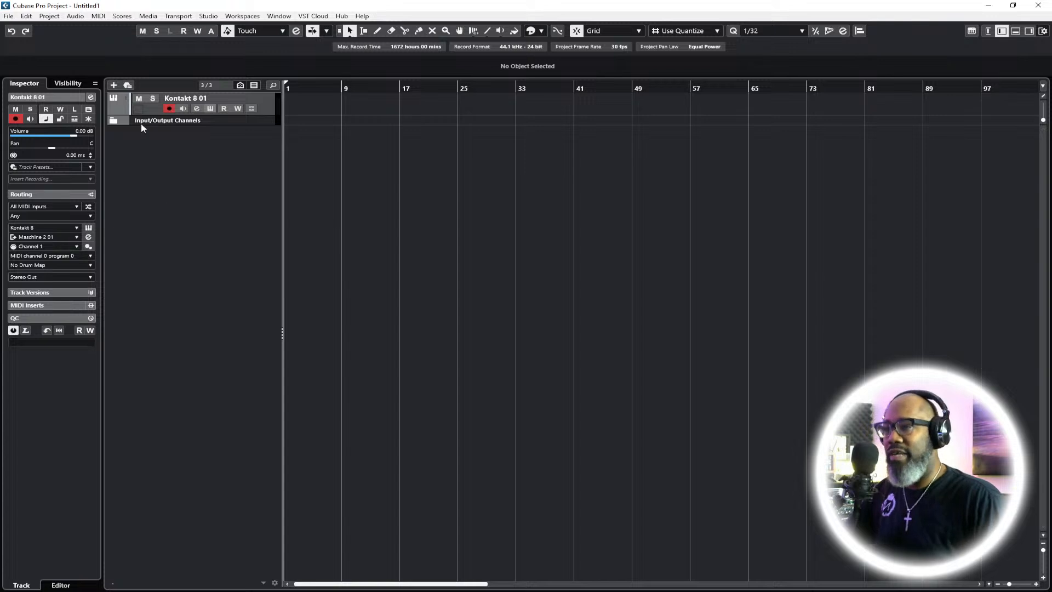
Expand the Input/Output Channels folder and show the transport bar and the right-zone media browser
key("F2")
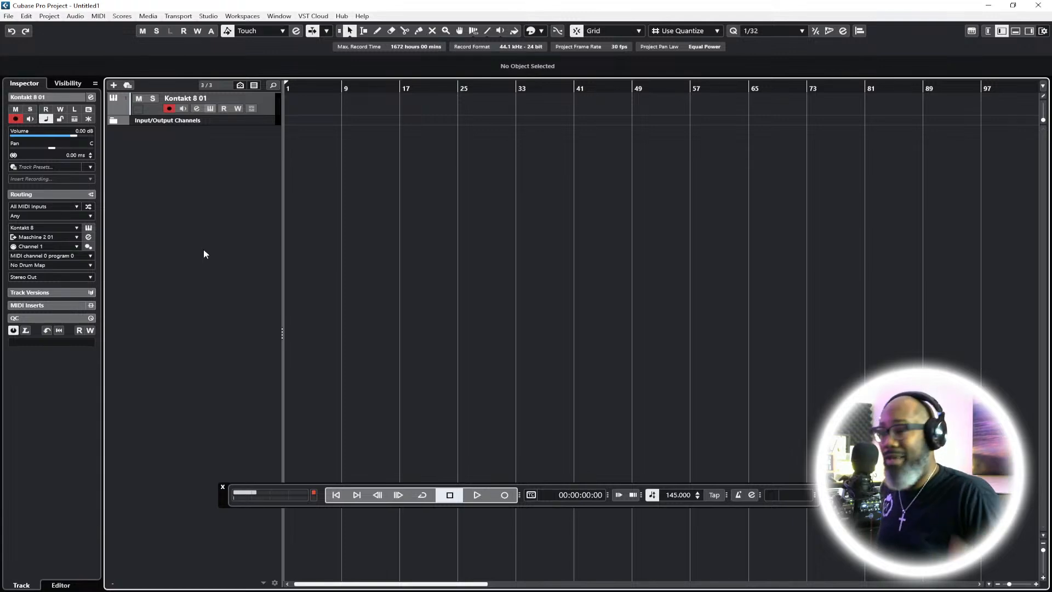
left_click(114, 121)
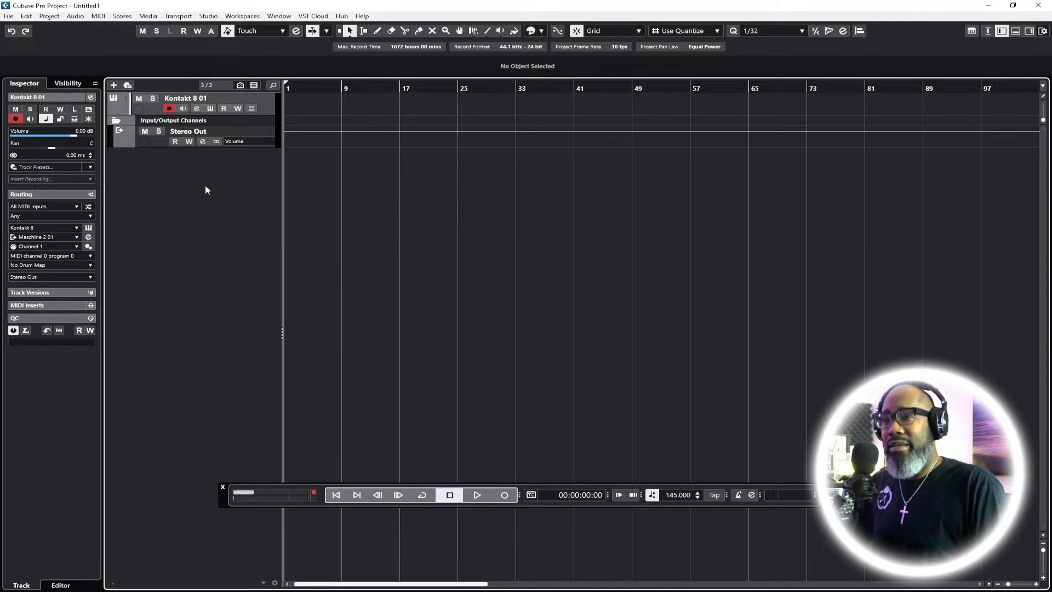
left_click(1030, 32)
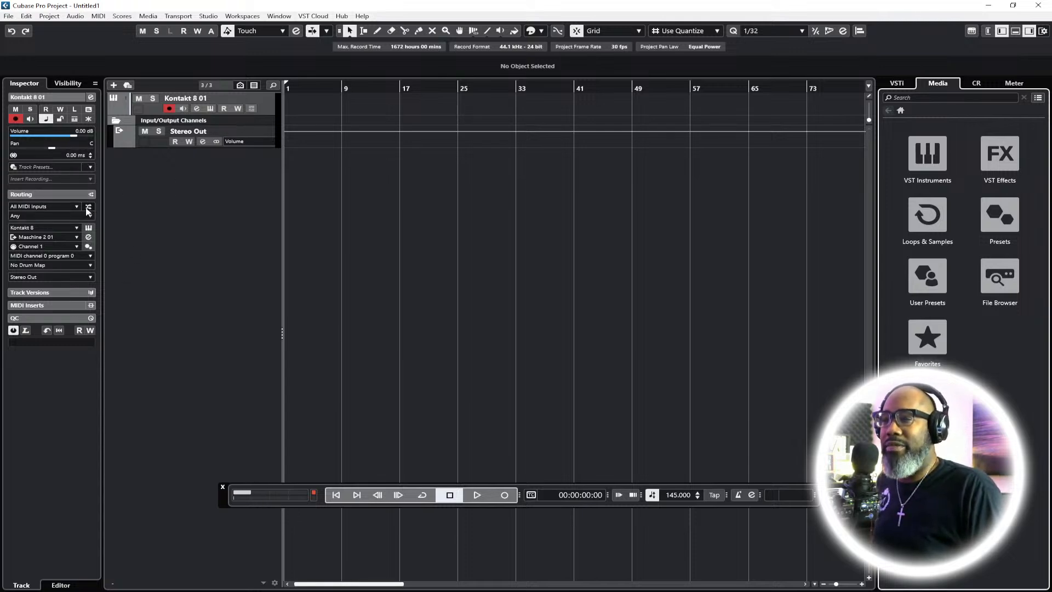
Open the Kontakt 8 instrument window, enlarge and reposition it, and place the transport bar beneath it
left_click(89, 228)
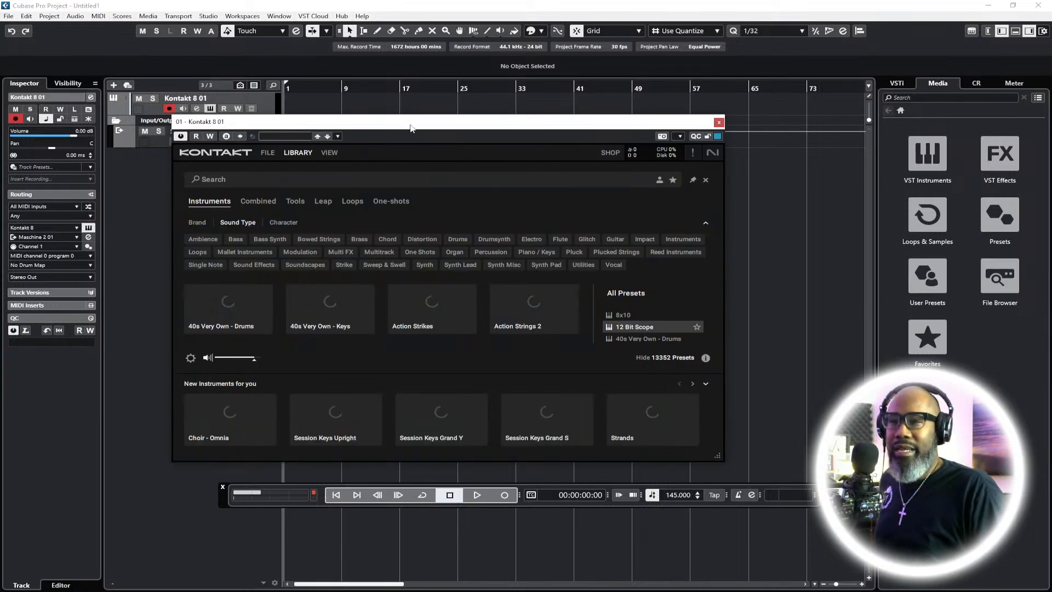
left_click_drag(412, 128, 447, 118)
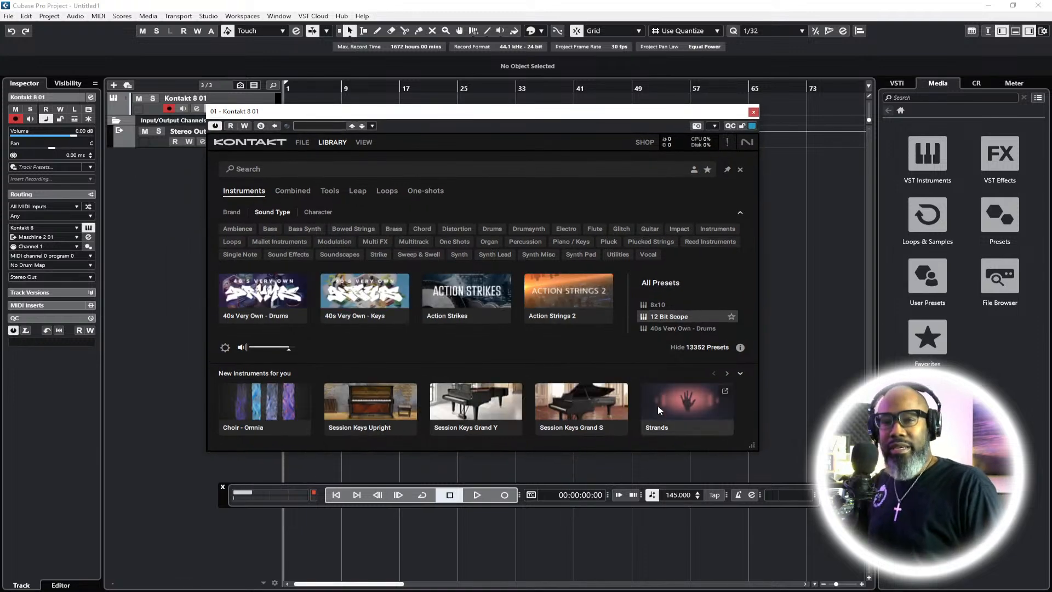
left_click_drag(752, 445, 869, 521)
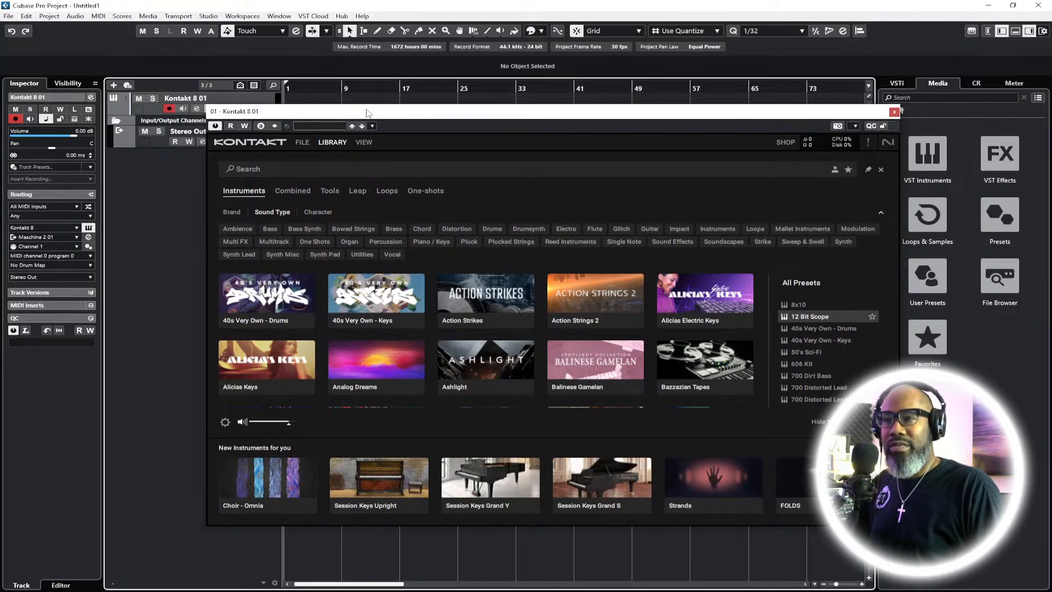
left_click_drag(366, 111, 343, 86)
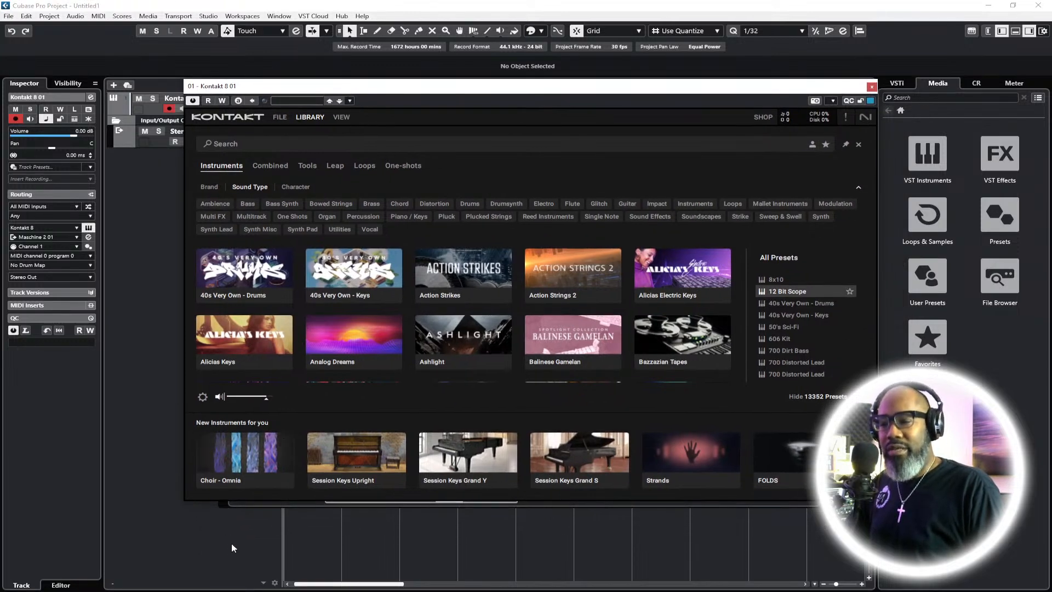
left_click_drag(228, 508, 236, 539)
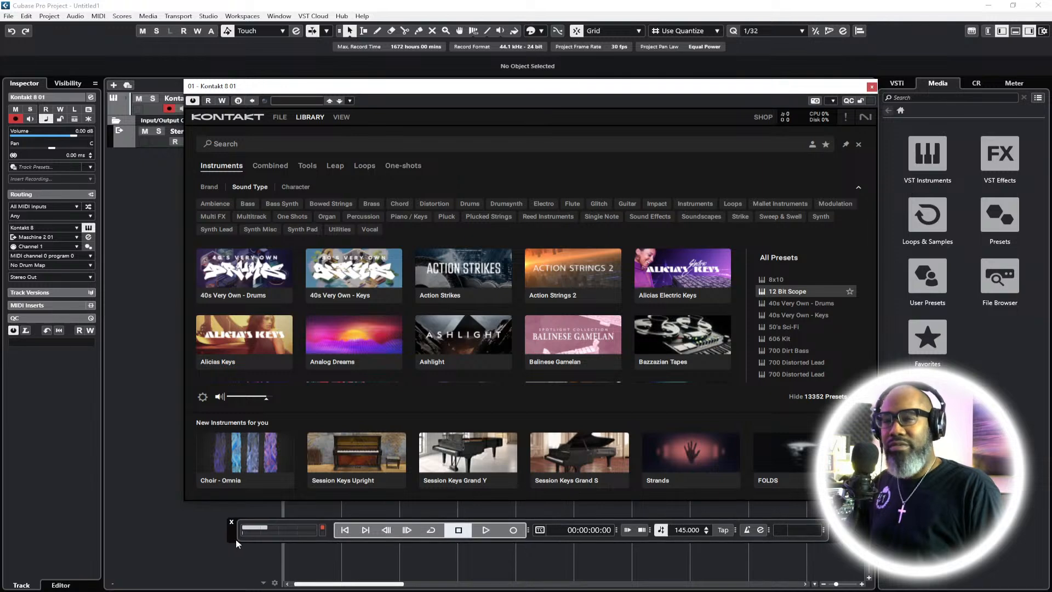
Browse Kontakt's Loops library, filter it to Bazzazian, and load the Atmo[124] Angry loop
scroll(614, 310, "down", 3)
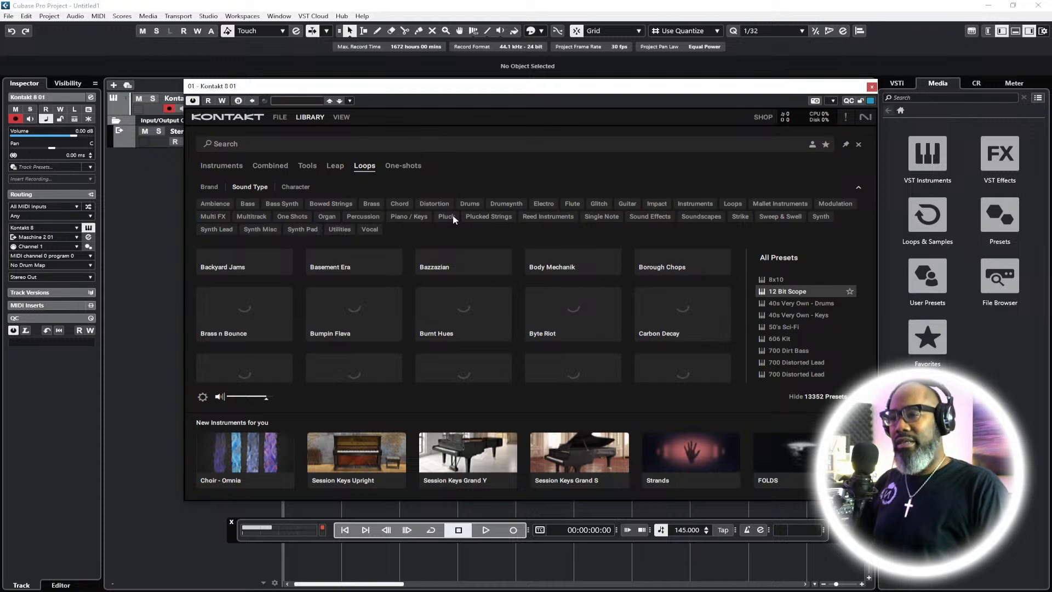
scroll(520, 293, "down", 5)
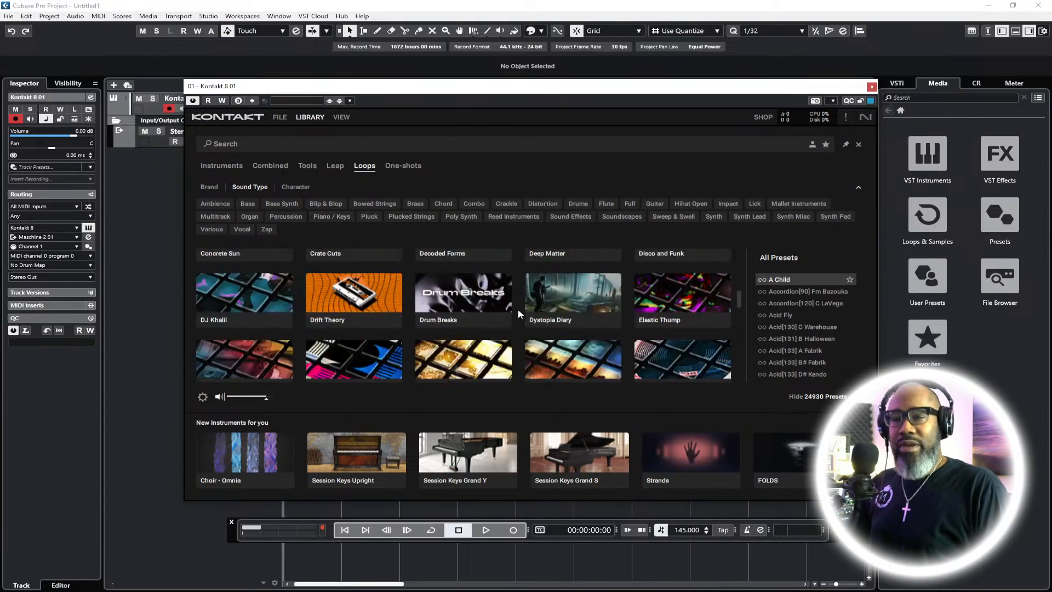
scroll(519, 314, "down", 5)
scroll(520, 313, "up", 4)
scroll(519, 314, "down", 3)
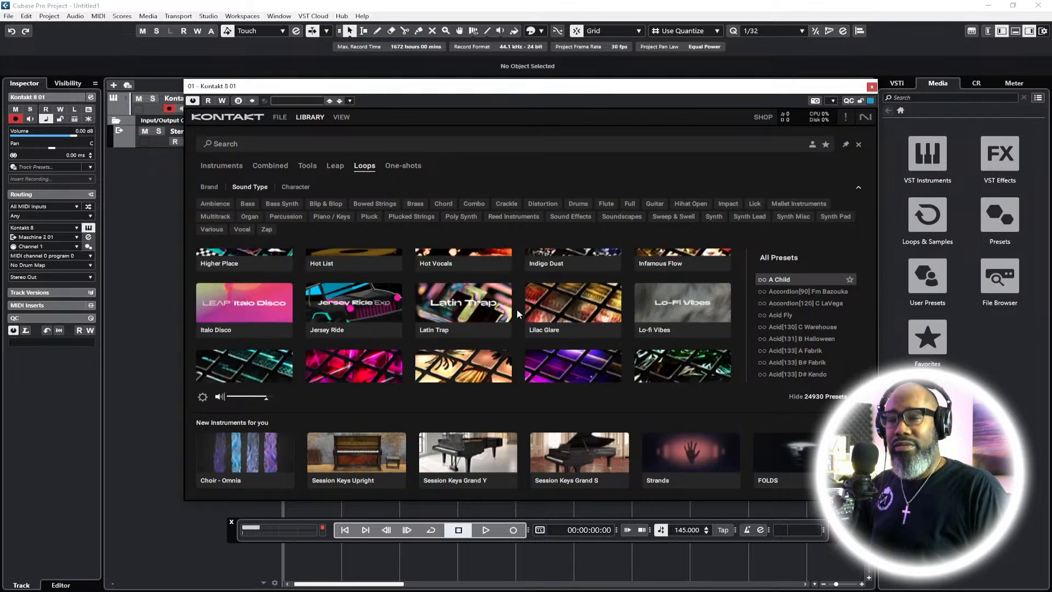
scroll(520, 314, "up", 6)
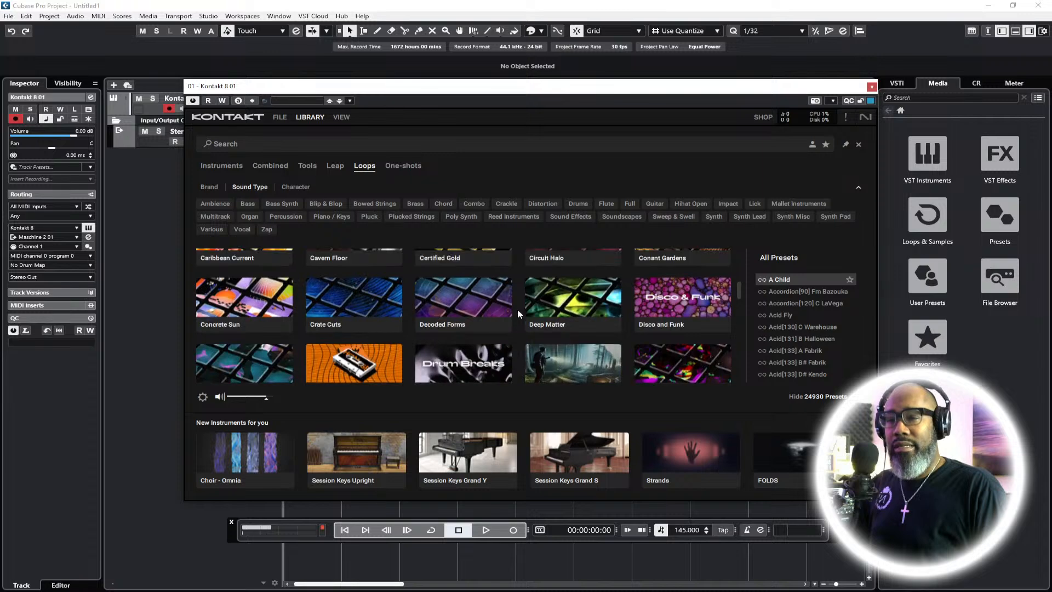
scroll(520, 314, "up", 3)
scroll(520, 314, "up", 2)
left_click(453, 328)
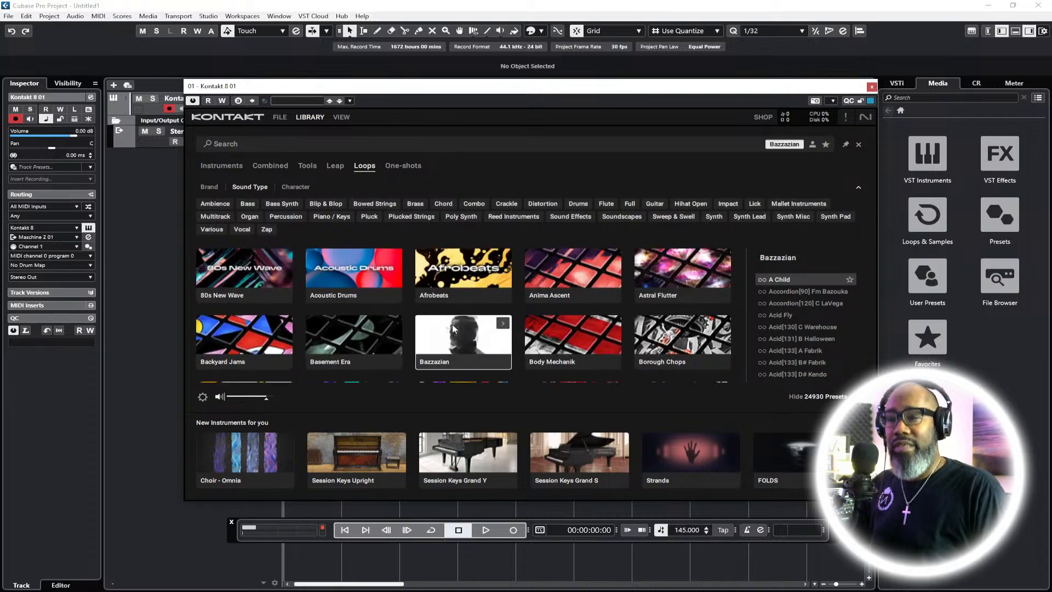
left_click(790, 280)
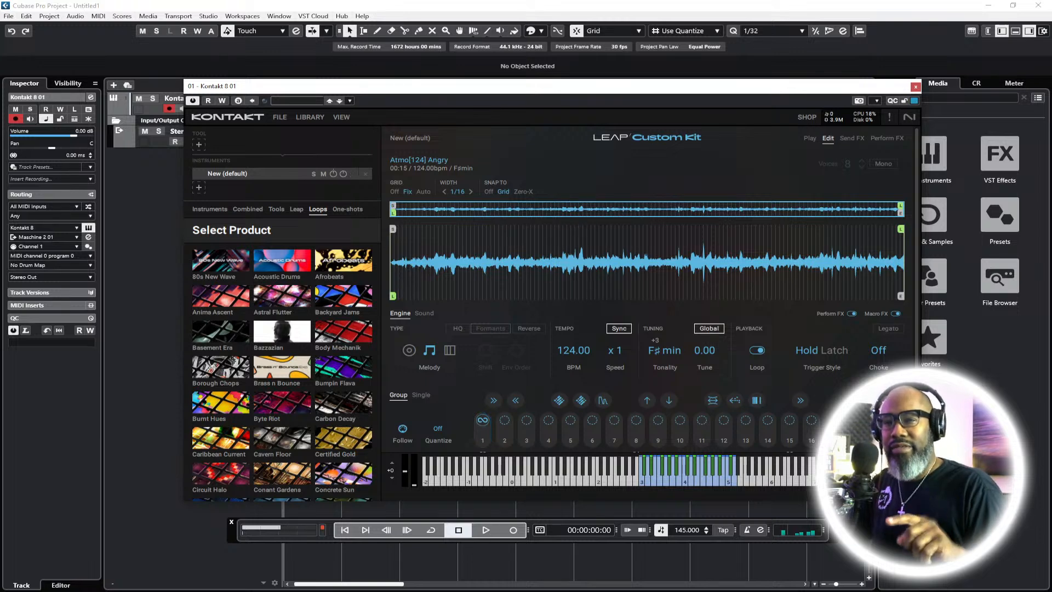
Choose a different key for the Atmo[124] Angry loop in the Leap kit and close the Kontakt window
left_click(857, 428)
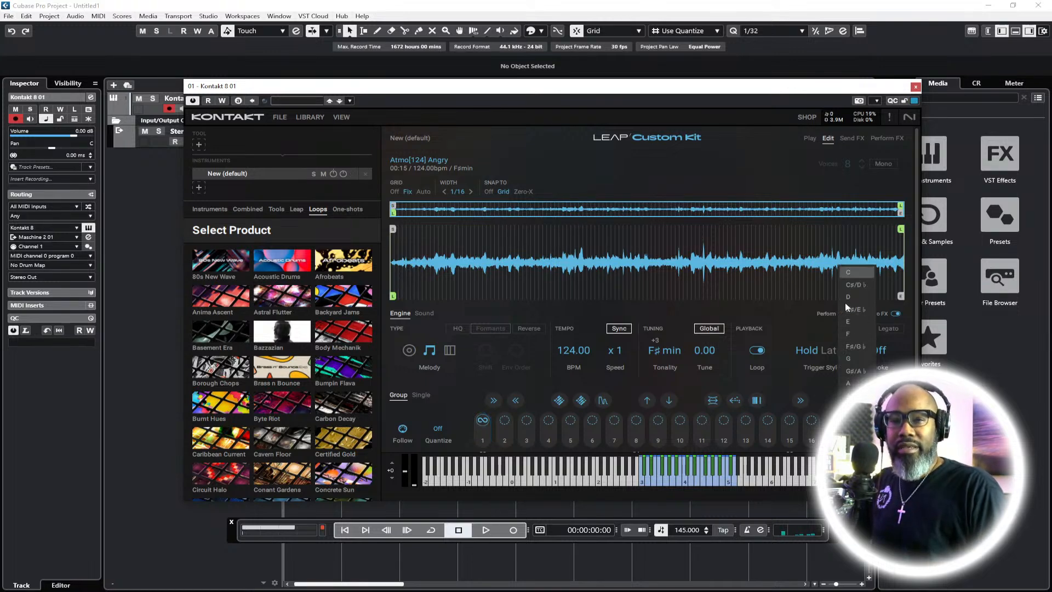
left_click(855, 313)
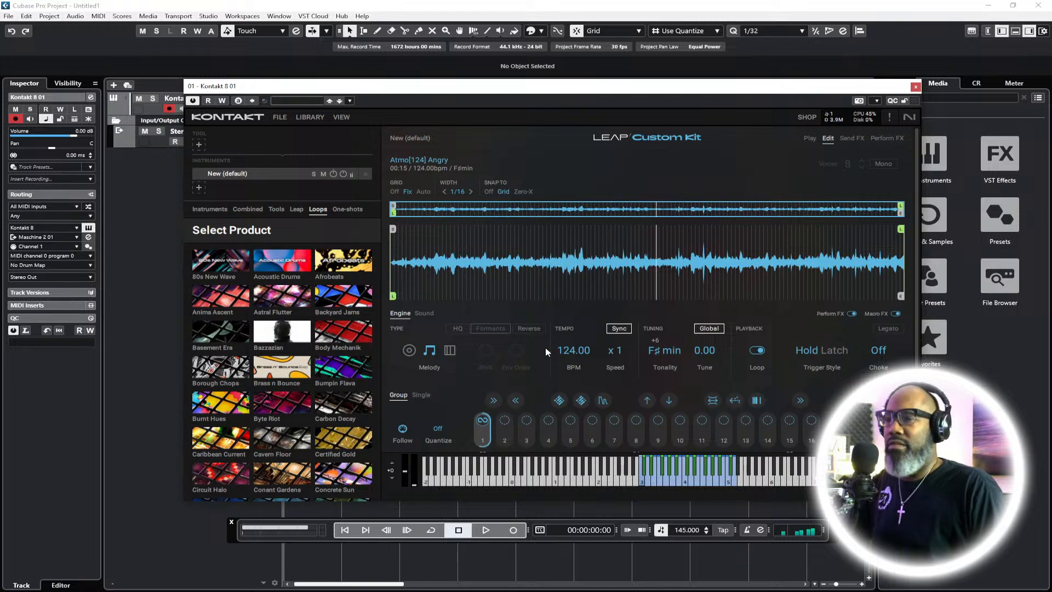
left_click(915, 88)
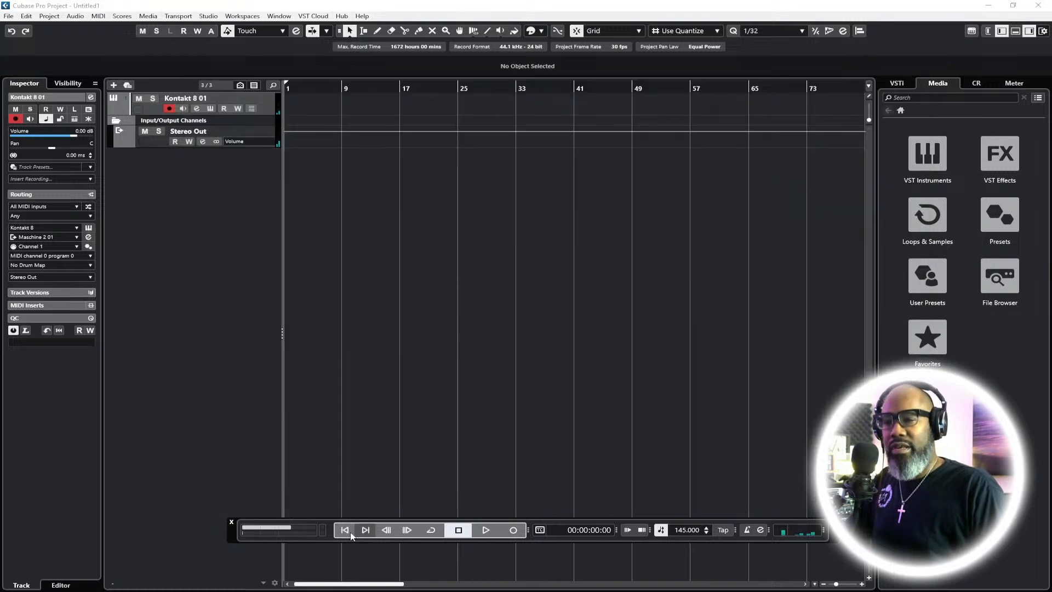
Record about eight bars of the Kontakt loop from bar 1 with the metronome turned on
key("KP_Multiply")
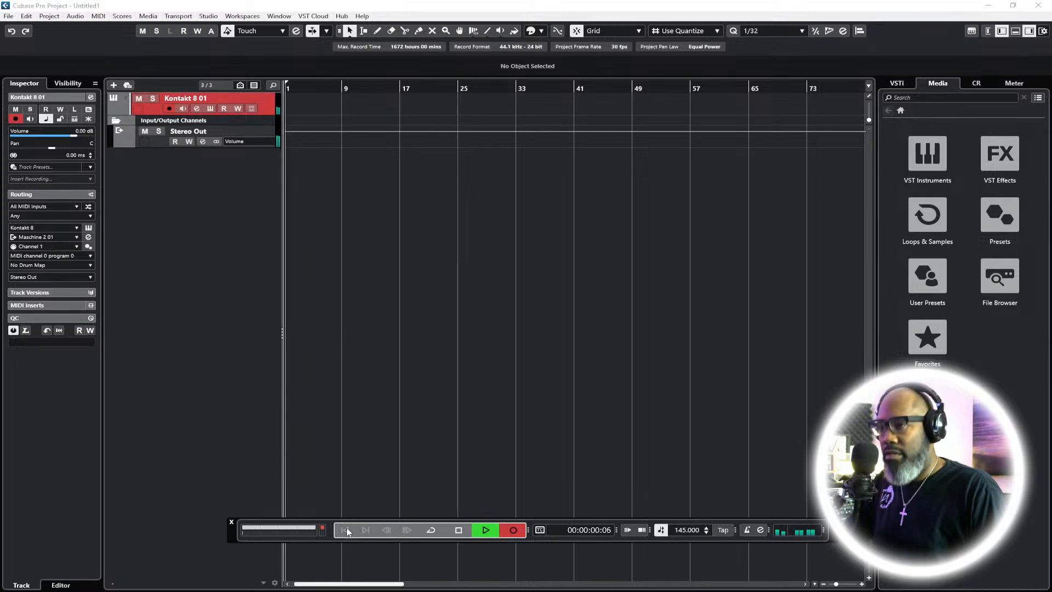
left_click(747, 530)
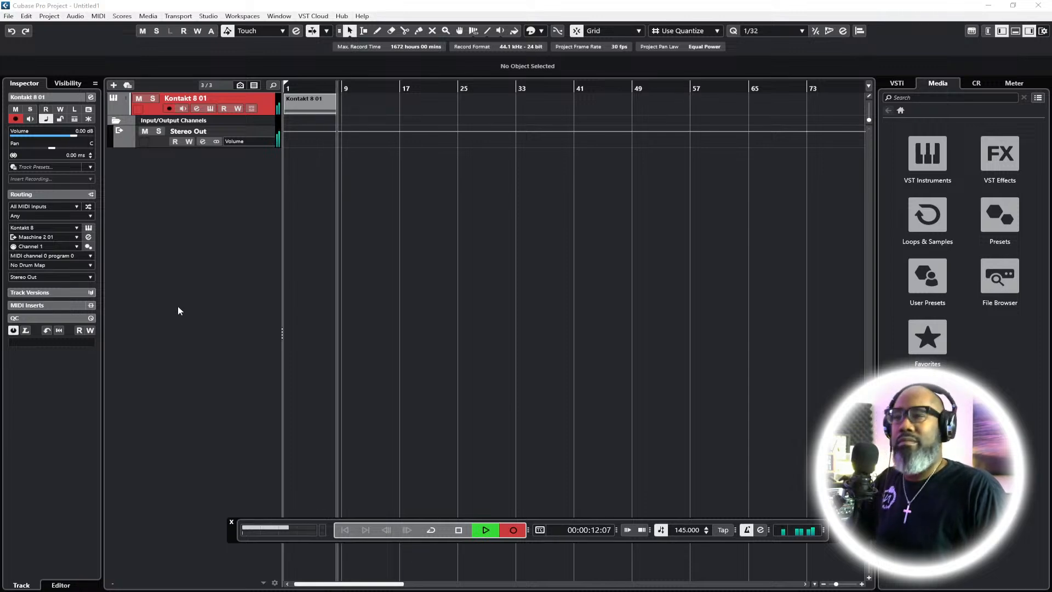
key("space")
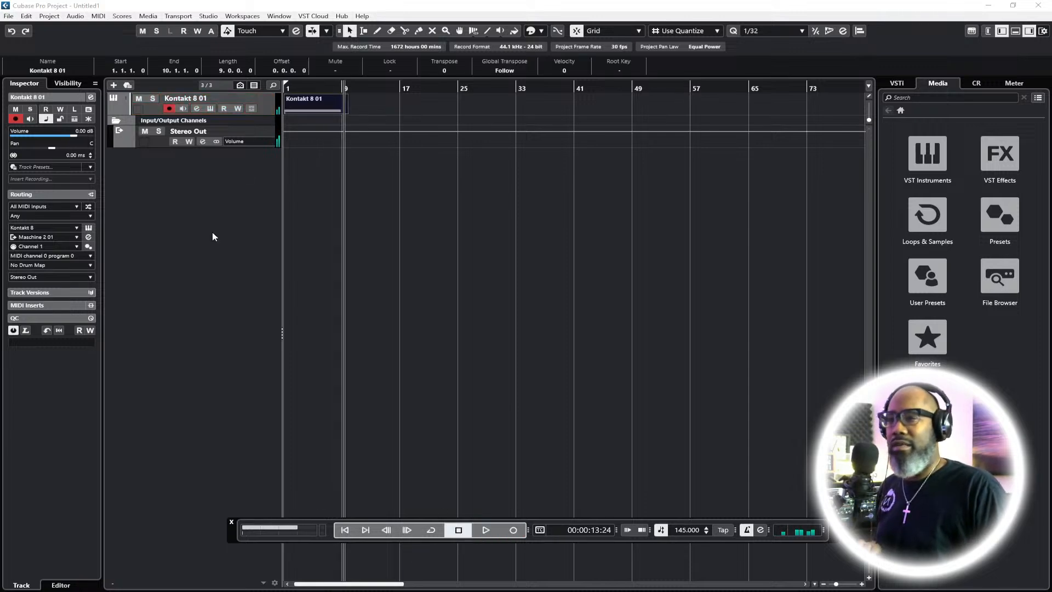
Shorten the recorded part to end at 9.2.2.0 and play it from the start with a cycle over bars 1 to 9
left_click_drag(346, 111, 341, 110)
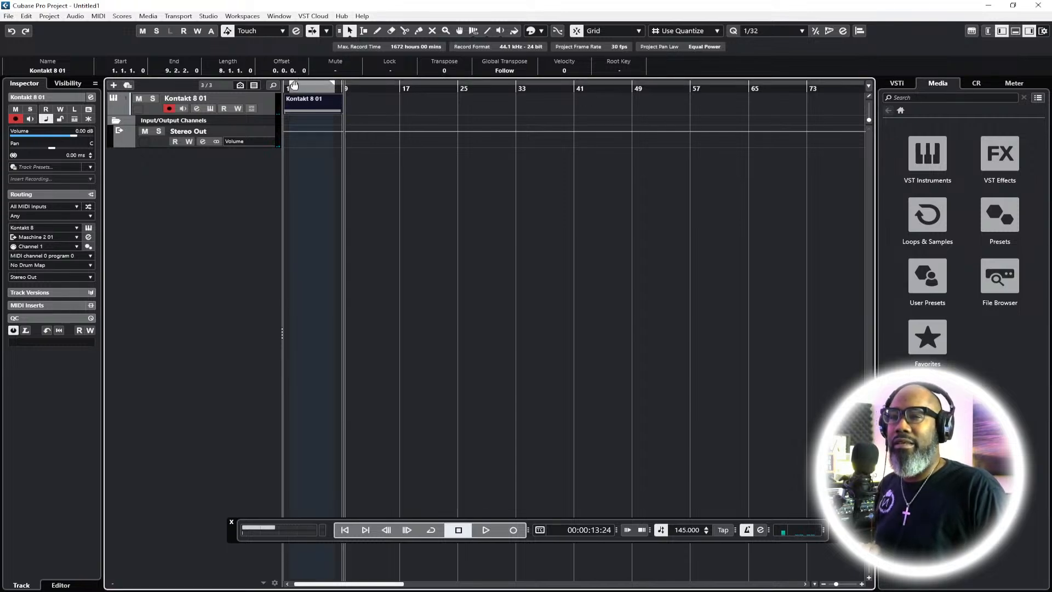
left_click_drag(291, 84, 346, 87)
key("KP_Divide")
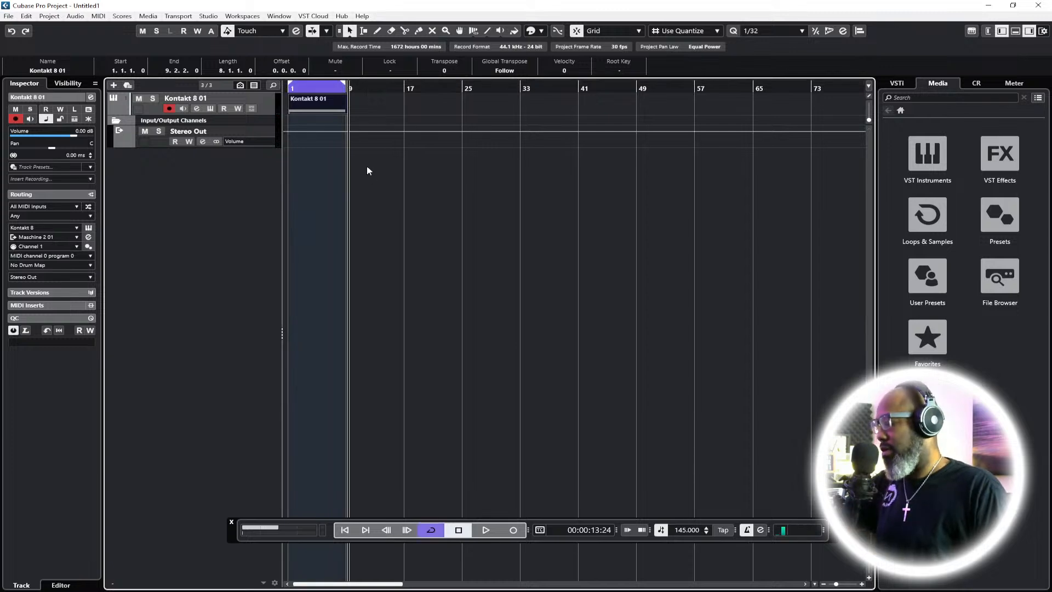
left_click(346, 529)
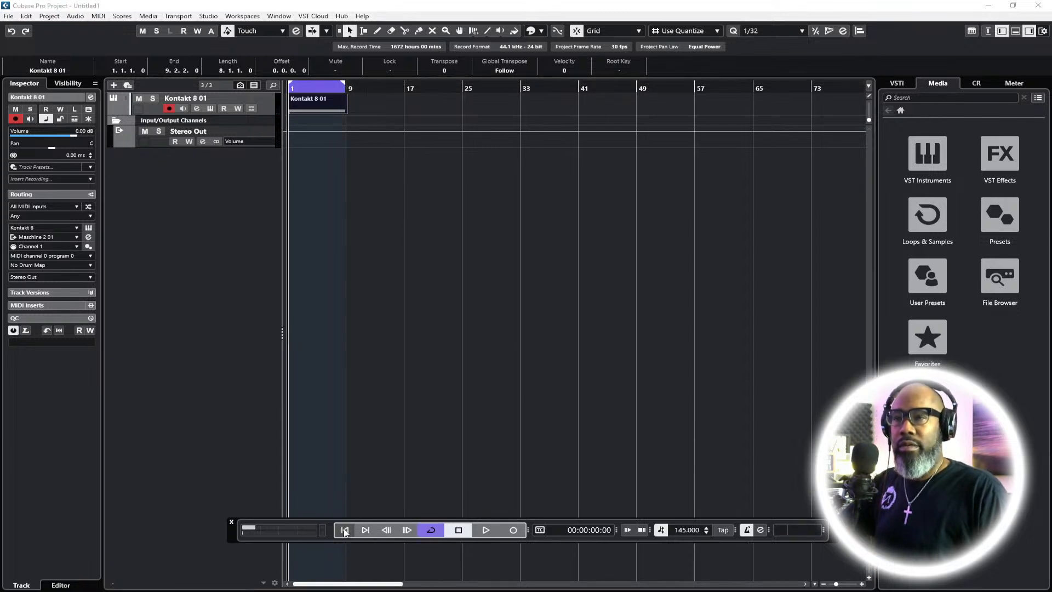
key("space")
Set the grid type to Bar and trim the recorded Kontakt part to end at 9.1.1.0
left_click(346, 87)
left_click(670, 34)
left_click(671, 43)
left_click_drag(358, 86, 346, 109)
left_click(862, 585)
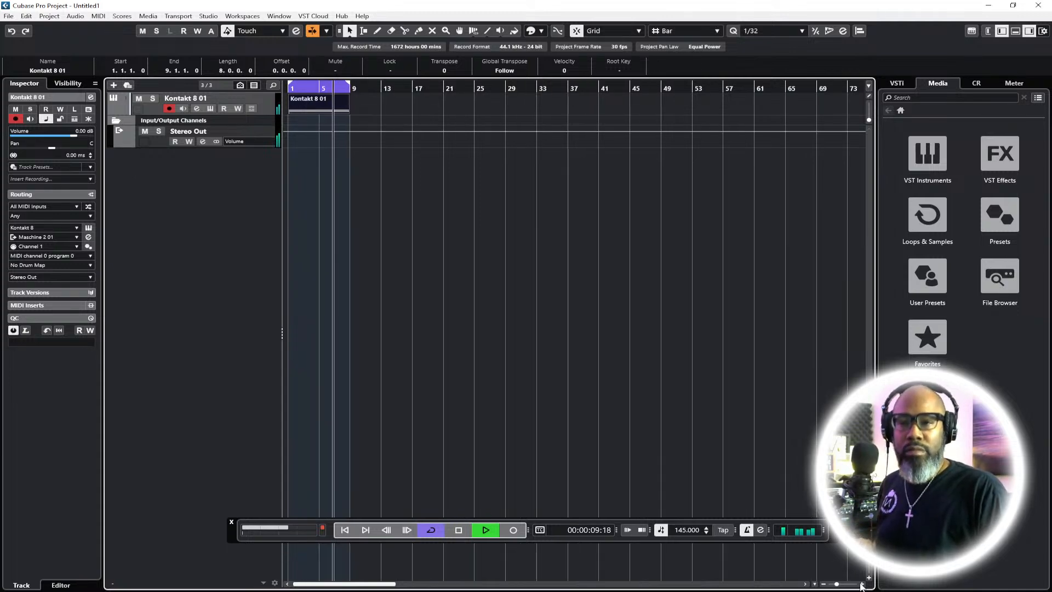
left_click(861, 585)
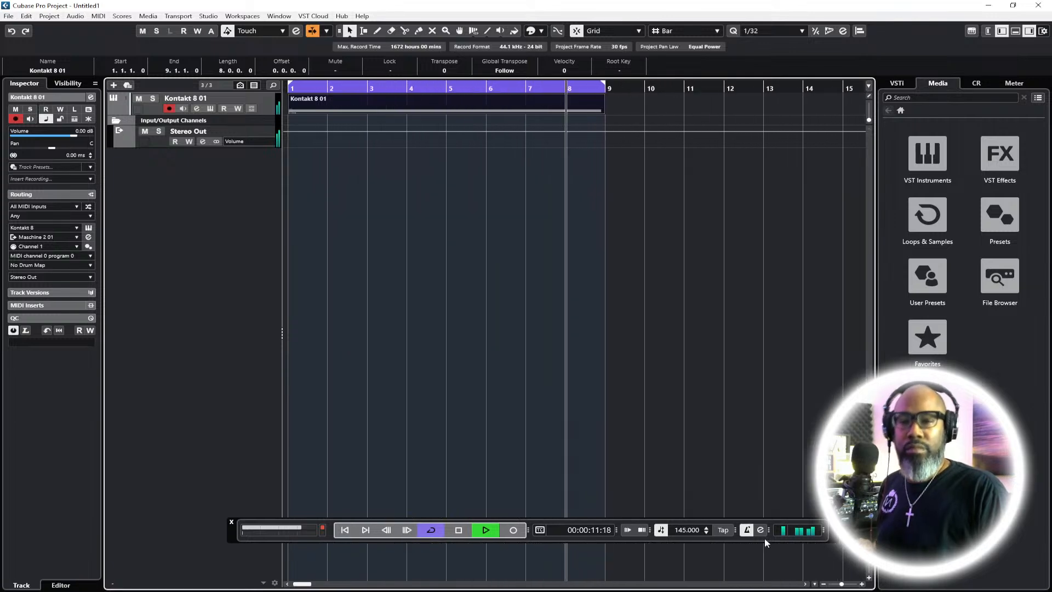
Stop playback, solo the Kontakt 8 01 track, and render its part in place with the current settings
key("space")
left_click(153, 99)
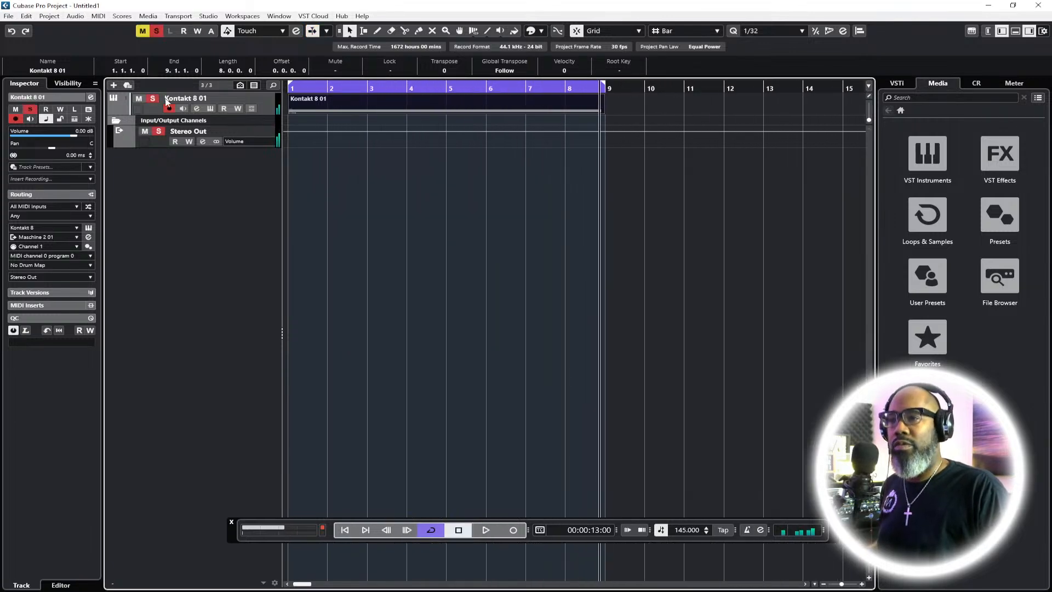
right_click(336, 109)
mouse_move(398, 175)
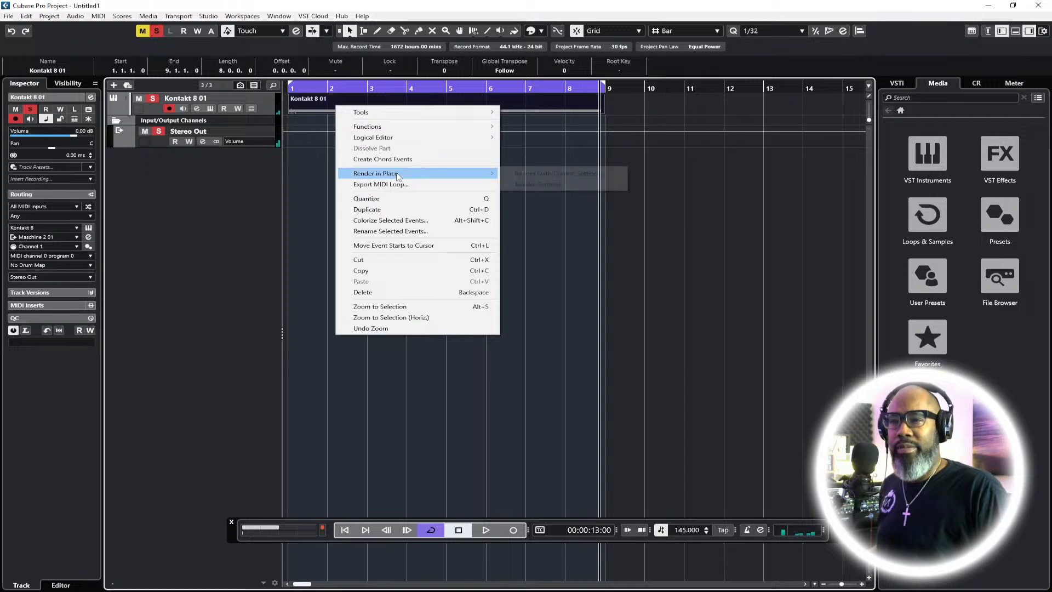
left_click(530, 175)
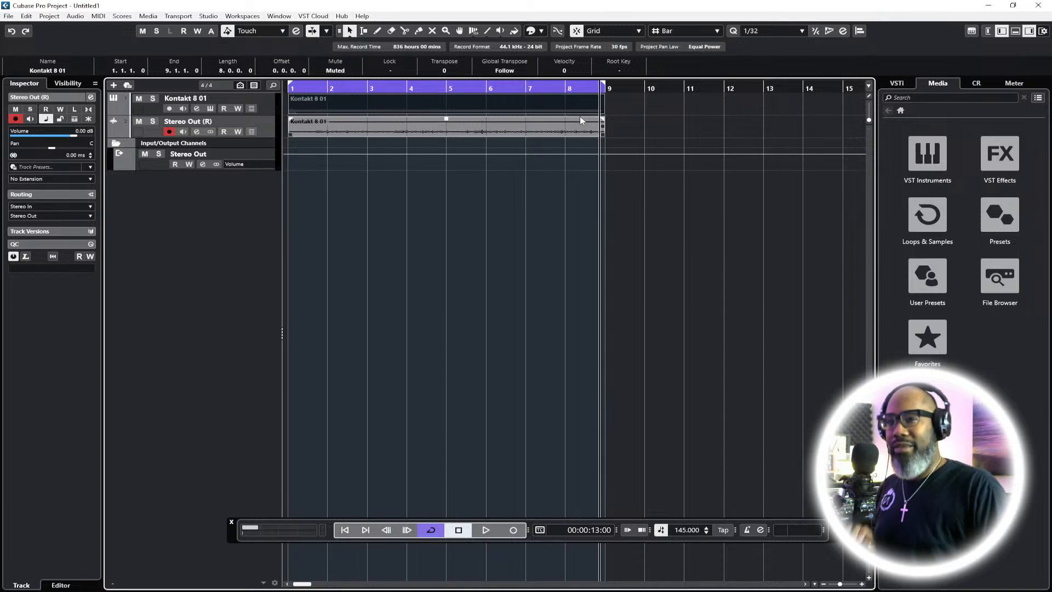
Delete the original muted MIDI part and play the rendered audio from the start
key("Delete")
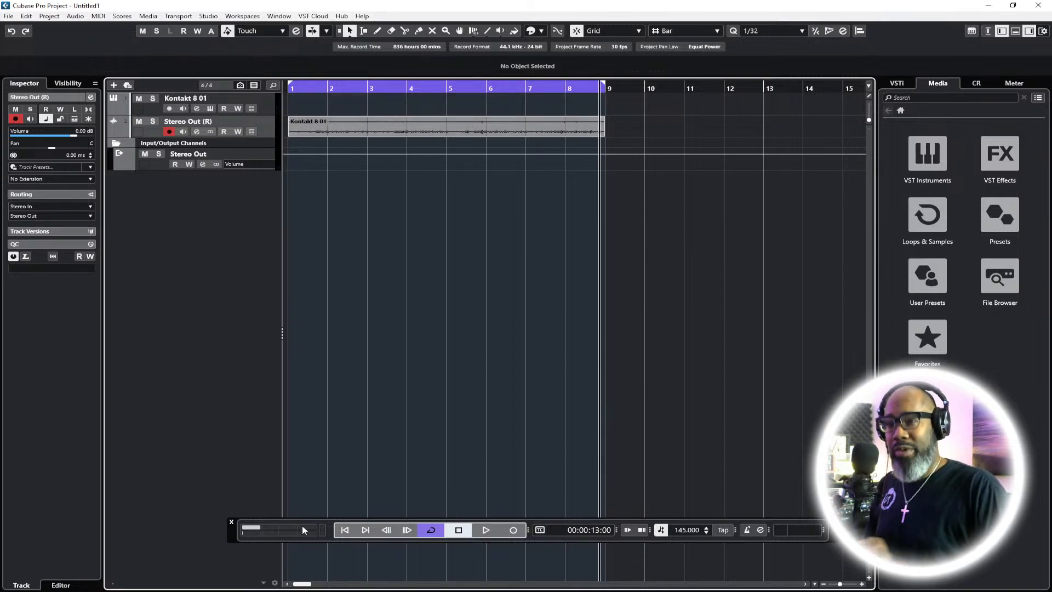
left_click(345, 530)
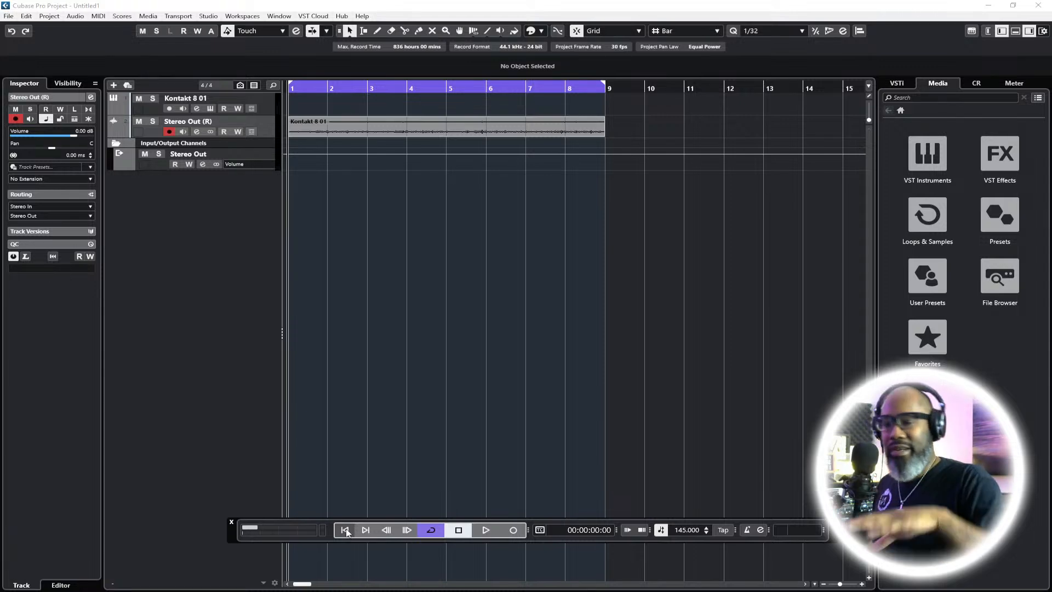
key("space")
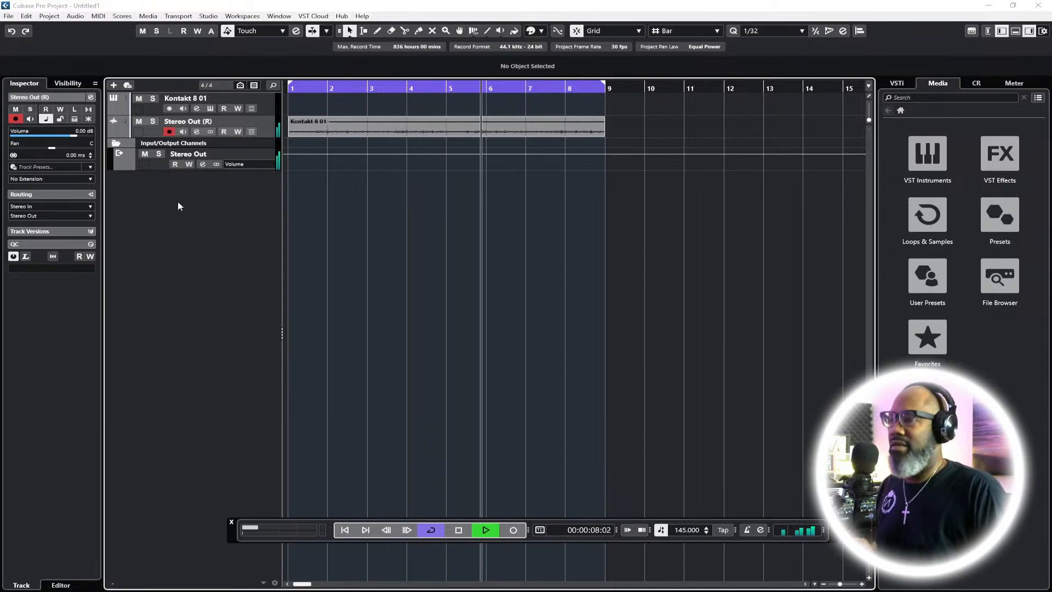
Select the Kontakt 8 01 track, open the maximized MixConsole and insert the Compressor in the first slot of Stereo Out (R)
left_click(267, 107)
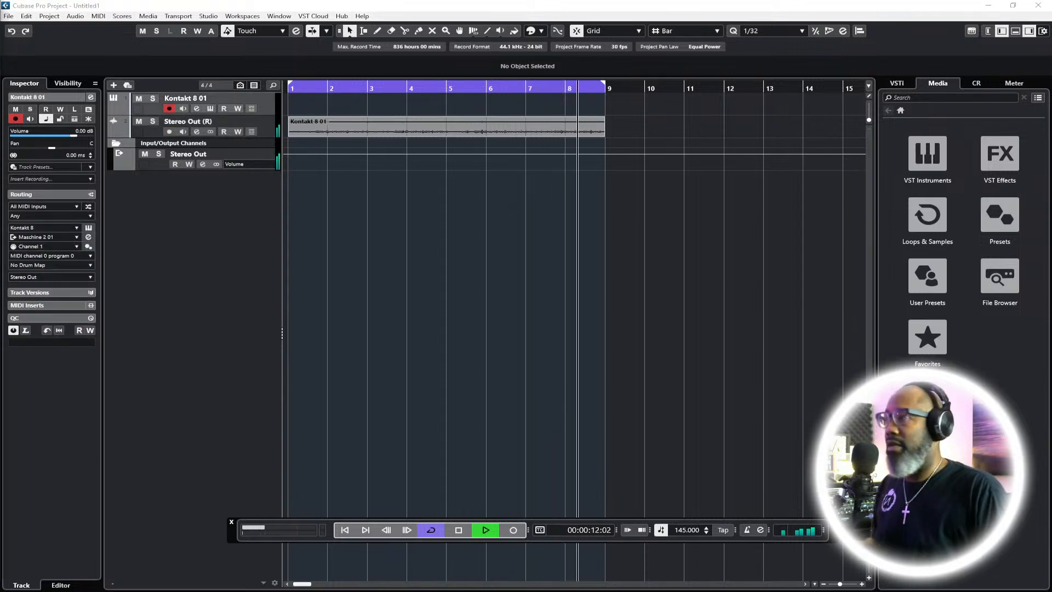
key("F3")
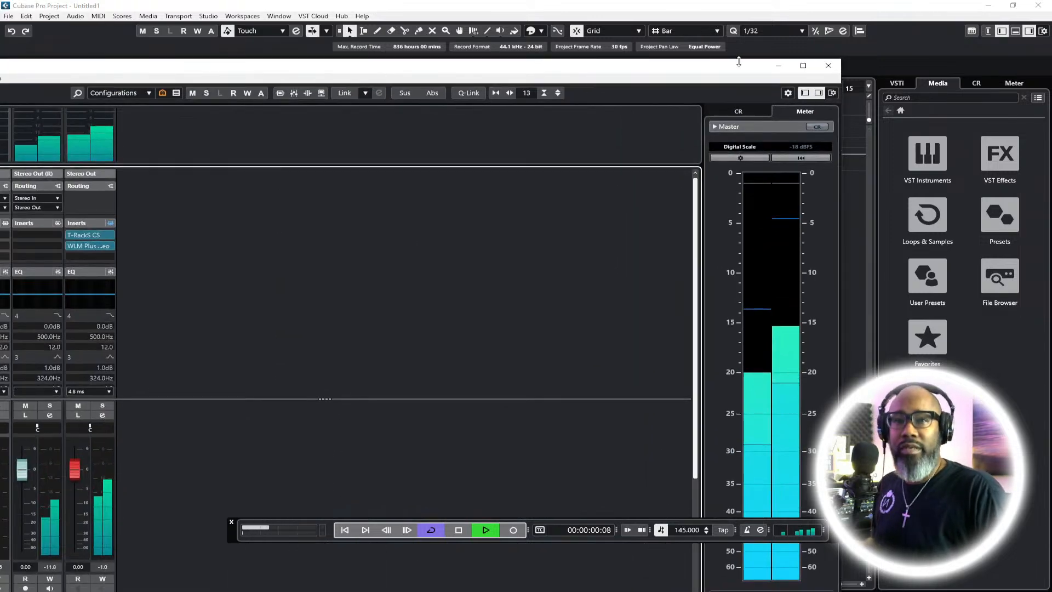
left_click(801, 65)
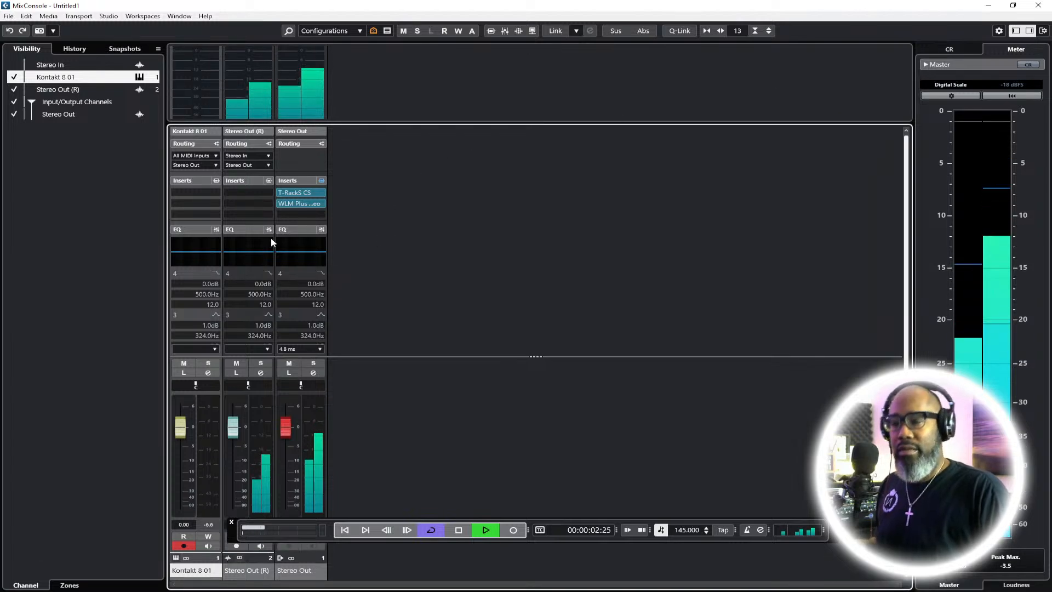
left_click(272, 193)
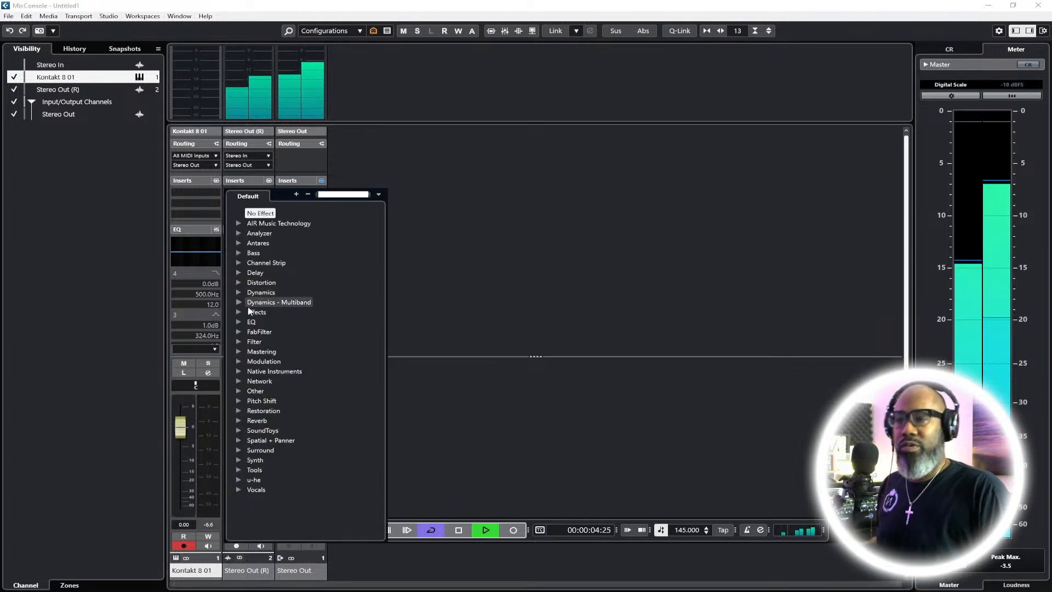
left_click(238, 293)
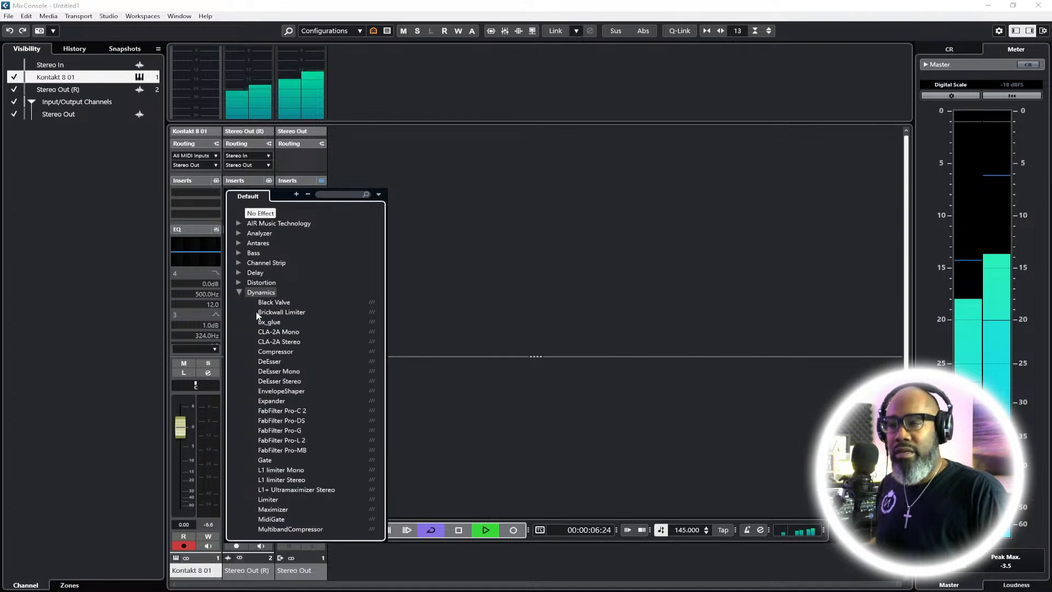
left_click(275, 356)
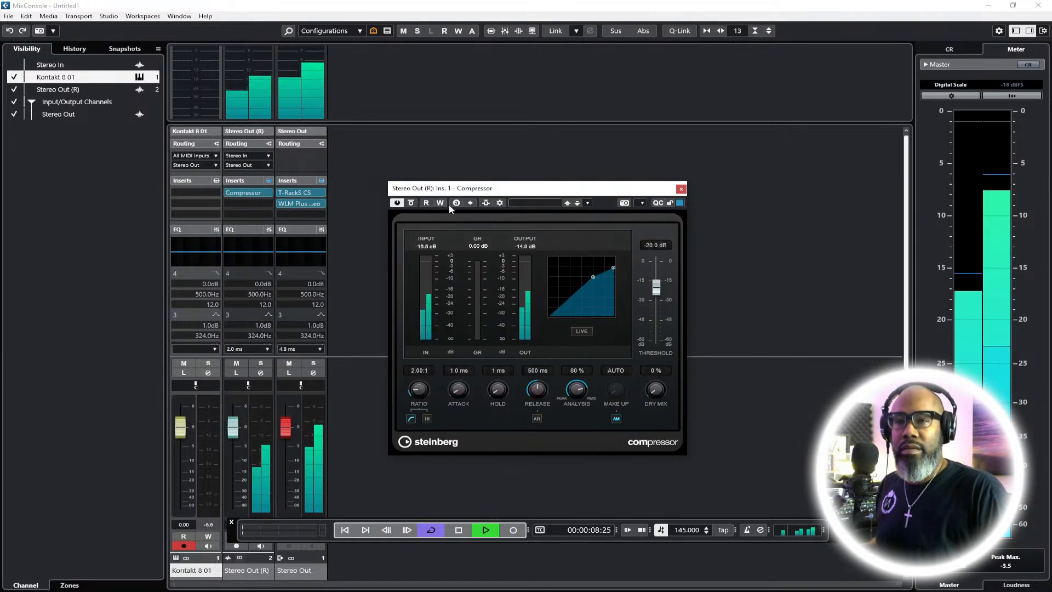
Load the Fat Master preset in the Compressor and close its editor
left_click(545, 203)
double_click(554, 333)
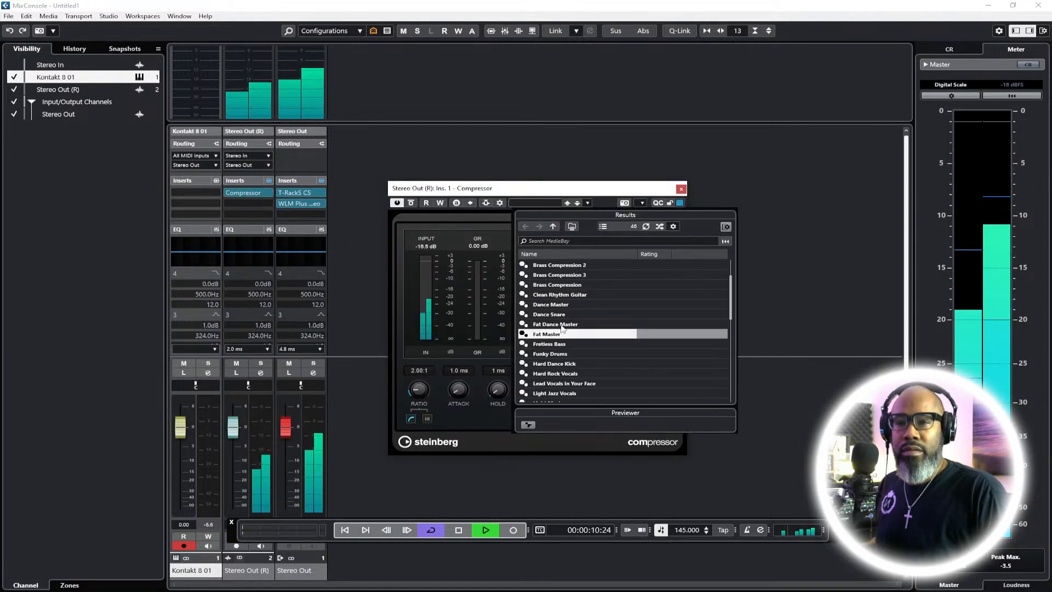
left_click(681, 189)
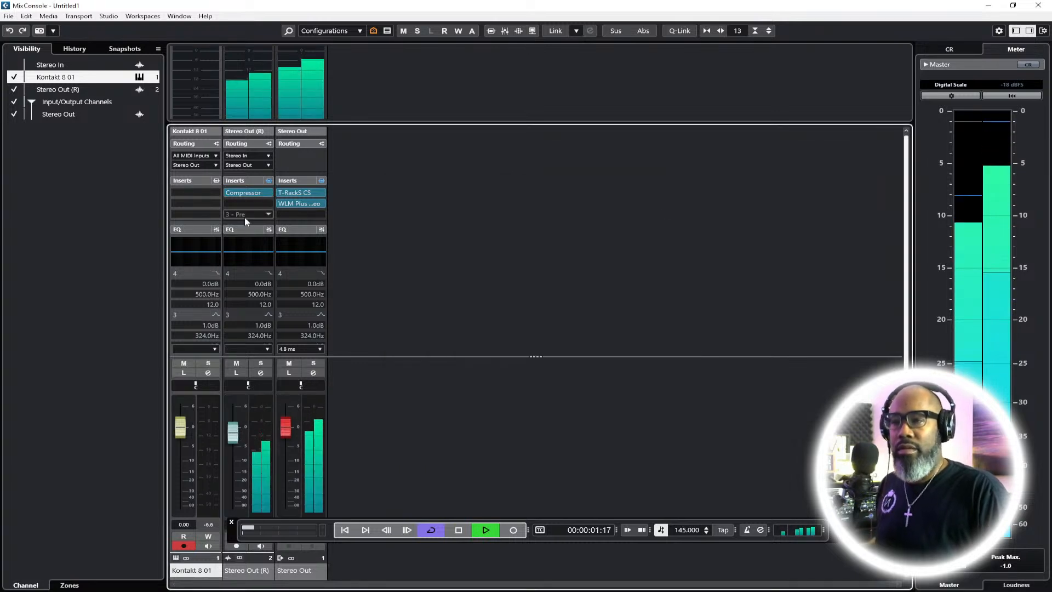
Insert Cymatics Origin in the second slot of Stereo Out (R) and load its factory preset Sand
left_click(267, 203)
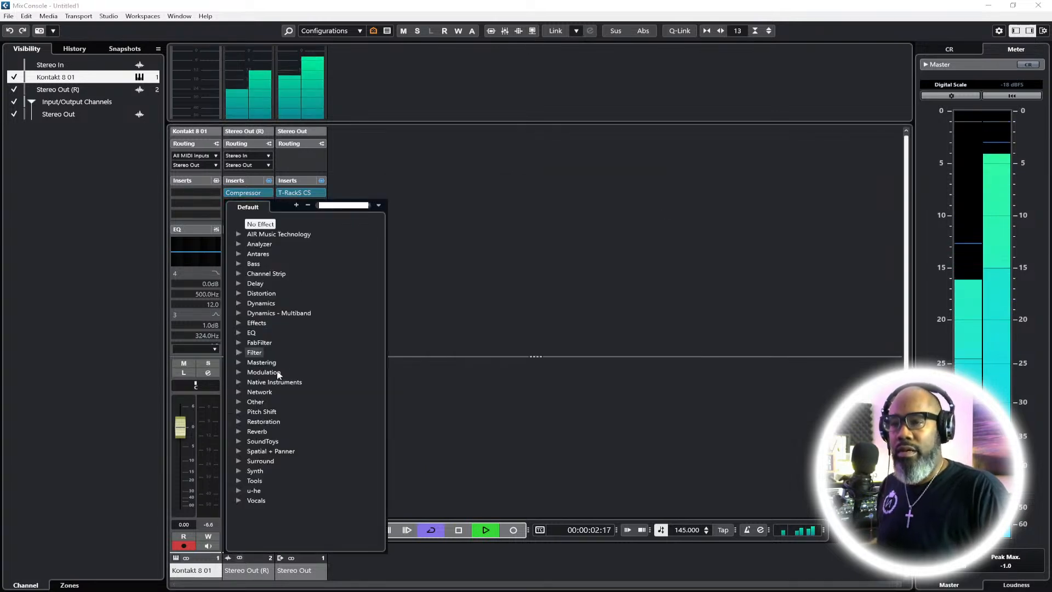
left_click(253, 401)
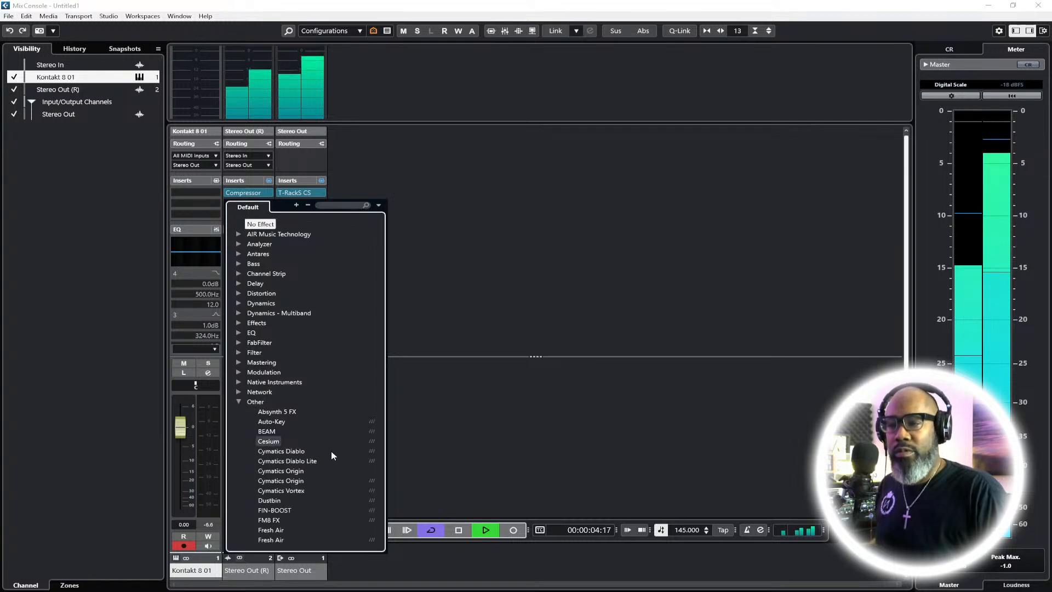
left_click(283, 480)
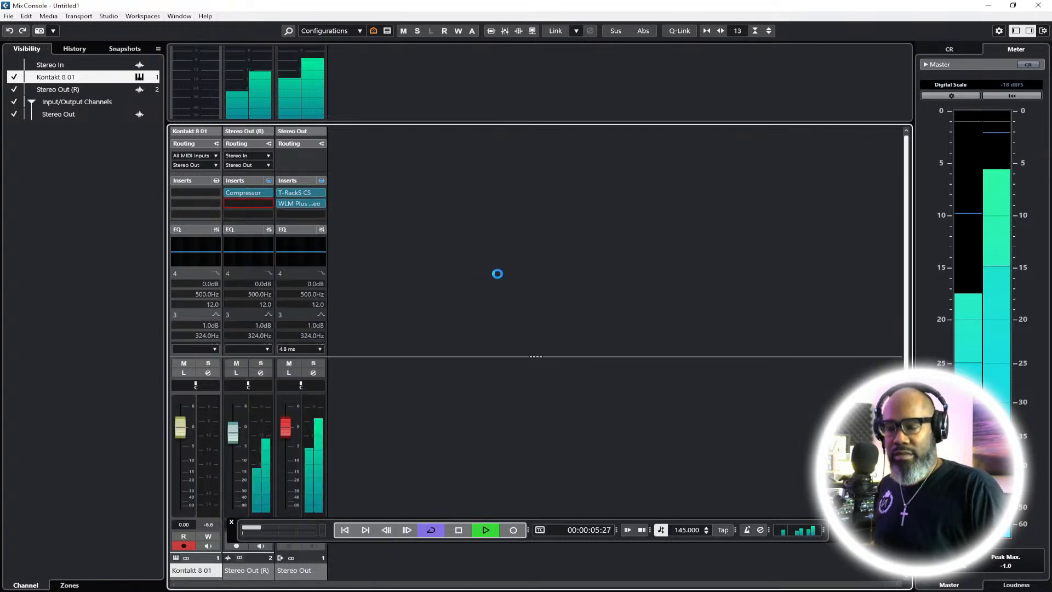
left_click_drag(454, 189, 492, 126)
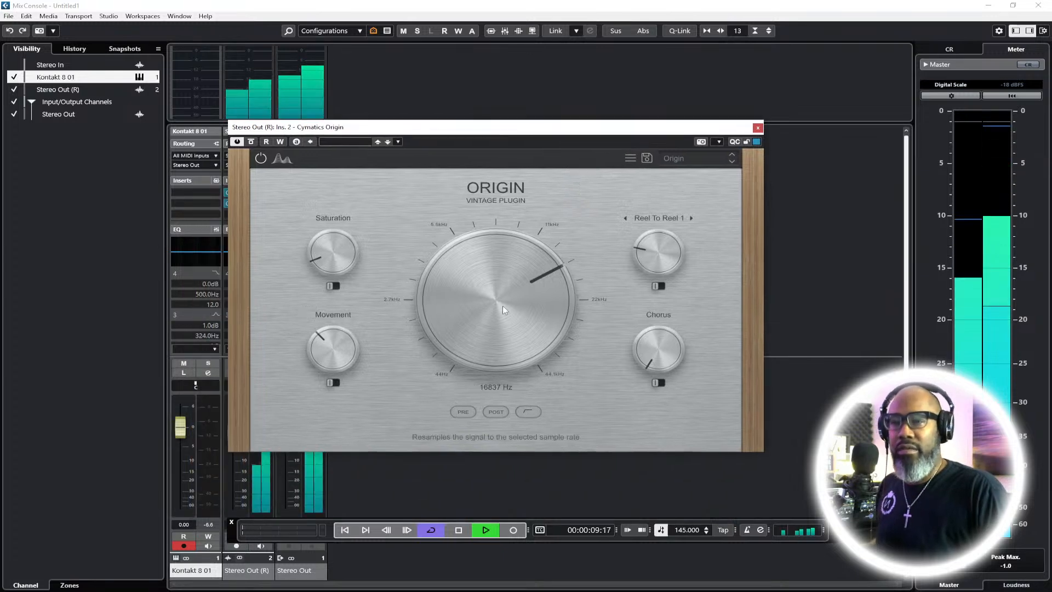
left_click(673, 158)
mouse_move(782, 175)
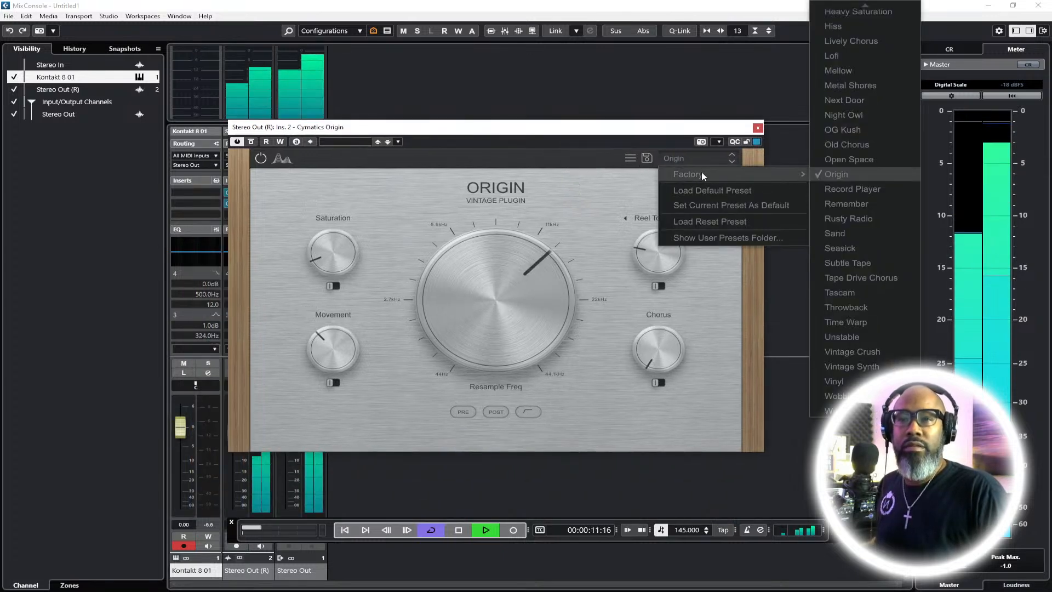
left_click(852, 232)
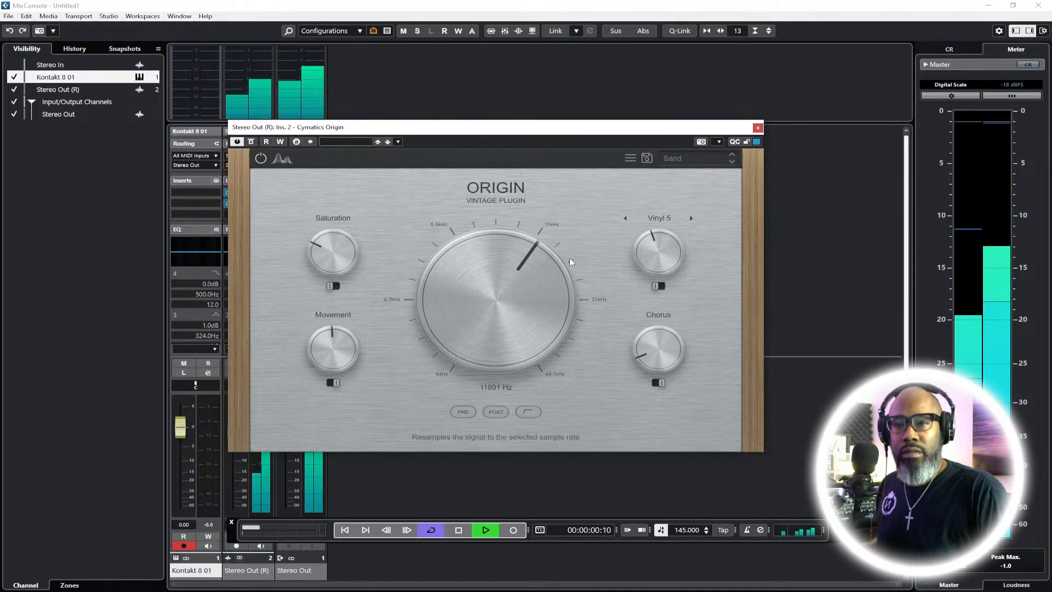
Raise Origin's resample frequency, lower the Vinyl 5 amount, set the chorus to 22 %, and return to the project window
left_click_drag(499, 293, 498, 285)
left_click_drag(649, 256, 649, 269)
left_click_drag(663, 366, 661, 337)
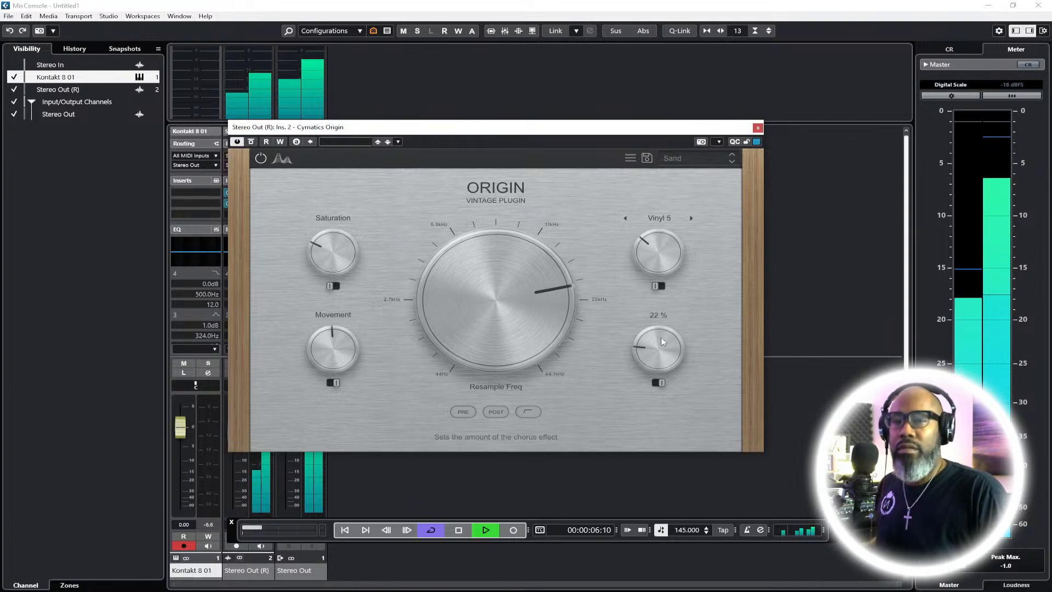
left_click(758, 129)
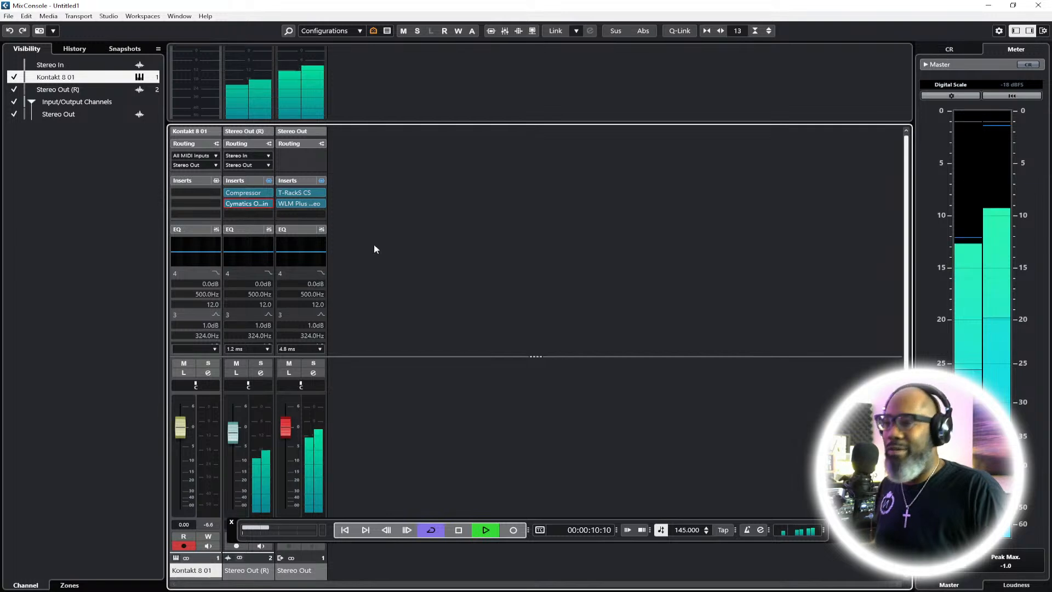
key("F3")
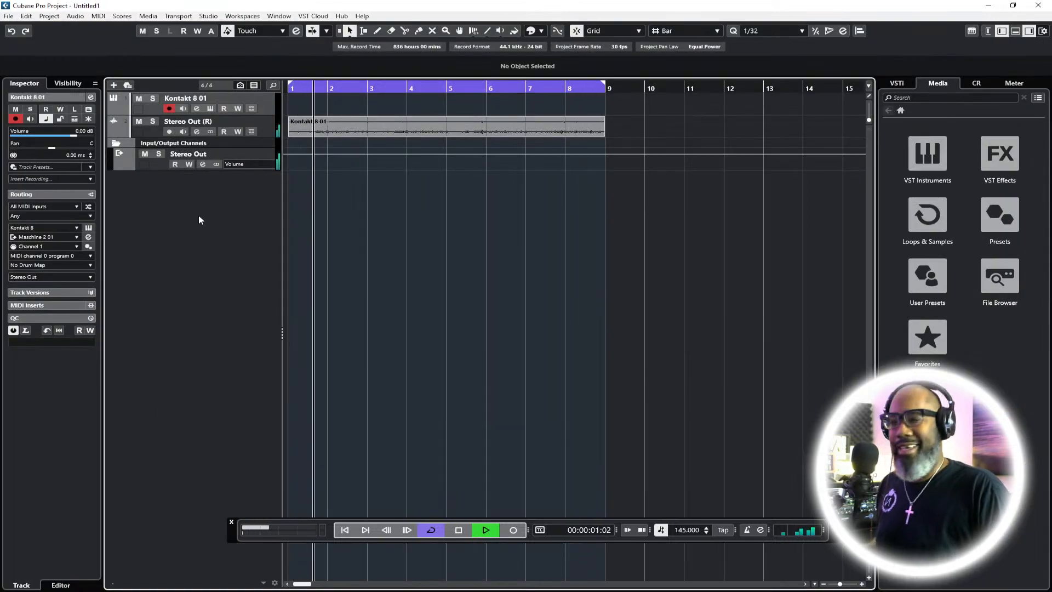
right_click(156, 196)
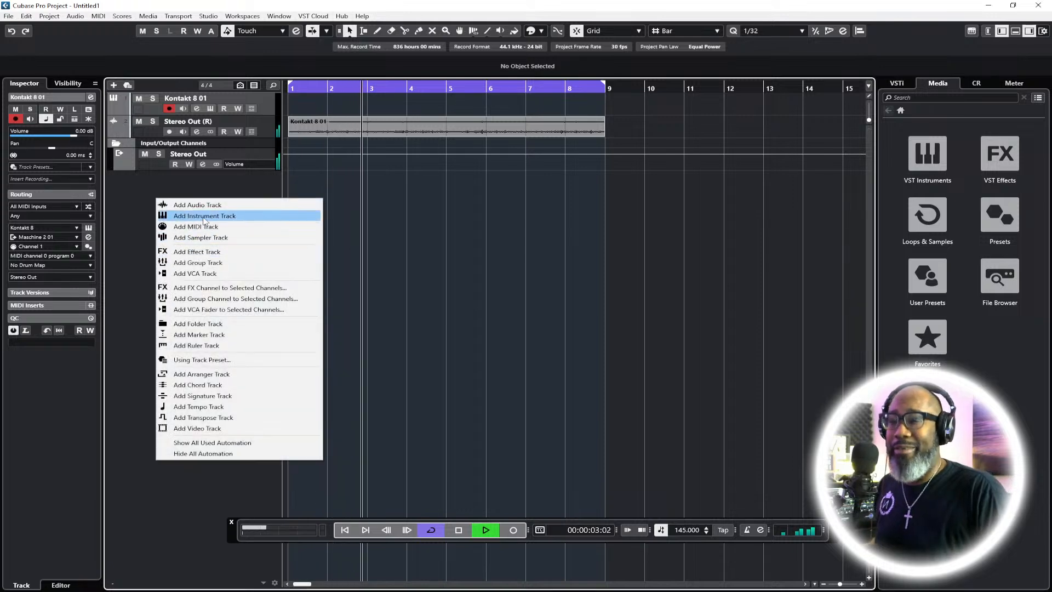
left_click(236, 213)
left_click(260, 183)
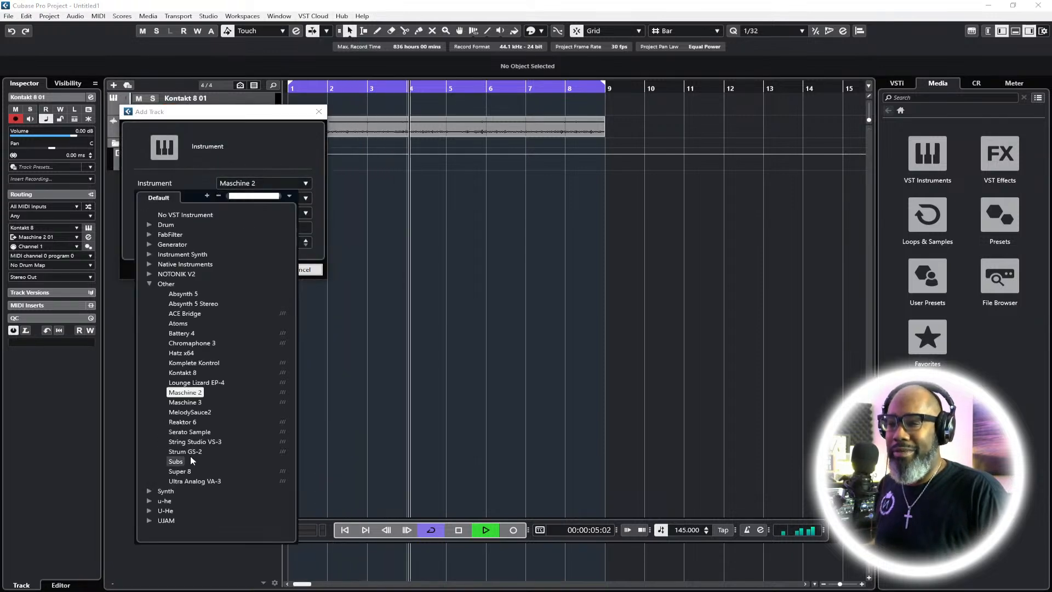
left_click(156, 284)
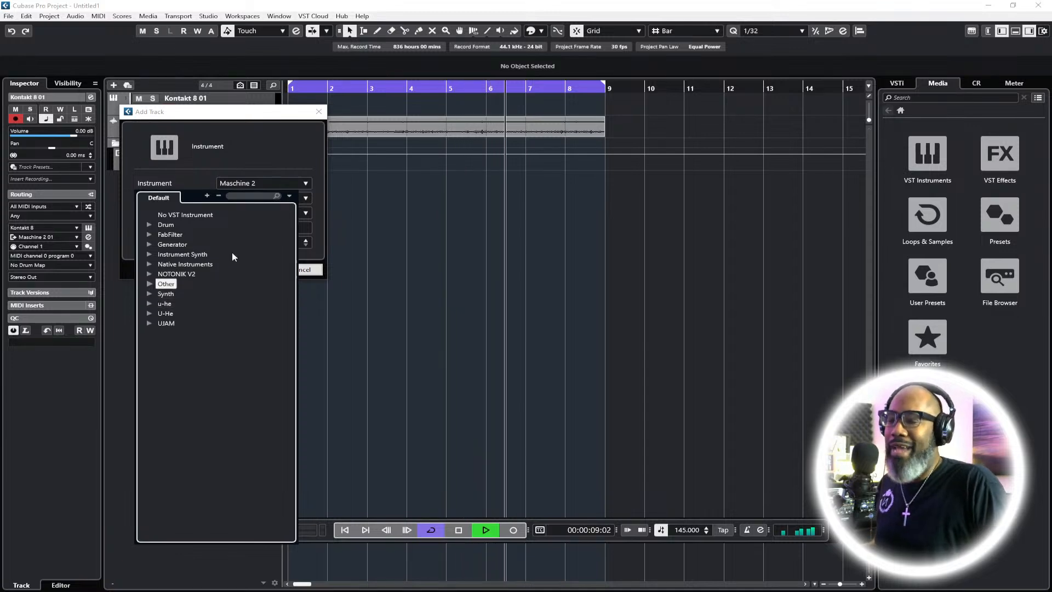
left_click(268, 157)
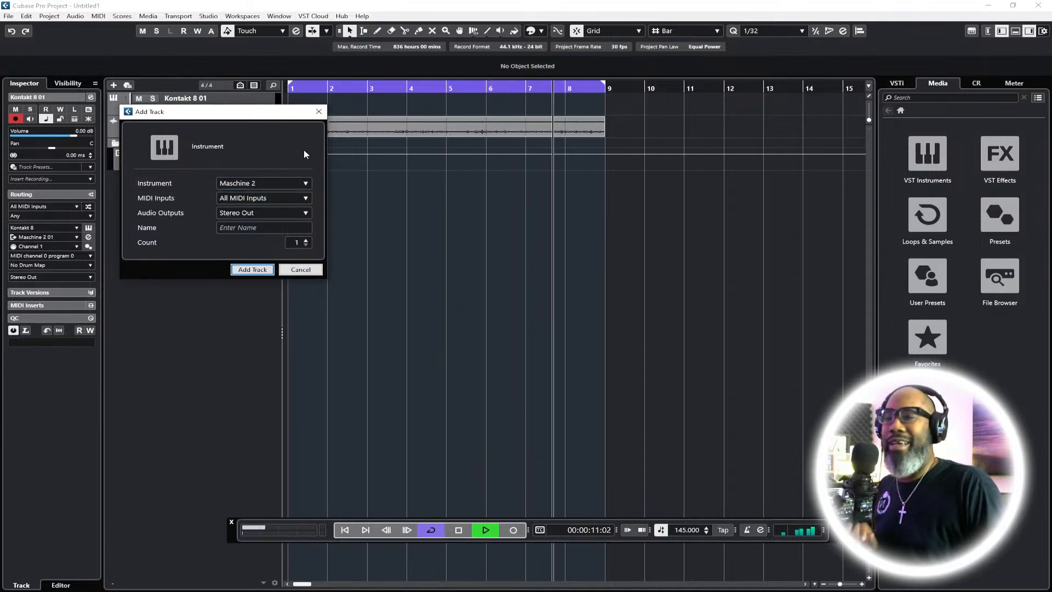
left_click(318, 112)
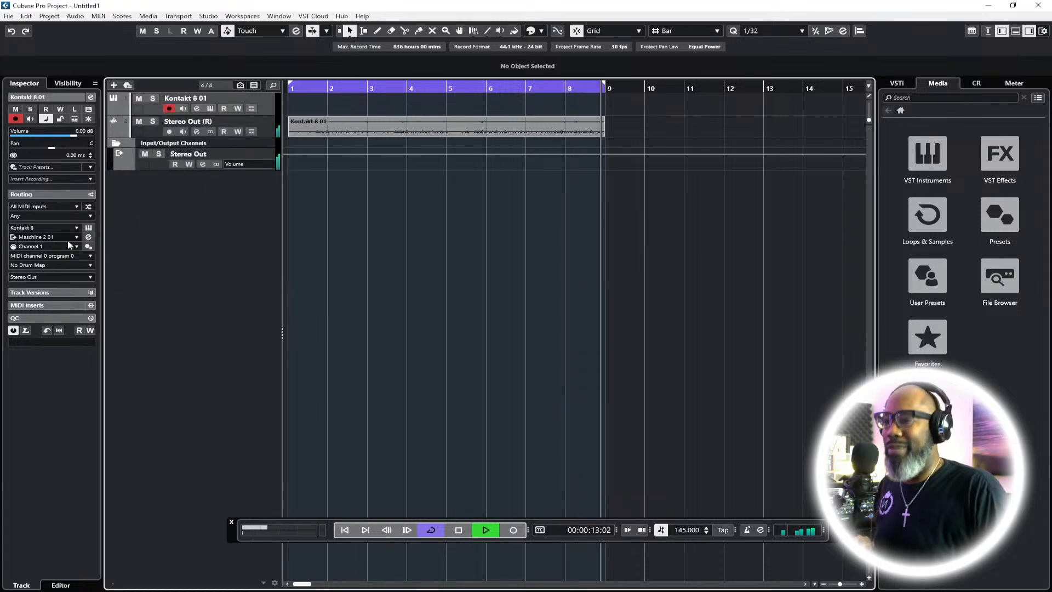
Open the Kontakt 8 instrument of the Kontakt 8 01 track, stop playback, and remove the loaded Leap kit
left_click(89, 227)
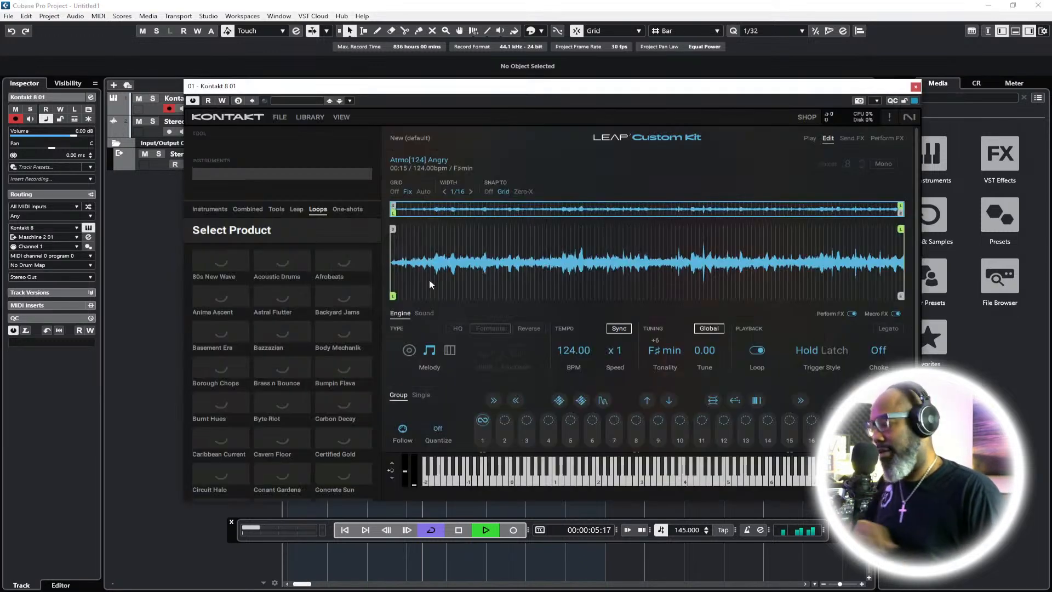
key("space")
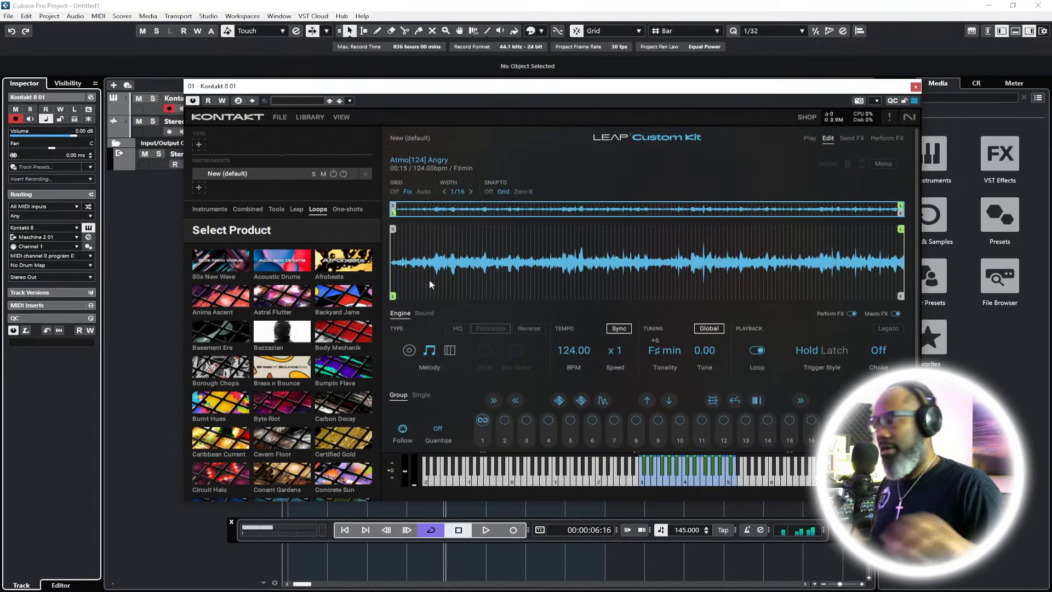
left_click(365, 173)
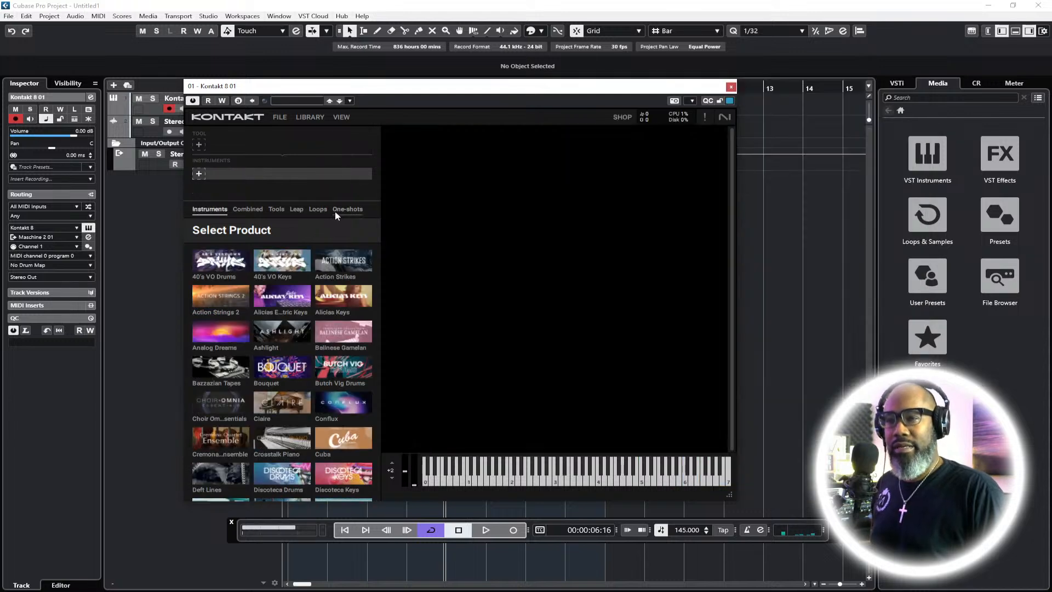
Find the Playbox product in Kontakt's instrument library and open its preset list
scroll(277, 360, "down", 3)
scroll(280, 359, "down", 10)
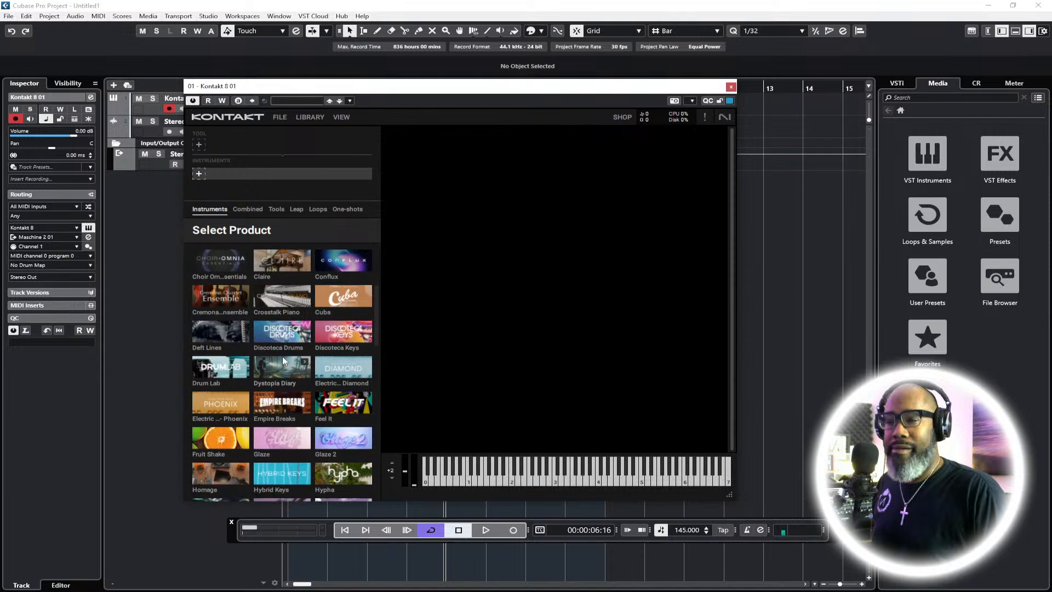
scroll(283, 359, "down", 5)
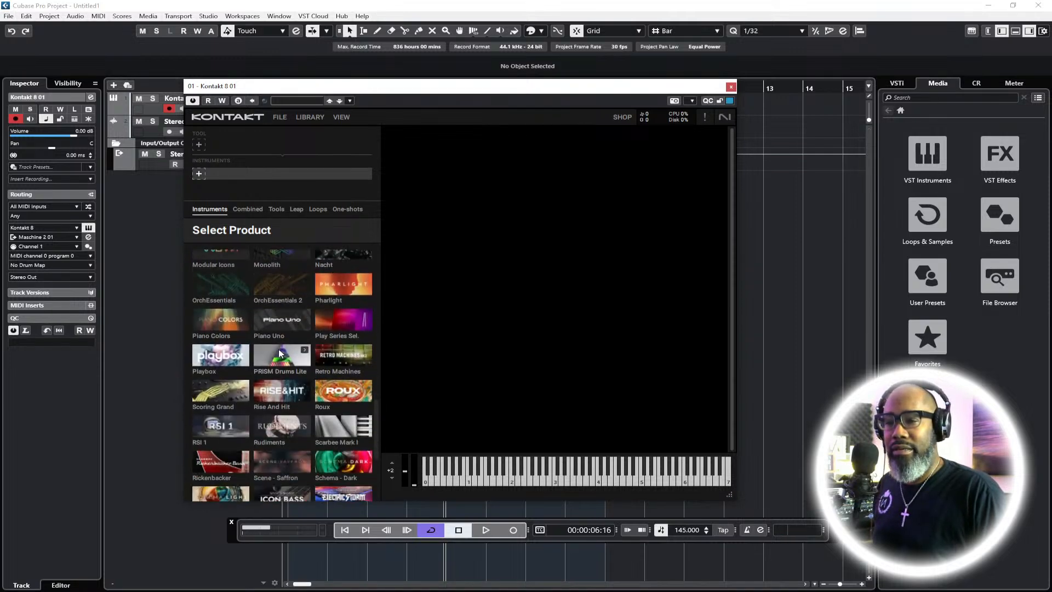
scroll(283, 351, "down", 3)
left_click(229, 340)
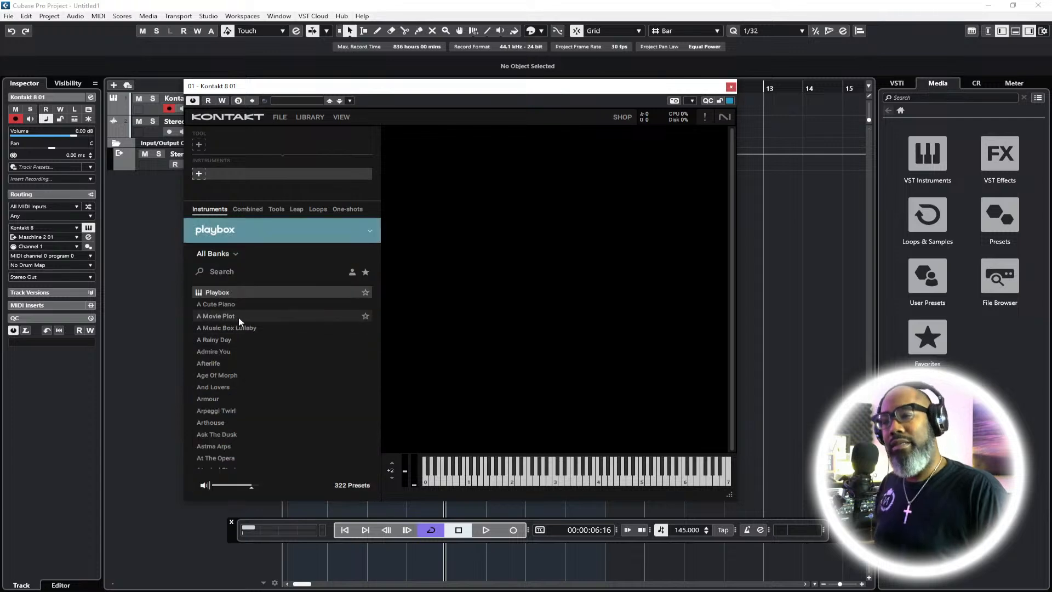
Audition Playbox presets such as A Cute Piano, A Movie Plot and And Lovers
left_click(231, 307)
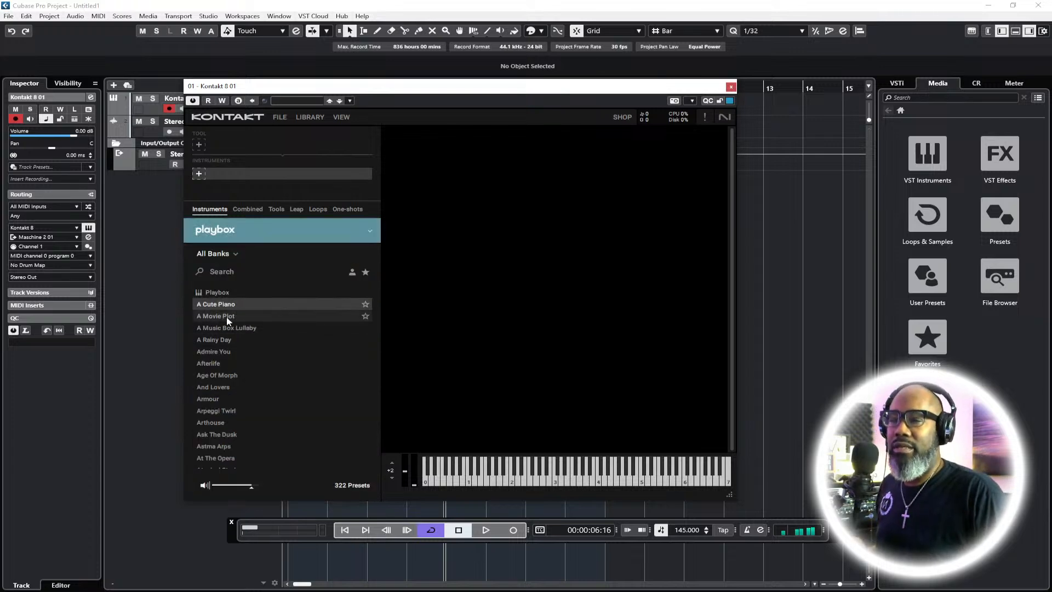
left_click(226, 318)
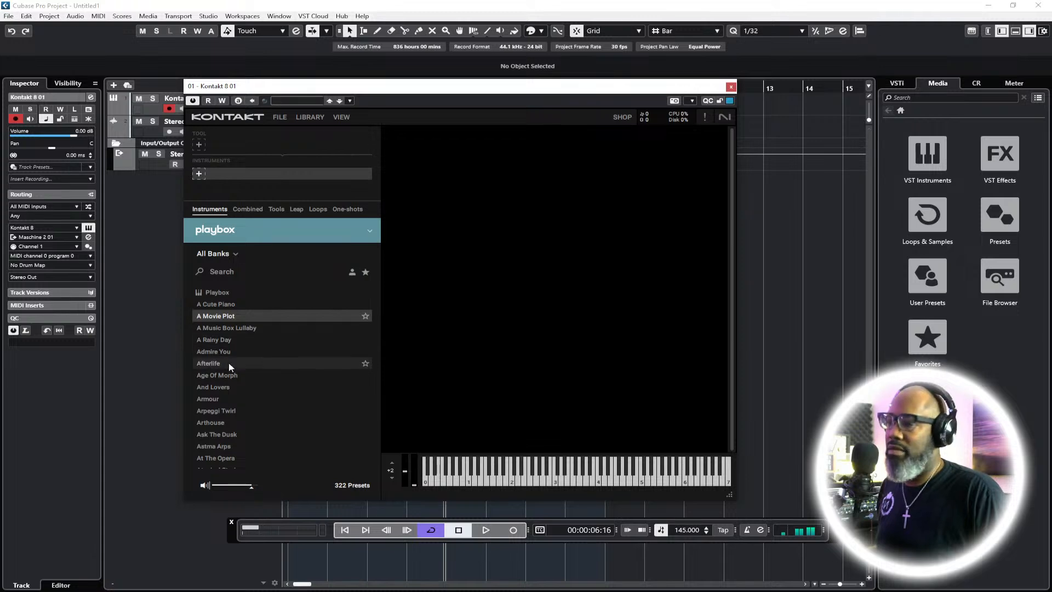
left_click(232, 388)
key("Down")
key("Down")
key("Down")
key("Down")
key("Down")
key("Down")
key("Down")
key("Down")
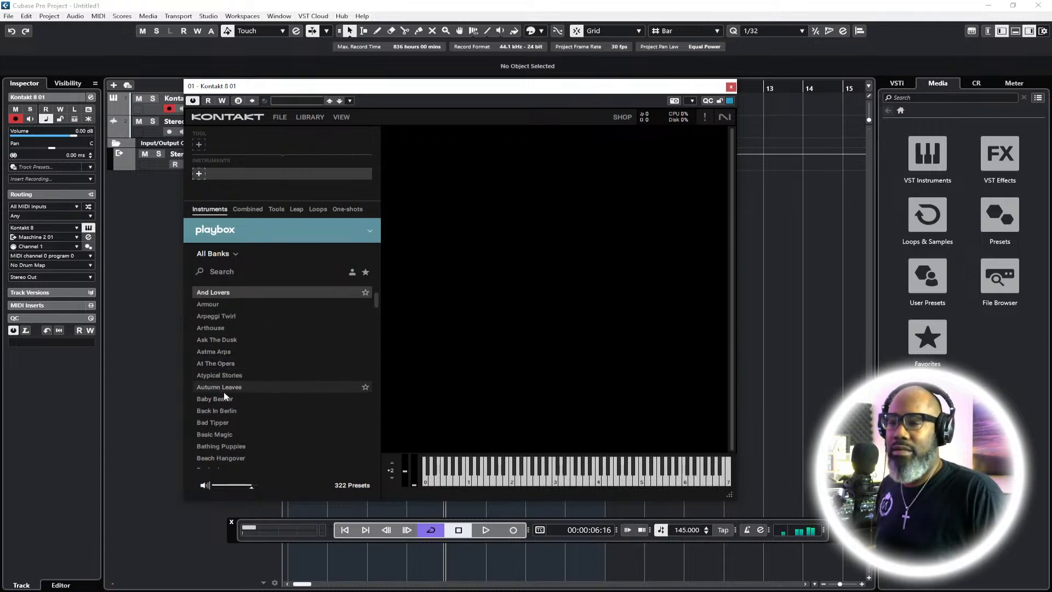
Preview and load the Playbox preset Bad Tipper, start playback, and move the Kontakt window clear of the arrangement
left_click(219, 423)
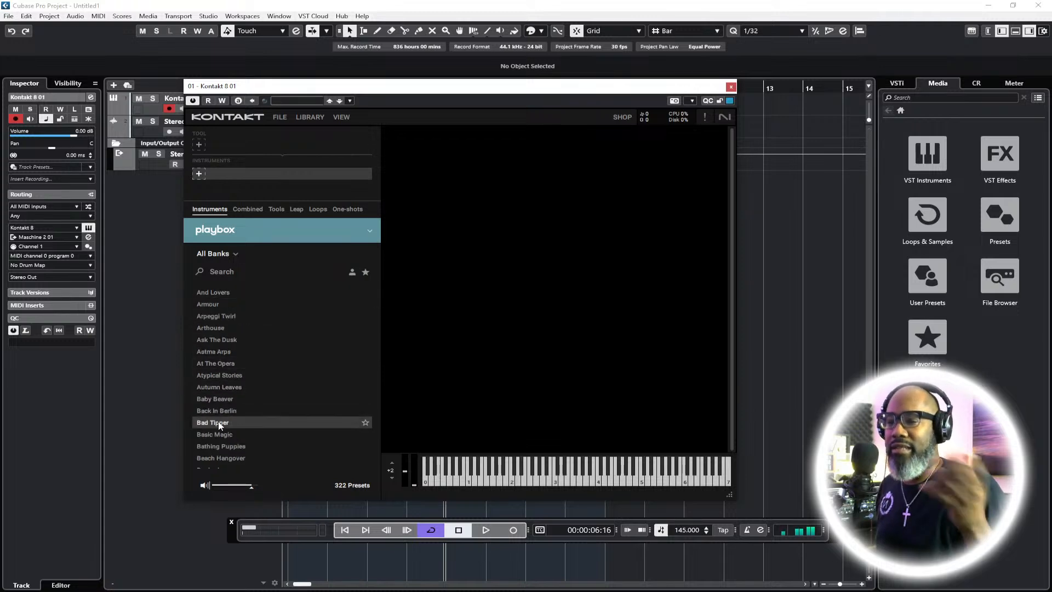
double_click(252, 422)
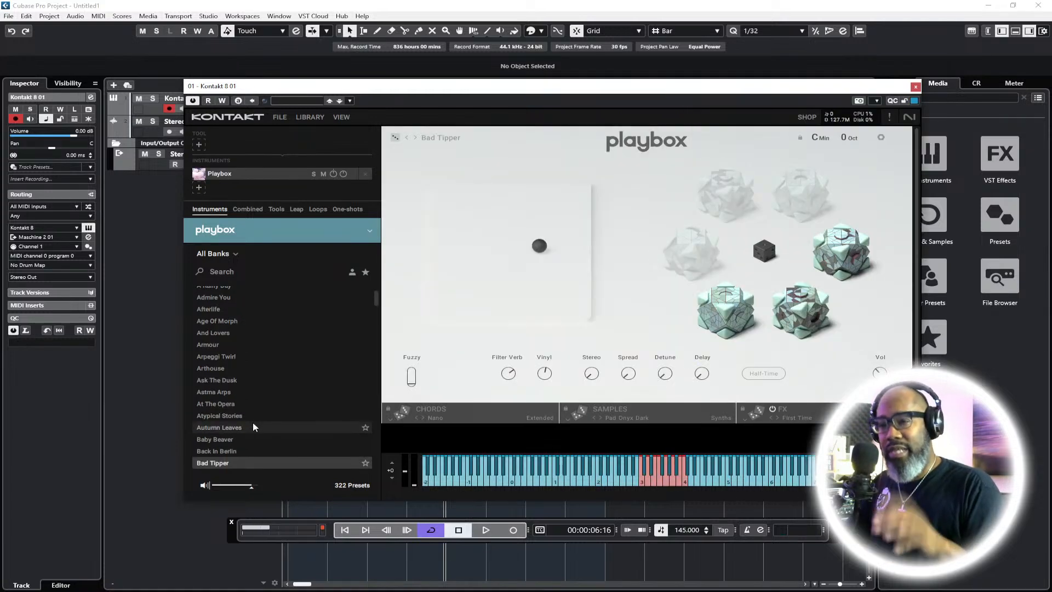
key("space")
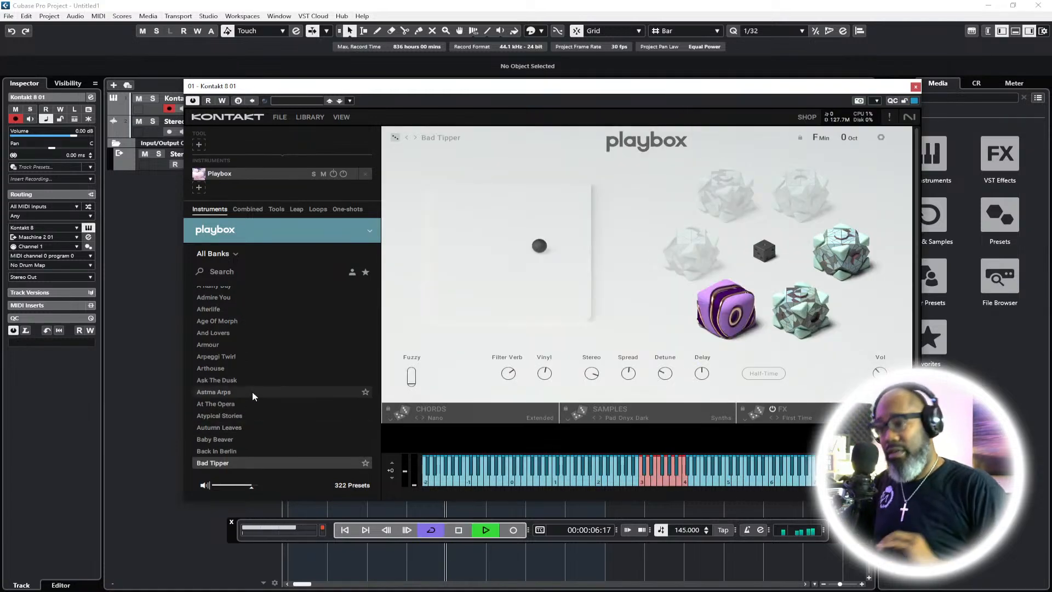
left_click_drag(361, 87, 302, 93)
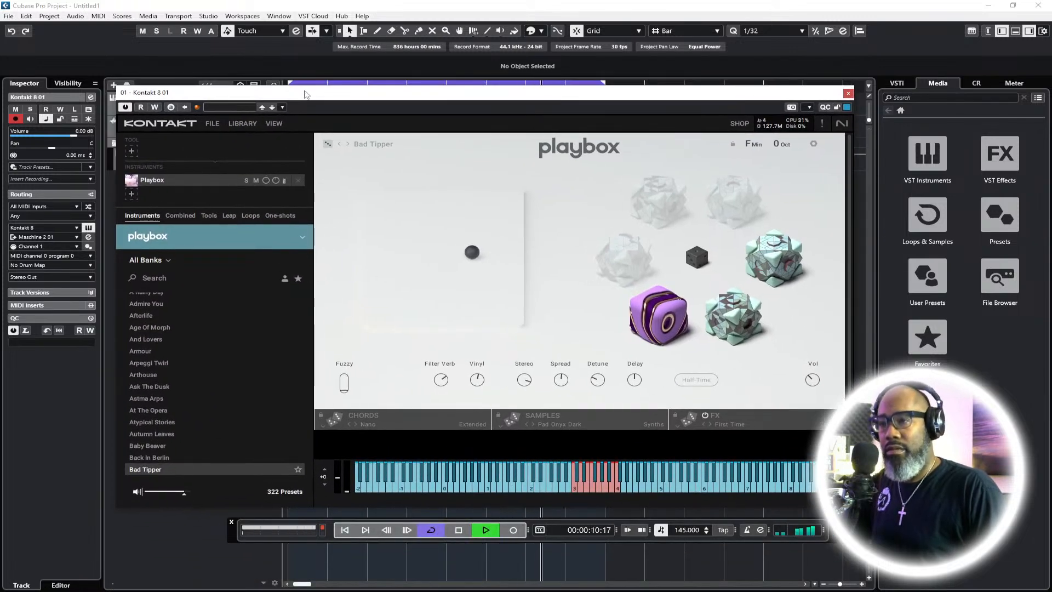
Shift the Kontakt window aside and set the key of the Bad Tipper preset in Playbox to F#
left_click_drag(287, 94, 261, 97)
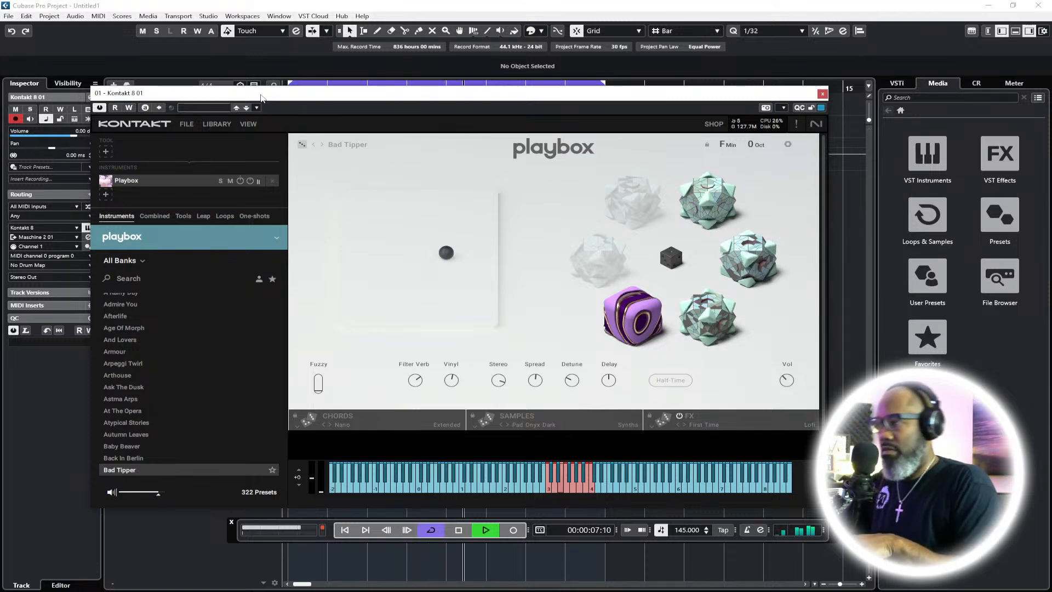
scroll(201, 422, "down", 3)
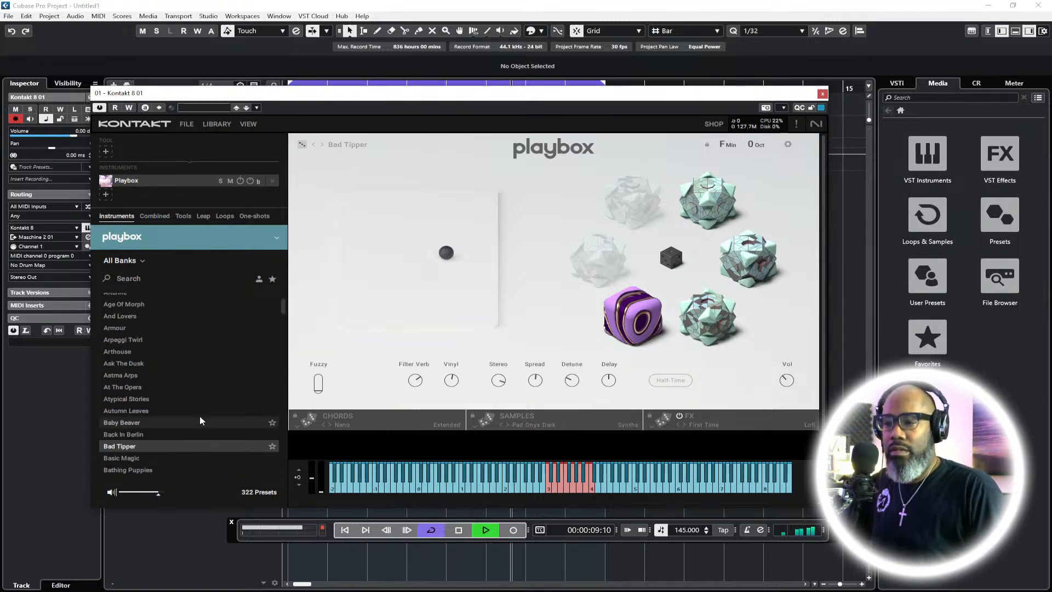
left_click(724, 145)
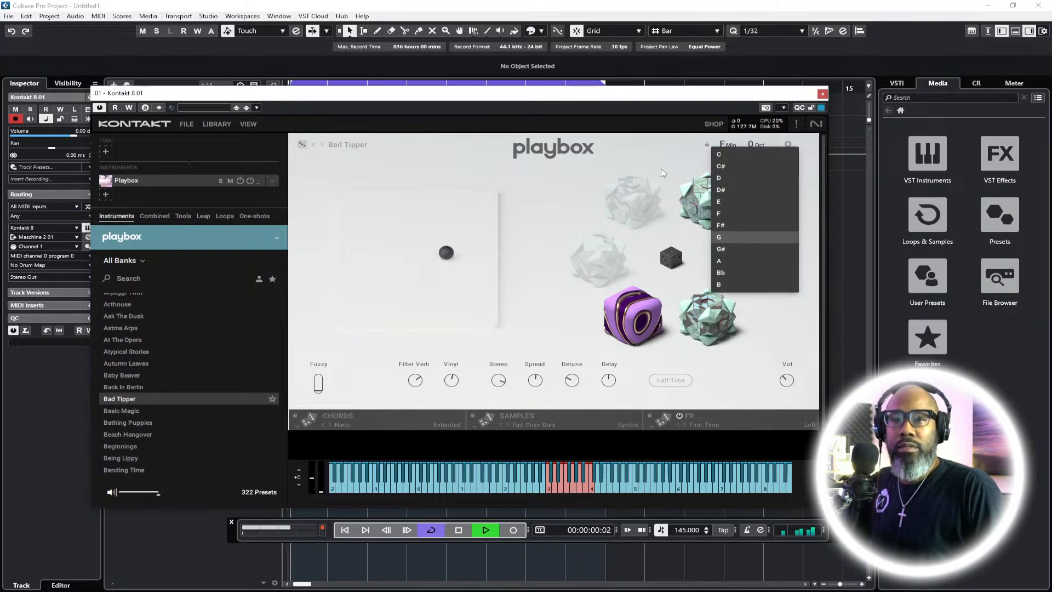
left_click(723, 145)
left_click(723, 145)
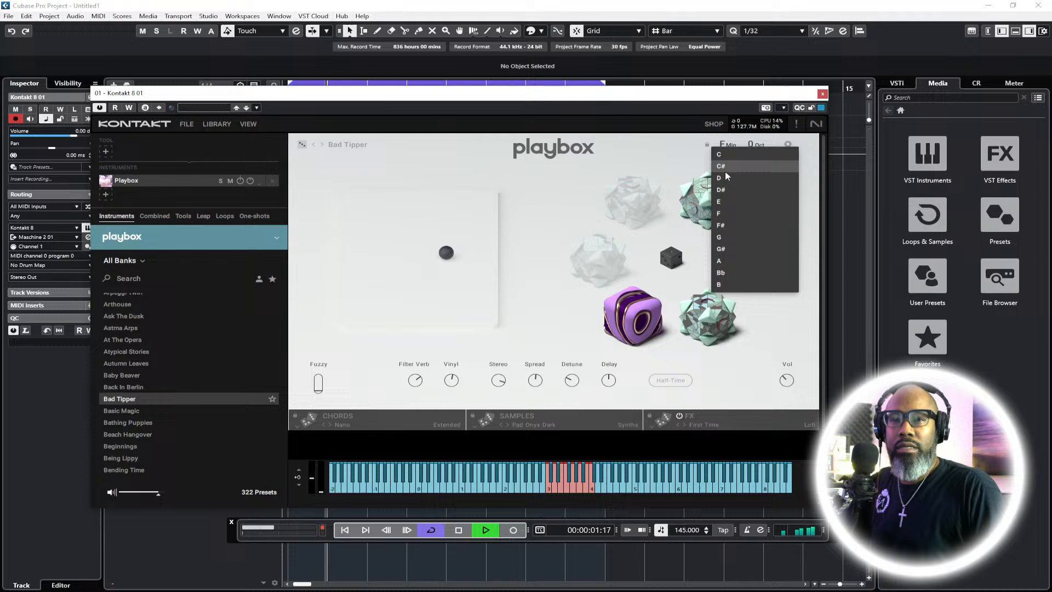
left_click(730, 228)
left_click(713, 211)
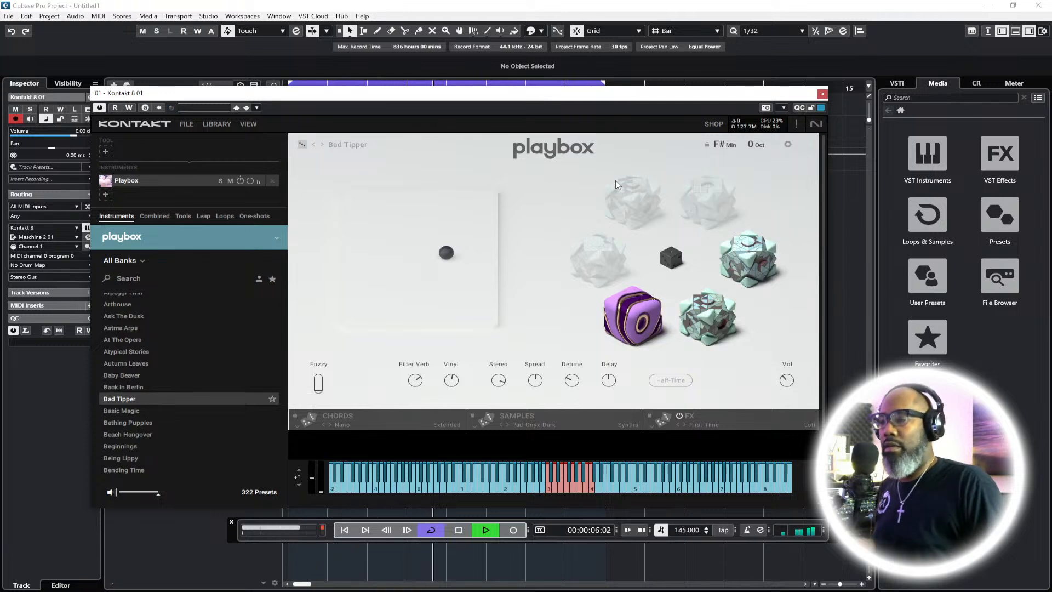
Stop playback and remove the Playbox instrument from Kontakt
key("space")
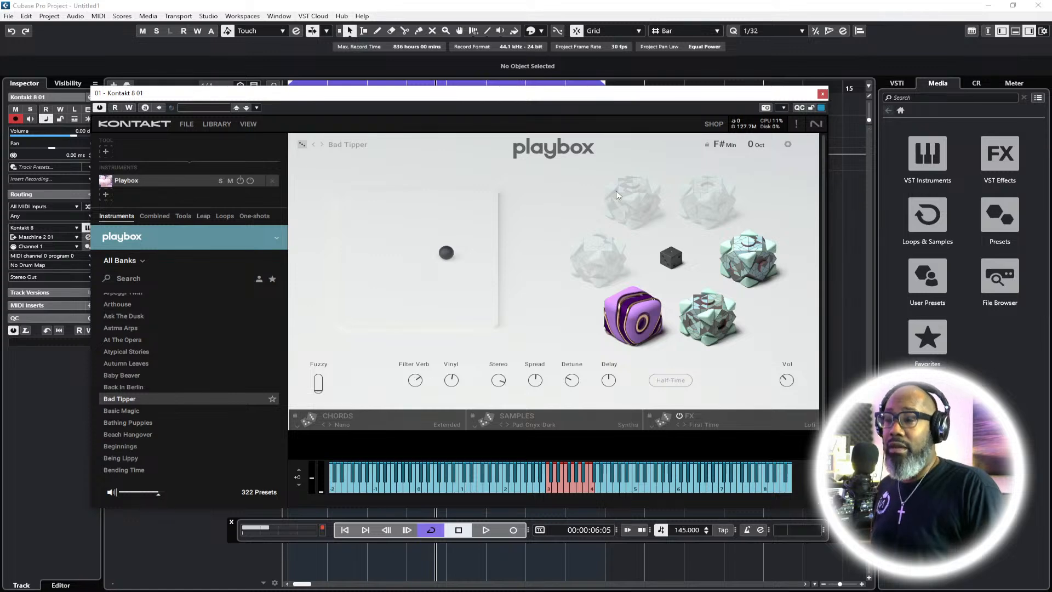
left_click(273, 180)
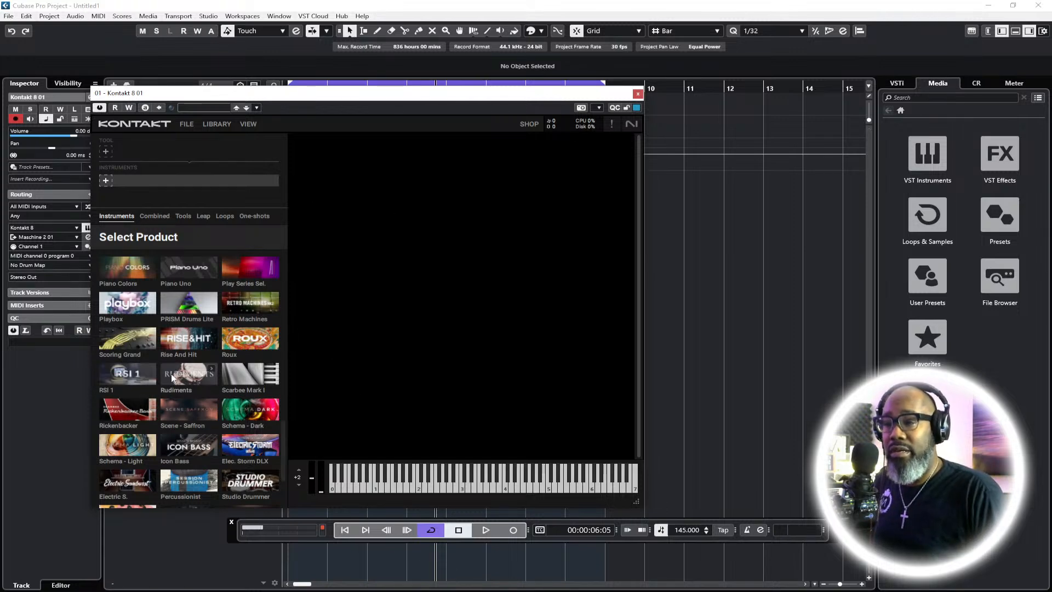
Browse the products in Kontakt's instrument library and open the Monolith preset list
scroll(202, 378, "down", 3)
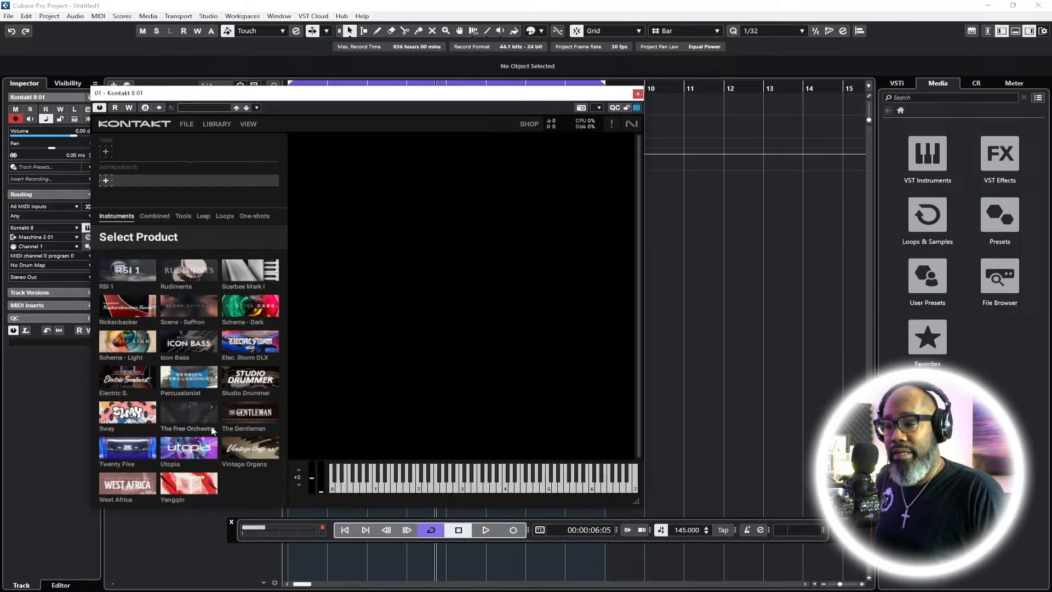
scroll(224, 428, "up", 3)
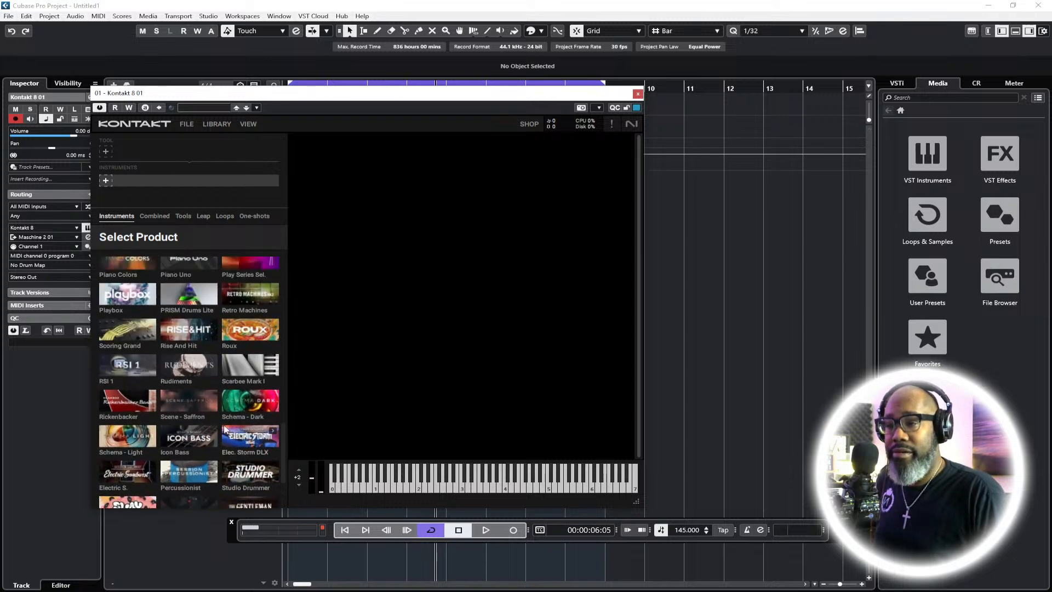
scroll(224, 429, "up", 2)
scroll(224, 429, "up", 2)
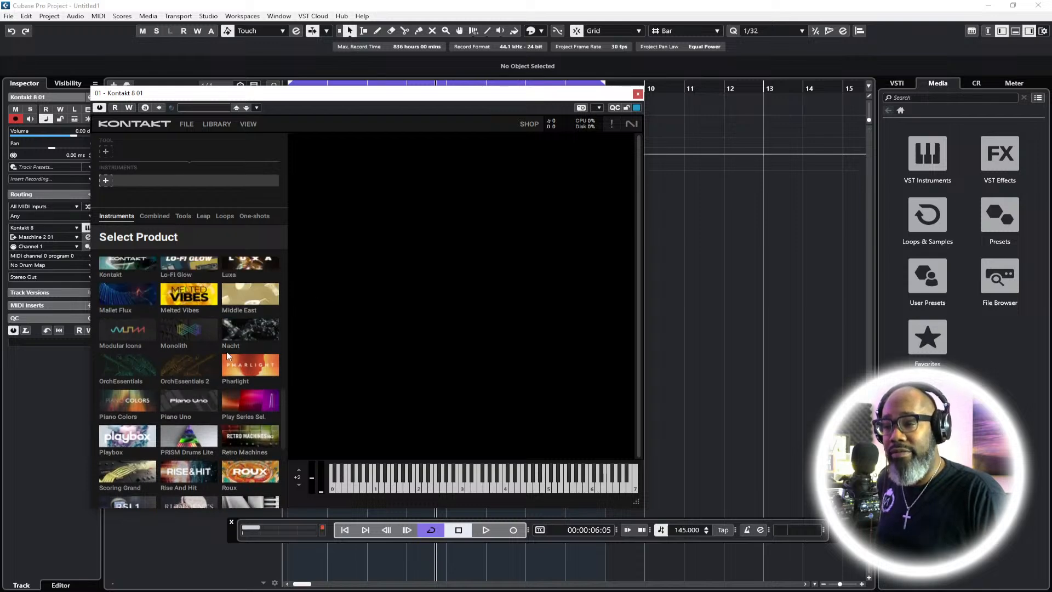
scroll(211, 332, "up", 2)
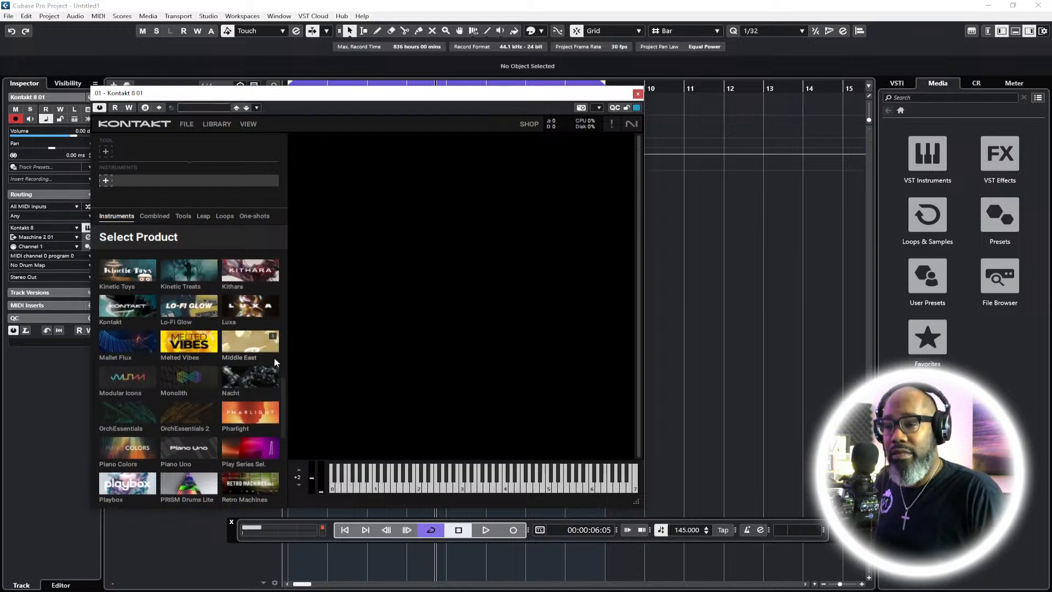
scroll(205, 386, "up", 2)
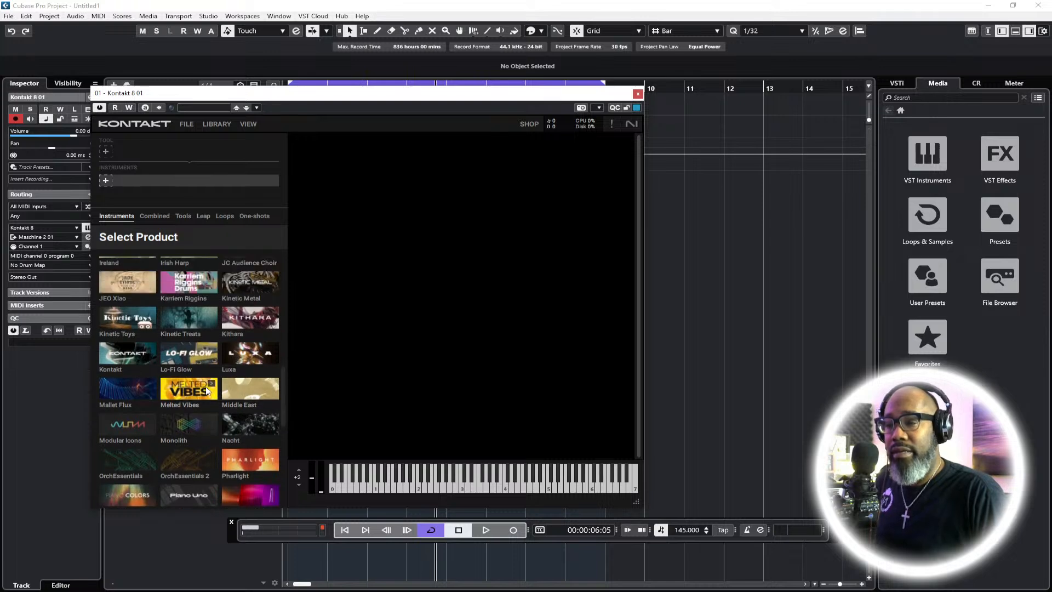
scroll(207, 387, "up", 1)
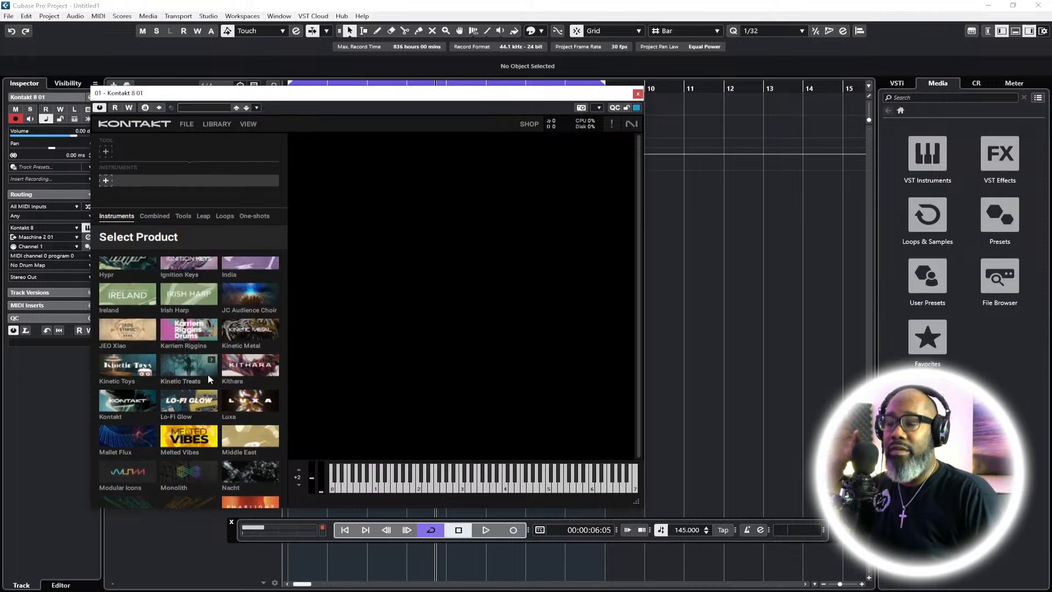
scroll(211, 375, "up", 1)
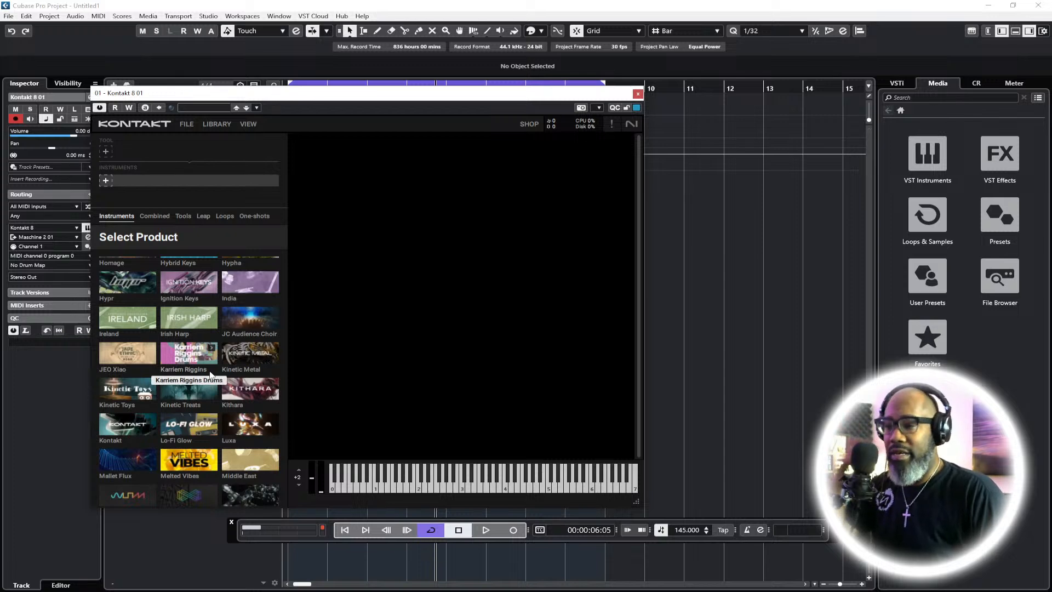
scroll(210, 375, "up", 3)
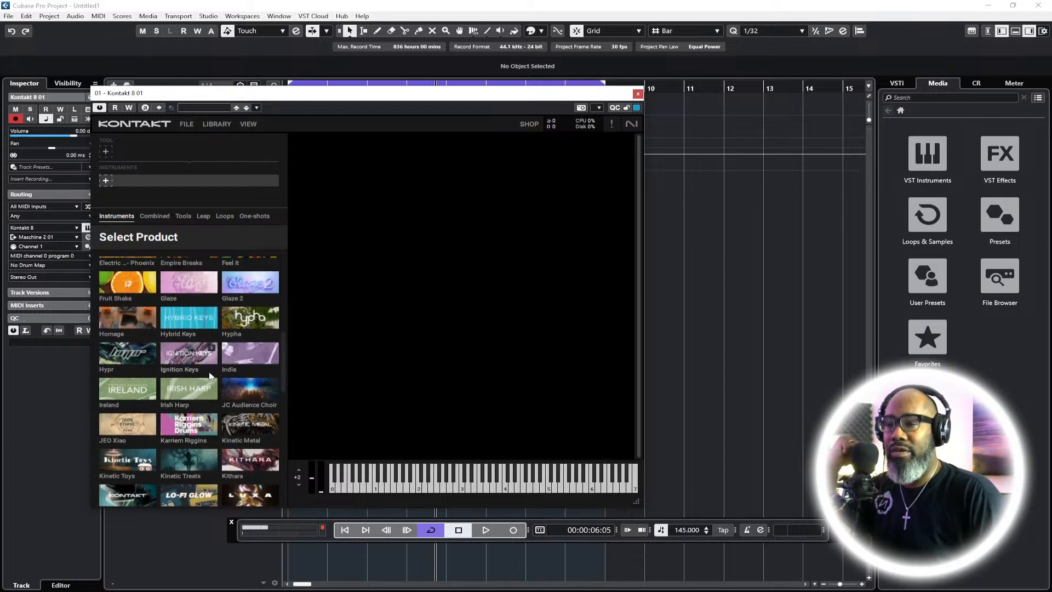
scroll(210, 374, "up", 5)
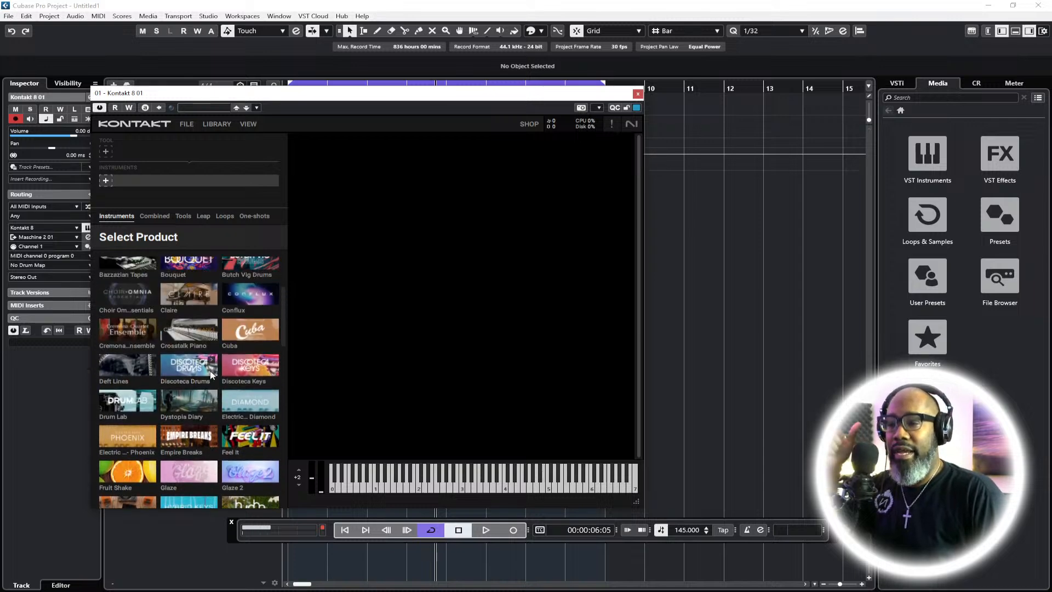
scroll(212, 375, "up", 2)
scroll(212, 375, "up", 1)
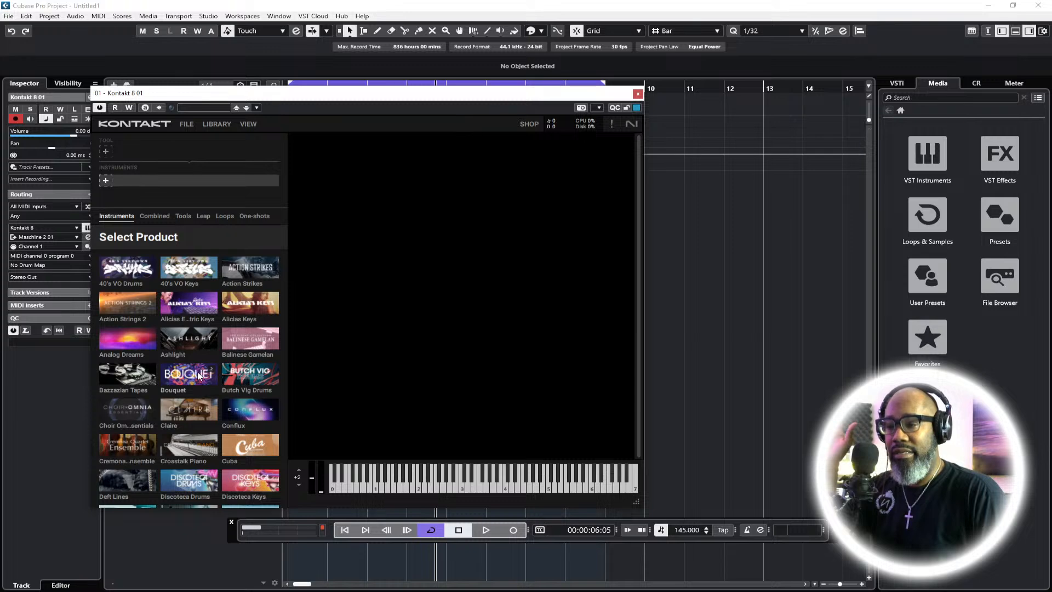
scroll(208, 372, "down", 3)
scroll(207, 369, "down", 6)
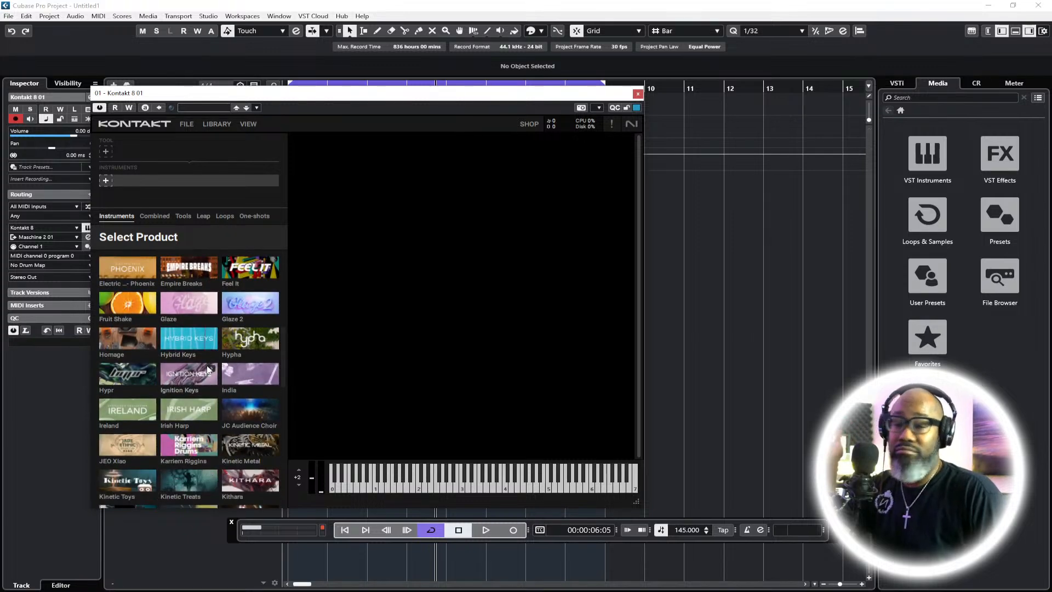
scroll(204, 366, "down", 4)
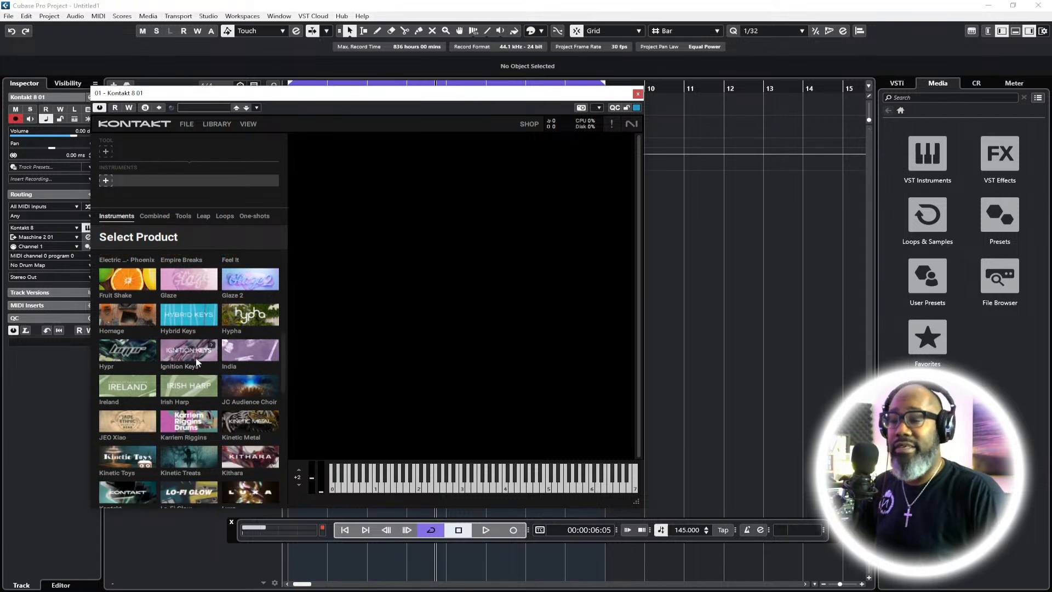
scroll(199, 365, "down", 2)
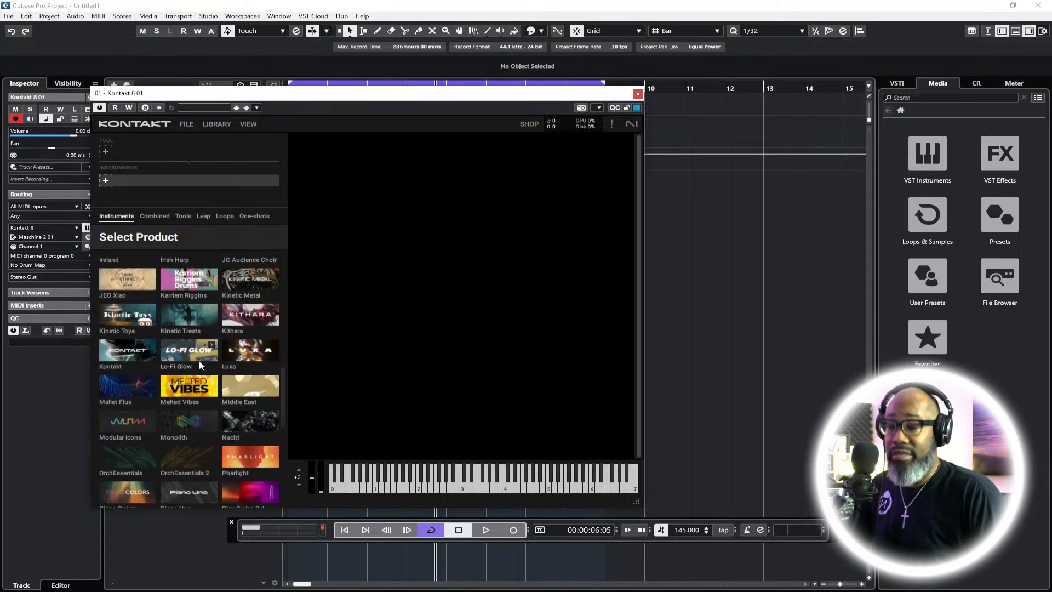
scroll(201, 365, "down", 1)
left_click(179, 399)
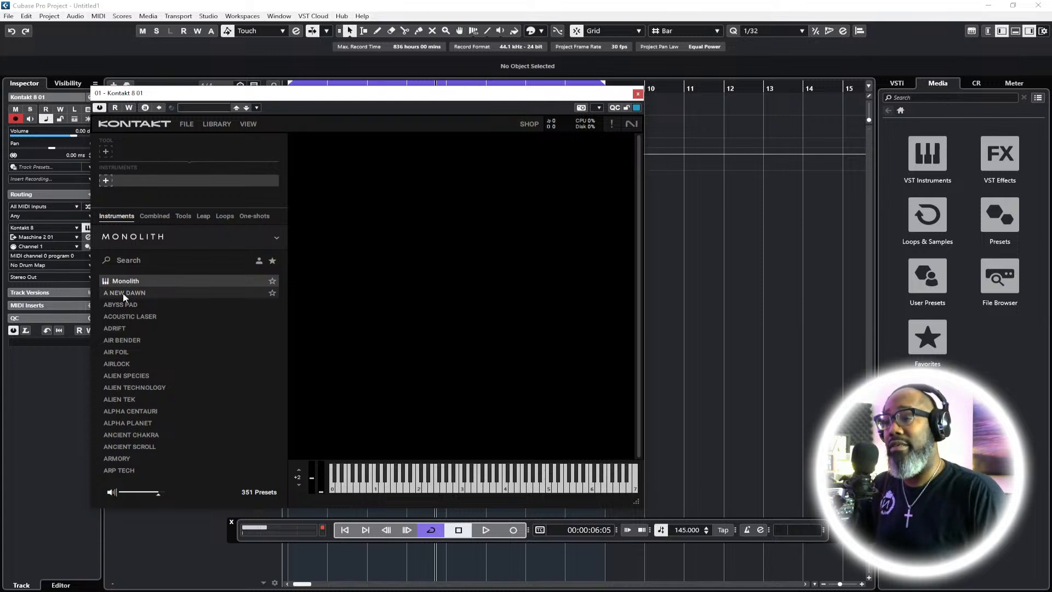
Audition Monolith presets such as A New Dawn, Abyss Pad, Adrift, Air Foil and Alien Technology
left_click(123, 294)
left_click(119, 305)
left_click(117, 329)
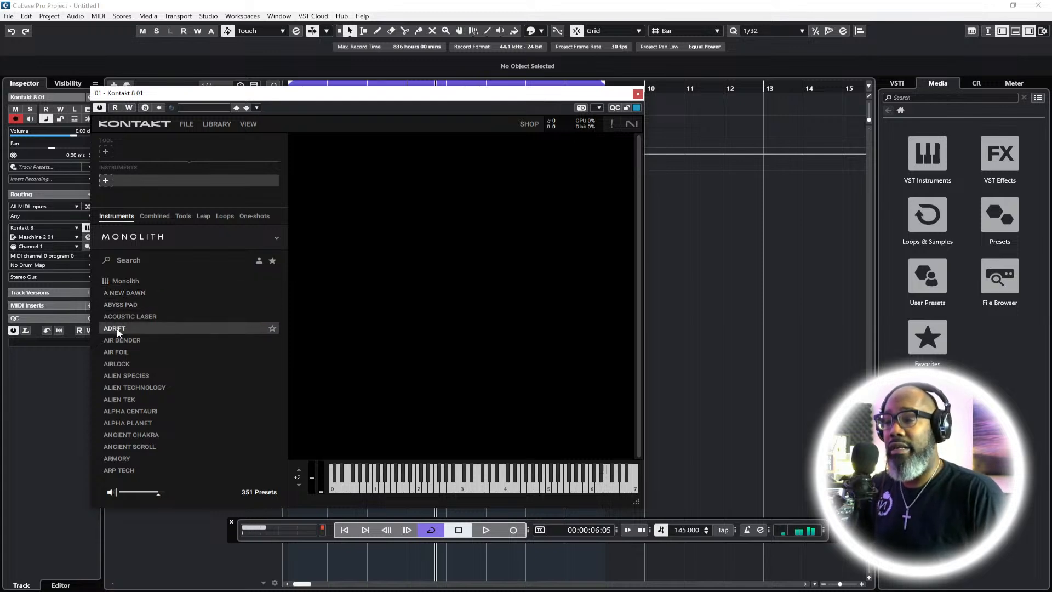
left_click(133, 355)
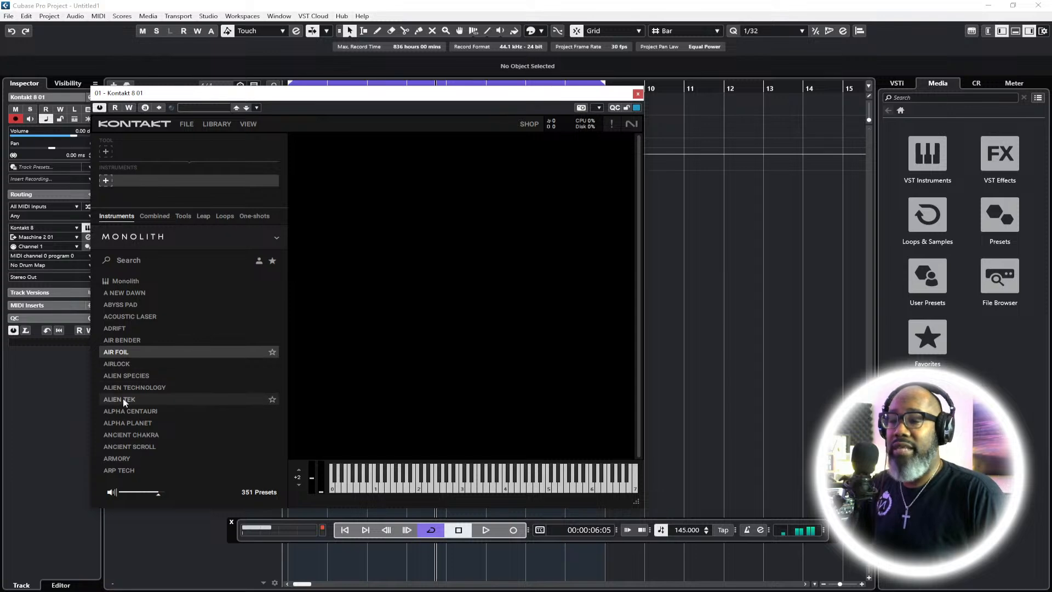
left_click(139, 388)
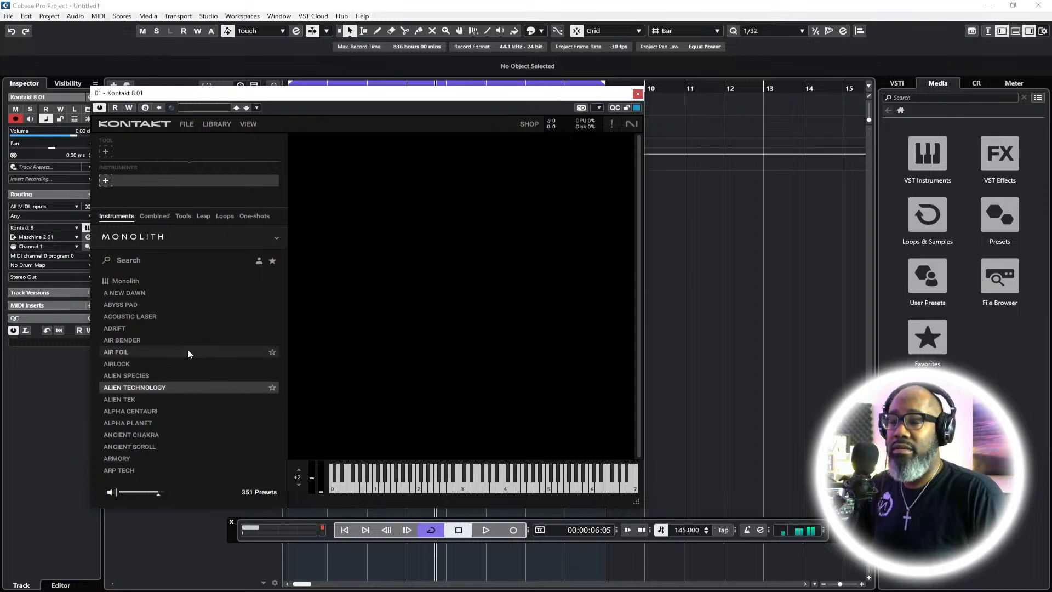
Audition further Monolith presets down the list, including Avenger Bass and Boiling Point
scroll(148, 362, "down", 2)
left_click(159, 364)
scroll(209, 376, "down", 2)
left_click(179, 374)
scroll(211, 363, "down", 2)
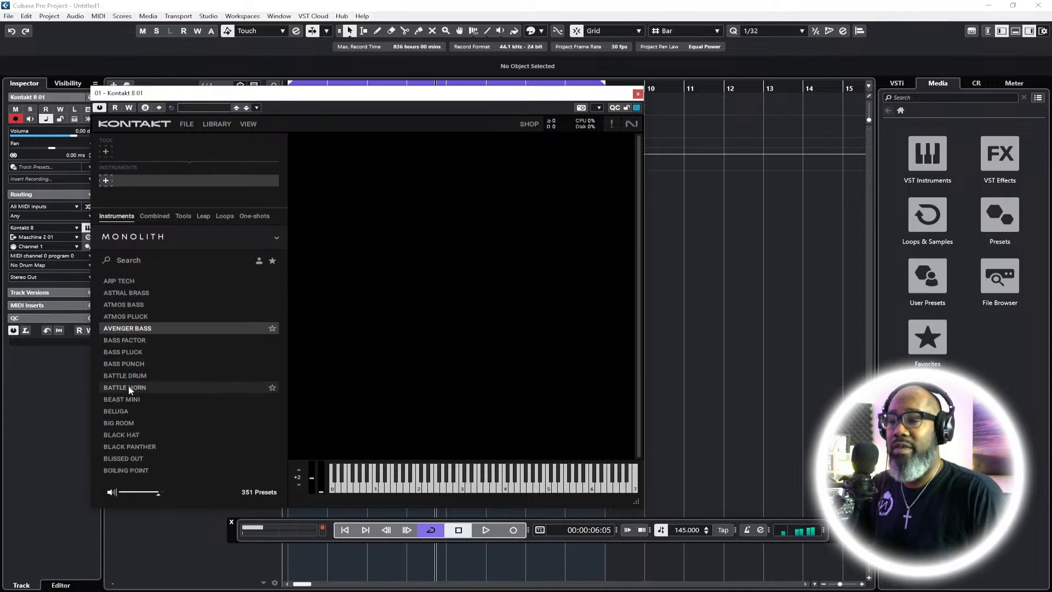
left_click(208, 387)
scroll(224, 361, "down", 2)
left_click(134, 379)
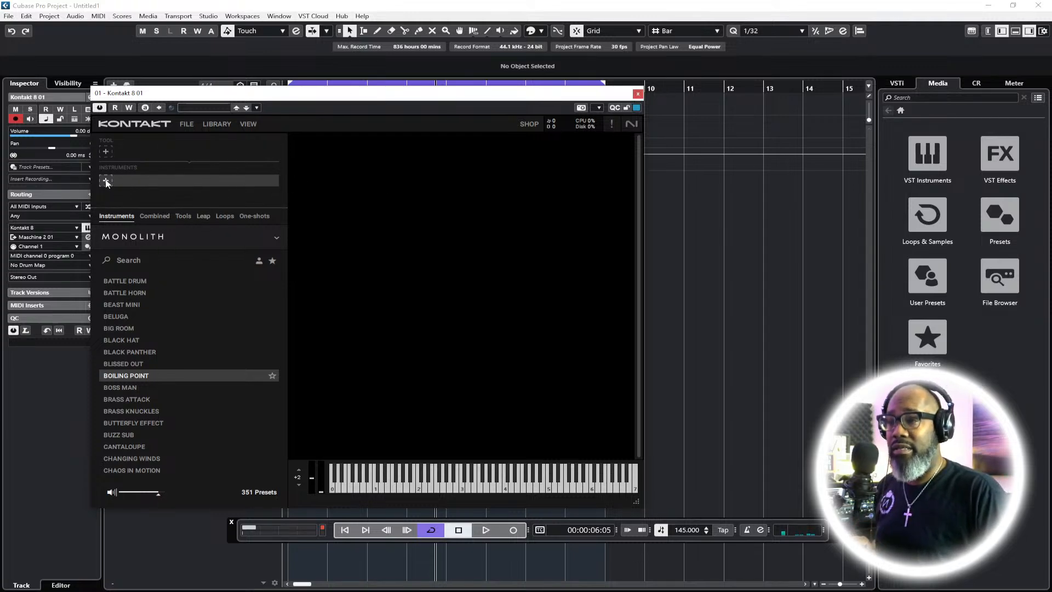
Switch the Kontakt library from Monolith back to the Playbox product's preset list
left_click(275, 238)
scroll(156, 416, "up", 10)
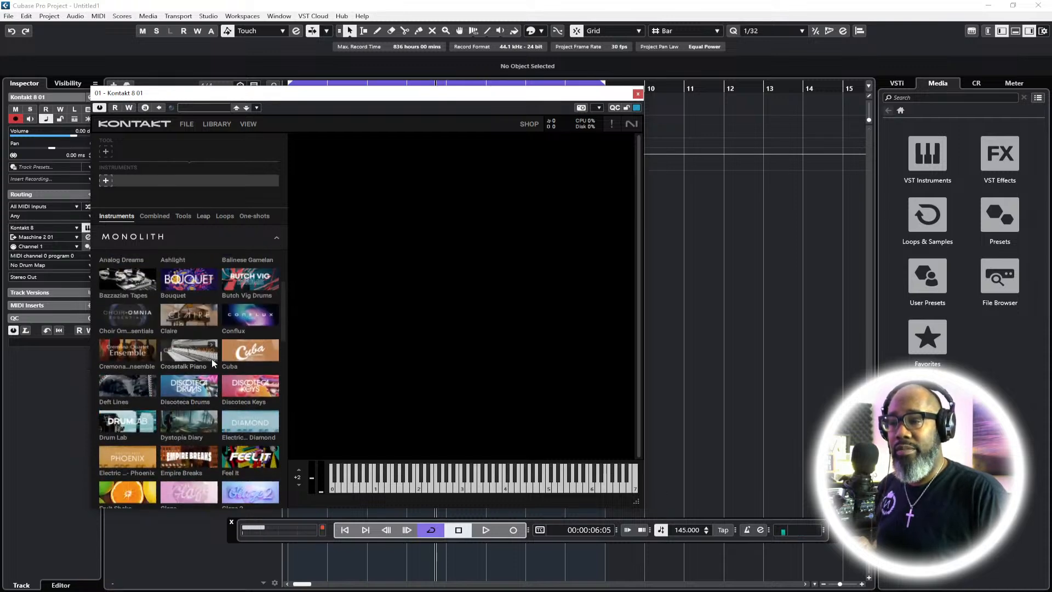
scroll(214, 362, "down", 10)
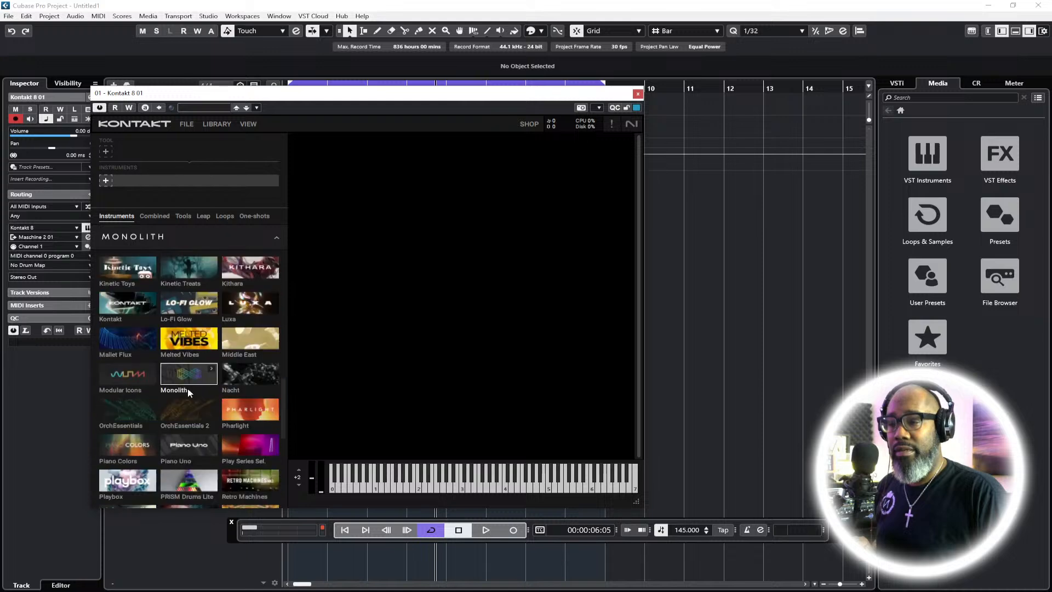
scroll(187, 391, "down", 1)
left_click(125, 390)
Preview and load the Playbox preset Boarding School, and start playback of the project
scroll(153, 406, "down", 5)
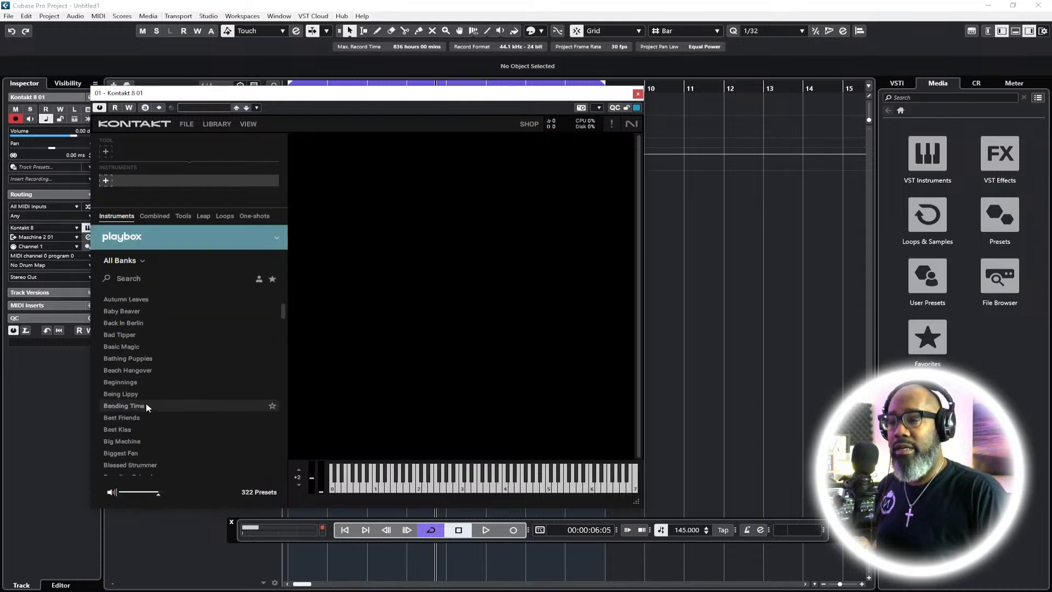
left_click(135, 382)
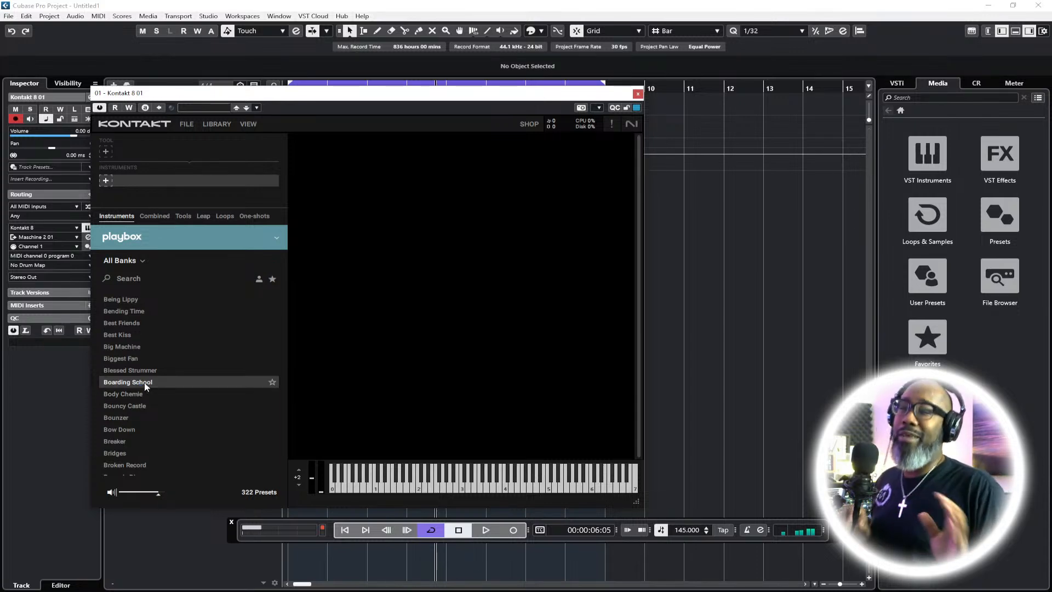
double_click(145, 383)
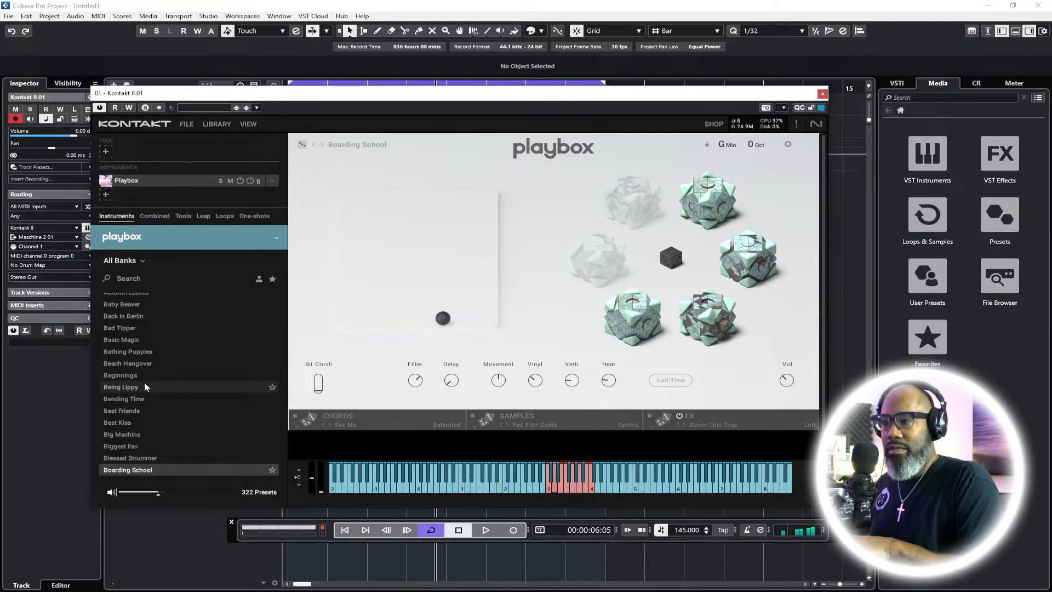
key("space")
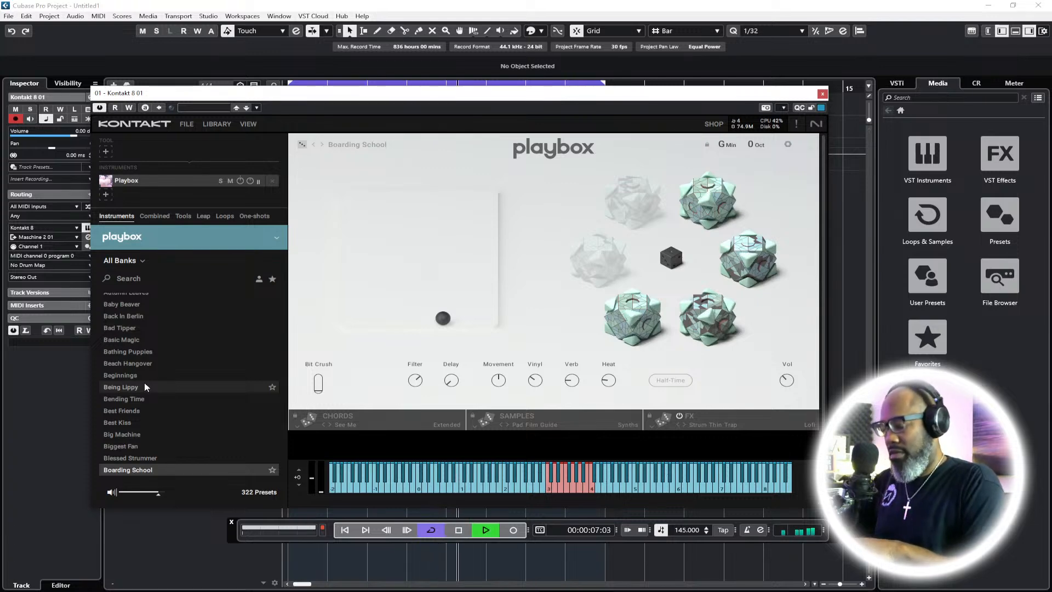
Browse the Kontakt product library to Electric Keys Phoenix and audition its presets Chopped Phoenix and Classic Flanger
left_click(277, 239)
scroll(192, 356, "down", 4)
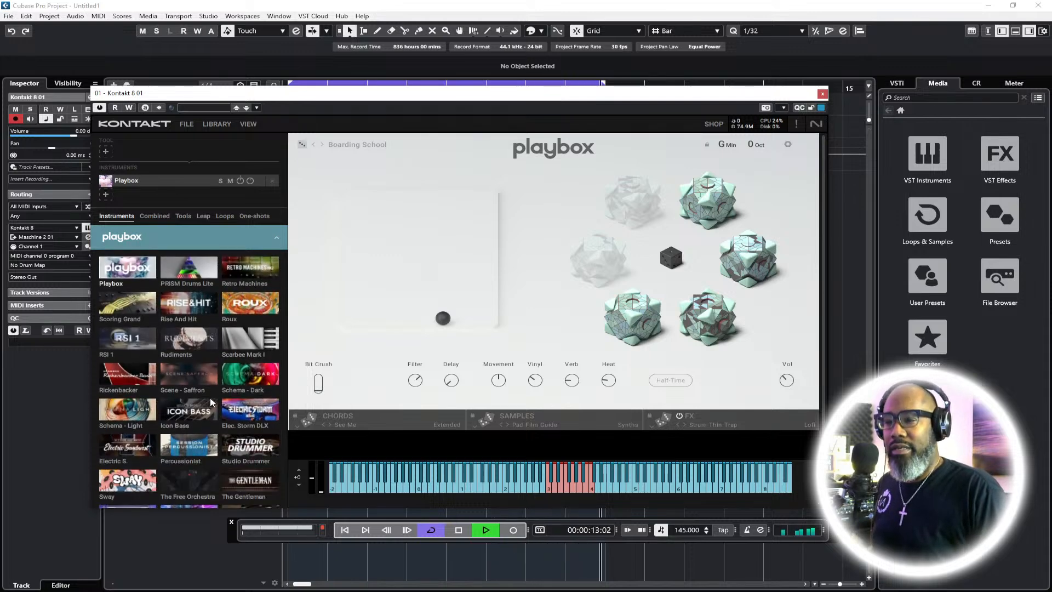
scroll(214, 386, "up", 5)
scroll(216, 384, "up", 2)
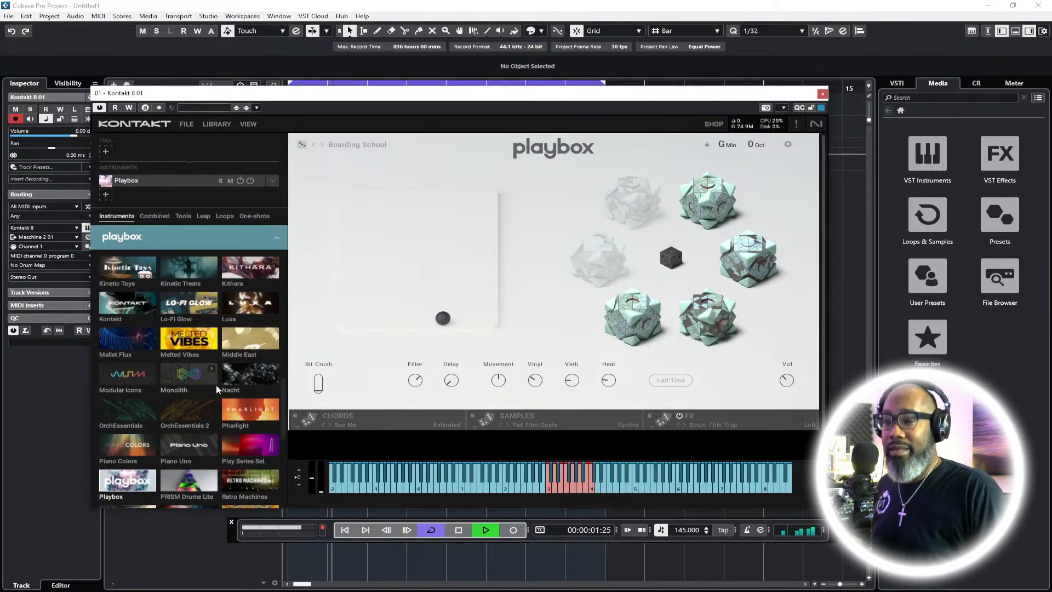
scroll(233, 381, "up", 6)
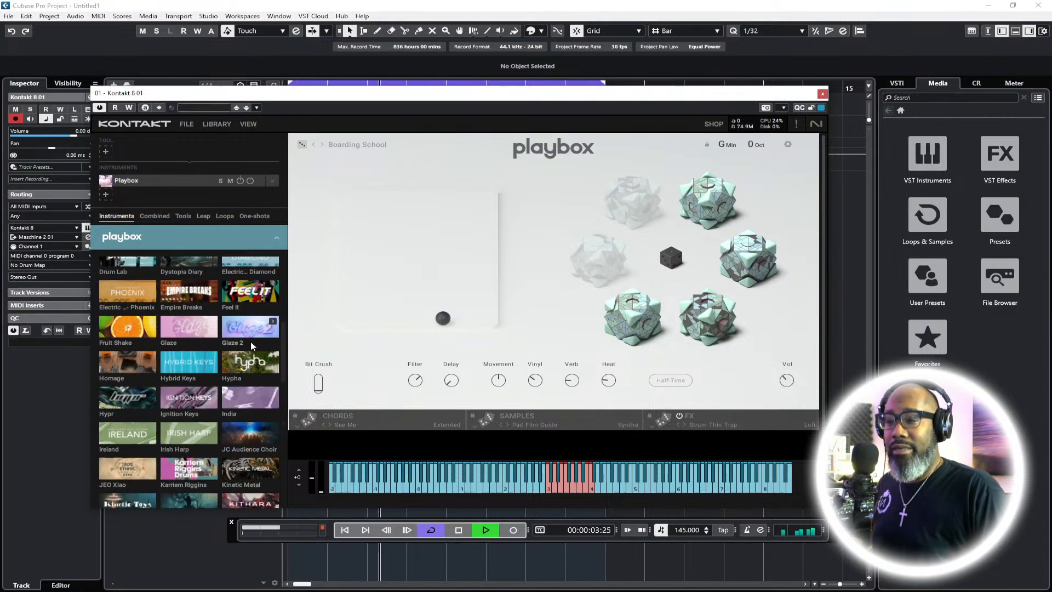
scroll(251, 340, "up", 3)
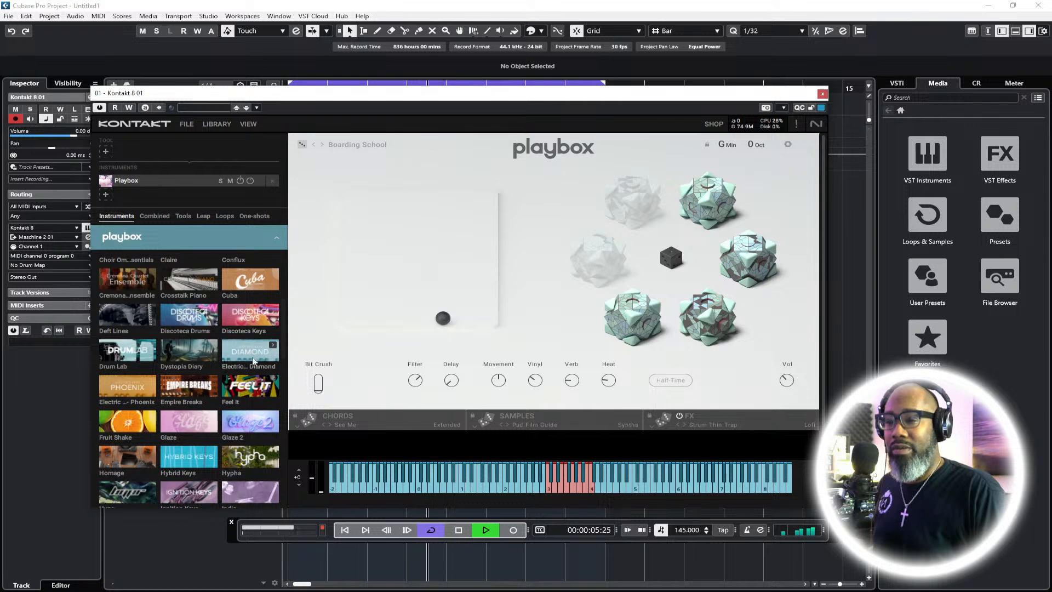
left_click(149, 383)
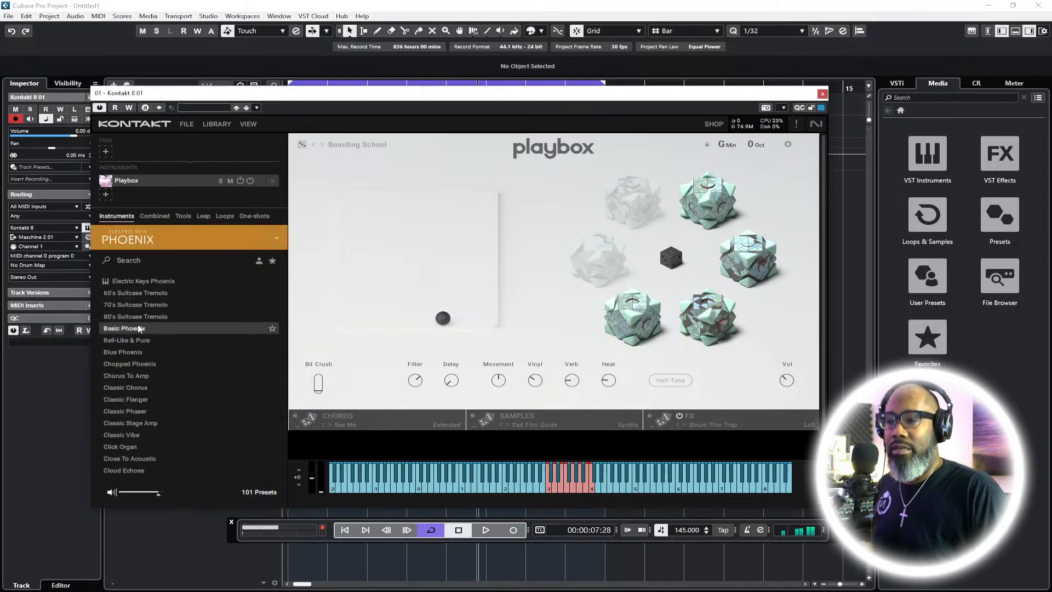
left_click(127, 364)
left_click(127, 400)
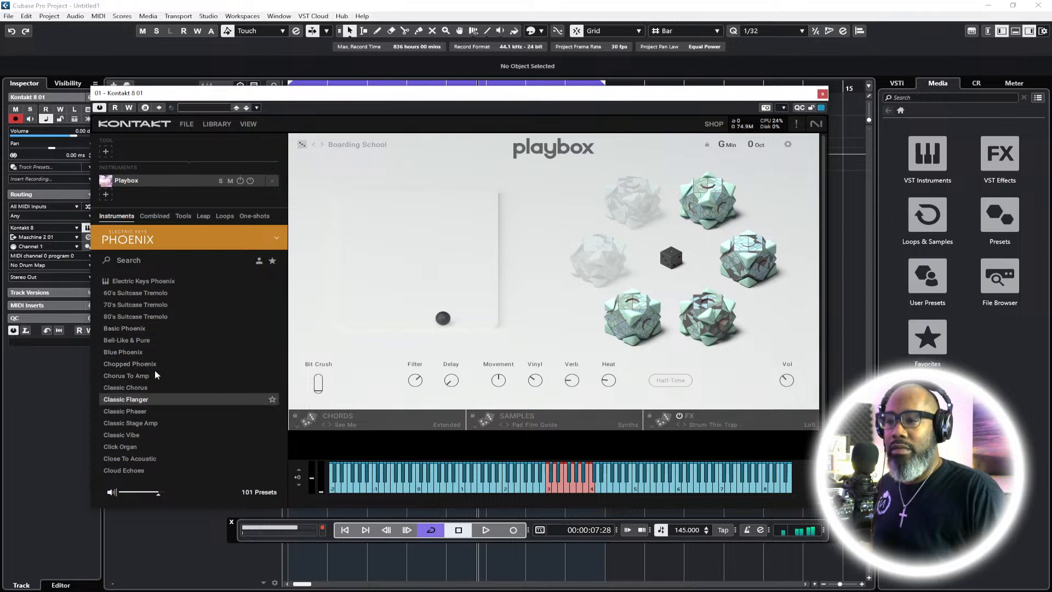
Switch to the Electric Keys Diamond product and audition 70's Suitcase Tremolo, Bed For Mics, Blue Diamond and Chopped Diamond
left_click(276, 238)
left_click(252, 348)
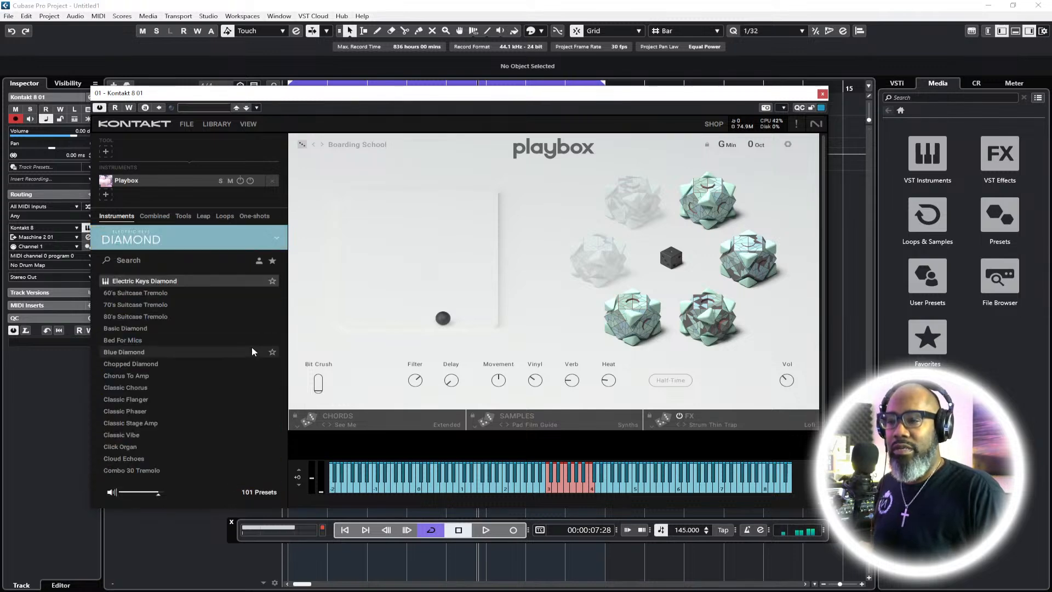
left_click(134, 305)
left_click(137, 339)
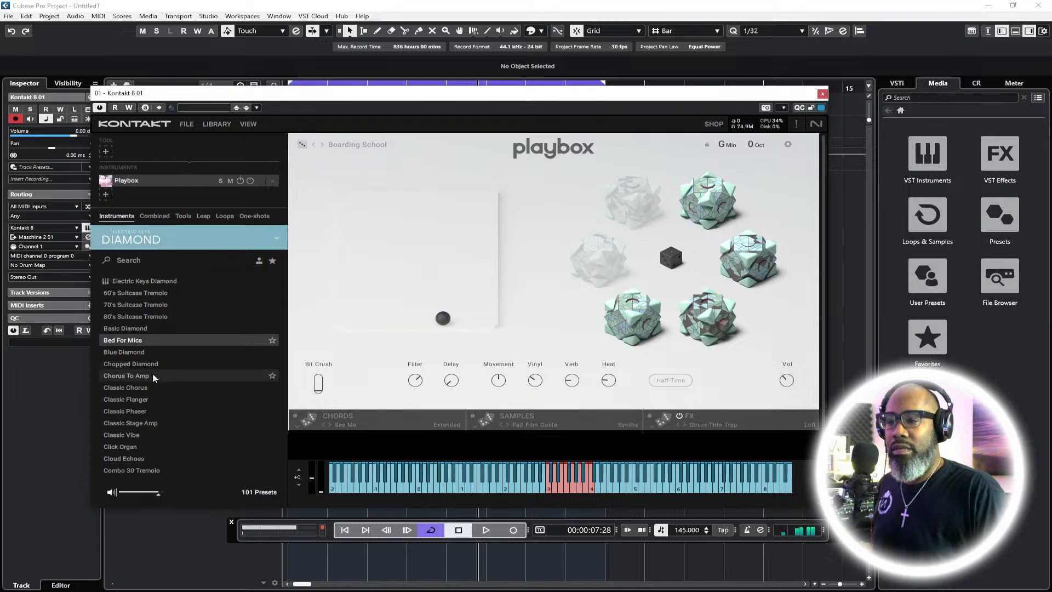
left_click(146, 351)
left_click(147, 364)
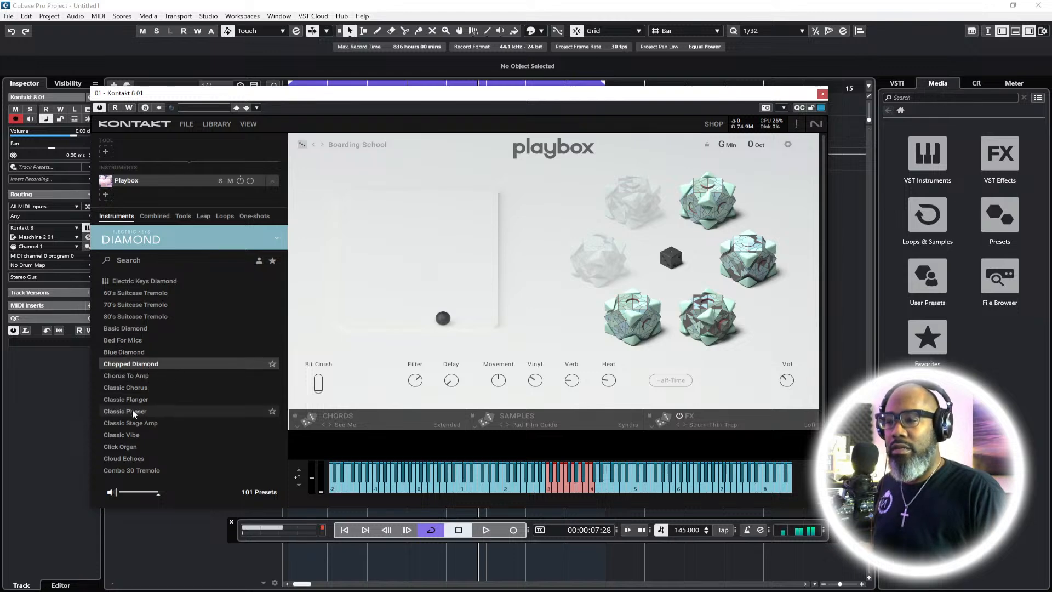
Audition Diamond presets Classic Stage Amp, Classic Vibe, Click Organ and Crunched Leslie, and try to load Crunched Leslie
left_click(137, 423)
left_click(143, 435)
scroll(189, 367, "down", 2)
left_click(150, 378)
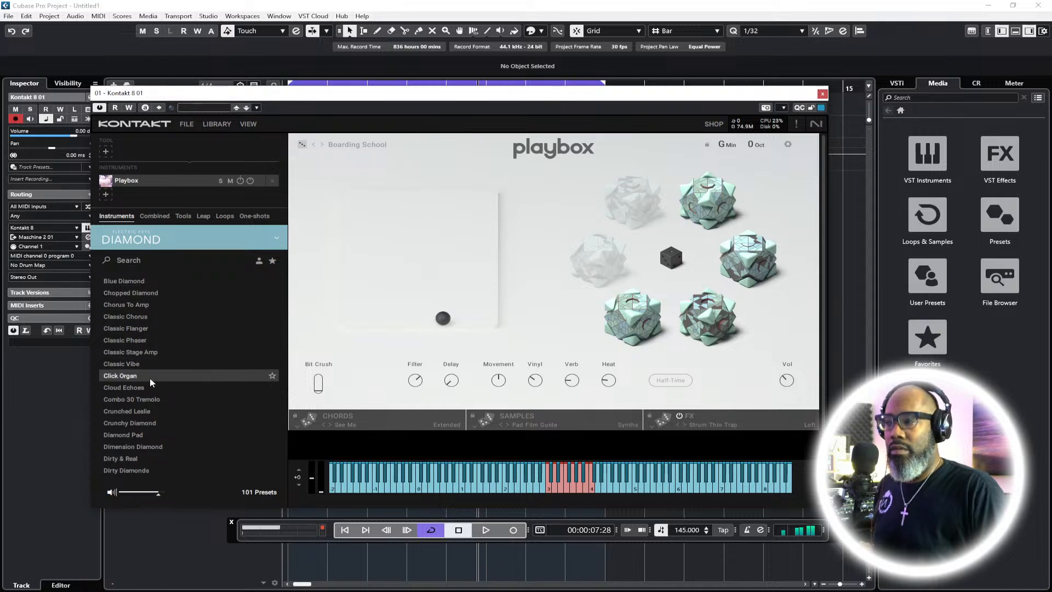
left_click(134, 413)
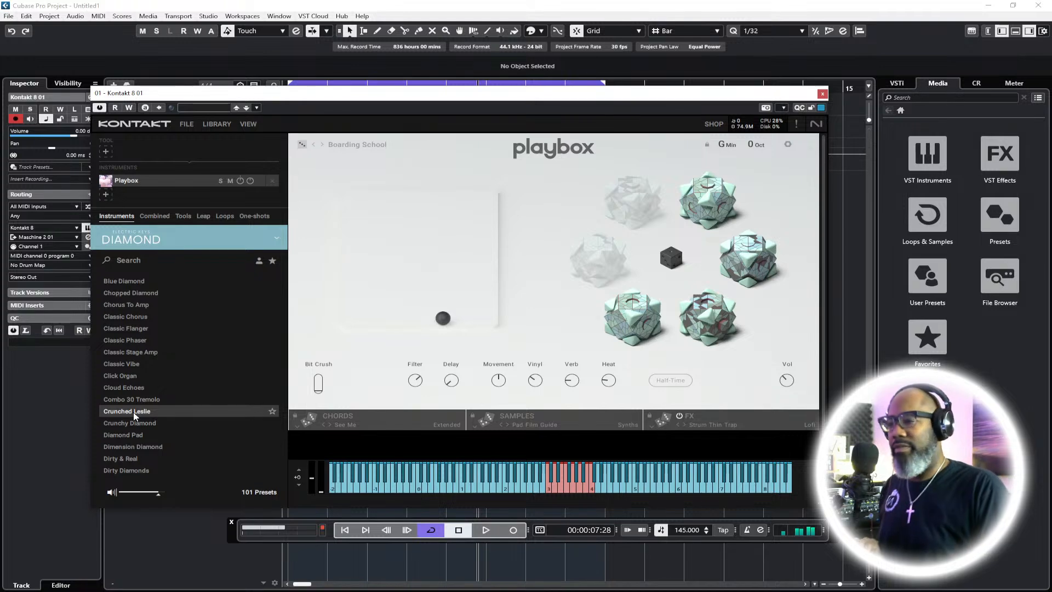
left_click(133, 412)
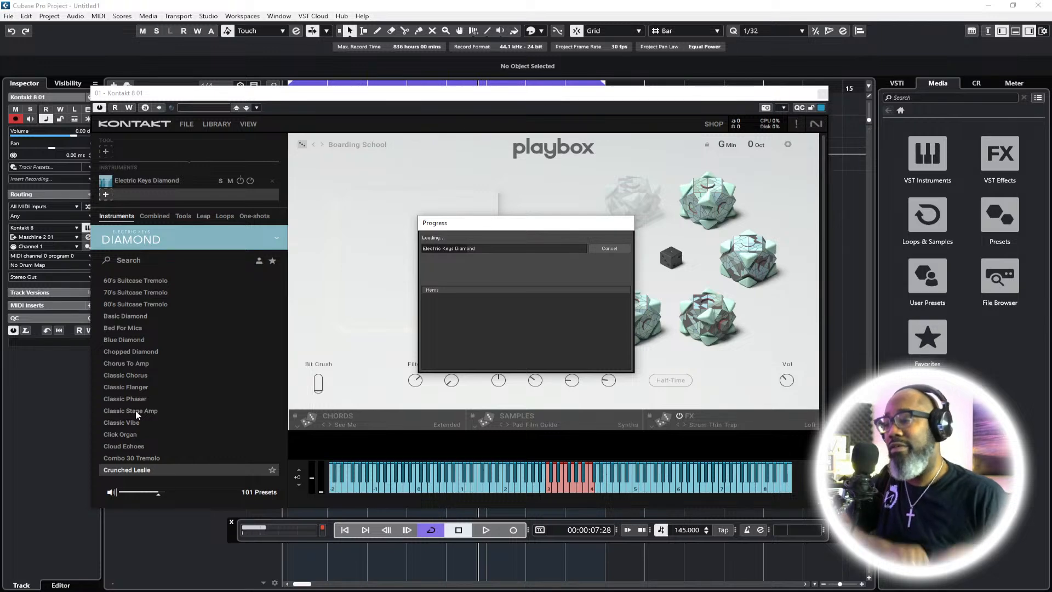
left_click(609, 248)
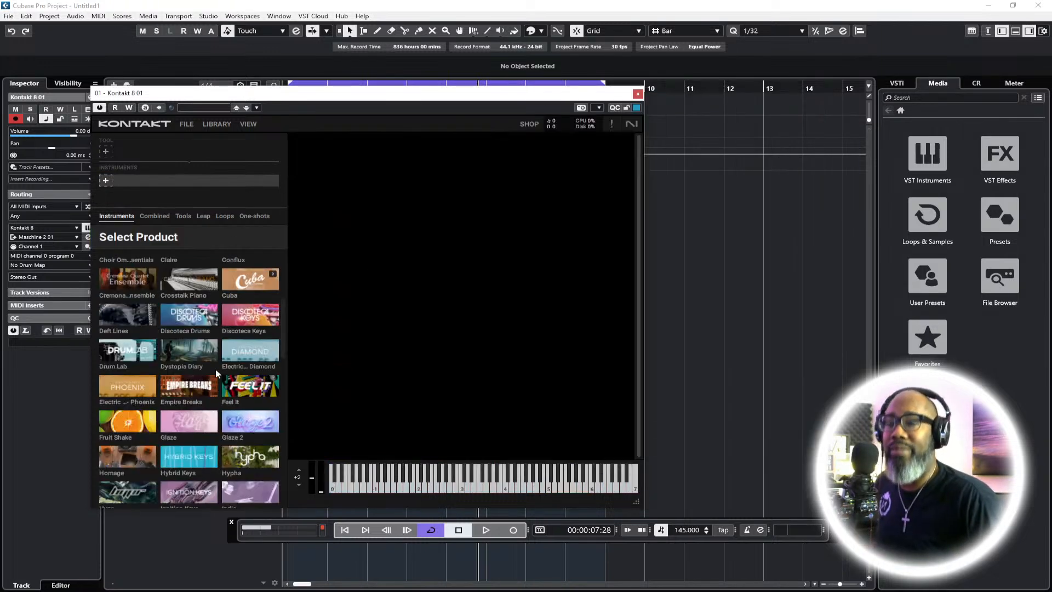
Choose the Piano Uno product, audition its Bright, Celestial and Concert presets, and load Piano Uno - Dark
scroll(239, 343, "down", 15)
scroll(232, 403, "up", 3)
left_click(183, 359)
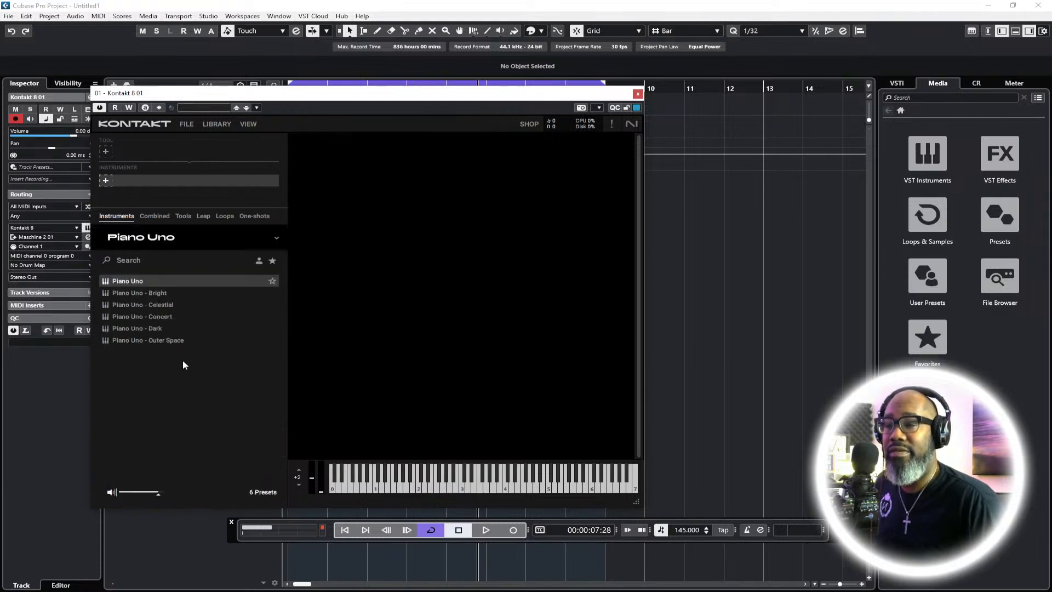
left_click(153, 294)
left_click(147, 305)
left_click(145, 317)
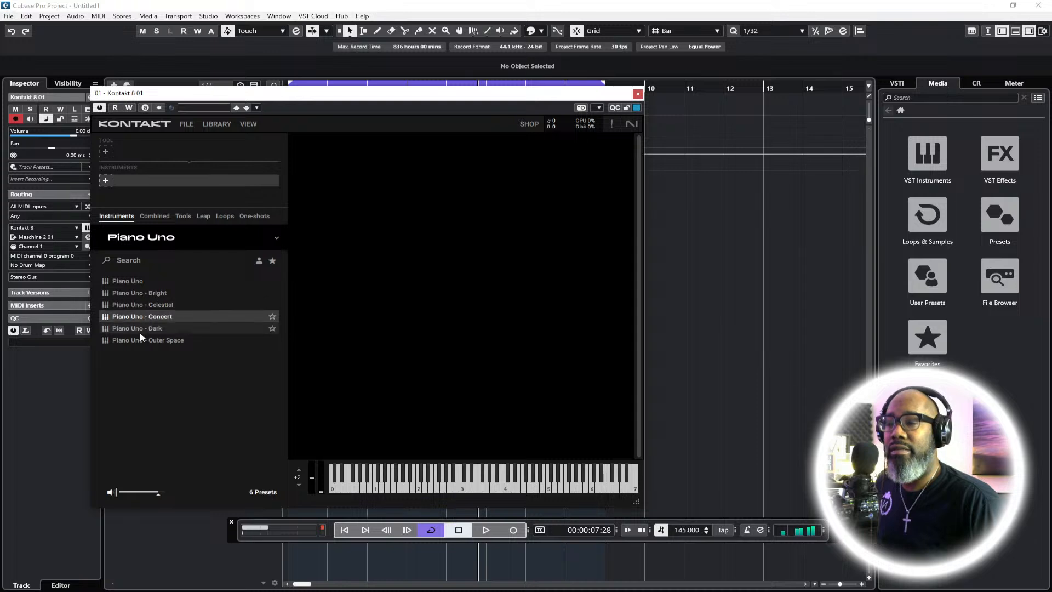
left_click(146, 329)
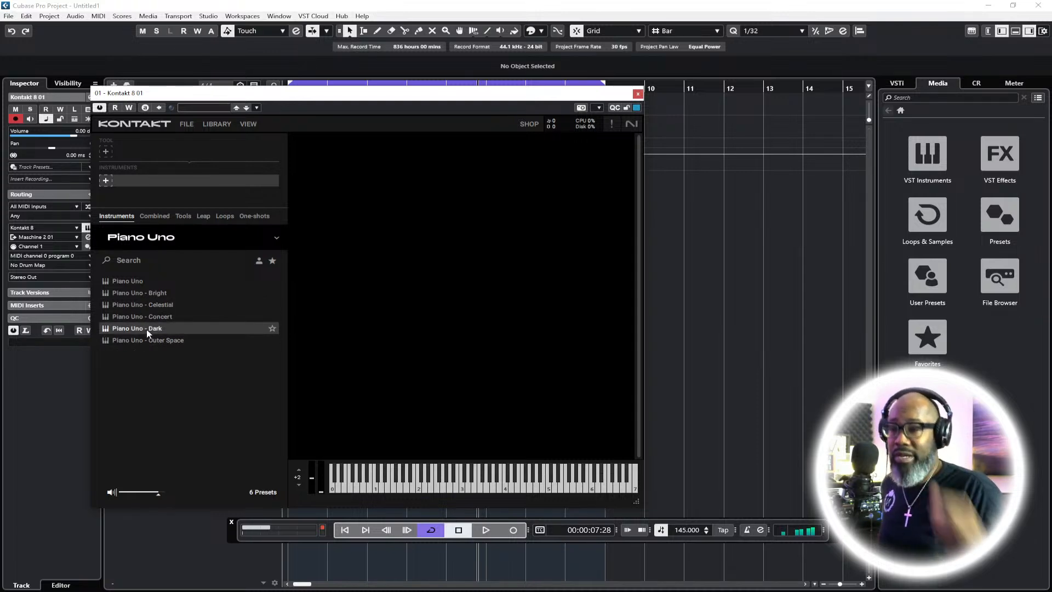
Play the project to try the dark piano over the loop, turn on the metronome, and stop playback
key("space")
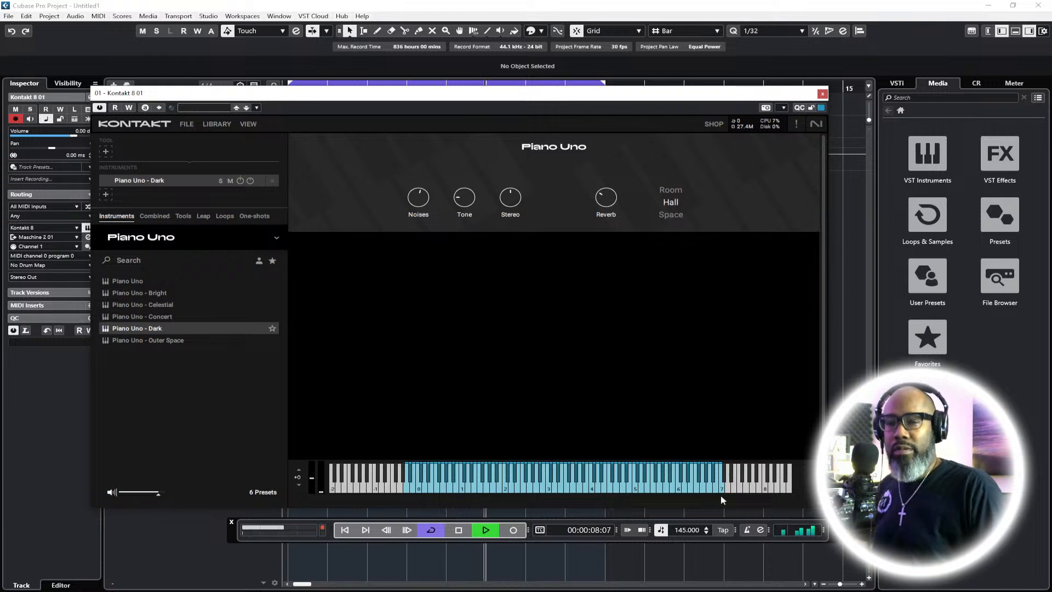
left_click(746, 530)
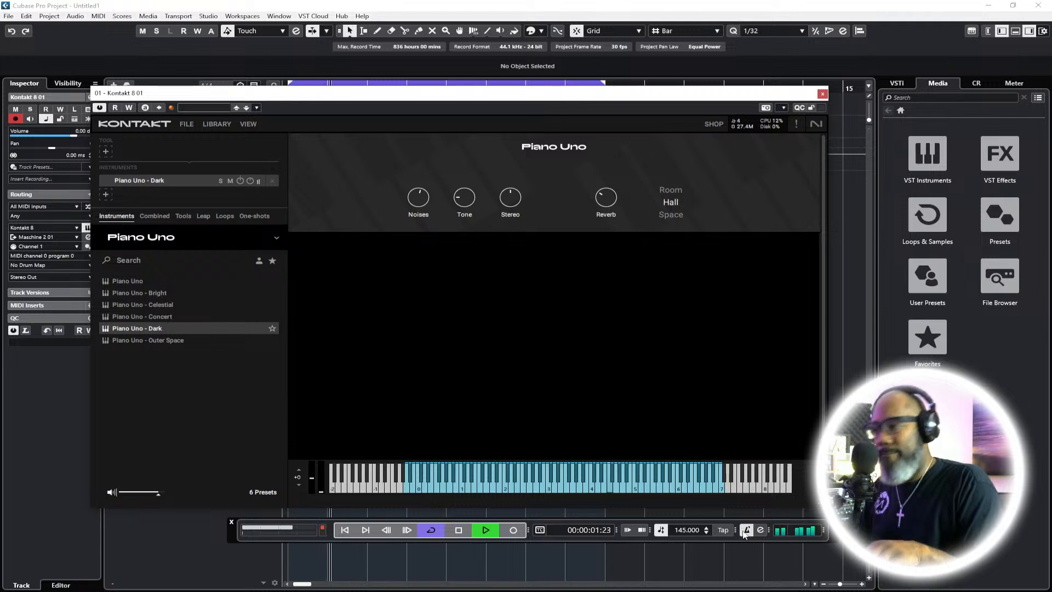
key("space")
Reposition the Kontakt window below the track area so the project's tracks and timeline are uncovered
left_click_drag(636, 107, 633, 172)
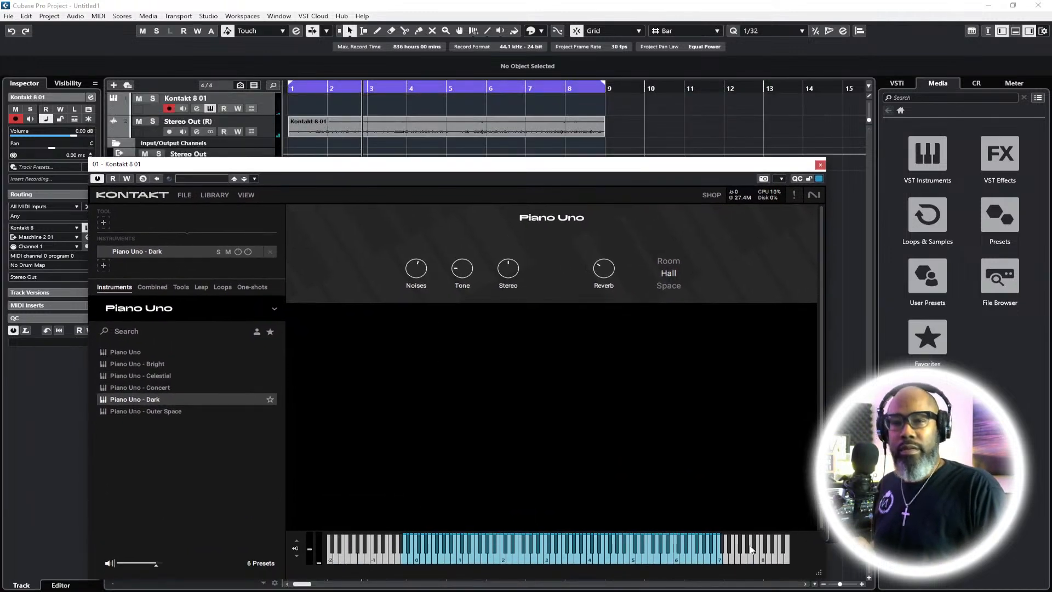
left_click_drag(542, 171, 507, 105)
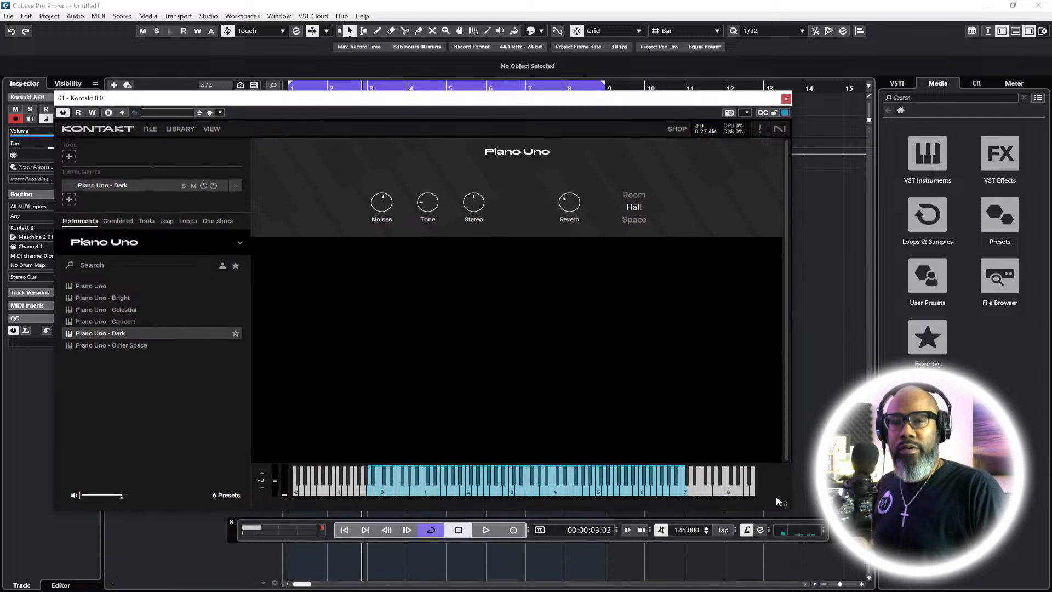
left_click_drag(782, 512, 782, 439)
left_click_drag(385, 104, 431, 186)
Record an eight-bar piano part on the Kontakt 8 01 track from the project start
left_click(344, 530)
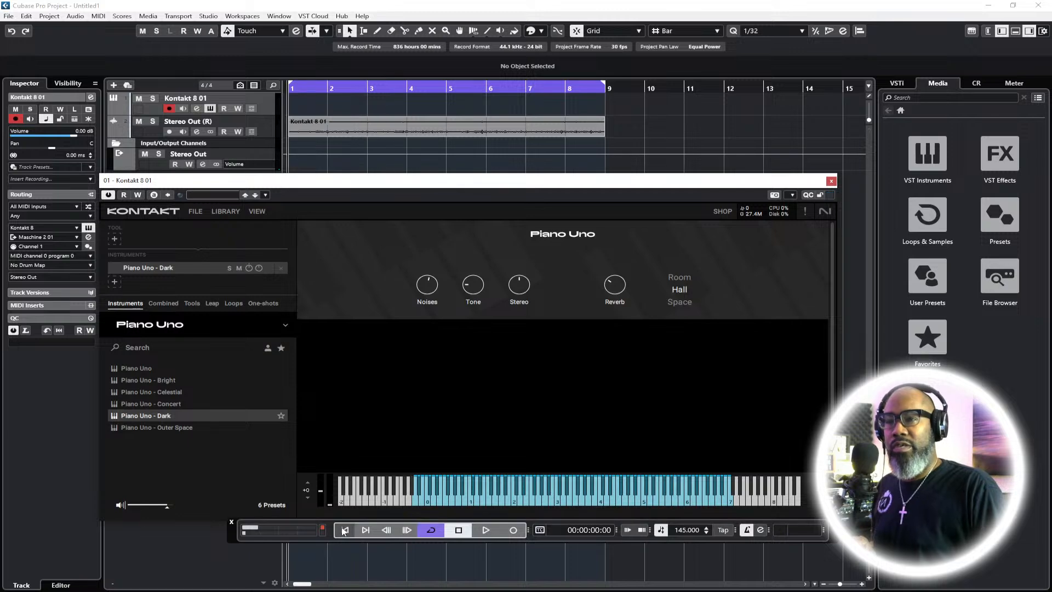
key("KP_Multiply")
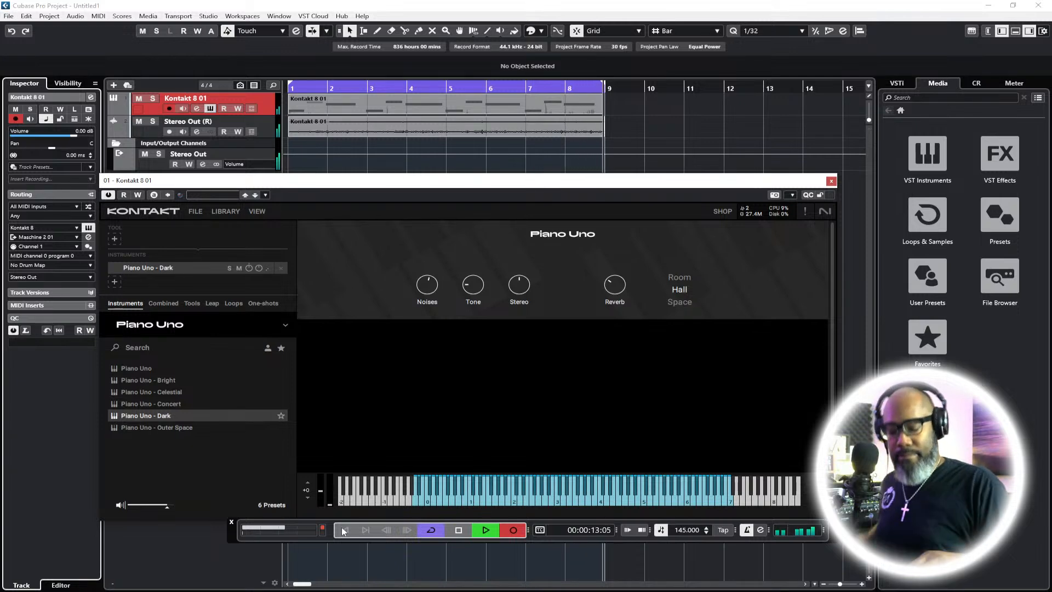
key("KP_Multiply")
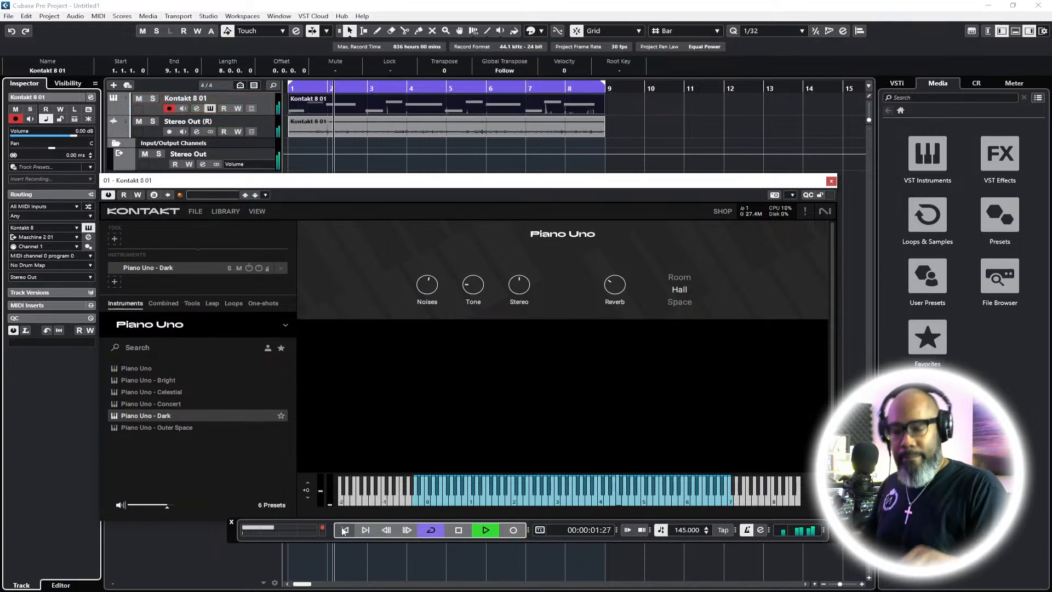
Set the quantize value to 1/16, quantize the recorded piano part, and stop playback
left_click(770, 30)
left_click(765, 87)
key("j")
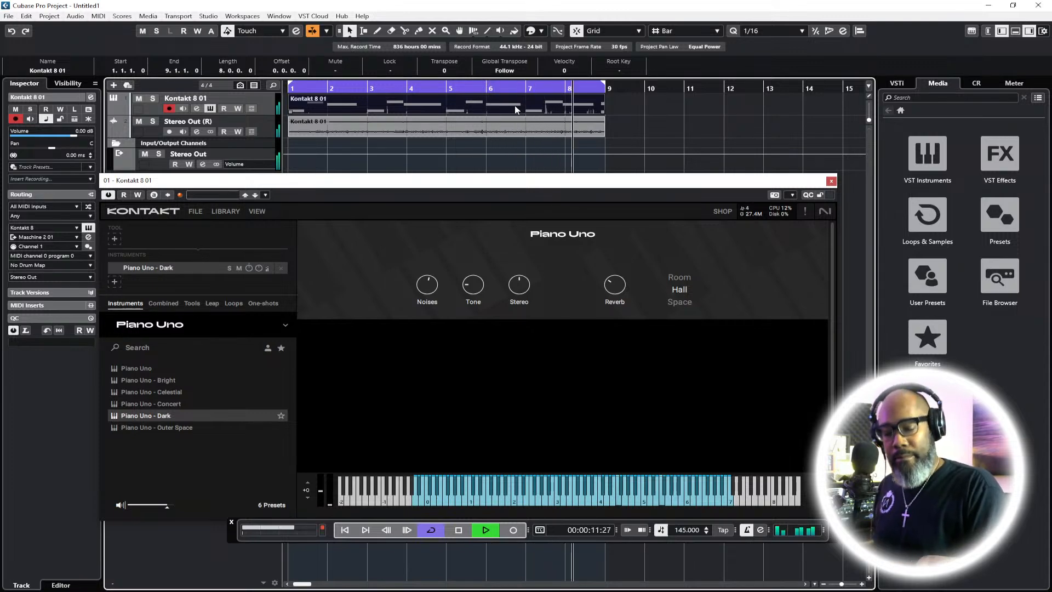
key("space")
Split the piano part at bar 5 and replace its second half with a copy of the first four bars
left_click(405, 31)
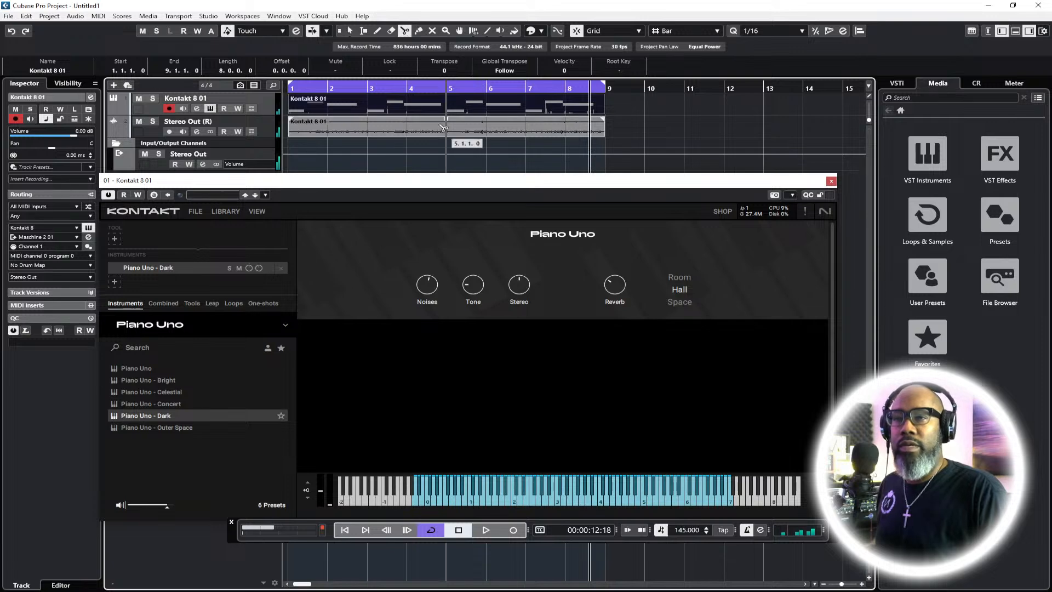
left_click(447, 107)
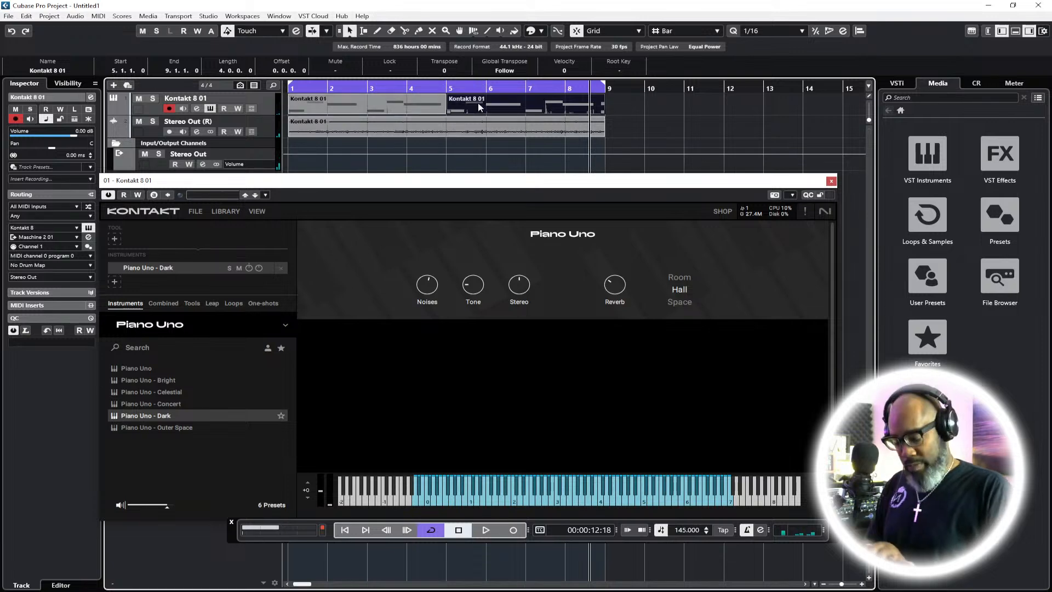
key("Delete")
left_click(401, 114)
left_click(447, 88)
key("ctrl+v")
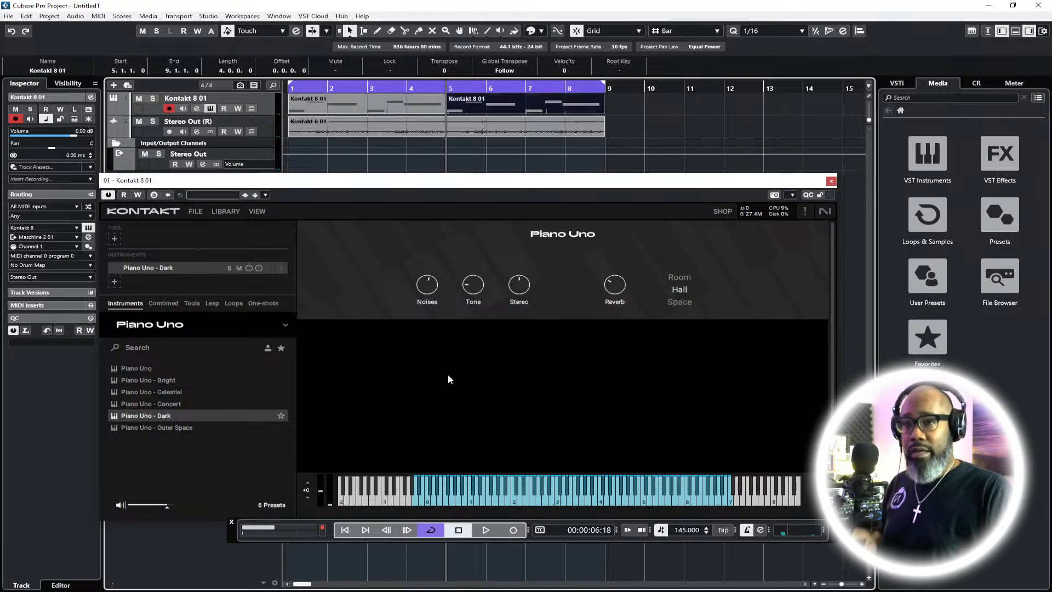
Play the piano and loop from the project start to check the duplicated part
left_click(345, 529)
key("space")
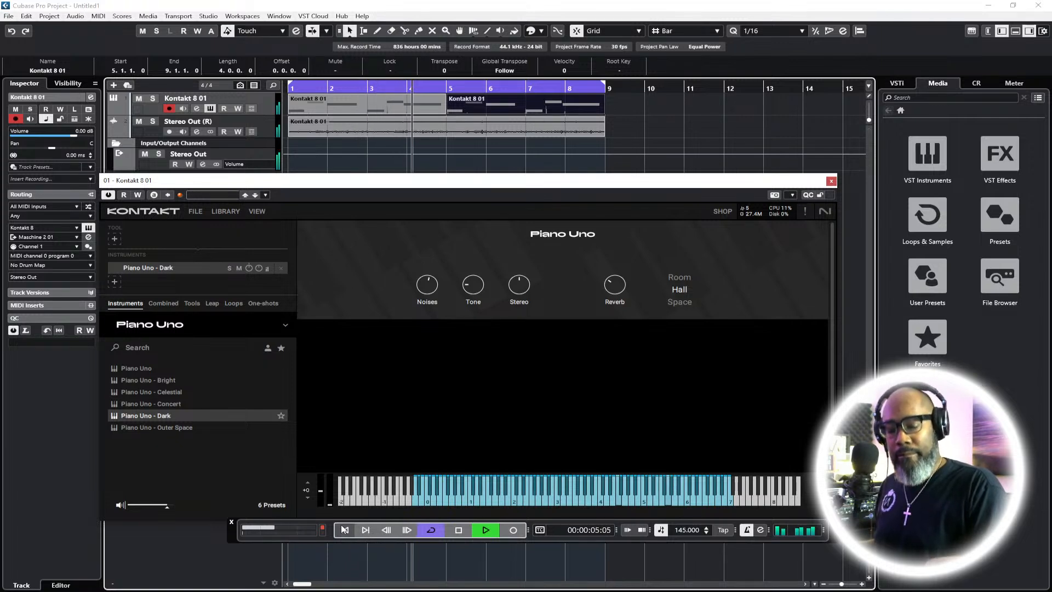
key("space")
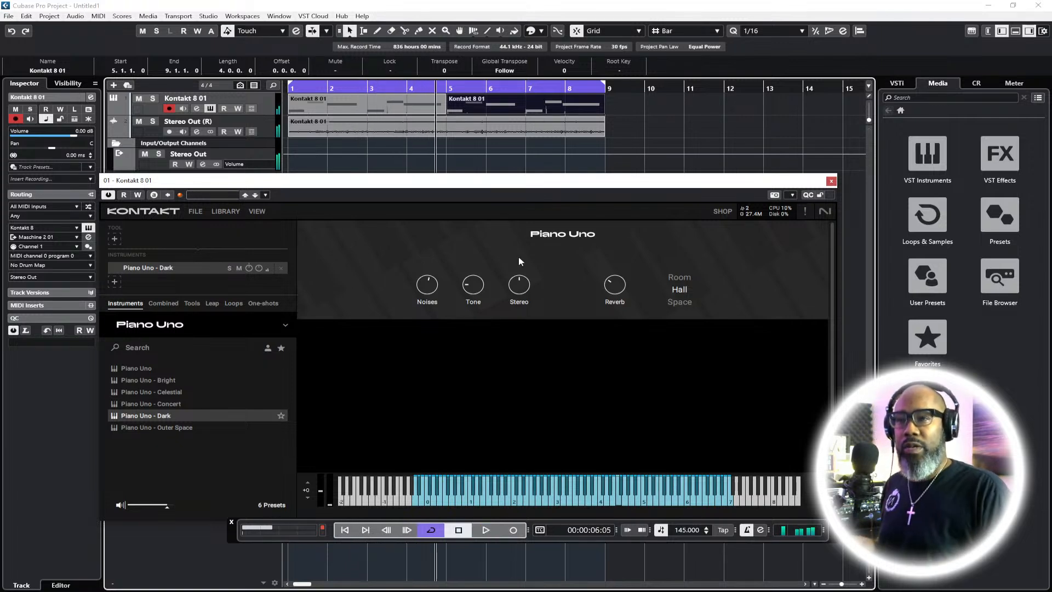
Open the first piano part in the Key Editor, move its last F4 note to 4.1.1.0, and start playback
double_click(407, 103)
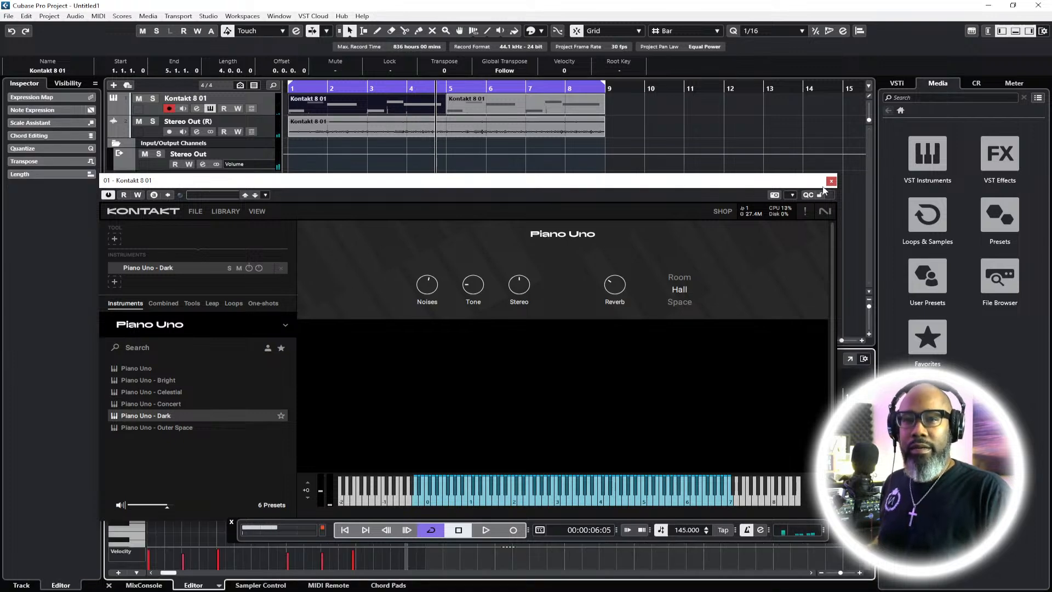
left_click(831, 181)
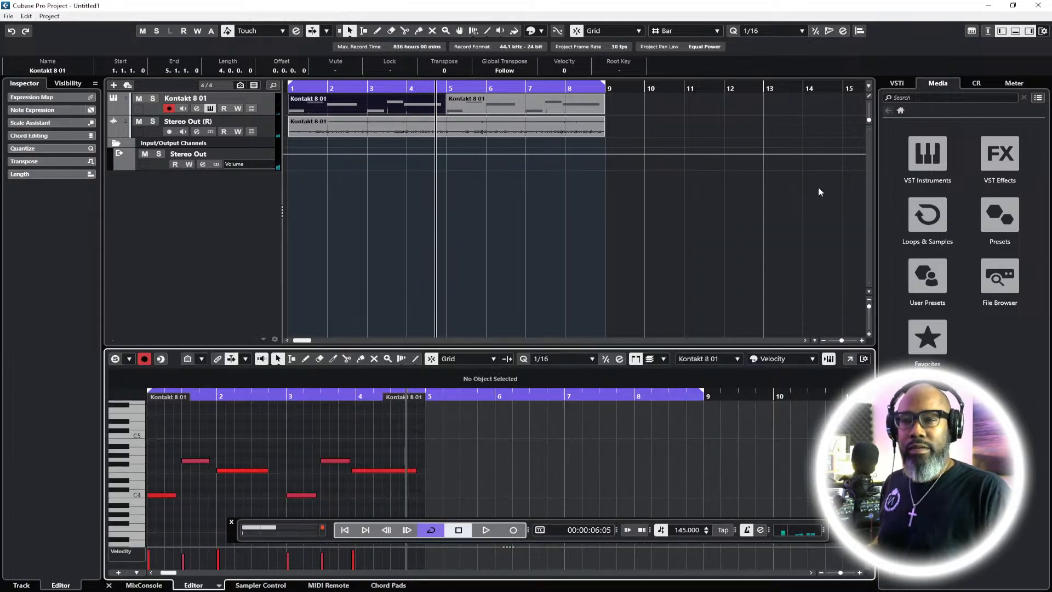
left_click(366, 470)
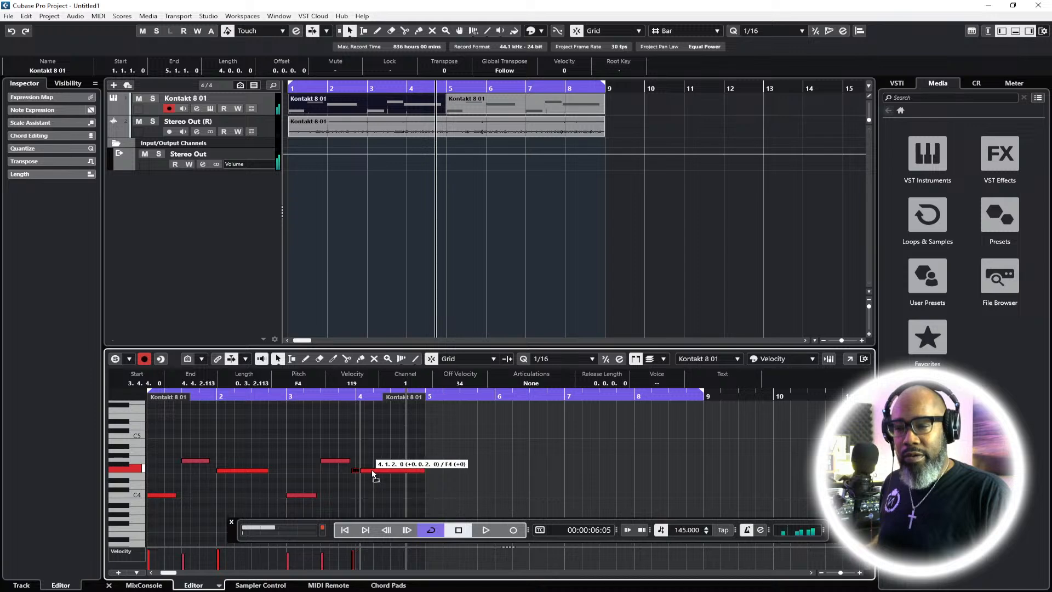
left_click_drag(370, 475, 374, 475)
key("space")
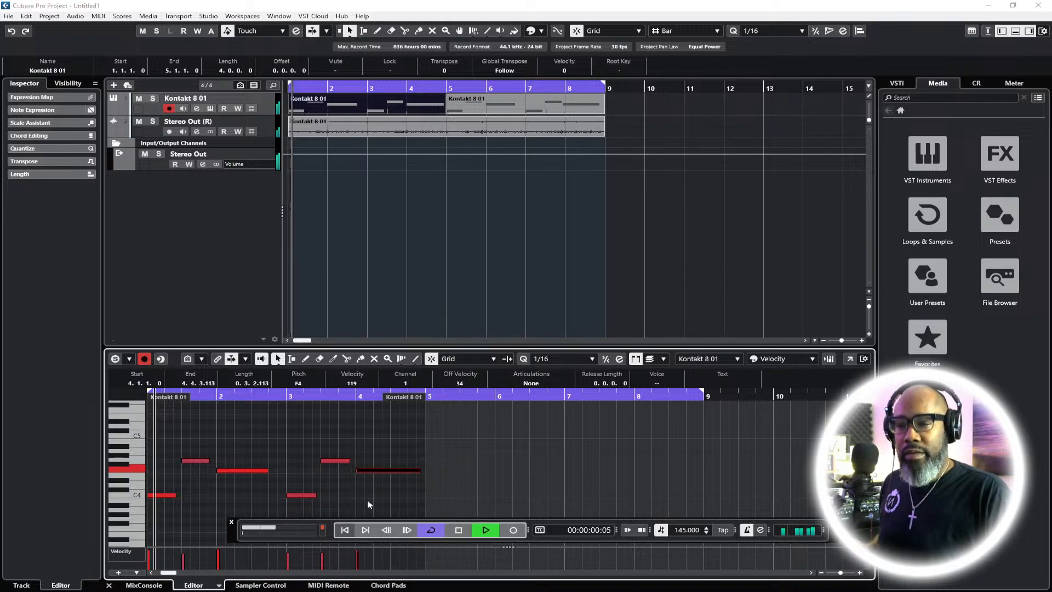
Delete the piano part at bar 5, stop playback, and raise the velocities of the bar 3 notes in the remaining part
left_click(540, 111)
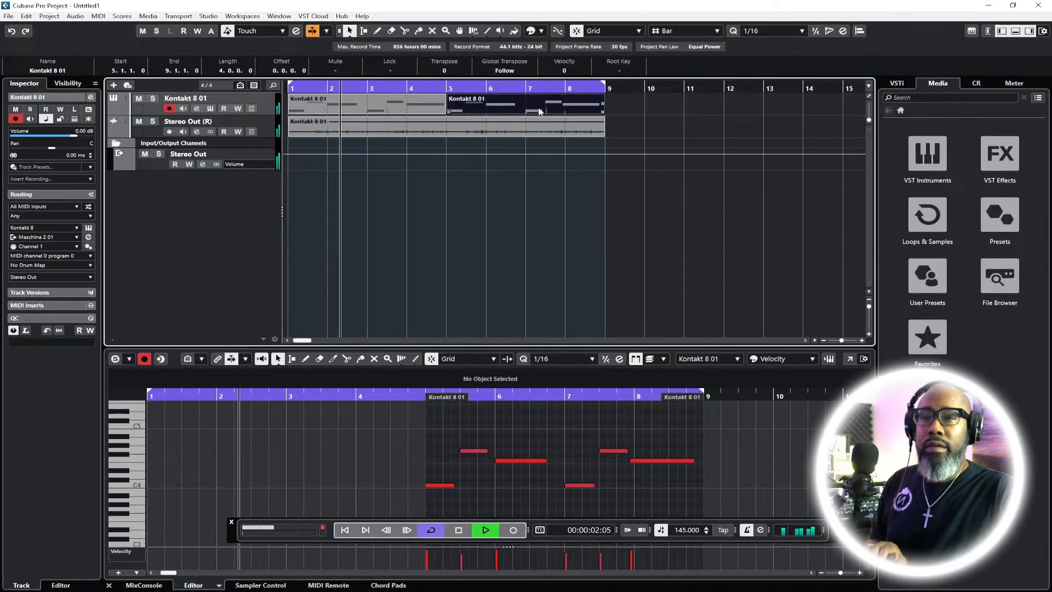
left_click(382, 105)
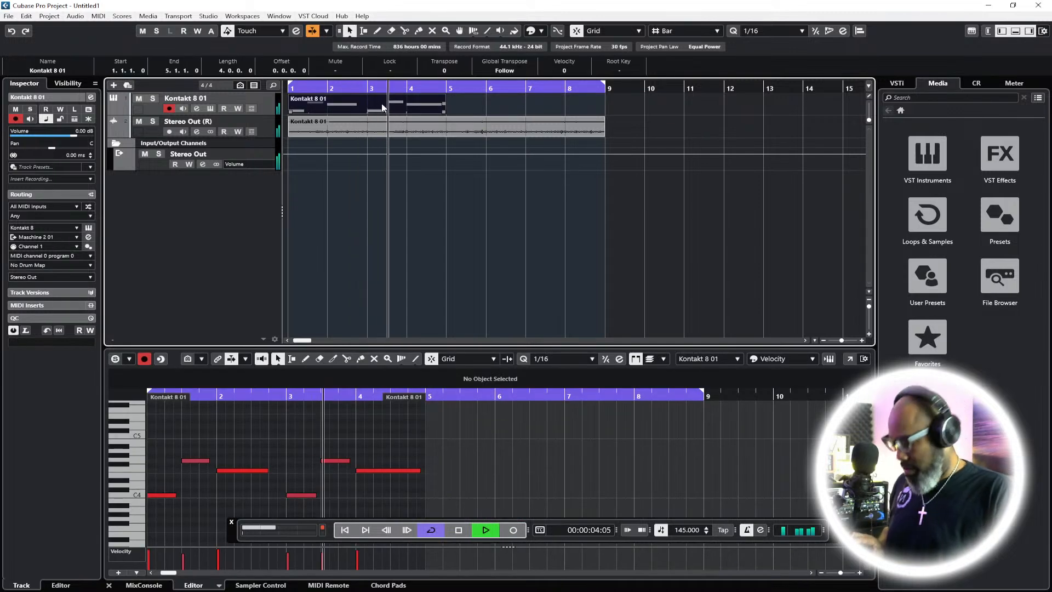
key("space")
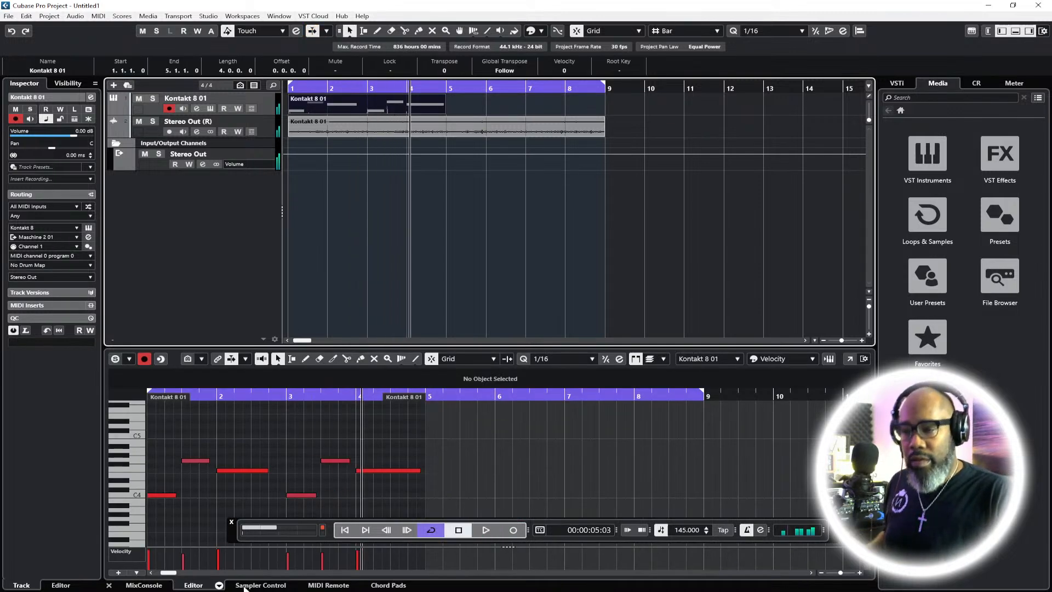
left_click(189, 555)
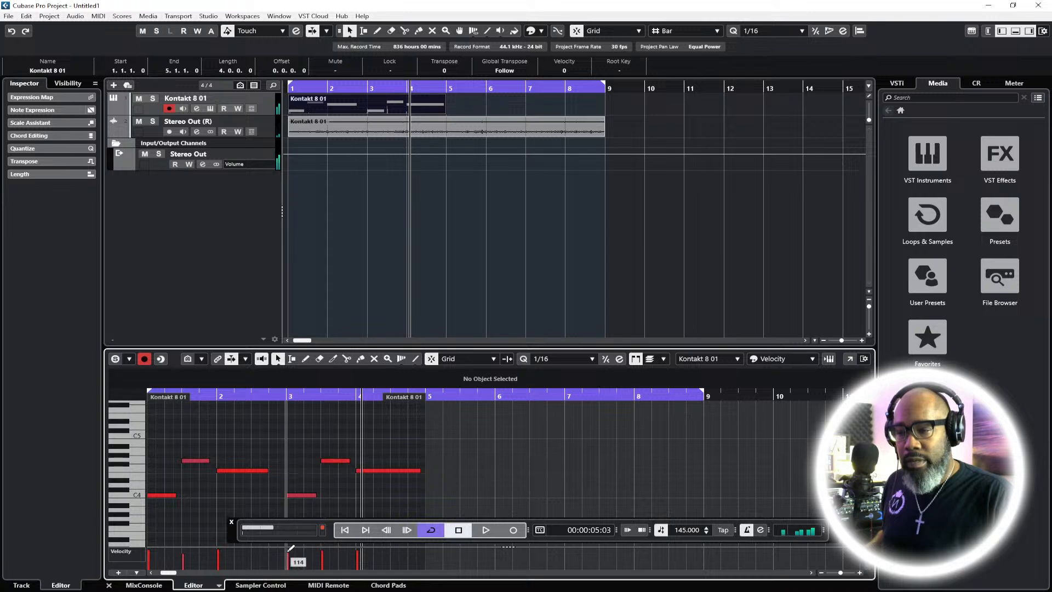
Duplicate the edited four-bar piano part to start at bar 5
left_click(382, 113)
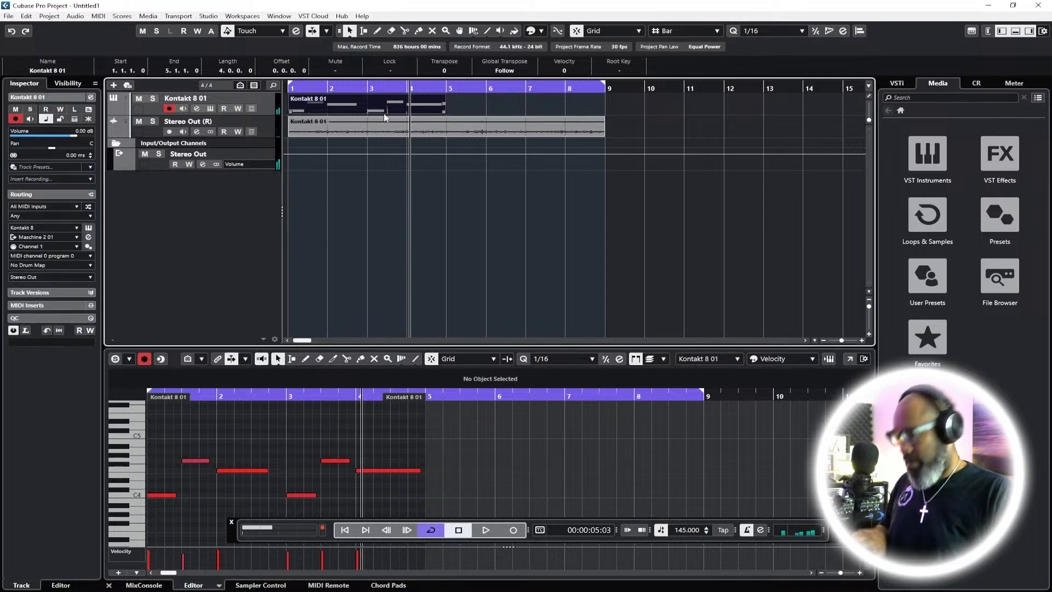
left_click(446, 90)
key("ctrl+d")
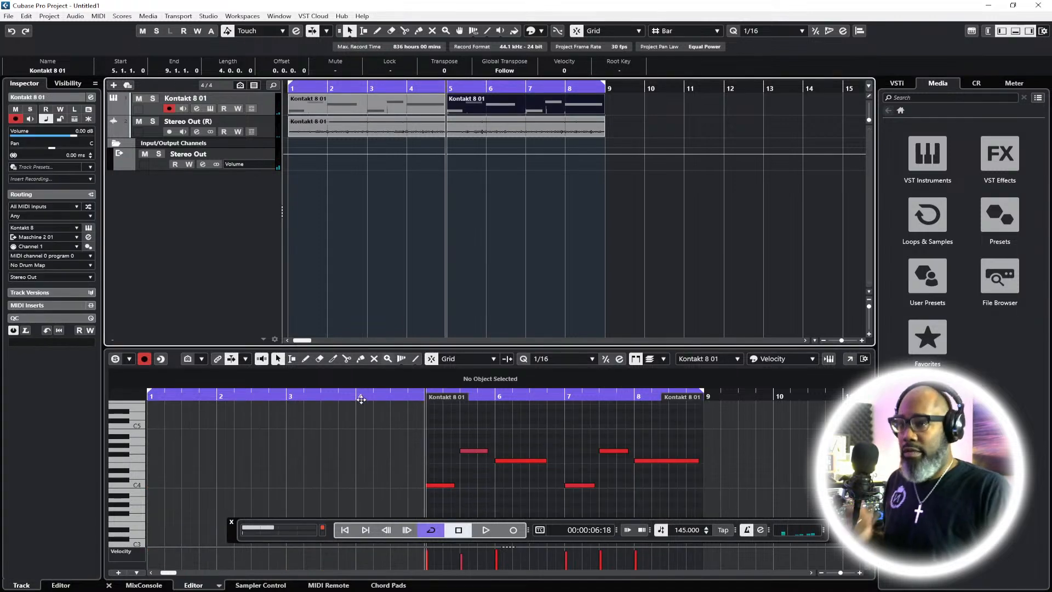
Play from the project start and record a layer of repeated C5 notes over the eight bars on the piano track
left_click(342, 531)
key("space")
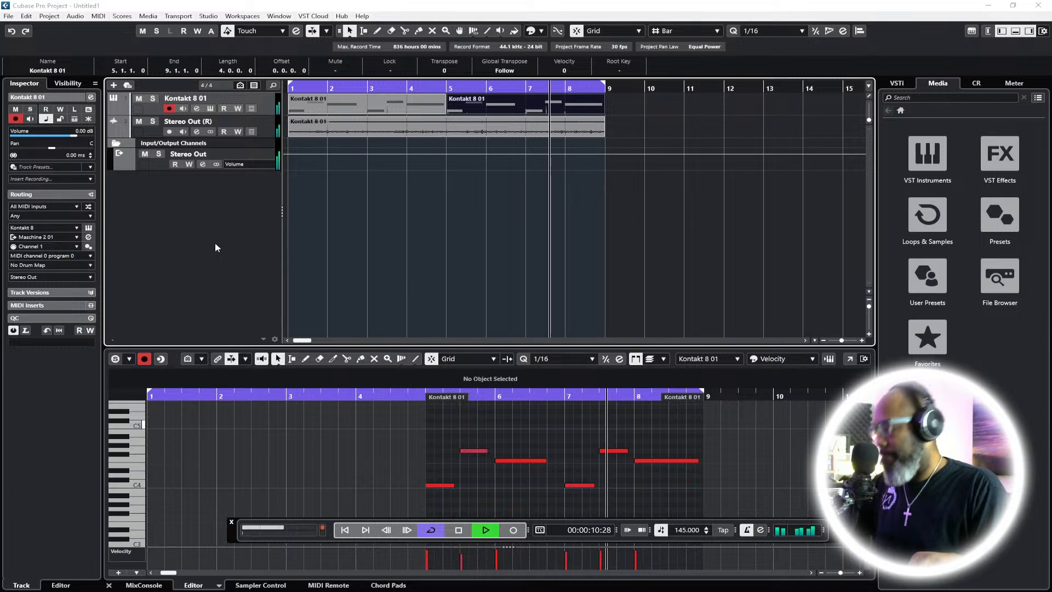
key("KP_Multiply")
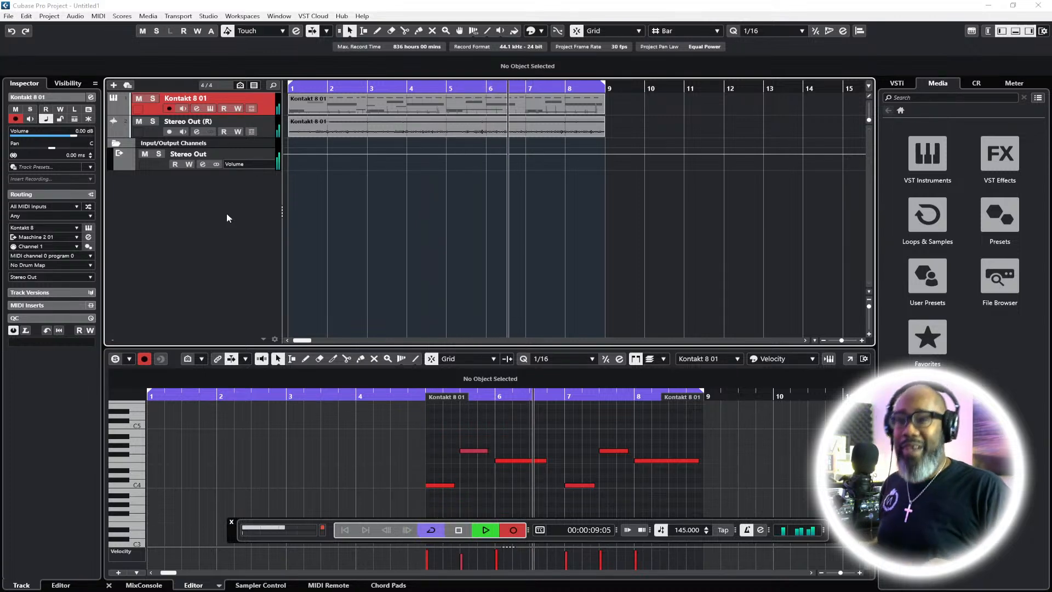
key("KP_Multiply")
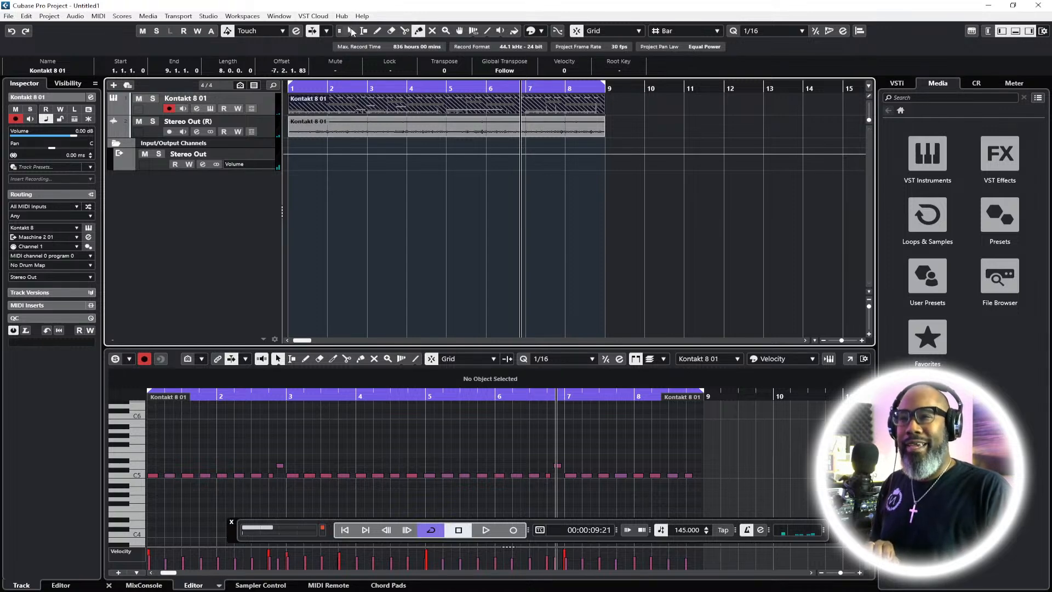
Delete the newly recorded C5 layer, play the arrangement from the start without it, and undo the deletion
key("ctrl+z")
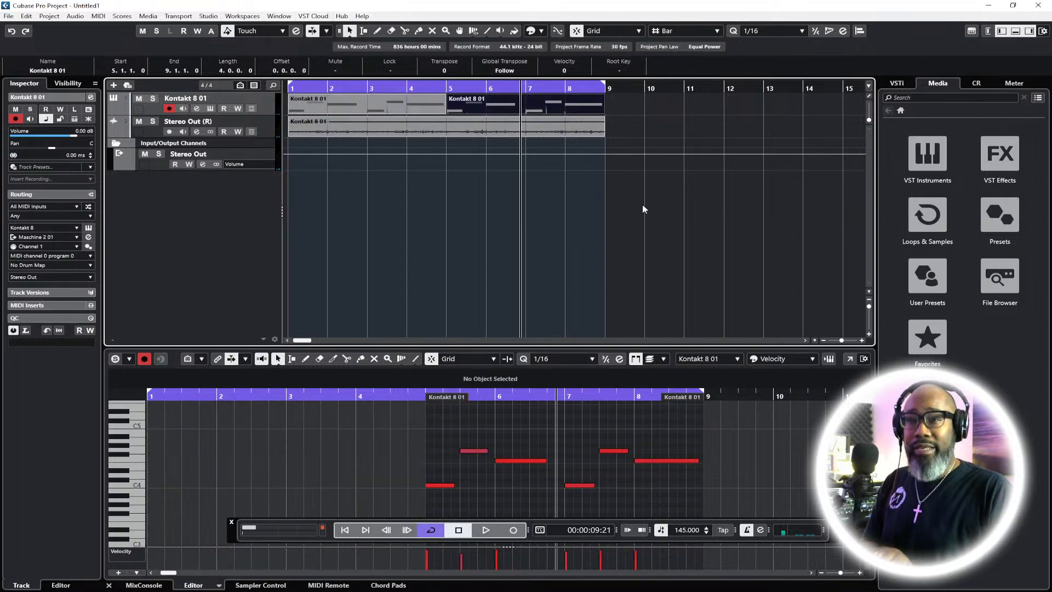
left_click(344, 529)
key("space")
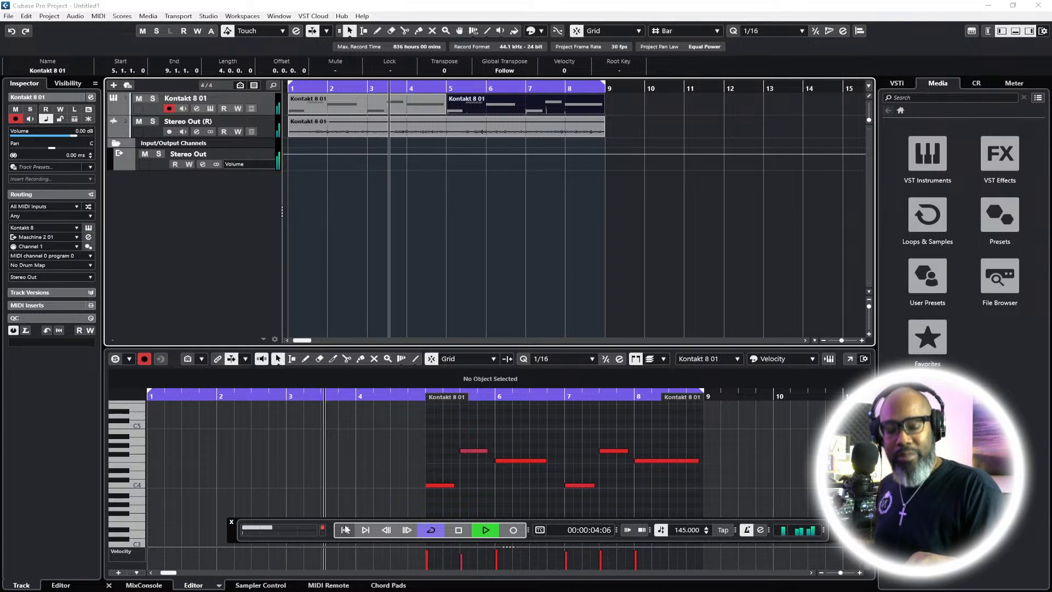
key("space")
left_click(26, 16)
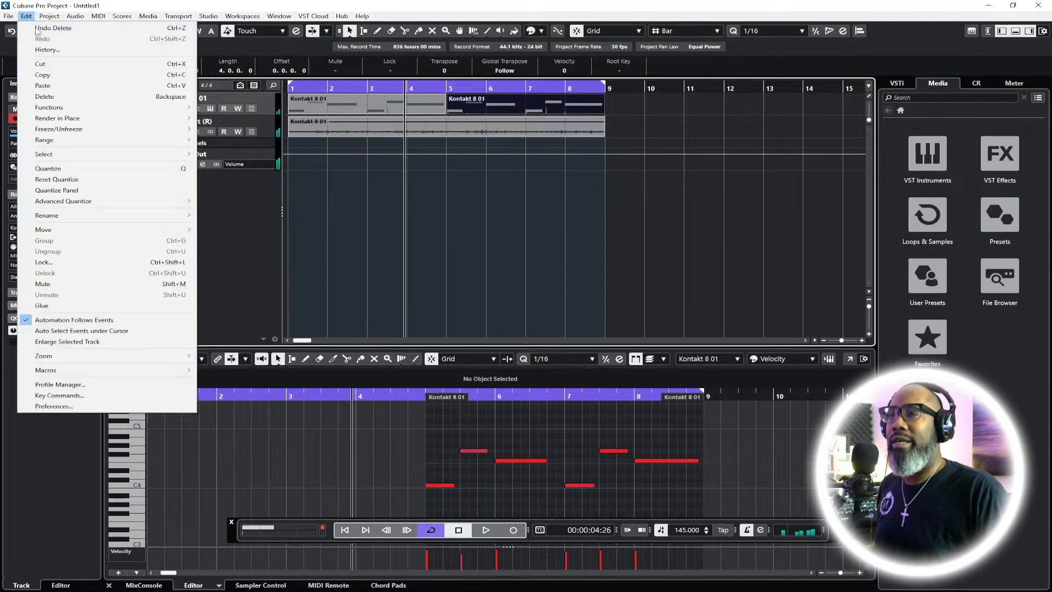
left_click(36, 27)
Glue the overlapping piano parts into one part covering bars 1 through 8 and stop playback
key("space")
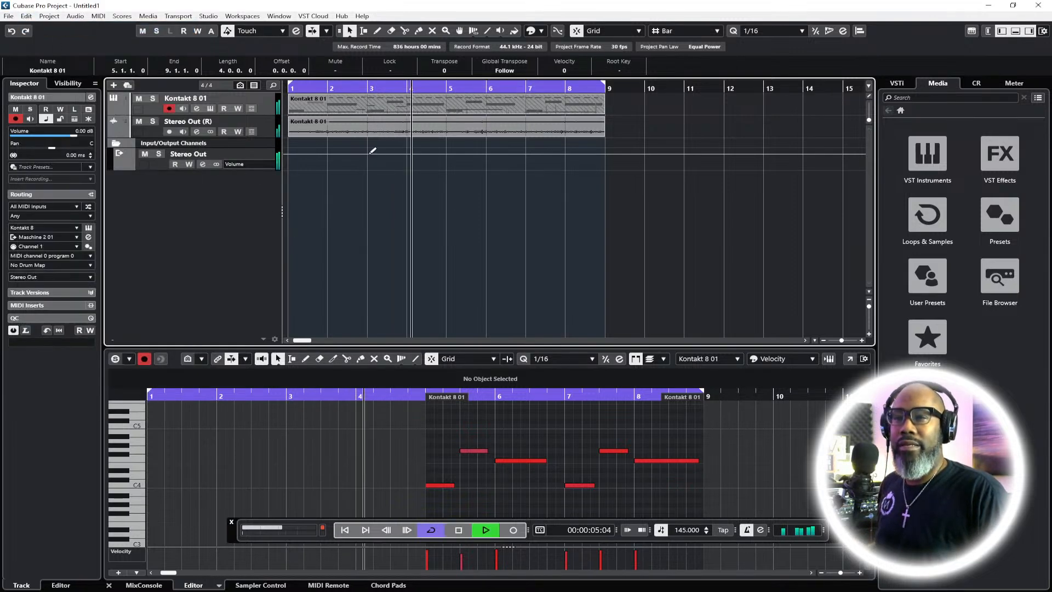
left_click(822, 572)
left_click(821, 573)
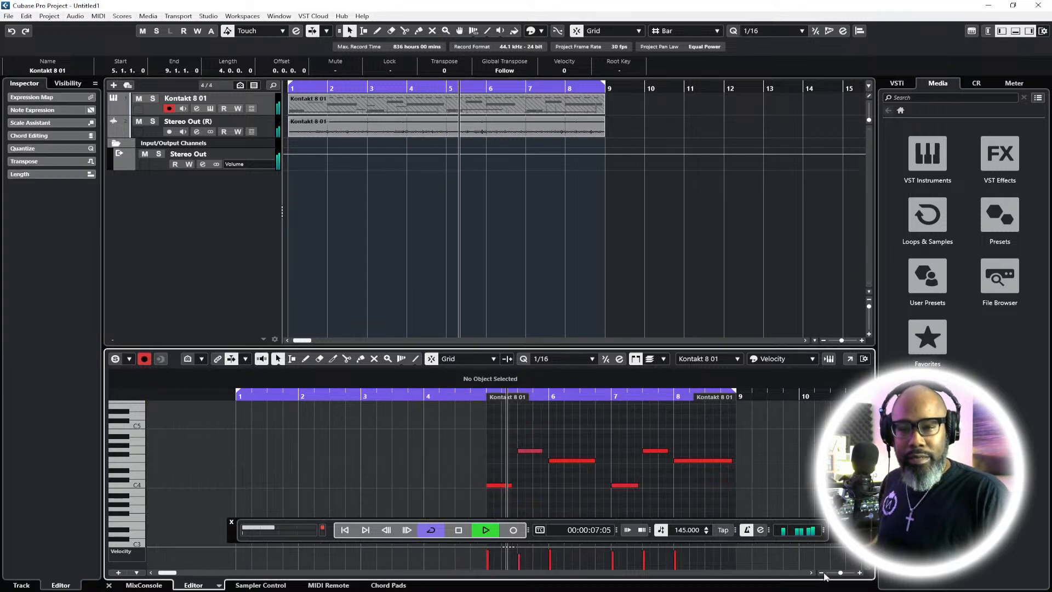
left_click(821, 572)
left_click(669, 115)
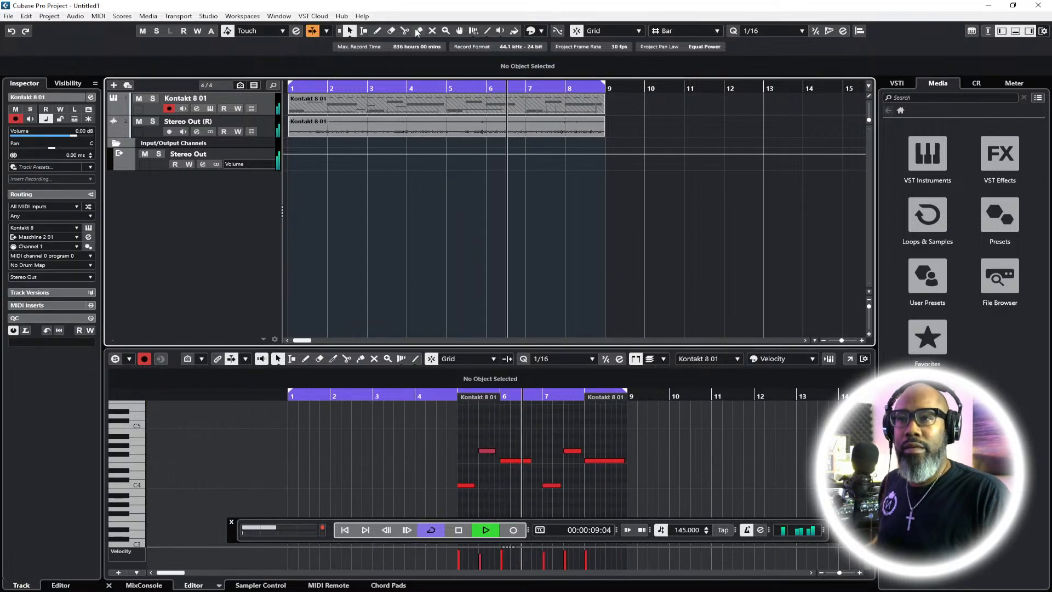
key("4")
key("space")
left_click(516, 109)
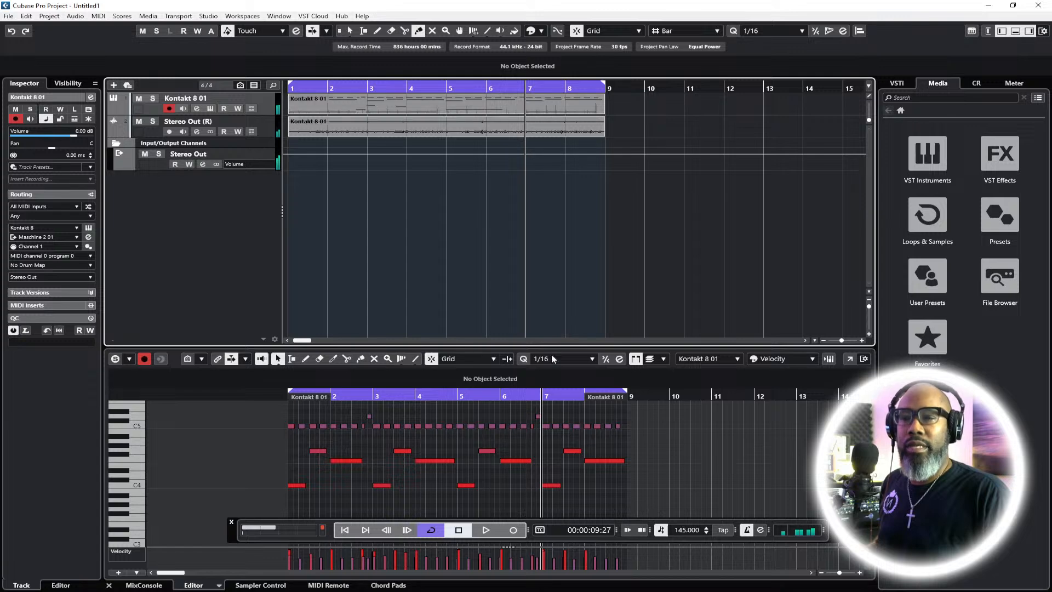
Play from the project start and delete all the C4 notes from the glued piano part
scroll(642, 426, "down", 5)
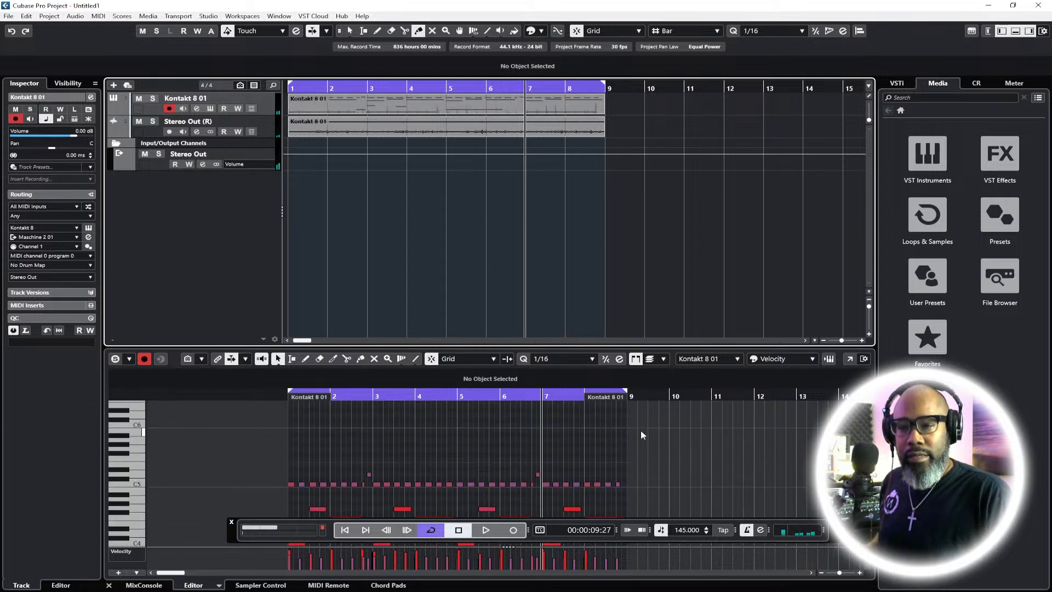
scroll(640, 431, "up", 5)
left_click(345, 529)
left_click(485, 530)
left_click_drag(589, 481, 258, 495)
key("Delete")
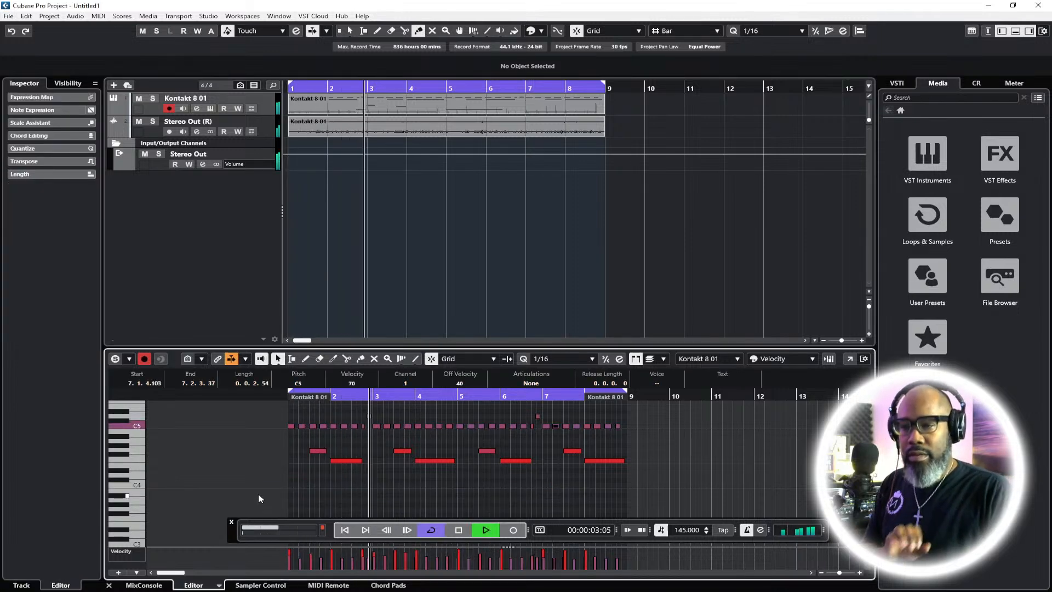
Delete the low notes around C1 and C2 from the glued piano part
scroll(637, 447, "down", 2)
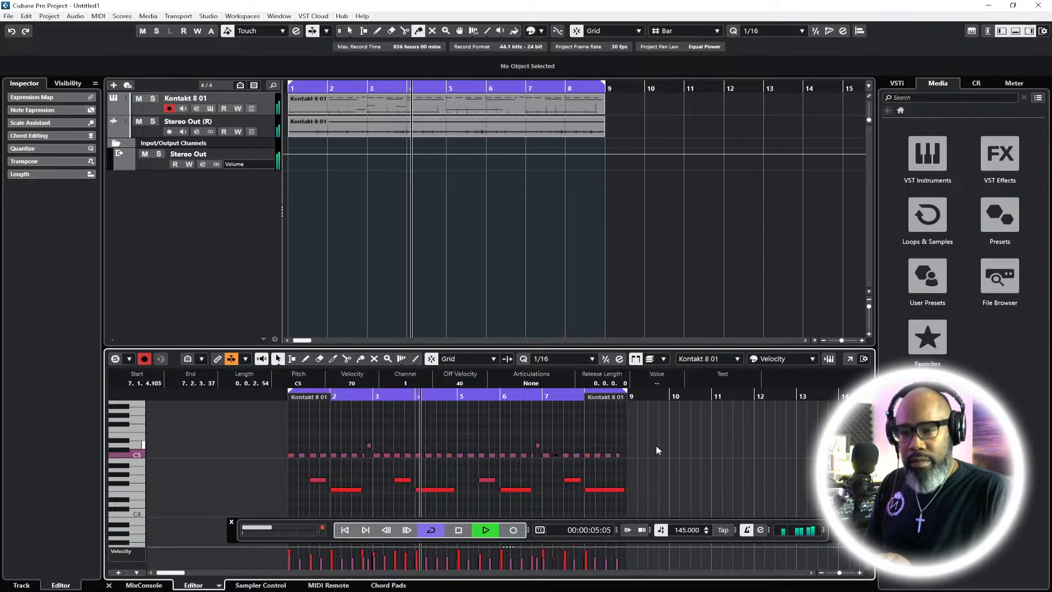
scroll(657, 446, "up", 4)
scroll(656, 446, "down", 5)
scroll(655, 454, "down", 4)
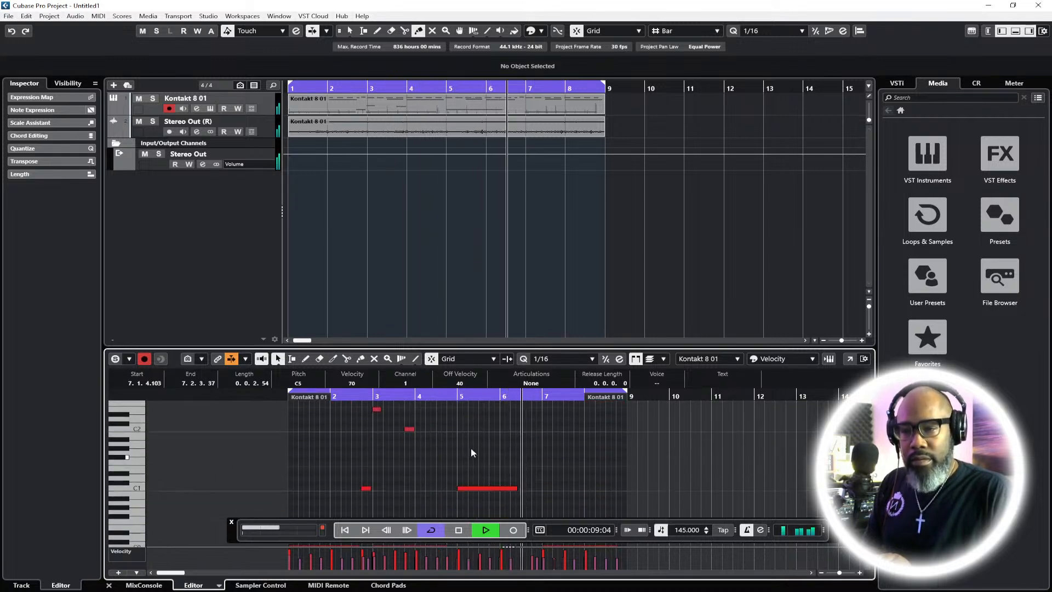
left_click_drag(606, 414, 273, 517)
key("Delete")
left_click_drag(438, 411, 322, 440)
key("Delete")
Remove the long C0 notes from the glued piano part
scroll(644, 441, "up", 8)
scroll(642, 441, "down", 3)
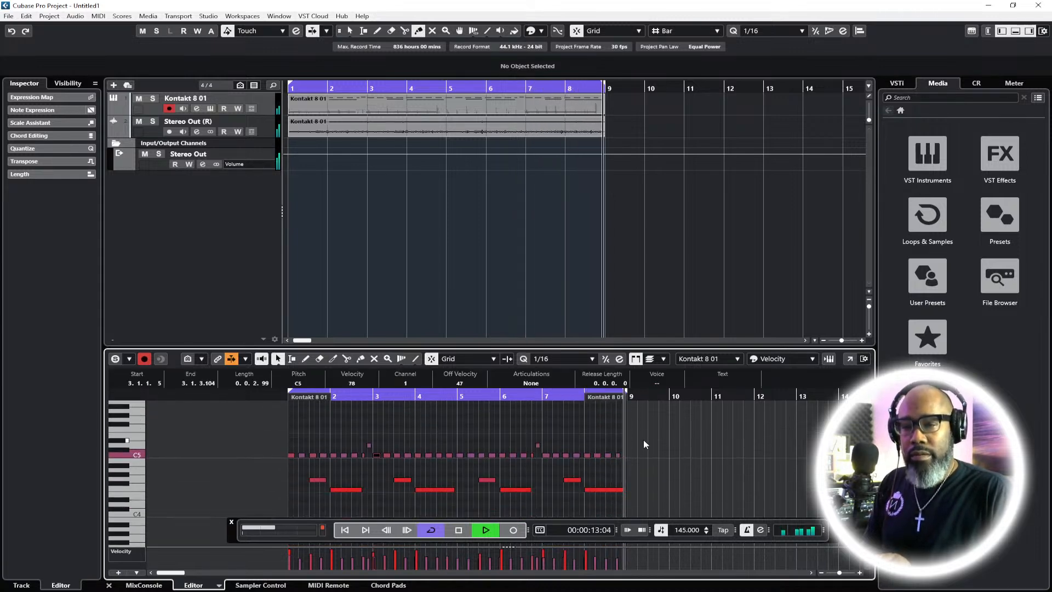
scroll(652, 439, "down", 13)
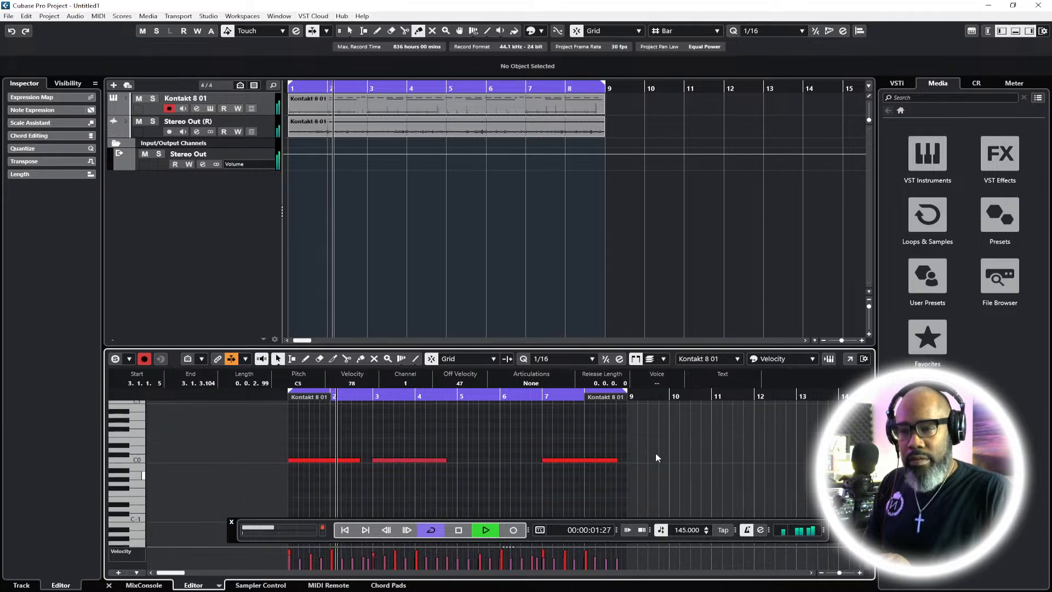
scroll(553, 473, "up", 13)
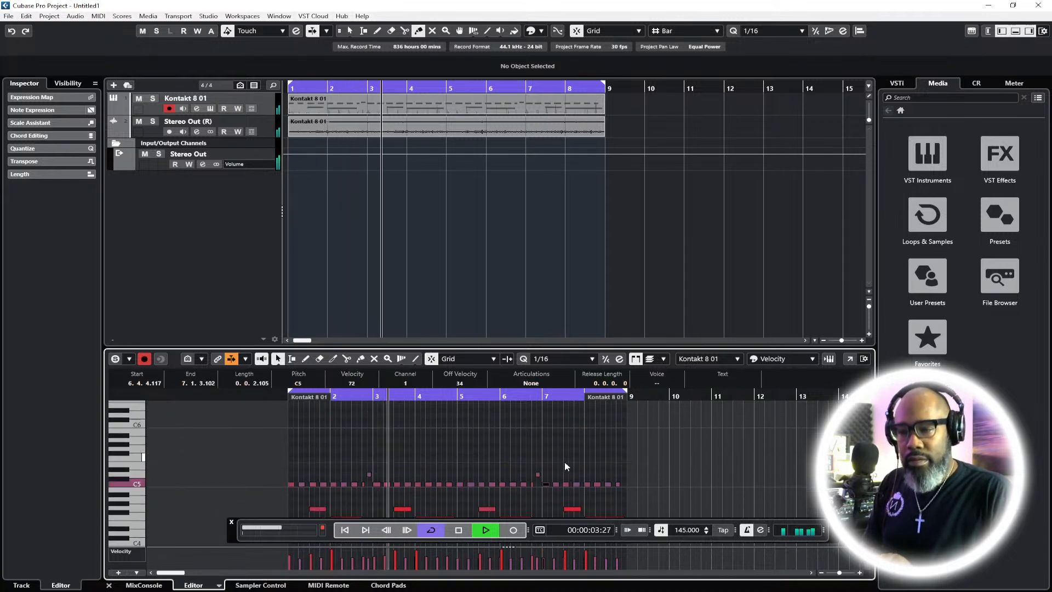
scroll(572, 456, "down", 1)
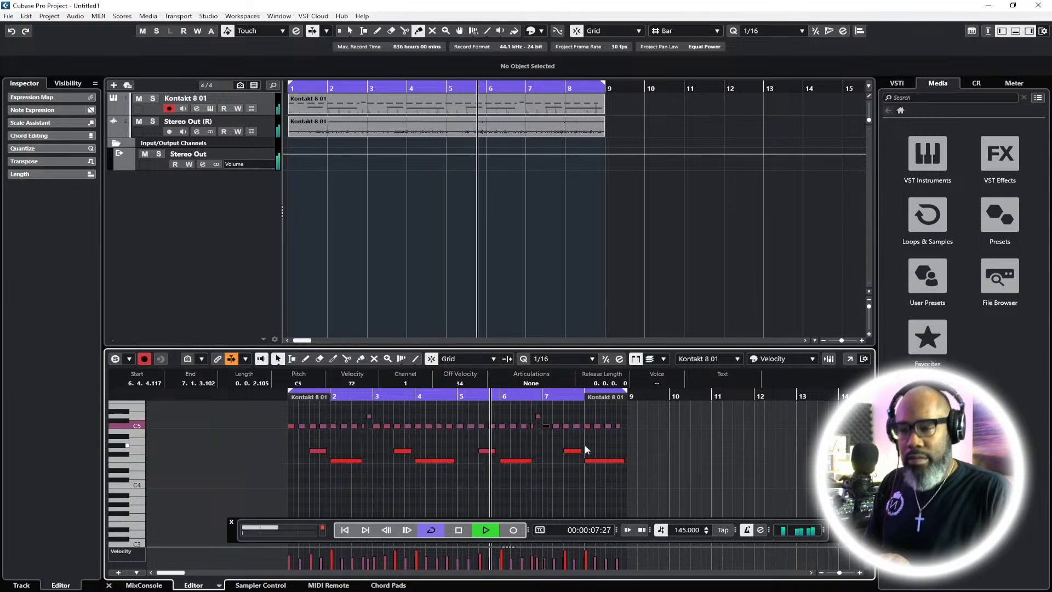
Record a new low bass layer of long C0 notes with short C1 notes and glue it to the piano part
left_click(351, 32)
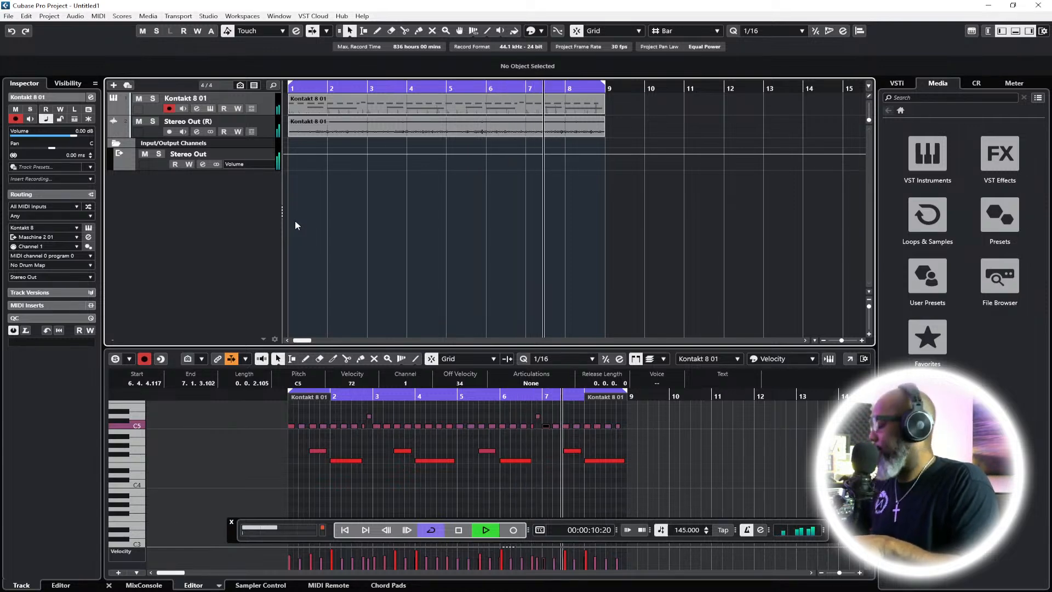
key("KP_Multiply")
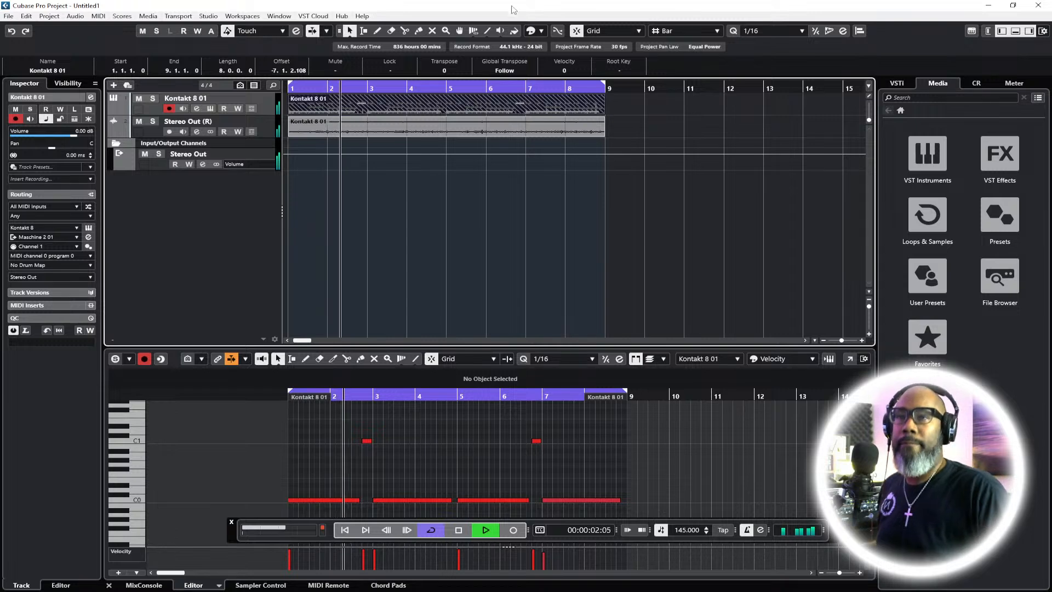
left_click(421, 31)
left_click(435, 102)
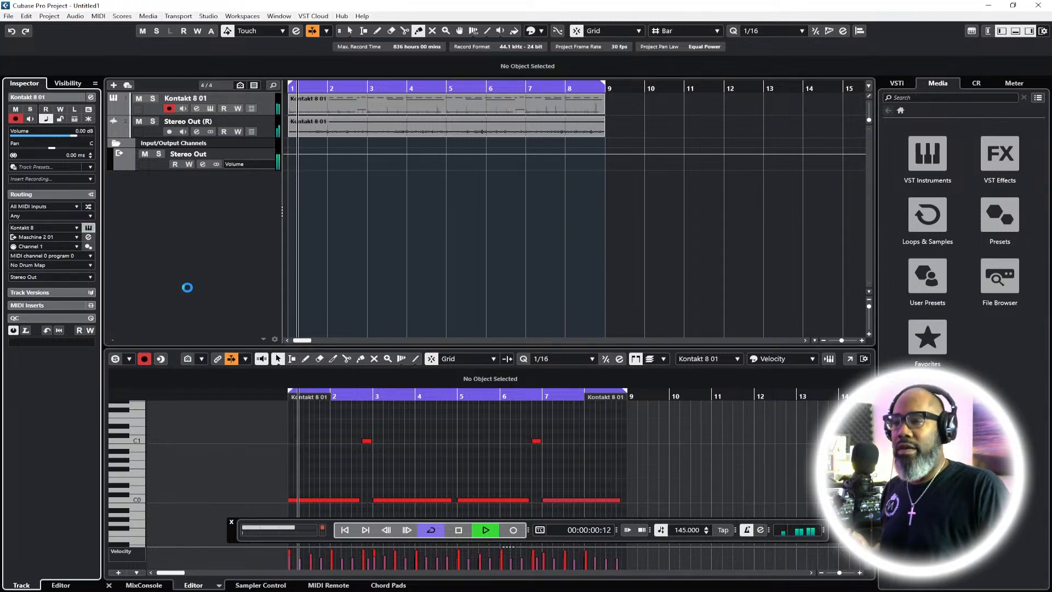
Stop playback, close the Kontakt instrument window, and insert the Raum reverb on the Kontakt 8 01 channel in the MixConsole
key("space")
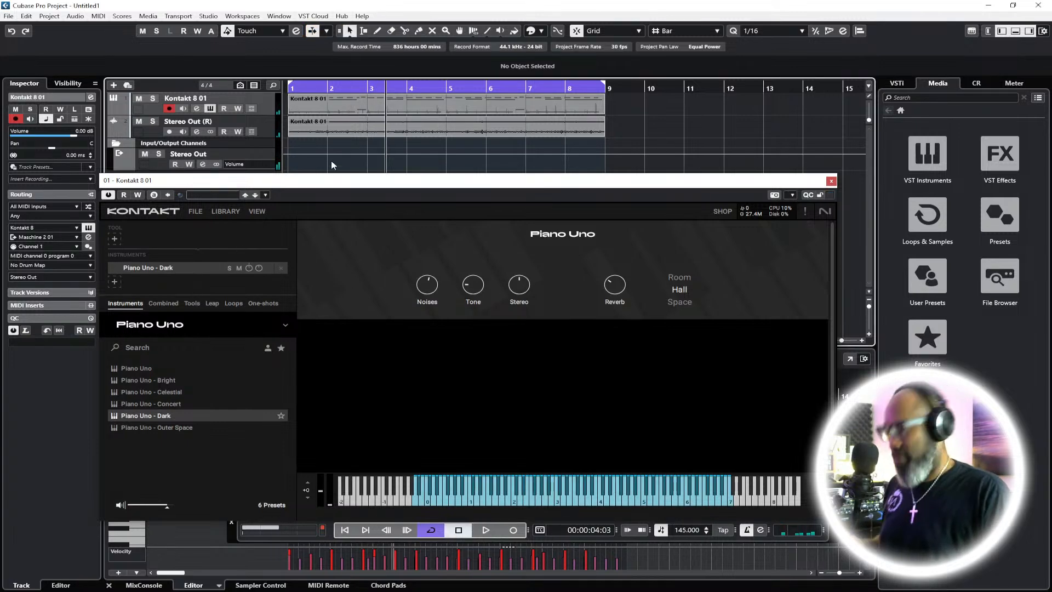
key("F3")
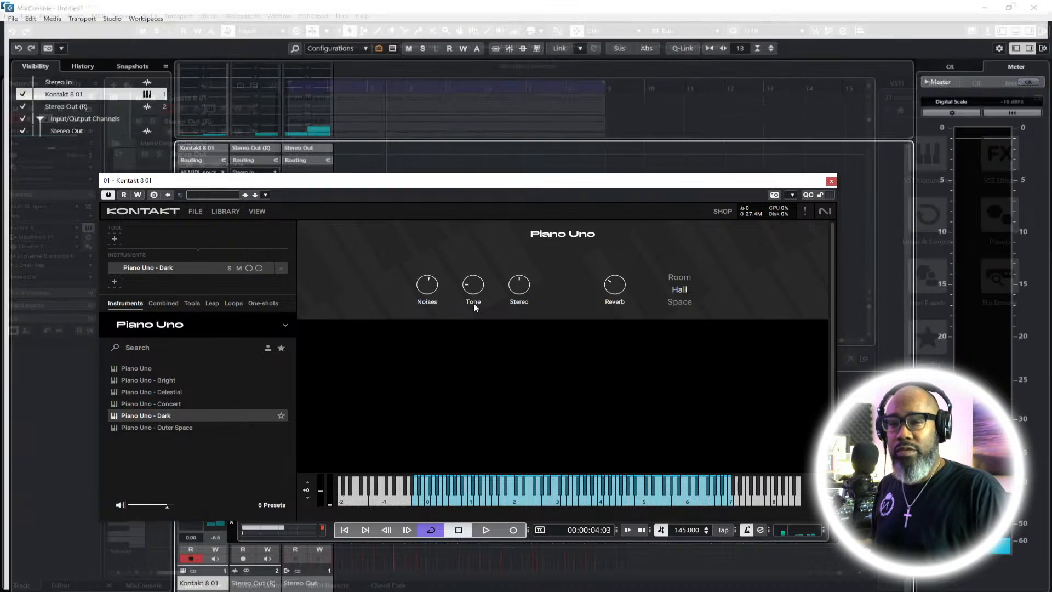
left_click(832, 181)
left_click(217, 193)
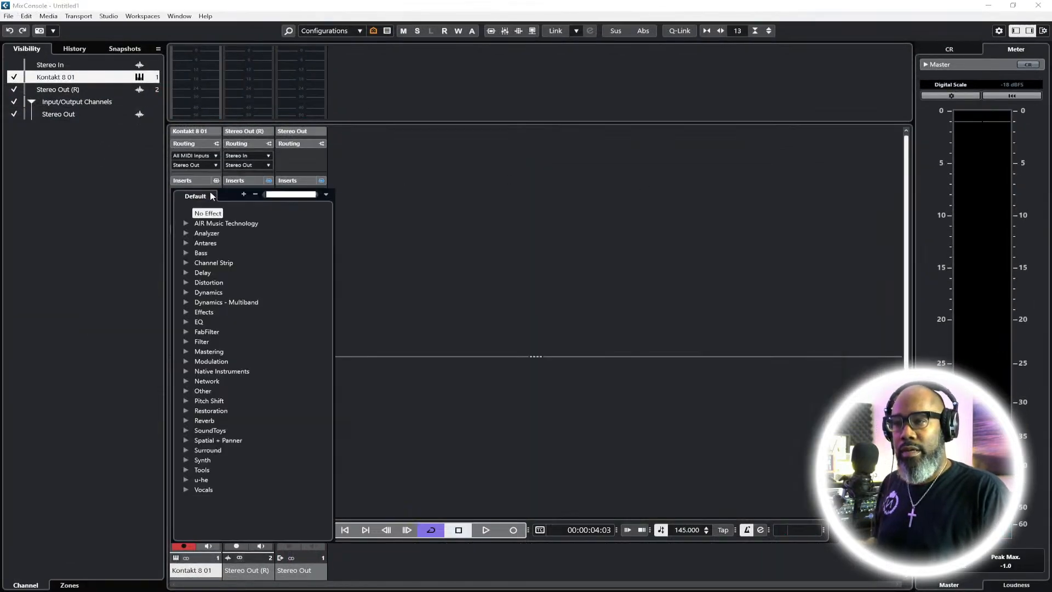
type("raum")
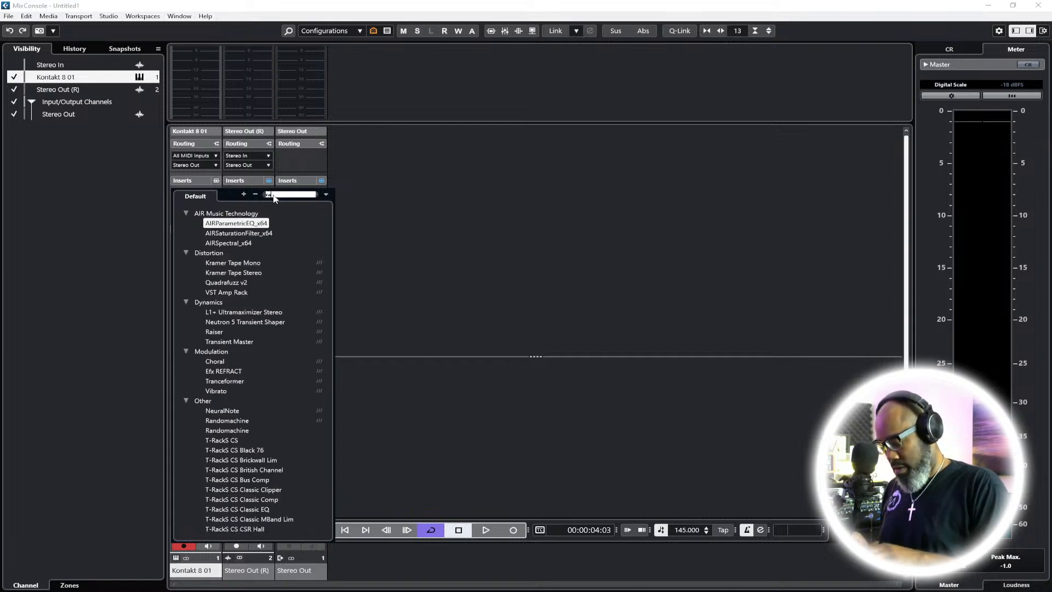
key("Return")
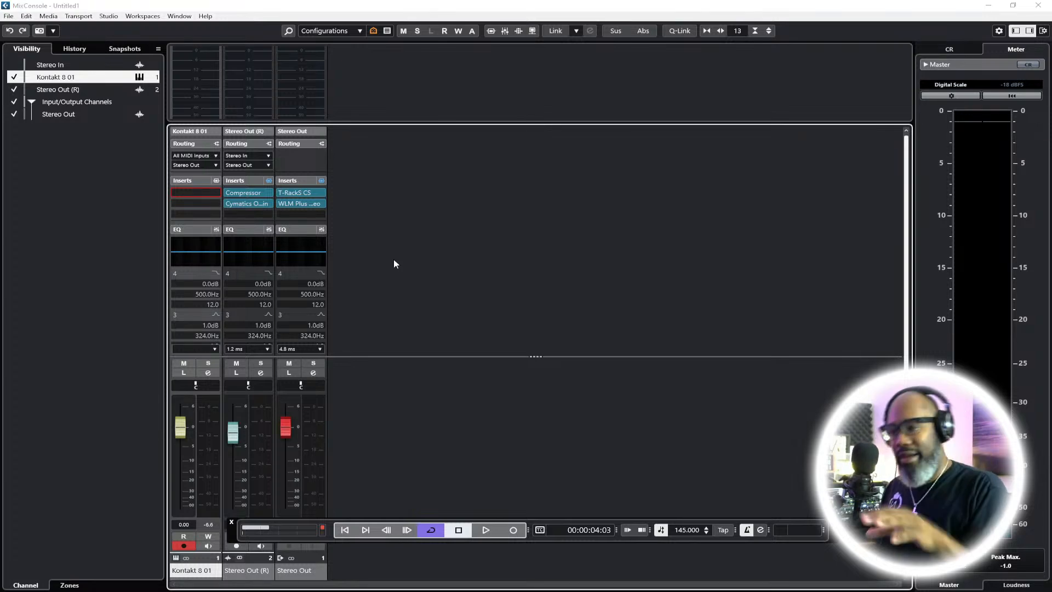
left_click_drag(394, 200, 434, 231)
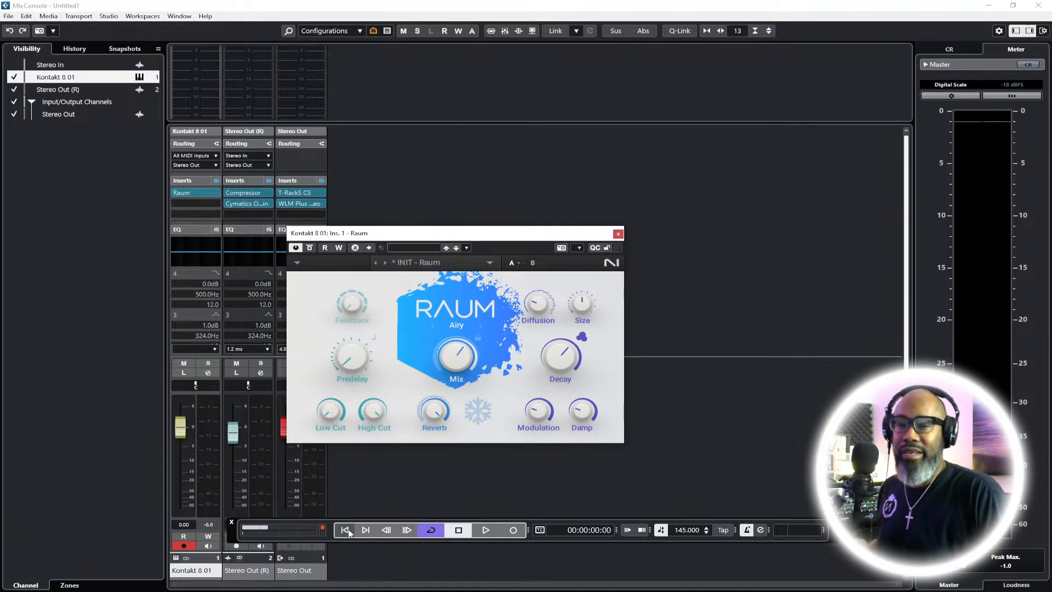
Play the beat, set the Kontakt 8 01 channel volume to about -0.79 dB, and close the Raum window
key("space")
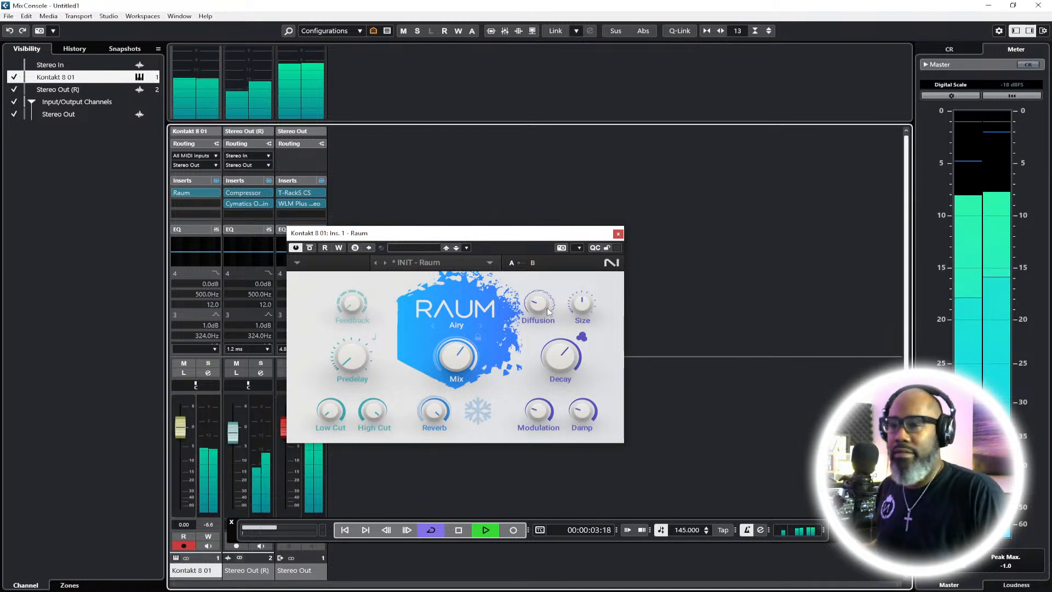
scroll(181, 432, "down", 1)
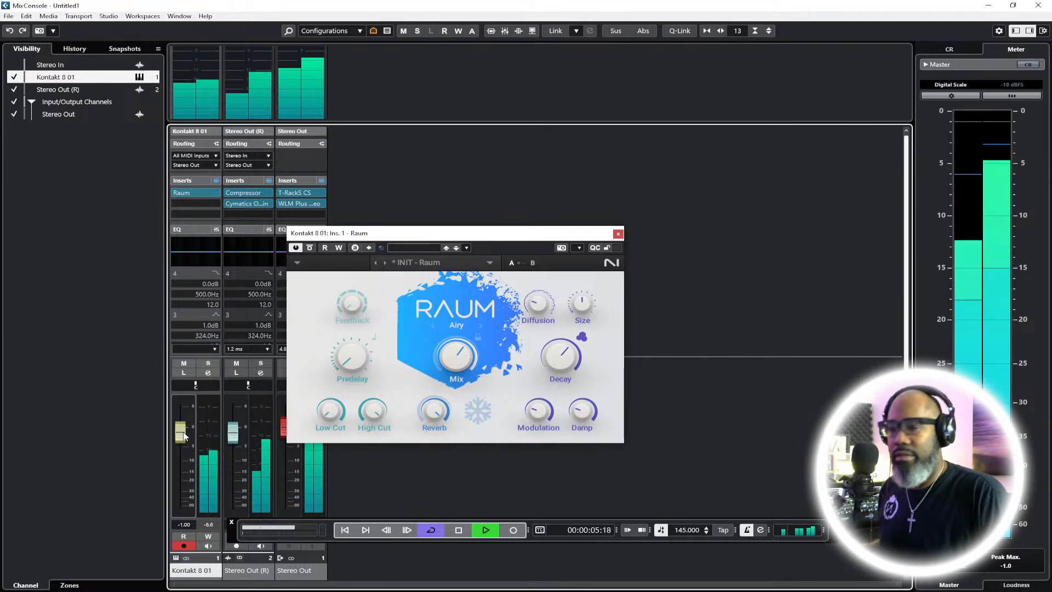
scroll(231, 440, "up", 5)
scroll(185, 440, "up", 1)
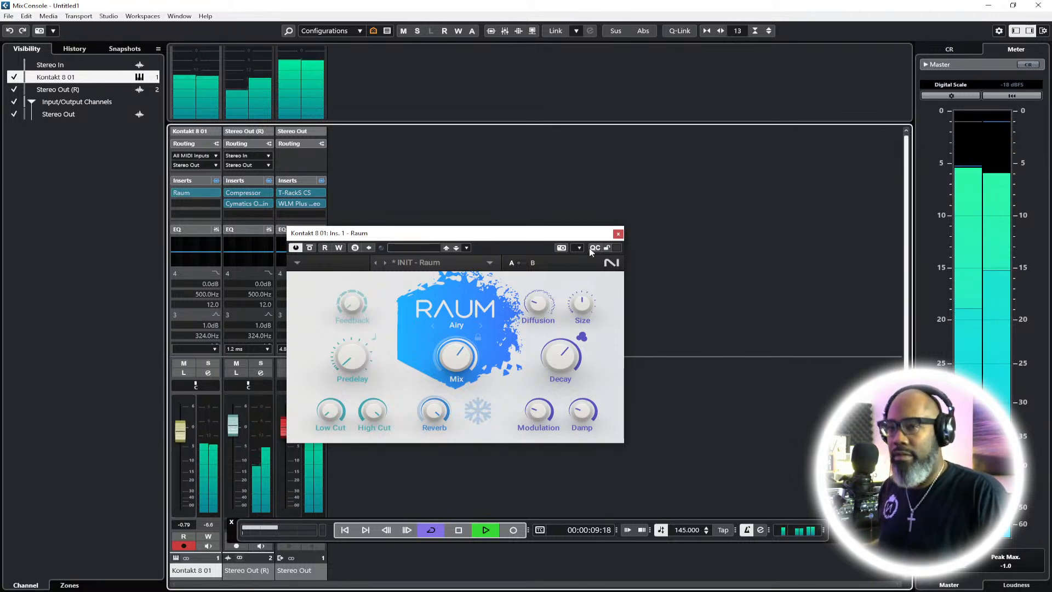
left_click(618, 234)
Solo the Kontakt 8 01 track in the project window and render its piano part in place with the current settings
key("F3")
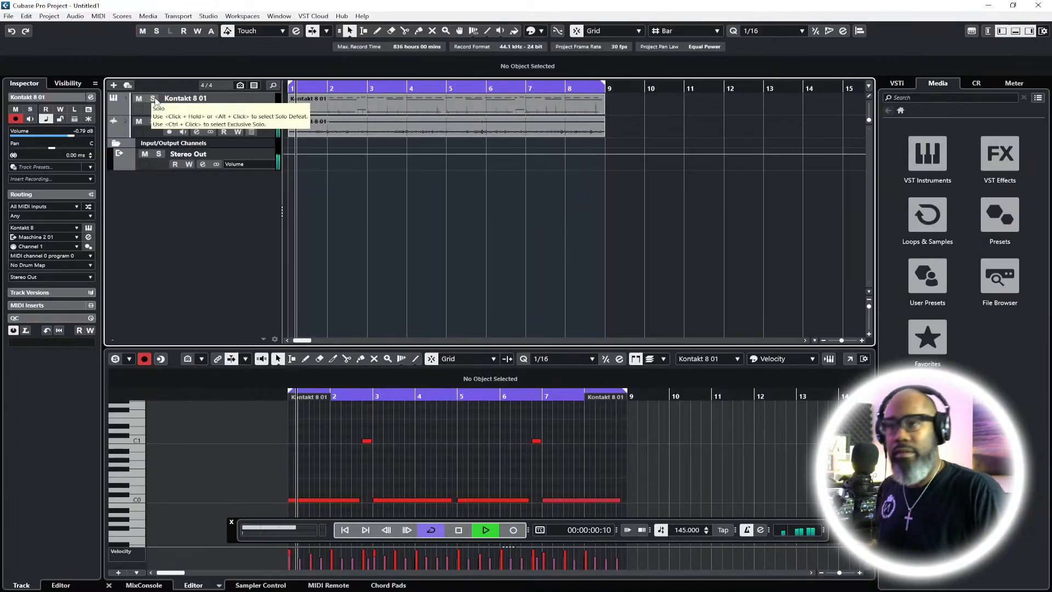
left_click(153, 100)
left_click(341, 113)
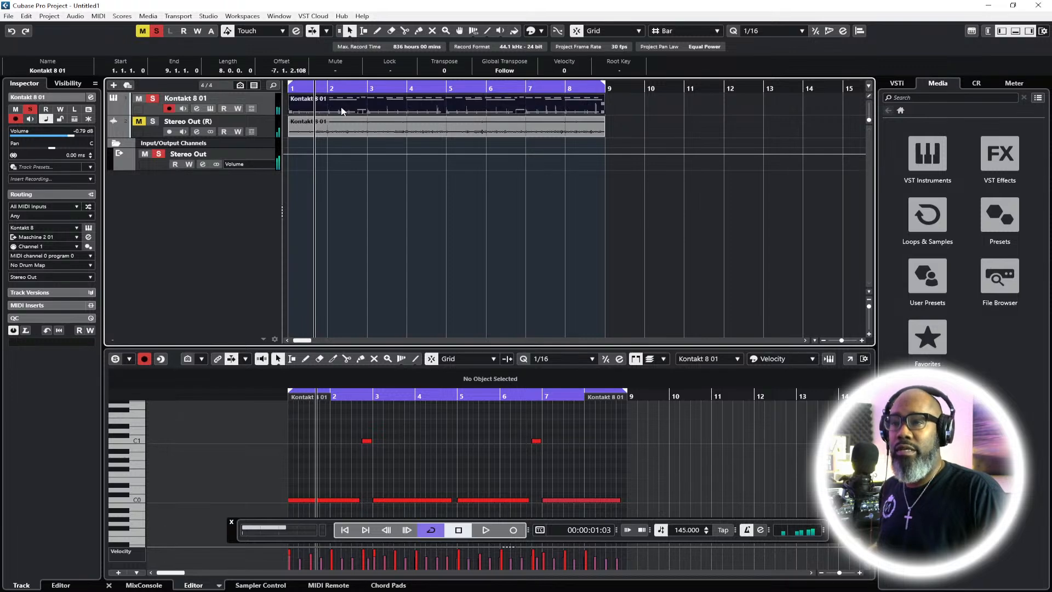
right_click(341, 107)
mouse_move(398, 176)
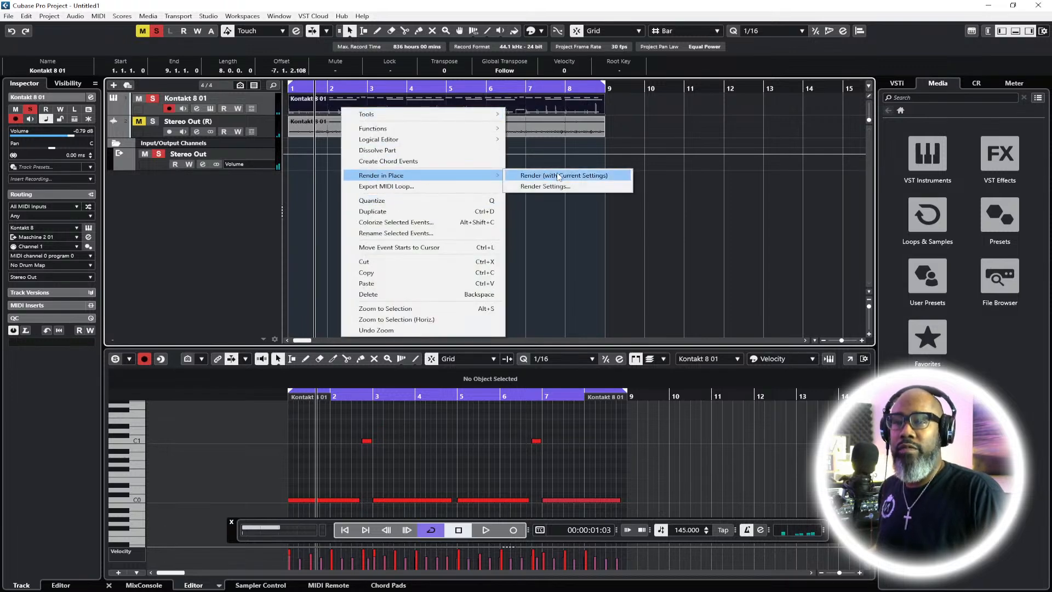
left_click(542, 175)
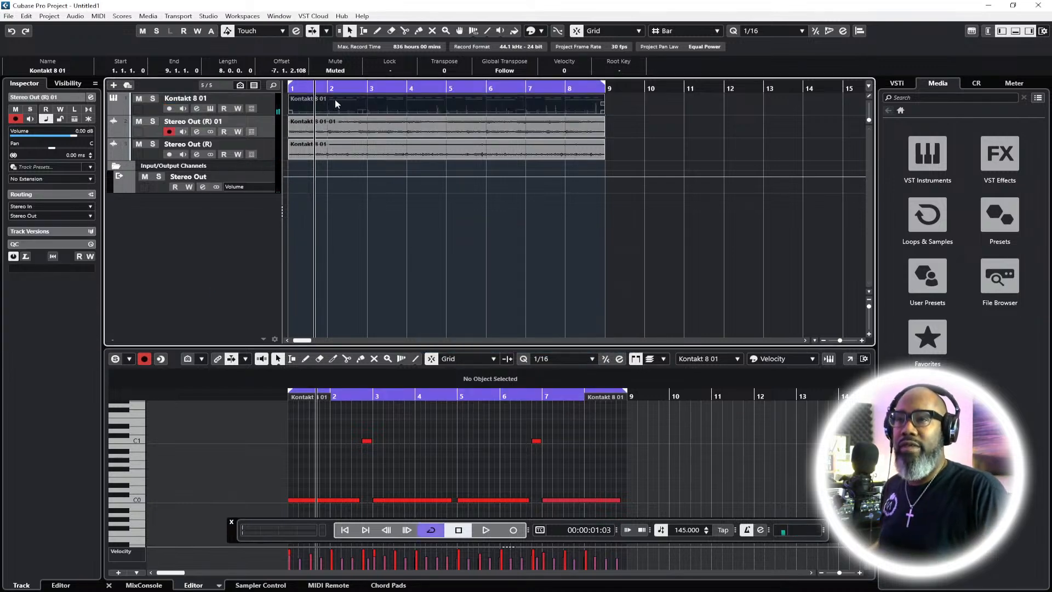
Unmute the original Kontakt 8 01 part and rename the two rendered audio tracks Piano and Melody (Pads)
left_click(334, 71)
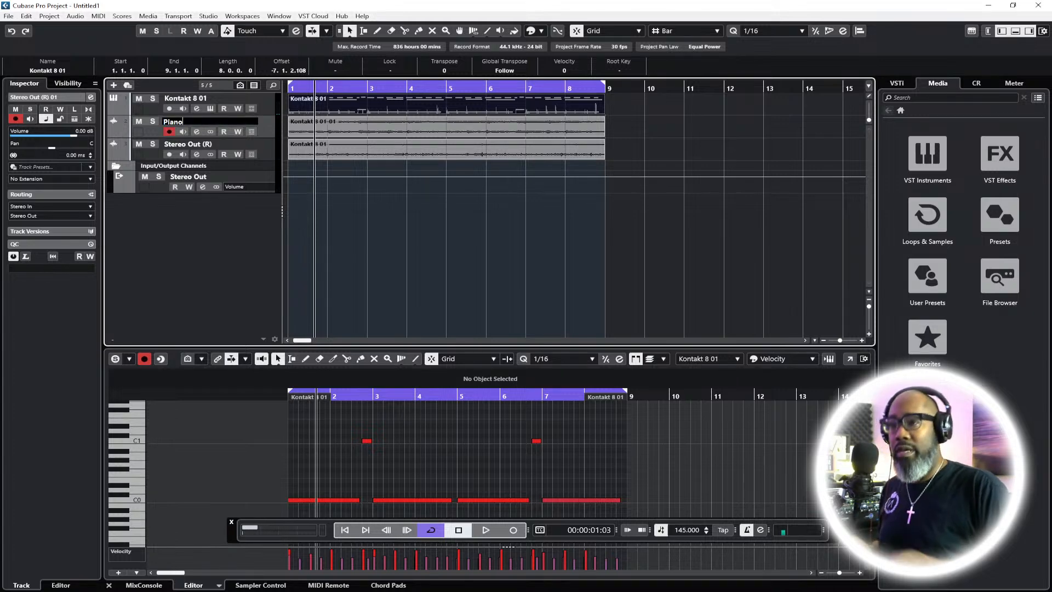
left_click(196, 151)
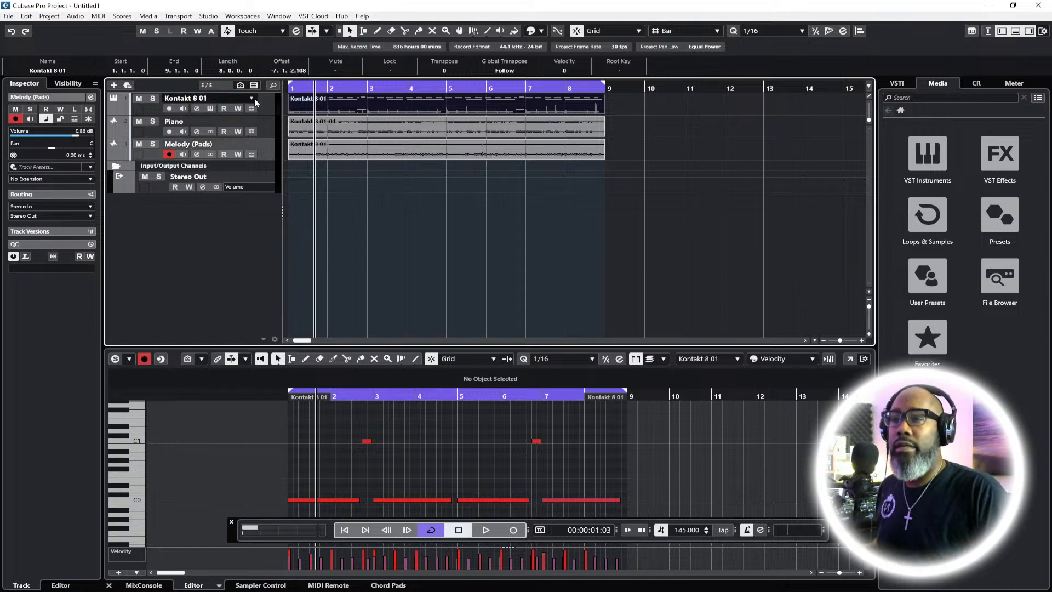
Record-enable the Kontakt 8 01 track, open its instrument window, and remove Piano Uno - Dark from the rack
left_click(169, 108)
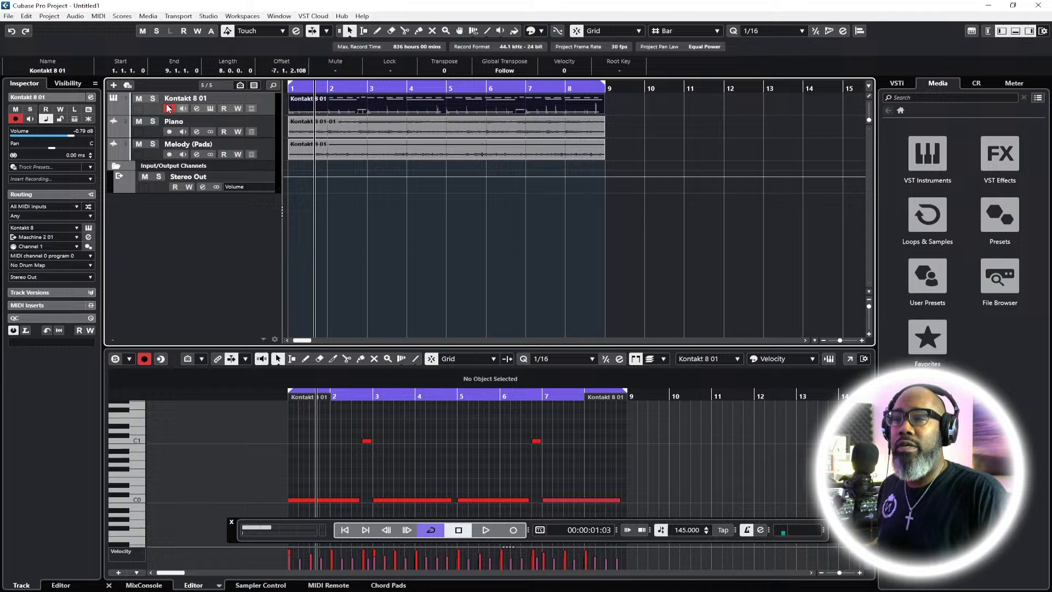
left_click(88, 229)
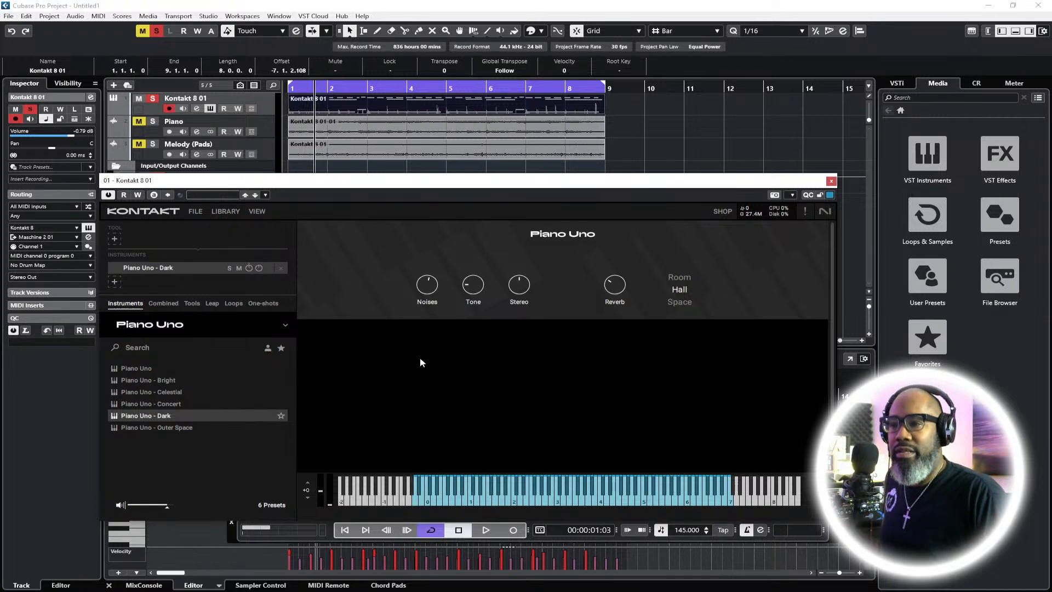
left_click(281, 268)
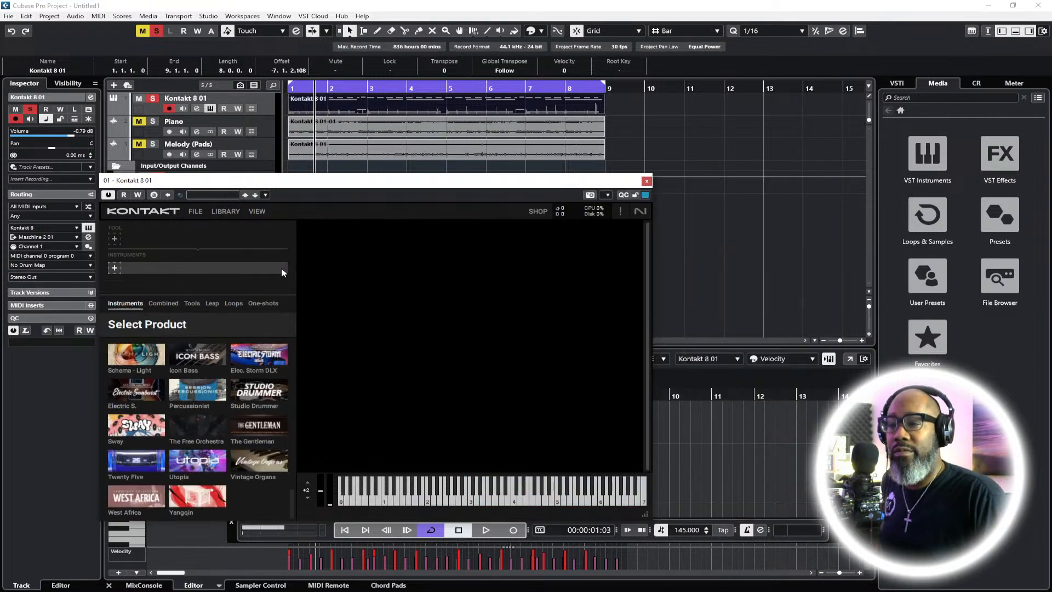
left_click_drag(269, 184, 252, 136)
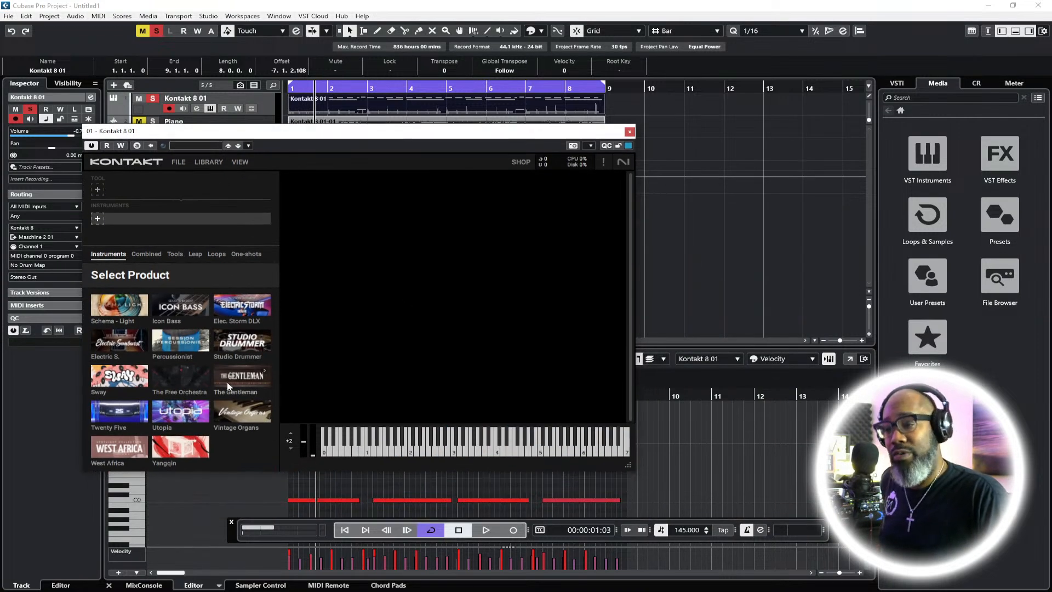
Find the Luxa product in the Kontakt instrument browser and open its preset list
scroll(230, 385, "down", 10)
scroll(236, 393, "up", 3)
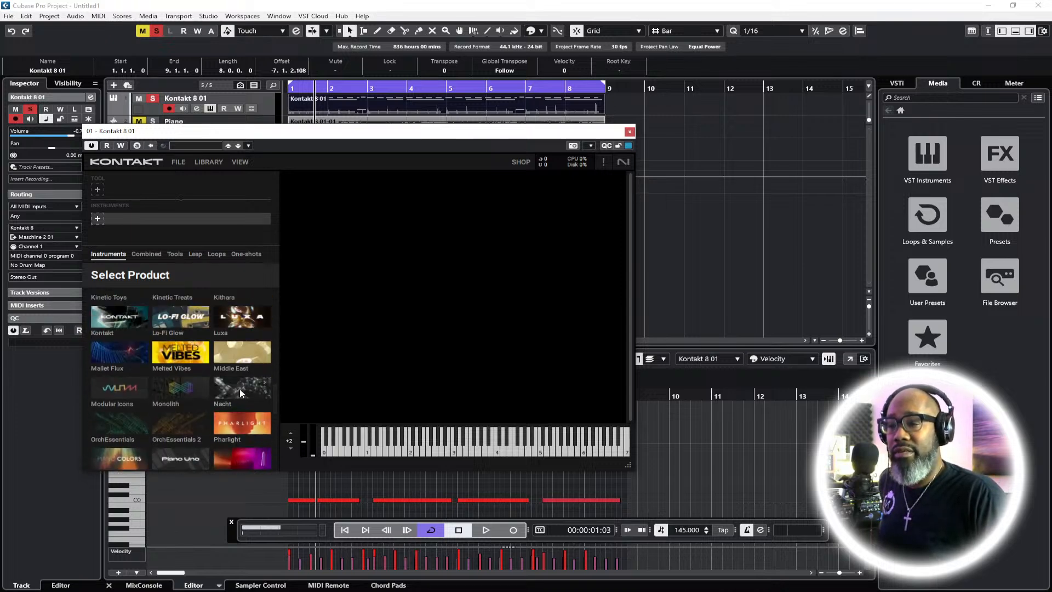
scroll(240, 393, "up", 3)
left_click(240, 415)
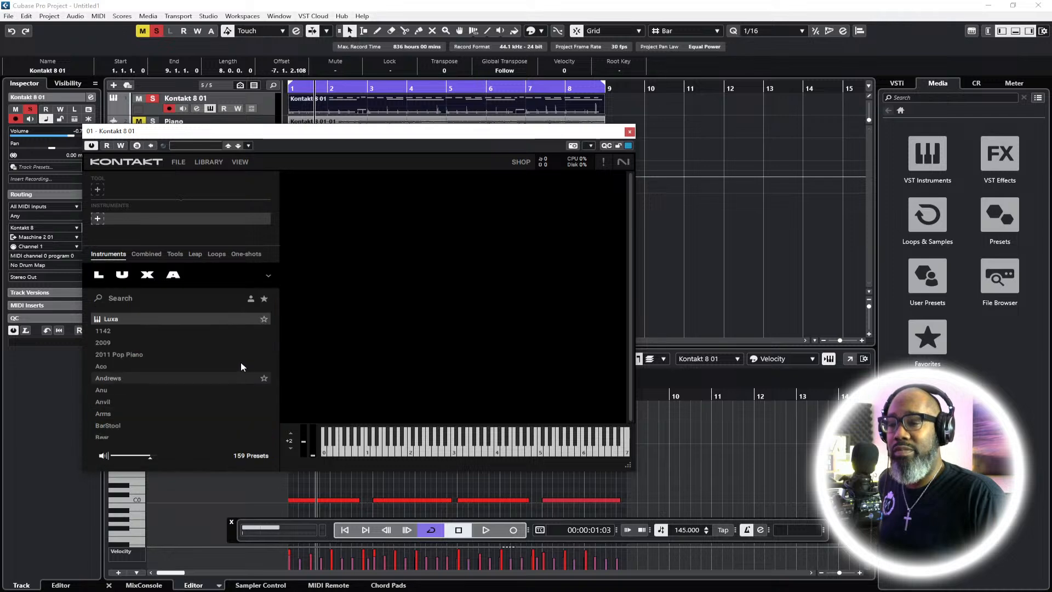
Audition several Luxa presets and load the Carlito preset into the rack
left_click(129, 332)
left_click(130, 356)
left_click(108, 387)
scroll(127, 404, "down", 3)
left_click(125, 391)
scroll(158, 391, "down", 2)
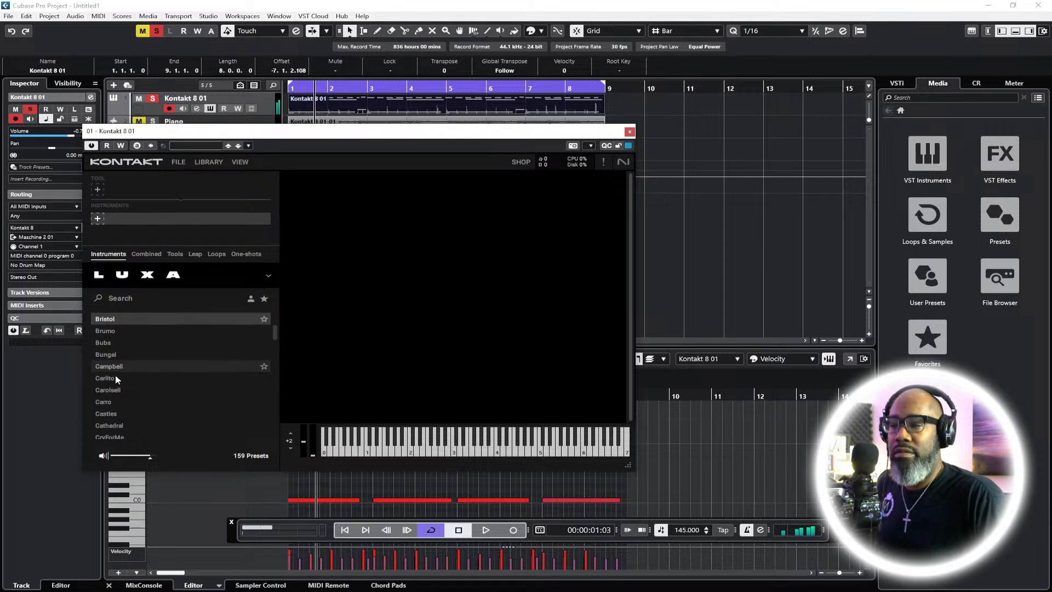
left_click(146, 383)
double_click(147, 383)
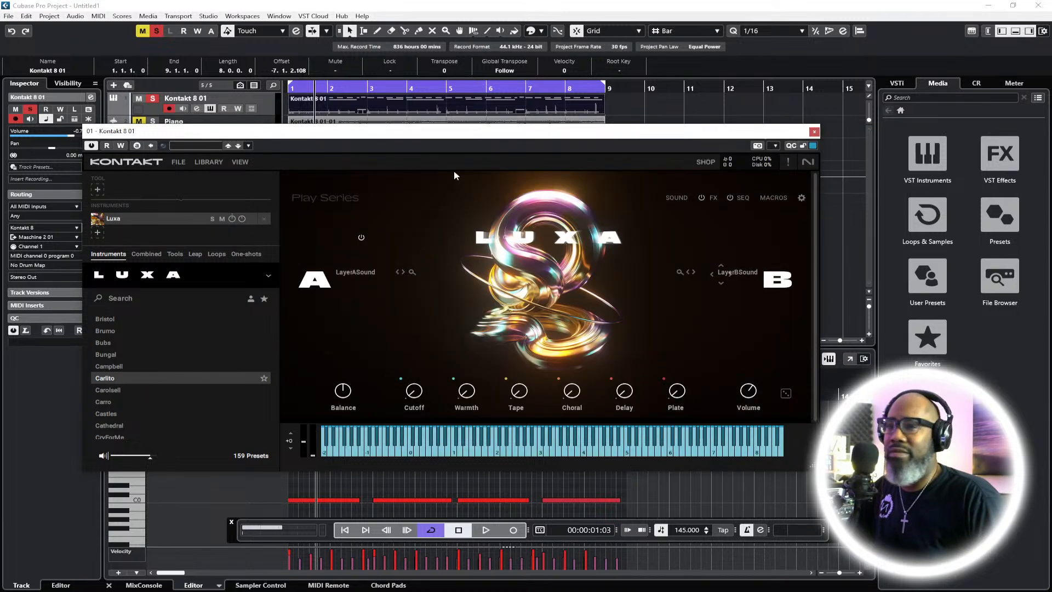
Play the part with the Luxa sound from the start and solo the Piano track alongside it
left_click_drag(418, 133, 416, 150)
left_click(345, 530)
key("space")
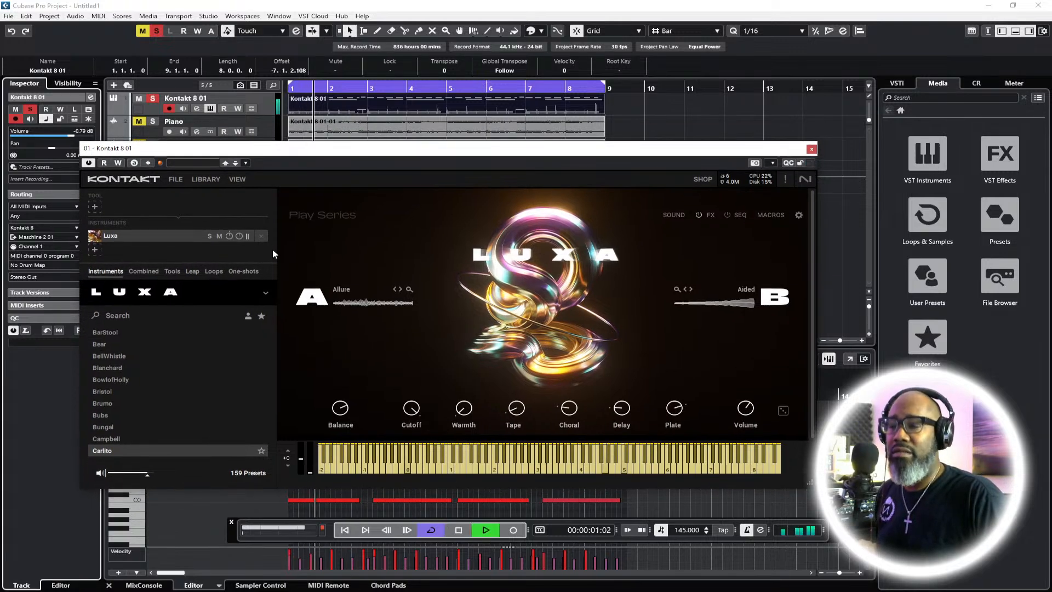
left_click(155, 124)
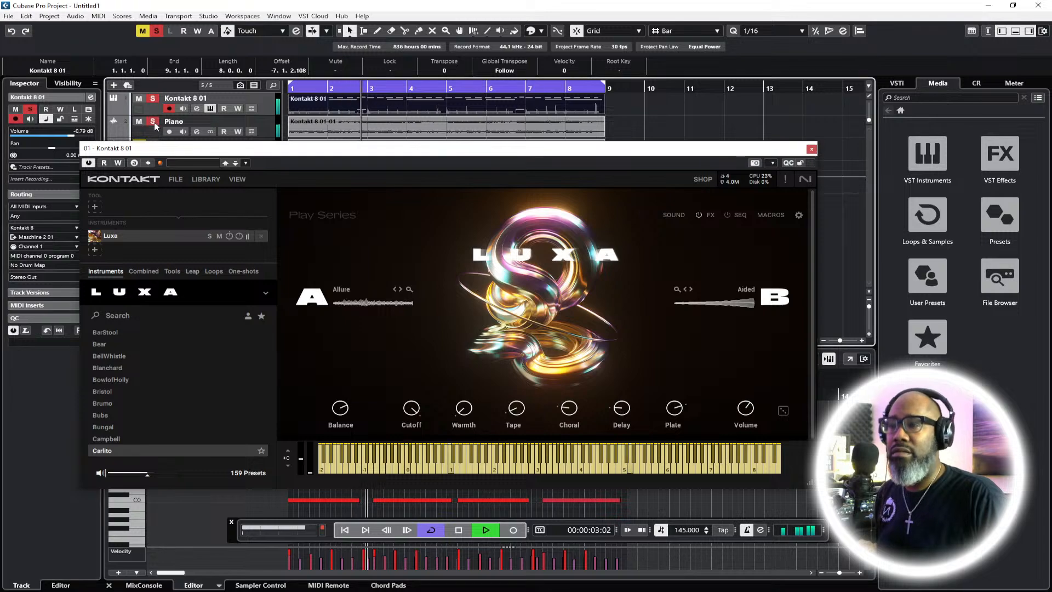
Close the Kontakt window over the MixConsole, then lower Kontakt 8 01 to -8.92 dB and set Piano to 0.67 dB
key("F3")
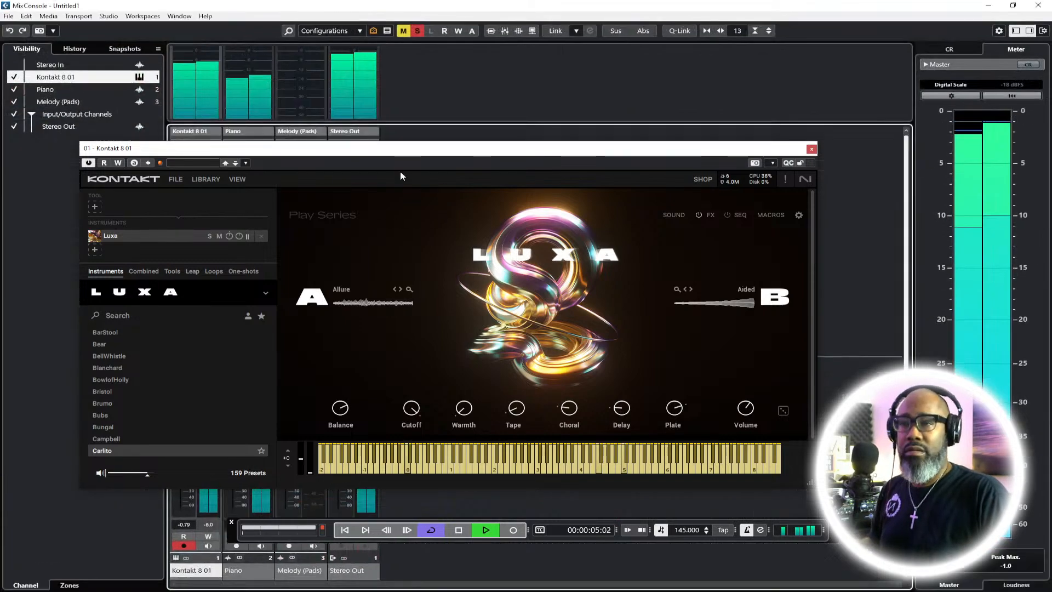
left_click_drag(668, 158, 727, 156)
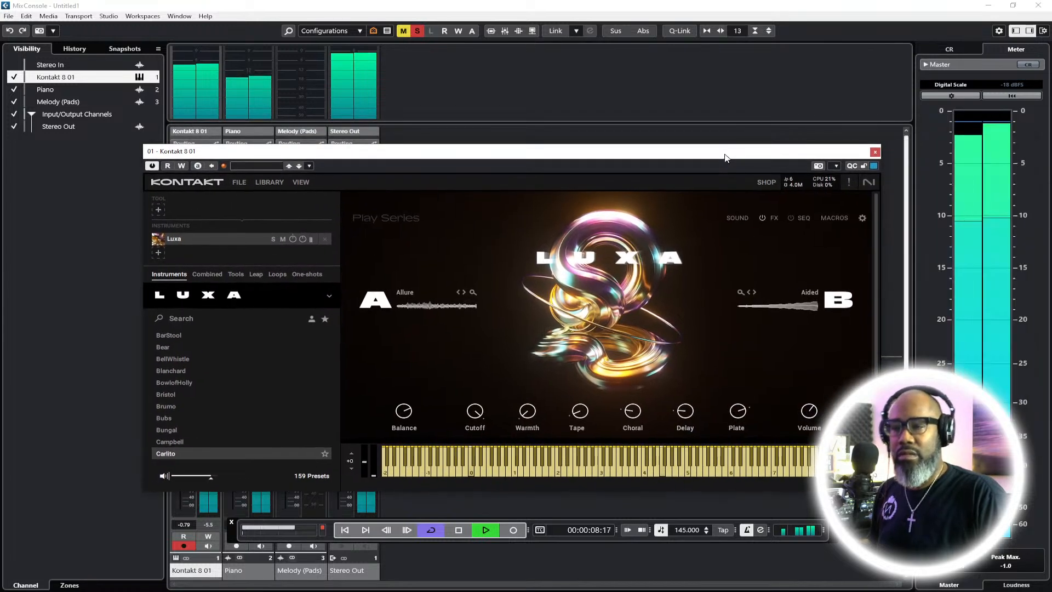
left_click(877, 151)
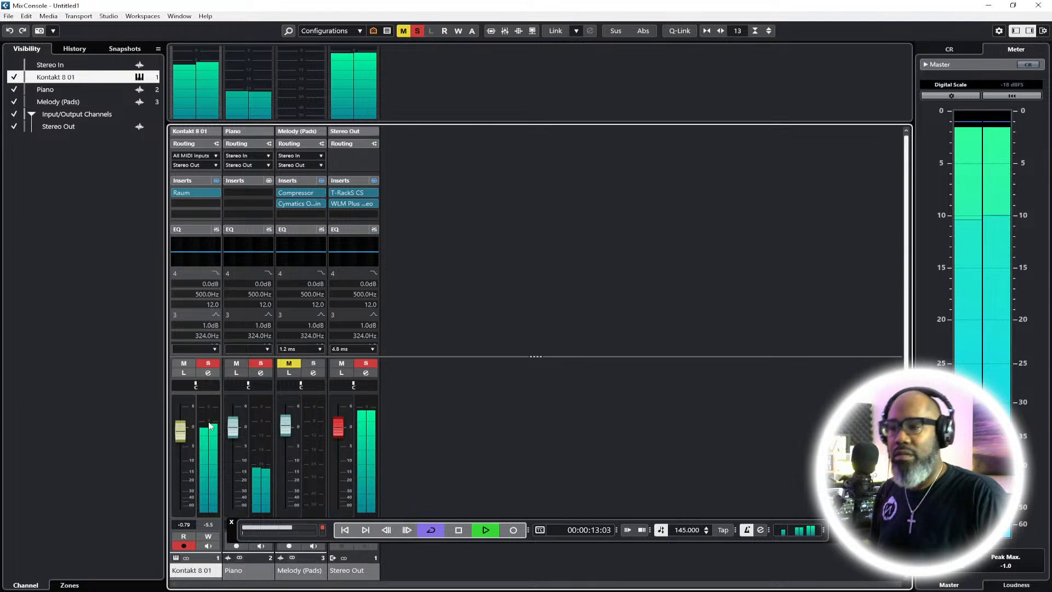
left_click_drag(179, 430, 179, 458)
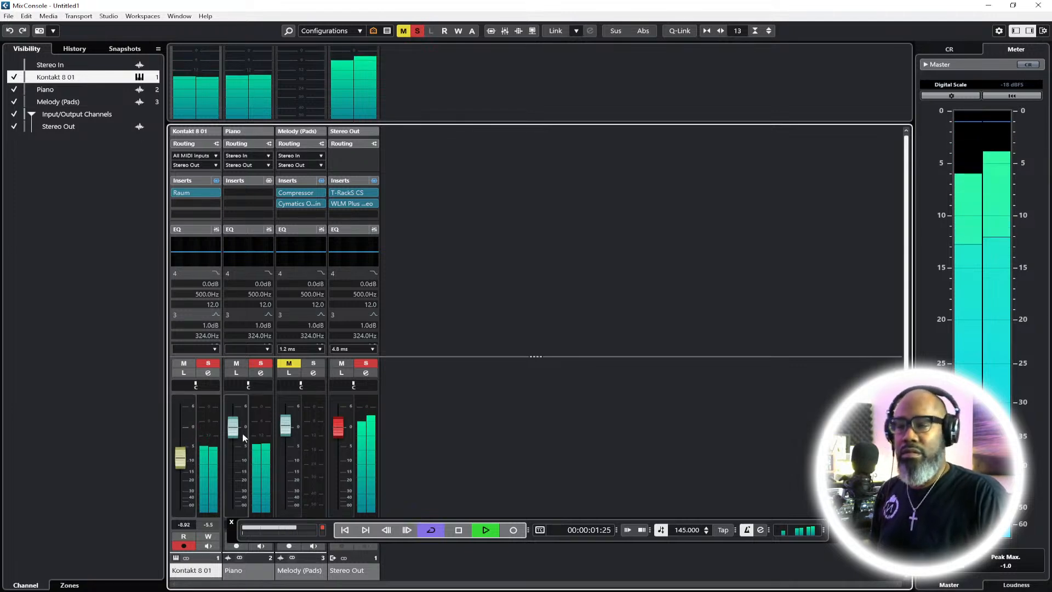
left_click_drag(235, 432, 235, 431)
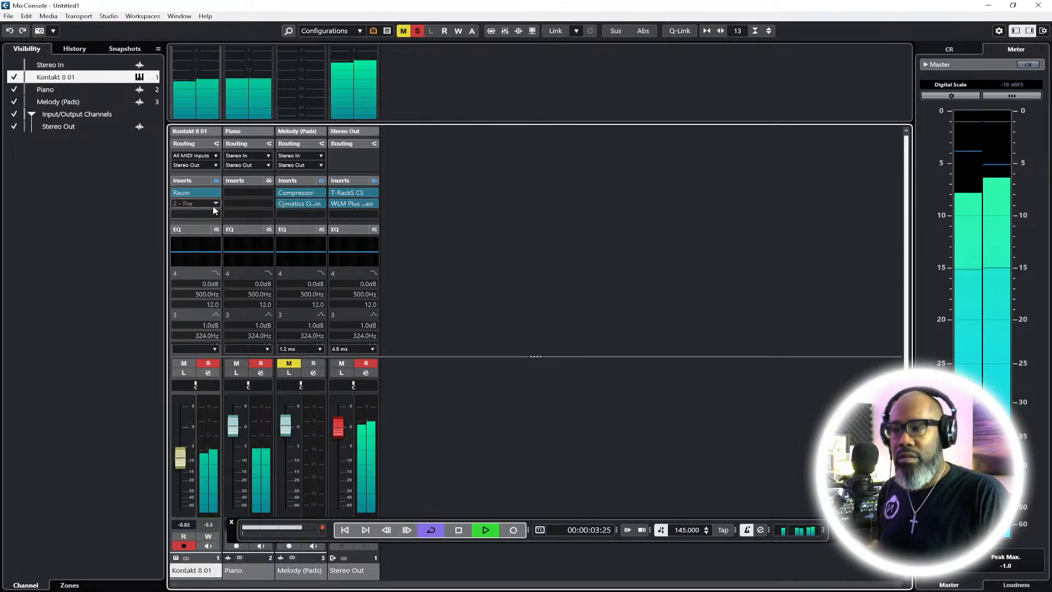
Restart playback from the beginning and take the Piano channel out of solo, leaving Kontakt 8 01 soloed
key("space")
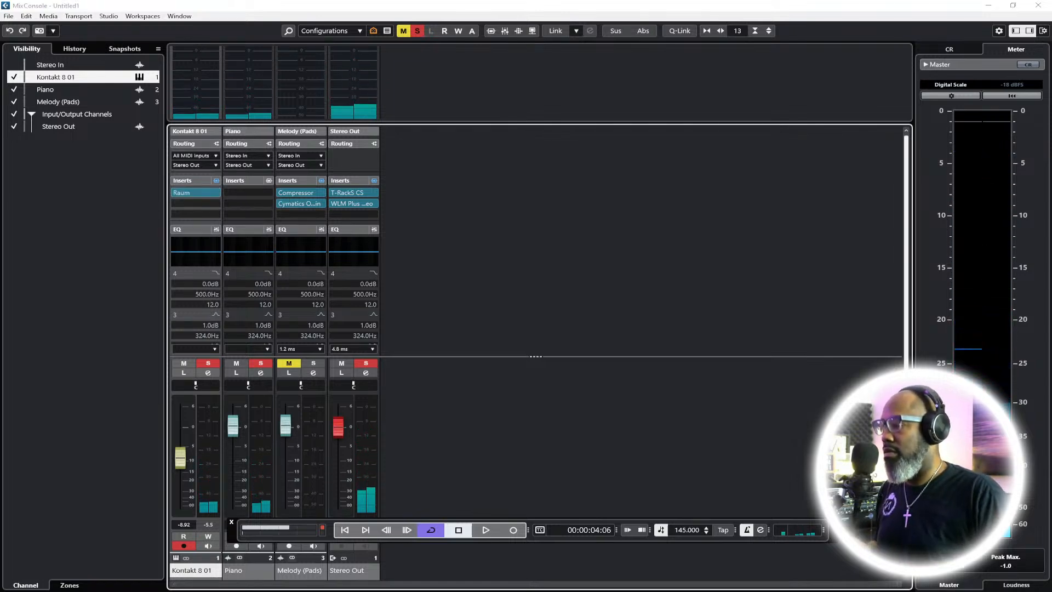
key("F2")
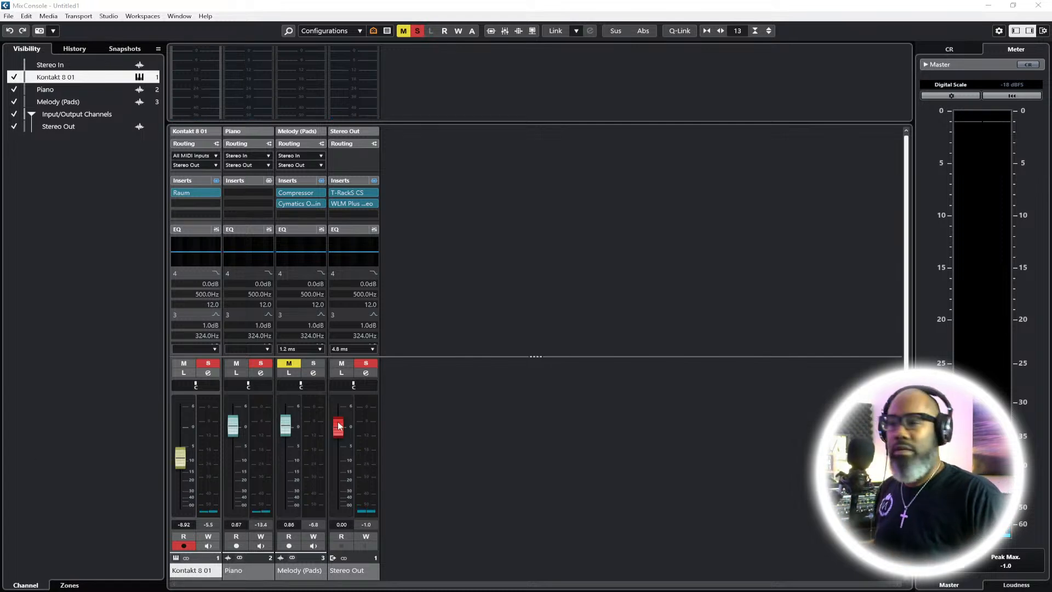
key("F2")
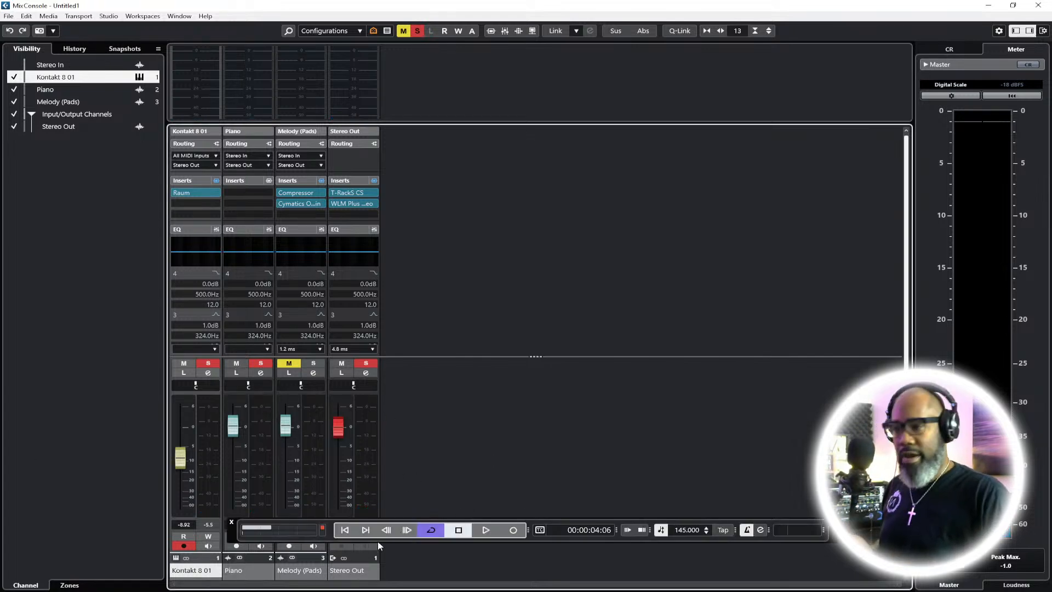
left_click(344, 530)
key("space")
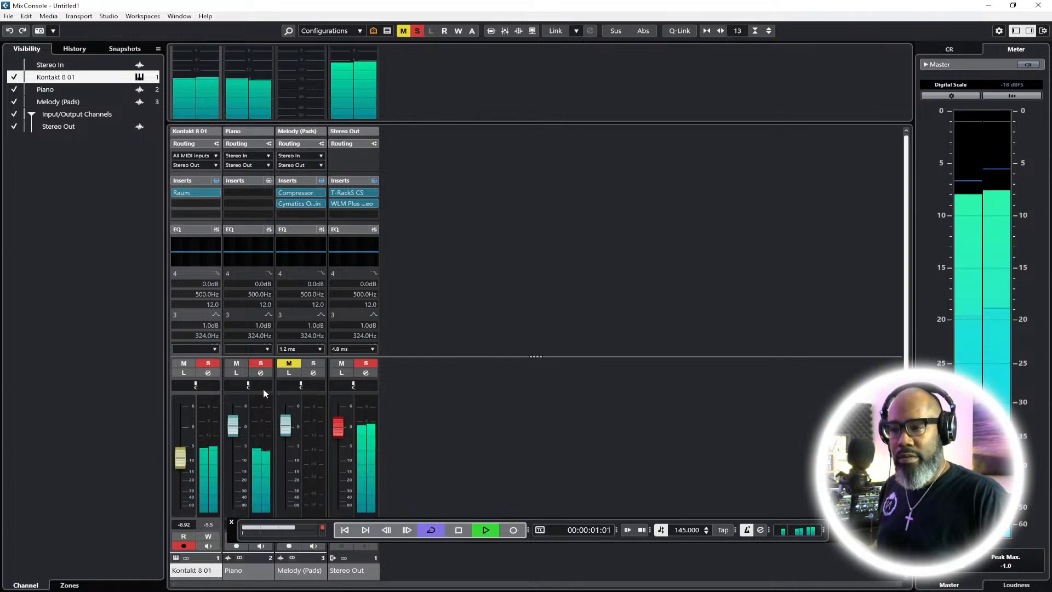
left_click(262, 364)
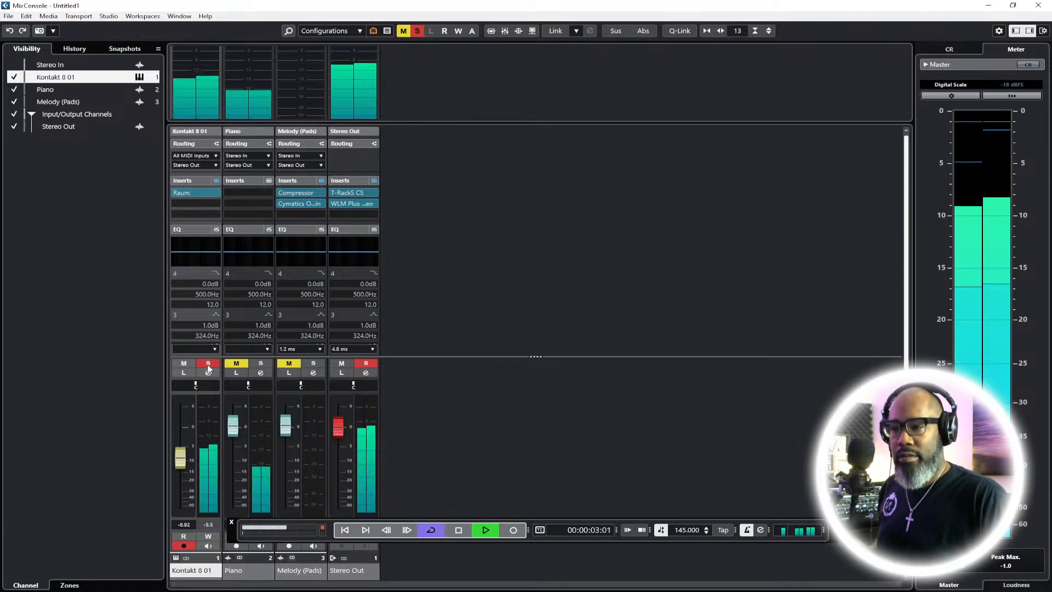
Stop playback, render the soloed Kontakt 8 01 part in place with the current settings, and delete the original MIDI part
key("F3")
key("space")
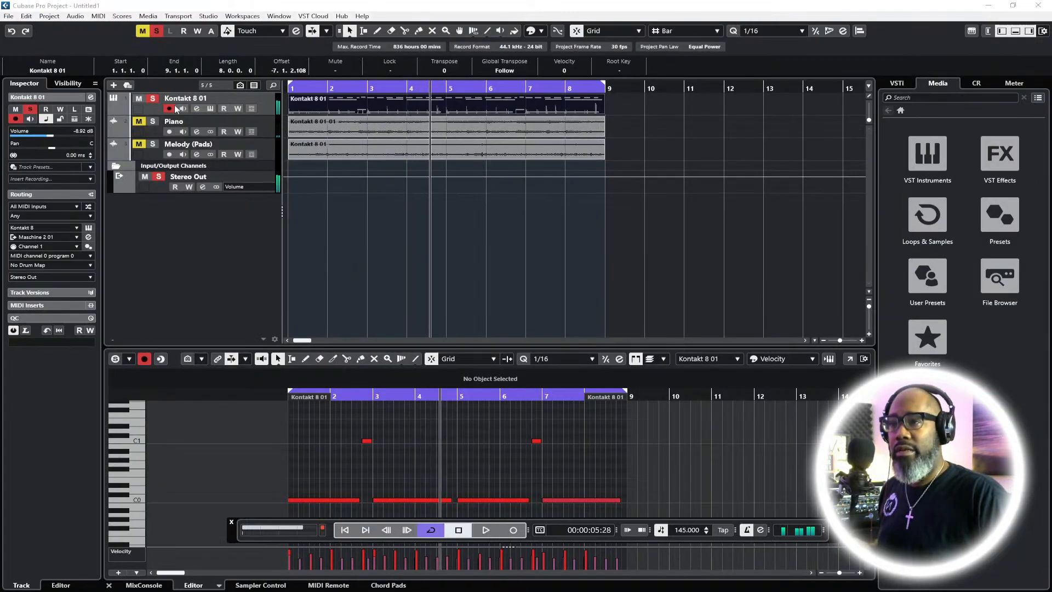
right_click(330, 112)
mouse_move(381, 178)
left_click(529, 175)
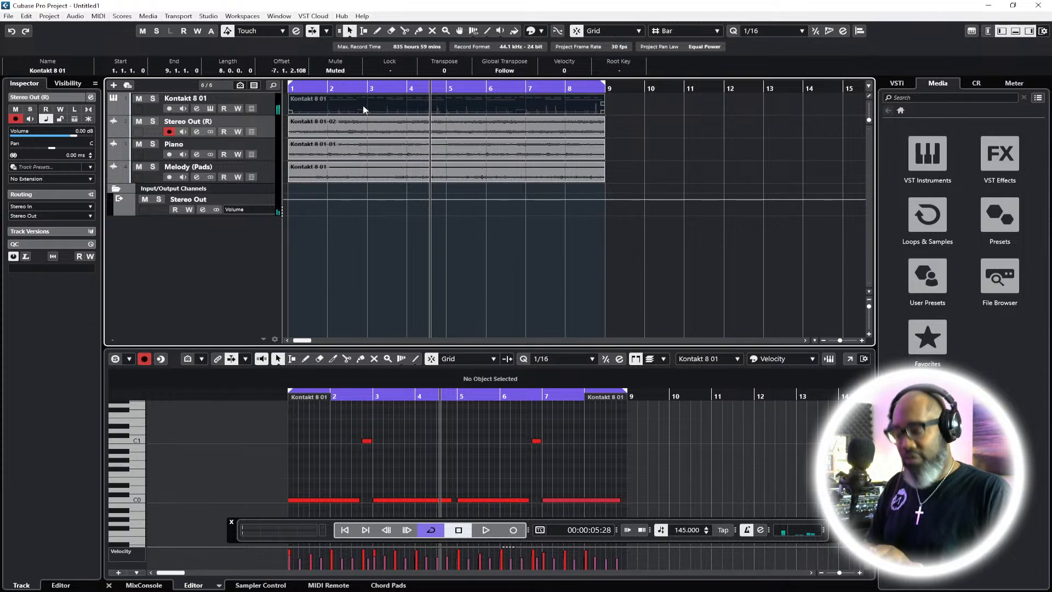
key("Delete")
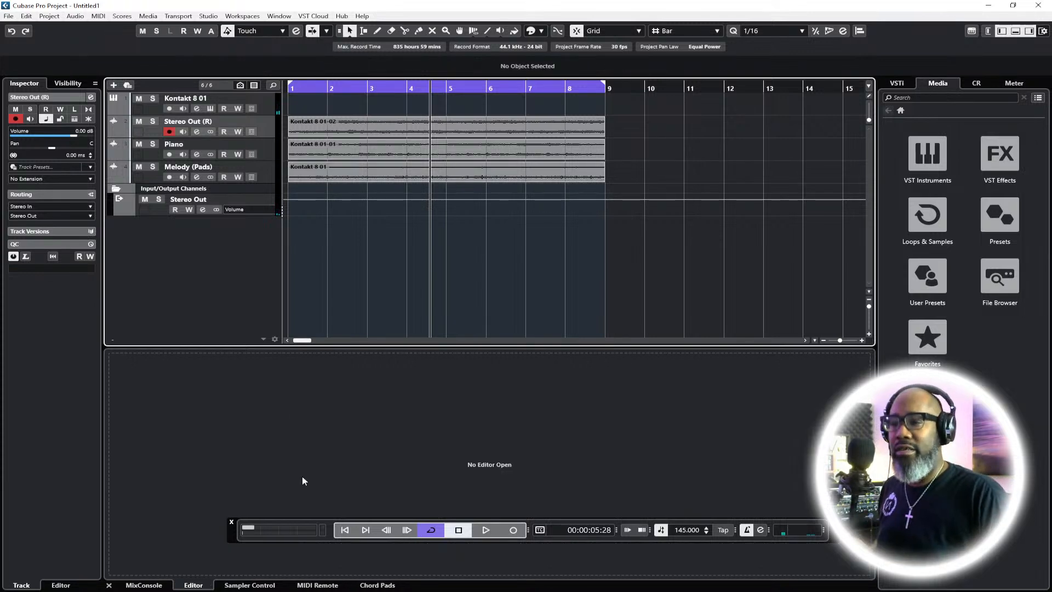
Play the rendered tracks from the start and solo the Melody (Pads) track
left_click(345, 530)
key("space")
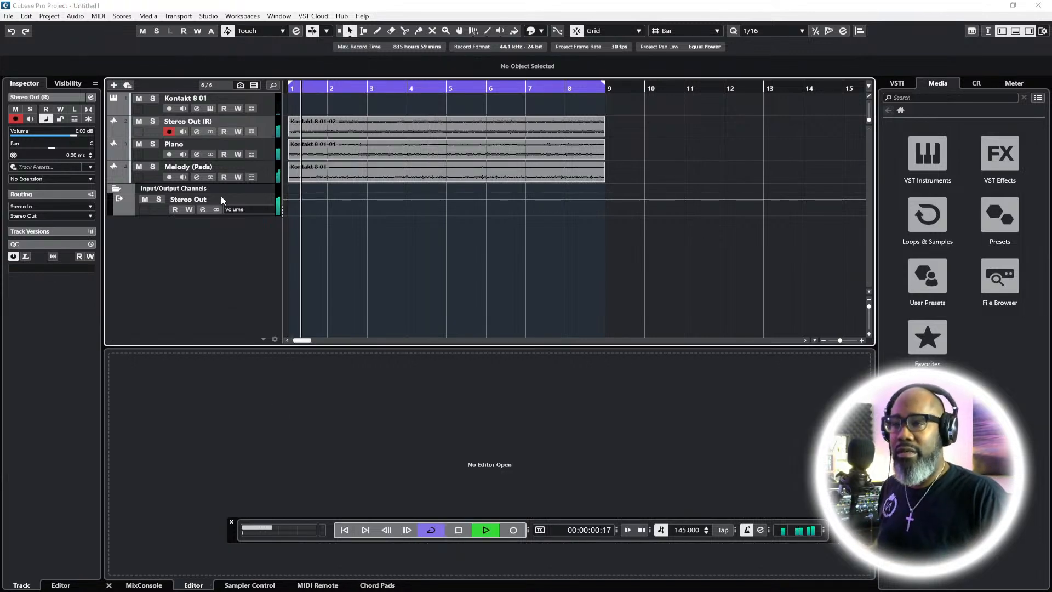
double_click(186, 122)
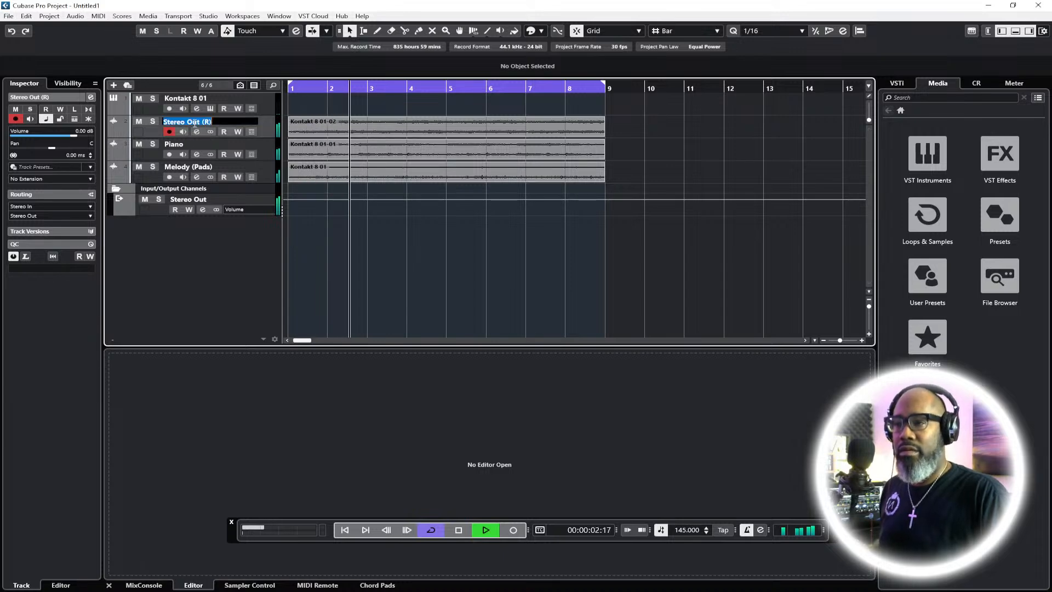
left_click(154, 166)
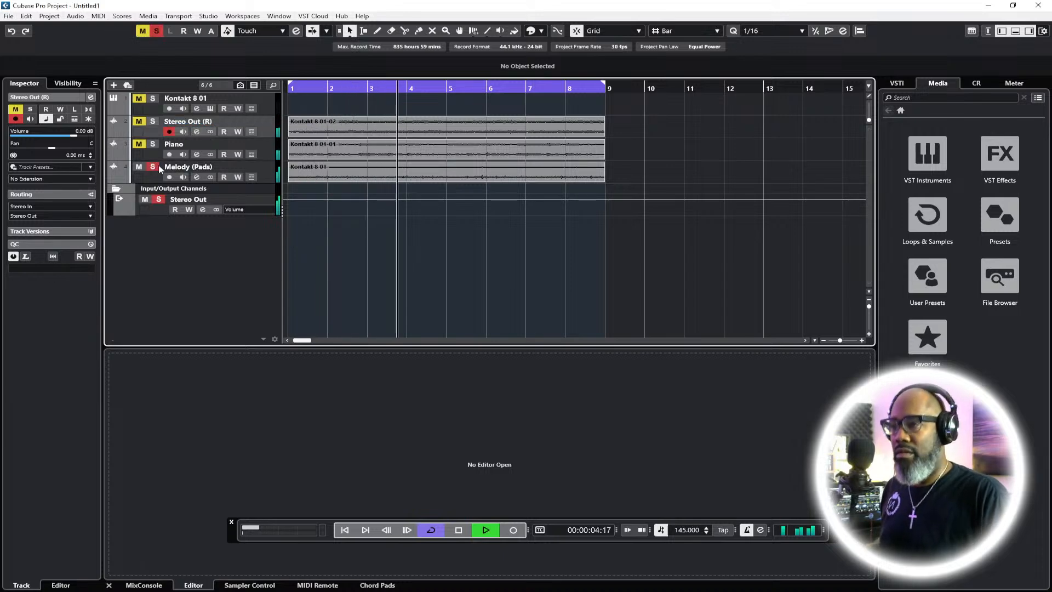
Move the Melody (Pads) track above Piano, then show the MixConsole without the floating transport bar
left_click_drag(244, 166, 165, 142)
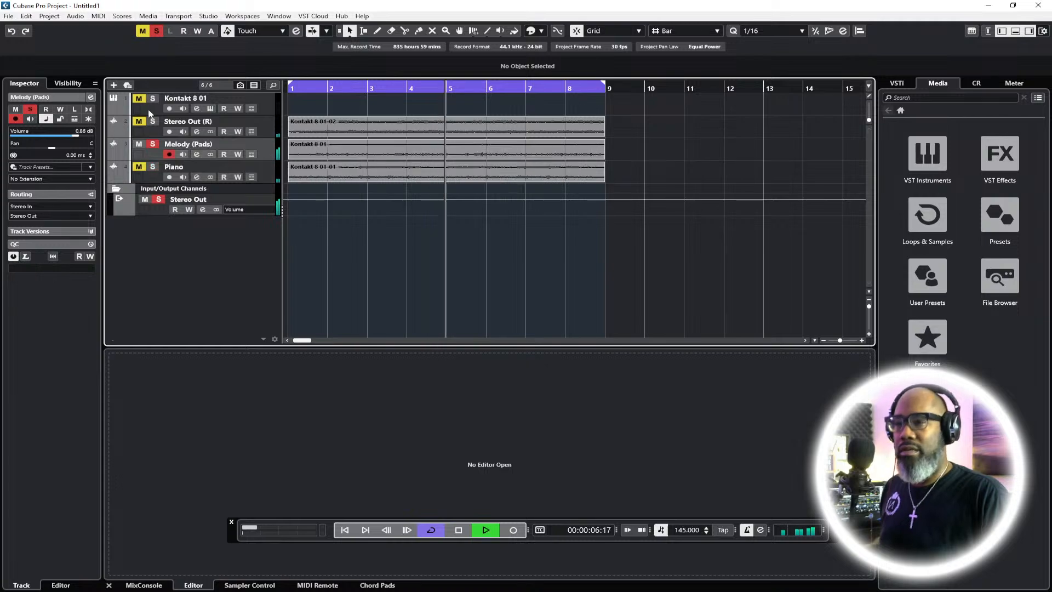
key("F3")
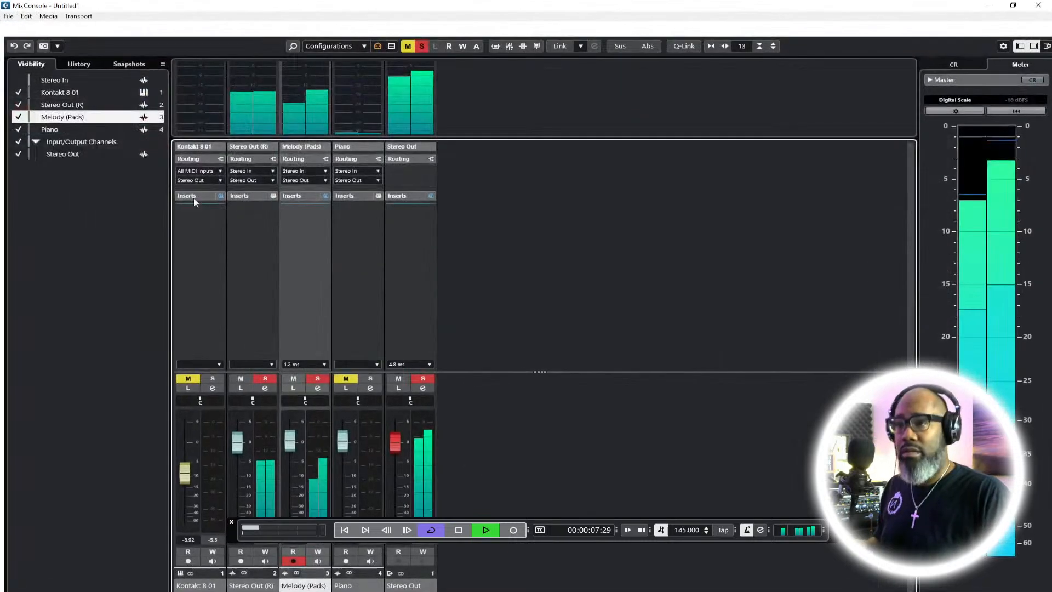
left_click_drag(235, 538, 222, 555)
left_click(219, 540)
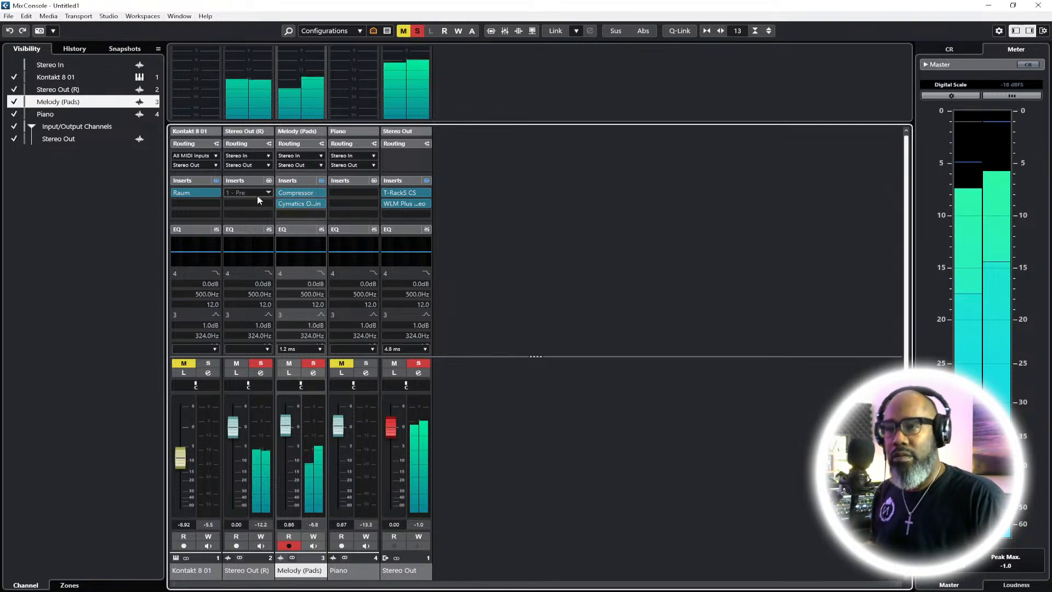
Take Melody (Pads) out of solo and load the Presence EQ preset on the Stereo Out (R) channel
left_click(313, 364)
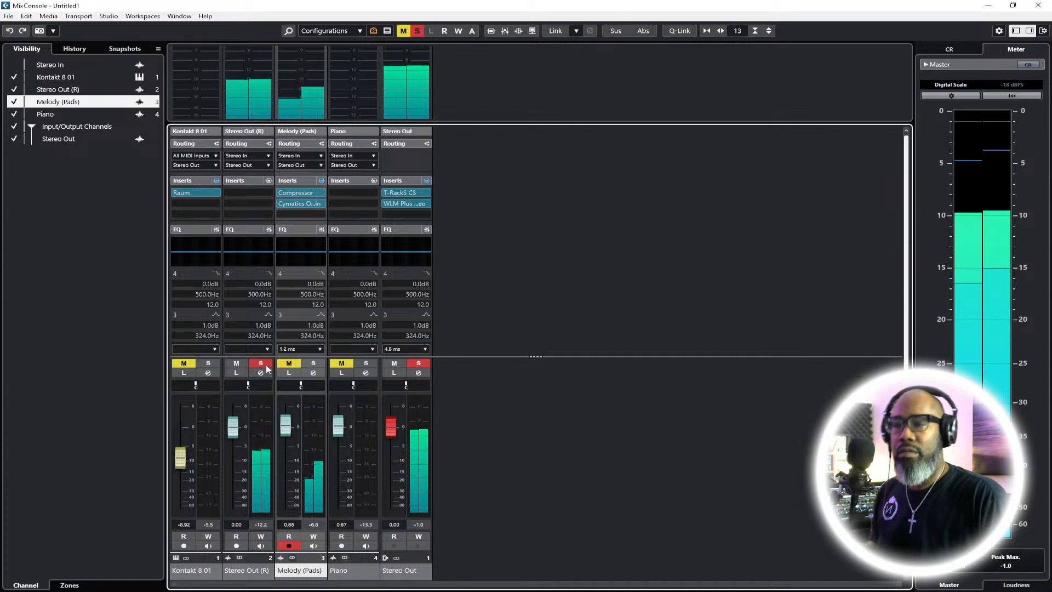
right_click(242, 236)
left_click(263, 296)
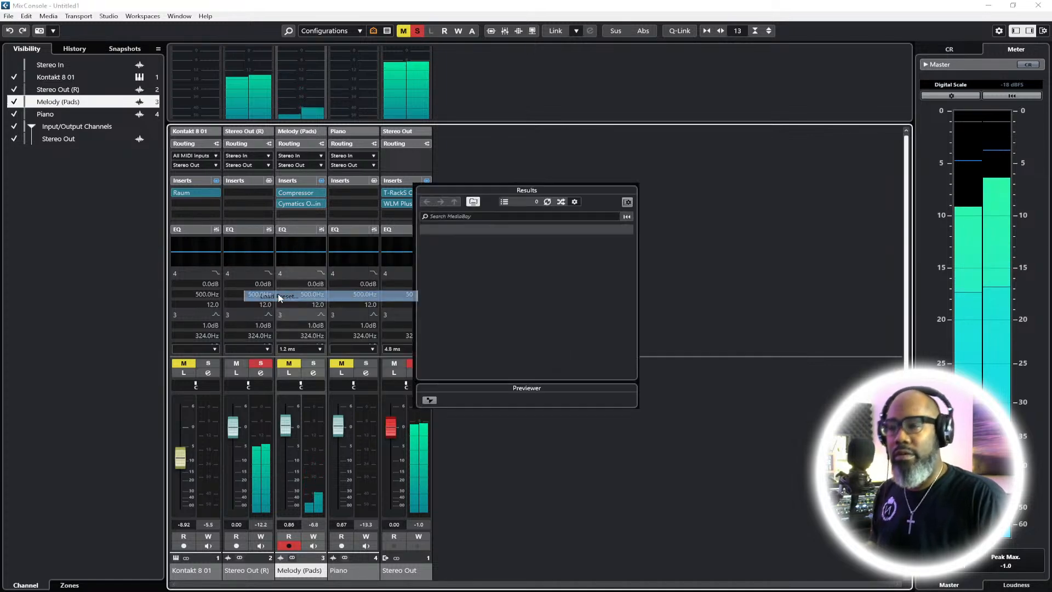
scroll(466, 307, "down", 8)
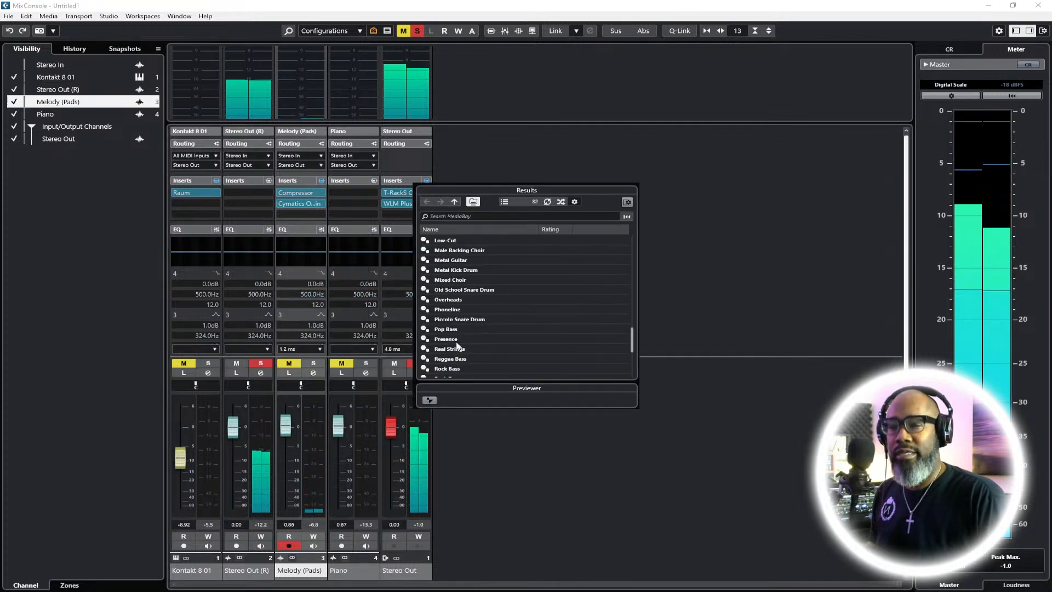
left_click(455, 340)
Shape the Stereo Out (R) EQ with -5.5 dB at 3592 Hz, a 7.5 dB boost at 14149 Hz and a low-end roll-off
left_click(252, 257)
left_click(251, 257)
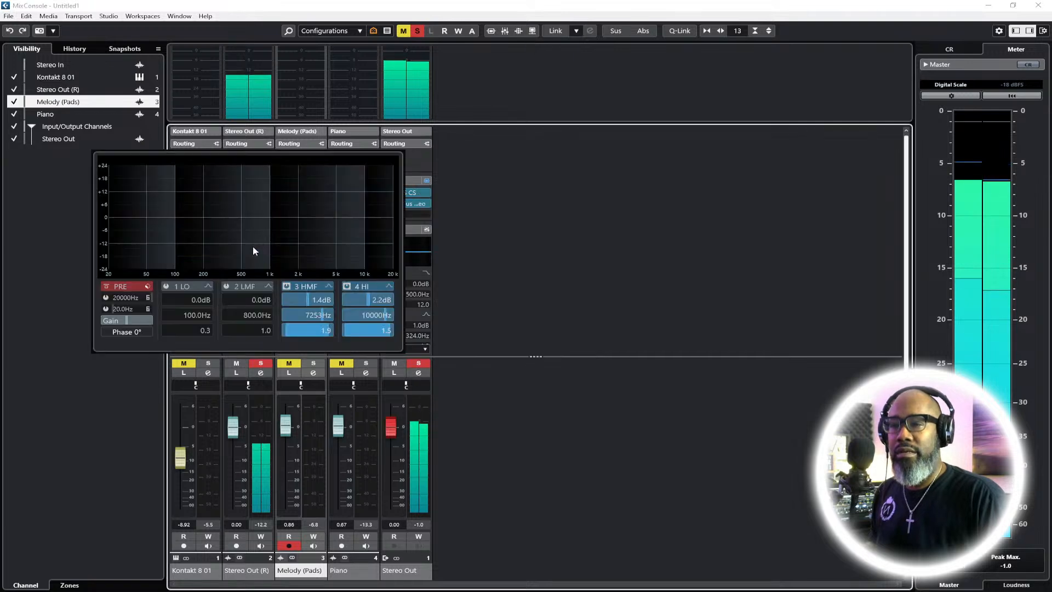
left_click_drag(348, 216, 380, 200)
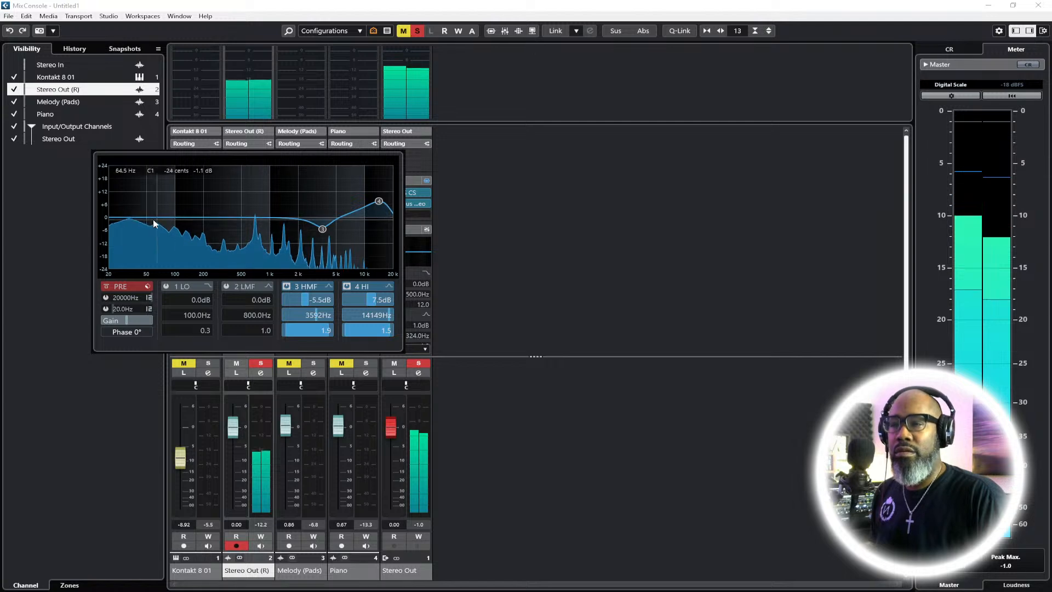
left_click_drag(144, 230, 183, 265)
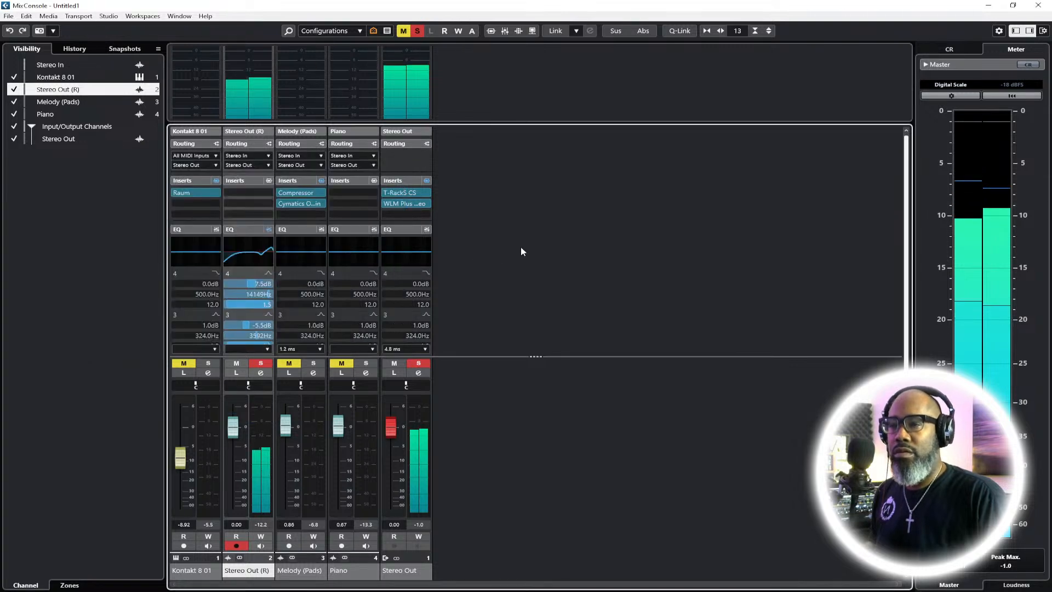
Solo Melody (Pads) again and lower the Stereo Out (R) level to -1.00 dB
left_click(313, 364)
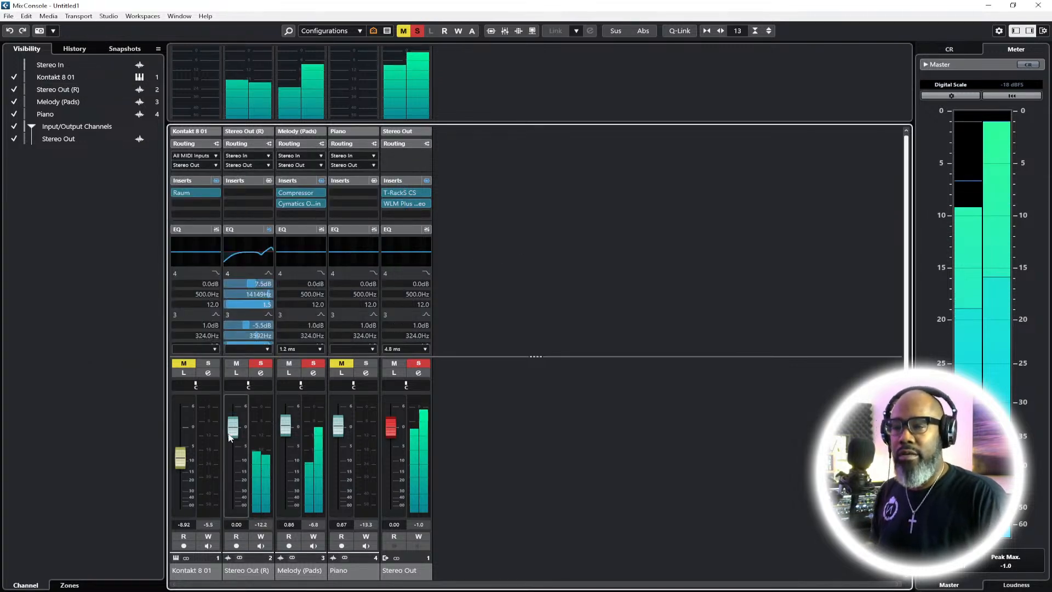
left_click_drag(232, 435, 232, 439)
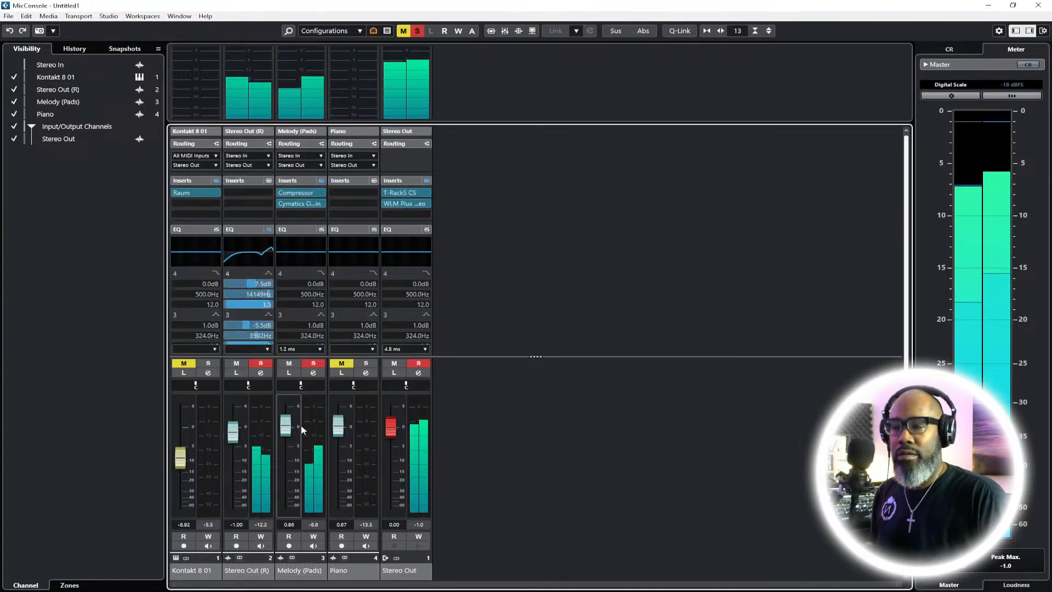
Raise the threshold of the Melody (Pads) compressor to about -20.2 dB and close the plug-in
left_click(304, 194)
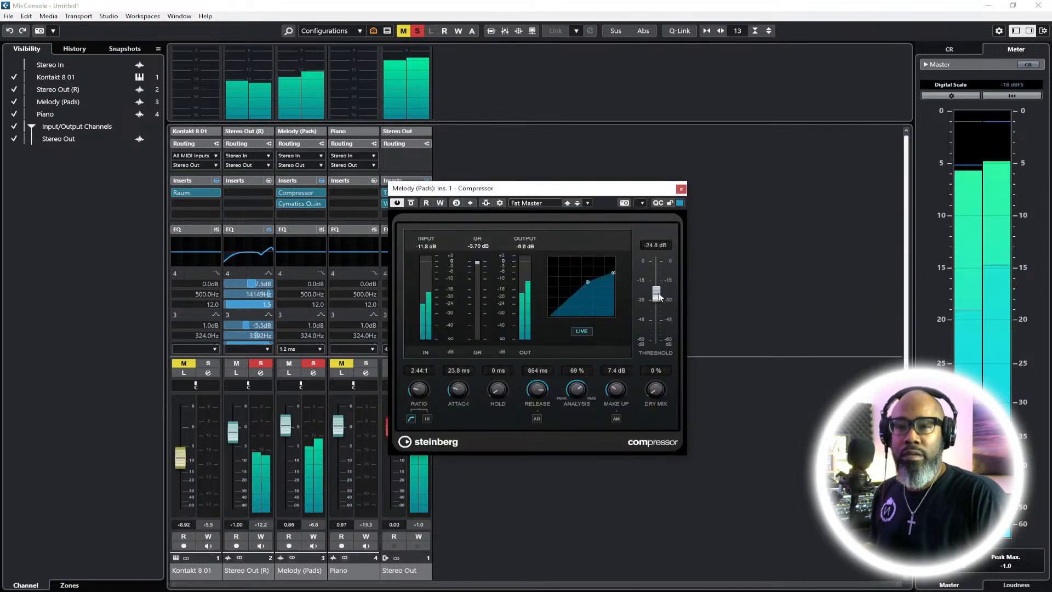
left_click_drag(657, 294, 657, 292)
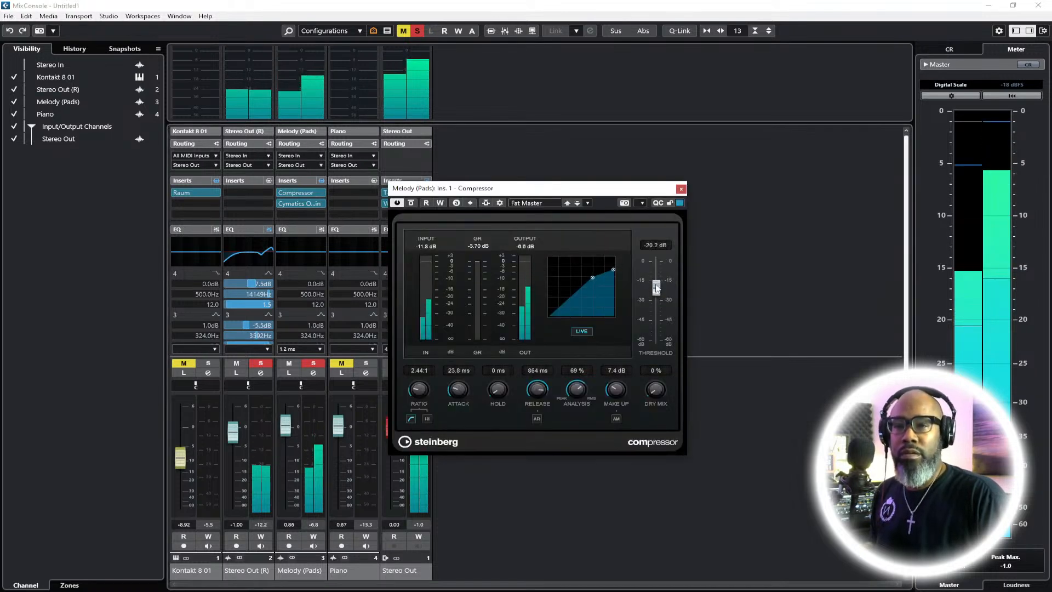
left_click(681, 189)
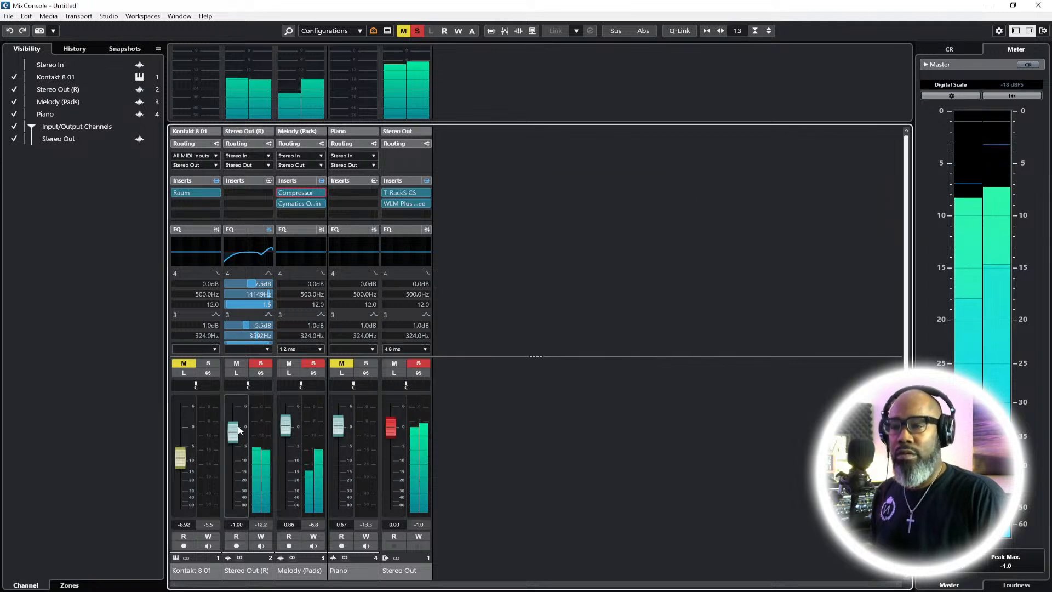
Solo Kontakt 8 01, set its level to -3.57 dB and Stereo Out (R) to -1.82 dB, and return to the project window
left_click(209, 364)
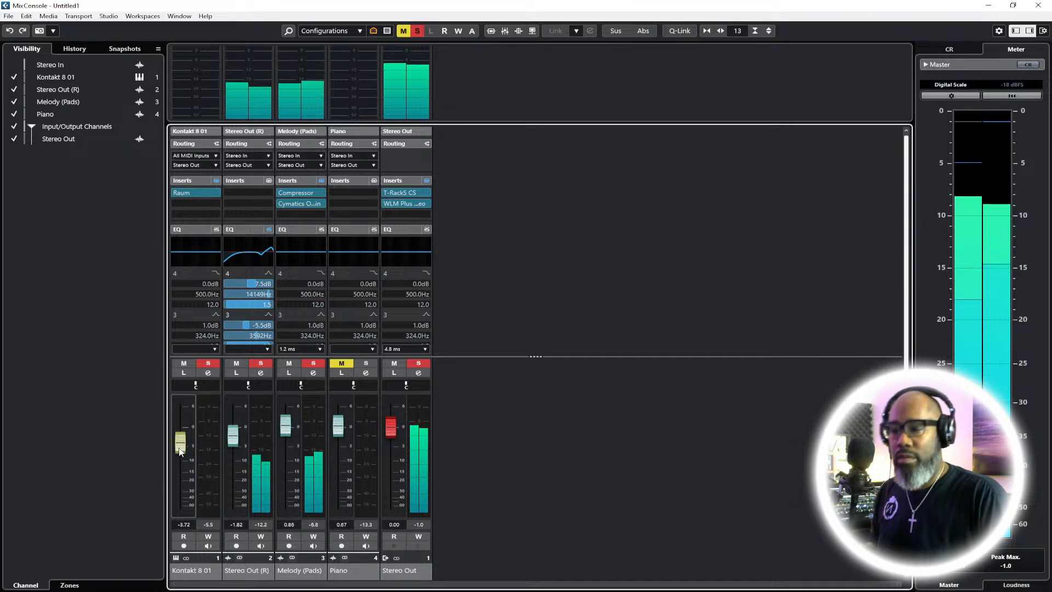
key("F2")
key("F3")
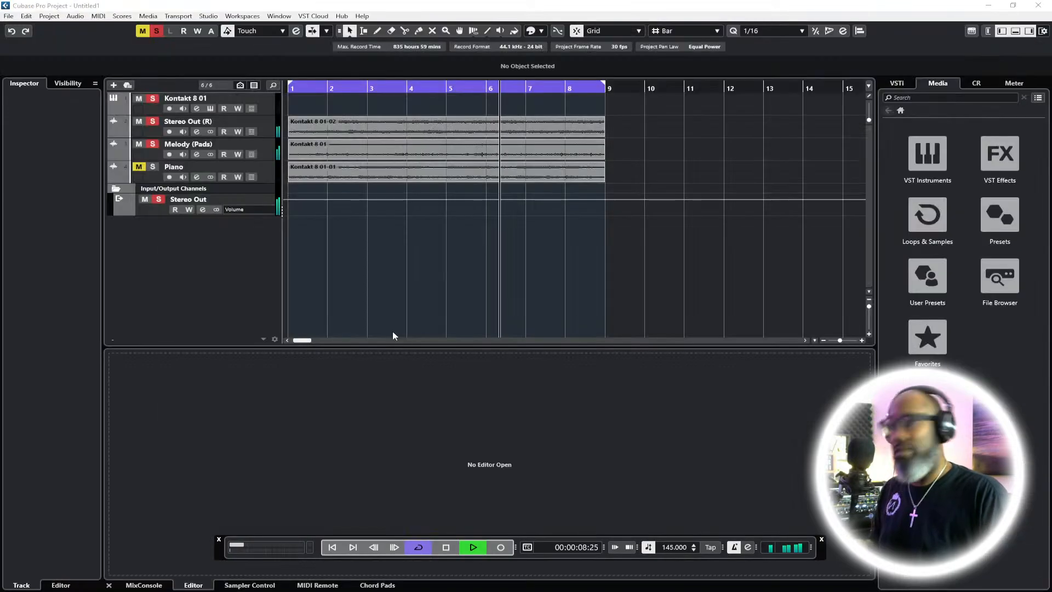
Take Melody (Pads), Stereo Out (R) and Kontakt 8 01 out of solo
left_click(154, 145)
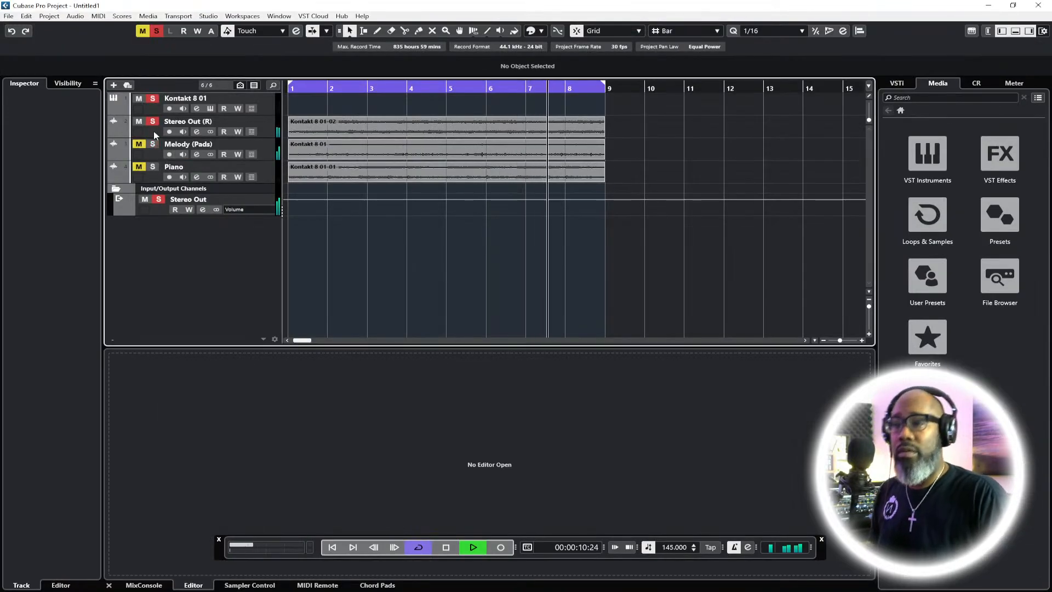
left_click(154, 127)
left_click(154, 123)
left_click(154, 101)
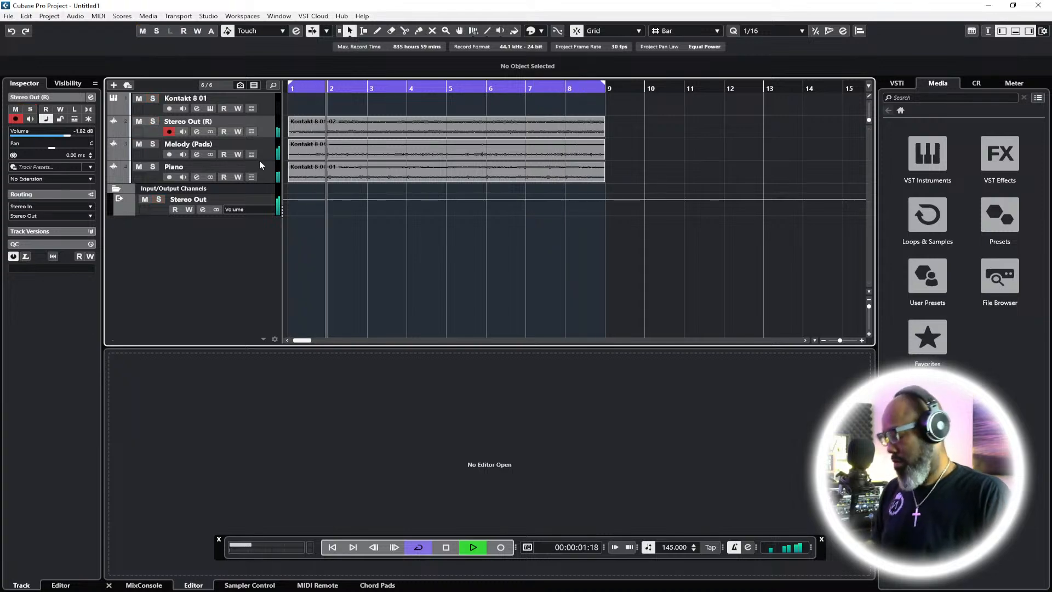
In the MixConsole, insert a Compressor with the Fat Master preset on Piano and set the channel level to 0.48 dB
key("F3")
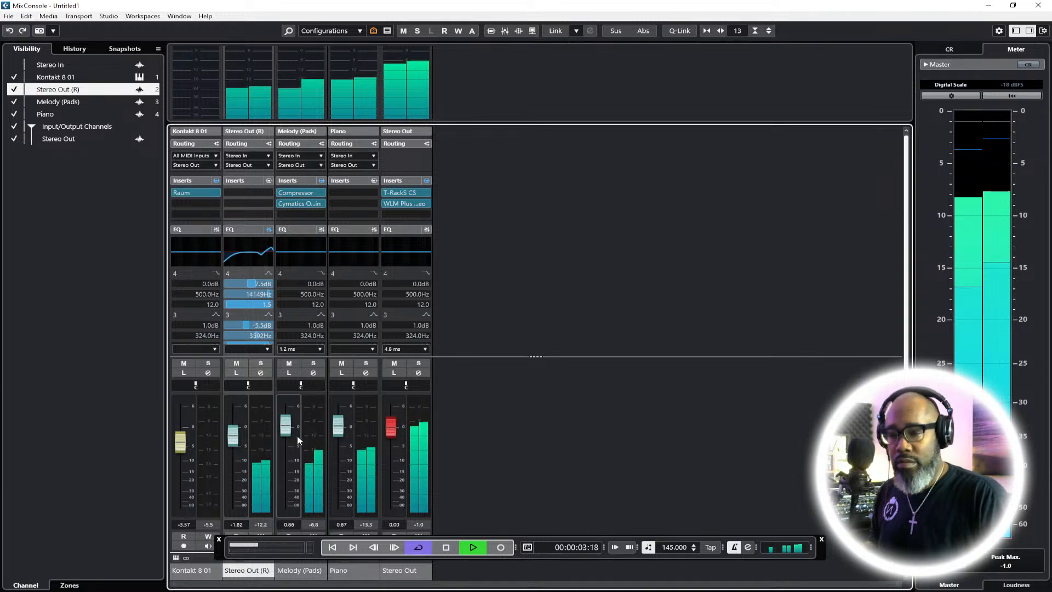
left_click_drag(348, 435, 348, 429)
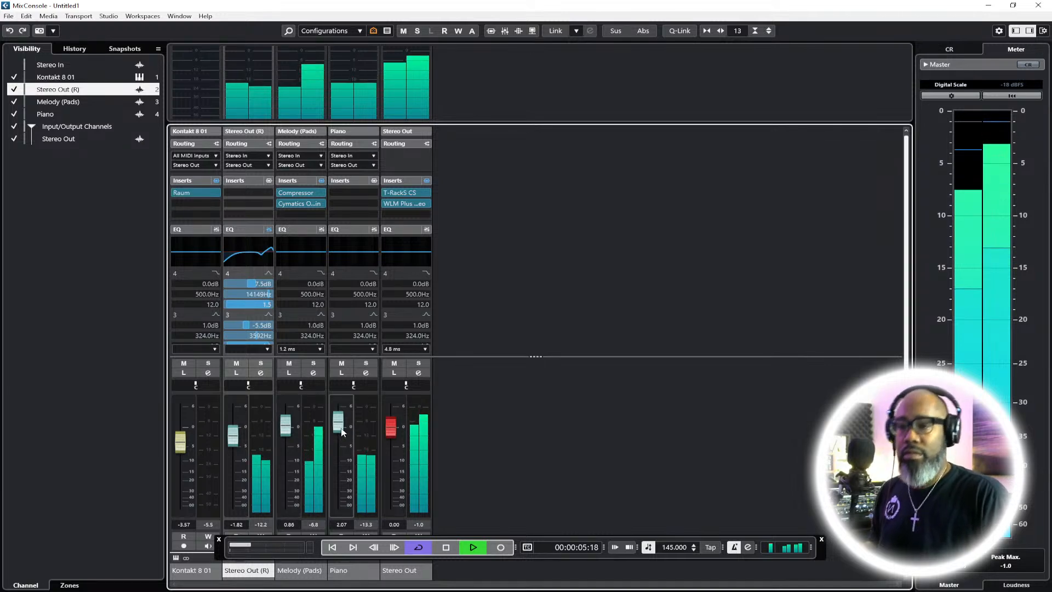
left_click(361, 199)
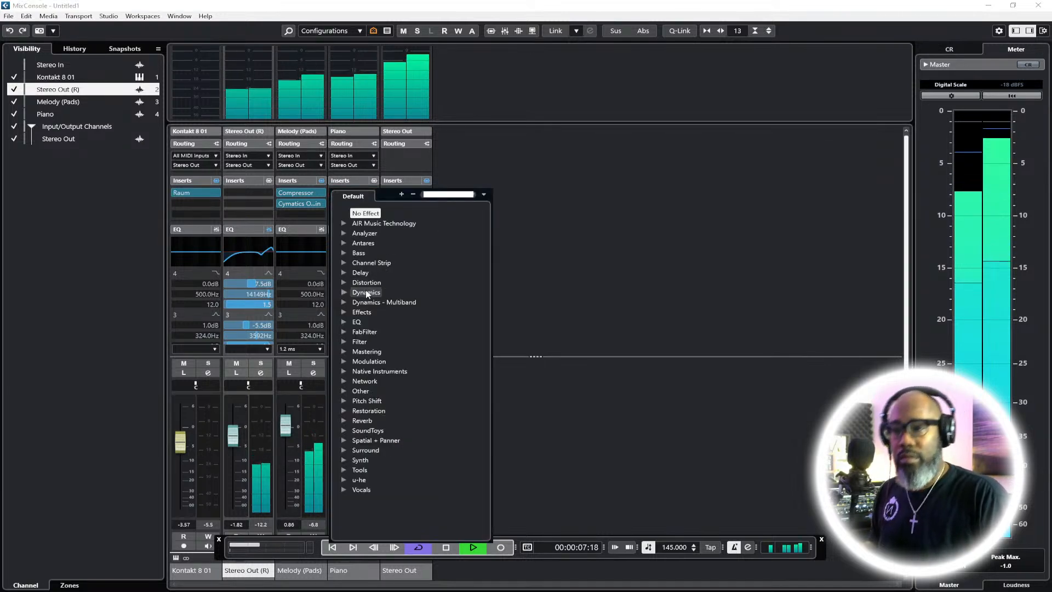
left_click(344, 293)
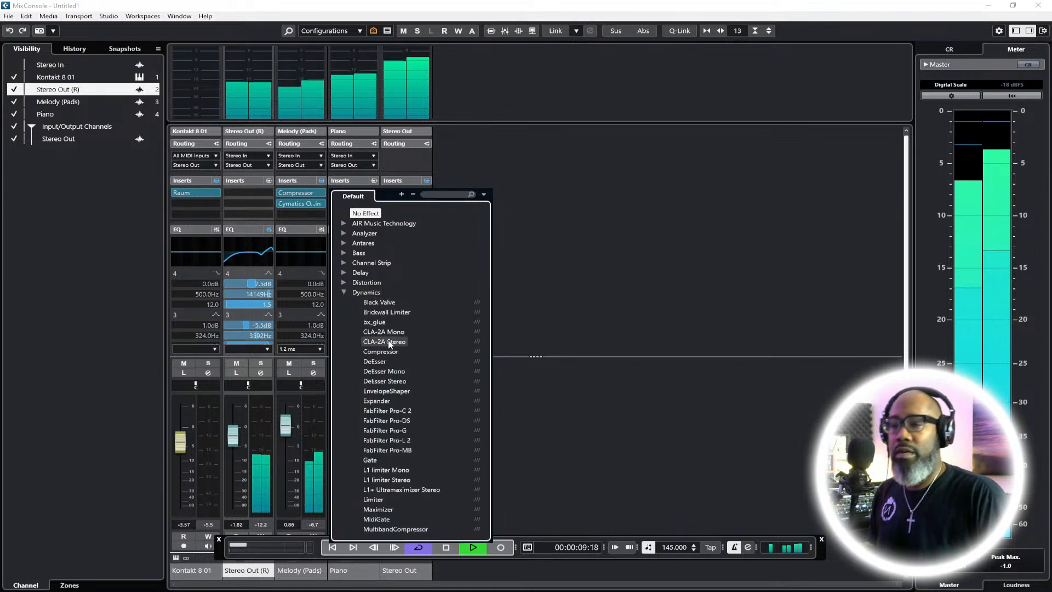
left_click(380, 351)
left_click(712, 174)
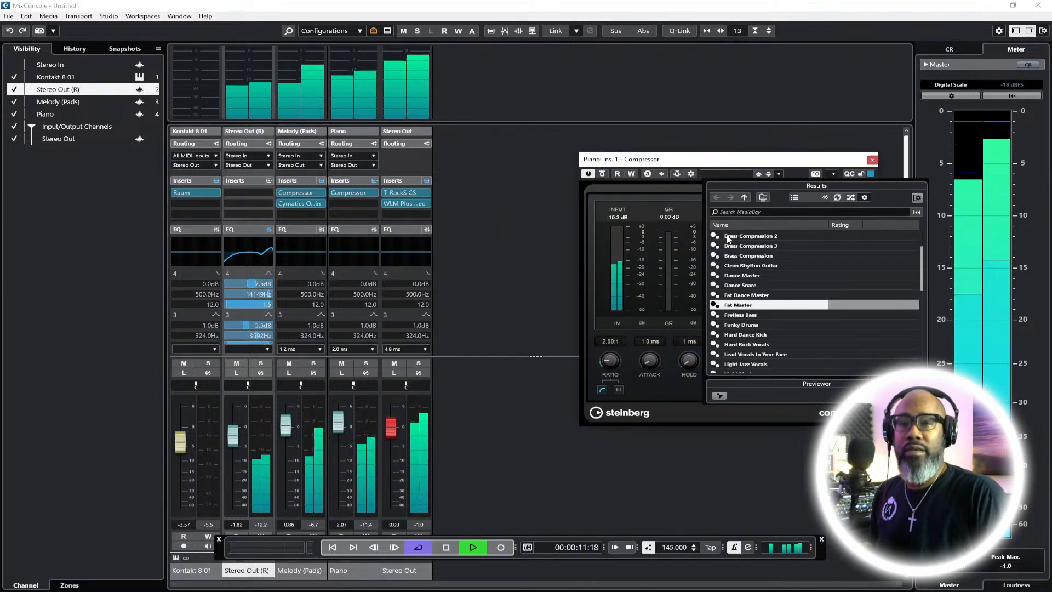
double_click(742, 304)
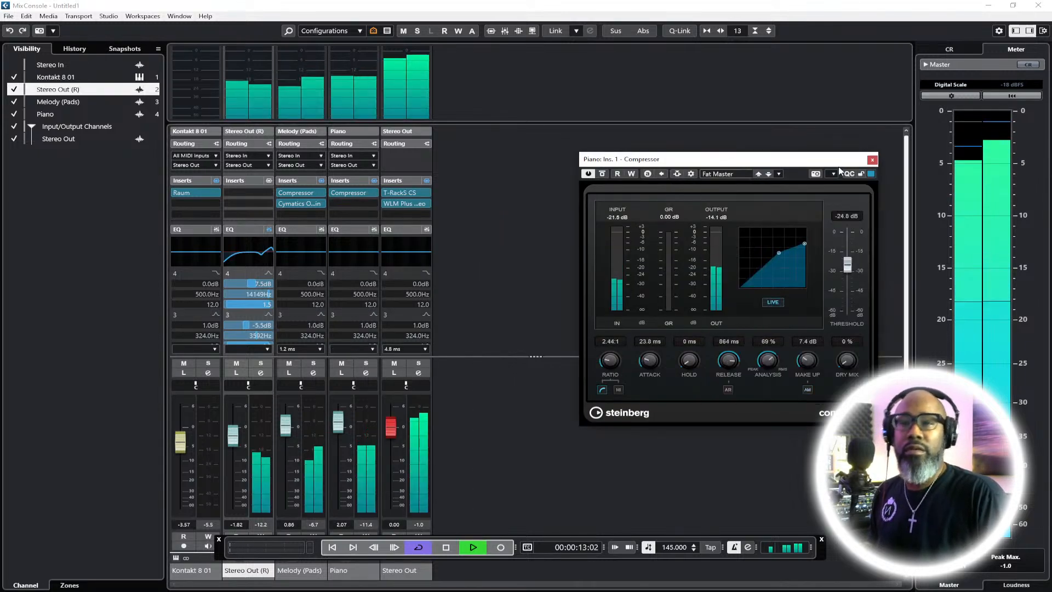
left_click(872, 160)
left_click_drag(340, 425, 341, 433)
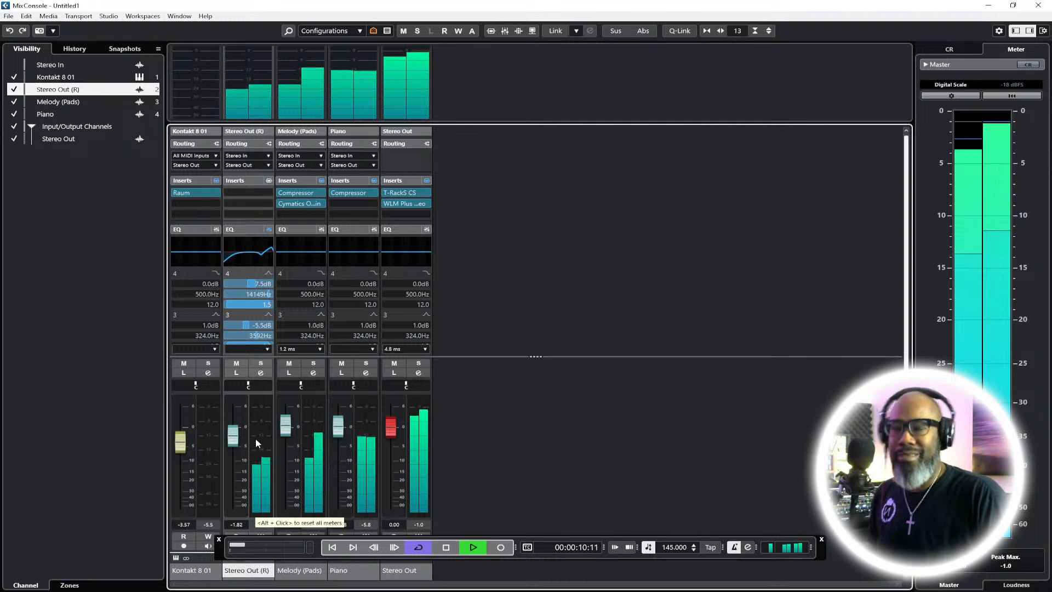
Return to the project window and split the events on all three audio tracks at bar 5
key("F3")
left_click(404, 31)
left_click(457, 131)
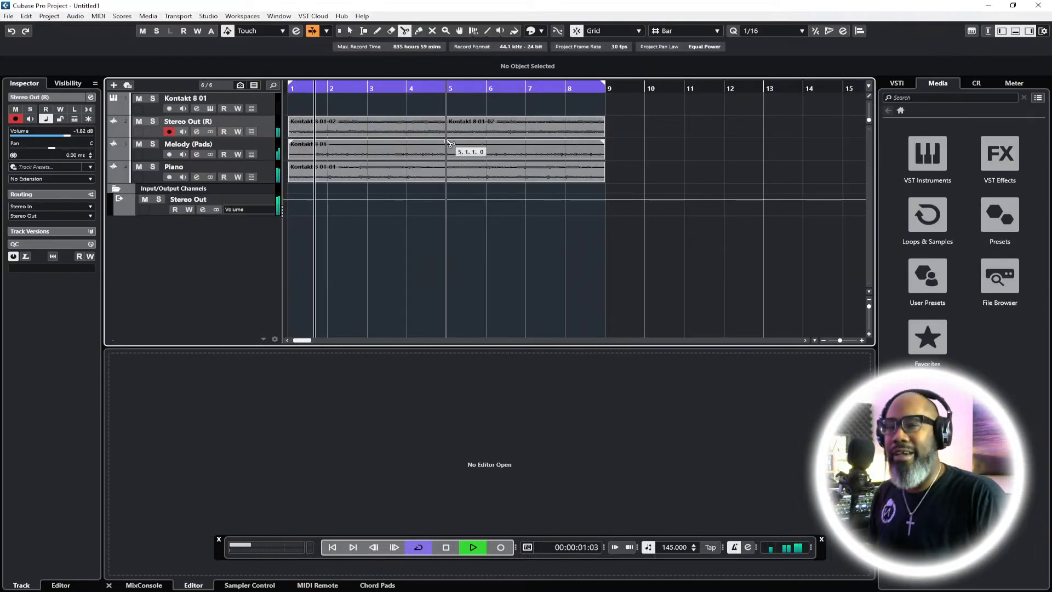
Rename the Stereo Out (R) track as Melody 2 Layer
double_click(196, 122)
type("m")
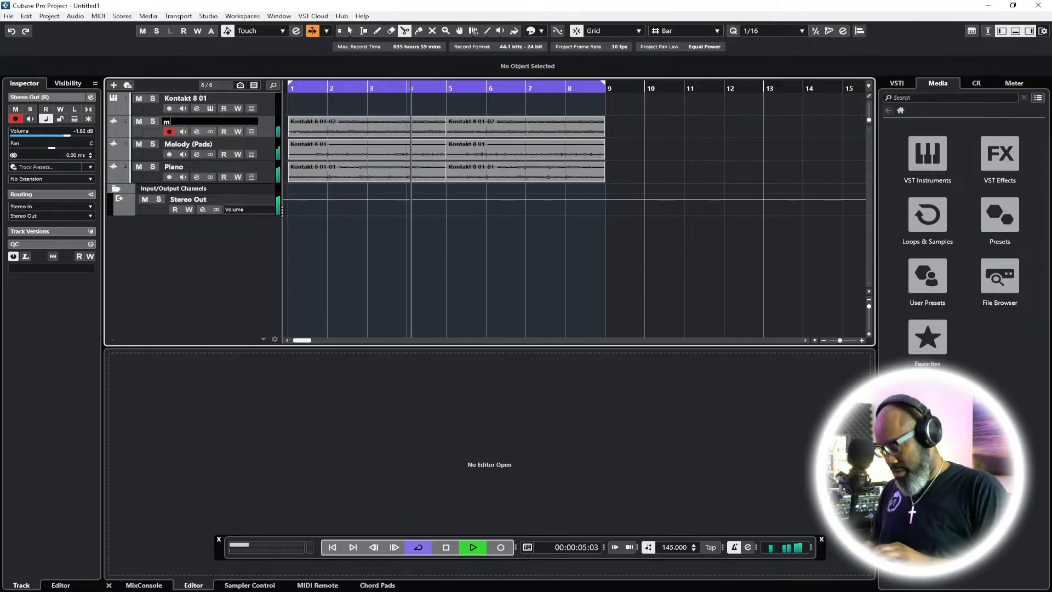
type("lMelody 2")
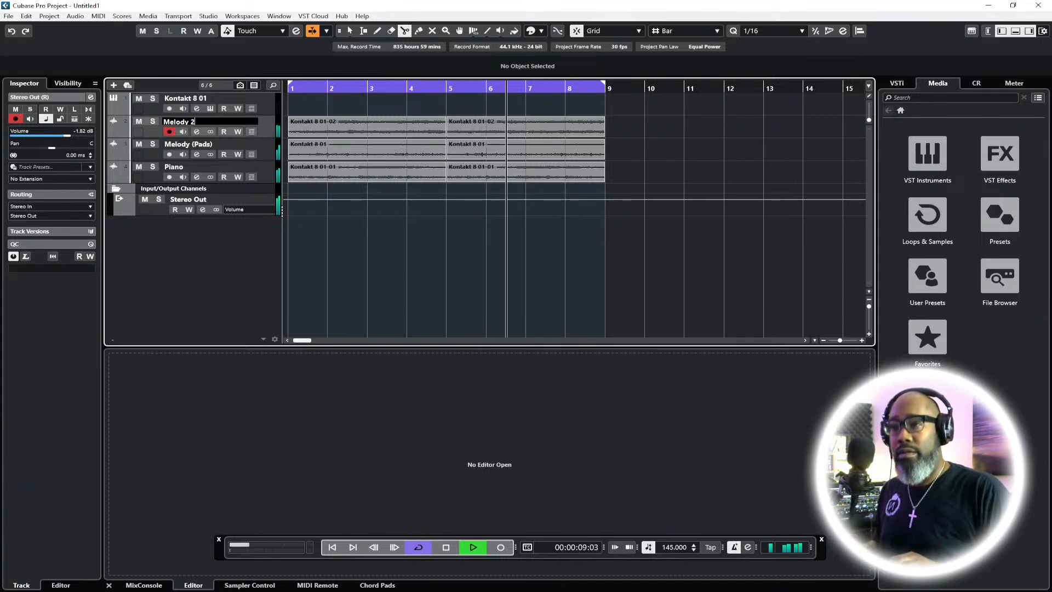
type("Layer")
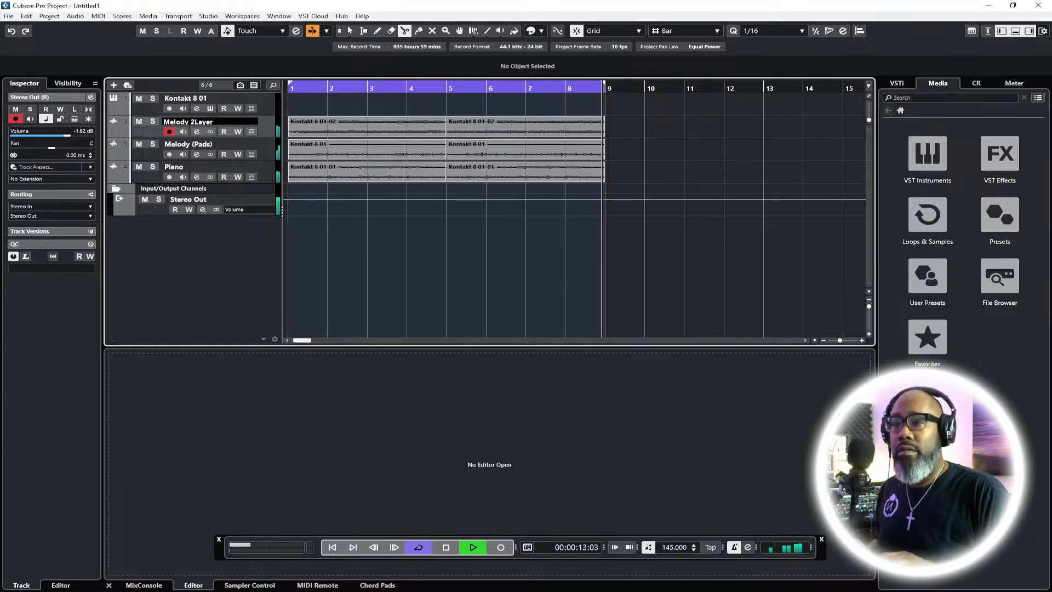
left_click(195, 122)
key("Return")
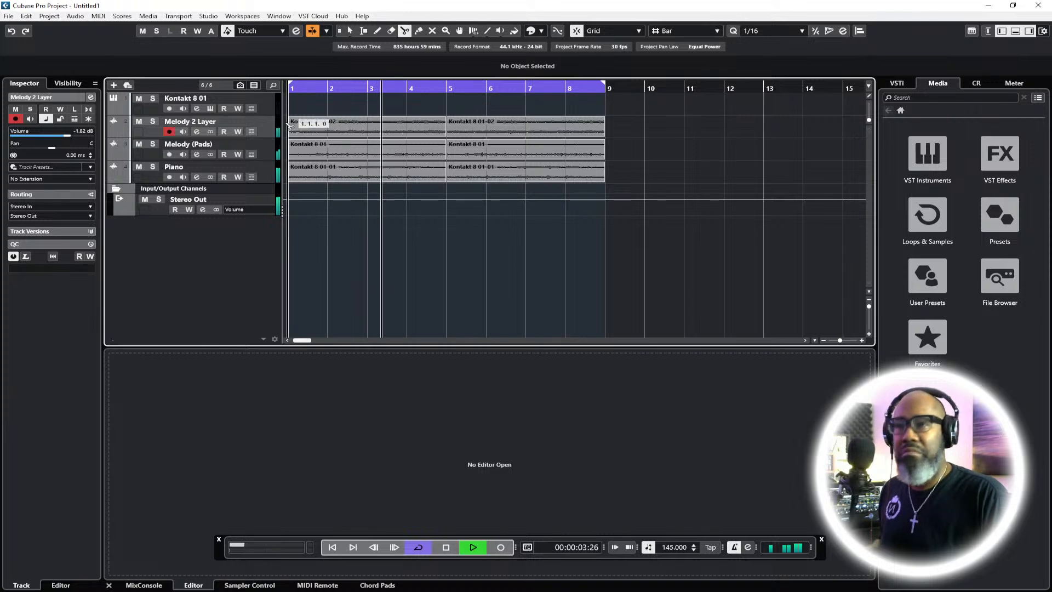
Move Piano above Melody 2 Layer and split the events on all three audio tracks at bars 3 and 7
left_click_drag(268, 173, 261, 122)
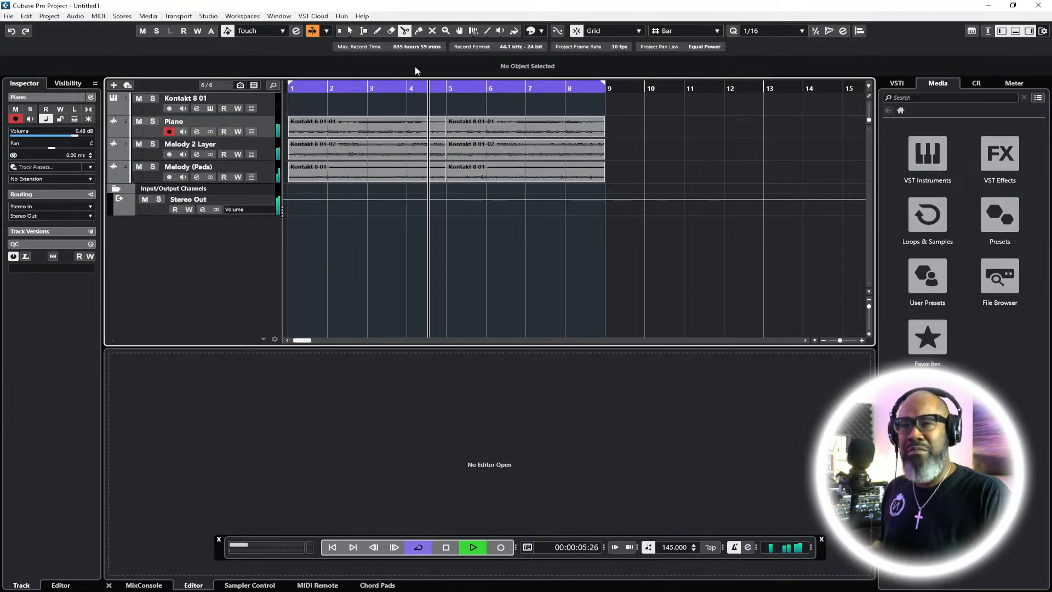
left_click(370, 150)
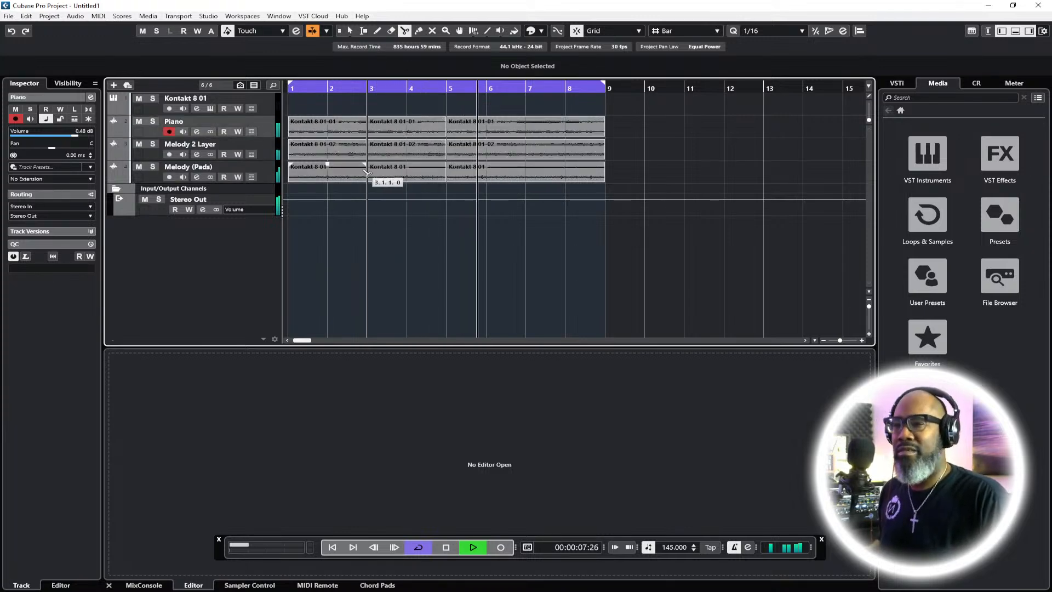
left_click(526, 154)
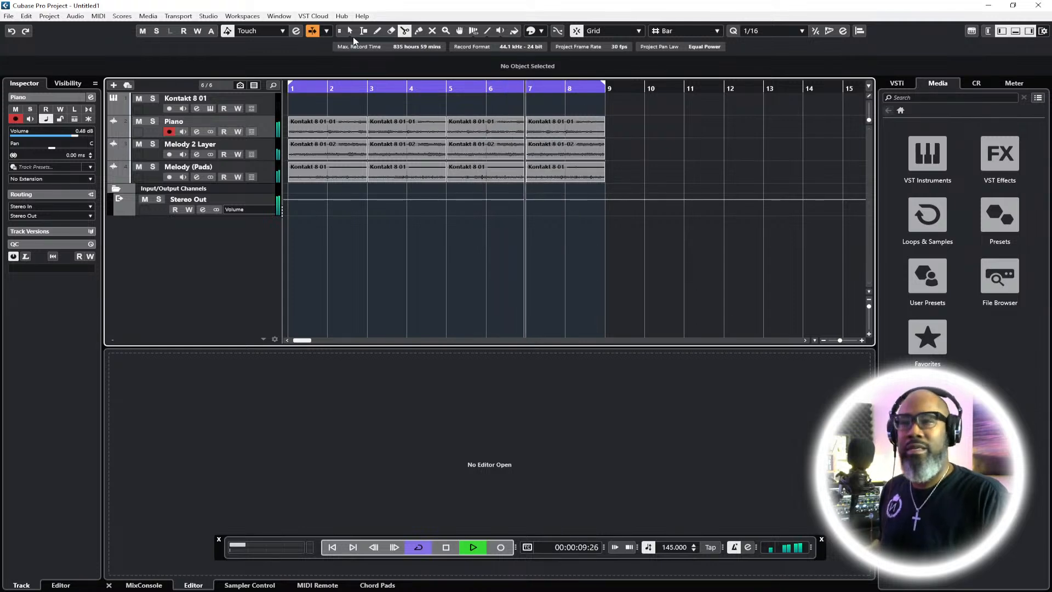
left_click(349, 30)
Stop playback and add an instrument track using the SubLab synth
key("space")
right_click(173, 261)
left_click(222, 281)
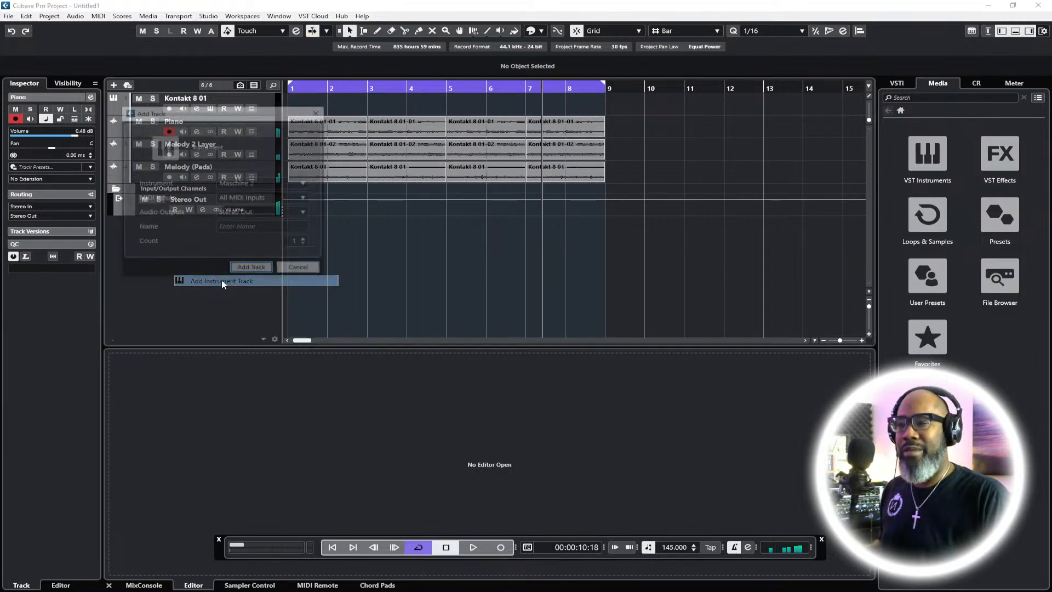
left_click(260, 184)
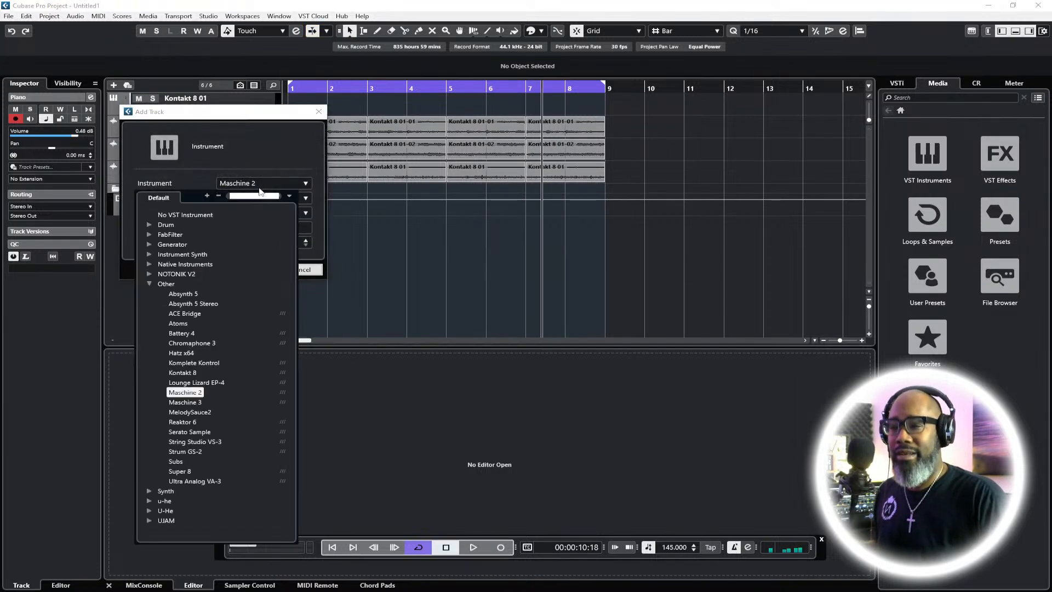
left_click(151, 285)
left_click(149, 294)
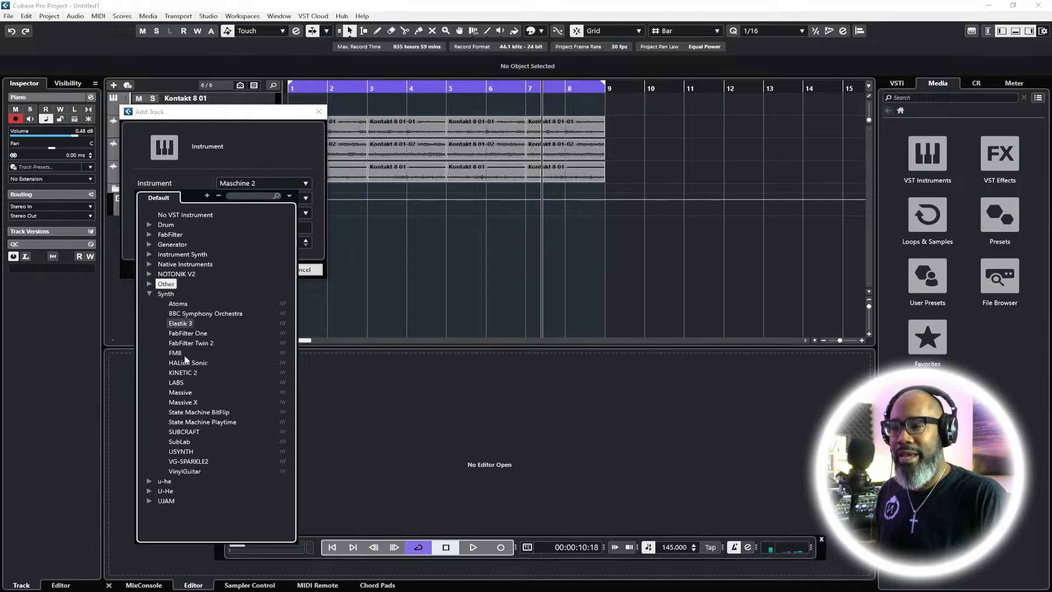
left_click(185, 444)
left_click(253, 270)
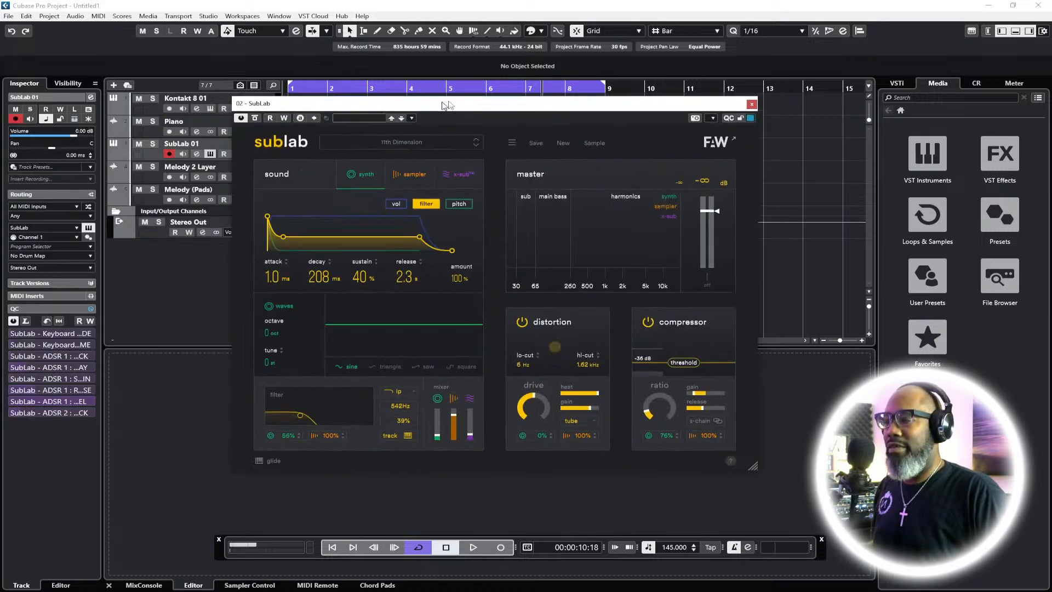
Load the 808 Oxy preset in SubLab and close the instrument window
left_click_drag(438, 95, 408, 130)
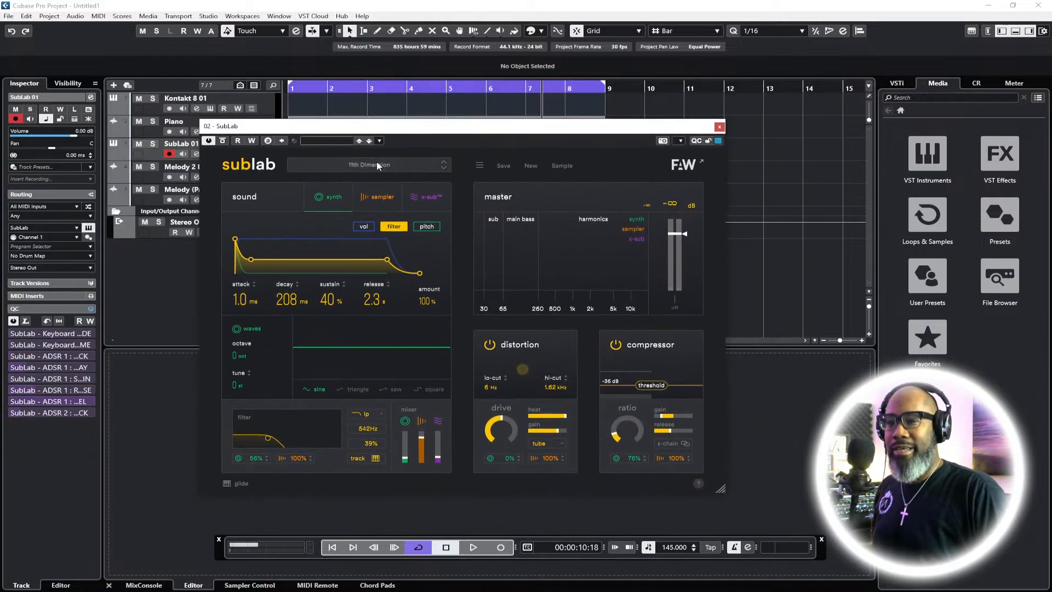
left_click(377, 164)
left_click(347, 305)
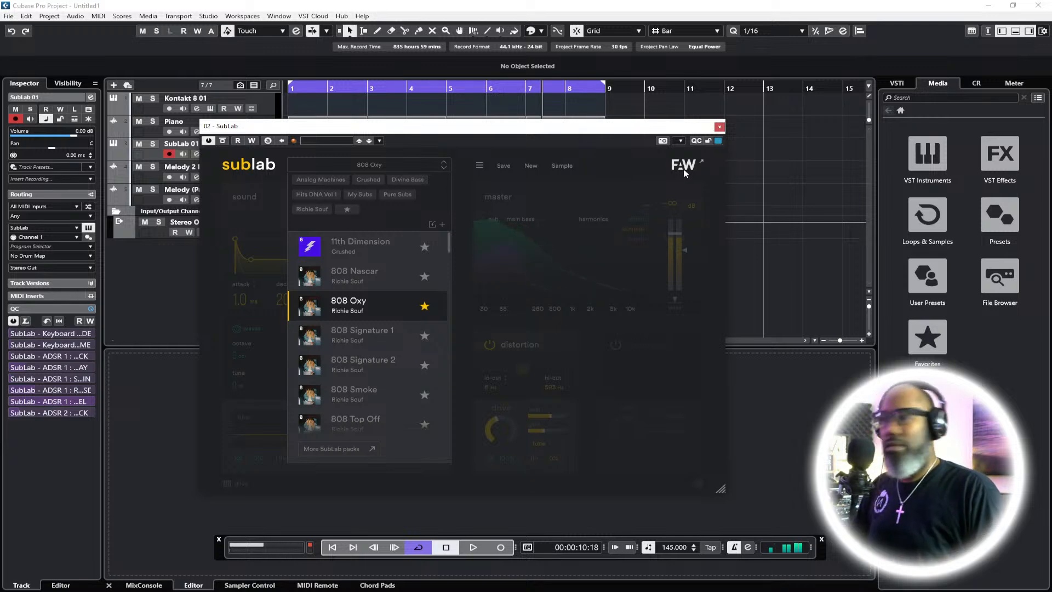
left_click(720, 127)
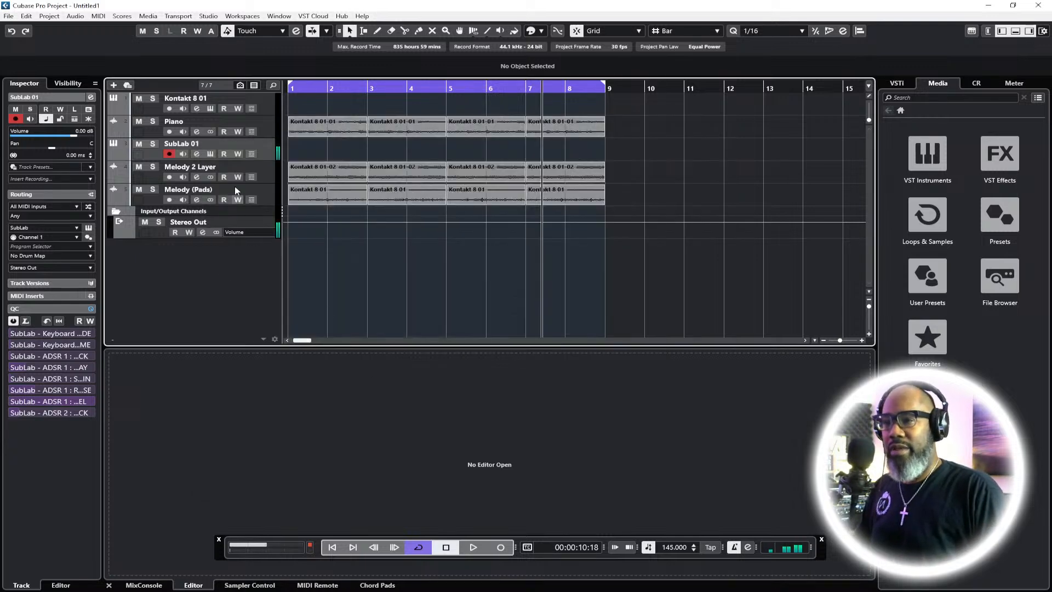
Play the loop to rehearse, return to the project start and record a bass line on SubLab 01 across bars 1 to 8
left_click(331, 548)
key("space")
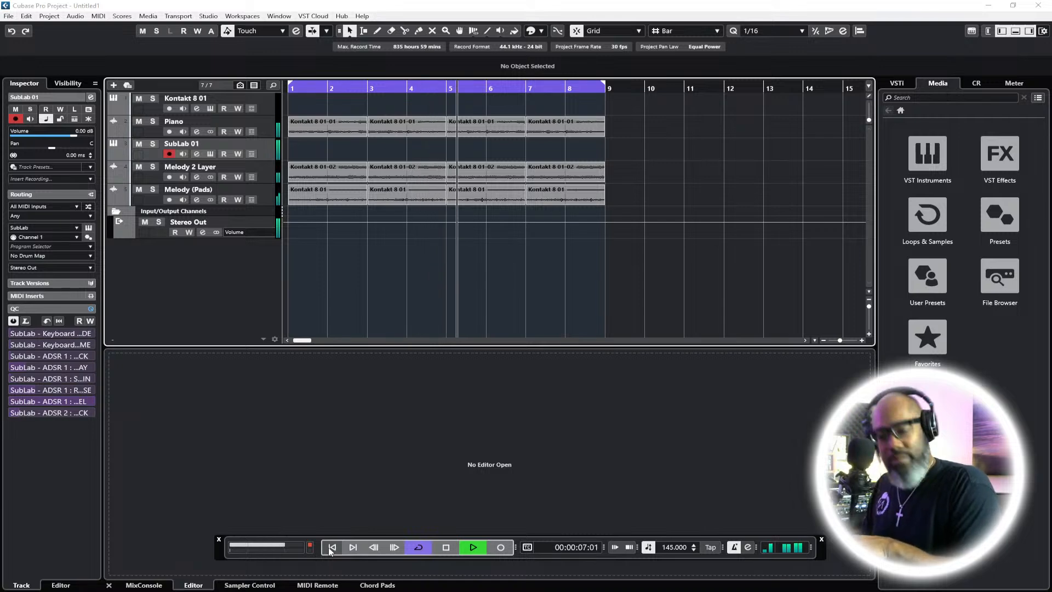
left_click(333, 548)
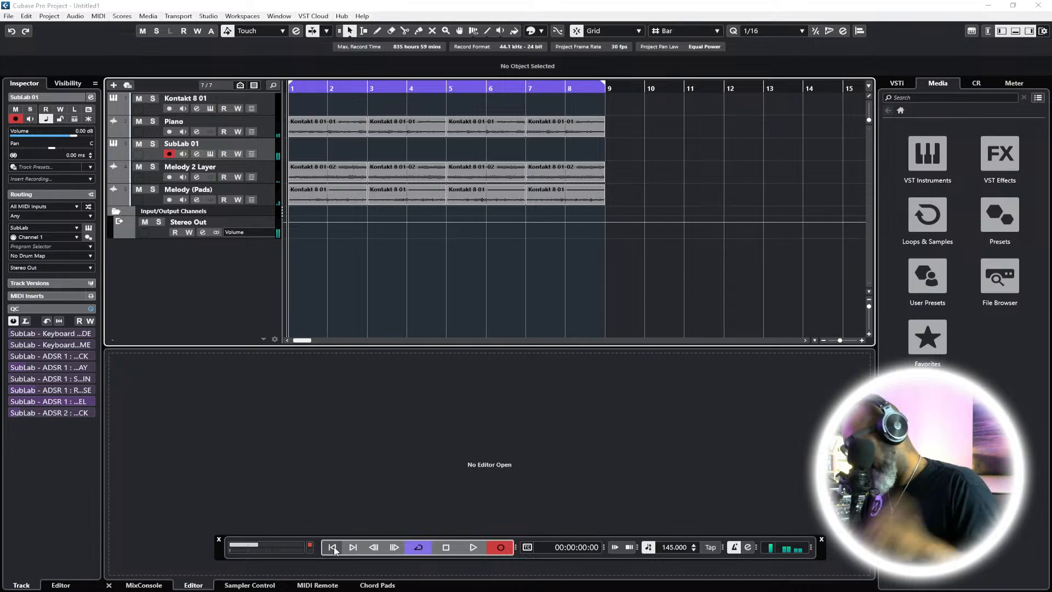
key("KP_Multiply")
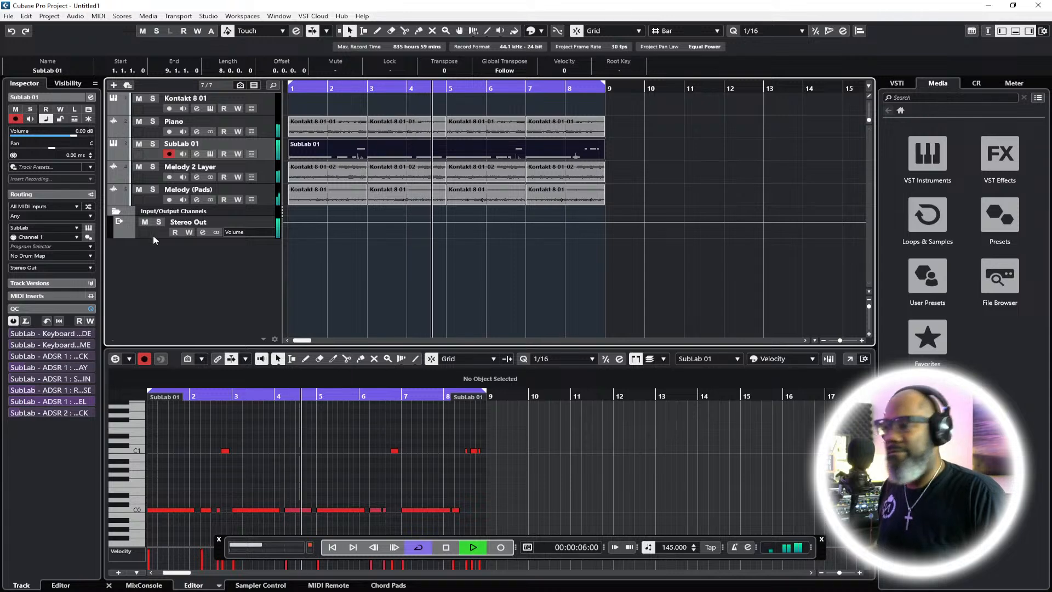
Split the recorded SubLab 01 part at bars 5, 3 and 7, and stop playback
left_click(405, 30)
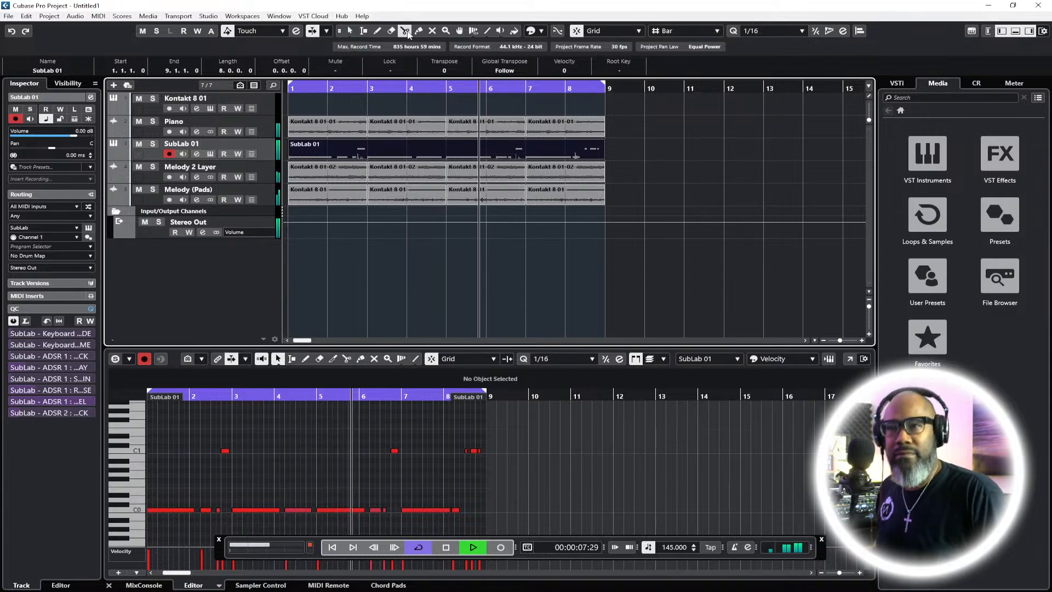
left_click(448, 148)
left_click(368, 148)
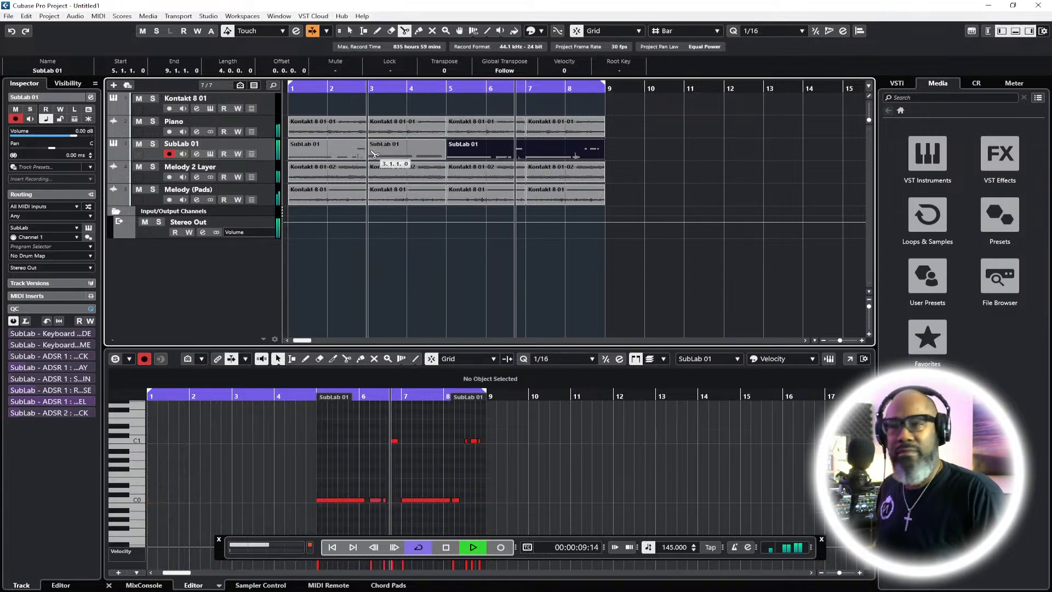
left_click(526, 152)
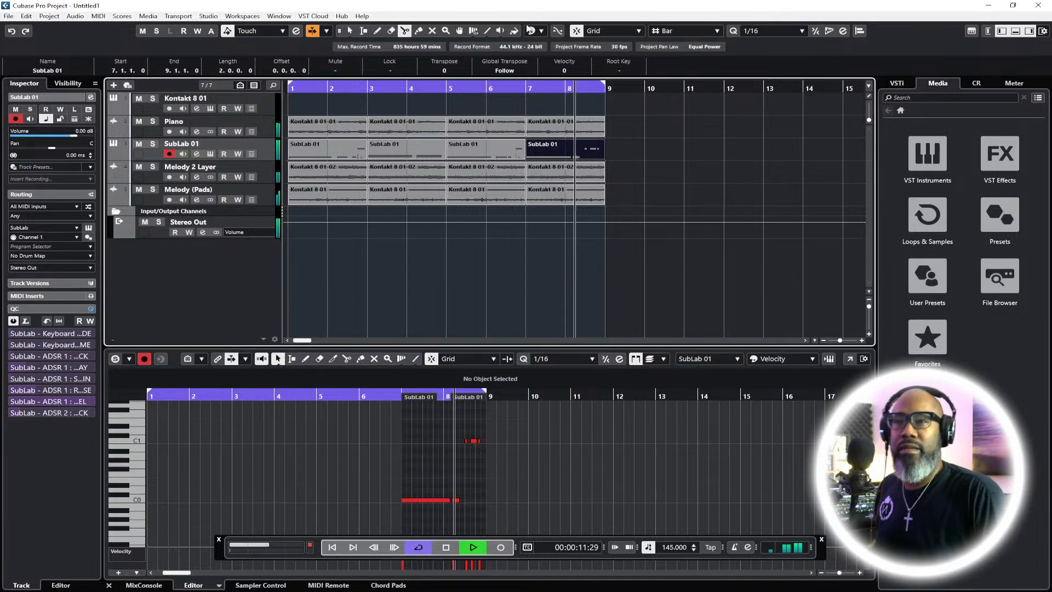
left_click(349, 28)
key("space")
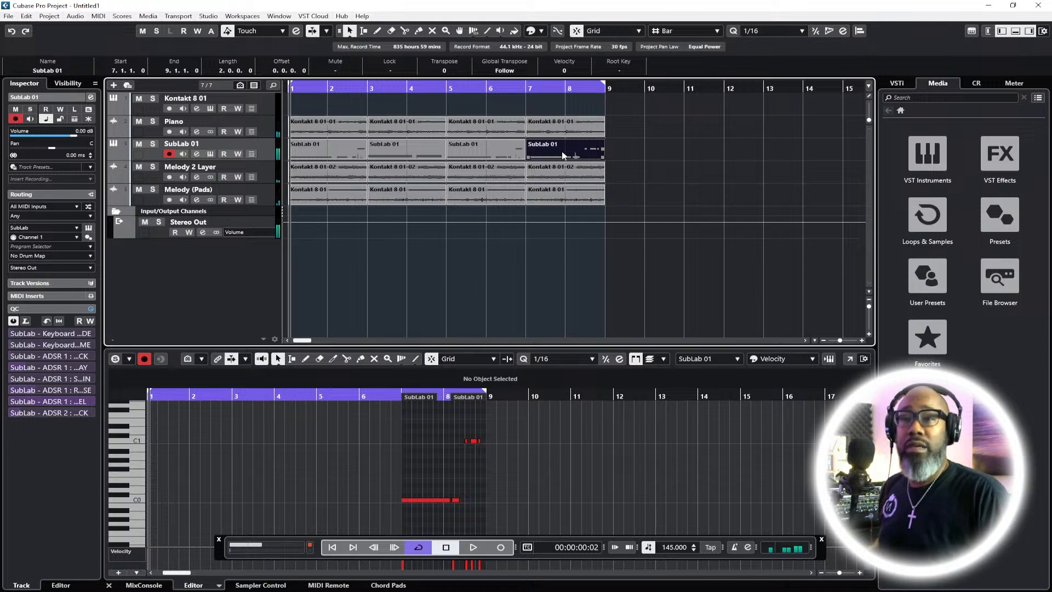
Examine the C1 notes in bar 8 of the SubLab 01 part in the Key Editor and audition the passage from bar 7
left_click(773, 31)
left_click(357, 134)
left_click(438, 151)
left_click(468, 147)
left_click(572, 148)
left_click(649, 150)
left_click_drag(513, 431, 438, 458)
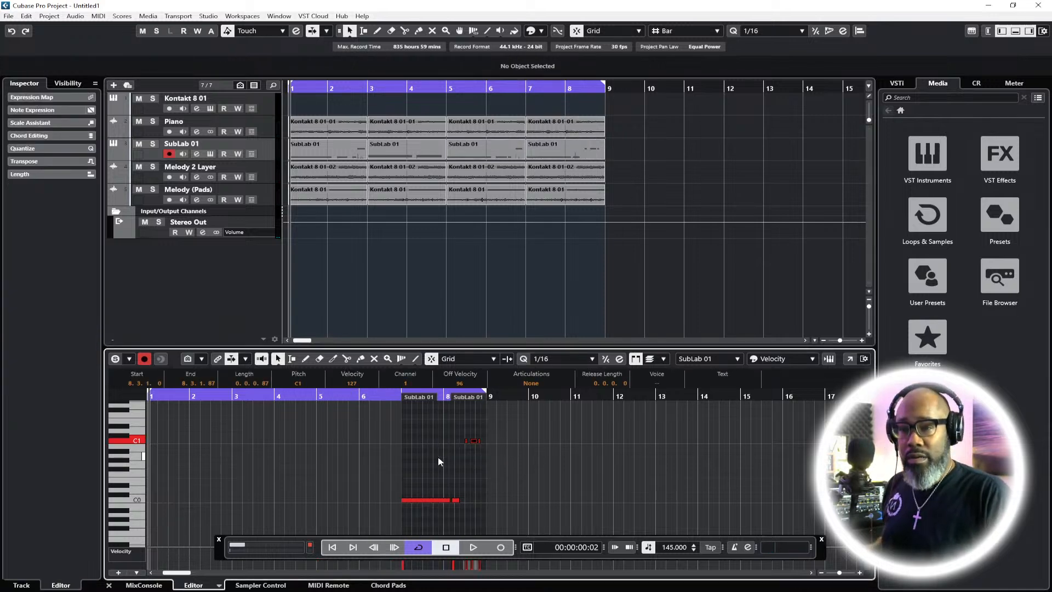
left_click(333, 547)
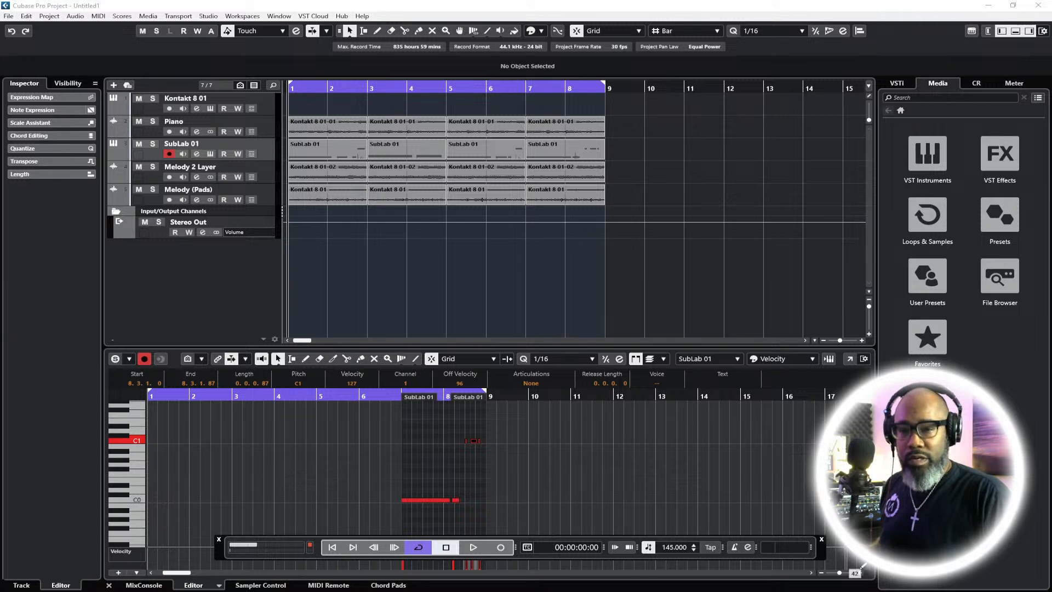
left_click(860, 573)
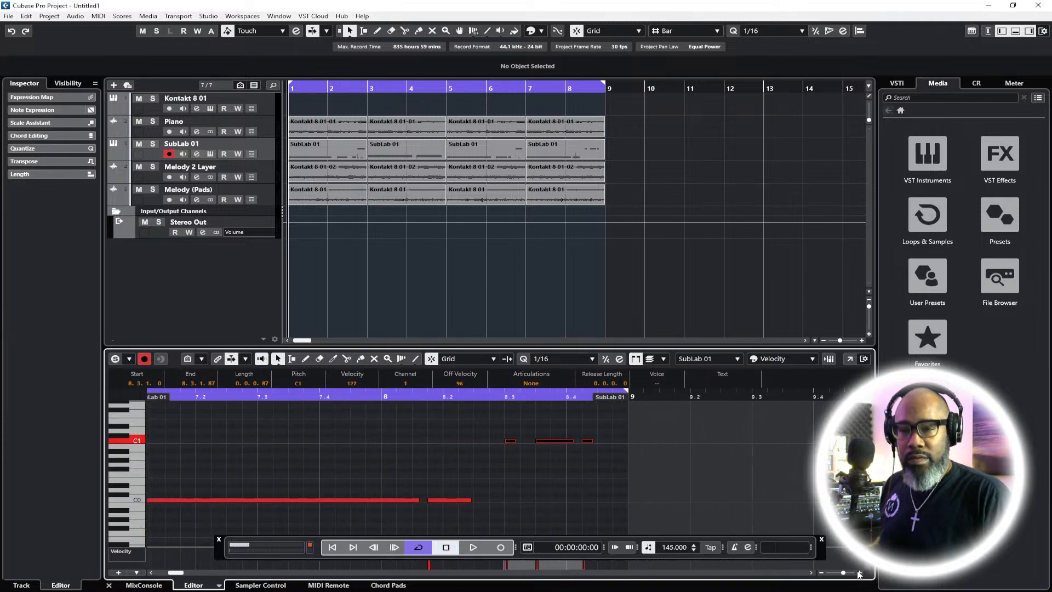
left_click_drag(552, 440, 540, 444)
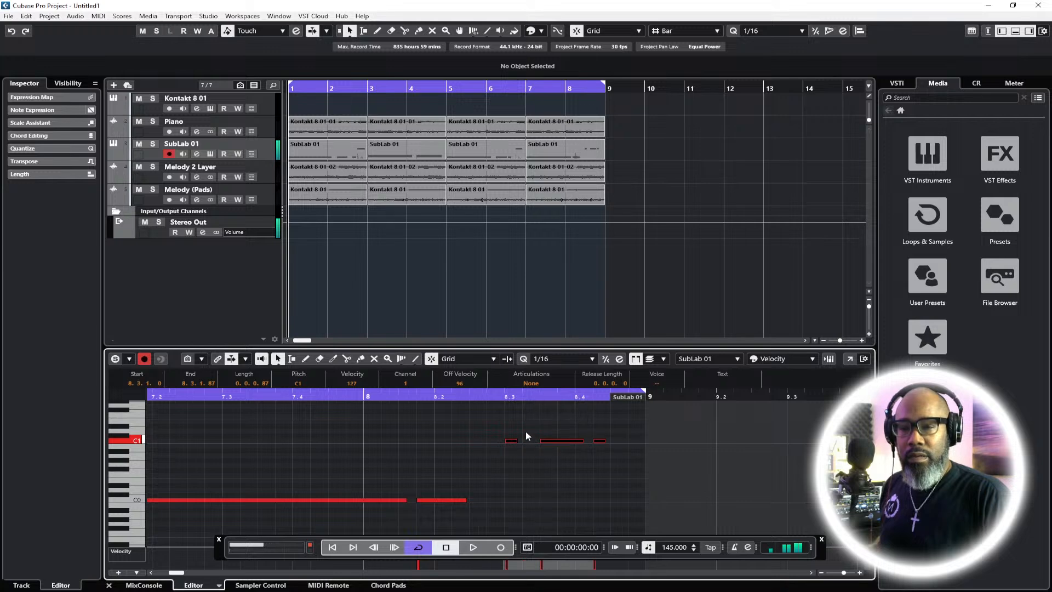
left_click(520, 88)
key("space")
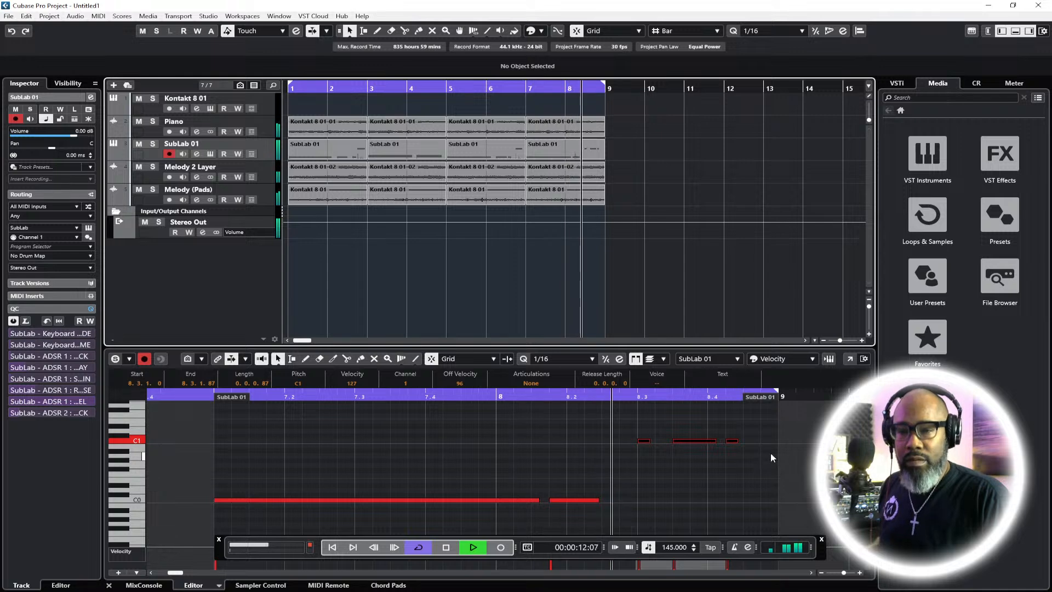
key("space")
Delete the three C1 notes in bar 8 of the last SubLab 01 part
left_click(619, 437)
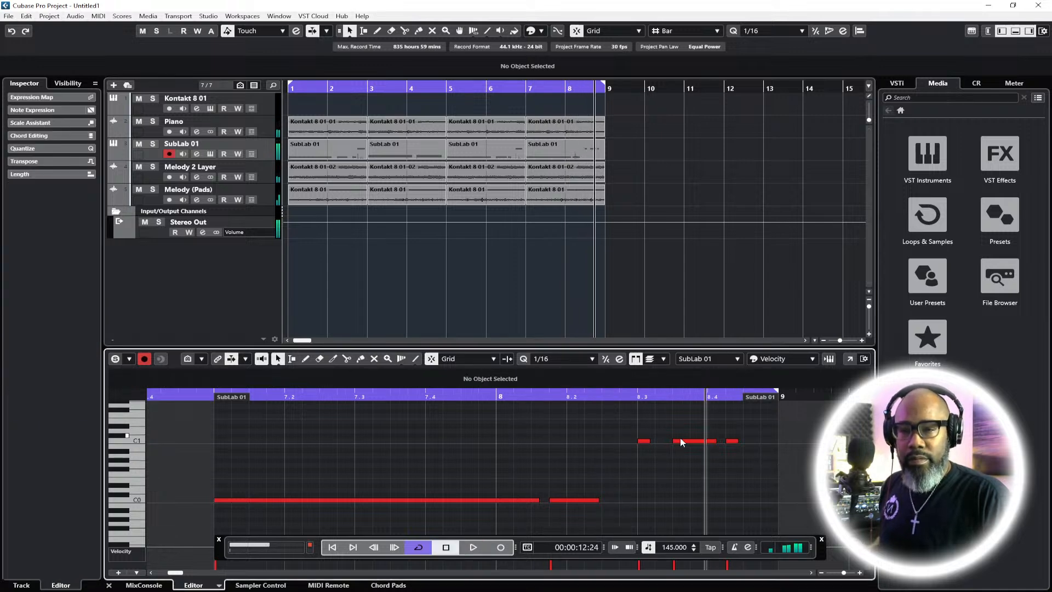
left_click(681, 441)
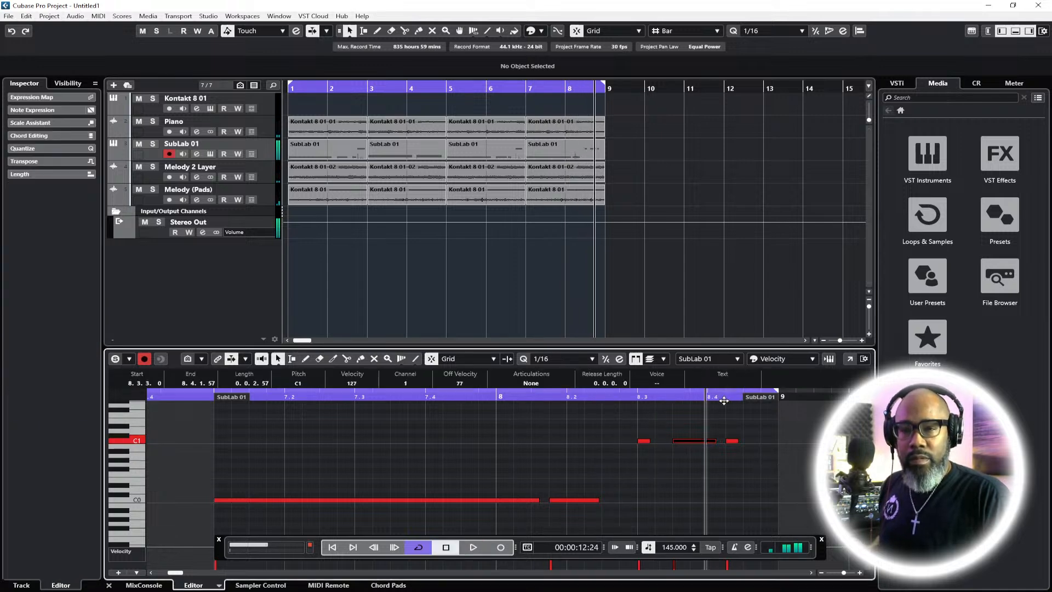
left_click_drag(762, 429, 596, 455)
key("Delete")
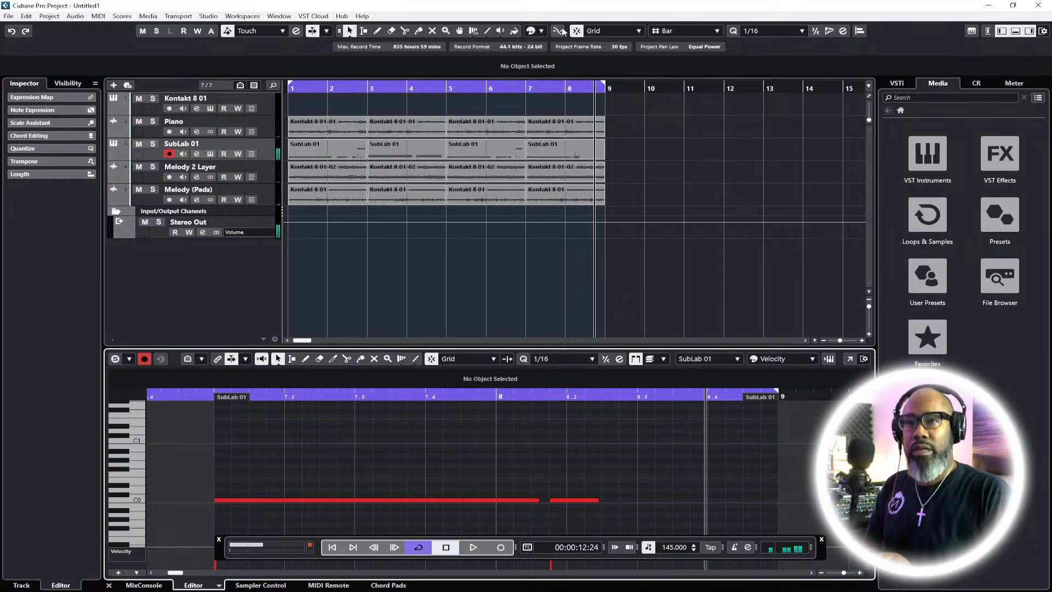
Delete the SubLab 01 part at bar 7 and try to punch in a replacement while playing from the project start
left_click(560, 146)
key("Delete")
key("Home")
key("space")
key("KP_Multiply")
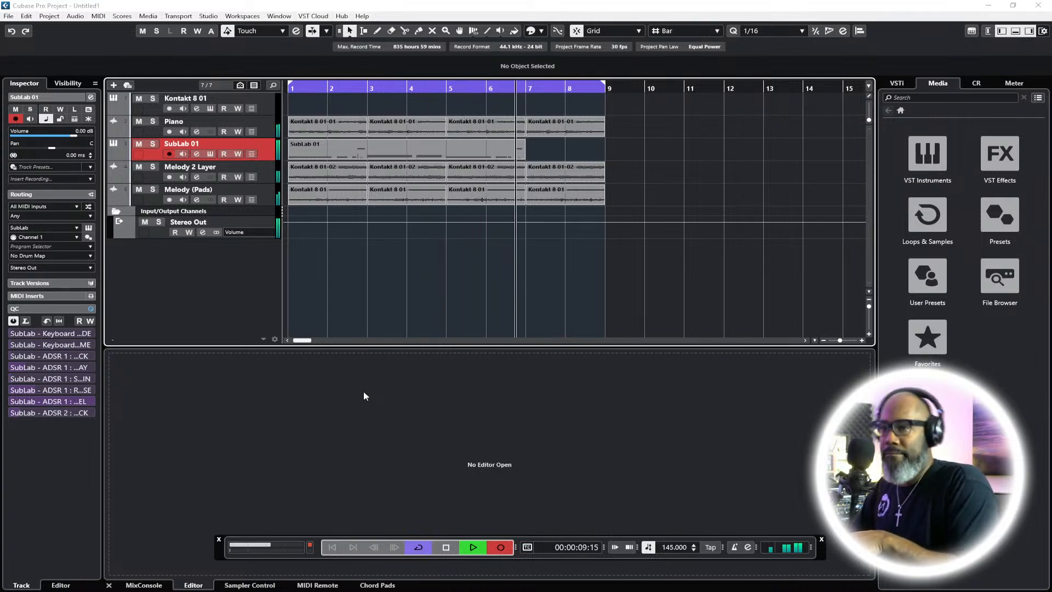
key("space")
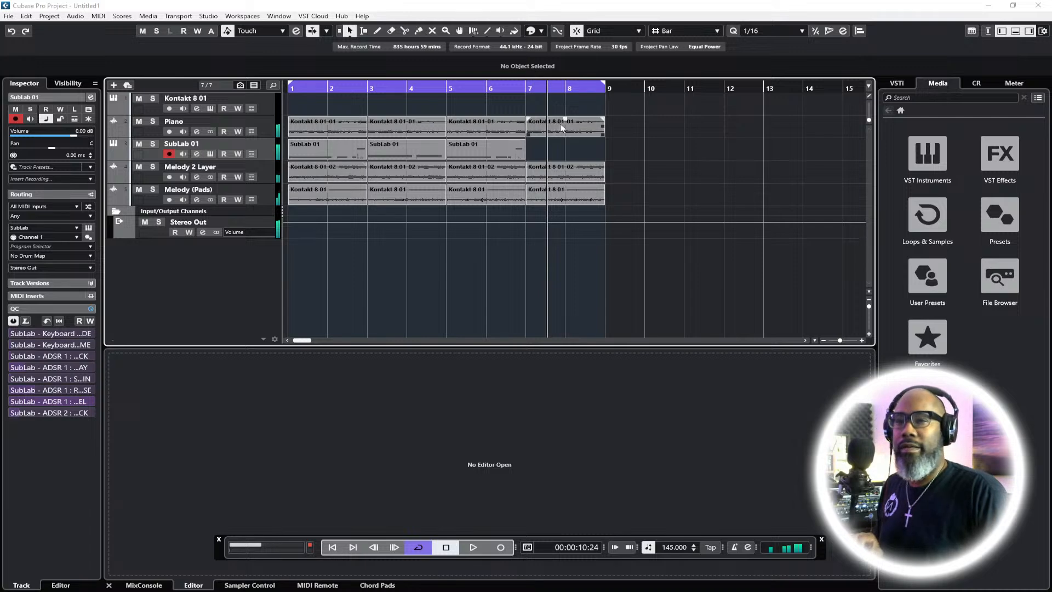
Delete the SubLab 01 part at bar 5 and record a new bass take from bar 5 to bar 9
double_click(513, 158)
key("Delete")
left_click(447, 87)
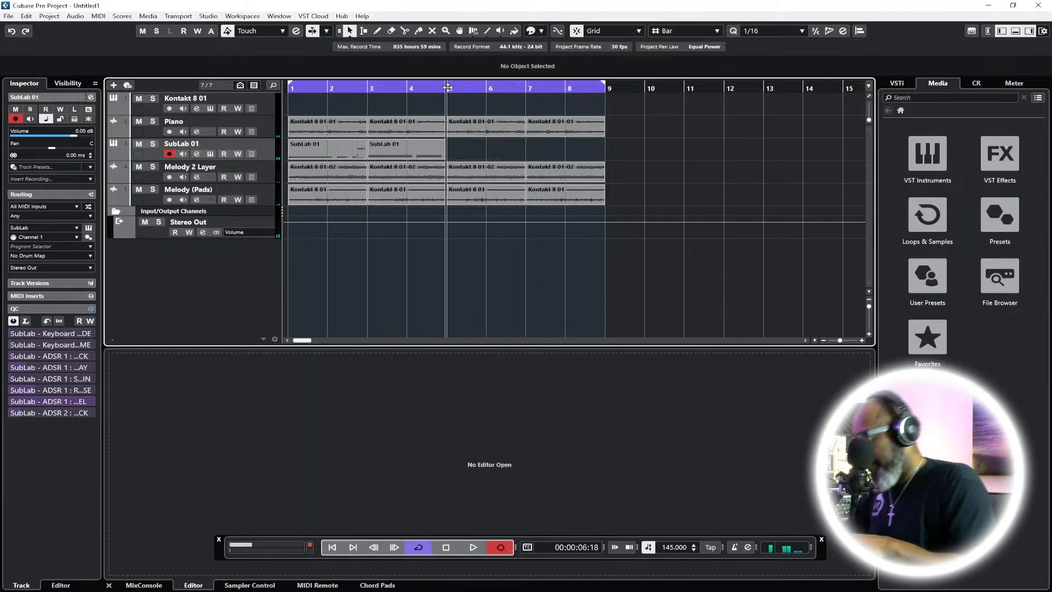
key("KP_Multiply")
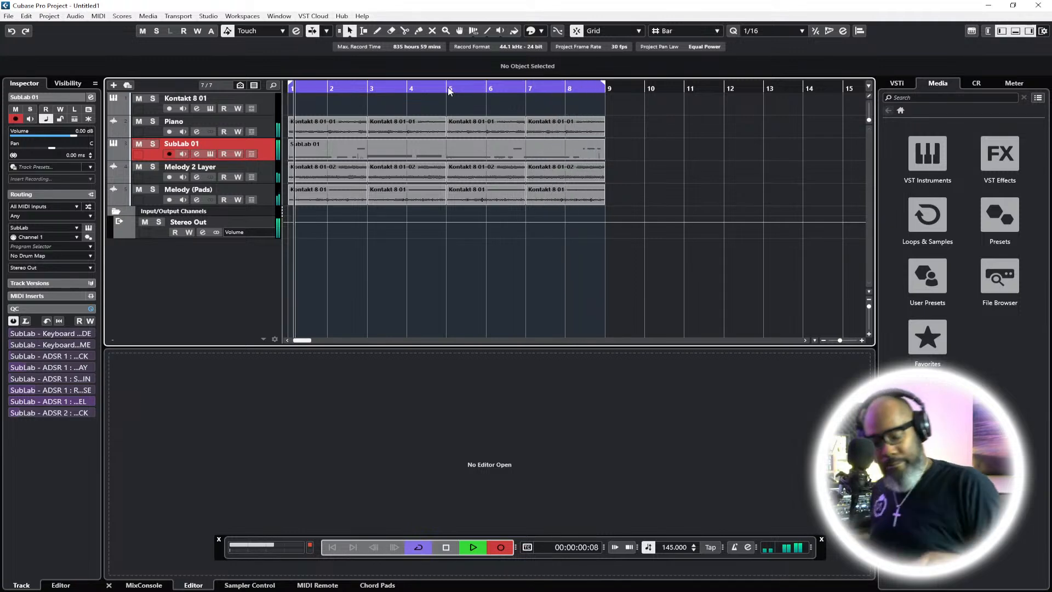
key("KP_Multiply")
key("space")
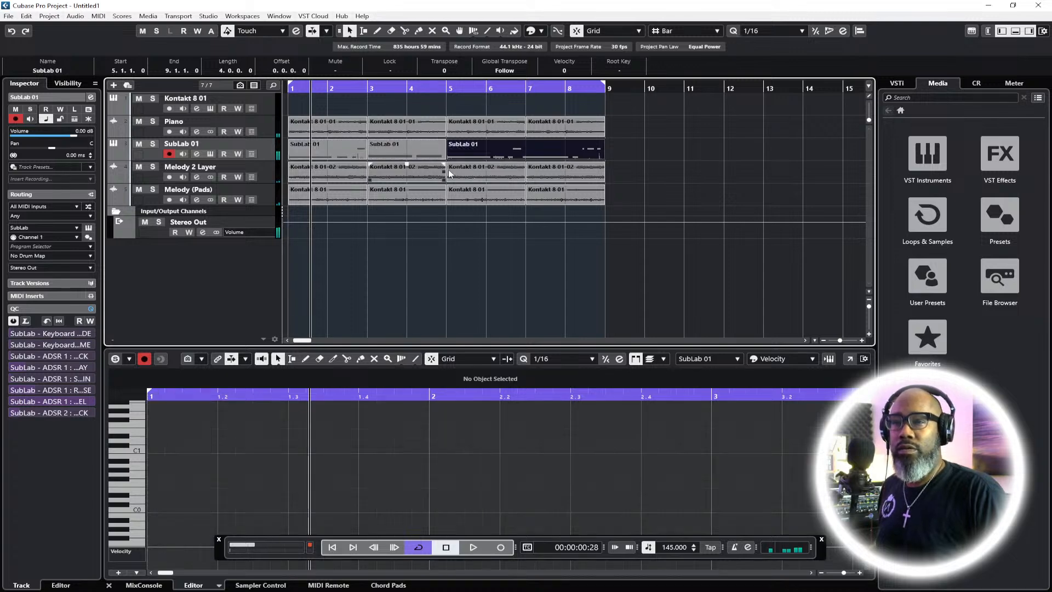
Split the new SubLab 01 take at bar 7 during playback and return to the Object Selection tool
key("space")
key("3")
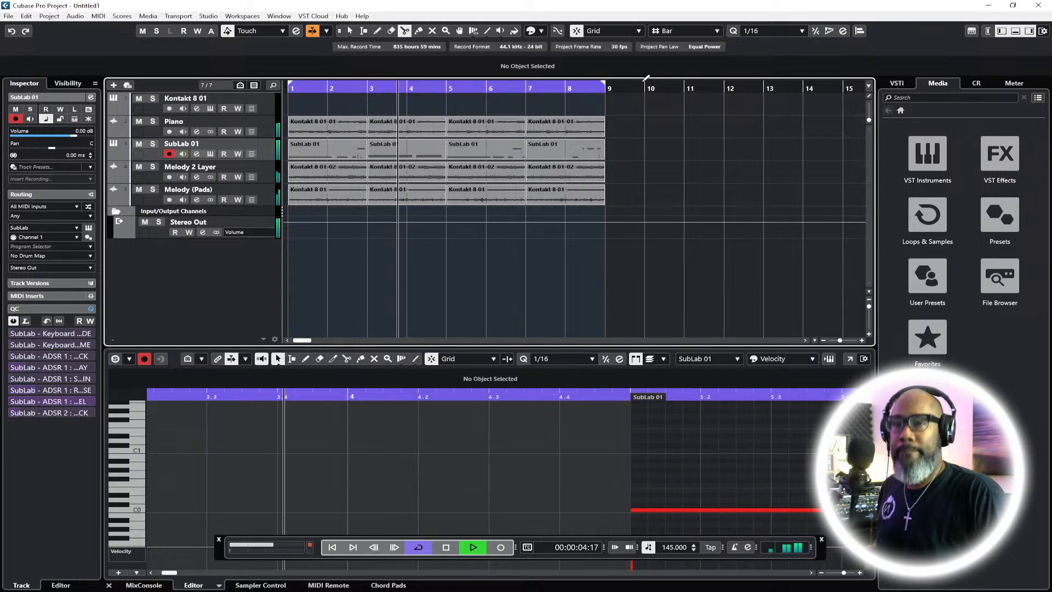
left_click(351, 31)
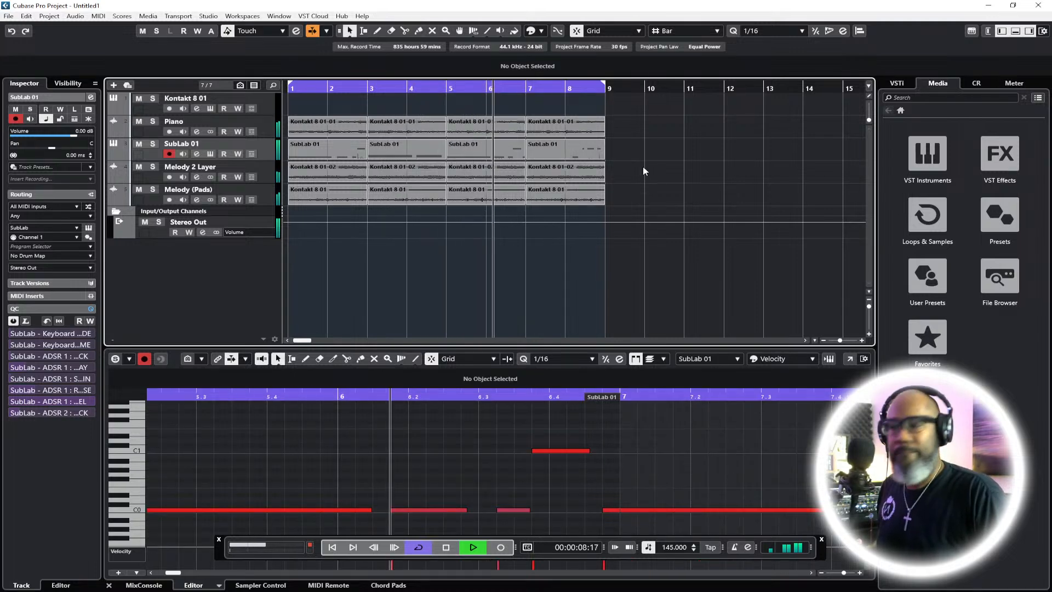
Replace the SubLab 01 part at bar 5 with a copy of the part from bar 1
left_click(491, 154)
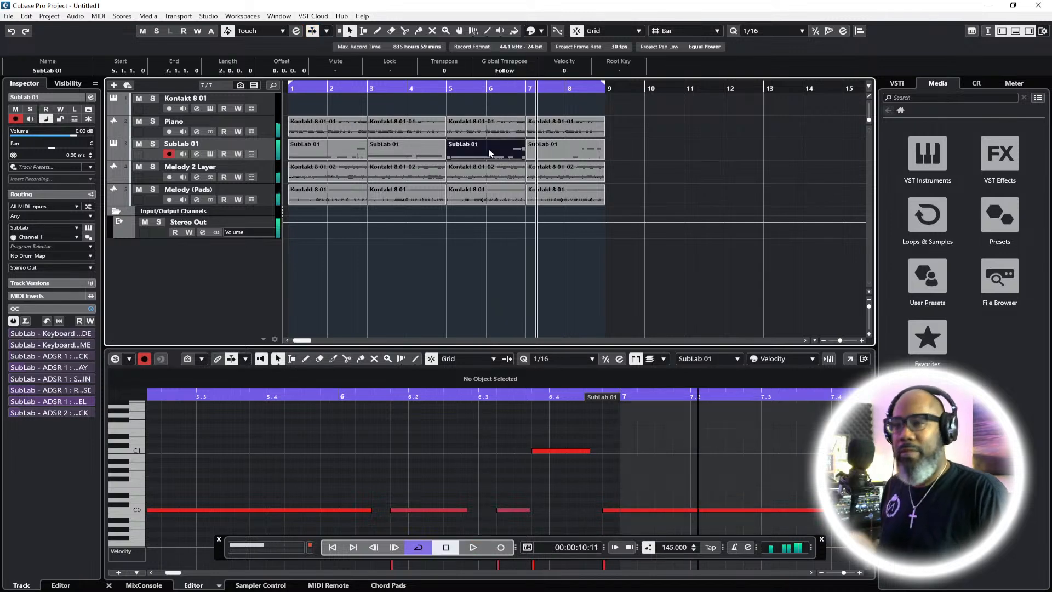
key("Delete")
left_click(341, 152)
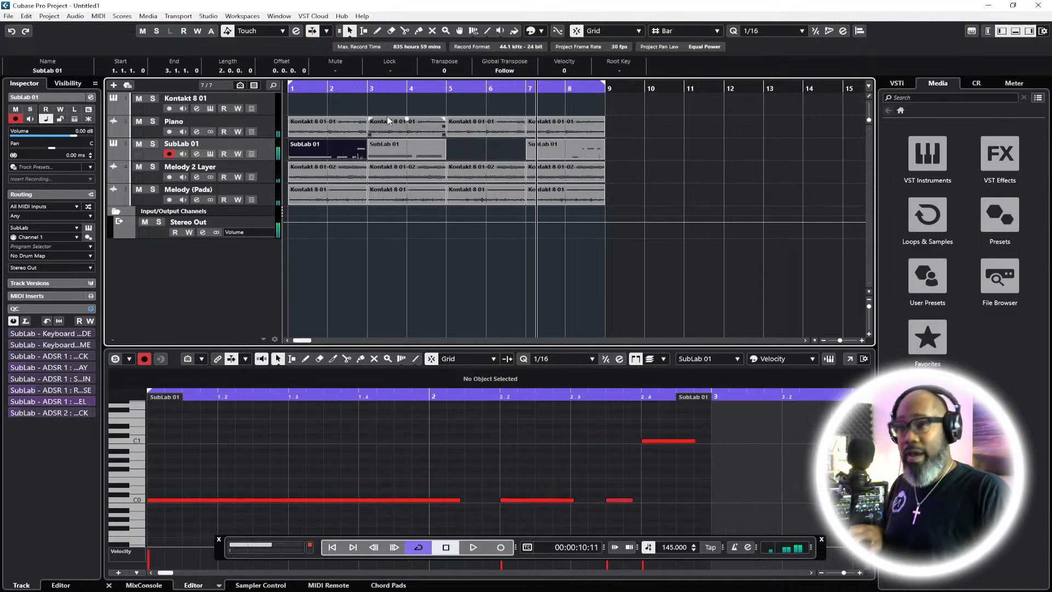
left_click(444, 88)
key("ctrl+v")
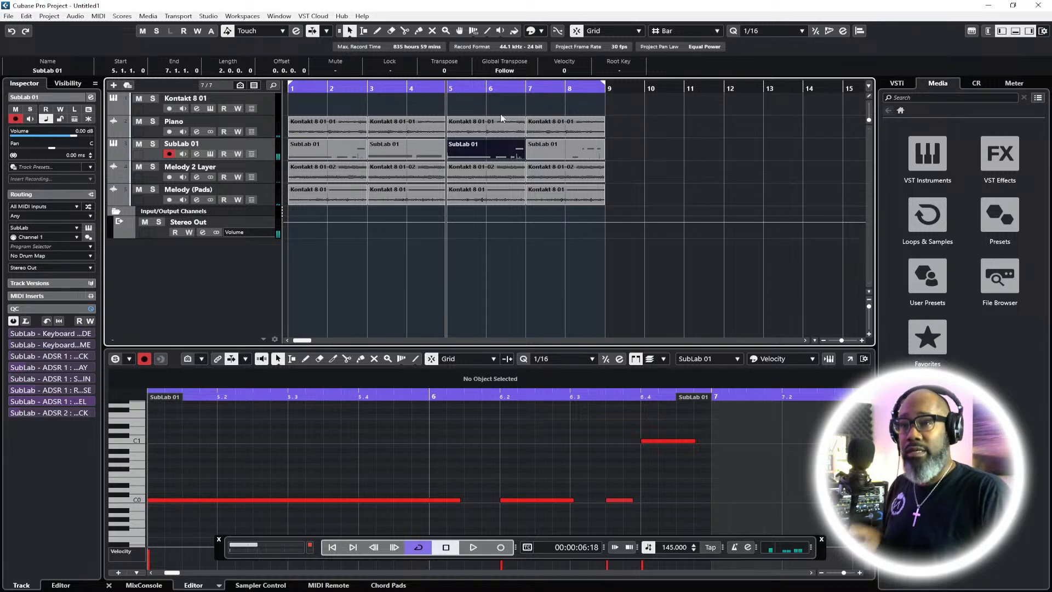
Play the bass line from bar 5 and delete the SubLab 01 part at bar 7
key("space")
left_click(630, 166)
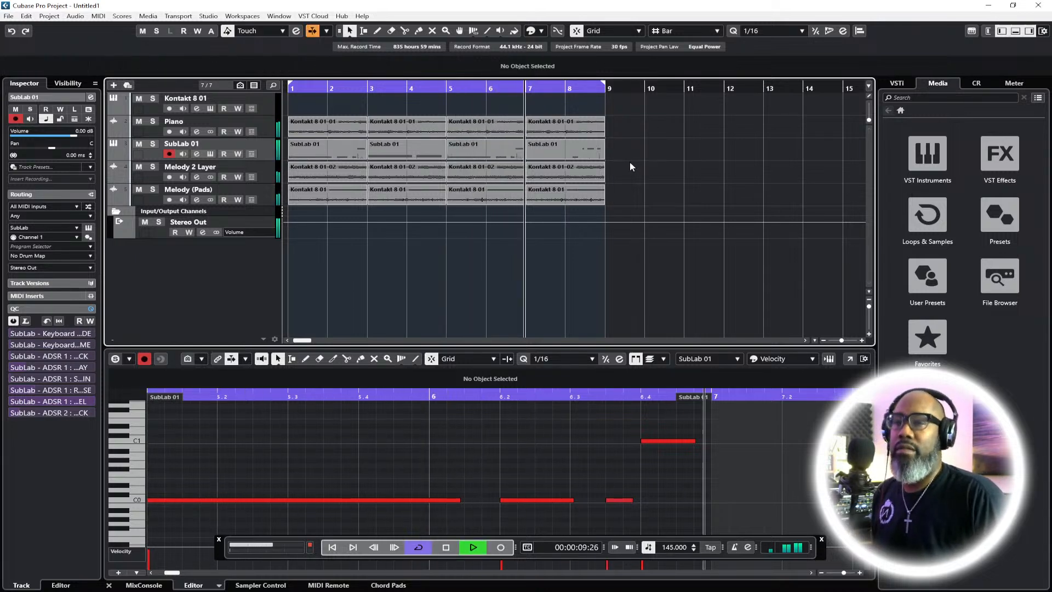
key("space")
left_click(557, 150)
key("Delete")
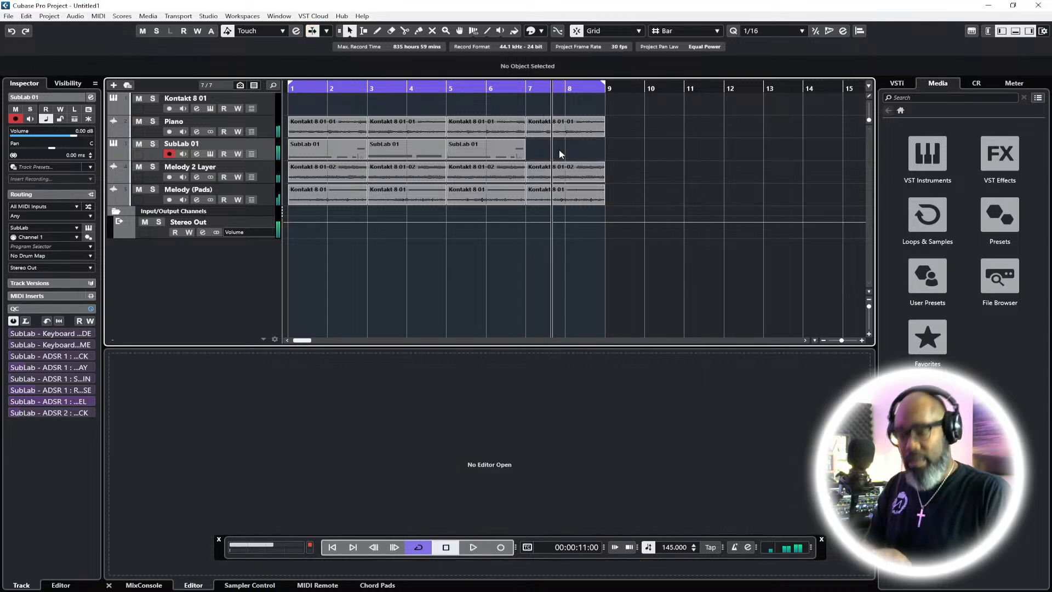
Try recording a new SubLab 01 bass take from bar 7, trim its empty start, and discard the take
left_click(525, 87)
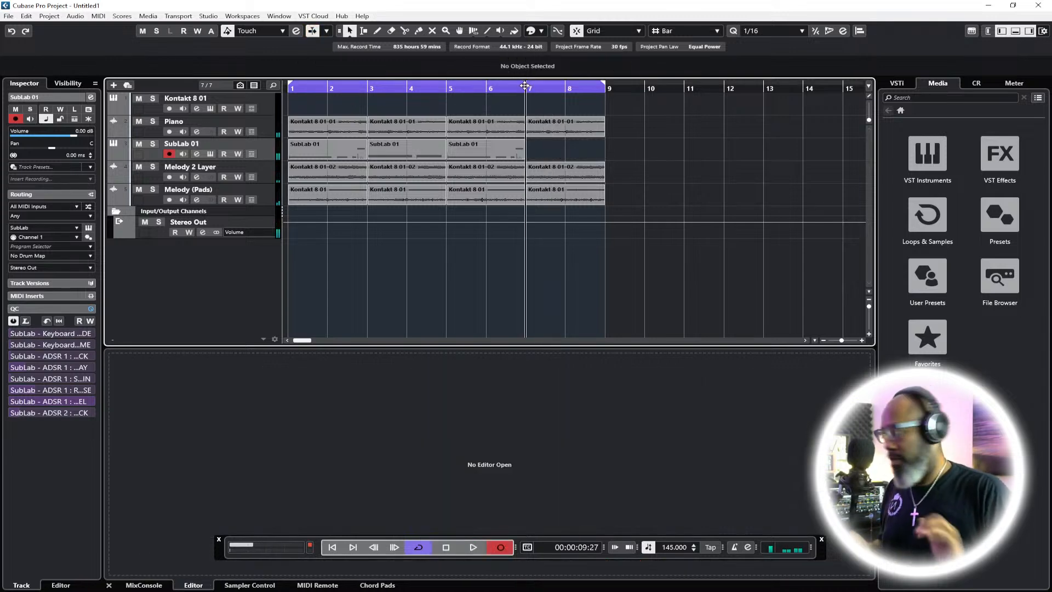
key("KP_Multiply")
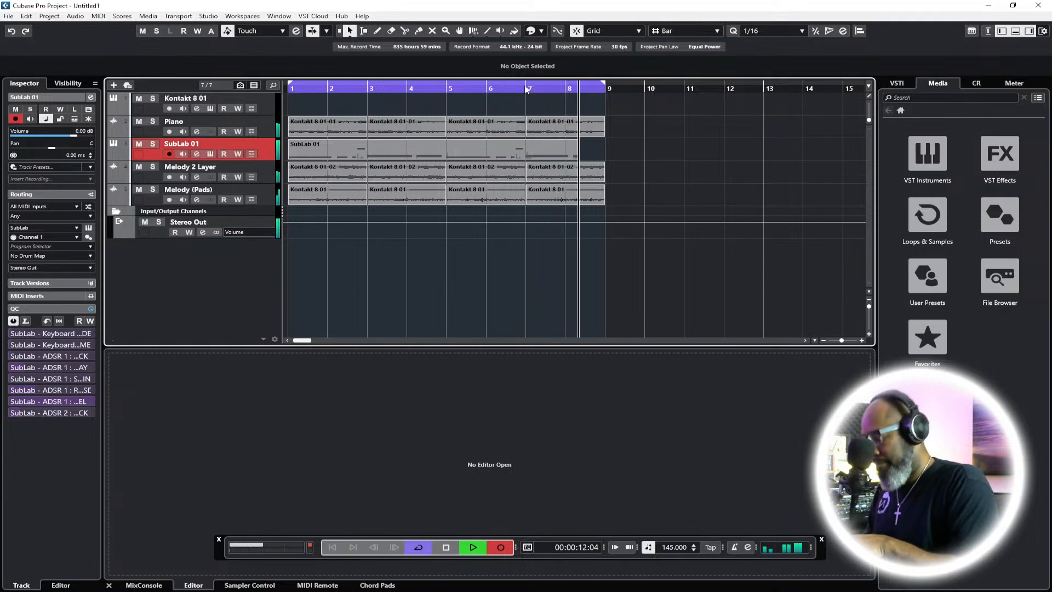
key("KP_Multiply")
double_click(525, 153)
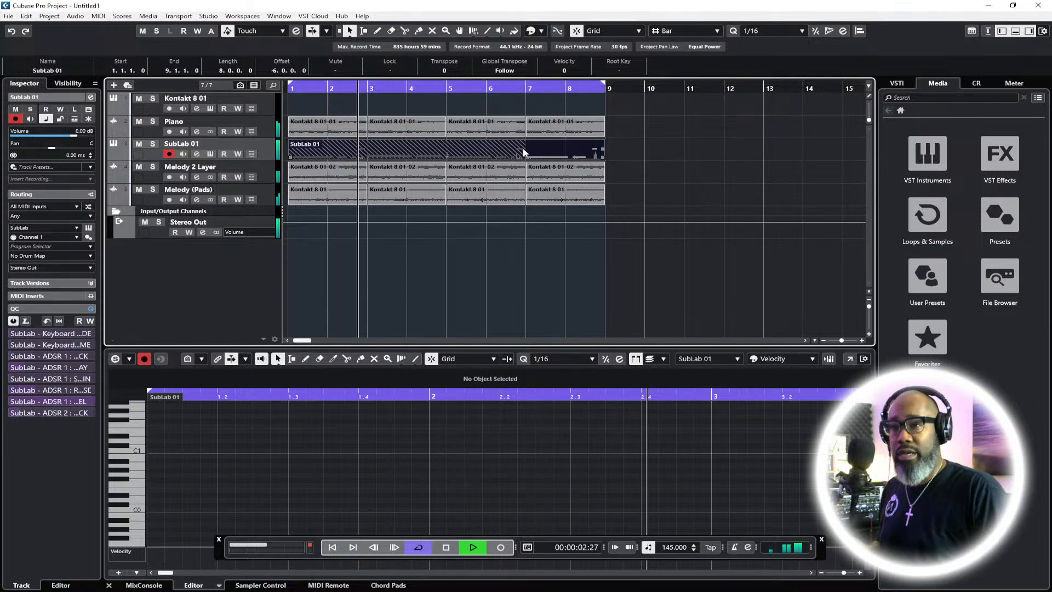
left_click_drag(291, 156, 542, 158)
key("space")
key("Delete")
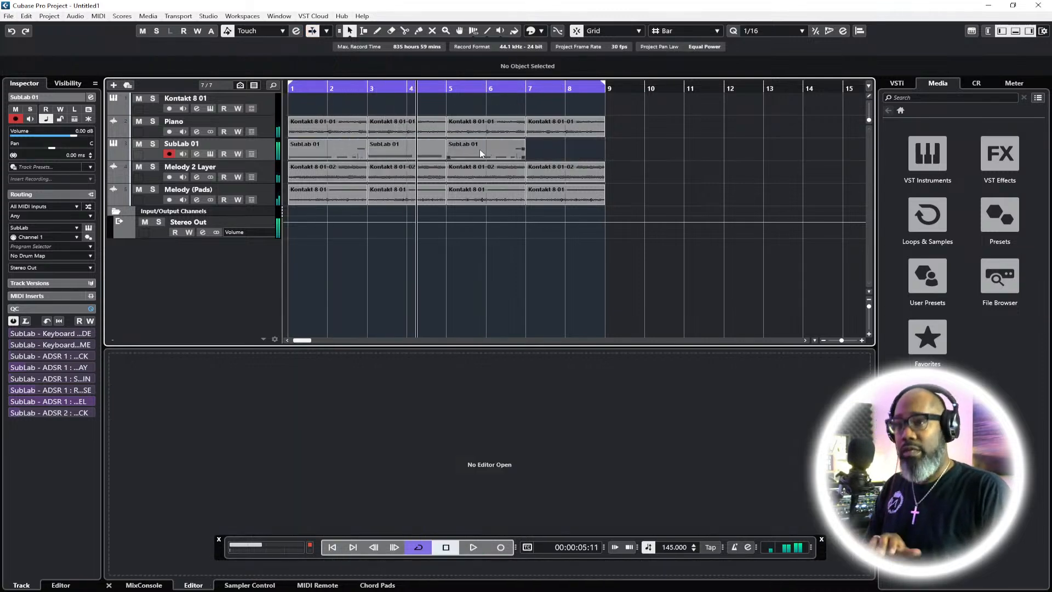
Copy the SubLab 01 part from bar 3 to bar 7 and play the arrangement from the project start
left_click(411, 153)
left_click(527, 89)
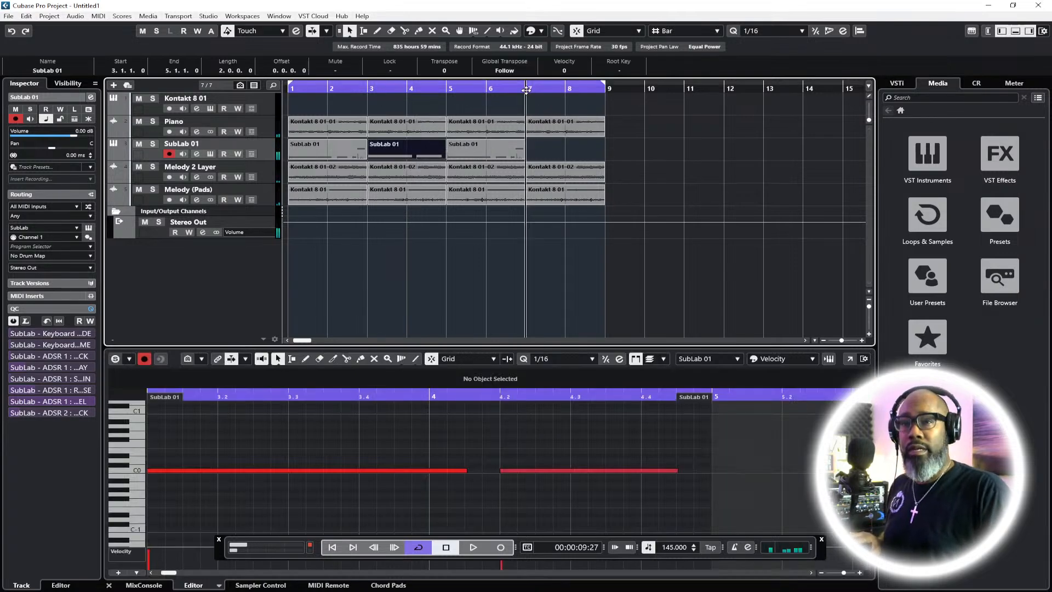
key("ctrl+v")
left_click(329, 547)
key("space")
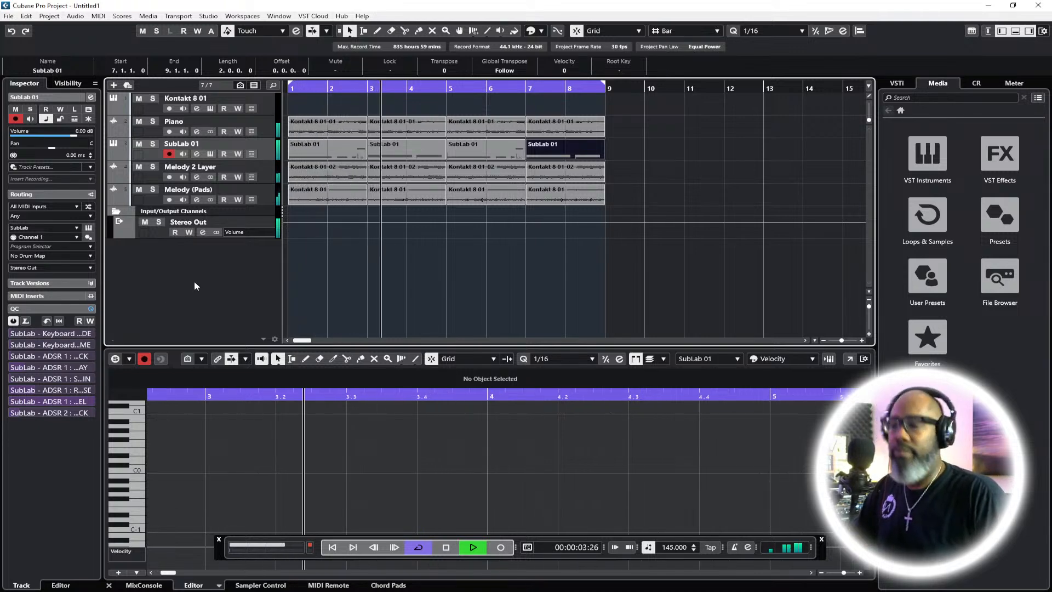
Rename the SubLab 01 instrument track as 808
double_click(210, 145)
type("808")
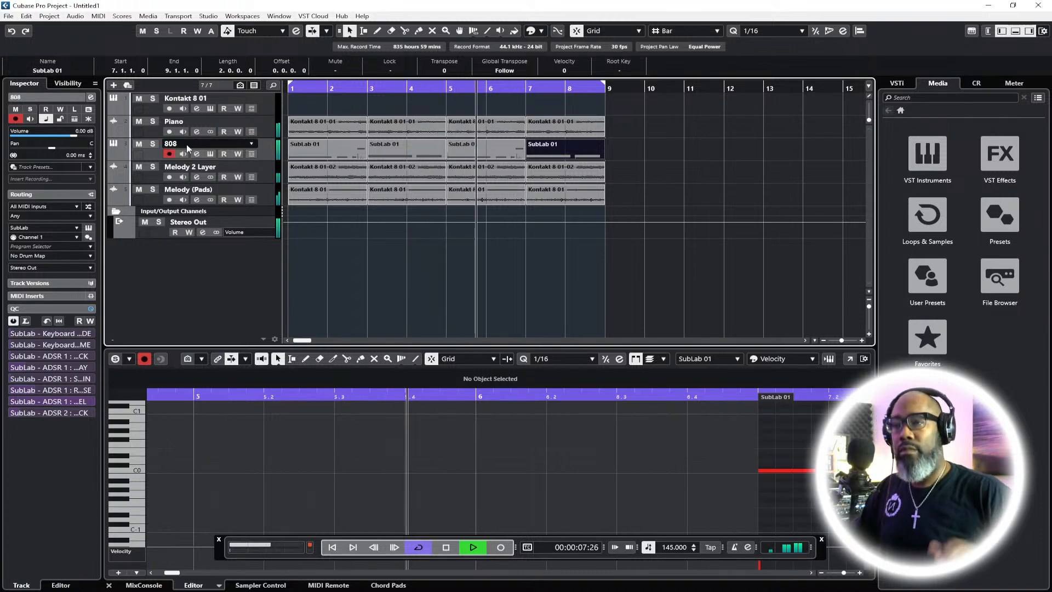
key("Return")
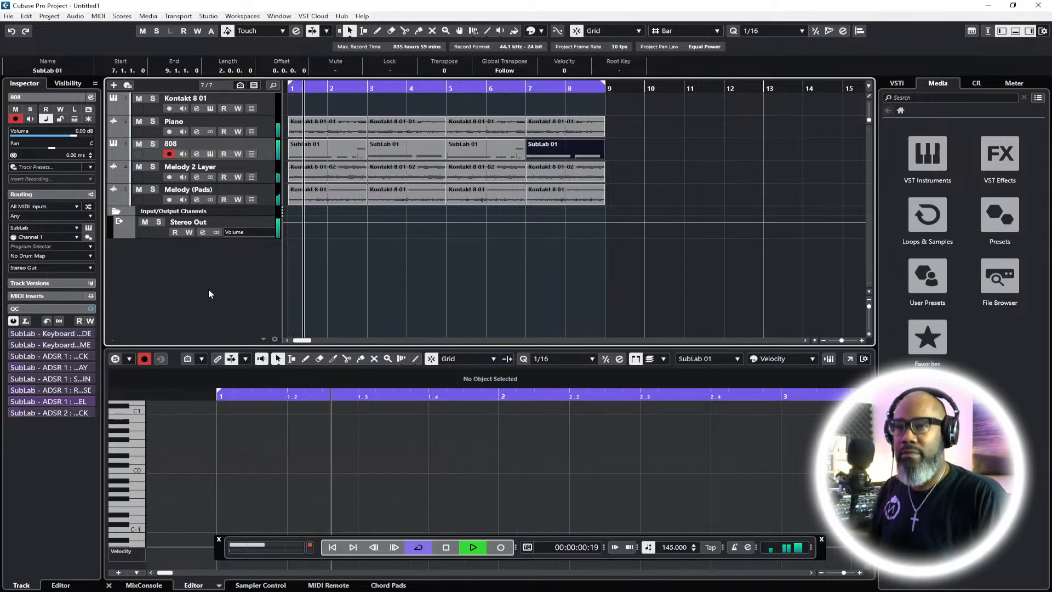
Render all four SubLab 01 parts on the 808 track to audio and lower the rendered event's volume
key("space")
left_click_drag(669, 157, 293, 159)
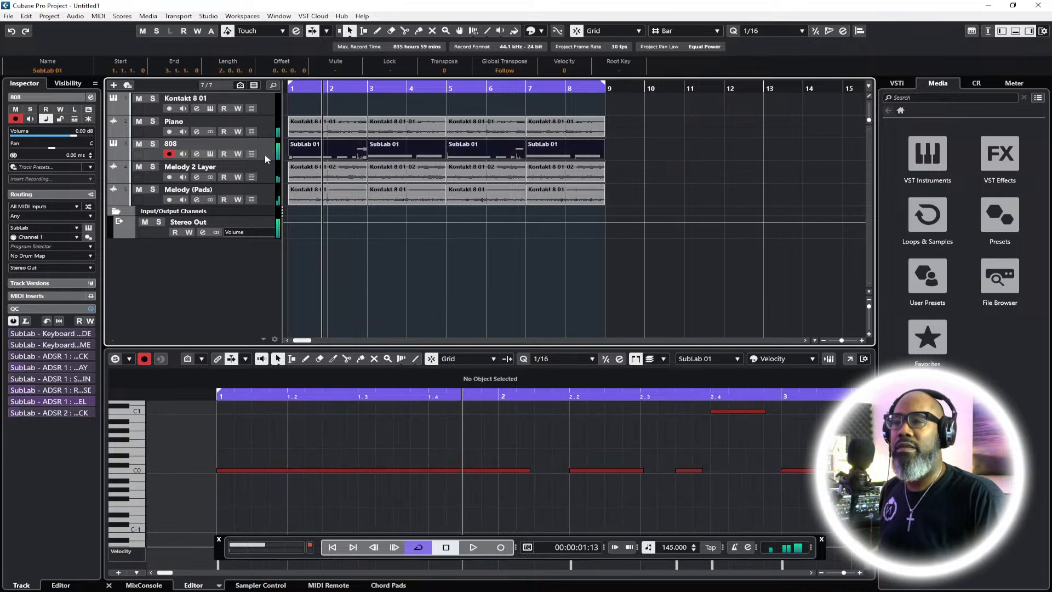
right_click(327, 154)
mouse_move(438, 217)
left_click(541, 219)
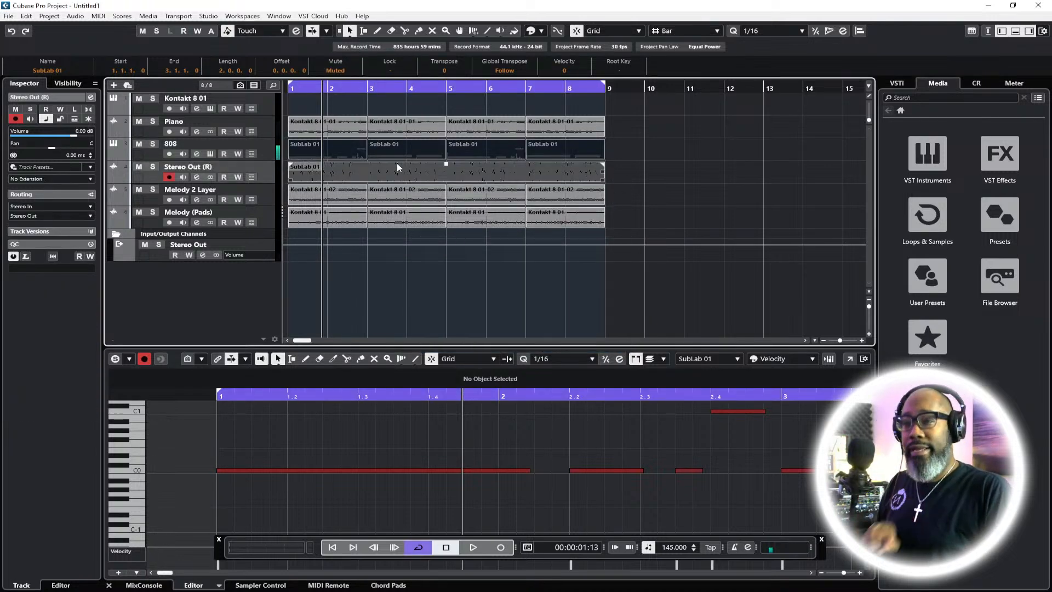
left_click_drag(446, 166, 443, 178)
Delete the muted SubLab 01 parts, remove the emptied 808 instrument track, and restart playback from the beginning
left_click_drag(619, 159, 295, 157)
key("Delete")
right_click(263, 146)
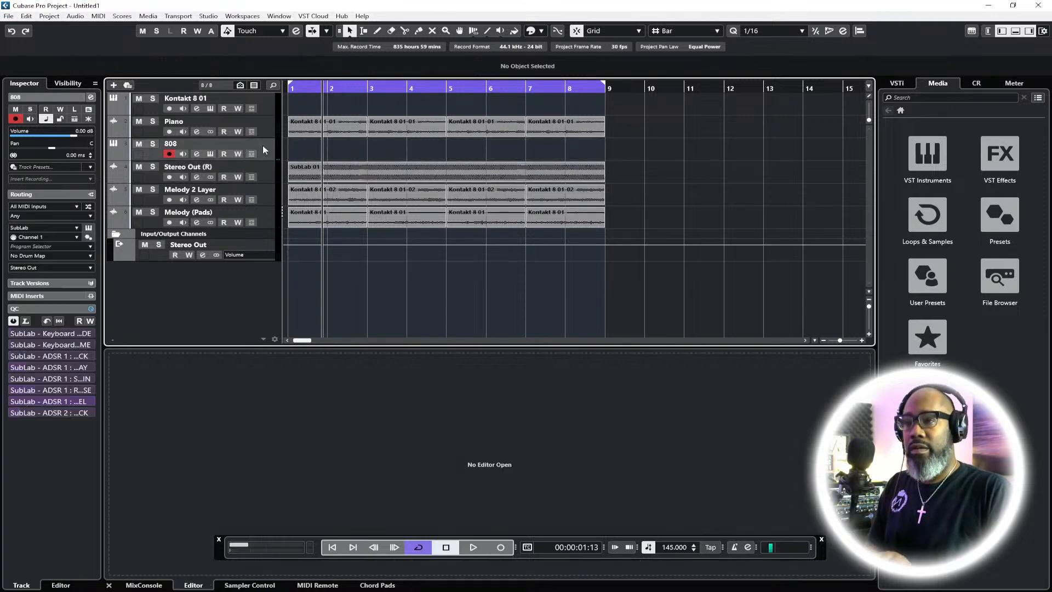
left_click(310, 190)
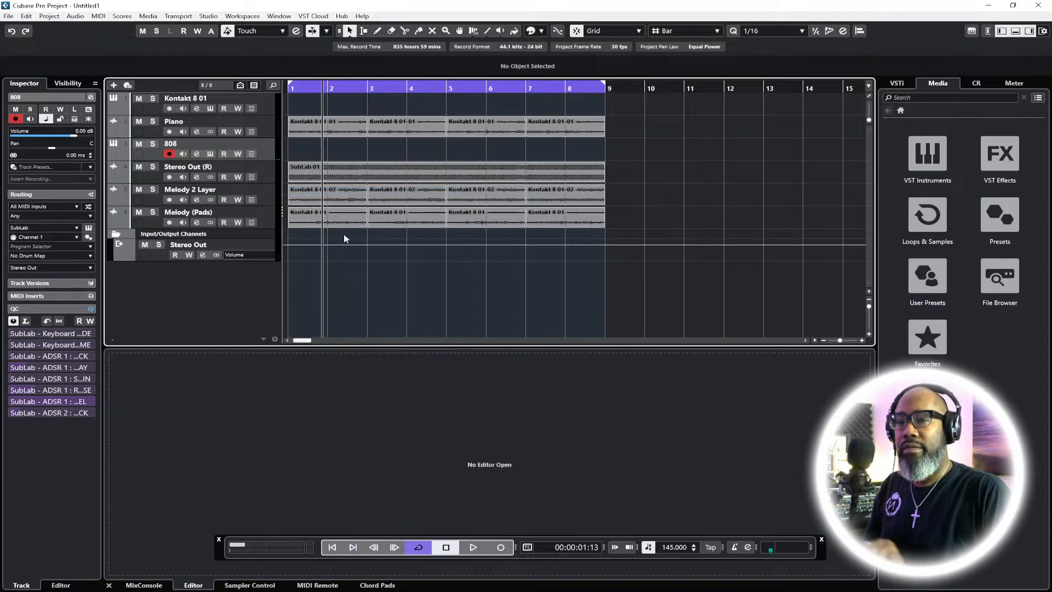
left_click(332, 547)
key("space")
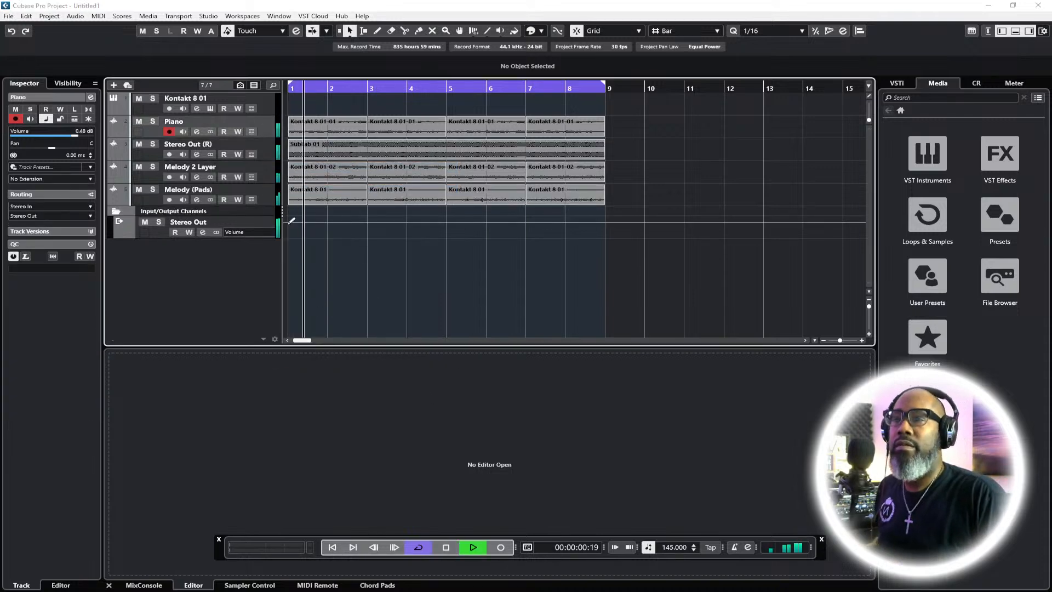
Rename the rendered Stereo Out (R) audio track as 808
double_click(186, 144)
type("808")
key("Return")
Split the rendered 808 audio at bars 3, 5 and 7 and return to the Object Selection tool
left_click(368, 150)
left_click(448, 151)
left_click(515, 150)
left_click(349, 31)
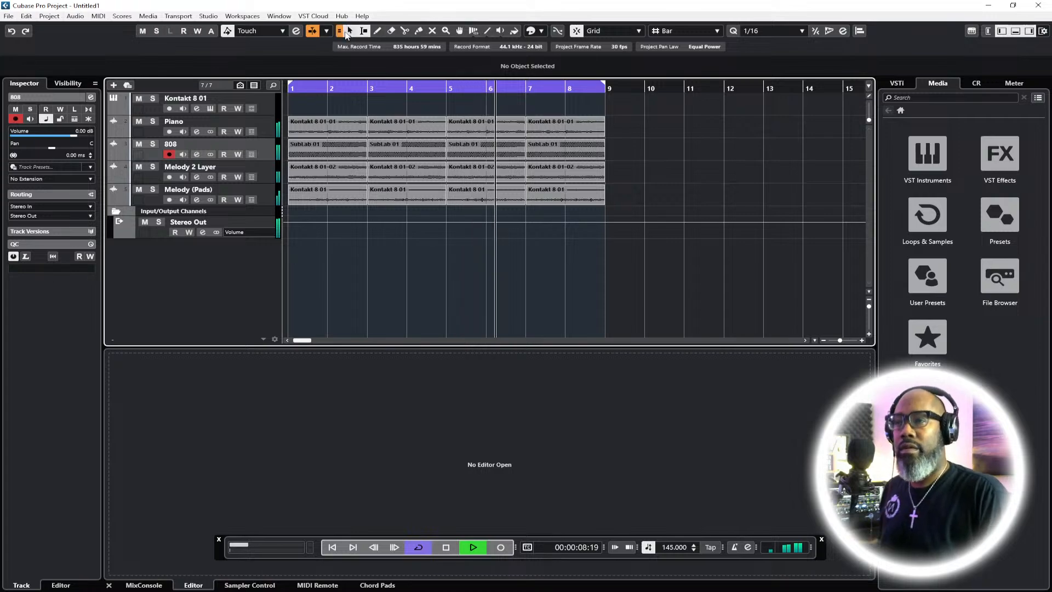
left_click(347, 33)
left_click(340, 31)
left_click(339, 31)
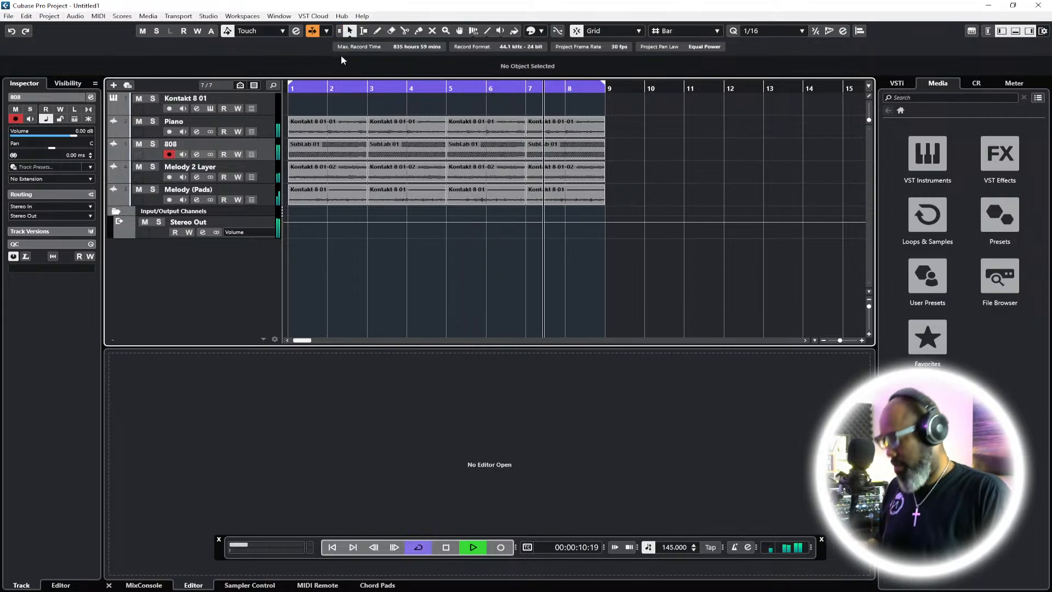
Load the Be a Bass EQ preset on the 808 channel and set 808 to 1.57 dB, Piano to -0.06 dB and Melody (Pads) to about 1.90 dB
key("F3")
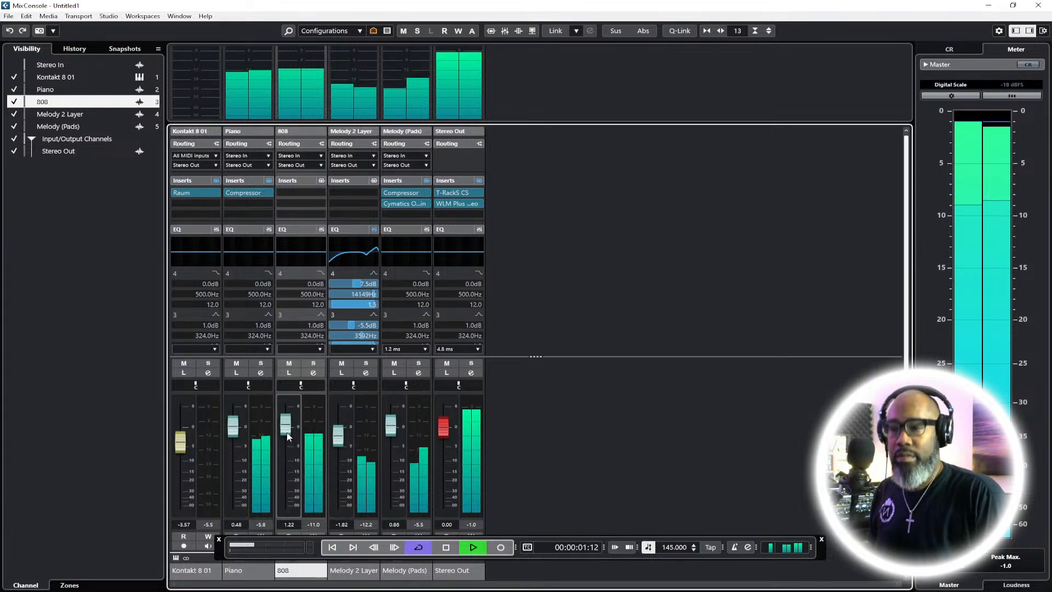
right_click(305, 231)
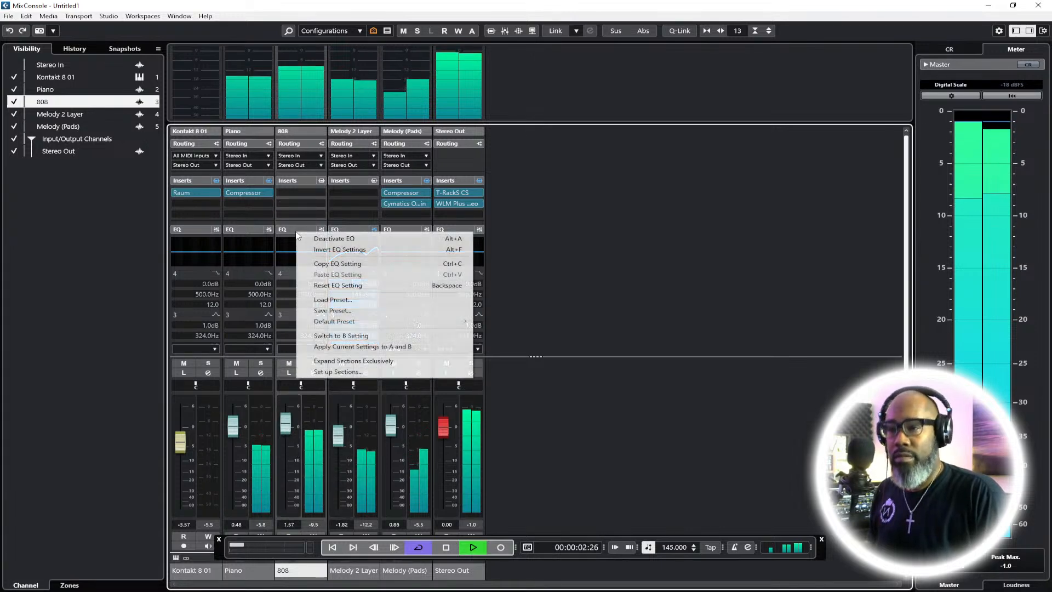
left_click(337, 299)
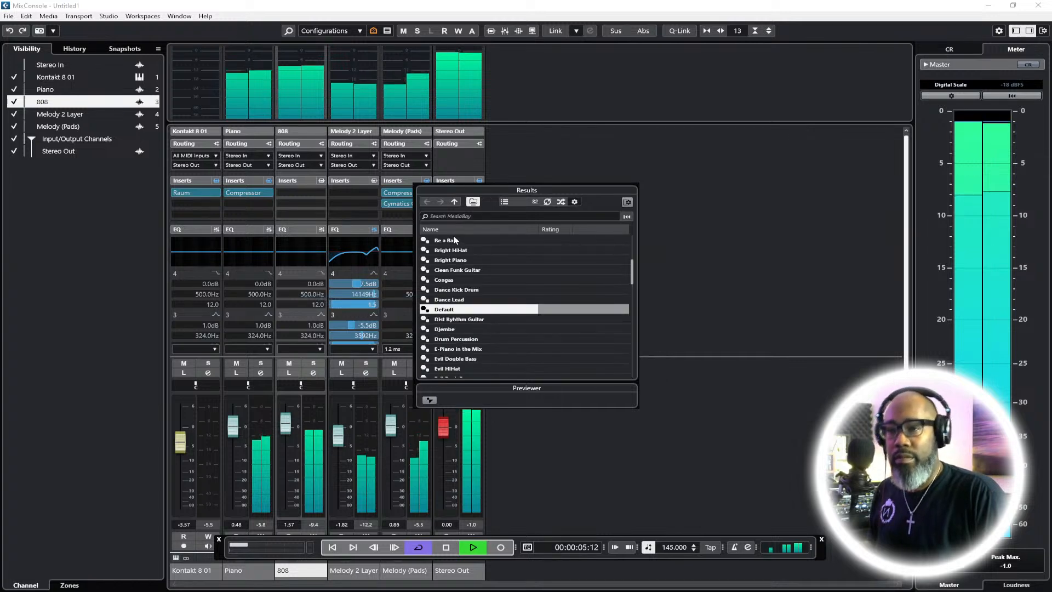
double_click(453, 238)
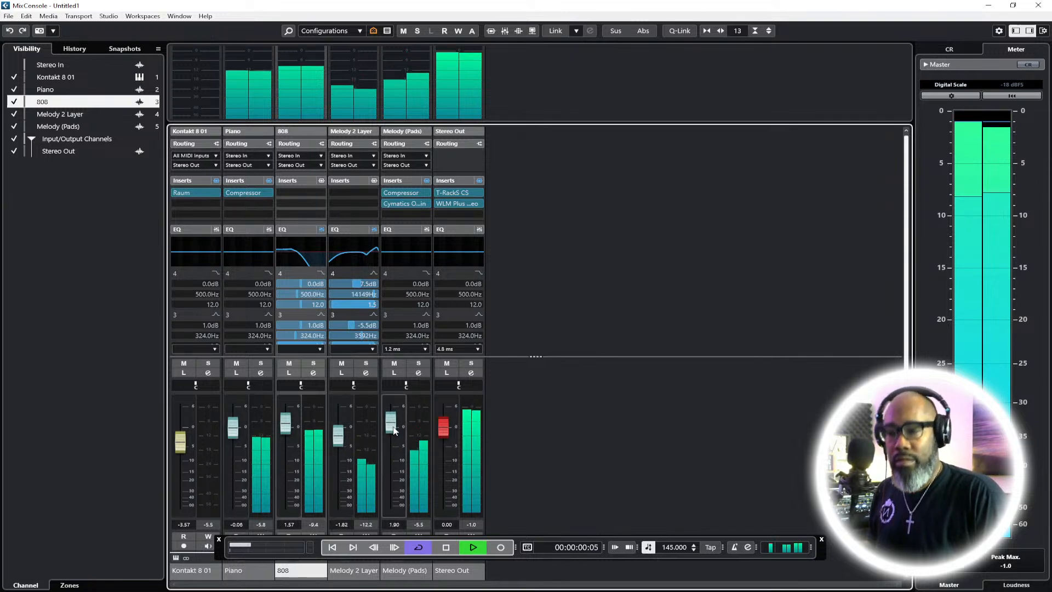
key("F3")
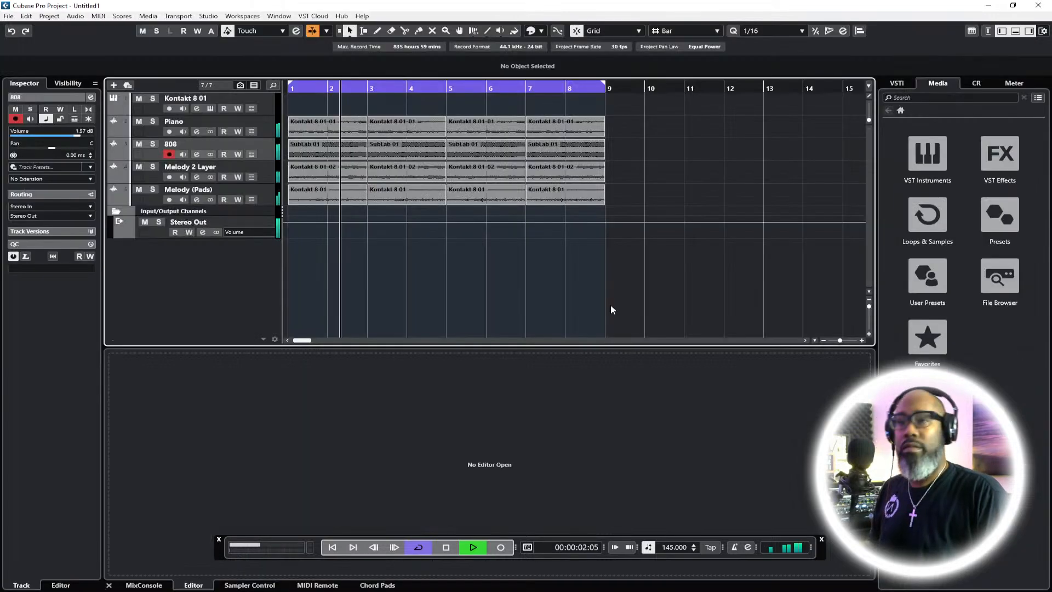
Try transposing all the audio events down by 2 semitones during playback
left_click_drag(651, 117, 301, 207)
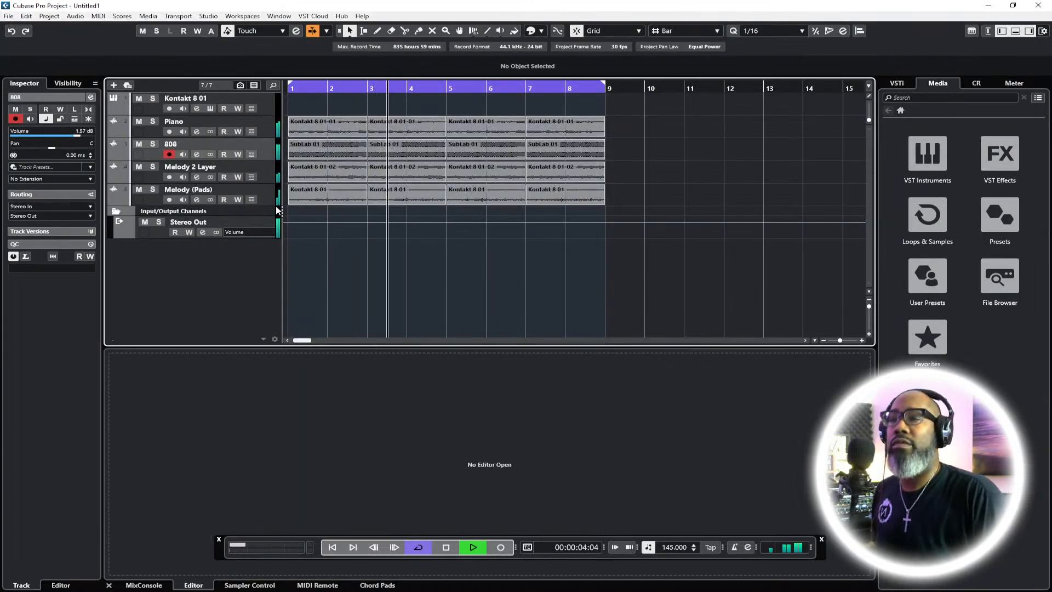
scroll(559, 75, "down", 2)
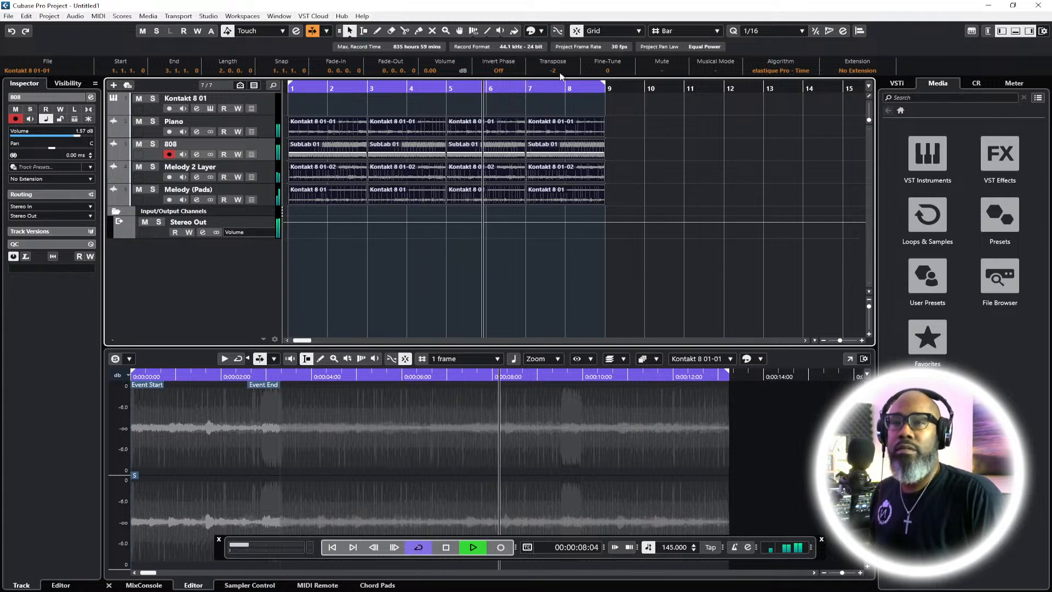
scroll(558, 71, "up", 5)
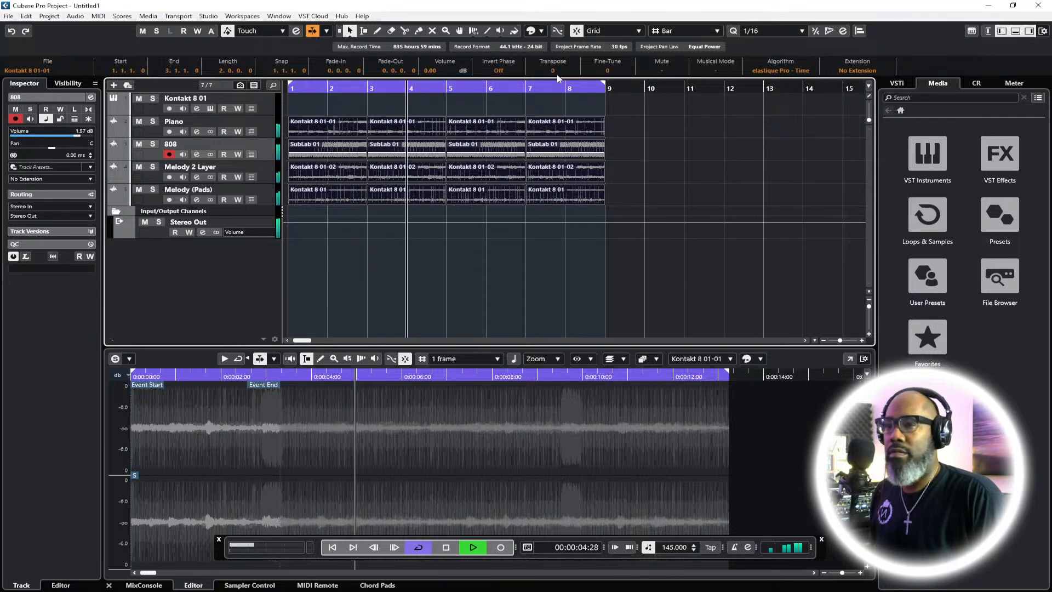
left_click(638, 138)
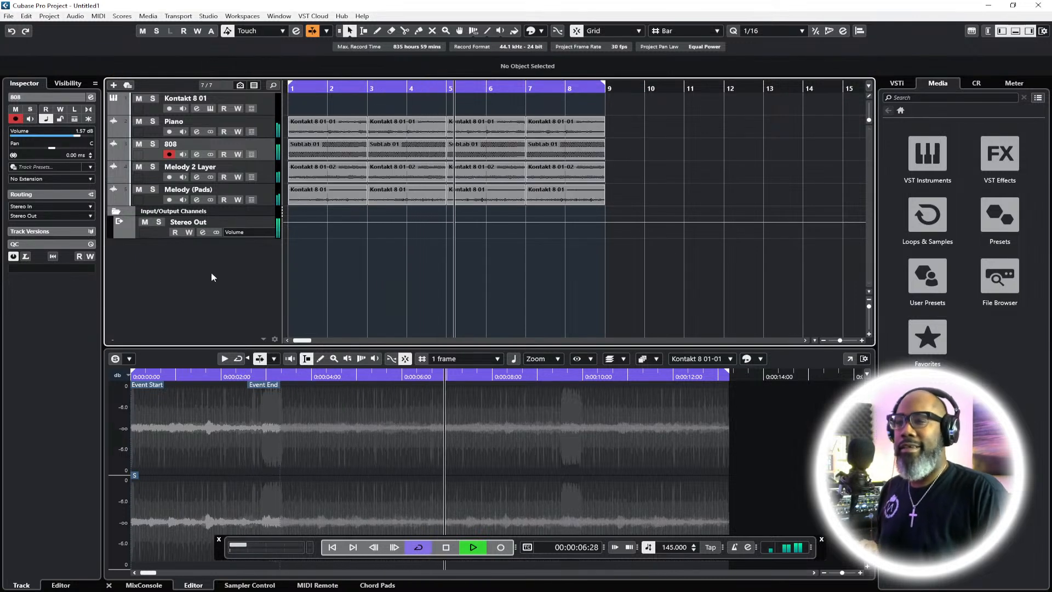
Stop playback and browse the Cymatics - CHAOS folder's Riot Hip Hop pack to its Hihat Loops folder
key("space")
left_click(1000, 279)
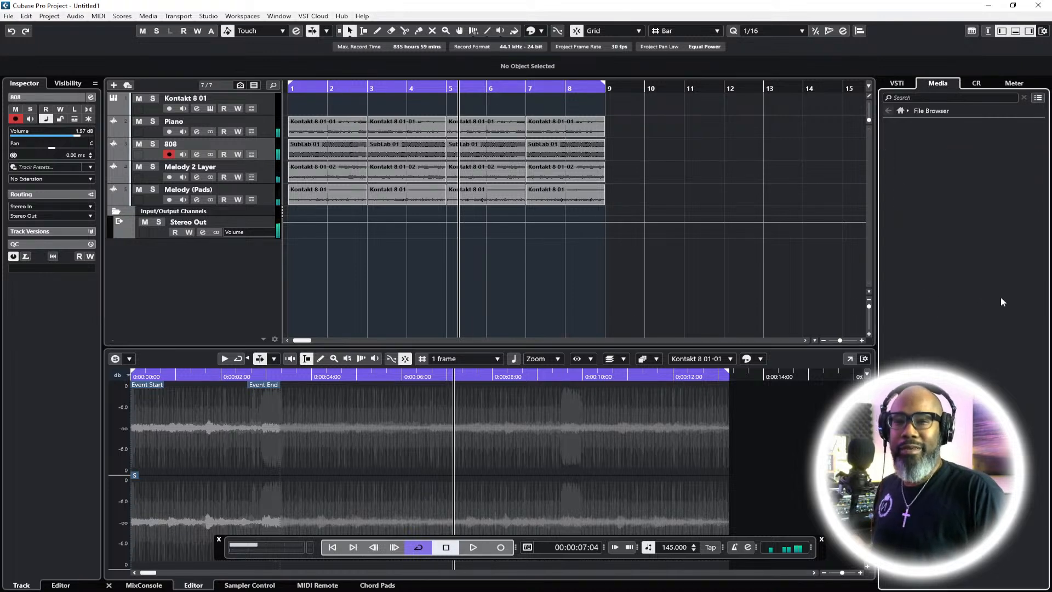
scroll(969, 259, "down", 2)
left_click(990, 273)
double_click(921, 350)
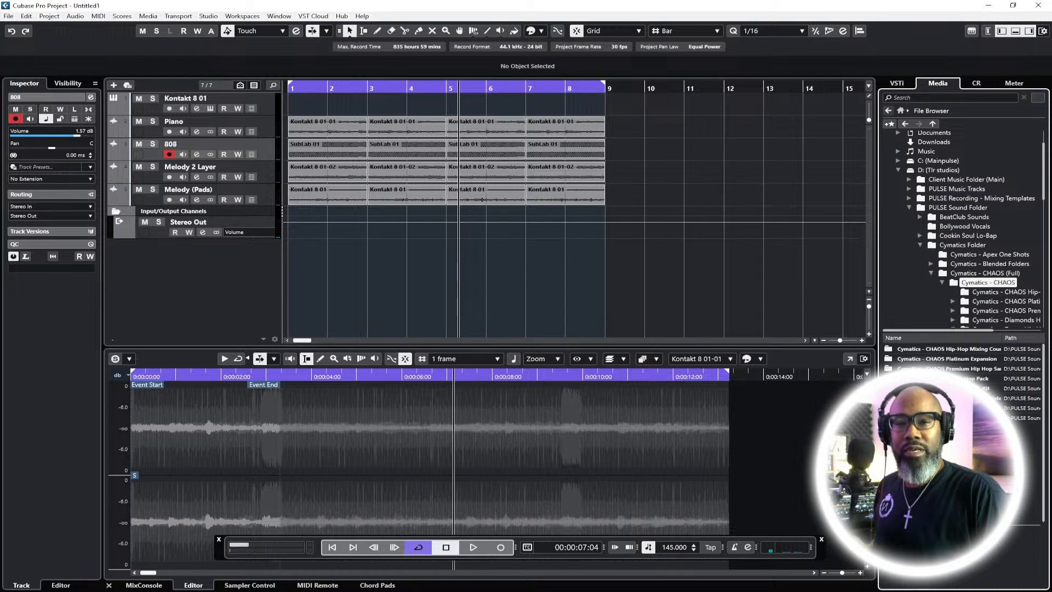
double_click(932, 419)
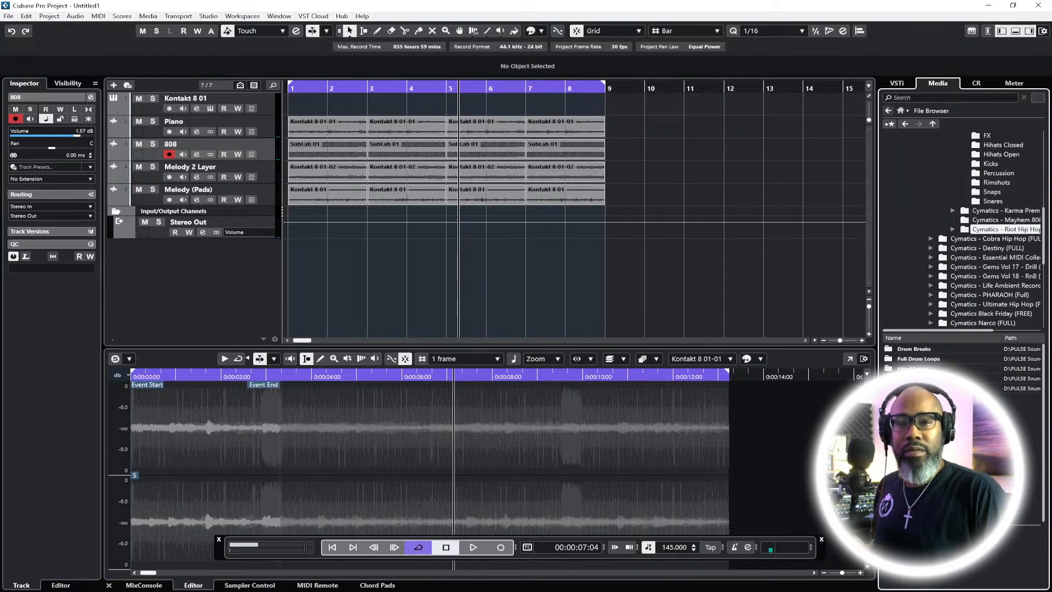
double_click(926, 368)
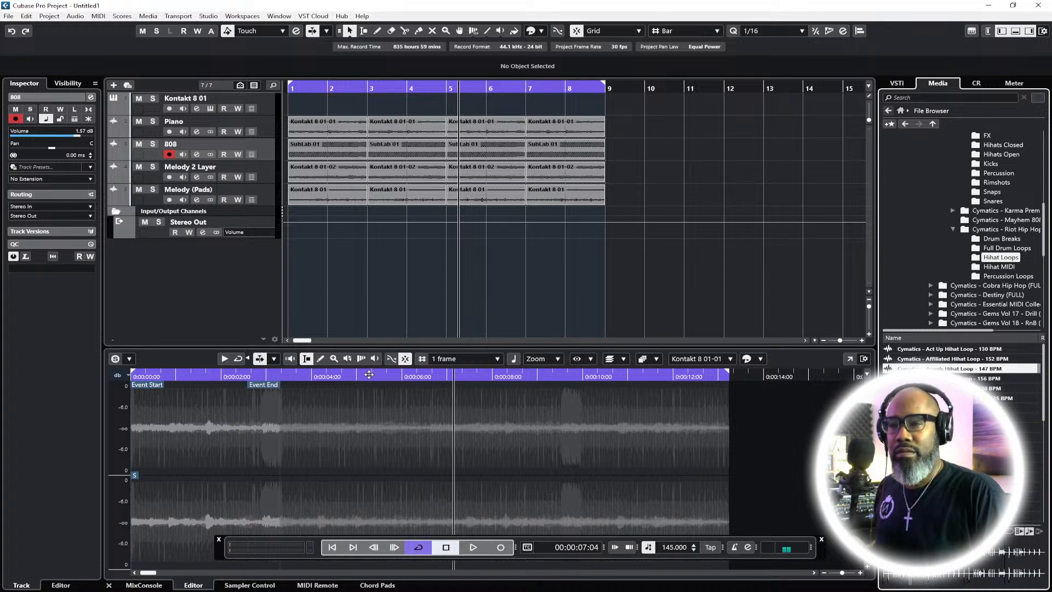
Audition hi-hat loops against the beat and add Cymatics - Gold Hihat Loop - 79 BPM on a new audio track at bar 1
left_click(332, 548)
key("space")
left_click(932, 417)
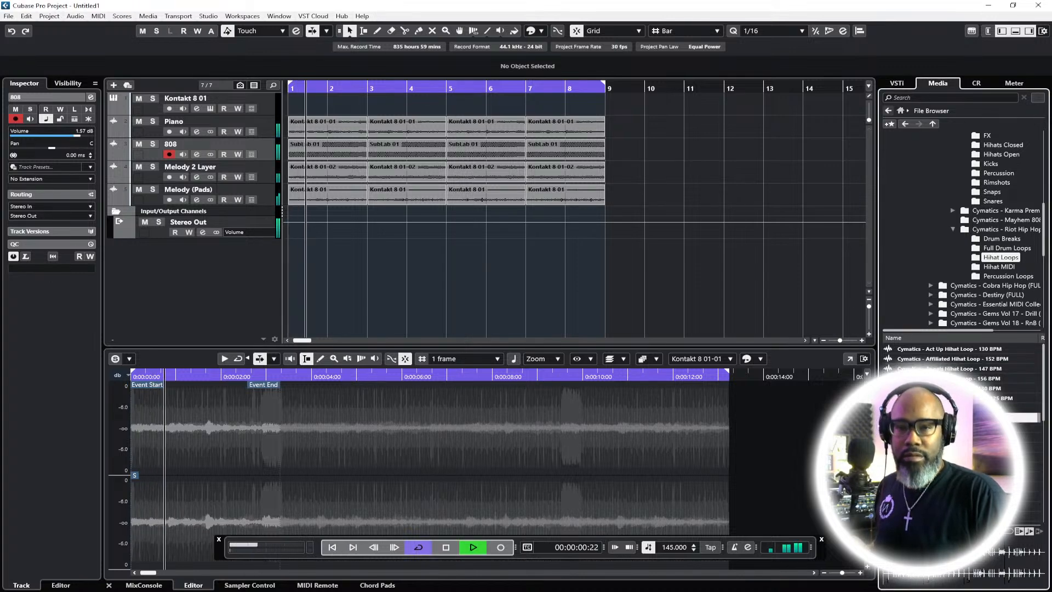
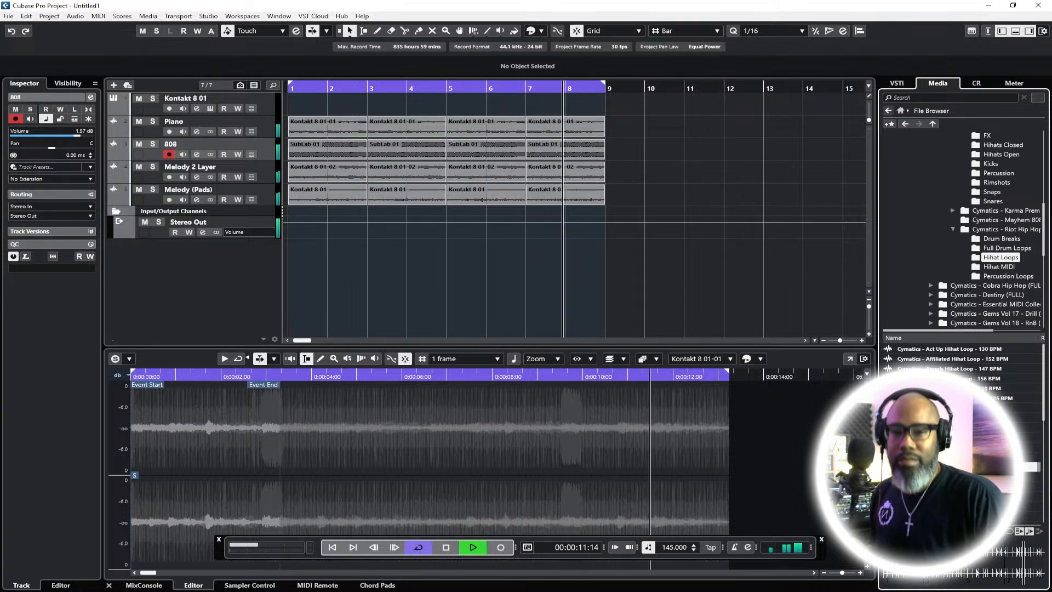
scroll(959, 438, "down", 4)
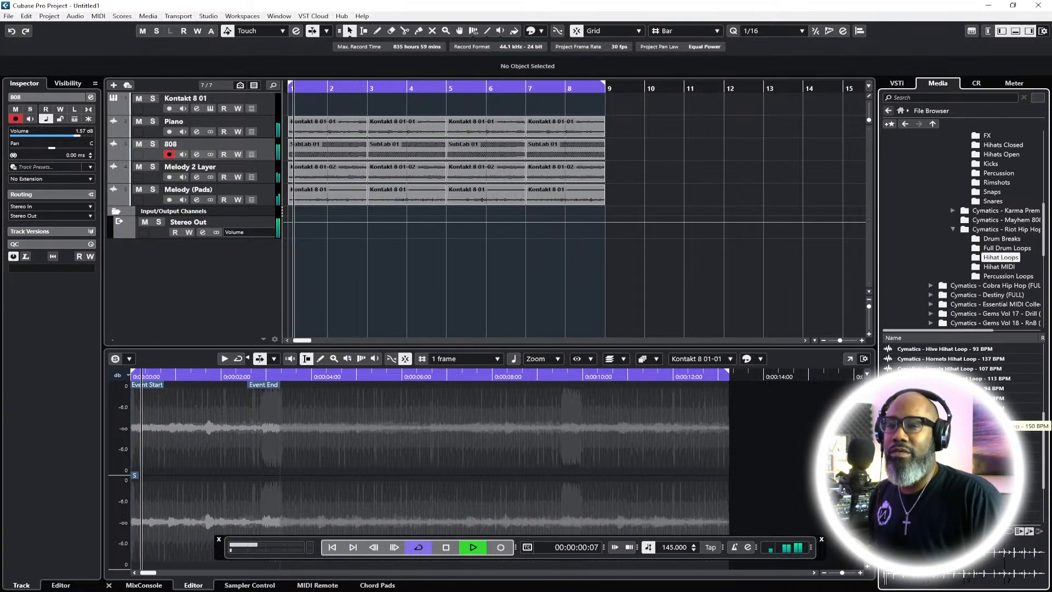
scroll(959, 438, "up", 1)
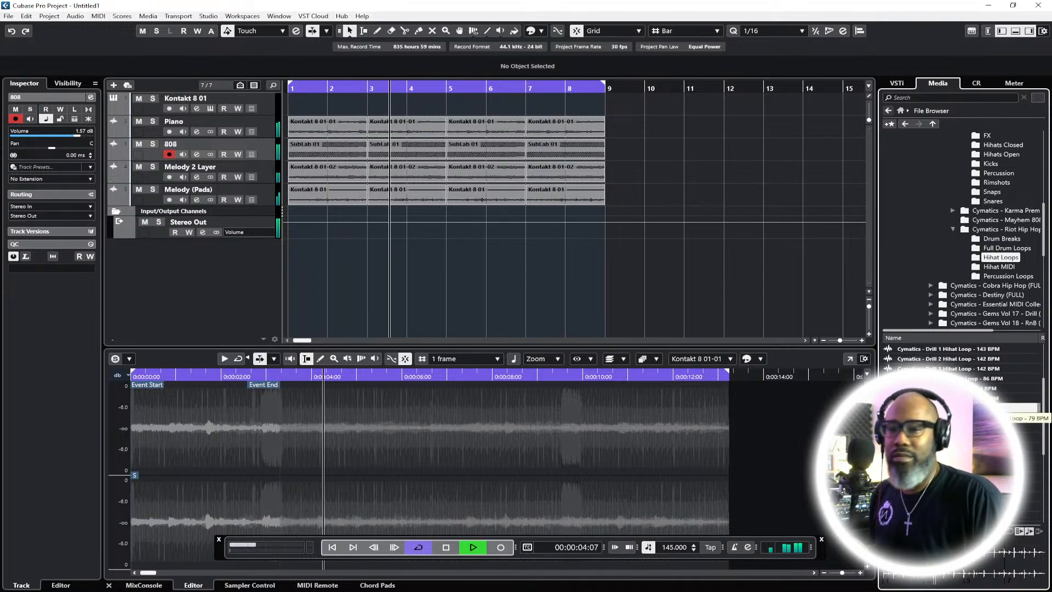
key("space")
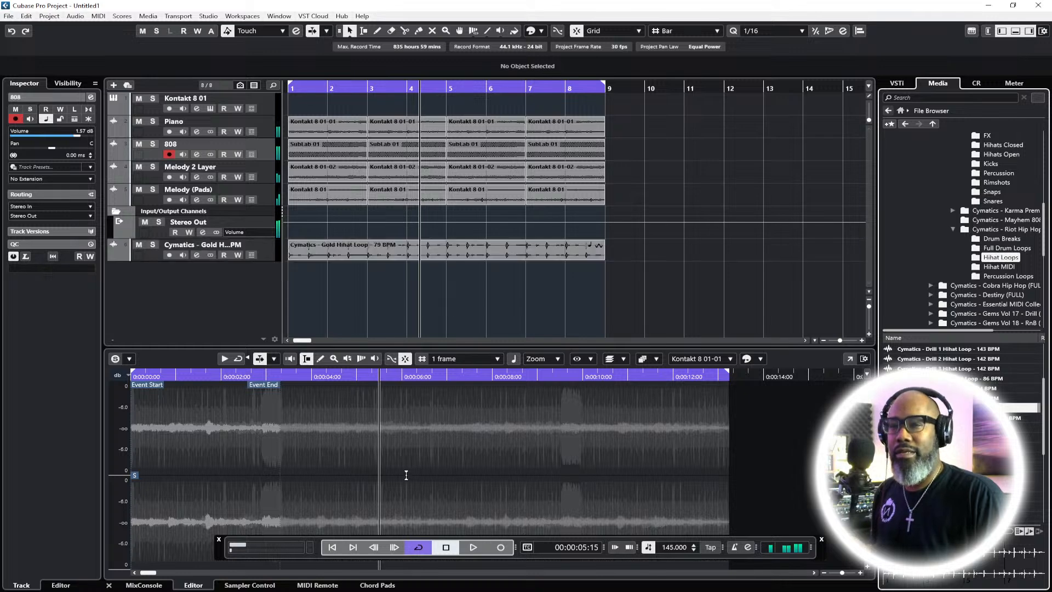
Move the Gold Hihat Loop track above the Piano track during playback and rename it Hihats
key("Home")
key("space")
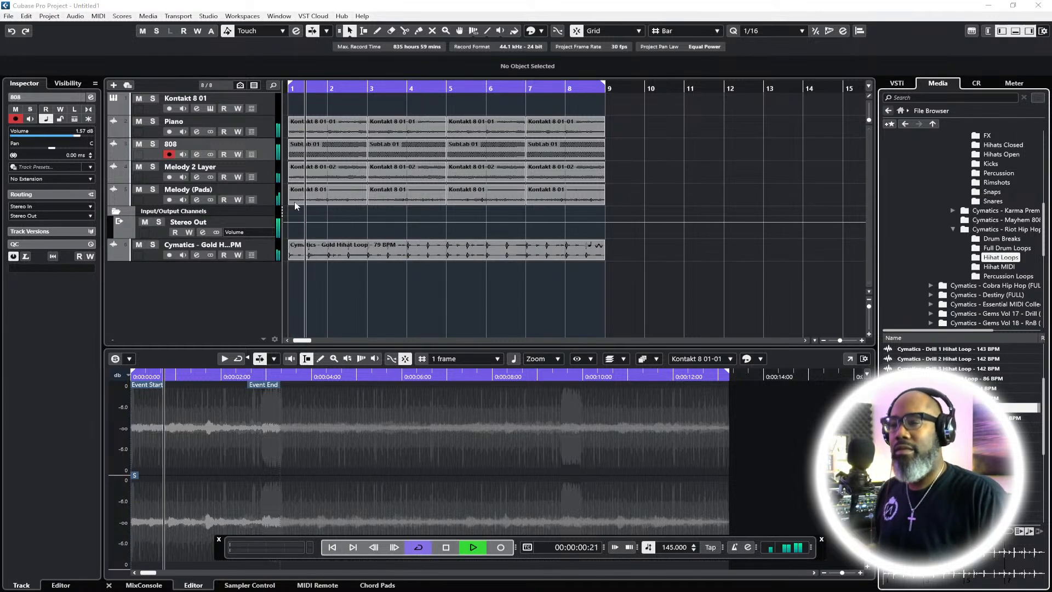
left_click_drag(267, 251, 253, 133)
double_click(247, 122)
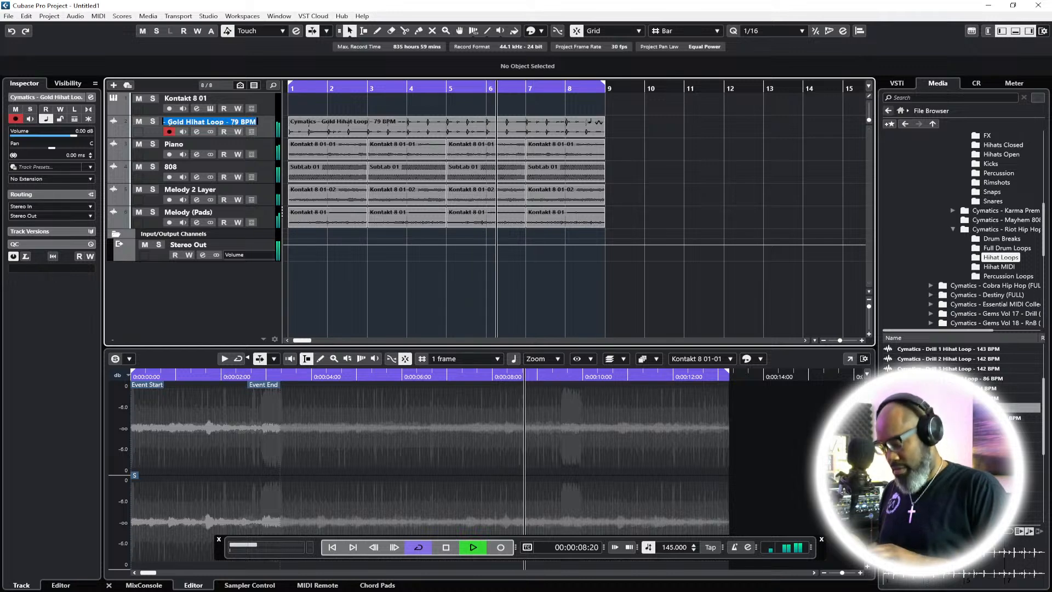
type("Hihats")
key("Return")
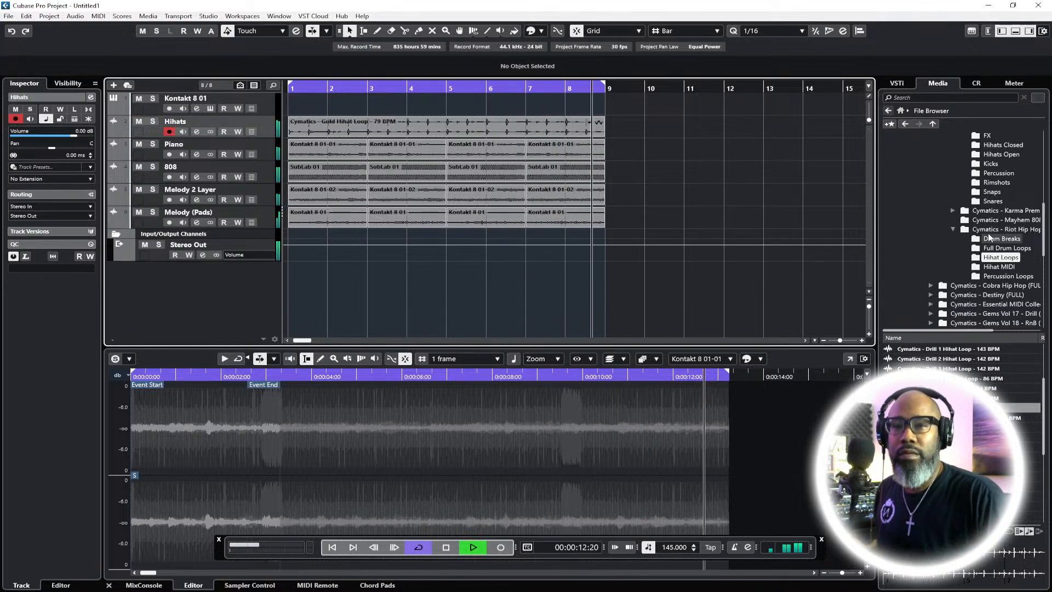
Add a sampler track named Snare and load Cymatics - Mini Snare - G.wav from the Doom Hip Hop pack's Snares folder
scroll(1013, 236, "up", 1)
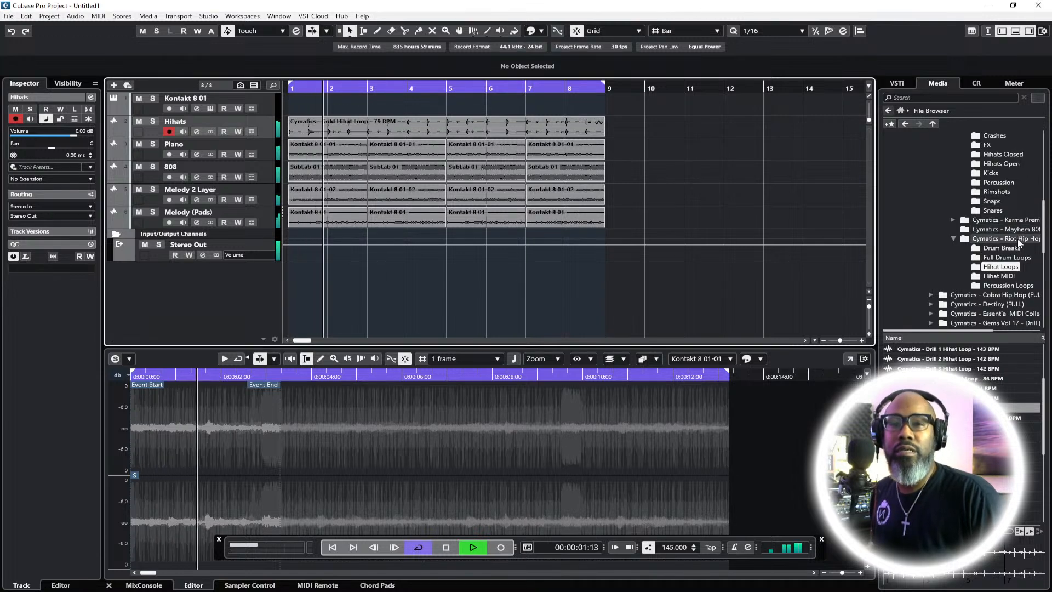
scroll(1014, 239, "up", 4)
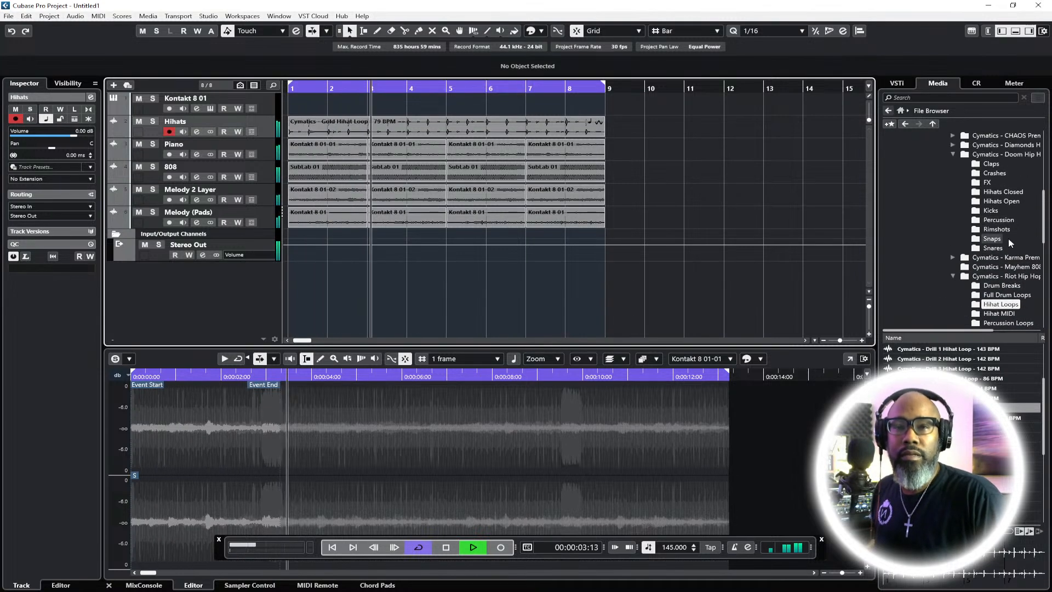
left_click(1001, 247)
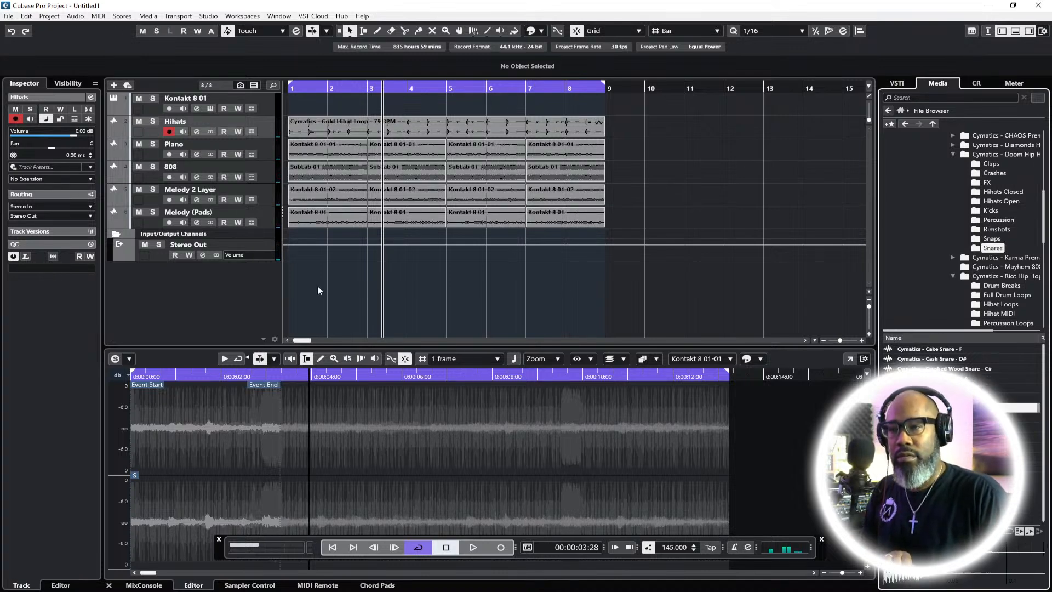
right_click(146, 298)
left_click(208, 336)
type("Snare")
key("Return")
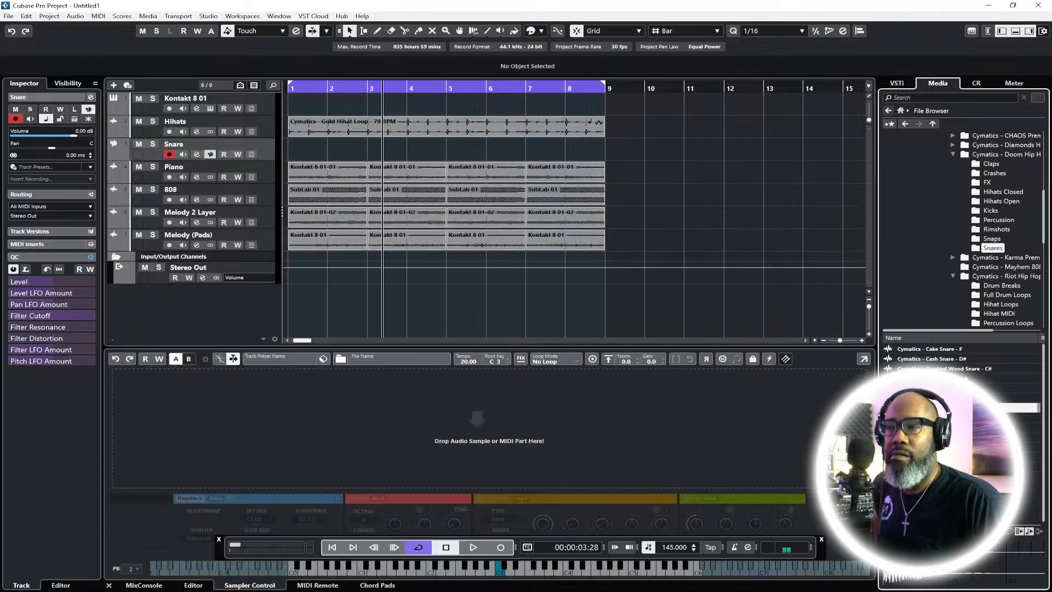
left_click_drag(964, 408, 508, 438)
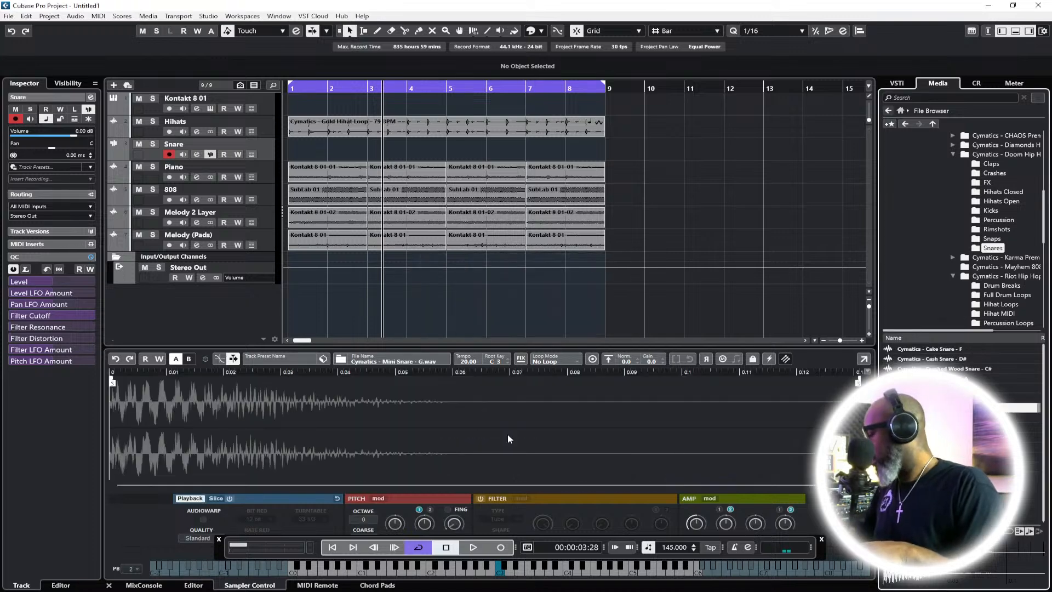
Play the beat from the current position and remove the Hihats track with its loop
key("space")
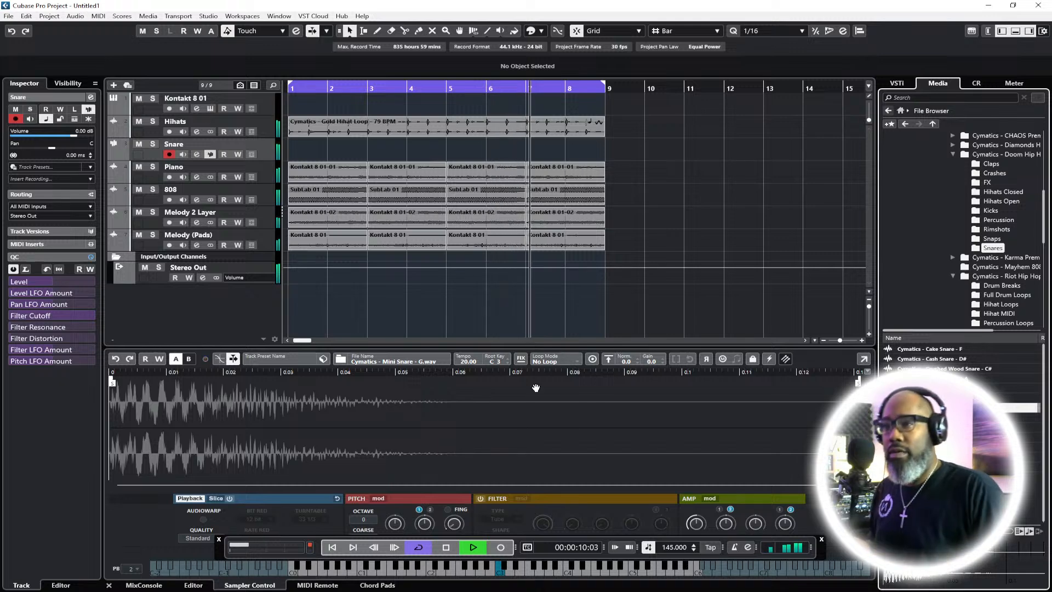
left_click(270, 130)
right_click(271, 122)
left_click(298, 168)
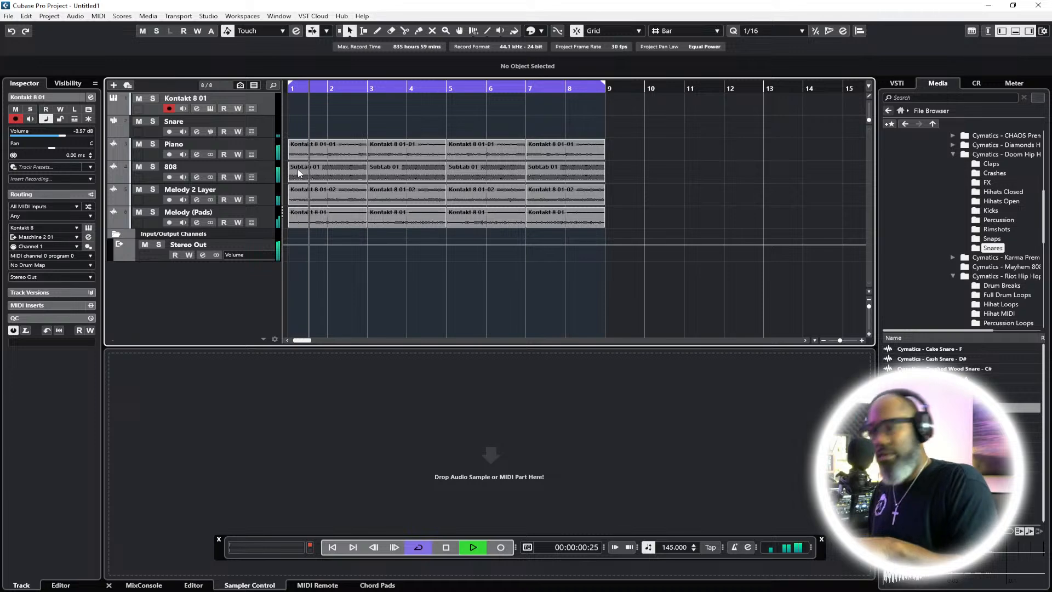
Try the Snare track's sound against the beat, replacing its sample with Cymatics - Reckless Snare - F.wav
left_click(263, 124)
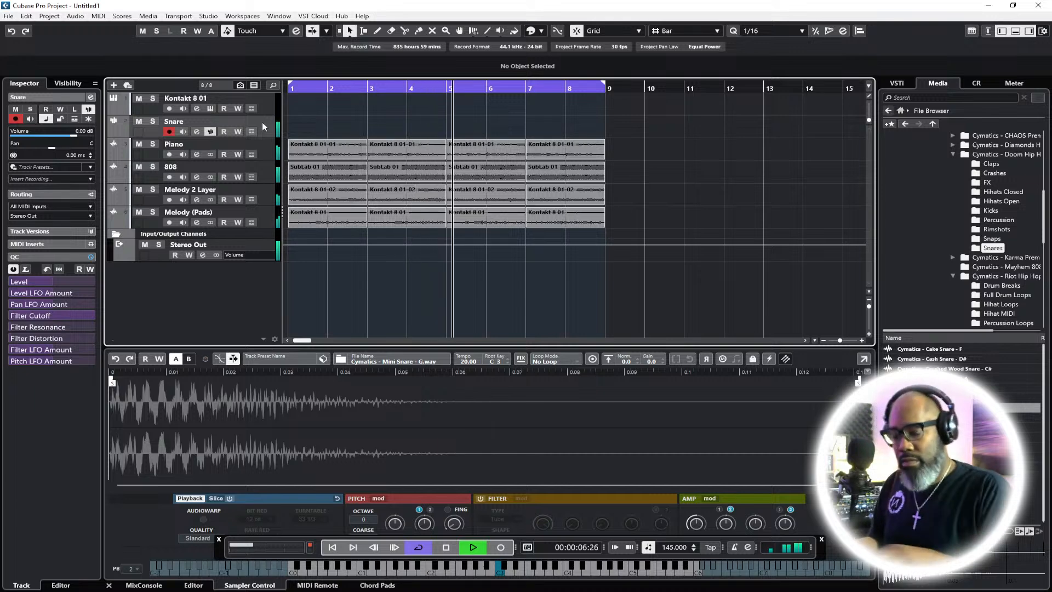
key("space")
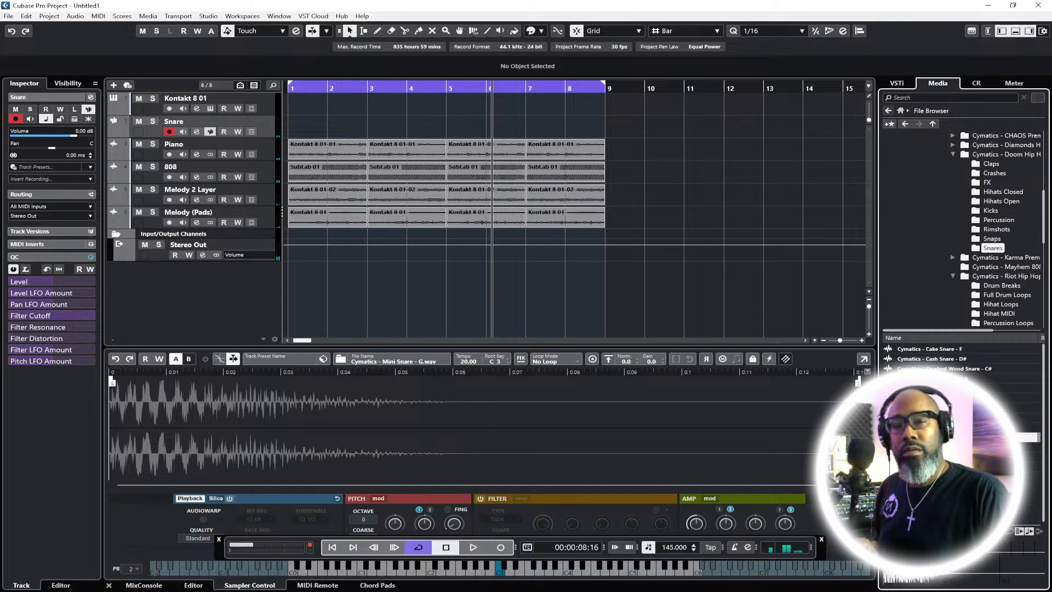
key("space")
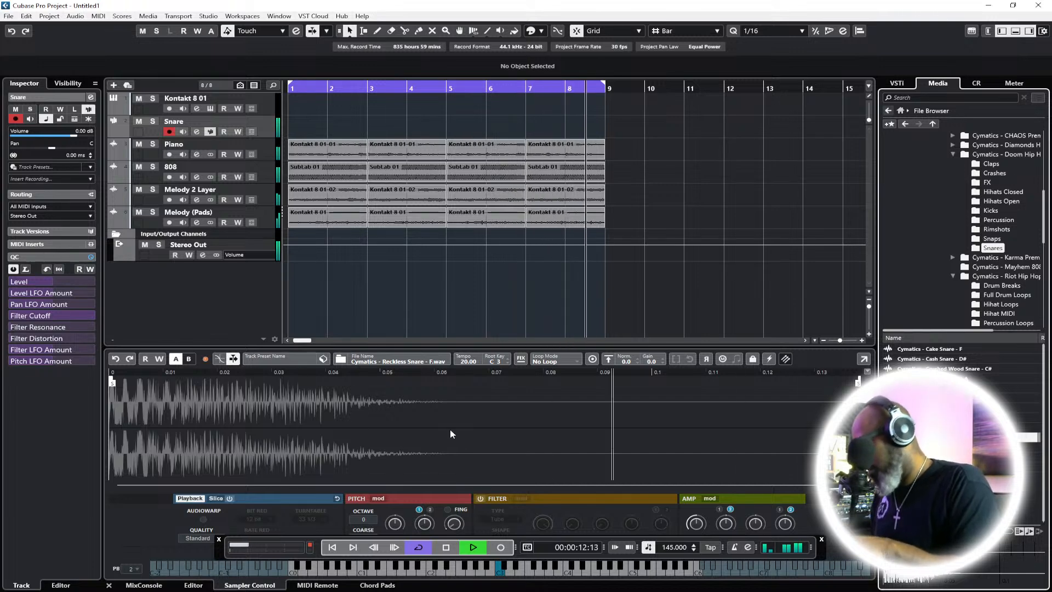
key("space")
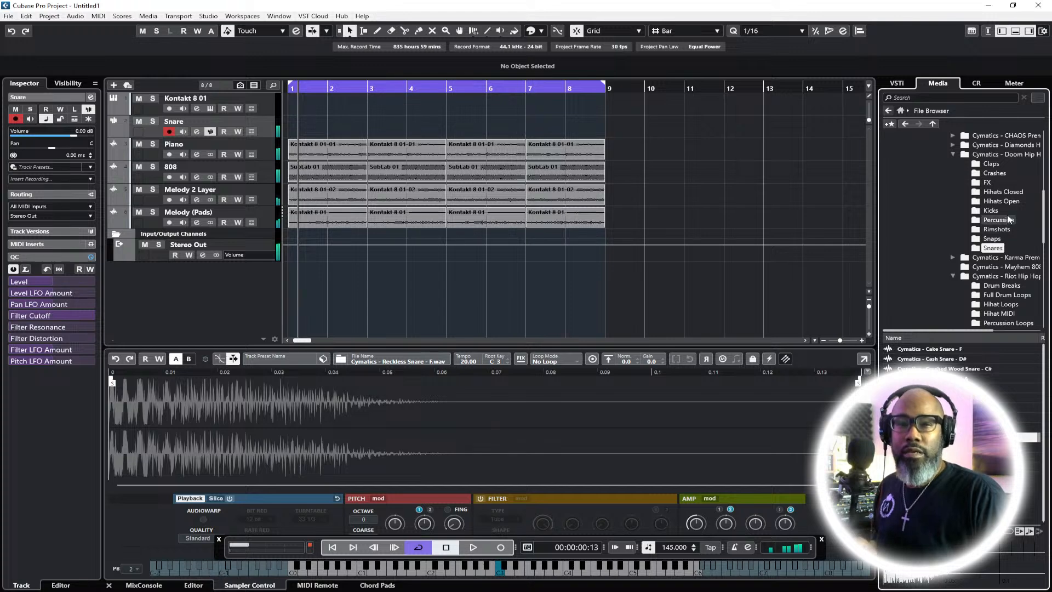
Replace the Snare track's sample with a Landing snare from the Cookin Soul LO-BAP Bundle's SNARES folder and try it against the beat
scroll(1010, 219, "up", 6)
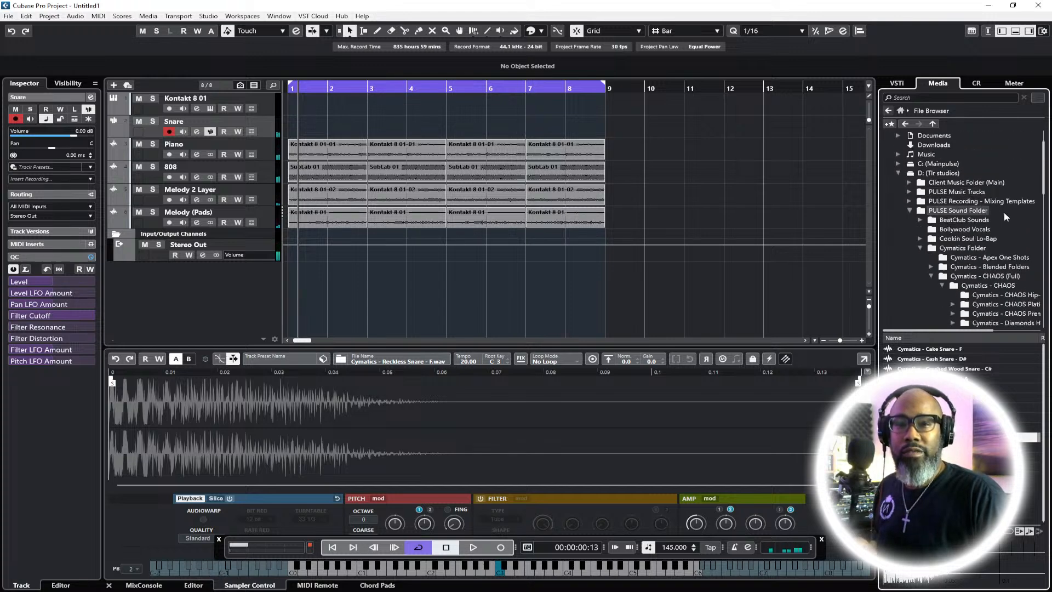
scroll(1006, 217, "down", 8)
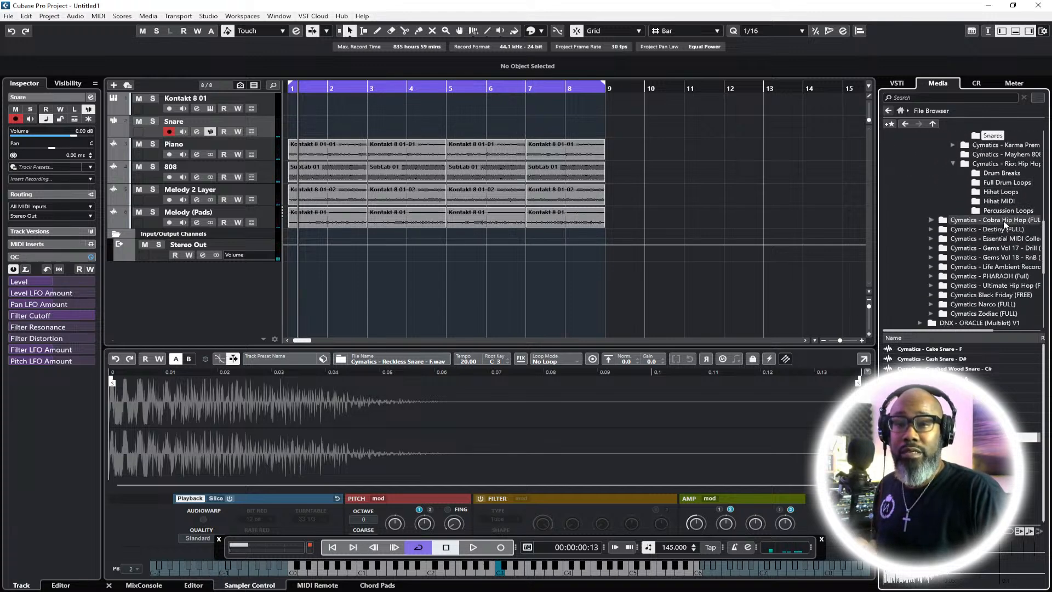
scroll(1005, 225, "up", 5)
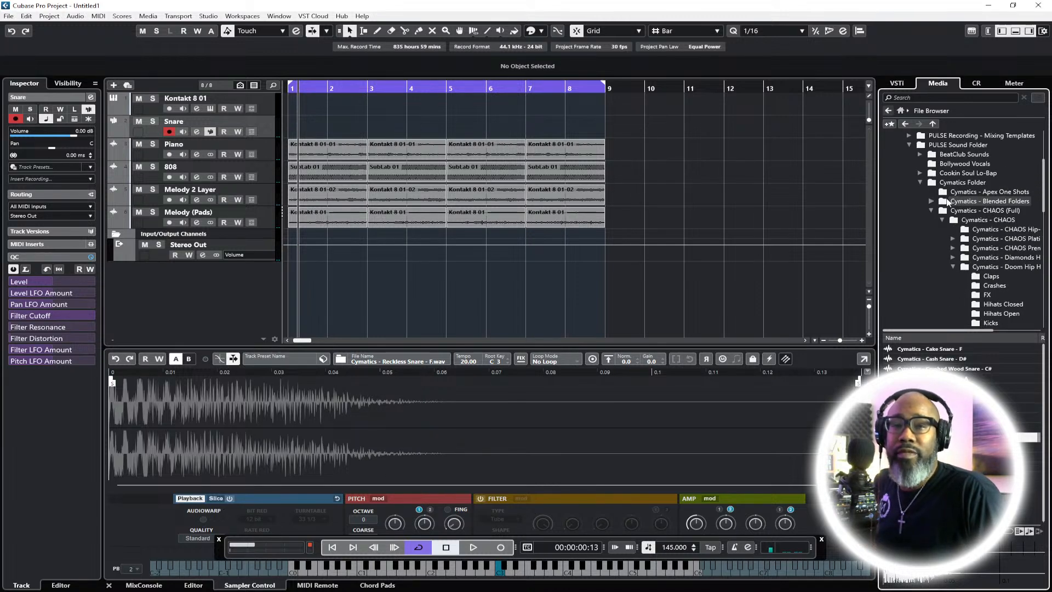
left_click(929, 214)
left_click(932, 213)
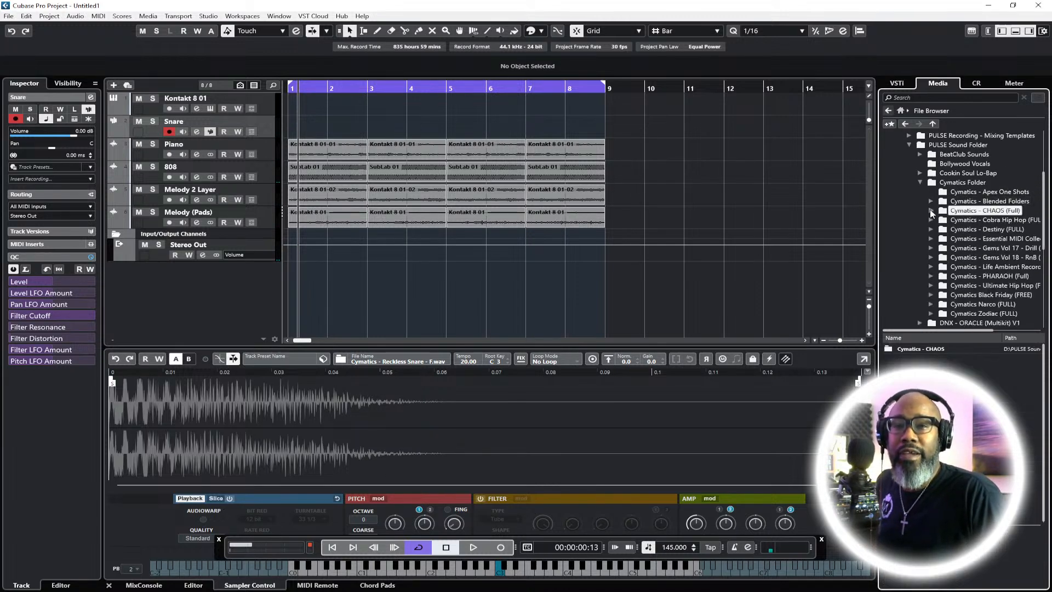
double_click(976, 175)
double_click(990, 184)
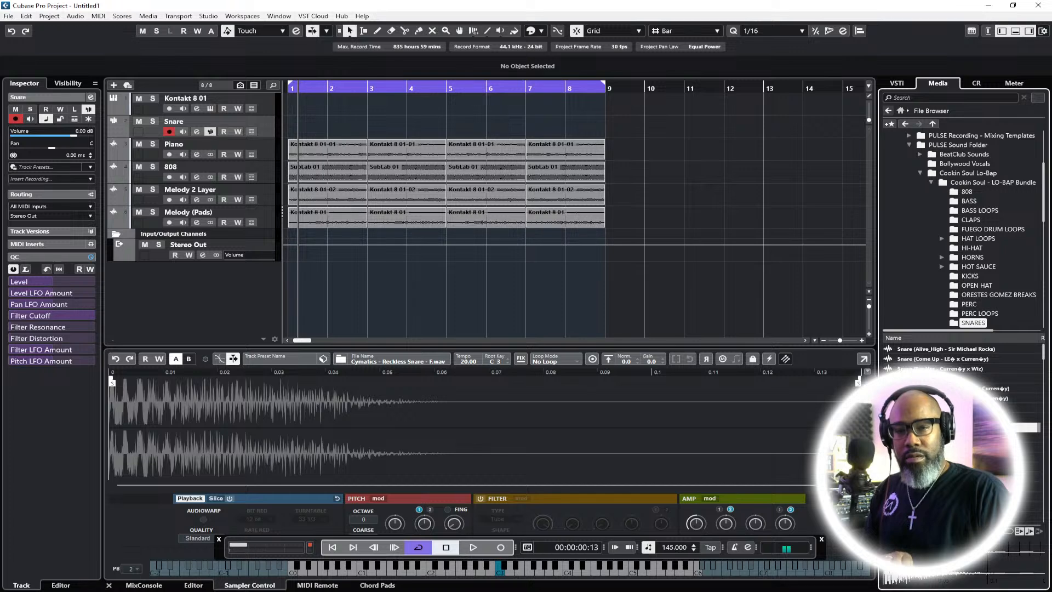
left_click_drag(436, 424, 433, 423)
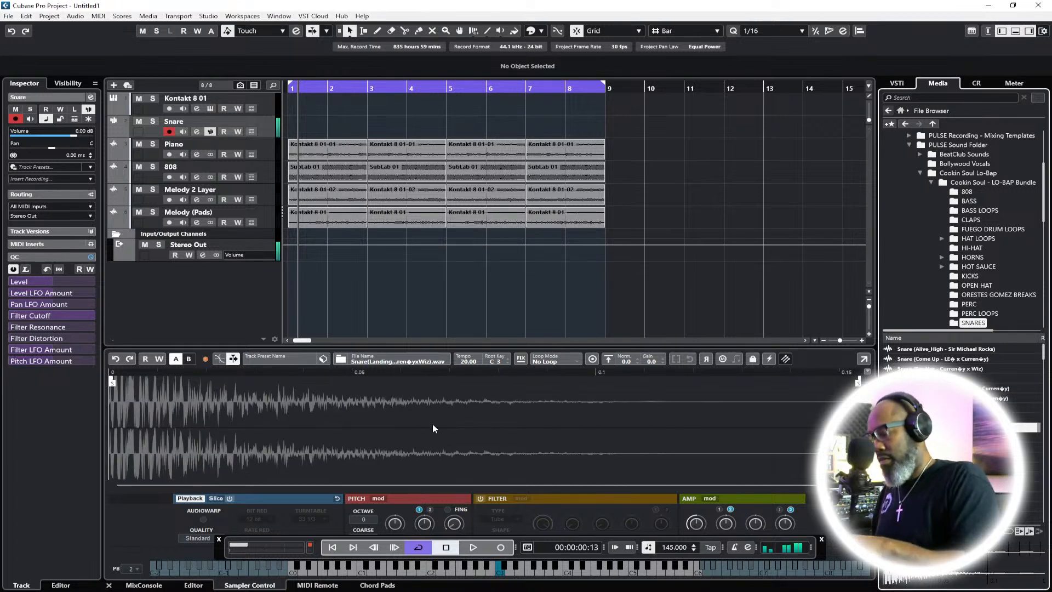
key("space")
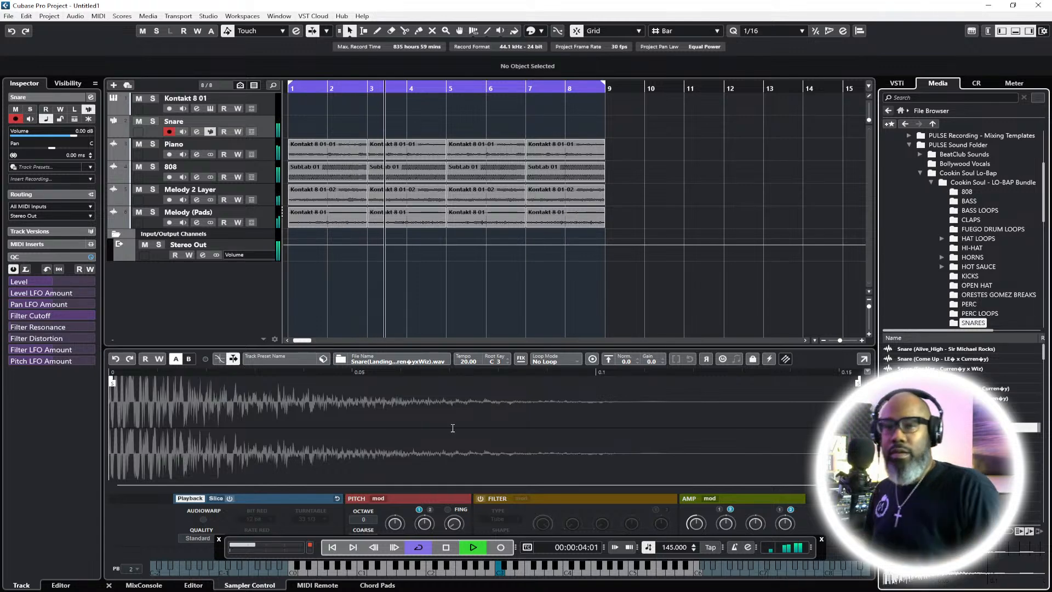
key("space")
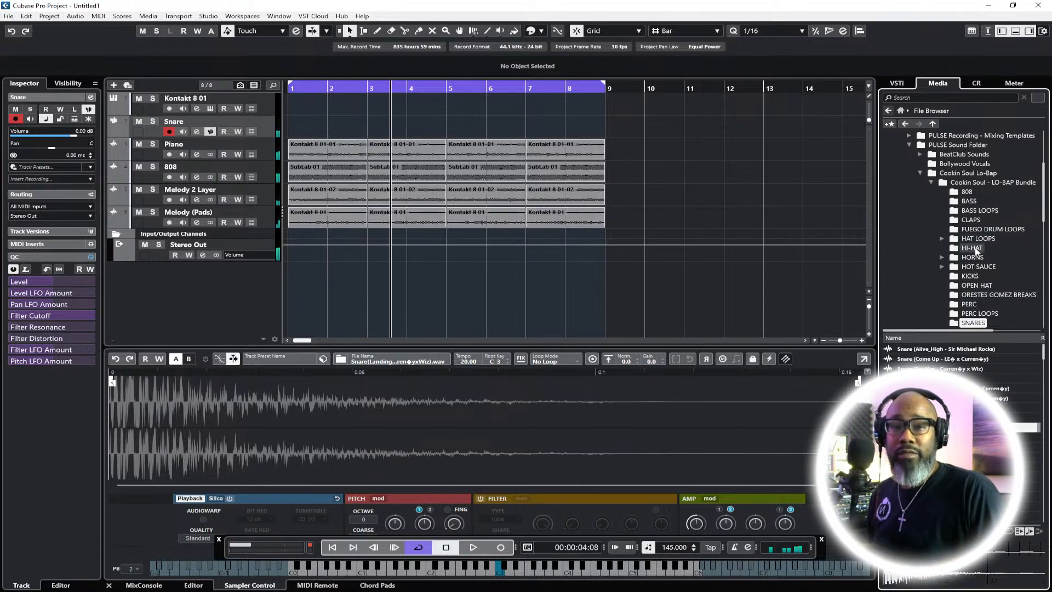
Load the Kick (Day Dreams) sample from the LO-BAP KICKS folder into the Snare track, rename the track Kick and set its volume to 2.50 dB
scroll(983, 258, "down", 1)
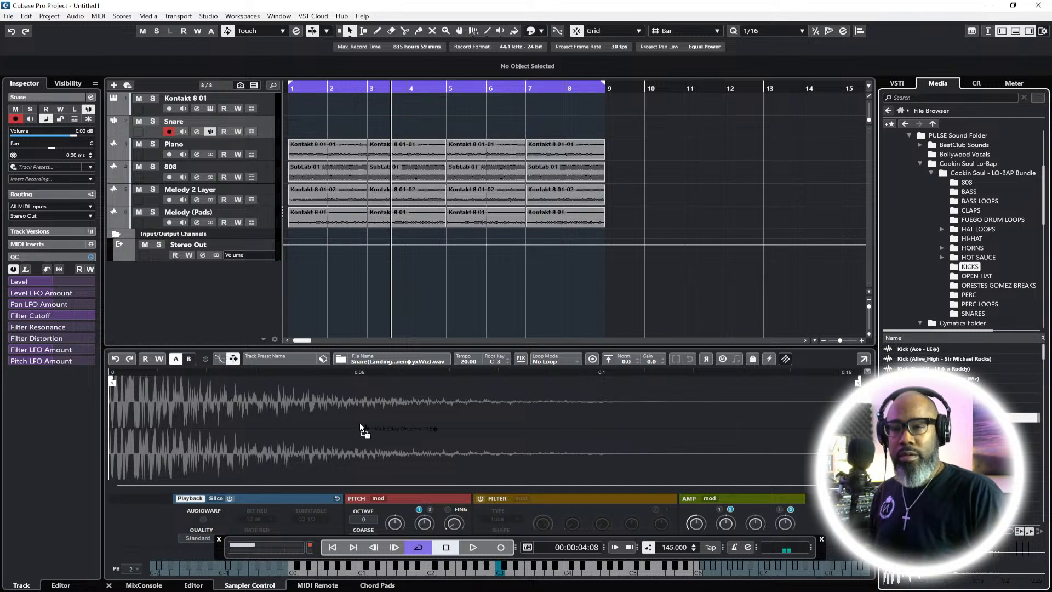
left_click_drag(360, 423, 362, 423)
key("space")
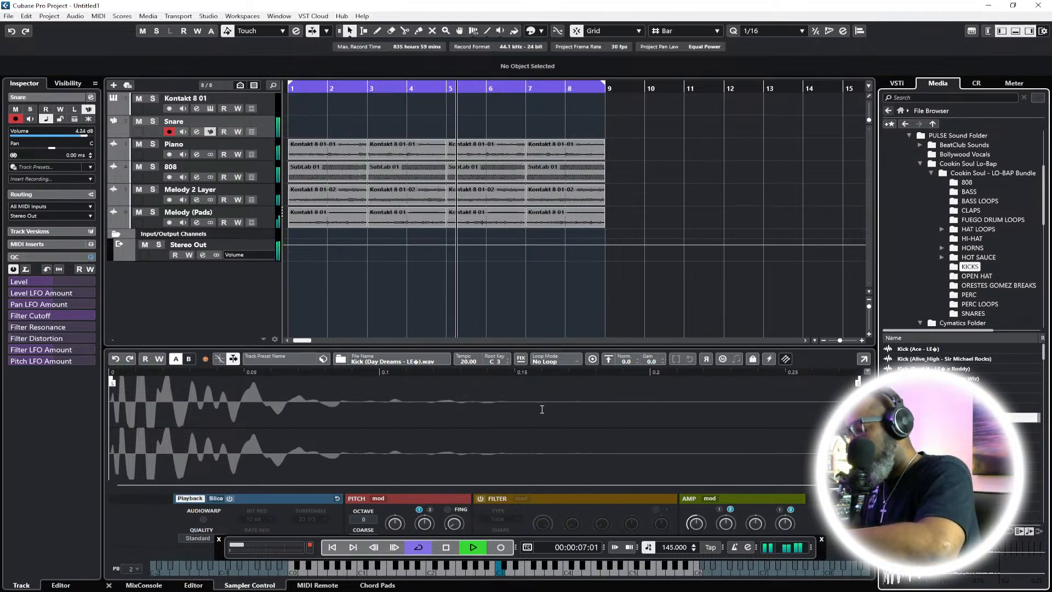
double_click(194, 121)
type("Kick")
key("Return")
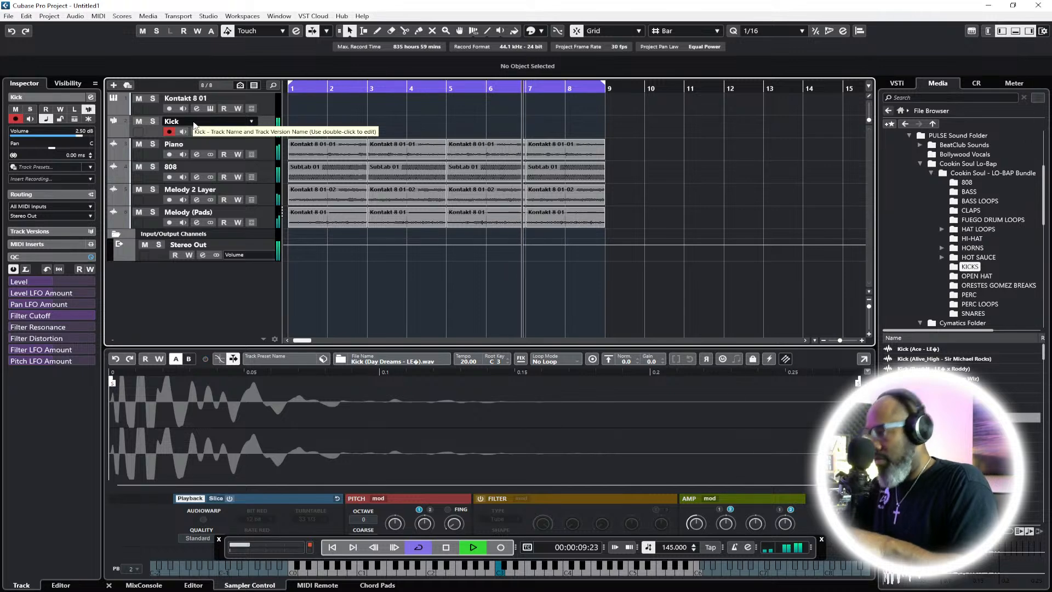
Turn on the metronome and record an eight-bar kick pattern on the Kick track from bar 1
key("space")
left_click(734, 548)
key("KP_Multiply")
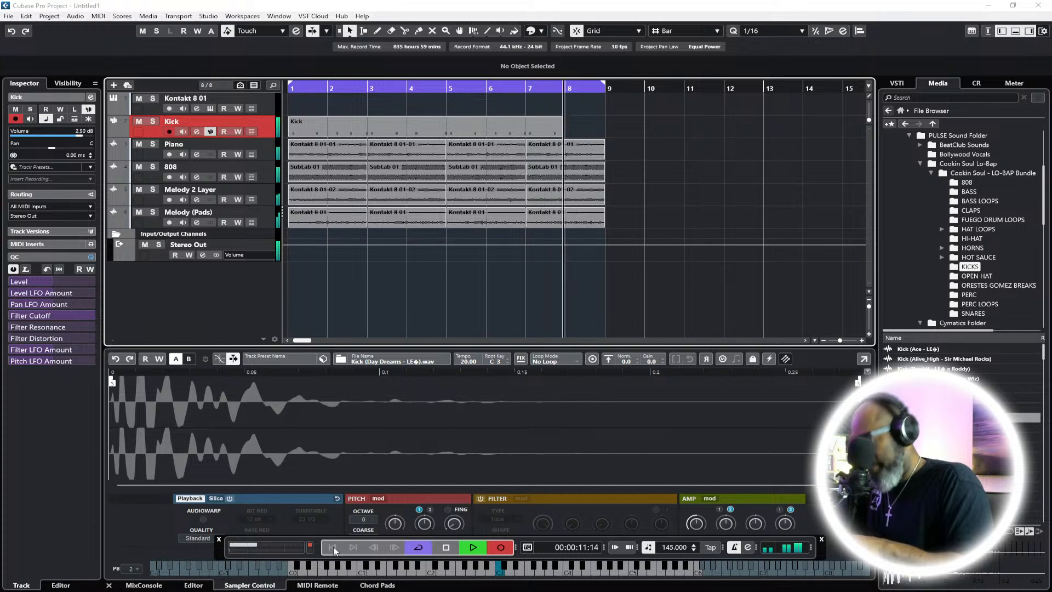
left_click(334, 548)
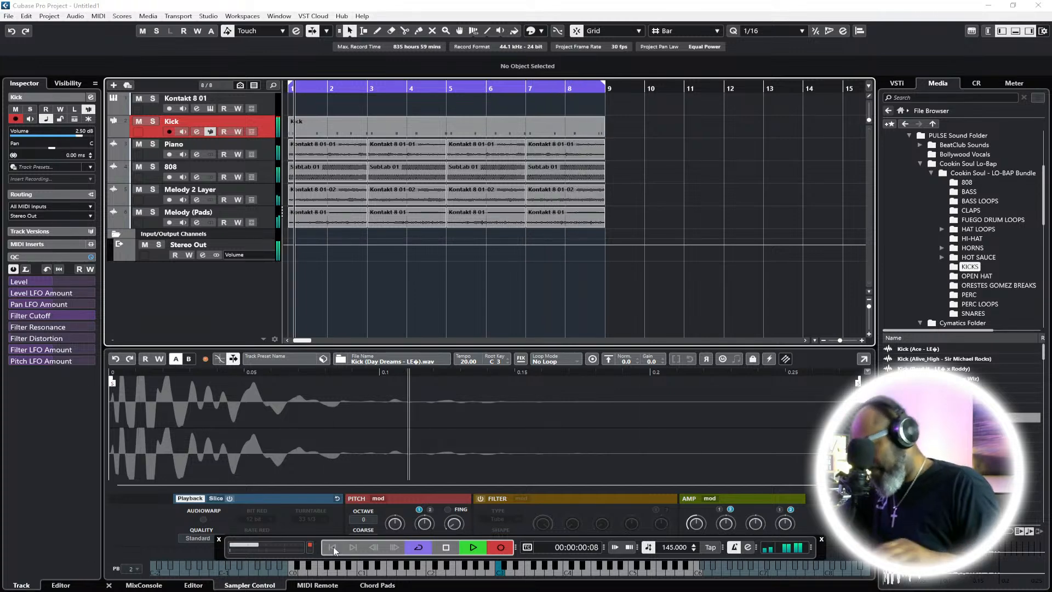
key("space")
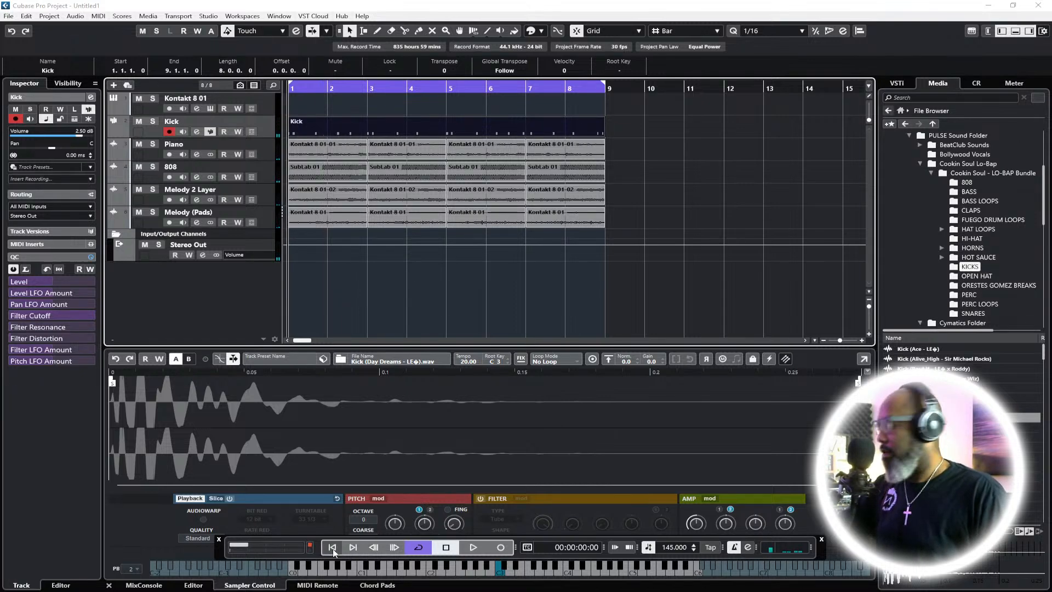
Try quantize values 1/32, 1/16 Triplet and 1/8 Triplet on the recorded Kick part during playback, finishing on 1/16 Triplet
key("space")
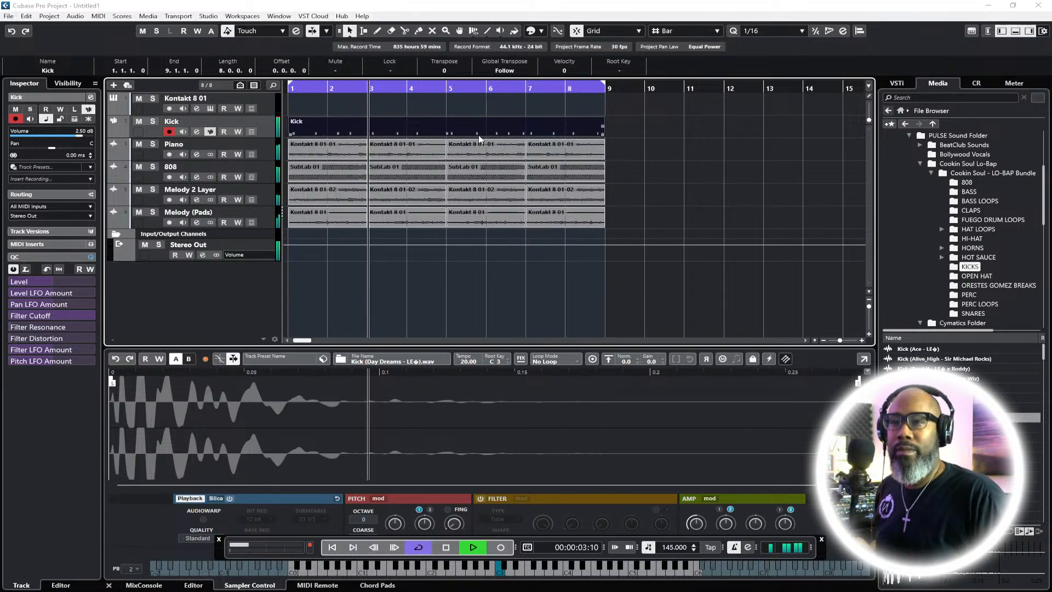
left_click(773, 31)
left_click(762, 93)
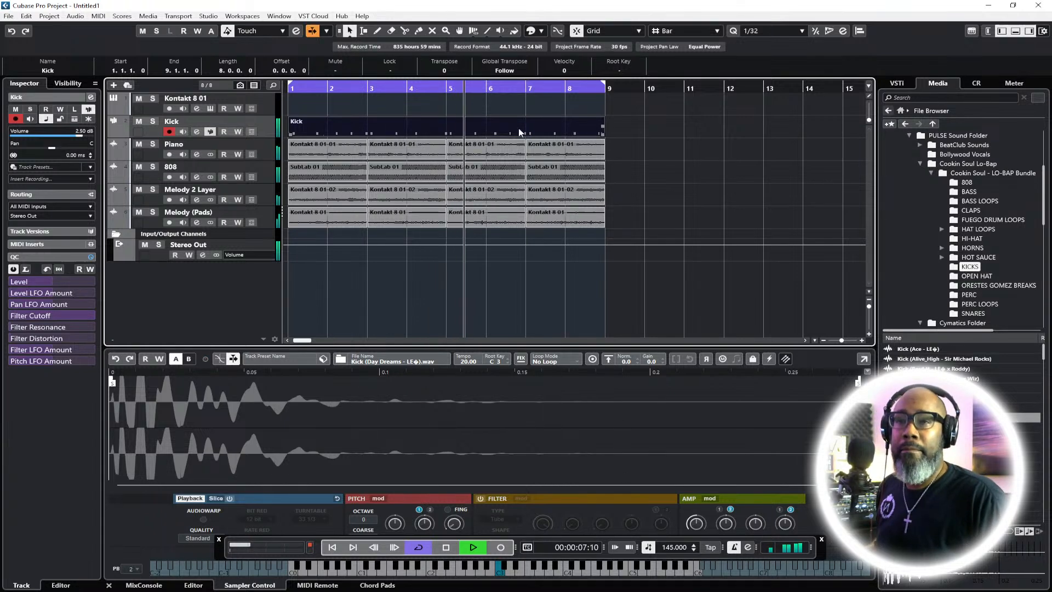
left_click(768, 33)
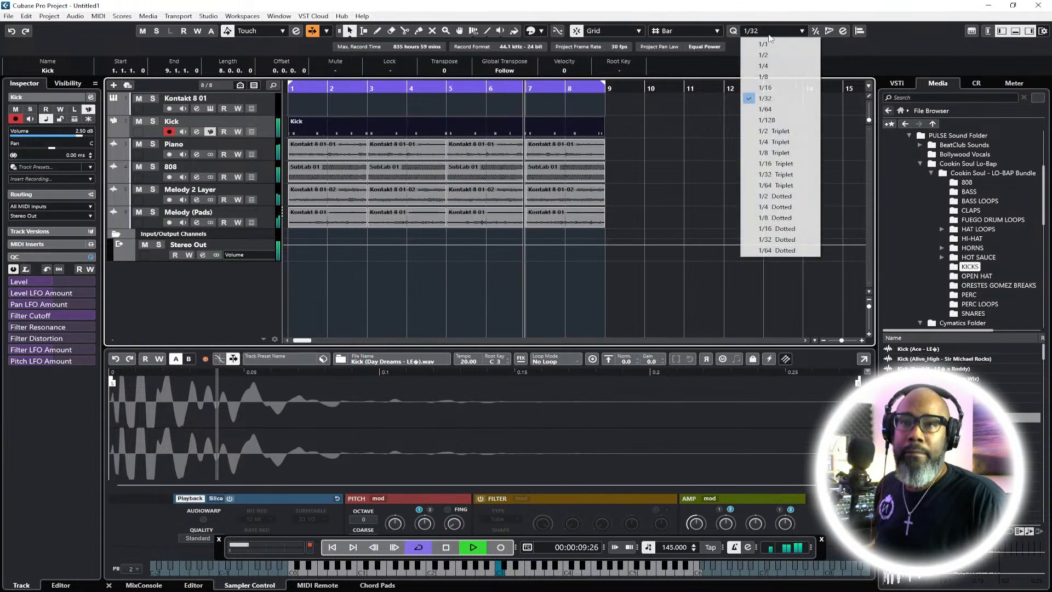
left_click(782, 164)
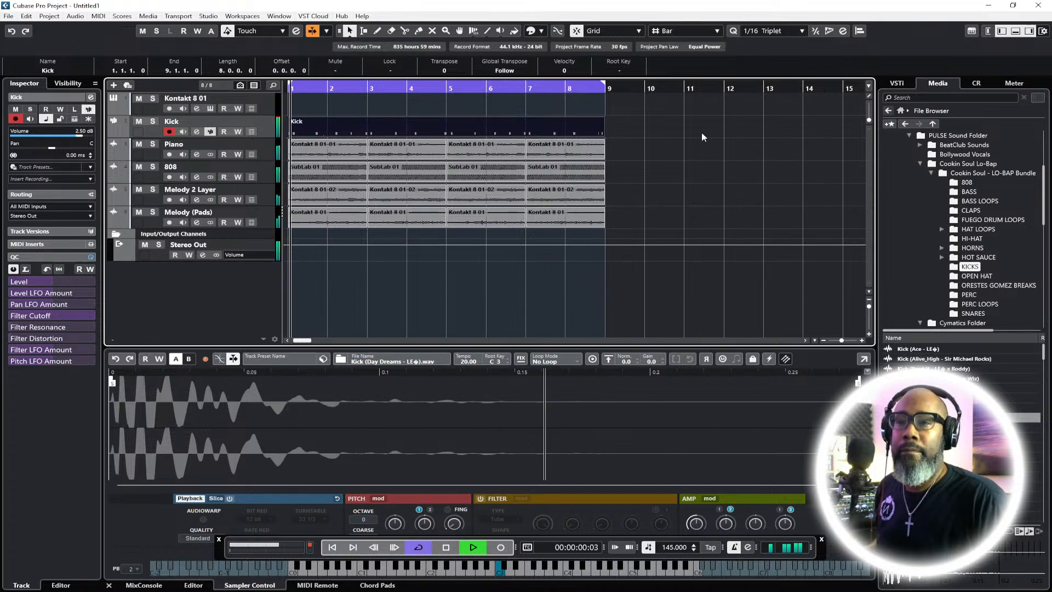
left_click(769, 31)
left_click(776, 154)
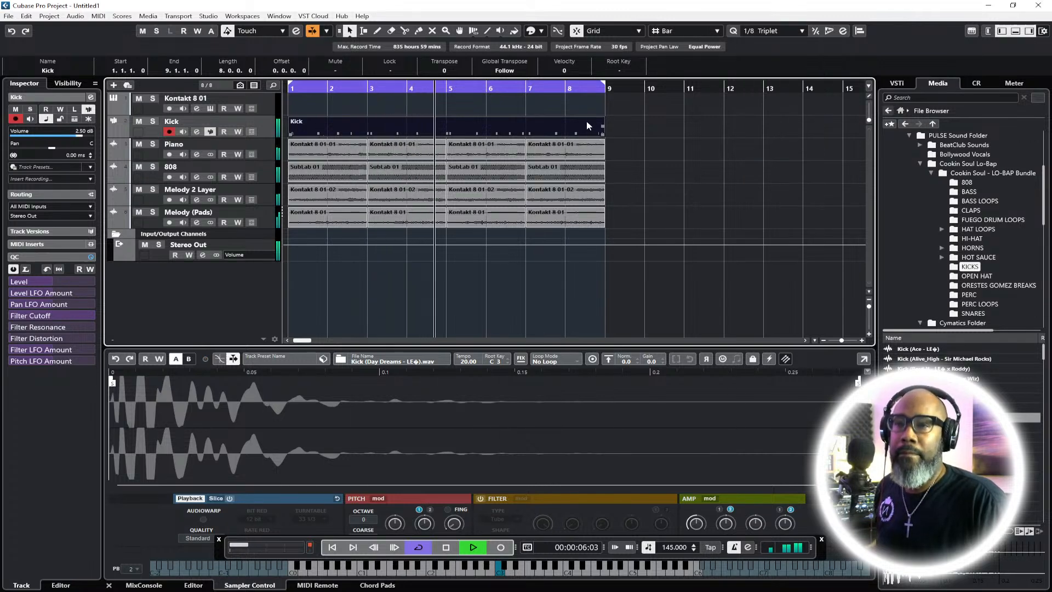
left_click(770, 37)
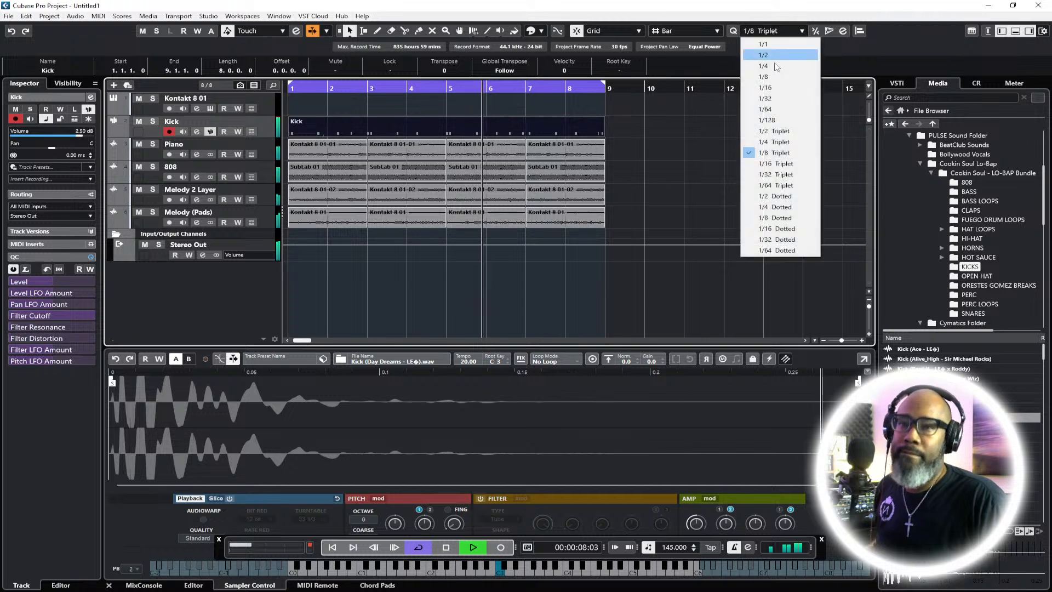
left_click(776, 164)
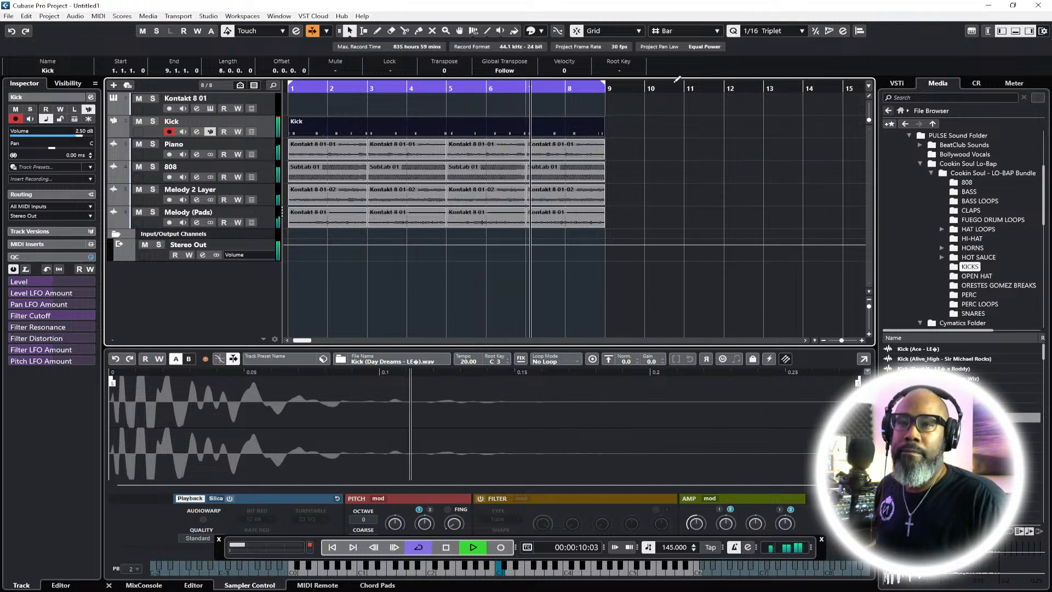
Try a 1/64 quantize value on the Kick part during playback, then settle on 1/16
left_click(781, 31)
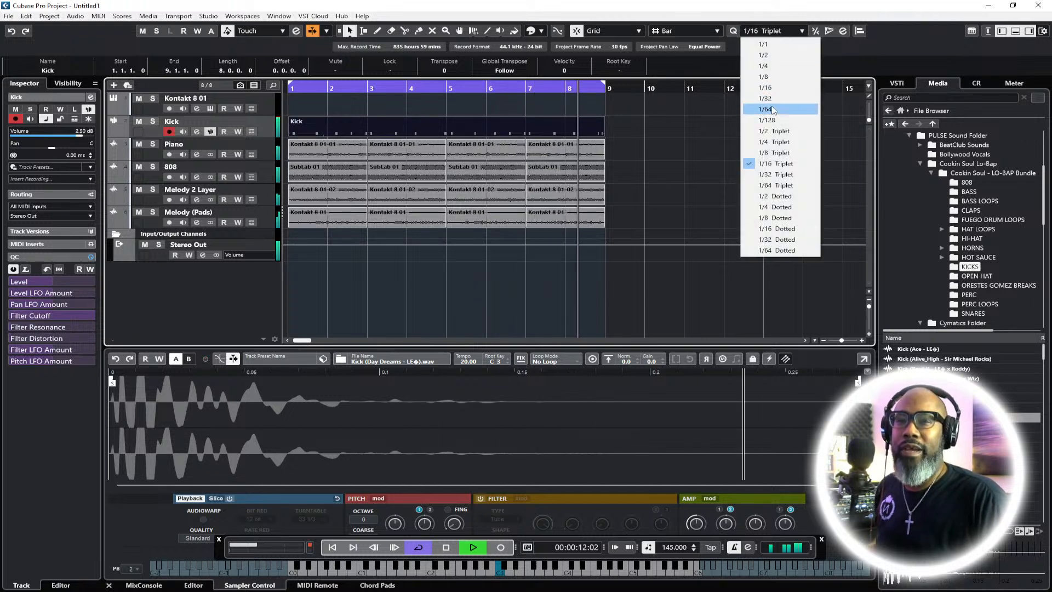
left_click(767, 110)
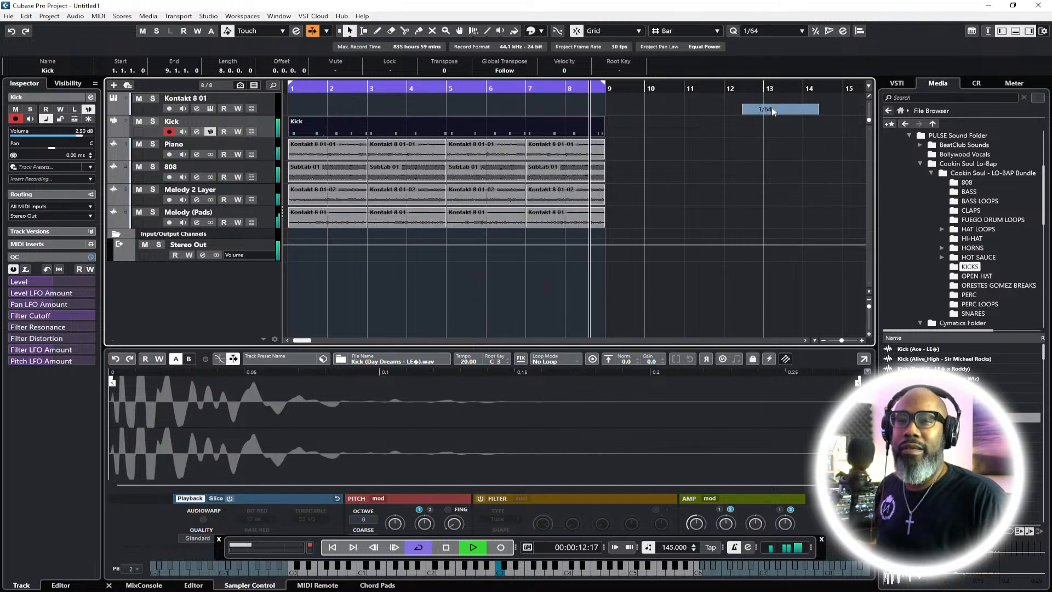
left_click(771, 31)
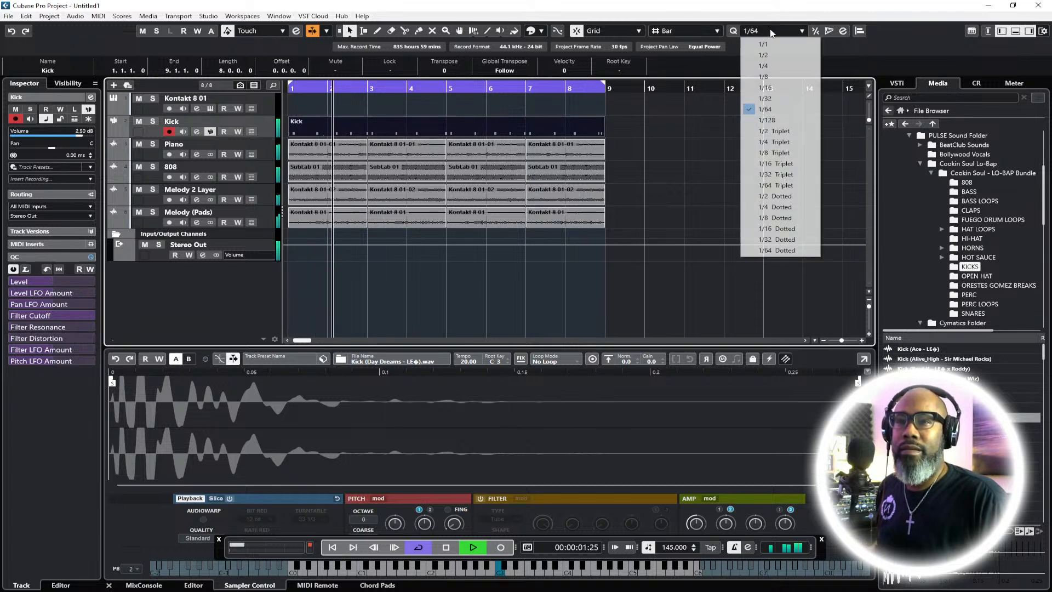
left_click(766, 88)
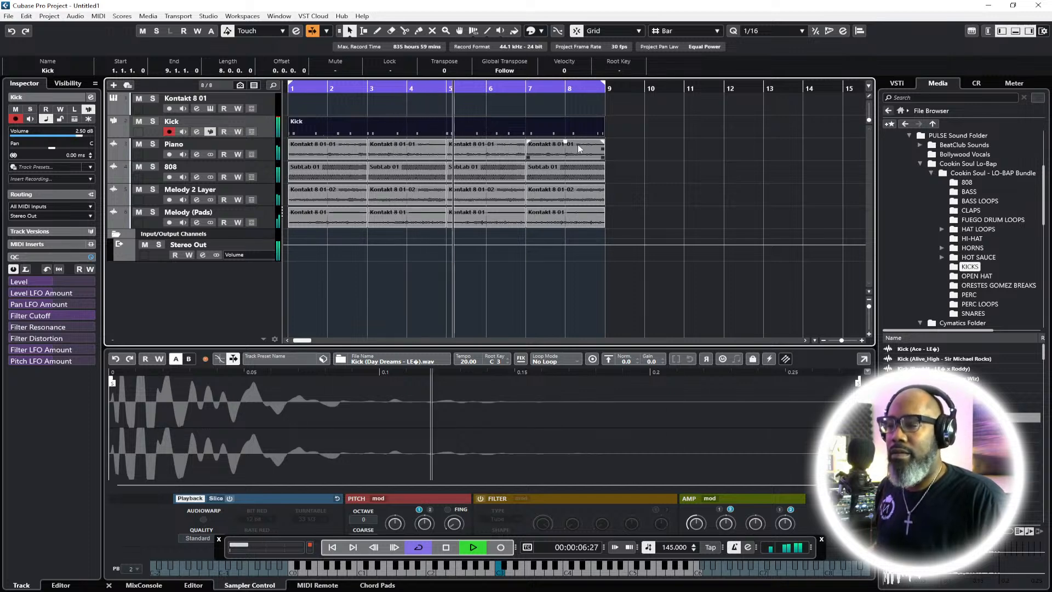
Split the Kick part at bar 5 and delete its second half
left_click(405, 31)
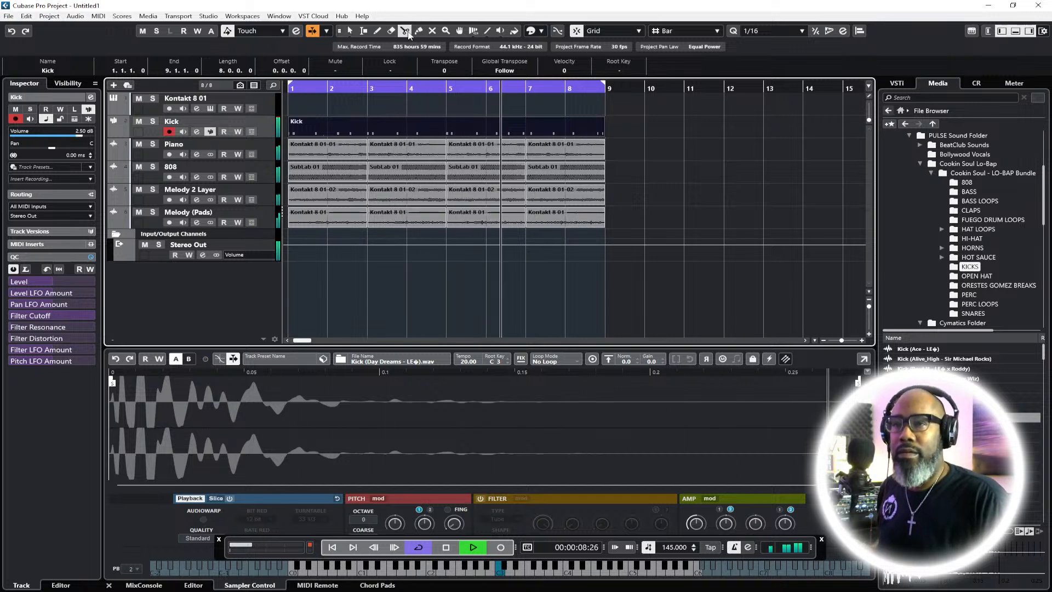
left_click(447, 127)
key("space")
left_click(349, 32)
key("Delete")
Copy the four-bar Kick part to bar 5 and return the playhead to the start
left_click(385, 136)
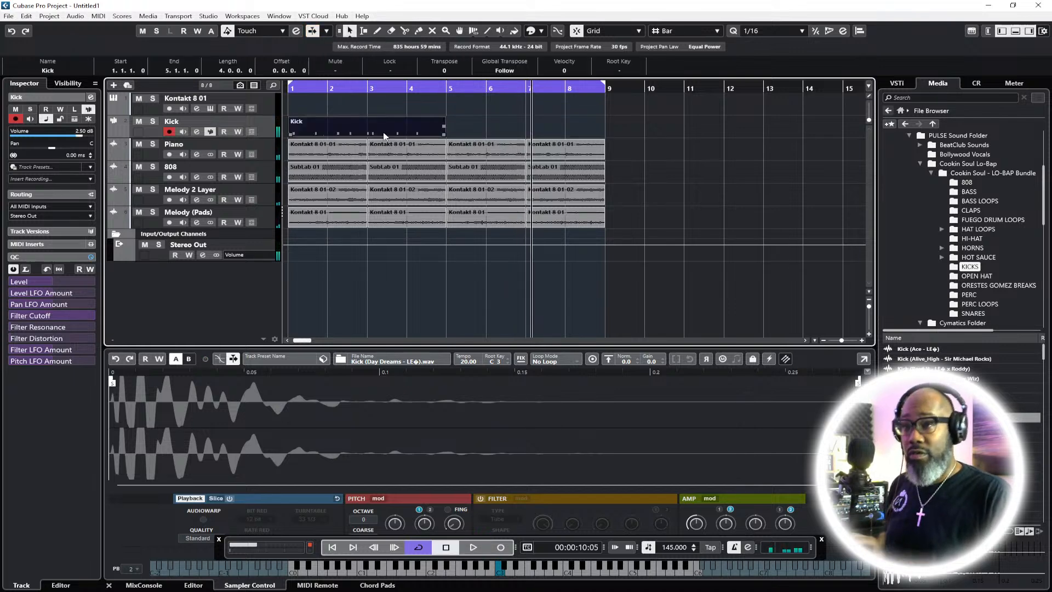
left_click(451, 89)
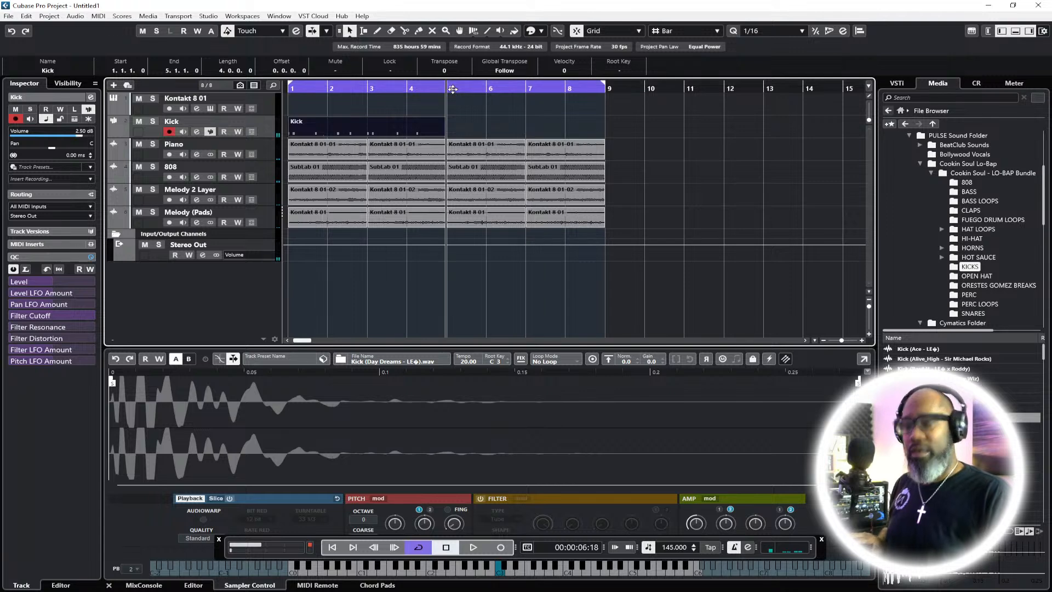
key("ctrl+v")
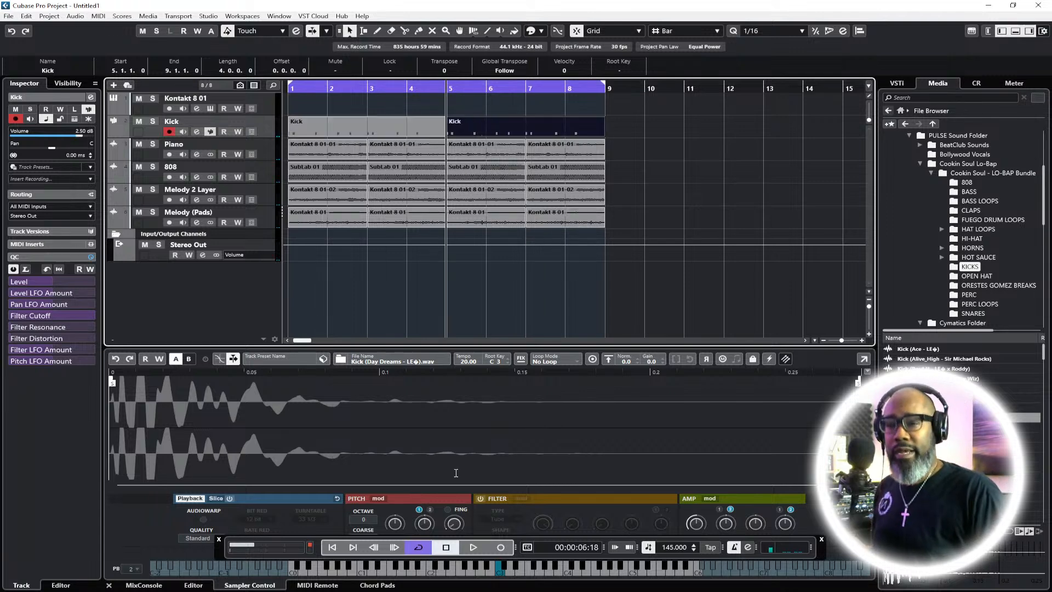
left_click(332, 547)
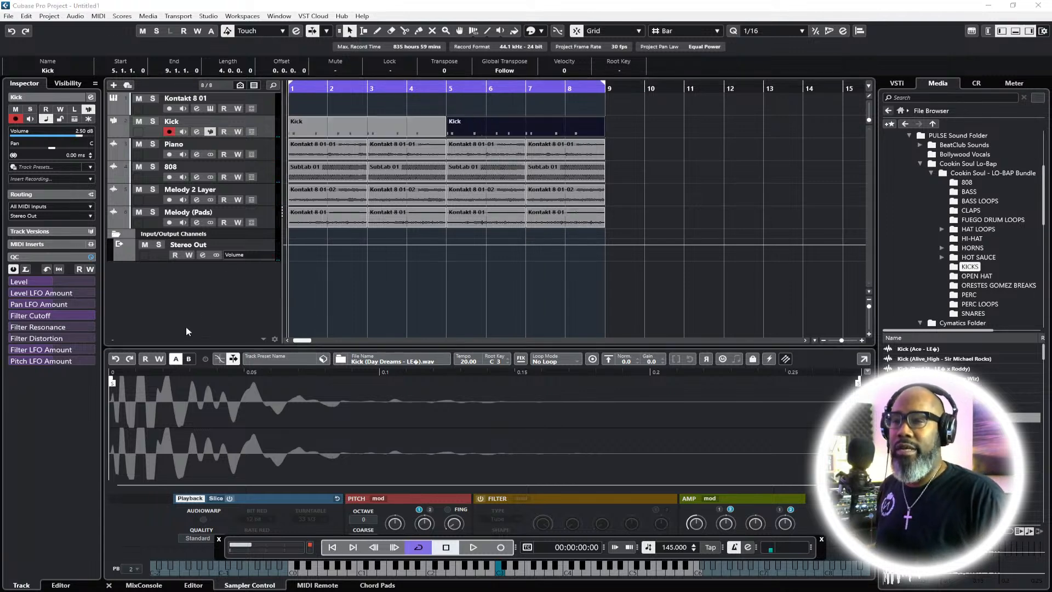
left_click_drag(310, 547, 307, 498)
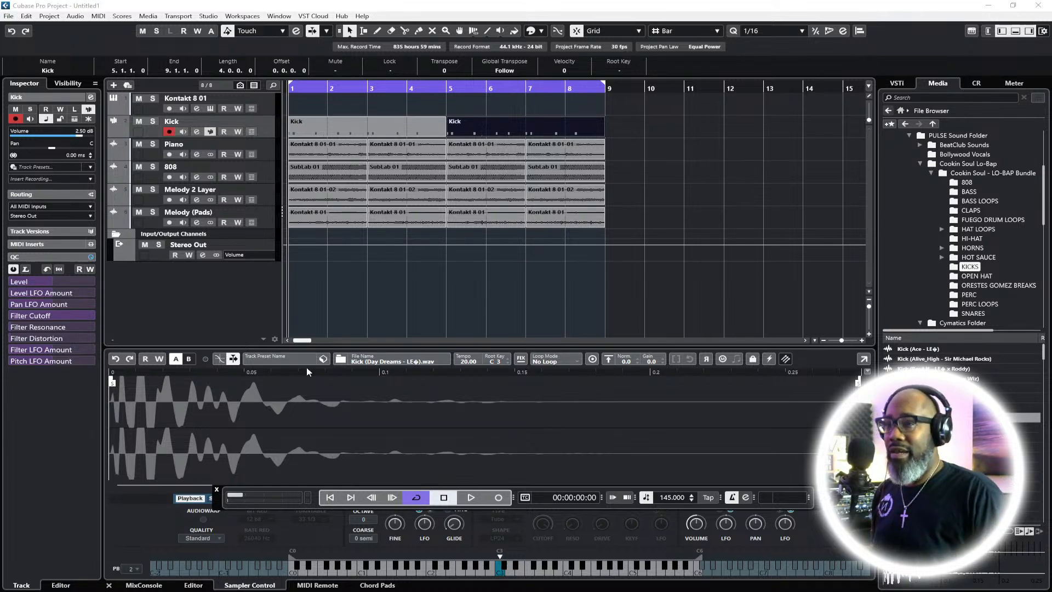
Split the two Kick parts at bars 3 and 7 and start playback
left_click(405, 32)
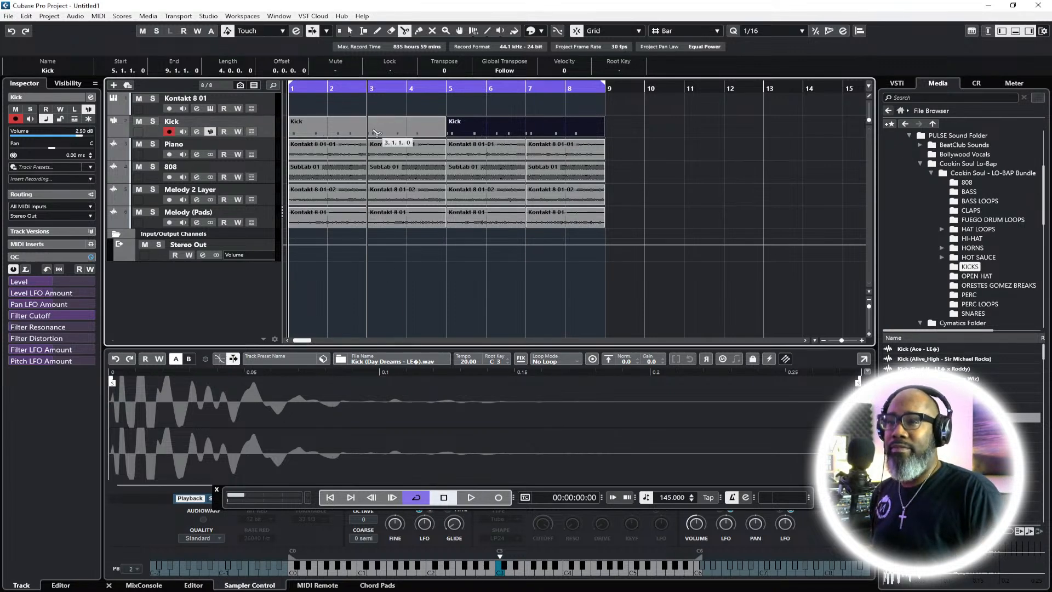
left_click(555, 128)
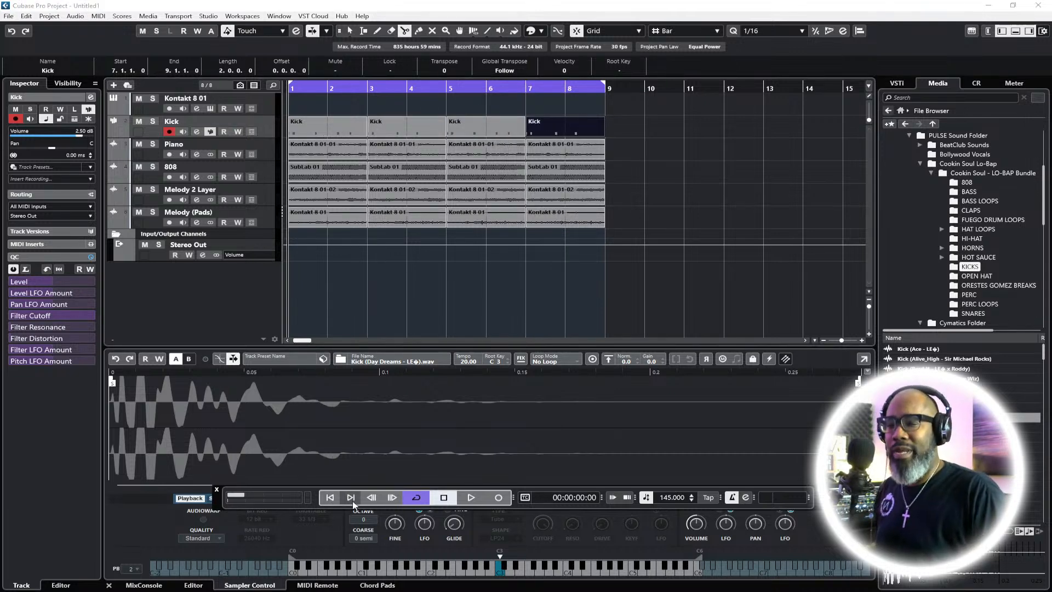
left_click(471, 497)
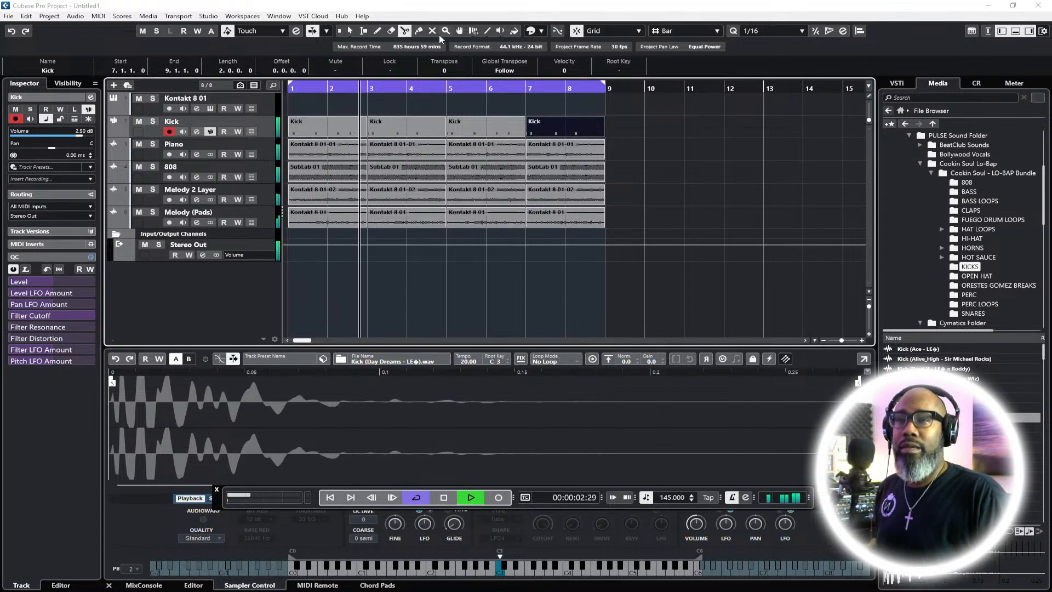
Delete the two-bar Kick parts at bars 3 and 7 during playback
left_click(349, 31)
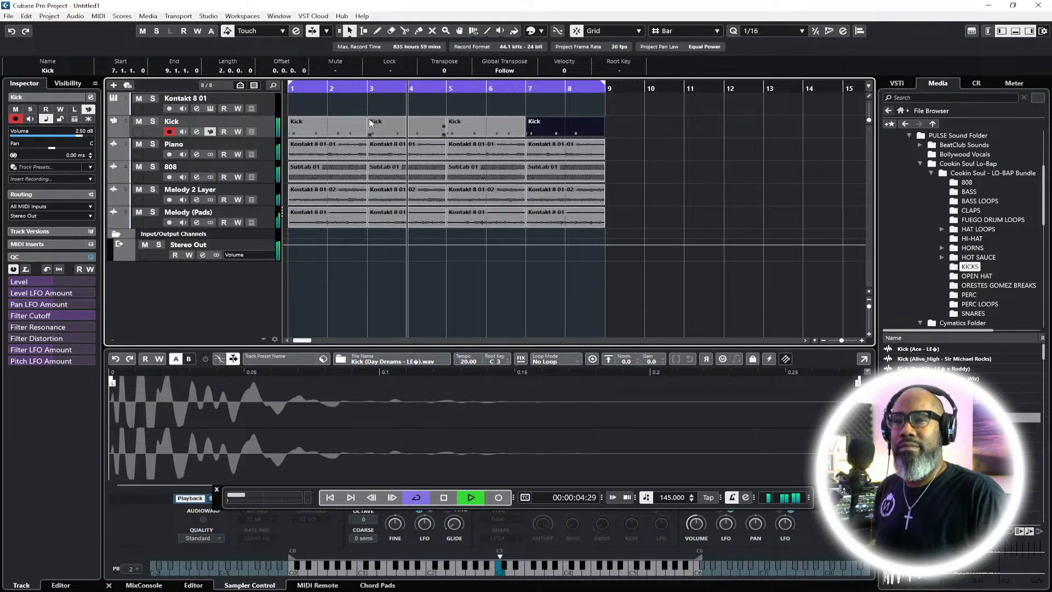
left_click(340, 132)
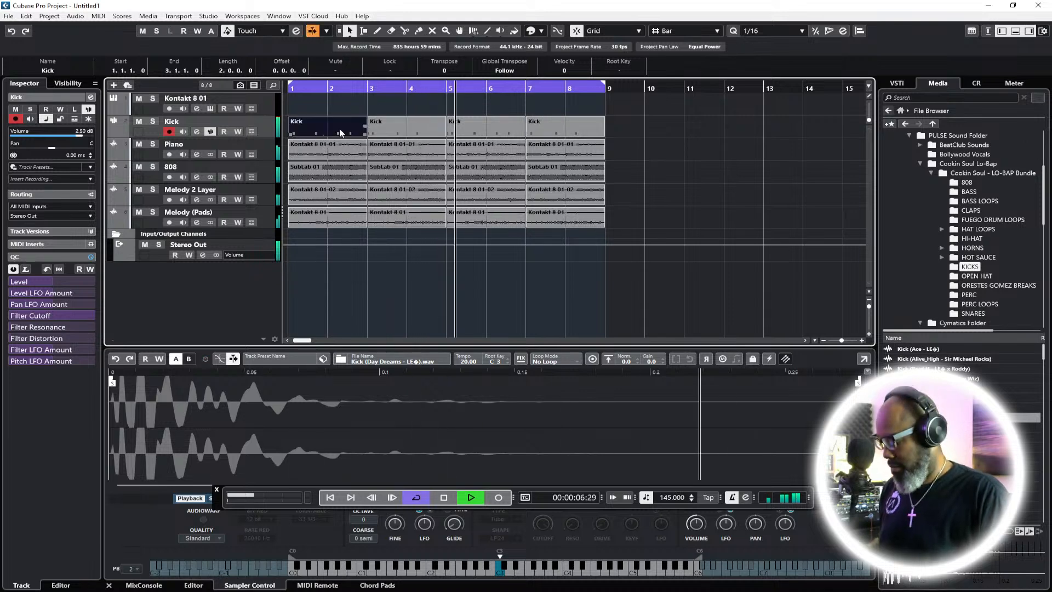
left_click(499, 134)
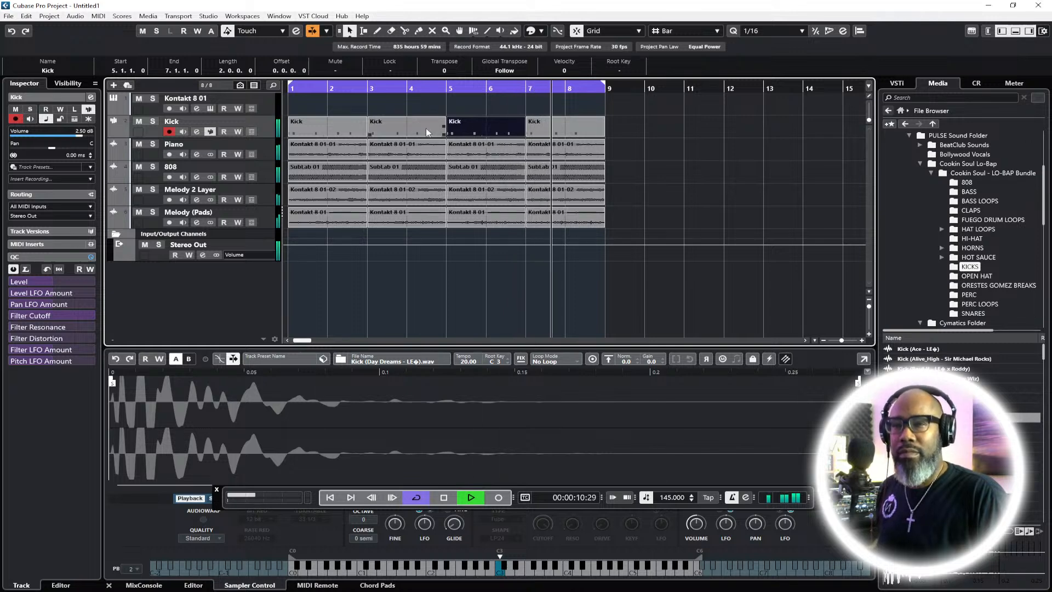
left_click(426, 127)
key("Delete")
left_click(499, 131)
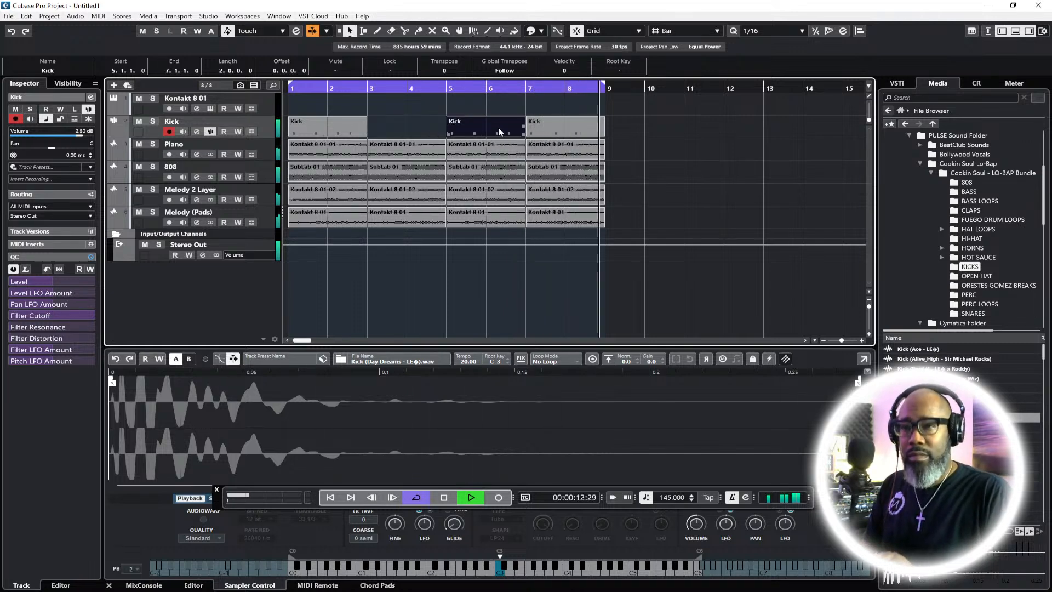
left_click(548, 132)
key("Delete")
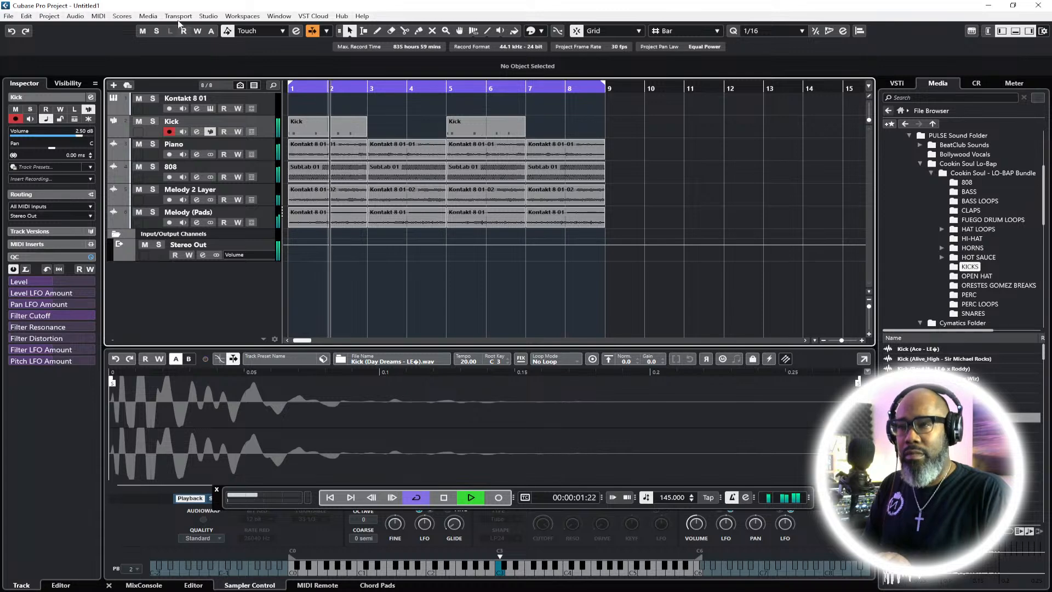
Restore the deleted bar 7 Kick part and move it to bar 1, replacing the other two Kick parts
left_click(26, 16)
left_click(41, 26)
left_click_drag(554, 125, 301, 137)
key("Delete")
left_click(496, 136)
key("Delete")
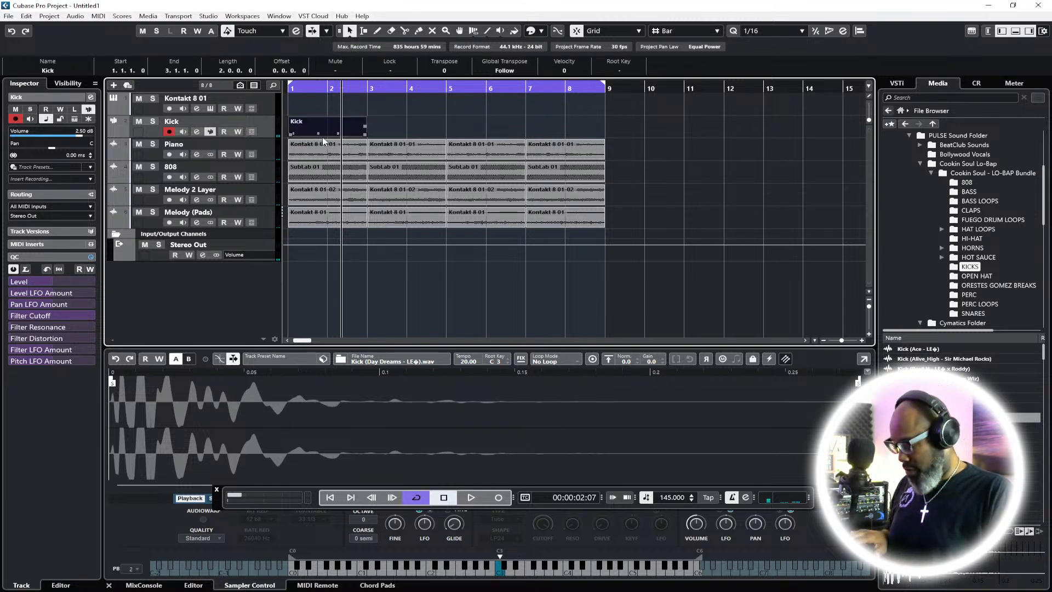
Repeat the two-bar Kick part at bars 3, 5 and 7 and play the beat from the start
left_click(368, 91)
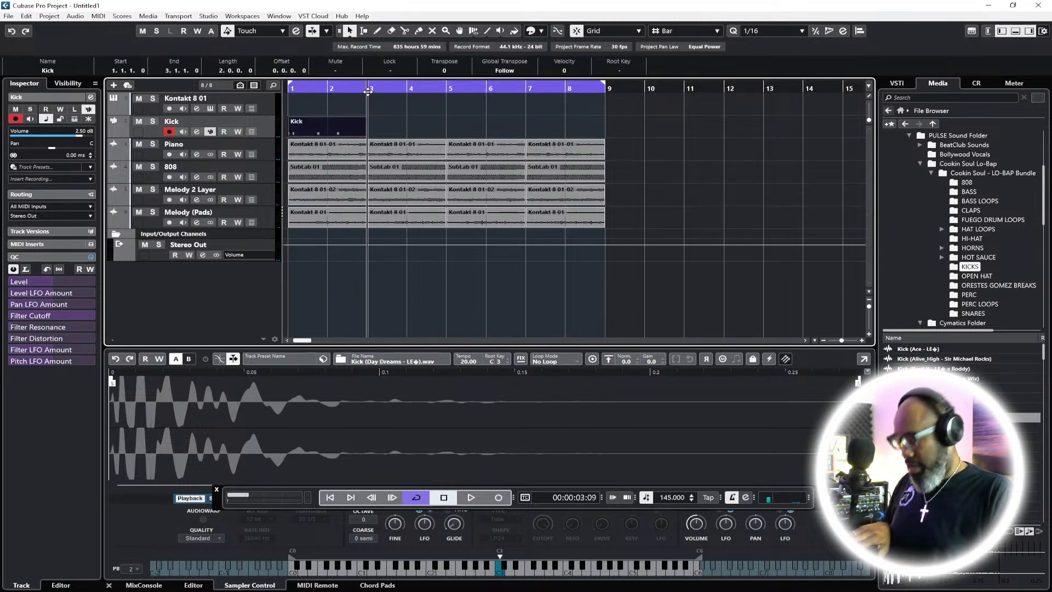
key("ctrl+d")
left_click(340, 127, "shift")
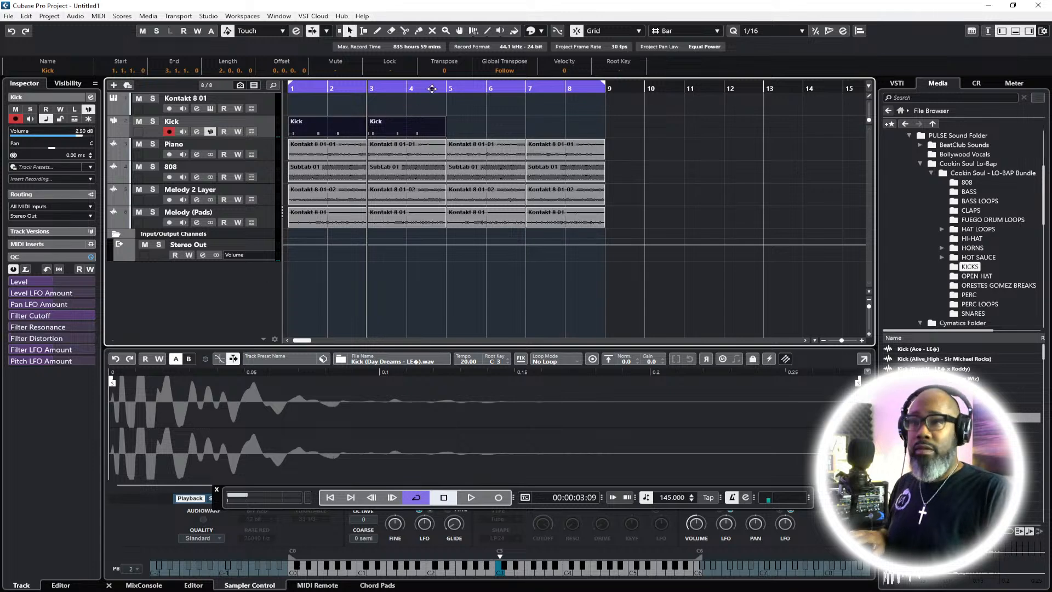
key("ctrl+d")
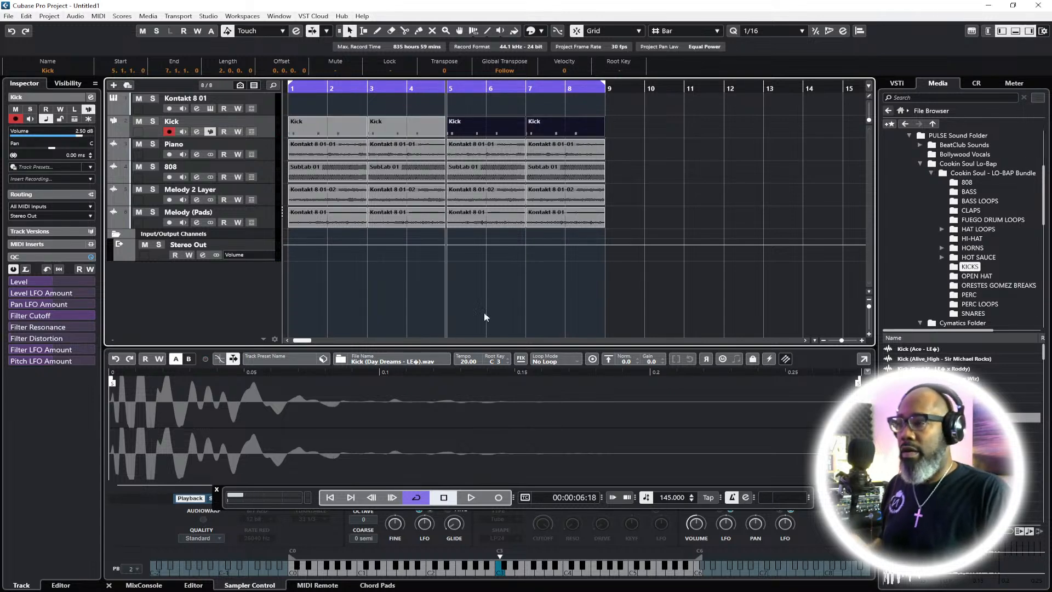
left_click(330, 497)
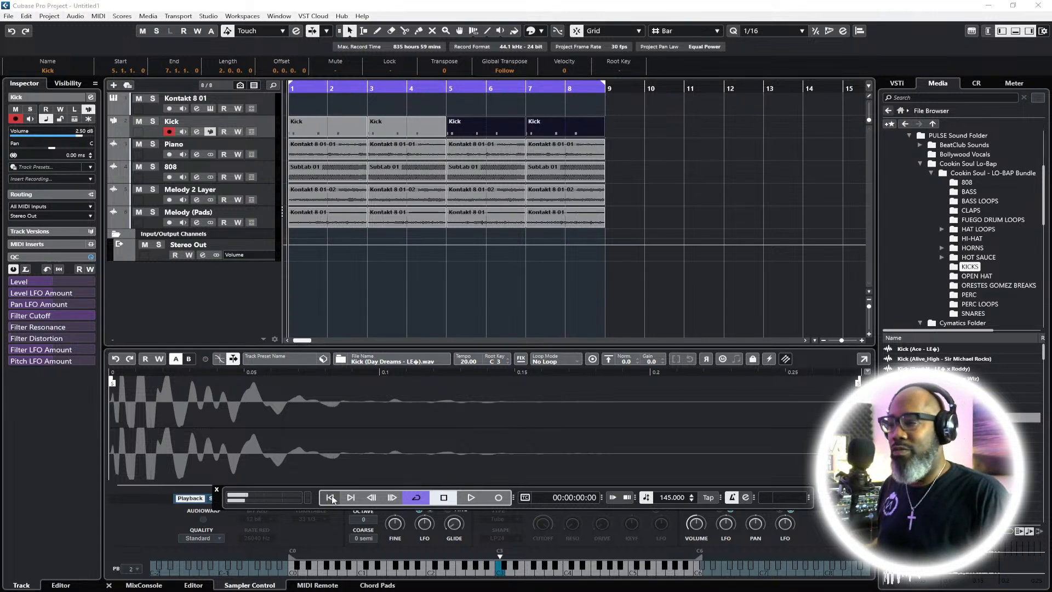
key("space")
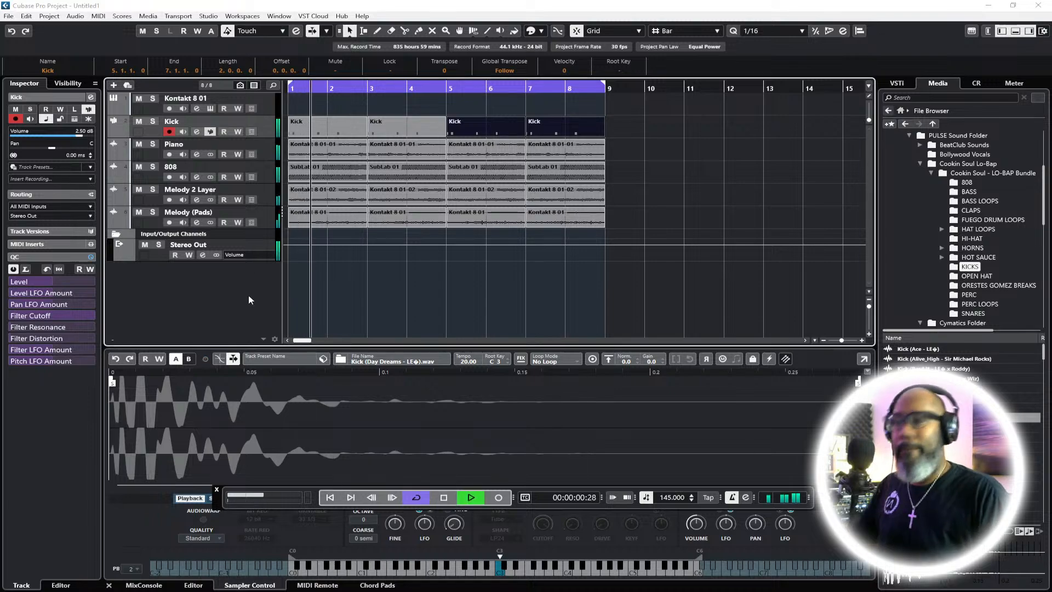
Set the mixer levels to Kick -0.06 dB, Piano -1.58, 808 -0.08, Melody 2 Layer -2.06 and Melody (Pads) -0.16 during playback
key("F3")
left_click_drag(237, 429, 239, 436)
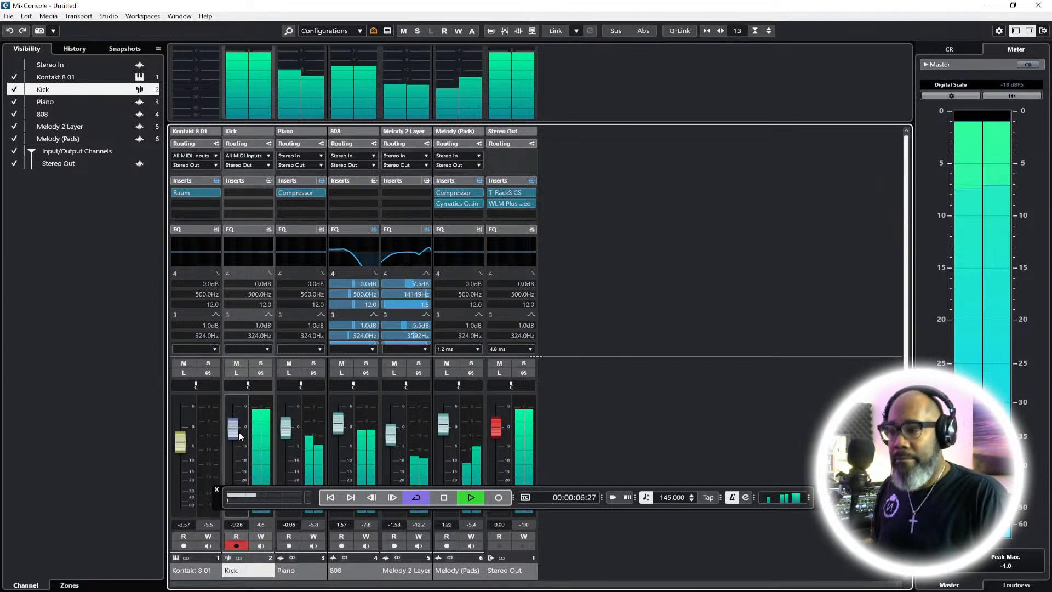
key("F2")
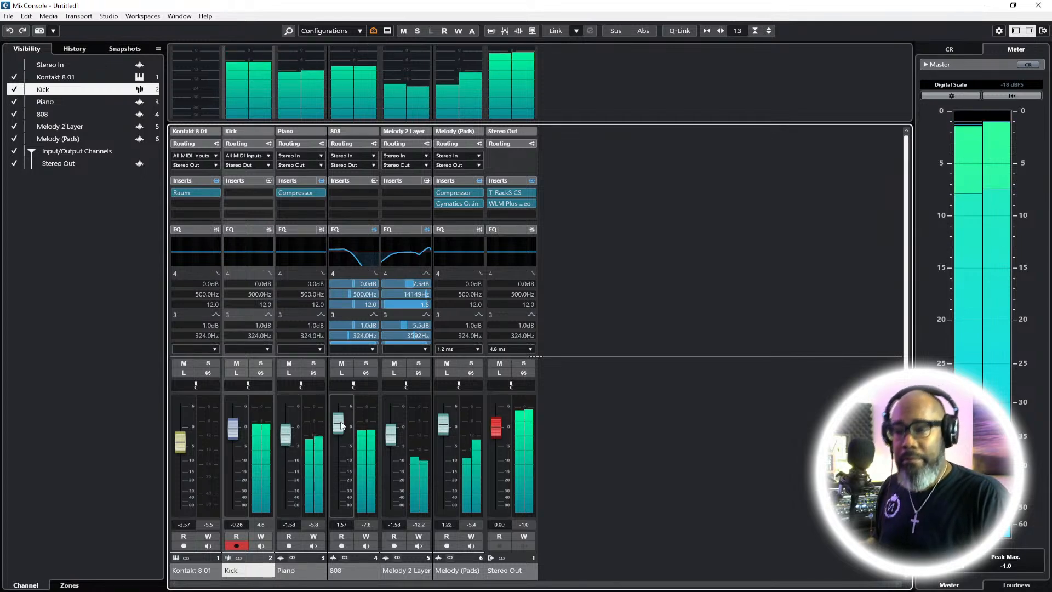
left_click_drag(444, 429, 443, 432)
left_click_drag(241, 437, 235, 434)
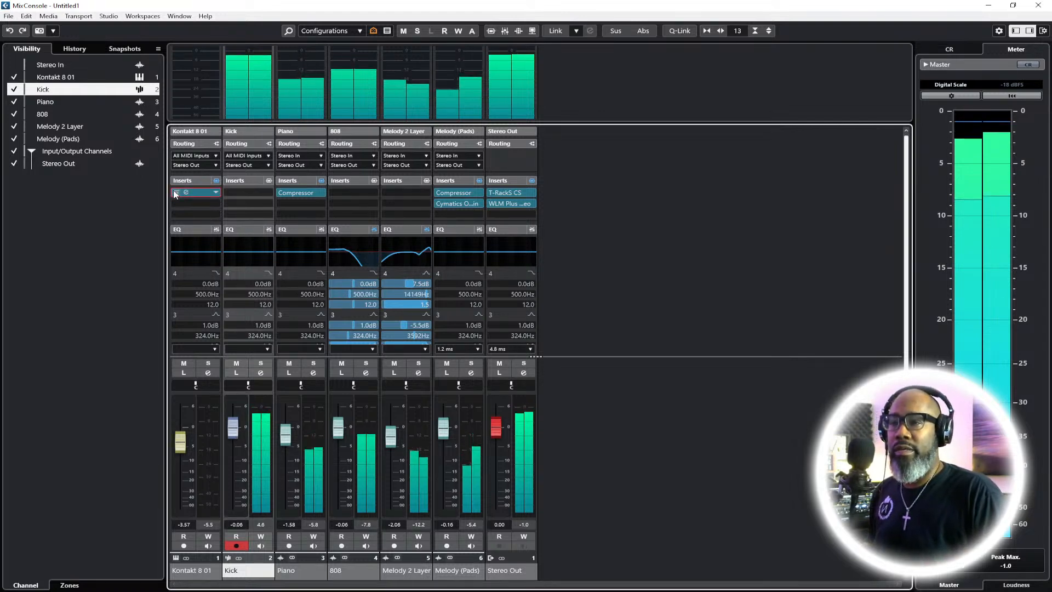
key("F2")
key("F2")
key("F3")
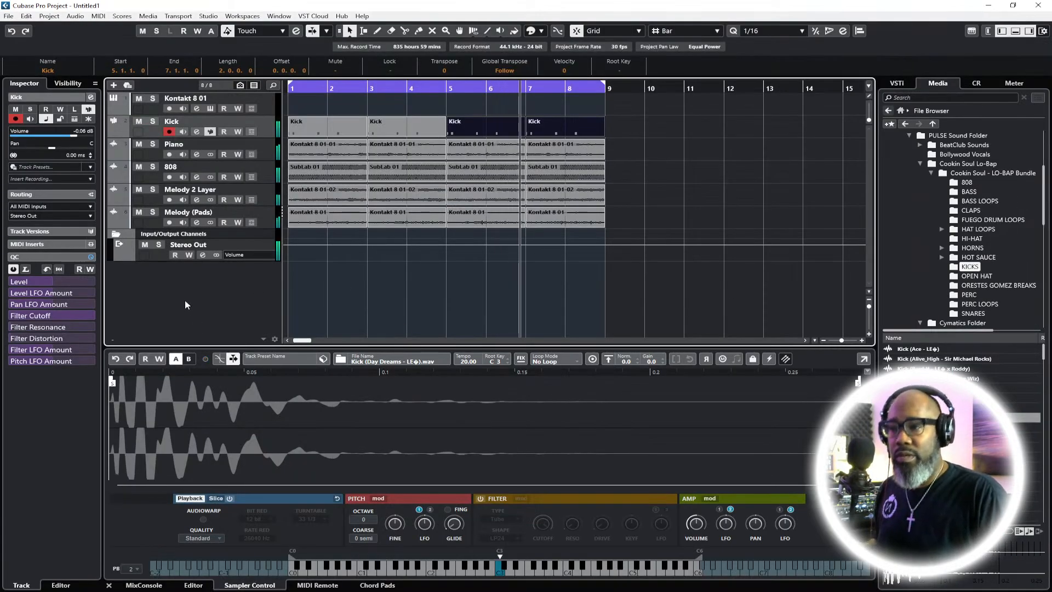
Add a sampler track named Hihats
right_click(187, 308)
left_click(207, 338)
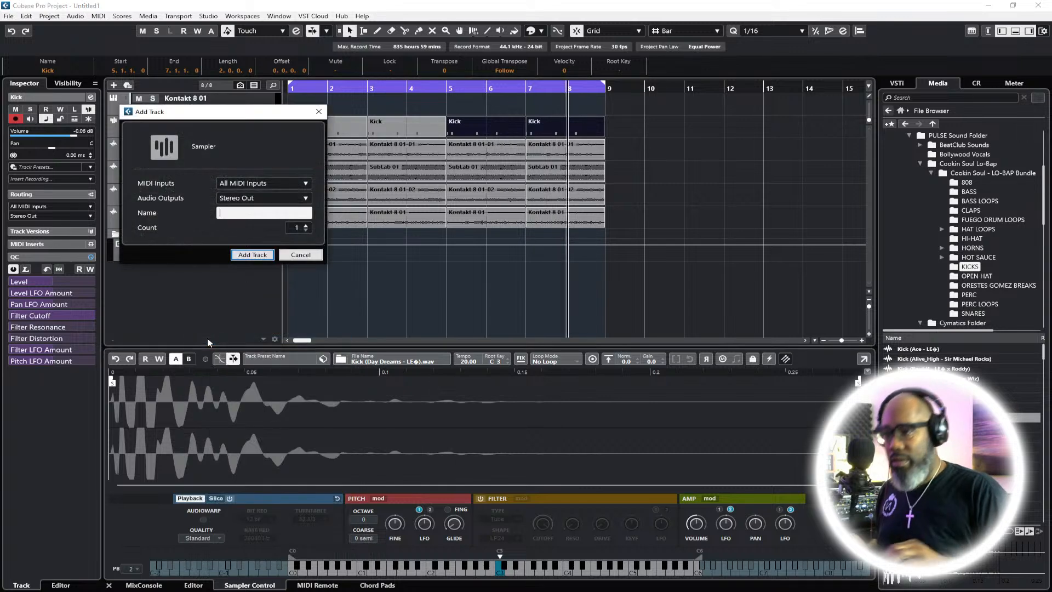
type("Hihats")
key("Return")
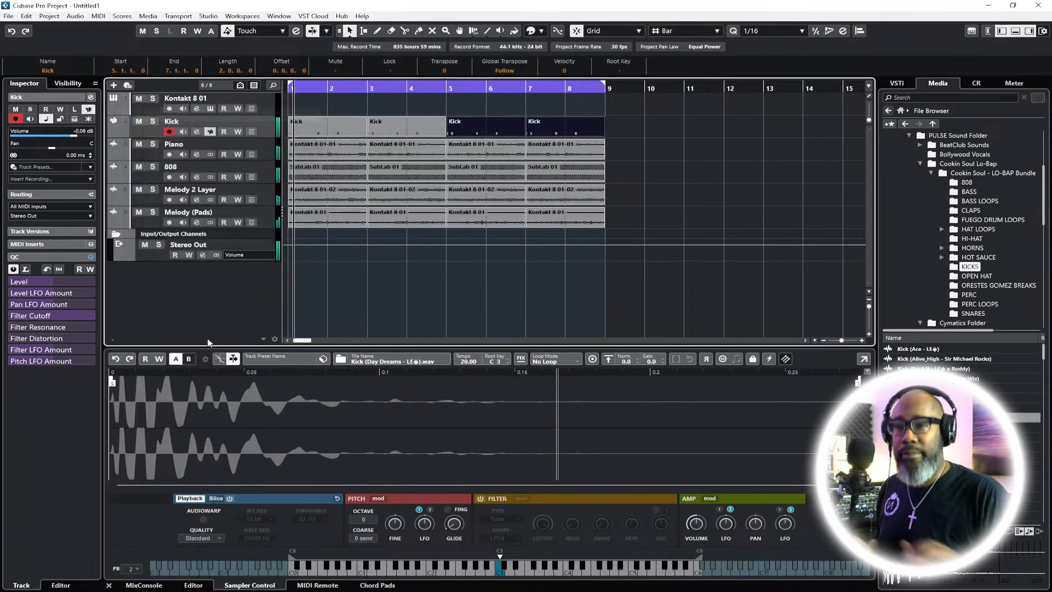
Load Hat B.wav from the LO-BAP HI-HAT folder into the Hihats track and trim the sample end to about 0.53 s
left_click(971, 238)
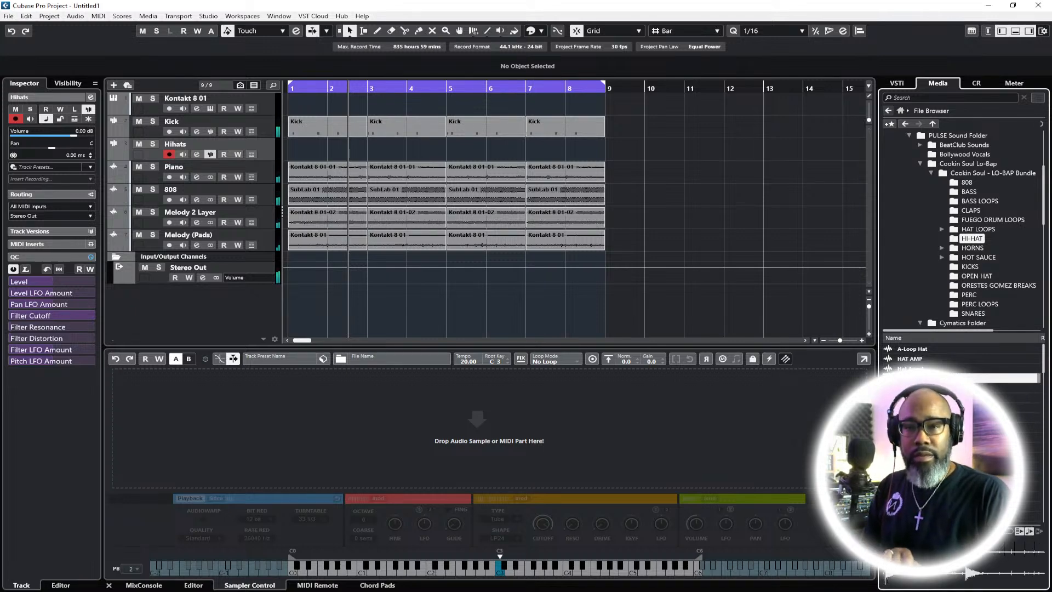
left_click_drag(734, 398, 732, 416)
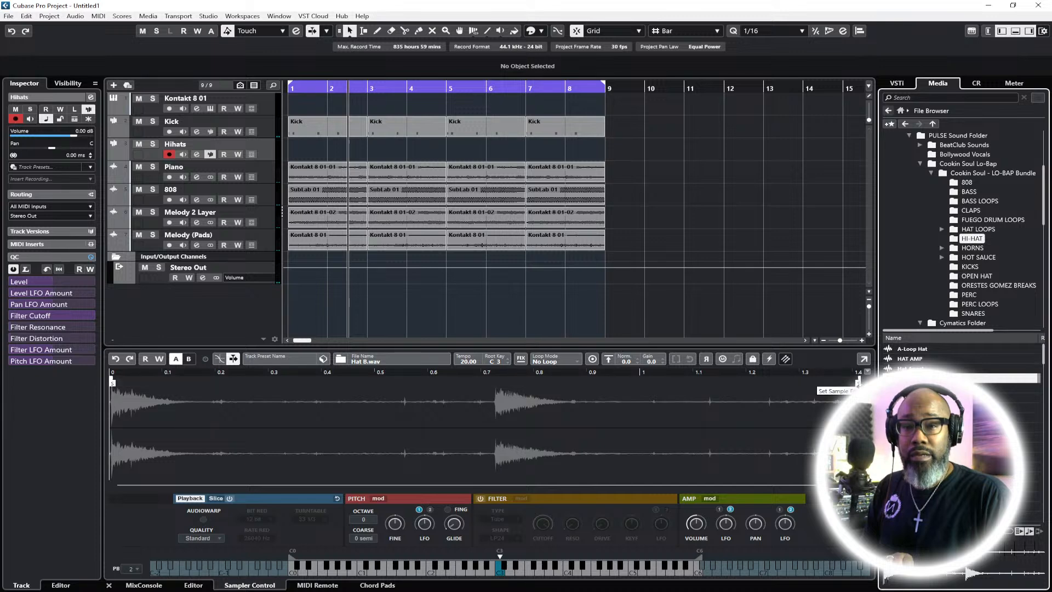
left_click_drag(858, 384, 251, 390)
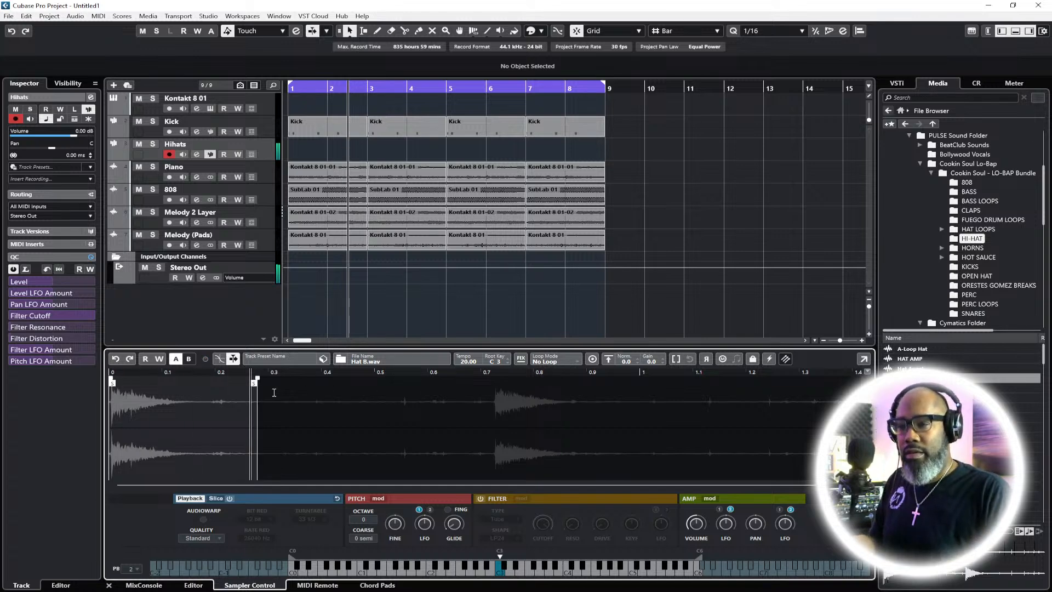
mouse_move(253, 383)
left_mouse_down()
mouse_move(423, 393)
mouse_move(391, 394)
left_mouse_up()
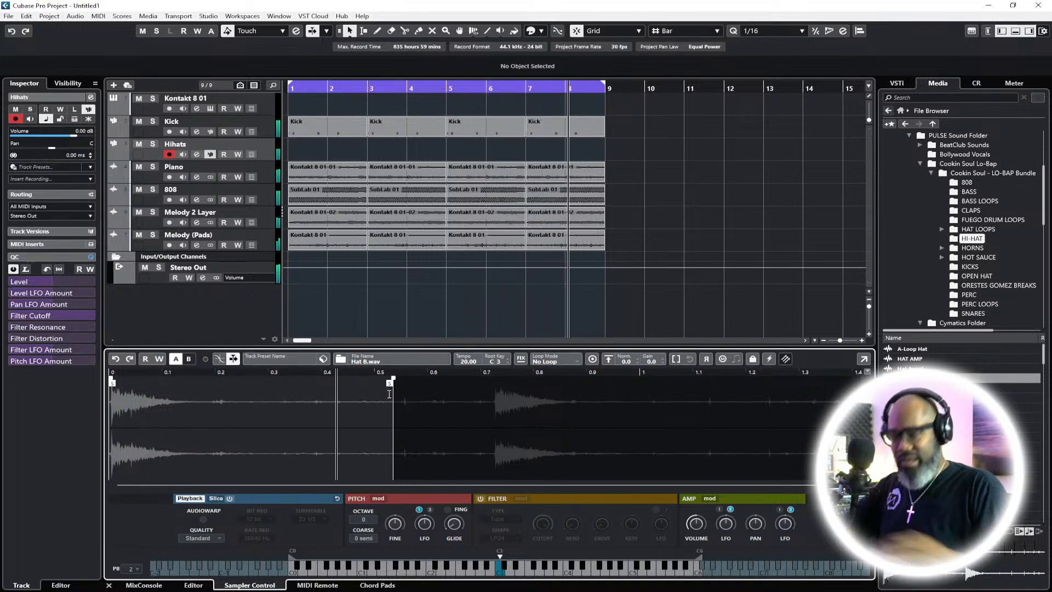
key("F2")
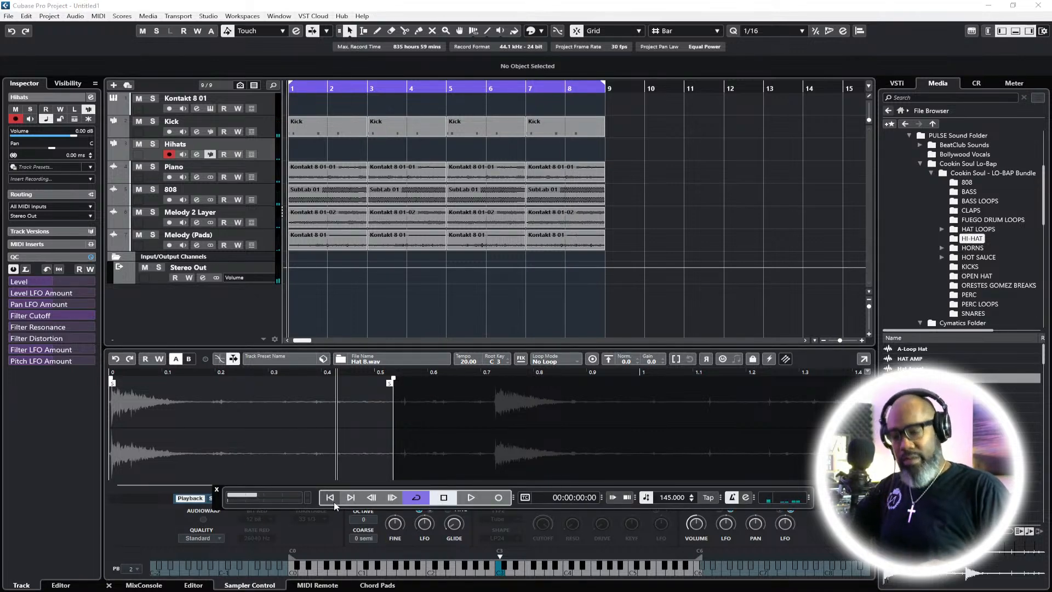
Record an eight-bar hi-hat part on the Hihats track and split it at bars 3, 5 and 7
key("KP_Multiply")
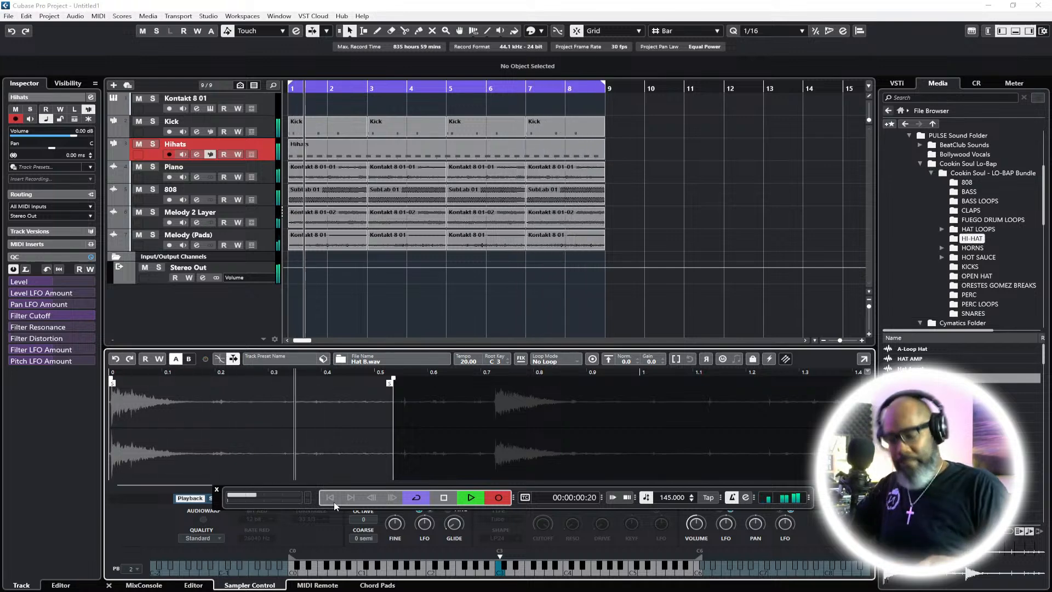
key("KP_Multiply")
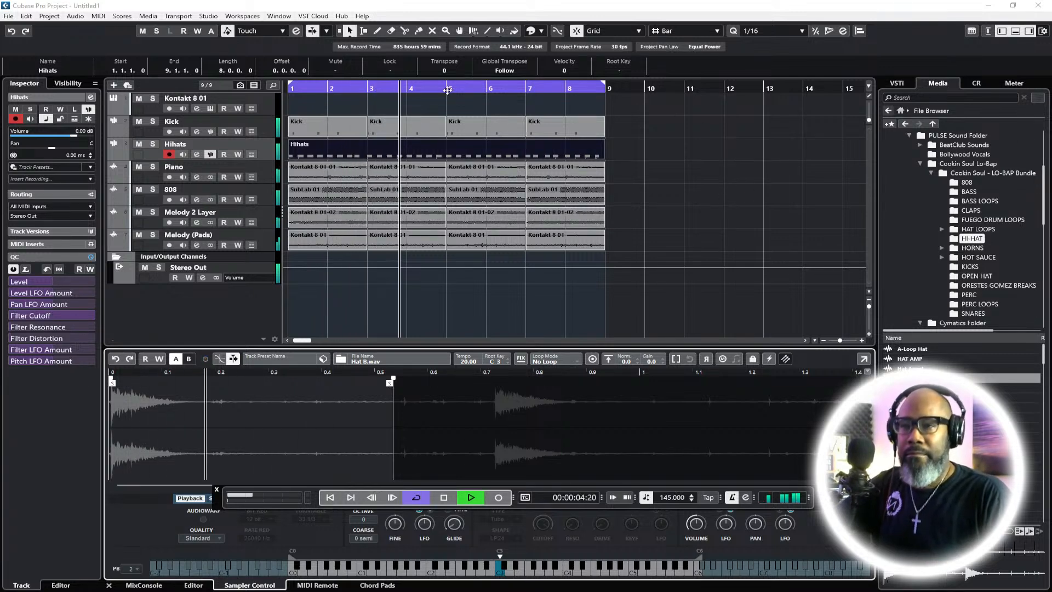
left_click(404, 30)
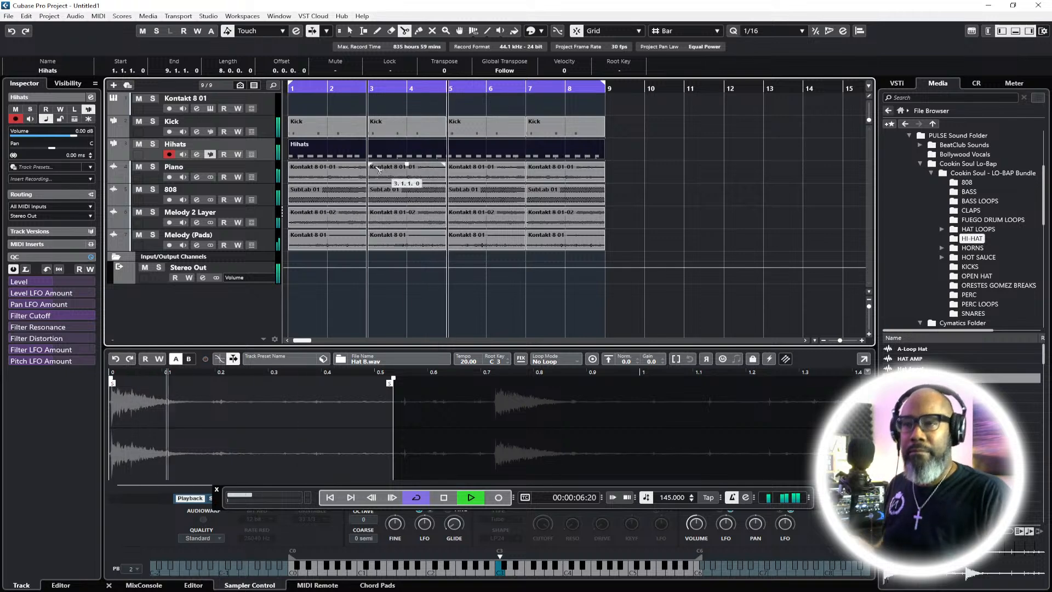
left_click(367, 156)
key("space")
left_click(447, 156)
left_click(541, 157)
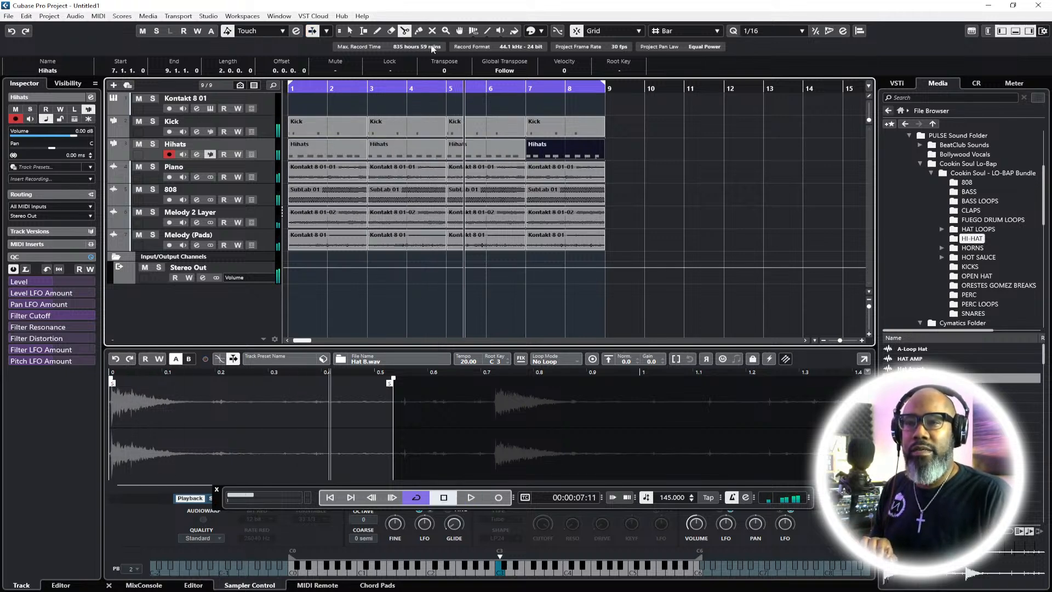
Delete the other split Hihats parts, keep the one spanning bars 3 to 5, and move it to bar 1
left_click(311, 155)
key("Delete")
left_click(480, 153)
key("Delete")
key("Delete")
left_click_drag(402, 155, 326, 154)
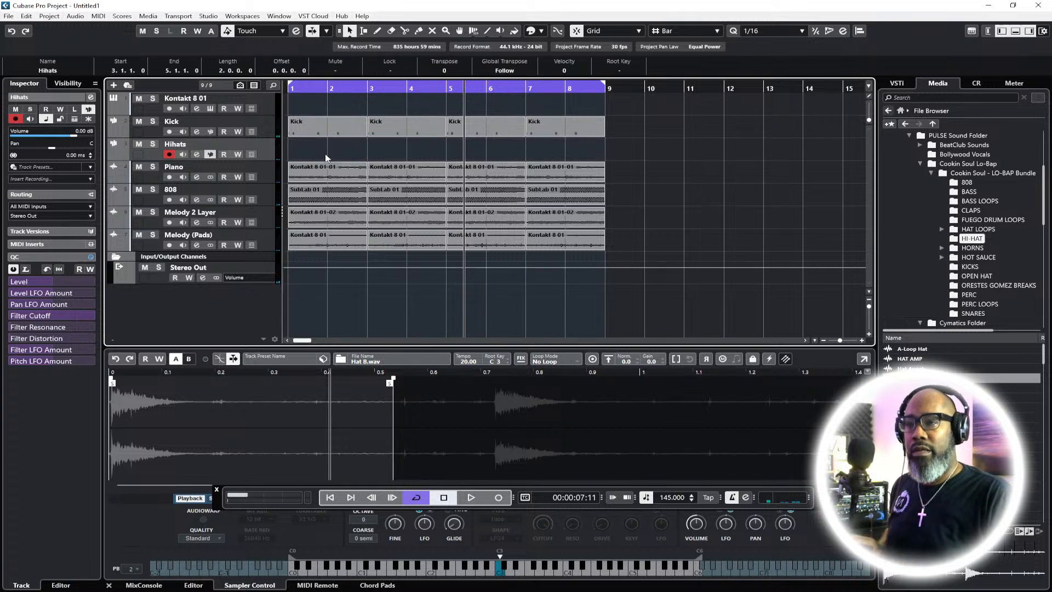
Repeat the two-bar Hihats part at bars 3, 5 and 7 and play the beat from the start
left_click(373, 91)
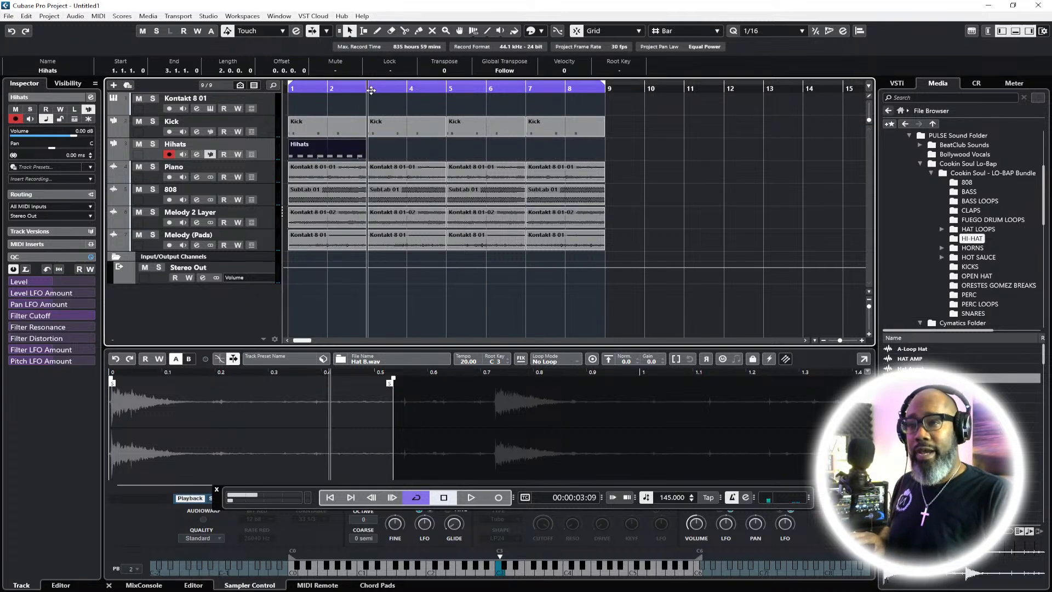
key("ctrl+d")
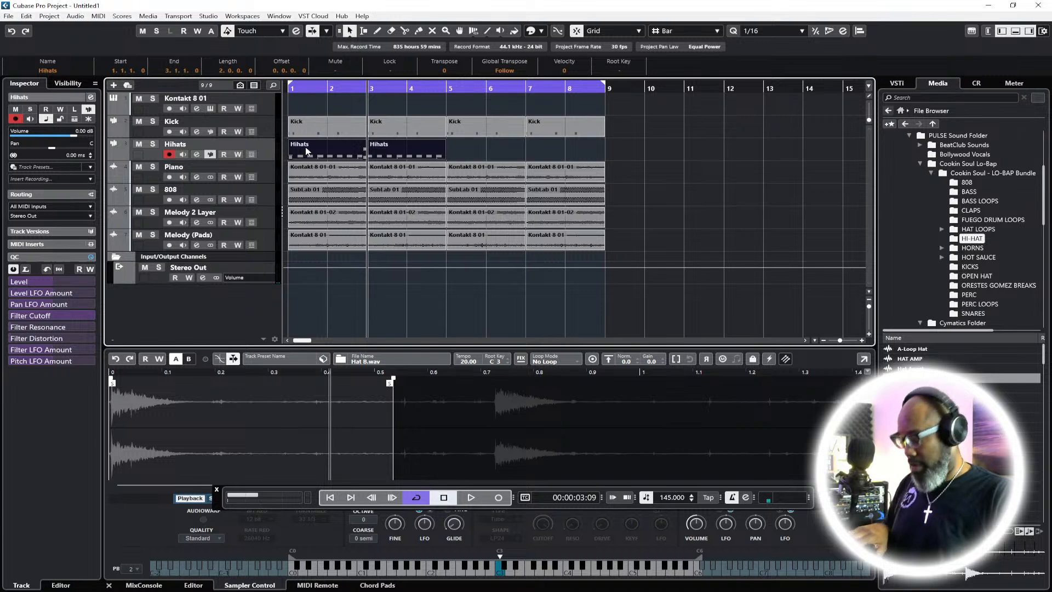
key("ctrl+d")
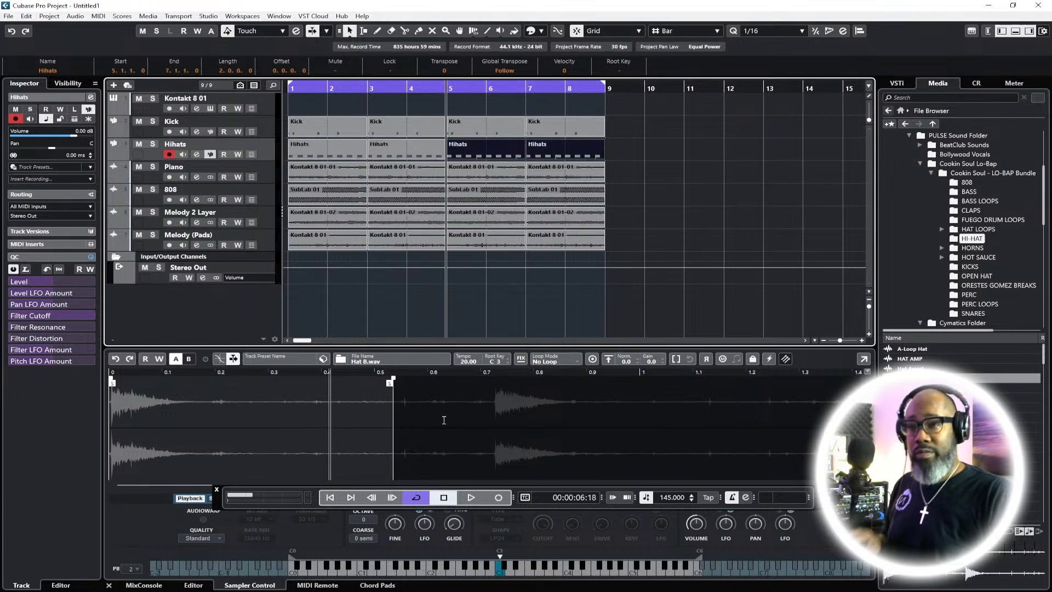
left_click(330, 497)
key("space")
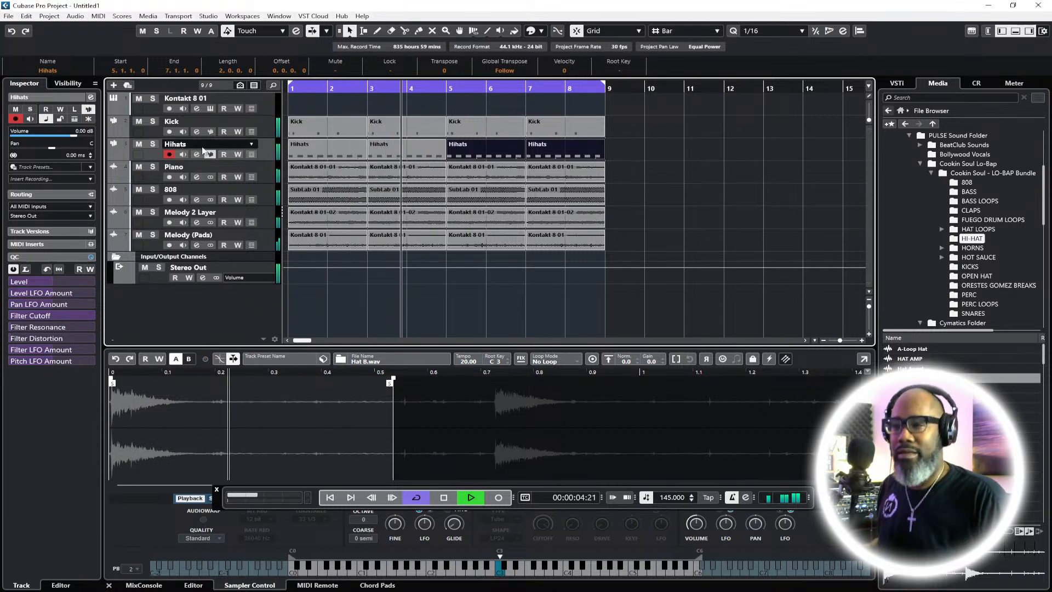
Add a sampler track named Hihats 2 and stop playback
right_click(185, 318)
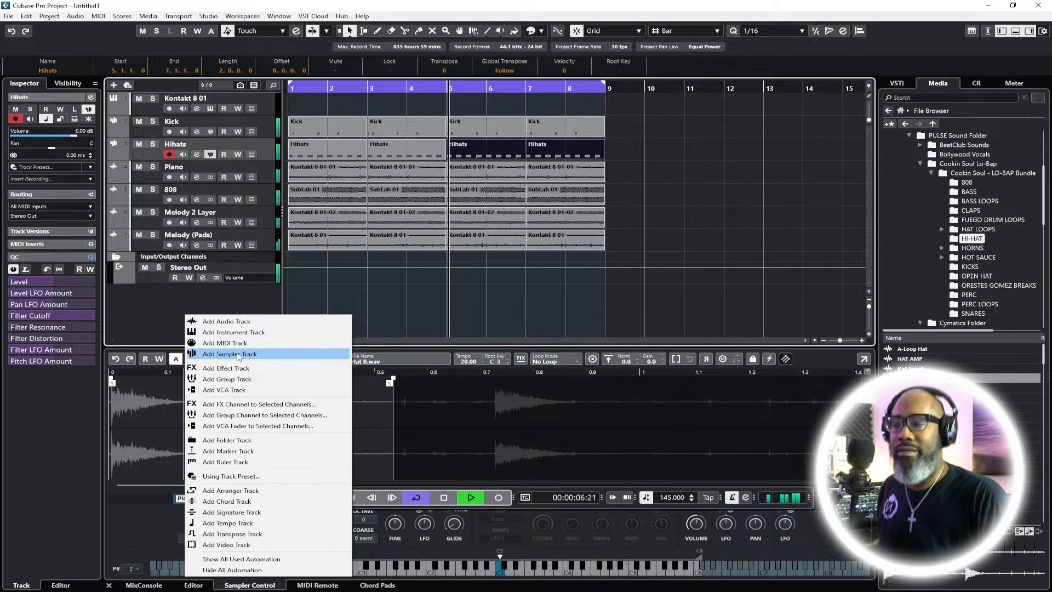
left_click(235, 328)
type("Hihats 2")
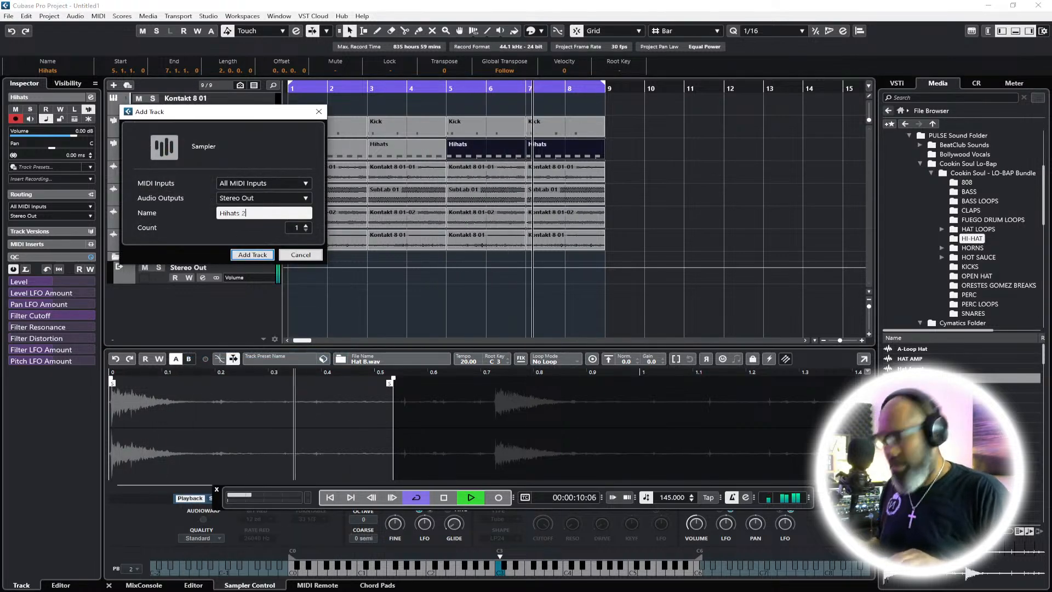
key("Return")
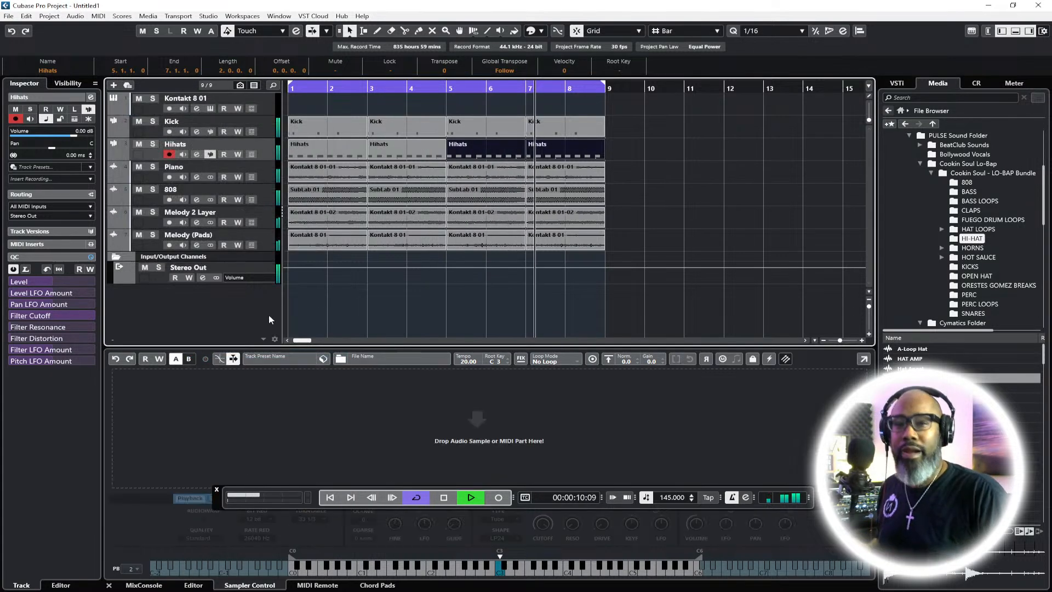
key("space")
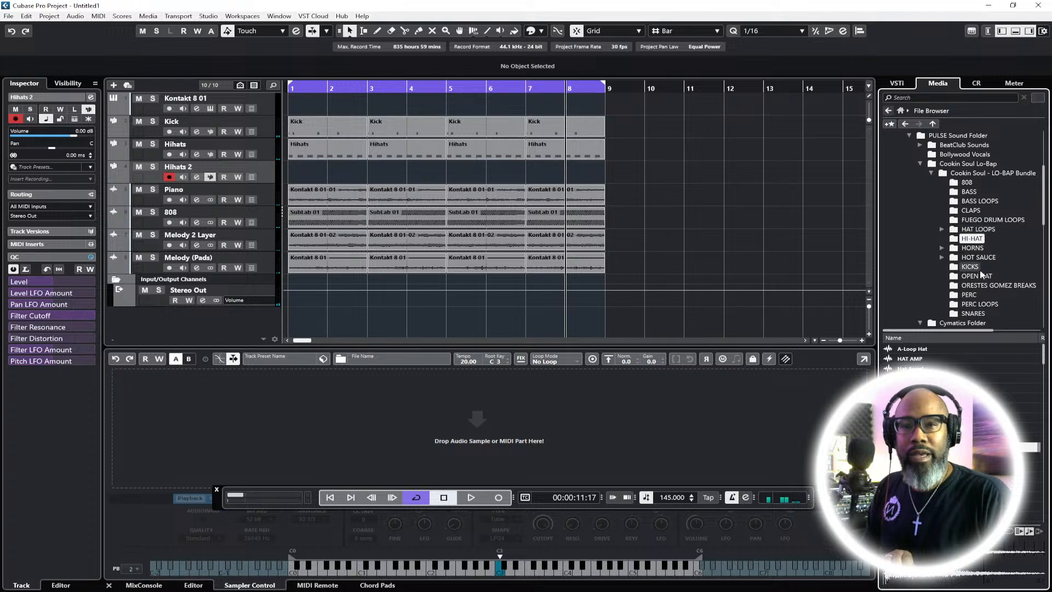
Load Hat opennn.wav from the LO-BAP OPEN HAT folder into the Hihats 2 track and rename the track Open HH
key("Down")
key("Down")
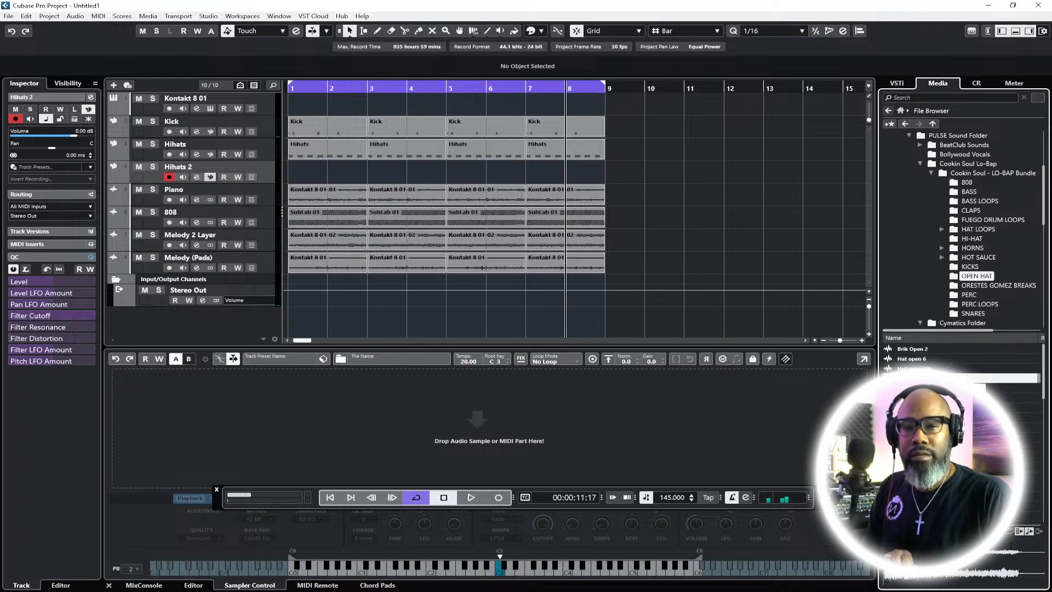
left_click_drag(915, 408, 510, 414)
double_click(174, 167)
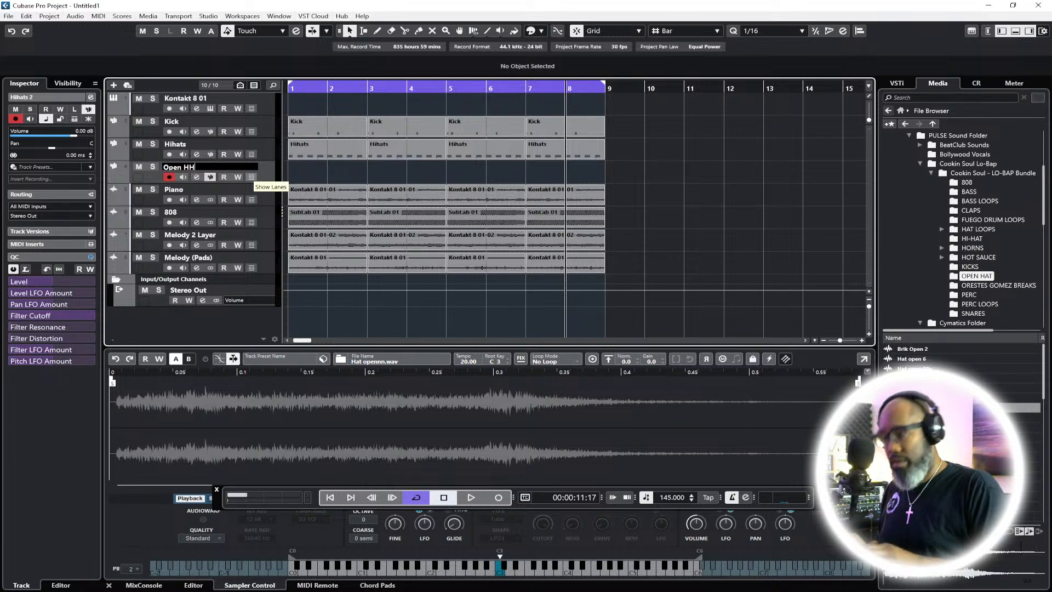
Play the beat from the start and record an open hi-hat pattern across the eight-bar loop on the Open HH track
left_click(329, 497)
key("space")
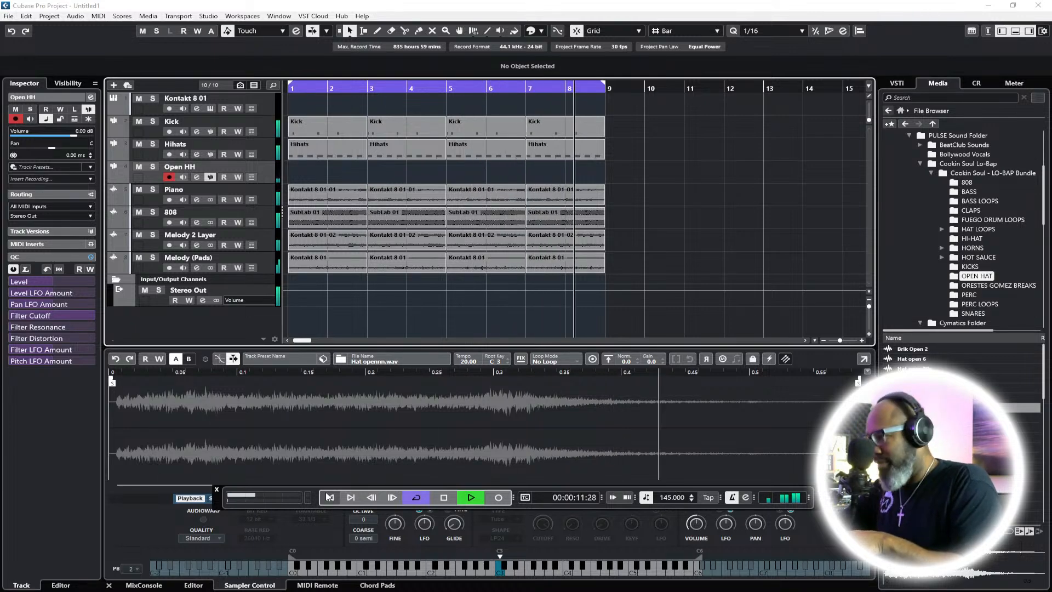
key("KP_Multiply")
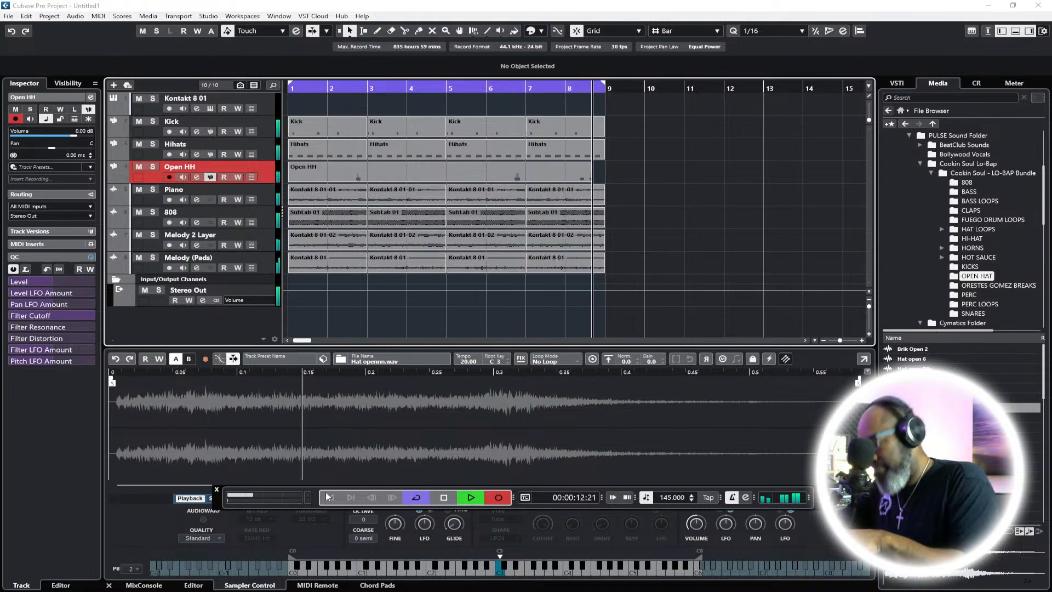
End the open hi-hat recording and split the Open HH part at bars 3, 5 and 7 with snap on
key("space")
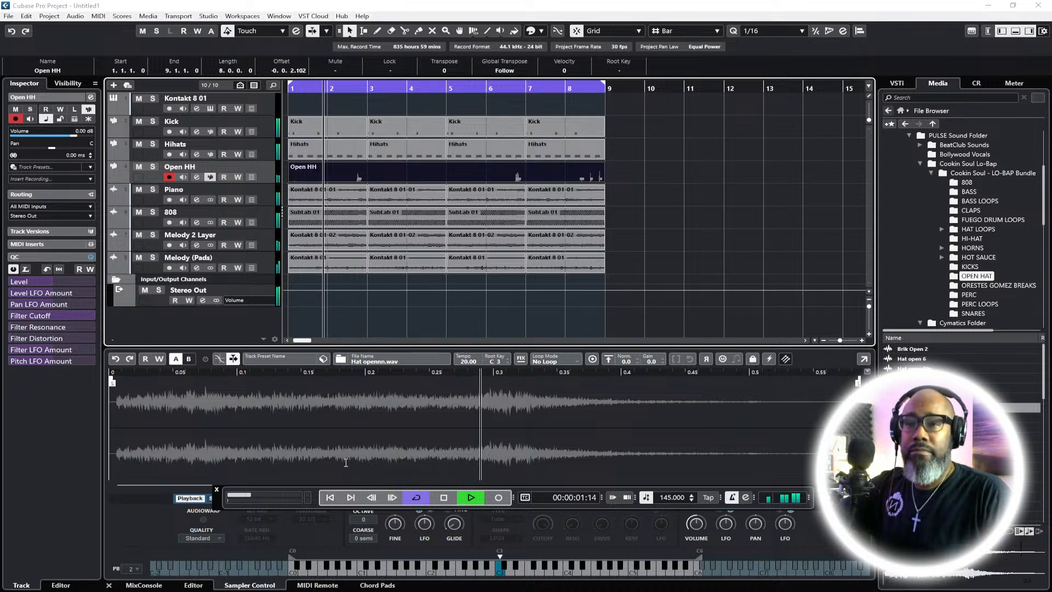
left_click(693, 163)
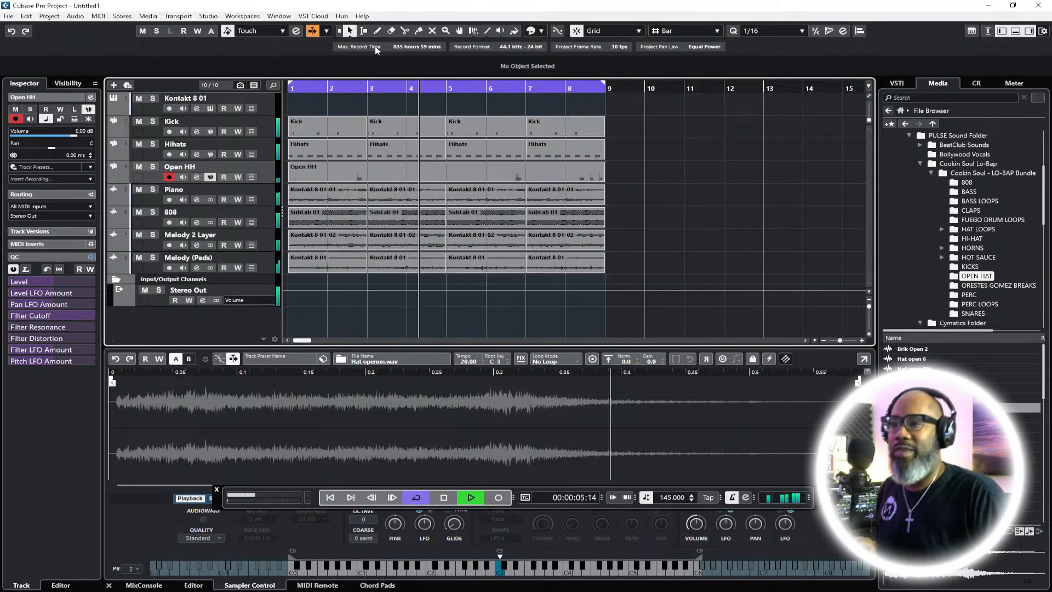
left_click(405, 31)
left_click(367, 173)
left_click(446, 173)
left_click(522, 173)
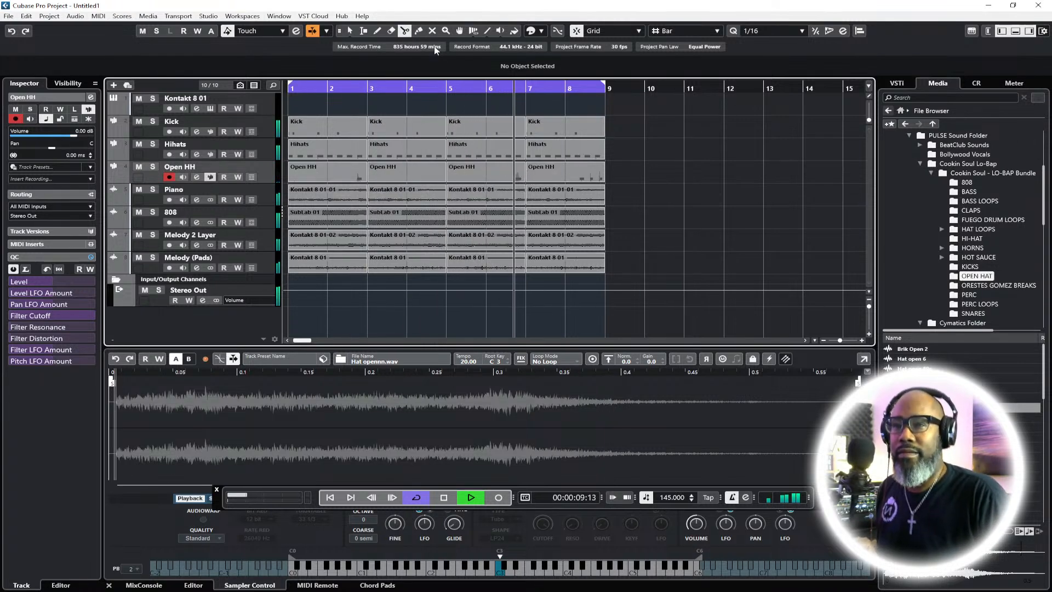
Delete the empty Open HH section spanning bars 3 and 4
left_click(350, 30)
left_click(405, 173)
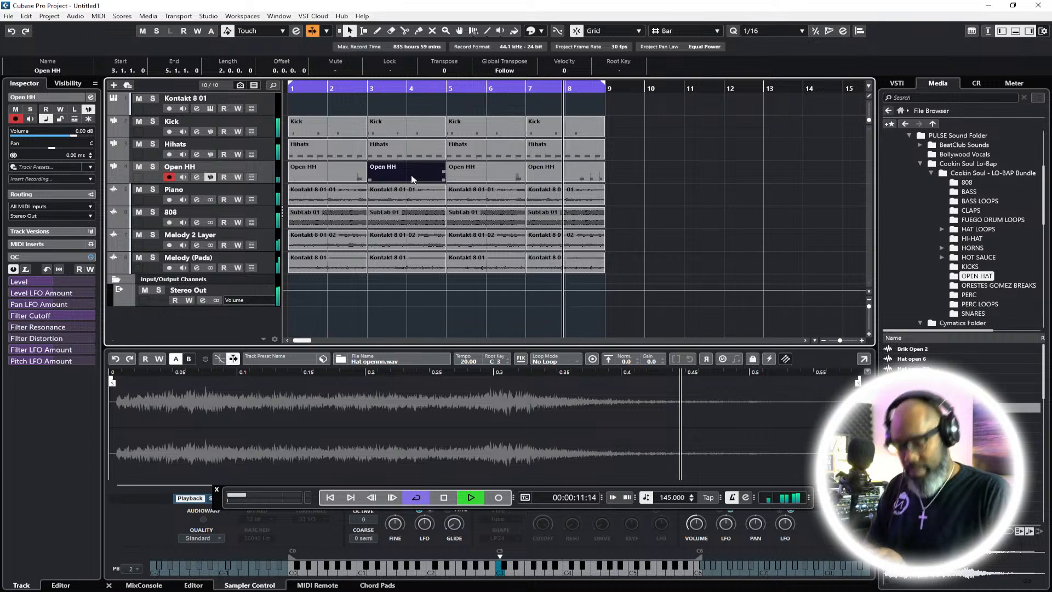
key("Delete")
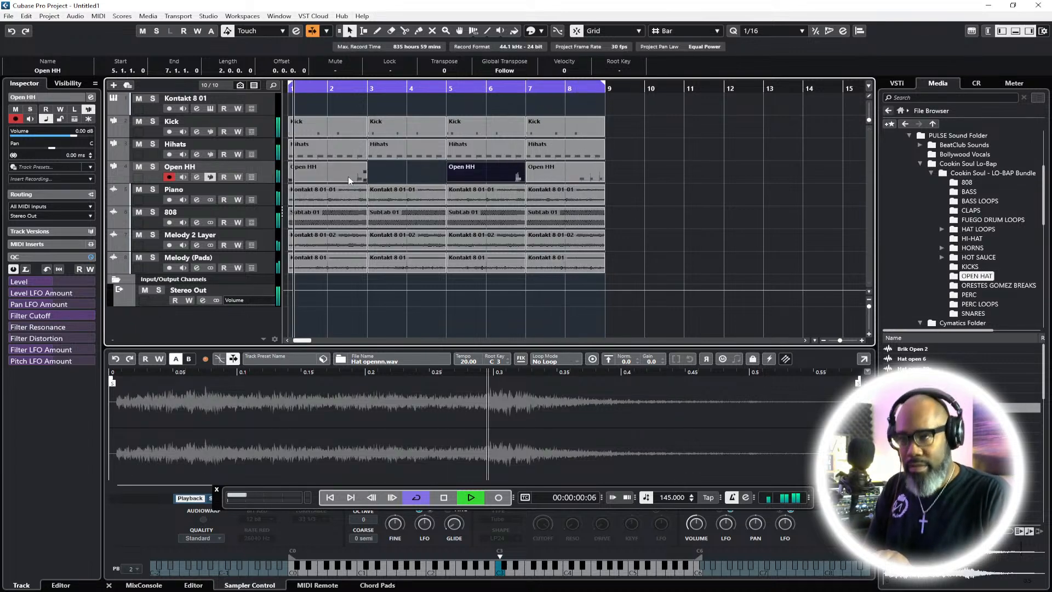
Trim the starts of the remaining Open HH parts so they begin at bars 2, 6 and 8
left_click_drag(449, 180, 486, 180)
left_click(313, 179)
left_click_drag(290, 180, 328, 180)
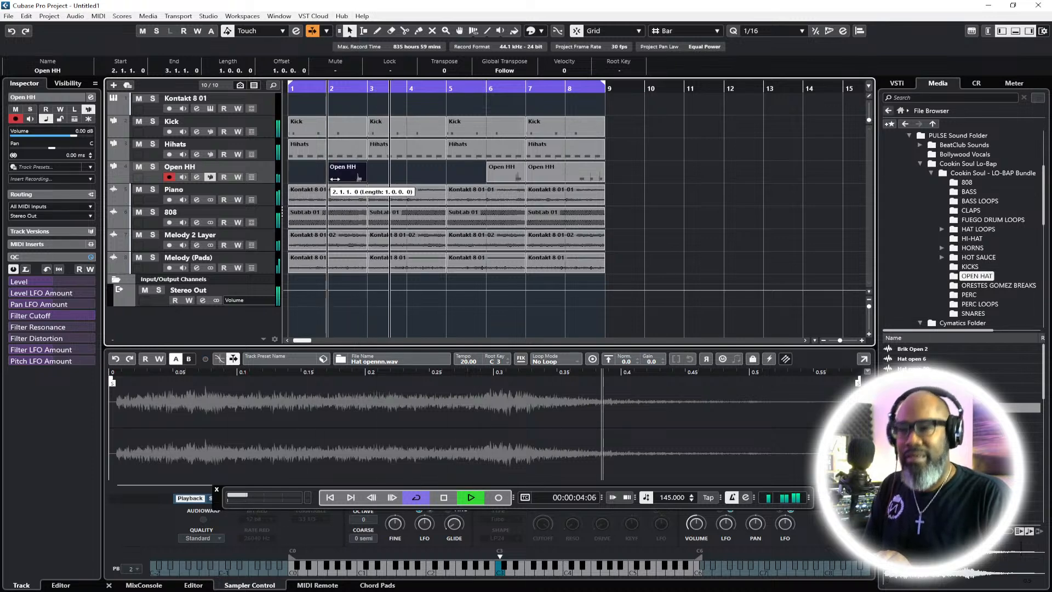
left_click(532, 183)
left_click_drag(532, 184, 566, 181)
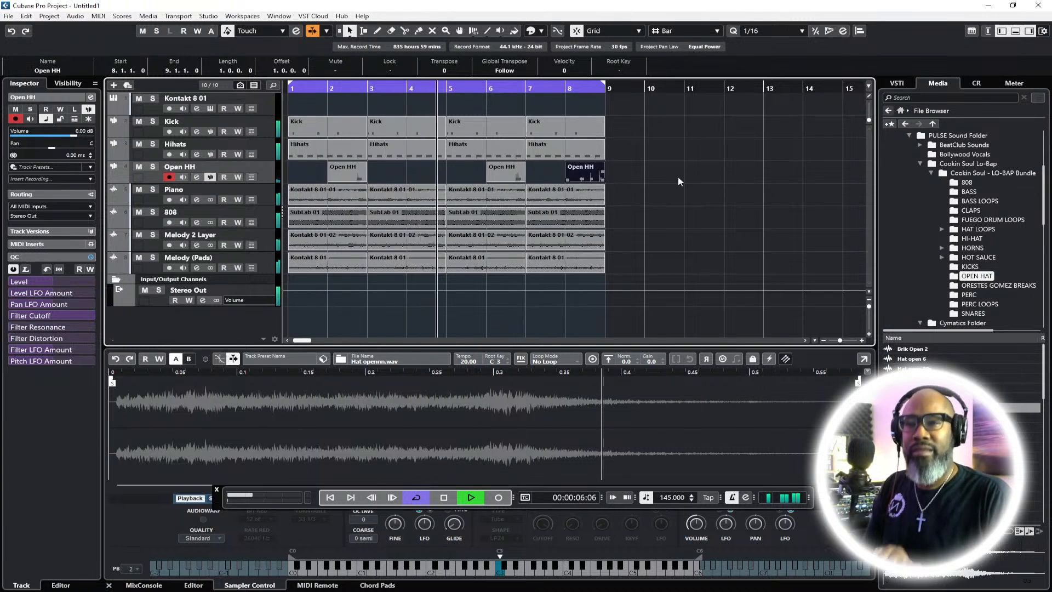
left_click(685, 175)
Start saving the project under a new name in PULSE Music Tracks > PULSE Cubase Tracks on the D: drive
left_click(8, 17)
left_click(33, 97)
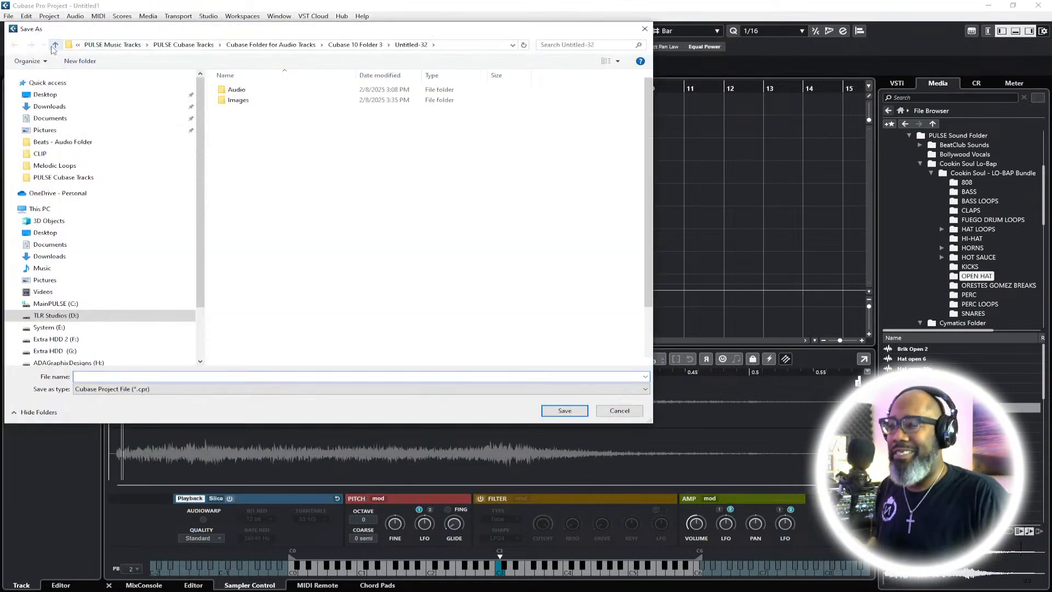
left_click(54, 46)
left_click(55, 46)
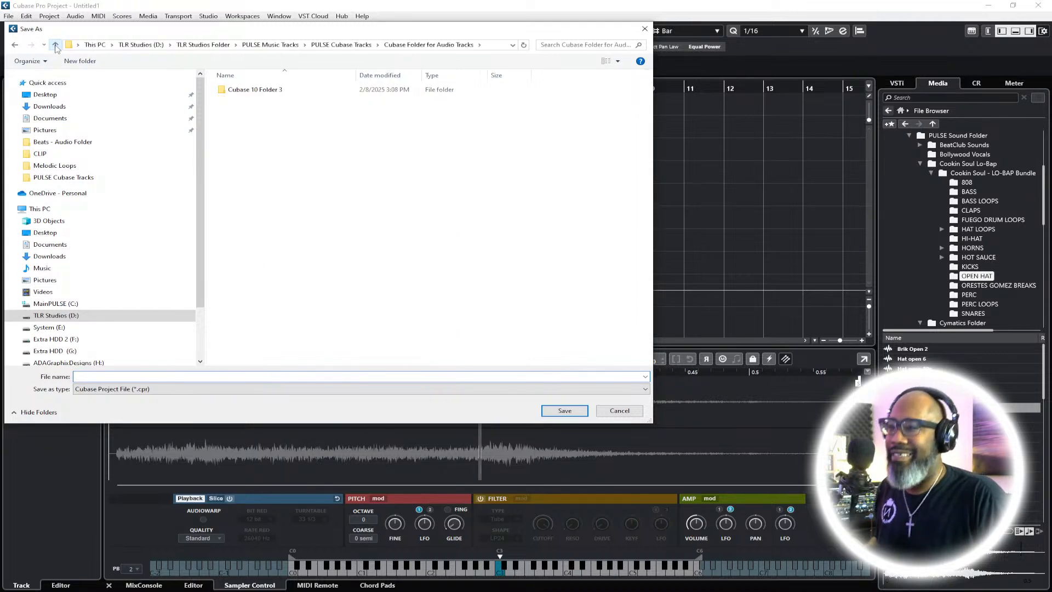
left_click(55, 46)
left_click(56, 46)
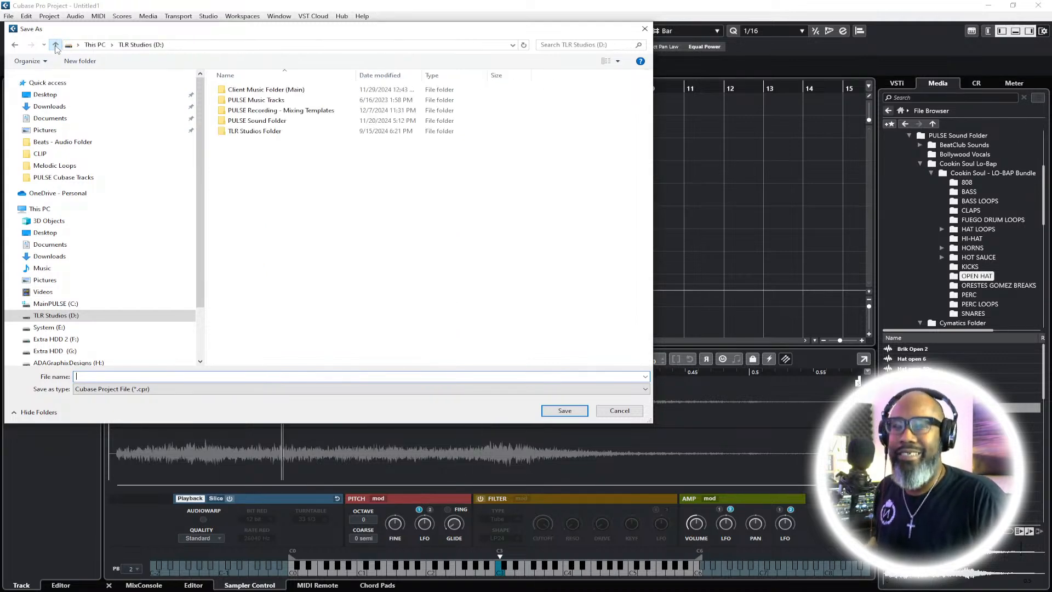
double_click(268, 101)
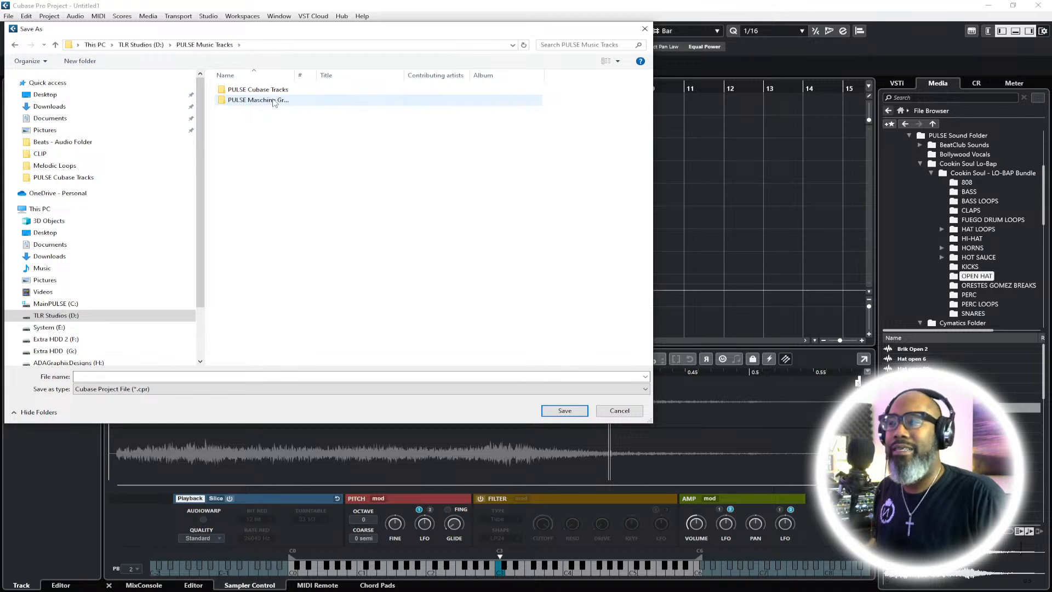
double_click(258, 90)
Base the file name on Unfinished 97.cpr and save the project as Unfinished 98
scroll(263, 340, "down", 5)
left_click(266, 351)
double_click(115, 376)
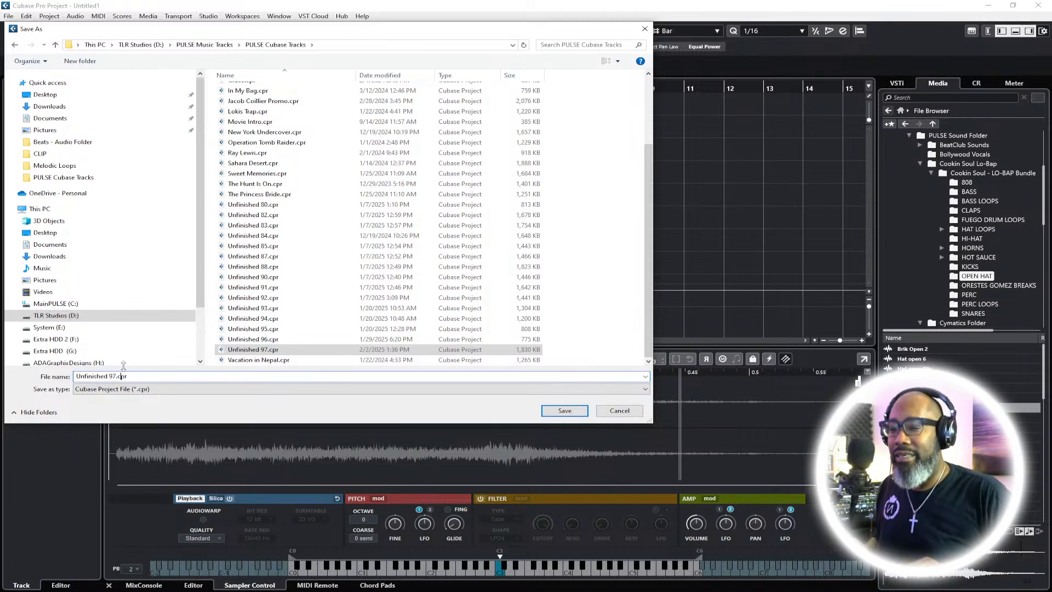
key("BackSpace")
type("8")
key("Return")
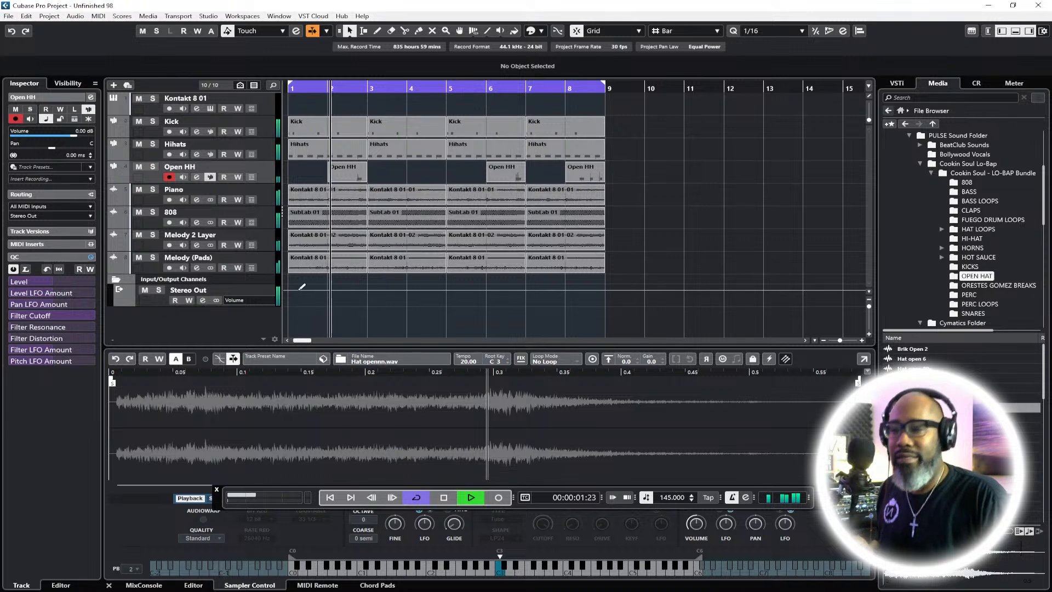
right_click(193, 323)
left_click(224, 363)
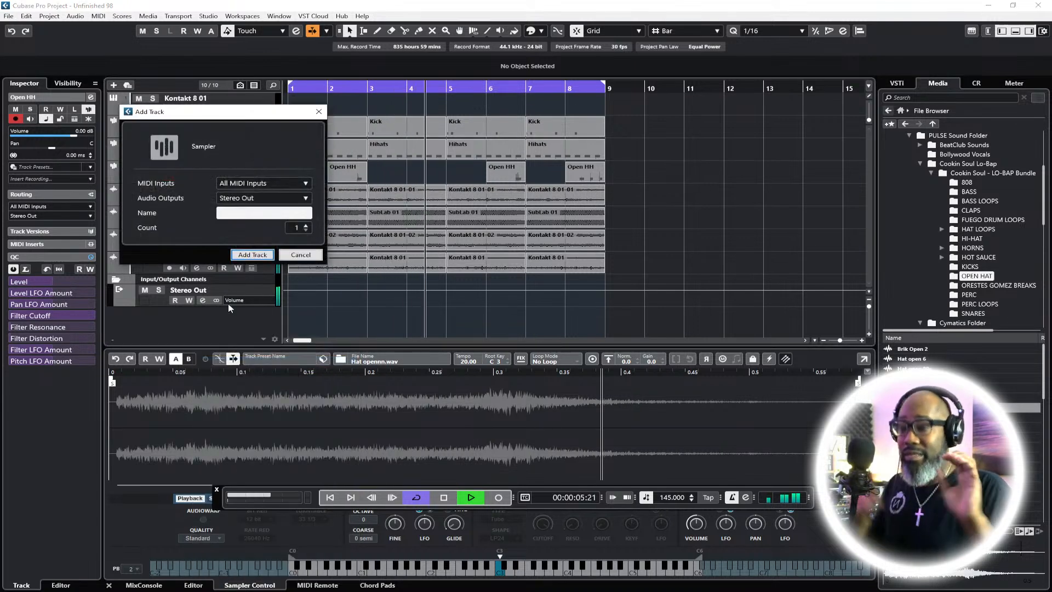
left_click(319, 111)
Add a sampler track named Snare
right_click(146, 333)
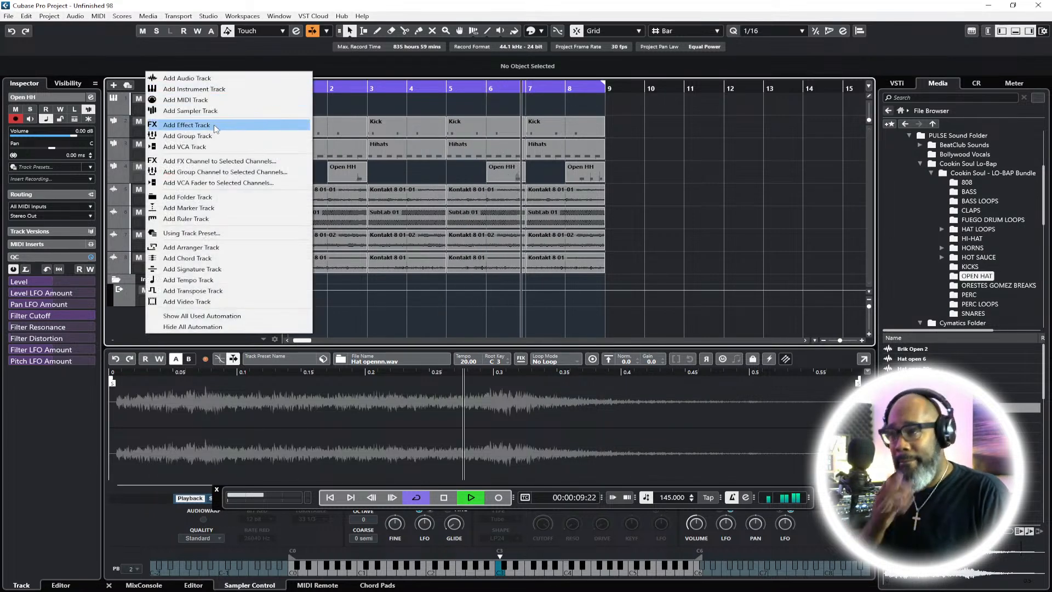
left_click(215, 112)
type("Snare")
key("Return")
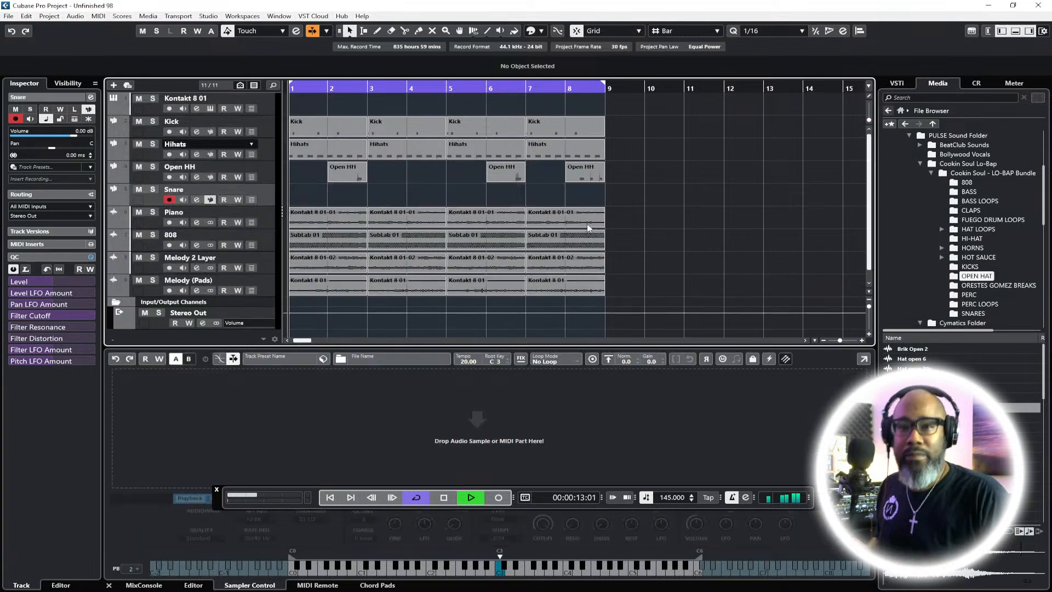
Load Snare(Pilots-T...markxRoddy).wav from the Lo-Bap Bundle's SNARES folder into the Snare sampler and audition it with the beat
key("space")
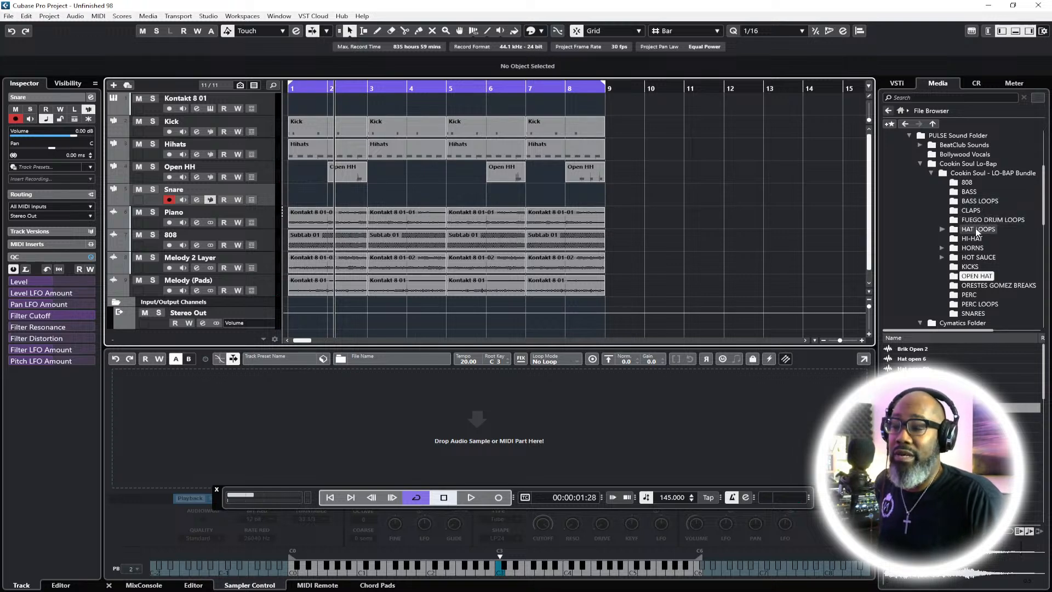
scroll(995, 247, "down", 2)
left_click(975, 276)
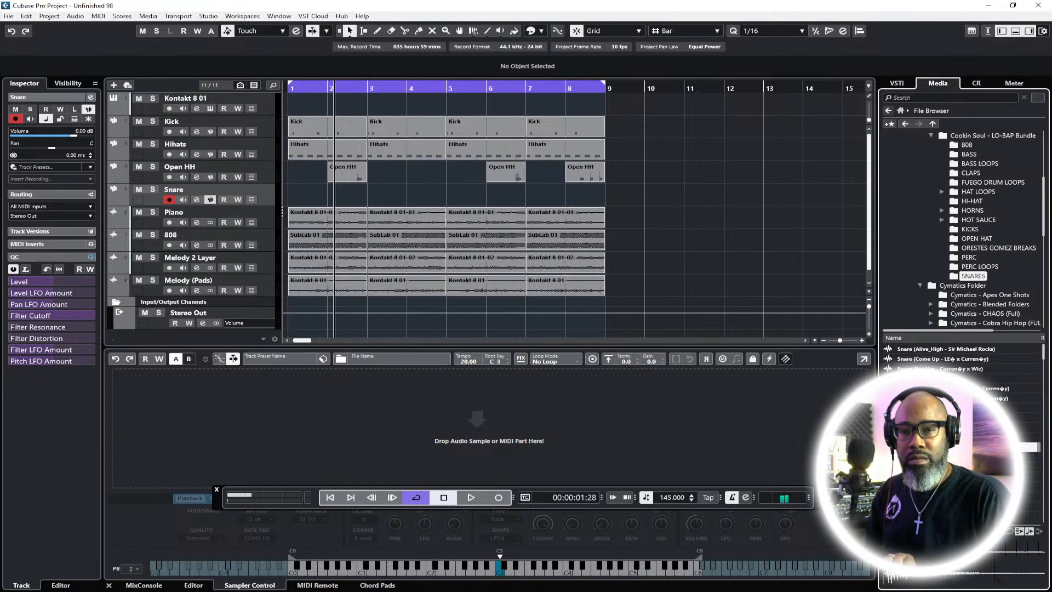
left_click_drag(932, 408, 426, 429)
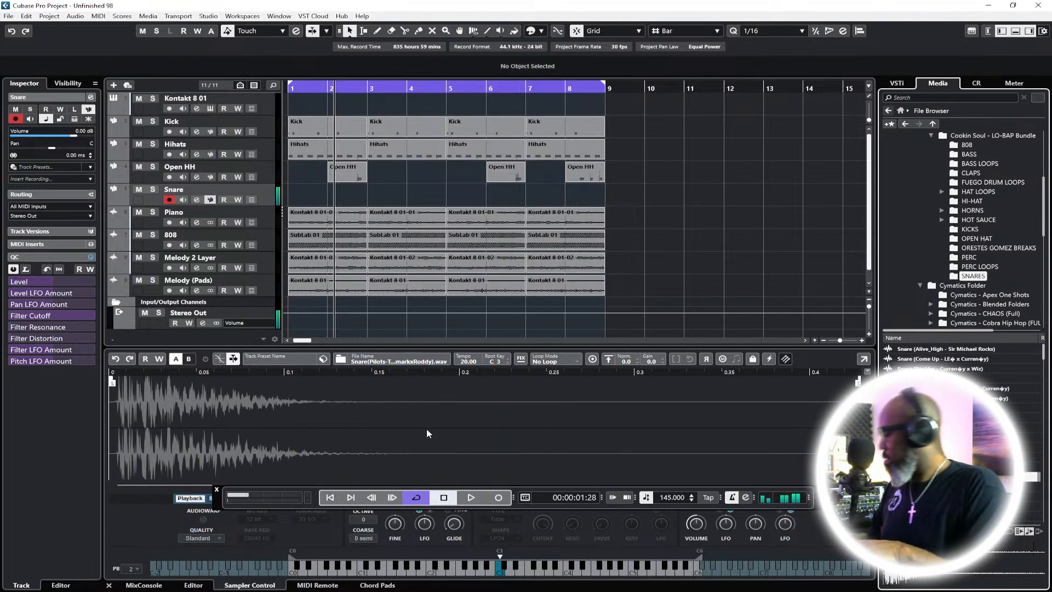
key("space")
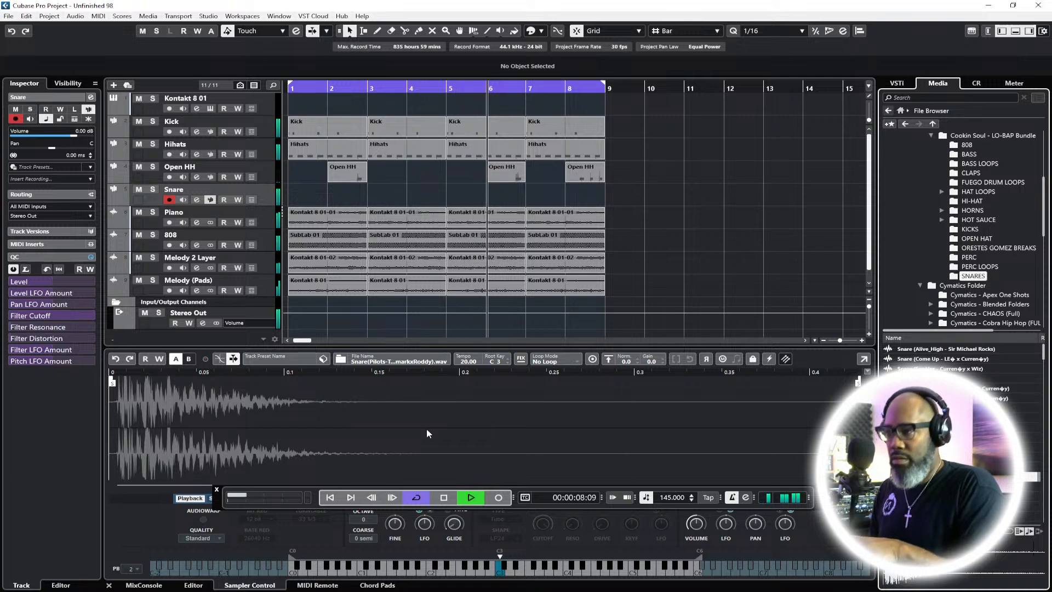
key("space")
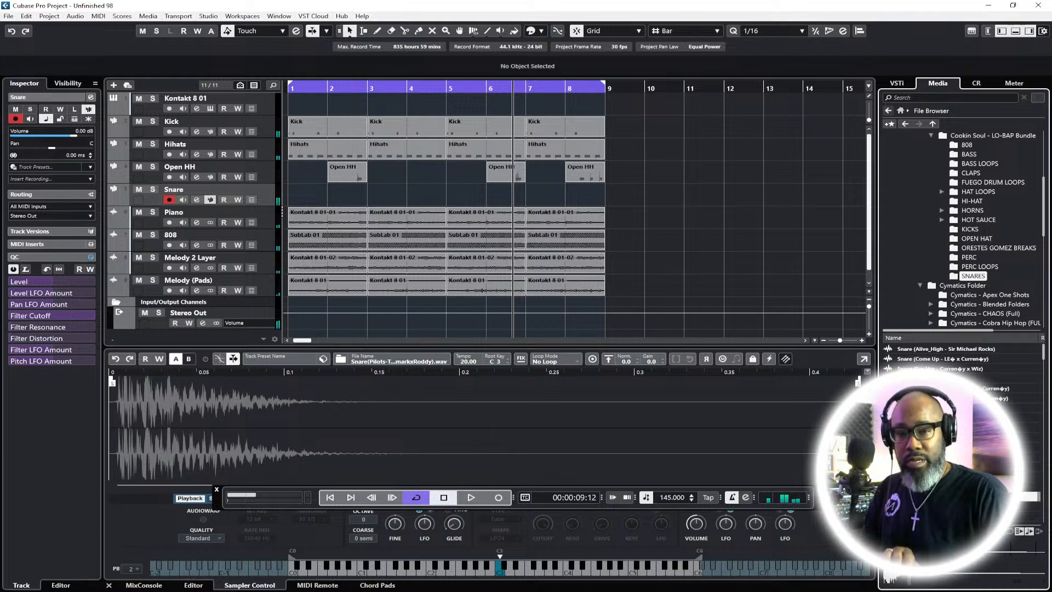
Try the Stove Top snare and the Adje - Back on my feet snare in the sampler against the beat
left_click_drag(726, 464, 420, 390)
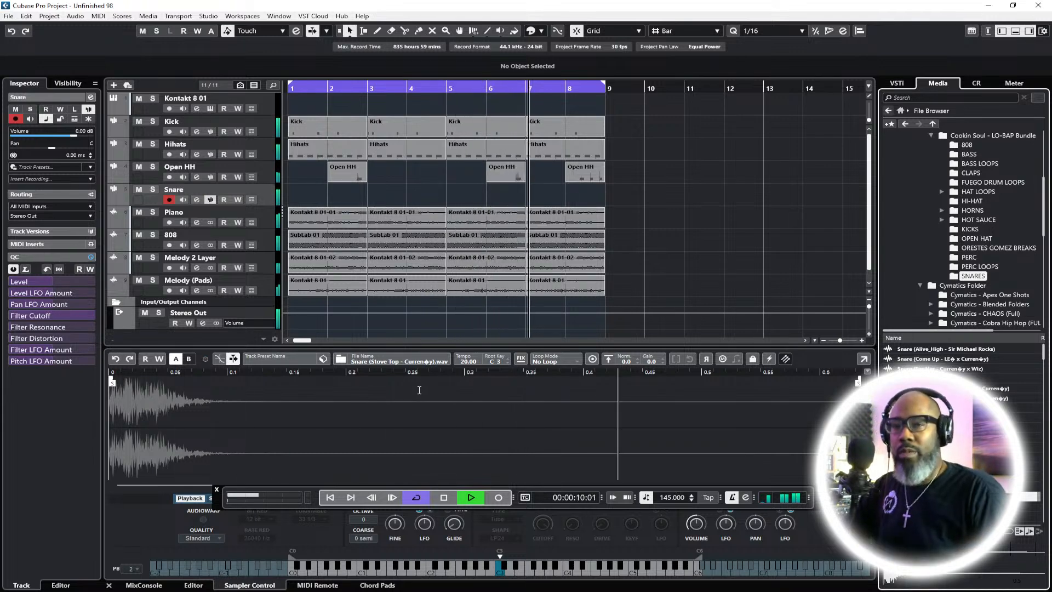
key("space")
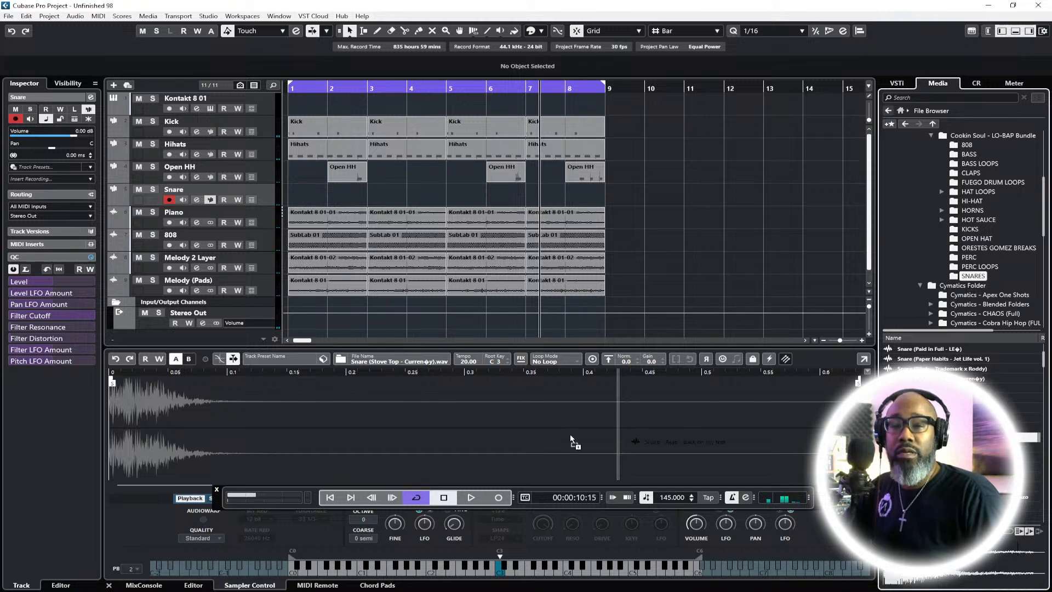
left_click_drag(571, 436, 510, 431)
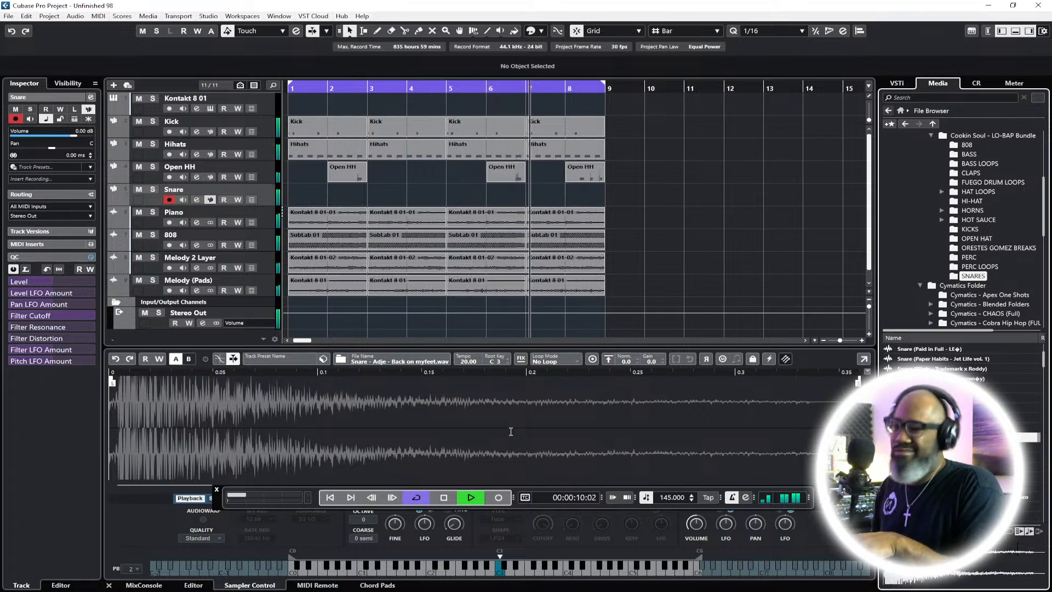
key("space")
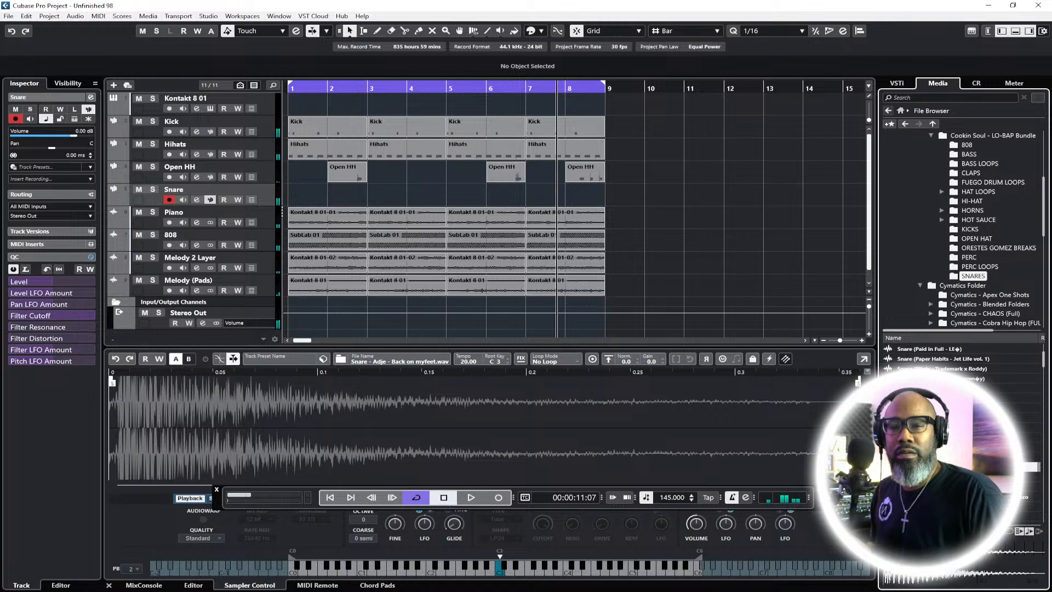
Try the CJ Fly - Deposition snare and Snare-CookinS...aquitemazo.wav in the Snare sampler, playing the latter with the beat
left_click_drag(932, 467, 574, 456)
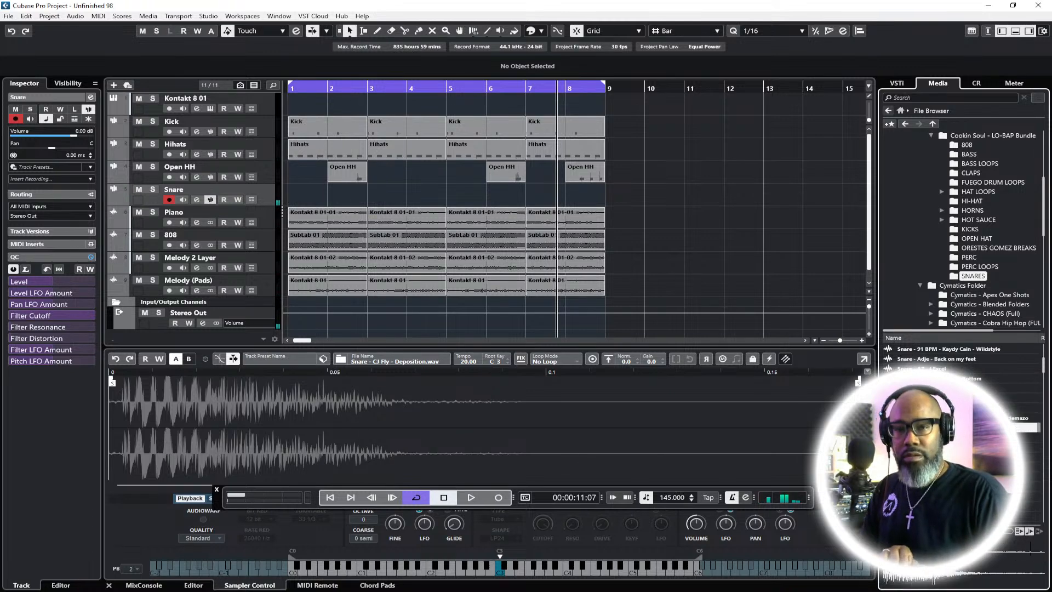
left_click_drag(416, 424, 384, 429)
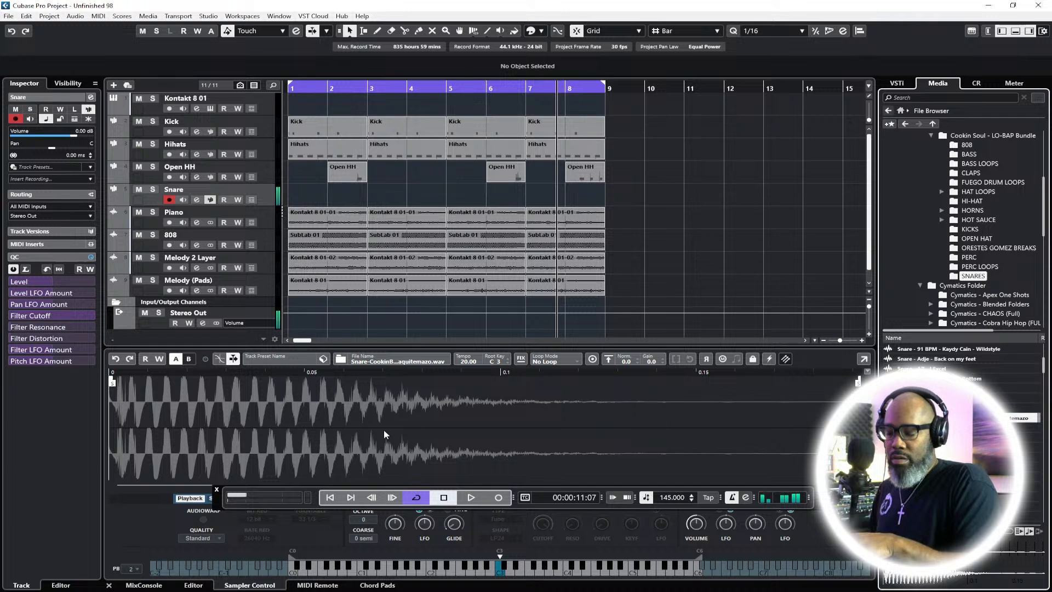
key("space")
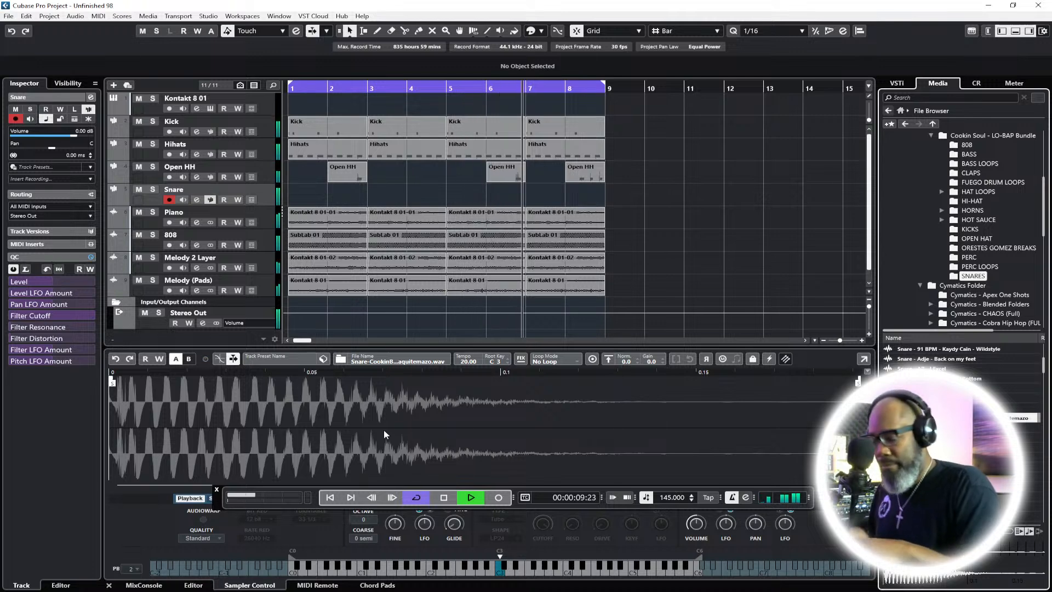
key("space")
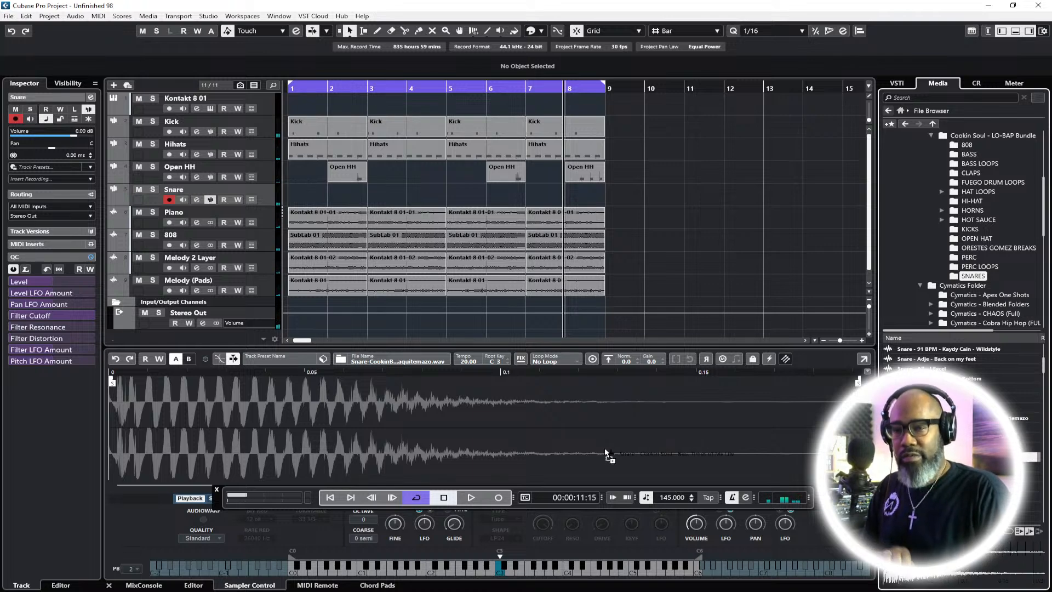
Load Snare-CookinSo...esofMyLife.wav into the Snare sampler and record a snare pattern across bars 1 to 8
left_click_drag(606, 454, 605, 453)
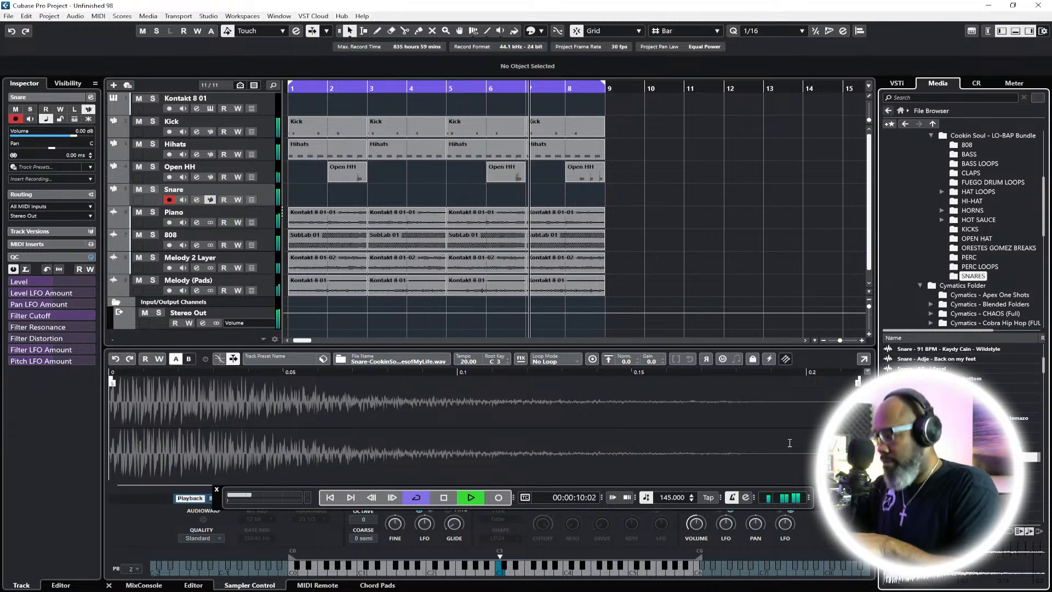
key("KP_Multiply")
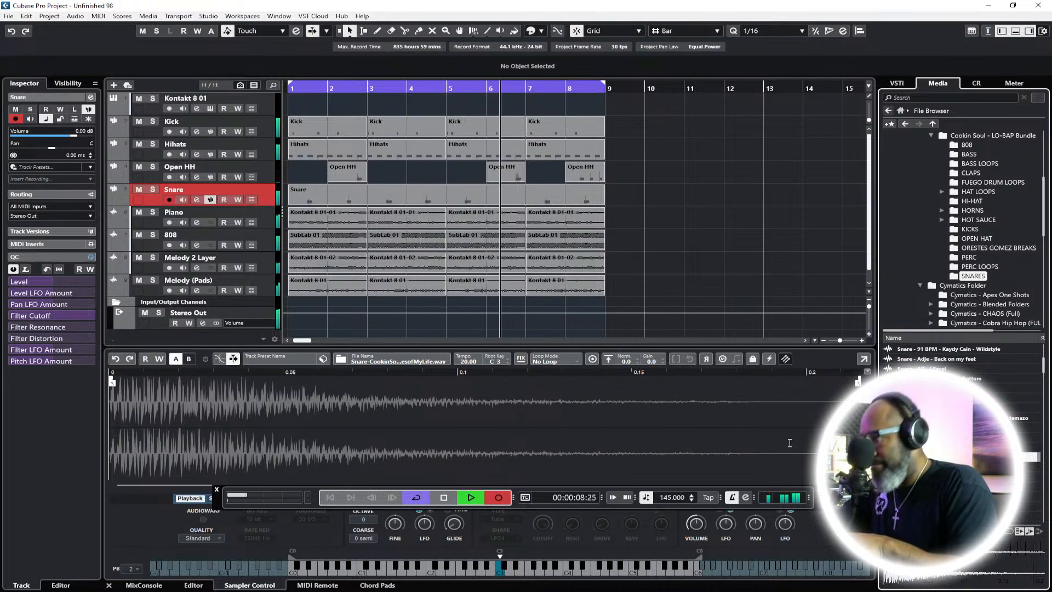
key("KP_Multiply")
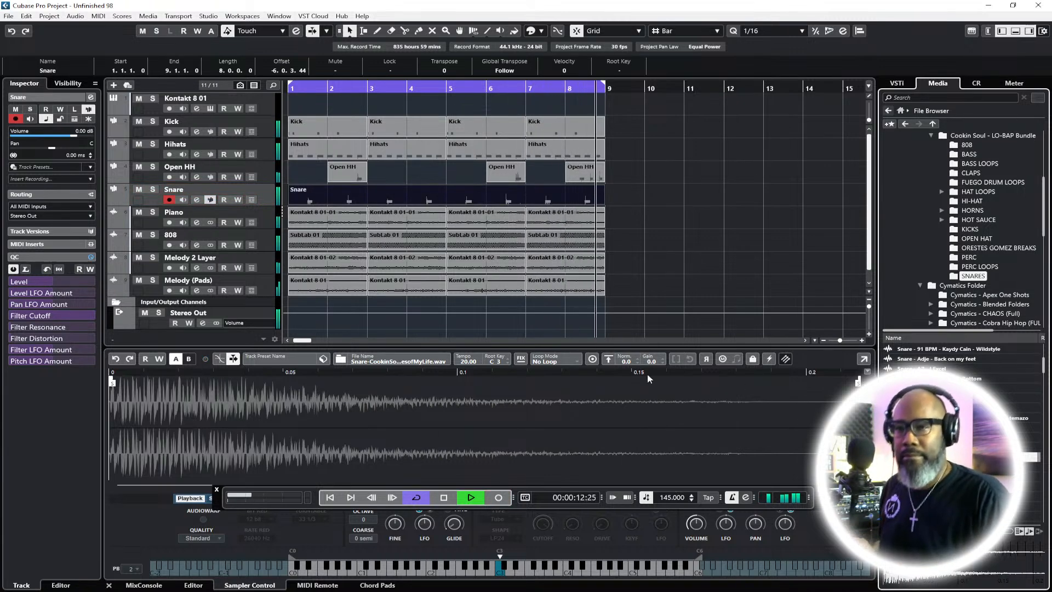
Add a sampler track named Snare 2 below the Snare track and stop playback
left_click(1015, 35)
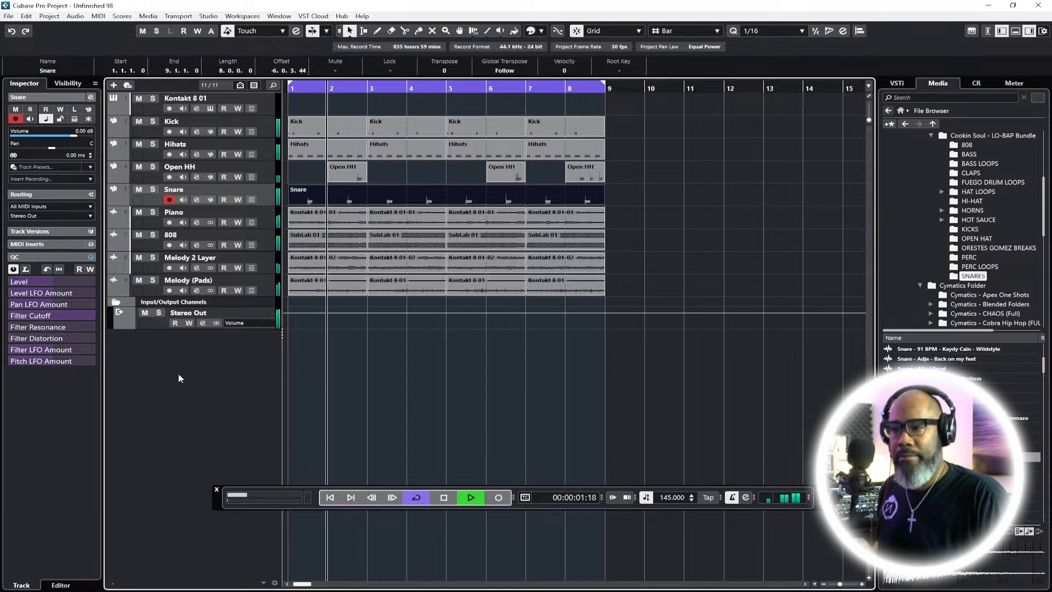
right_click(187, 359)
left_click(233, 138)
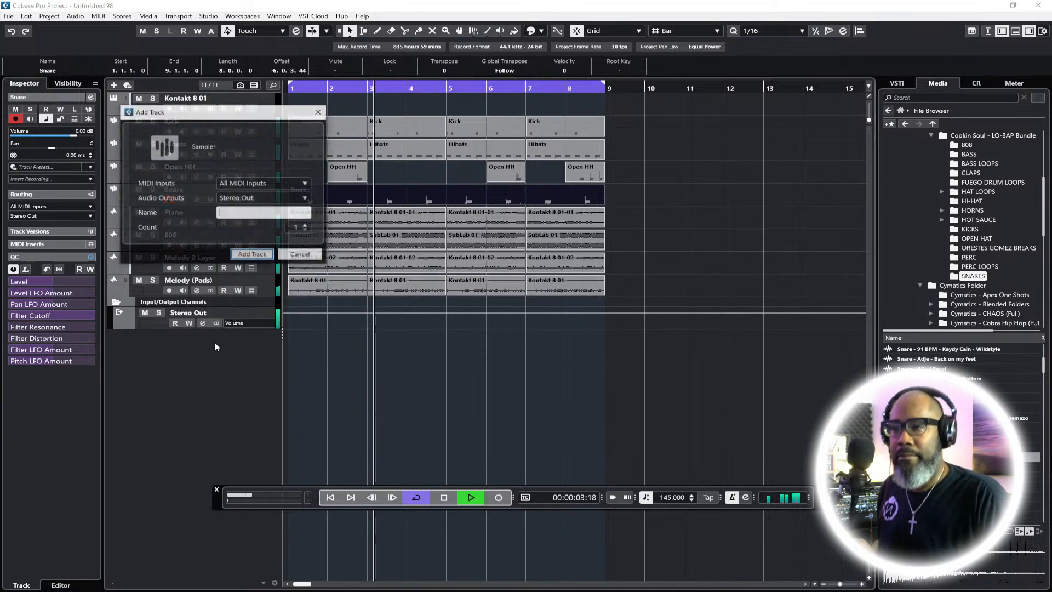
type("Snare 2")
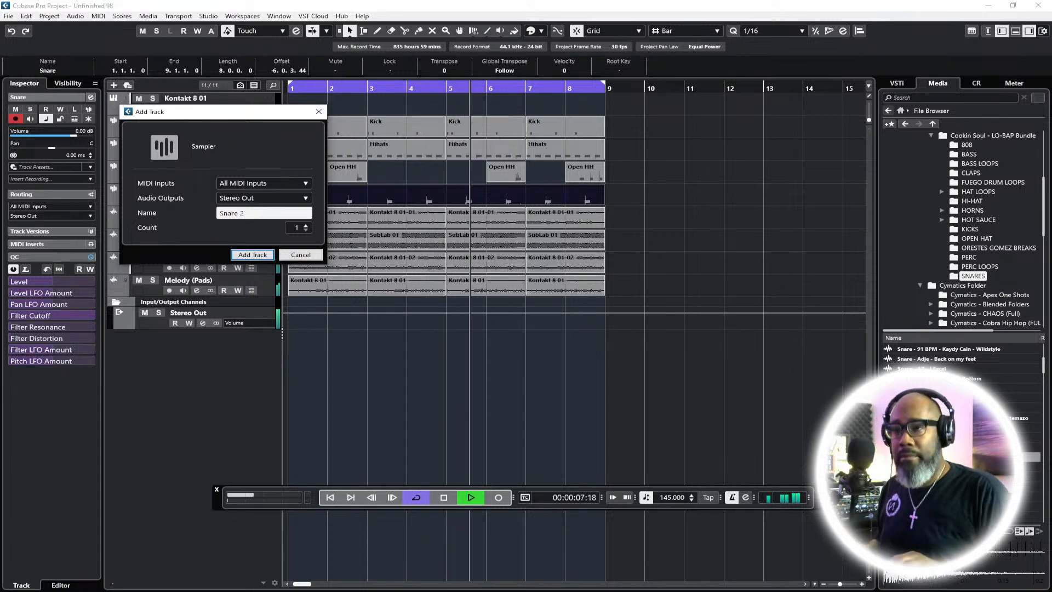
key("Return")
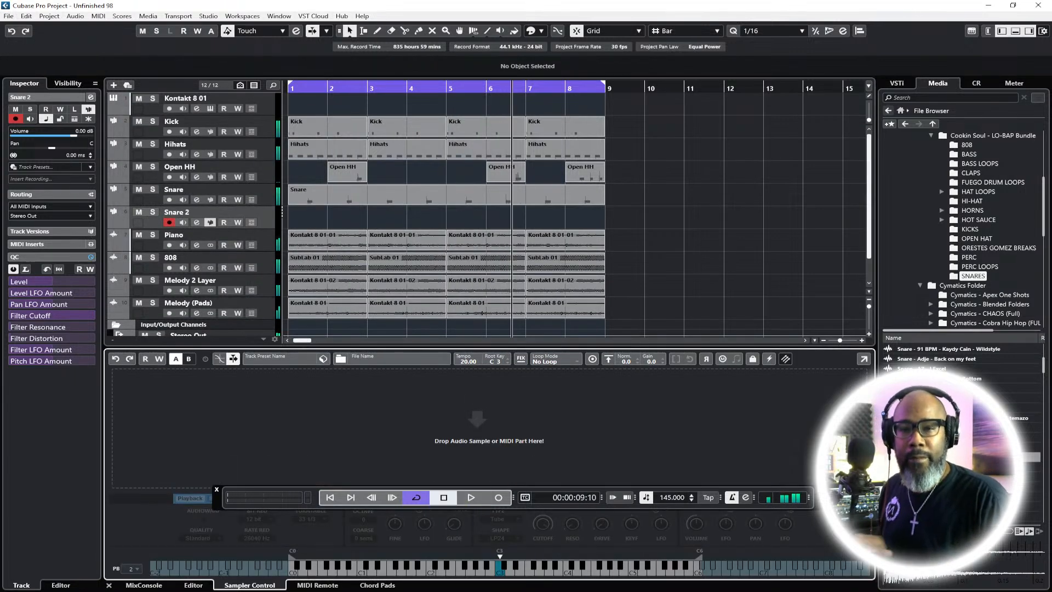
key("space")
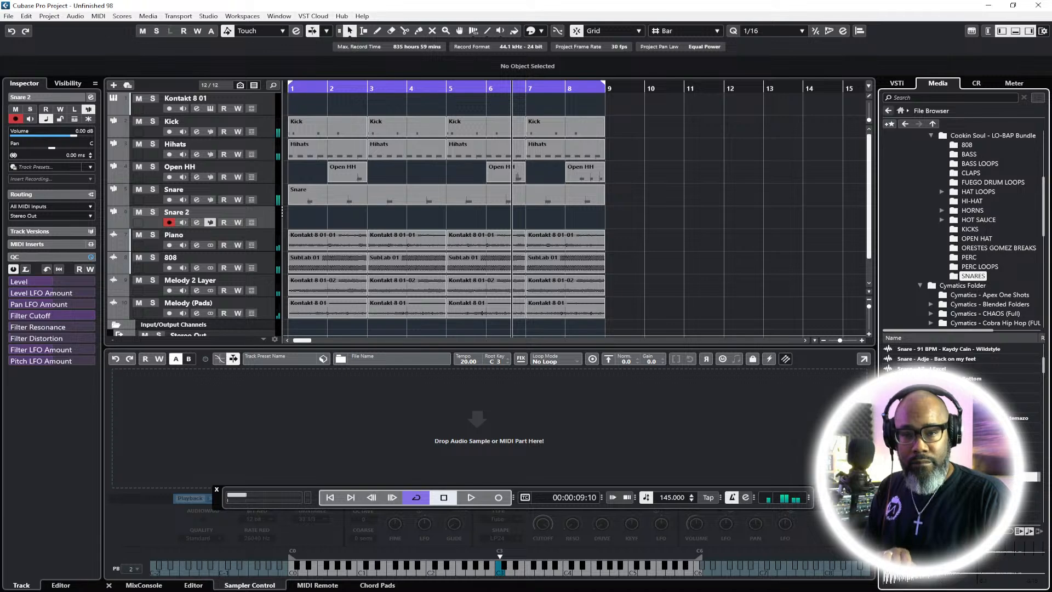
Load Snare-CookinSo...fortheGuru.wav into the Snare 2 sampler and record a second snare pattern across bars 1 to 8
left_click_drag(943, 477, 445, 448)
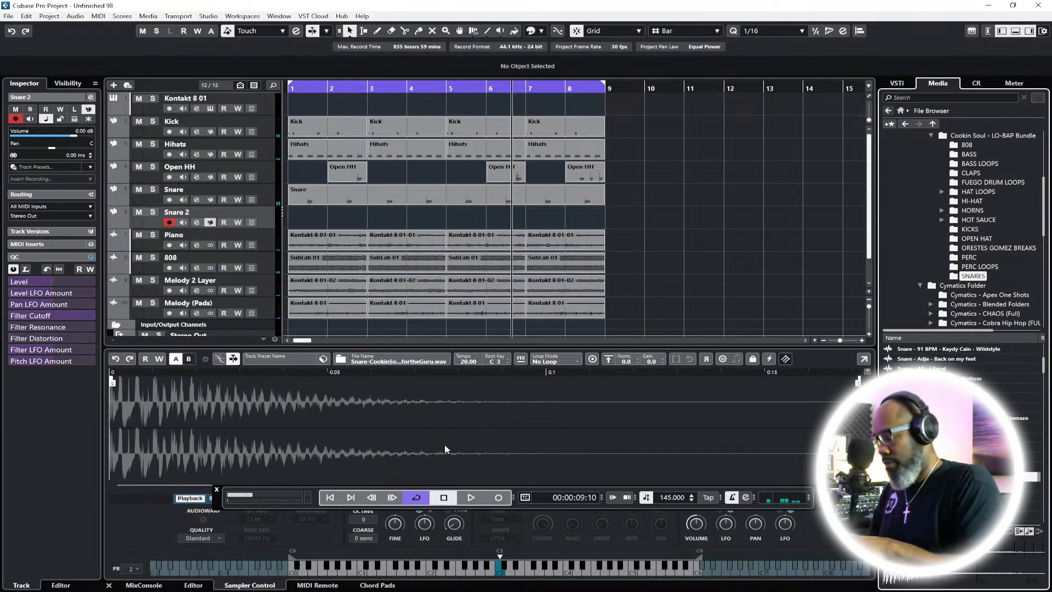
key("space")
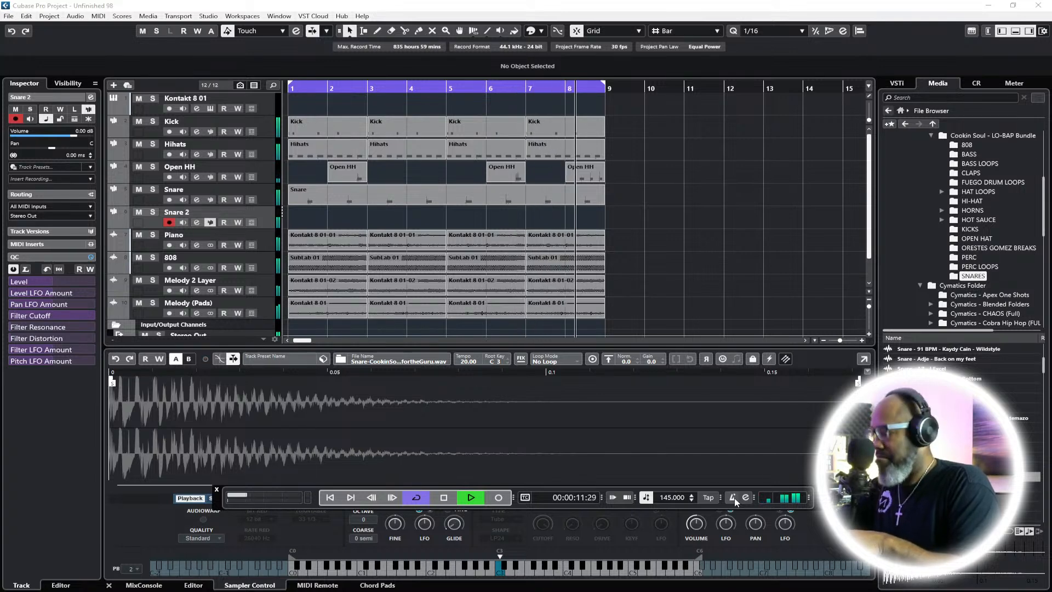
key("KP_Multiply")
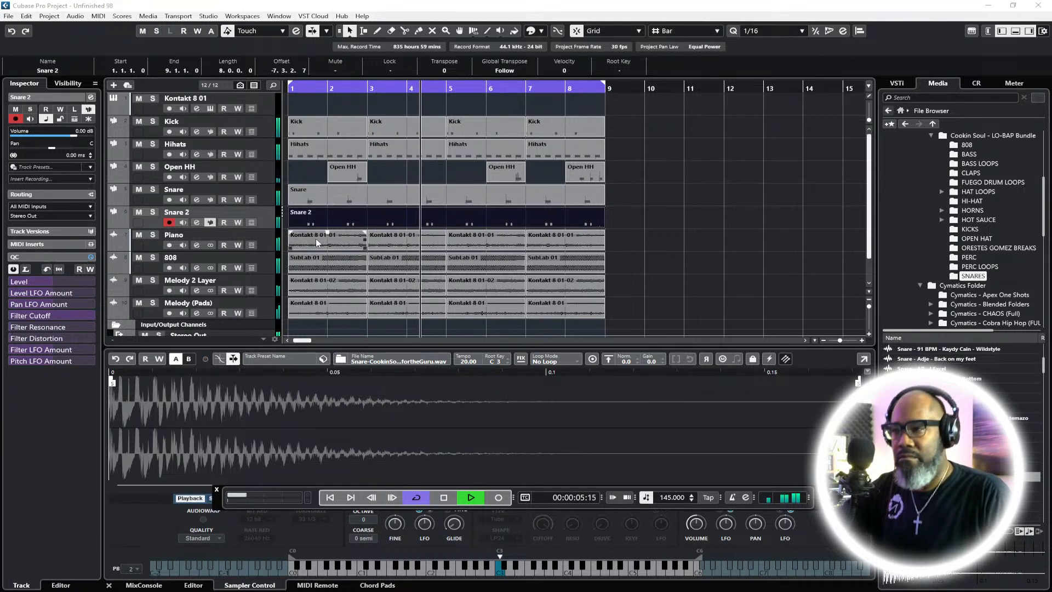
Stop playback, add a stereo group track named Drum Bus routed to Stereo Out, and open the MixConsole
left_click(1017, 34)
key("space")
right_click(180, 419)
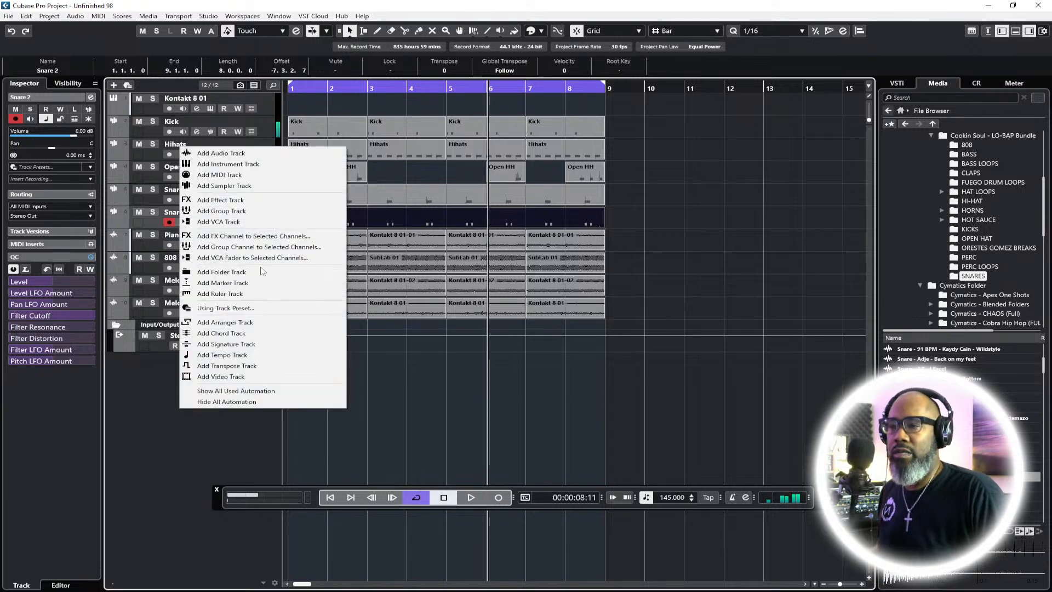
left_click(249, 212)
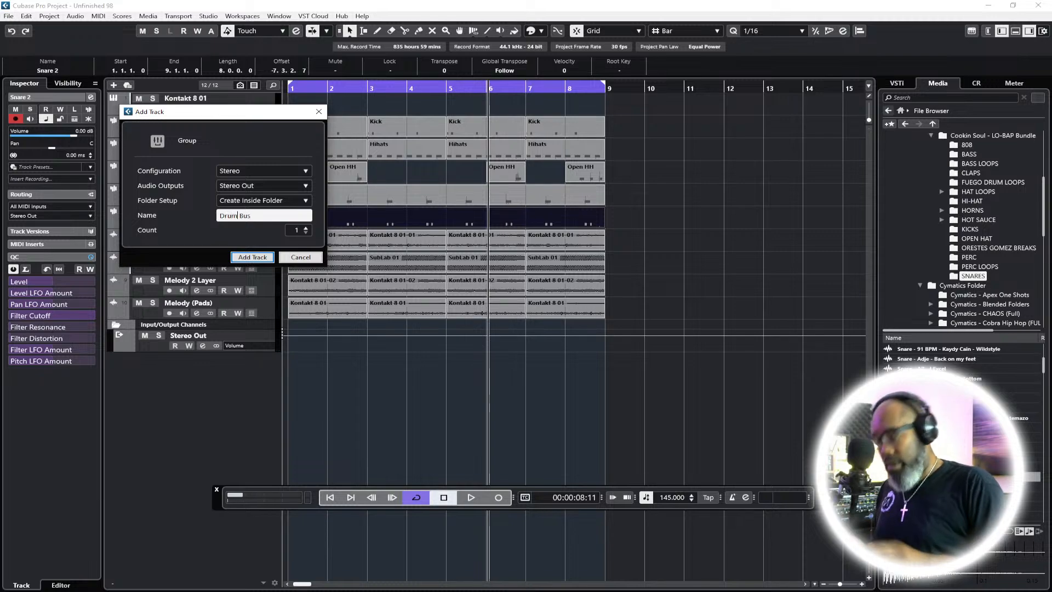
key("Return")
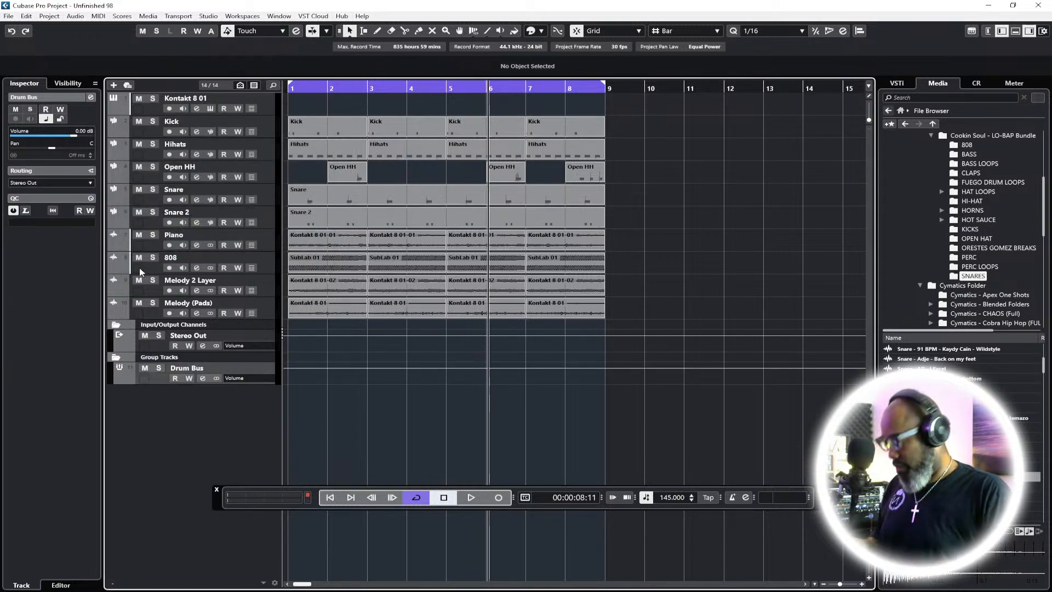
key("F3")
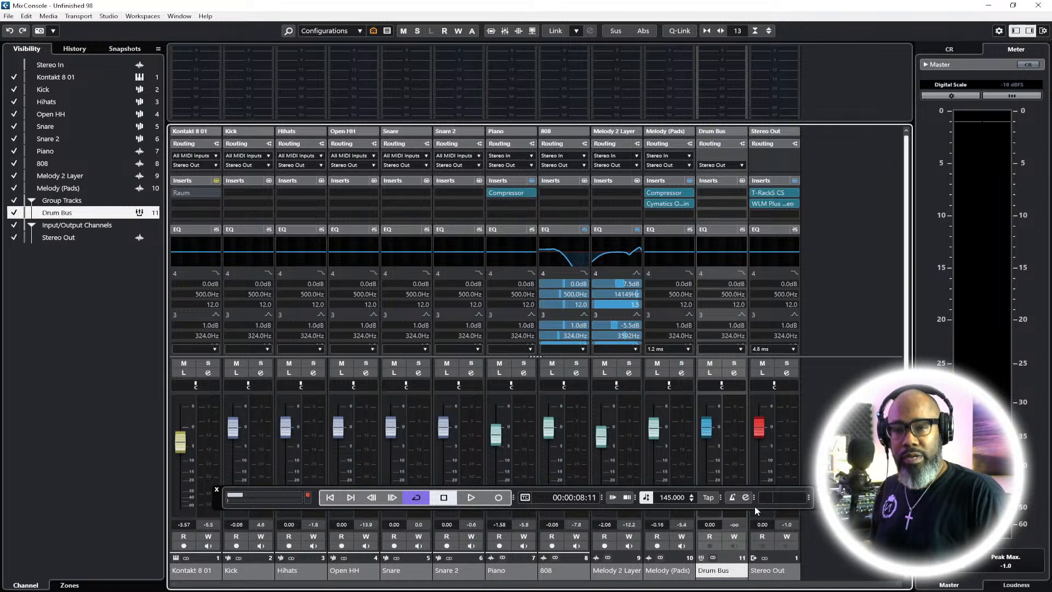
right_click(725, 234)
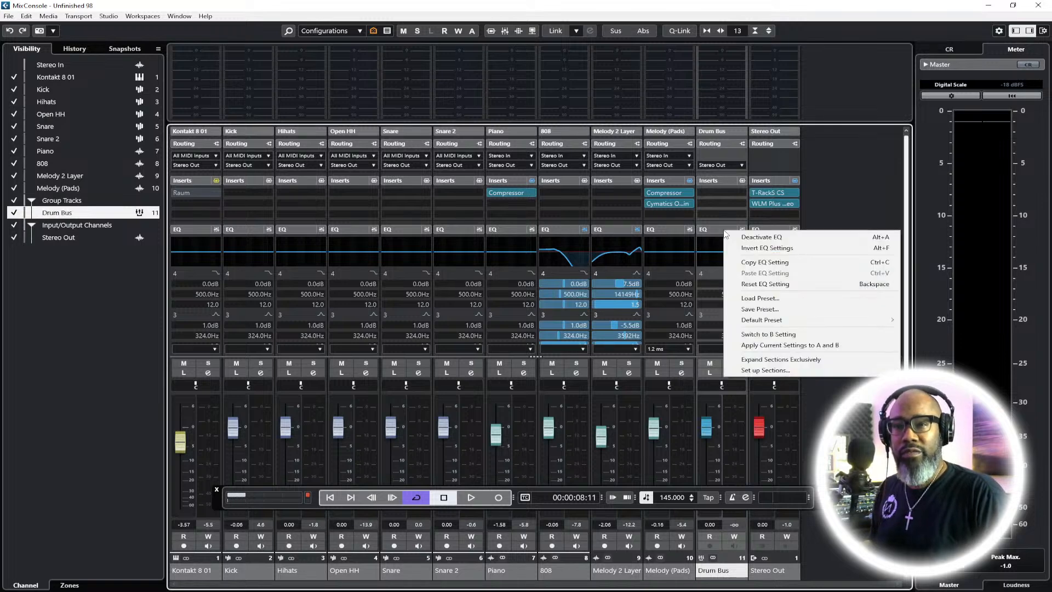
left_click(767, 298)
left_click(864, 249)
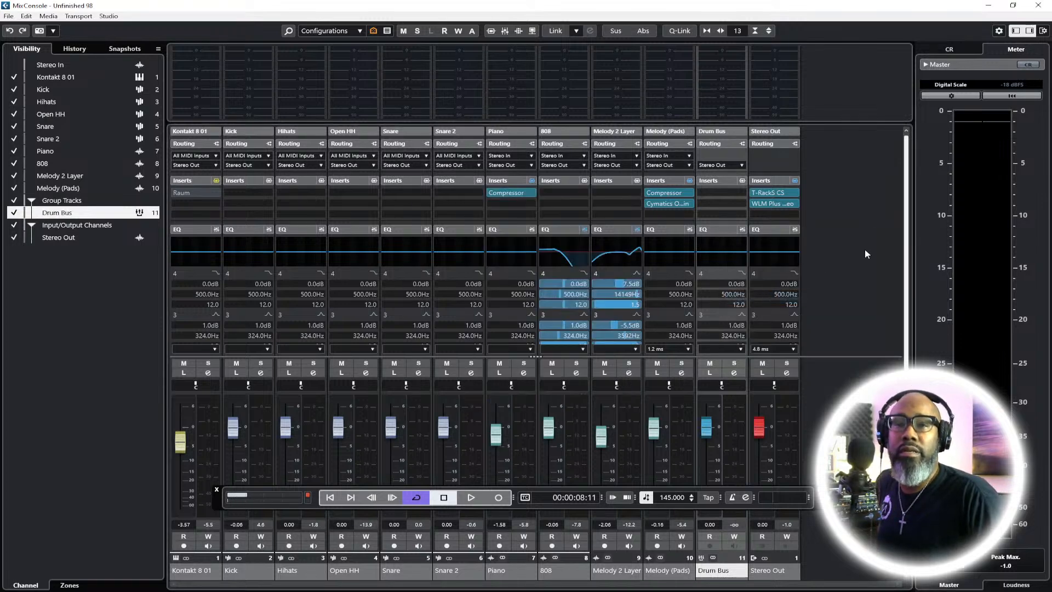
Load the PULSE Drum Bus FX chain preset onto the Drum Bus inserts and hide the transport panel
right_click(728, 186)
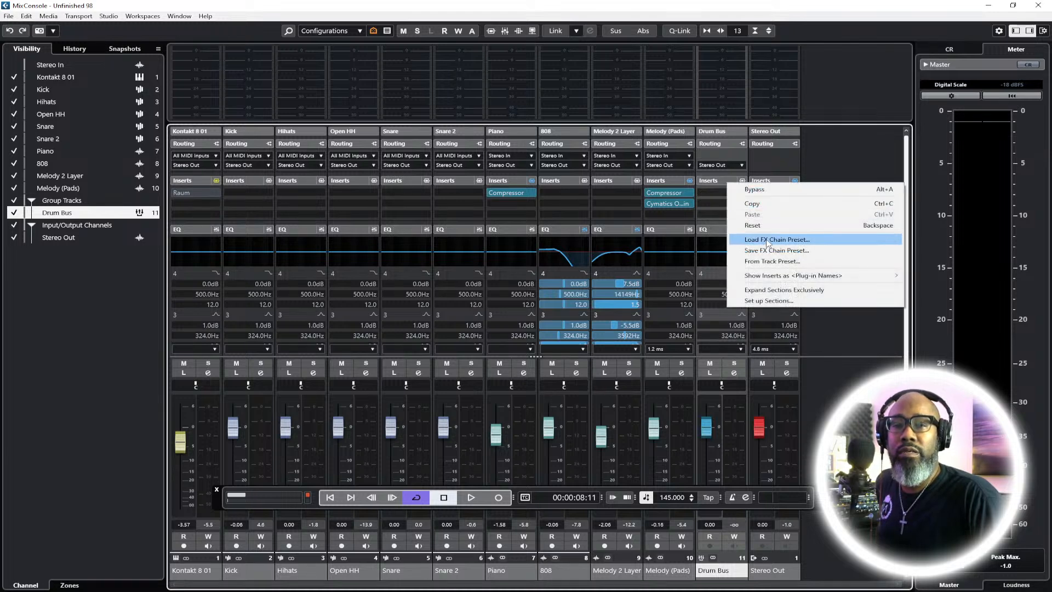
left_click(767, 239)
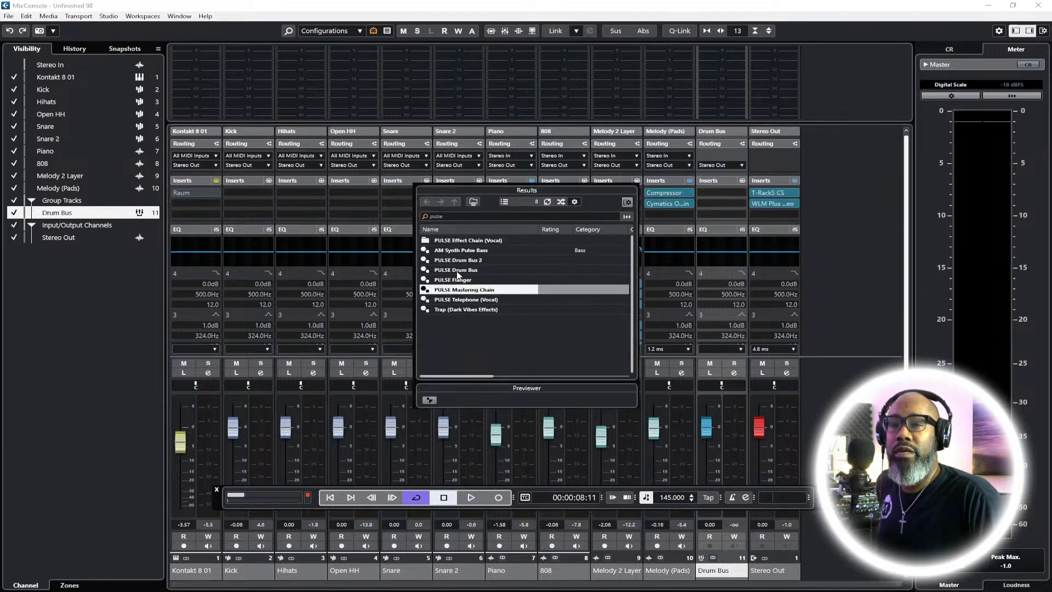
double_click(457, 272)
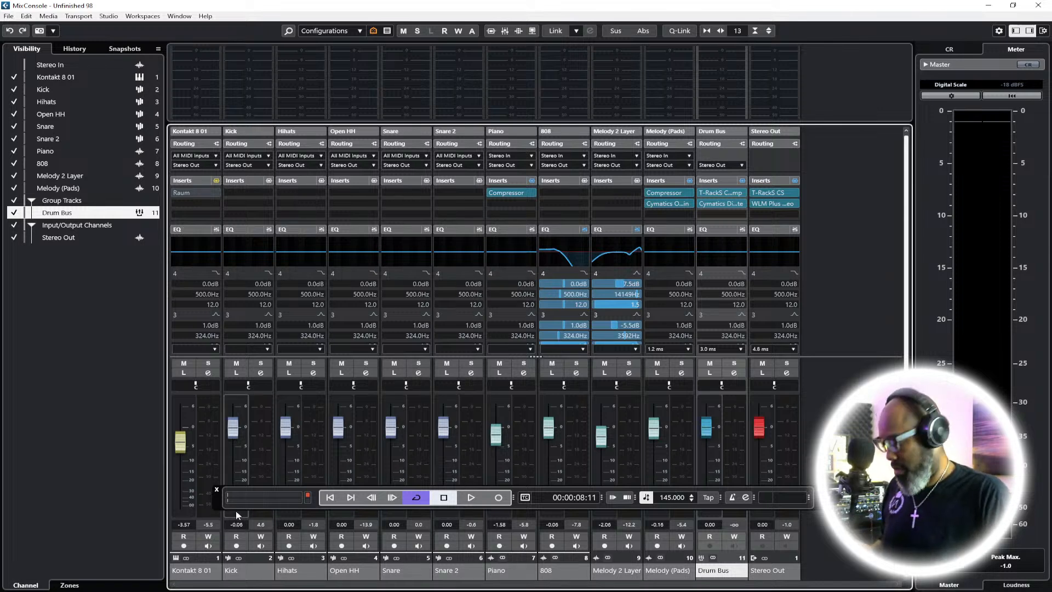
key("F2")
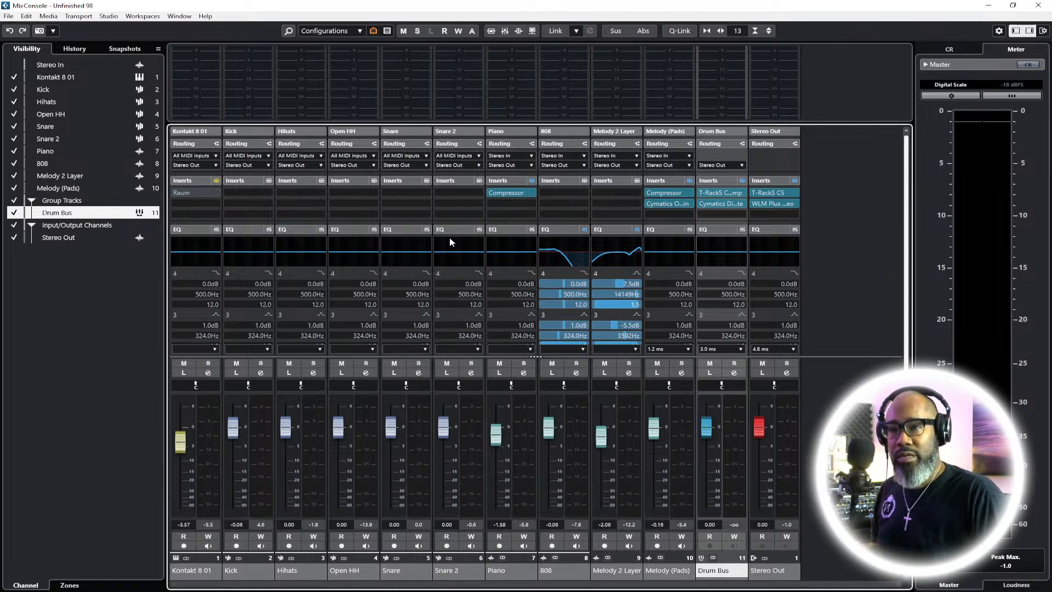
Play the beat and mute the Piano, 808 and Melody 2 Layer channels
key("space")
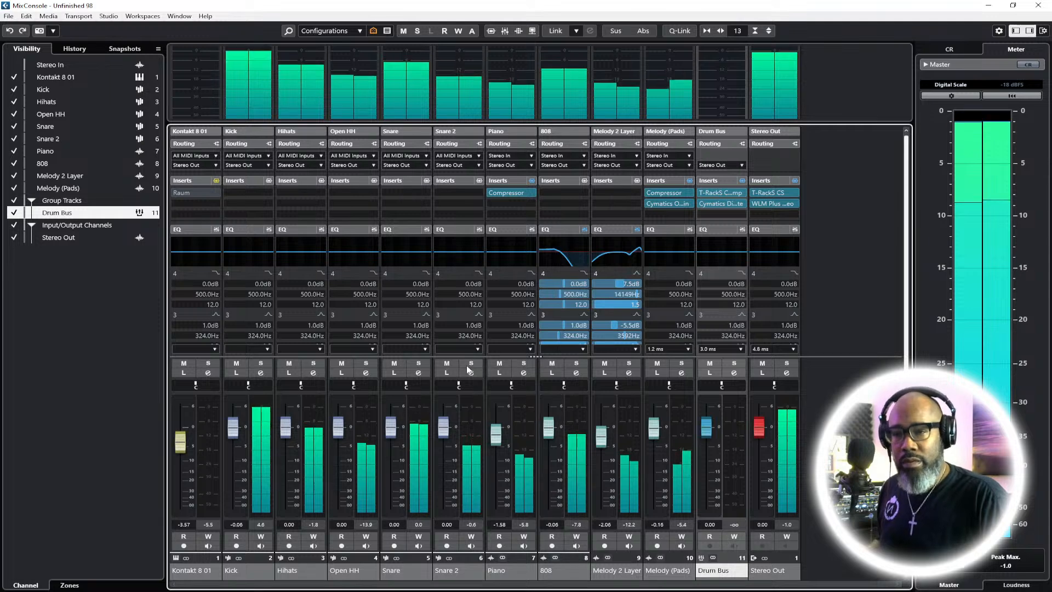
left_click(500, 364)
left_click(551, 364)
left_click(604, 364)
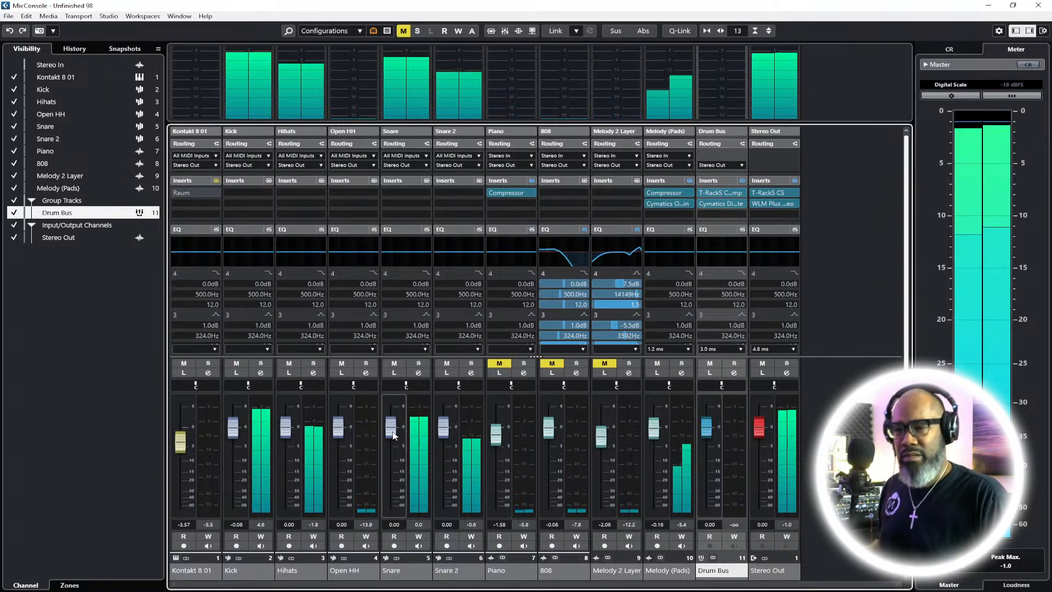
Insert PingPongDelay on the Hihats channel with a reduced mix, and lower the channel's fader to -1.34 dB
left_click(316, 192)
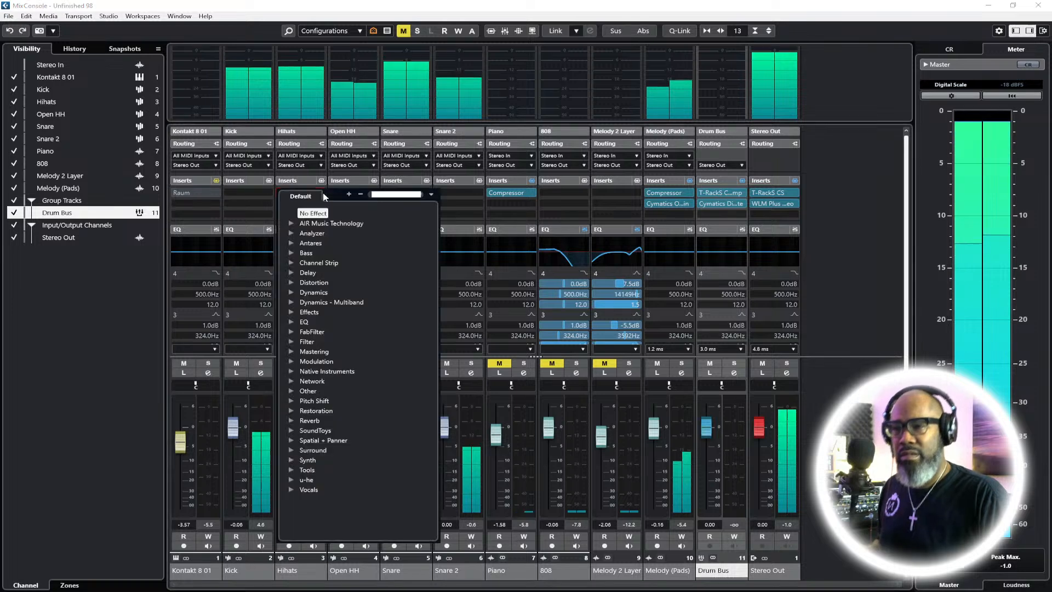
left_click(291, 273)
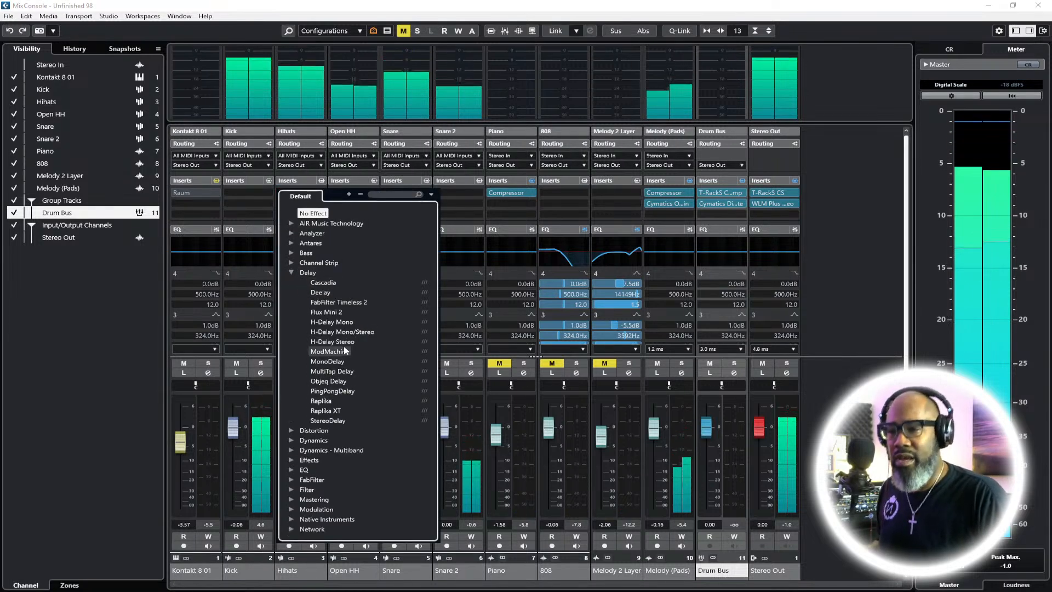
left_click(332, 391)
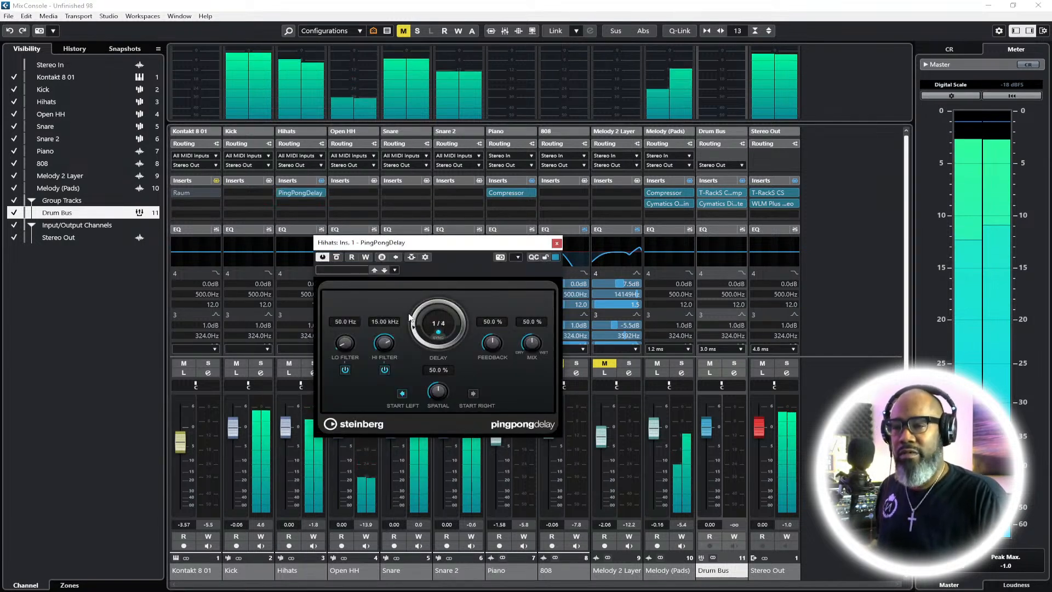
left_click_drag(529, 362, 531, 371)
left_click_drag(391, 284, 445, 296)
left_click_drag(293, 436, 289, 442)
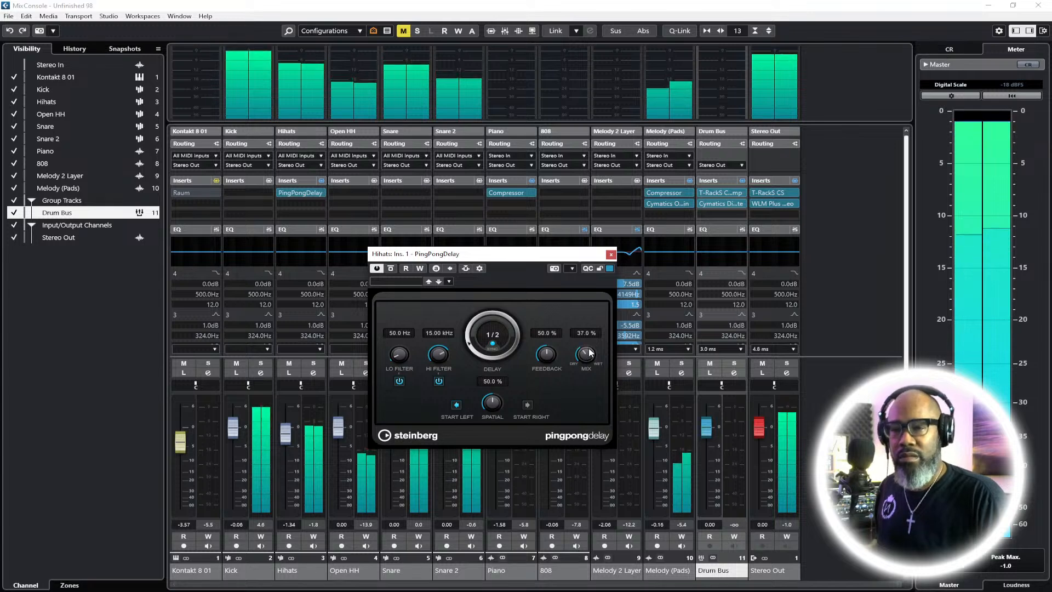
Set the Hihats PingPongDelay to a 1/16 delay and 4.5 % mix, soloing the channel while adjusting it
left_click(313, 364)
scroll(470, 337, "down", 1)
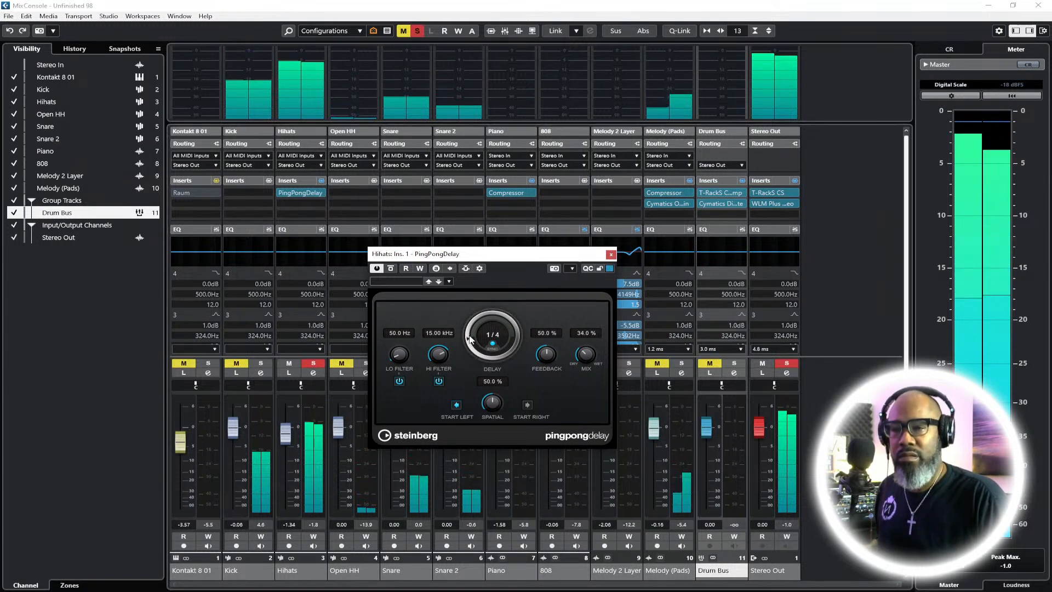
scroll(469, 337, "down", 2)
left_click_drag(588, 359, 593, 387)
left_click(318, 364)
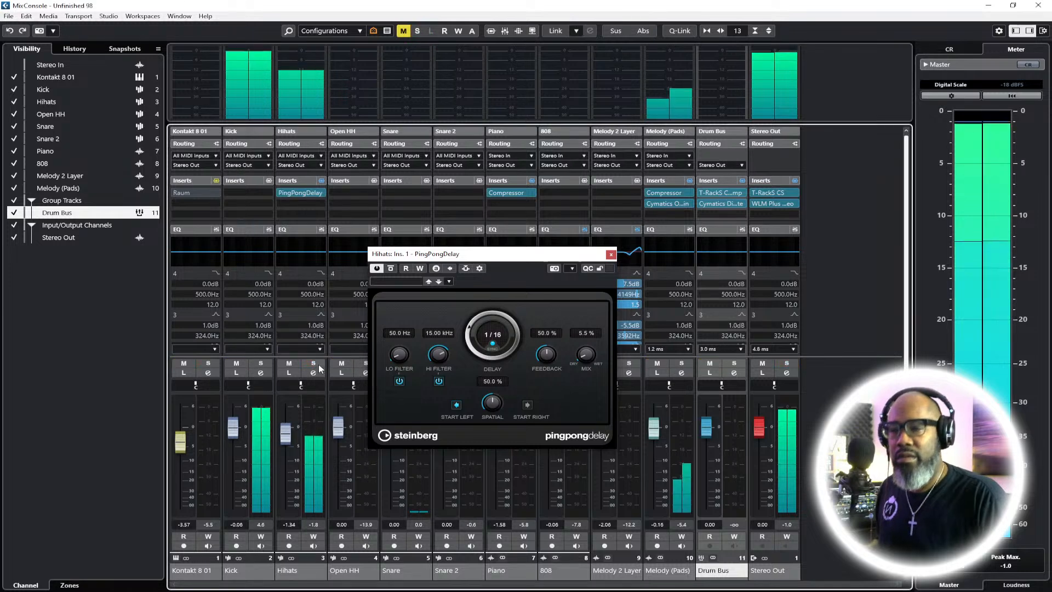
left_click_drag(587, 357, 590, 359)
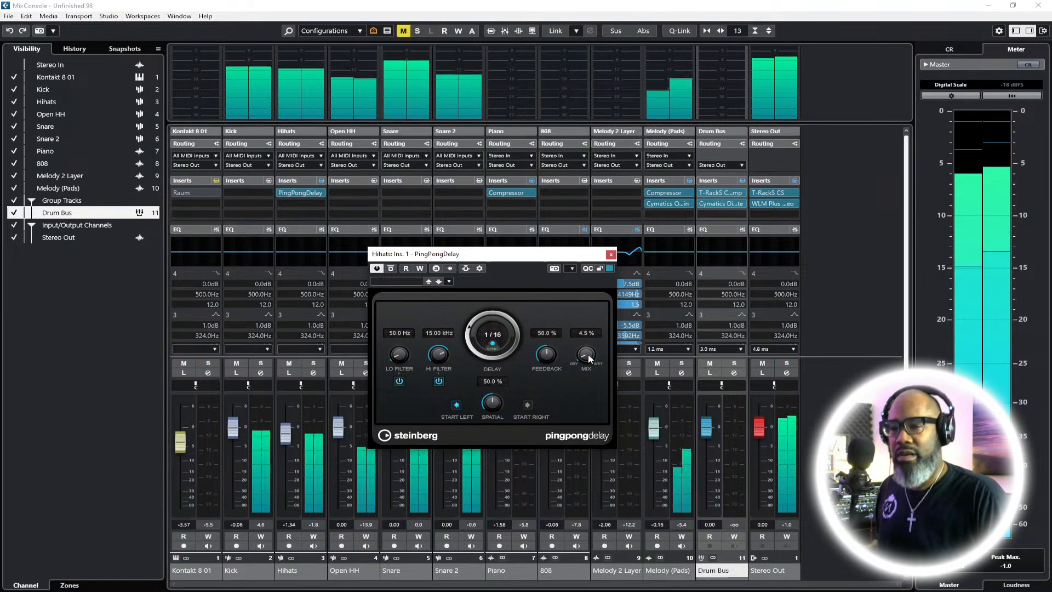
left_click(610, 254)
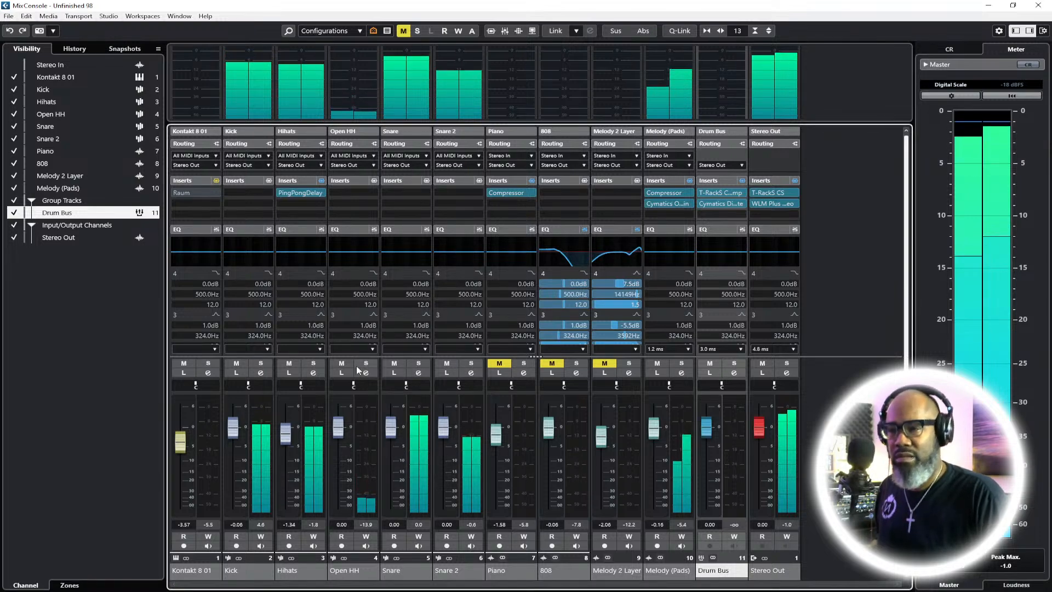
Load the Bright HiHat EQ preset on the Hihats channel
right_click(298, 230)
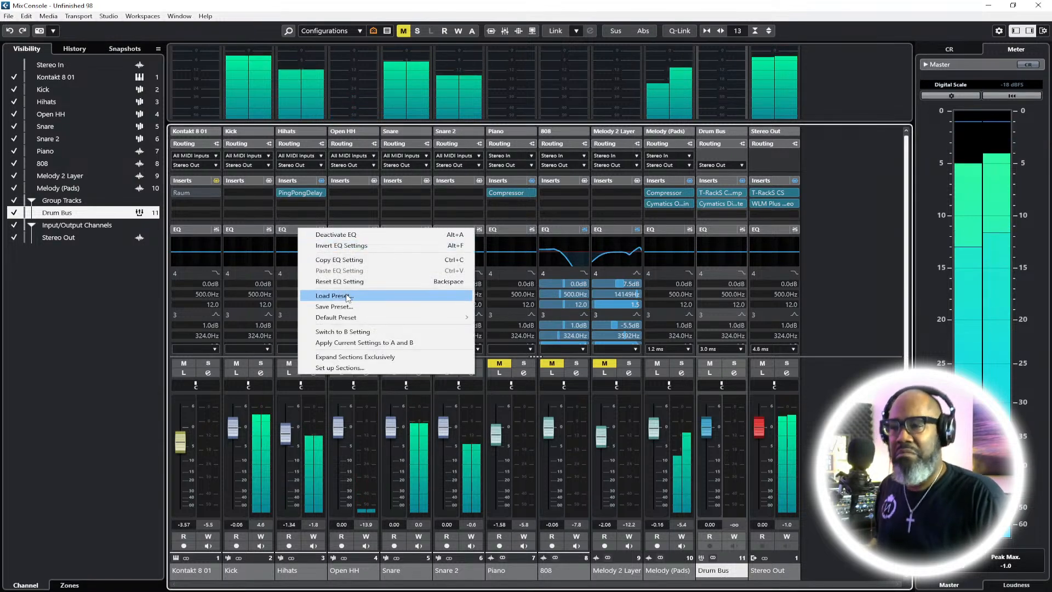
left_click(336, 295)
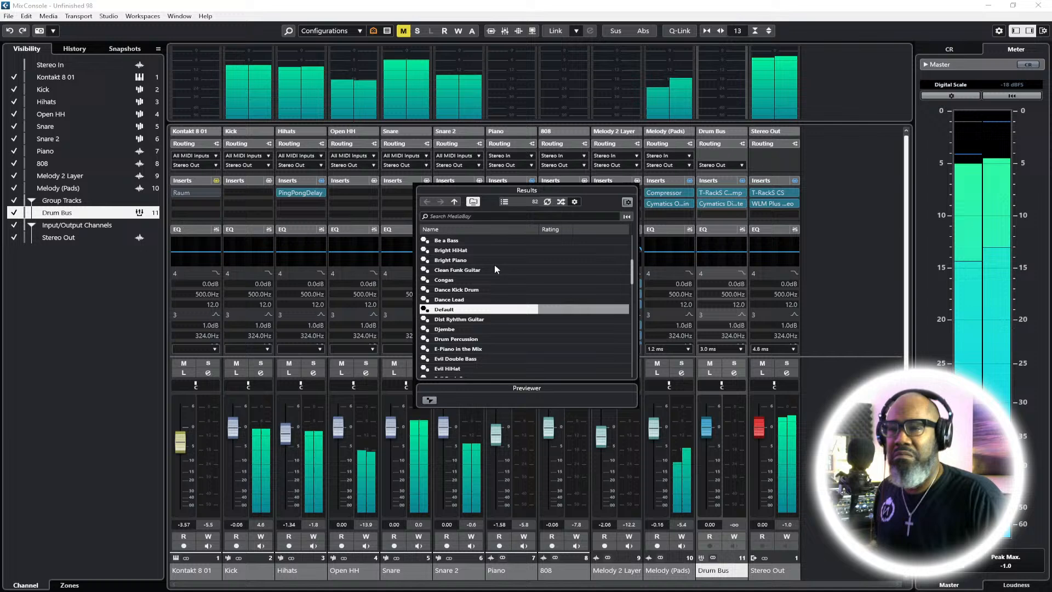
double_click(462, 250)
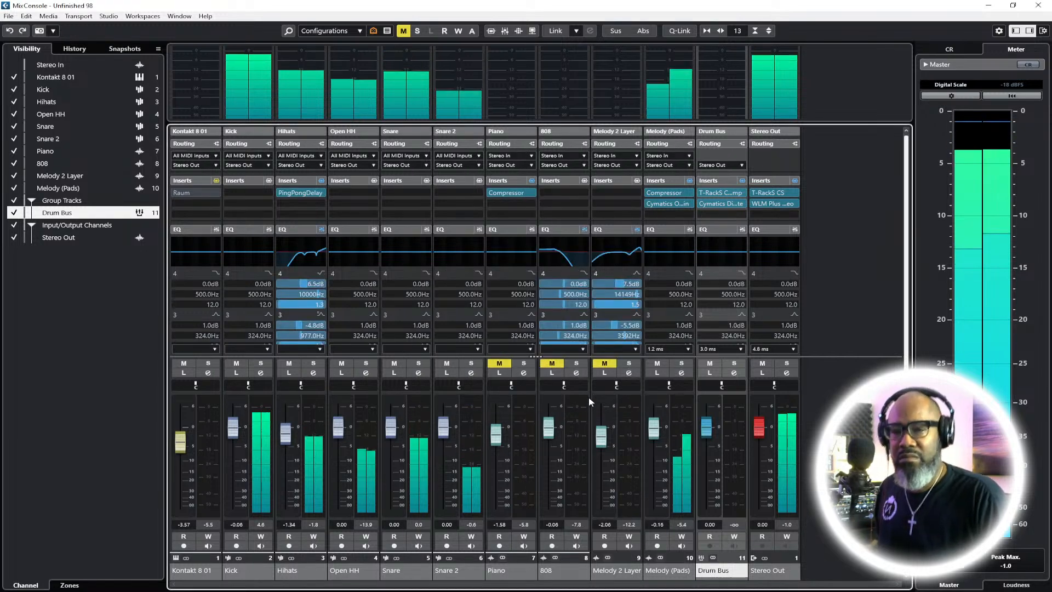
Unmute the 808, lower its fader to about -0.3 dB, and raise the Melody (Pads) fader to 0.00 dB
left_click(554, 363)
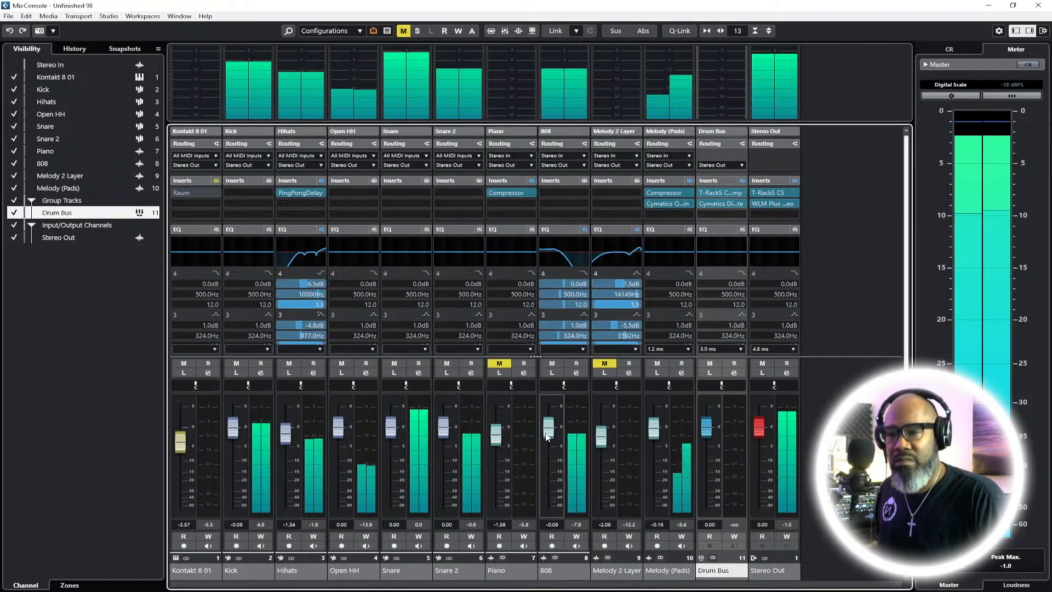
left_click_drag(549, 438, 552, 436)
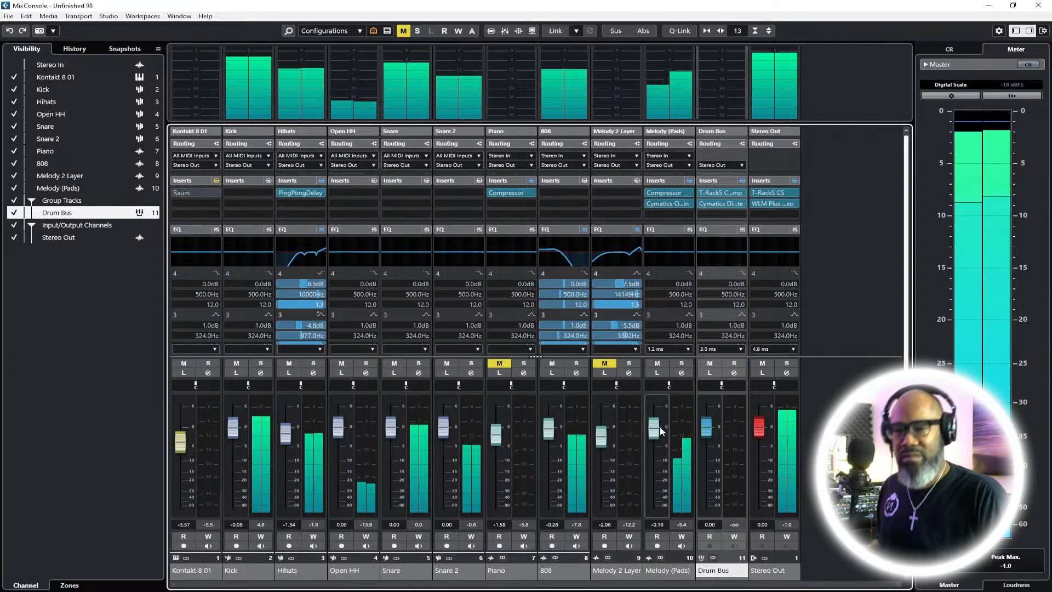
left_click_drag(658, 431, 657, 430)
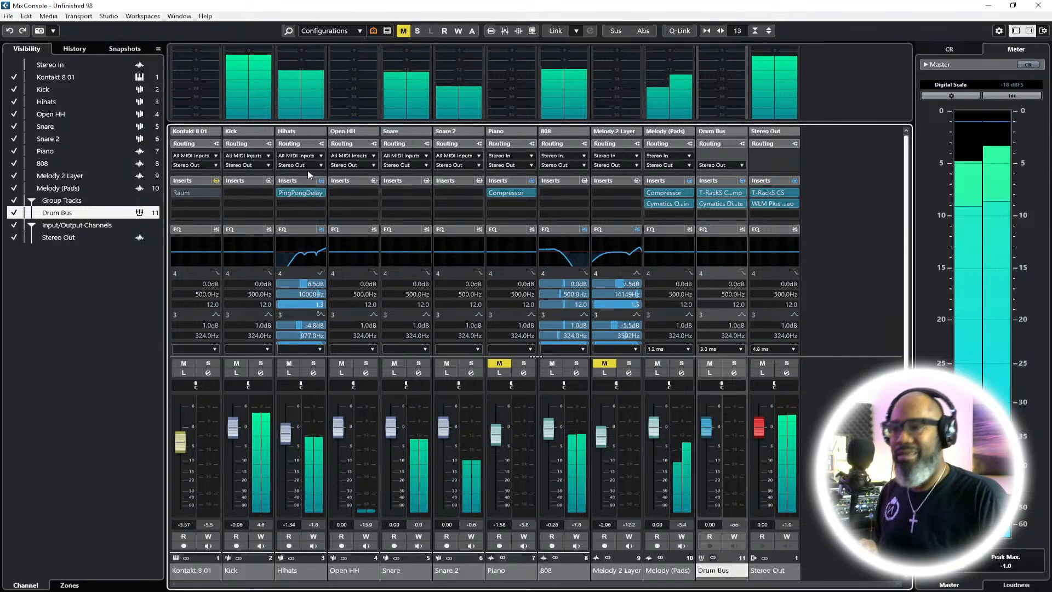
Route the outputs of the Kick, Hihats, Open HH, Snare and Snare 2 channels to the Drum Bus group
left_click(268, 165)
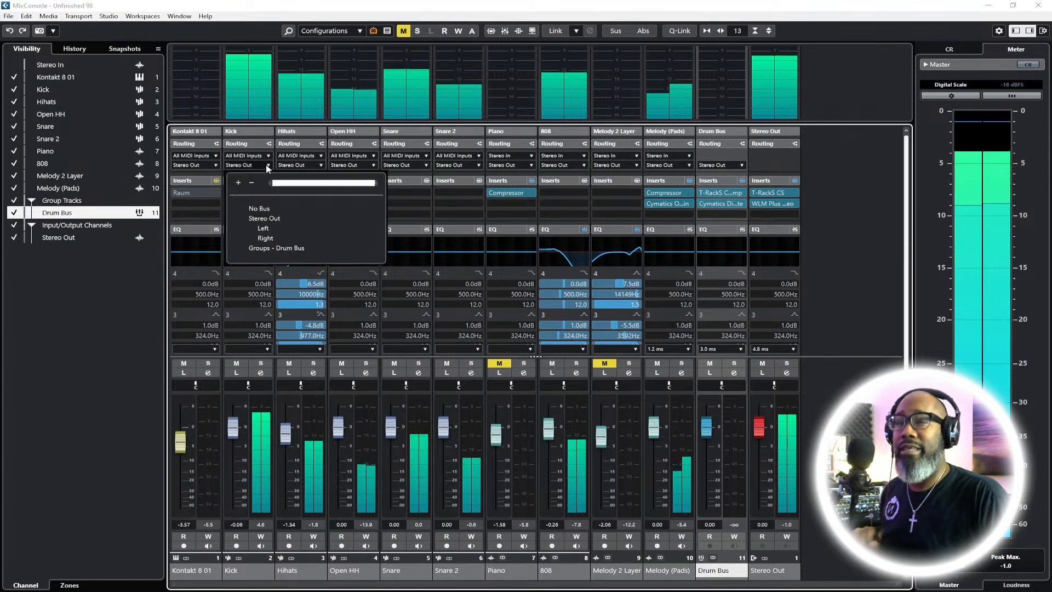
left_click(277, 249)
left_click(314, 165)
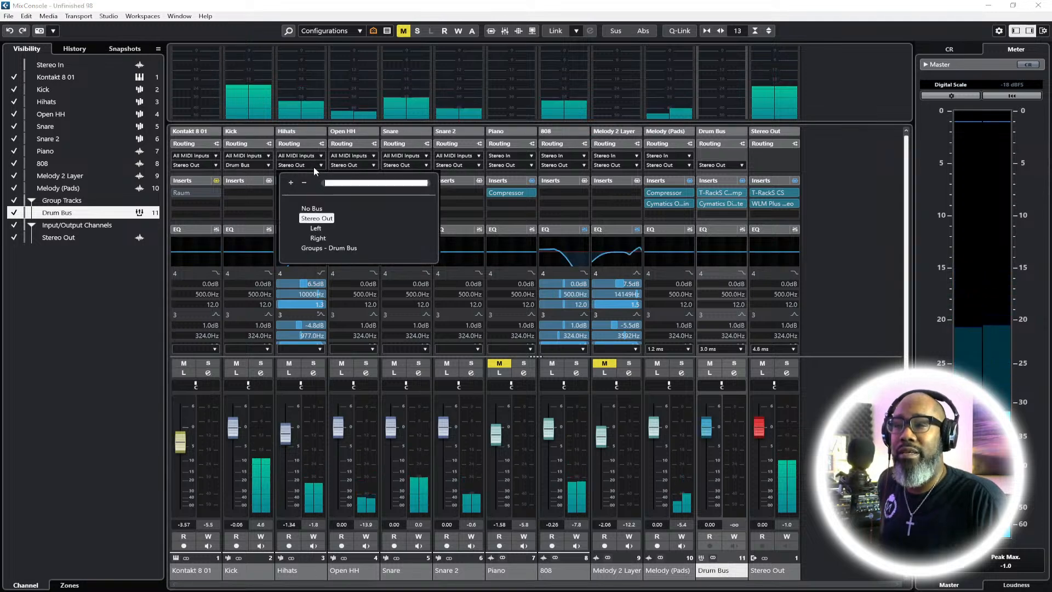
left_click(329, 248)
left_click(372, 166)
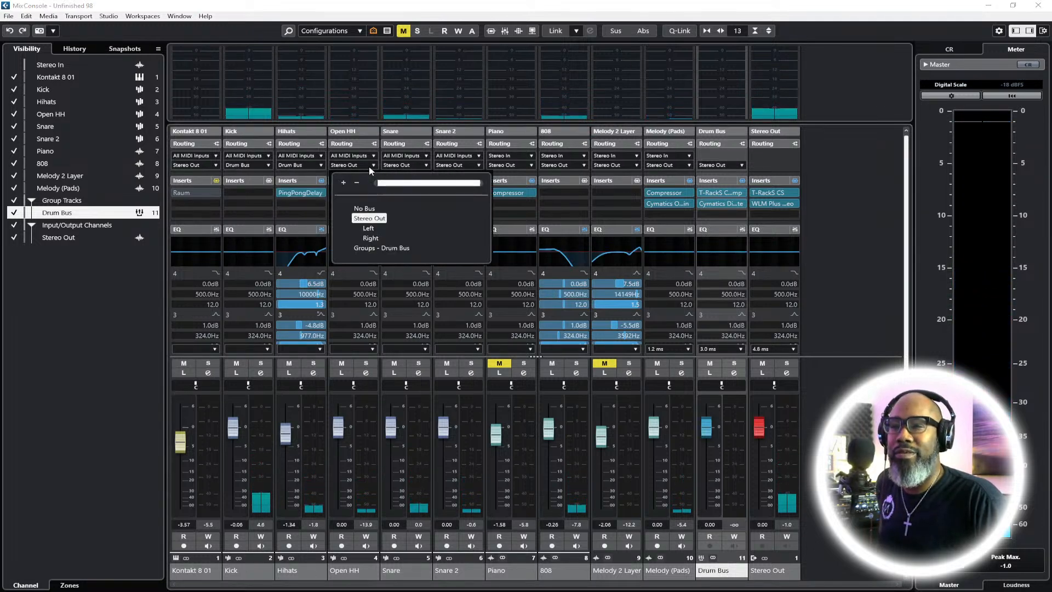
left_click(382, 248)
left_click(412, 165)
left_click(433, 247)
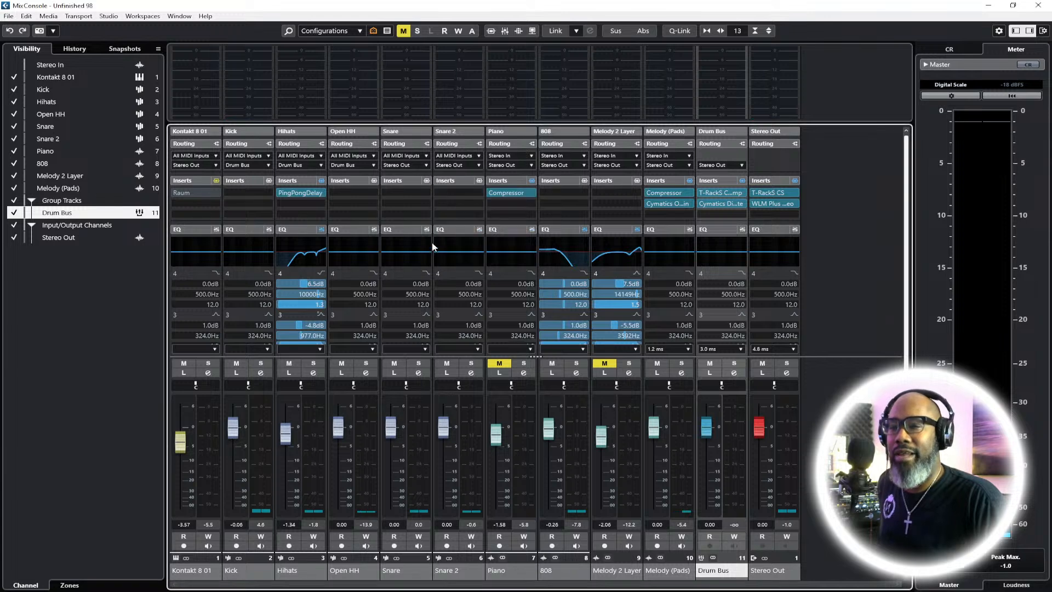
left_click(464, 166)
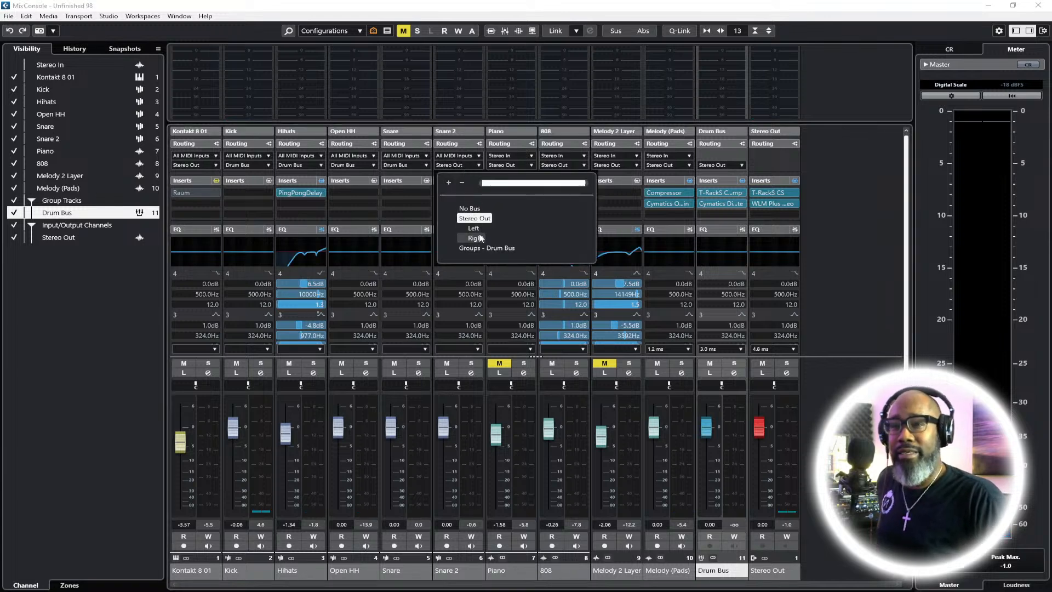
left_click(476, 248)
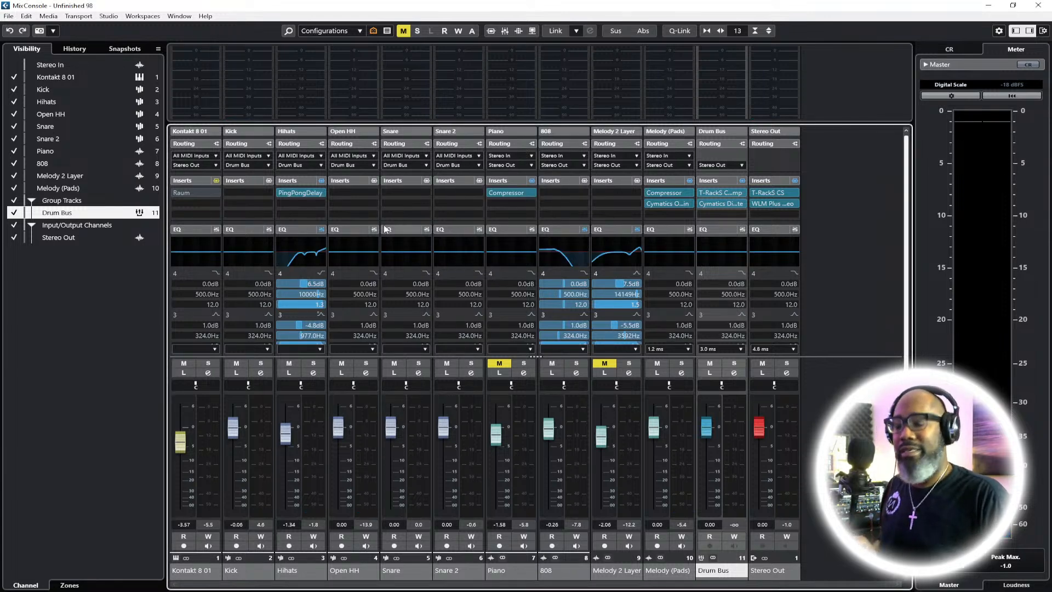
Find the hi-hat EQ presets and load Bright HiHat on the Open HH channel
right_click(338, 229)
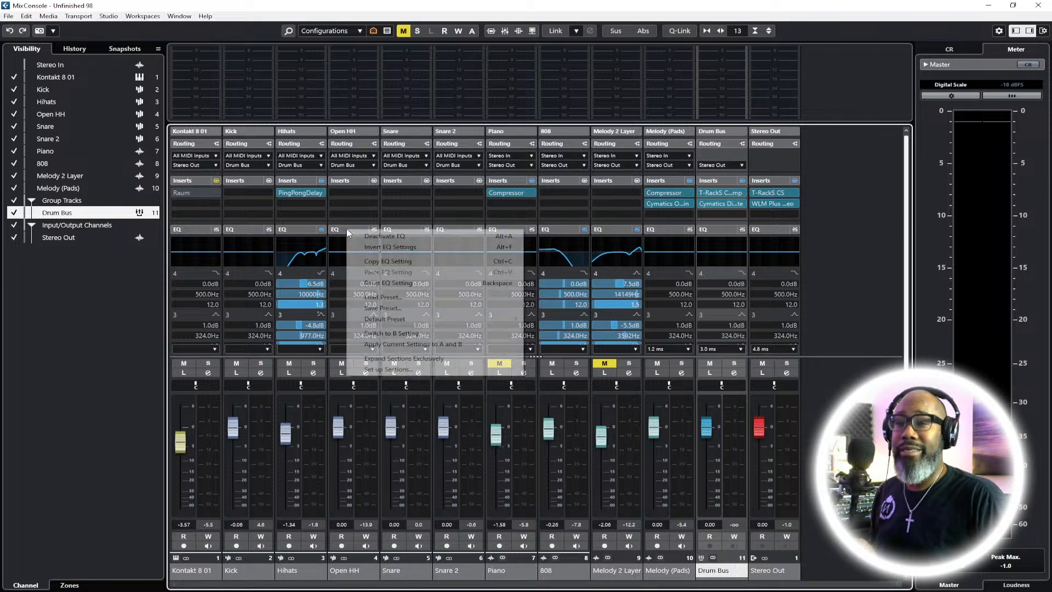
left_click(378, 297)
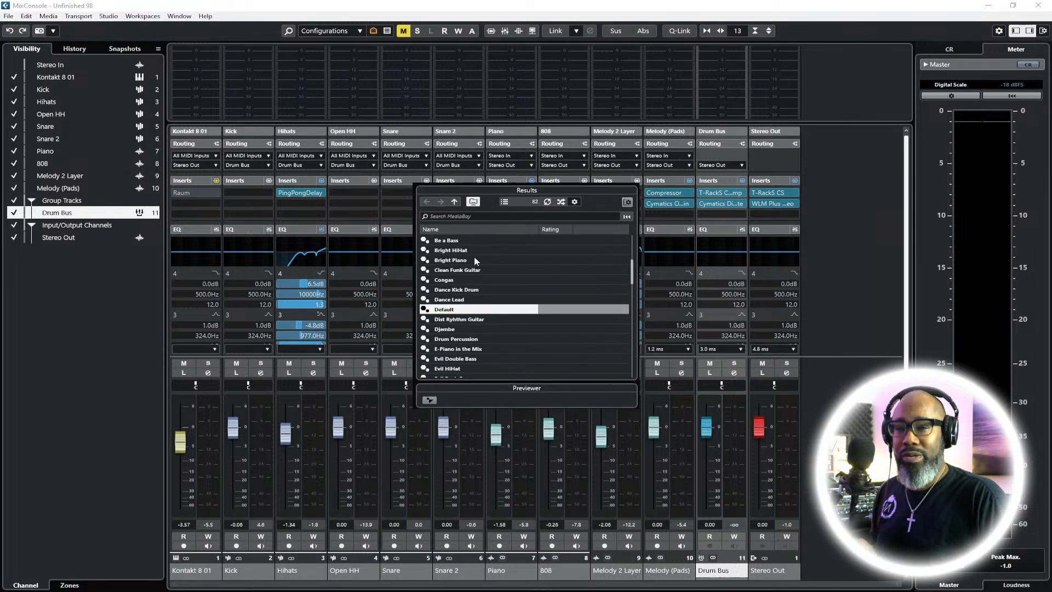
left_click(459, 217)
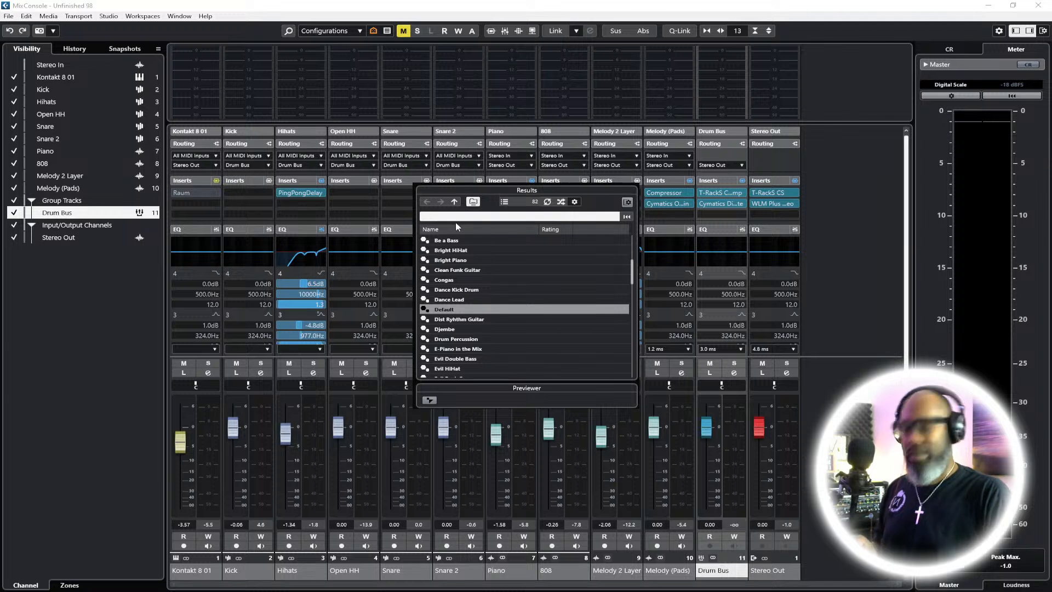
type("op")
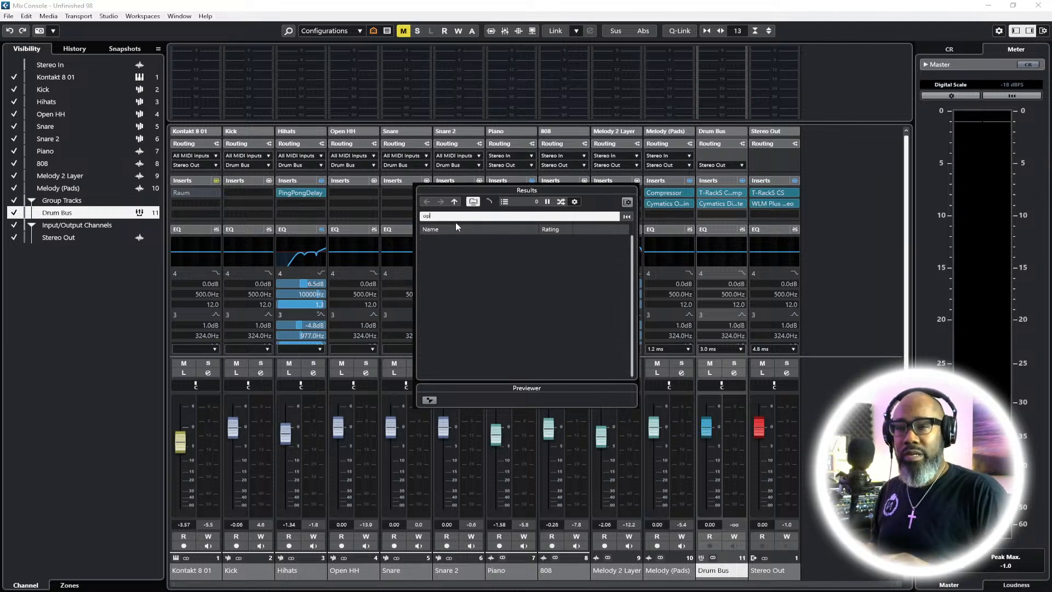
key("BackSpace")
key("BackSpace")
type("hihats")
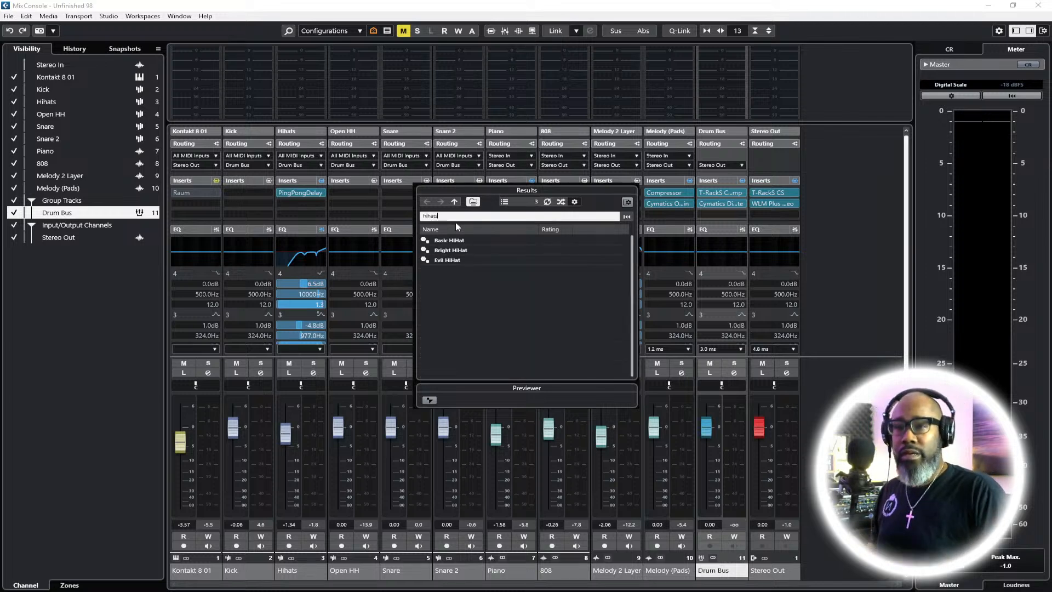
double_click(458, 250)
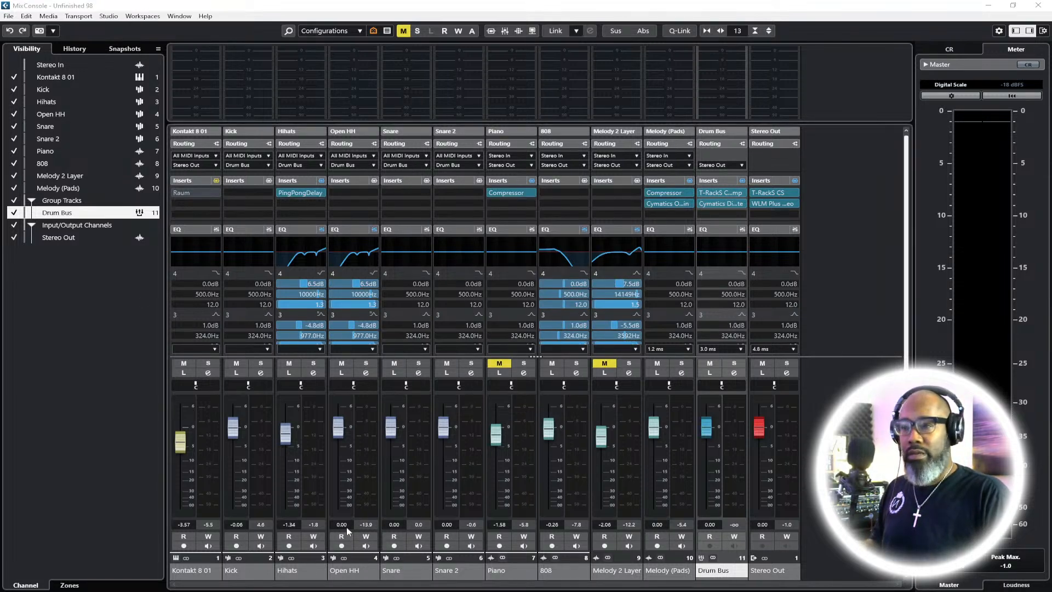
Play the arrangement from the beginning to hear the drums through the Drum Bus
key("F2")
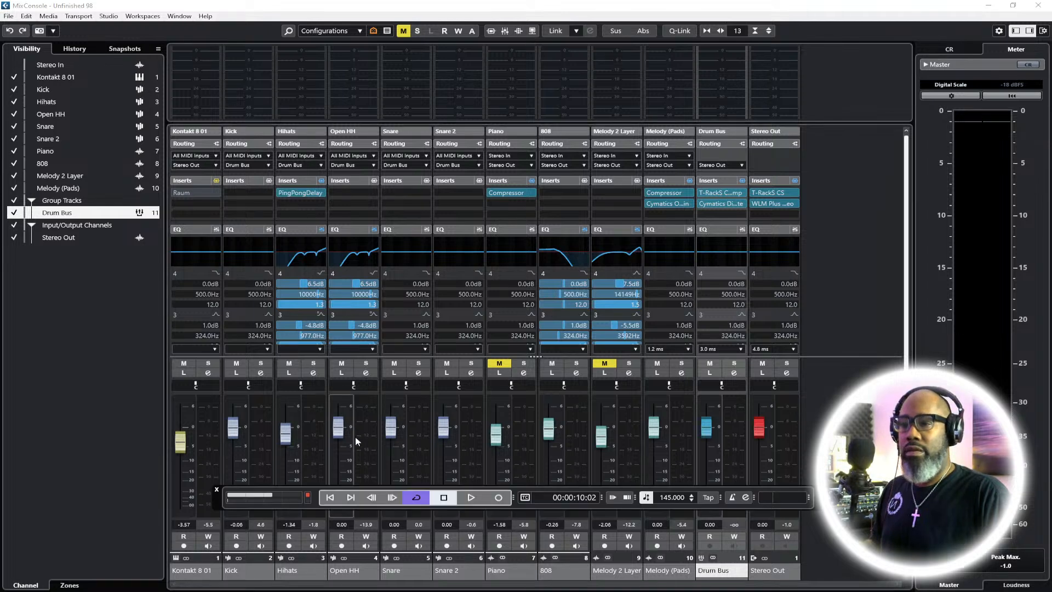
left_click(330, 497)
key("space")
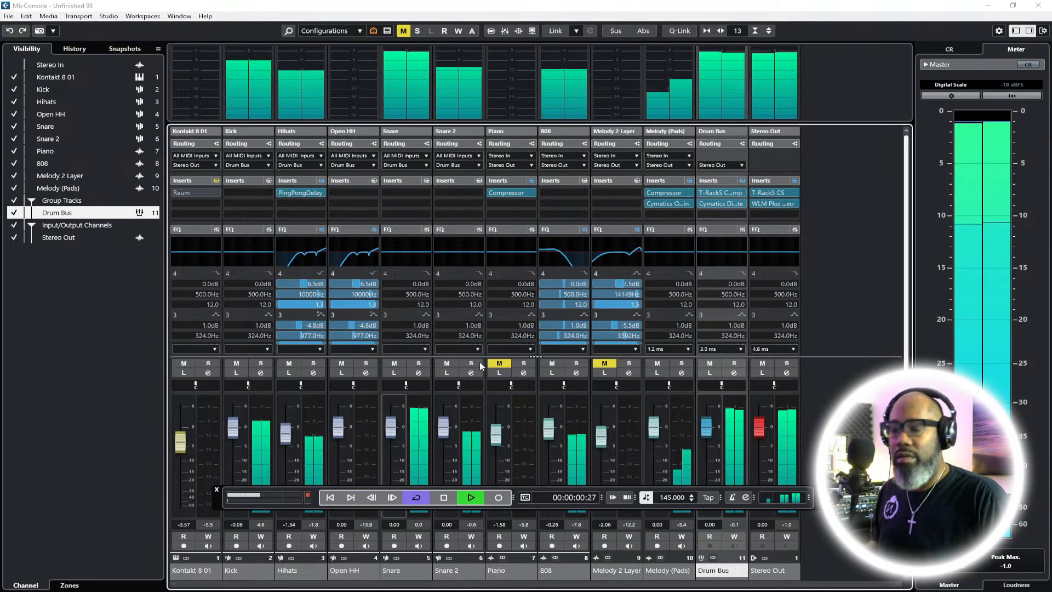
key("F2")
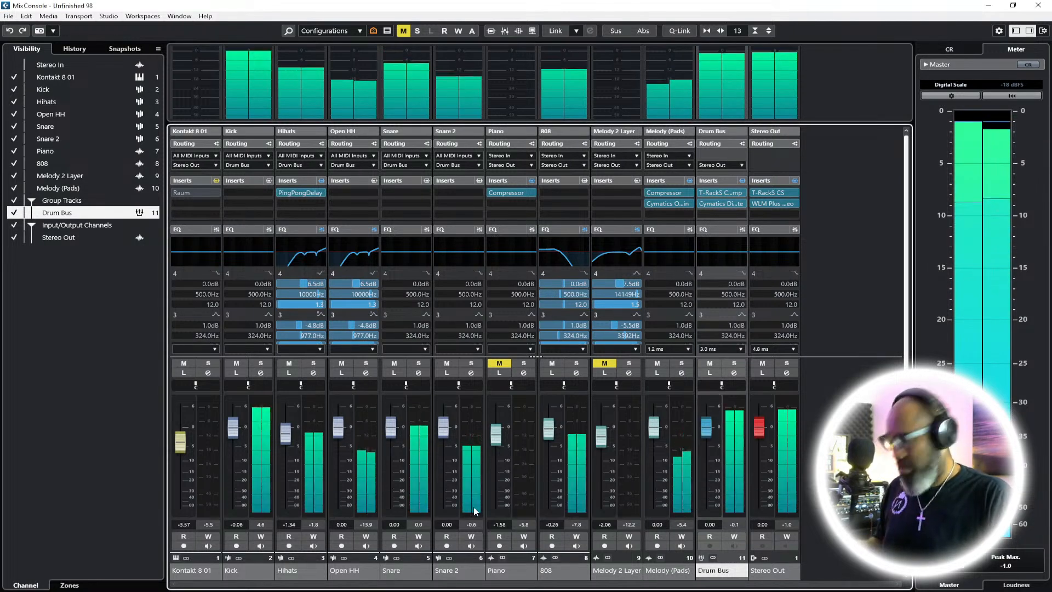
Solo the Drum Bus and raise Punch to slightly above 25 and Clip slightly in its Cymatics Diablo Lite insert
left_click(734, 364)
left_click(716, 202)
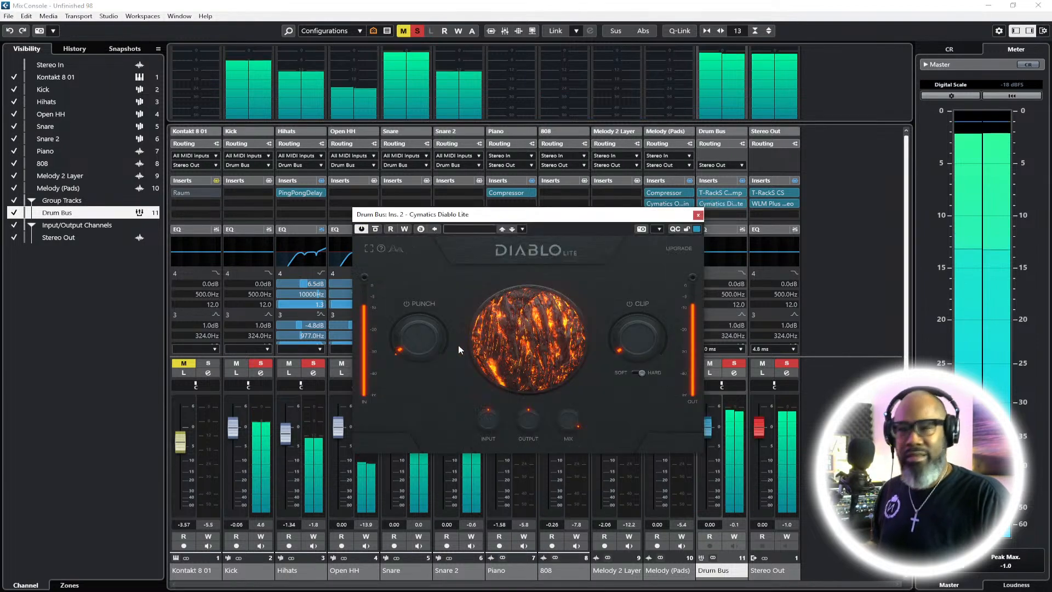
left_click_drag(429, 349, 423, 344)
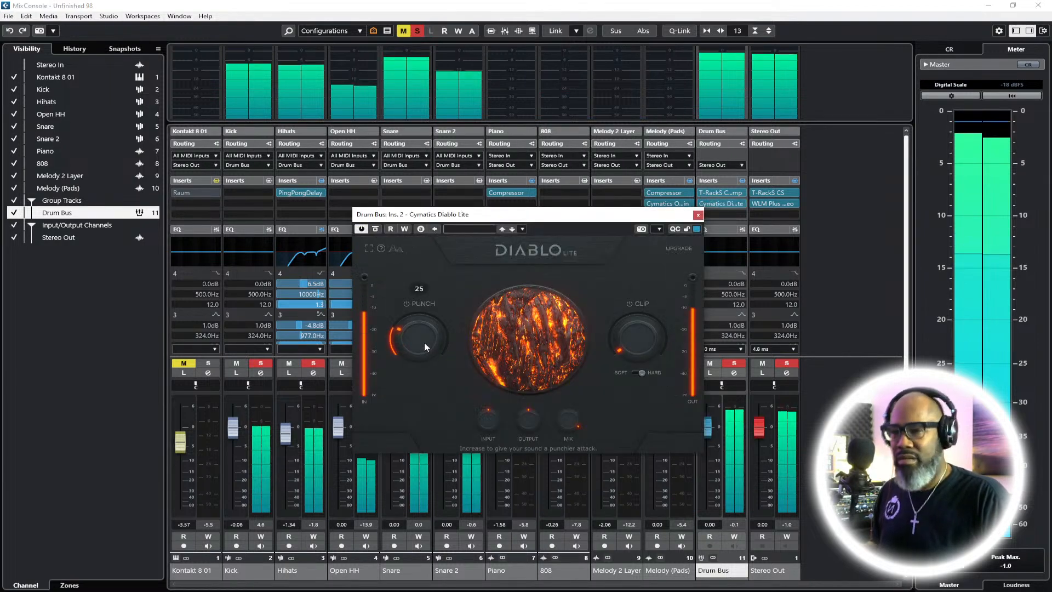
left_click_drag(637, 348, 634, 343)
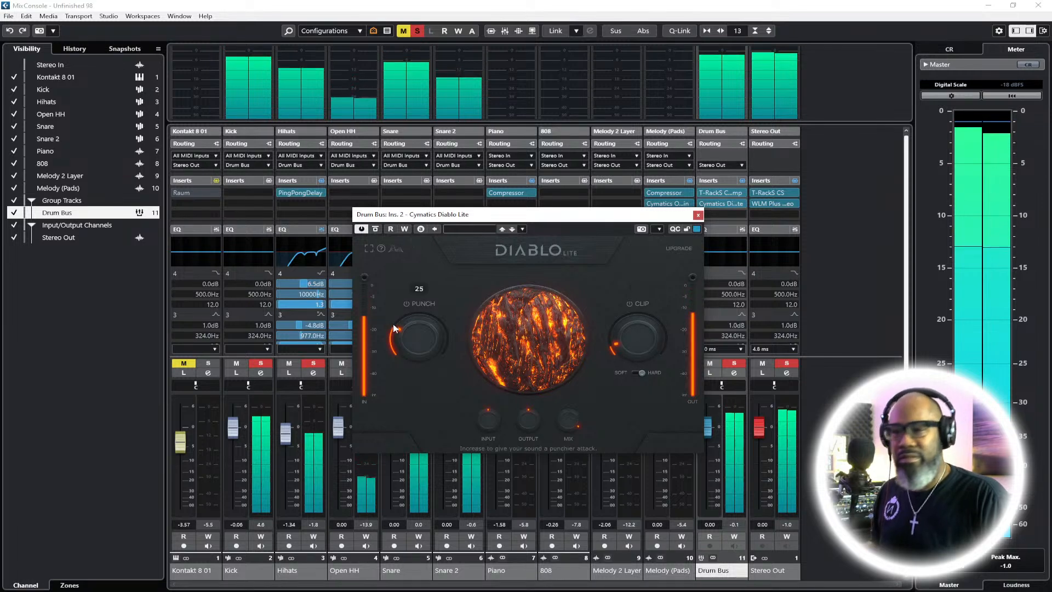
left_click_drag(423, 340, 422, 338)
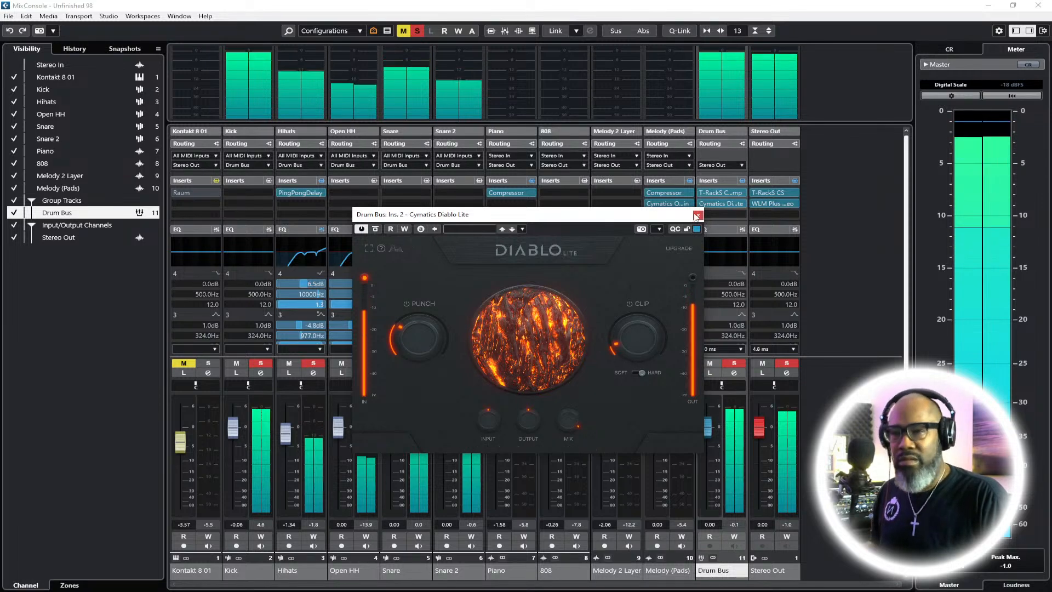
left_click(698, 215)
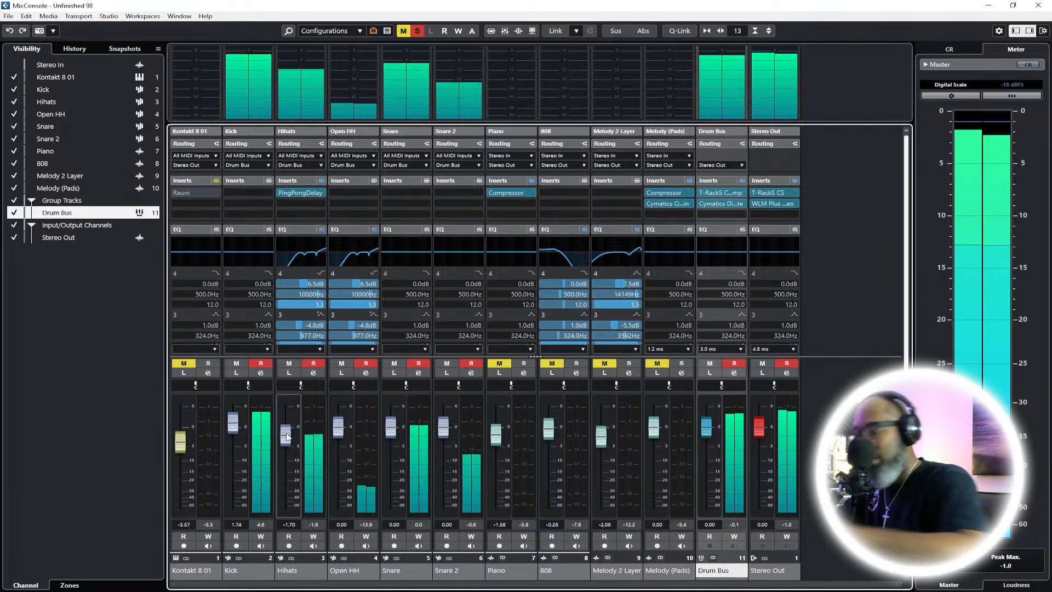
Move the Snare and Snare 2 tracks together to directly below the Kick track in the project
key("F2")
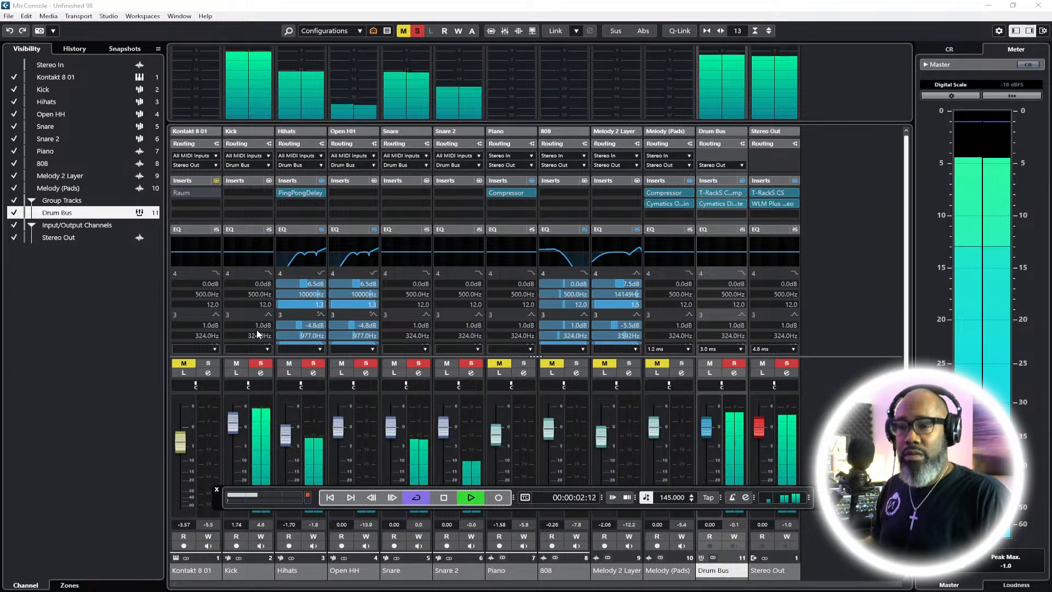
key("F3")
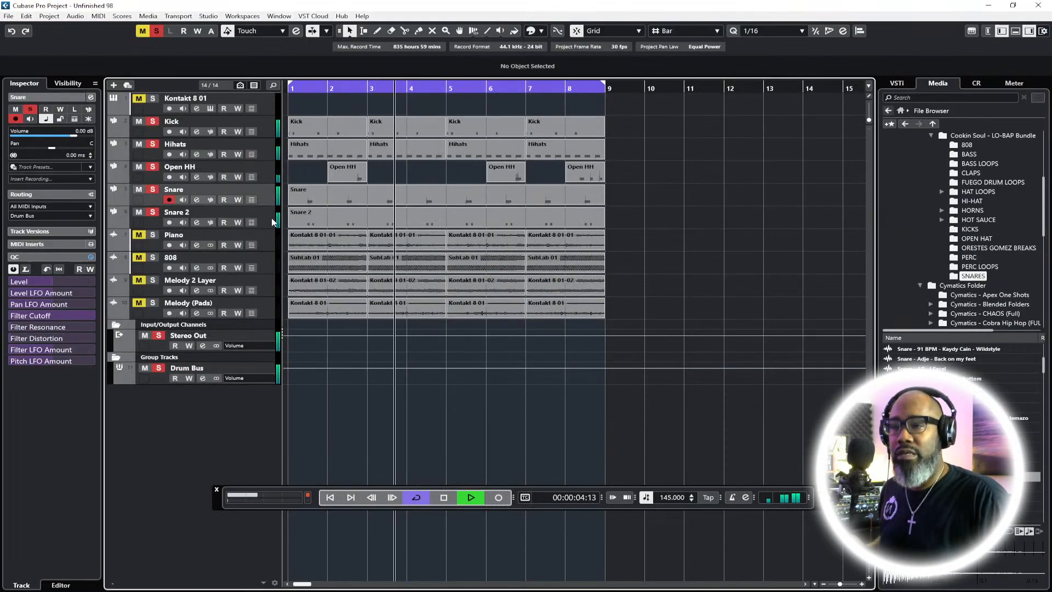
left_click(272, 221, "shift")
left_click_drag(261, 193, 255, 152)
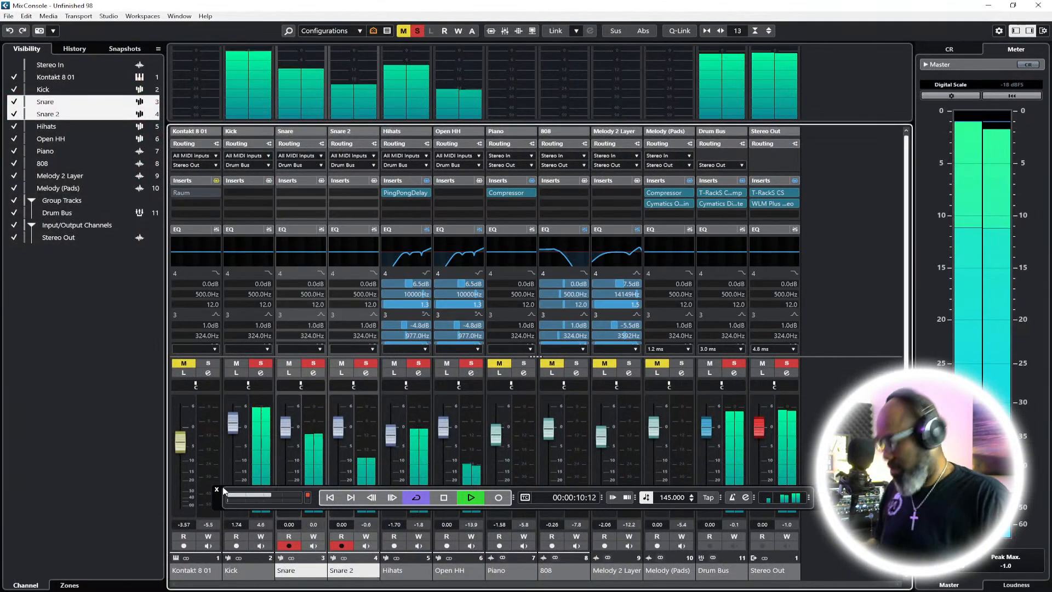
left_click(217, 489)
Lower the faders to -0.06 dB on Kick, -0.79 dB on Snare, -2.19 dB on Hihats and -1.00 dB on Snare 2
left_click_drag(233, 430, 237, 436)
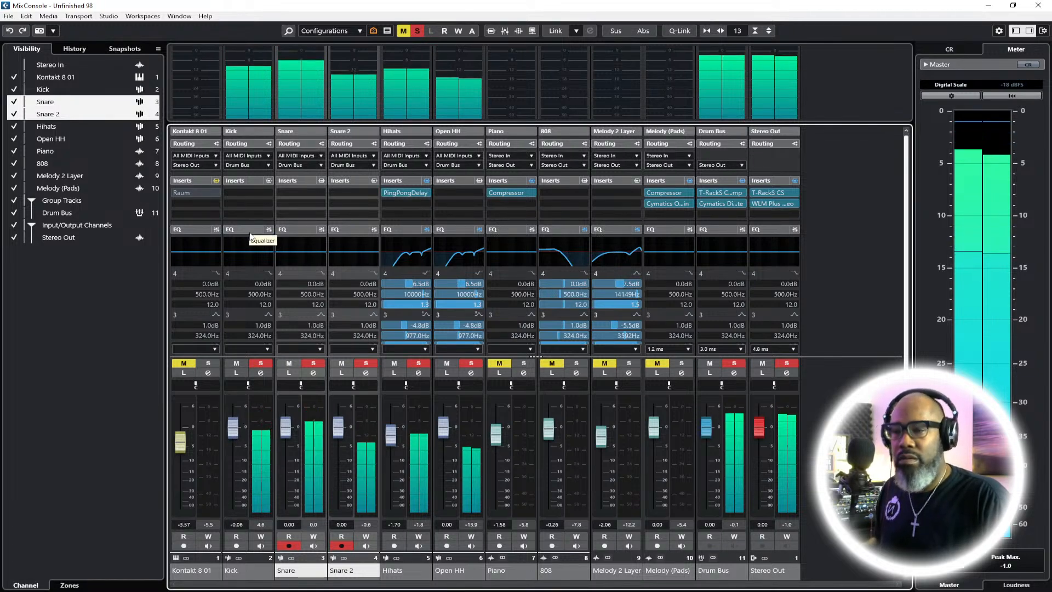
left_click_drag(286, 428, 286, 433)
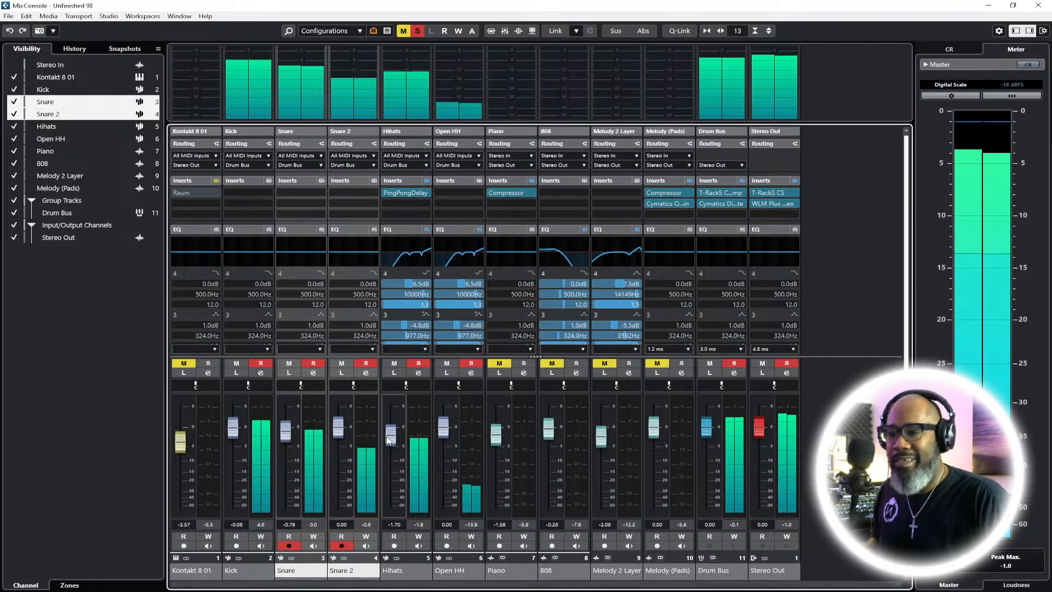
left_click_drag(388, 440, 337, 438)
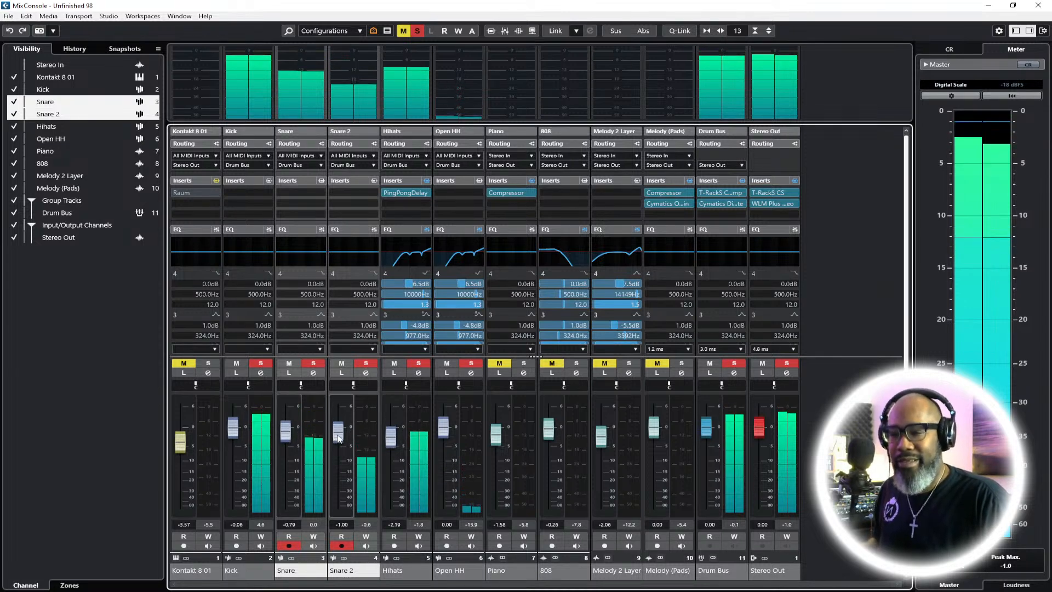
Insert PanCake2-64bit in the second insert slot of the Hihats channel and load its rhythm preset
left_click(479, 406)
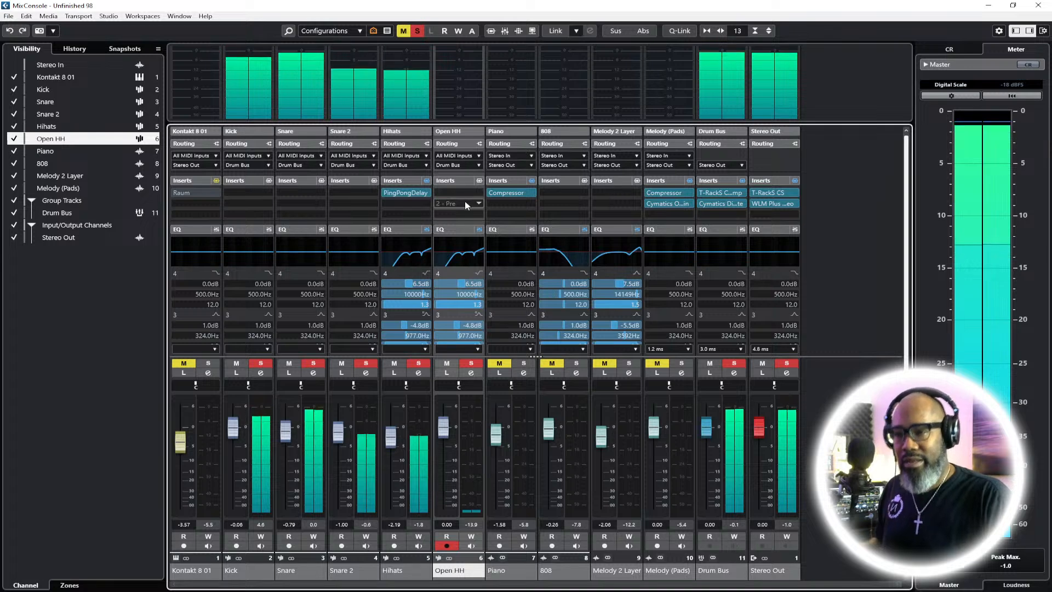
right_click(426, 205)
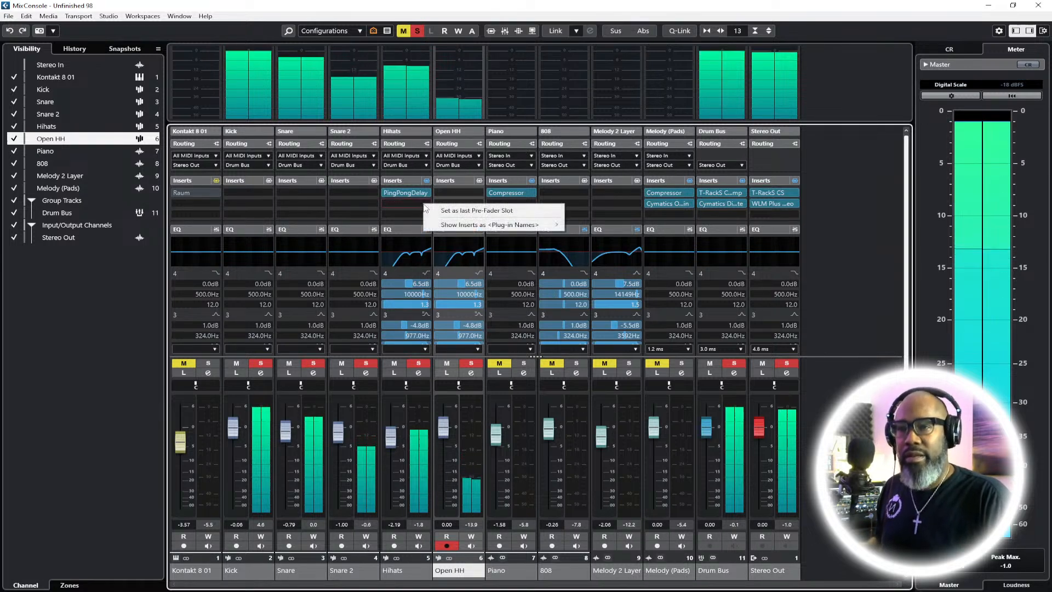
left_click(412, 202)
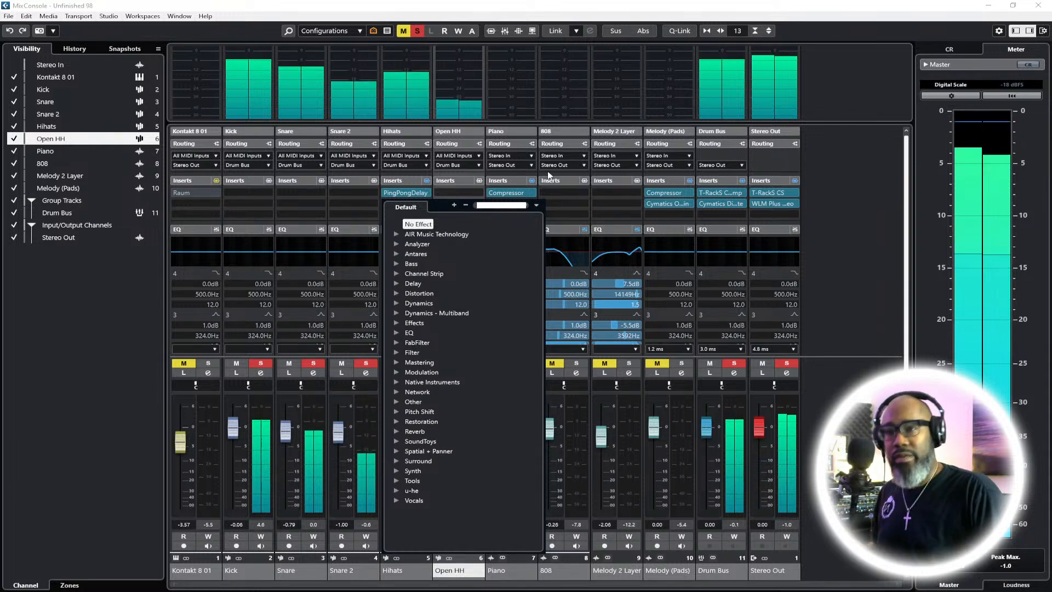
type("pancake")
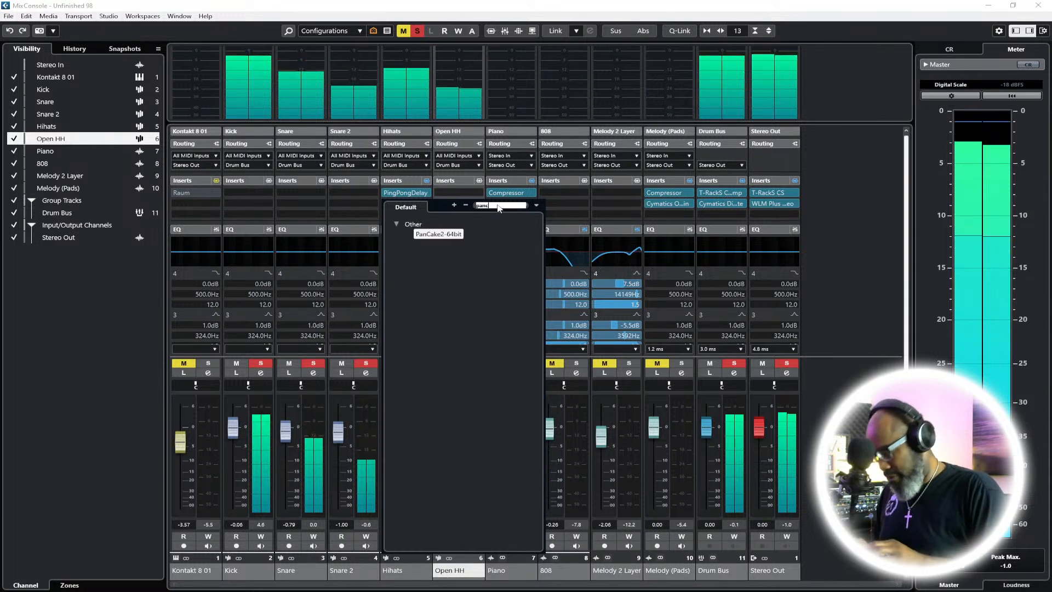
left_click(439, 234)
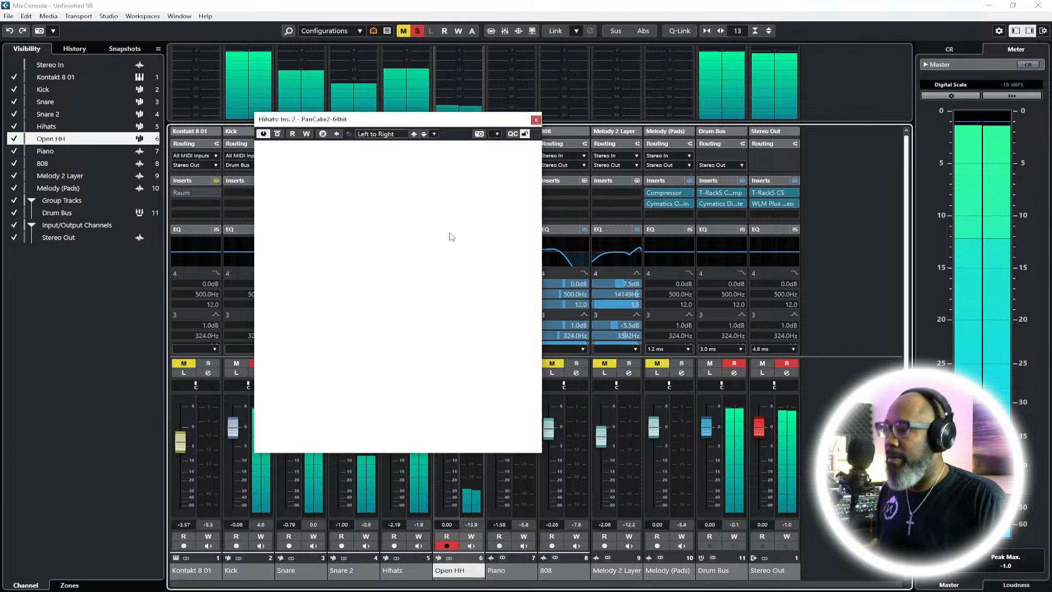
left_click(378, 134)
left_click(392, 178)
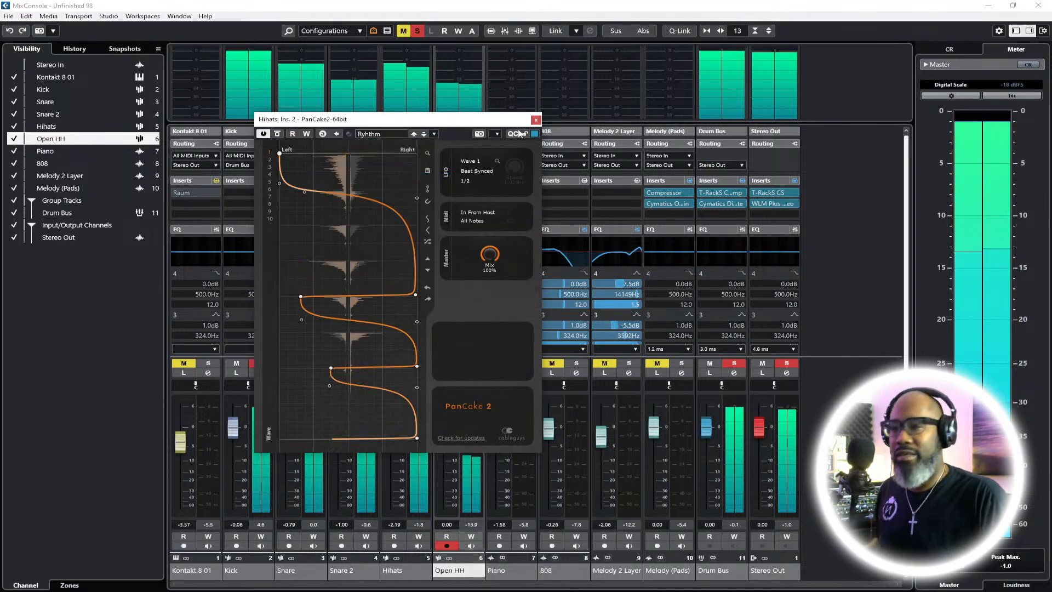
left_click(536, 121)
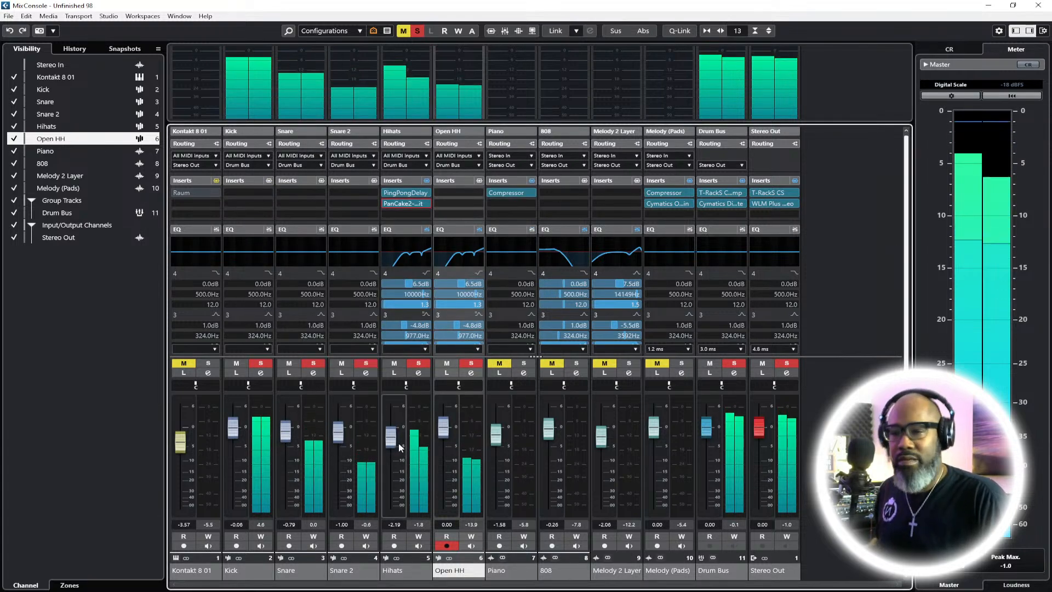
Lower the Hihats fader to -2.58 dB and move the PanCake2 insert from Hihats to the first Open HH slot
left_click_drag(392, 437, 392, 439)
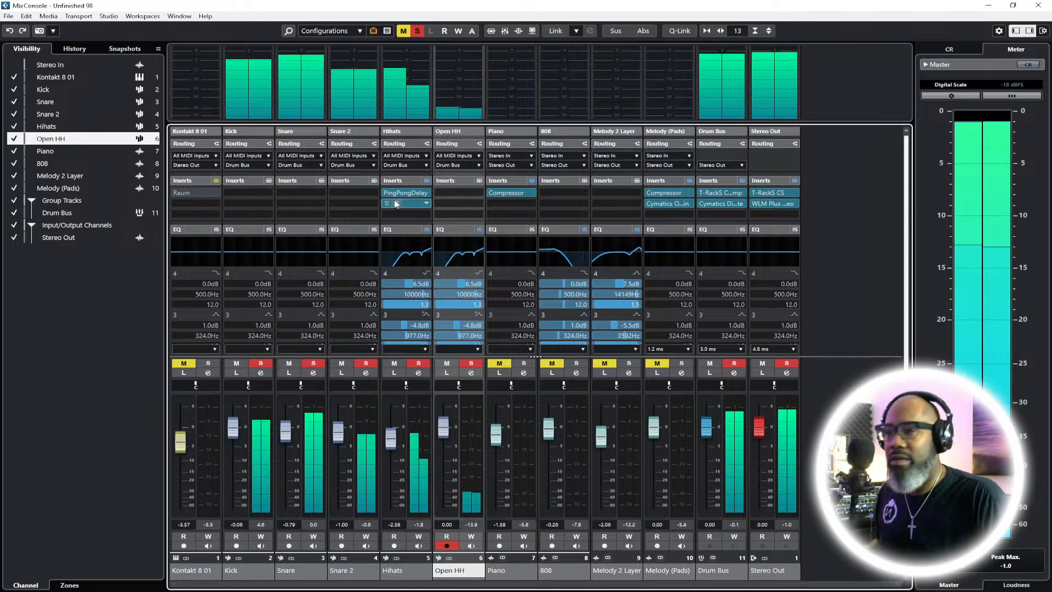
left_click(388, 204)
left_click_drag(414, 203, 475, 196)
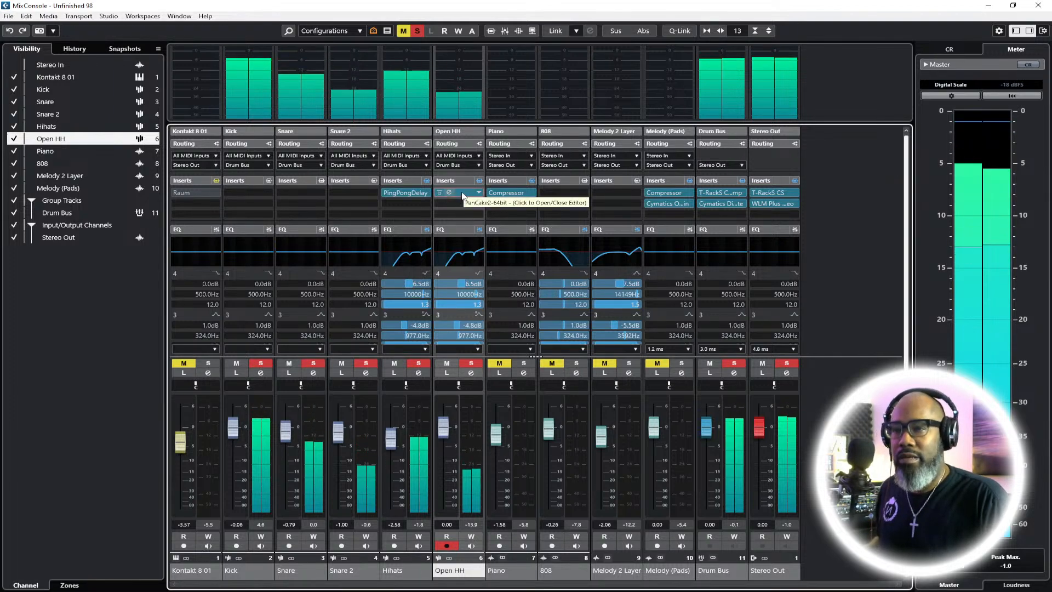
Remove the PanCake2 insert from the Open HH channel by choosing No Effect
left_click(477, 194)
scroll(520, 224, "up", 11)
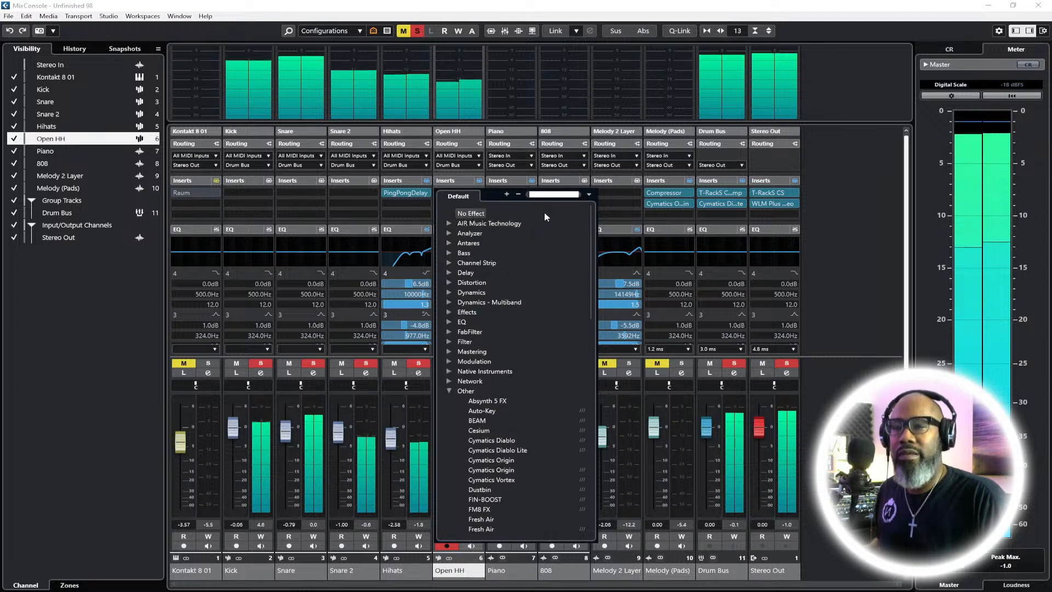
left_click(479, 214)
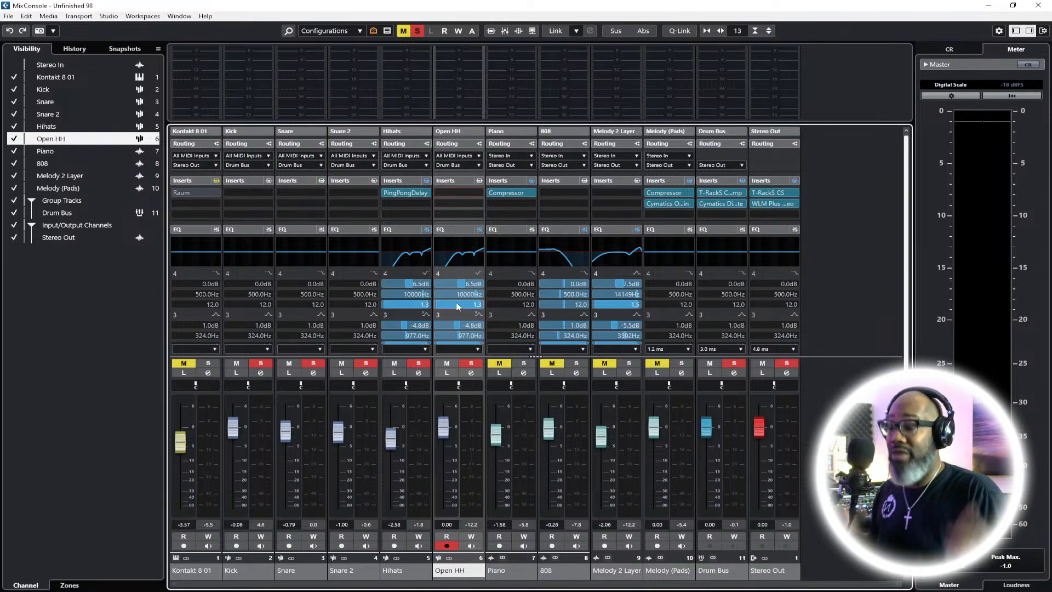
Play the drums from the start and lower the faders to -1.82 dB on Snare, -1.38 dB on Snare 2, -3.01 dB on Hihats and -0.81 dB on Open HH
key("F2")
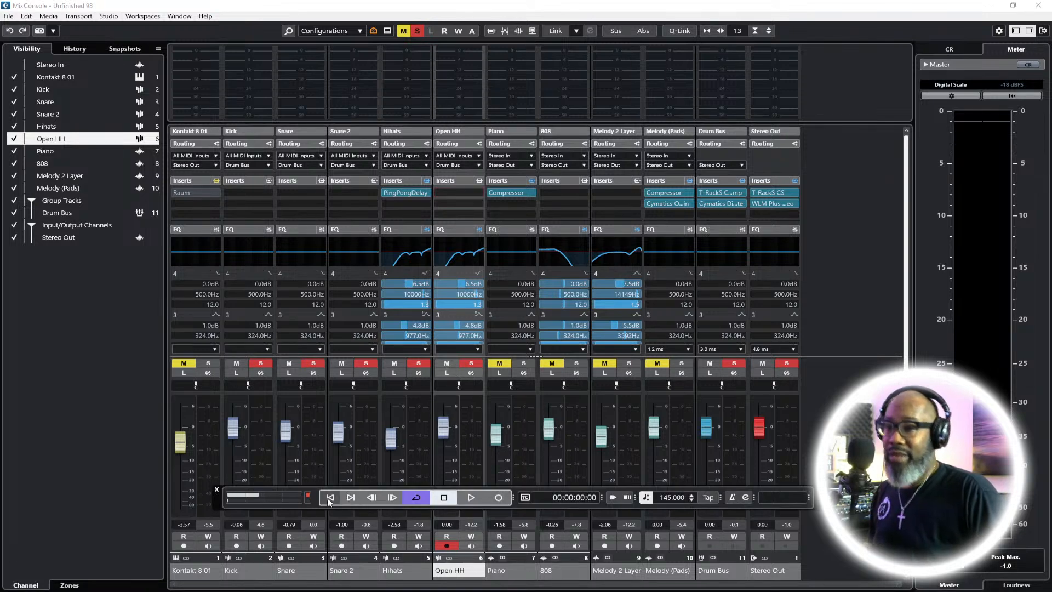
key("space")
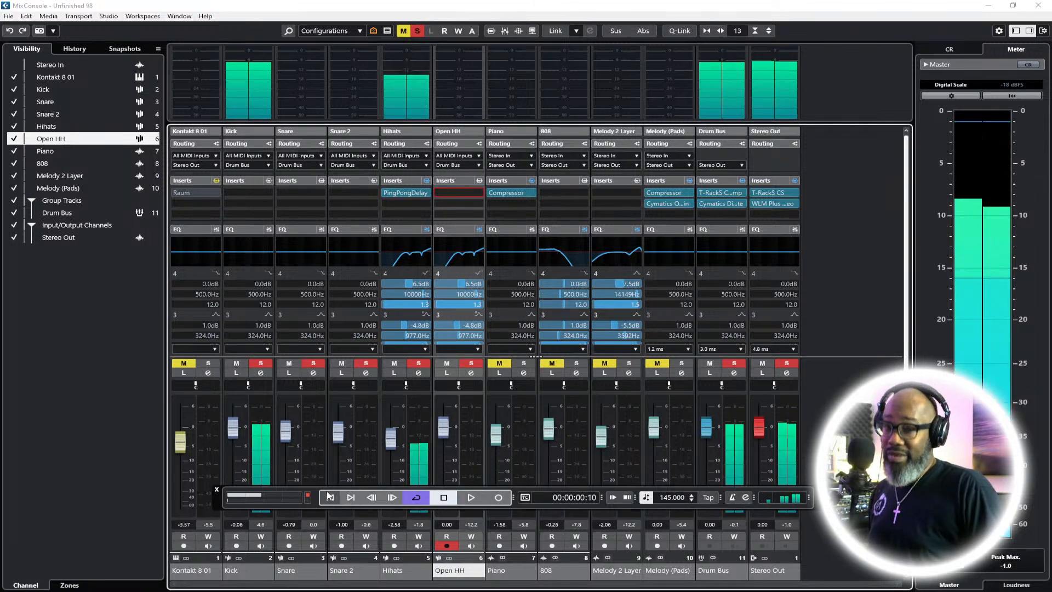
key("space")
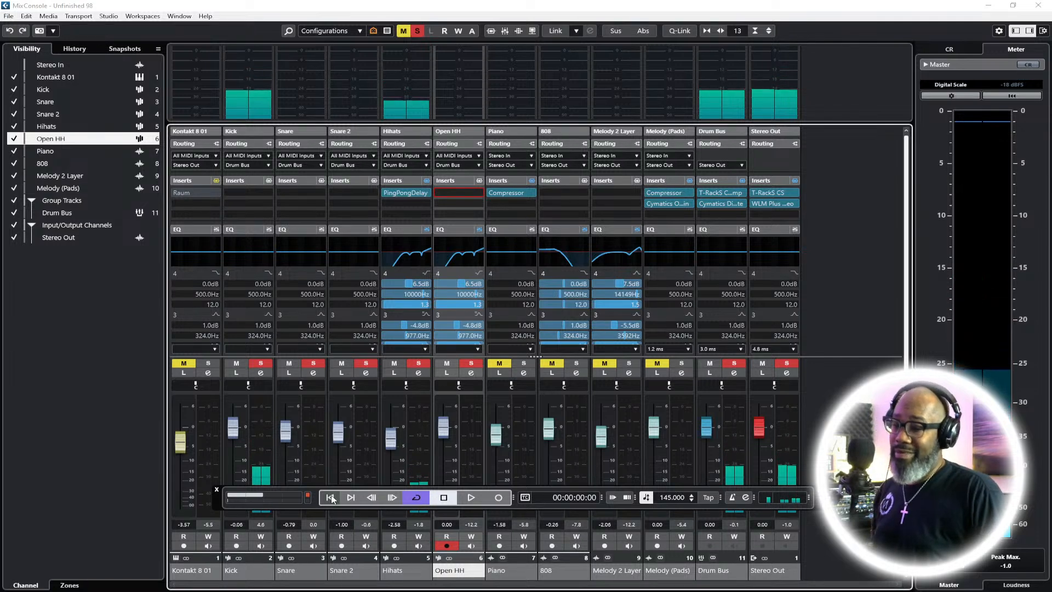
key("space")
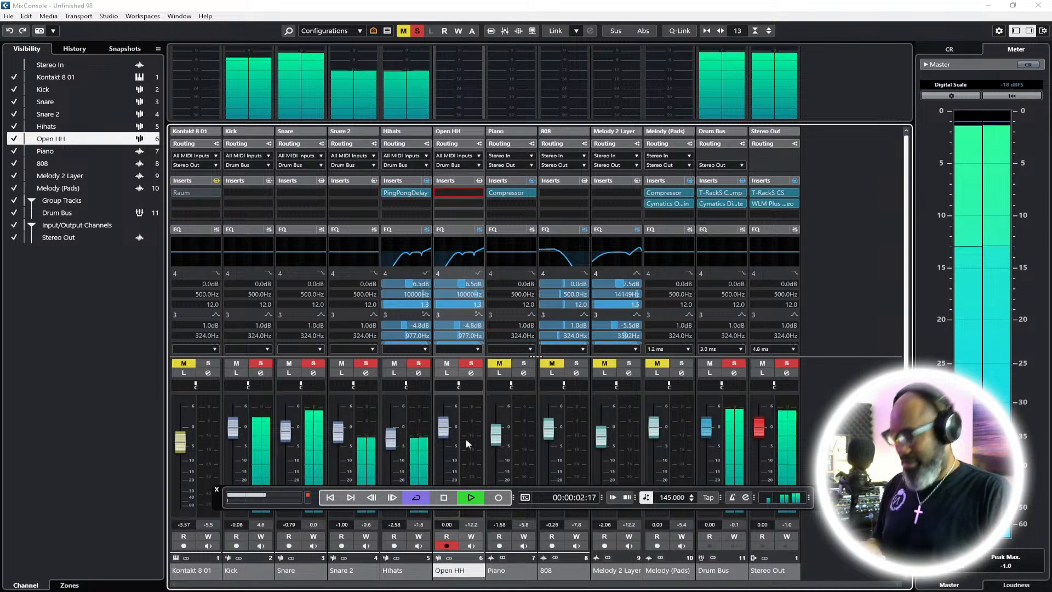
key("F2")
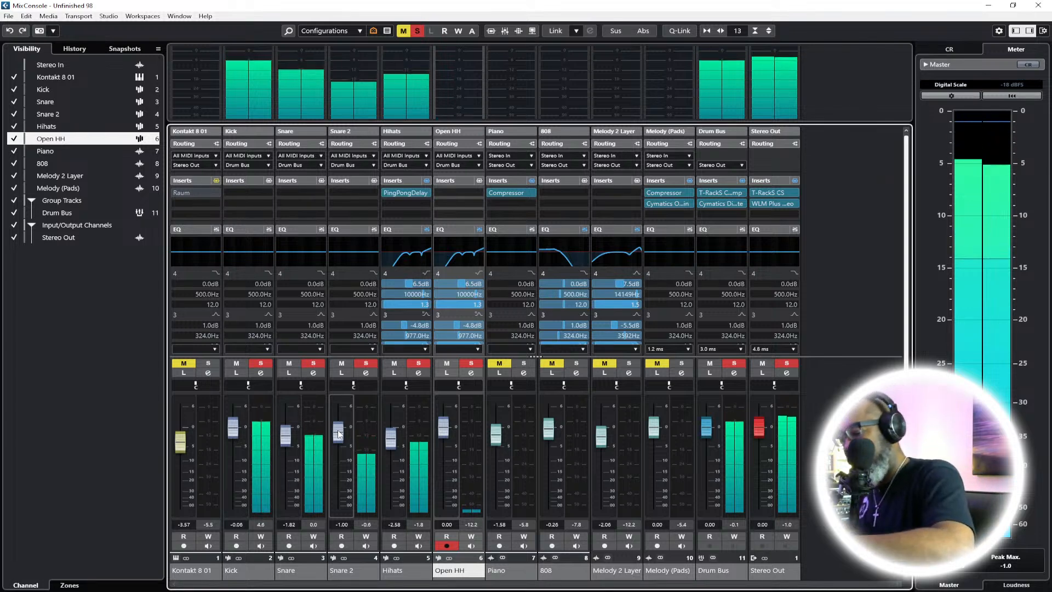
scroll(338, 435, "down", 1)
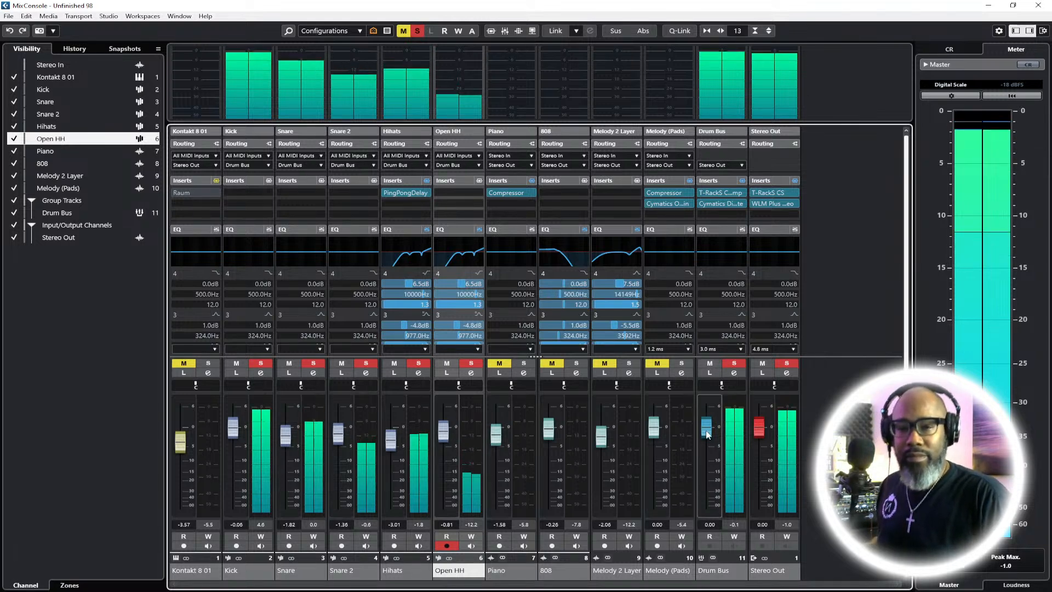
Add Piano to the solo mix and set faders to -3.44 dB on Piano, 0.32 dB on 808, -2.89 dB on Melody 2 Layer and -0.64 dB on Melody (Pads)
left_click(499, 363)
left_click(524, 363)
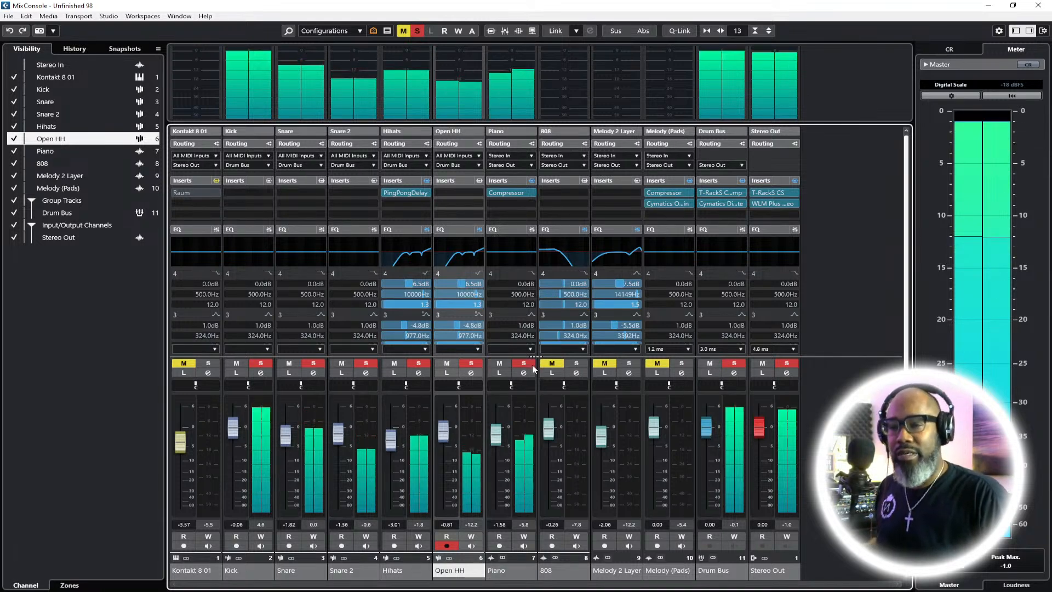
scroll(506, 445, "down", 1)
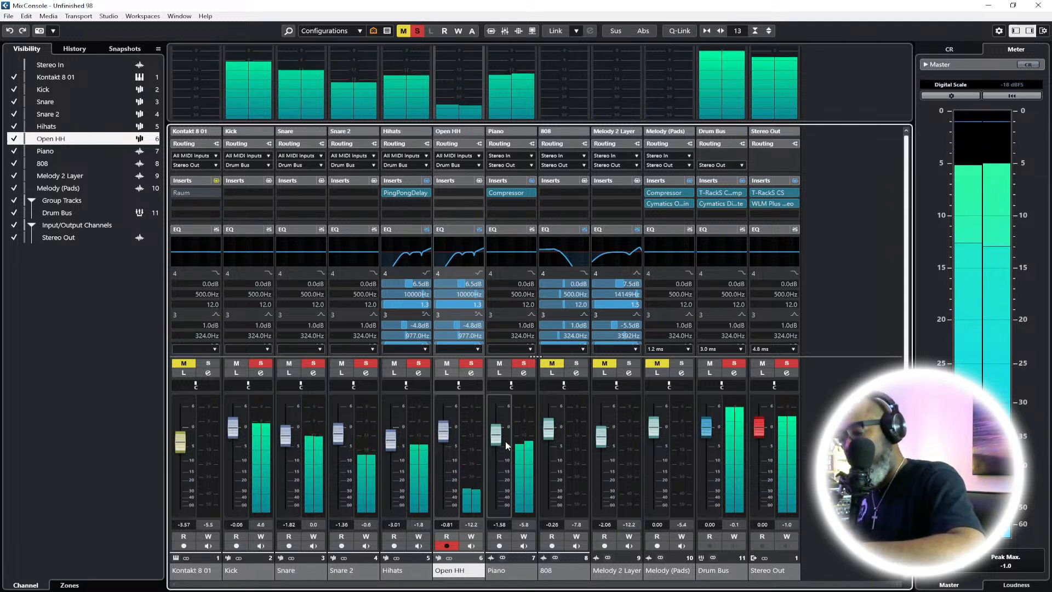
scroll(506, 445, "down", 3)
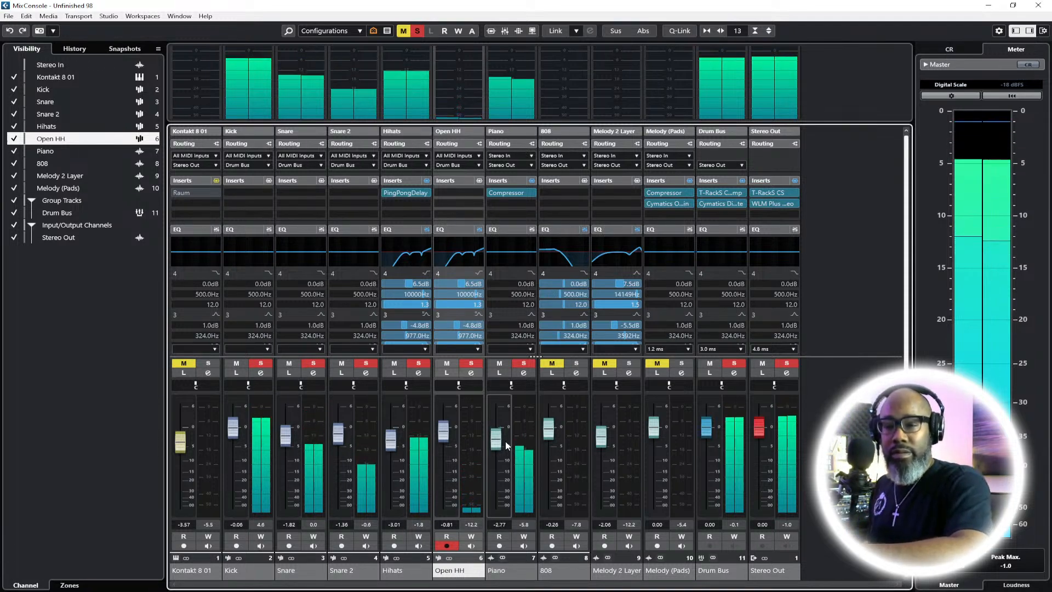
scroll(507, 445, "down", 2)
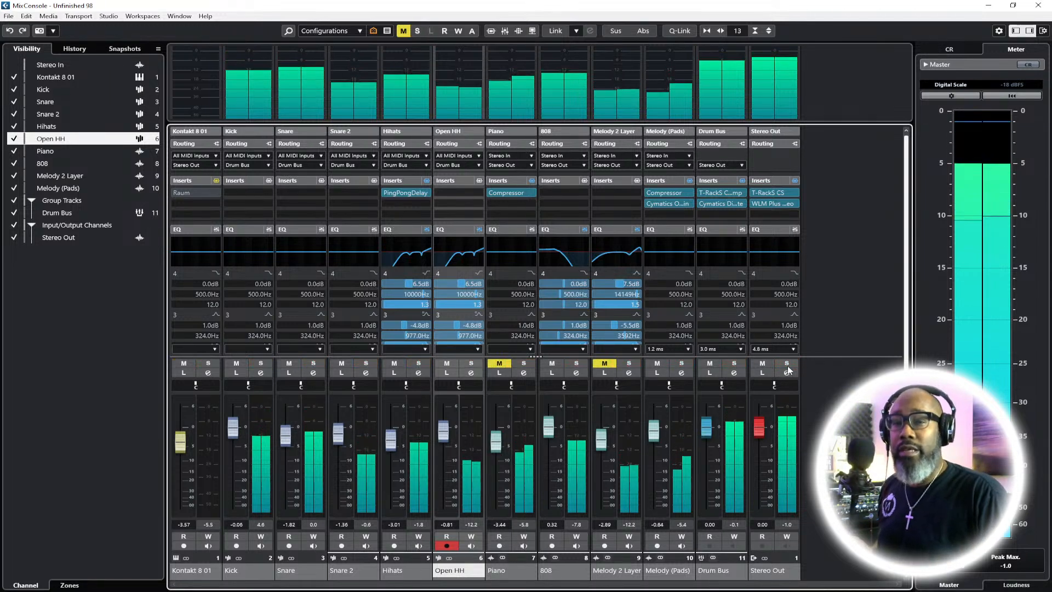
Unmute the Melody 2 Layer and Piano channels and close the mixer
left_click(735, 364)
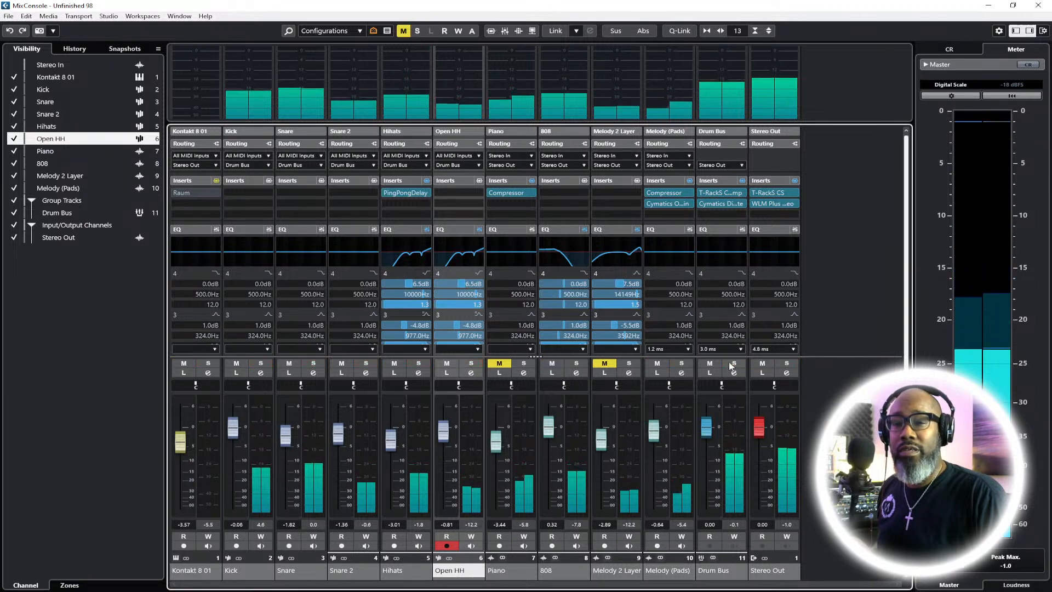
left_click(605, 365)
left_click(499, 365)
key("F3")
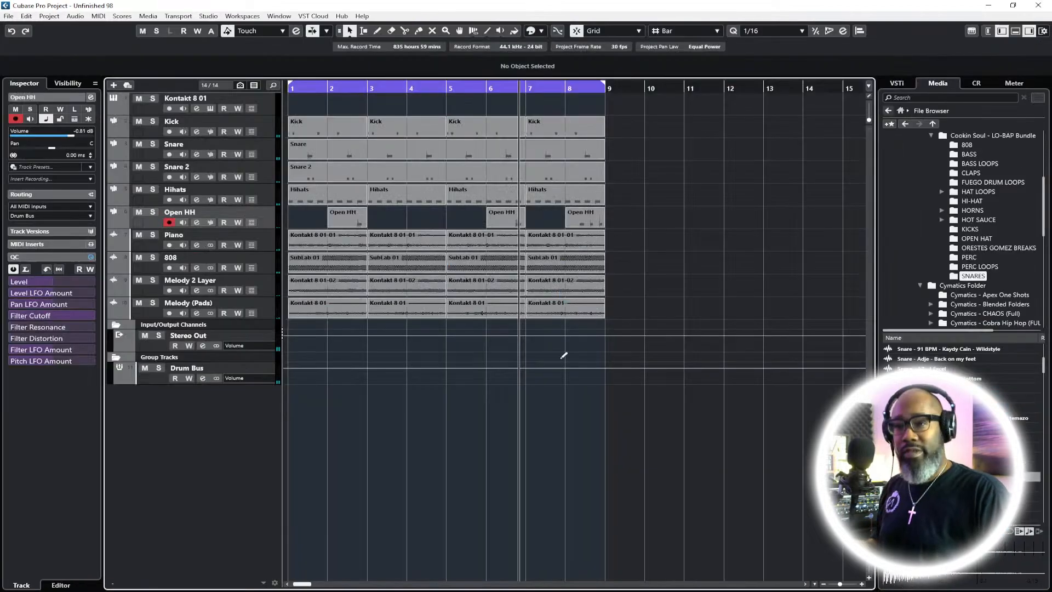
Listen to the Melody (Pads) track in solo, stop playback and clear the solo
left_click(153, 303)
key("space")
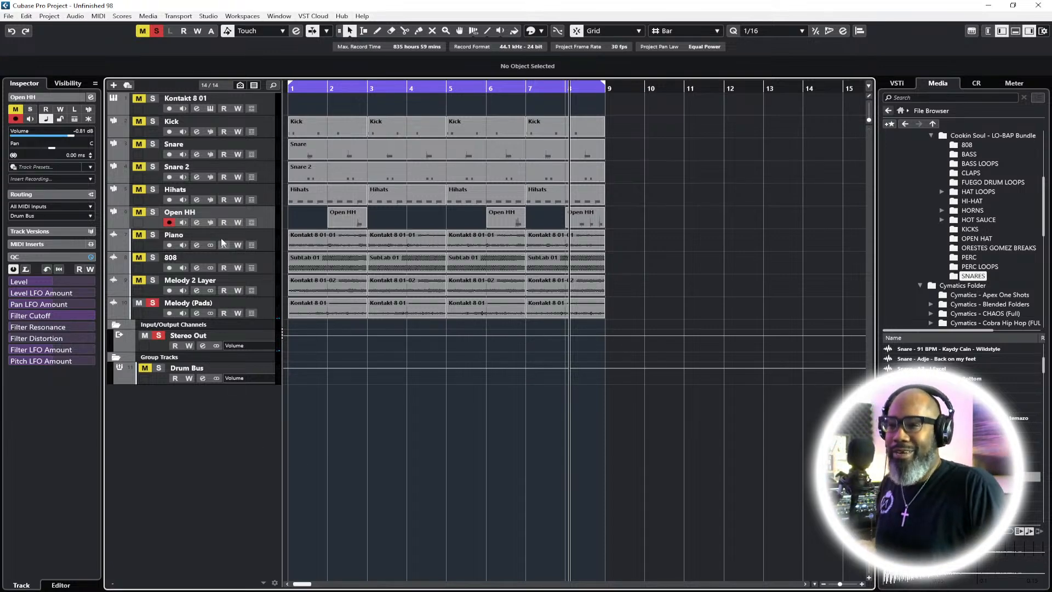
left_click(153, 305)
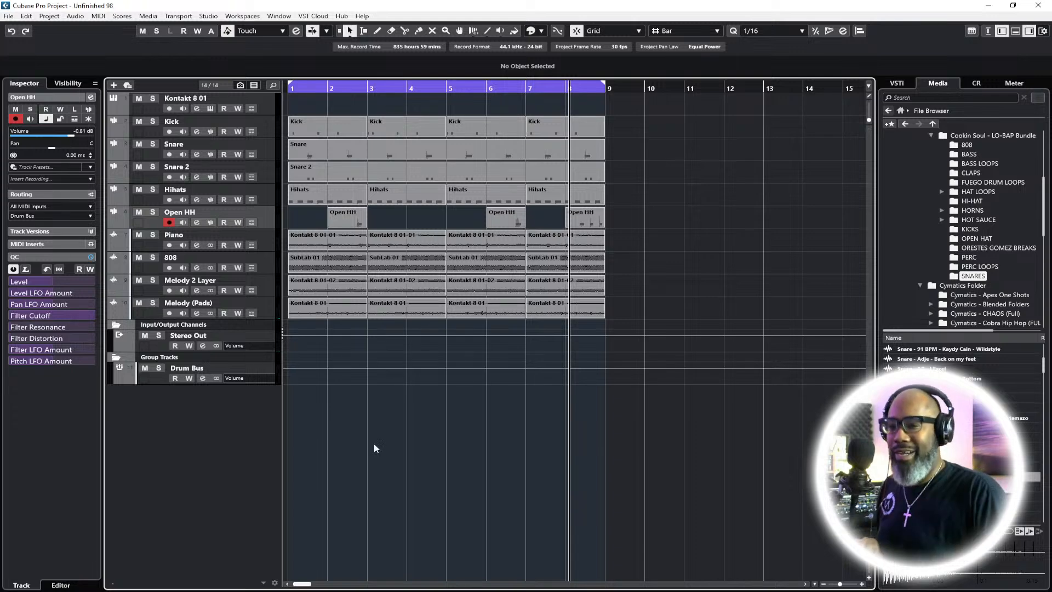
Play the full beat from the project start and look through the sample folders in the file browser
key("F2")
left_click(331, 499)
key("space")
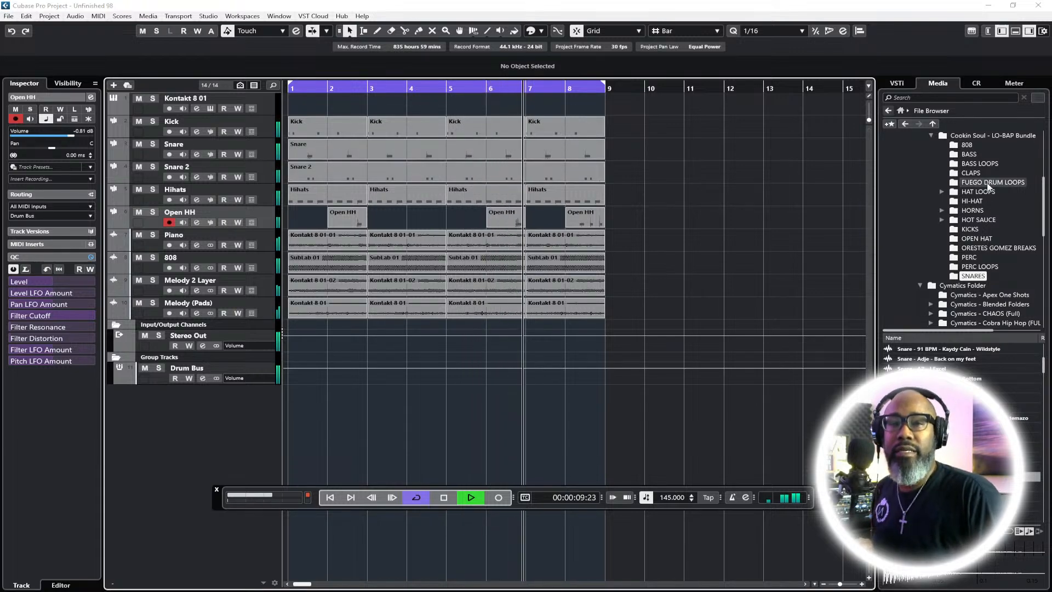
key("space")
scroll(1004, 208, "down", 4)
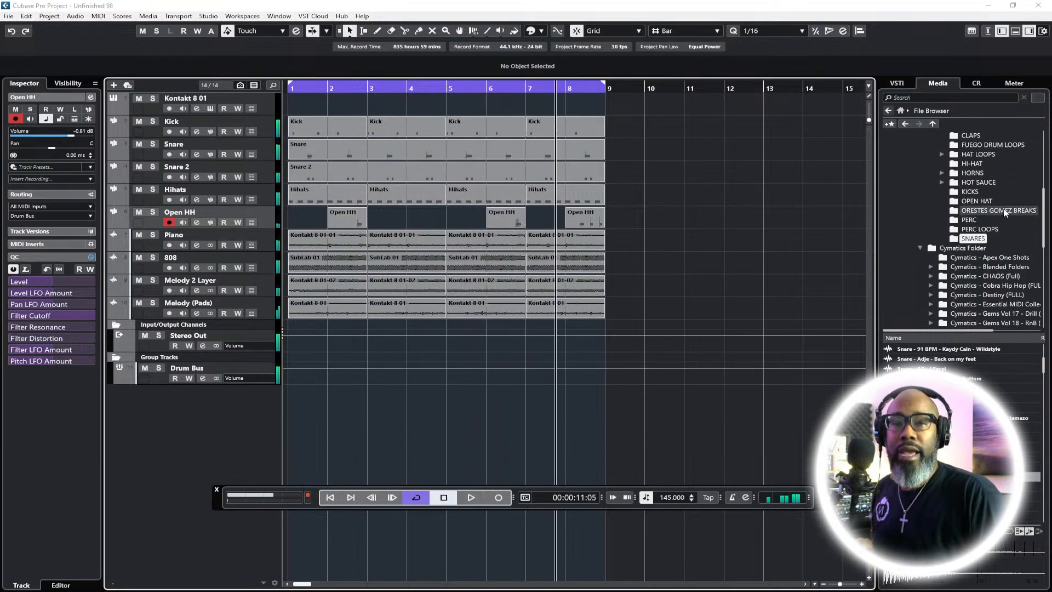
scroll(998, 233, "down", 2)
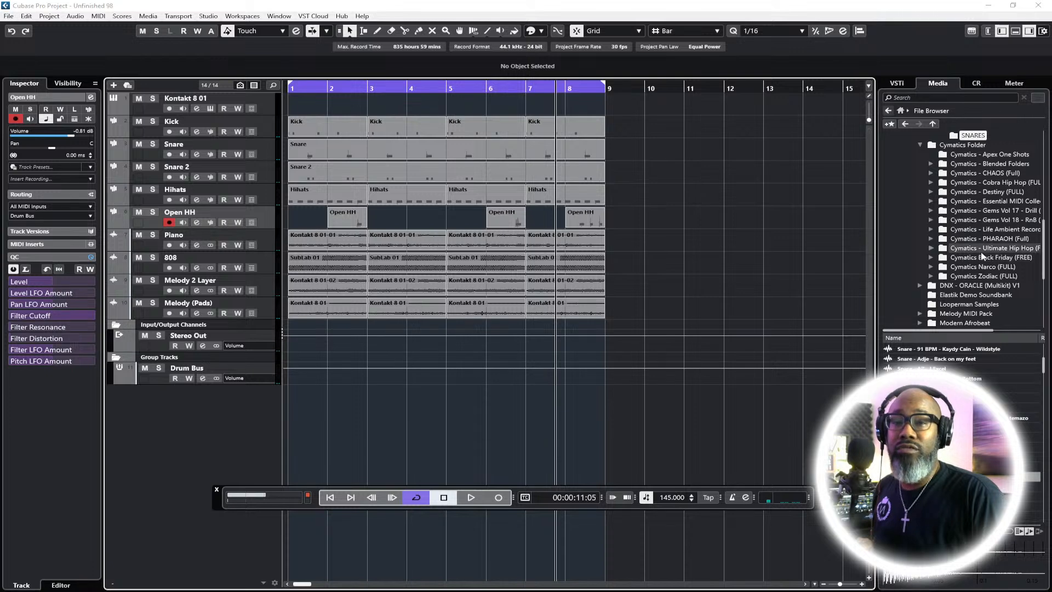
scroll(995, 211, "up", 2)
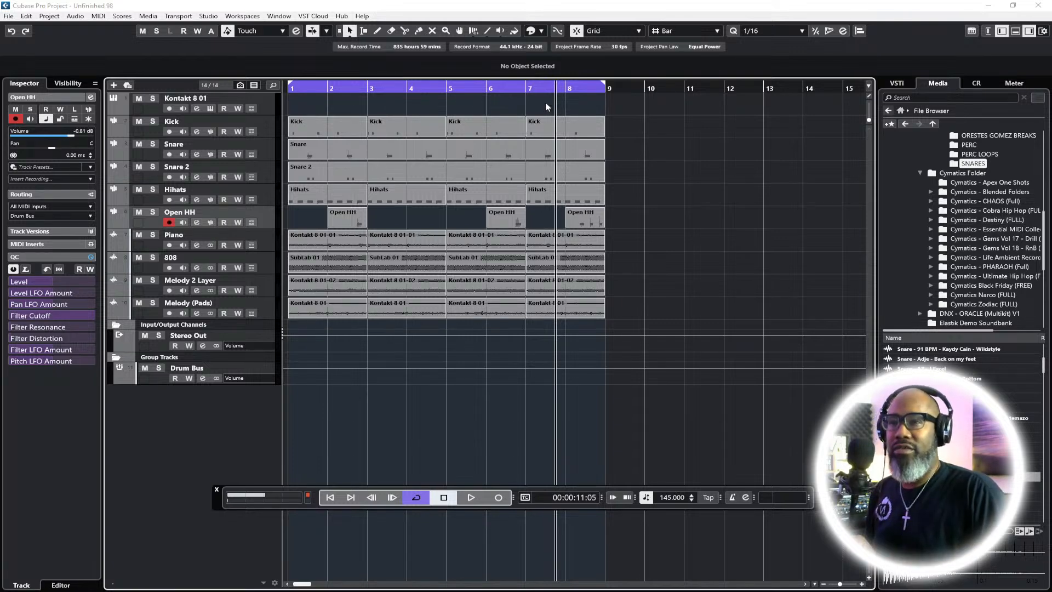
Split the Snare and Snare 2 parts at bars 3, 5 and 7
left_click(403, 31)
left_click(447, 153)
left_click(448, 174)
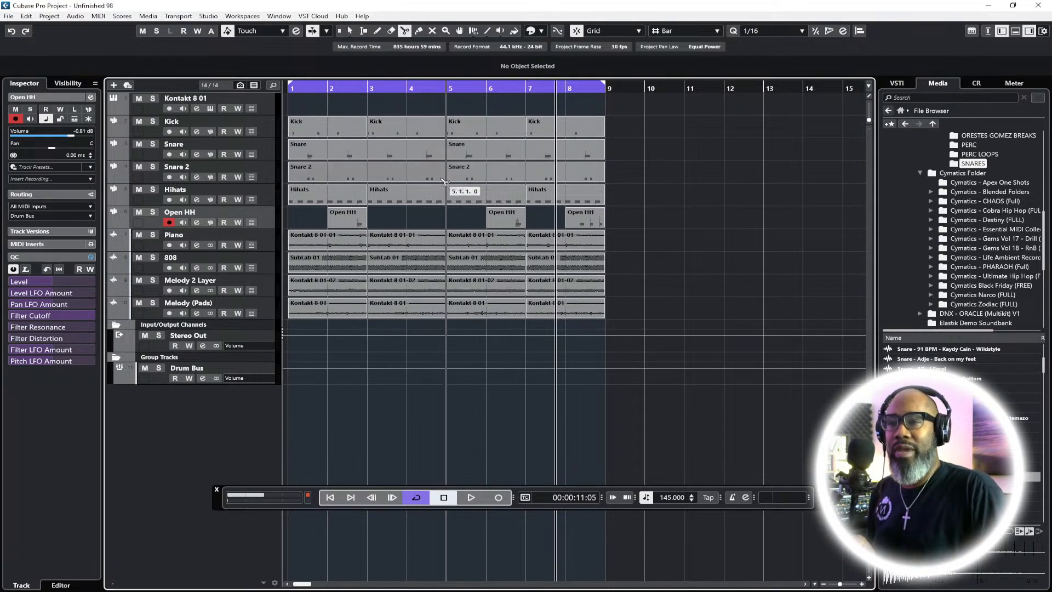
left_click(368, 152)
left_click(369, 174)
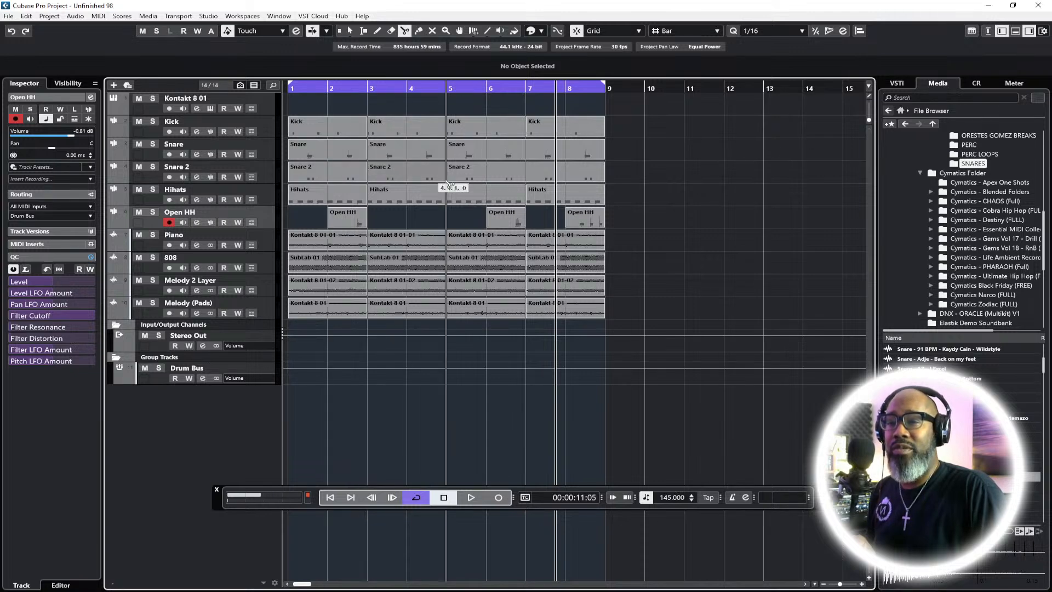
left_click(526, 153)
left_click(526, 174)
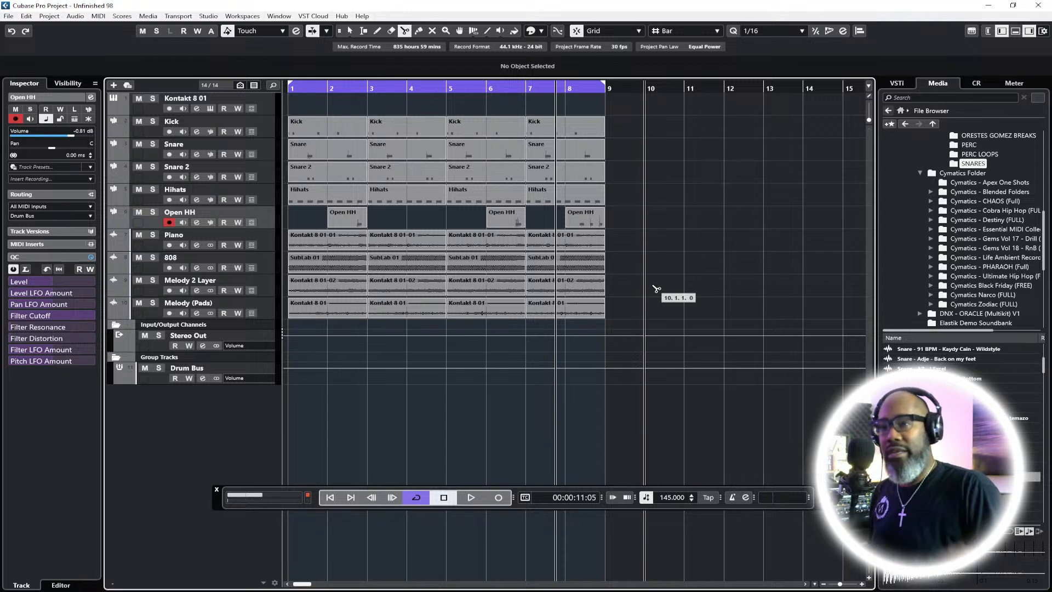
Duplicate the parts and events of all tracks from bars 1 to 8 into bars 9 to 16
left_click(353, 31)
left_click_drag(653, 123, 276, 321)
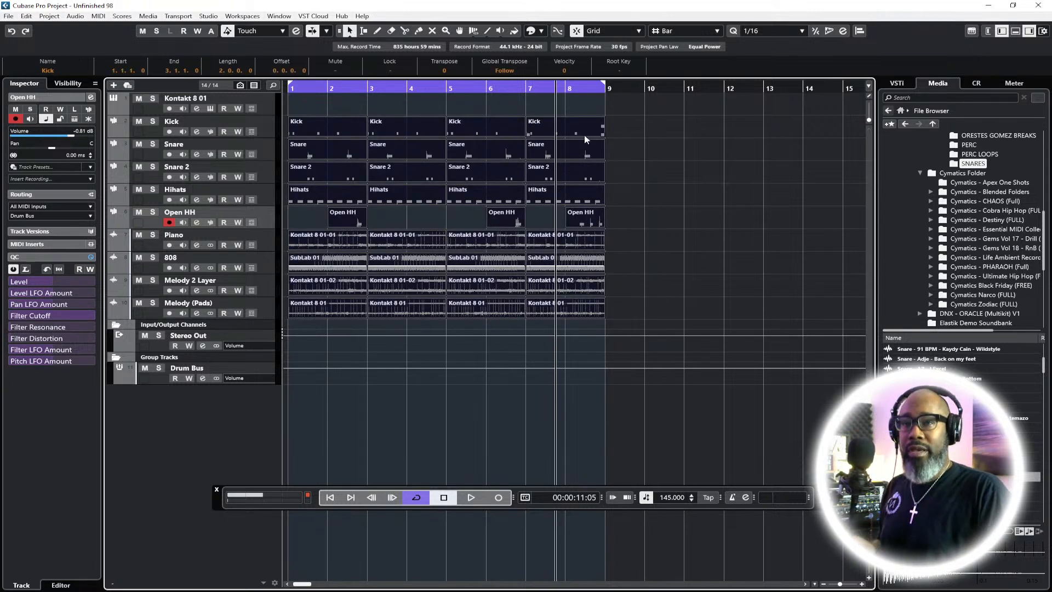
left_click(604, 89)
left_click(277, 126)
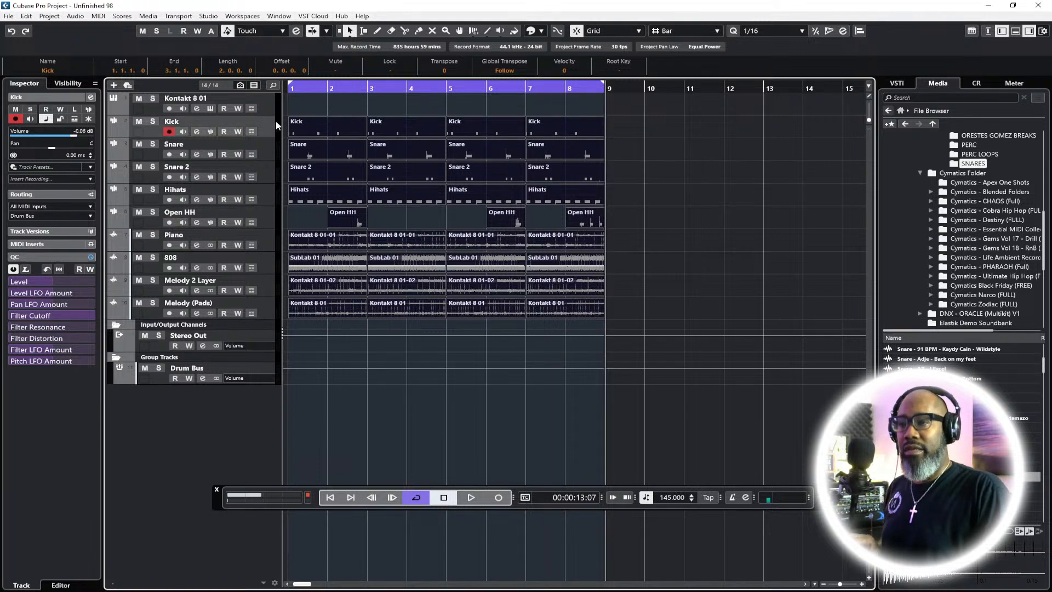
key("ctrl+d")
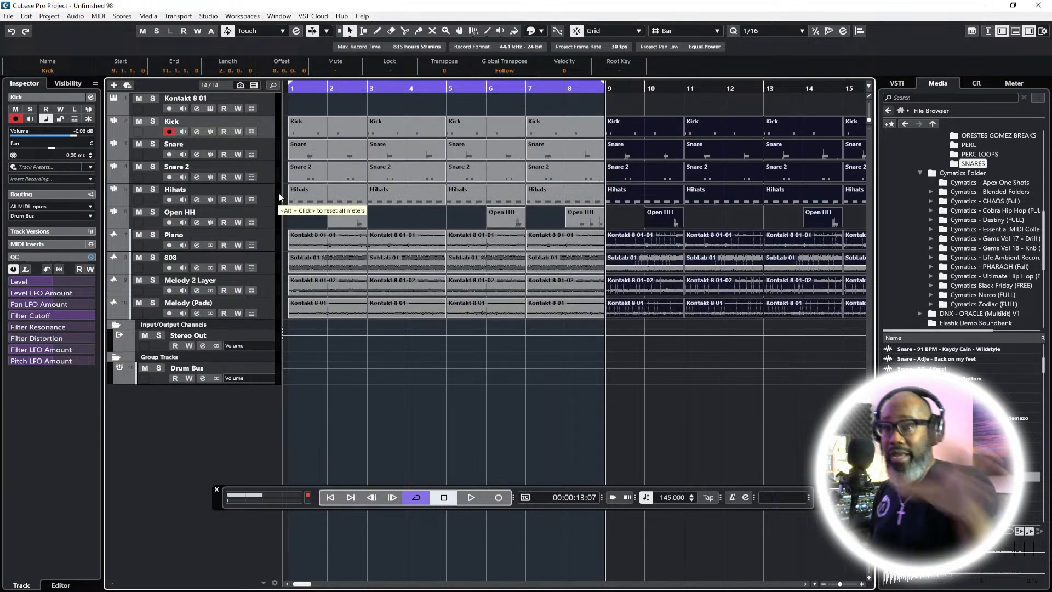
left_click_drag(302, 584, 313, 585)
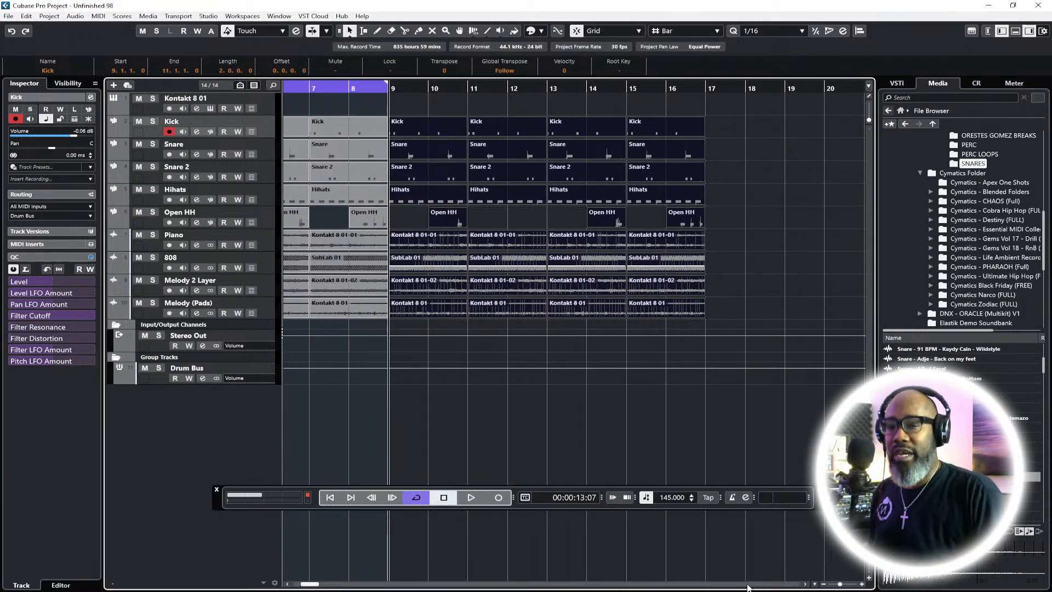
left_click(824, 585)
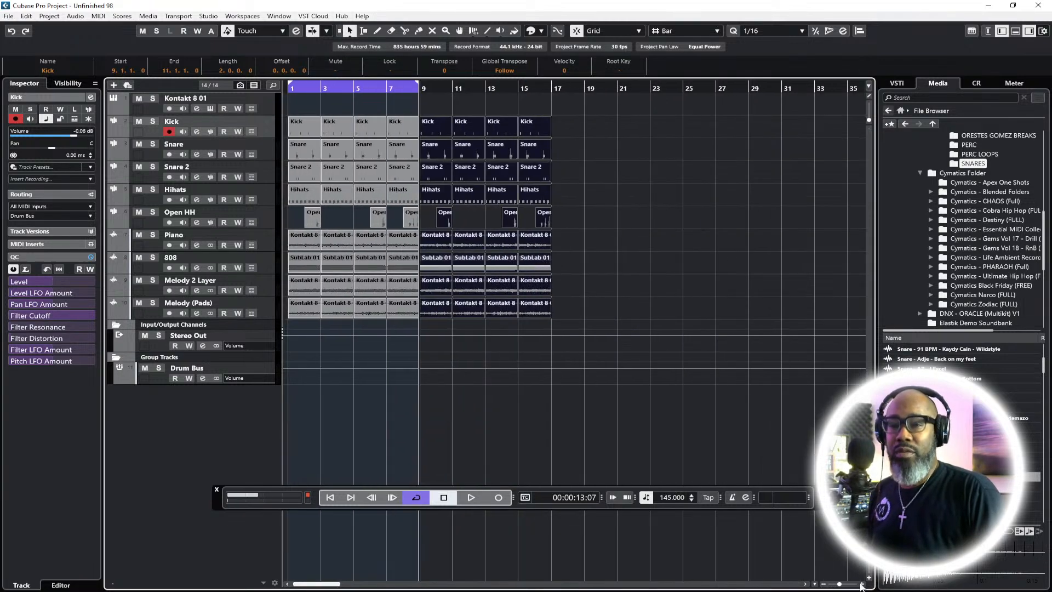
left_click(862, 584)
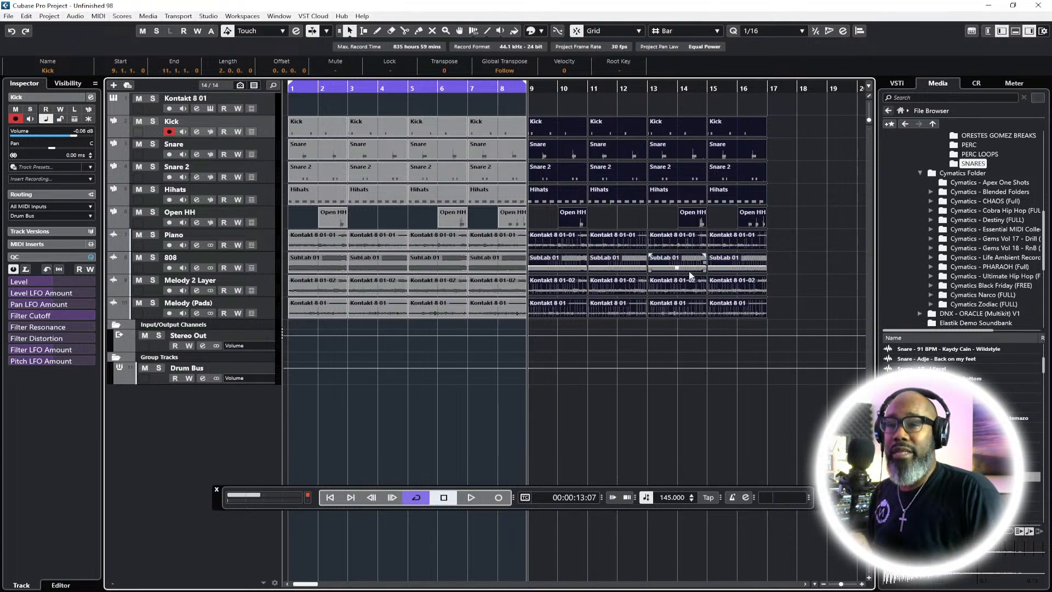
left_click(815, 268)
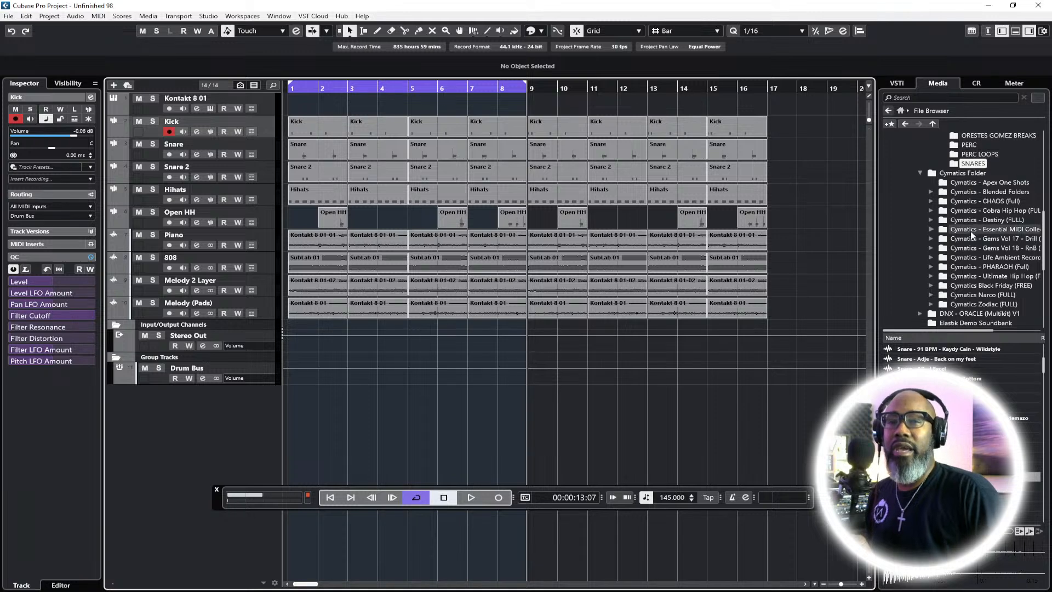
Play the beat briefly from the project start and display the contents of the Cymatics - Cobra Hip Hop folder in the file browser
left_click(330, 497)
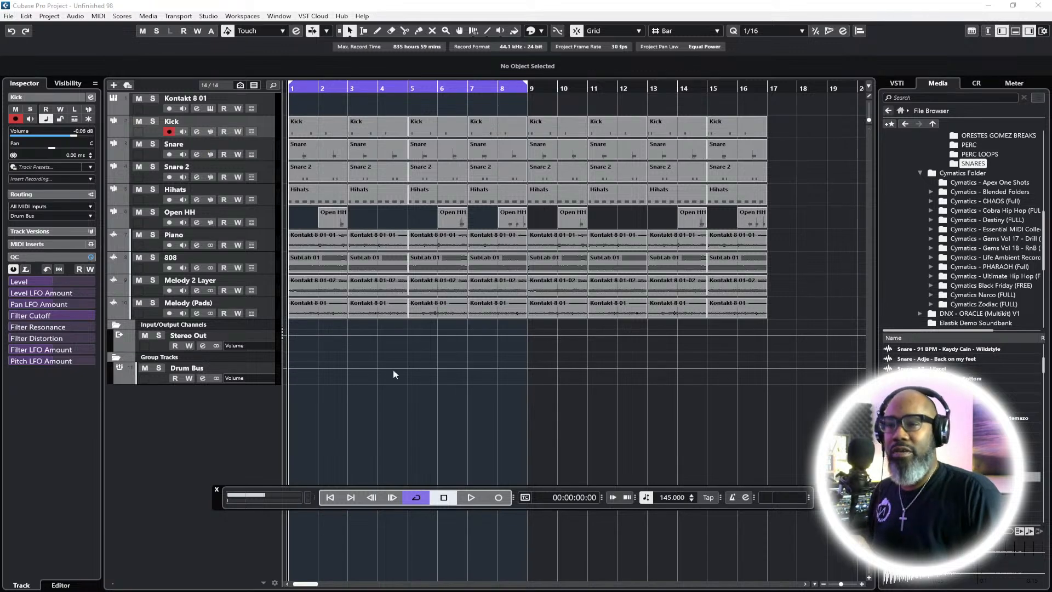
key("space")
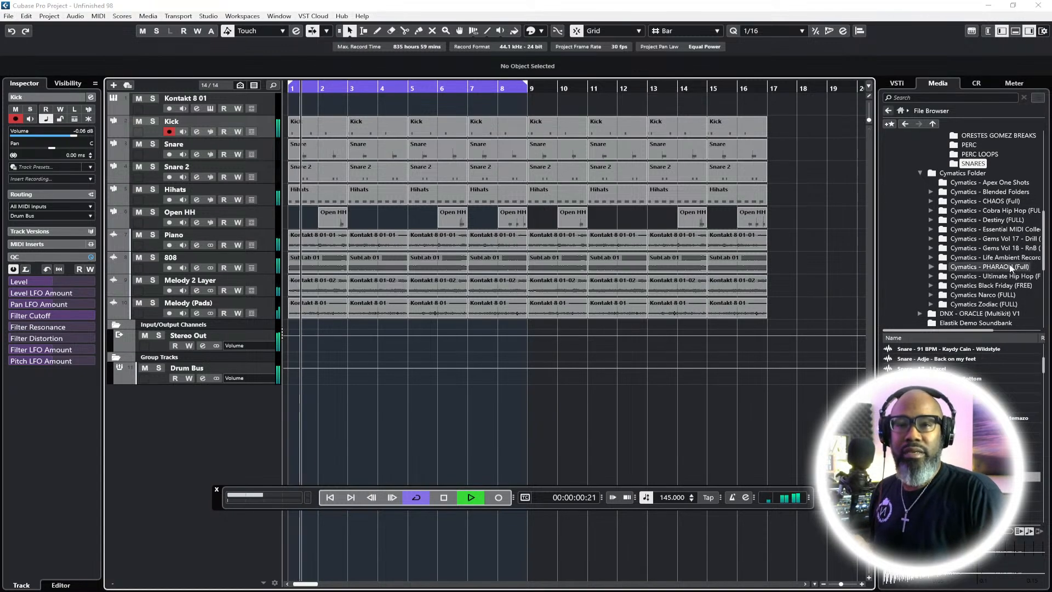
key("space")
scroll(975, 254, "down", 3)
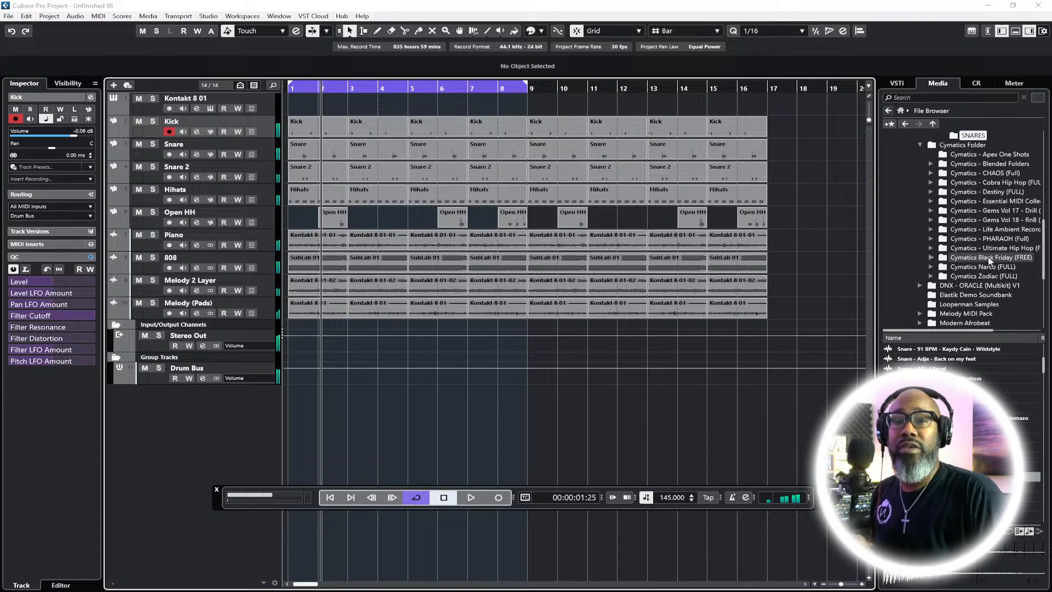
scroll(996, 260, "up", 5)
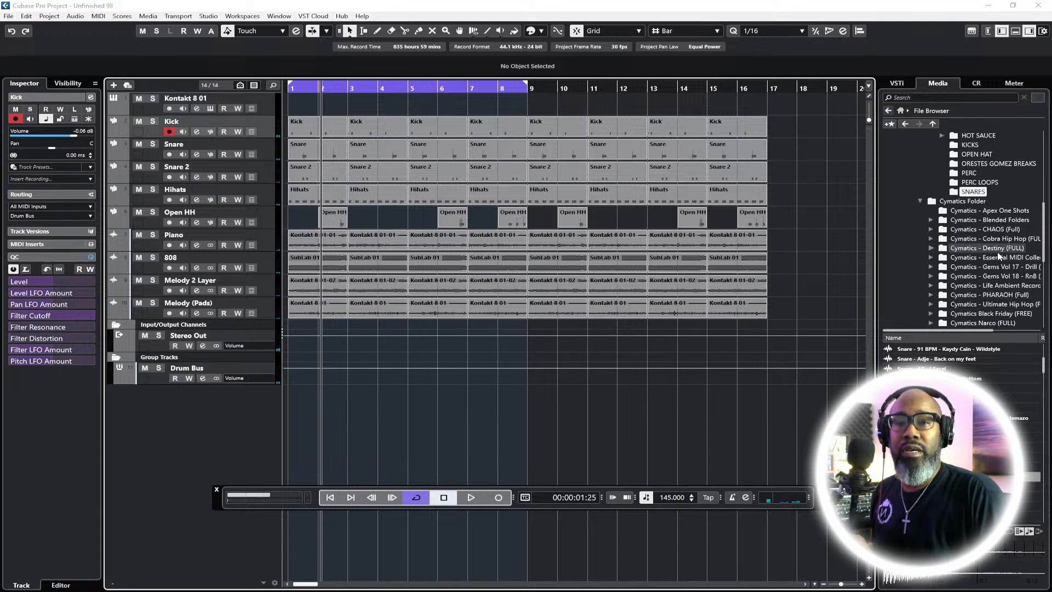
left_click(994, 239)
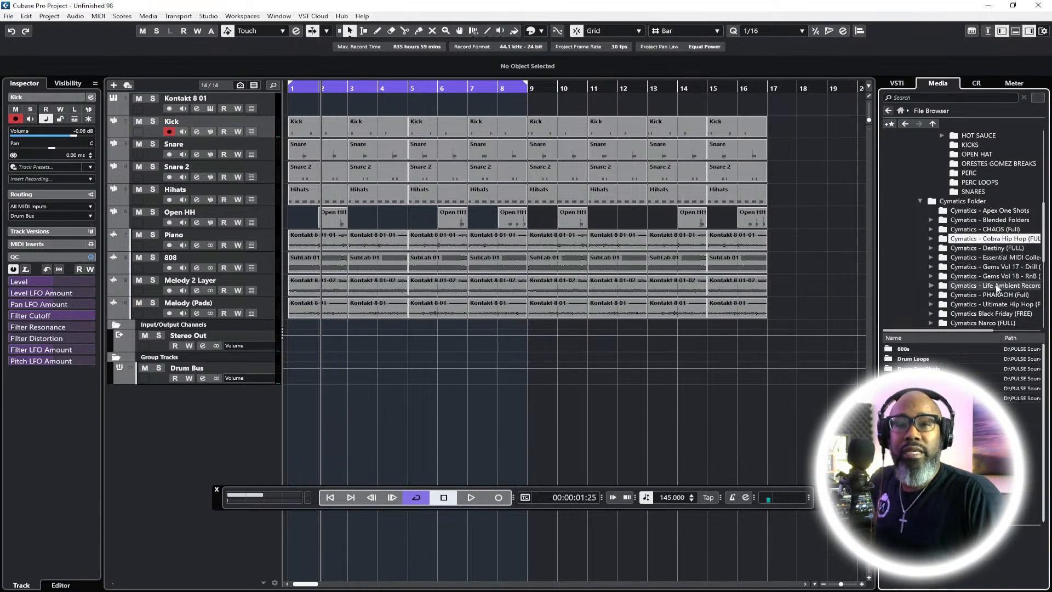
Audition percussion loops from the PERC LOOPS folder in the file browser
scroll(999, 291, "down", 3)
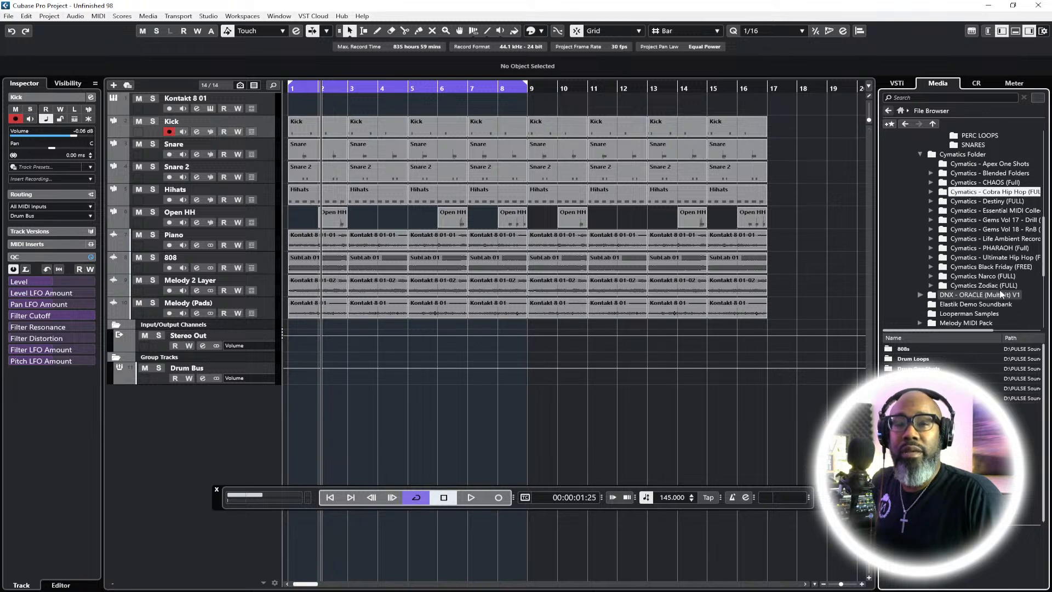
scroll(997, 285, "up", 5)
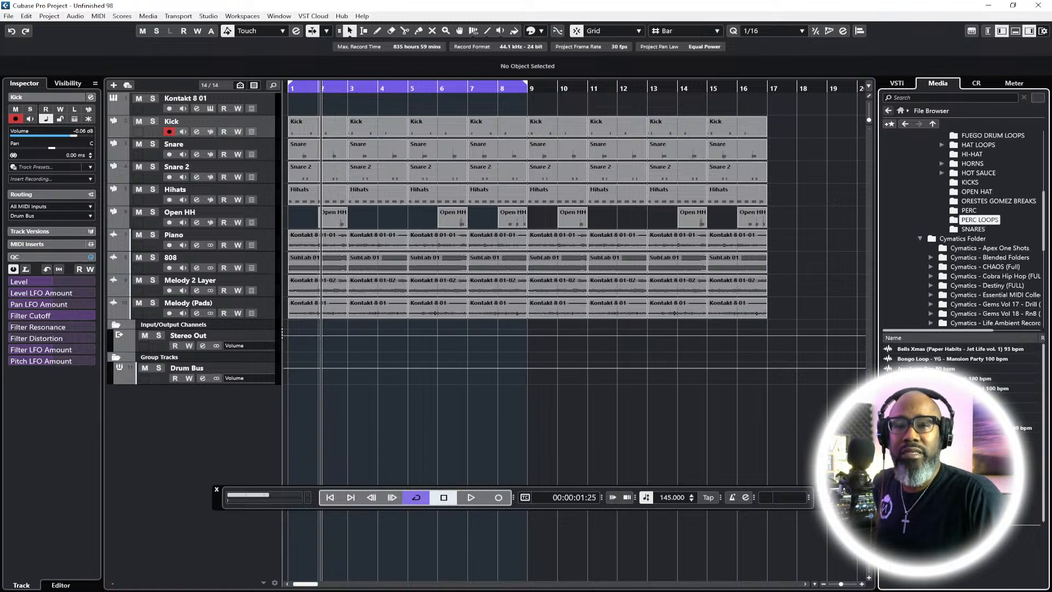
left_click(942, 370)
left_click(943, 398)
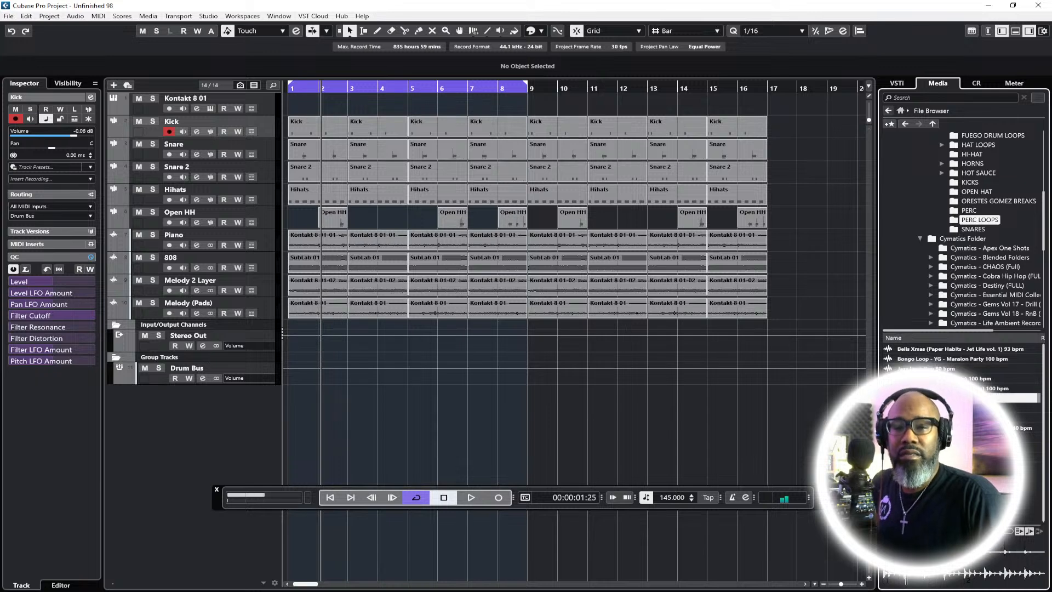
left_click(943, 408)
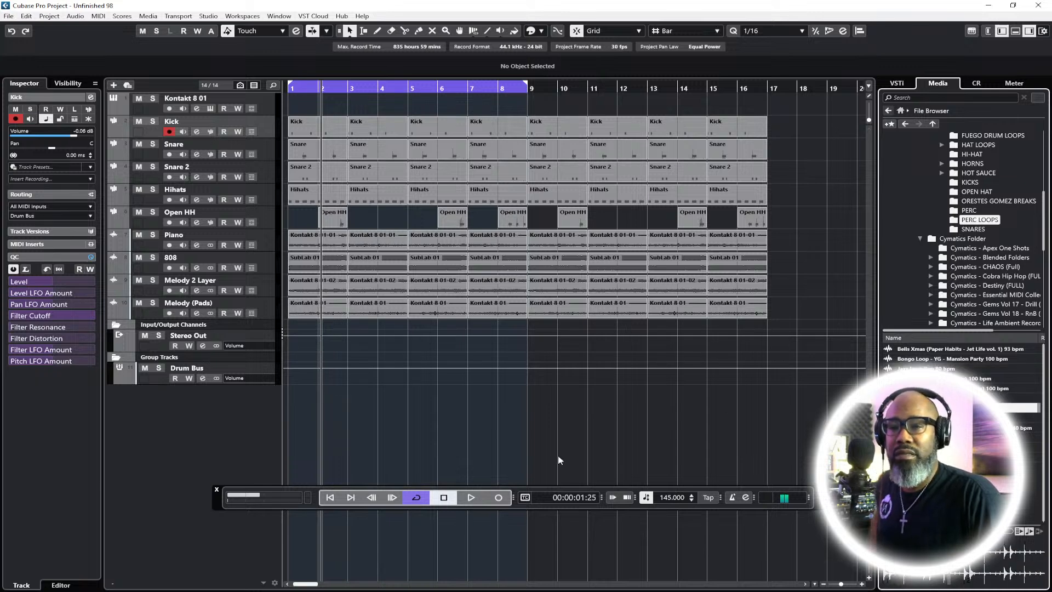
Play the beat from the project start while previewing another percussion loop against it
left_click(330, 497)
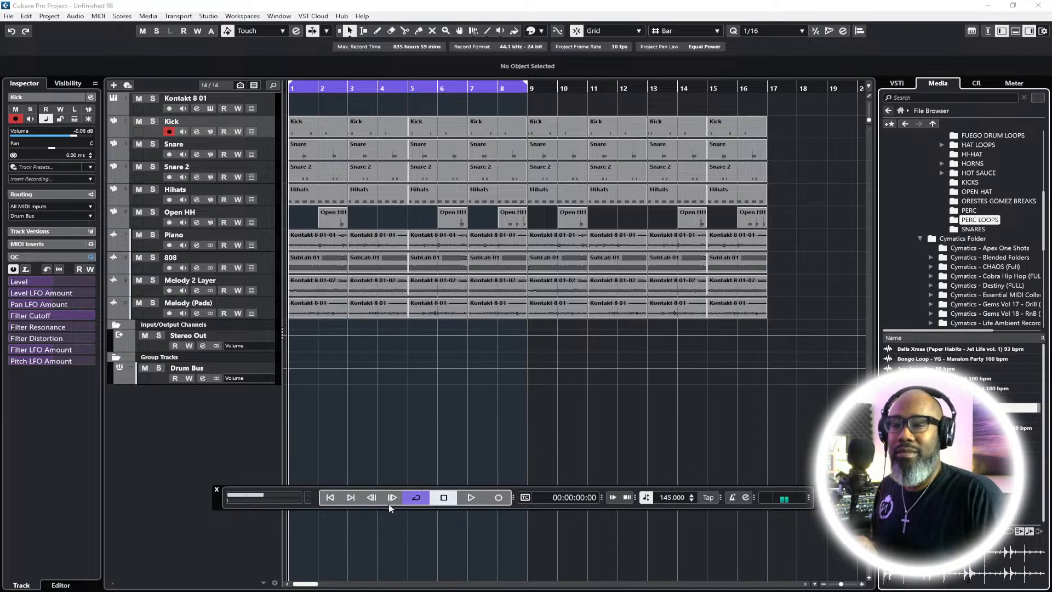
key("space")
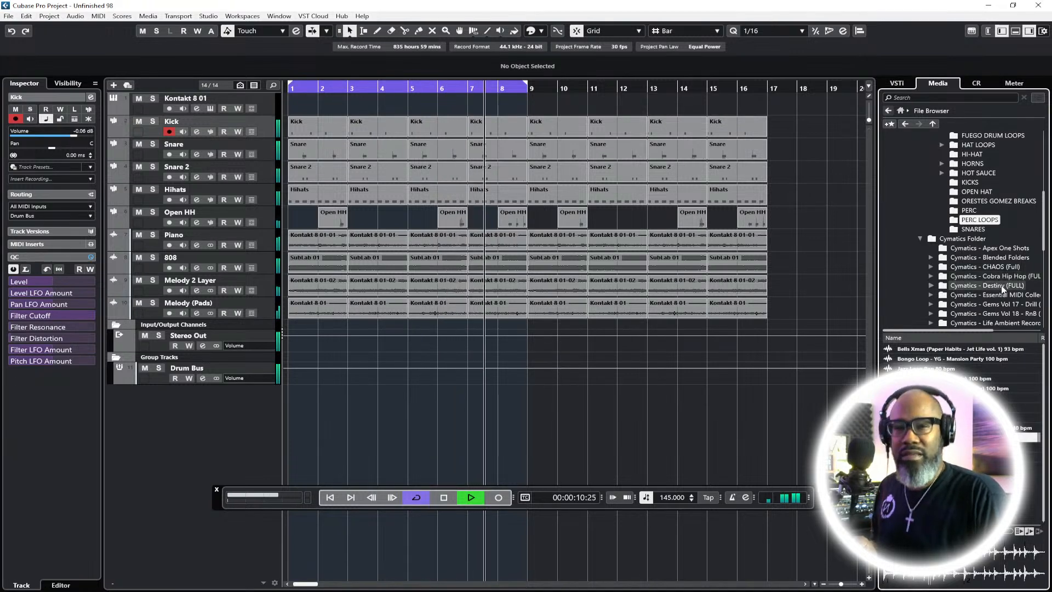
scroll(998, 271, "down", 1)
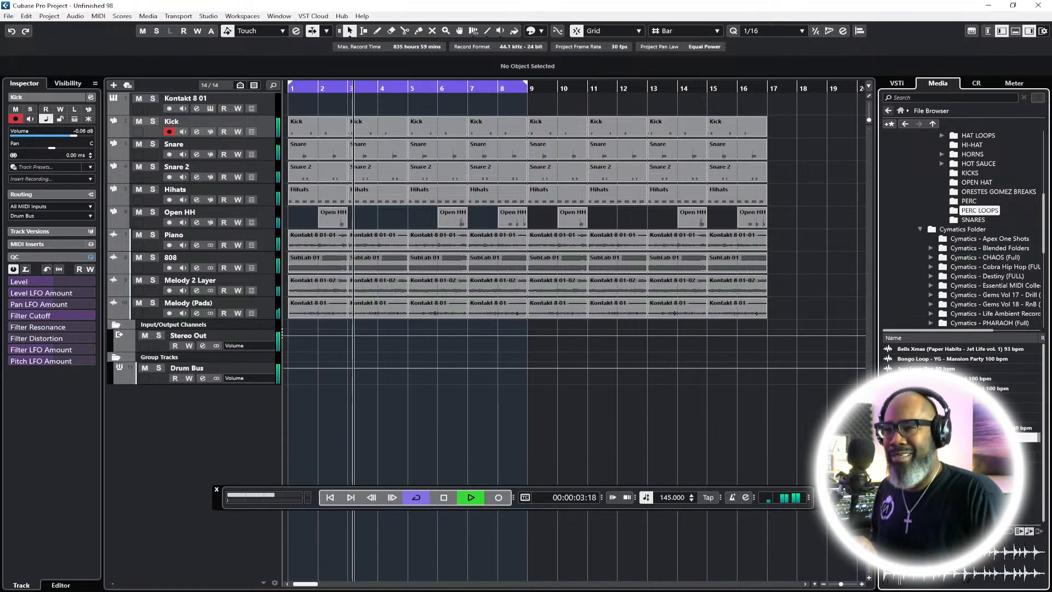
key("space")
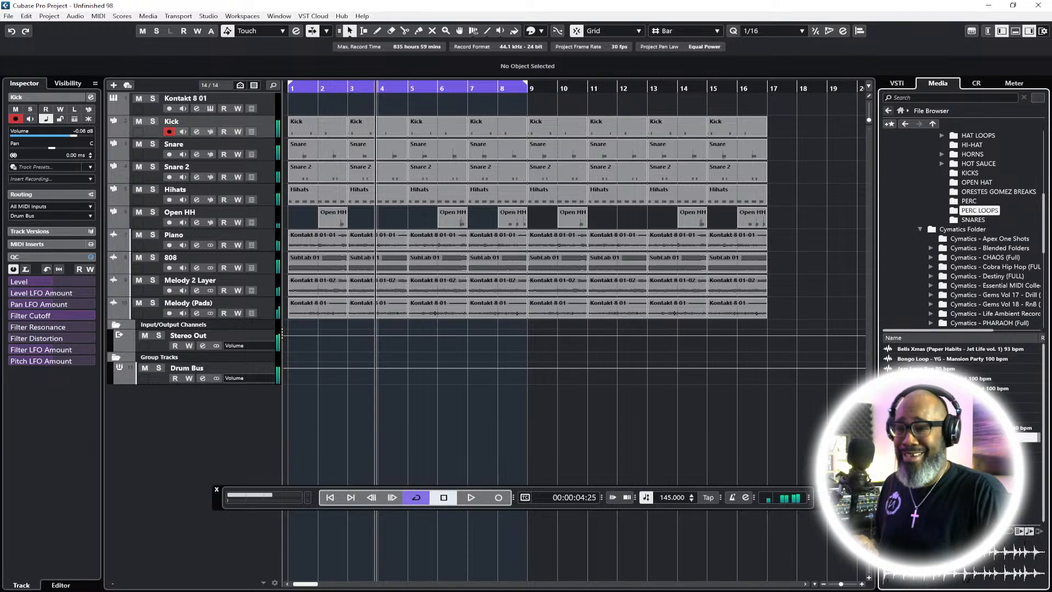
Add the Perc club loop 168 bpm sample on a new audio track at bar 1 and repeat it through bar 8
left_click_drag(954, 437, 333, 400)
left_click(326, 403)
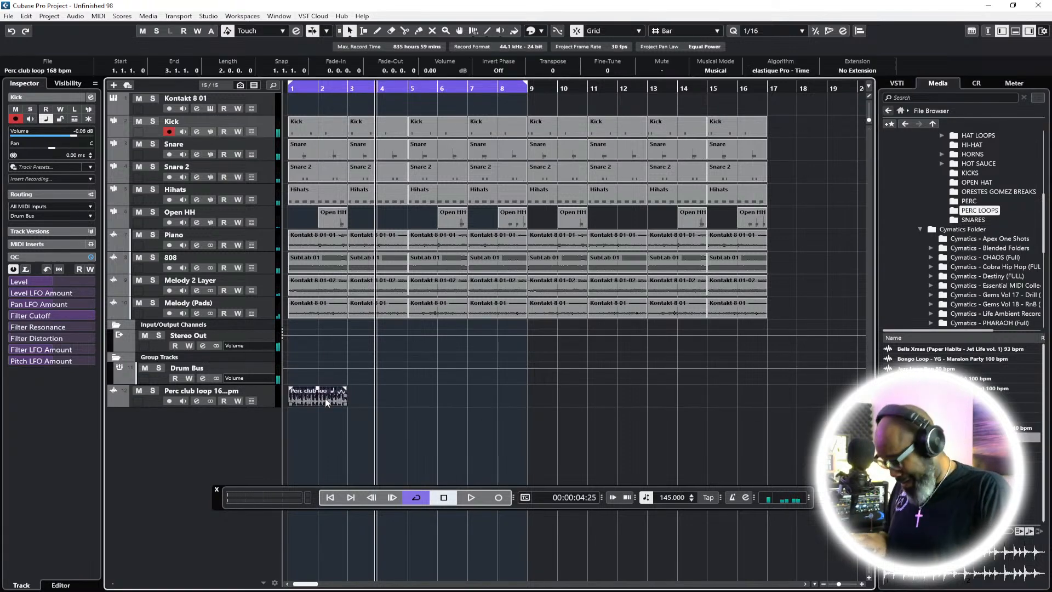
left_click(348, 88)
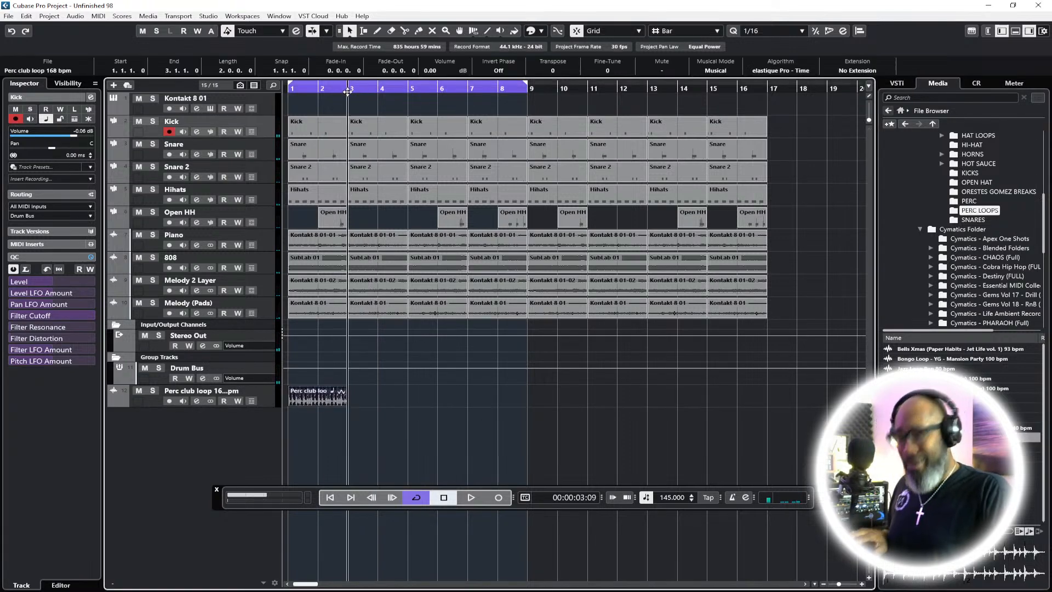
key("ctrl+v")
left_click_drag(452, 392, 278, 407)
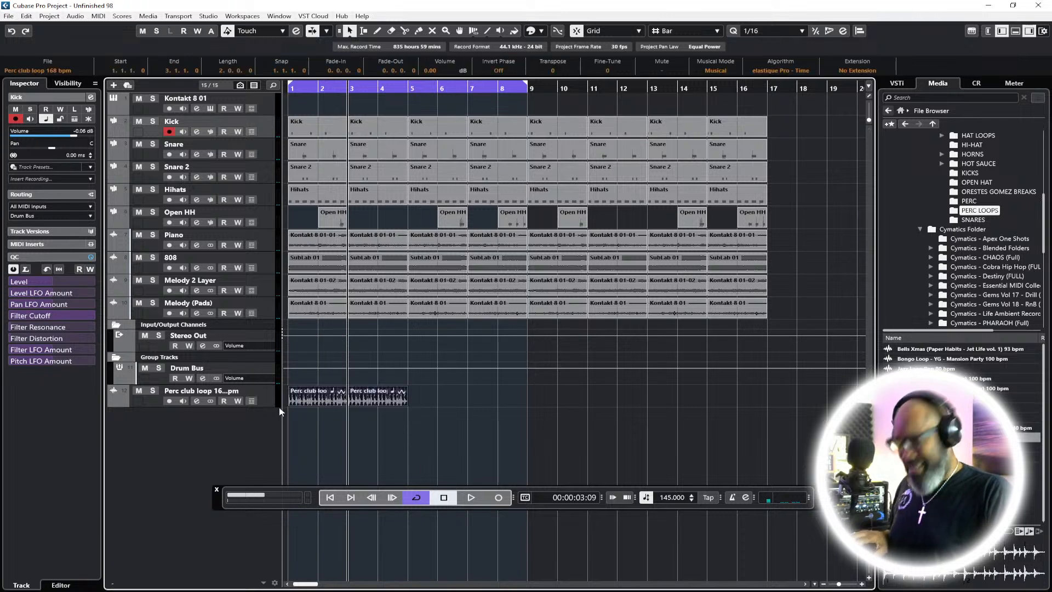
left_click(409, 89)
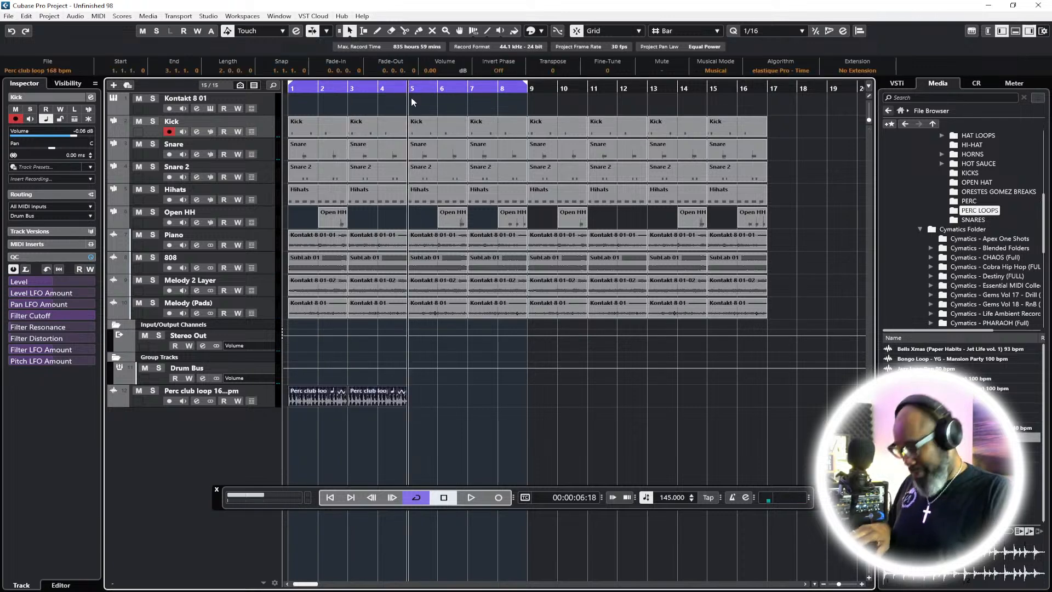
key("ctrl+v")
Play the beat from the start and move the perc loop track between Hihats and Open HH
left_click(331, 497)
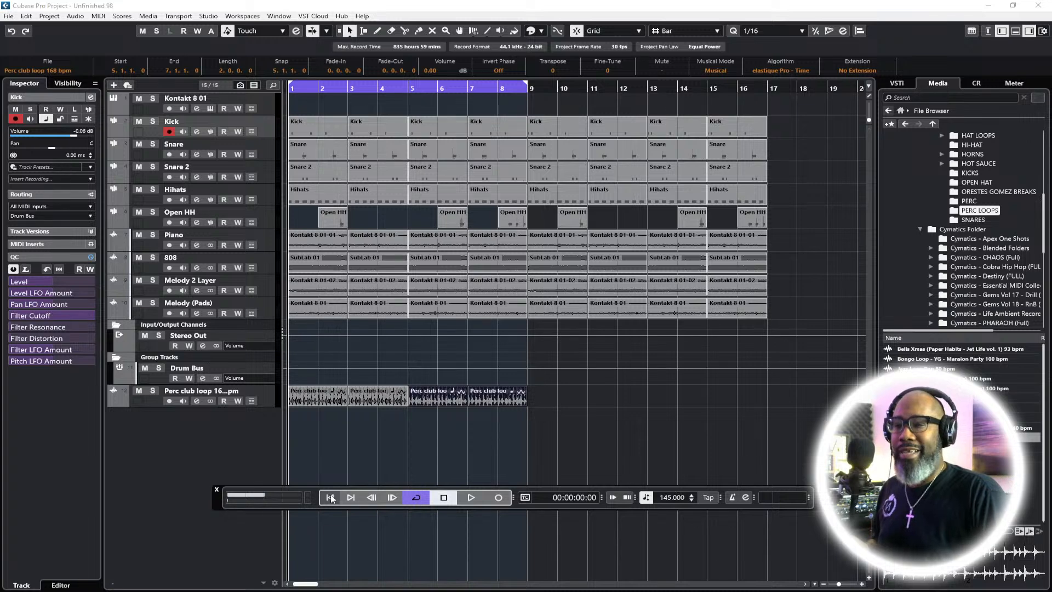
key("space")
left_click_drag(258, 395, 230, 221)
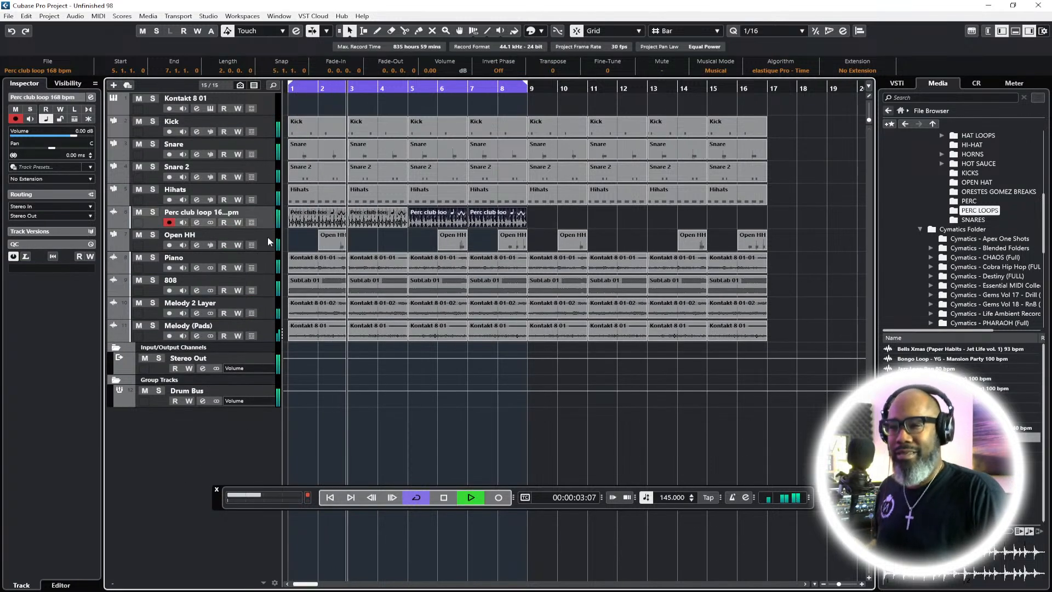
left_click(590, 217)
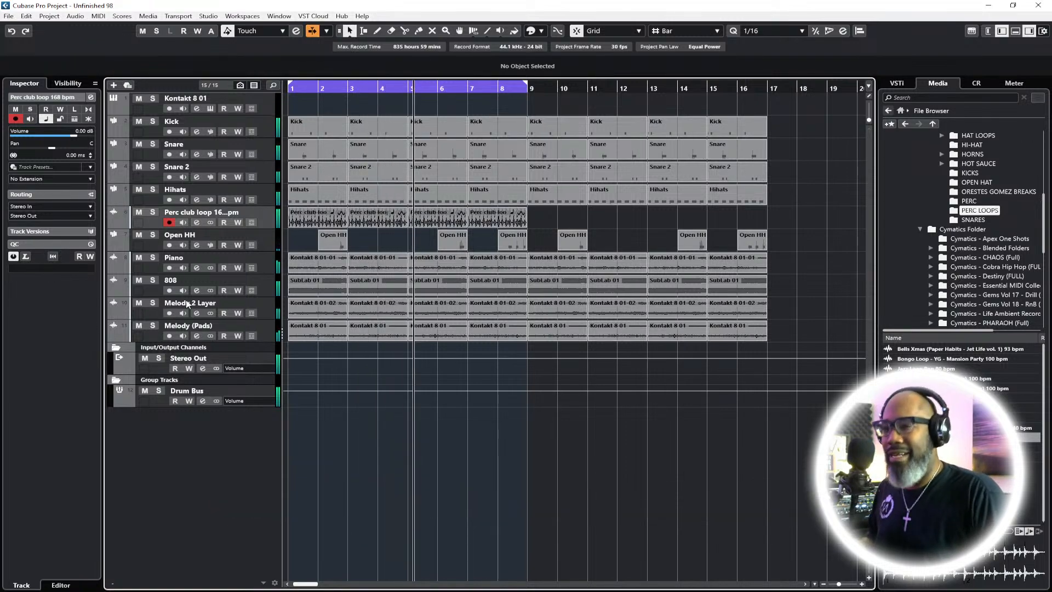
In the MixConsole, lower the perc loop channel to -5.20 dB and load the Drum Percussion EQ preset on it
key("F3")
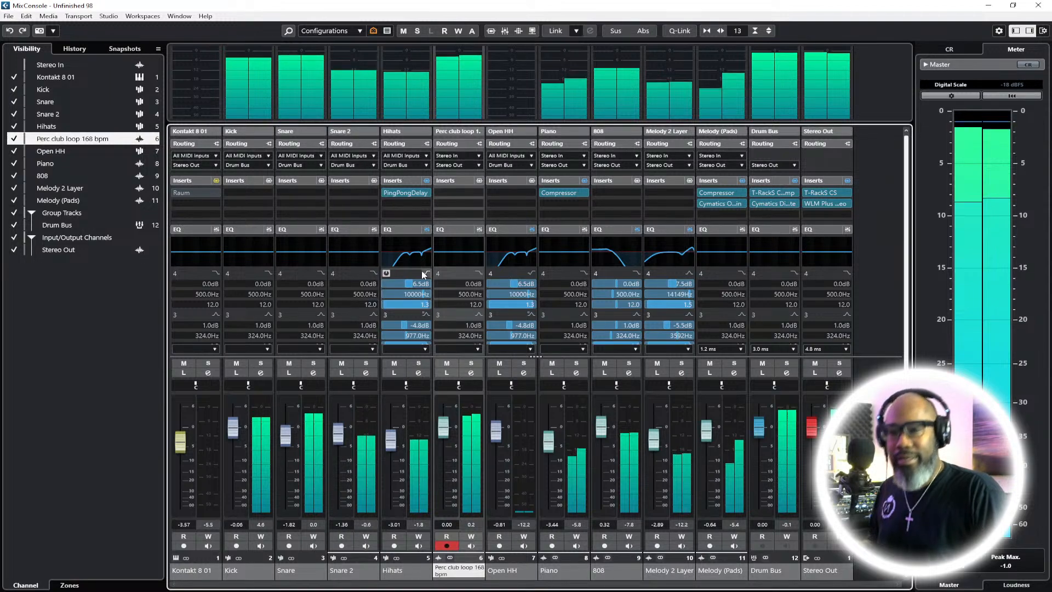
left_click_drag(449, 435, 452, 456)
right_click(450, 232)
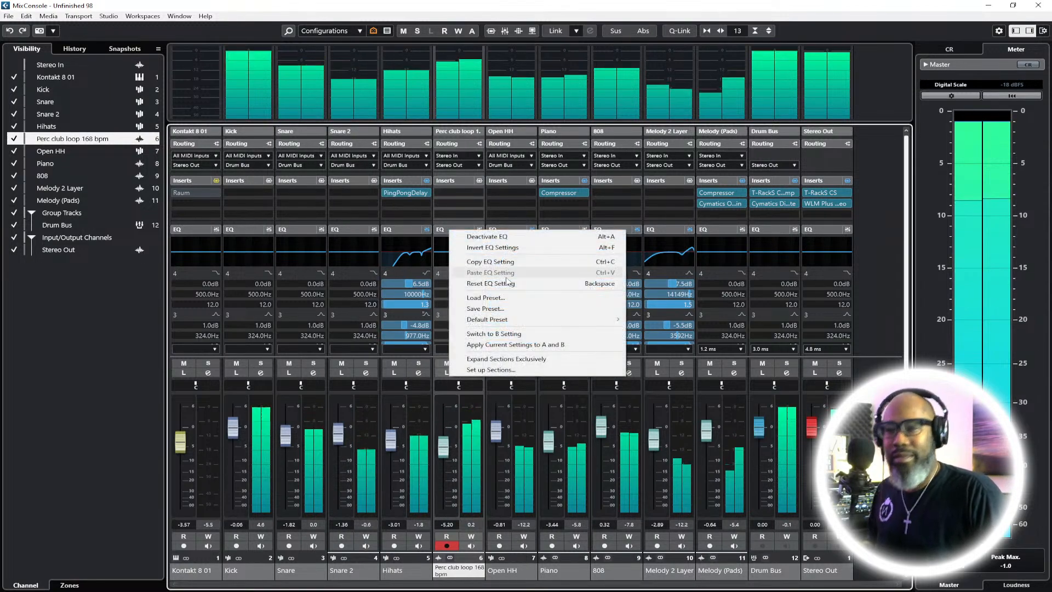
left_click(501, 298)
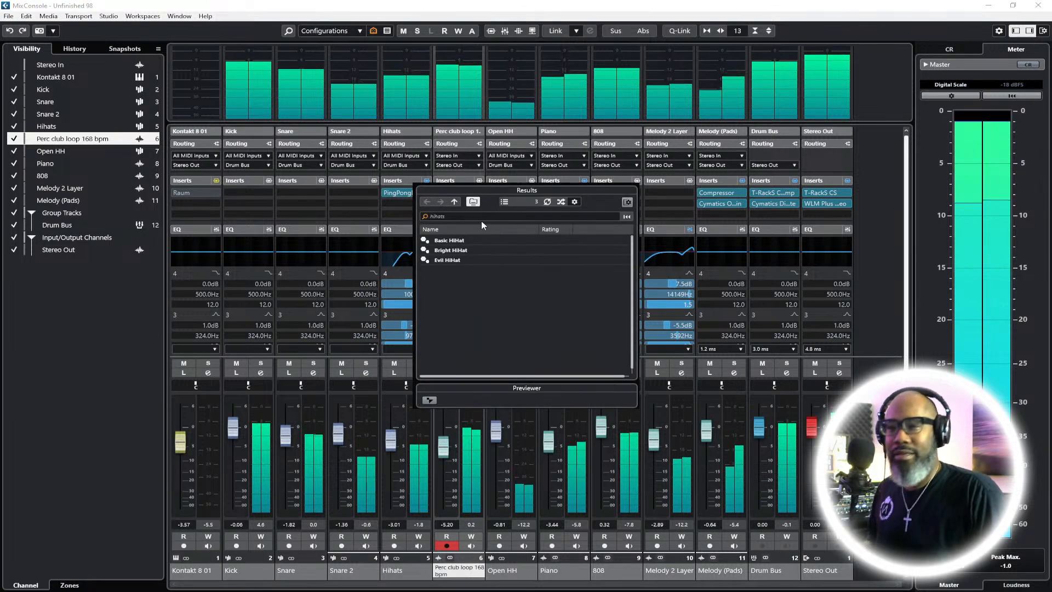
key("BackSpace")
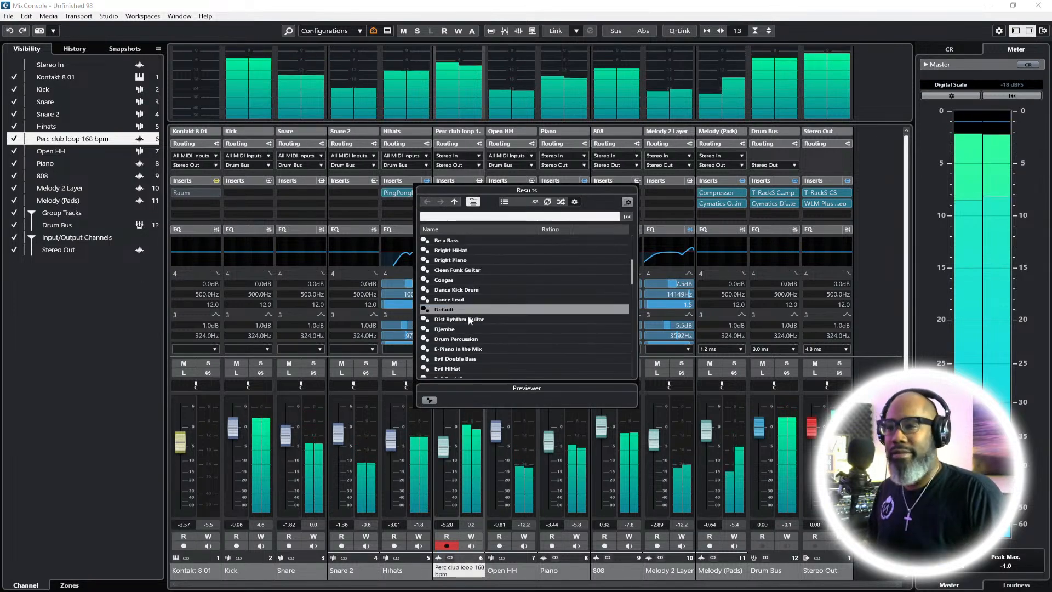
double_click(472, 339)
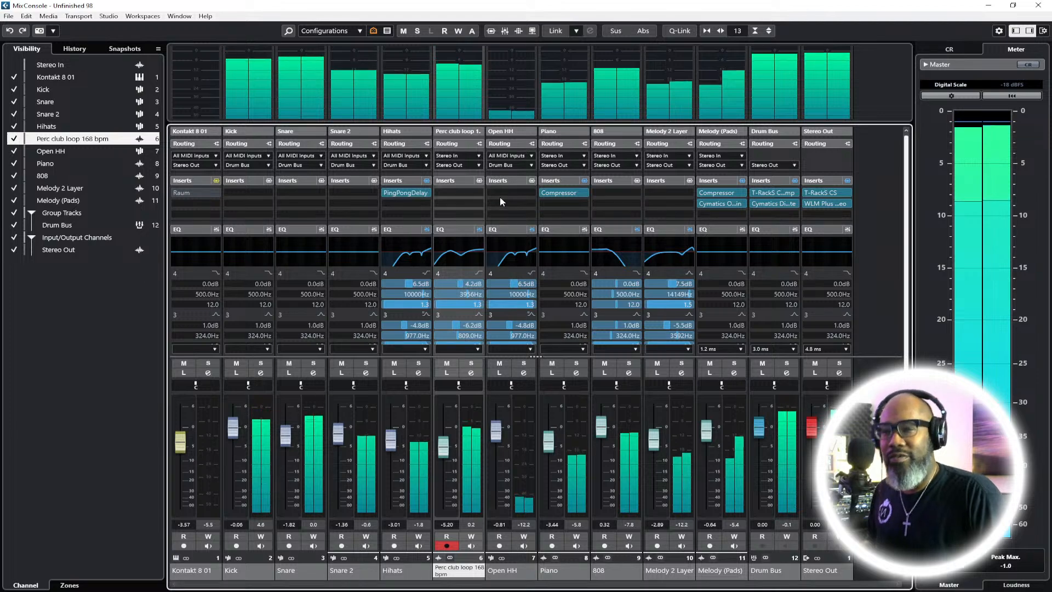
Insert PanCake2-64bit on the perc loop channel with the Swoosh preset
left_click(481, 196)
type("pancake")
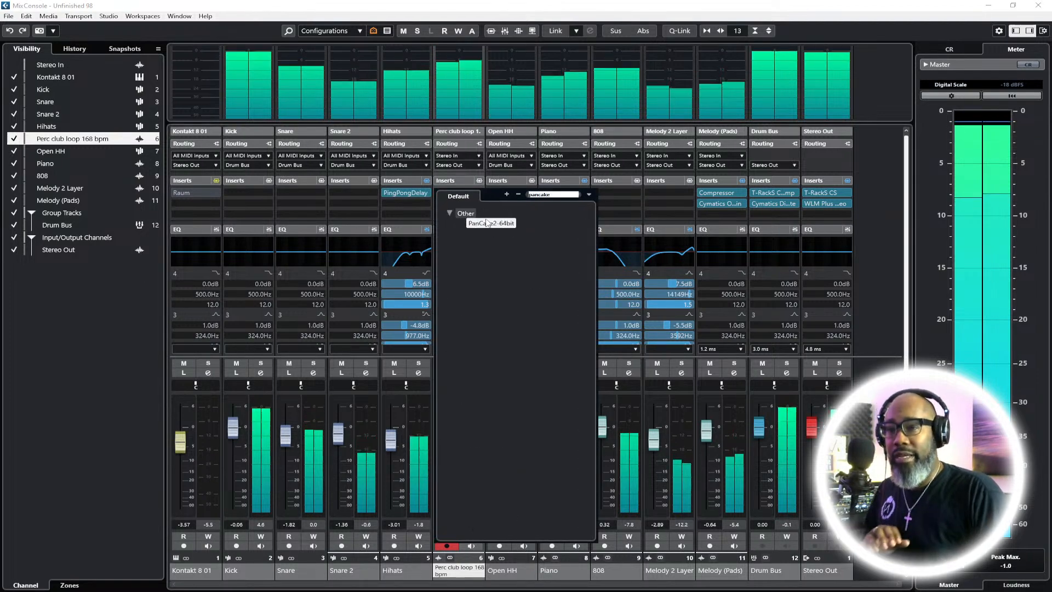
double_click(487, 222)
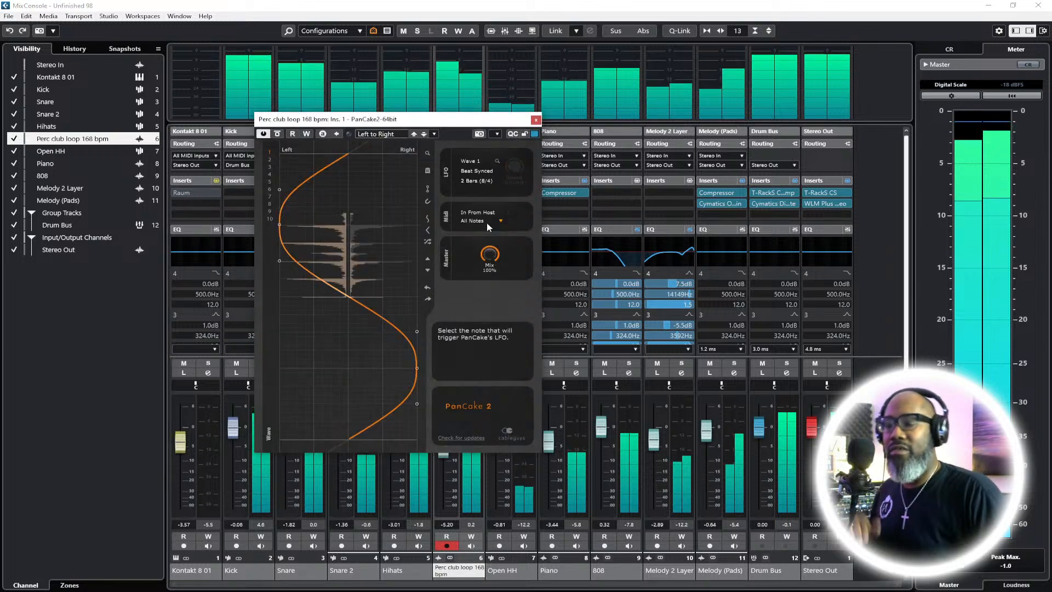
left_click(378, 133)
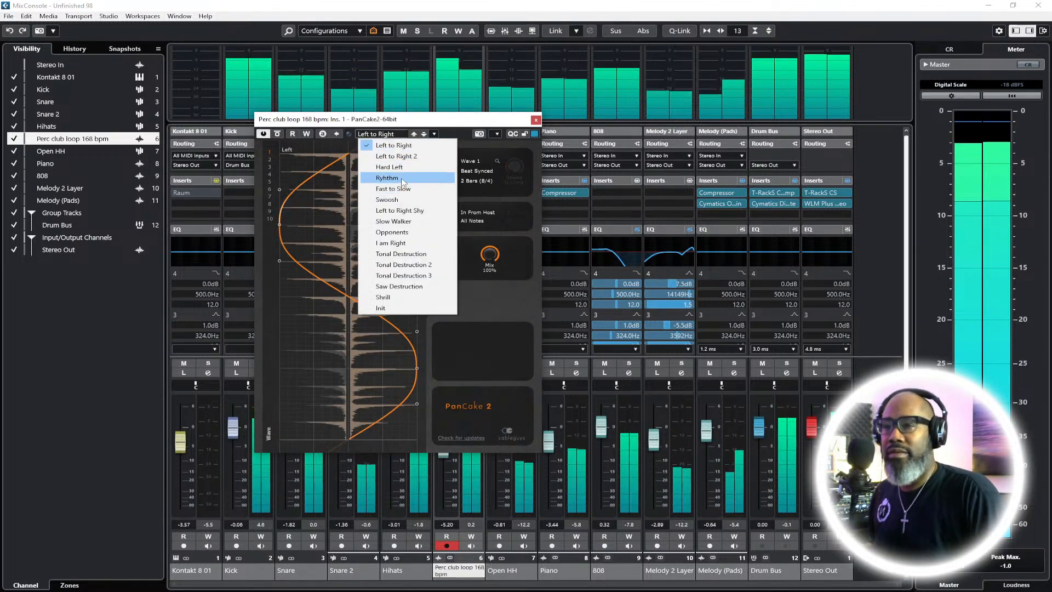
left_click(398, 199)
left_click(536, 119)
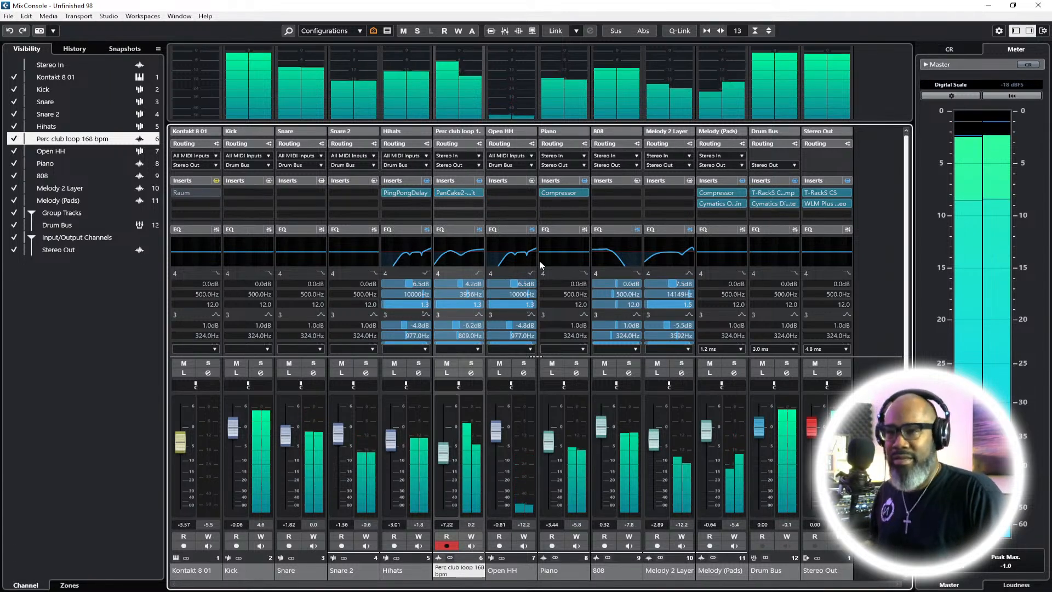
Route the perc loop channel to the Drum Bus and lower its volume to -16.4 dB while soloing the bus
left_click(477, 166)
left_click(488, 248)
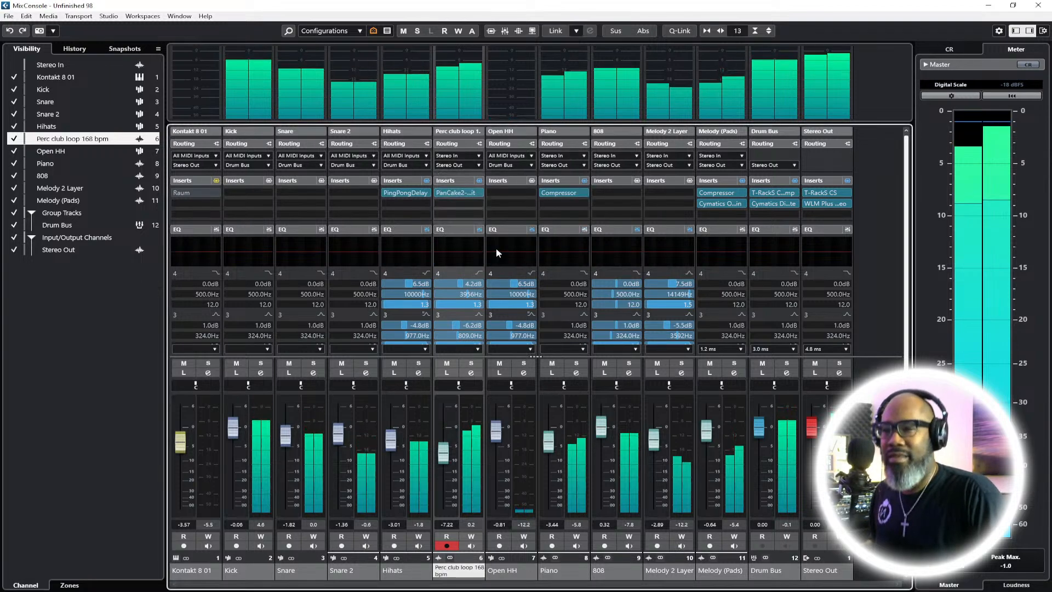
left_click(787, 364)
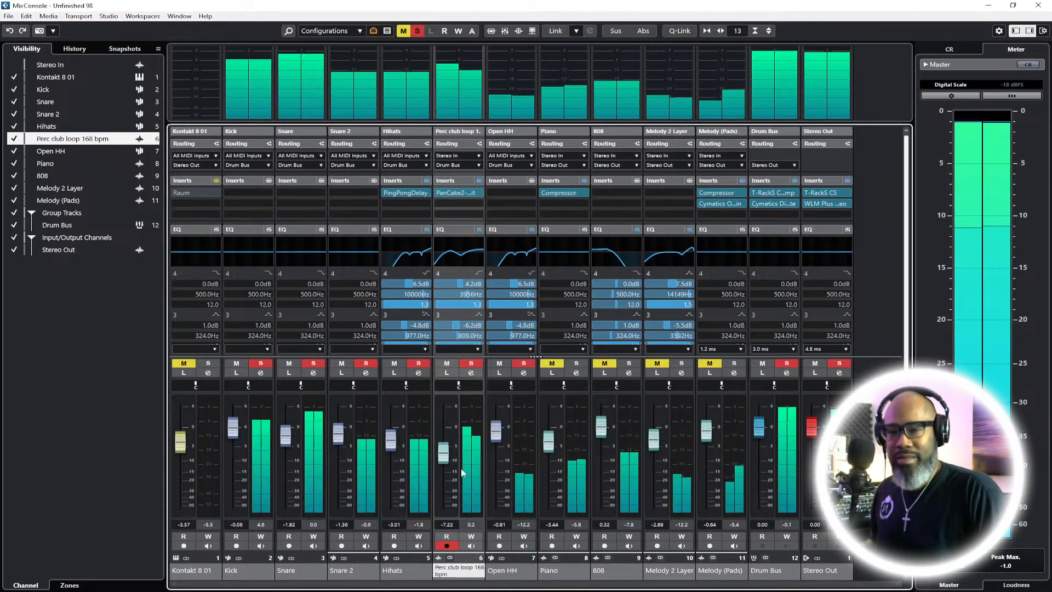
left_click_drag(451, 466, 448, 474)
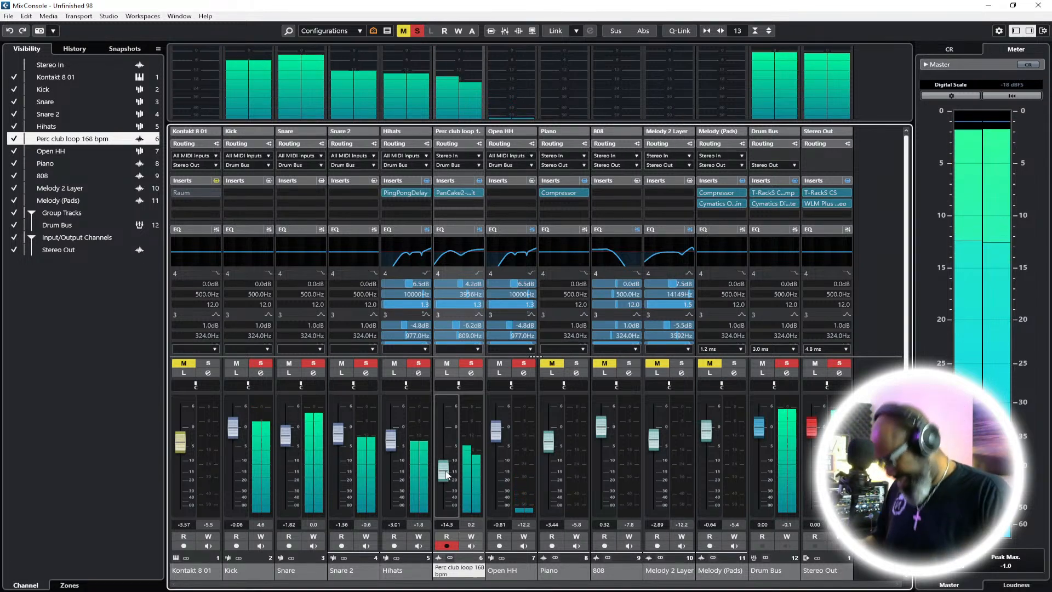
left_click_drag(450, 477, 452, 482)
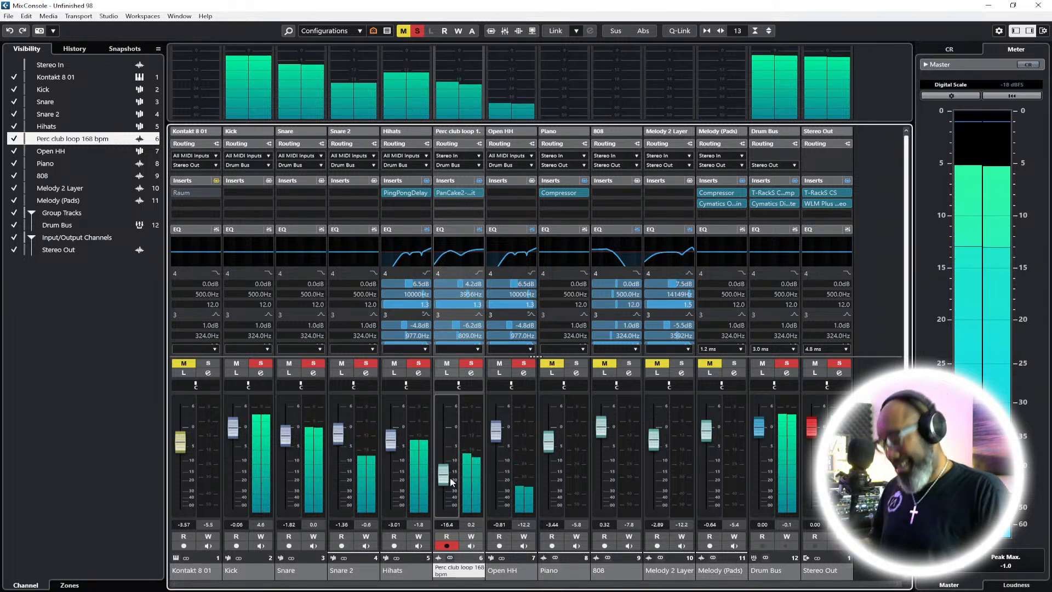
left_click(787, 364)
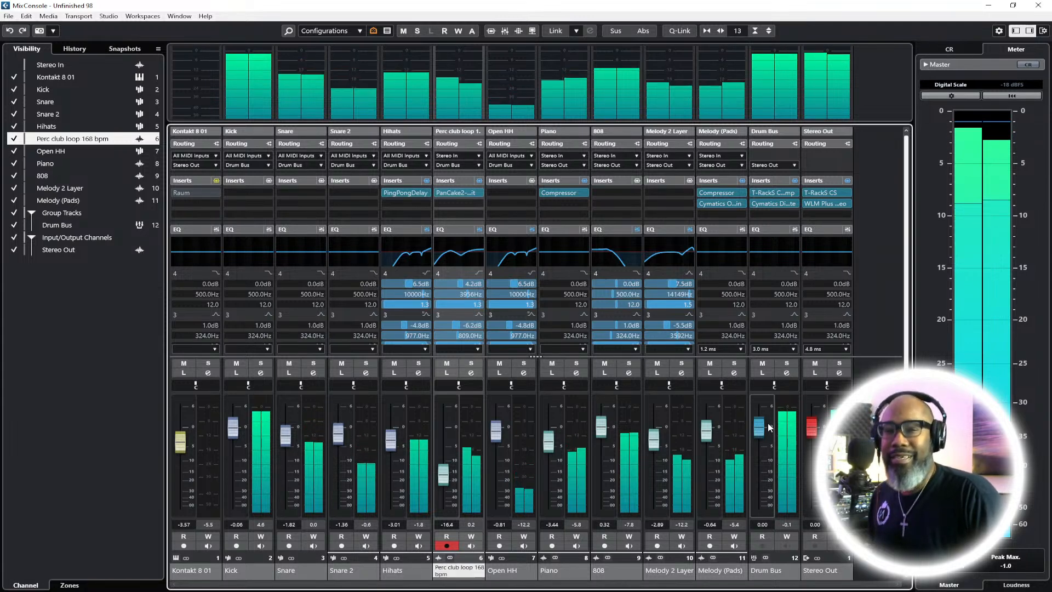
Compare the soloed Drum Bus with the full mix, then return to the project window
left_click(791, 366)
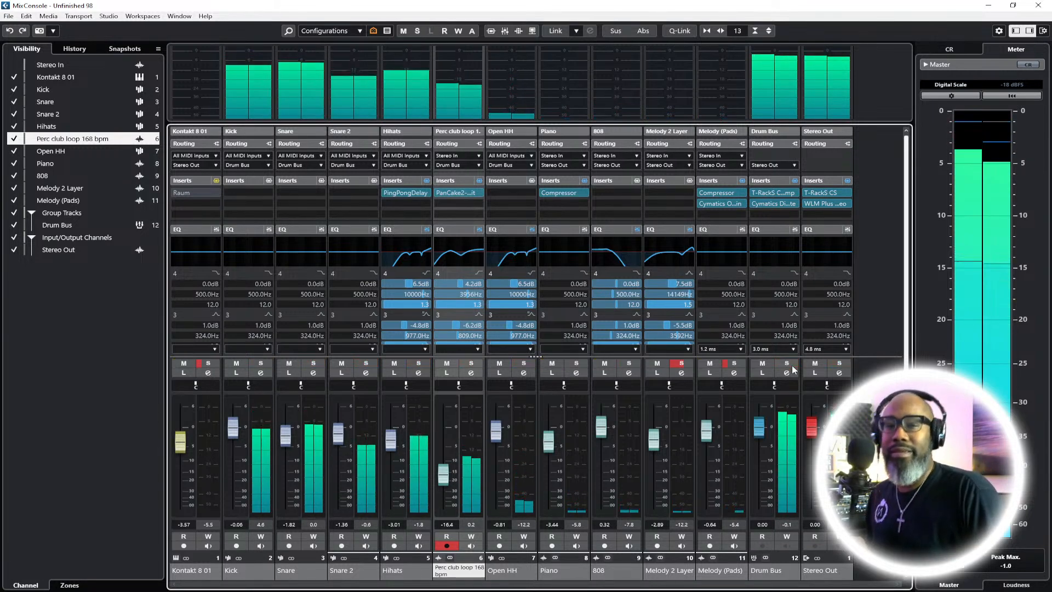
left_click(791, 366)
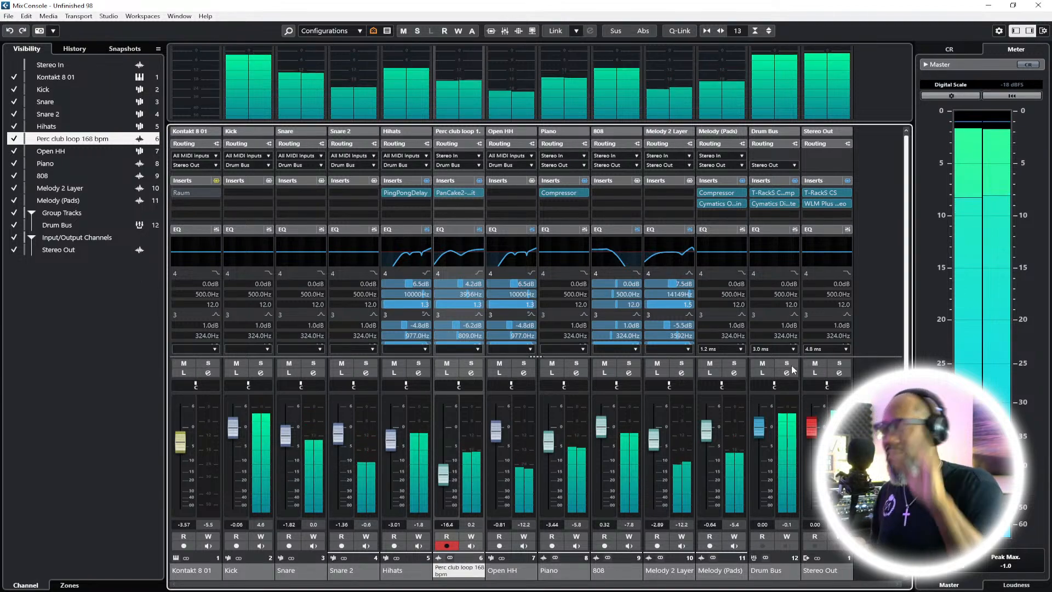
key("F3")
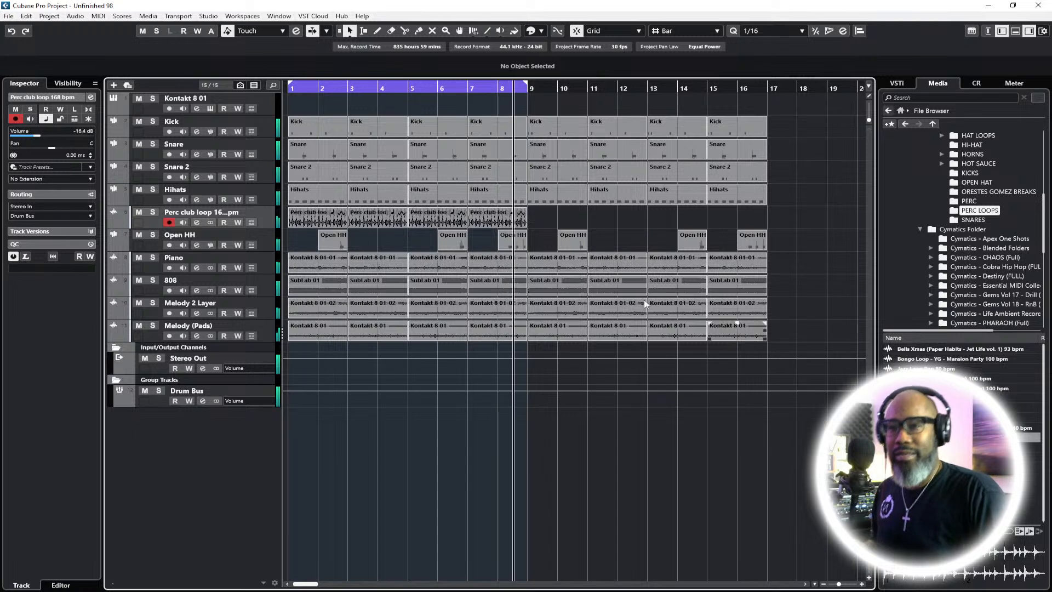
Colour the Kick track amber yellow
left_click(259, 125)
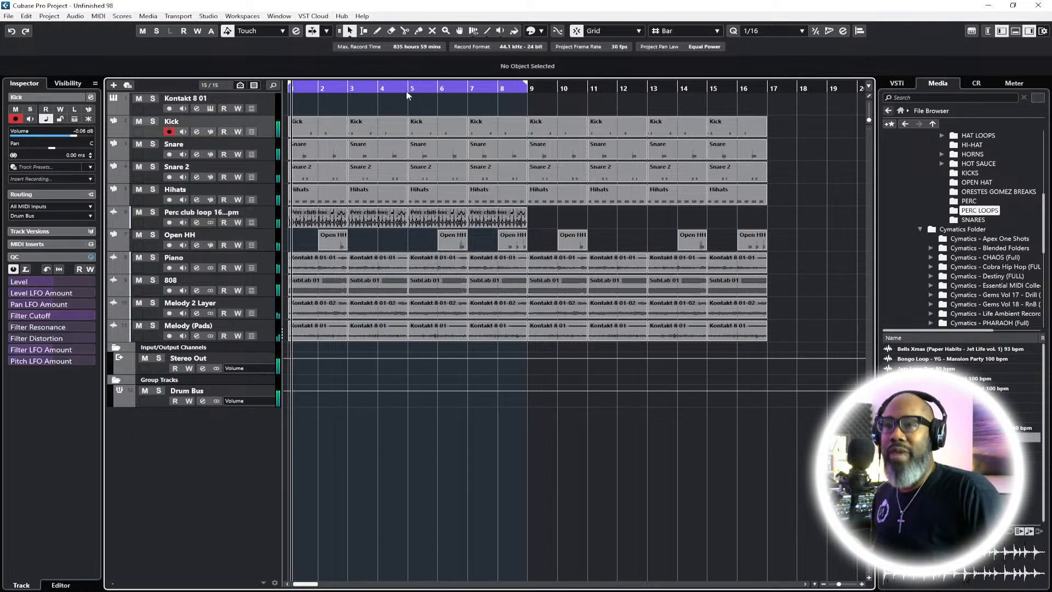
left_click(541, 32)
left_click(570, 60)
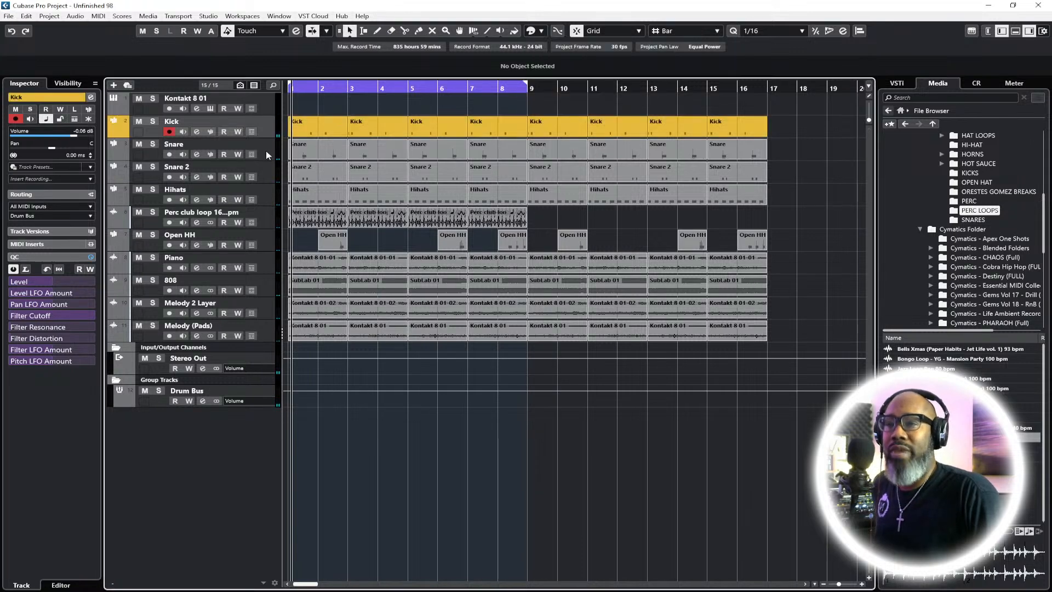
Colour the Snare and Snare 2 tracks amber yellow to match the Kick
left_click(267, 150)
left_click(543, 32)
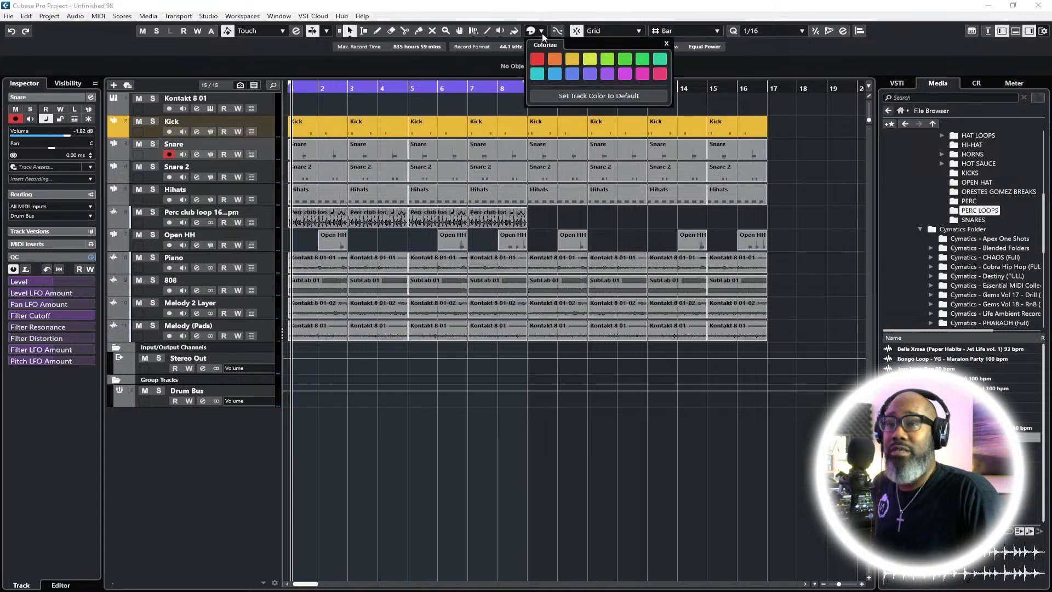
left_click(572, 58)
left_click(264, 173)
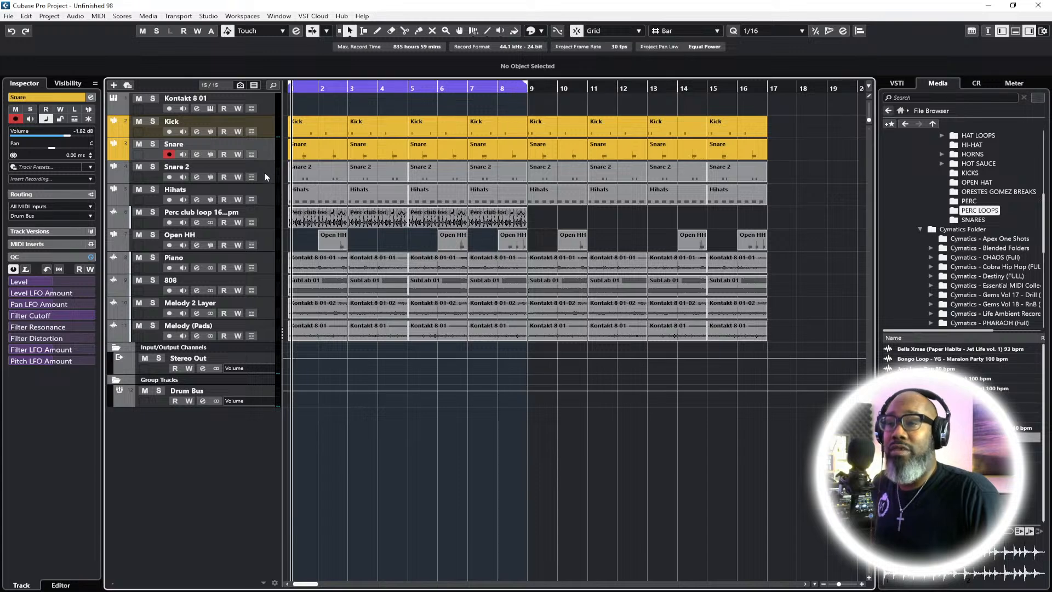
left_click(542, 31)
left_click(572, 59)
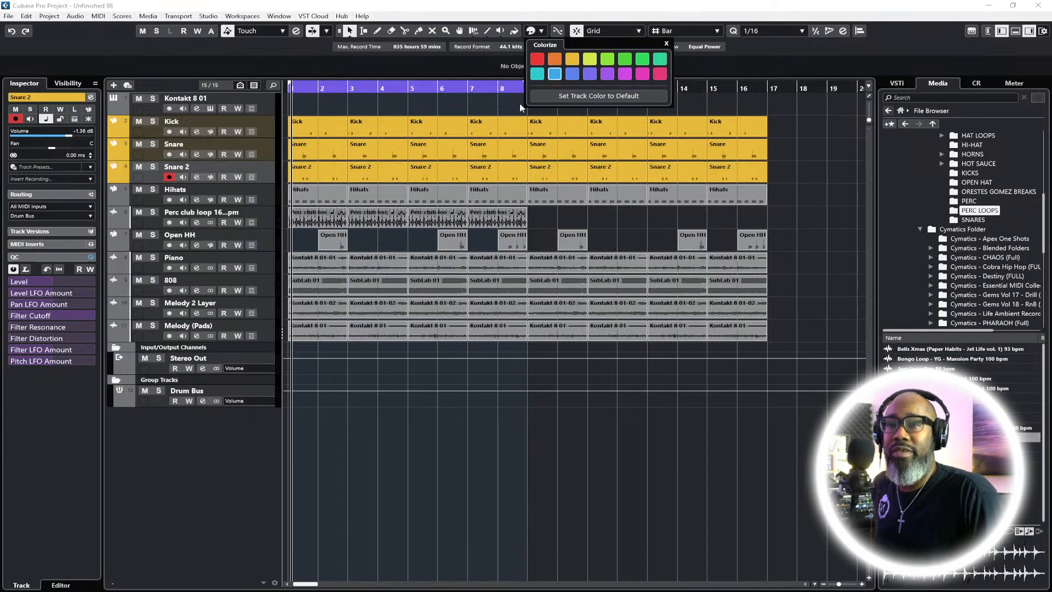
Colour the Hihats track and the perc club loop track amber yellow
left_click(264, 200)
left_click(543, 31)
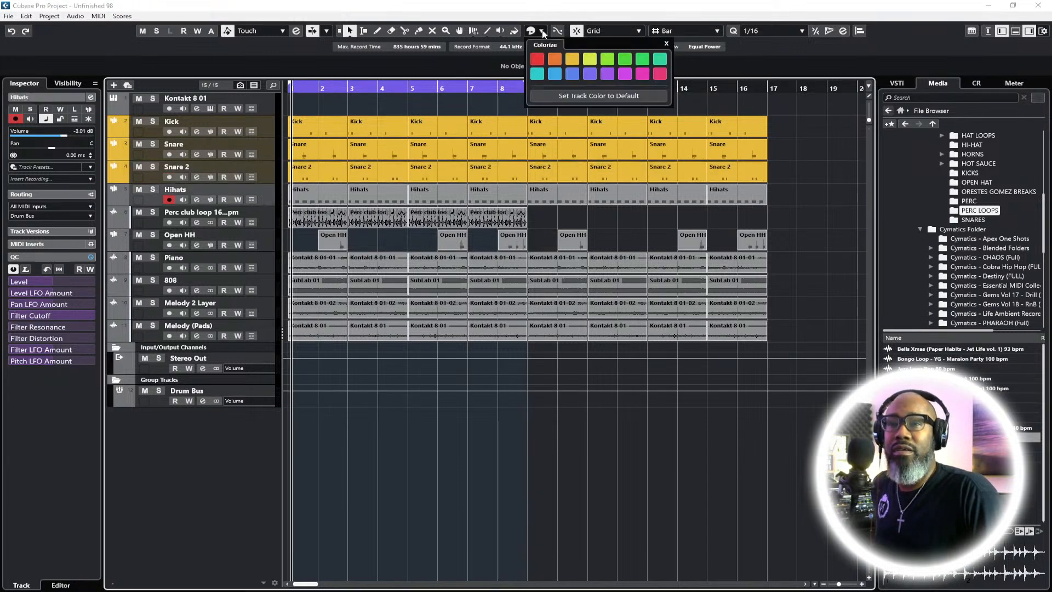
left_click(572, 59)
left_click(269, 216)
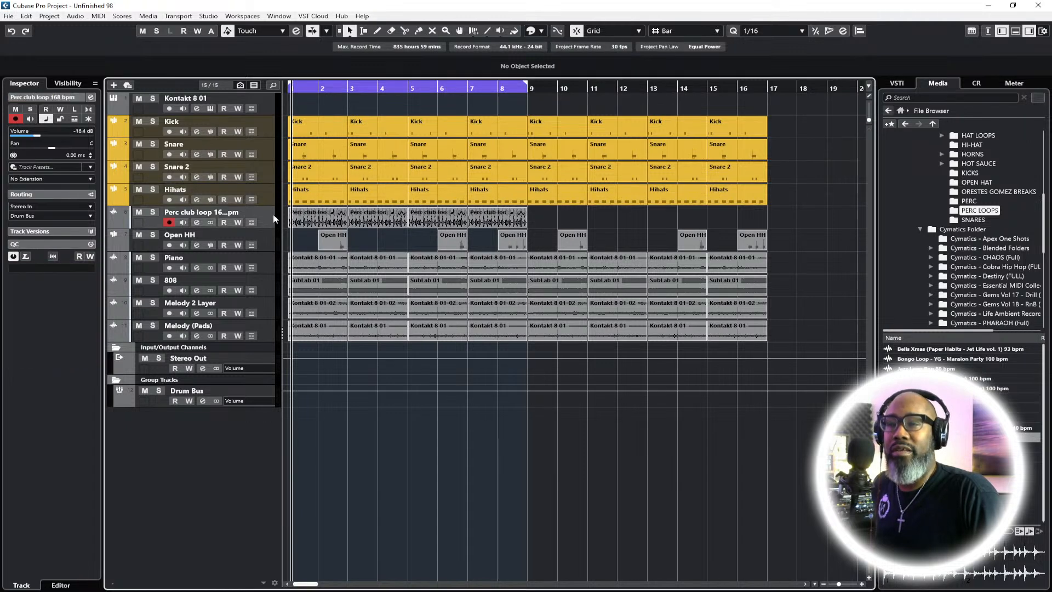
left_click(544, 31)
left_click(572, 59)
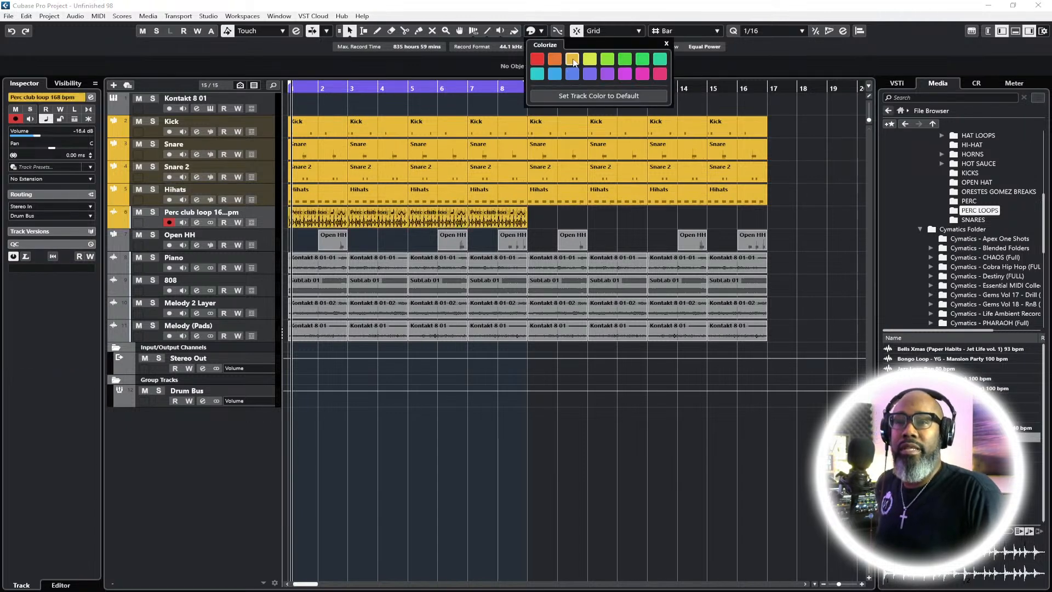
Rename the perc club loop track as Perc Loop
left_click(221, 215)
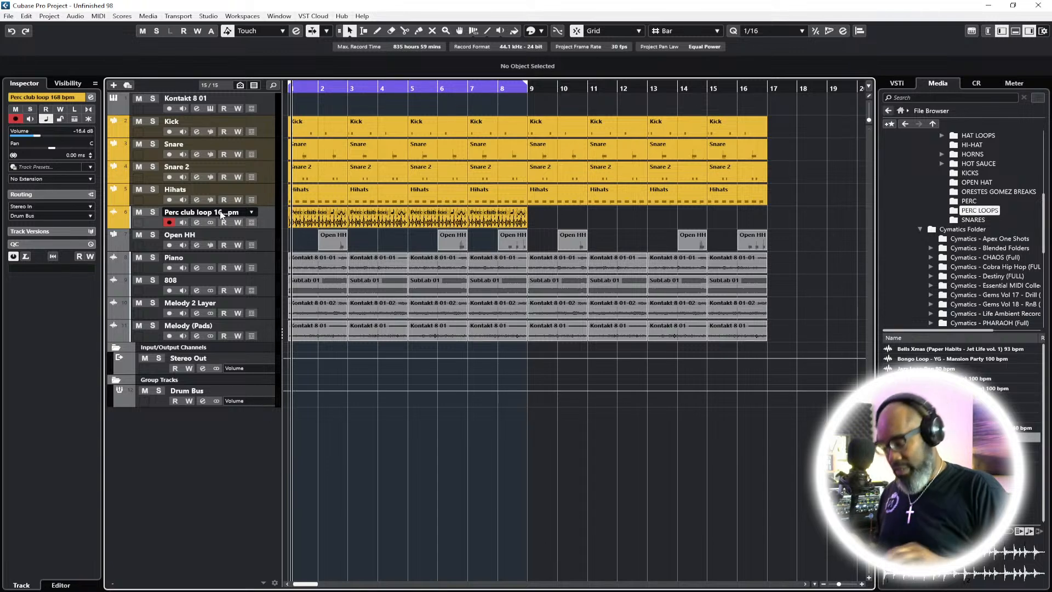
key("shift+p")
double_click(221, 213)
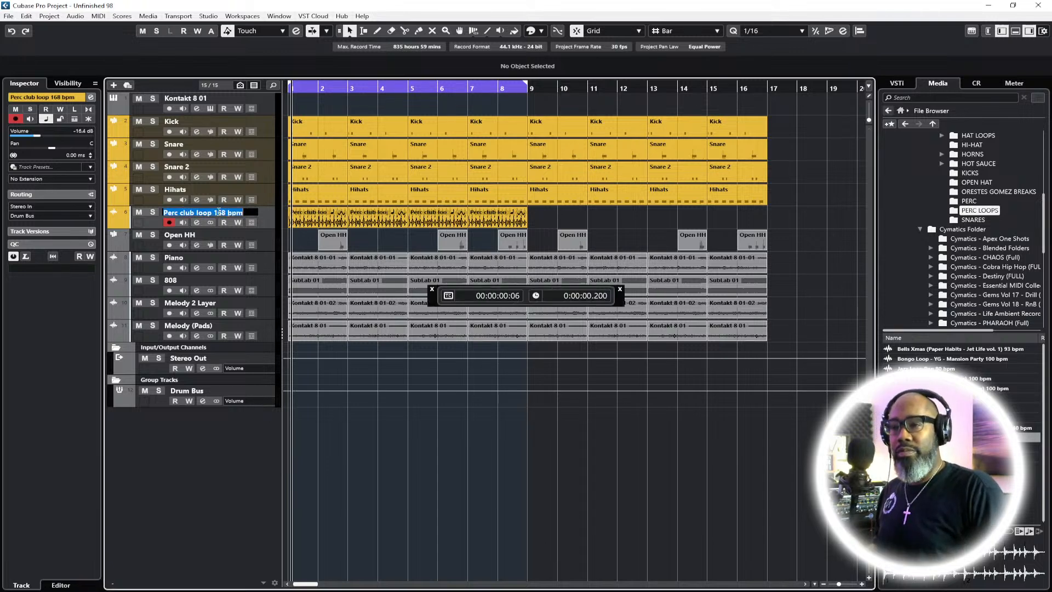
type("Perc Loop")
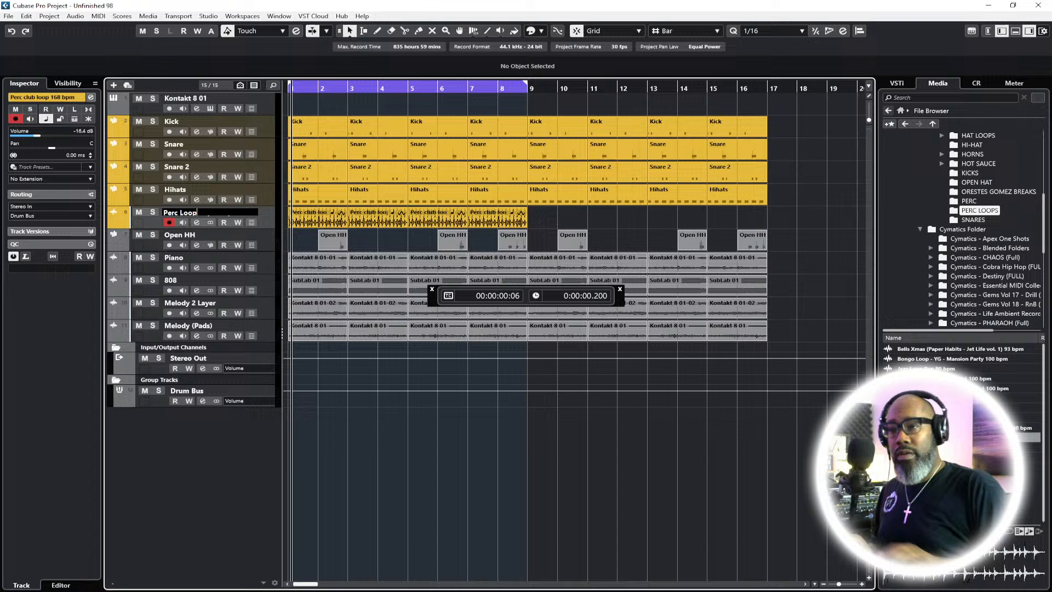
key("Return")
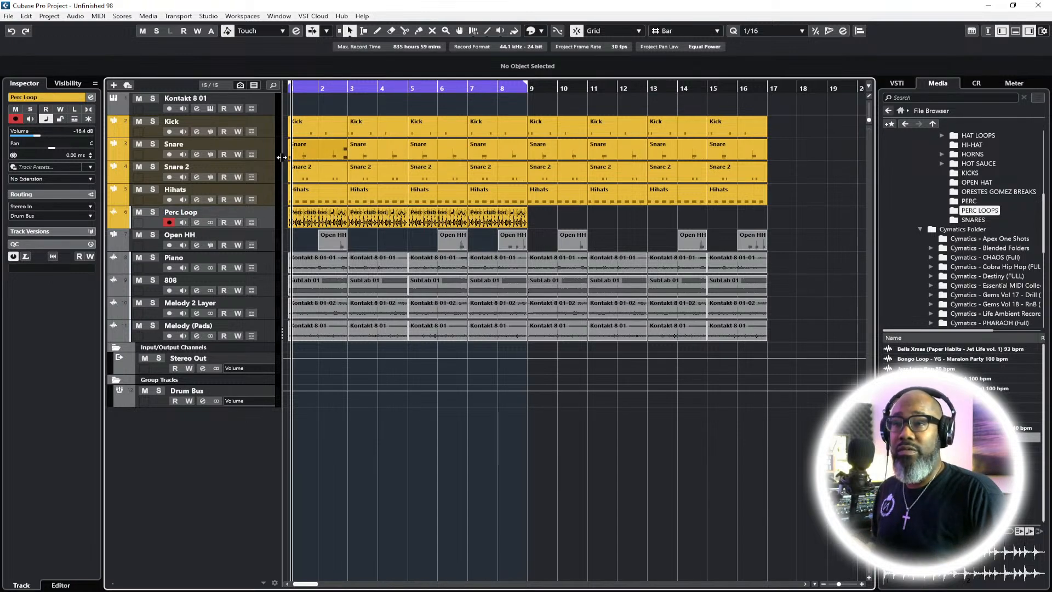
Add a folder track named Drums and place it directly above the Kick track
right_click(171, 474)
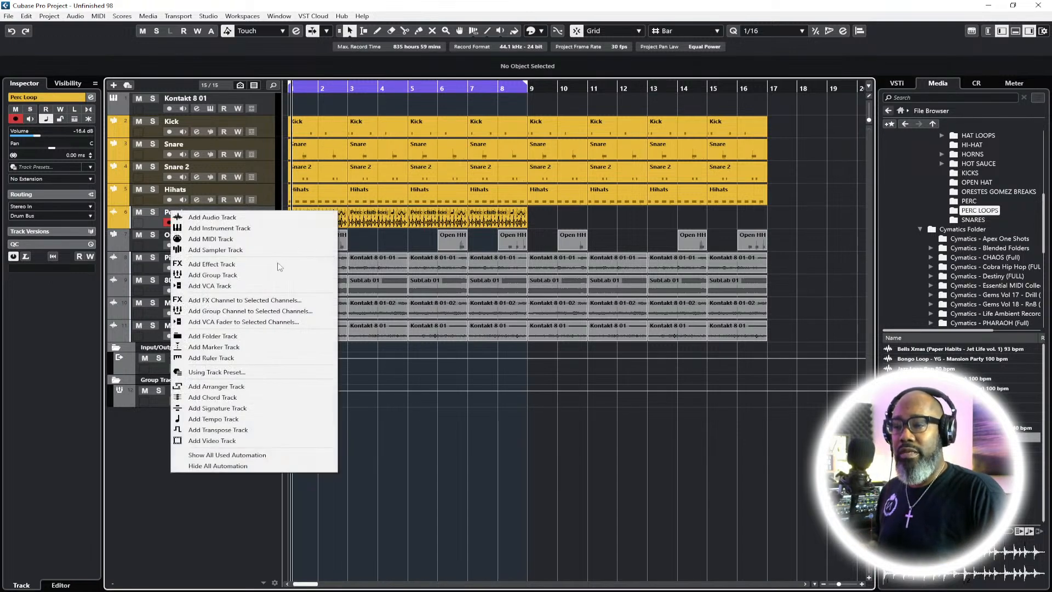
left_click(232, 338)
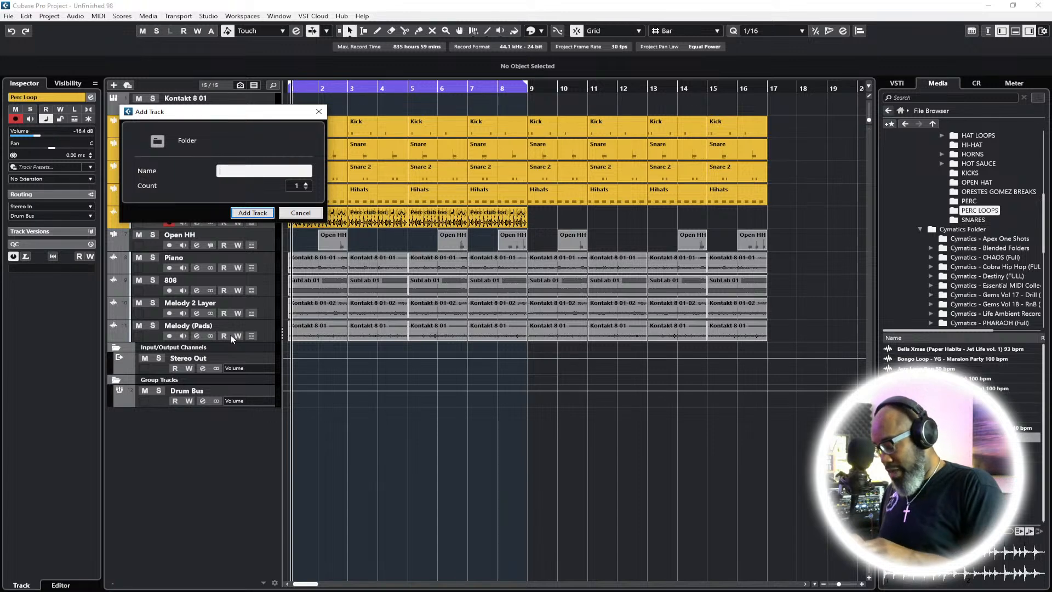
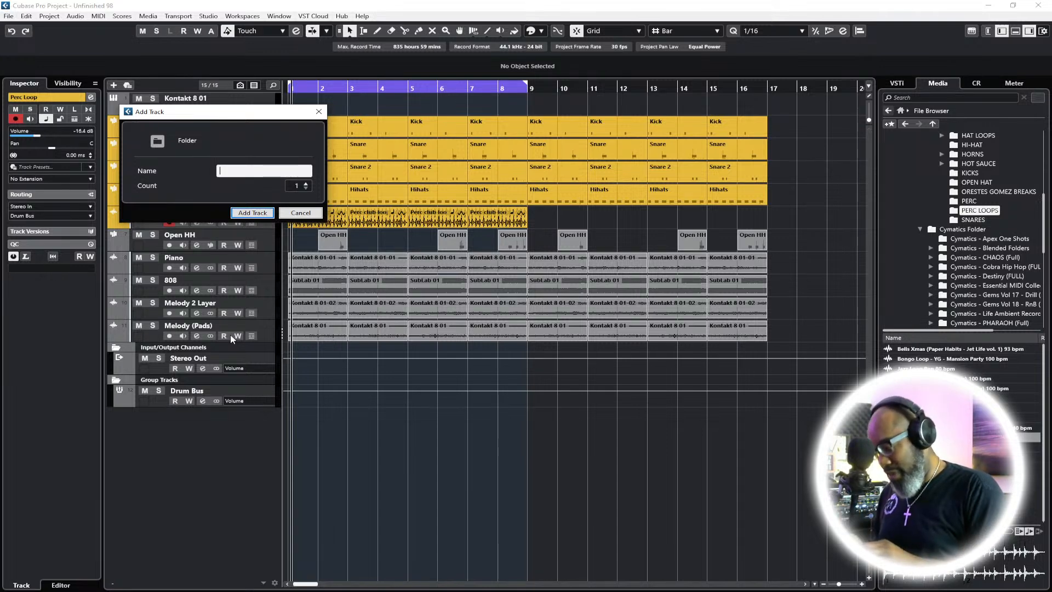
key("Return")
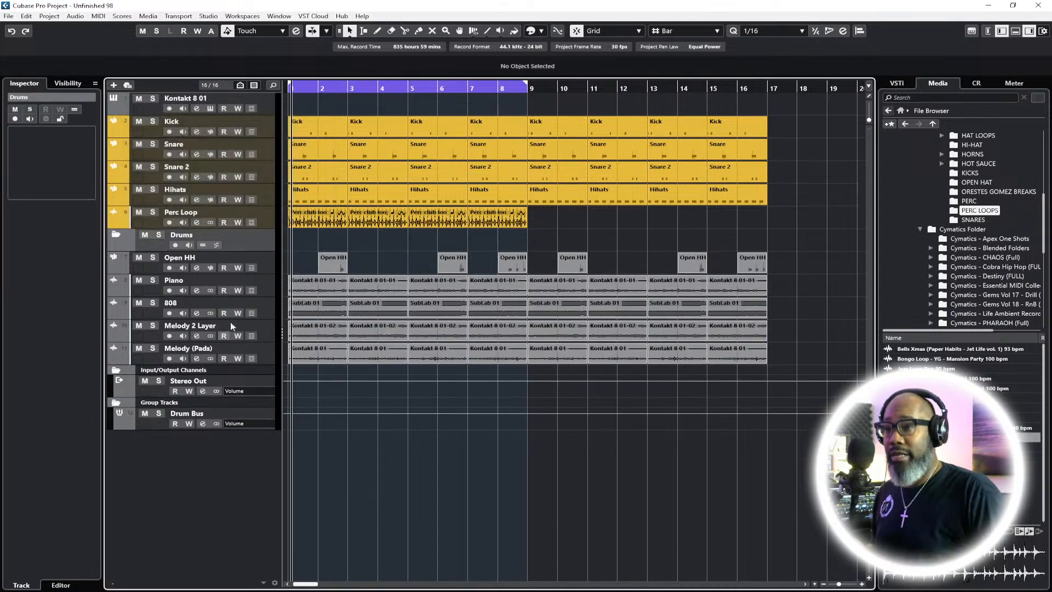
left_click_drag(254, 240, 258, 115)
Move the Kick, Snare, Snare 2, Hihats and Perc Loop tracks together into the Drums folder
left_click(264, 147)
left_click(264, 169, "ctrl")
left_click(262, 189, "ctrl")
left_click(267, 215, "ctrl")
left_click(269, 238, "ctrl")
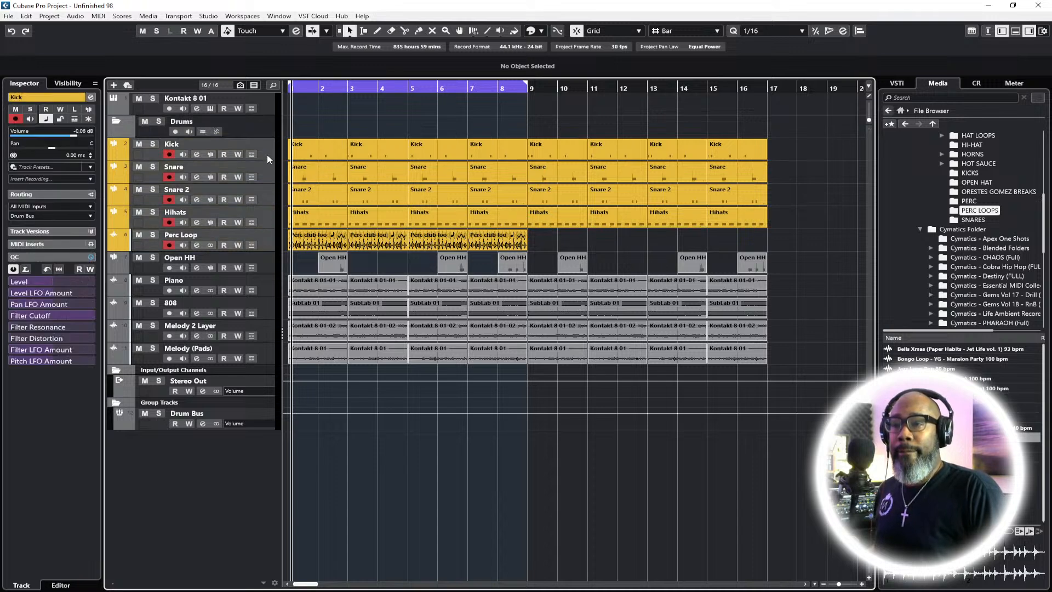
left_click_drag(257, 128, 257, 128)
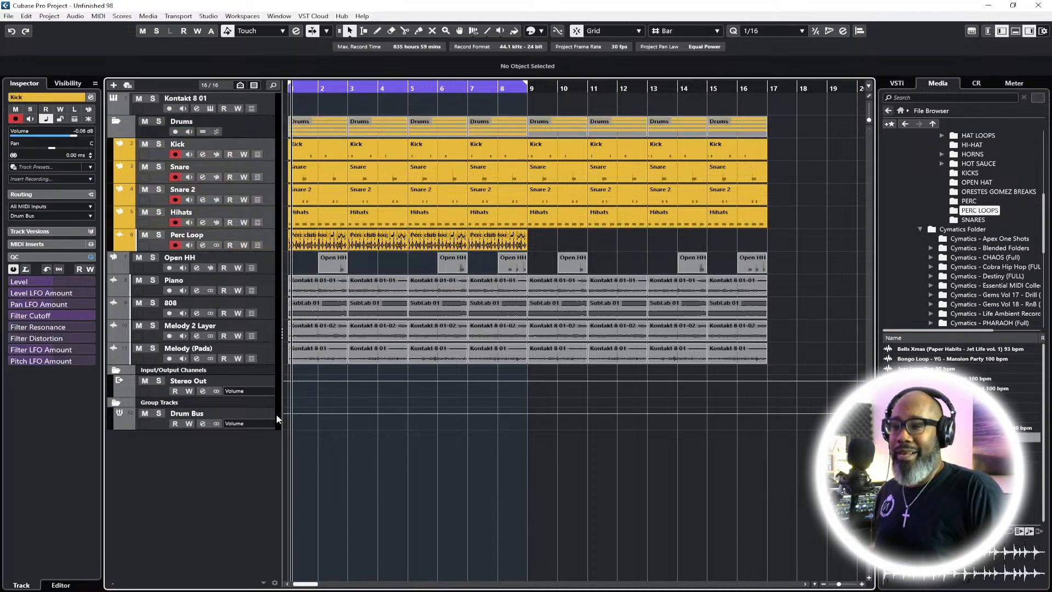
Colour the Open HH track amber yellow and move it into the Drums folder above Perc Loop
left_click(265, 268)
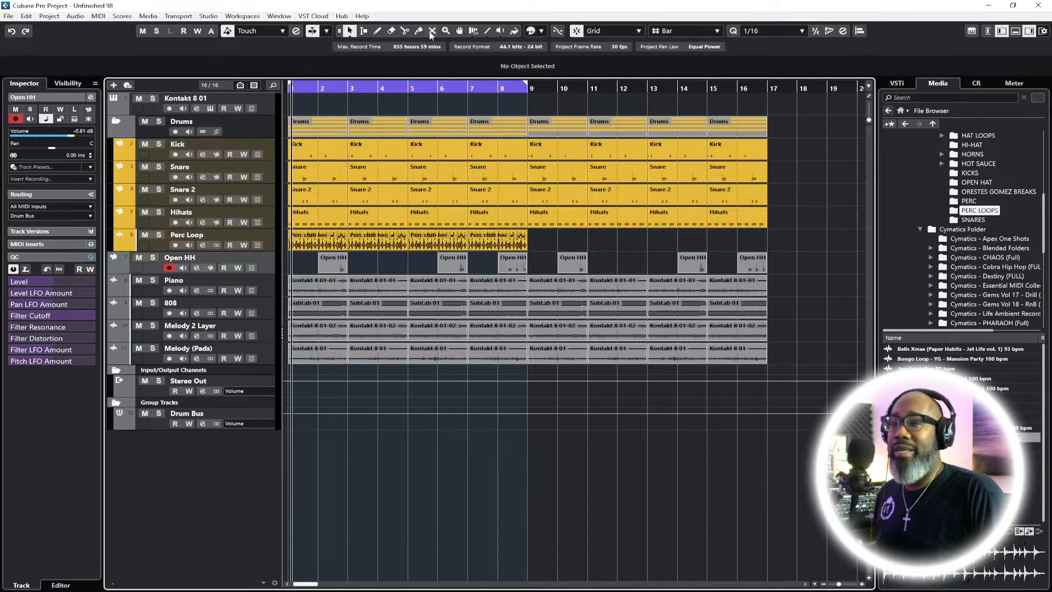
left_click(540, 31)
left_click(573, 59)
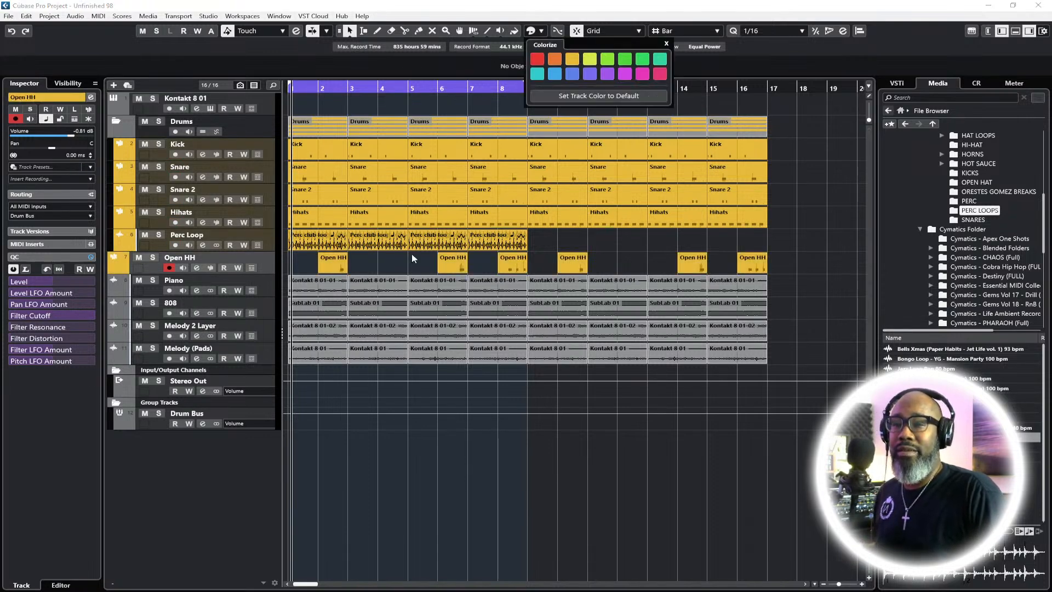
left_click_drag(269, 263, 268, 247)
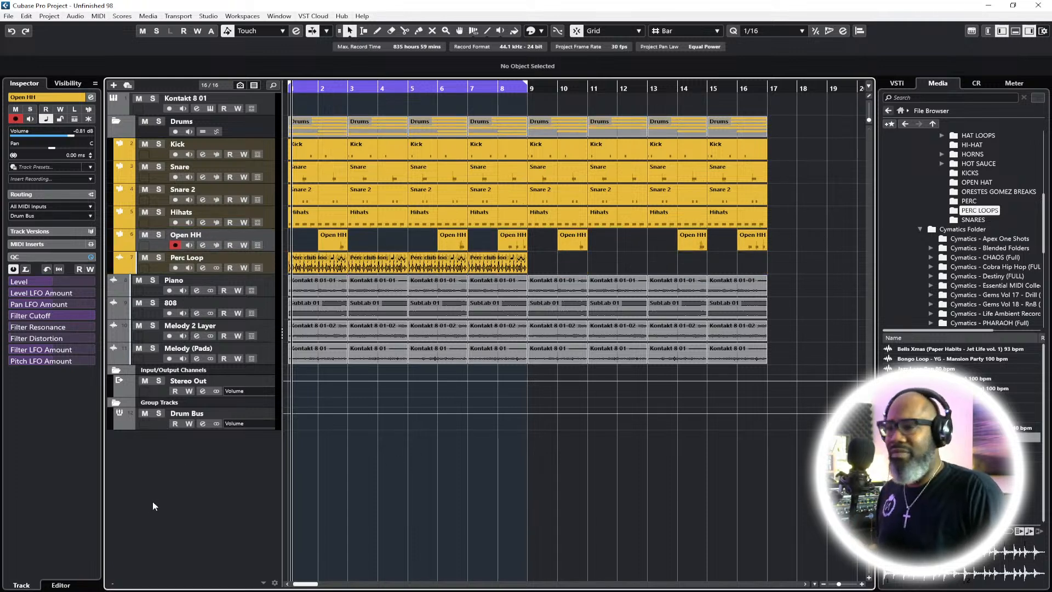
Colour the 808 track blue and move the Piano track directly below it
left_click(264, 304)
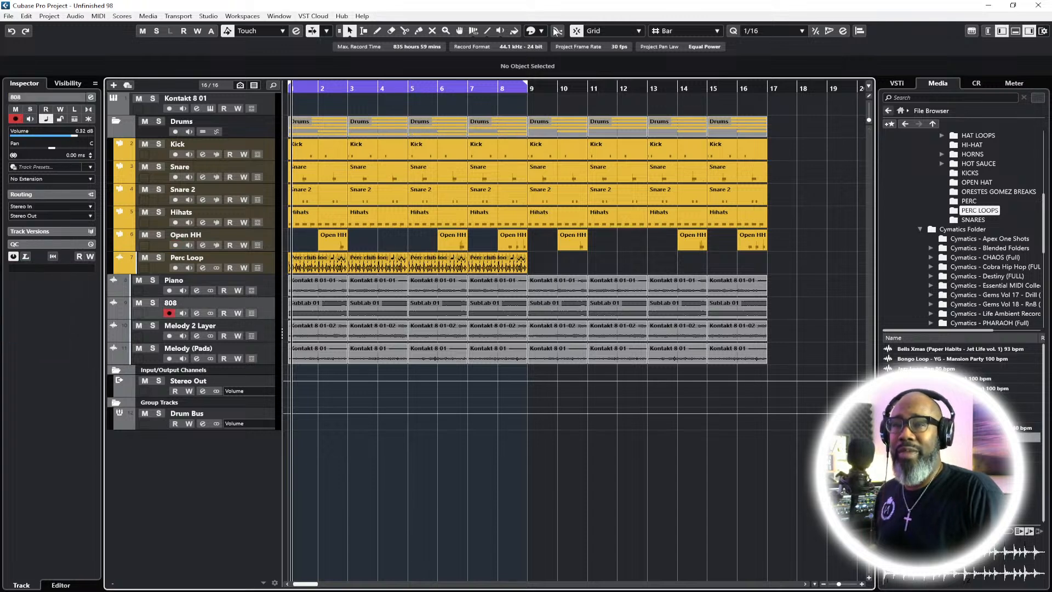
left_click(540, 32)
left_click(572, 73)
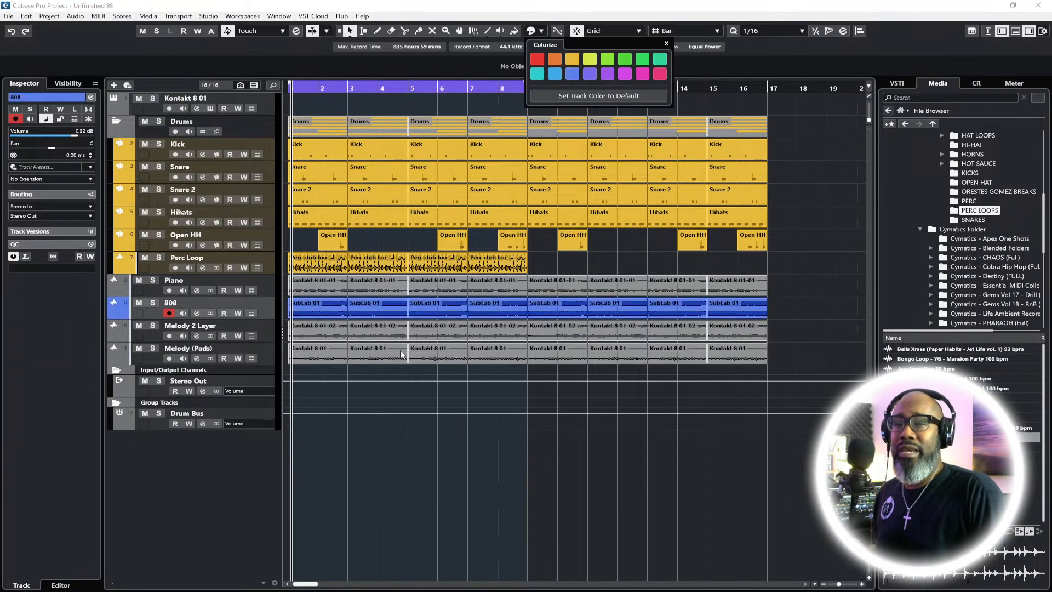
left_click_drag(261, 287, 265, 323)
right_click(147, 524)
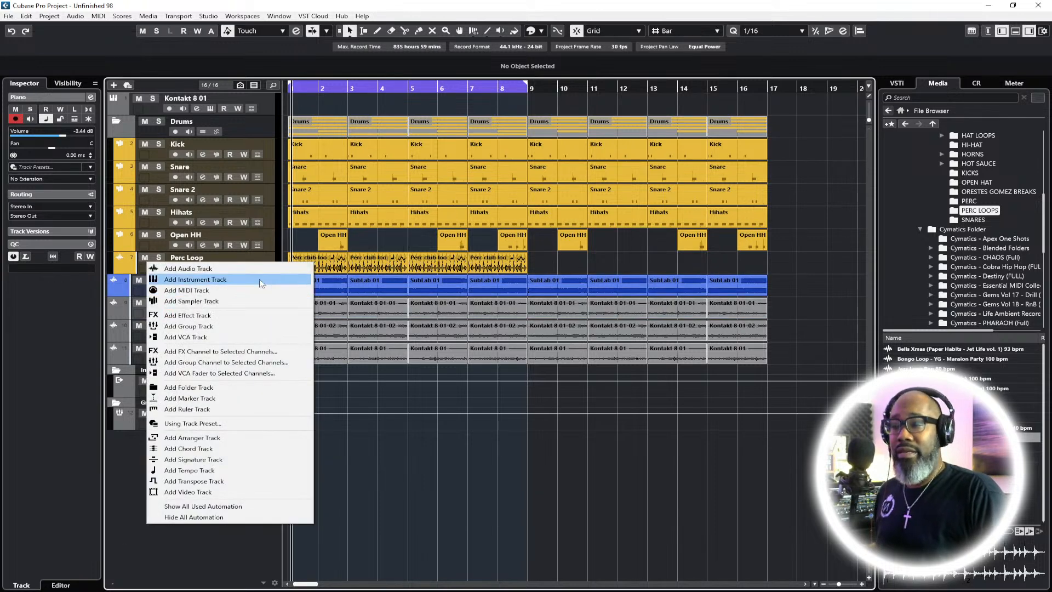
left_click(240, 327)
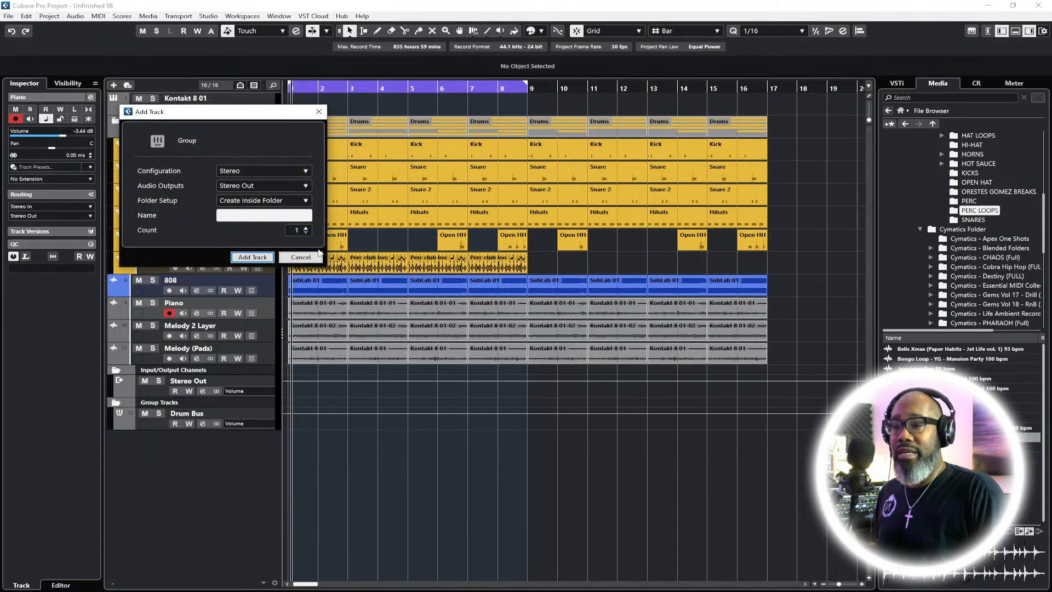
left_click(300, 257)
Add a folder track named Melody and arrange it between the 808 and Piano tracks
right_click(160, 487)
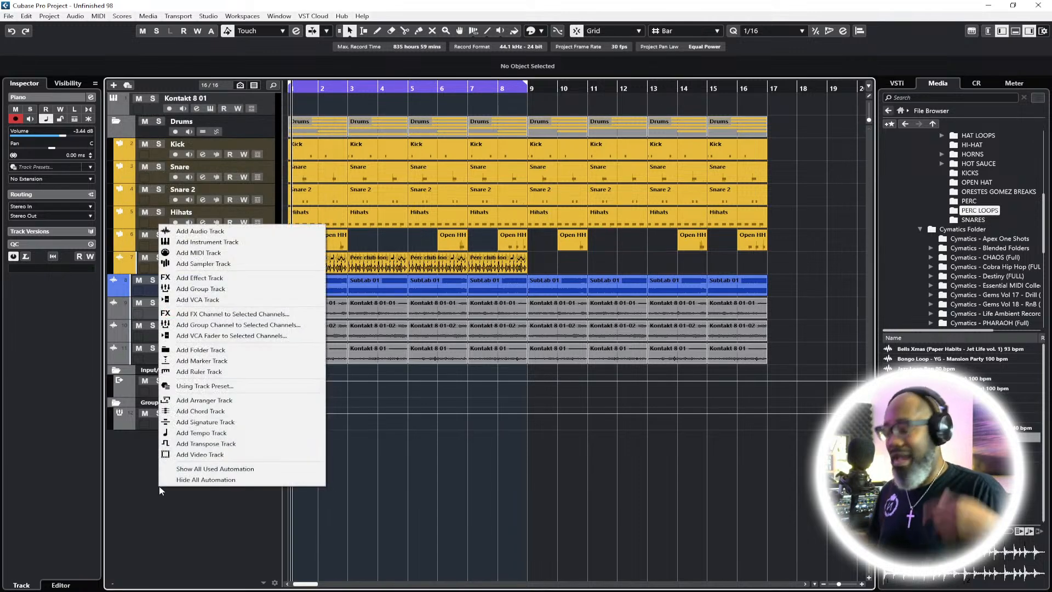
left_click(225, 350)
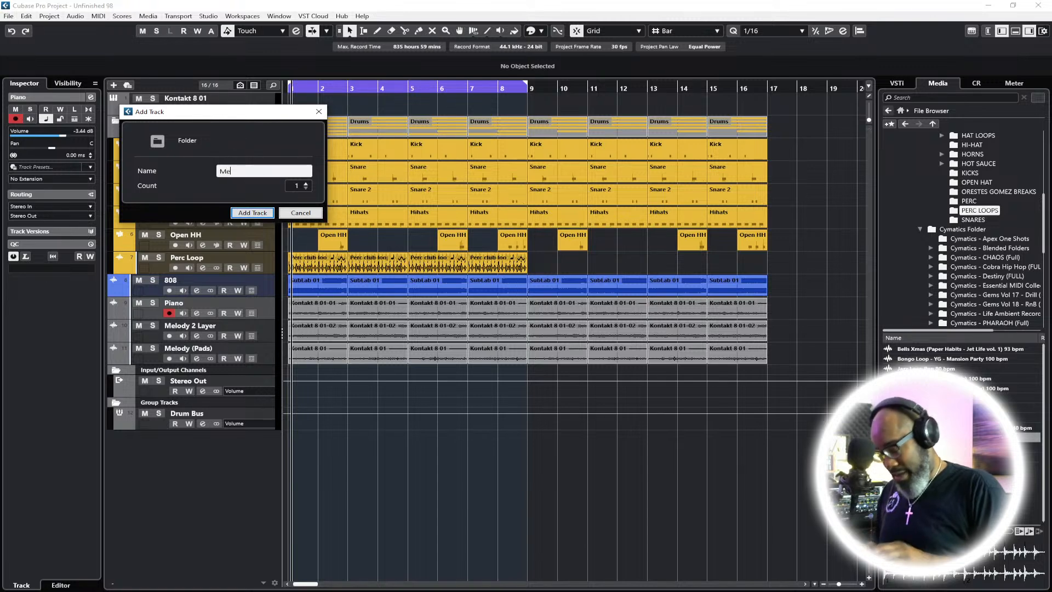
type("Melody")
key("Return")
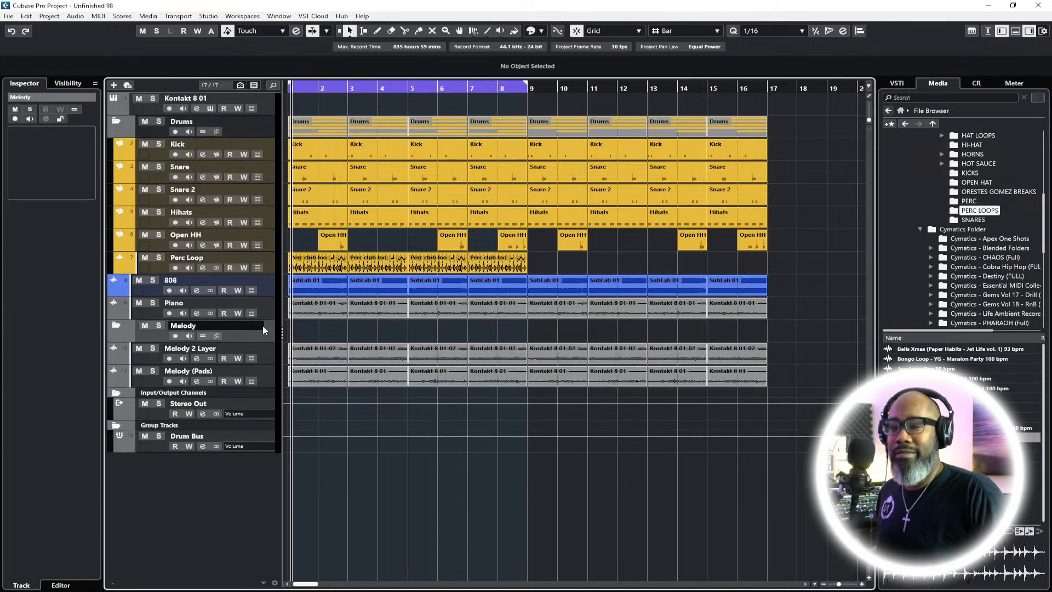
left_click(270, 307)
left_click_drag(277, 335, 272, 340)
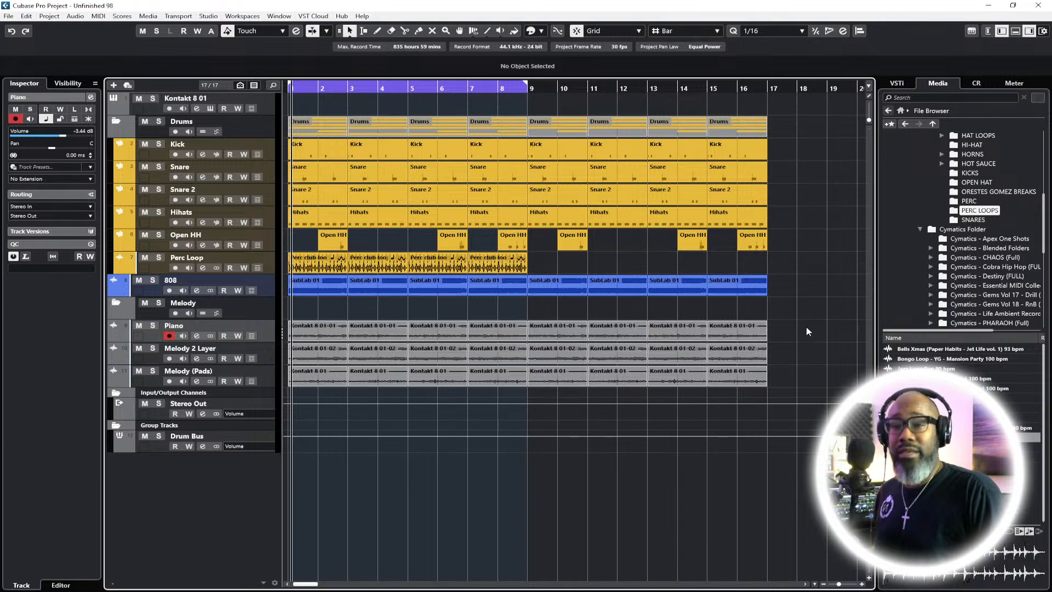
Colour the Piano track crimson pink and the Melody 2 Layer track magenta
left_click(544, 31)
left_click(643, 74)
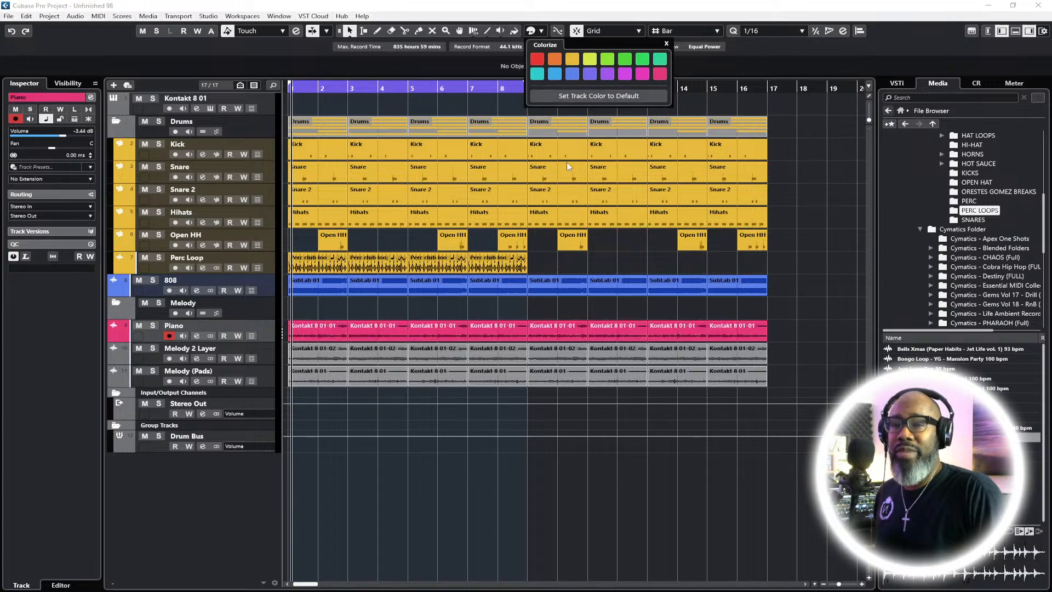
left_click(264, 358)
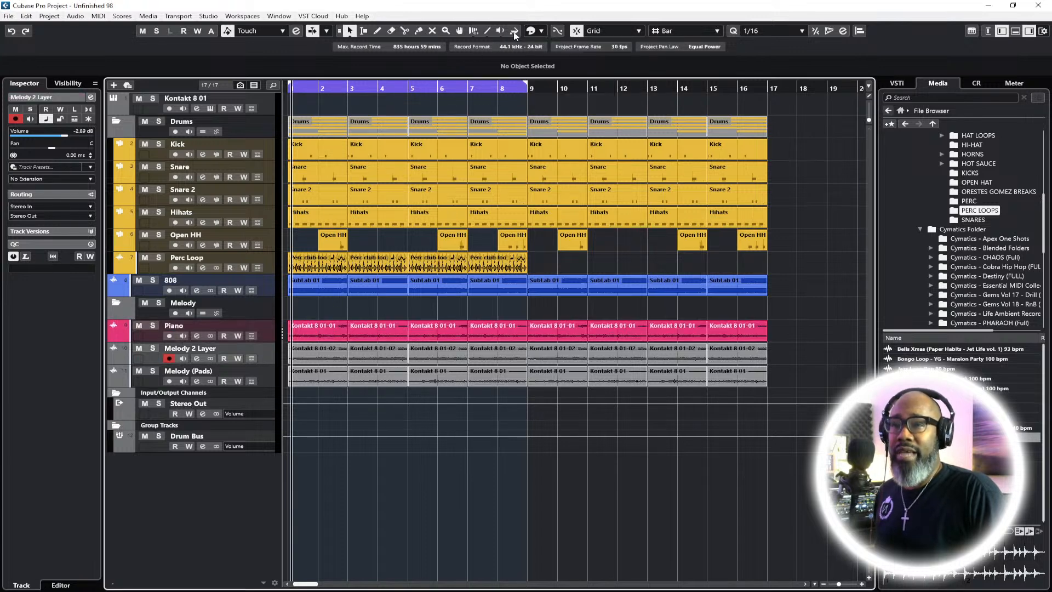
left_click(543, 31)
left_click(643, 74)
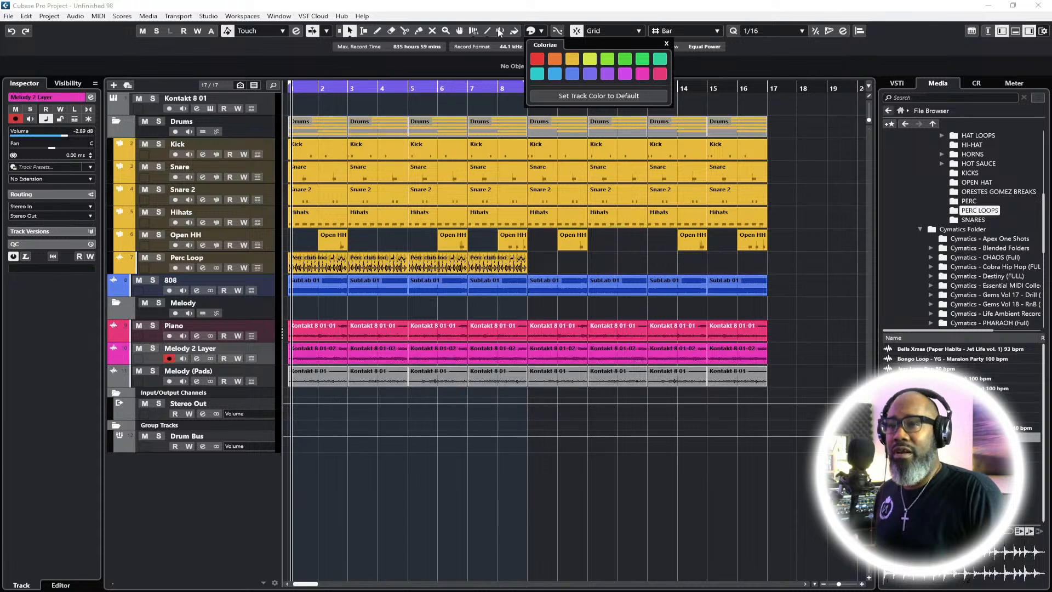
Colour the Melody (Pads) track light purple
left_click(268, 375)
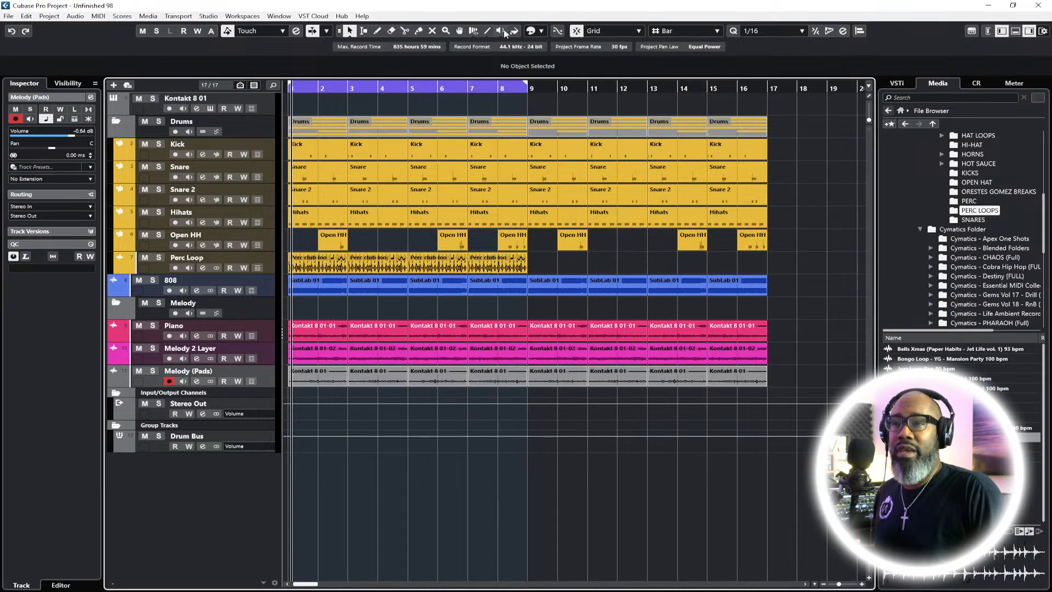
left_click(542, 31)
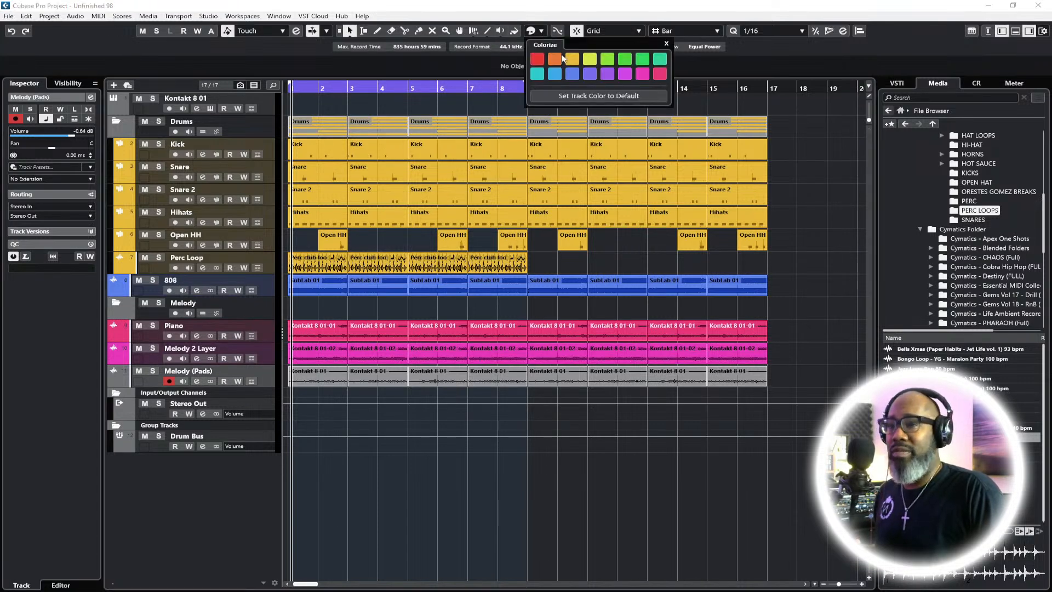
left_click(625, 74)
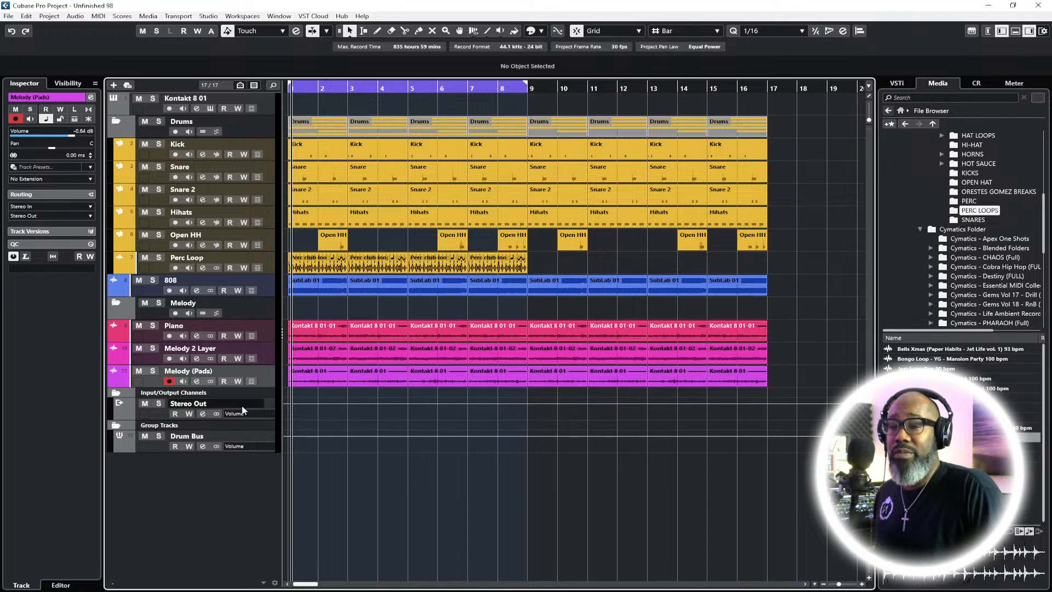
Select the clips on the three melody tracks and move the Piano track into the Melody folder
left_click_drag(808, 322, 258, 413)
left_click(265, 337)
left_click_drag(265, 334, 262, 312)
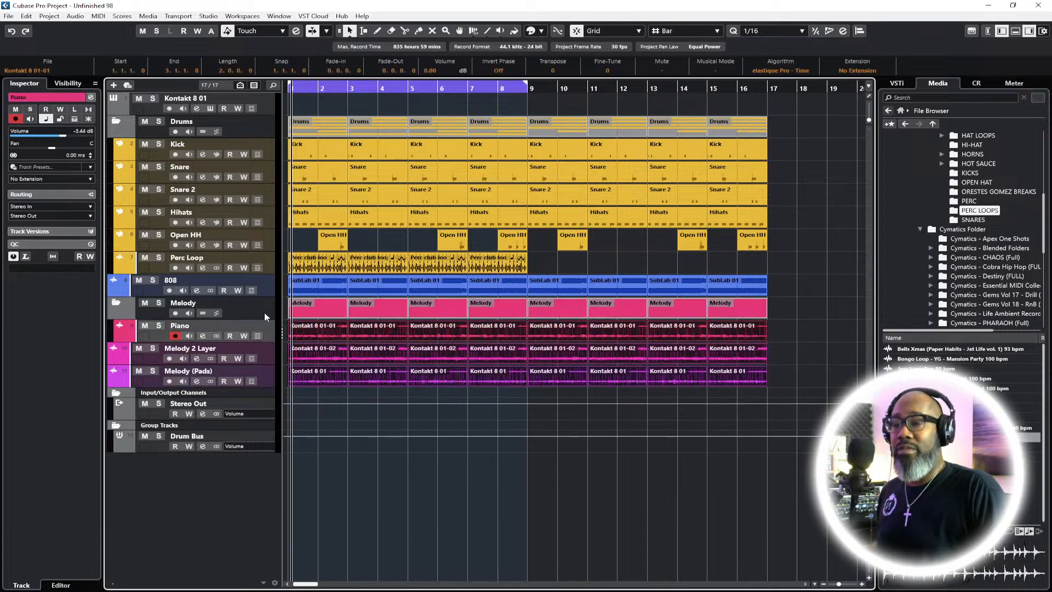
left_click(299, 285)
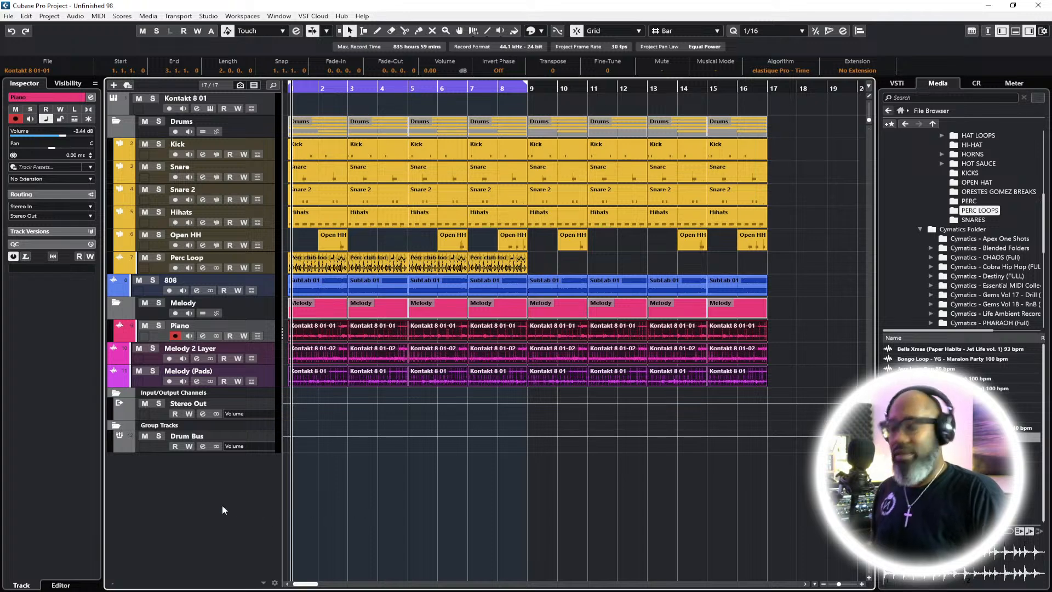
Play the beat from the start and move the Kontakt 8 01 instrument track below the Melody (Pads) track, then stop playback
key("F2")
left_click(9, 16)
key("Escape")
left_click(329, 498)
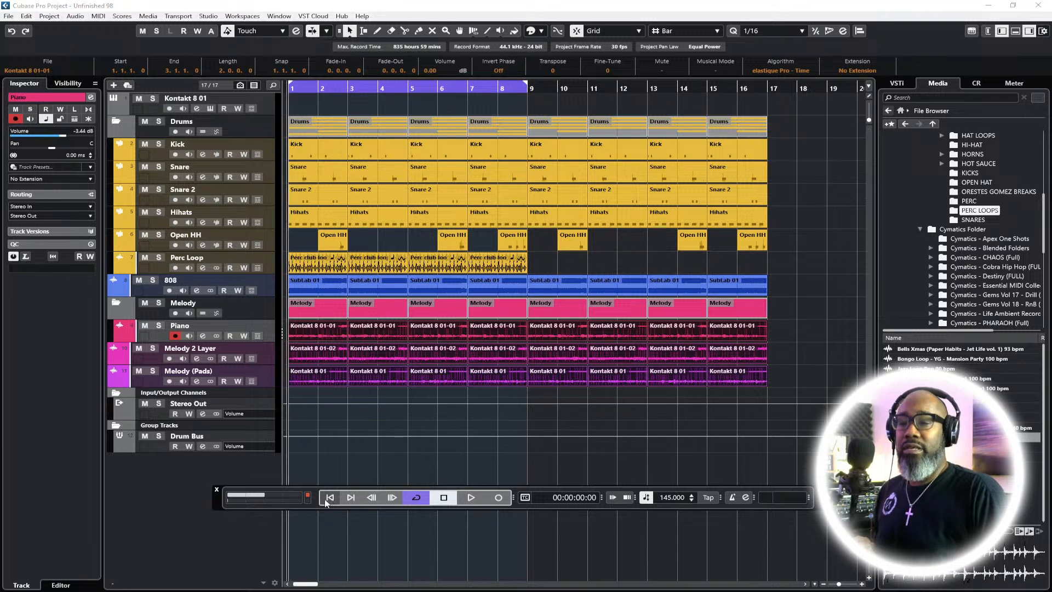
key("space")
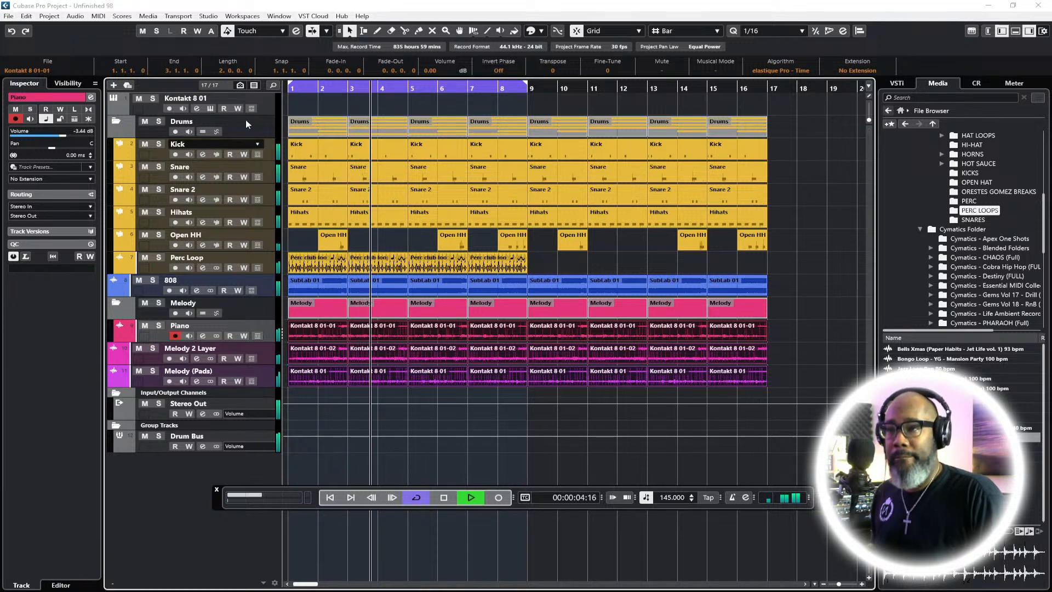
left_click_drag(269, 103, 257, 370)
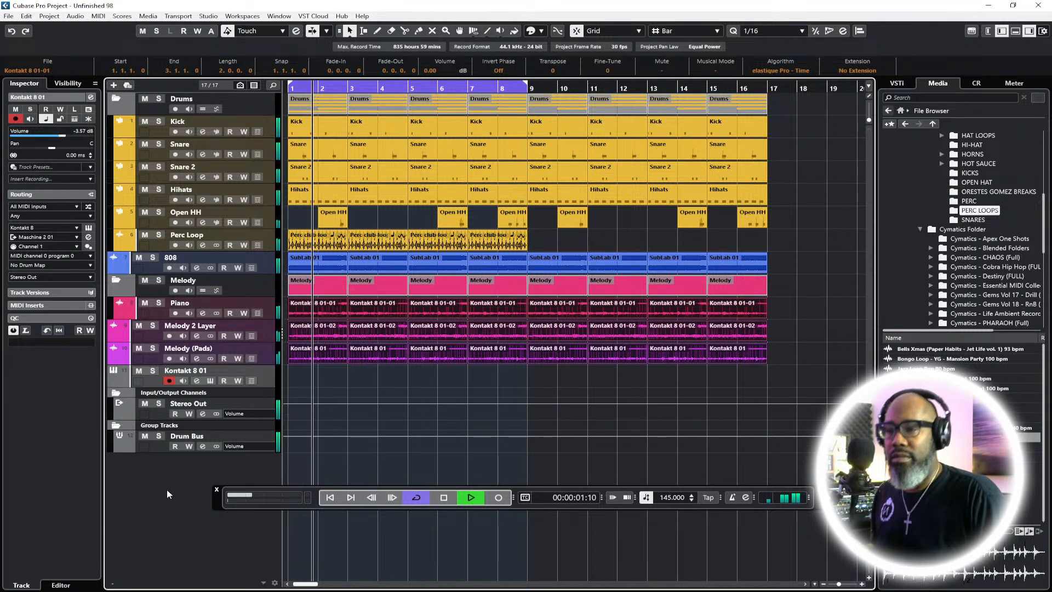
key("space")
Insert the Cymatics Vortex effect in the first insert slot of the 808 channel in the mixer
left_click(262, 260)
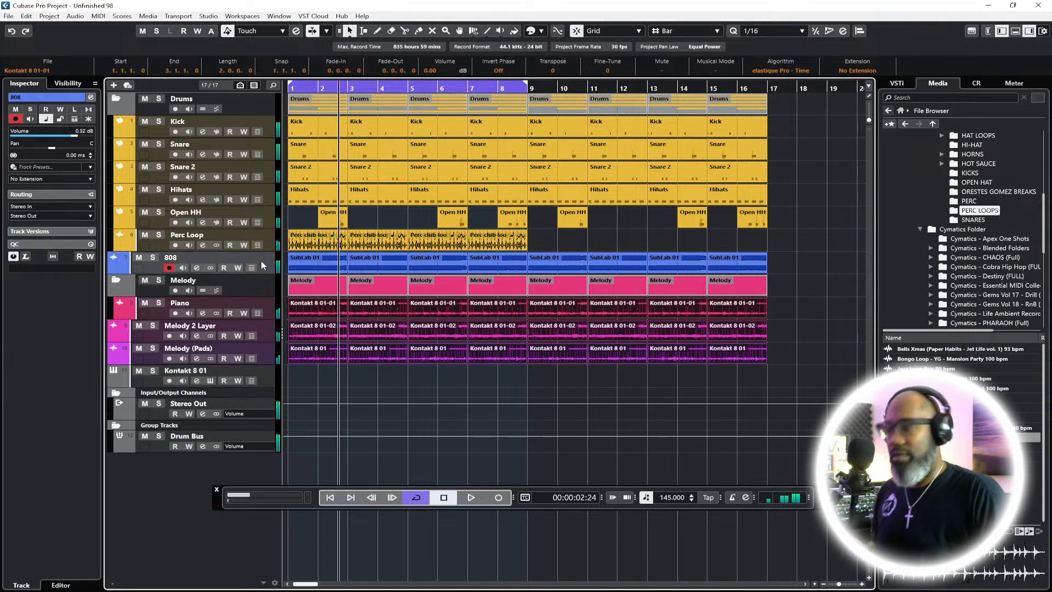
key("F3")
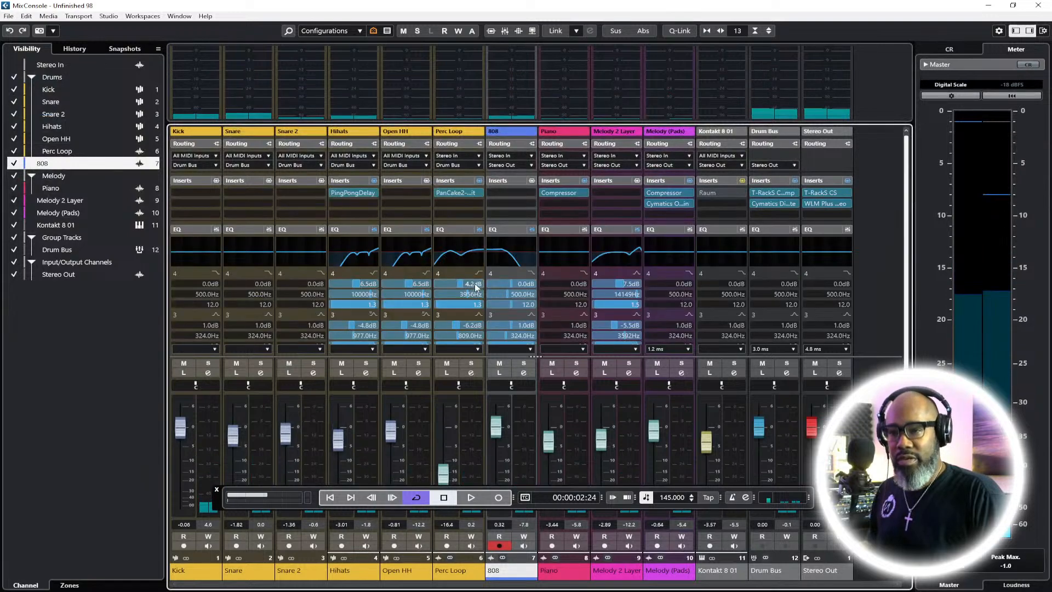
left_click(510, 193)
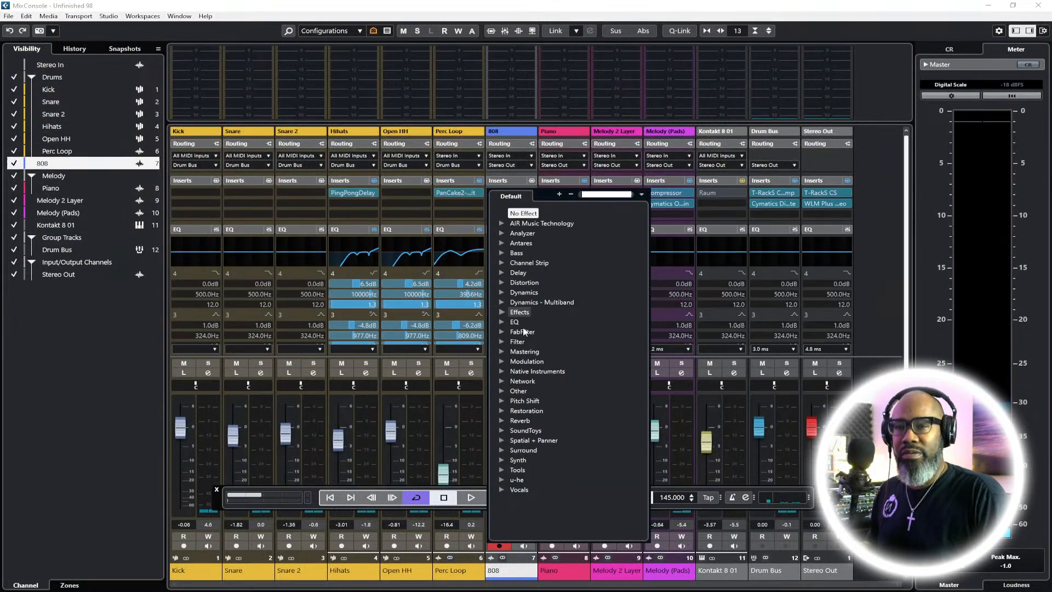
left_click(501, 391)
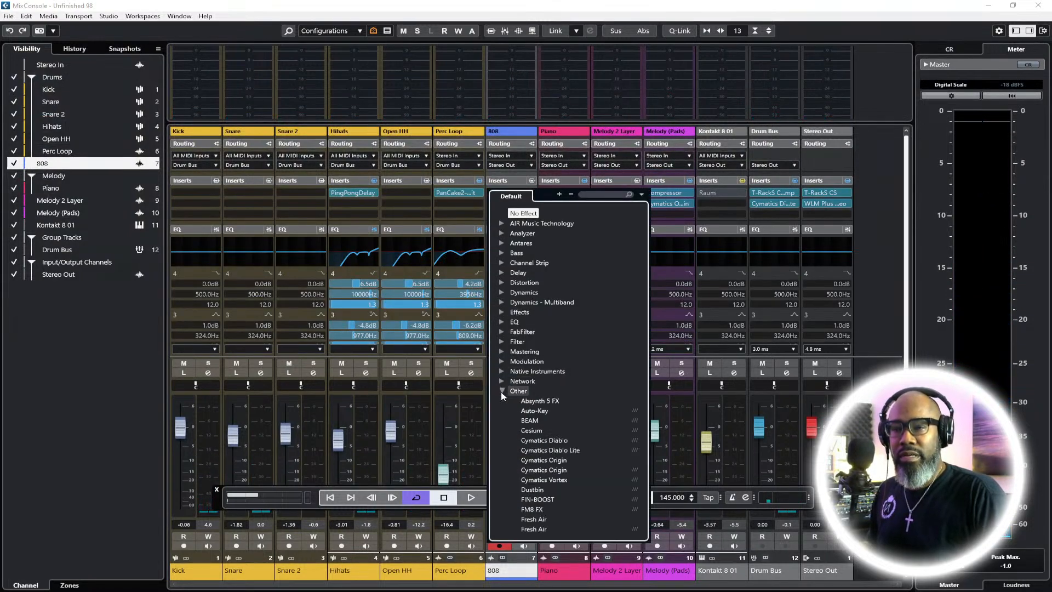
scroll(553, 439, "down", 3)
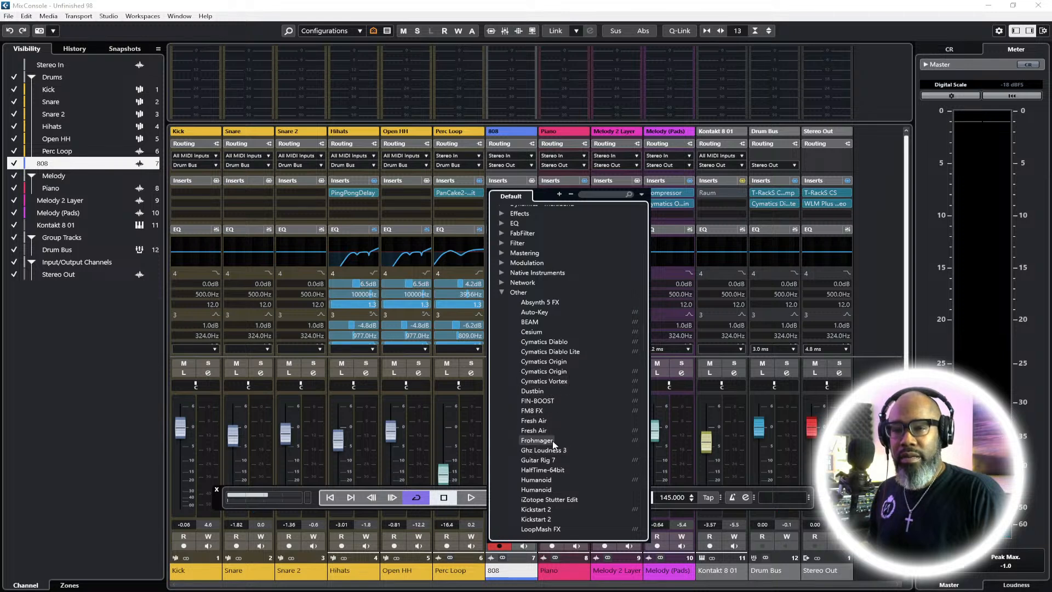
left_click(557, 383)
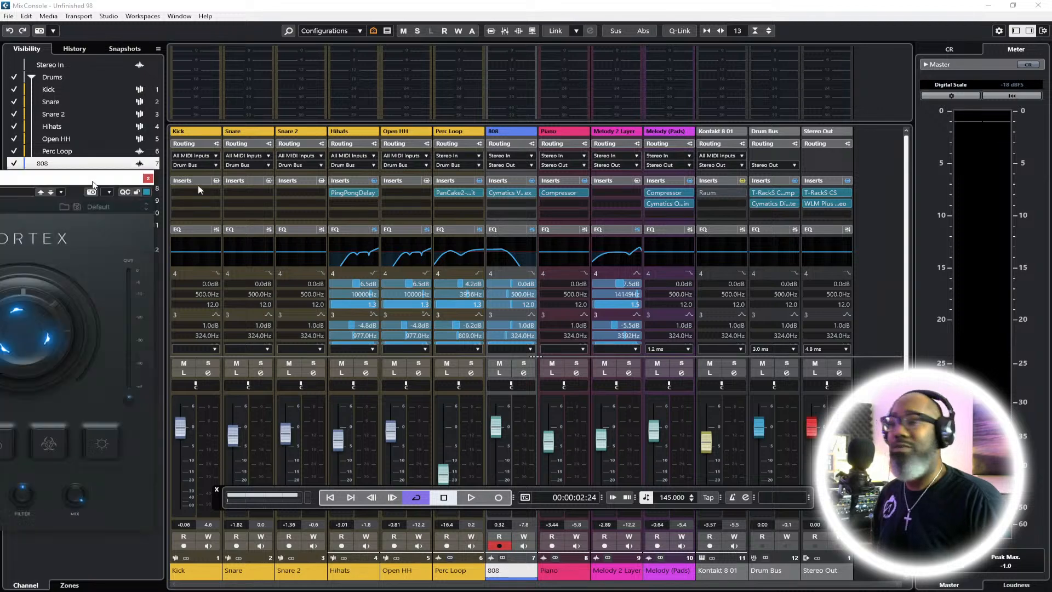
Play the beat from the start and solo the 808 channel with the Vortex window in view
left_click(330, 497)
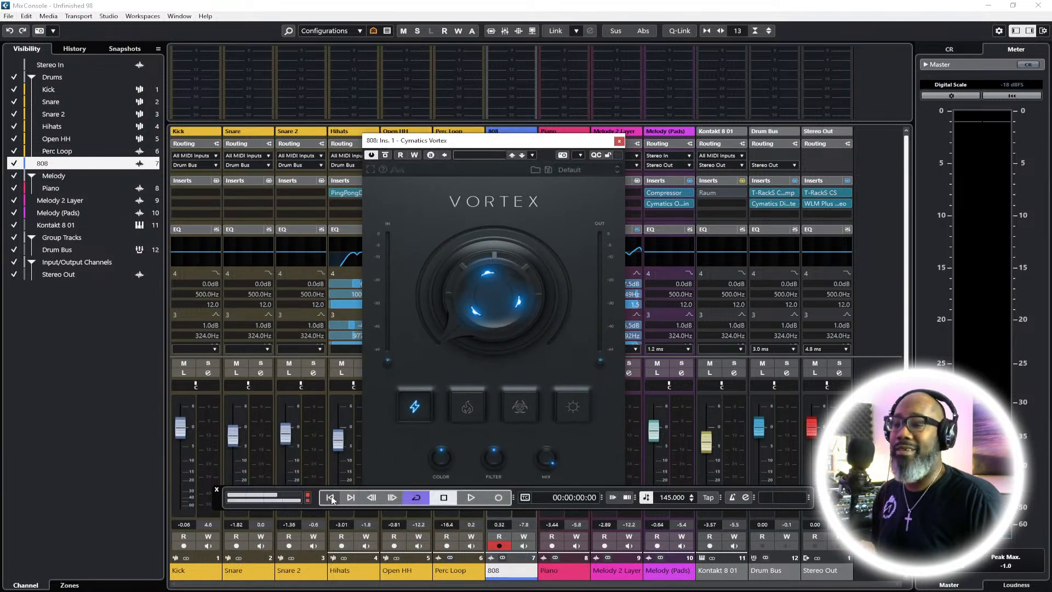
key("space")
left_click_drag(575, 143, 796, 136)
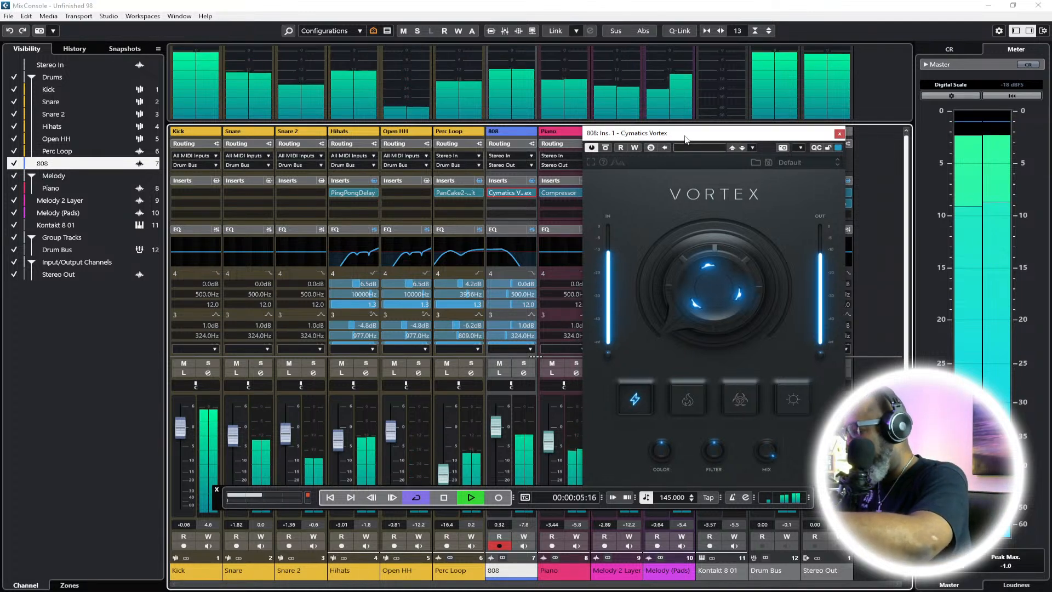
key("s")
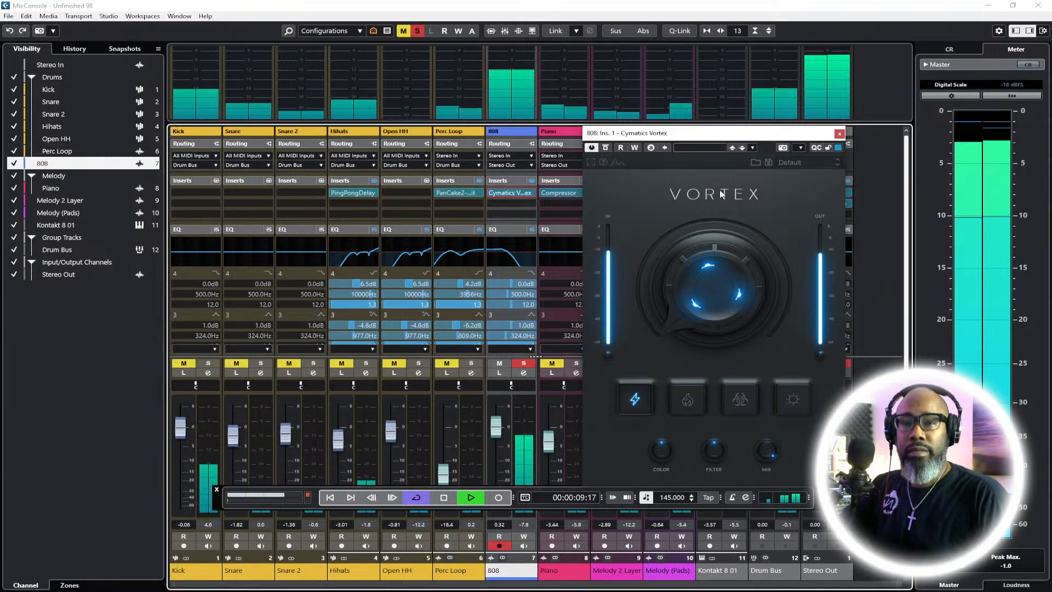
left_click_drag(684, 135, 880, 159)
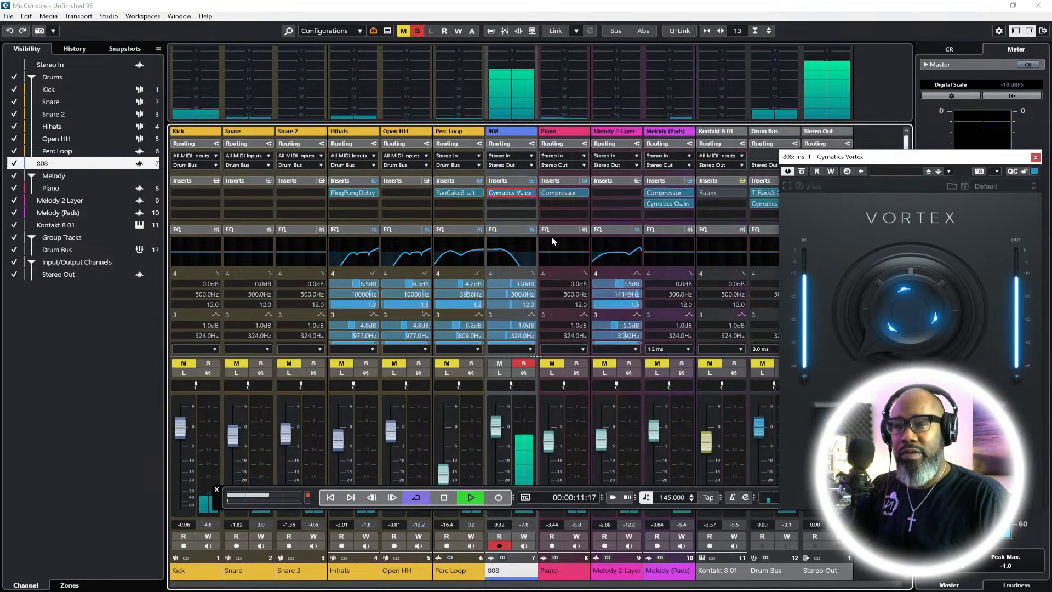
left_click_drag(898, 163, 574, 176)
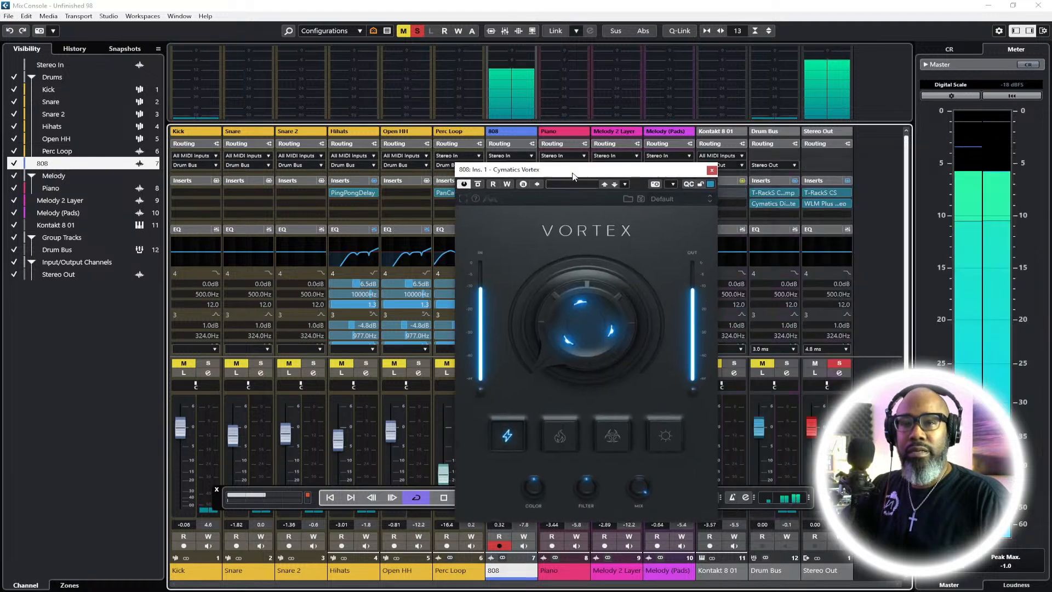
Try the factory presets 808 - Boujee and 808 - Cosmic in Vortex on the soloed 808
left_click(668, 197)
mouse_move(682, 217)
left_click(776, 227)
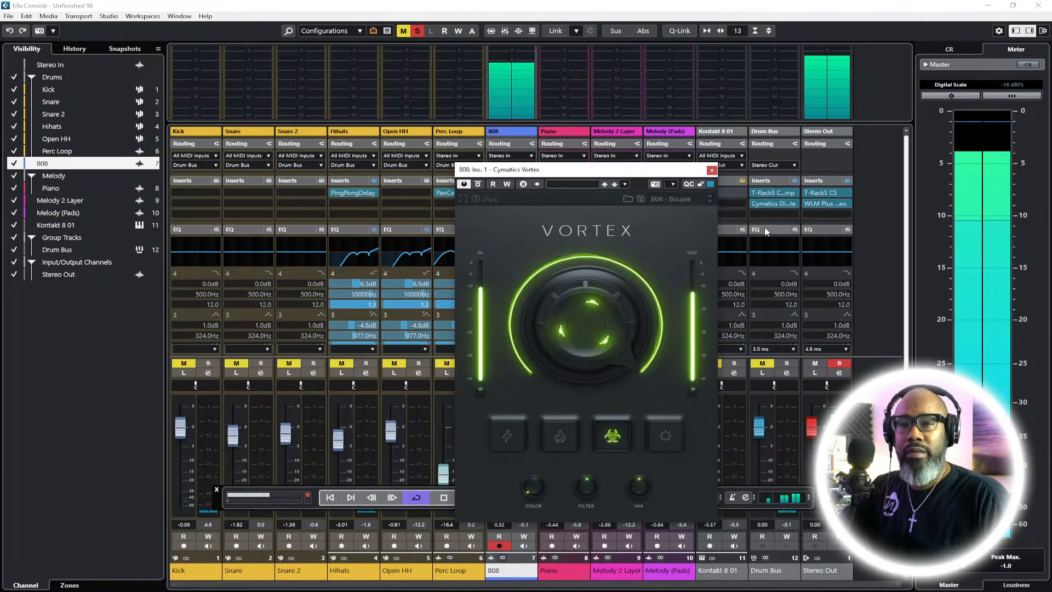
left_click(683, 200)
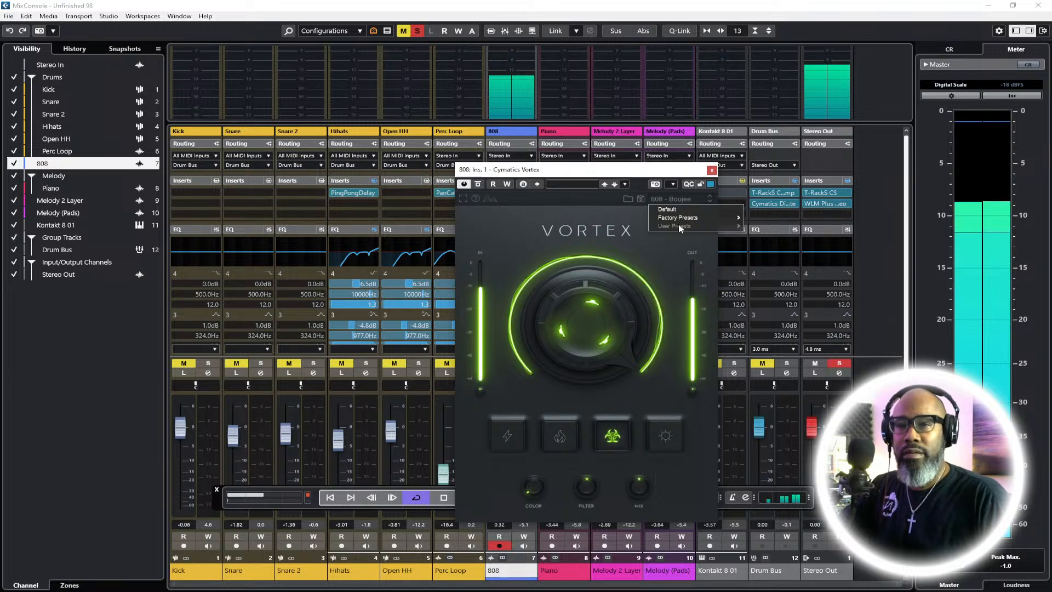
mouse_move(685, 218)
left_click(768, 239)
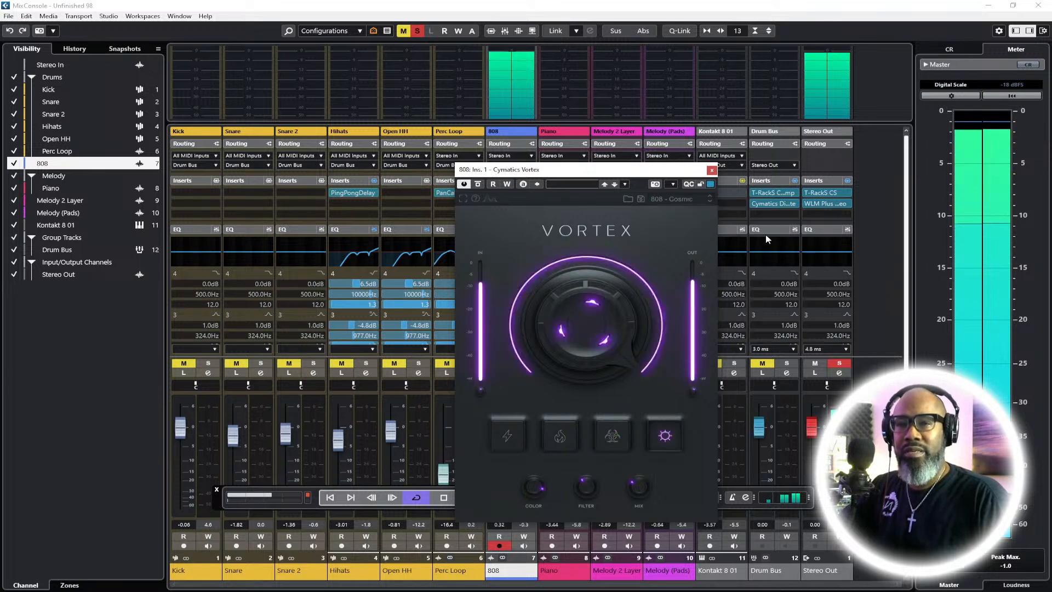
Load the factory preset 808 - Fuzz in Vortex, close it and raise the 808 channel's level to 0.67 dB
left_click(676, 199)
mouse_move(681, 217)
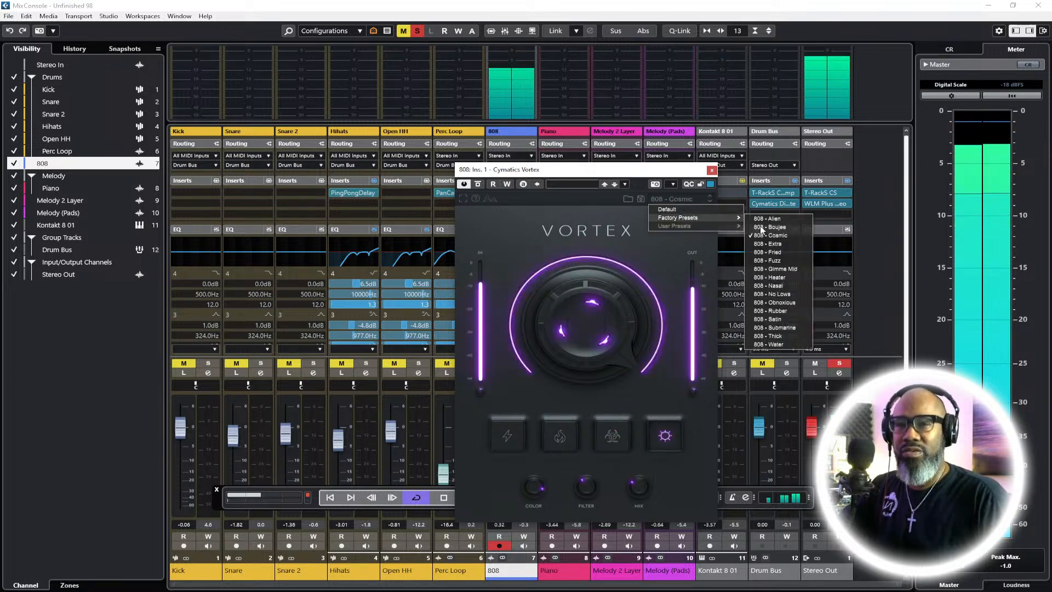
left_click(763, 260)
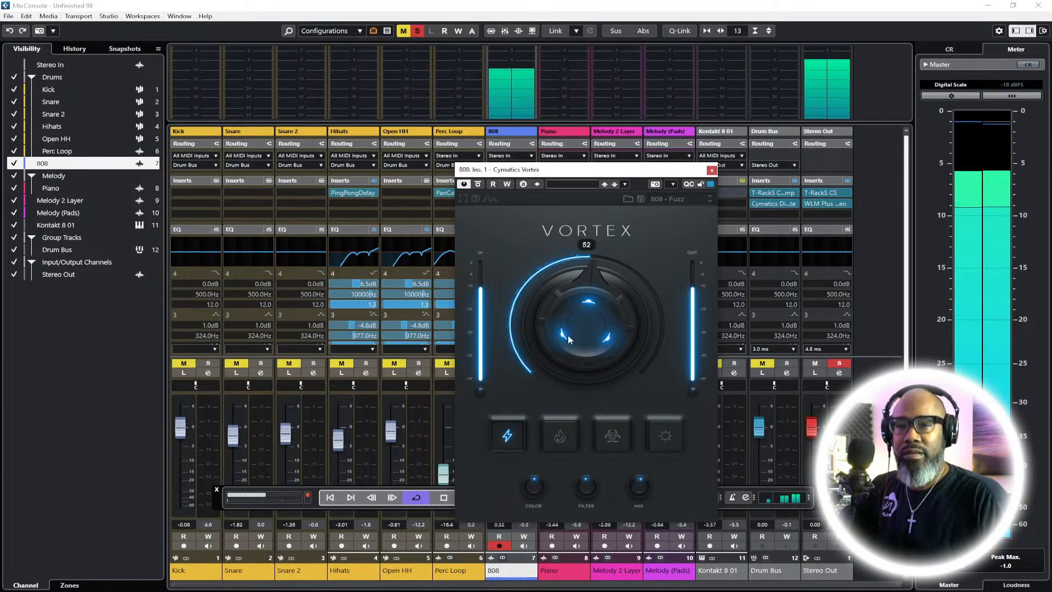
left_click(711, 171)
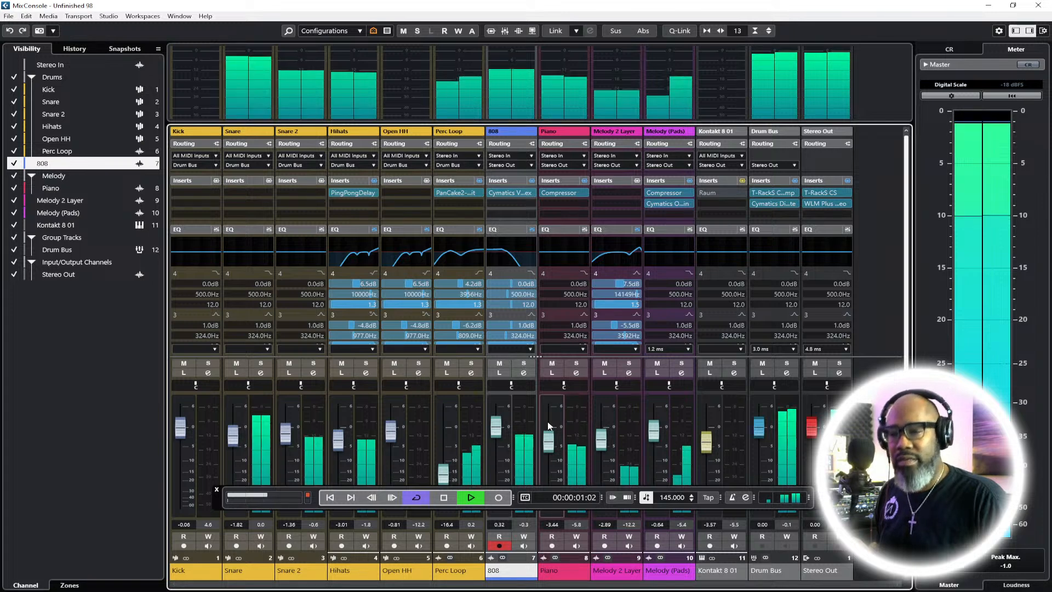
key("F2")
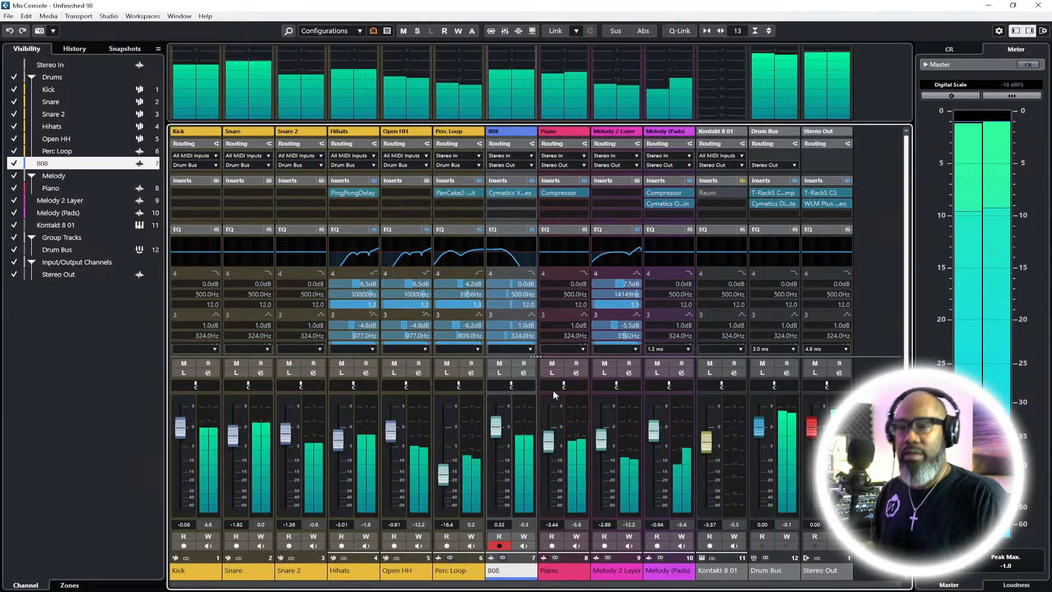
scroll(501, 433, "up", 1)
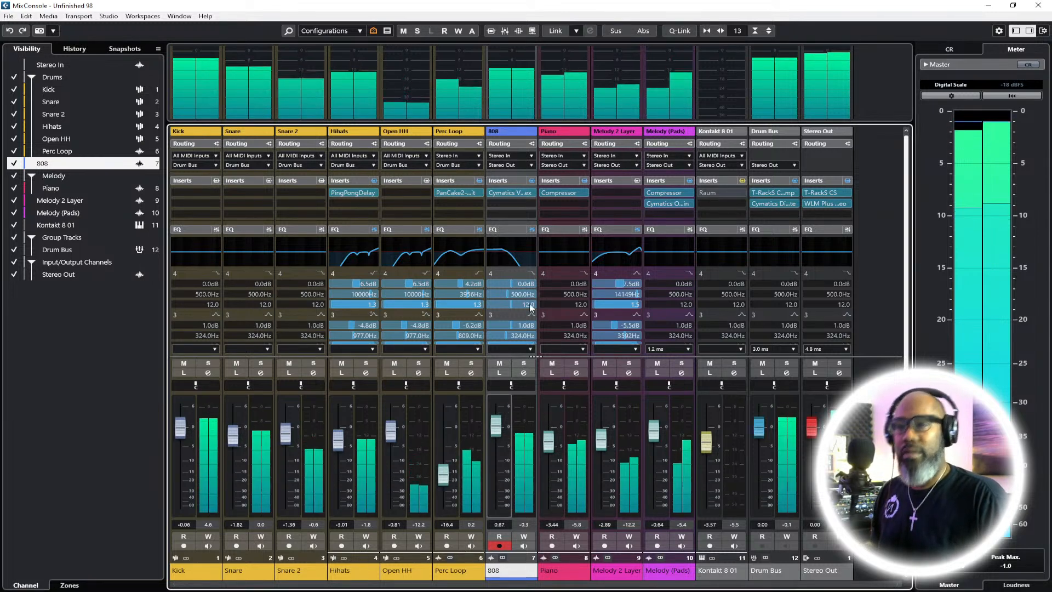
Insert a Compressor in the second insert slot of the 808 channel
left_click(530, 204)
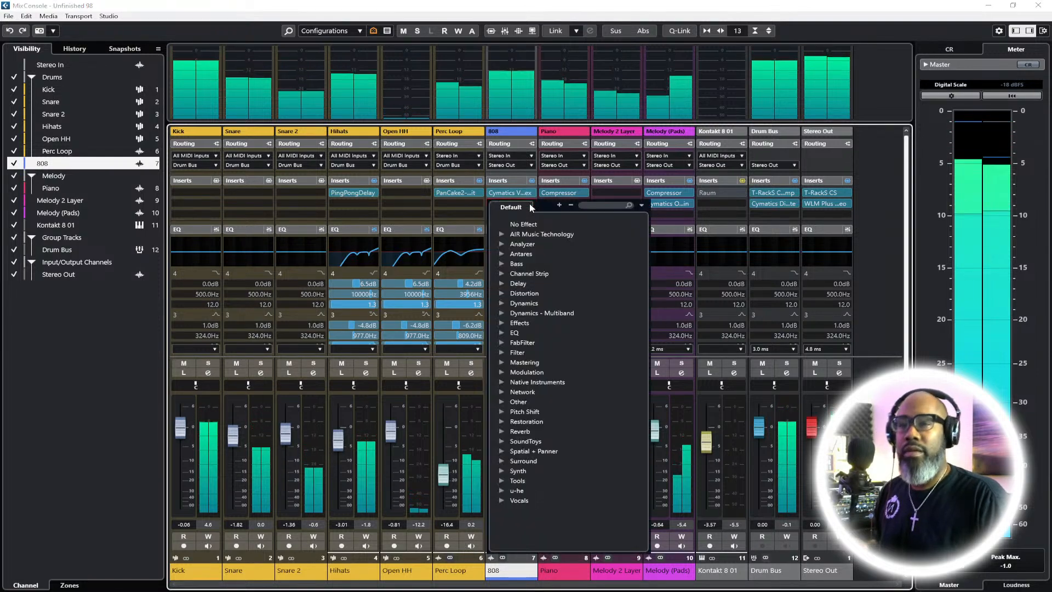
left_click(503, 302)
left_click(538, 363)
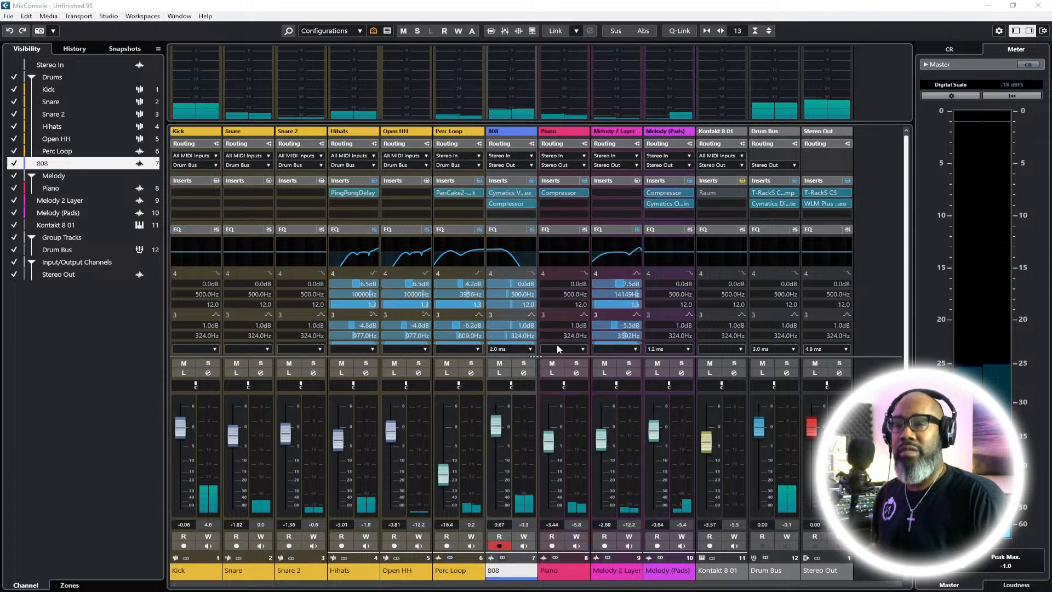
left_click_drag(132, 180, 446, 186)
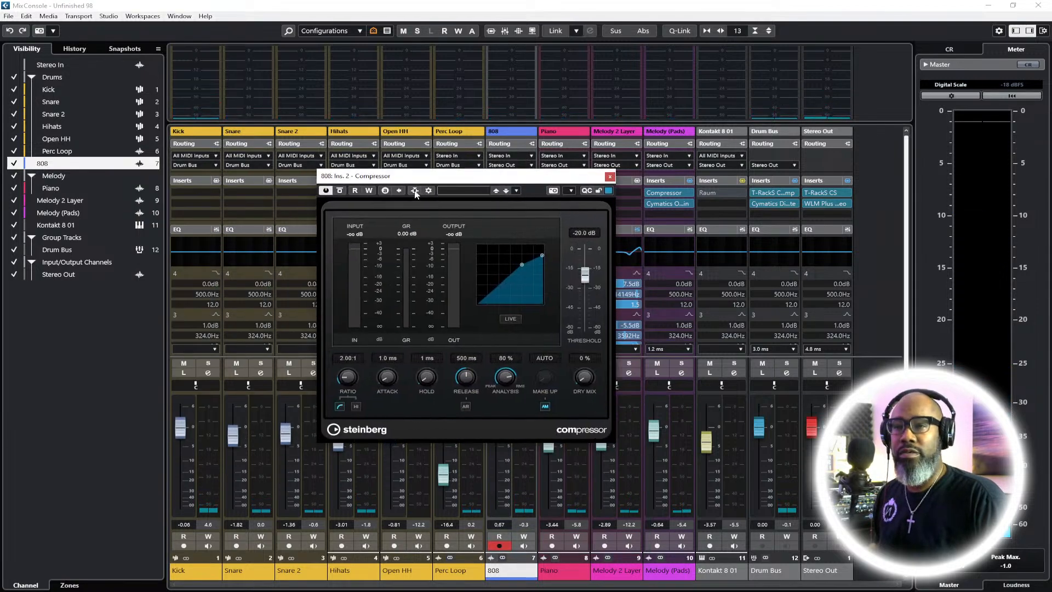
Activate the side-chain input of the 808's Compressor with the Kick channel as its source
left_click(428, 191)
left_click(564, 294)
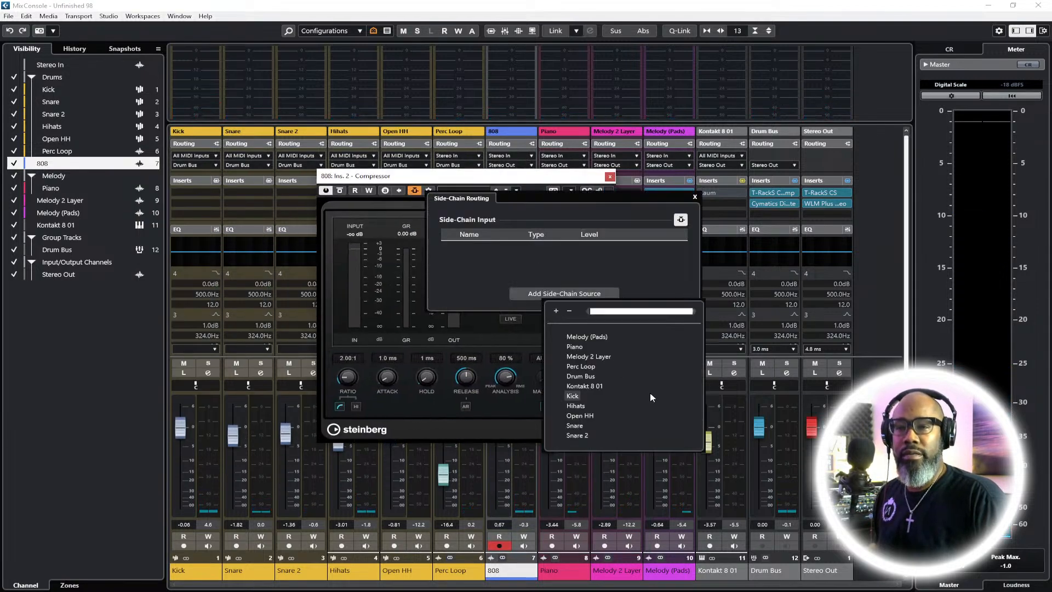
left_click(582, 398)
left_click(381, 212)
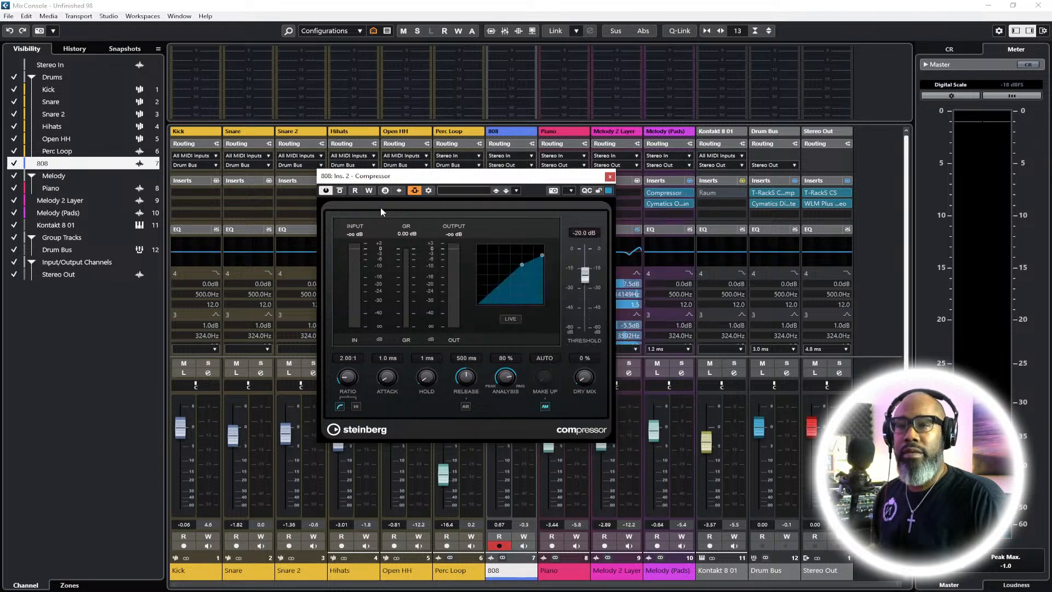
Load the Fat Master preset in the 808's Compressor
left_click(468, 191)
double_click(475, 323)
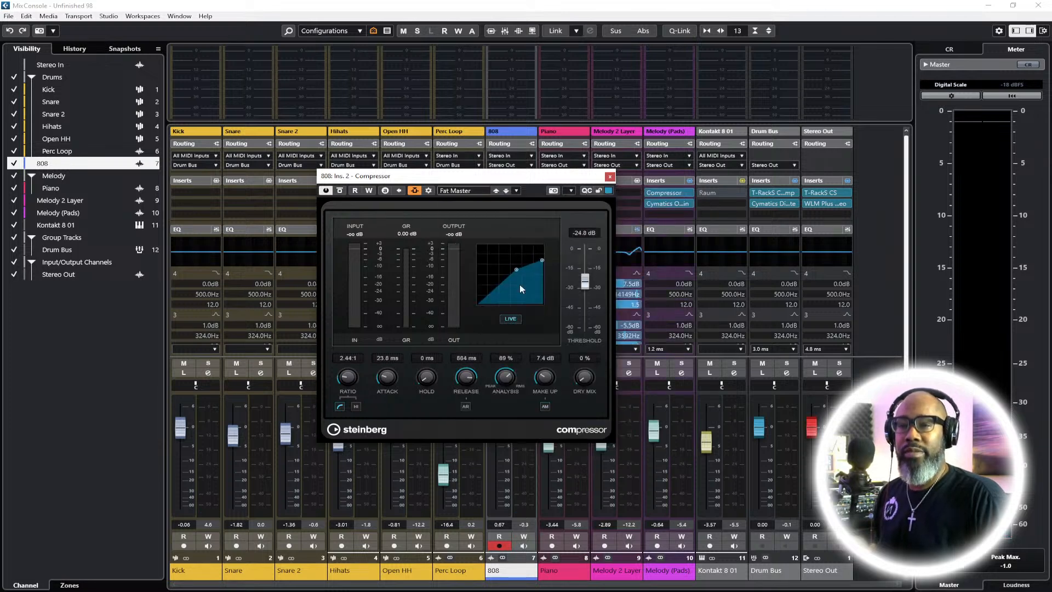
left_click_drag(548, 176, 672, 185)
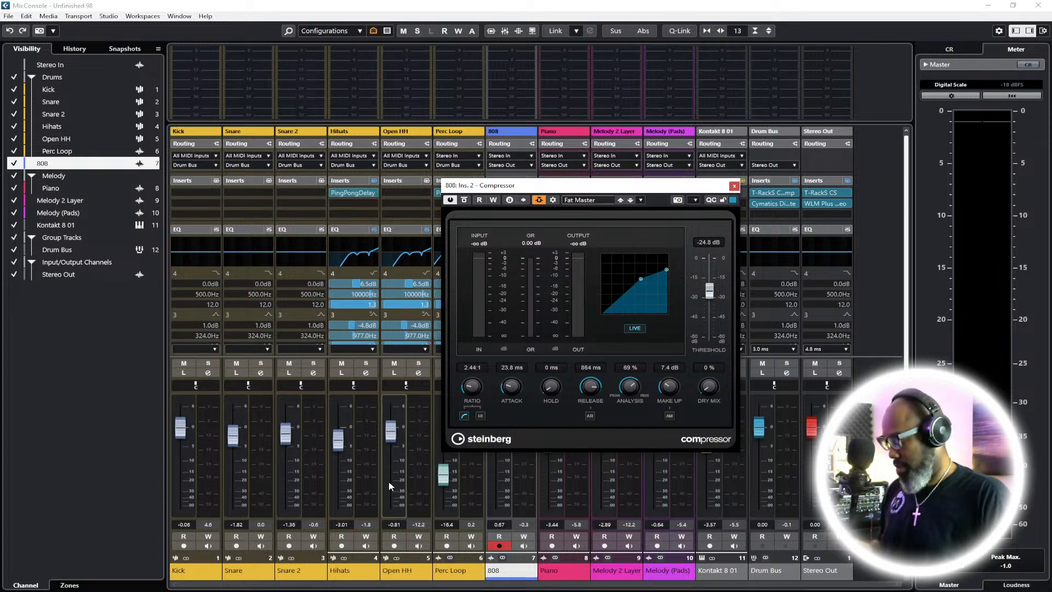
Play the beat and solo the Kick and 808 channels to hear the side-chain compression
key("F2")
key("space")
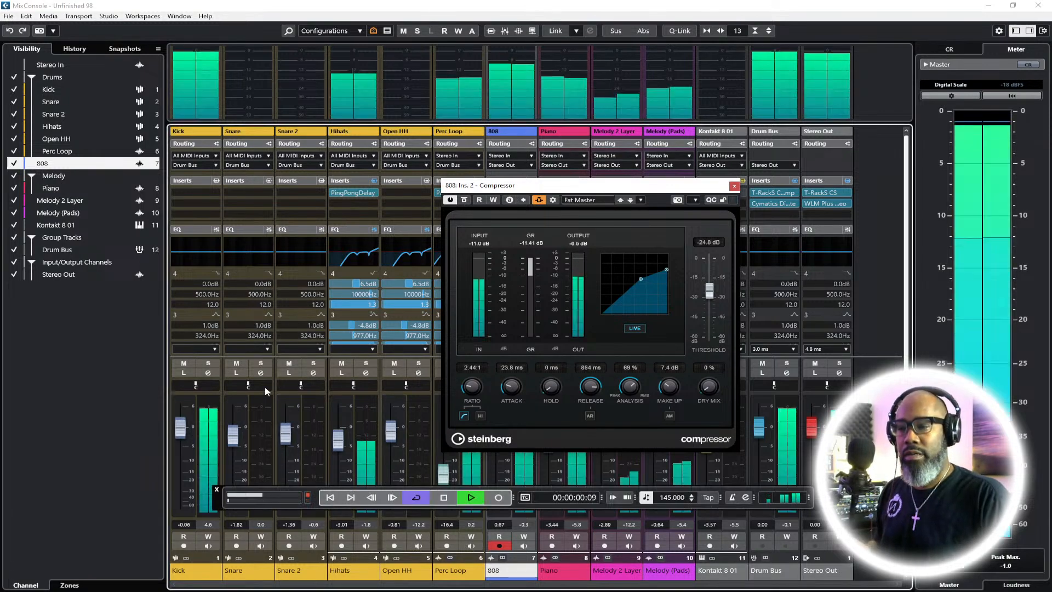
left_click(209, 363)
left_click_drag(643, 185, 779, 95)
left_click(524, 363)
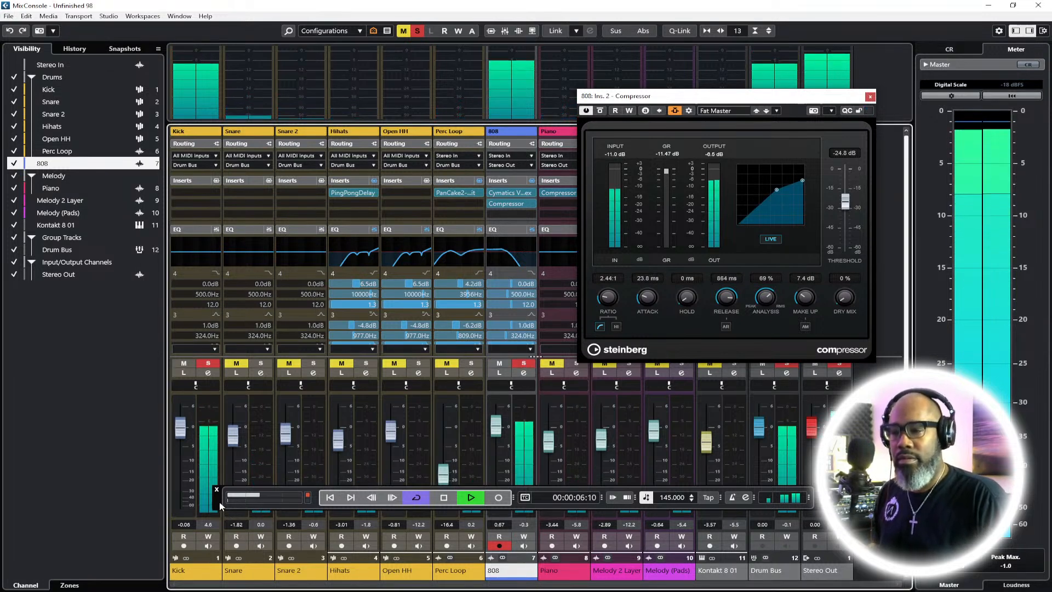
left_click_drag(256, 500, 252, 515)
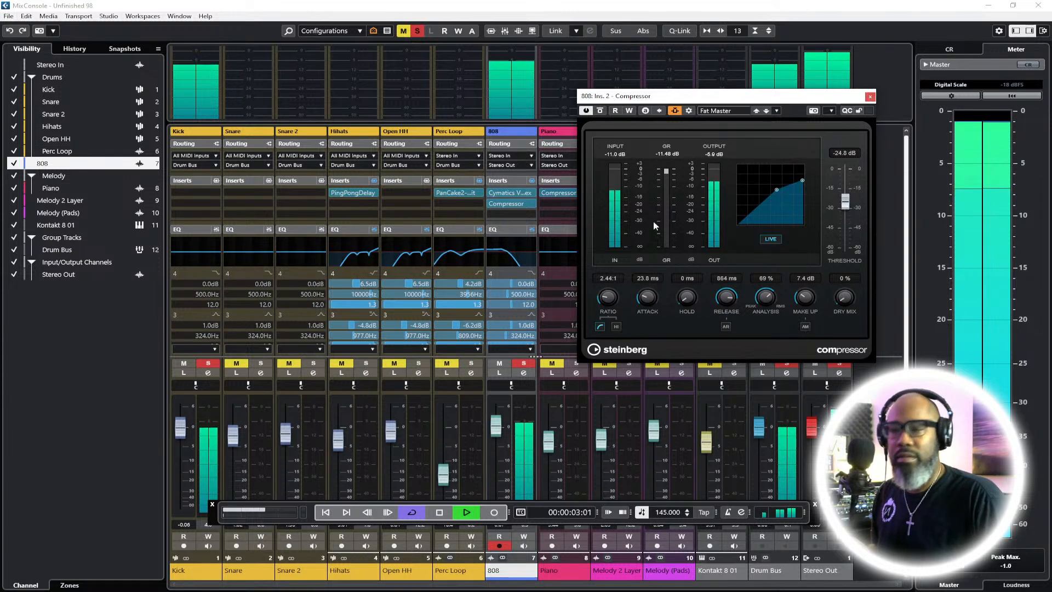
Lower the Kick channel's level slightly, close the 808's Compressor and stop playback
left_click_drag(181, 435, 181, 439)
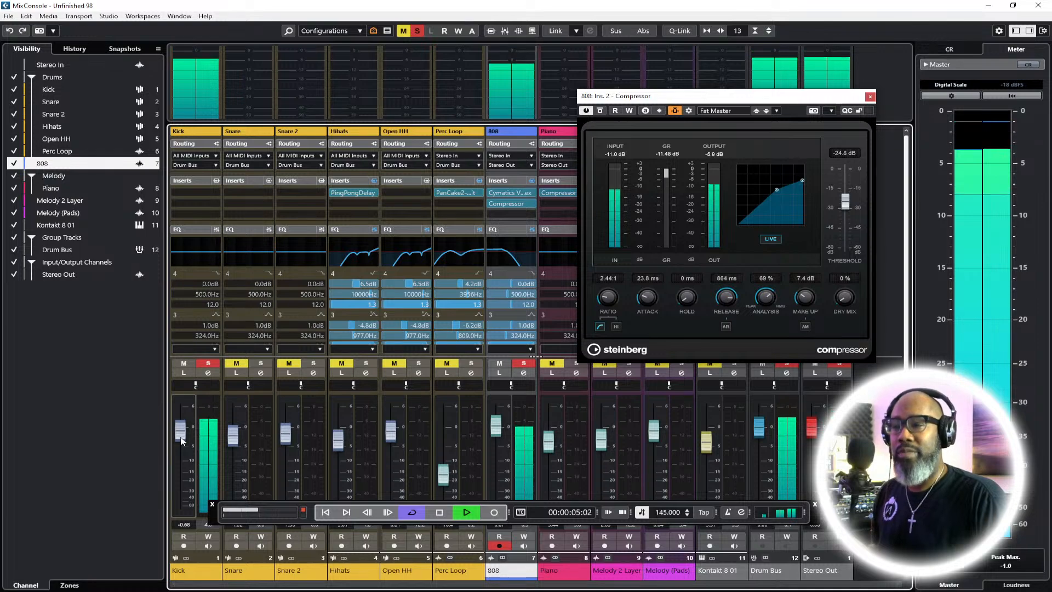
left_click(870, 97)
key("space")
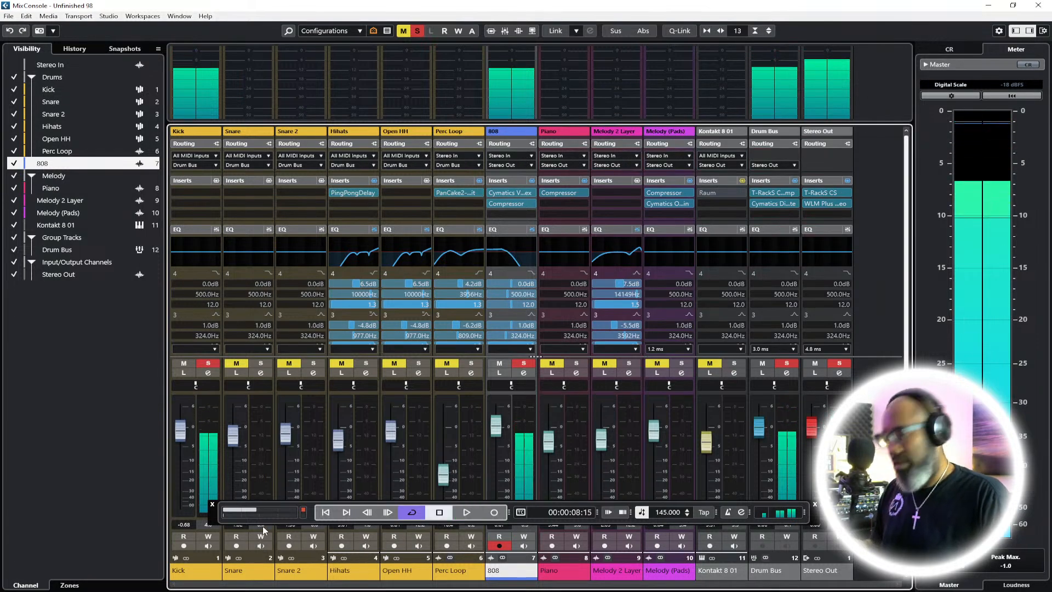
key("F2")
key("F2")
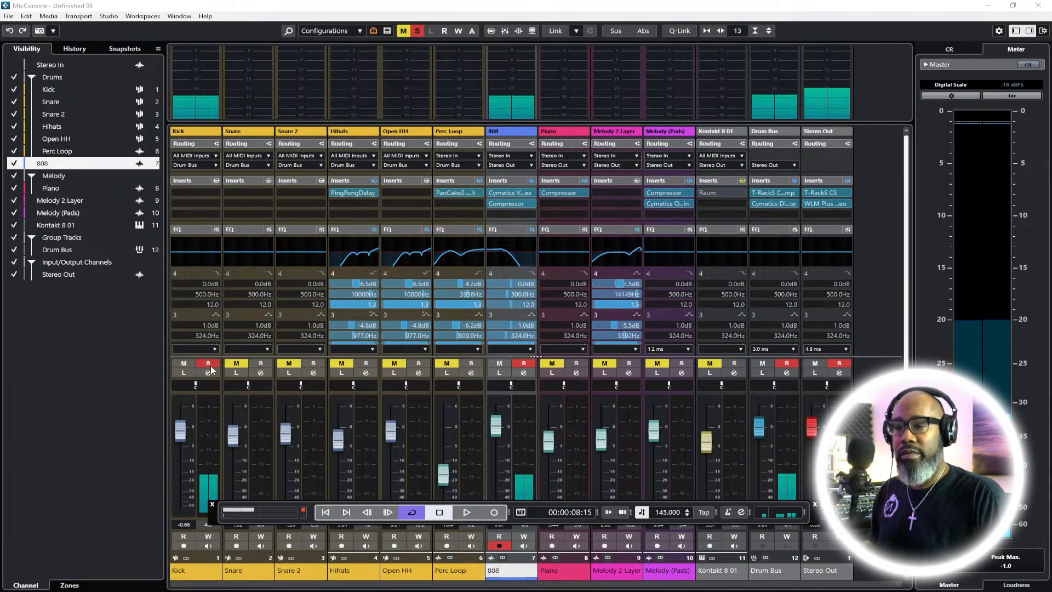
Unsolo the Kick and 808 channels, close the mixer and play the full beat from the project start
left_click(210, 364)
left_click(527, 364)
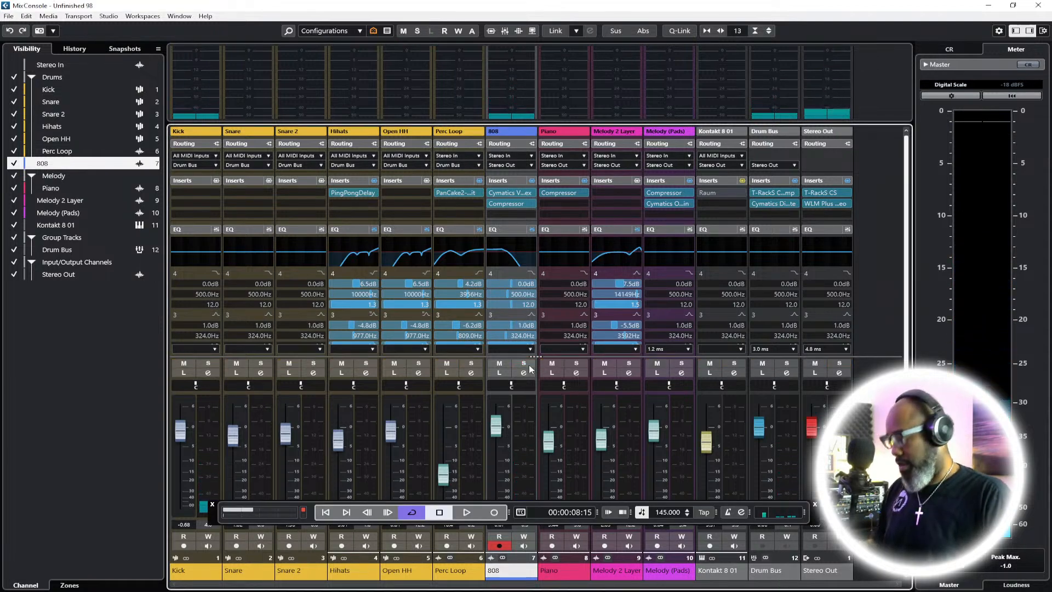
key("F3")
left_click(326, 512)
key("space")
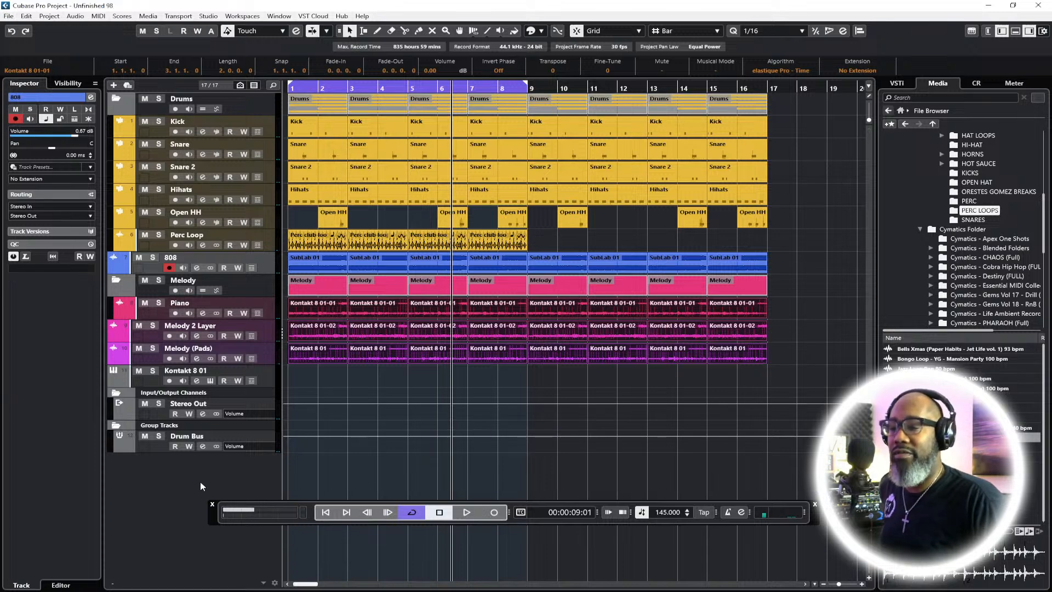
Return playback to the project start and add a sampler track named Vox
right_click(200, 481)
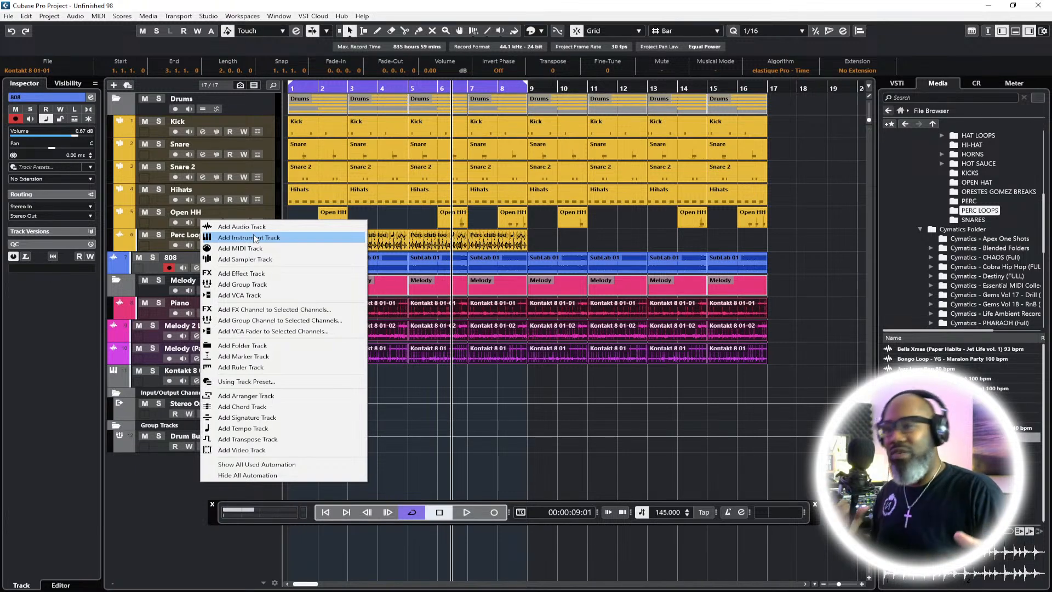
left_click(153, 471)
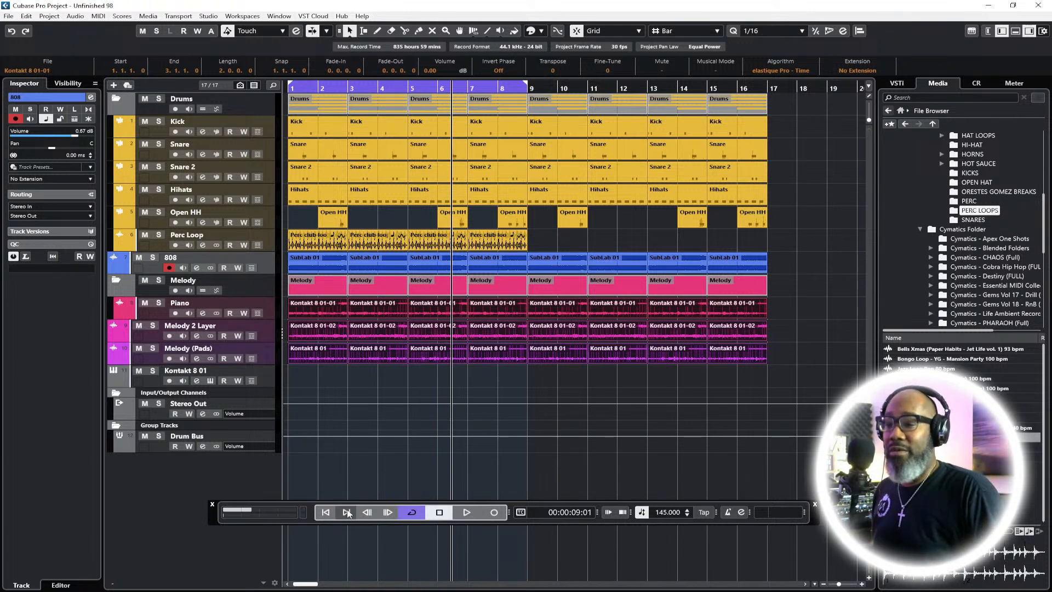
left_click(328, 513)
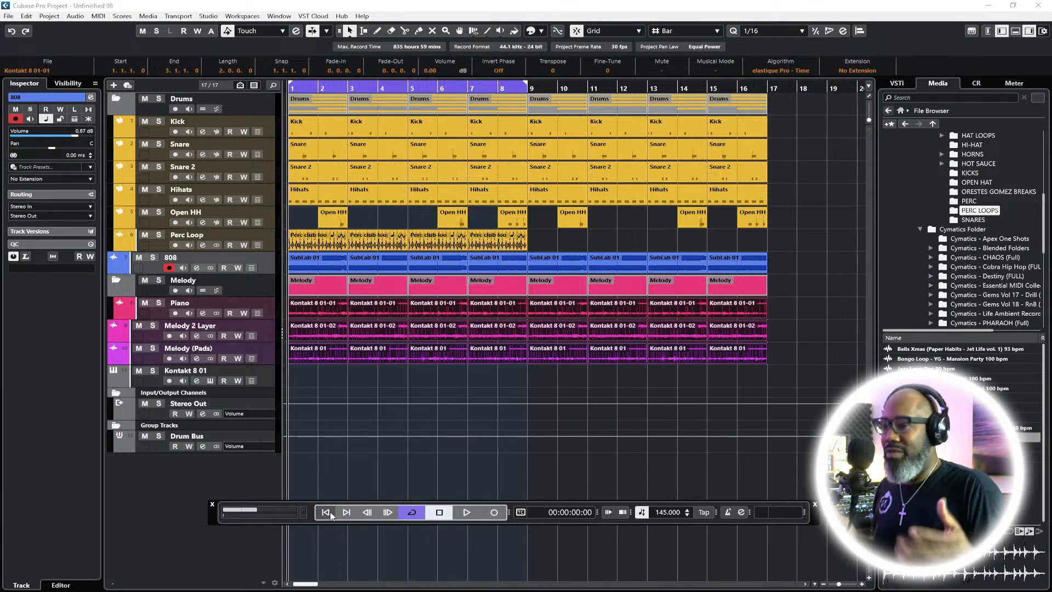
right_click(159, 485)
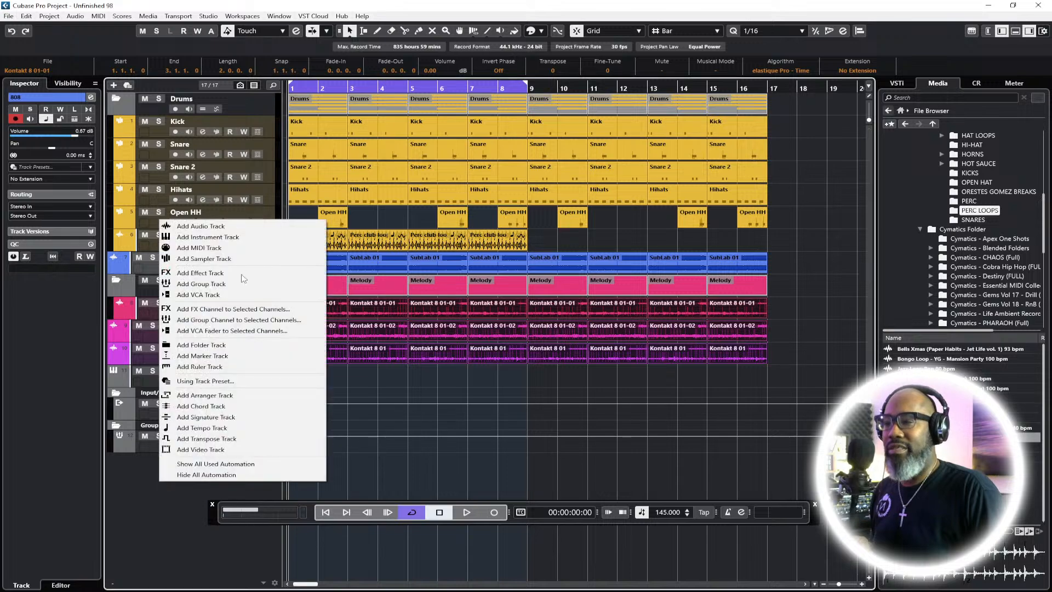
left_click(222, 259)
type("Vox")
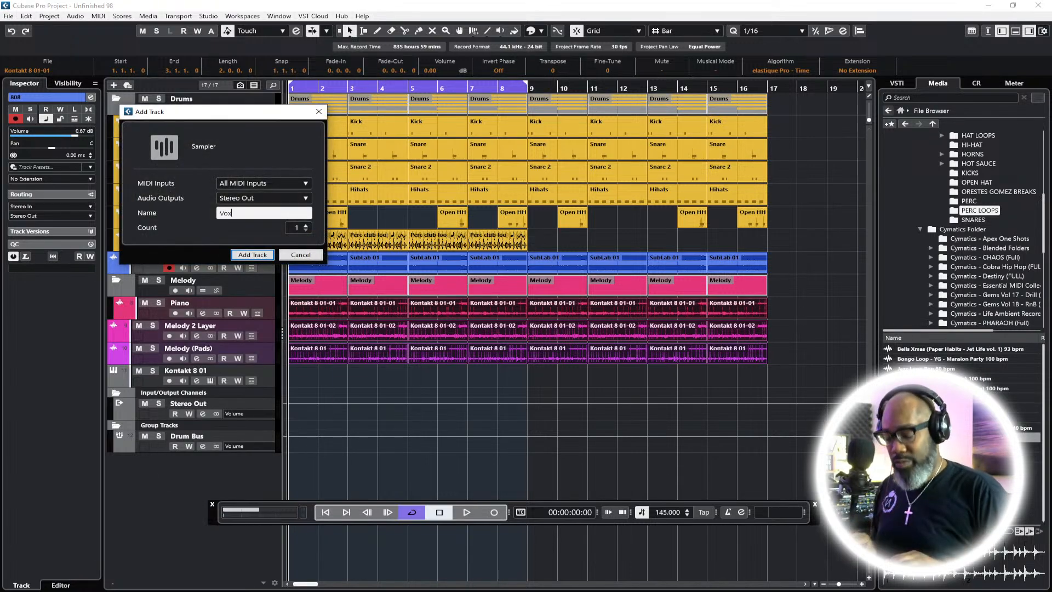
key("Return")
Open the Voices (Vocal Kit) folder in the file browser and look through its vocal samples
scroll(962, 239, "down", 10)
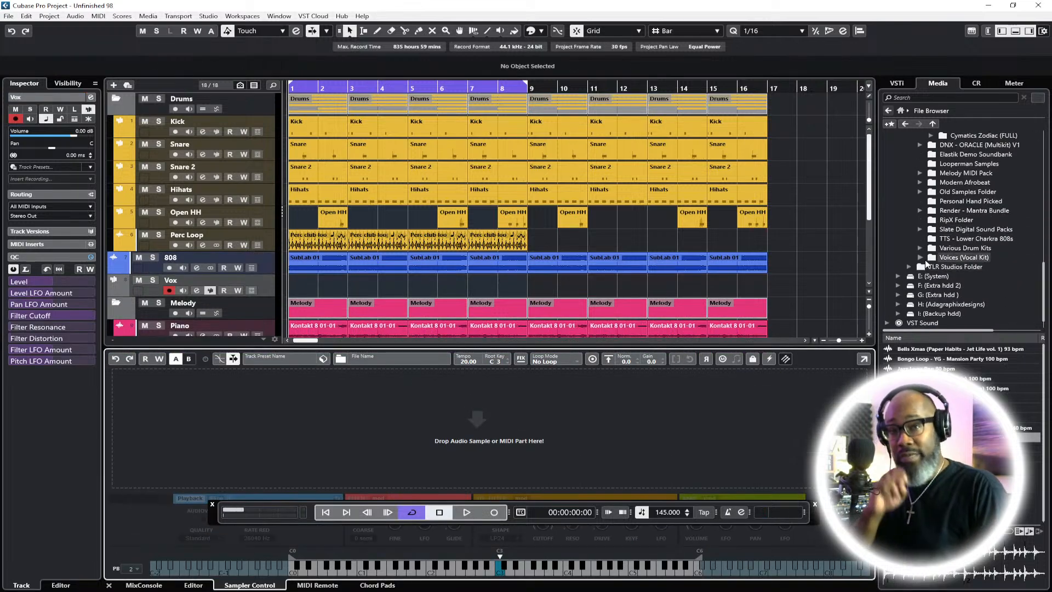
left_click(965, 267)
scroll(961, 427, "down", 20)
scroll(962, 428, "down", 10)
scroll(961, 428, "down", 10)
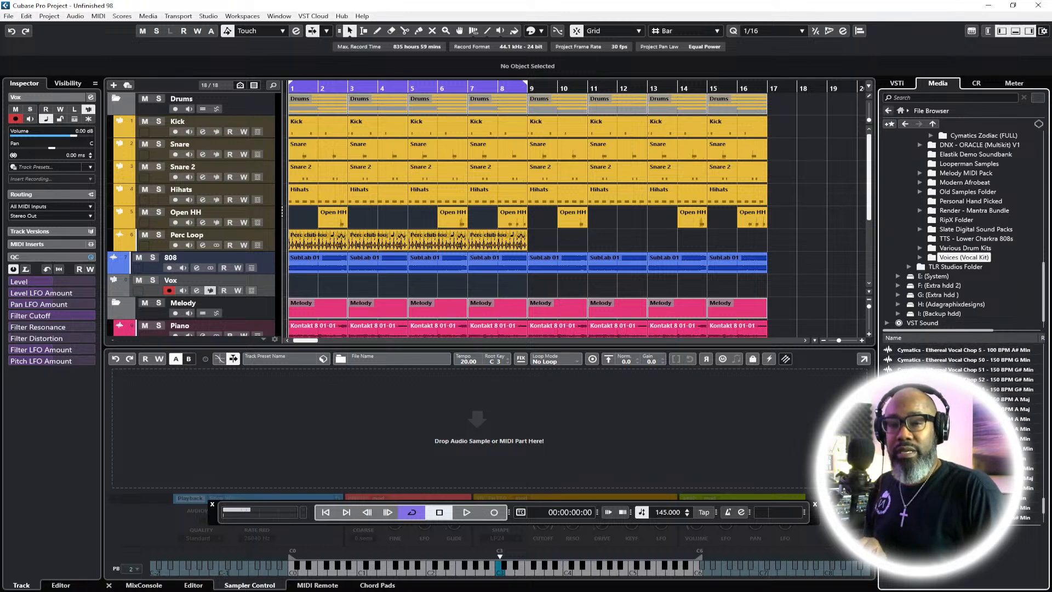
scroll(961, 428, "down", 10)
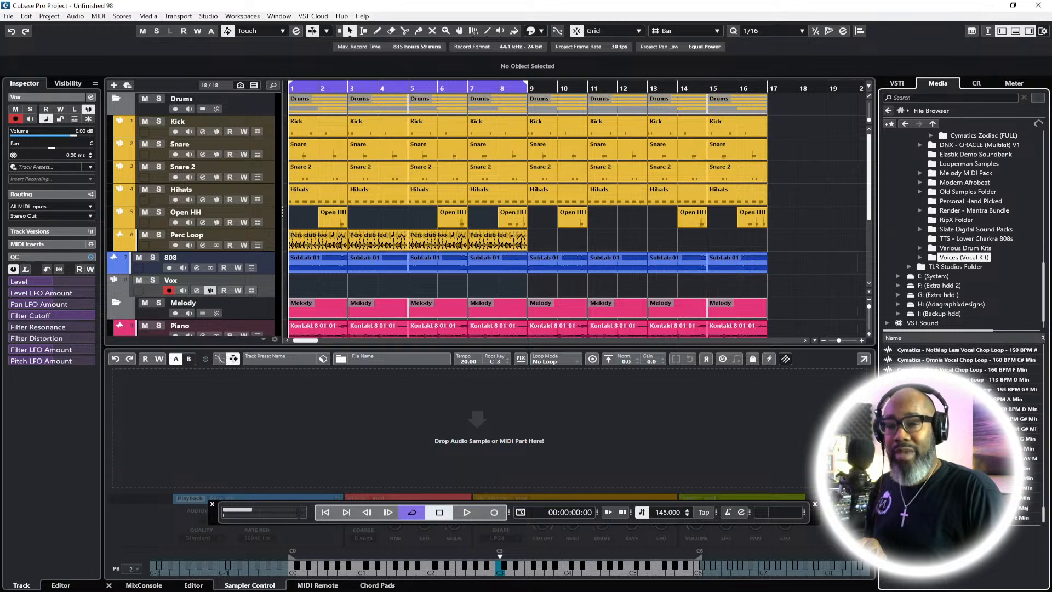
scroll(962, 428, "down", 10)
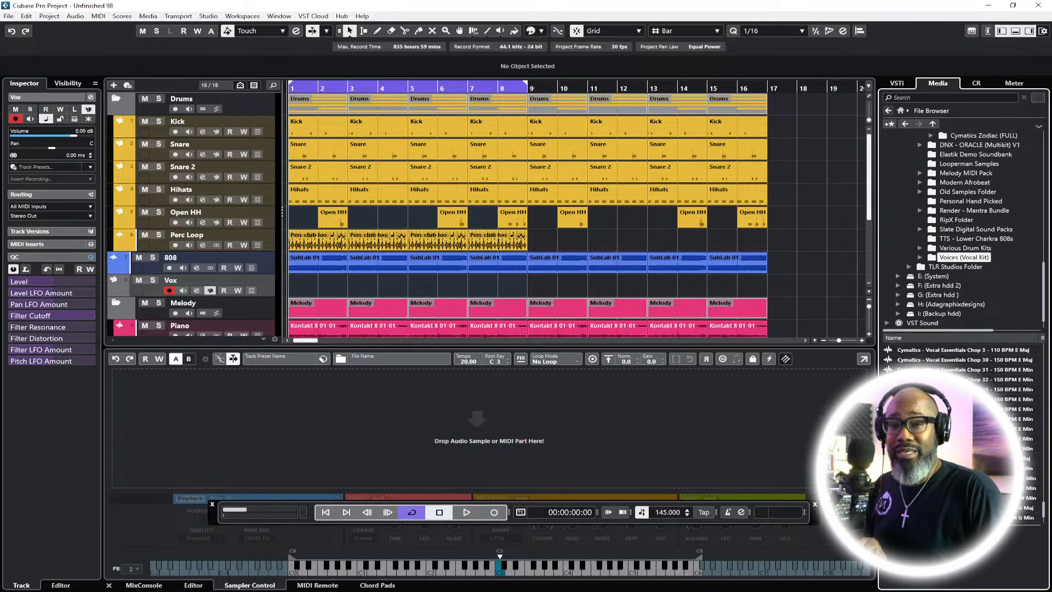
scroll(1045, 508, "down", 10)
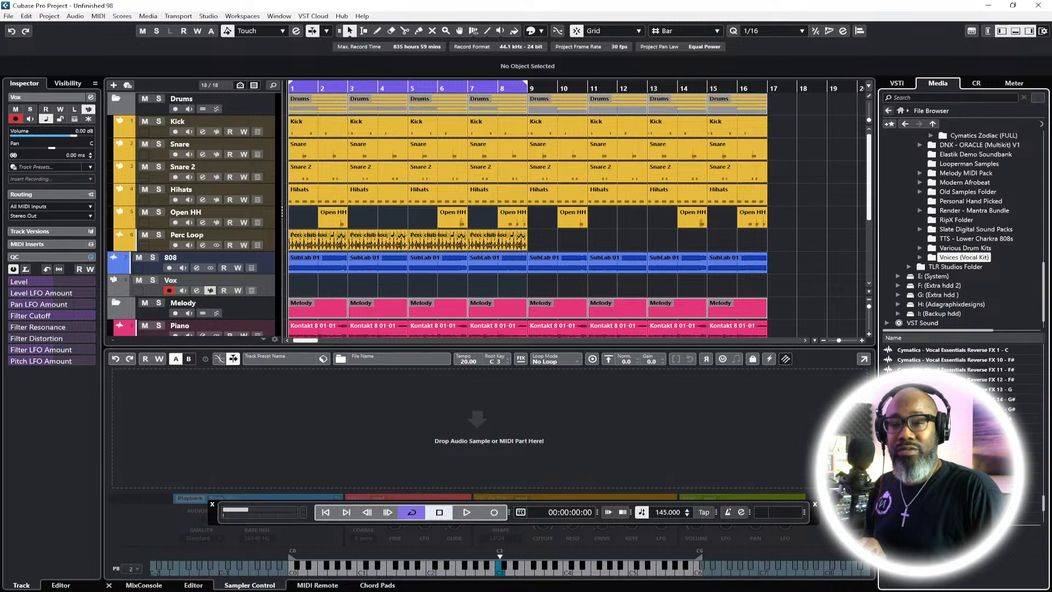
scroll(961, 427, "down", 2)
scroll(962, 427, "up", 2)
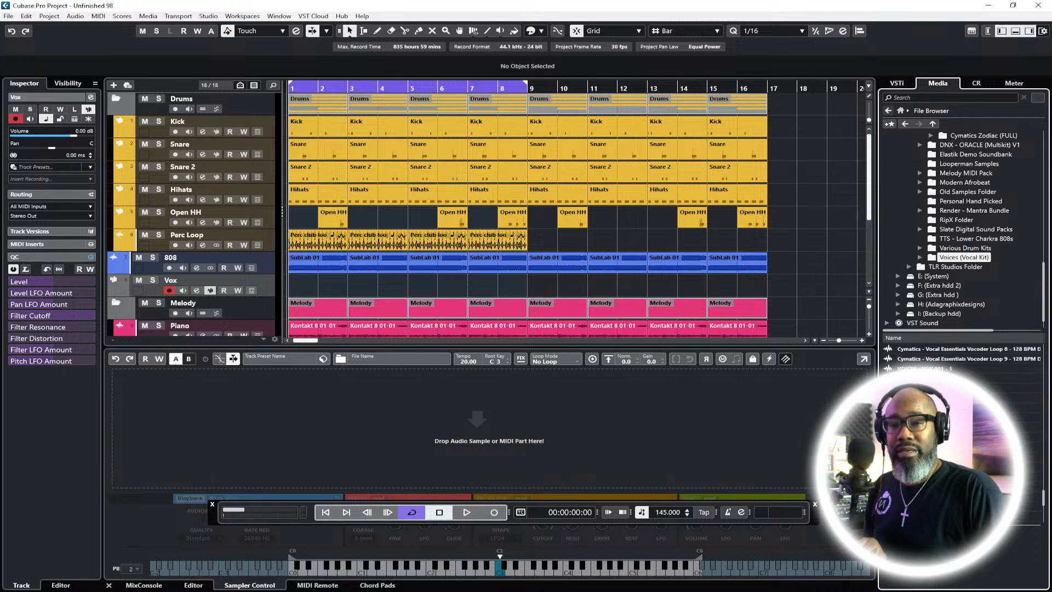
Audition neighbouring voice samples and load VOICES - VOX 001.wav into the Vox track's sampler
left_click(931, 369)
key("Down")
key("Up")
key("Down")
left_click_drag(931, 378, 509, 460)
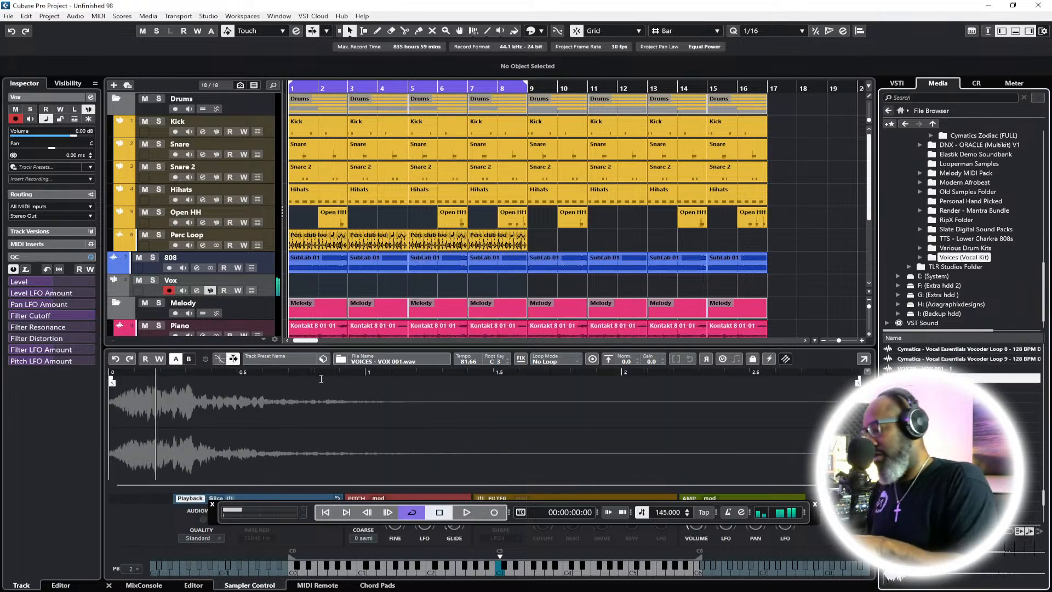
Record a Vox part over the looped bars 1 to 8, stop and return to the project start
key("space")
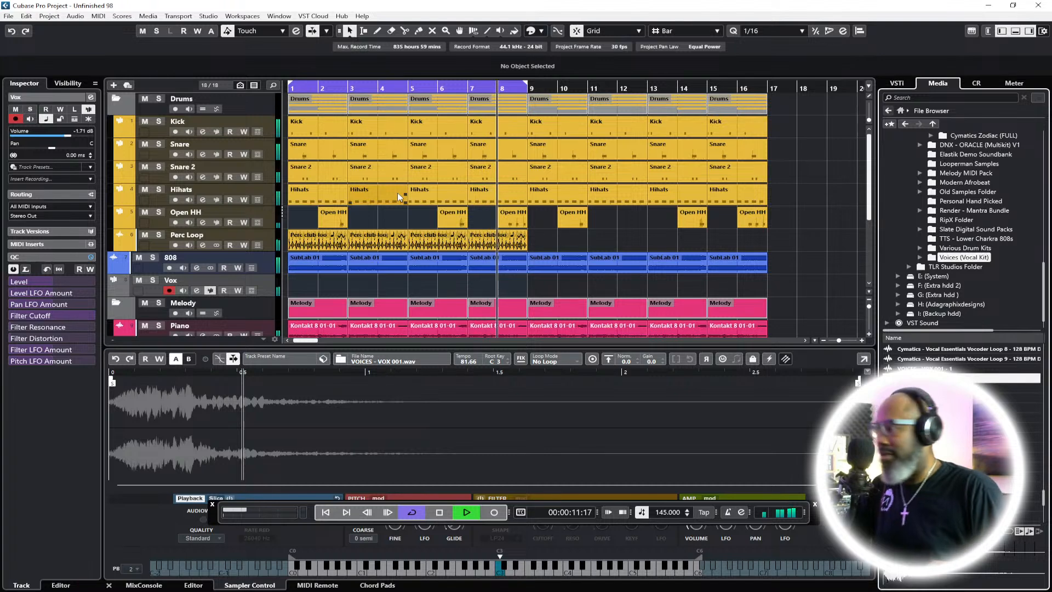
key("KP_Multiply")
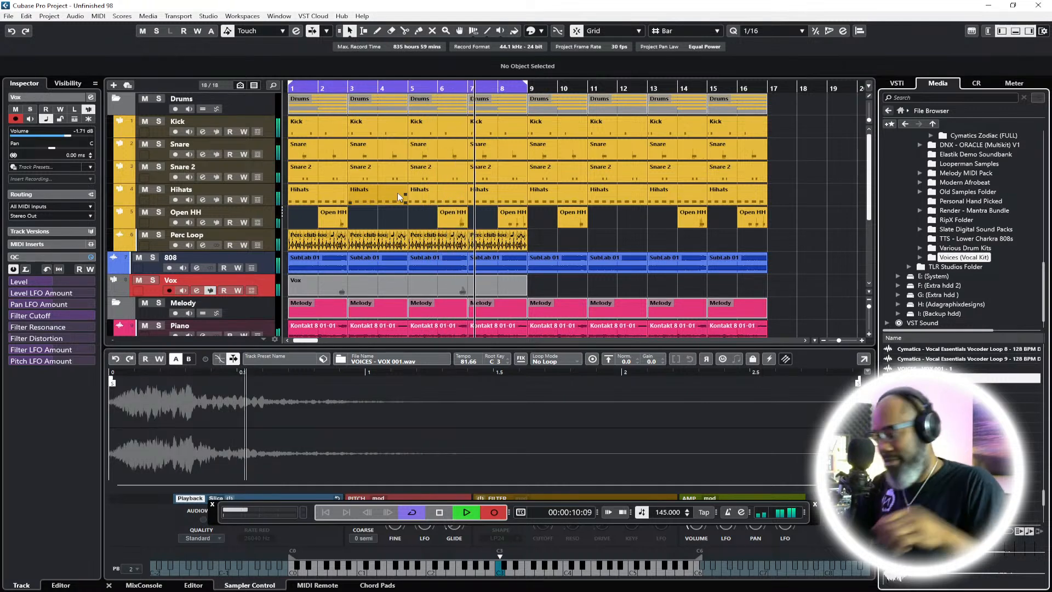
key("space")
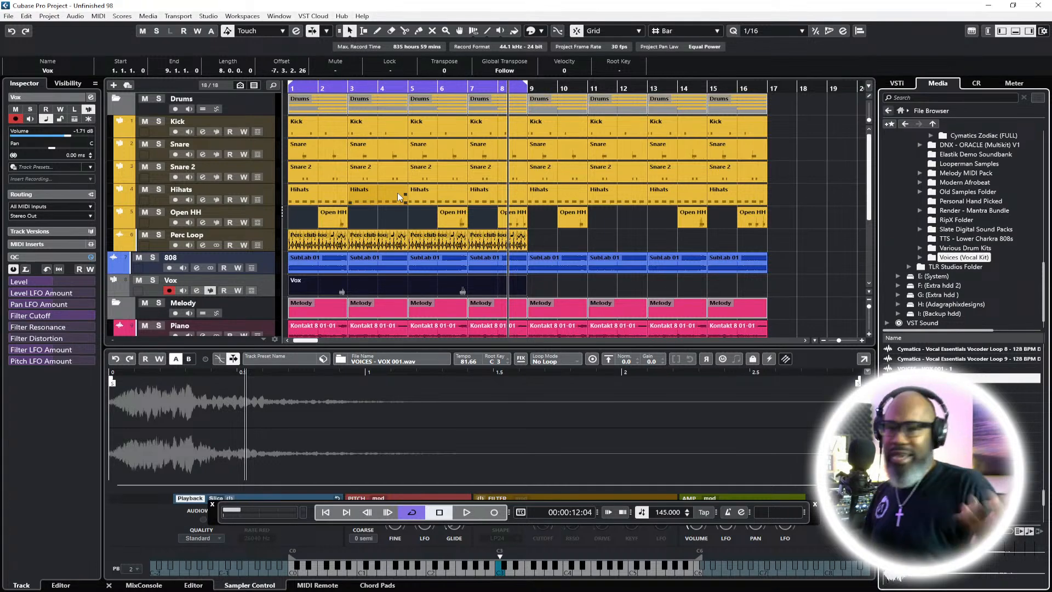
left_click(327, 513)
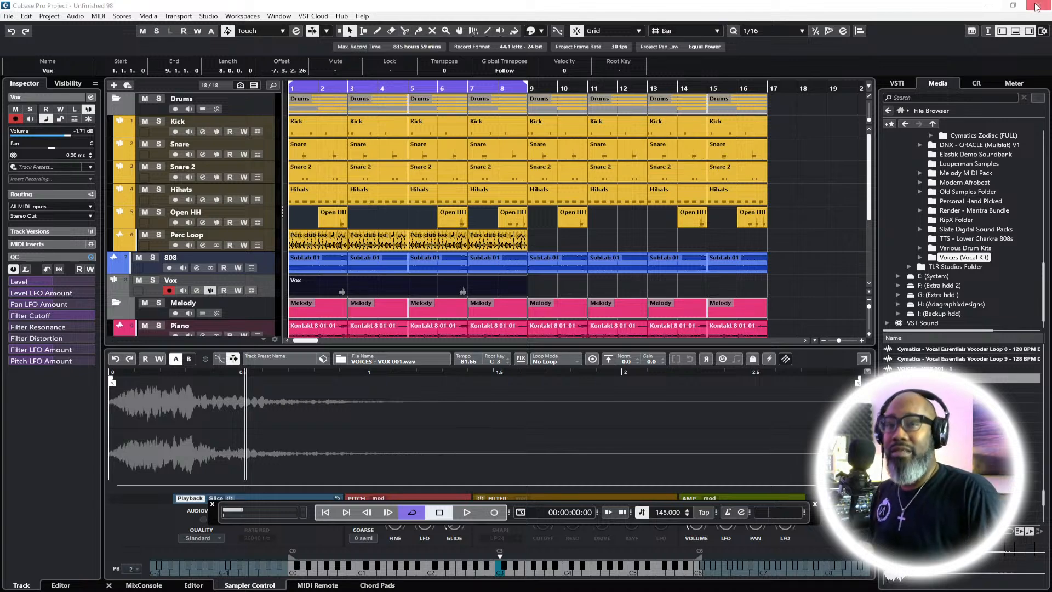
Hide the sampler editor and split the Vox part at bars 3, 5 and 7
left_click(1015, 31)
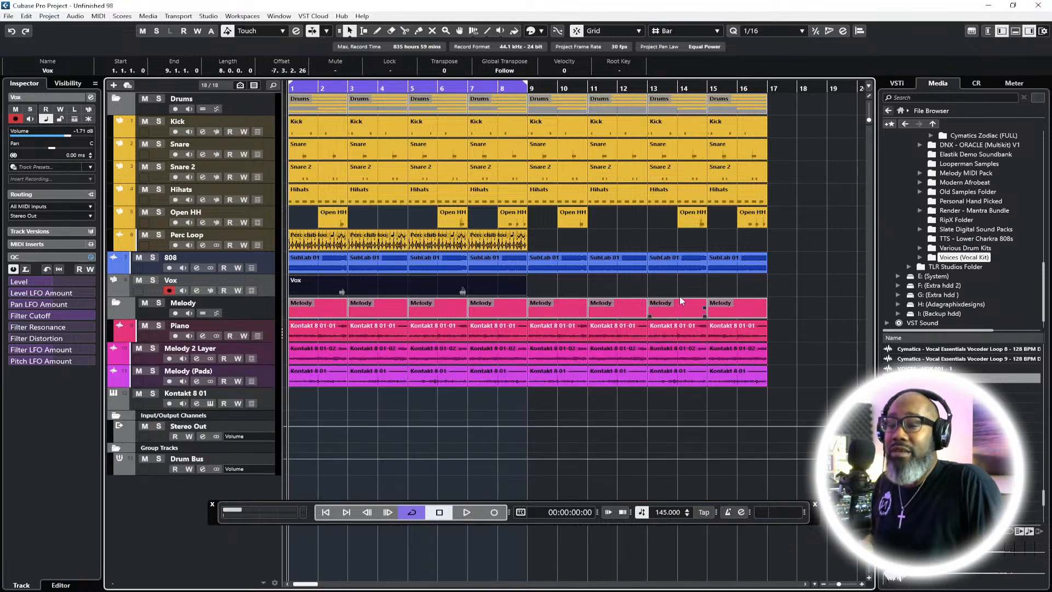
left_click(404, 31)
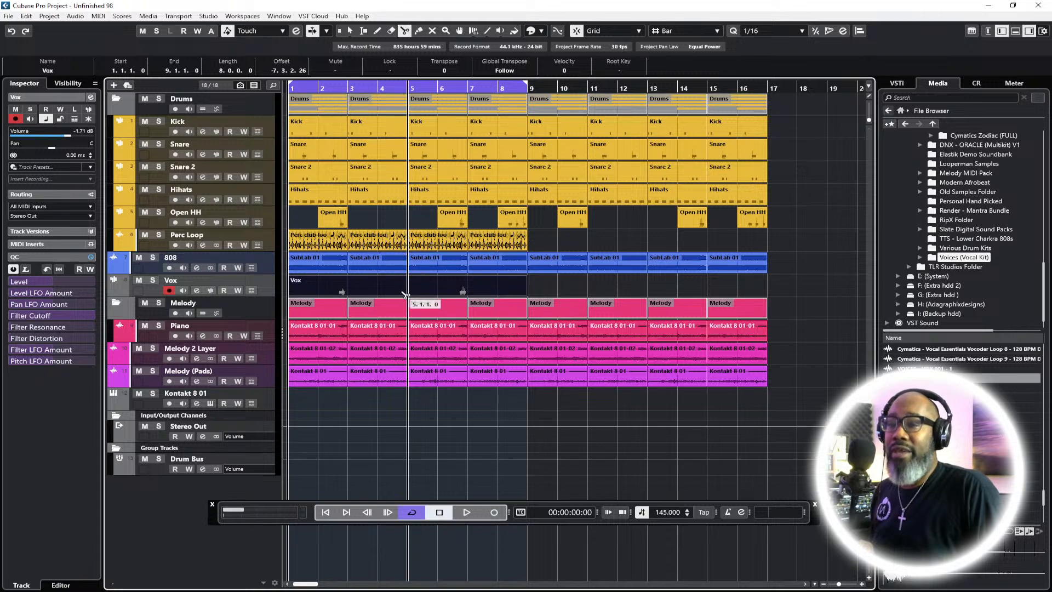
left_click(406, 295)
left_click(350, 293)
left_click(470, 293)
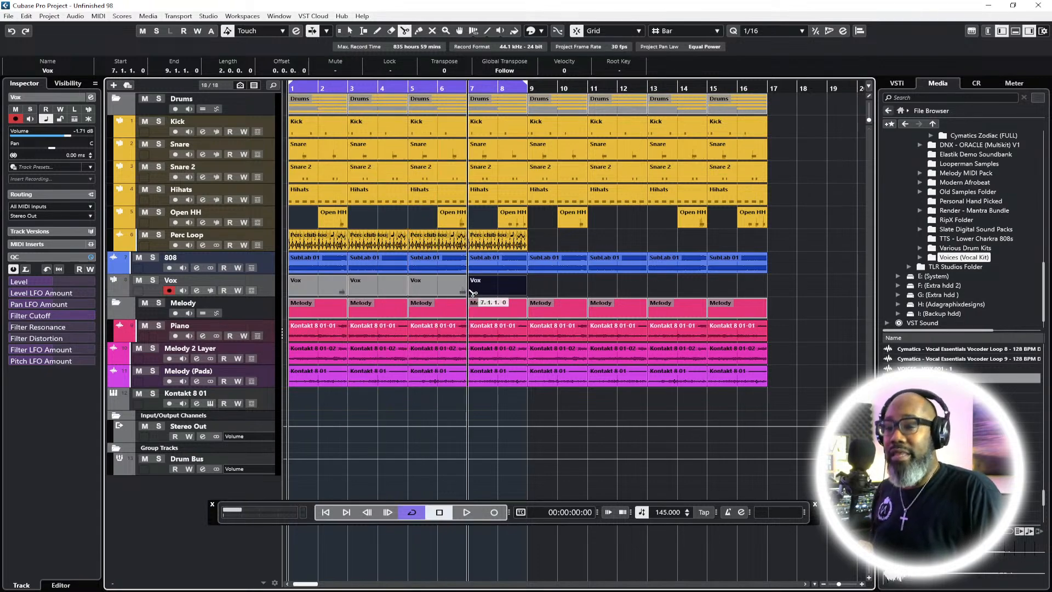
Delete the empty Vox parts starting at bar 3 and bar 7
left_click(350, 31)
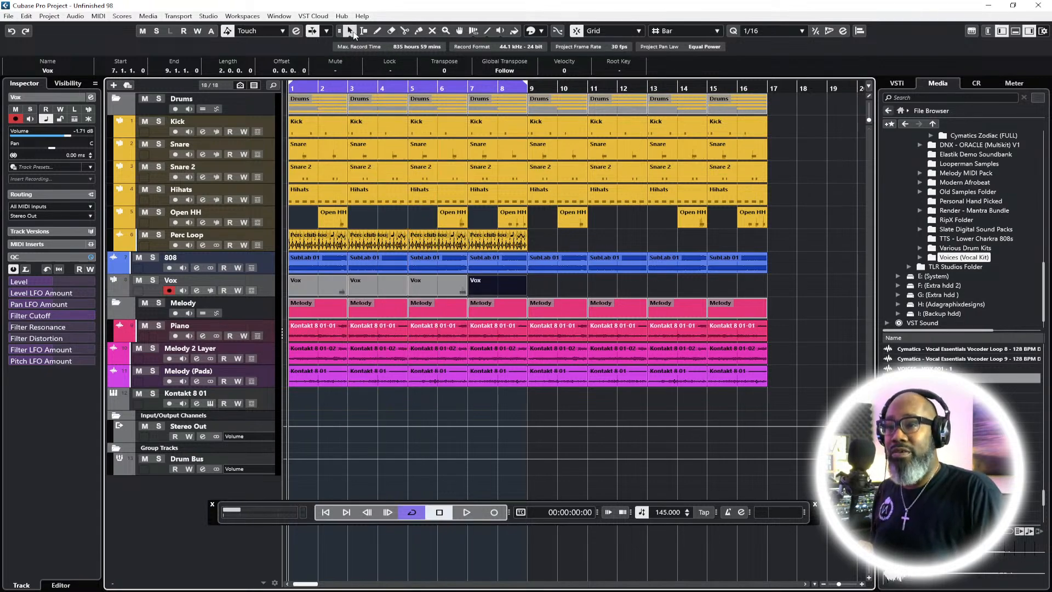
left_click(385, 293)
key("Delete")
left_click(507, 293)
key("Delete")
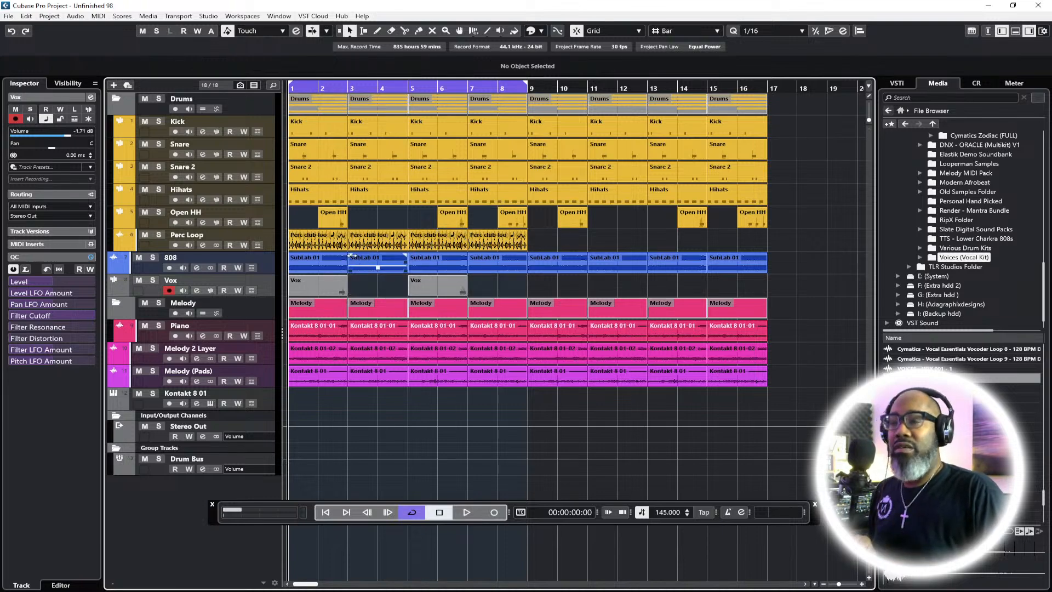
Trim the starts of the two remaining Vox parts to bar 2 and bar 6
left_click(325, 299)
left_click_drag(290, 296, 311, 292)
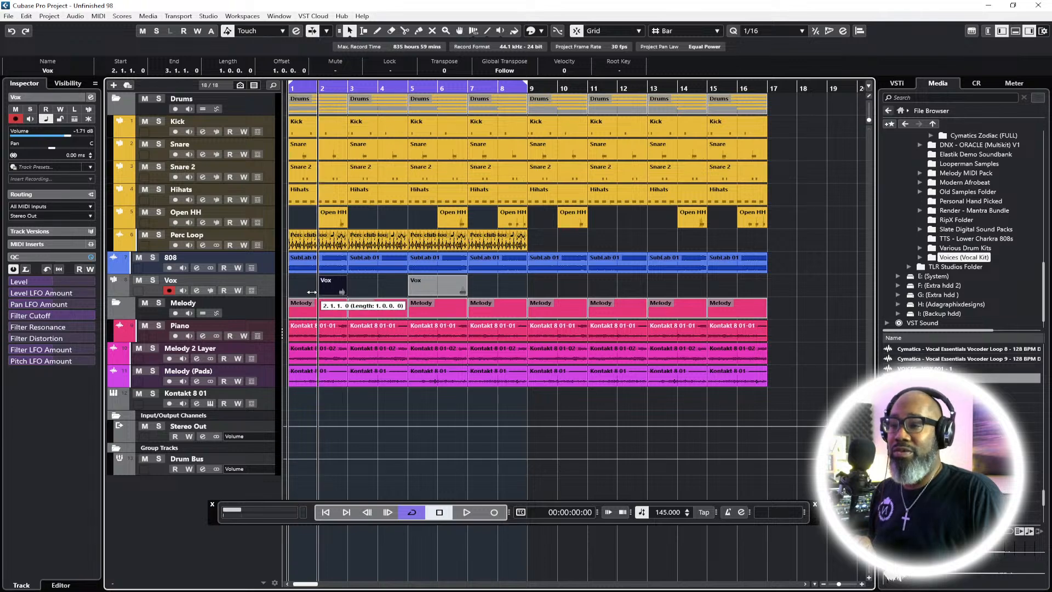
left_click(433, 284)
left_click_drag(409, 292, 439, 292)
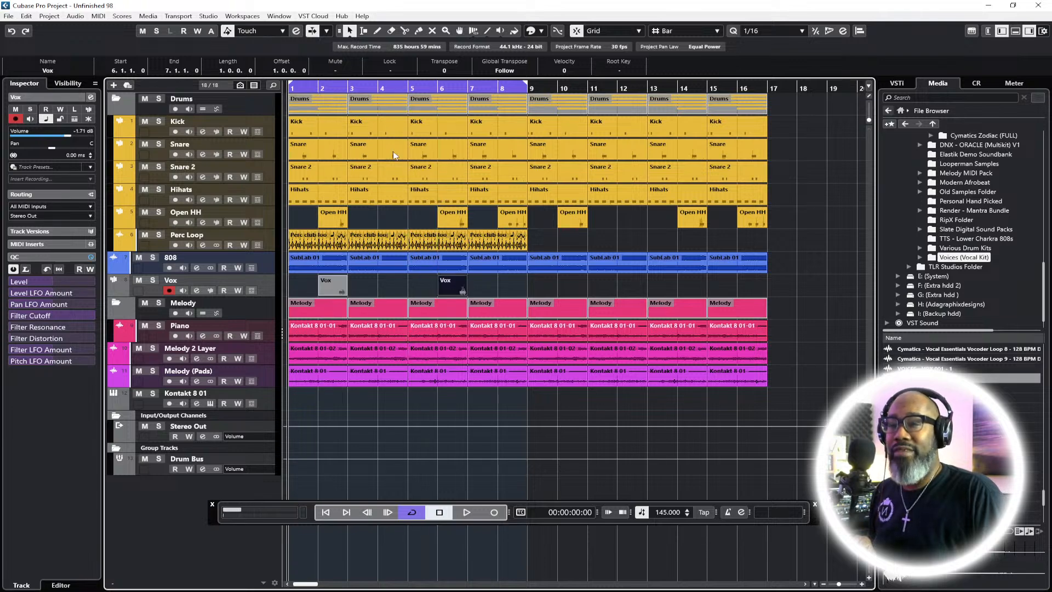
Colour the Vox part at bar 6 orange
left_click(542, 31)
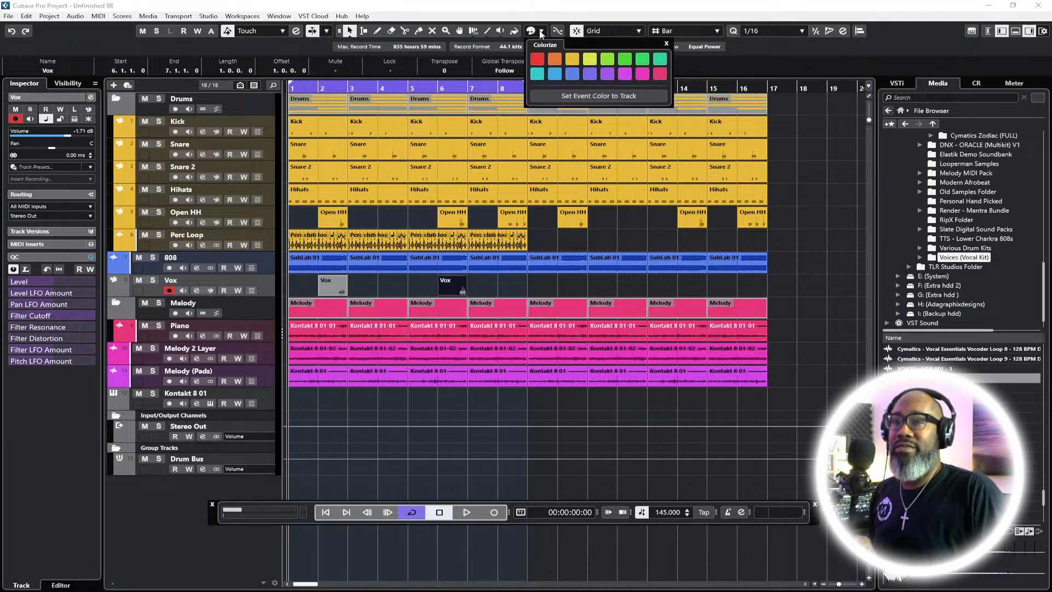
left_click(555, 61)
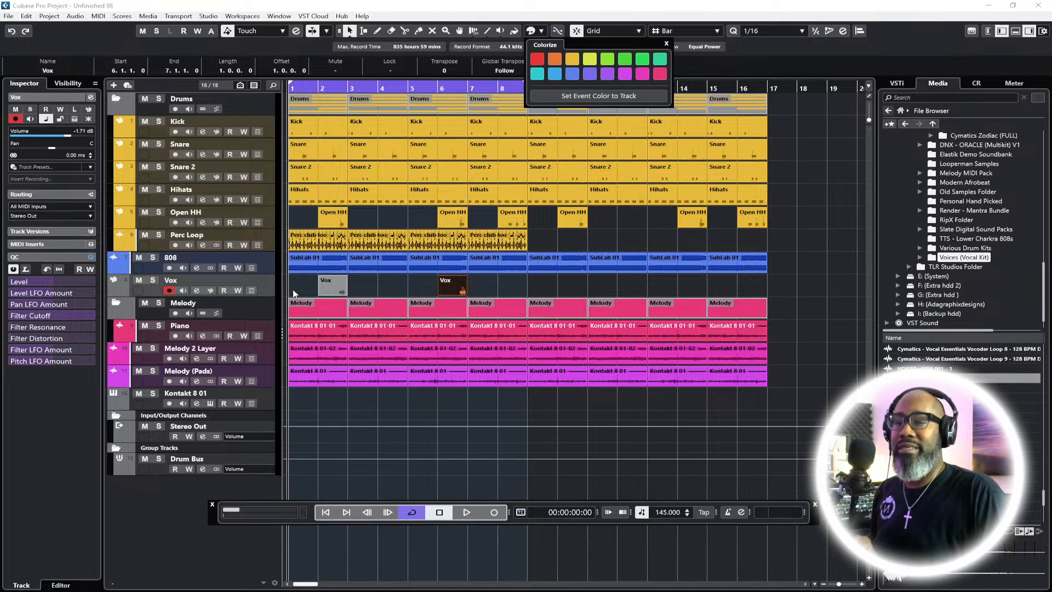
Try to select the Vox track and colour it orange
left_click(274, 285)
key("Up")
key("Down")
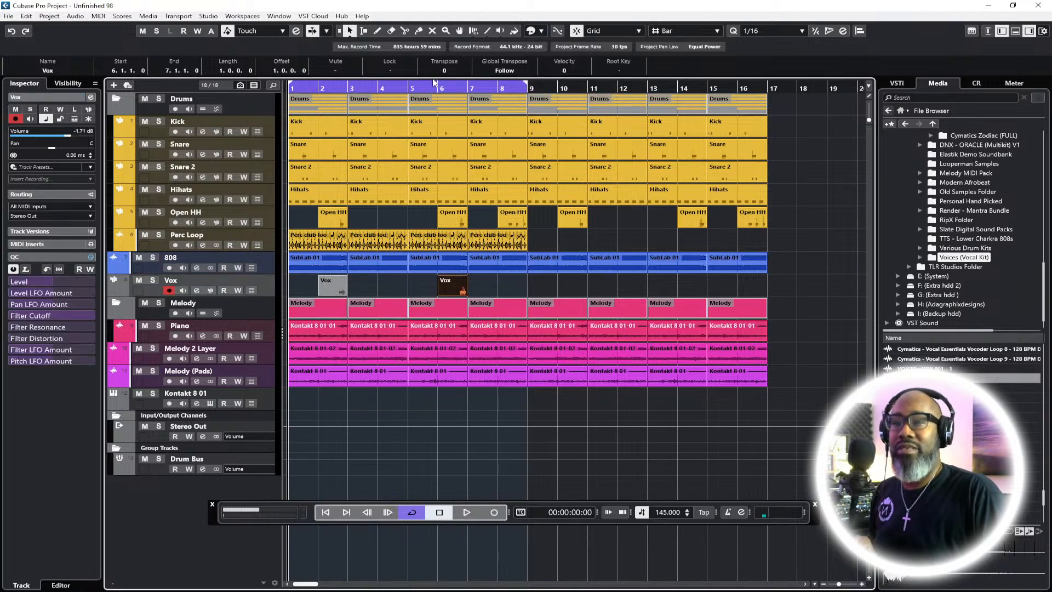
left_click(543, 31)
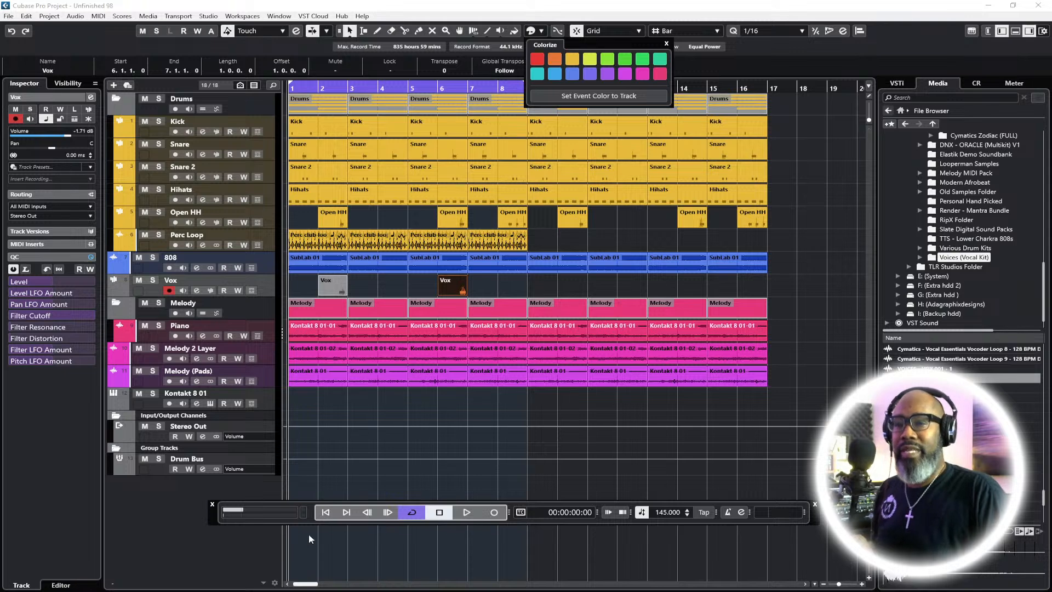
left_click(256, 261)
left_click(264, 263)
left_click(267, 291)
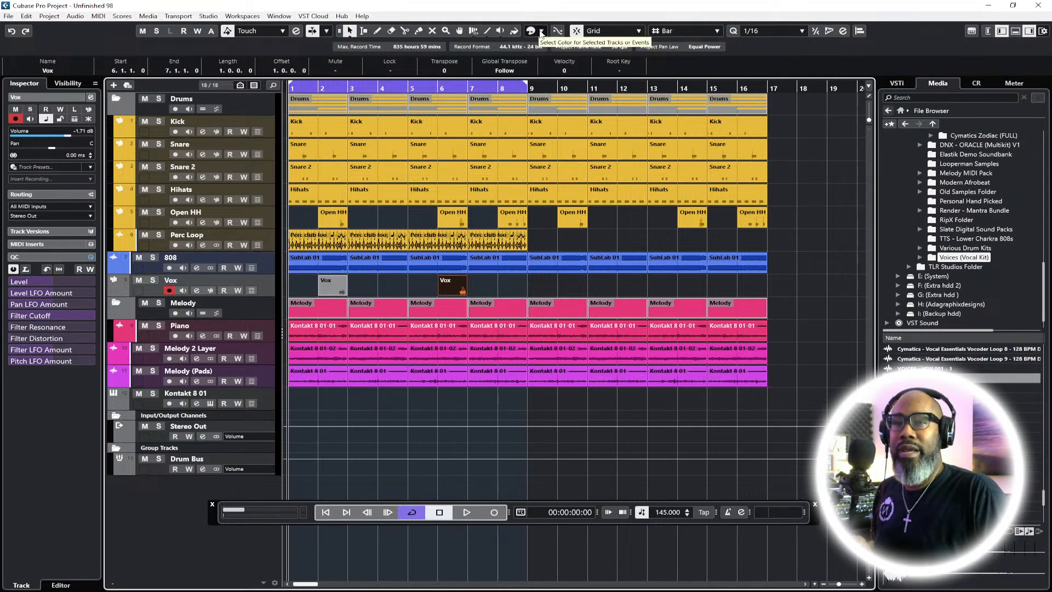
left_click(542, 31)
left_click(558, 64)
Colour the Vox part at bar 2 orange to match the one at bar 6
left_click(322, 288)
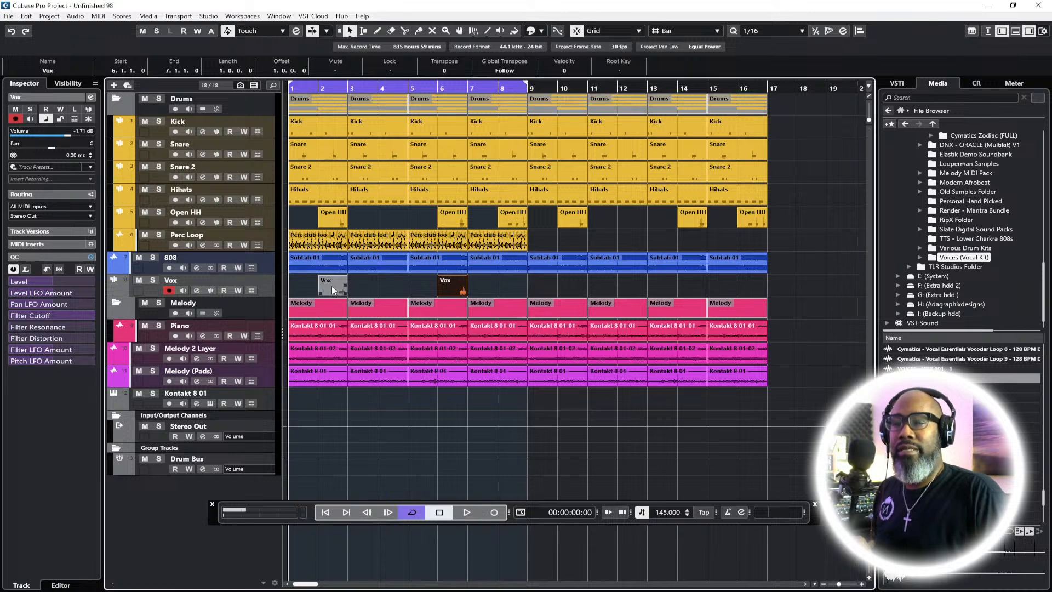
left_click(541, 31)
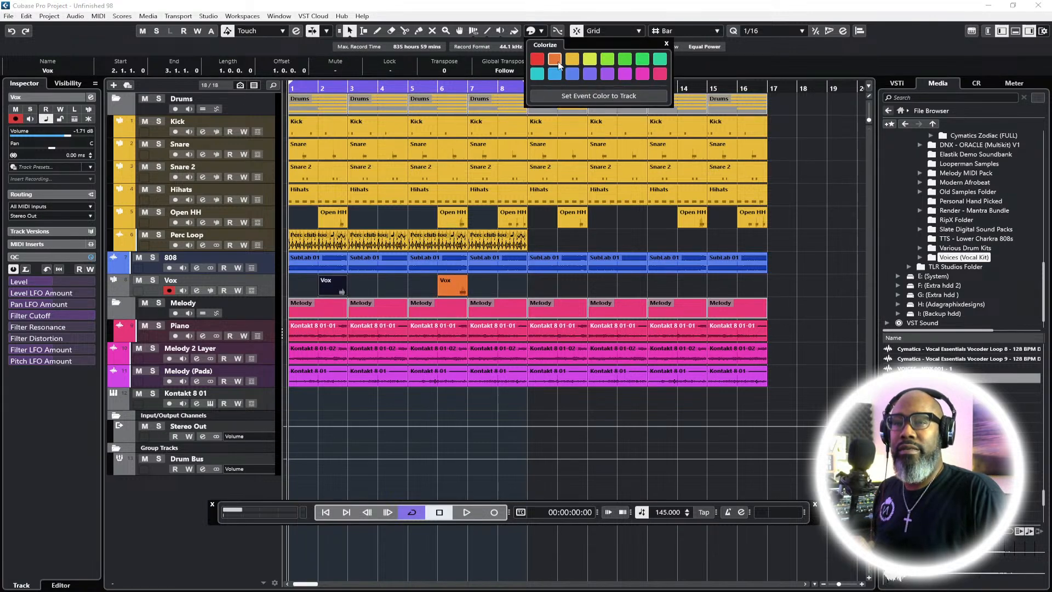
left_click(337, 486)
Play the eight-bar loop to hear the Vox parts with the beat, deselect everything and stop playback
key("space")
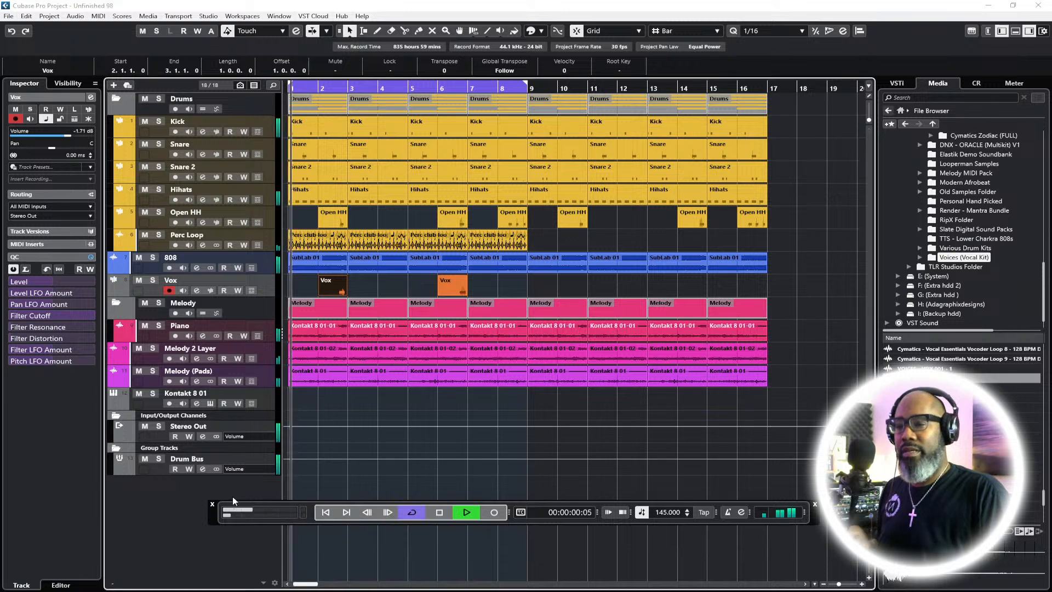
left_click(604, 288)
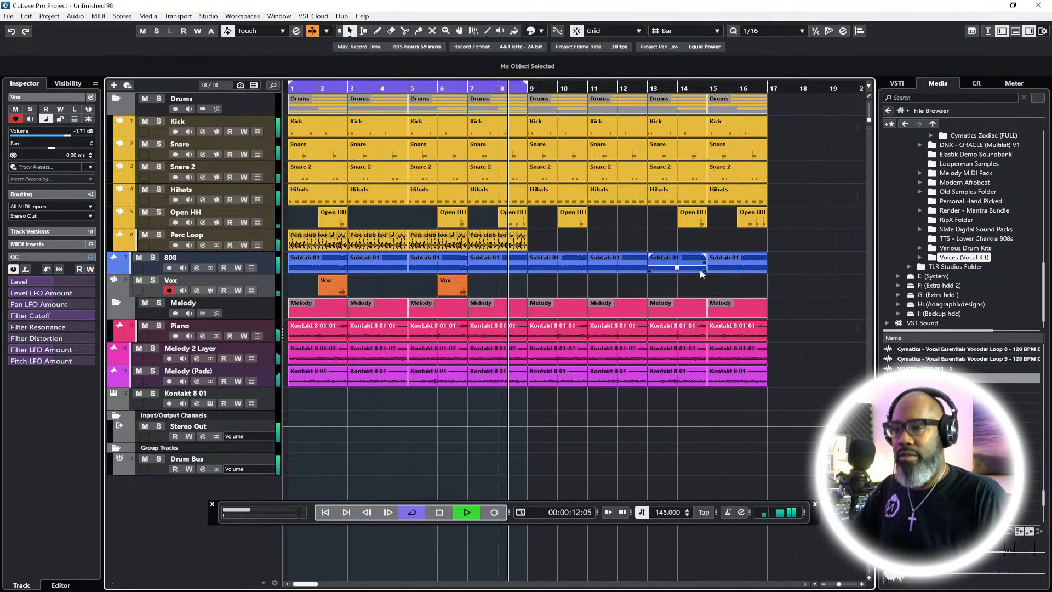
key("space")
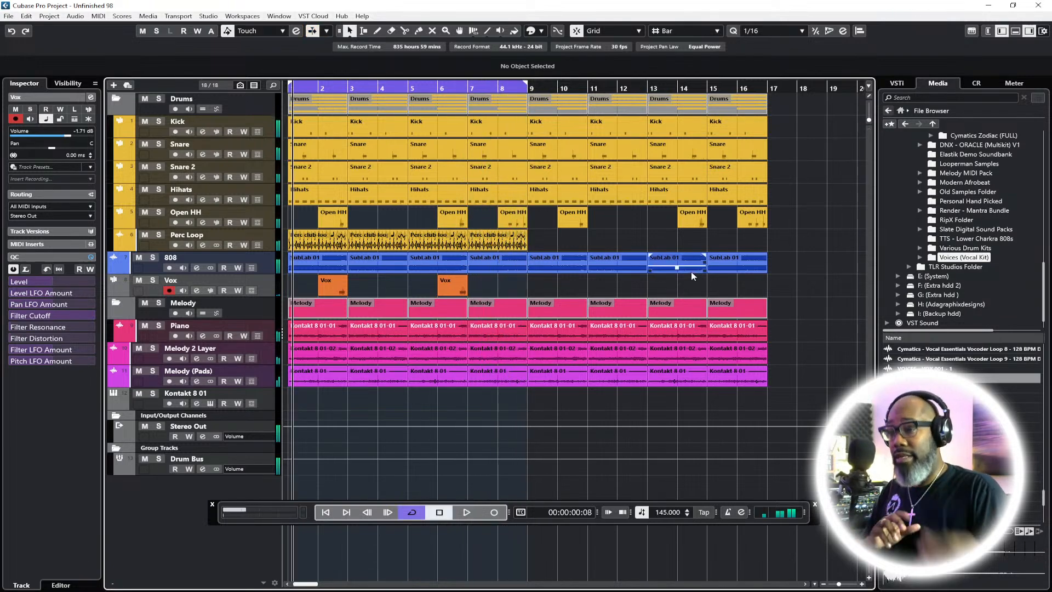
Add a marker track named Arrangement and insert four position markers at the start of the project
right_click(140, 513)
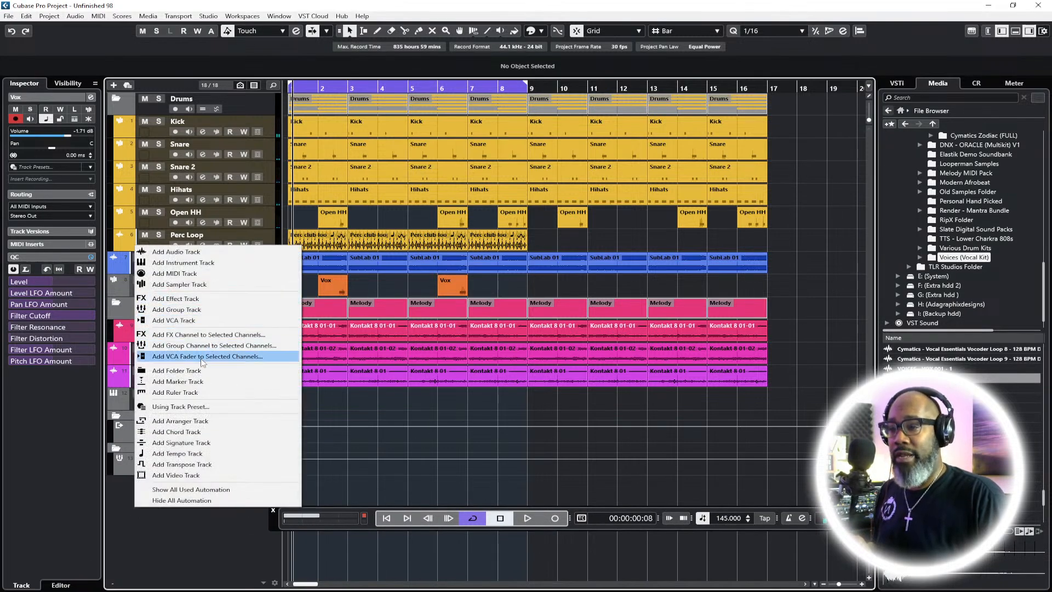
left_click(202, 382)
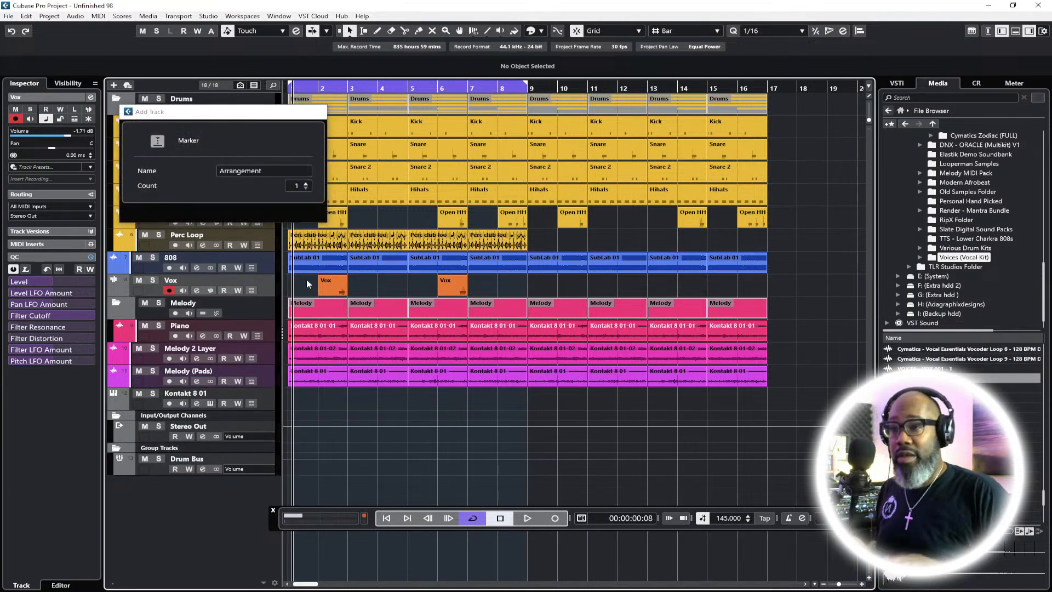
key("Return")
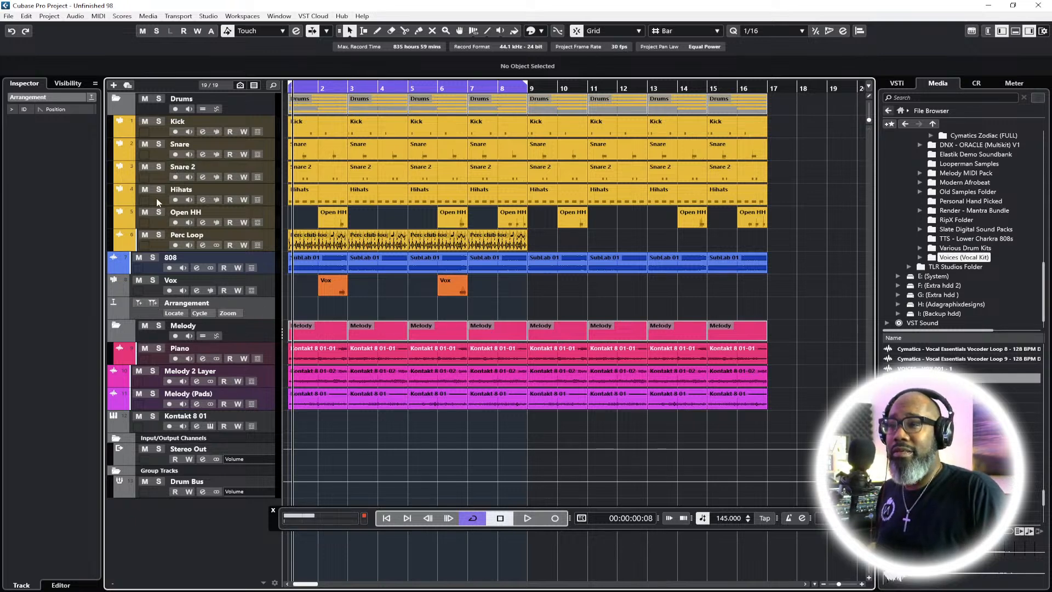
left_click(140, 303)
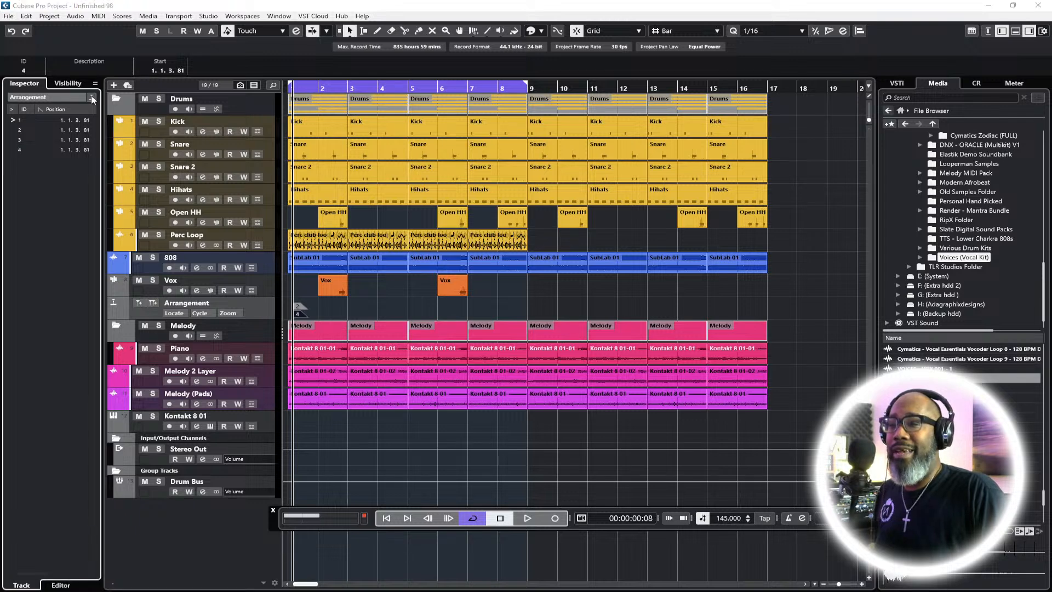
Name markers 1 to 4 Intro, Chorus, Verse 1 Part 1 and Verse 1 Part 2, and move the Arrangement track above the Drums folder
key("ctrl+m")
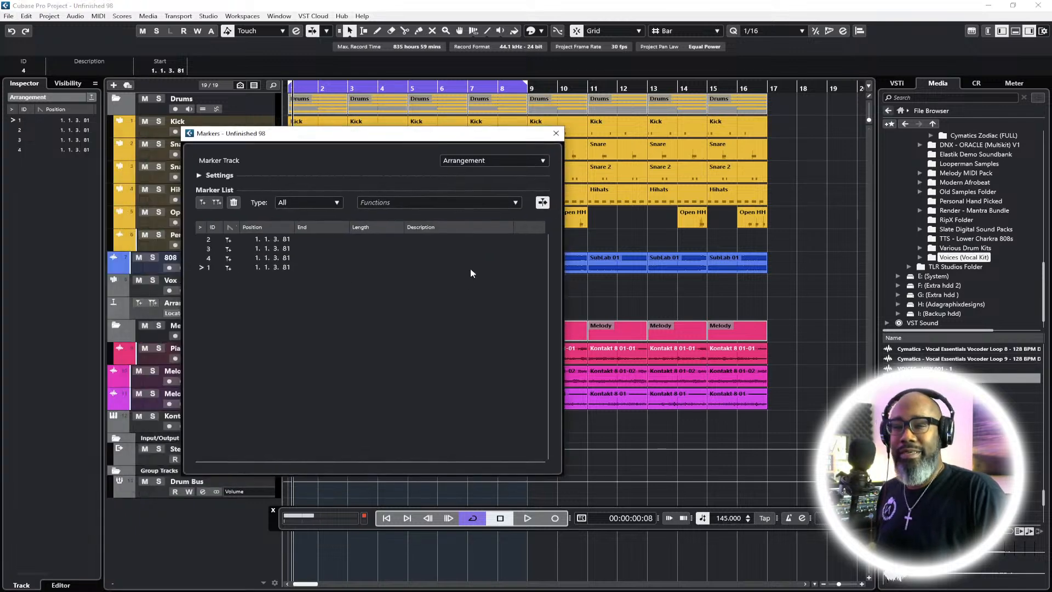
double_click(443, 268)
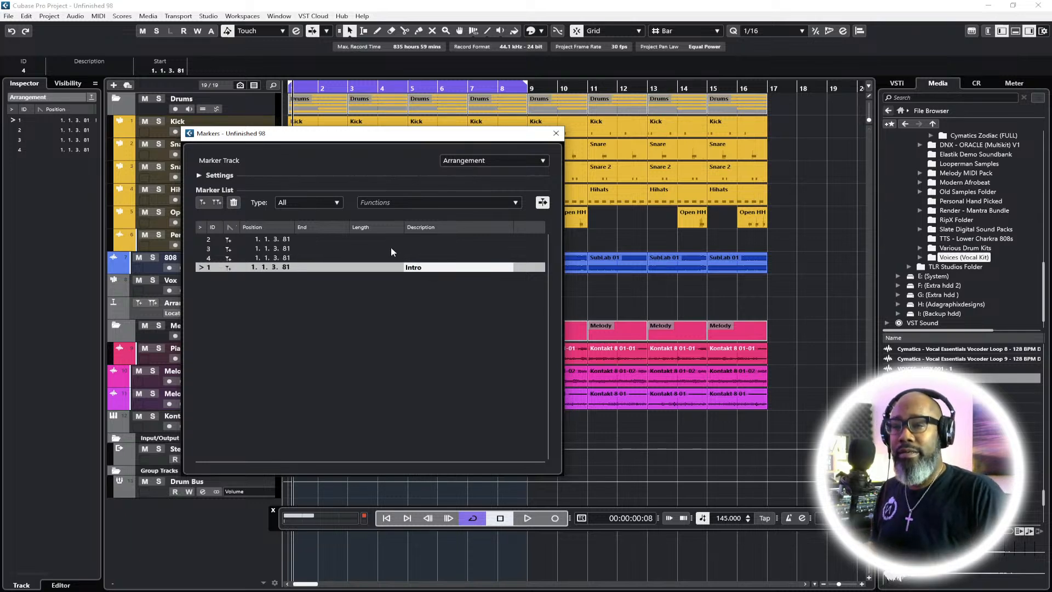
double_click(409, 239)
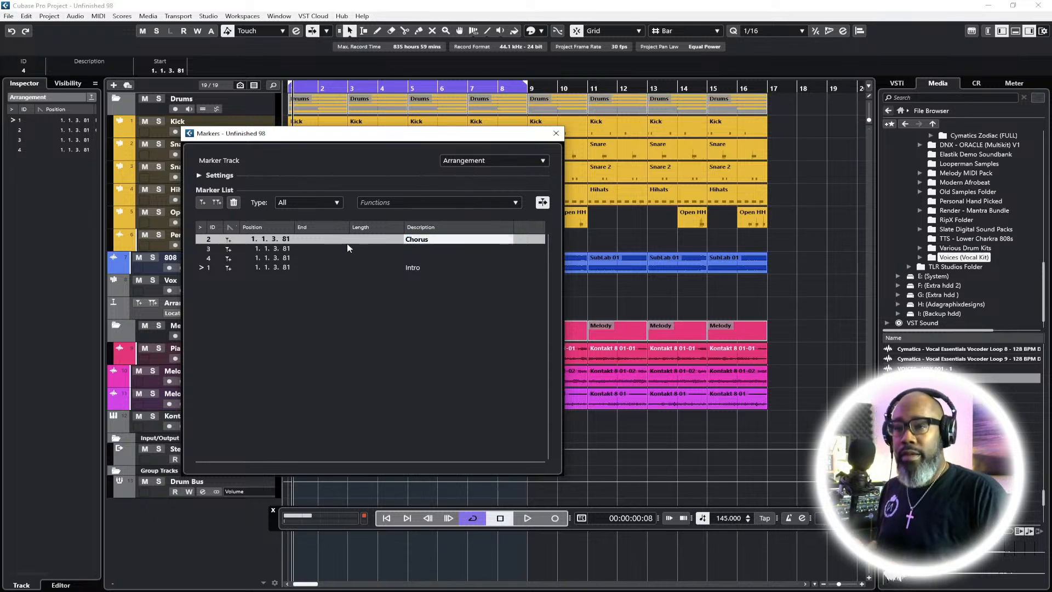
double_click(416, 250)
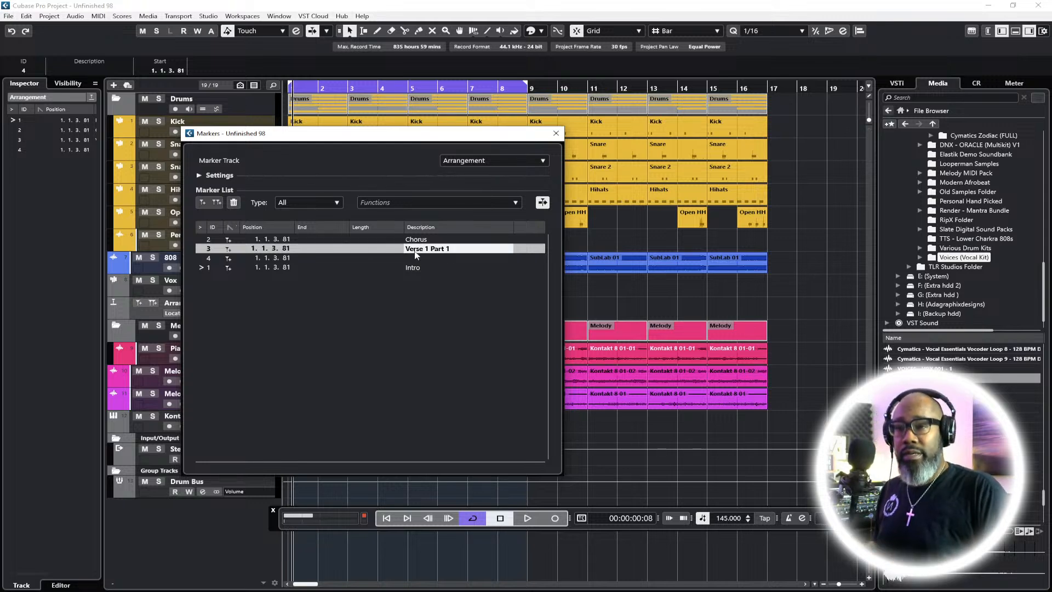
double_click(416, 257)
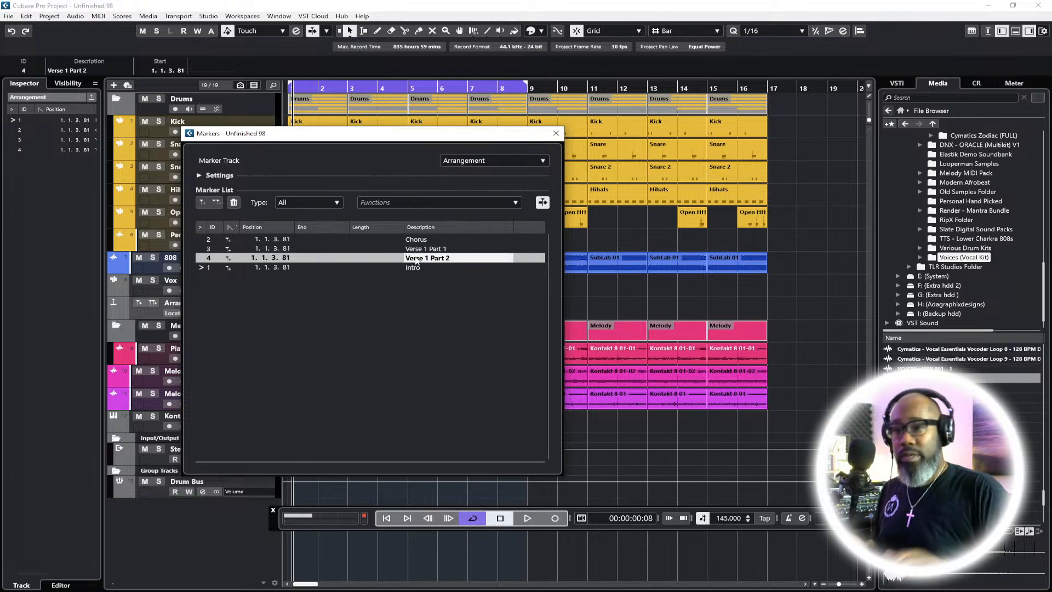
left_click(555, 133)
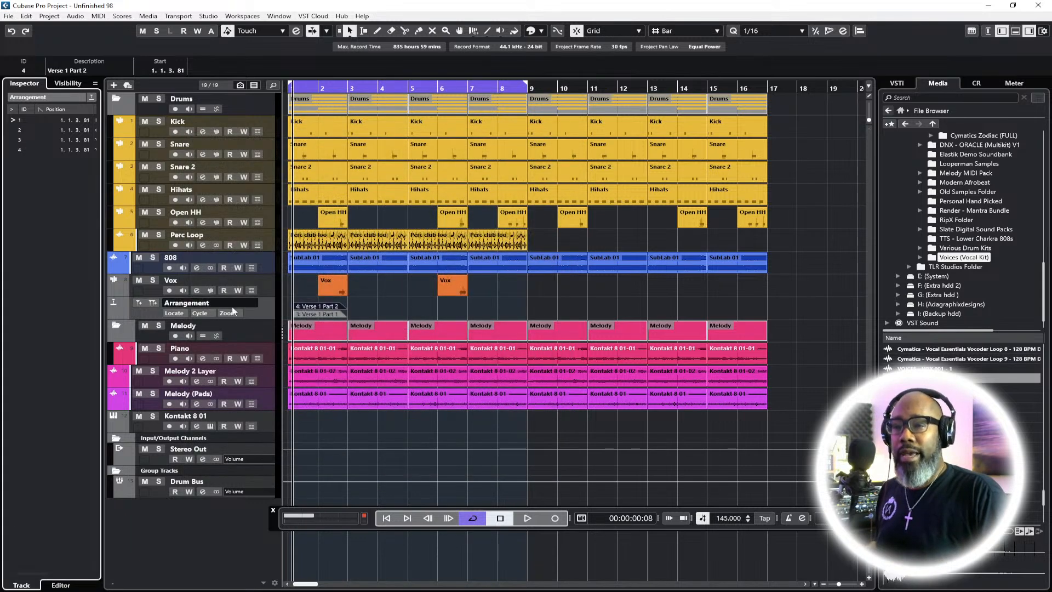
left_click_drag(270, 311, 258, 133)
left_click_drag(255, 97, 255, 97)
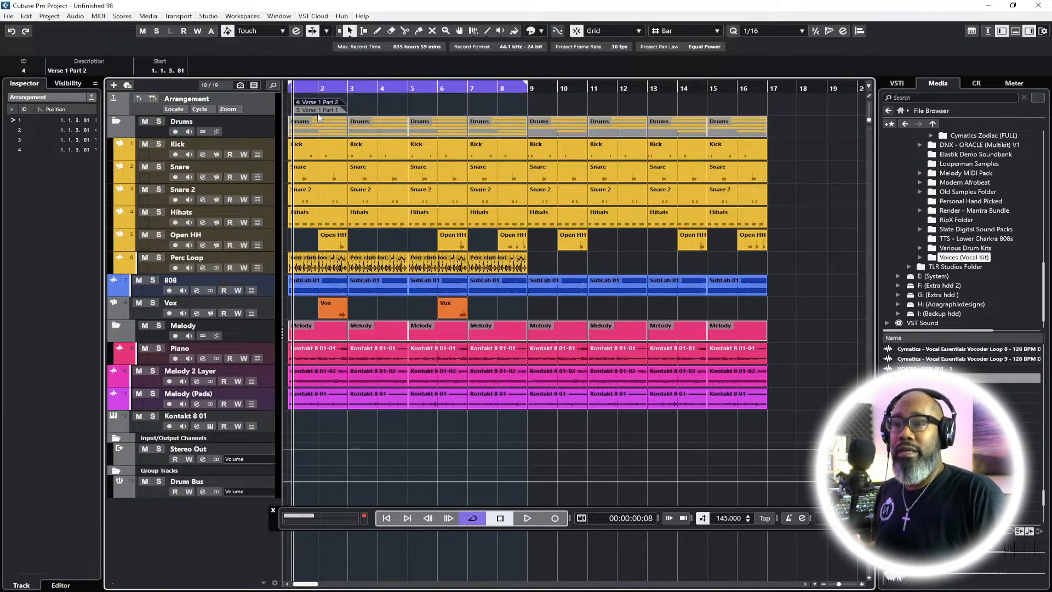
Shift the whole beat to start at bar 9 and place the four markers in order at bars 1, 9, 17 and 25
left_click_drag(319, 114, 540, 118)
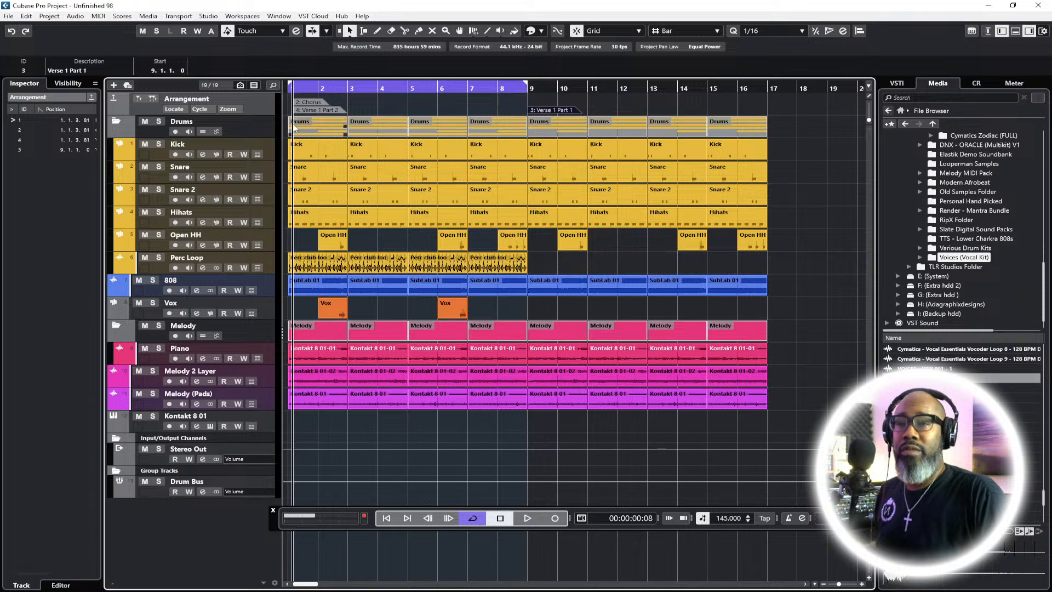
left_click_drag(320, 114, 285, 411)
left_click_drag(310, 137, 307, 112)
left_click(482, 126)
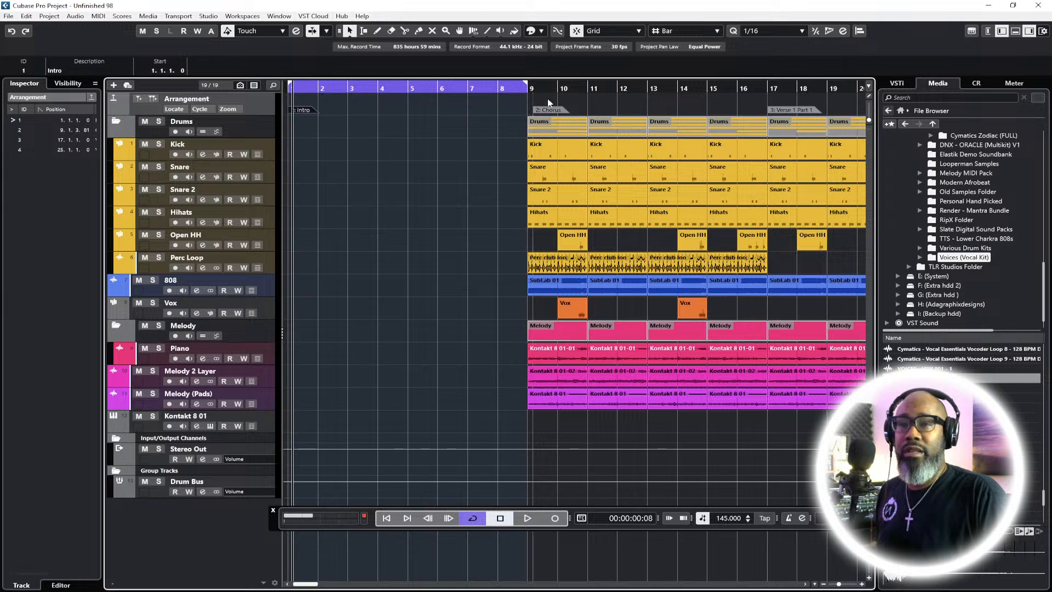
left_click_drag(538, 112, 535, 112)
Copy all events in the Chorus, bars 9 to 16, to the Intro starting at bar 1
left_click_drag(535, 158, 753, 401)
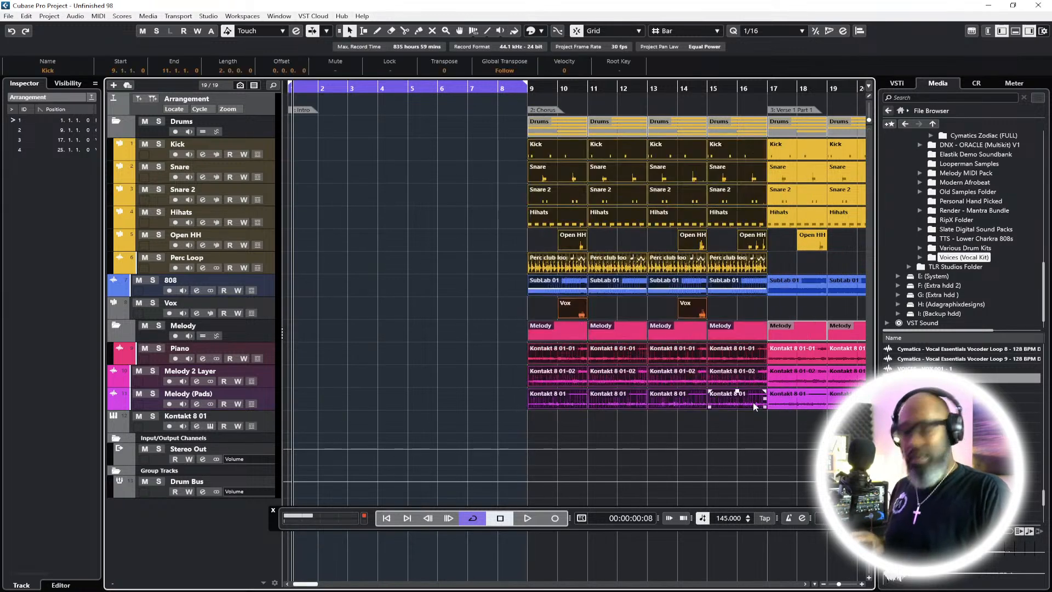
left_click(385, 519)
left_click(269, 143)
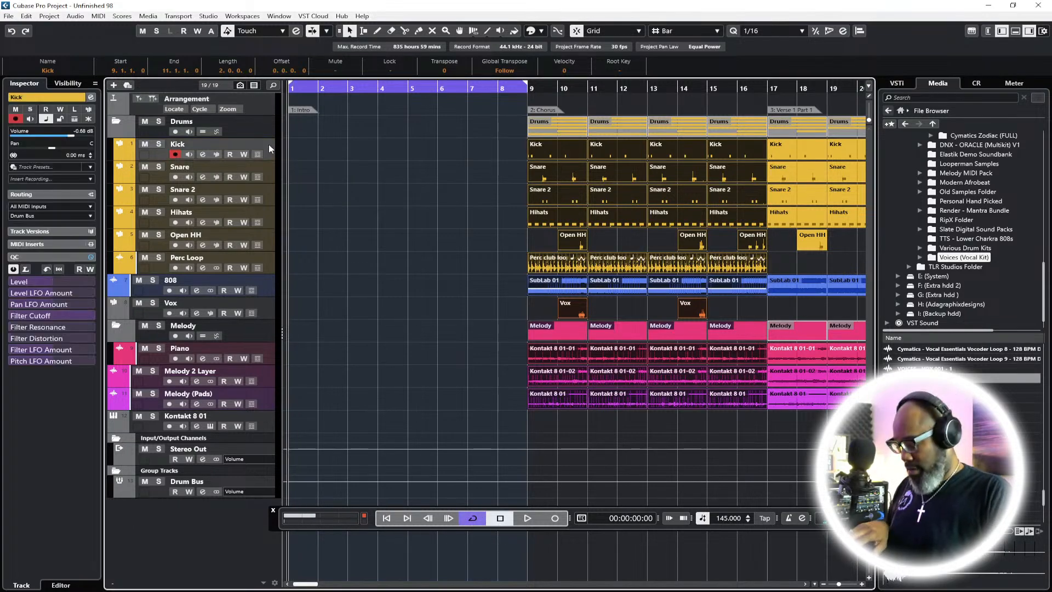
key("ctrl+v")
Delete all Kick, Snare, Snare 2, Hihats, Open HH and Perc Loop events from the Intro, bars 1 to 8
left_click(327, 152)
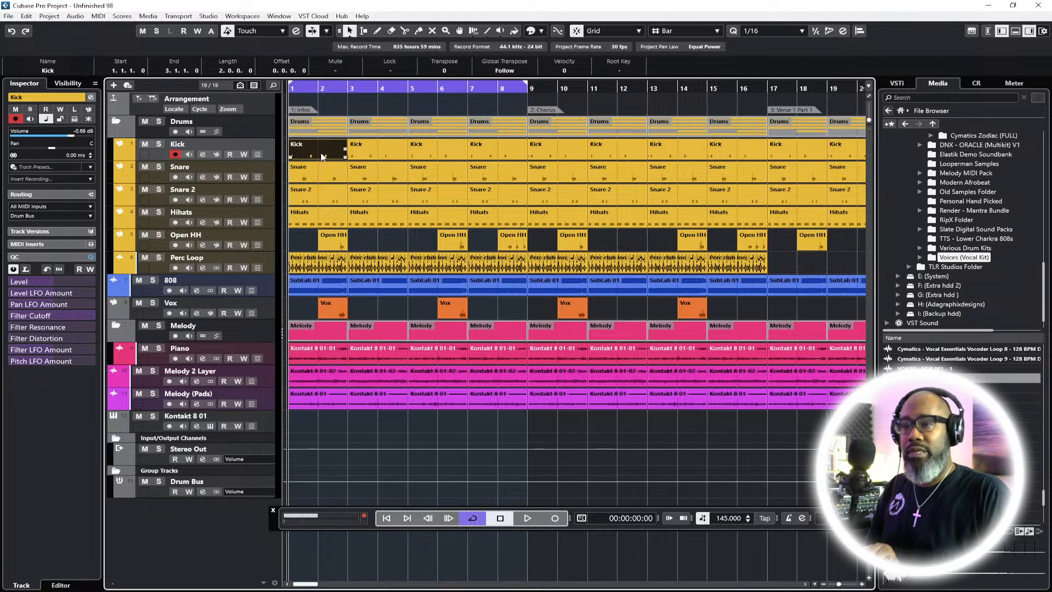
left_click_drag(326, 156, 395, 159)
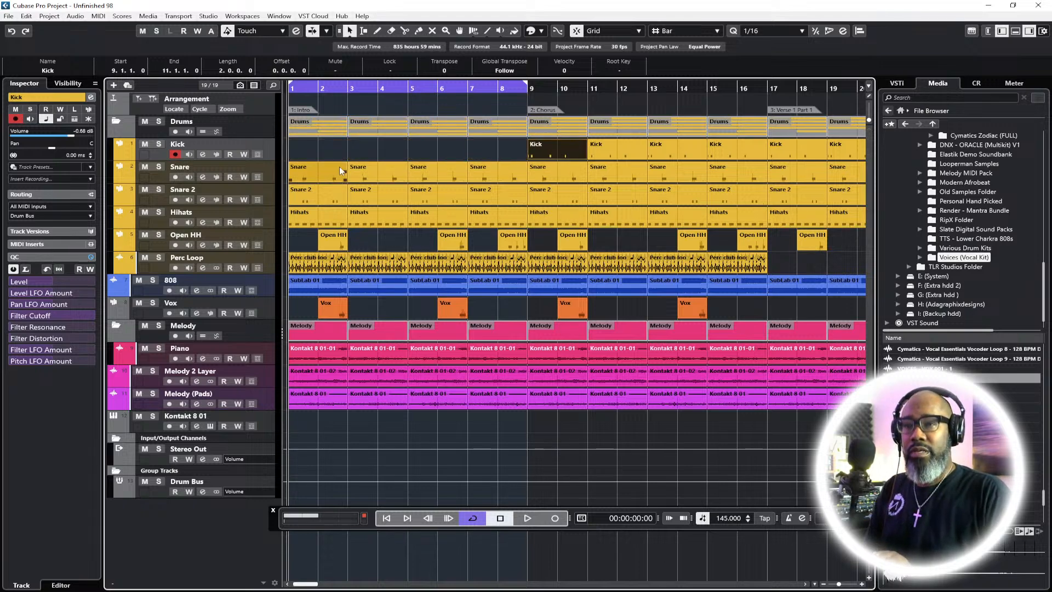
left_click_drag(305, 151, 347, 188)
left_click_drag(517, 219, 517, 219)
key("Delete")
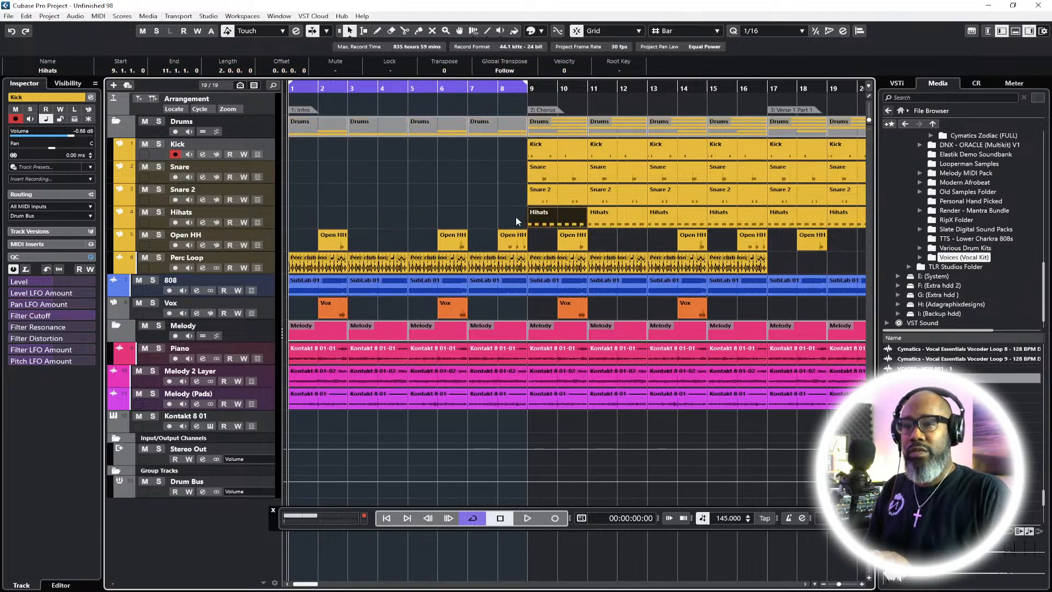
left_click_drag(302, 226, 518, 268)
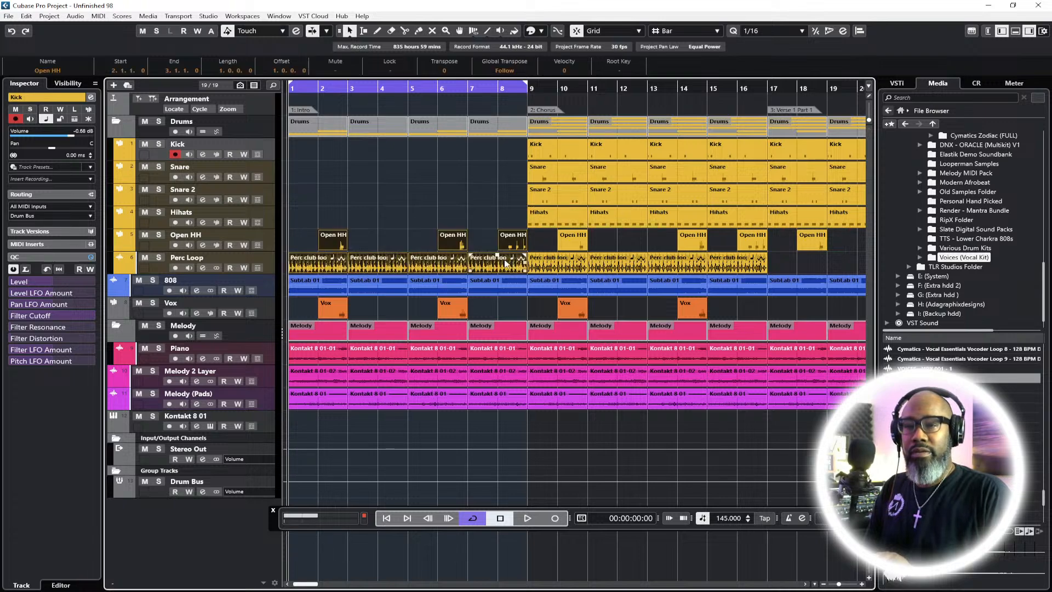
key("Delete")
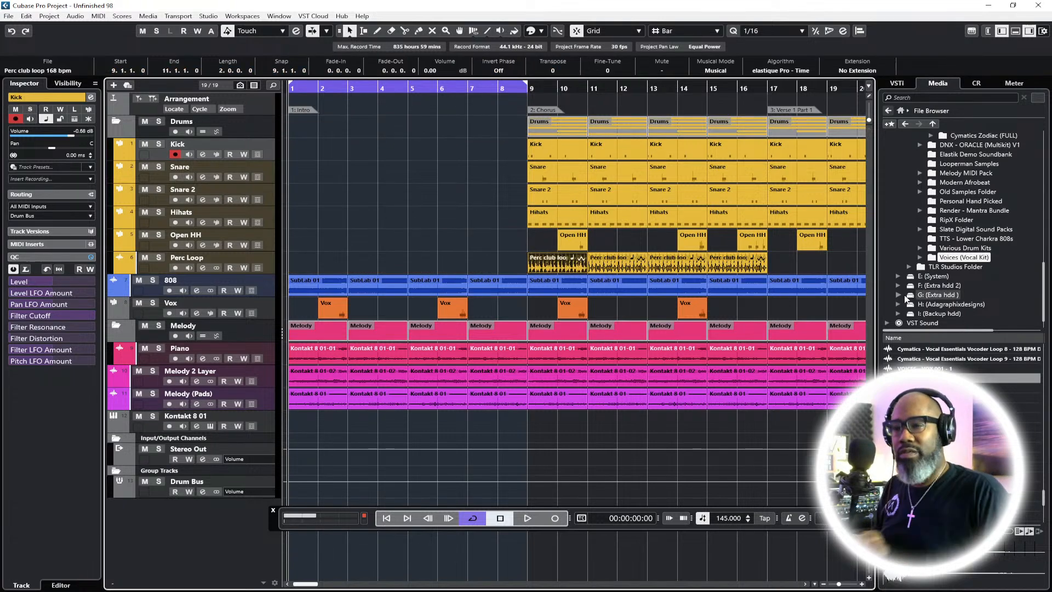
Play the Intro loop and delete the Vox part at bar 2
key("space")
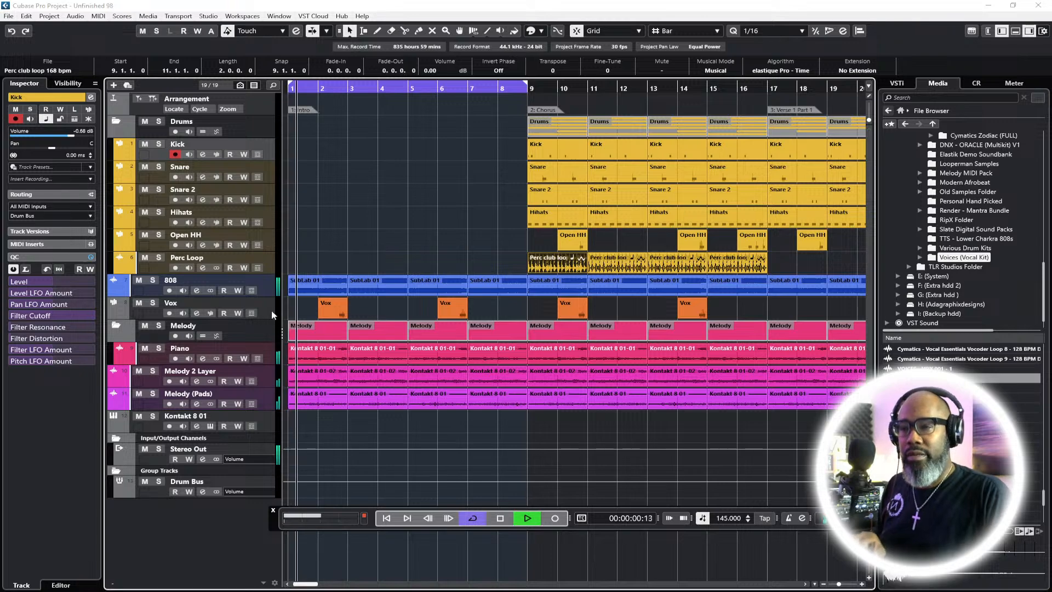
left_click(337, 310)
key("Delete")
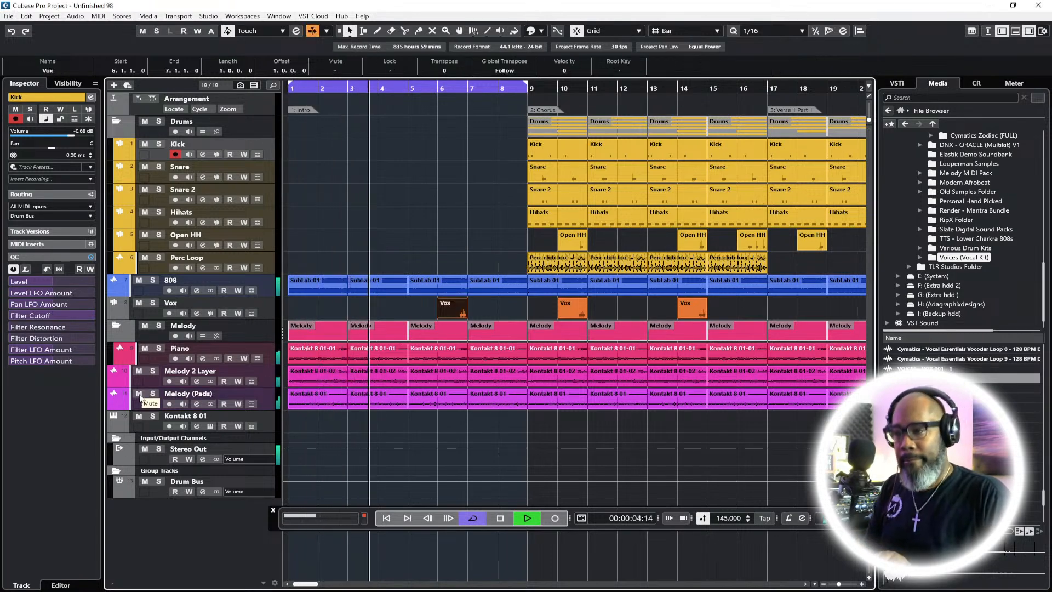
Try the Intro with Melody 2 Layer muted, and delete the Melody 2 Layer and 808 events in bars 1 to 8
left_click(139, 394)
left_click(140, 394)
left_click(140, 371)
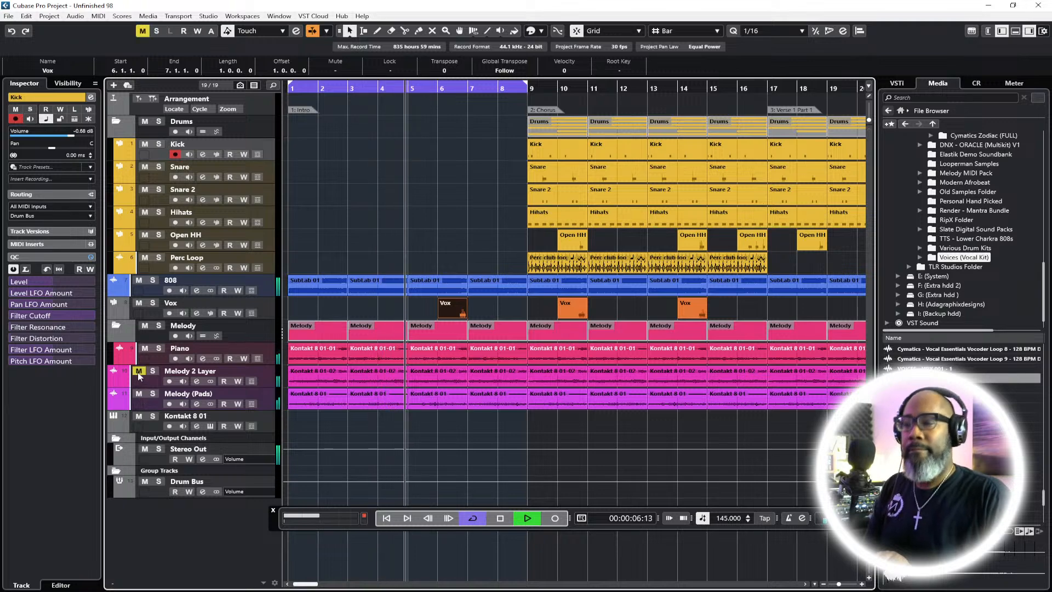
left_click(321, 378)
left_click(321, 378)
key("Delete")
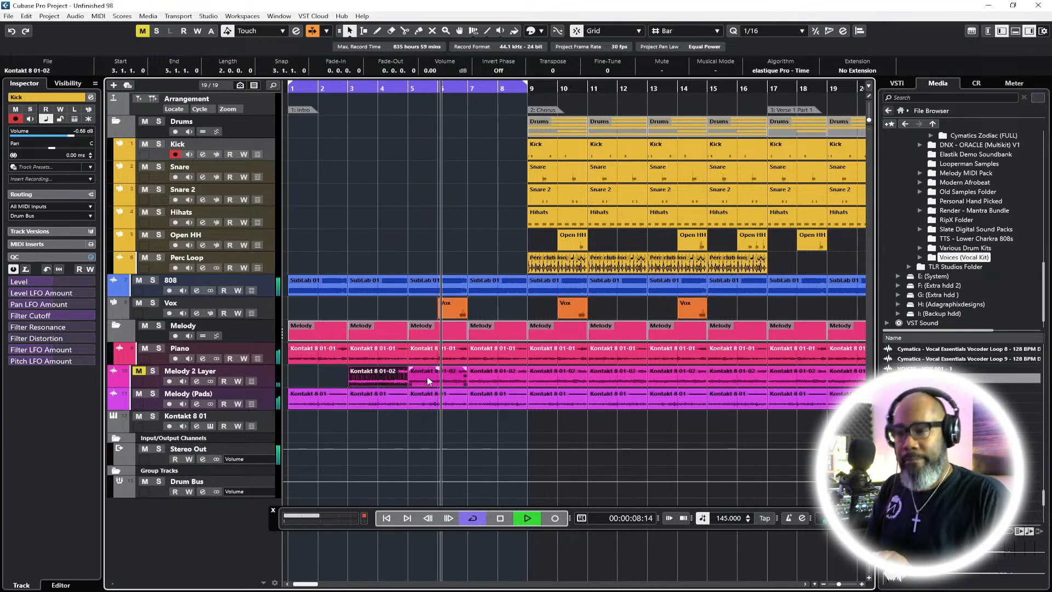
key("Delete")
left_click_drag(386, 377, 499, 382)
key("Delete")
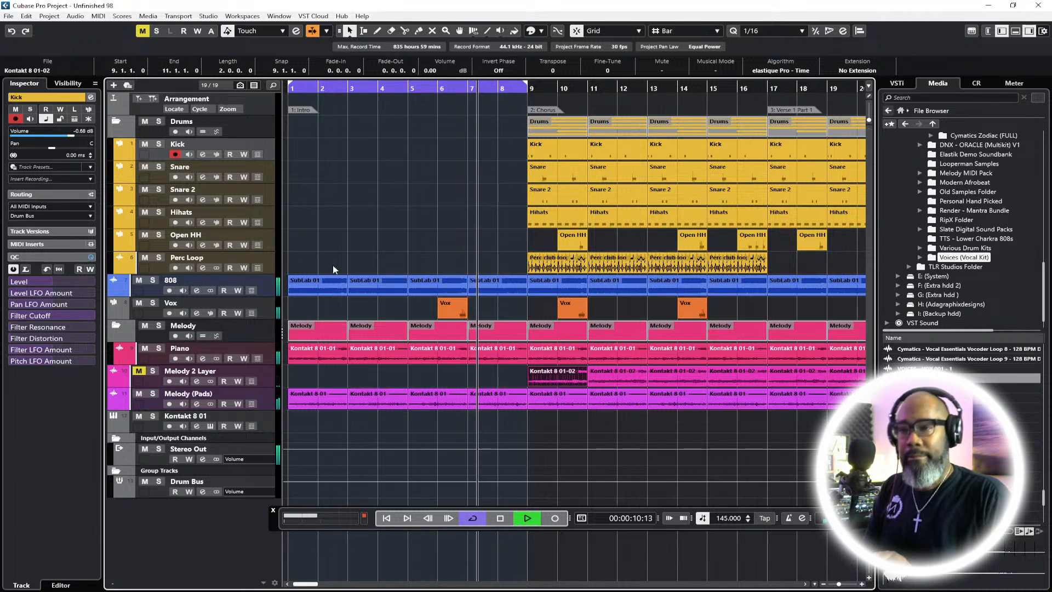
left_click_drag(306, 263, 512, 294)
key("Delete")
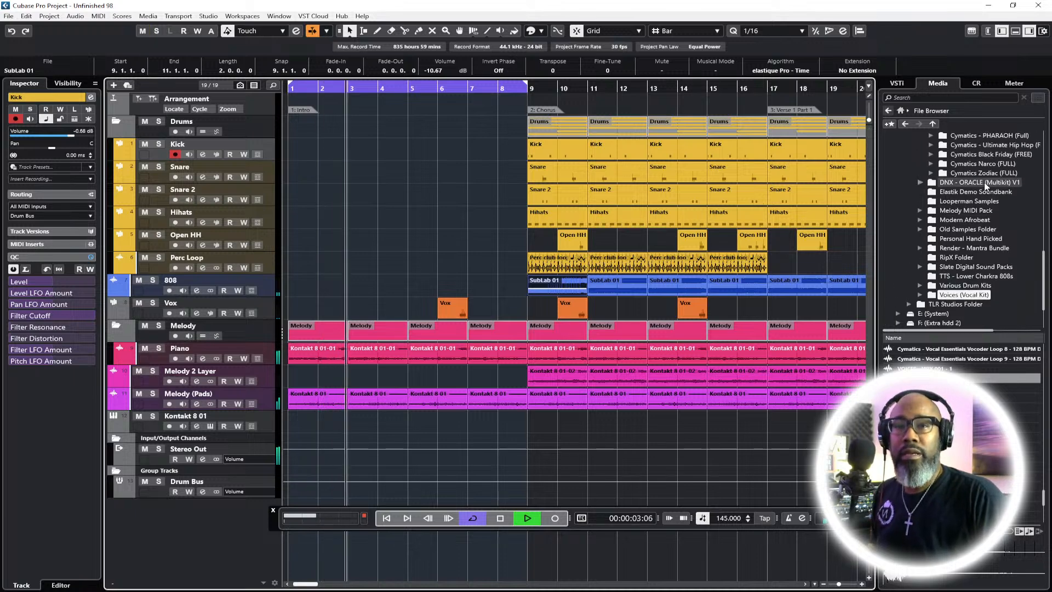
Find the City folder in the Cymatics LIFE ambient recordings and add the Playground 3 sample on a new track
scroll(981, 246, "up", 3)
scroll(977, 234, "up", 3)
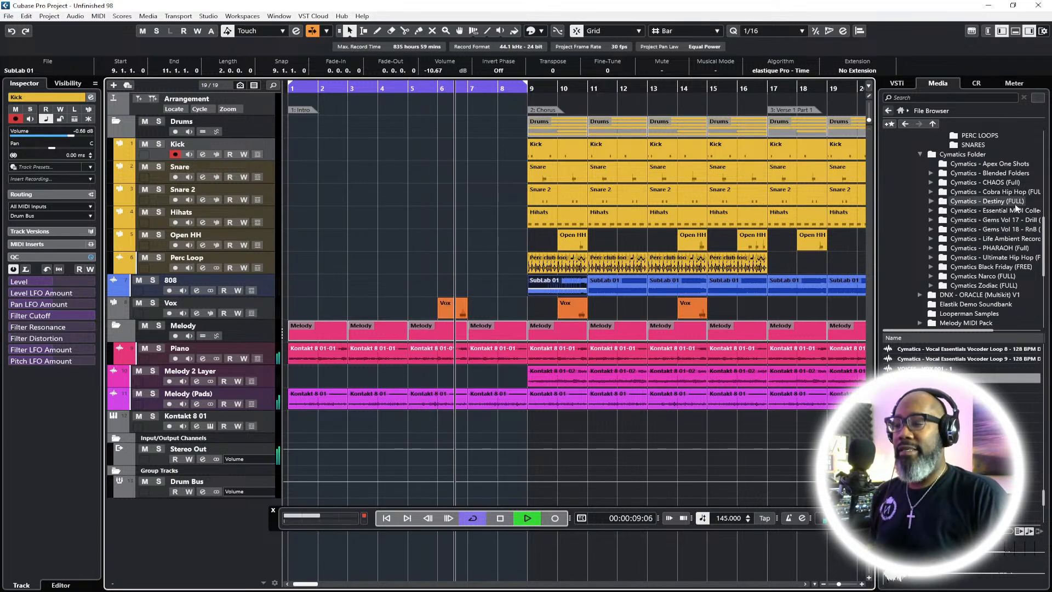
scroll(997, 262, "up", 1)
scroll(1001, 255, "down", 2)
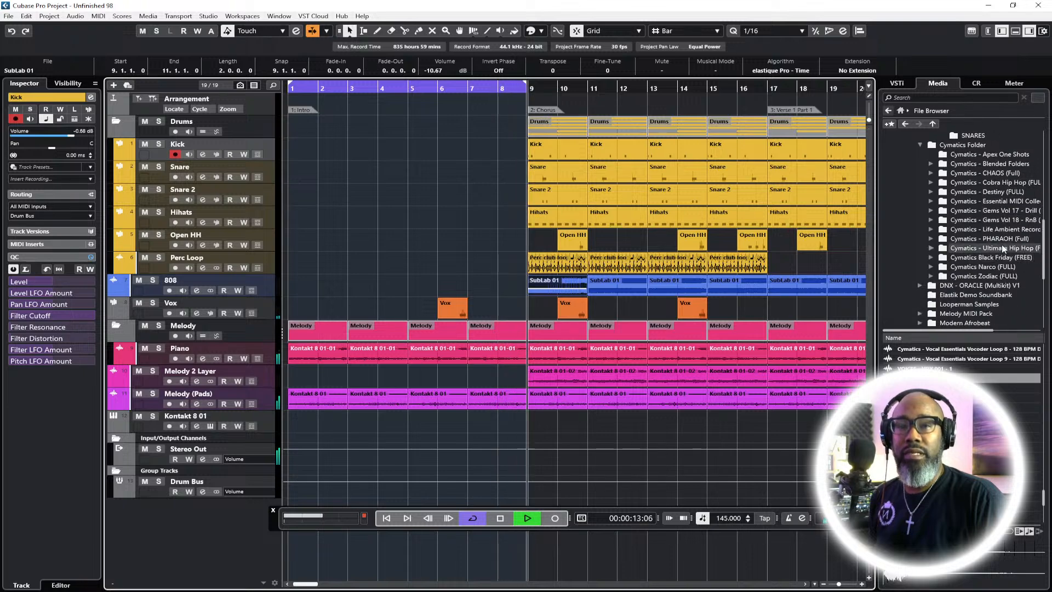
left_click(1011, 230)
double_click(914, 357)
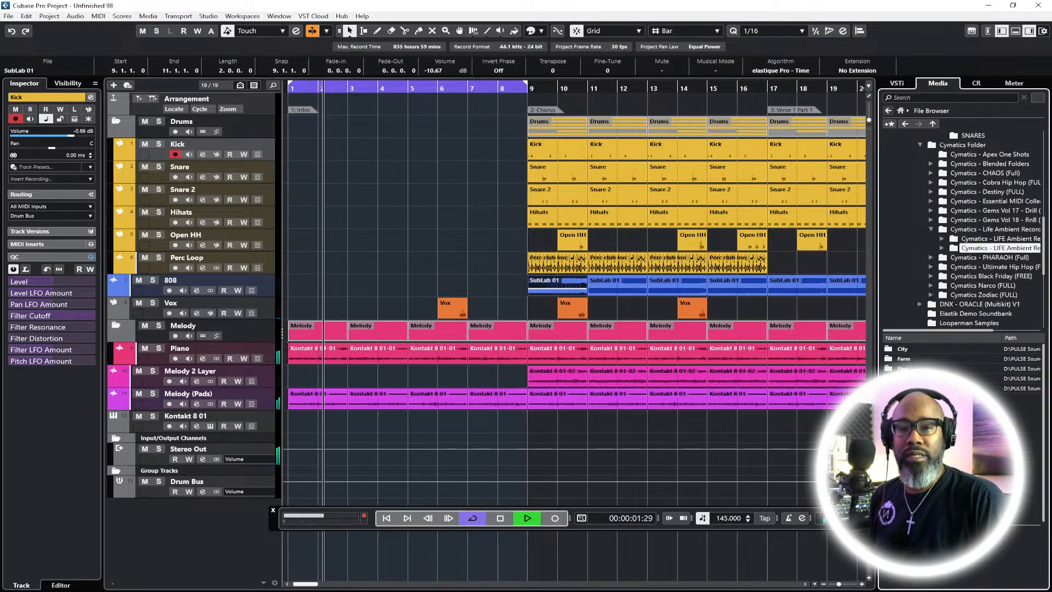
double_click(912, 351)
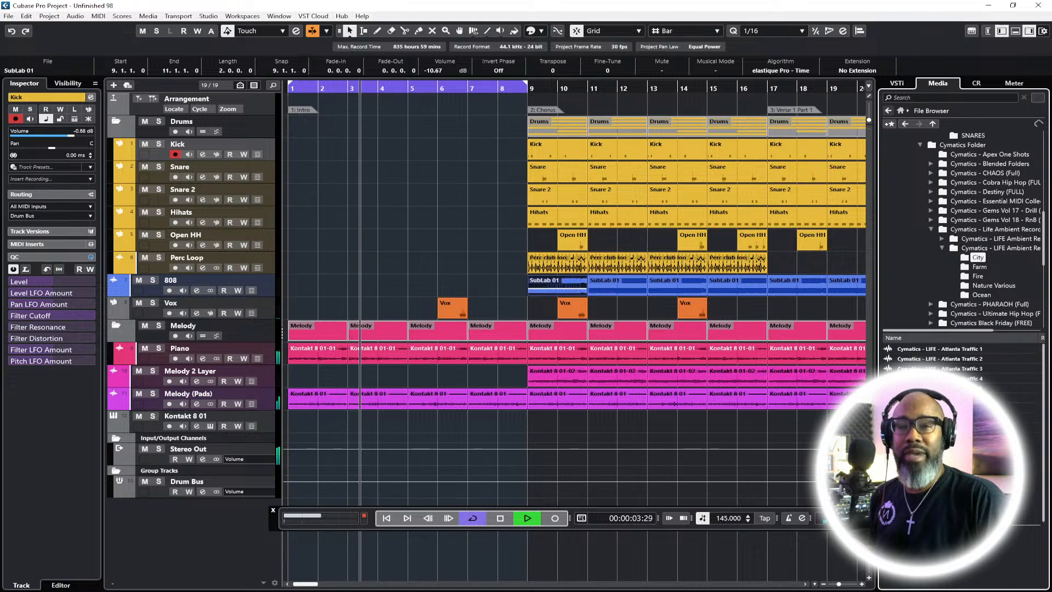
scroll(931, 405, "down", 6)
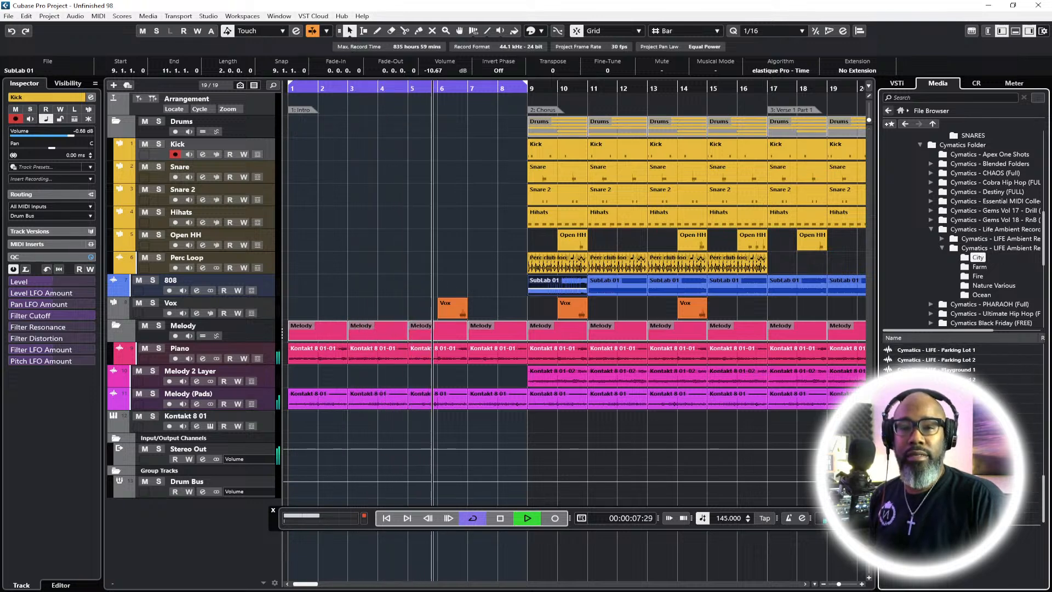
double_click(948, 389)
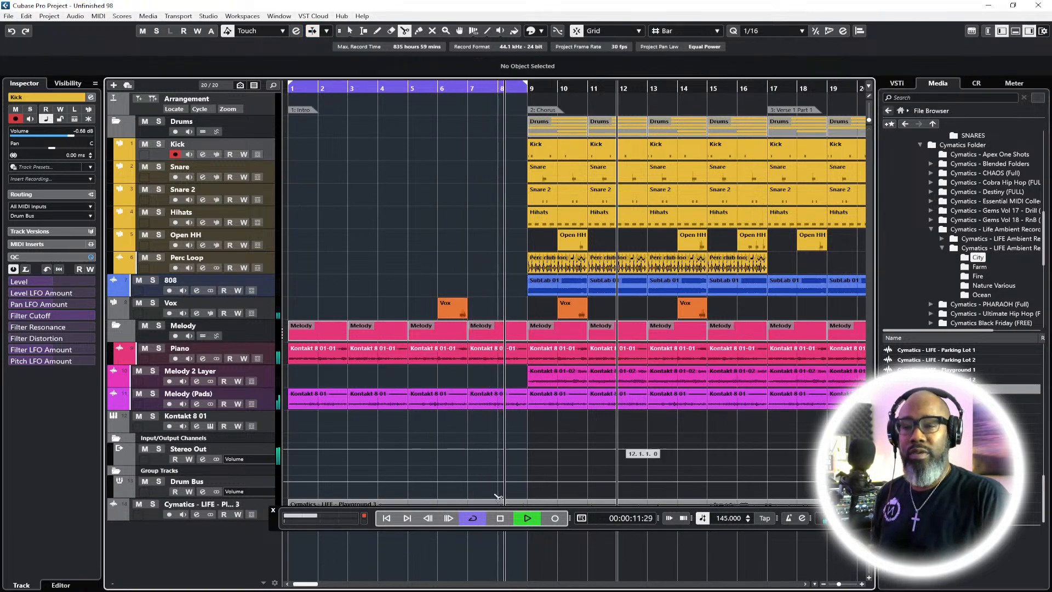
Split the Playground 3 event at bar 9 and delete the portion after the Intro
left_click_drag(278, 525, 274, 561)
left_click(528, 513)
left_click(349, 31)
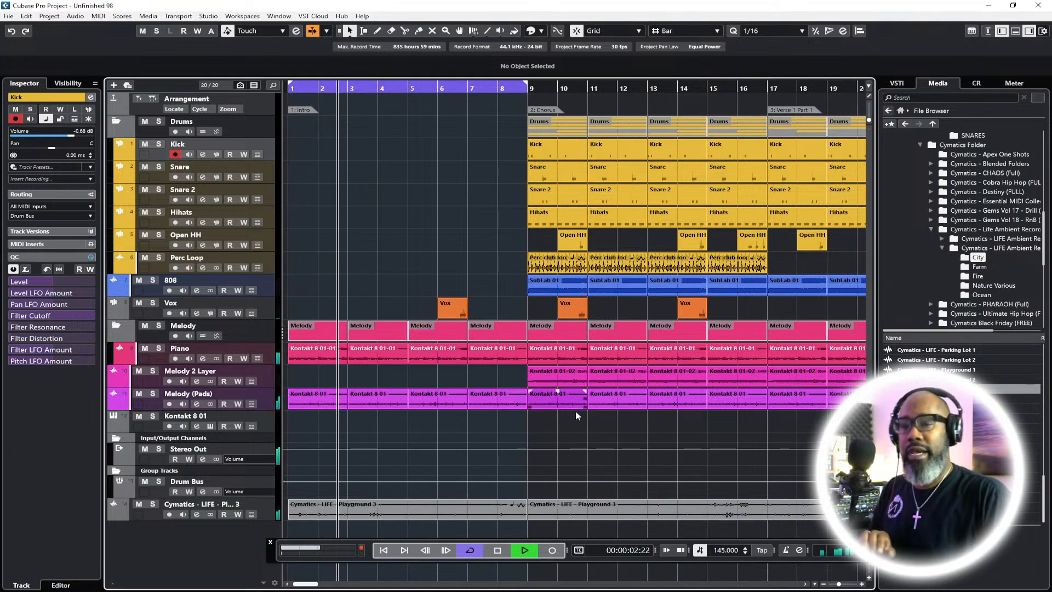
left_click(578, 506)
key("Delete")
Move the new ambient sample track below Melody (Pads) and rename it Playground
left_click_drag(262, 504, 249, 410)
double_click(222, 417)
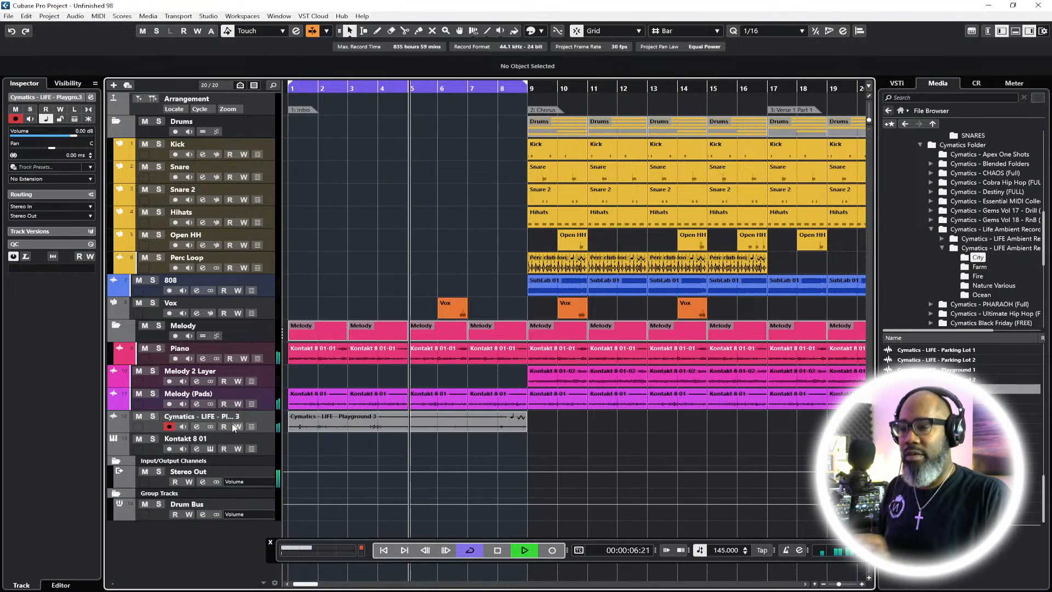
type("Playgrounsd")
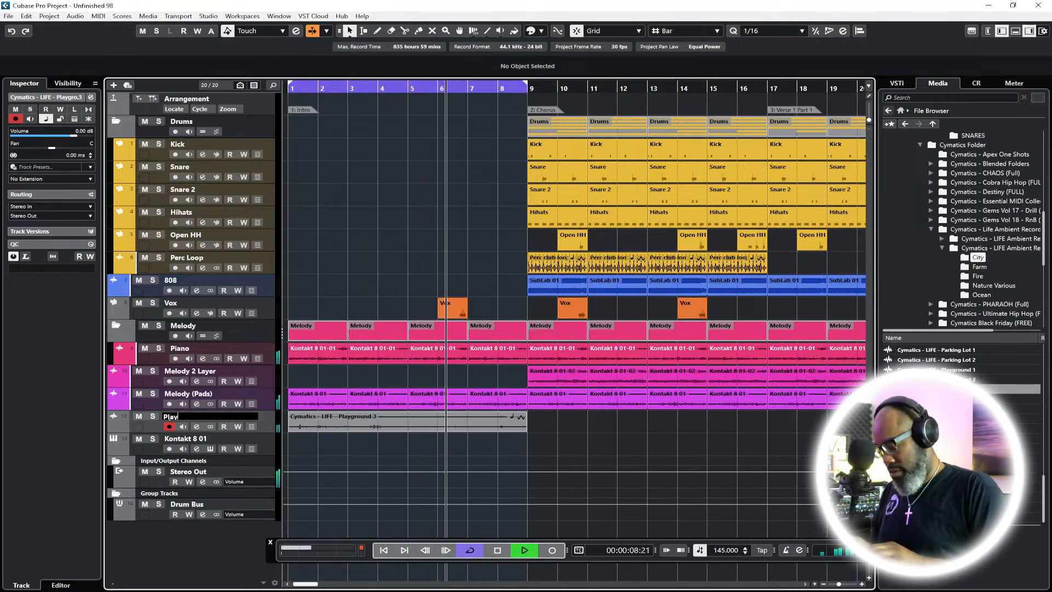
key("BackSpace")
key("BackSpace")
type("d")
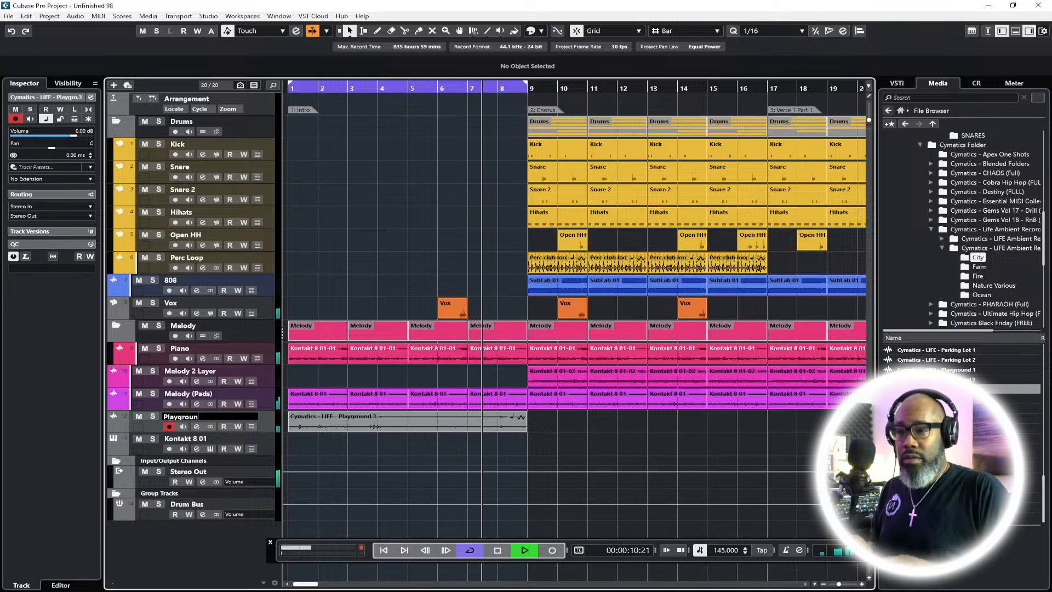
key("Return")
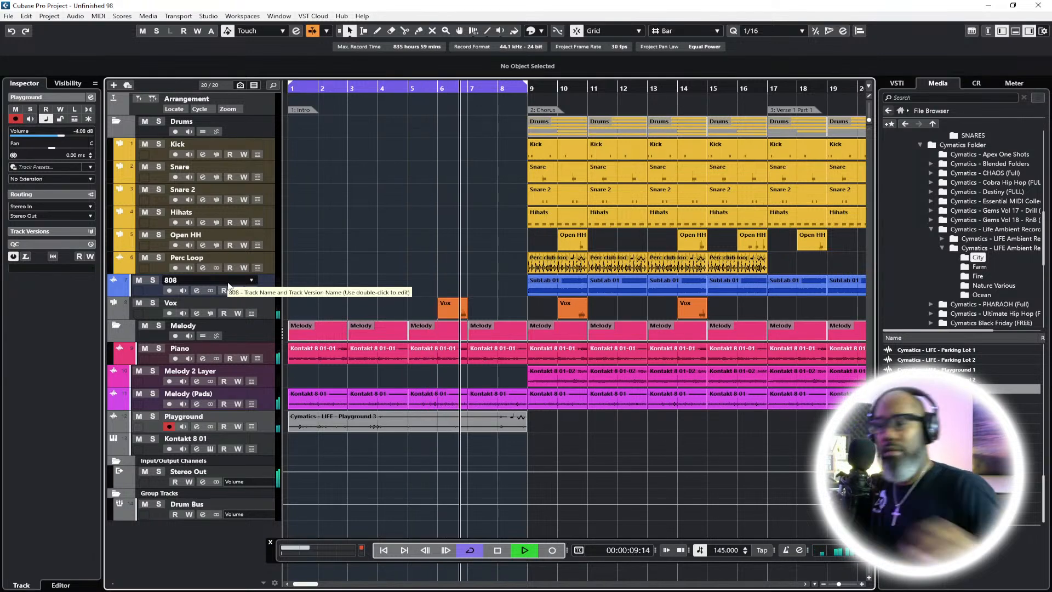
Split the Playground event at bars 3, 5 and 7
key("3")
left_click(406, 426)
left_click(351, 424)
left_click(470, 423)
left_click(349, 30)
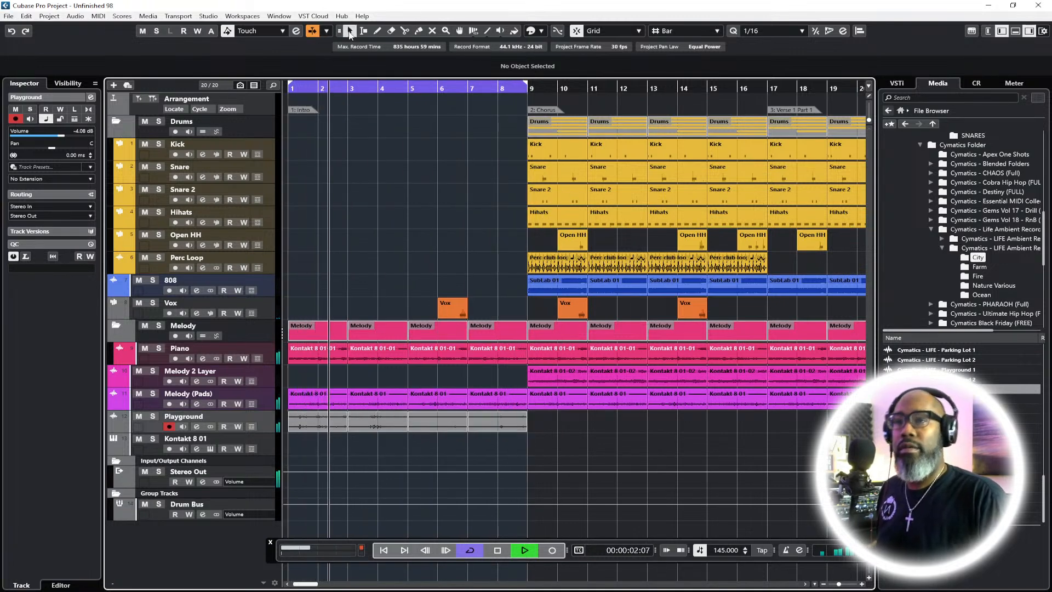
Stop playback and colour the Arrangement marker track bright green
key("space")
left_click(268, 111)
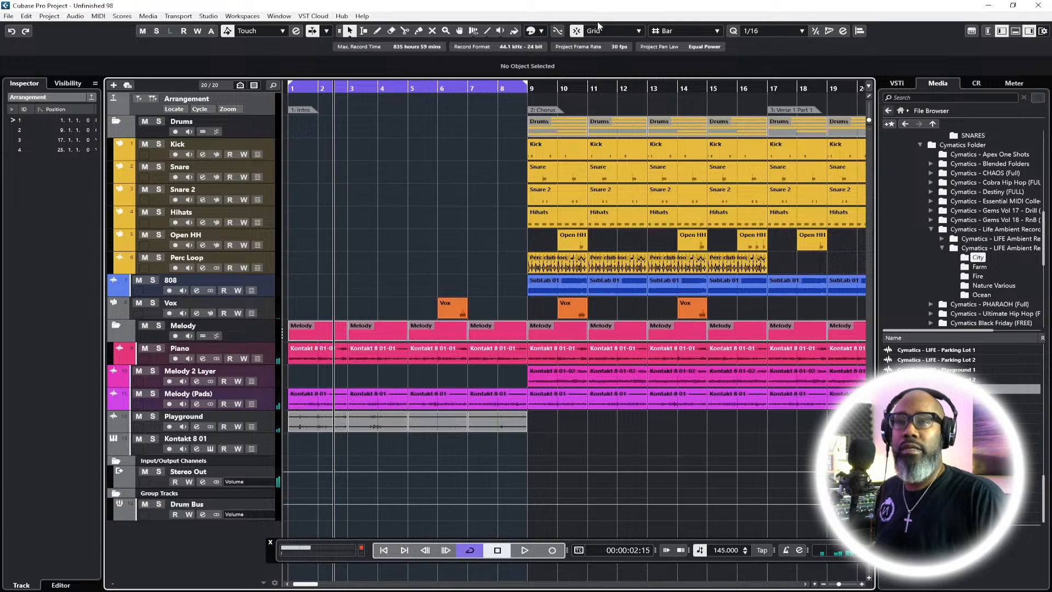
left_click(532, 31)
left_click(642, 59)
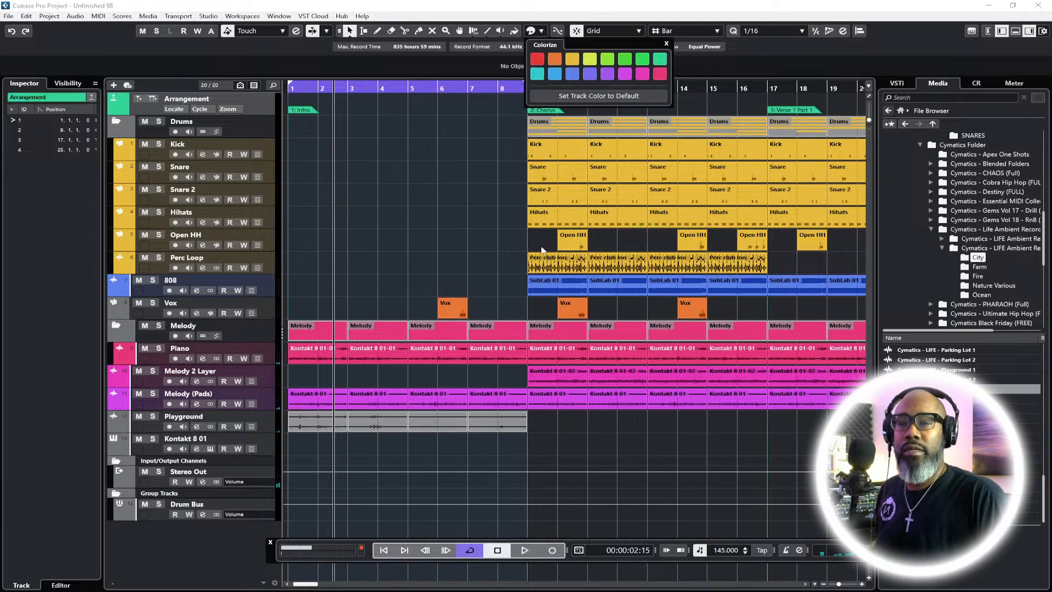
left_click(435, 196)
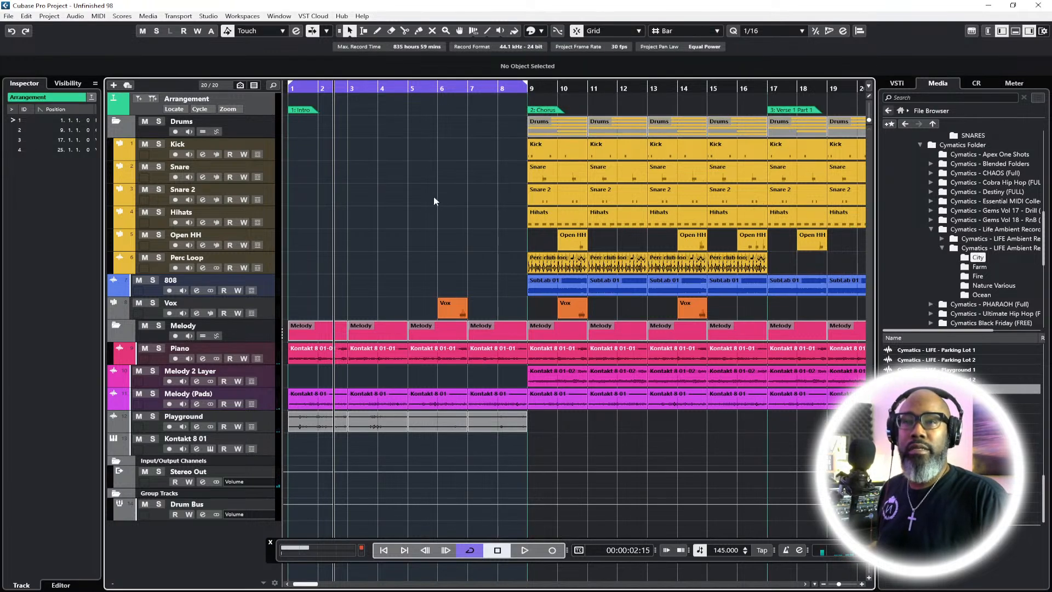
left_click(542, 31)
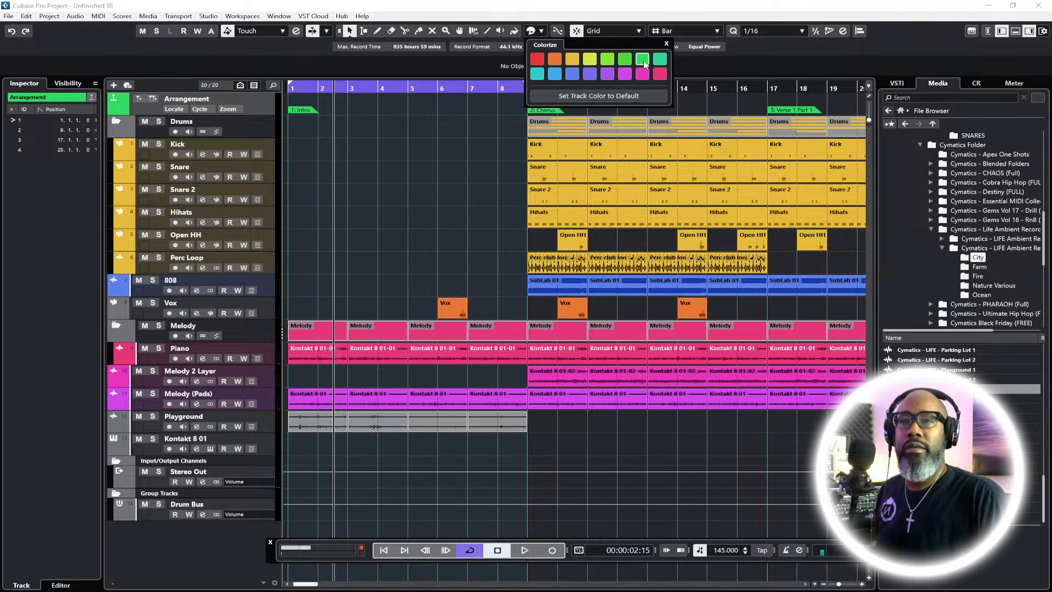
left_click(467, 197)
Colour the Playground track teal green
left_click(273, 429)
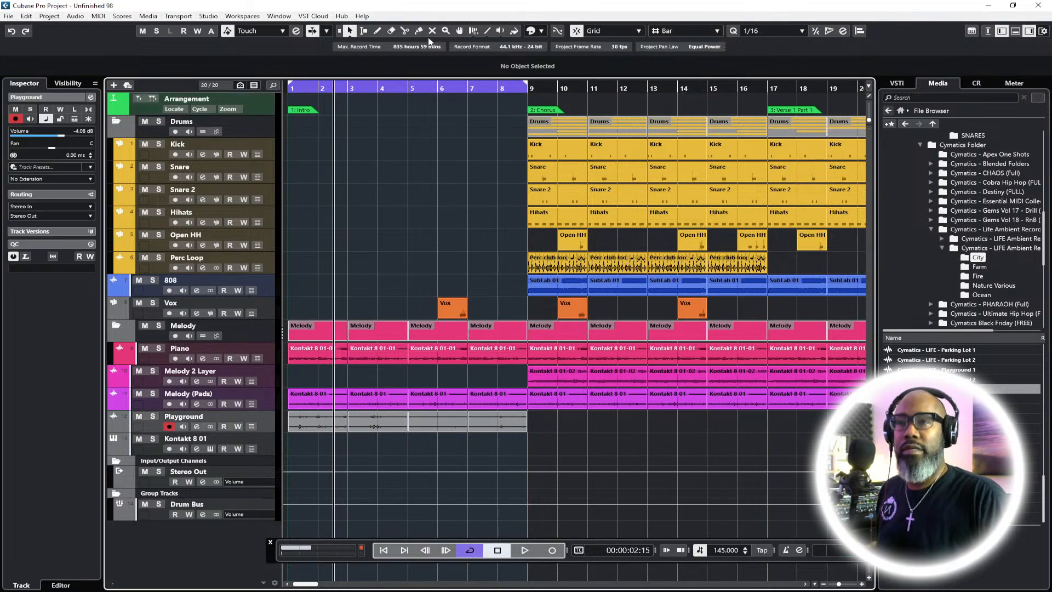
left_click(542, 32)
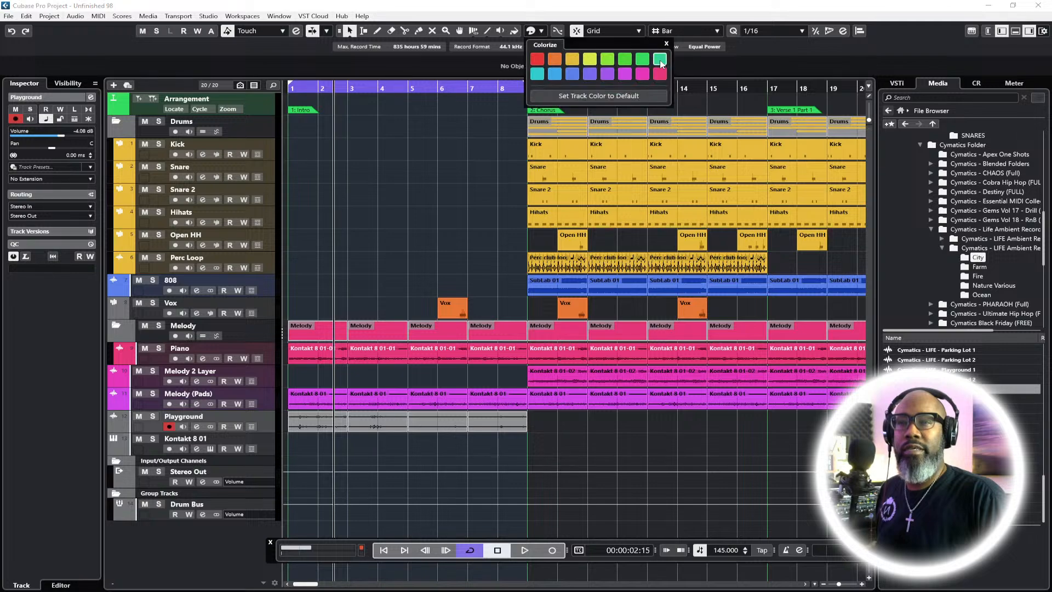
left_click(642, 58)
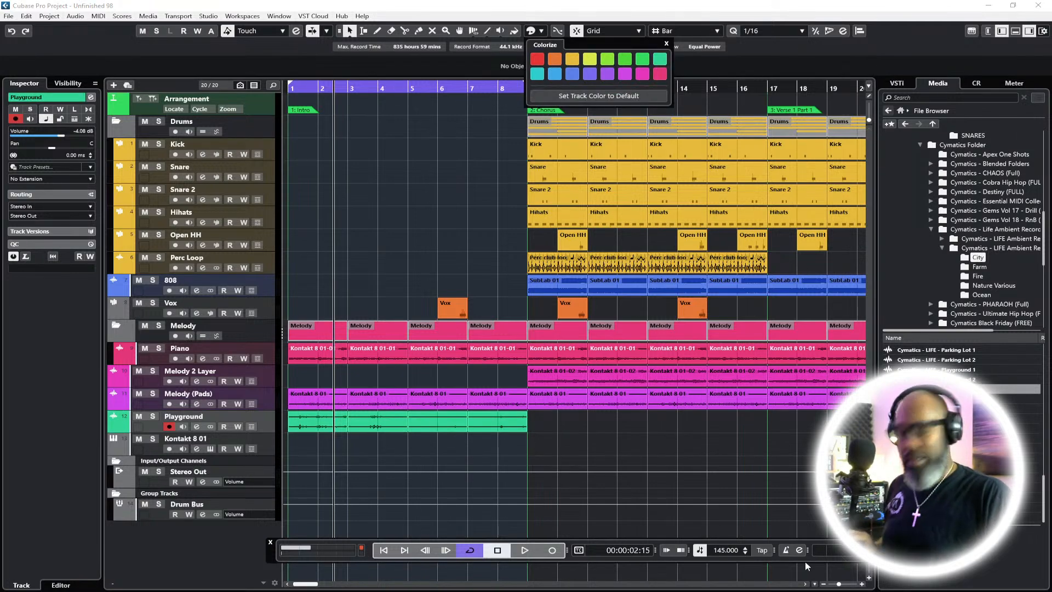
Fit the whole arrangement in view and play the Intro briefly from bar 1
left_click(823, 586)
left_click(858, 585)
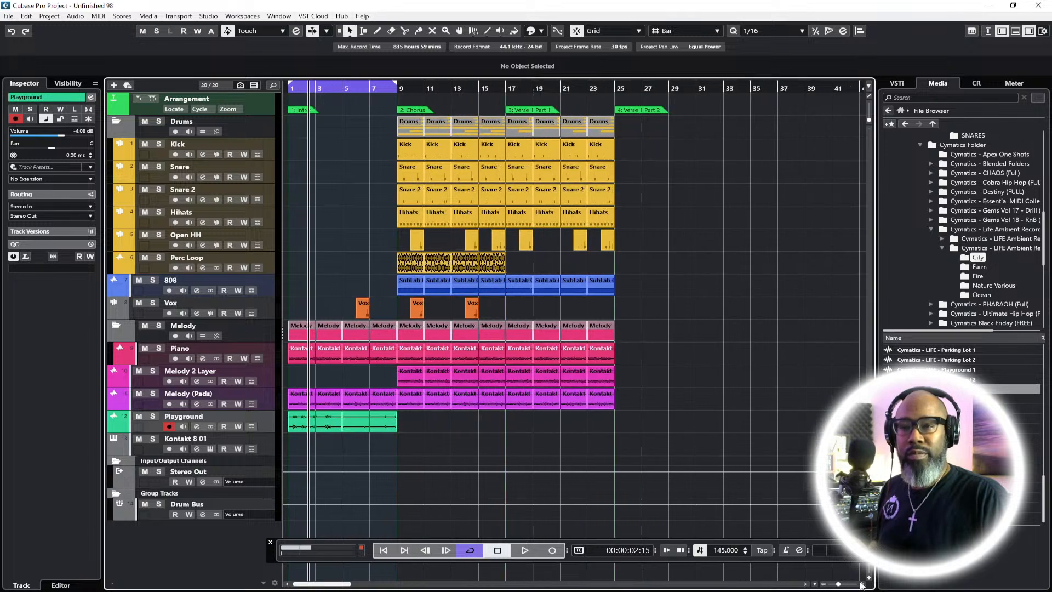
left_click(385, 550)
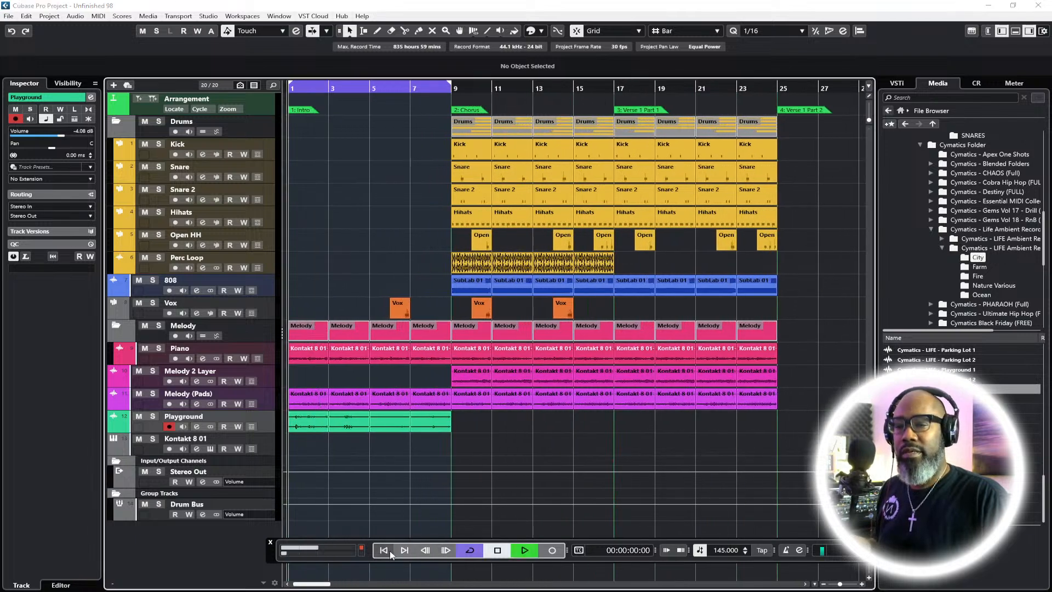
key("space")
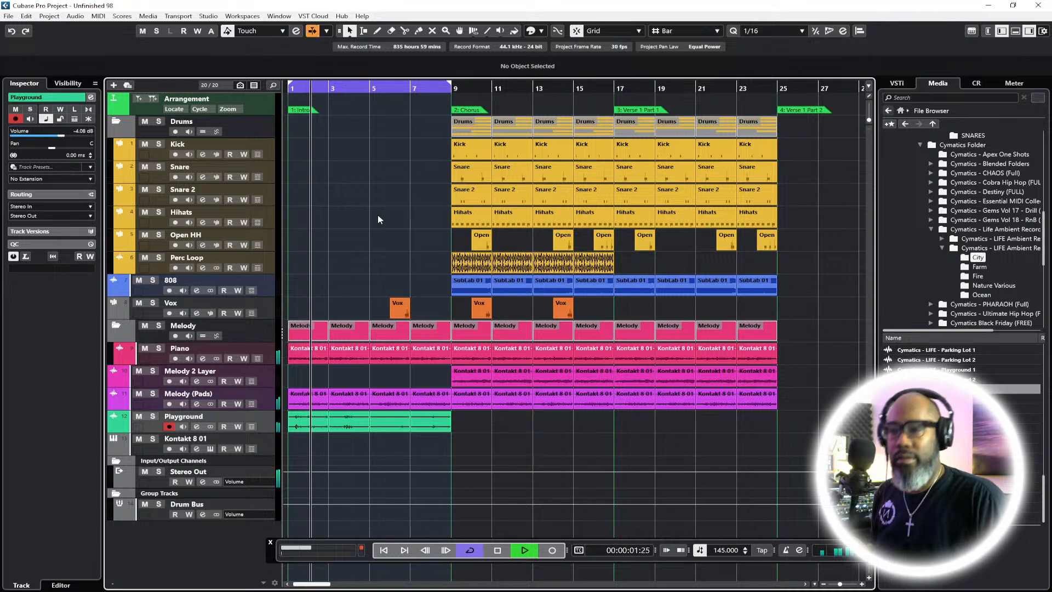
key("space")
Add a sampler track named Rev Cymbols, routed to Stereo Out
right_click(208, 525)
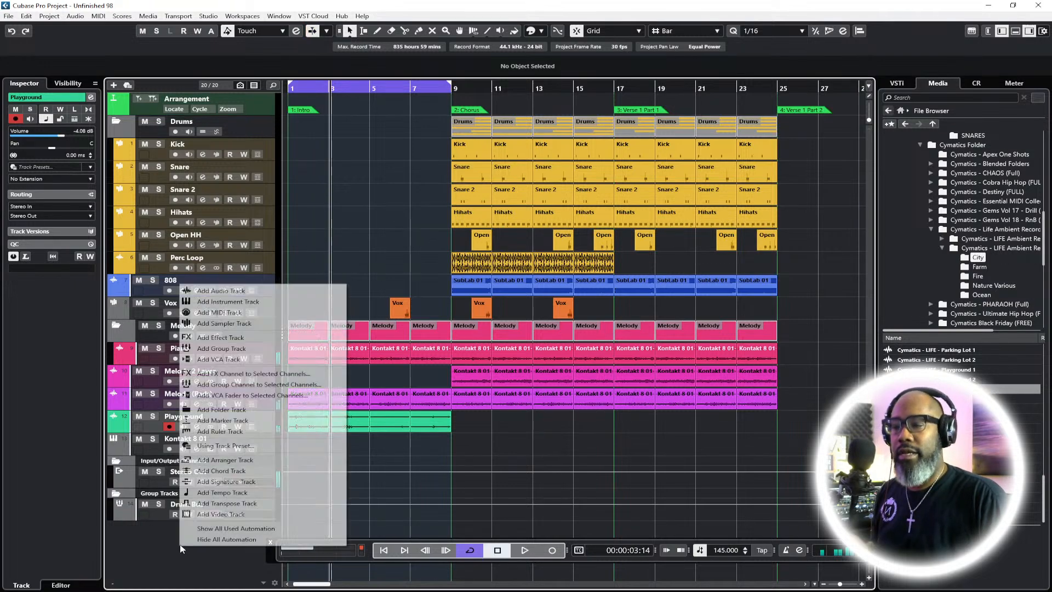
left_click(233, 324)
type("Rev C")
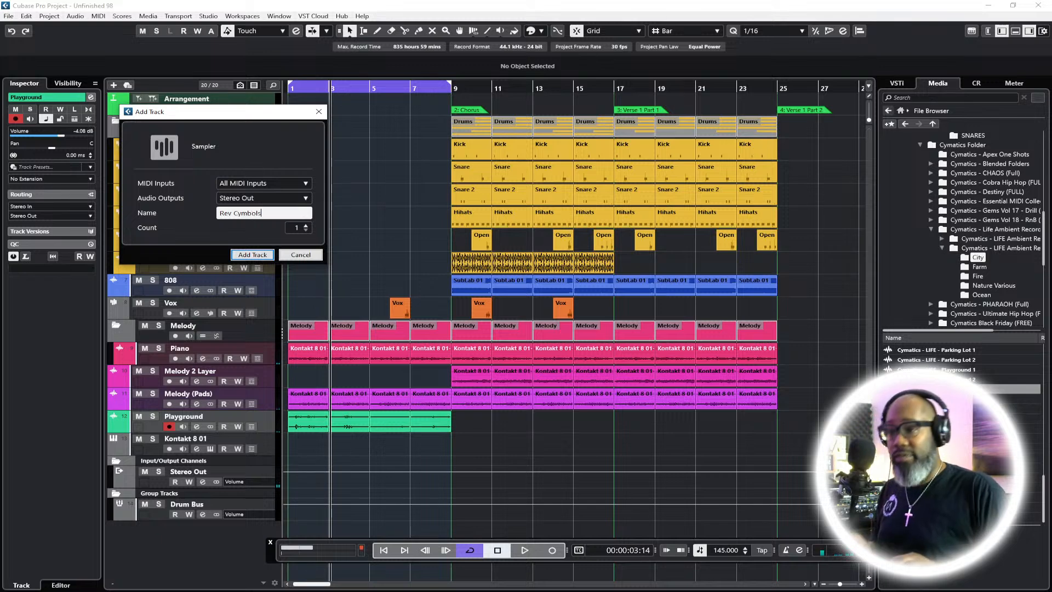
type("ymbols")
key("Return")
Load Cymatics - Reverse Cymbal 1.wav from the FX folder of the CHAOS Doom Hip Hop pack into the Rev Cymbols sampler
scroll(980, 251, "up", 2)
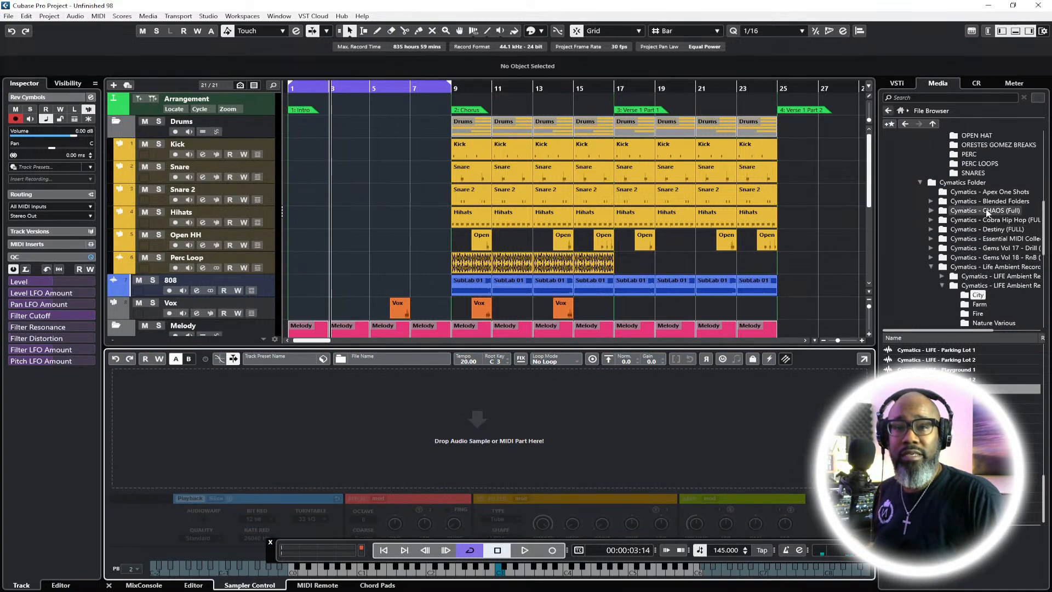
left_click(985, 212)
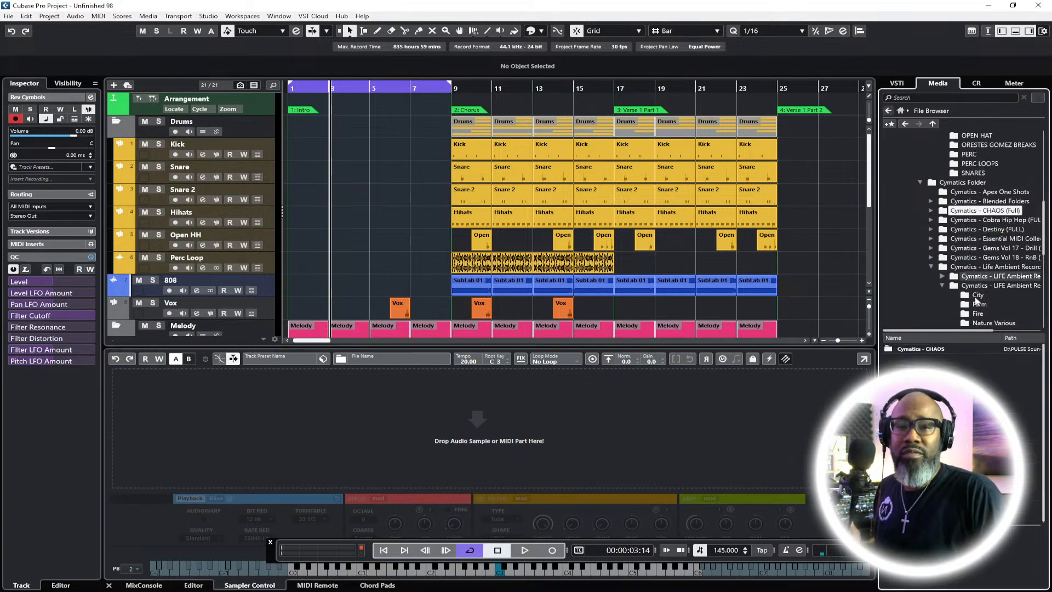
double_click(954, 349)
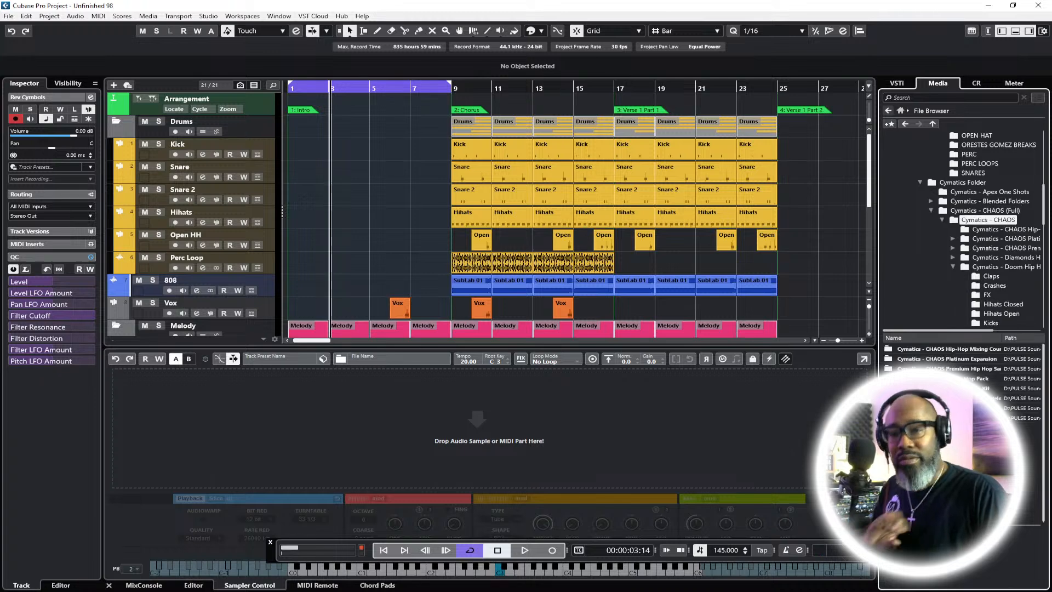
double_click(976, 398)
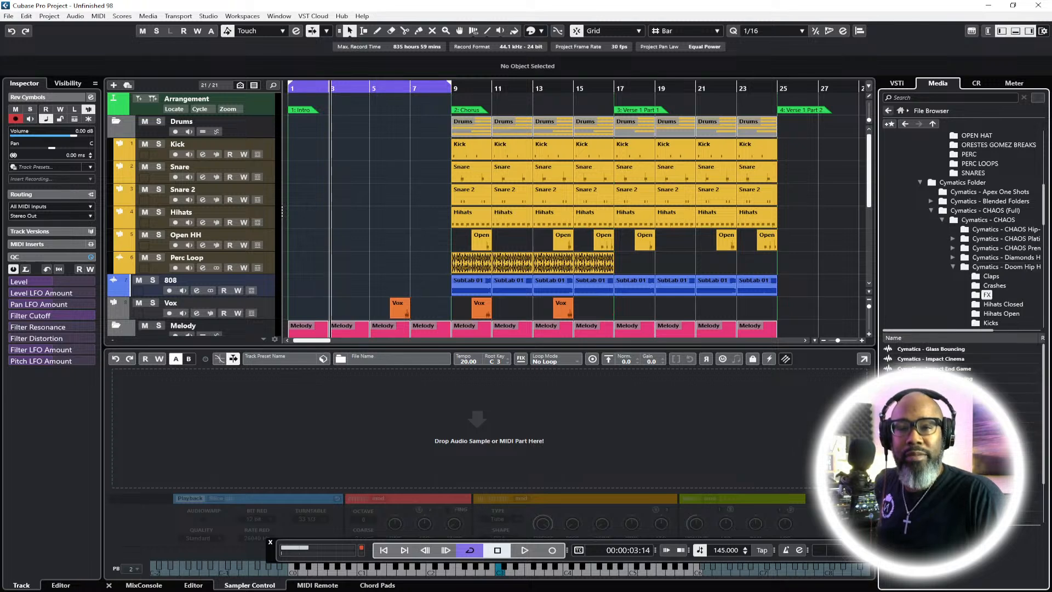
left_click_drag(932, 457, 447, 445)
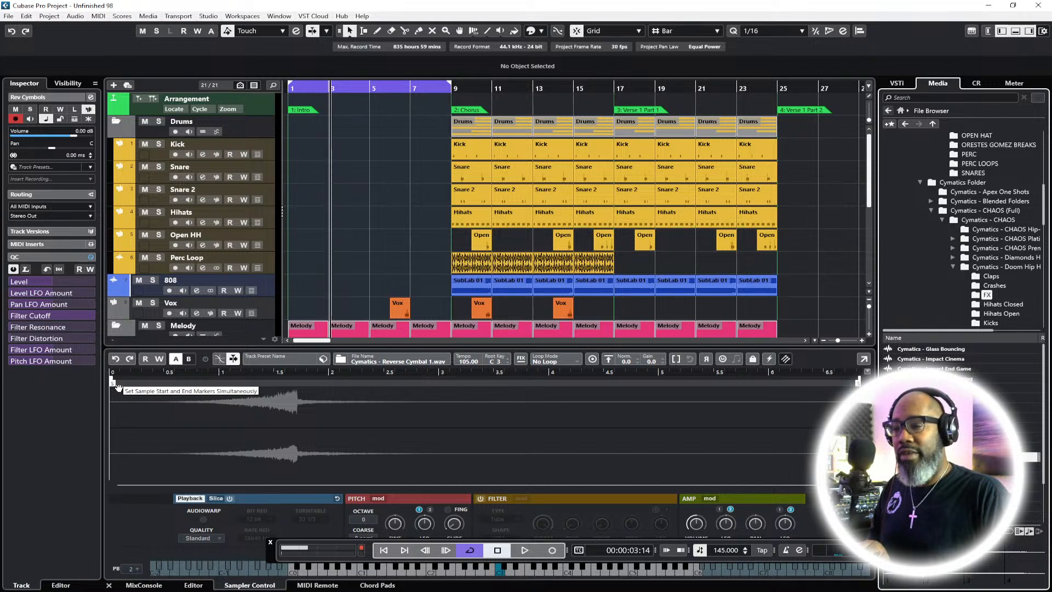
Try the reverse cymbal's sample start at about 0.25 s, playing along from bar 7
left_click_drag(118, 386, 143, 384)
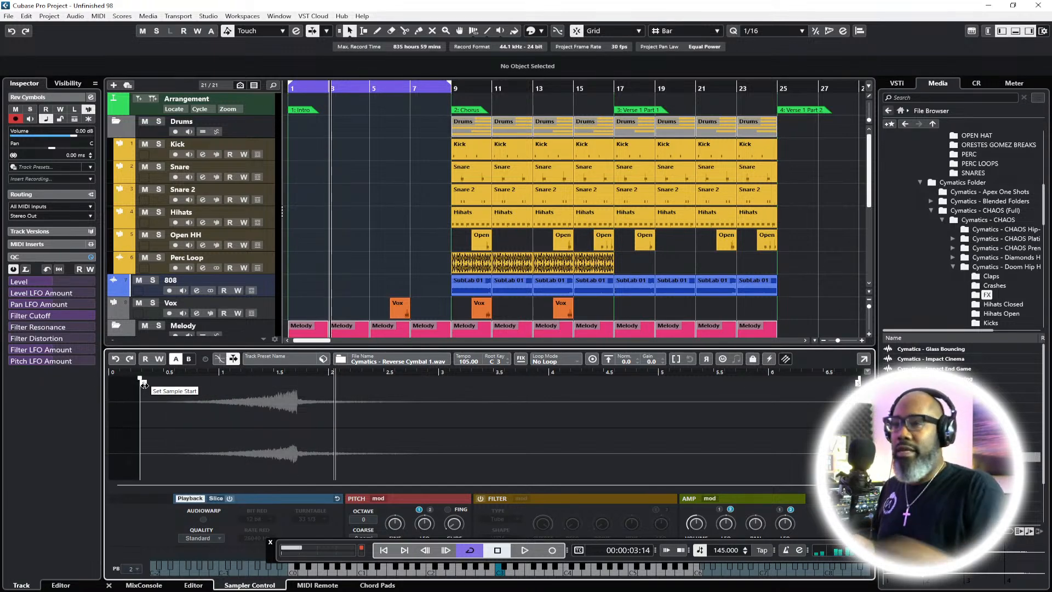
left_click(412, 89)
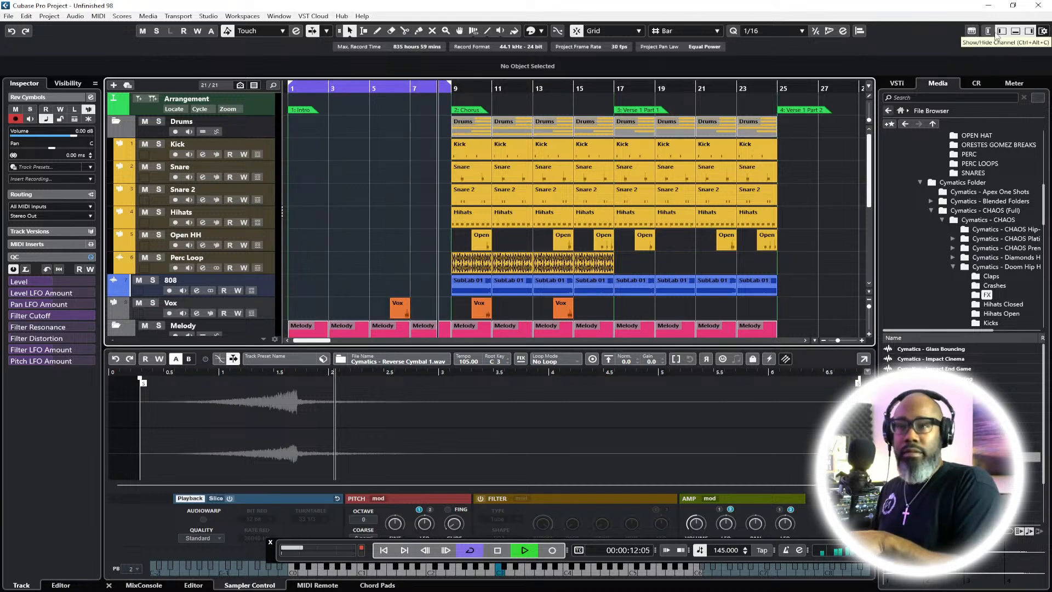
key("space")
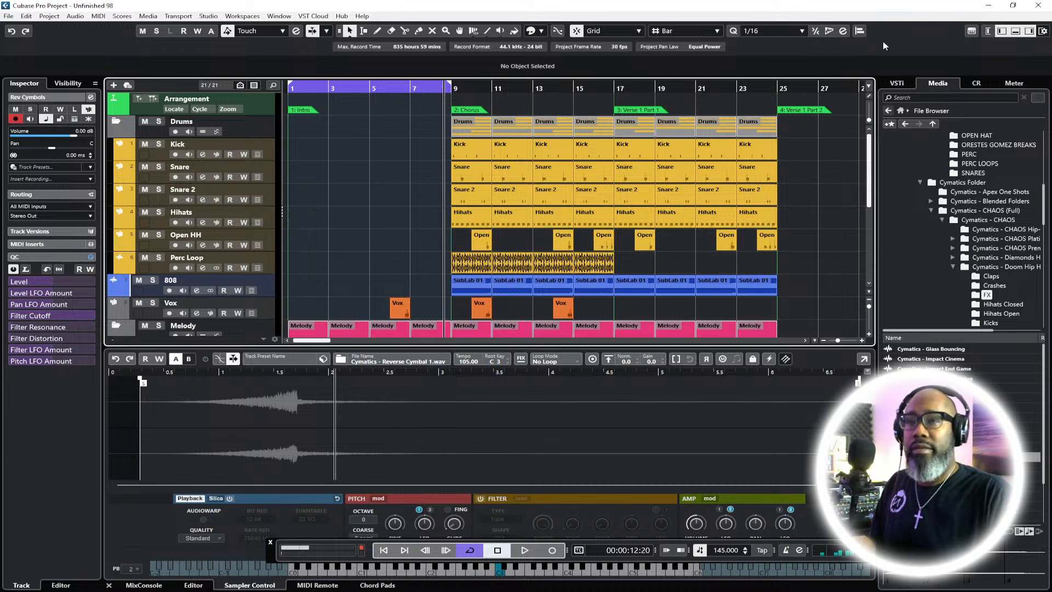
left_click(410, 90)
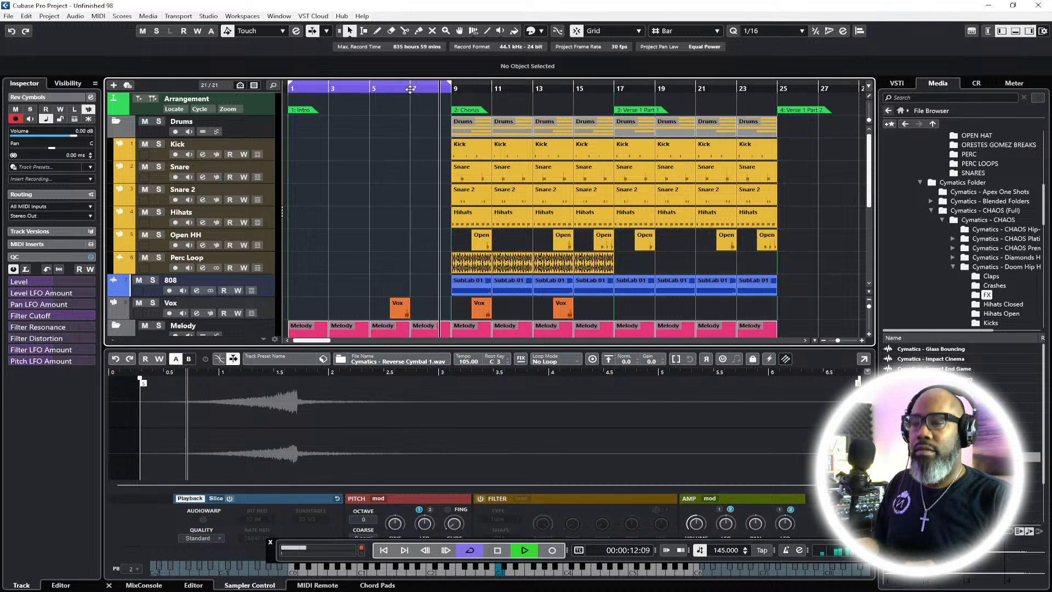
key("space")
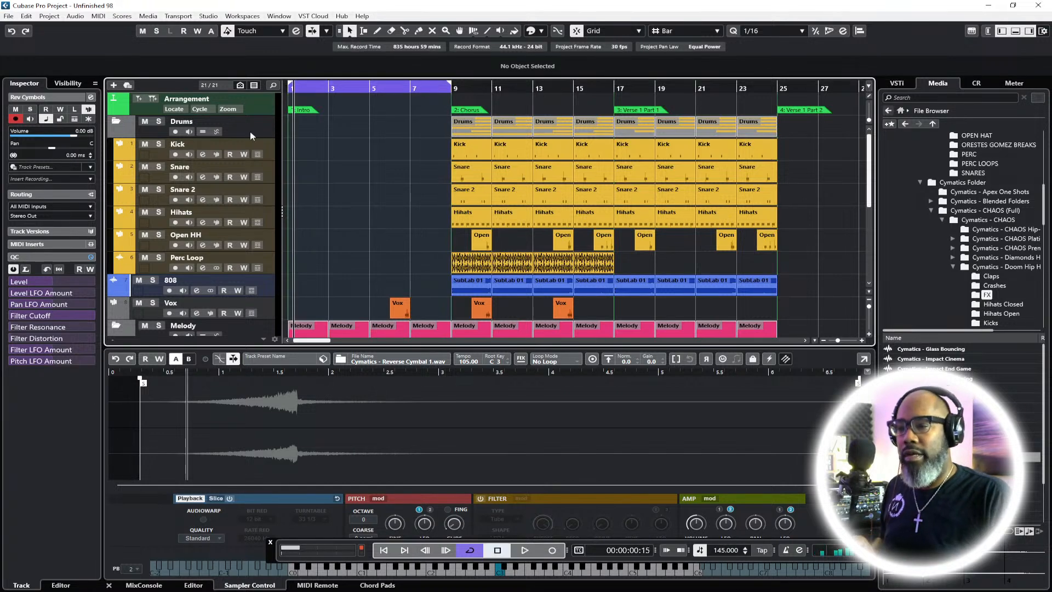
Move the reverse cymbal's sample start back to about 0.06 s and audition it from bar 7
left_click_drag(143, 382, 121, 382)
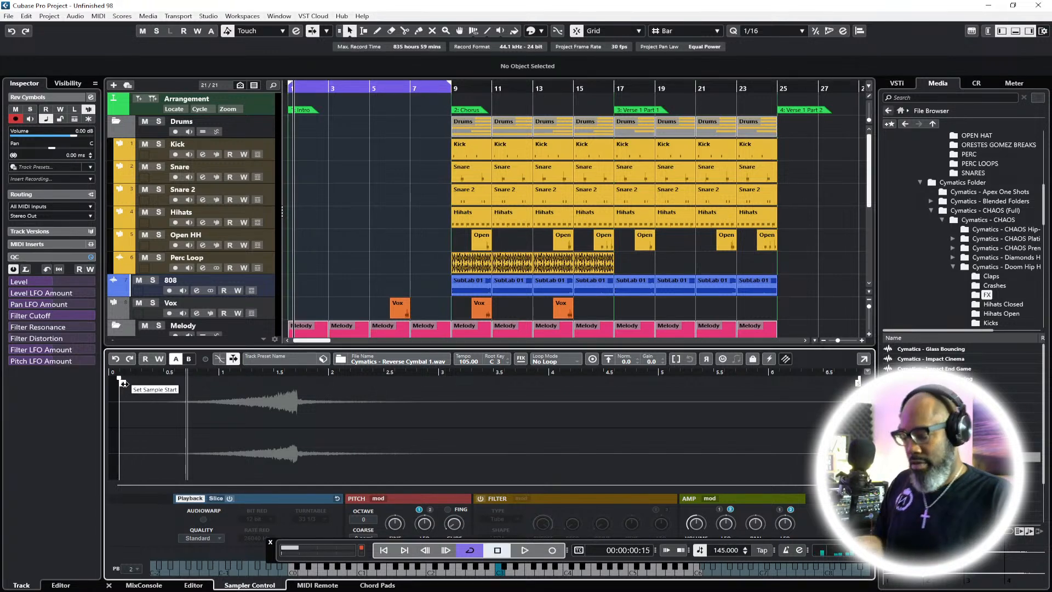
key("space")
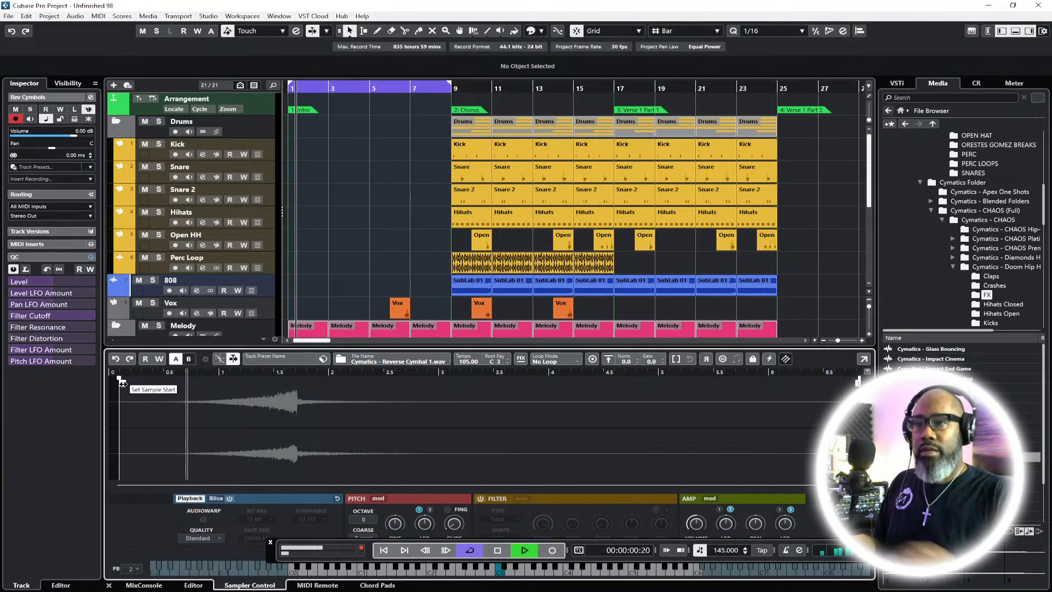
left_click(411, 90)
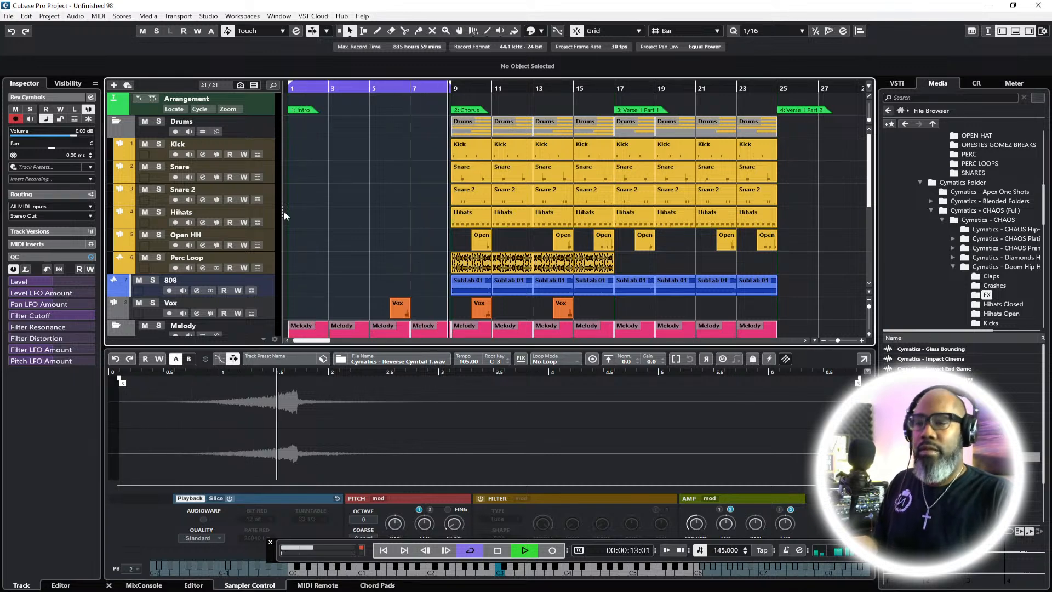
key("space")
Record the reverse cymbal on Rev Cymbols at the end of the Intro, starting from bar 7
left_click(408, 90)
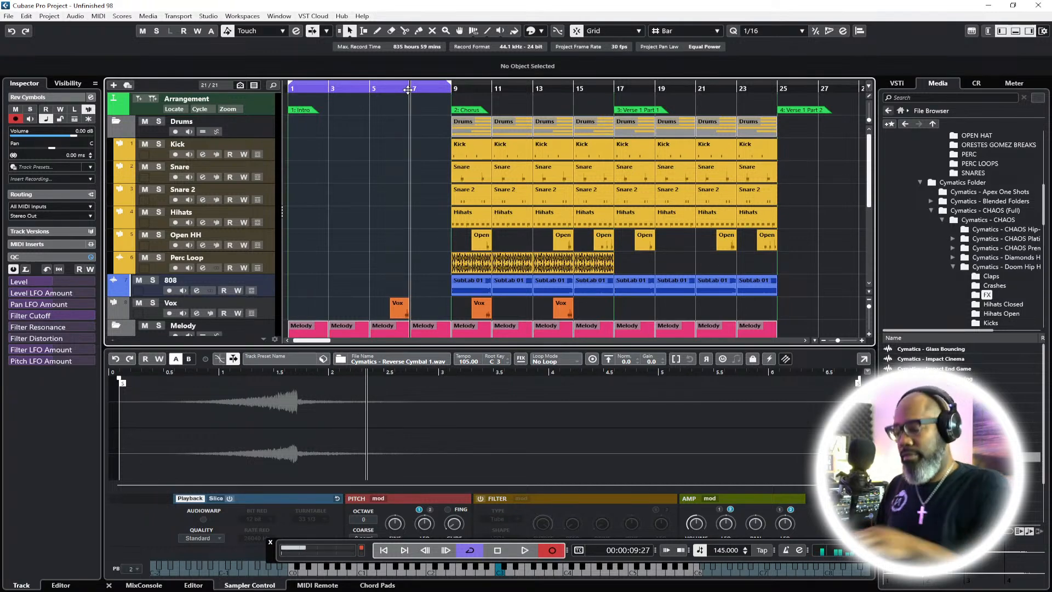
key("space")
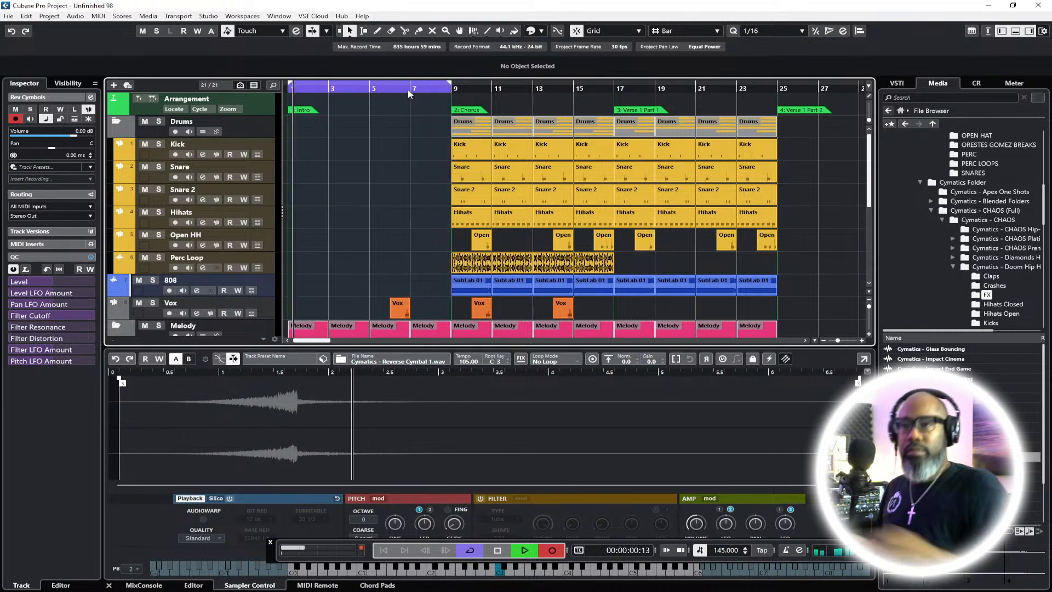
key("space")
Hide the sampler editor and media browser, and move the Rev Cymbols track below Perc Loop
left_click(1016, 31)
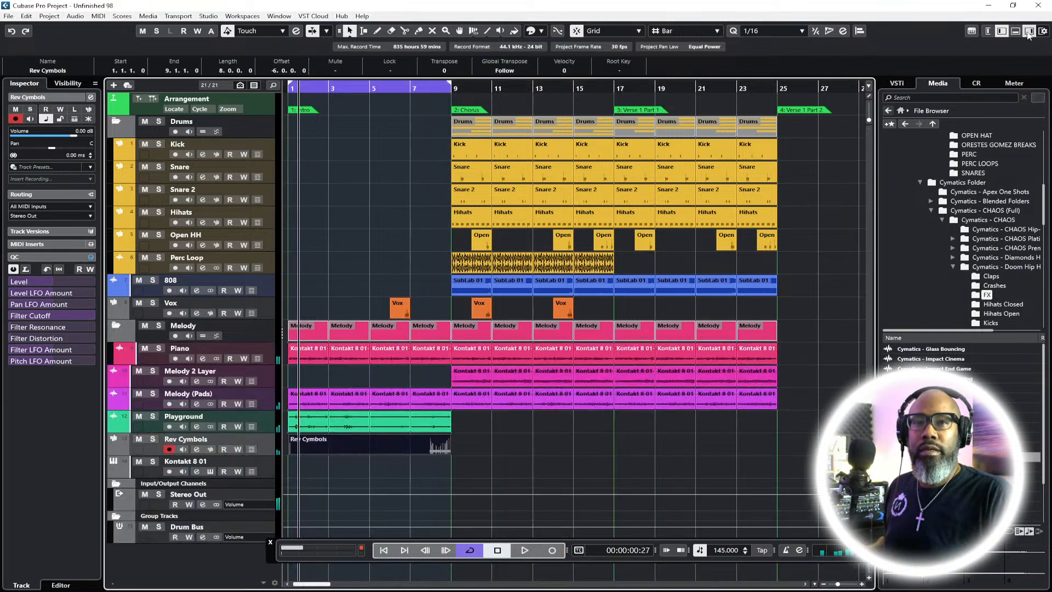
left_click(1029, 30)
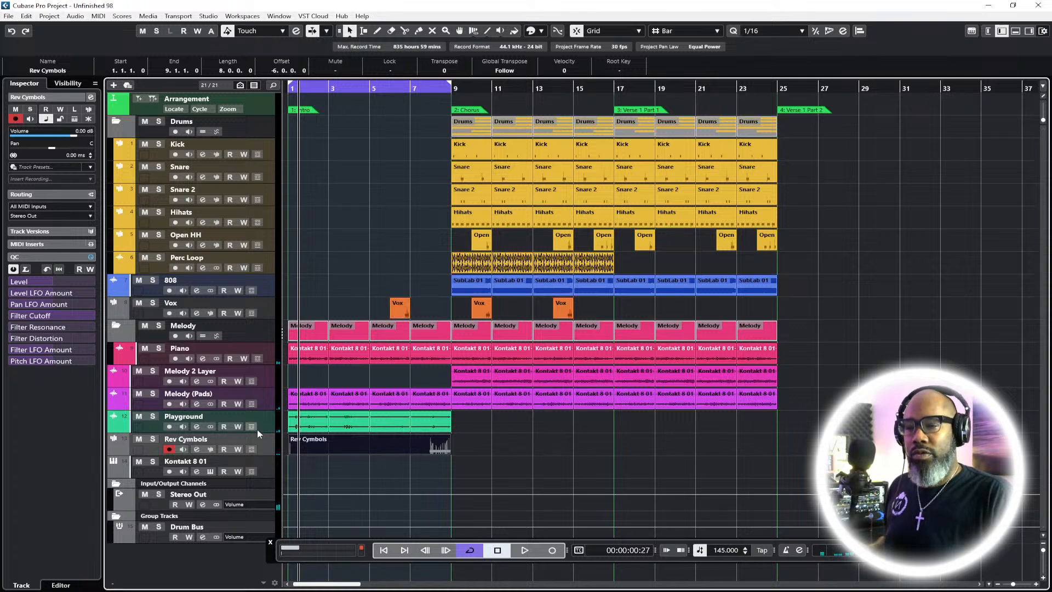
left_click_drag(250, 271, 249, 272)
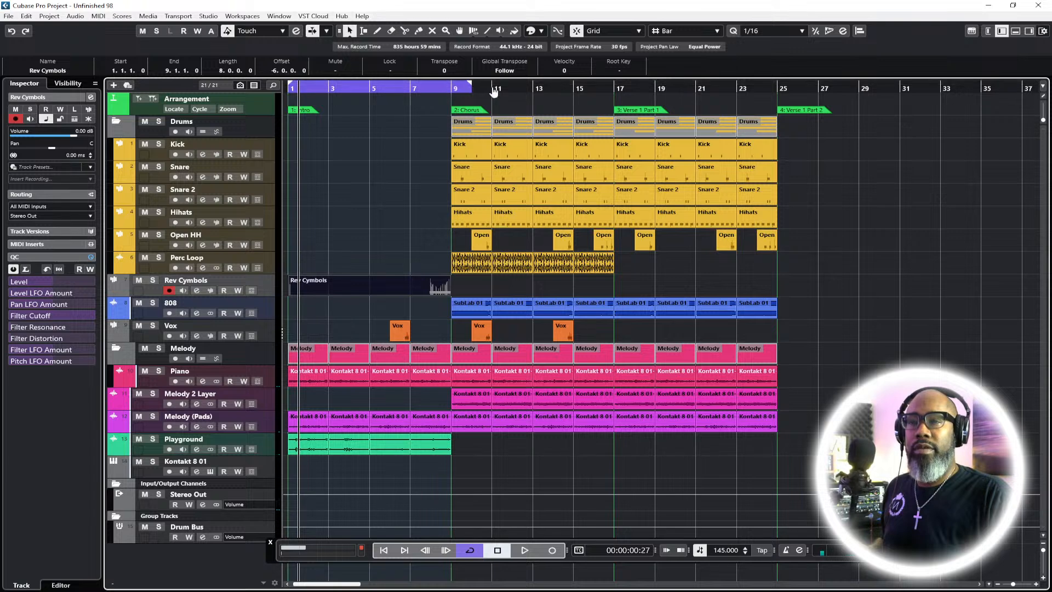
Extend the cycle range to bar 25 and audition the recorded reverse cymbal from bar 7
left_click_drag(453, 86, 735, 87)
left_click(409, 88)
key("space")
left_click(683, 287)
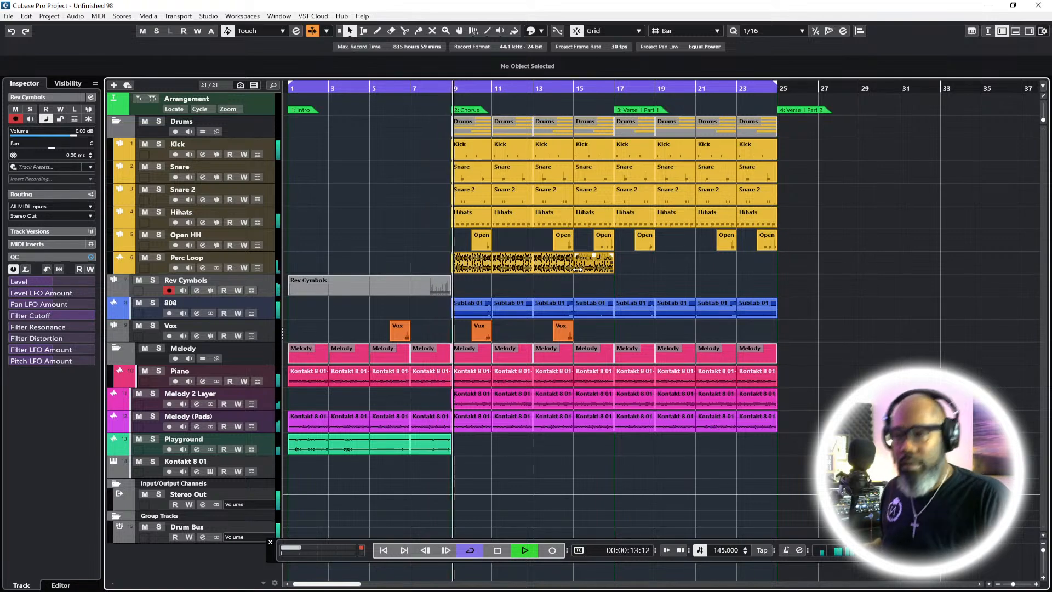
key("space")
Delete the recorded Rev Cymbols part and move the reverse cymbal's sample start to the very beginning of the sample
left_click(400, 283)
key("Delete")
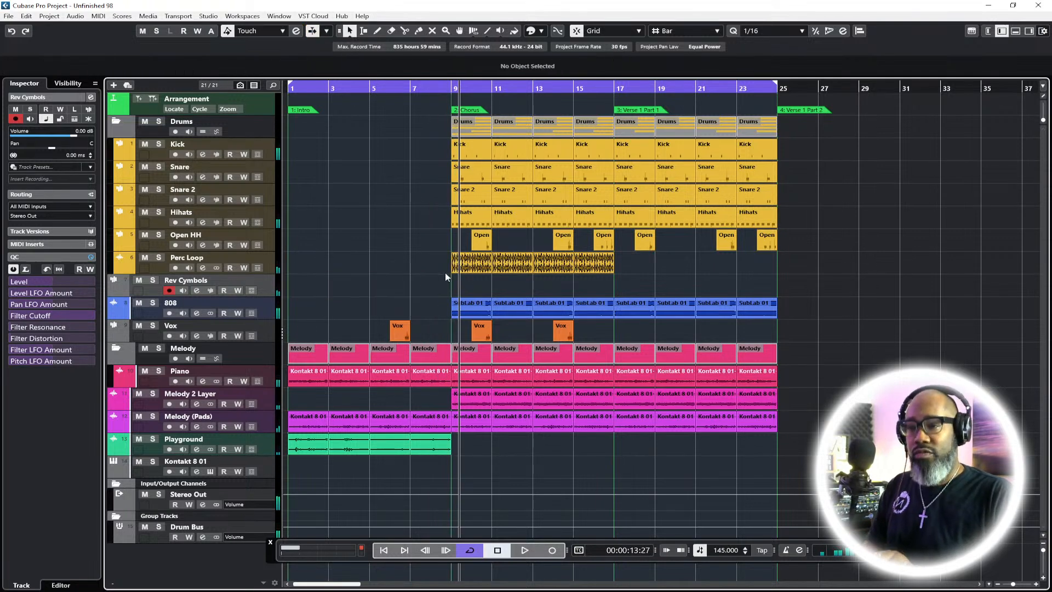
left_click(1015, 31)
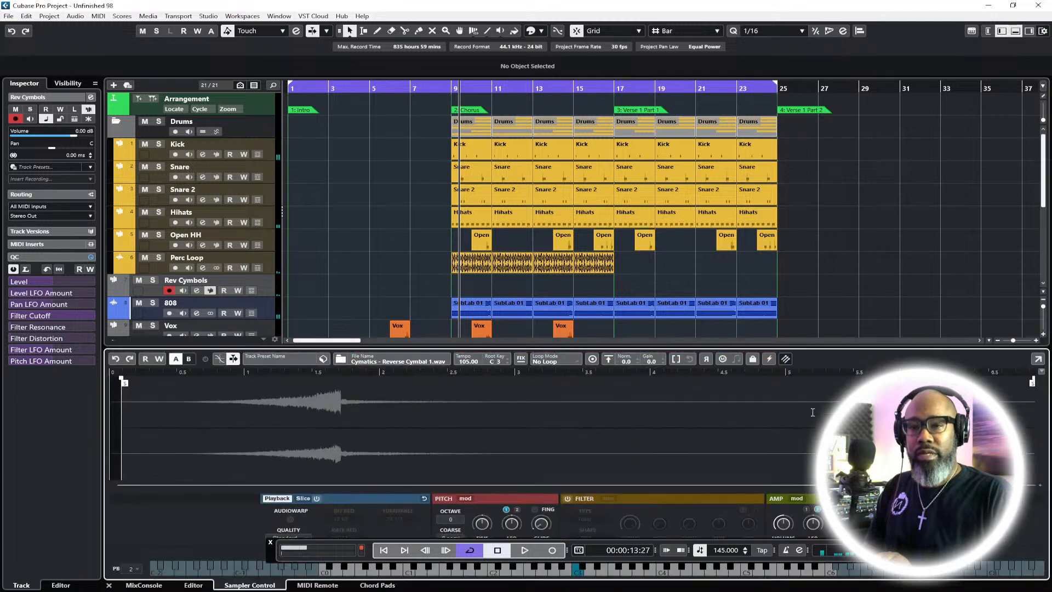
left_click_drag(126, 385, 80, 385)
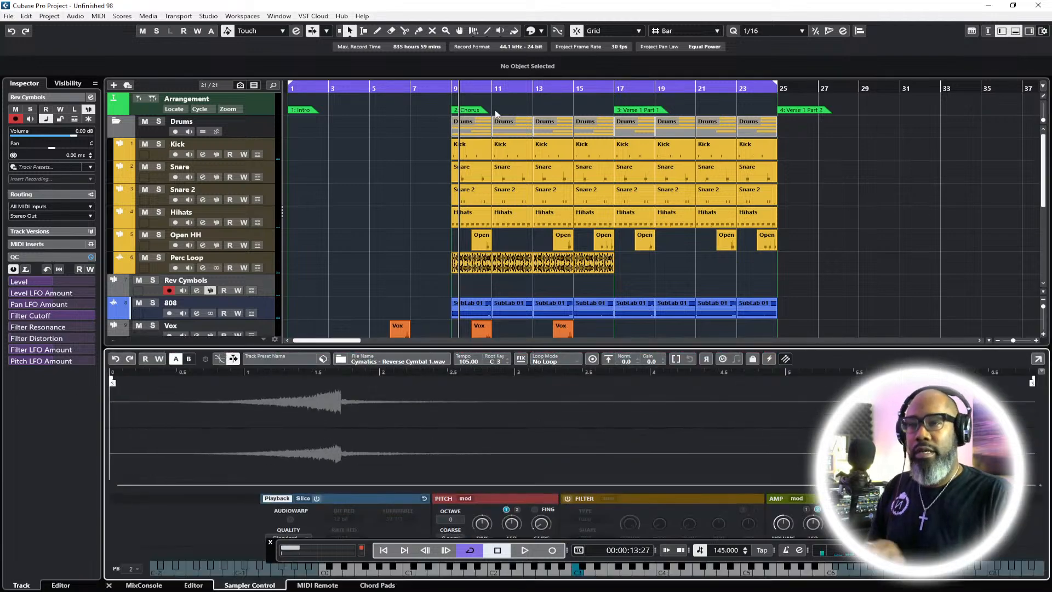
Record the reverse cymbal on Rev Cymbols again, starting from bar 7 and continuing into the Chorus
left_click(413, 89)
key("KP_Multiply")
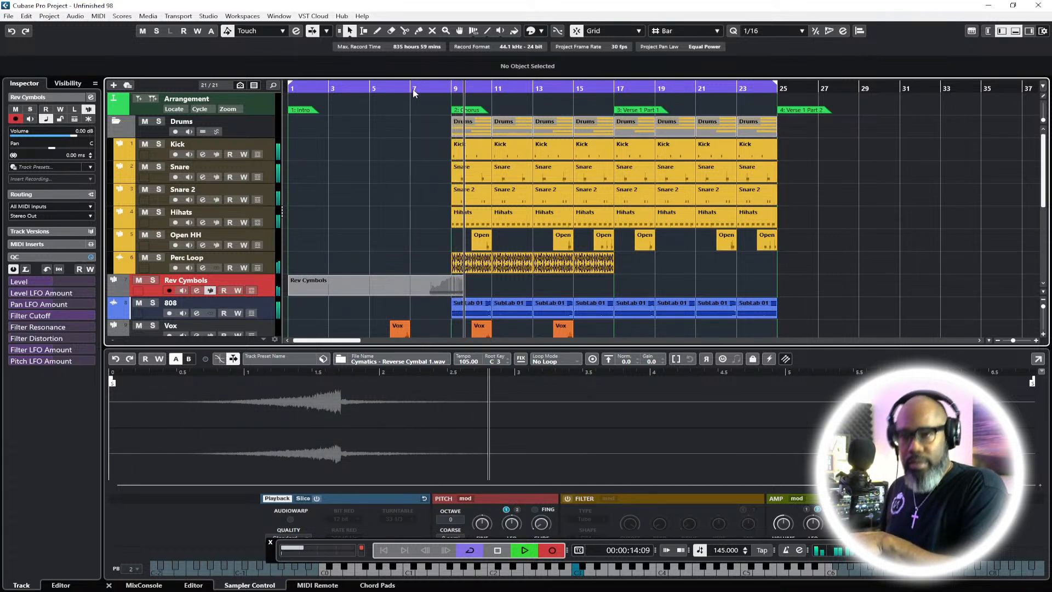
key("space")
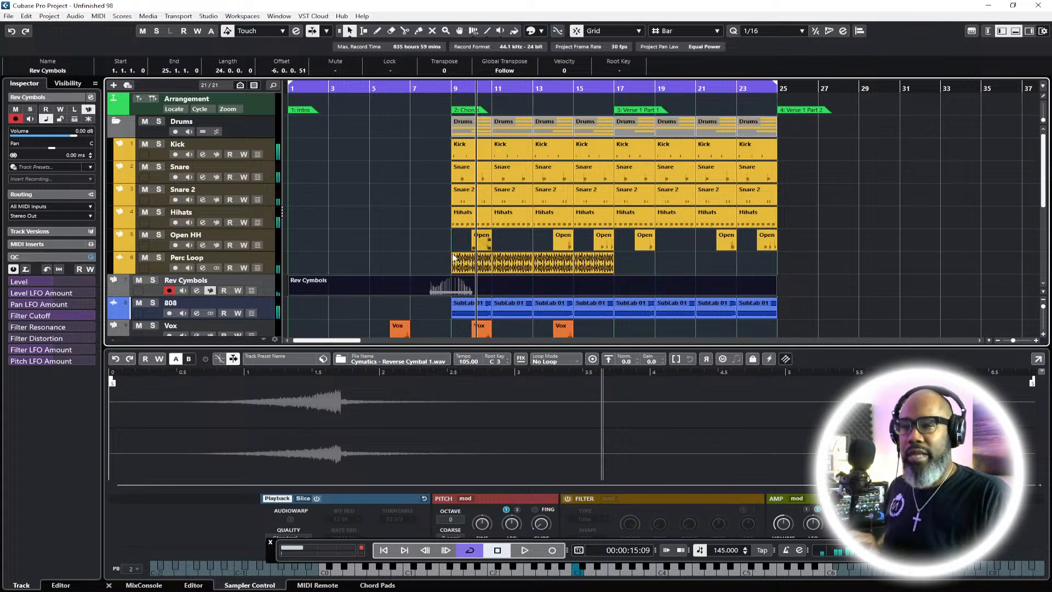
Cut the Rev Cymbols recording down to bars 7 to 11, deleting the pieces before and after
left_click(404, 30)
left_click(406, 289)
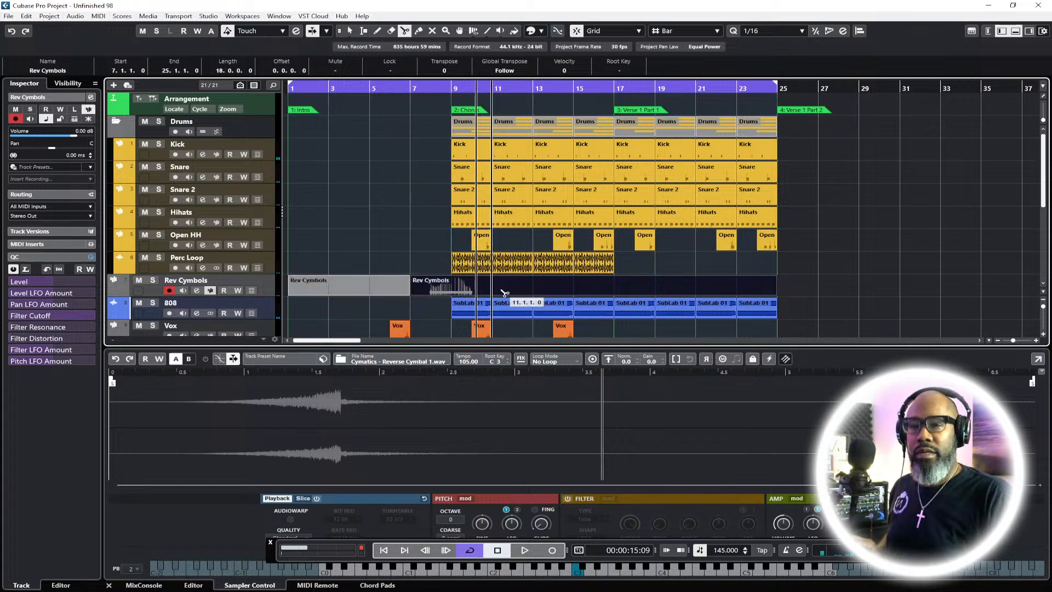
left_click(512, 291)
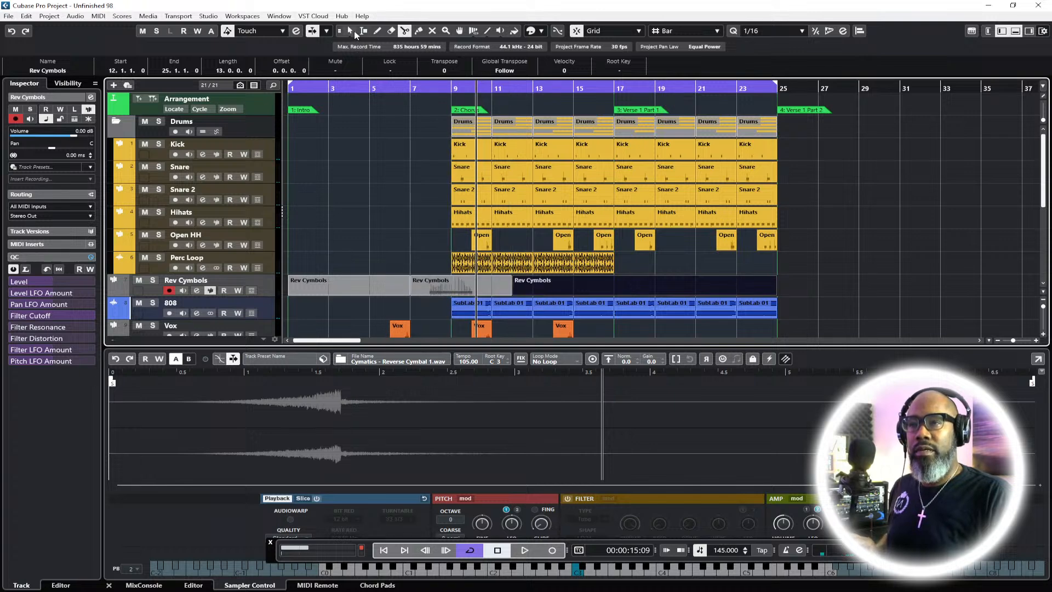
left_click(354, 293)
key("Delete")
left_click(589, 294)
key("Delete")
left_click(468, 292)
left_click_drag(508, 291, 490, 291)
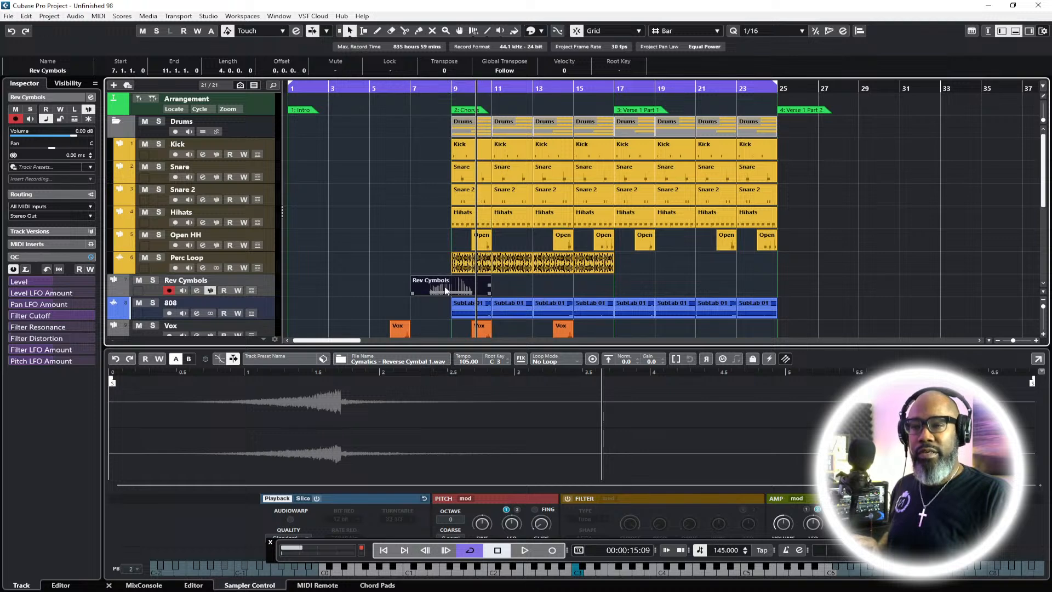
Paste a copy of the Rev Cymbols part at bar 15, audition it, and hide the sampler editor
left_click(576, 89)
key("ctrl+v")
key("space")
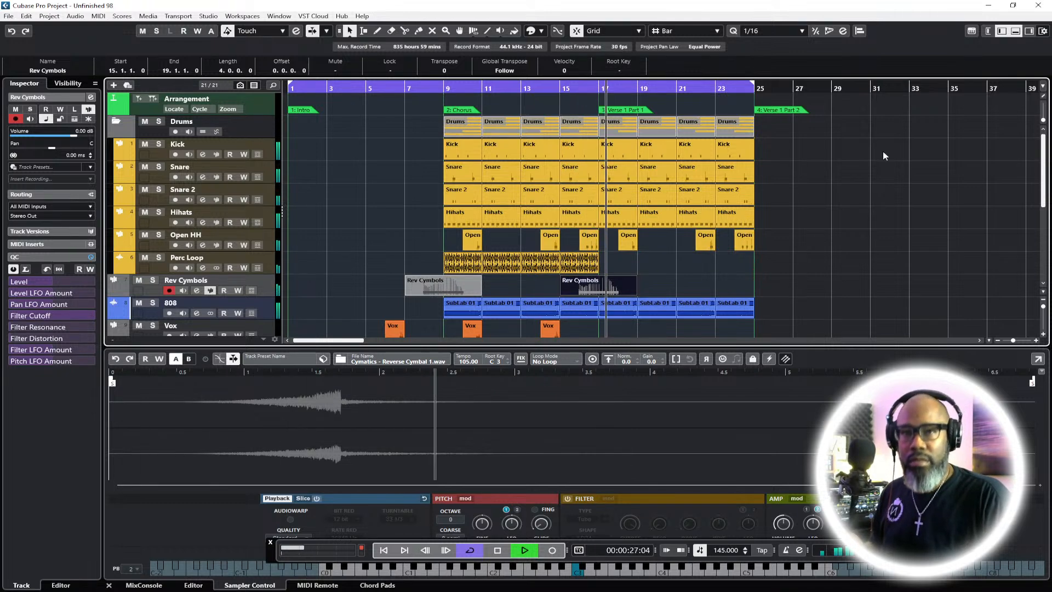
key("space")
left_click(1015, 32)
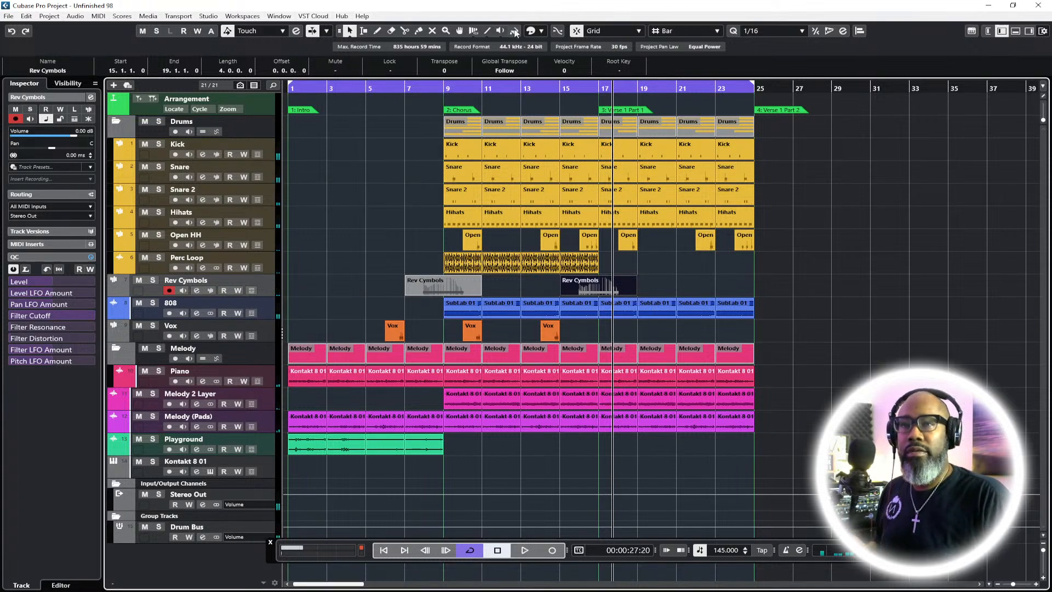
Colour both Rev Cymbols parts golden yellow like the drums, audition them, and return to the project start
left_click(542, 31)
left_click(572, 59)
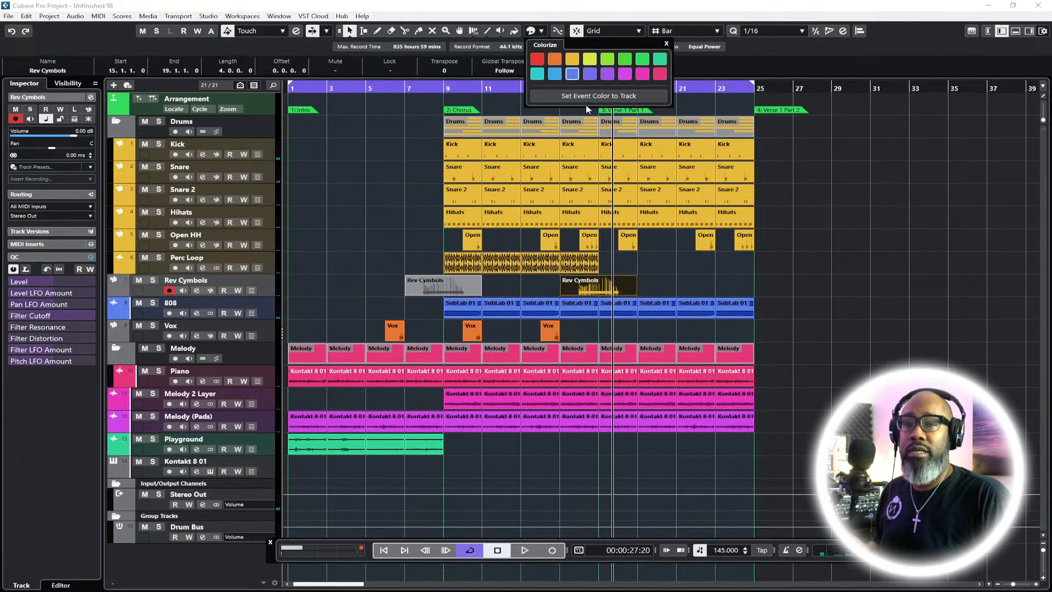
left_click(415, 271)
left_click(267, 261)
left_click(269, 288)
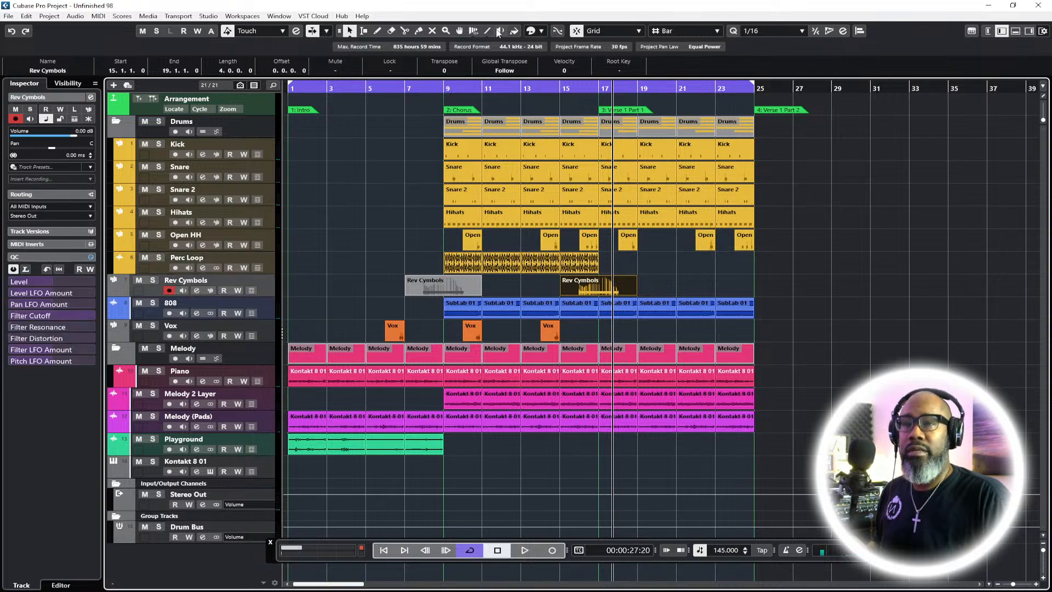
left_click(541, 31)
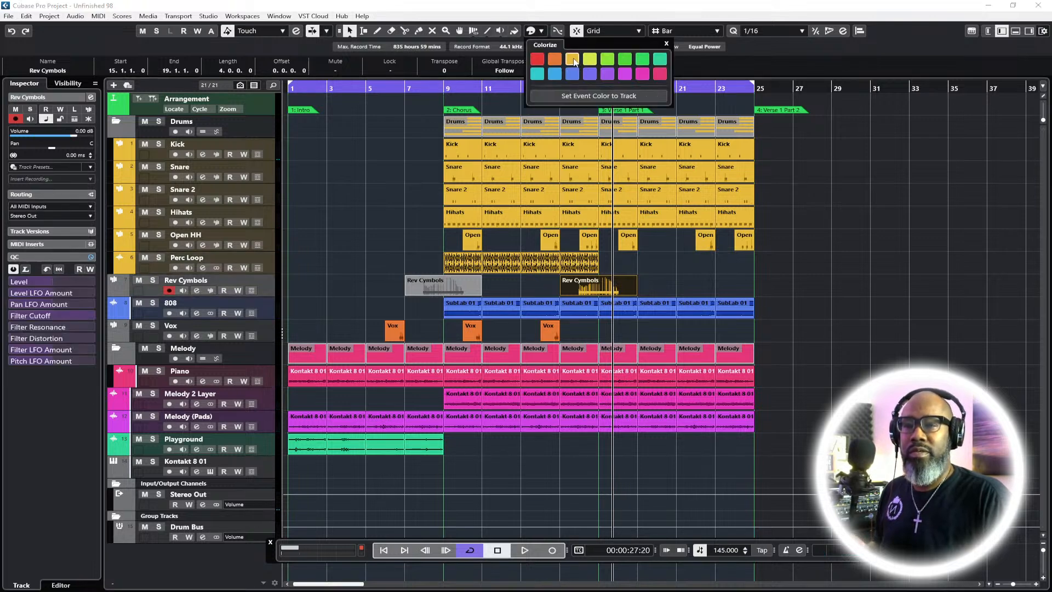
left_click(451, 289)
left_click(541, 32)
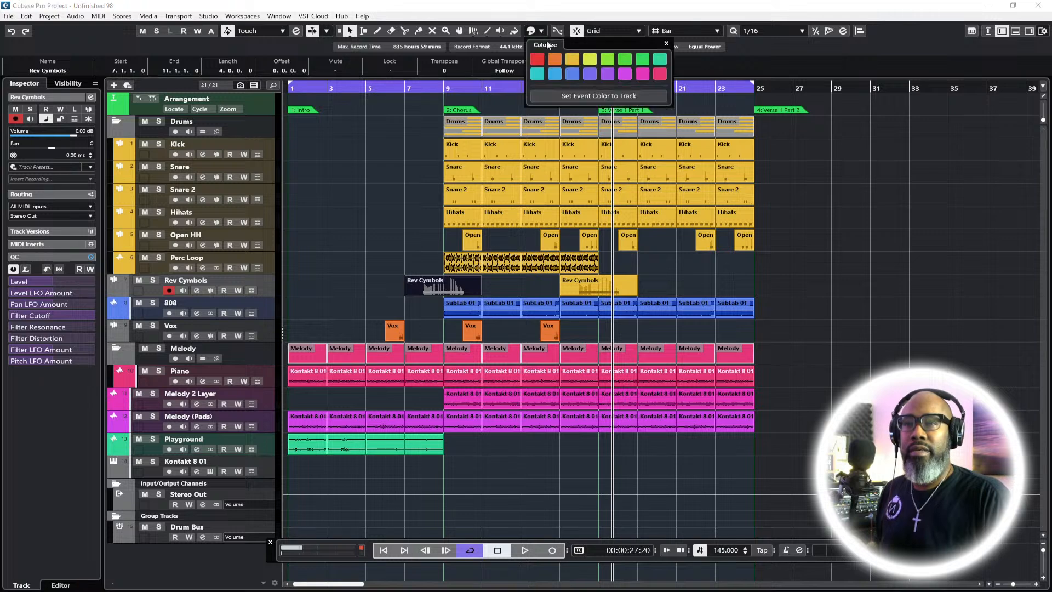
left_click(571, 59)
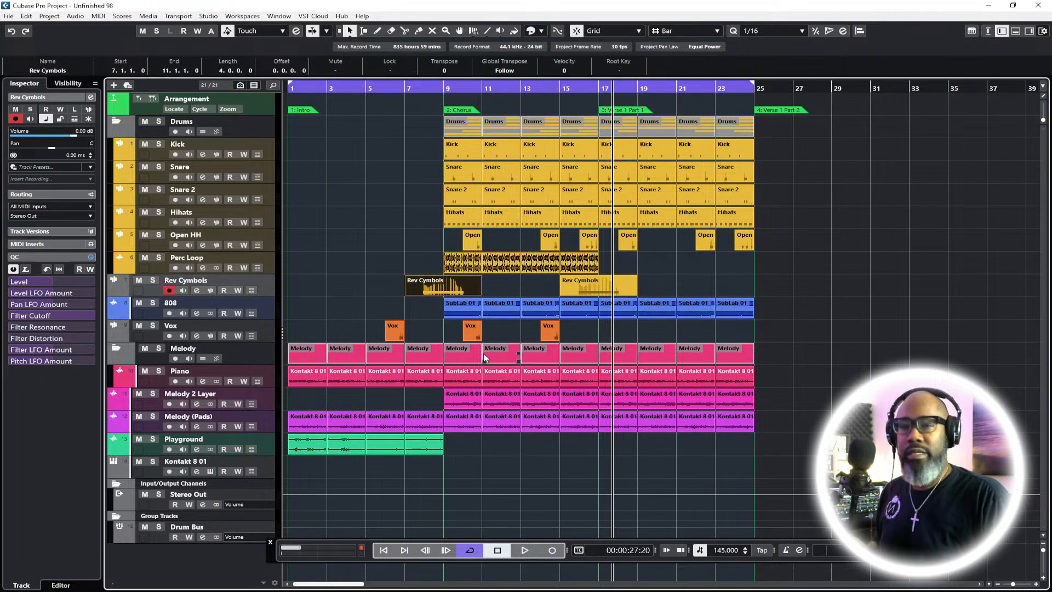
key("space")
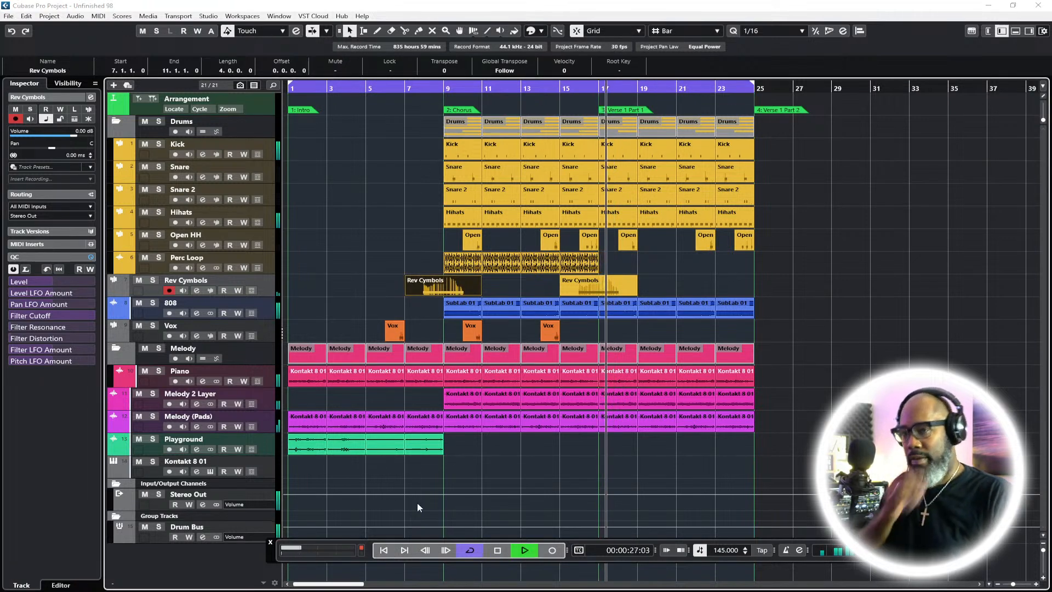
double_click(384, 550)
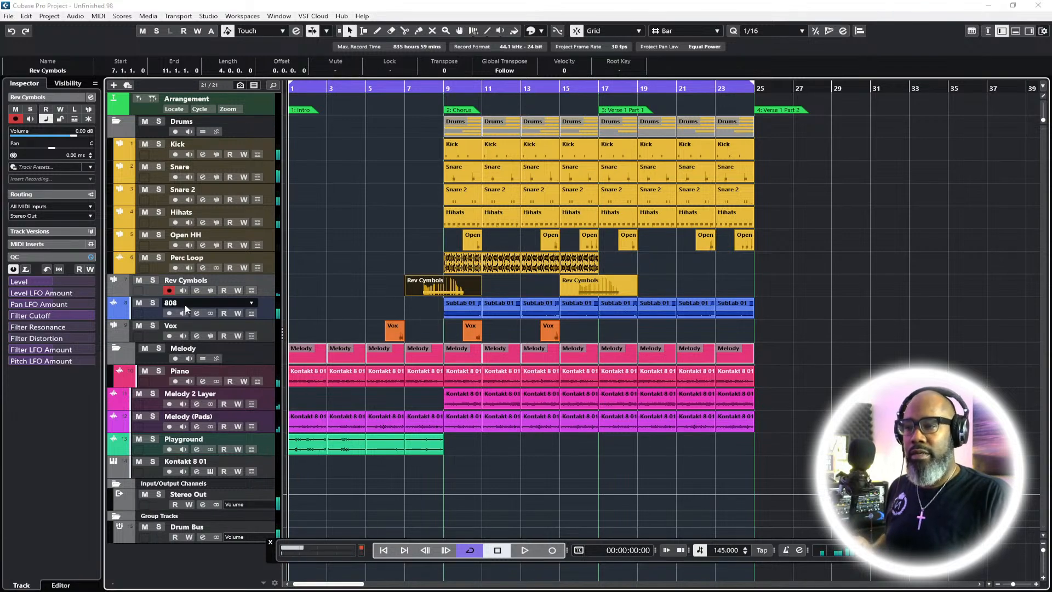
Solo the Rev Cymbols track and render its two parts in place to an audio track
left_click(153, 281)
left_click_drag(657, 288, 417, 286)
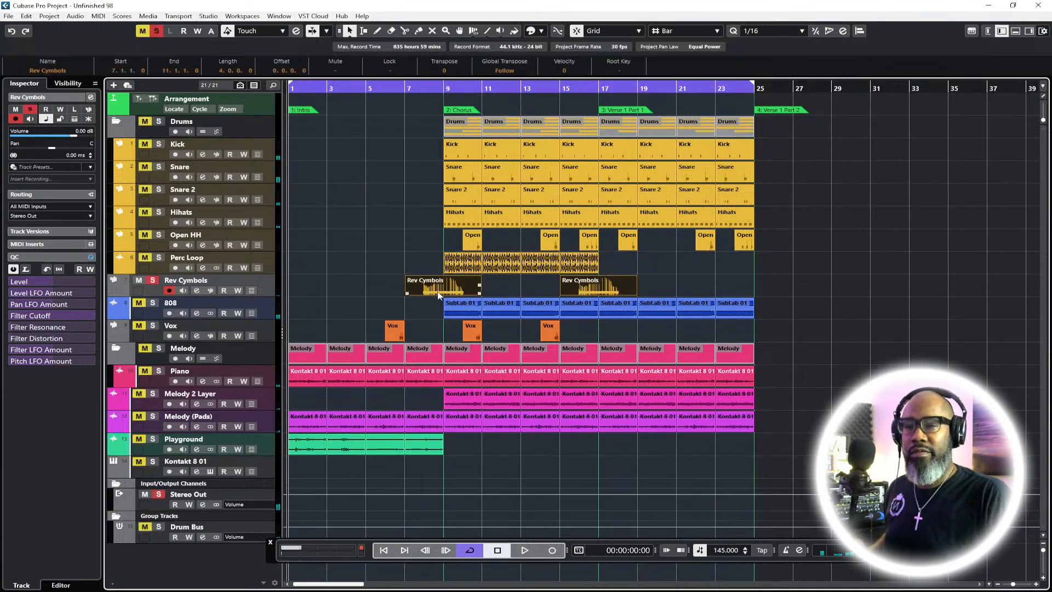
right_click(440, 292)
left_click(657, 360)
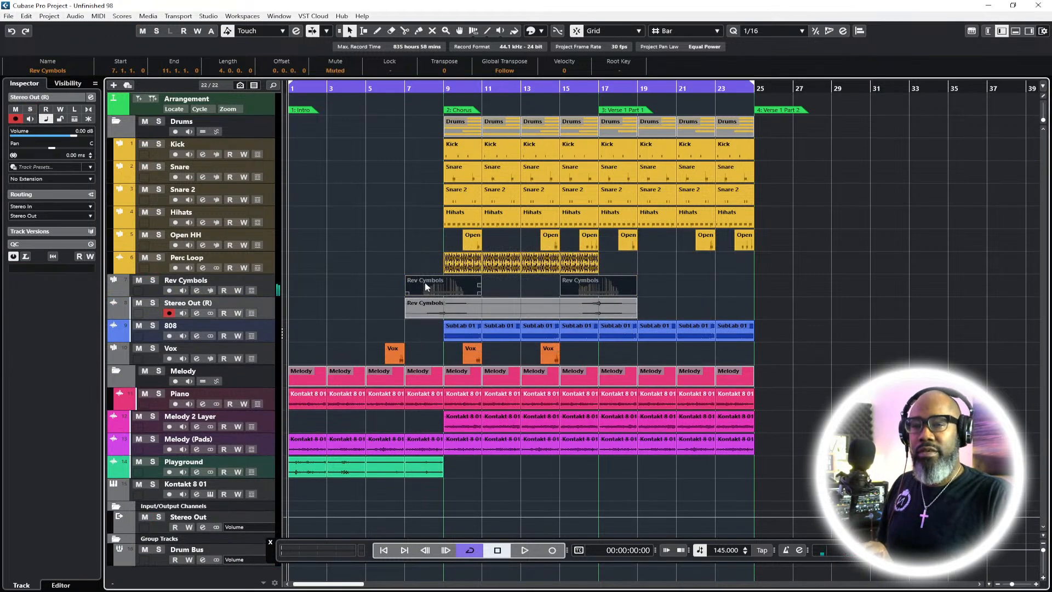
Delete the original Rev Cymbols sampler track
left_click(251, 281)
left_click(265, 279)
right_click(266, 279)
left_click(307, 332)
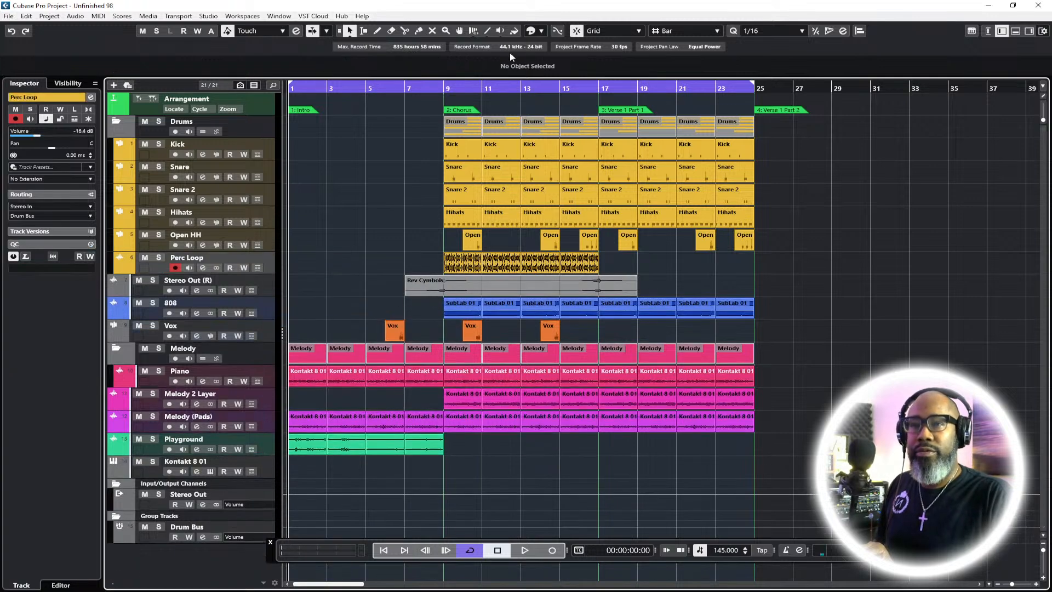
Split the rendered reverse-cymbal audio at bars 11 and 15 and delete the middle piece
left_click(405, 32)
left_click(482, 286)
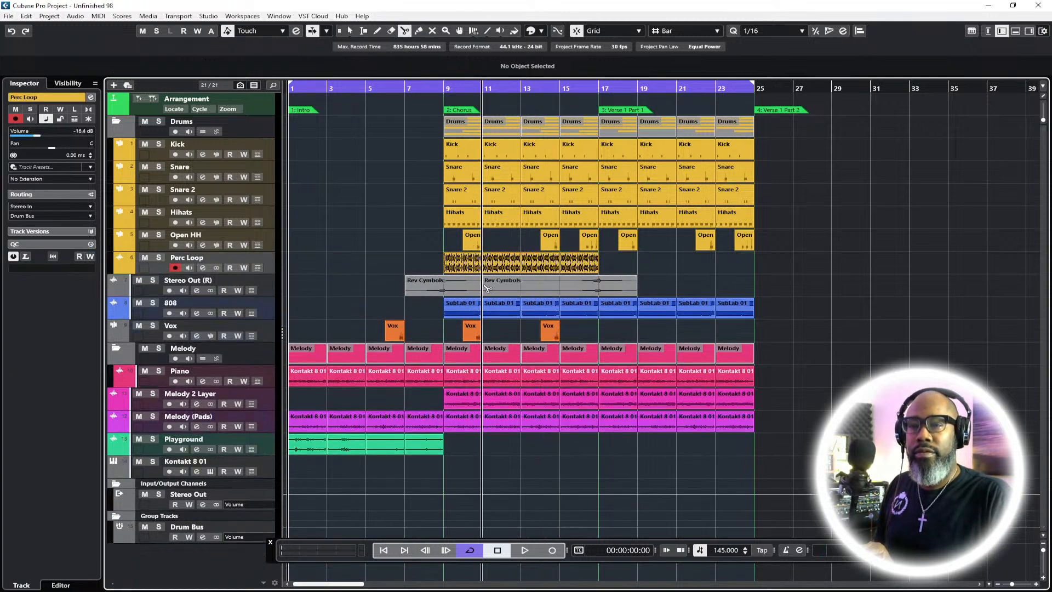
left_click(560, 286)
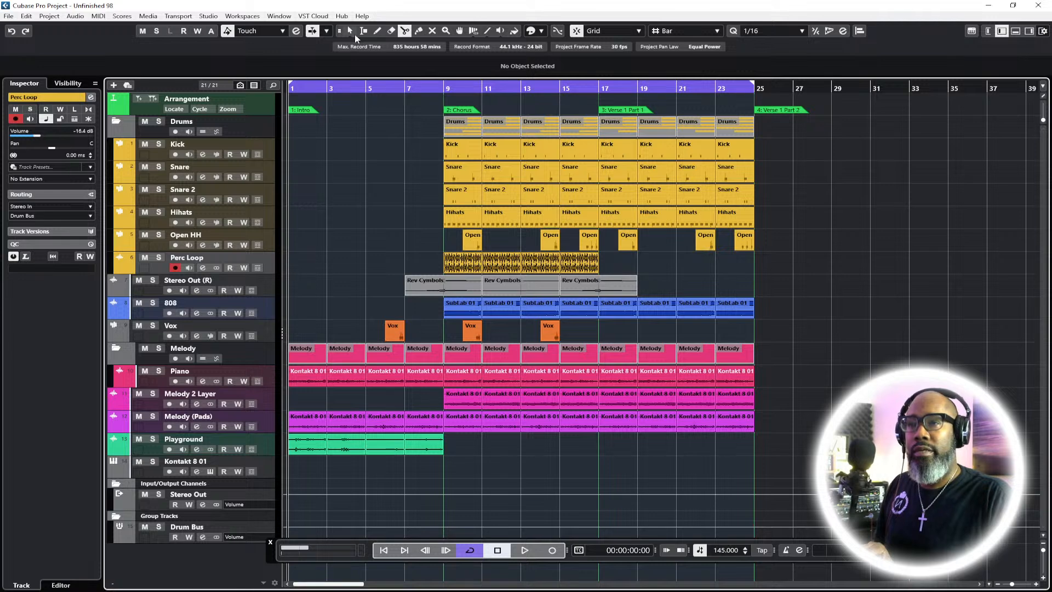
left_click(528, 286)
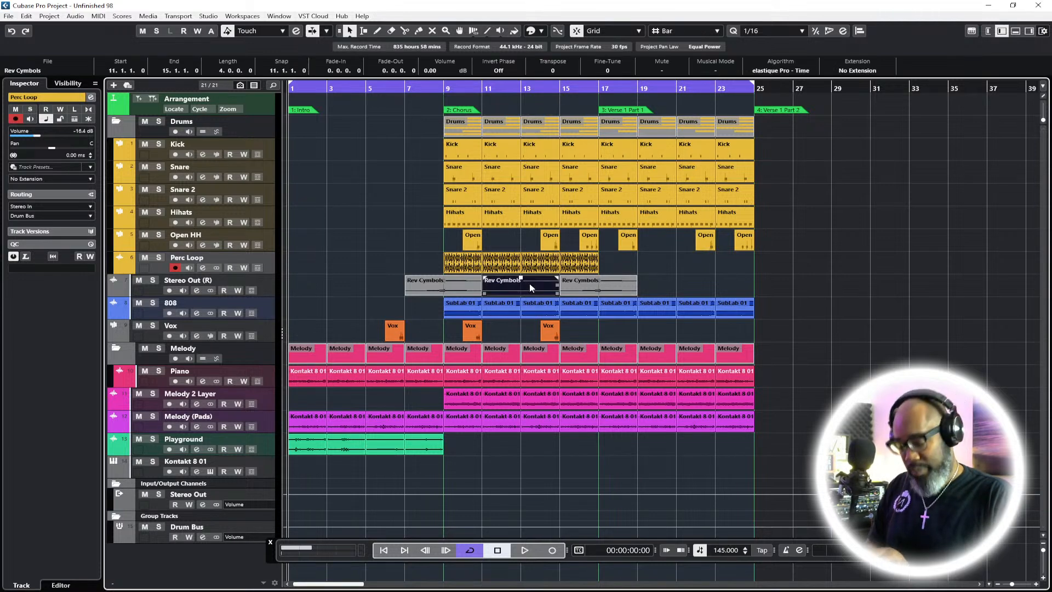
key("Delete")
Rename the rendered audio track Rev Cymbols and colour both of its events golden yellow
double_click(203, 285)
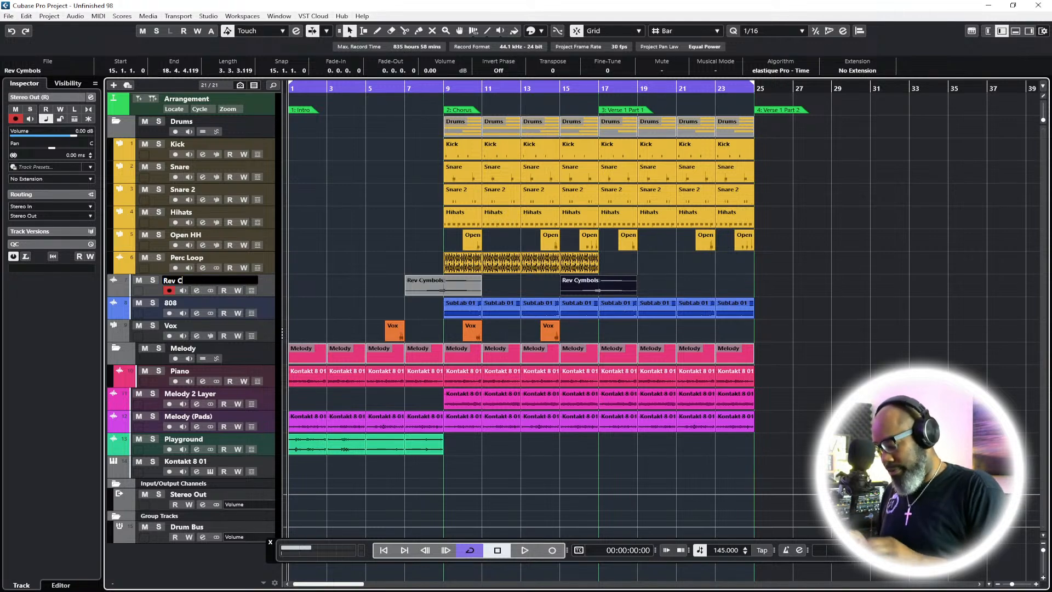
key("Return")
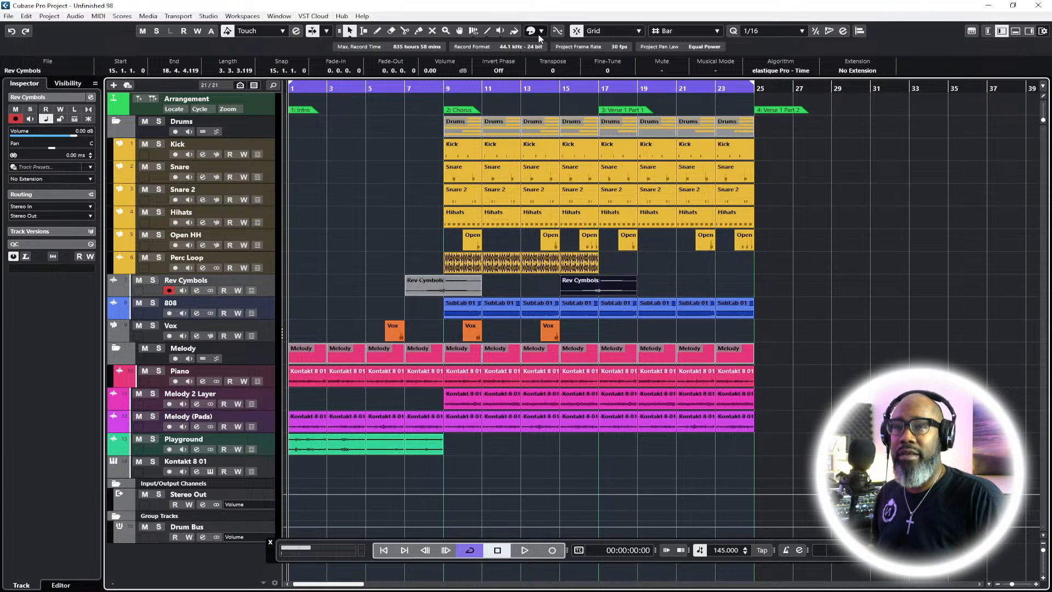
left_click(541, 31)
left_click(572, 58)
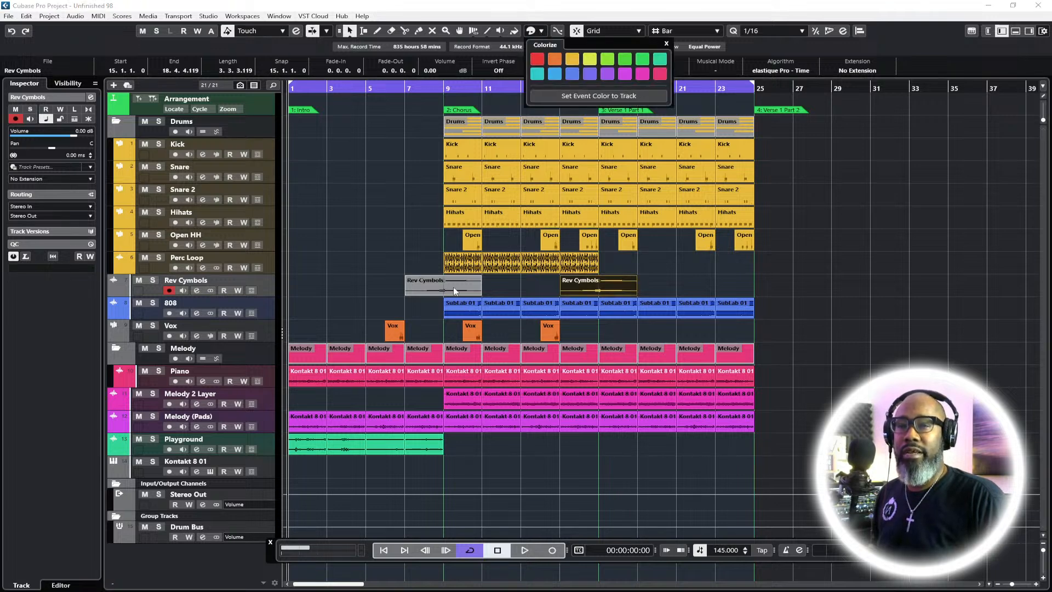
left_click(512, 32)
left_click(542, 32)
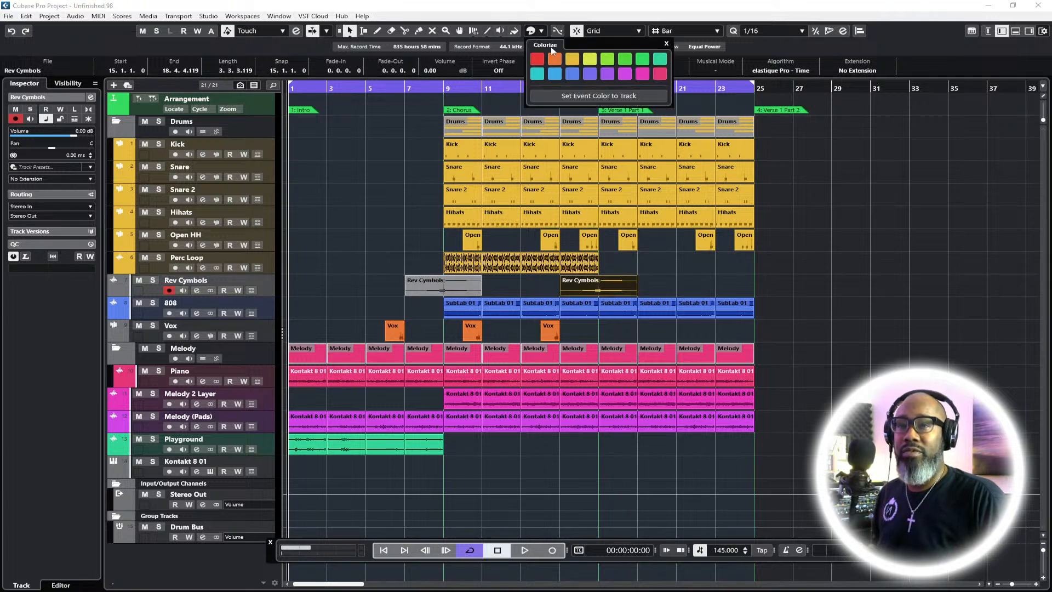
left_click(445, 267)
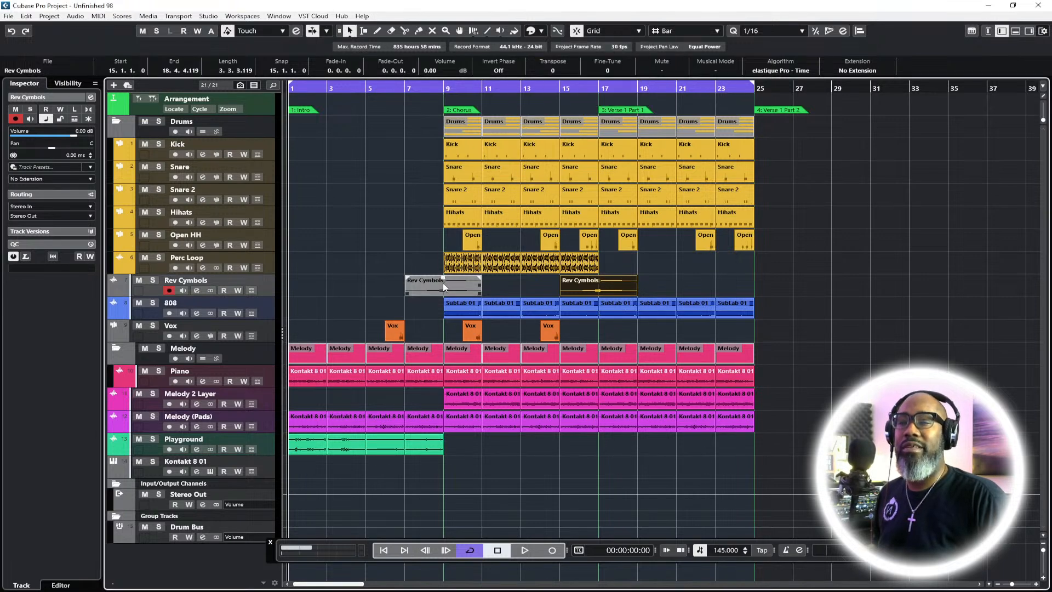
left_click(445, 285)
left_click(542, 33)
left_click(573, 63)
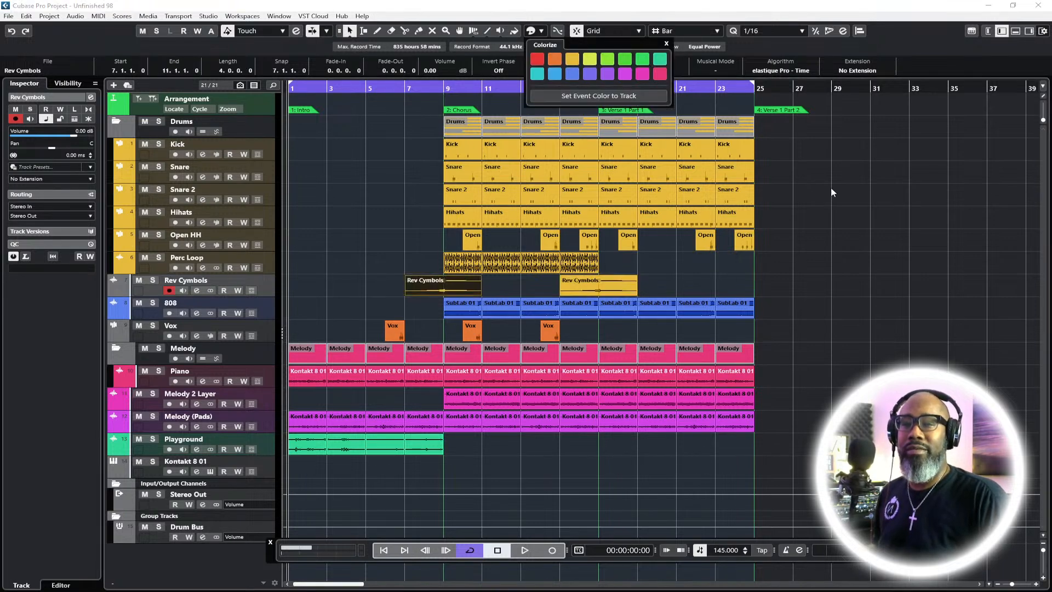
left_click(810, 190)
left_click(820, 259)
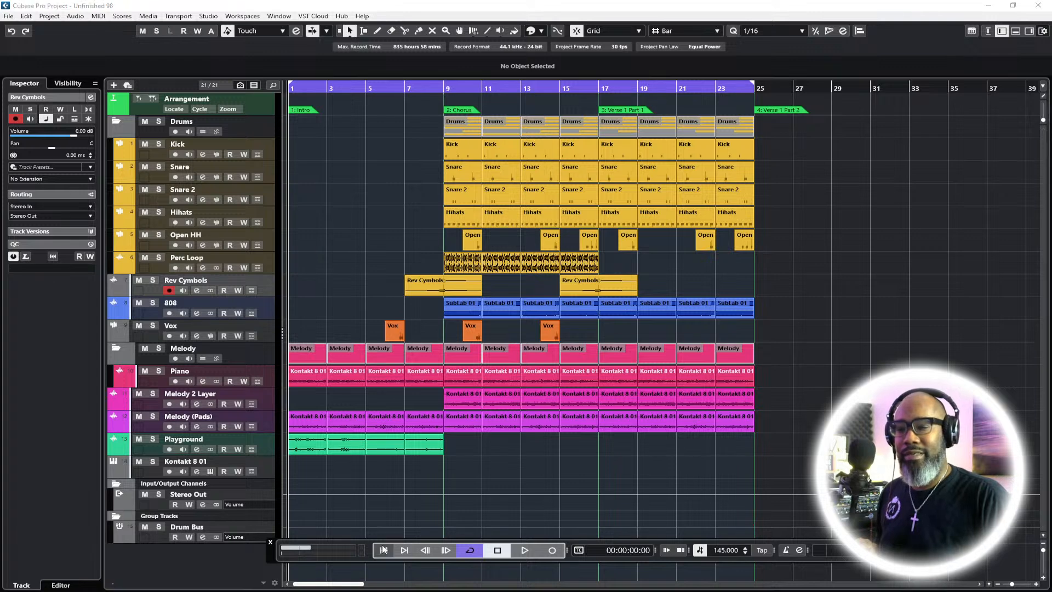
Play the arrangement from the start and delete the 808 events in Verse 1 Part 1, from bar 17 on
key("space")
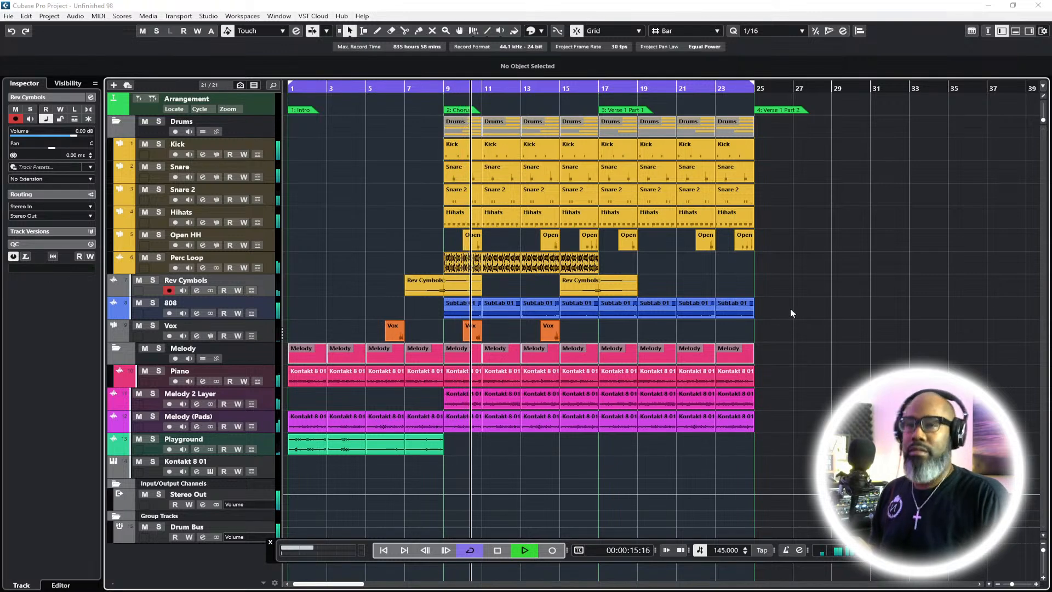
left_click_drag(801, 310, 627, 317)
key("Delete")
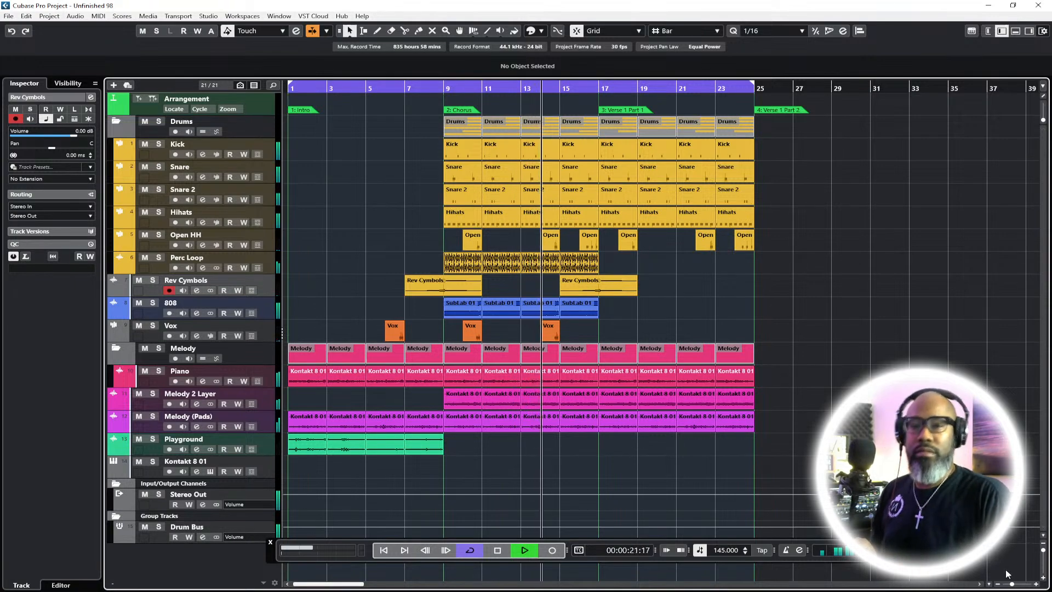
Move all Verse 1 Part 1 events and their lead-in reverse cymbal 10 bars later, with the drums starting at bar 27
left_click_drag(1012, 584, 1011, 584)
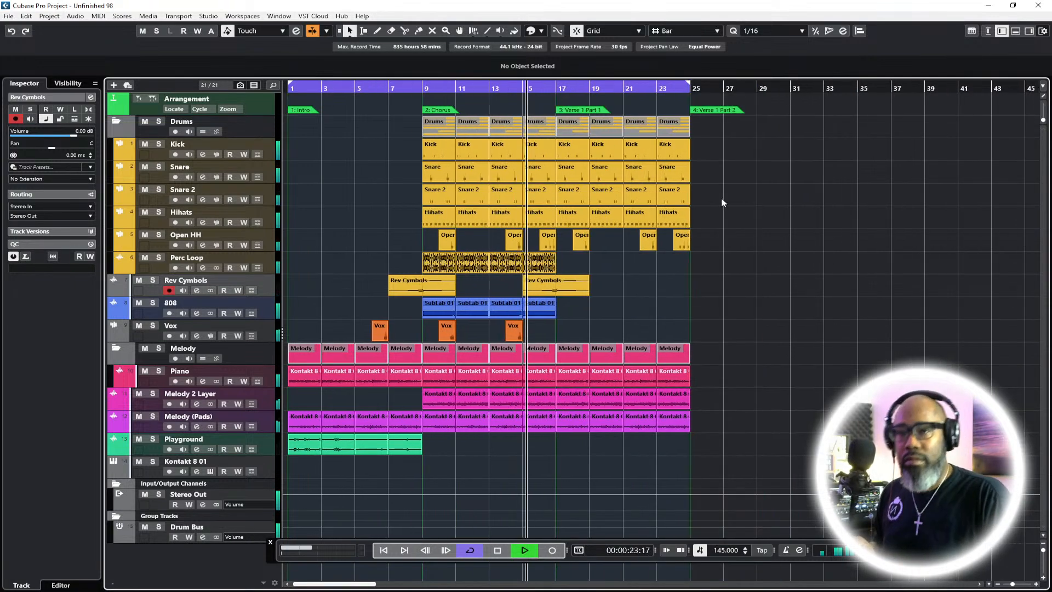
key("space")
left_click_drag(750, 125, 563, 429)
Copy the eight-bar Chorus events on all tracks to bar 17 and delete the reverse-cymbal event pasted with them
left_click_drag(564, 136, 439, 449)
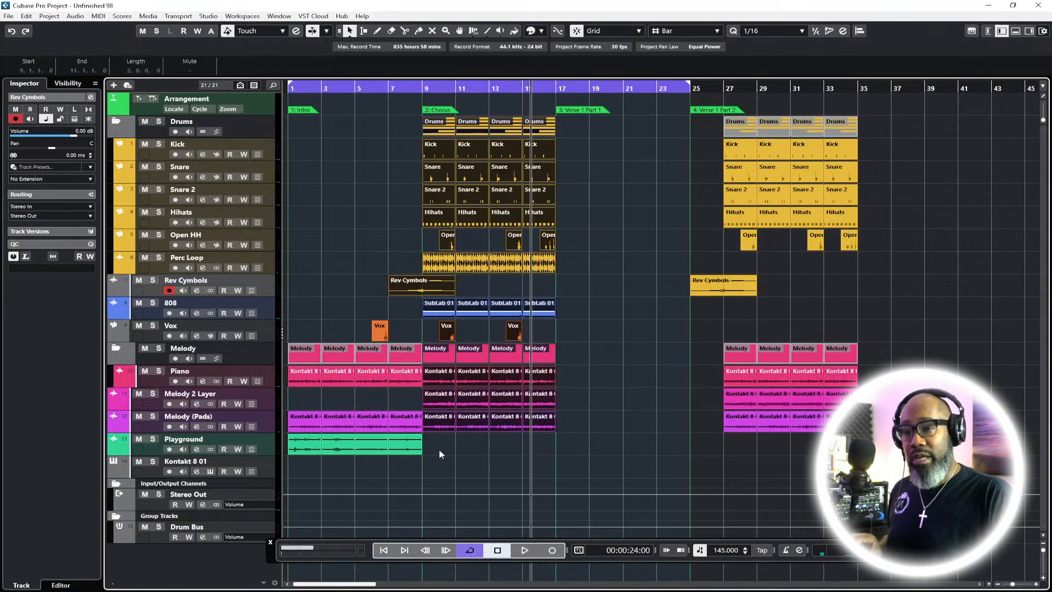
left_click(554, 89)
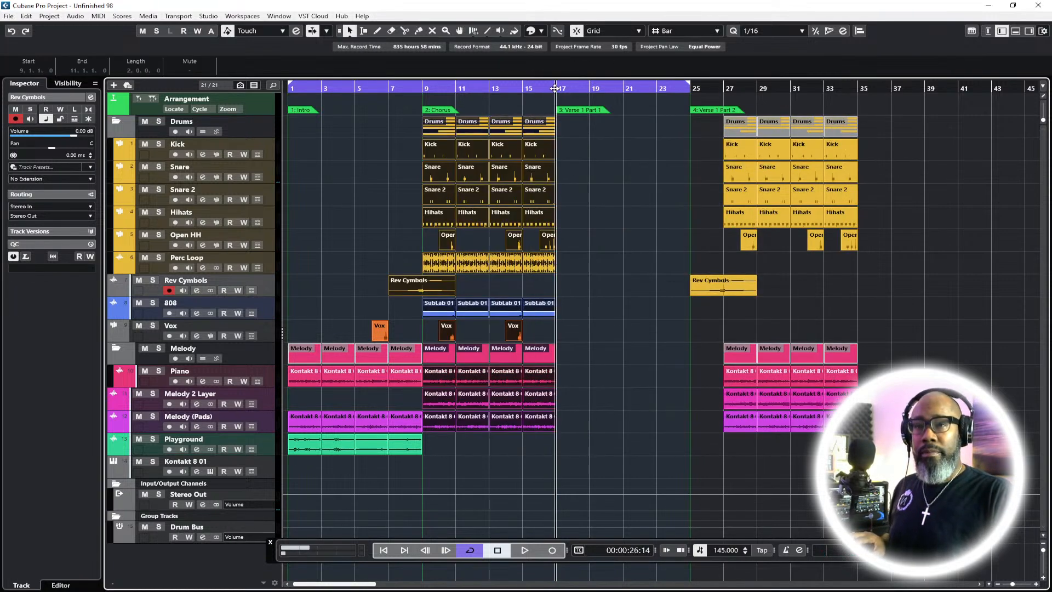
left_click(275, 147)
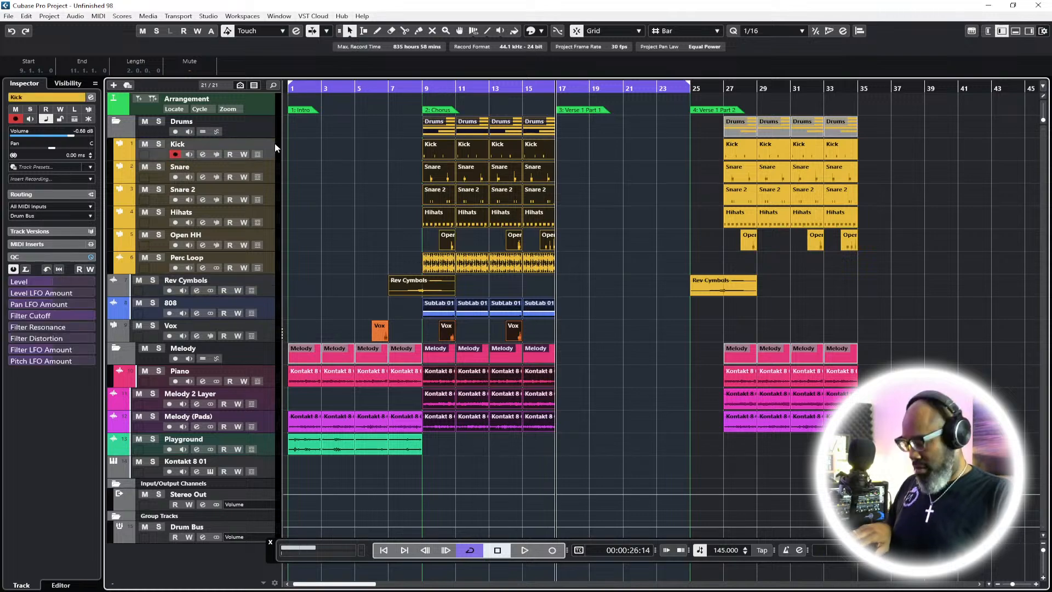
key("ctrl+v")
left_click_drag(601, 291, 573, 291)
left_click(612, 291)
left_click(547, 288)
key("Delete")
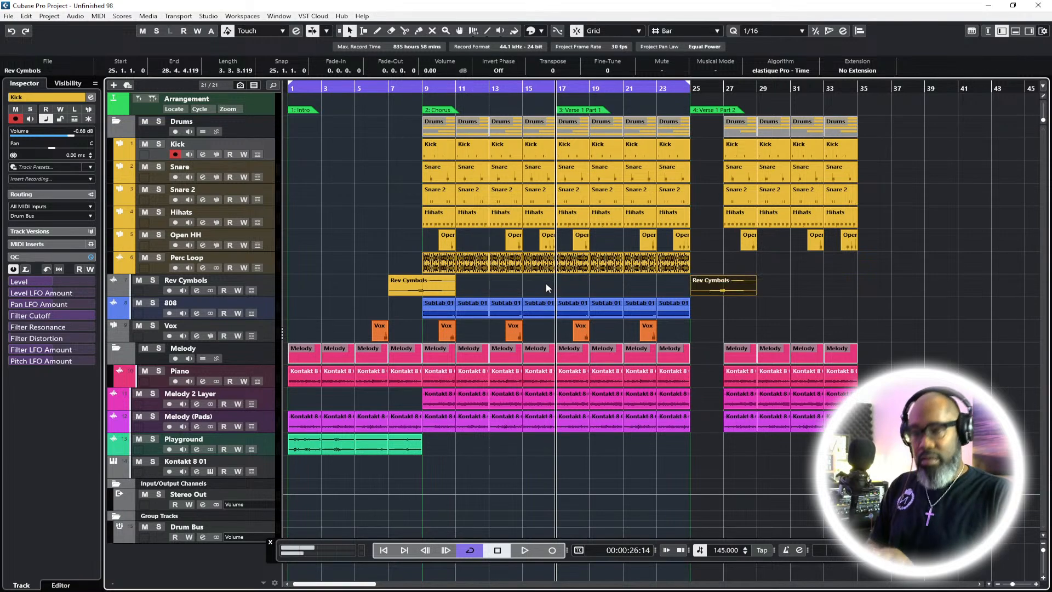
Move all Verse 1 Part 1 events and their lead-in reverse cymbal two bars earlier, with the drums starting at bar 25
left_click(425, 88)
left_click_drag(886, 142, 721, 419)
left_click_drag(732, 135, 699, 127)
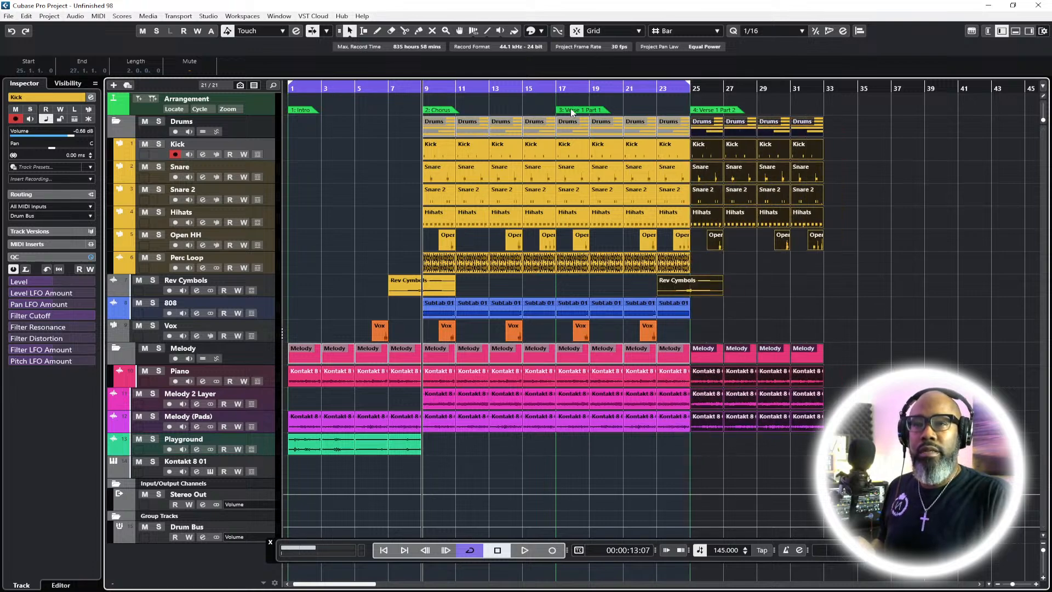
Move the Verse 1 Part 2 marker to bar 36 and the Verse 1 Part 1 marker to bar 25, and play from bar 9
left_click_drag(716, 113, 856, 115)
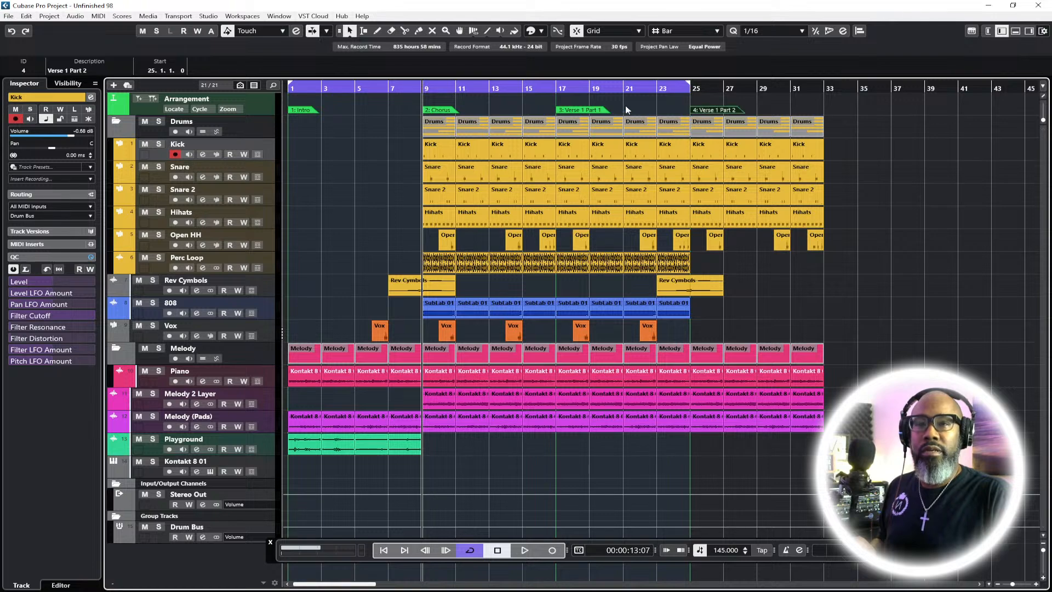
left_click_drag(698, 109, 883, 110)
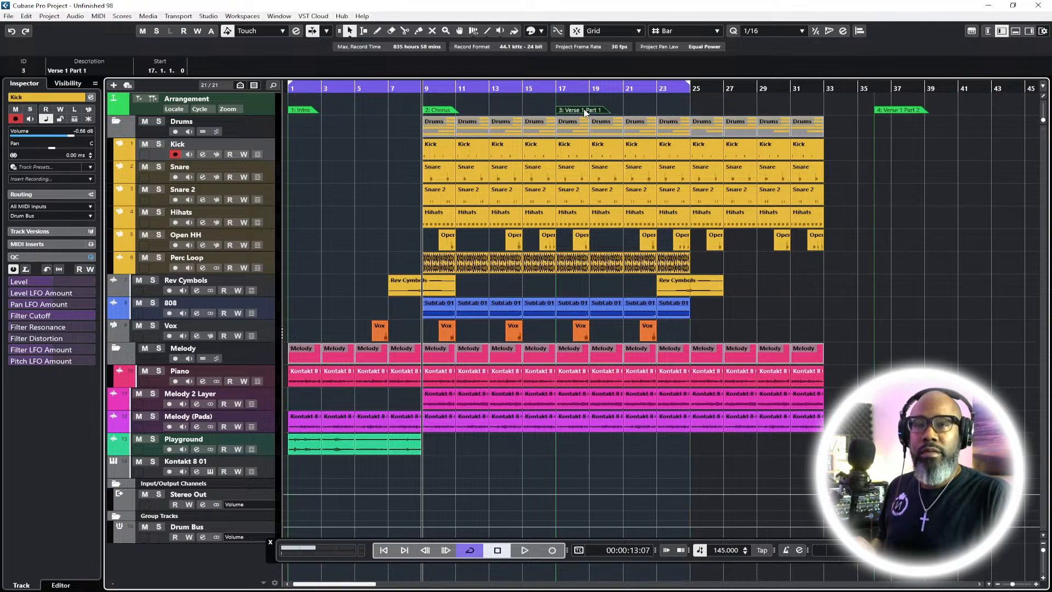
left_click_drag(585, 112, 713, 113)
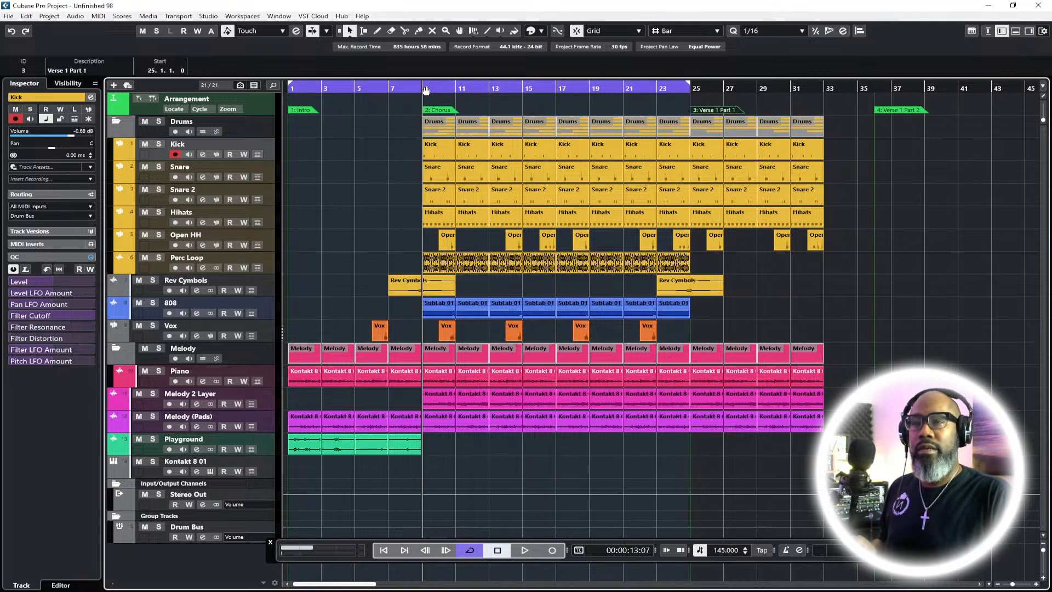
key("space")
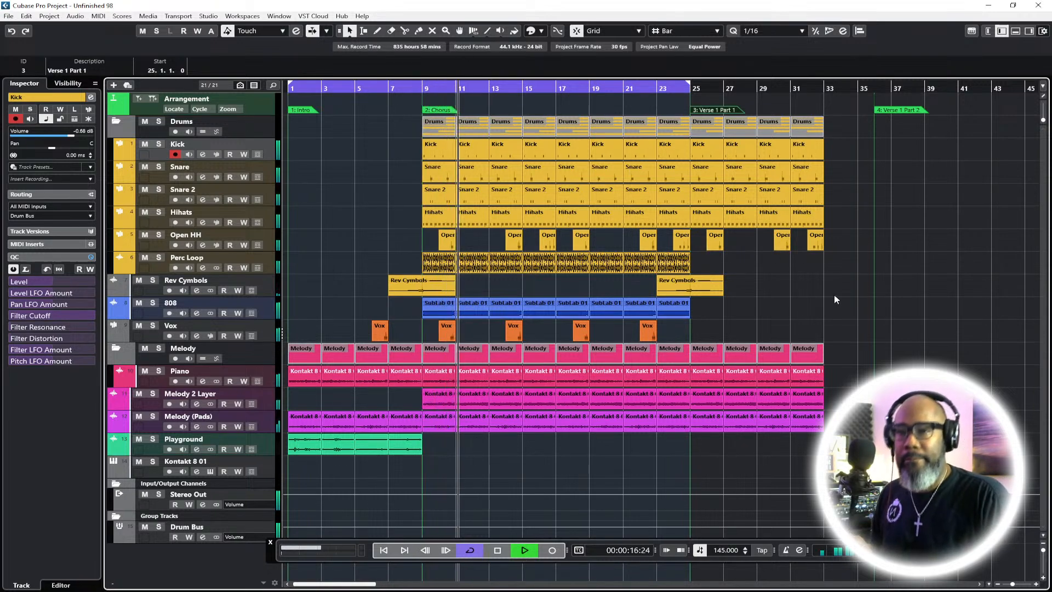
Stop playback and move the cycle range so that it starts at bar 9, the beginning of the Chorus
left_click(874, 294)
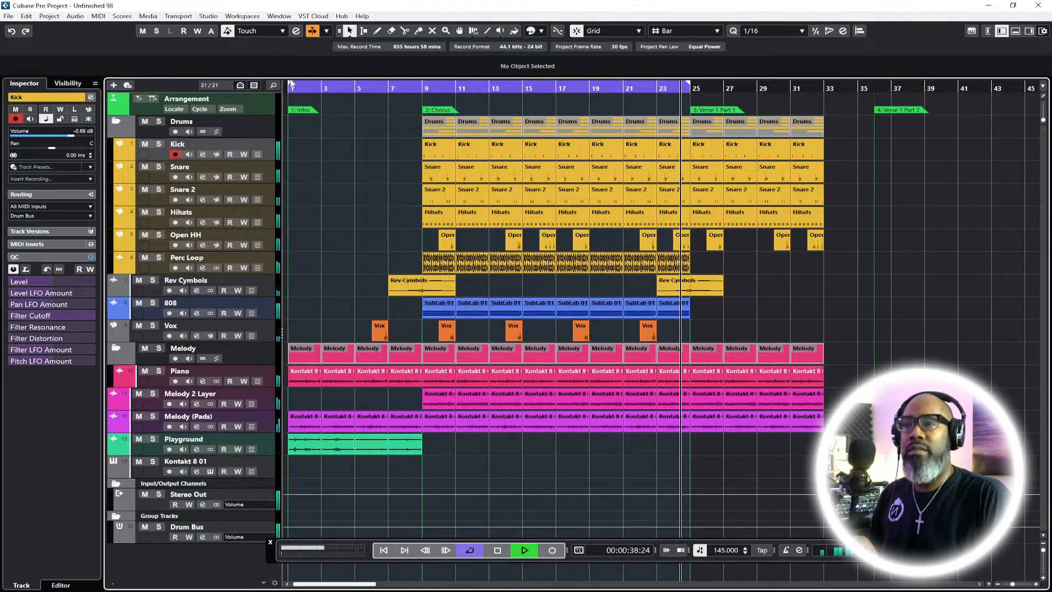
key("space")
left_click_drag(291, 85, 357, 86)
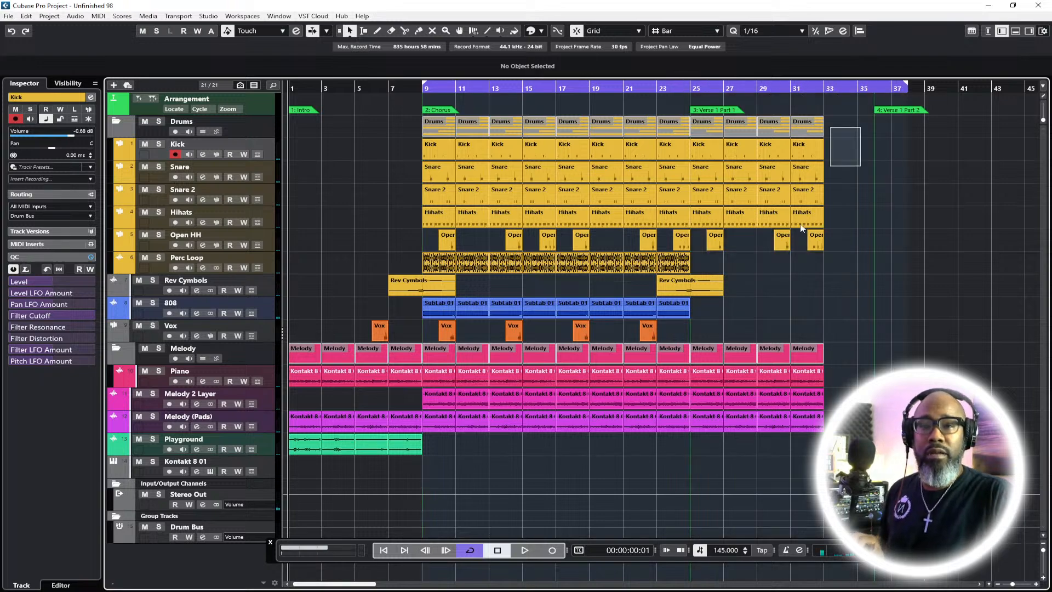
Copy the drum, Rev Cymbols and melody parts of Verse 1 Part 1 (bars 25–33) and paste them at bar 33
left_click_drag(801, 228, 700, 442)
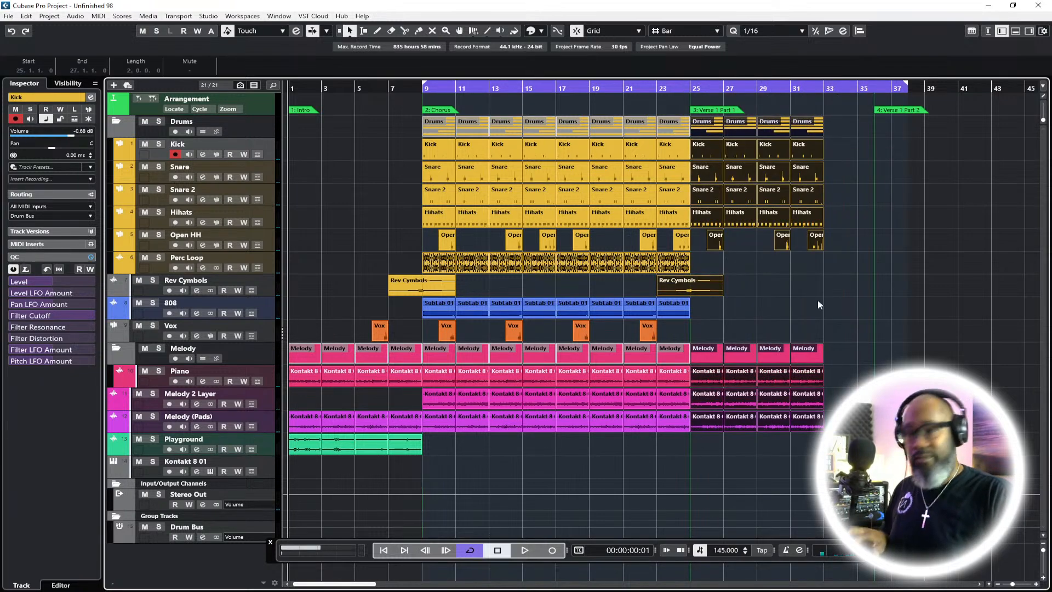
left_click(824, 87)
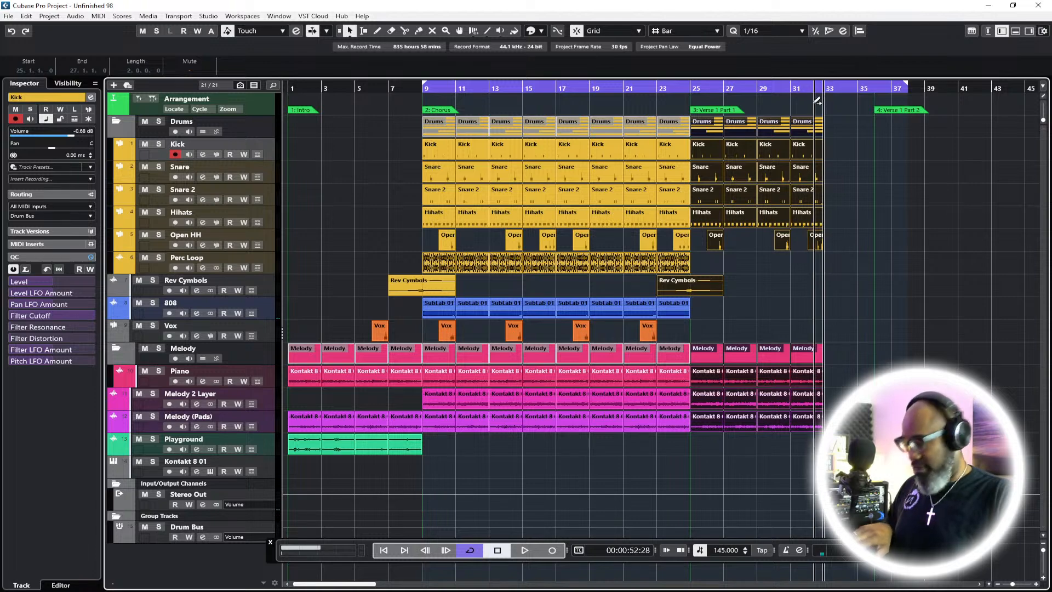
key("ctrl+v")
left_click_drag(870, 291, 841, 294)
Move the Verse 1 Part 2 marker to bar 41 and loop playback over bars 25 to 41
left_click_drag(921, 116, 990, 114)
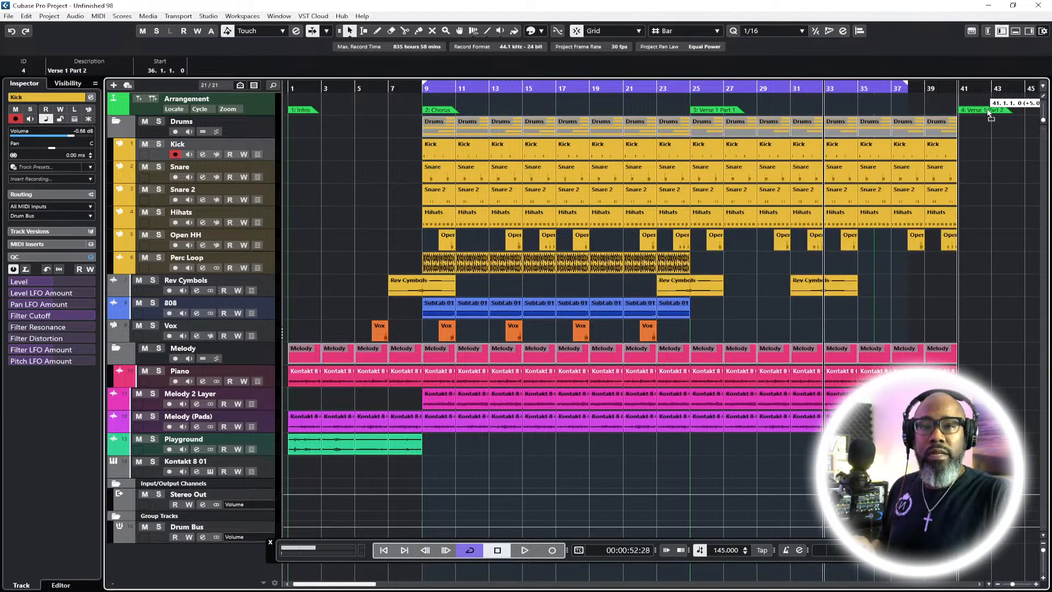
left_click_drag(904, 89, 955, 89)
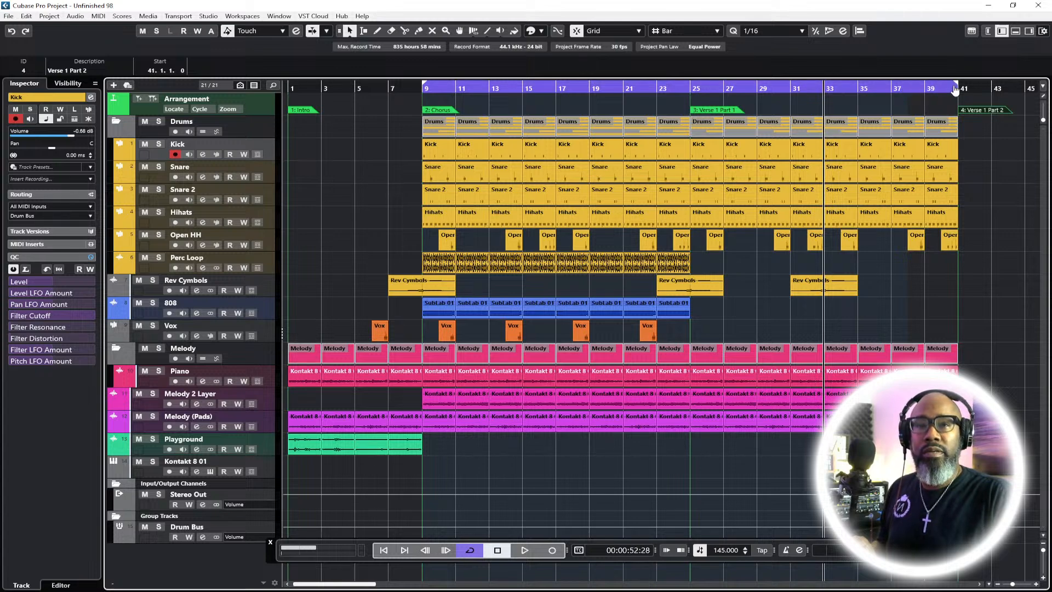
left_click(691, 91)
key("space")
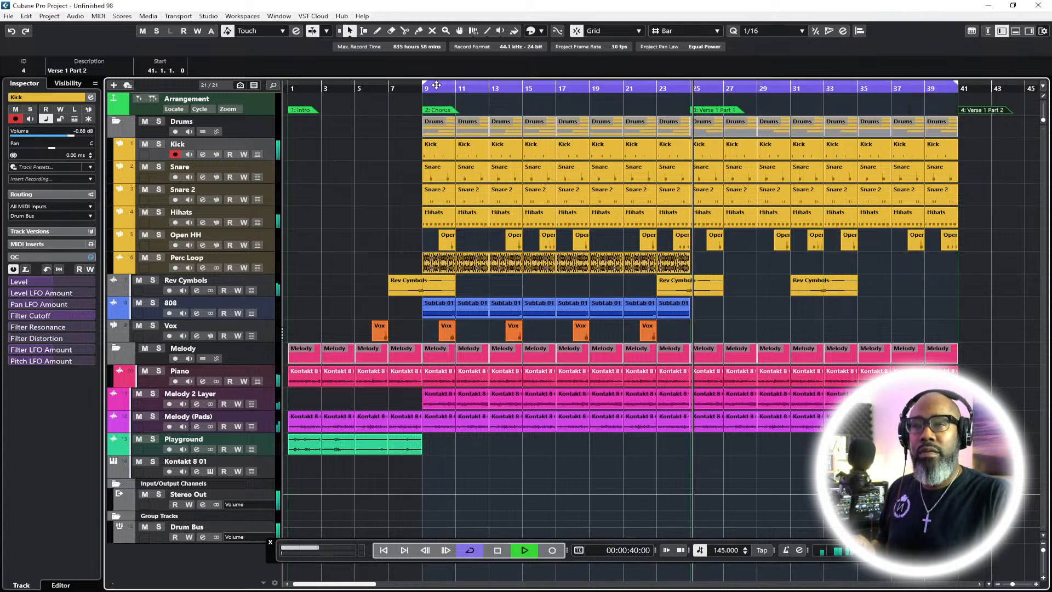
left_click_drag(424, 88, 691, 88)
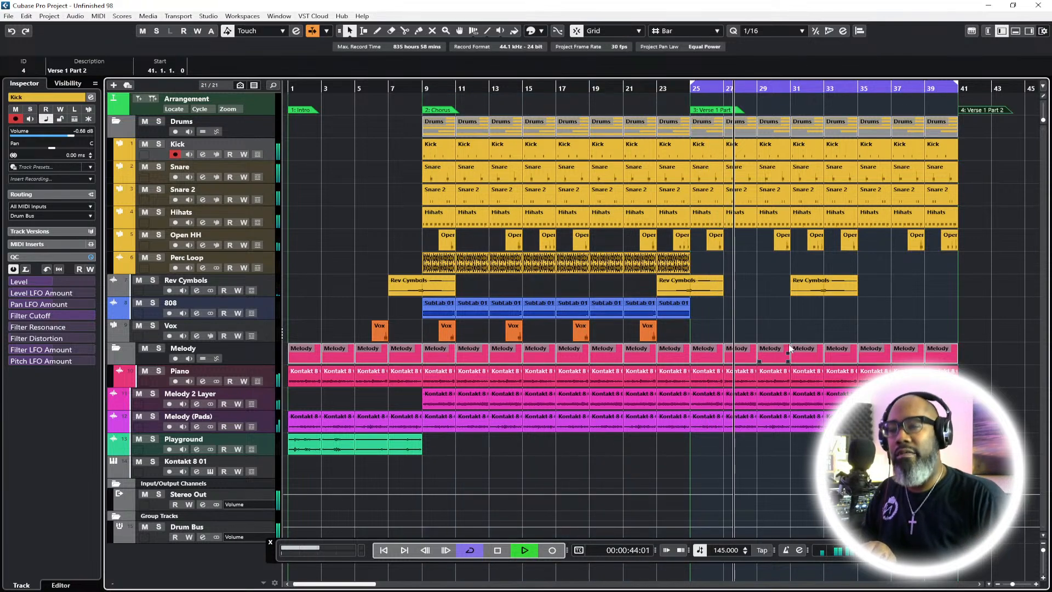
Audition the looped verse with different melody tracks muted, ending with Piano and Melody 2 Layer muted
left_click(138, 393)
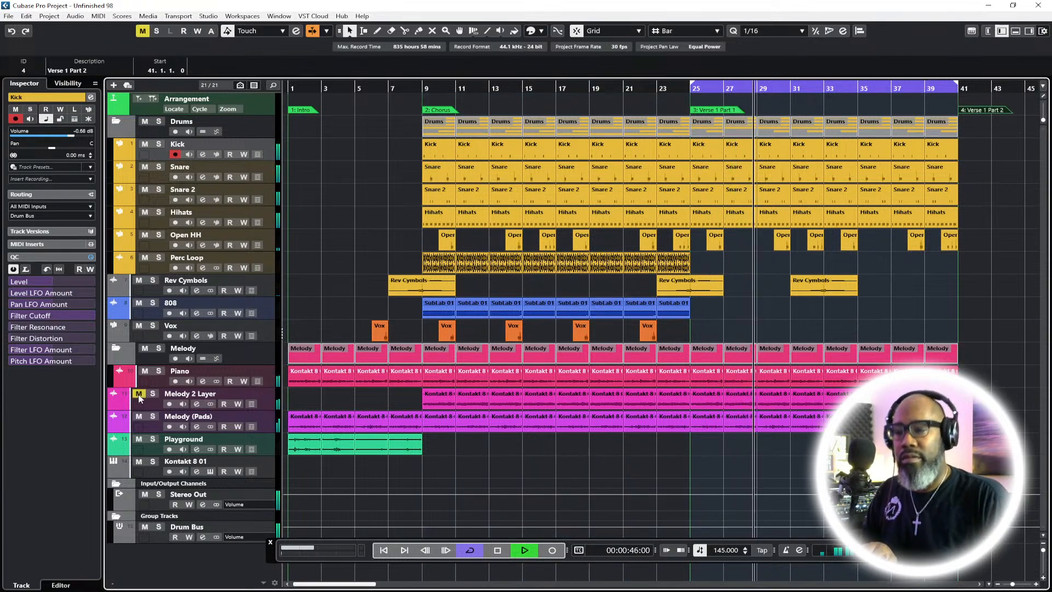
left_click(140, 418)
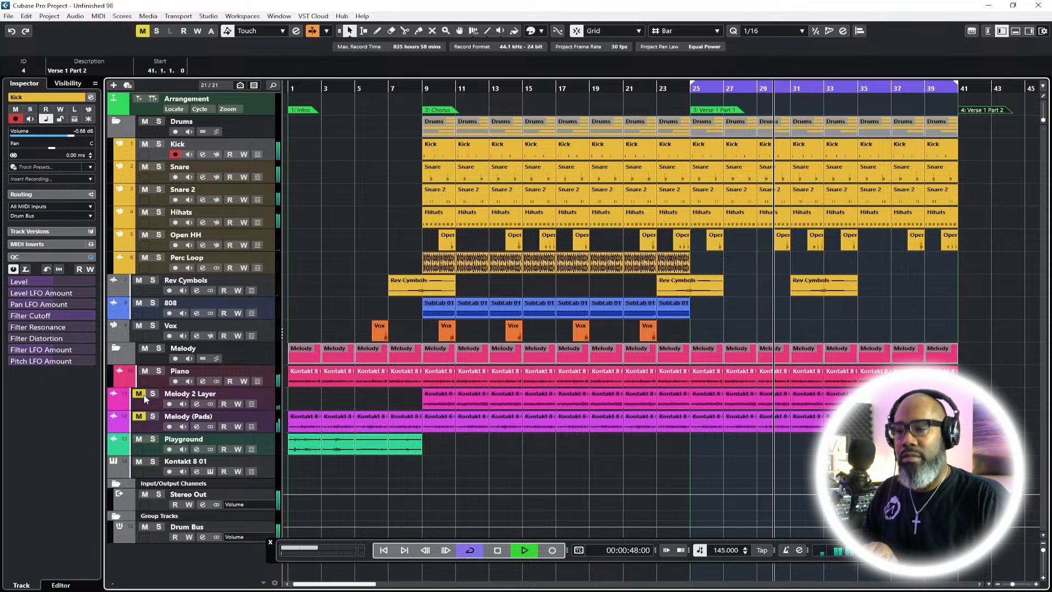
left_click(139, 394)
left_click(147, 373)
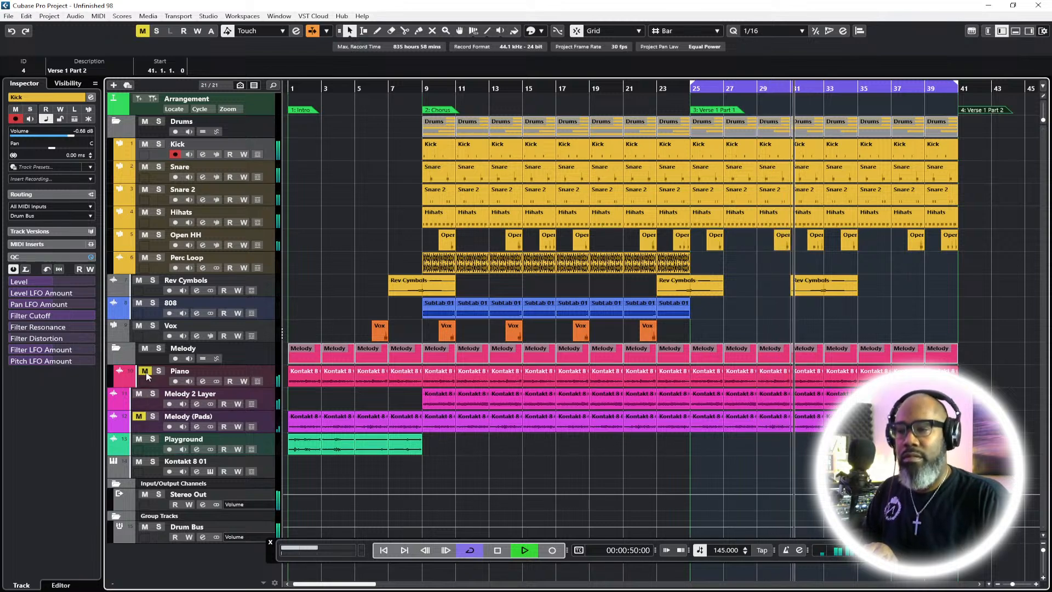
left_click(138, 417)
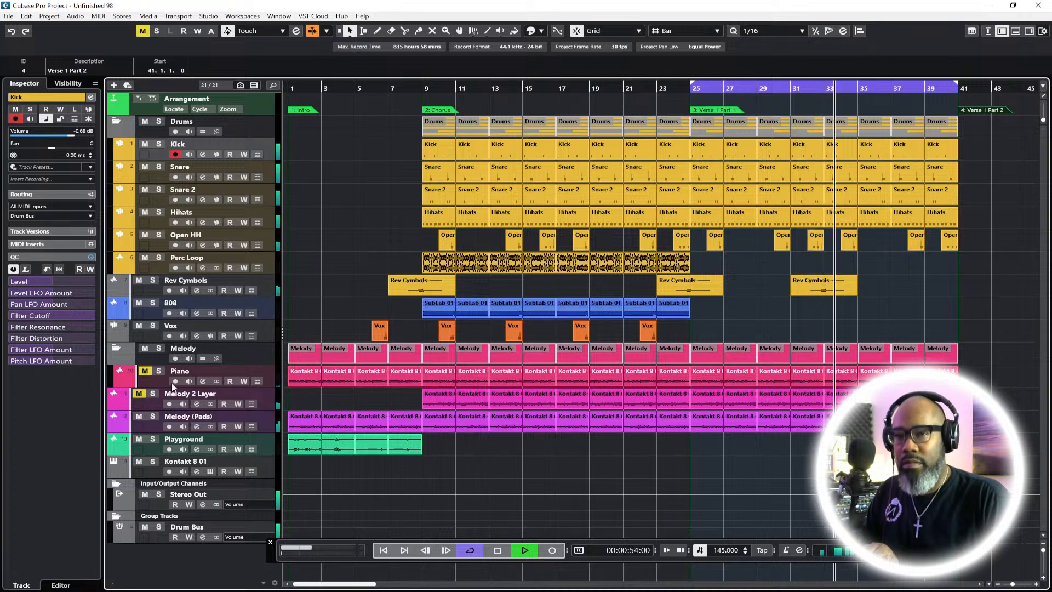
left_click(665, 91)
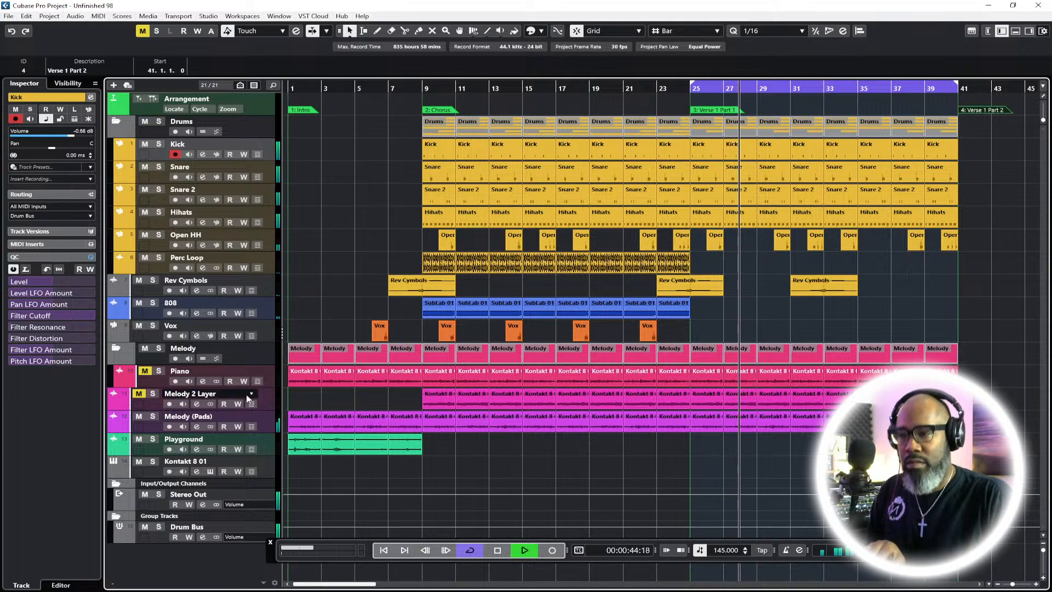
key("space")
Move the Melody 2 Layer and Melody (Pads) tracks into the Melody folder track
left_click(263, 409)
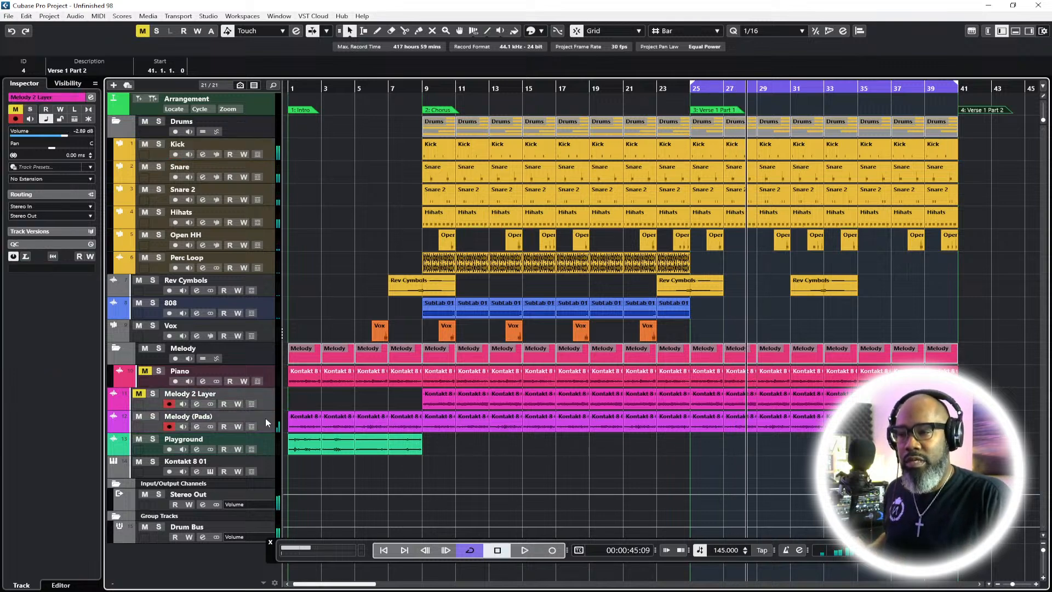
left_click_drag(262, 399, 262, 363)
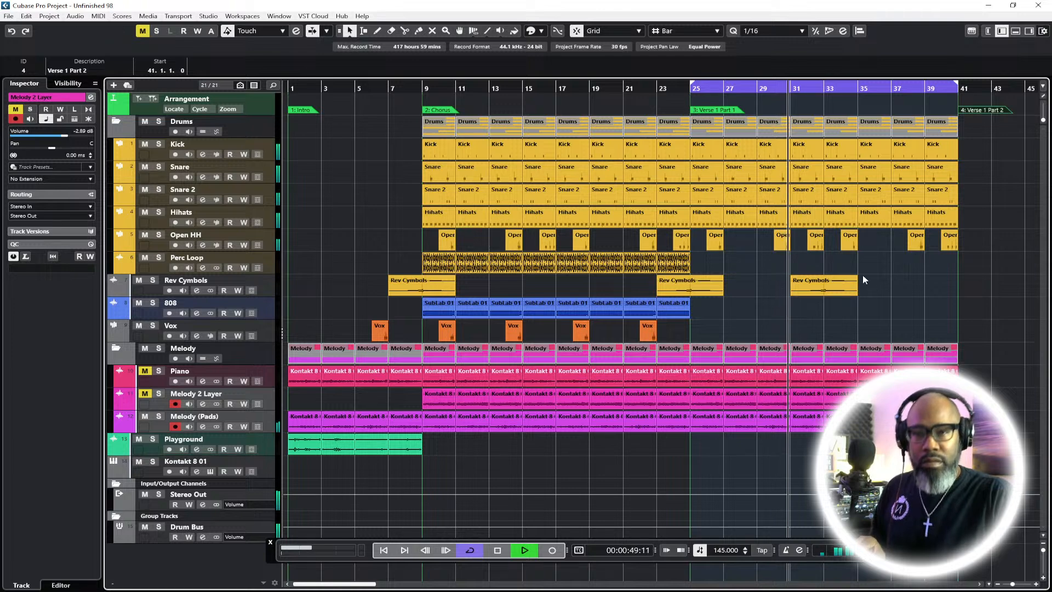
left_click(828, 294)
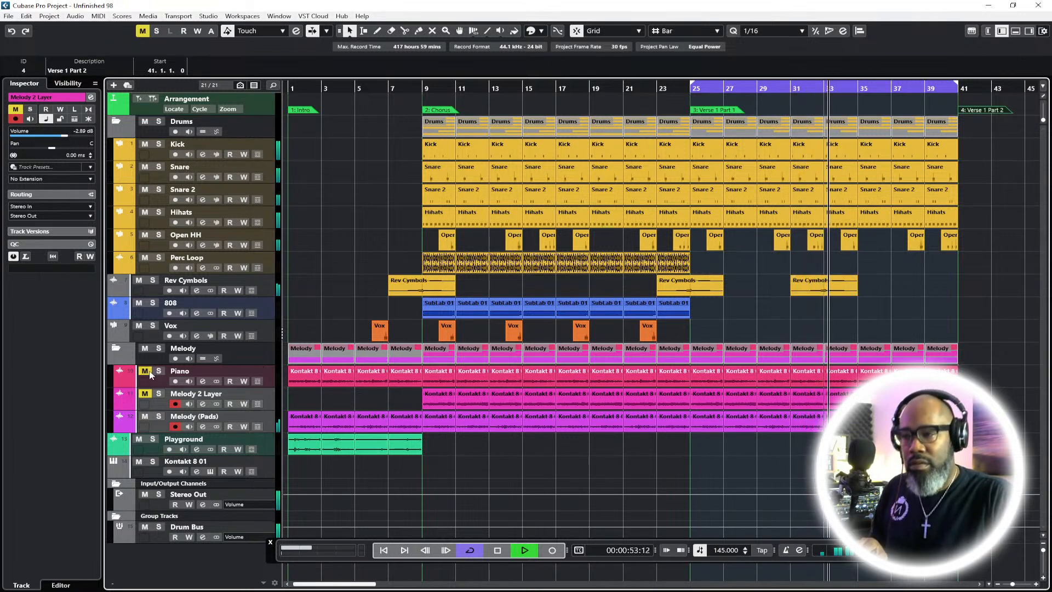
Unmute the Piano, keep Melody 2 Layer muted, and replay the verse from bar 25
left_click(145, 394)
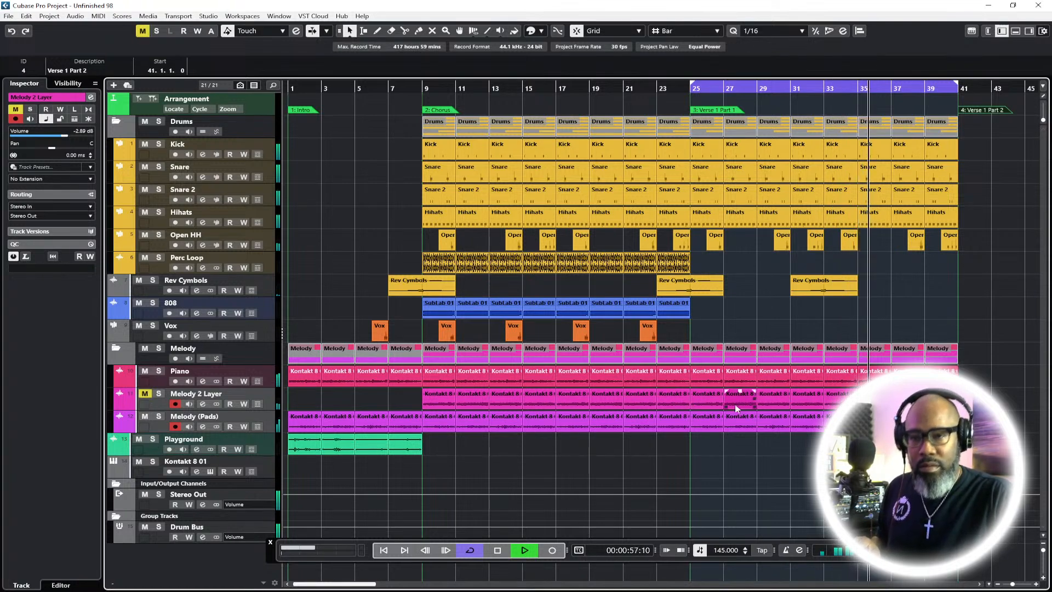
key("space")
left_click(689, 90)
key("space")
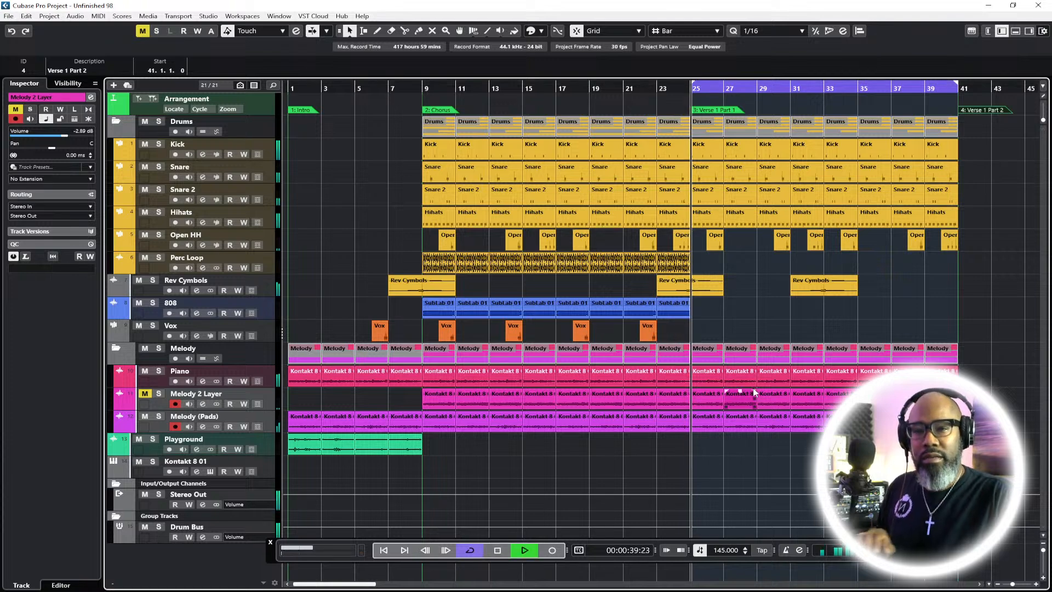
Delete the Melody 2 Layer events in the verse from bar 25 to bar 41
left_click(710, 402)
key("Delete")
left_click(731, 403)
key("Delete")
left_click(760, 403)
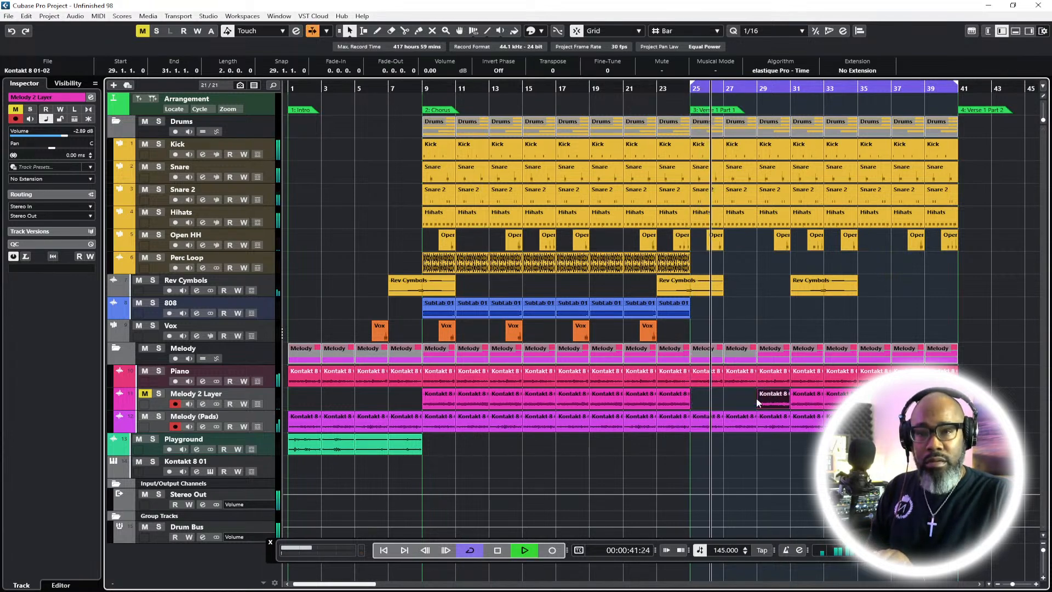
key("Delete")
left_click(811, 401)
key("Delete")
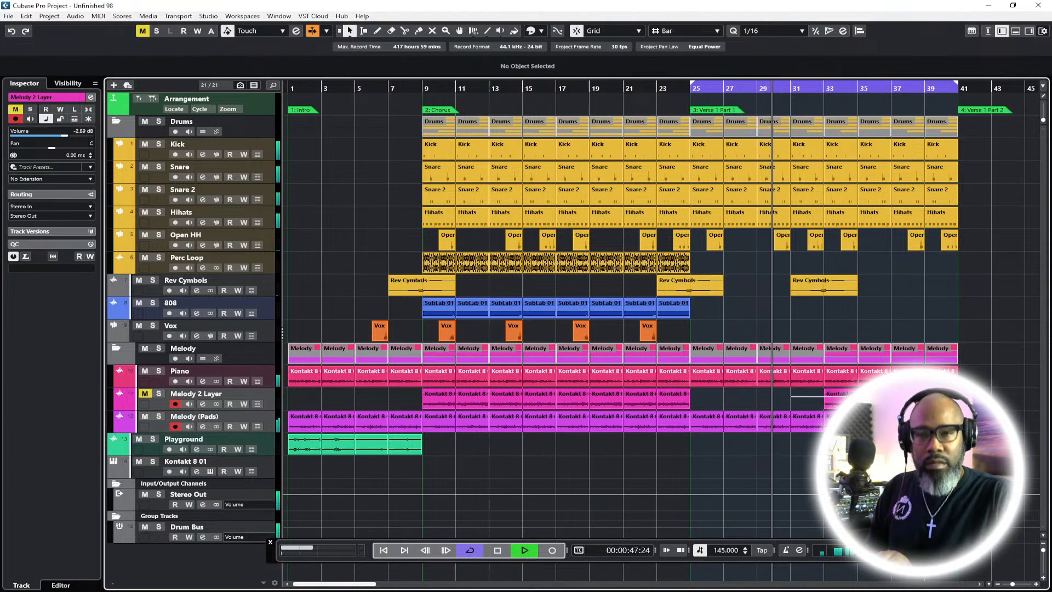
key("Delete")
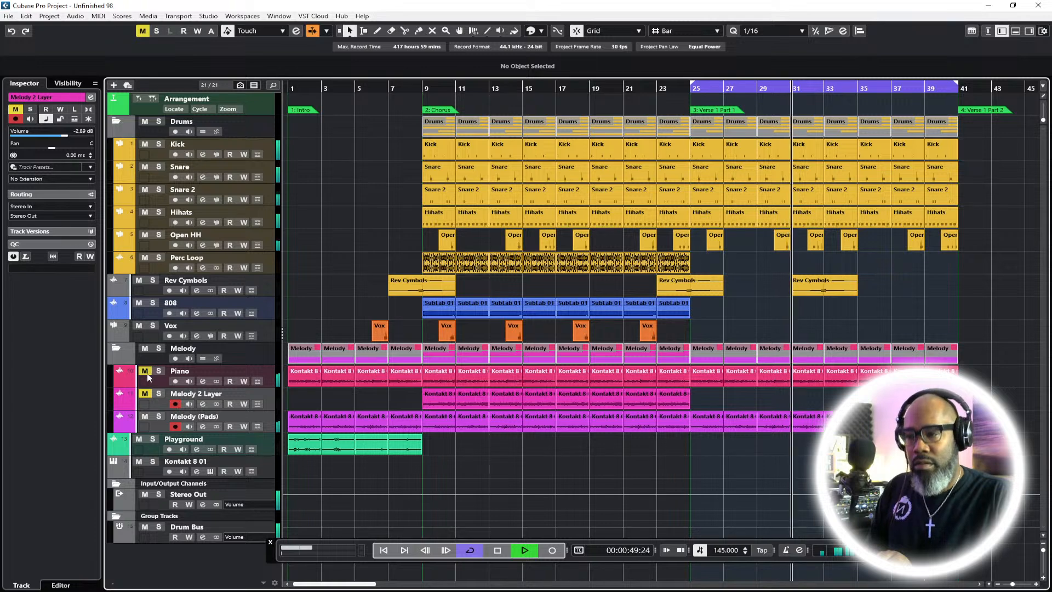
Delete the four Piano events in the first half of the verse, from bar 25 to bar 33
left_click(689, 95)
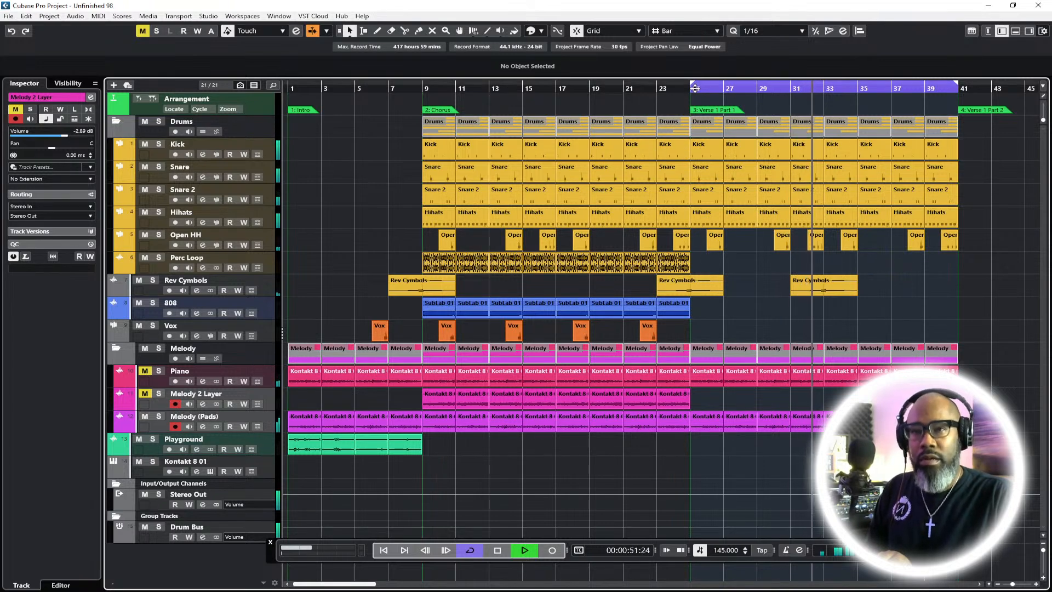
left_click(709, 377)
key("Delete")
left_click(740, 380)
key("Delete")
left_click(771, 381)
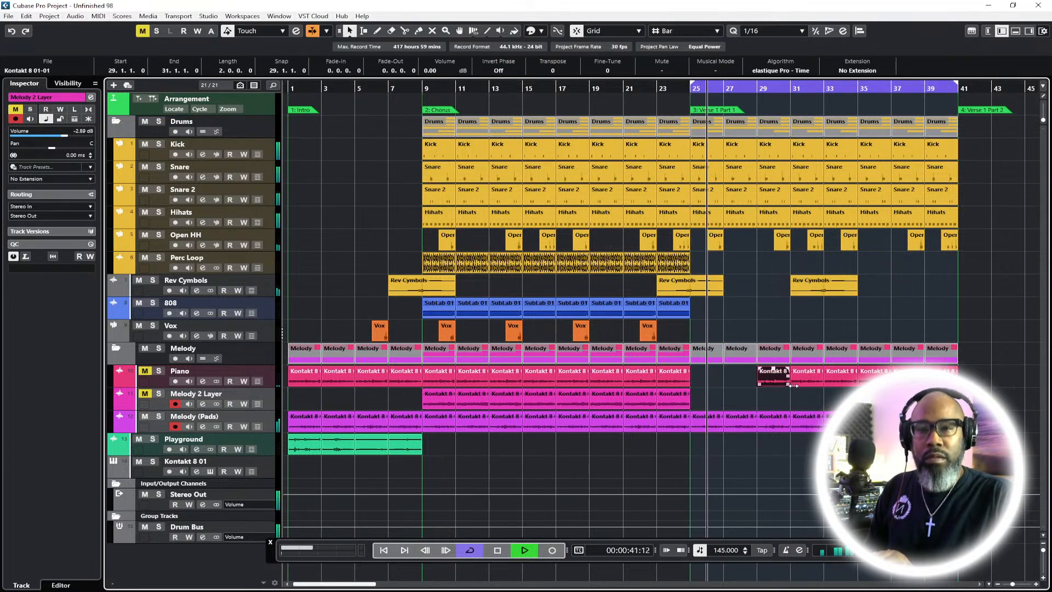
key("Delete")
left_click(800, 385)
key("Delete")
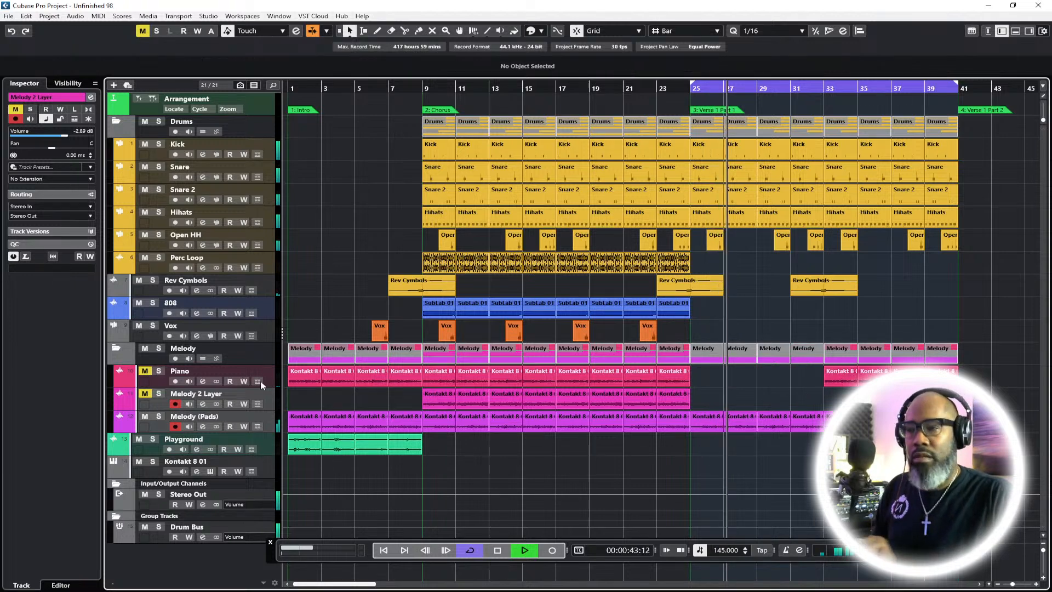
Unmute the Piano and Melody 2 Layer tracks
left_click(145, 371)
left_click(144, 393)
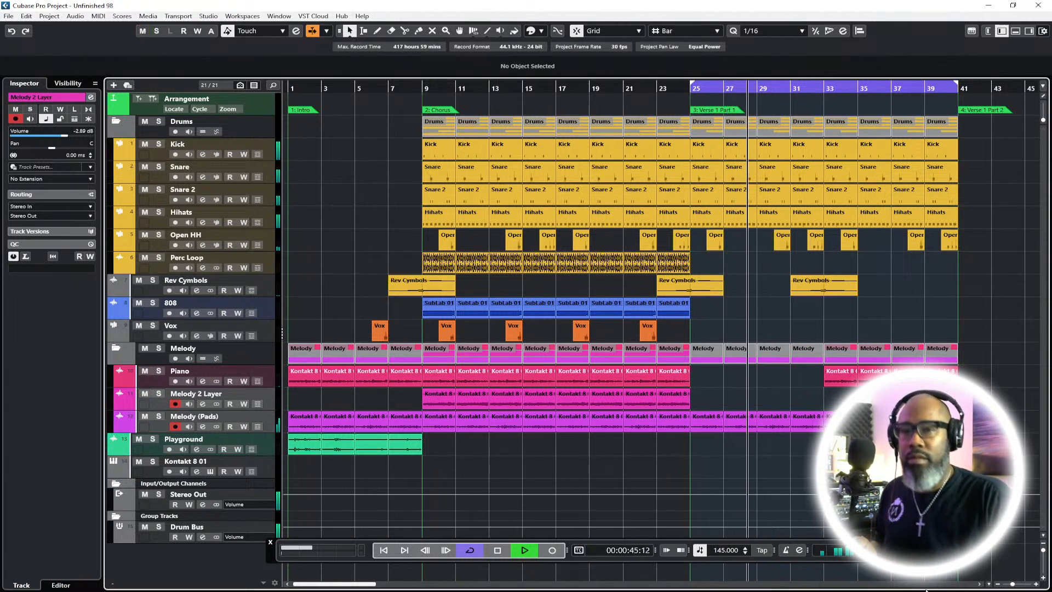
left_click(998, 585)
left_click(997, 584)
left_click(997, 585)
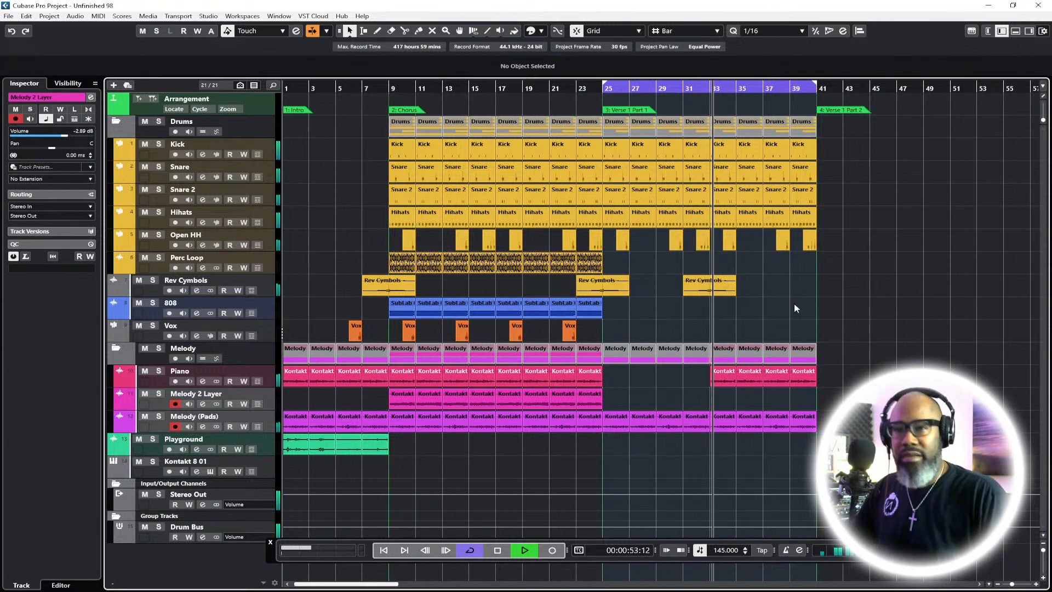
Save the project and move the Rev Cymbols event at bar 31 to bar 39, leading into Verse 1 Part 2
left_click(8, 16)
left_click(43, 84)
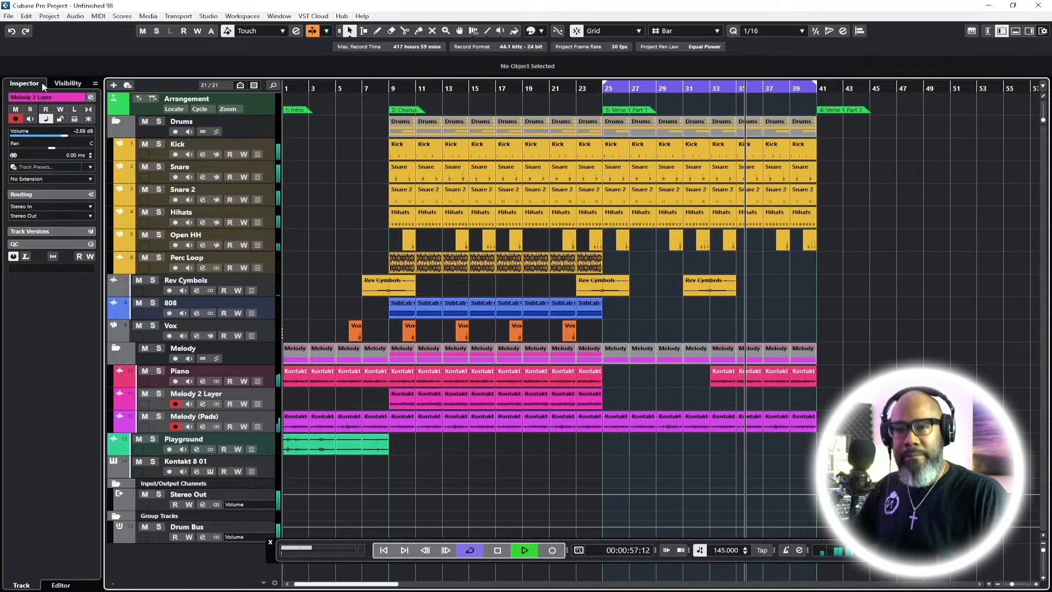
left_click_drag(707, 288, 810, 285)
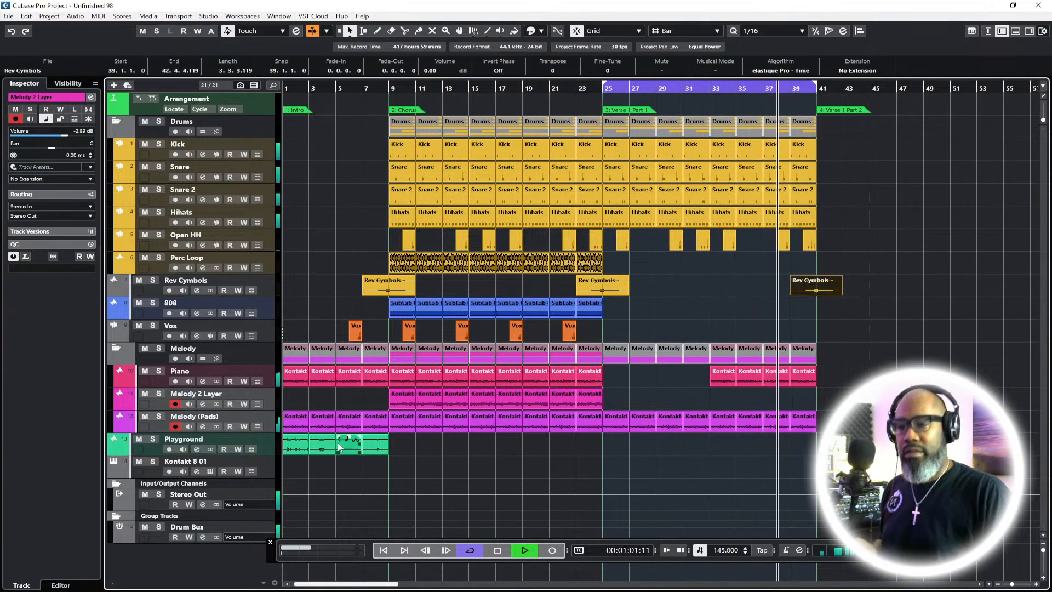
Record a new kick part on the Kick track from bar 25 and play the verse back from its start
left_click(273, 466)
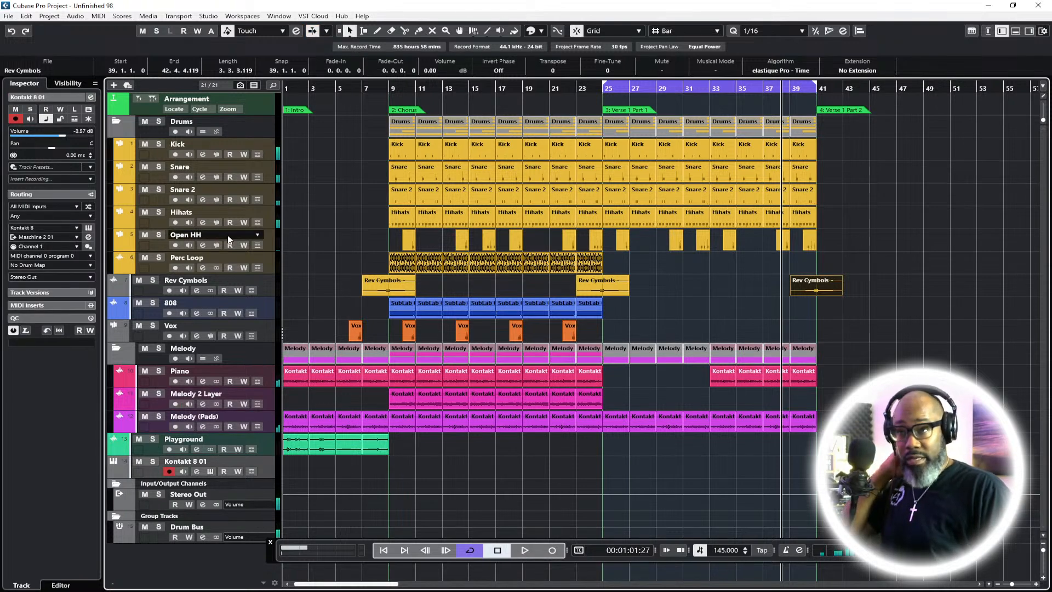
left_click(622, 90)
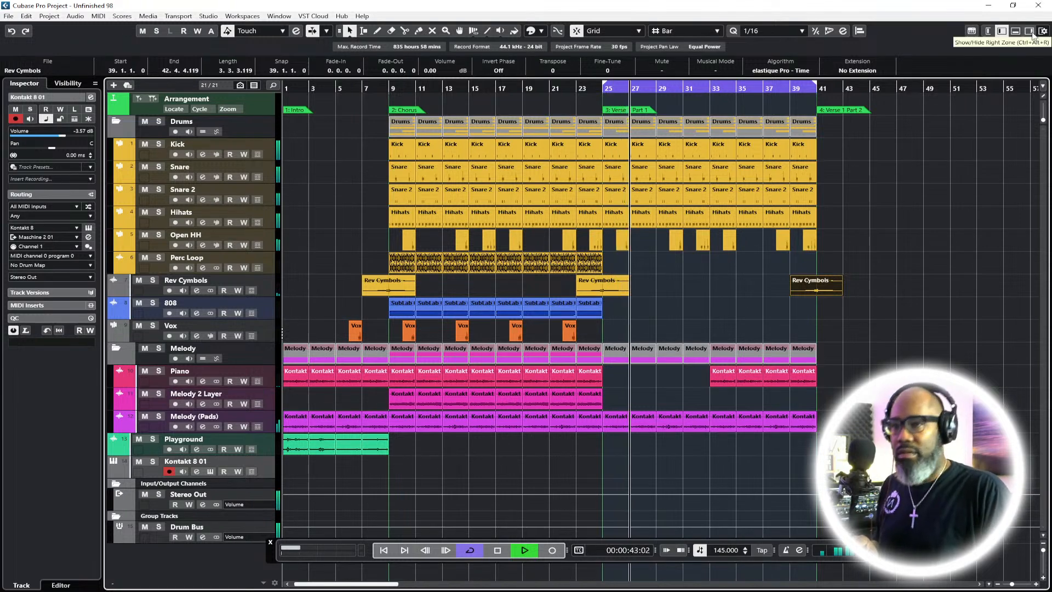
left_click(268, 147)
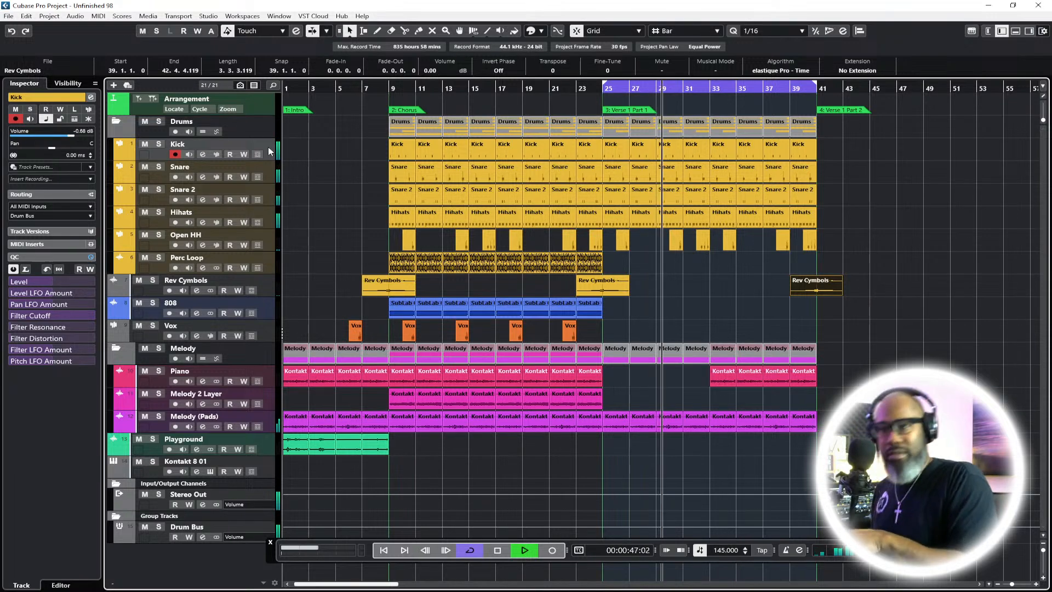
key("space")
left_click(603, 88)
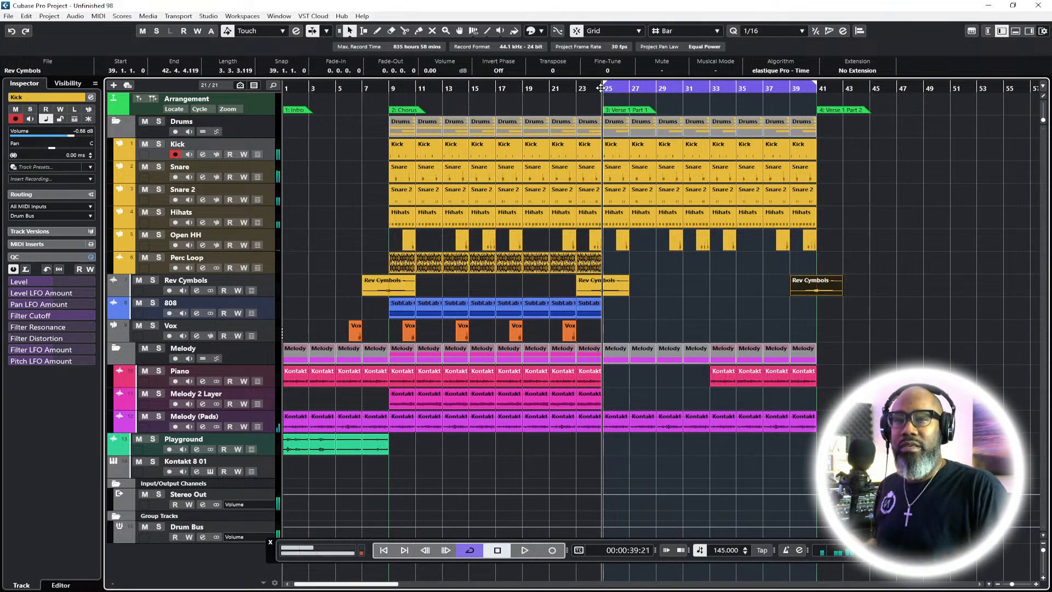
key("KP_Multiply")
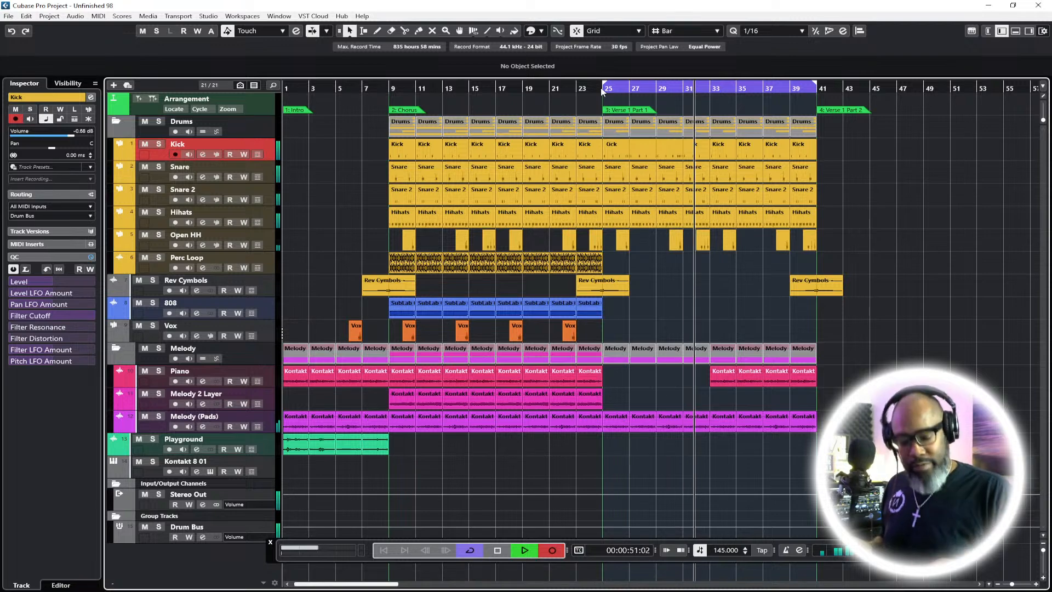
key("KP_Multiply")
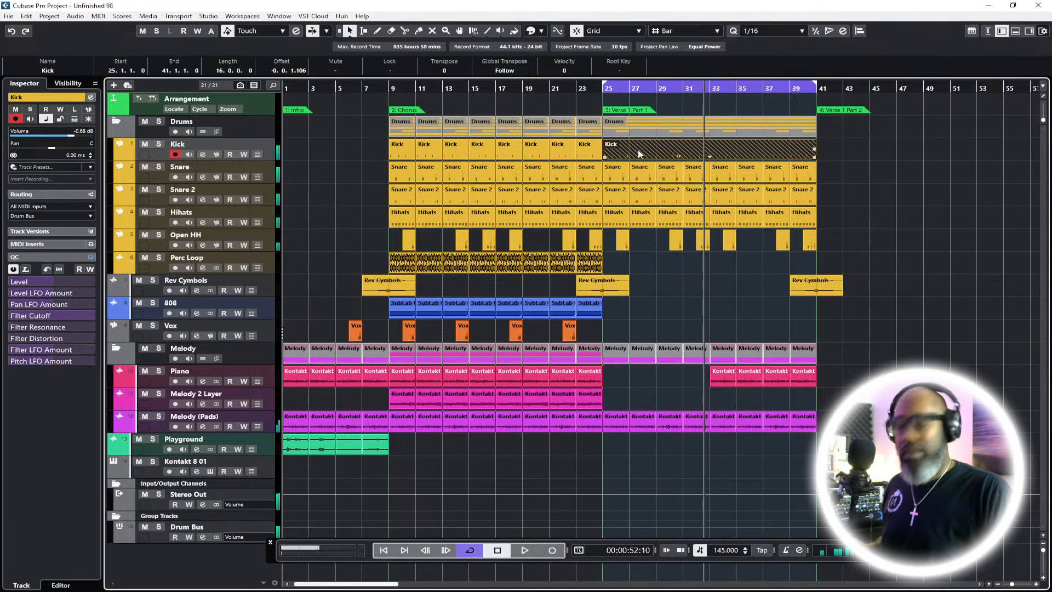
left_click(606, 89)
key("space")
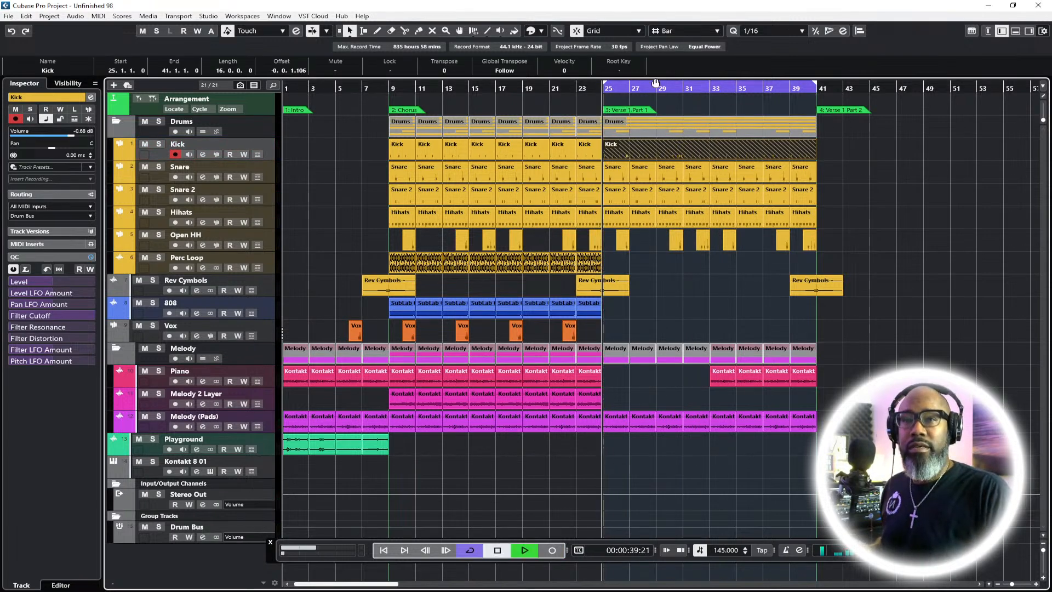
Split the newly recorded Kick event at bar 33 and delete its second half, from bar 33 to bar 41
left_click(405, 31)
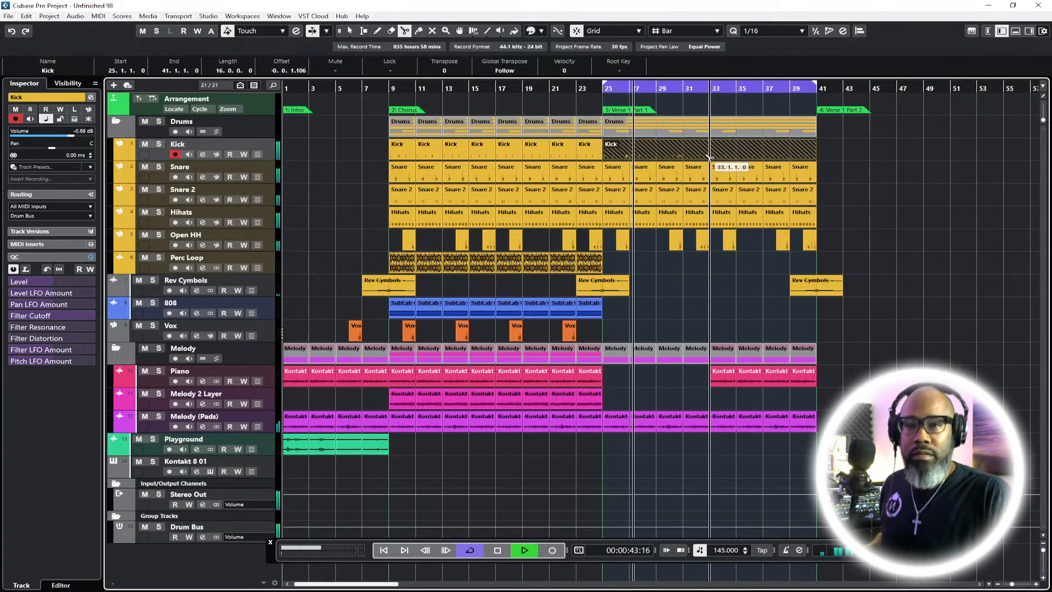
left_click(710, 157)
left_click(350, 31)
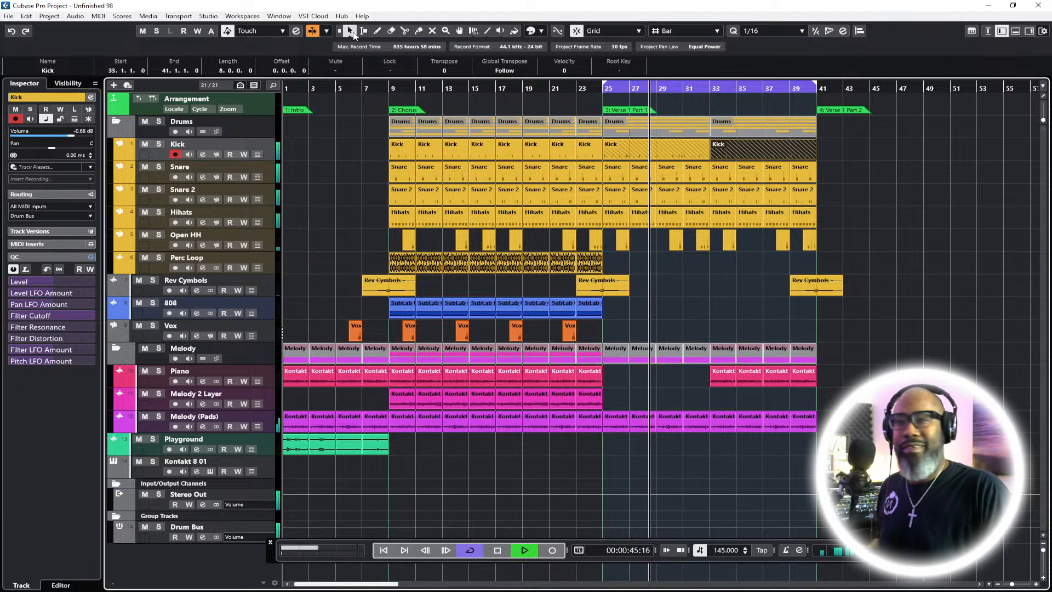
key("Delete")
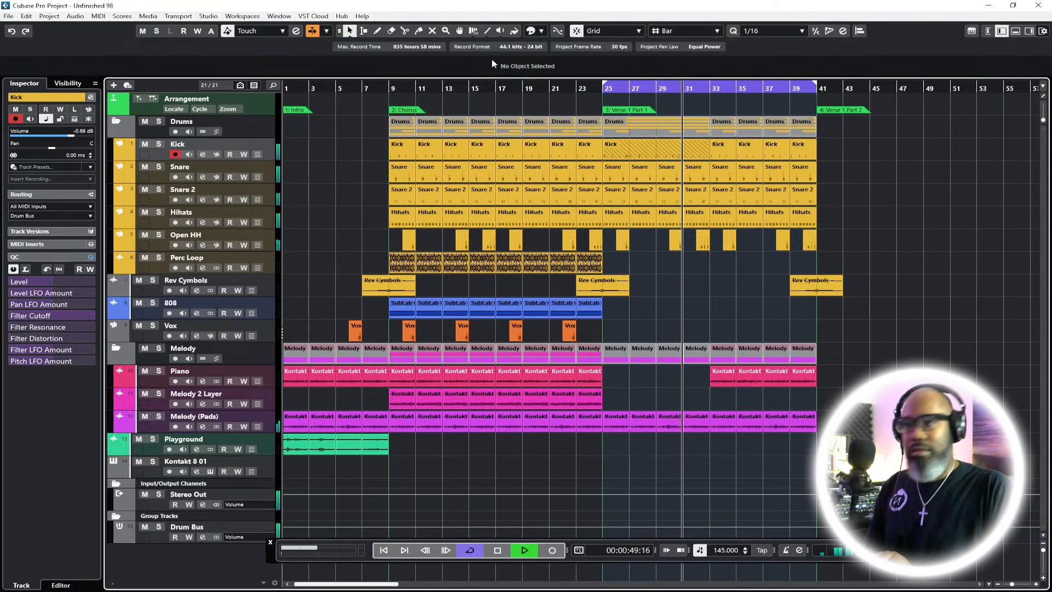
left_click(419, 32)
key("space")
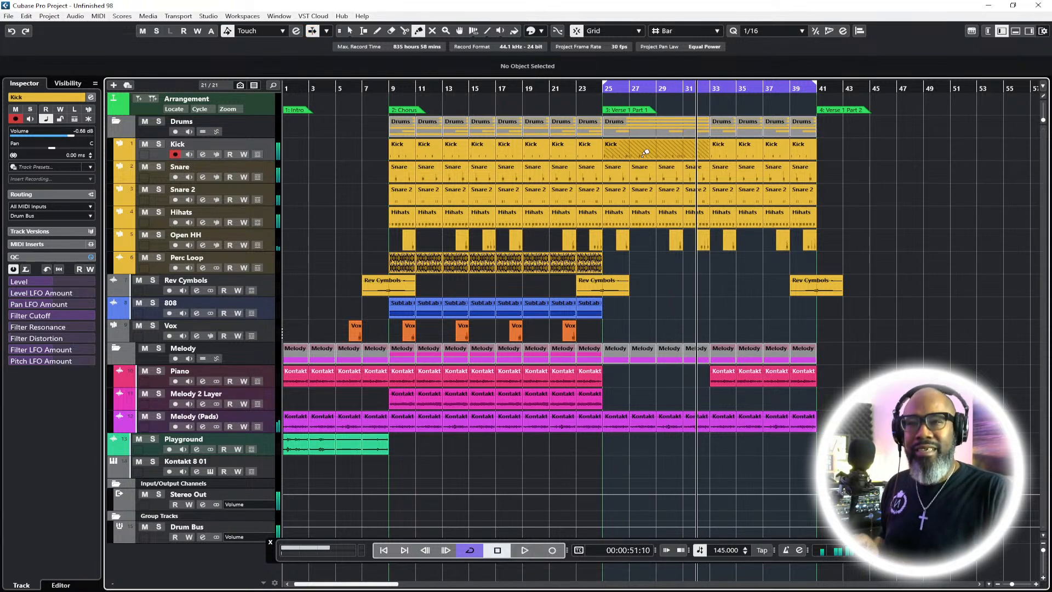
left_click(350, 31)
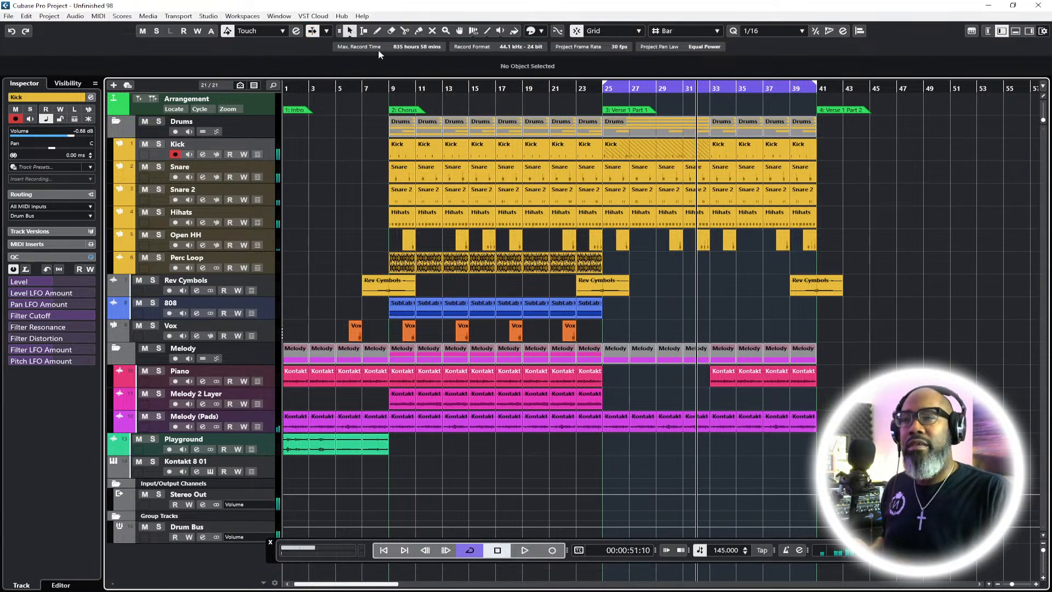
Open the recorded Kick event in the note editor and lower the velocity of the first kick note in bar 30
double_click(648, 145)
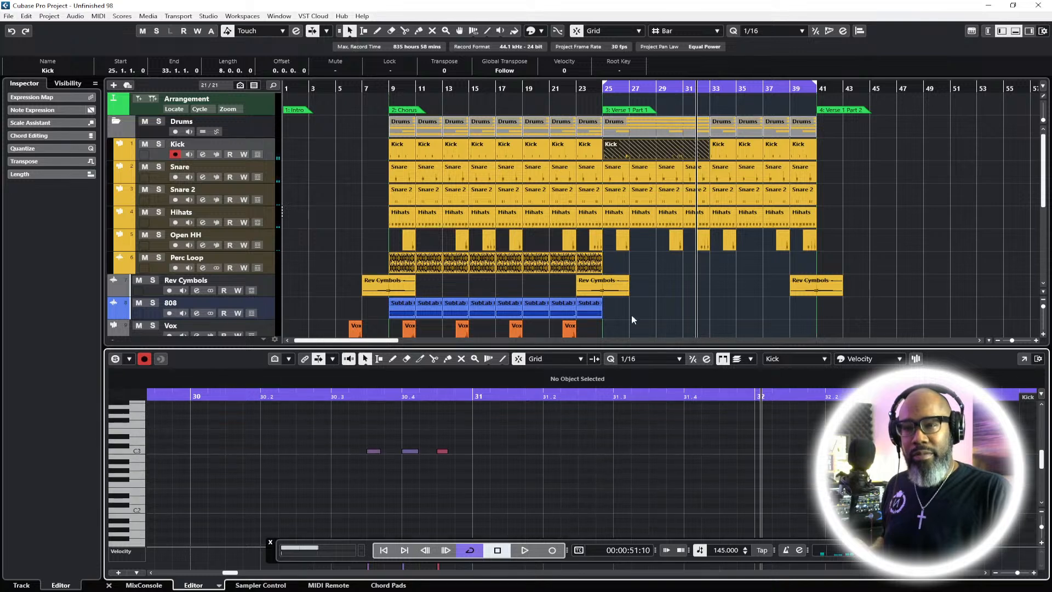
double_click(667, 88)
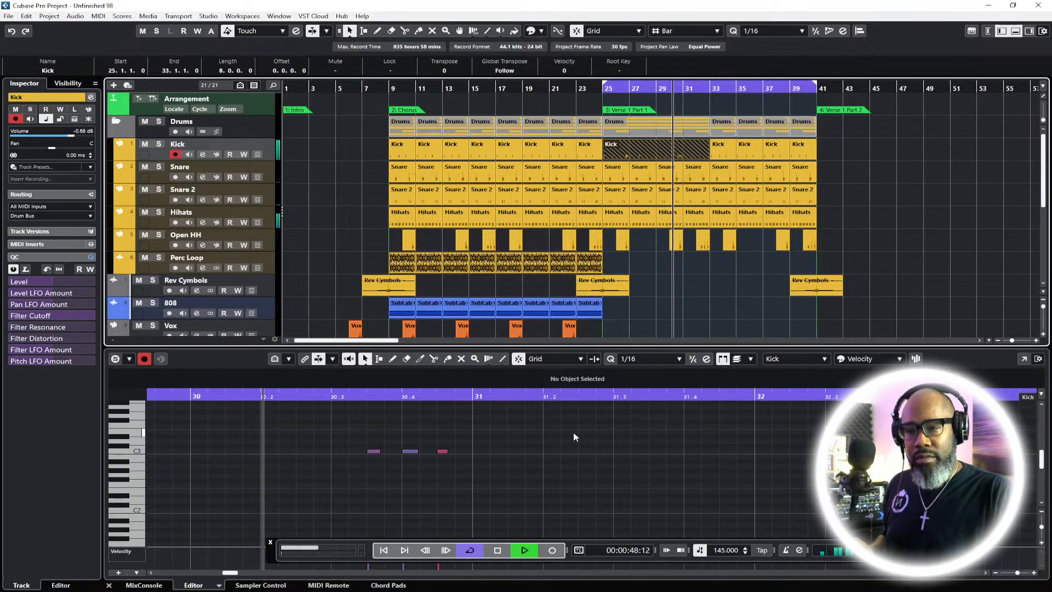
key("space")
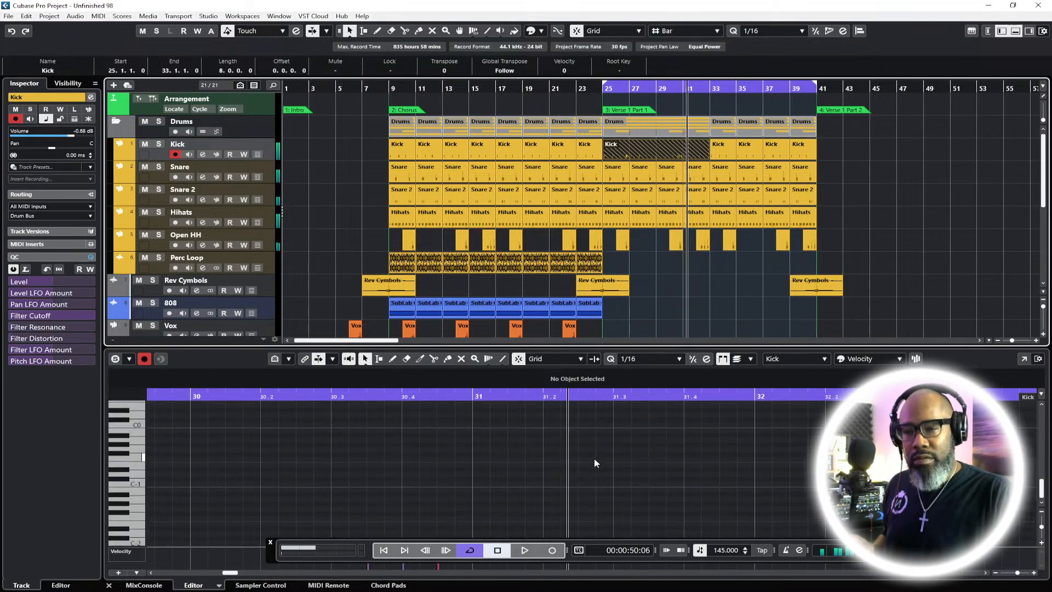
scroll(595, 453, "up", 4)
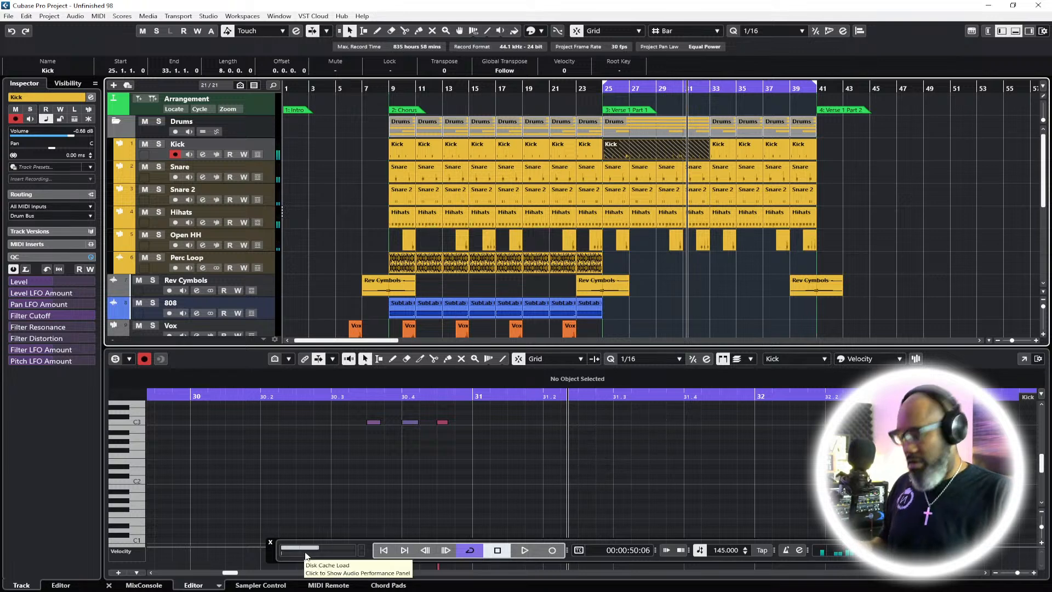
key("F2")
left_click(370, 563)
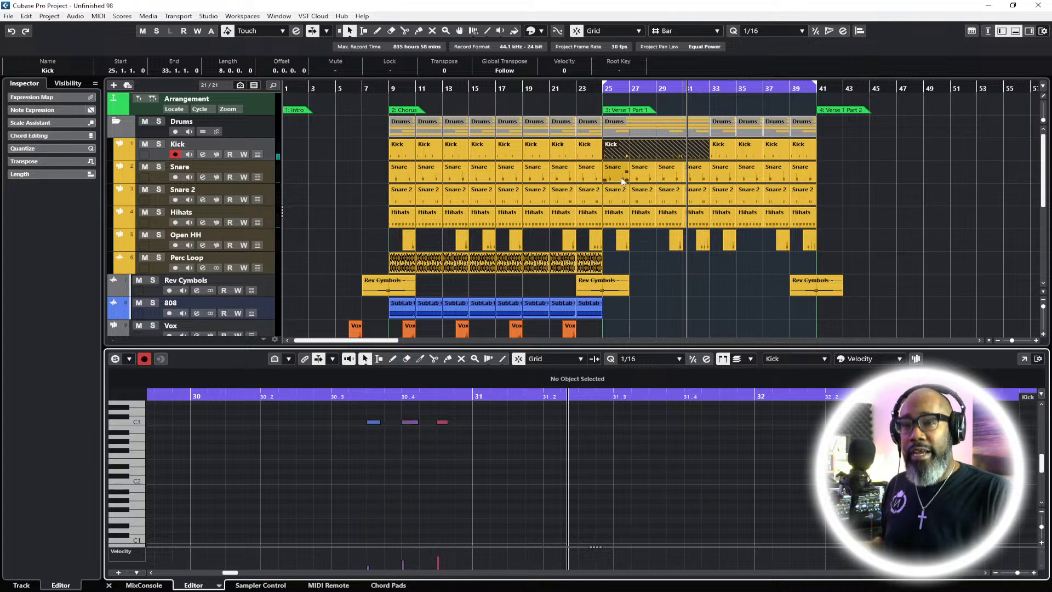
Lower the velocity of the Kick note at 26.4 and play the verse again from bar 25
left_click(608, 91)
key("space")
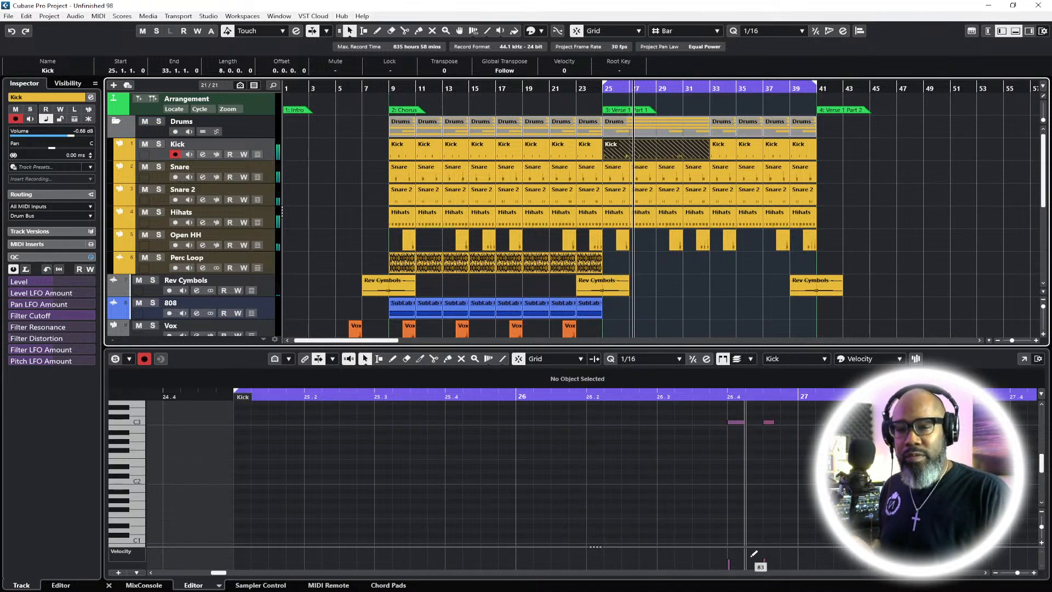
left_click(732, 563)
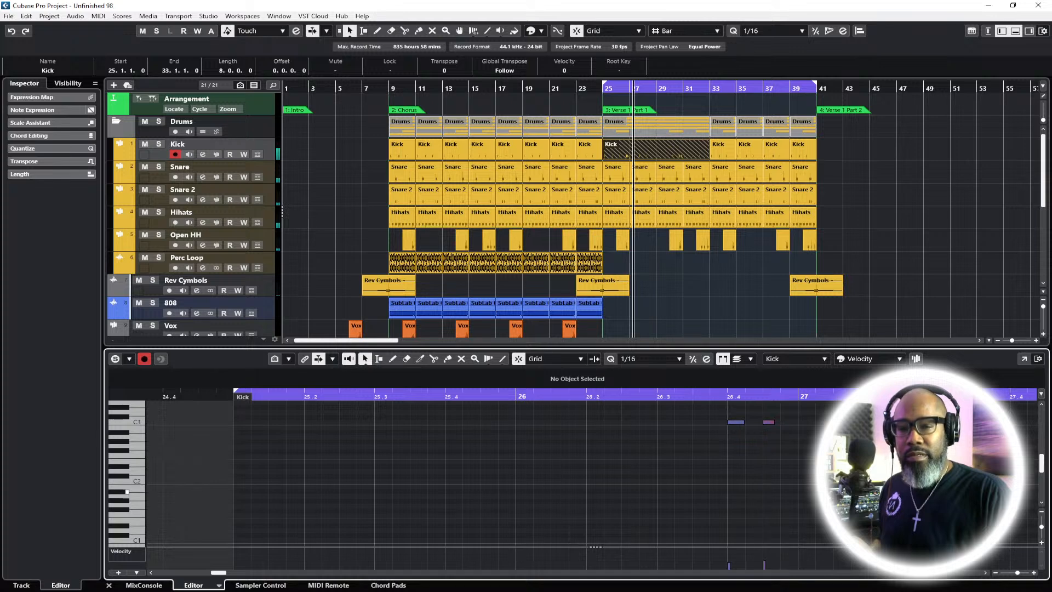
left_click(605, 90)
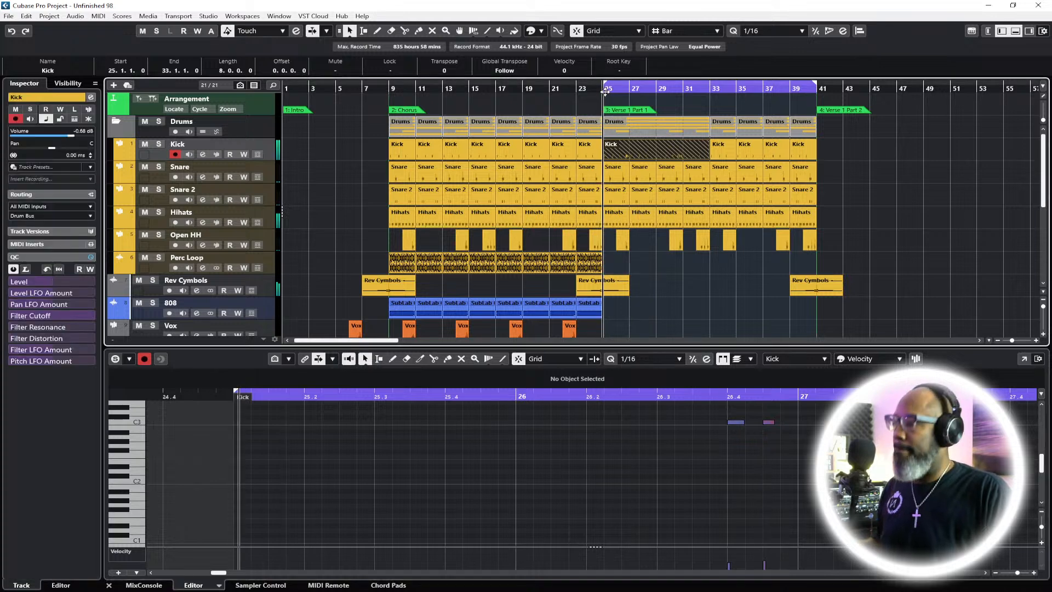
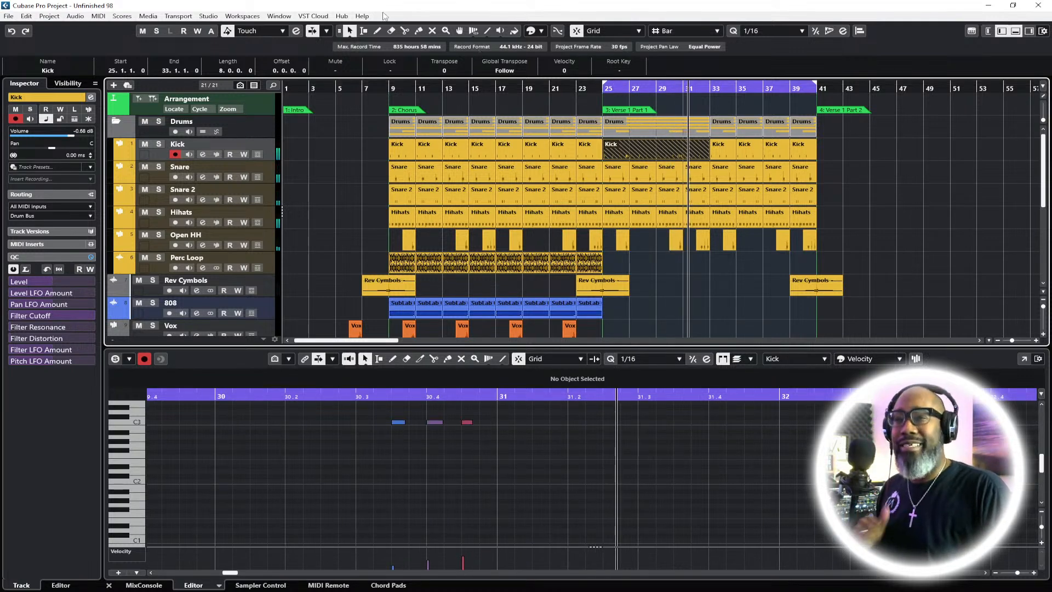
Glue the overlapping Kick events from bar 25 to bar 33 into one, and replay the verse from bar 25 with the note editor closed
left_click(632, 153)
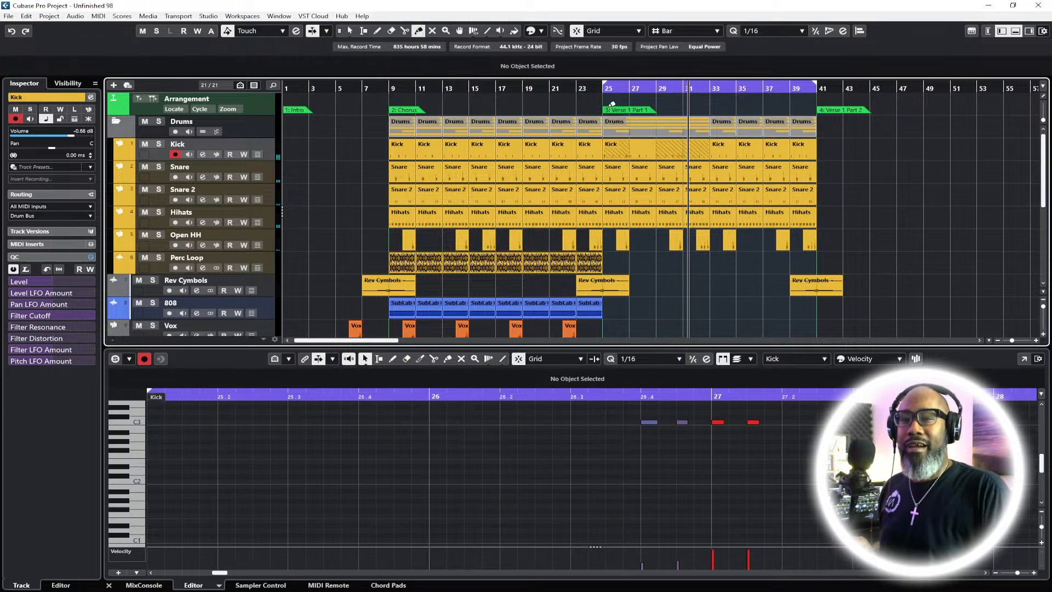
left_click(605, 91)
key("space")
left_click(350, 31)
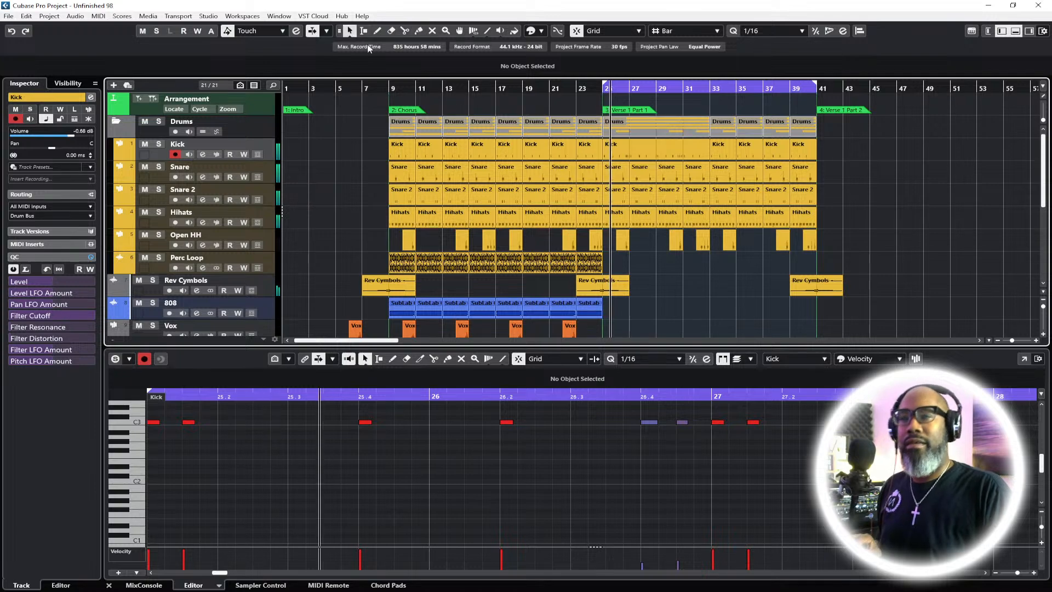
left_click(1015, 31)
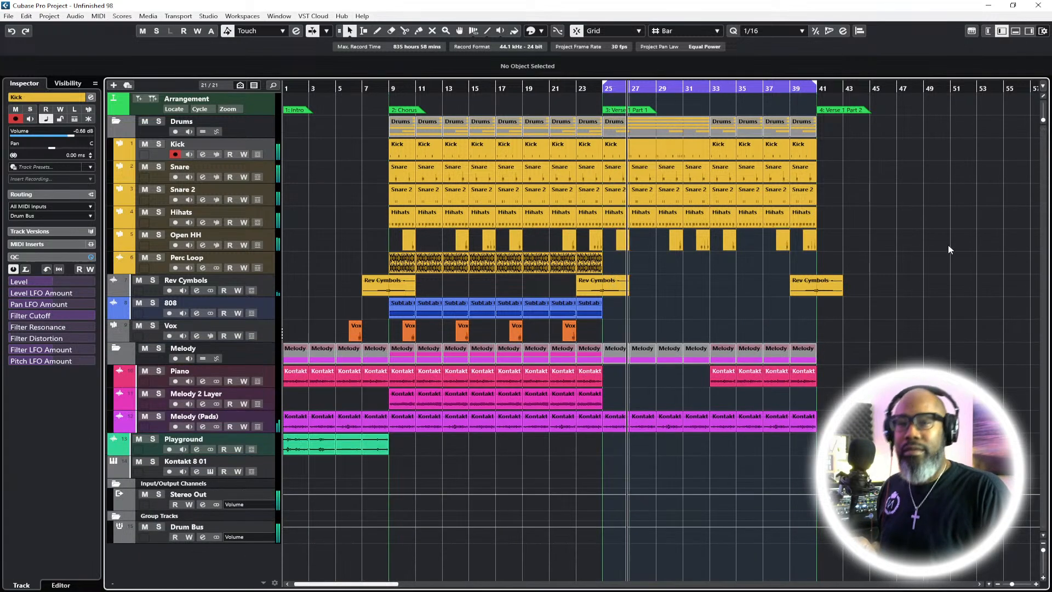
Copy the four Playground events from the intro to the start of Verse 1 Part 1 at bar 25
left_click(386, 444)
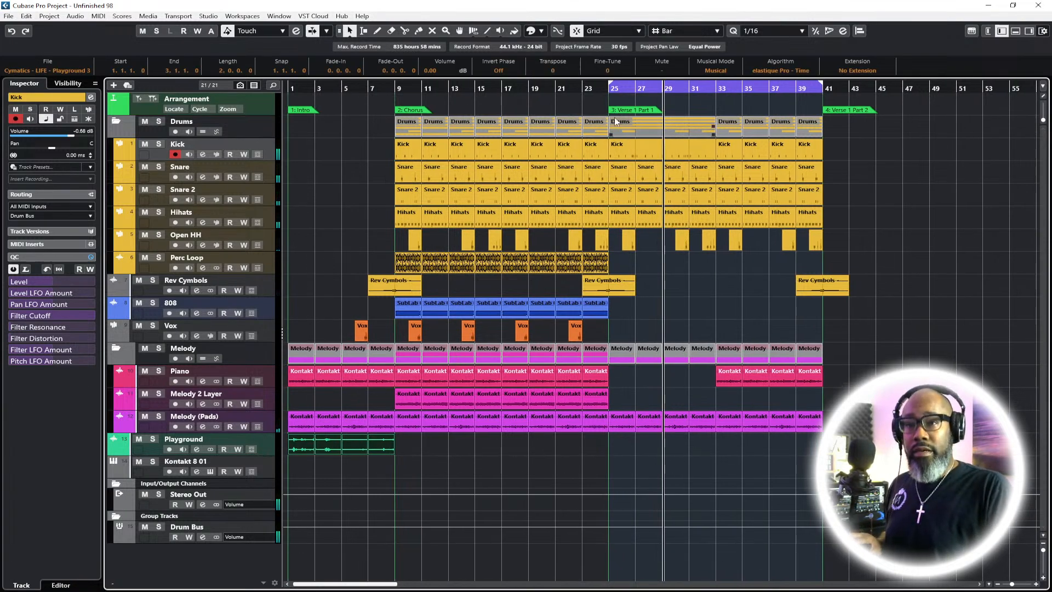
left_click(612, 97)
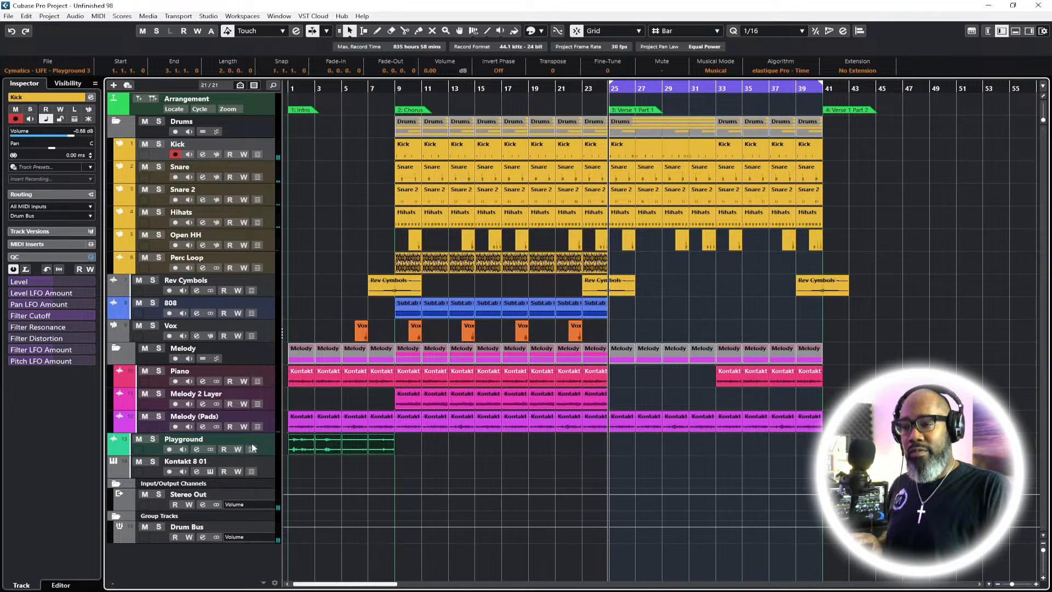
left_click(275, 444)
key("ctrl+v")
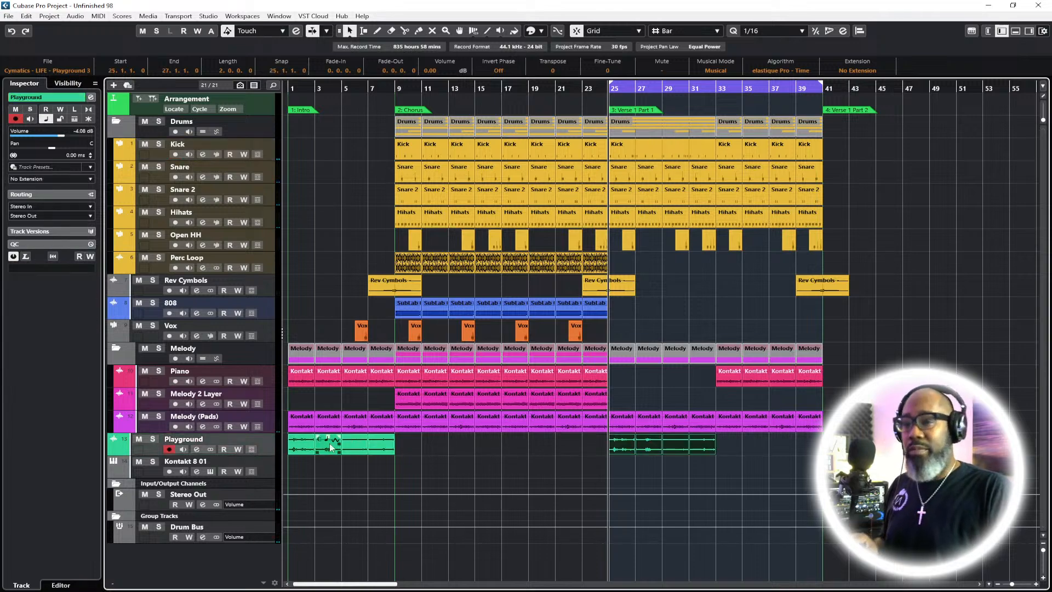
Play the verse from bar 25 and split the glued Kick event at bar 29
key("space")
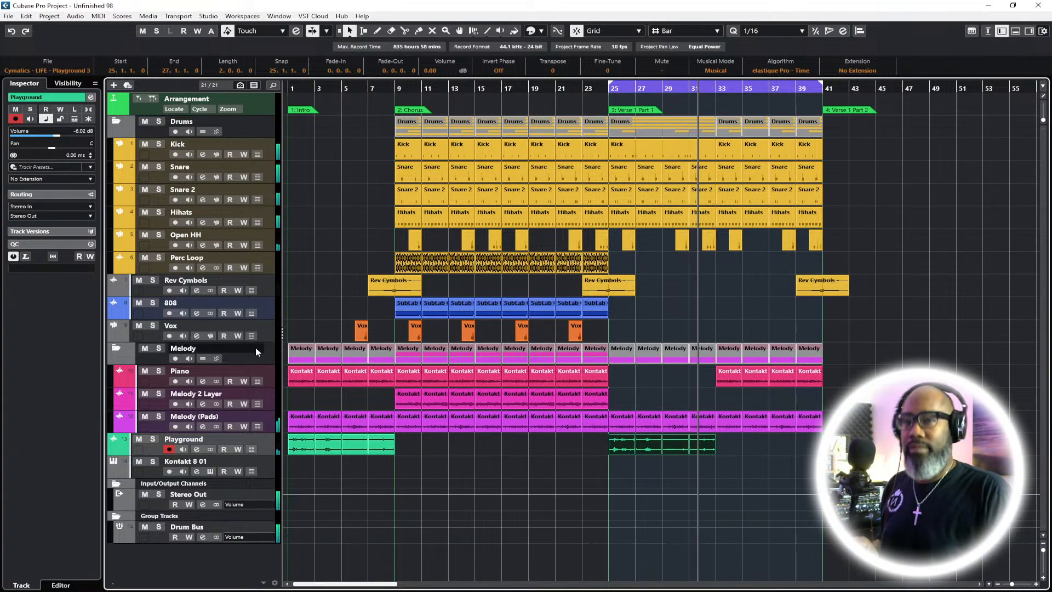
left_click(405, 31)
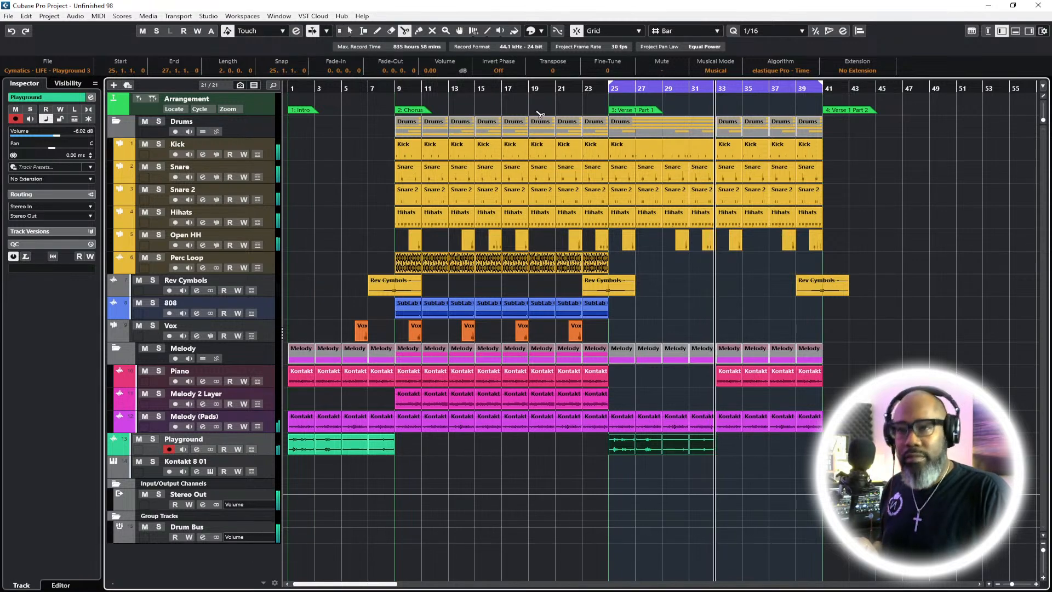
left_click(668, 159)
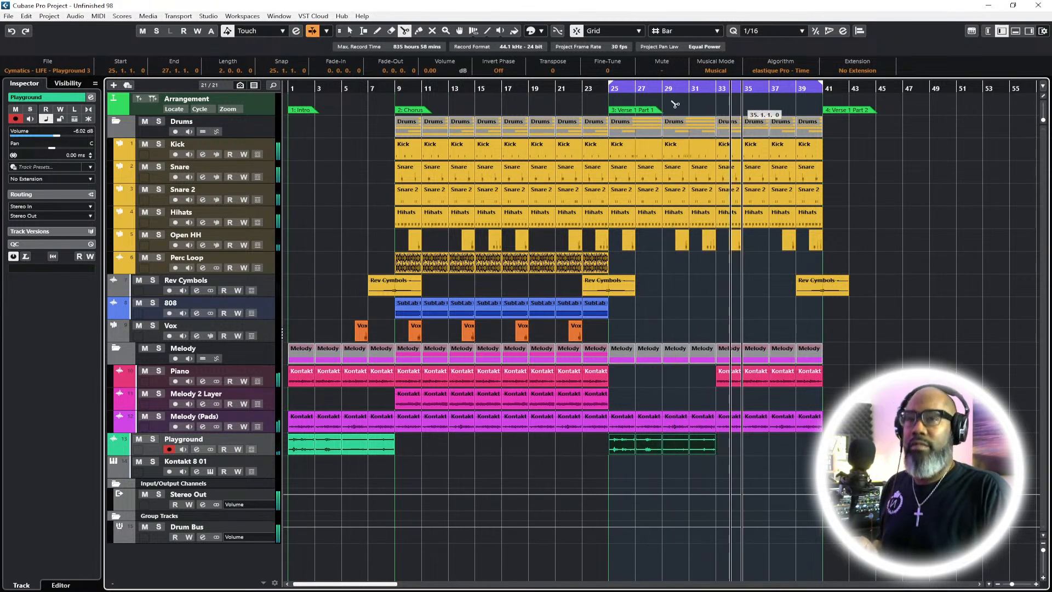
Open the Kontakt instrument of the Kontakt 8 01 track and remove the loaded Luxa instrument
left_click(262, 467)
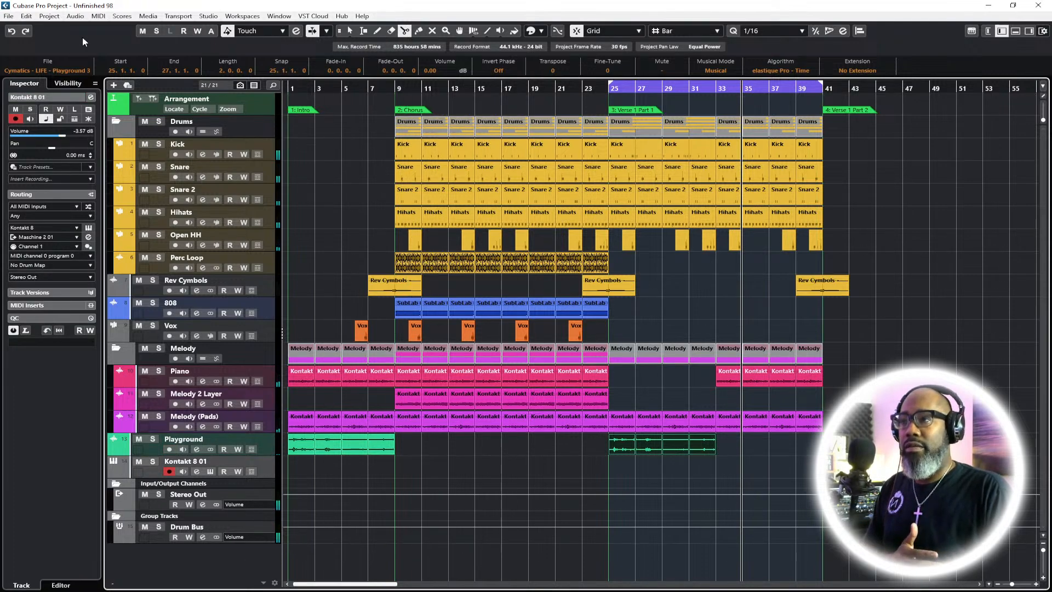
left_click(88, 227)
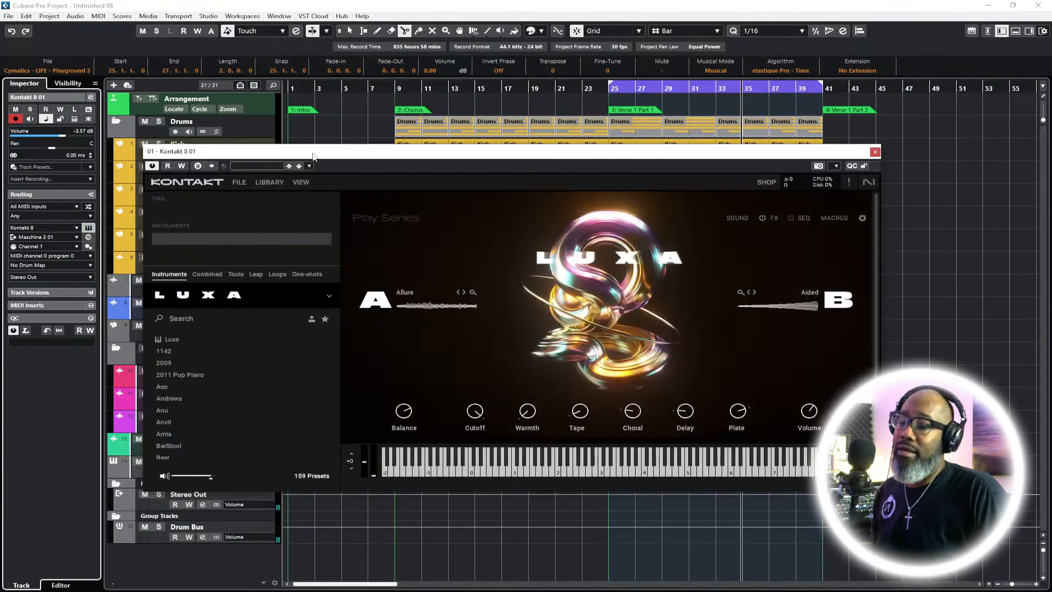
left_click_drag(313, 154, 352, 135)
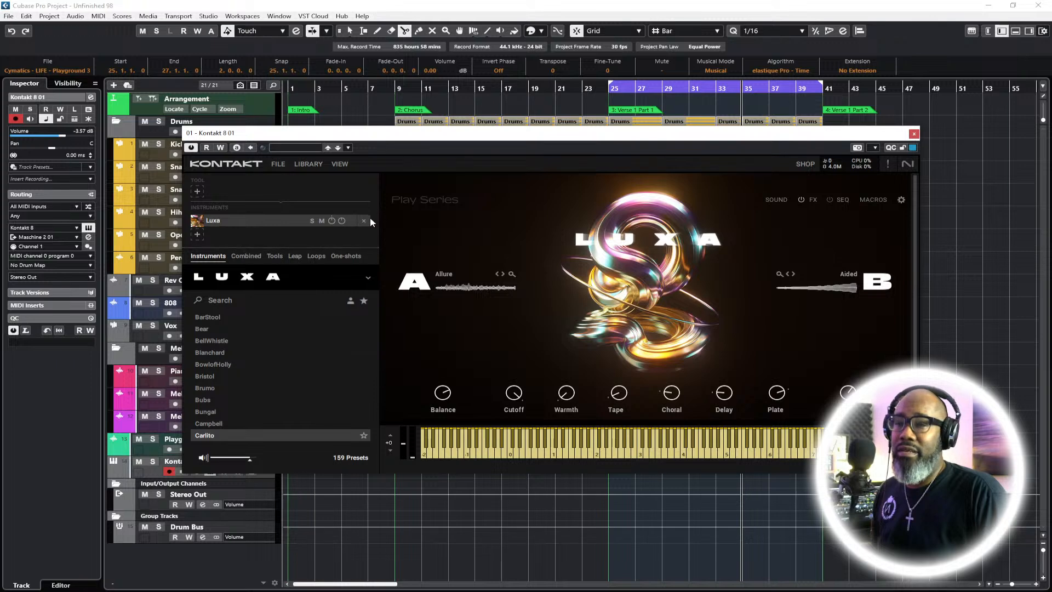
left_click(363, 220)
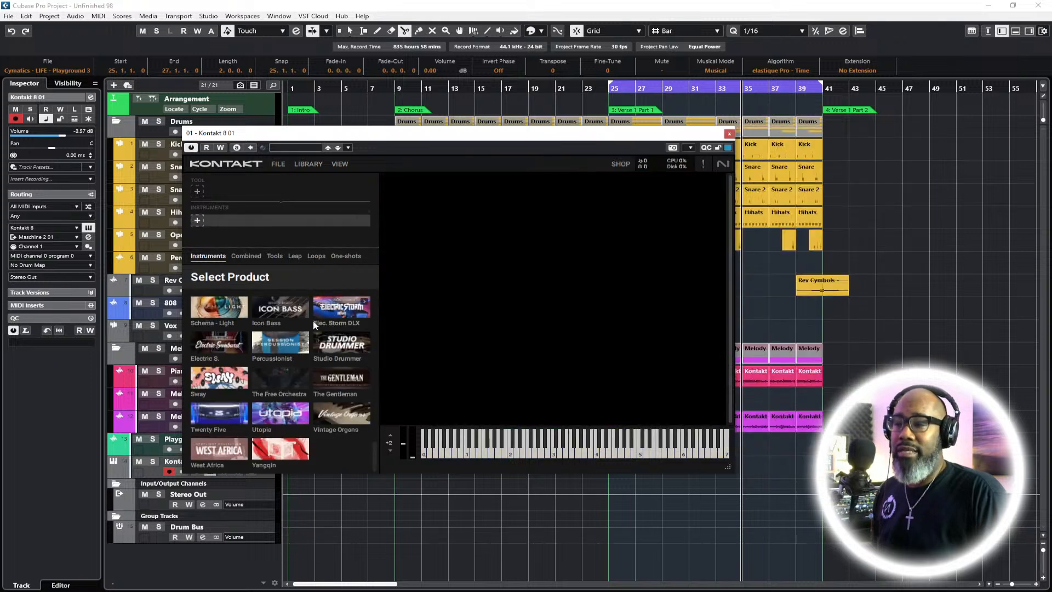
Find the Rise And Hit library among Kontakt's instrument products and open its preset list
scroll(339, 396, "up", 2)
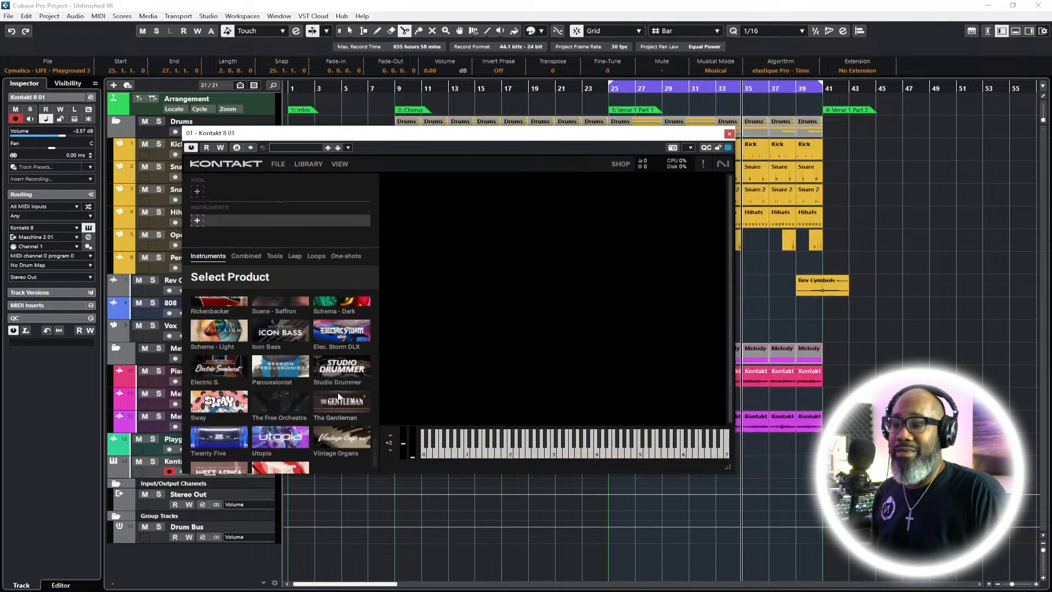
scroll(339, 395, "up", 5)
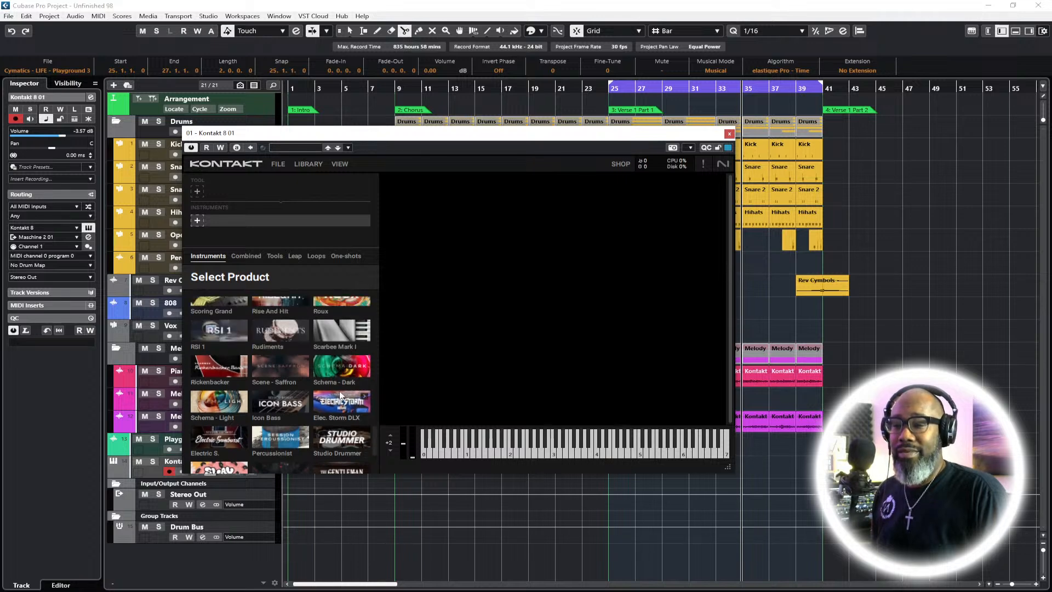
scroll(339, 395, "up", 3)
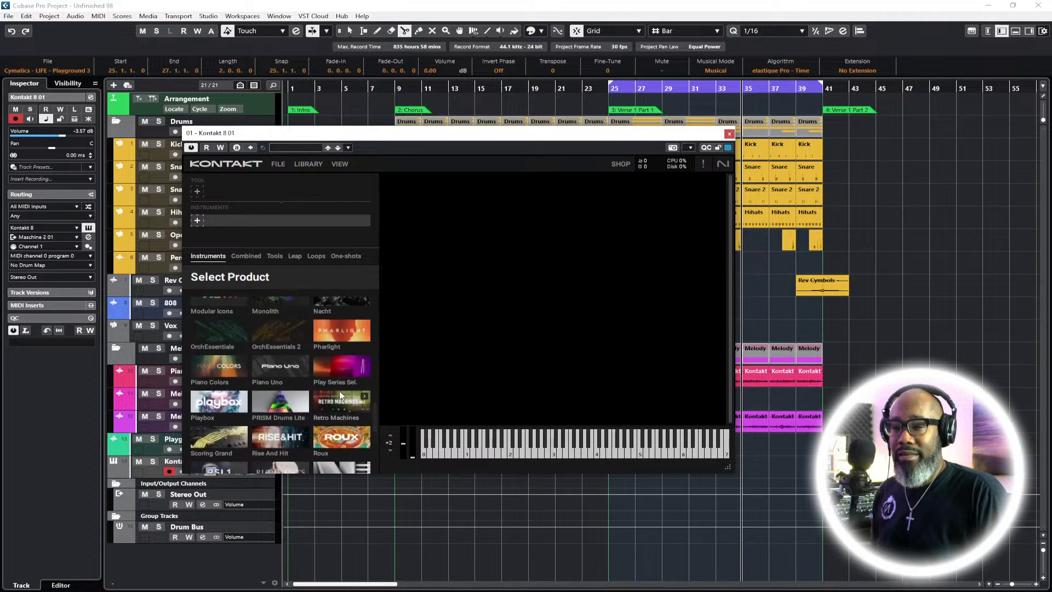
scroll(339, 396, "down", 3)
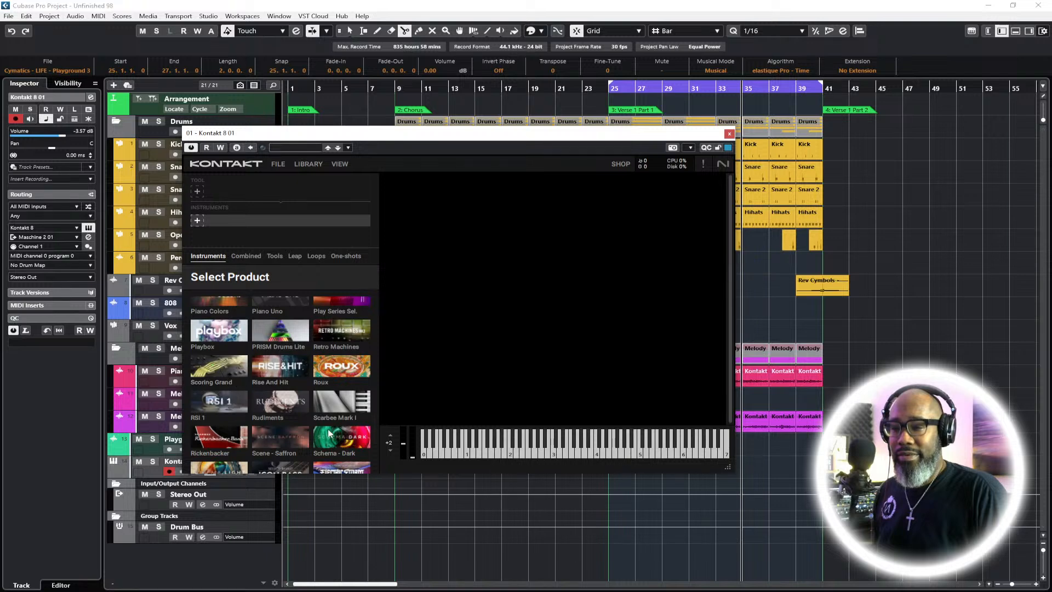
scroll(336, 405, "down", 1)
scroll(333, 406, "down", 2)
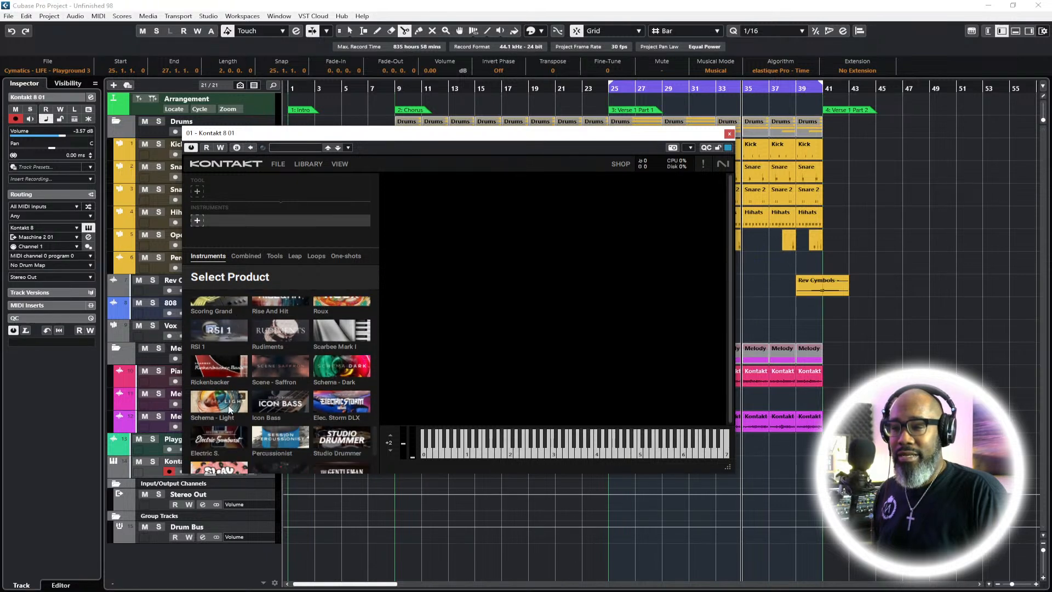
scroll(331, 381, "up", 2)
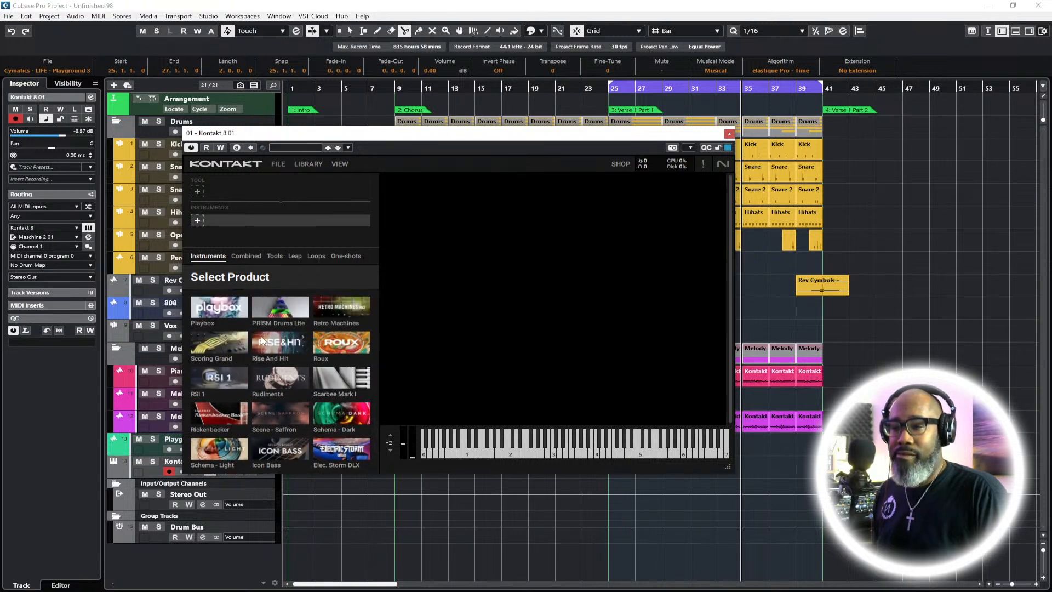
left_click(280, 344)
Audition Rise & Hit presets such as Anvil To Burst, Arrow Swoosh 2 and Basic Sub 1, and load Classic Swoosh 2
left_click(230, 351)
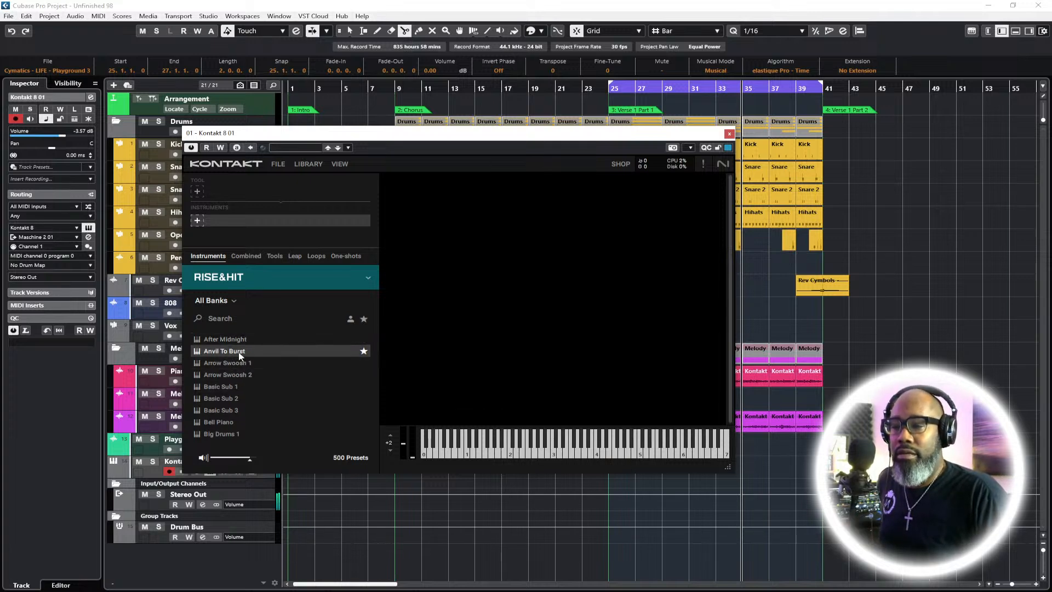
left_click(244, 377)
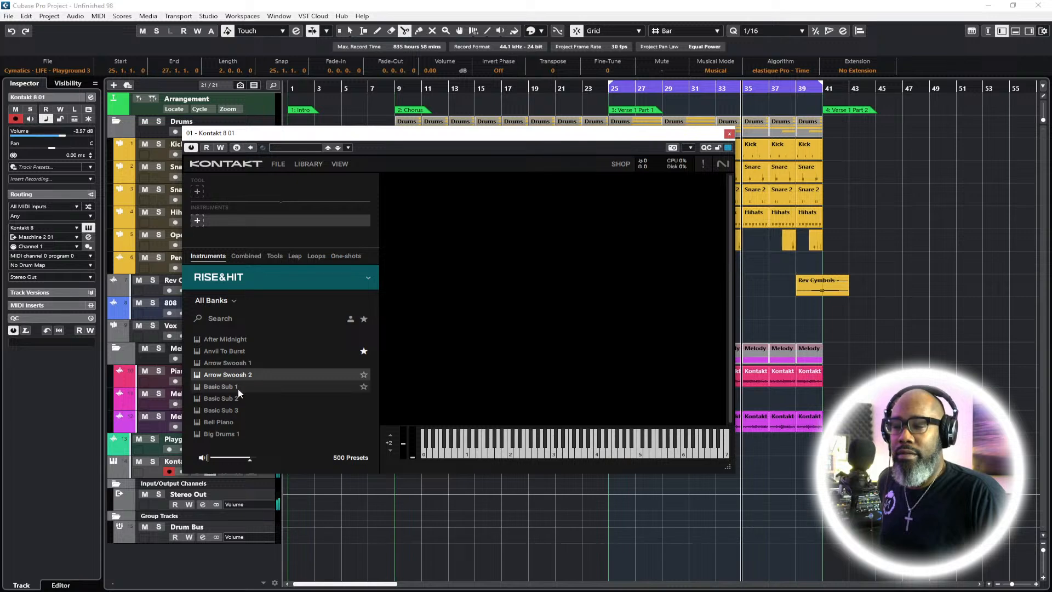
left_click(236, 387)
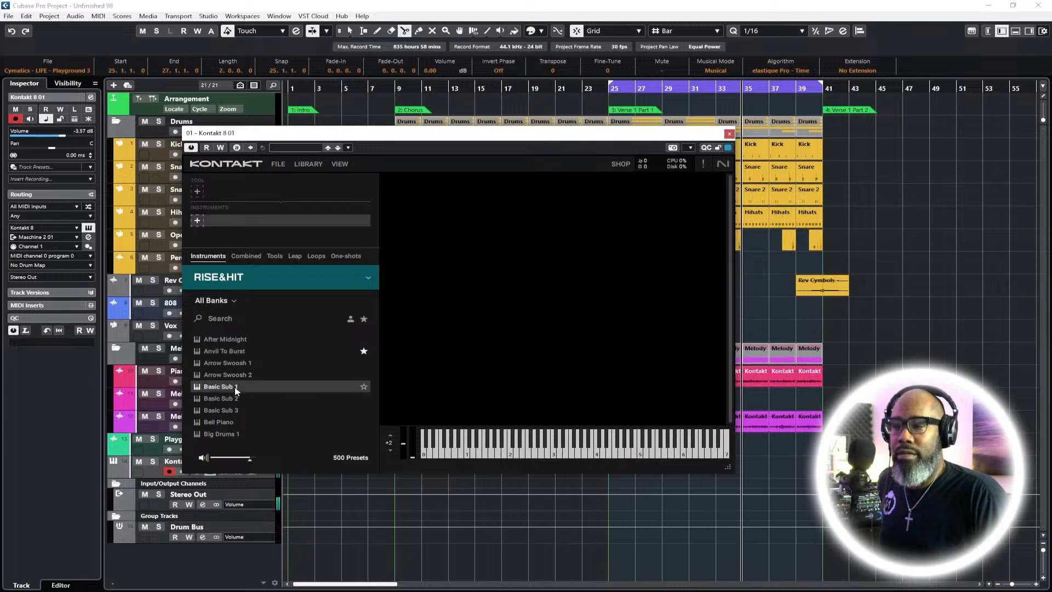
scroll(249, 391, "down", 2)
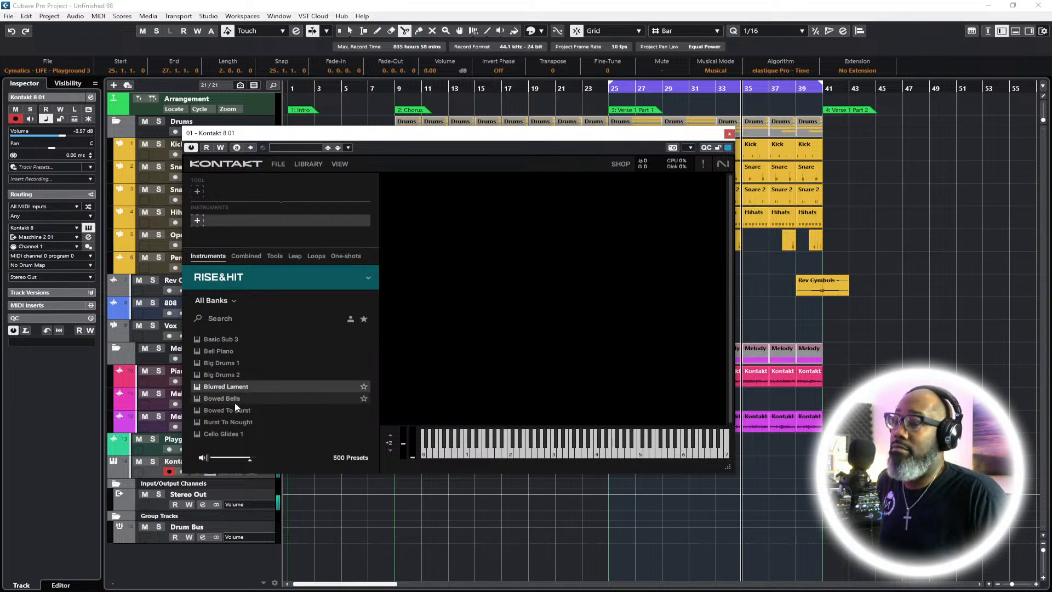
scroll(279, 384, "down", 4)
left_click(277, 398)
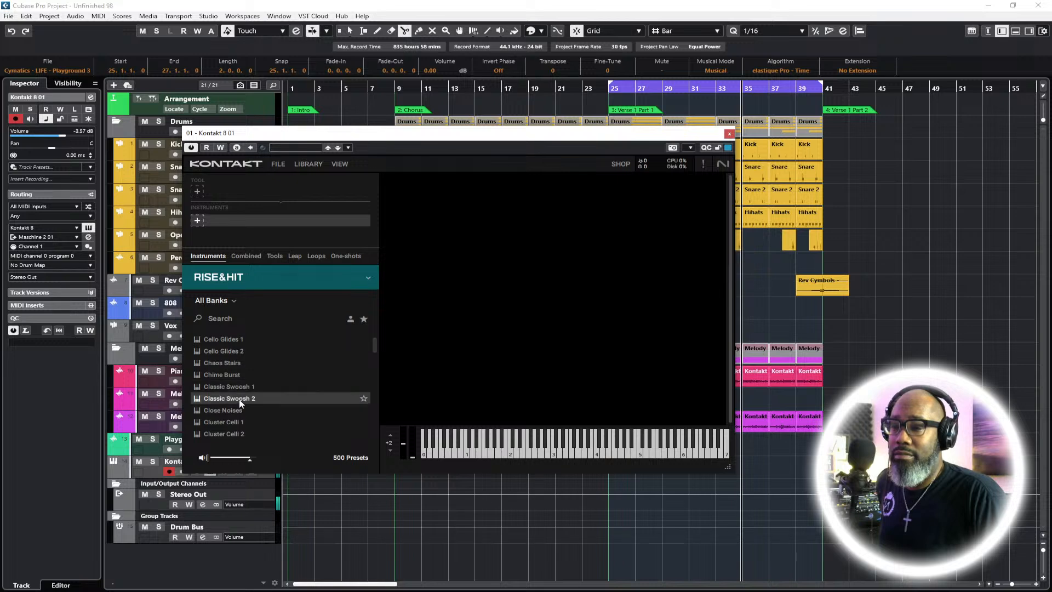
scroll(320, 370, "down", 2)
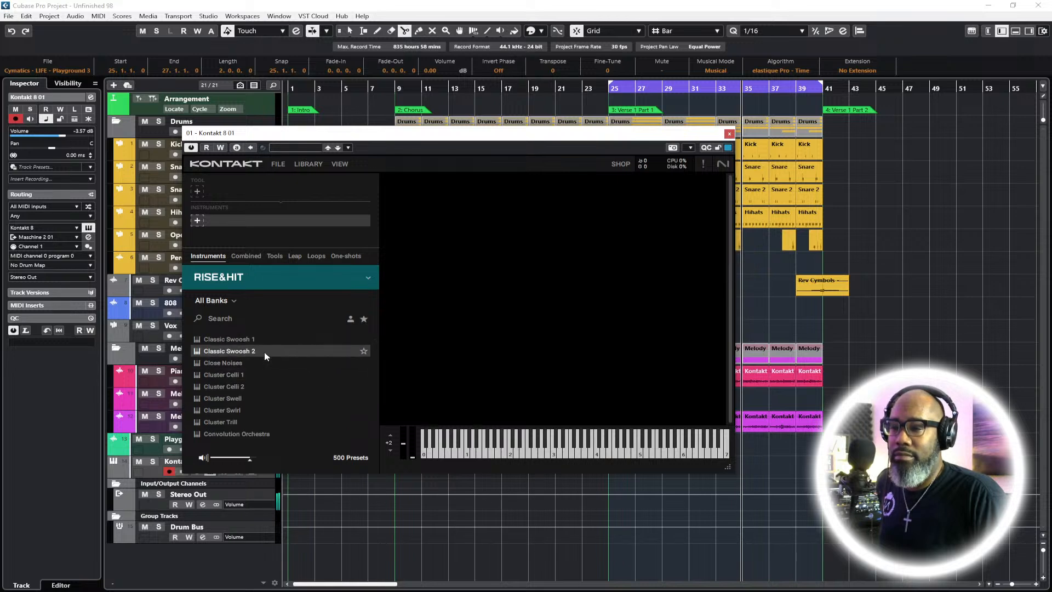
double_click(234, 354)
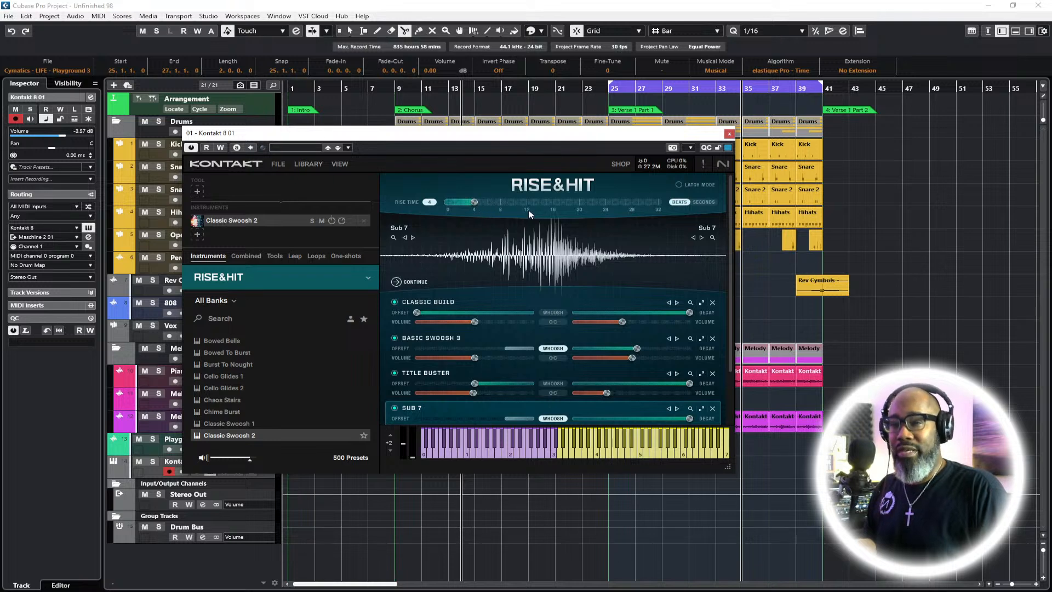
Set the Rise & Hit rise time to 2 beats and close the Kontakt window
left_click(703, 202)
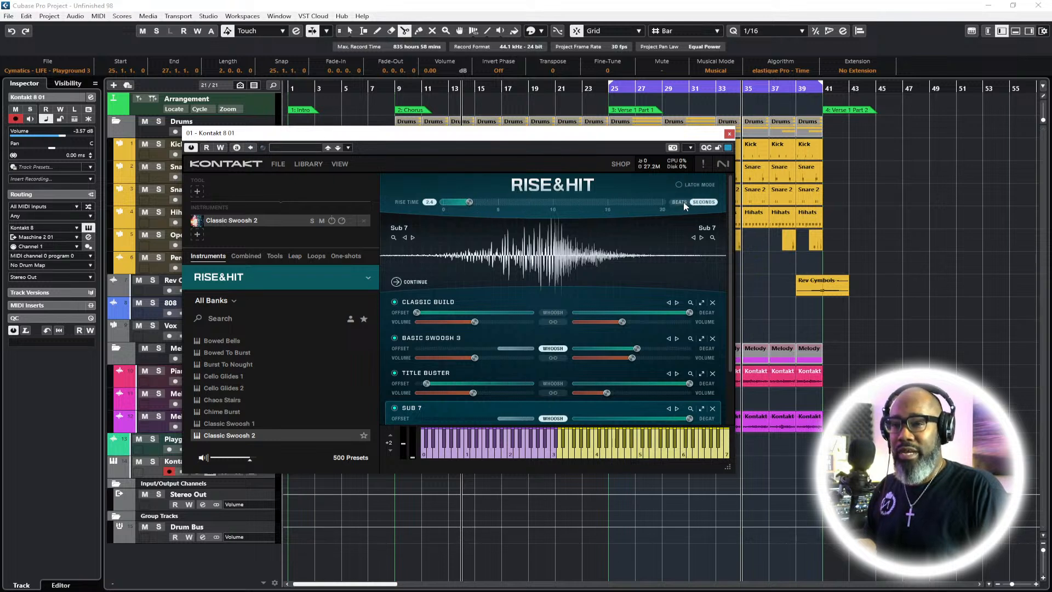
left_click(683, 203)
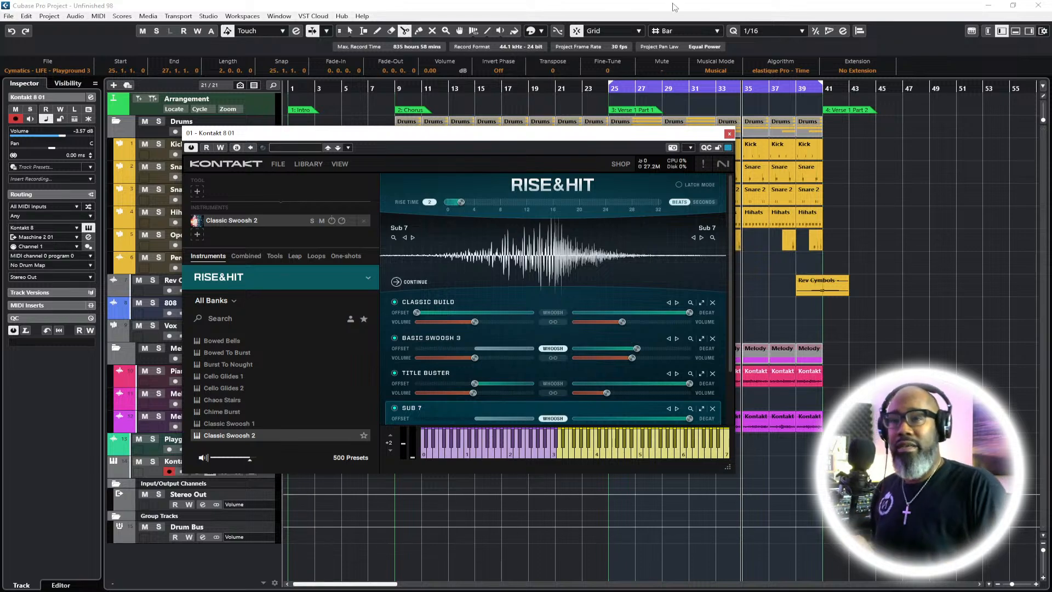
left_click(729, 134)
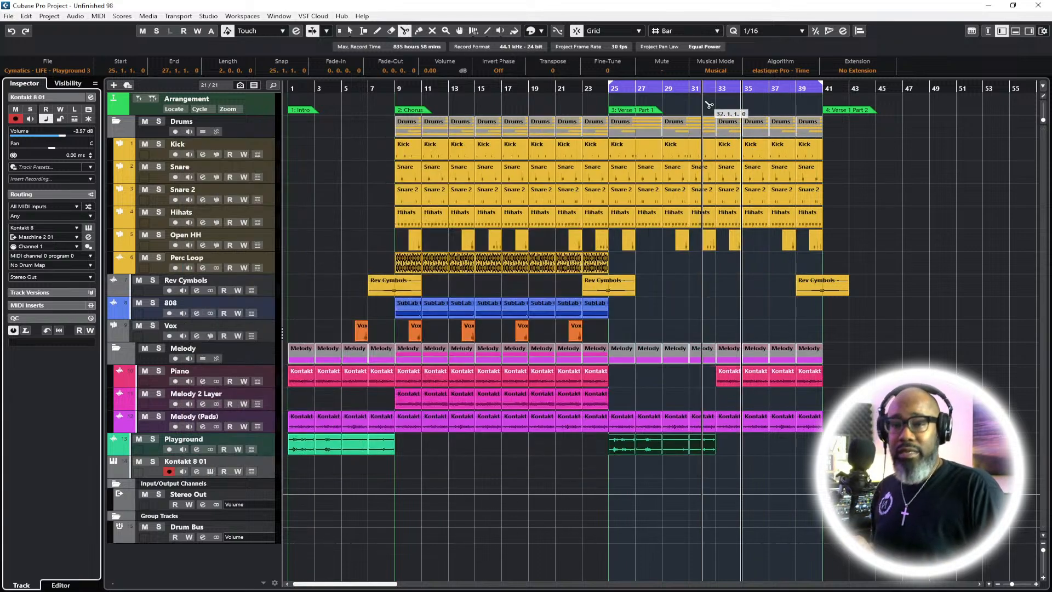
Switch to the Object Selection tool and play the verse from bar 31 to rehearse the swoosh
left_click(351, 32)
left_click(686, 90)
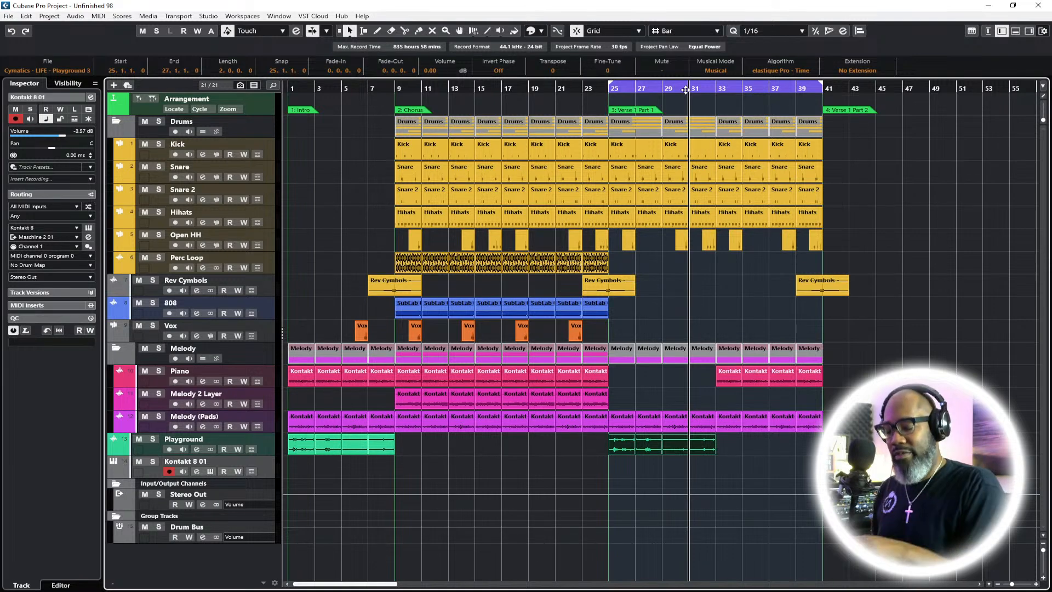
key("space")
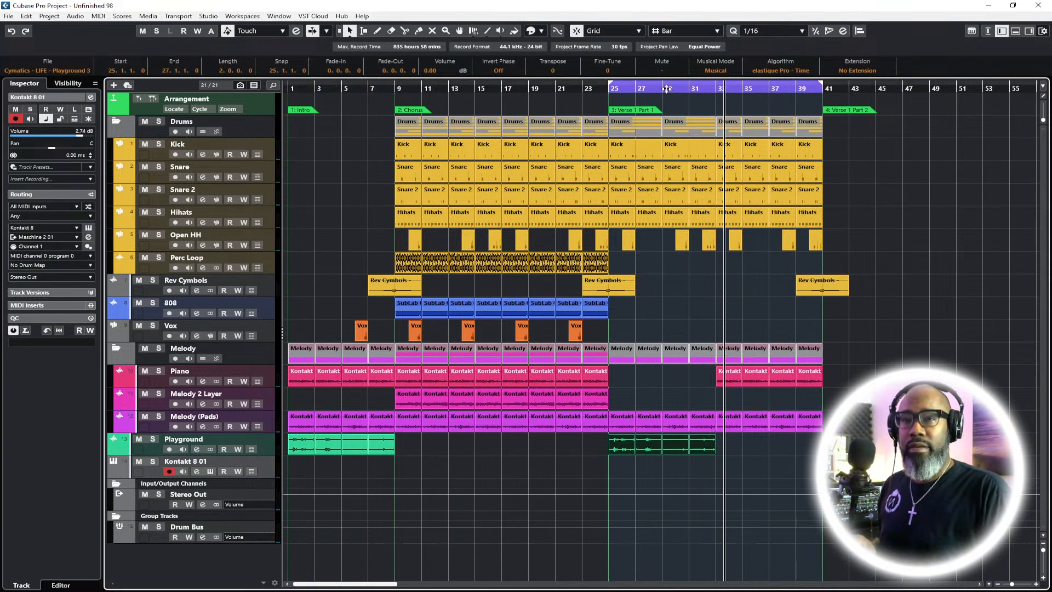
Record the swoosh on the Kontakt 8 01 track while the verse plays from bar 25, and replay the take from bar 25
left_click(617, 89)
key("space")
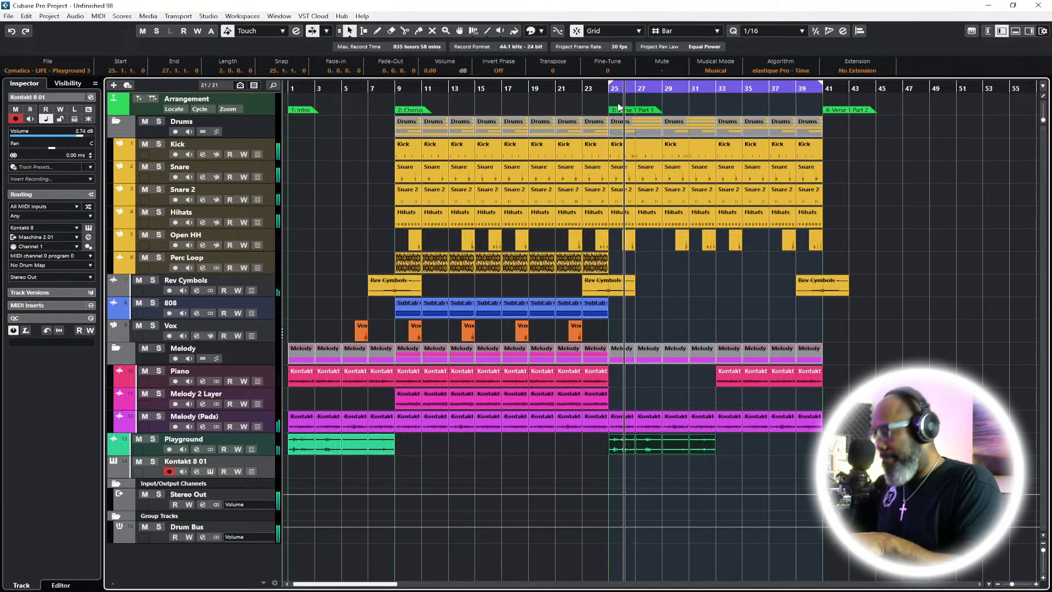
key("KP_Multiply")
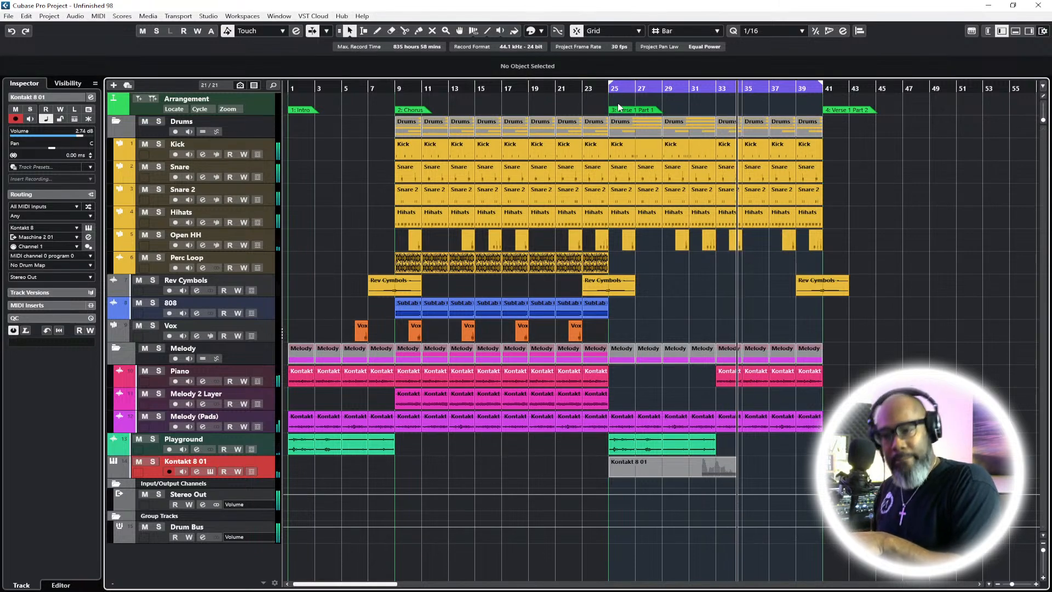
key("space")
left_click(609, 91)
key("space")
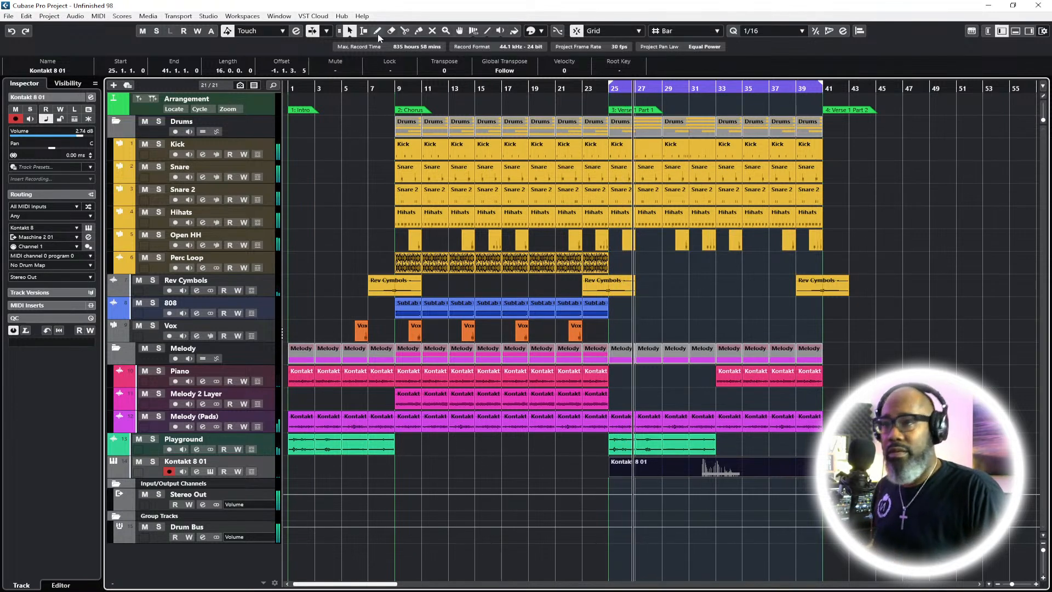
Trim the recorded Kontakt 8 01 event so it spans bar 31 to bar 36
left_click_drag(610, 471, 689, 470)
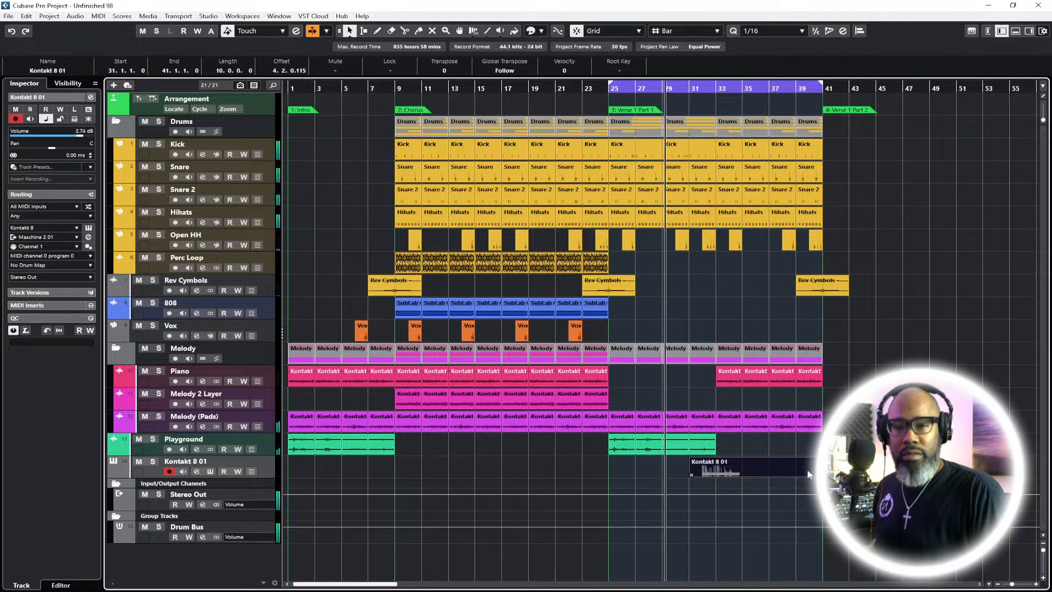
left_click_drag(820, 471, 756, 474)
left_click(781, 467)
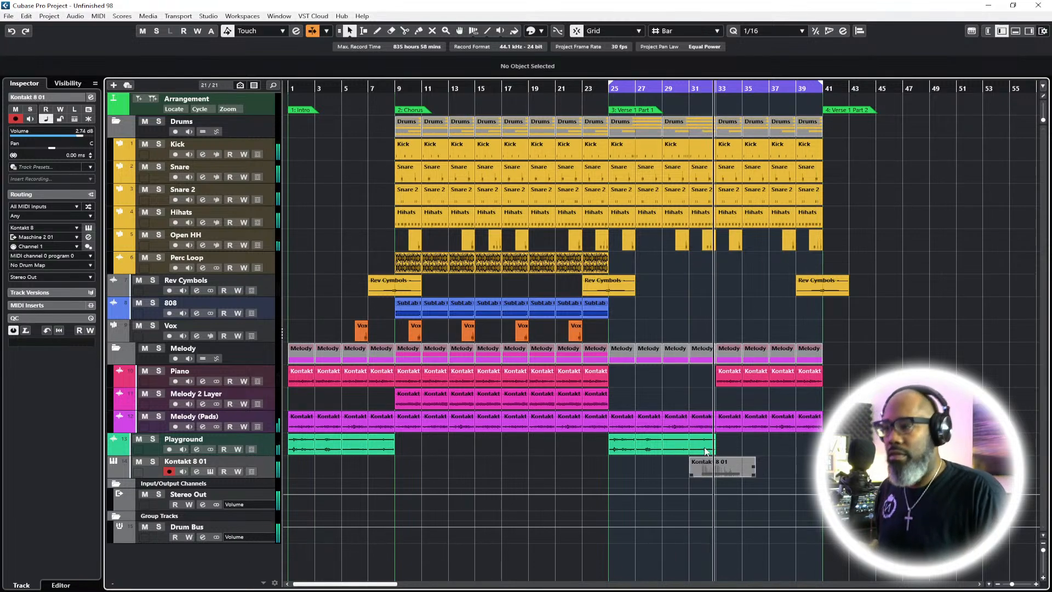
Solo the Kontakt 8 01 track, render its event in place with the current settings and delete the original event
left_click(153, 461)
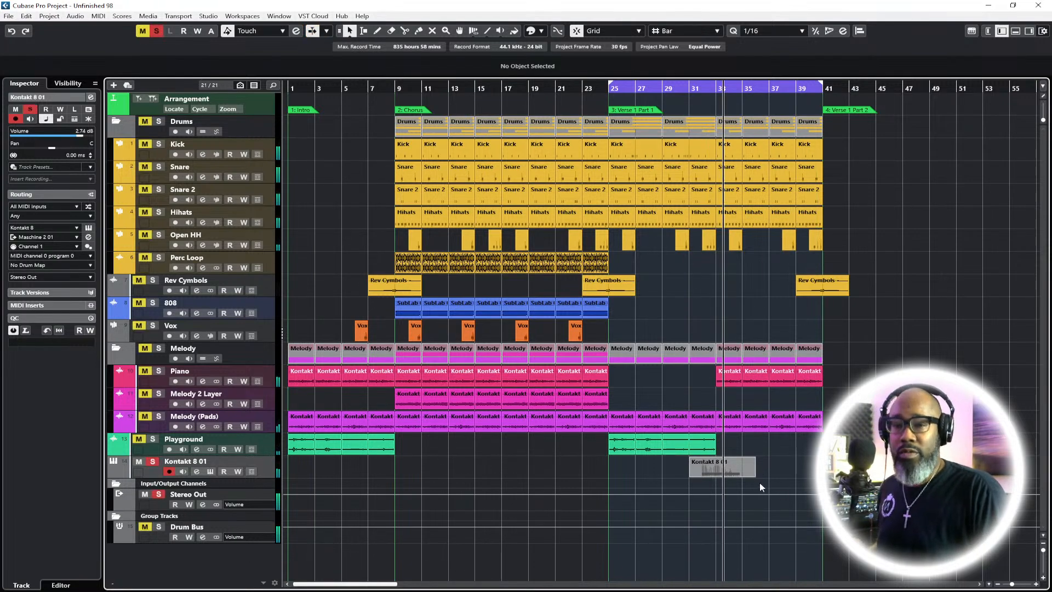
left_click(729, 469)
right_click(732, 472)
left_click(703, 469)
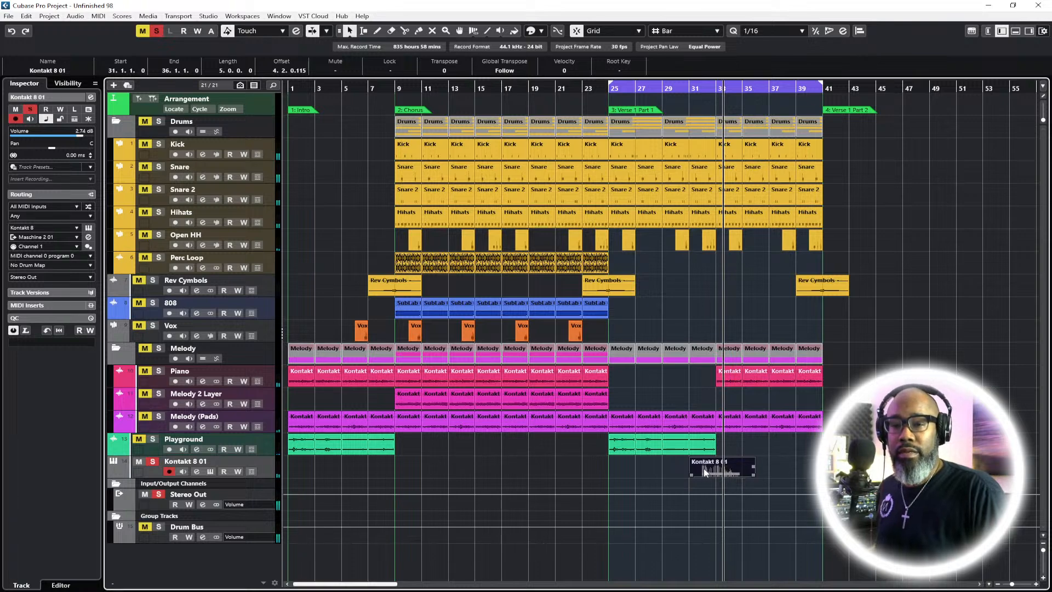
right_click(703, 468, "ctrl")
mouse_move(772, 308)
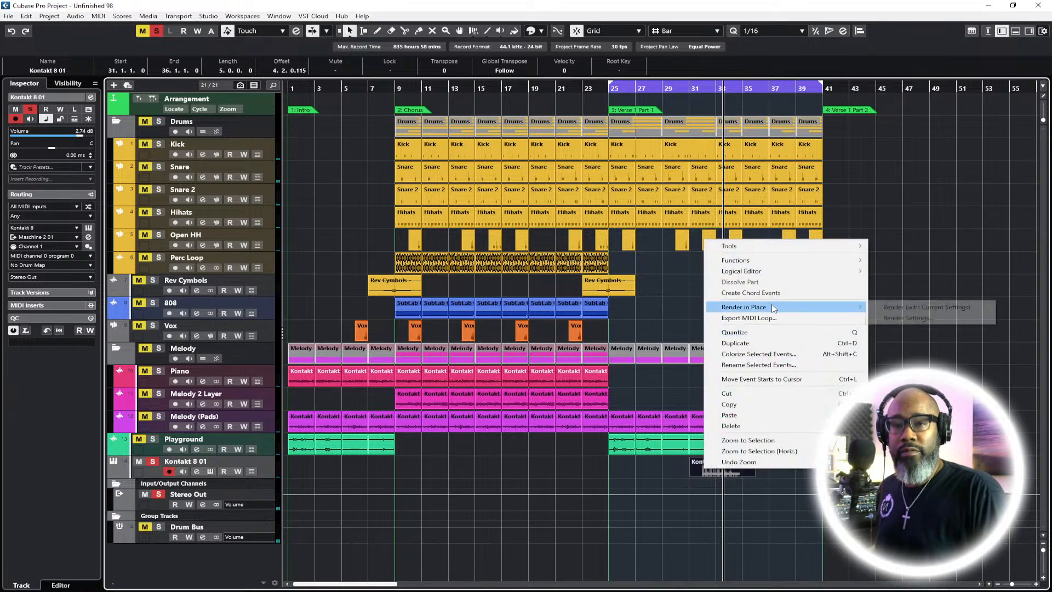
left_click(899, 306)
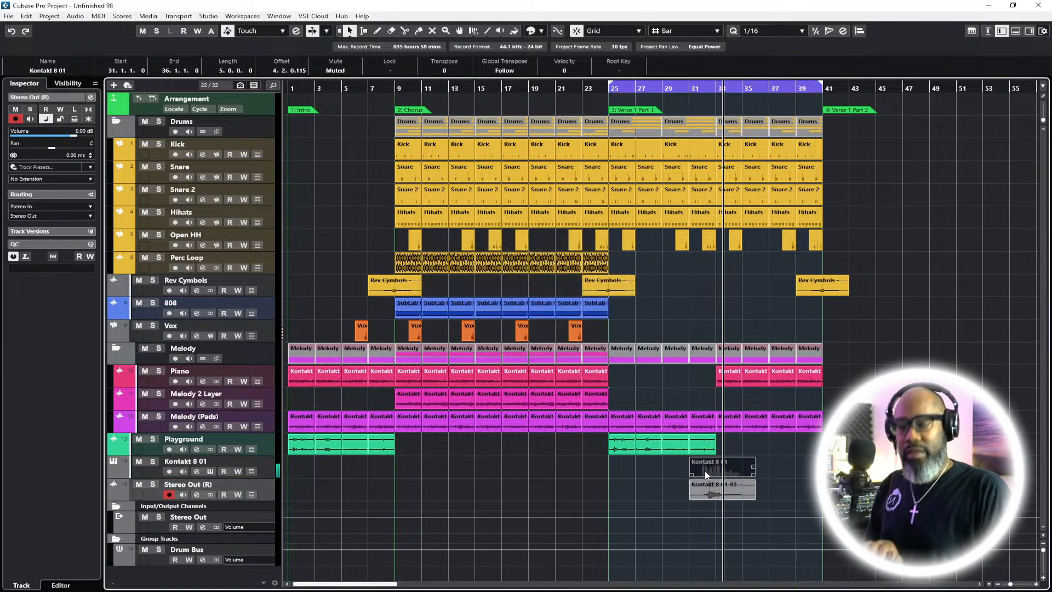
key("Delete")
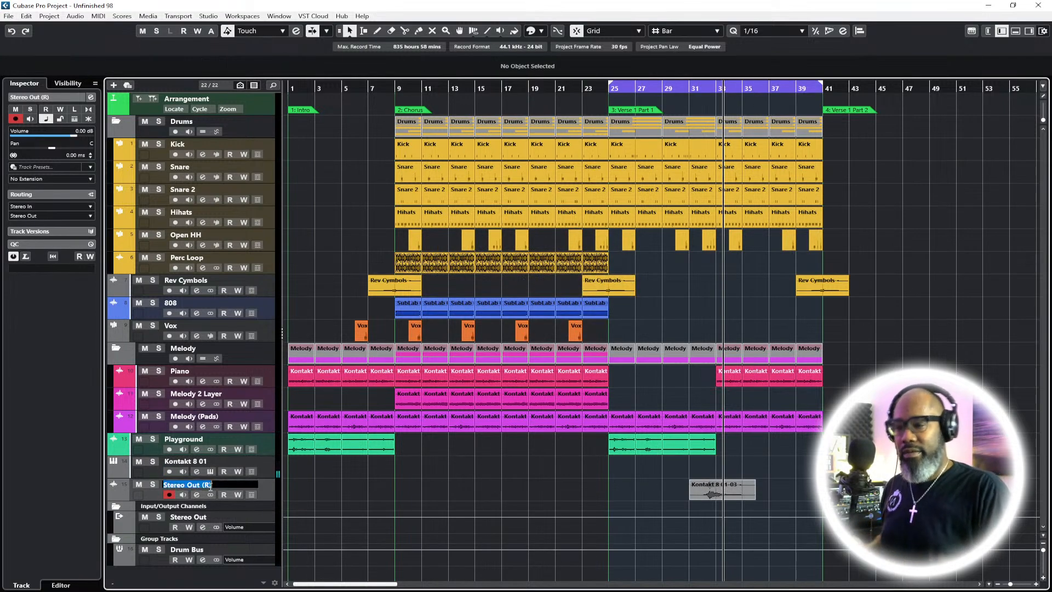
Rename the rendered Stereo Out (R) track as Sound FX
type("Soundf")
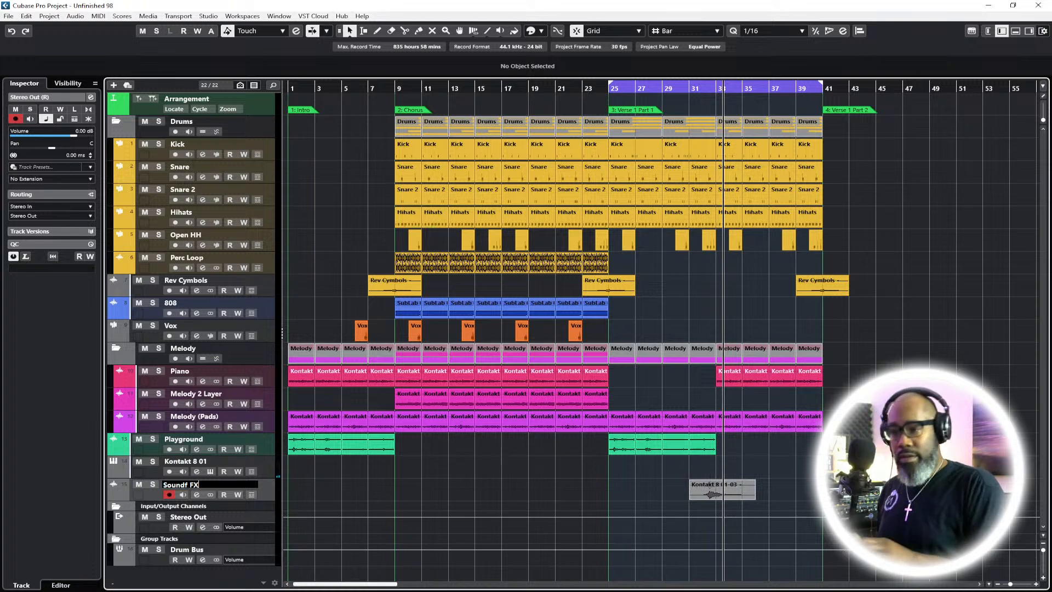
type("X")
key("Return")
Play the verse from bar 31 and move the Sound FX track above the Kontakt 8 01 track
key("space")
left_click(683, 87)
left_click_drag(260, 487, 270, 462)
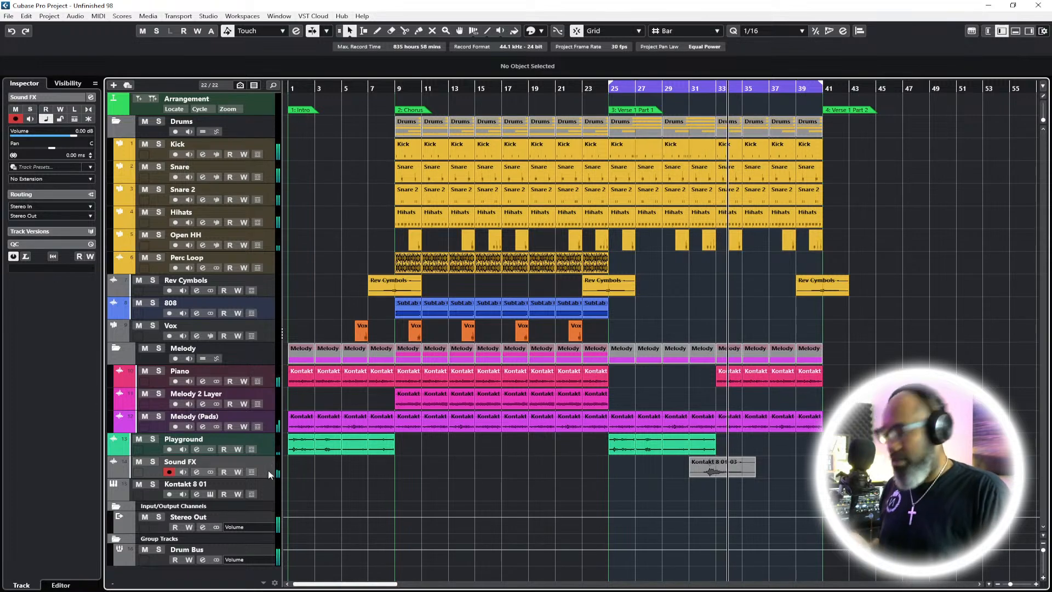
key("F2")
key("F2")
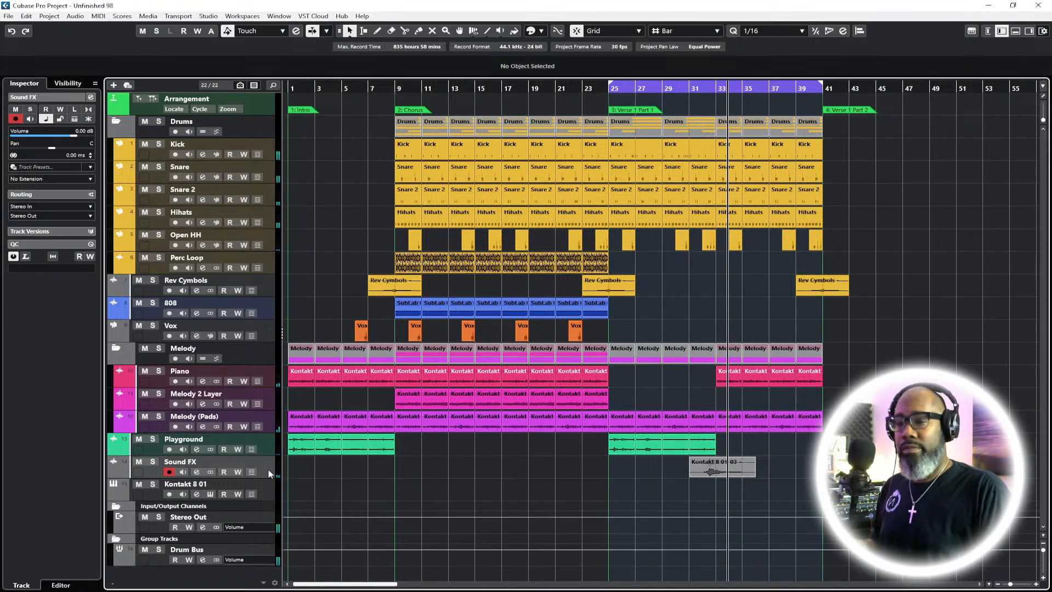
Open the MixConsole and add the PingPongDelay effect to the first insert of the Sound FX channel
key("F3")
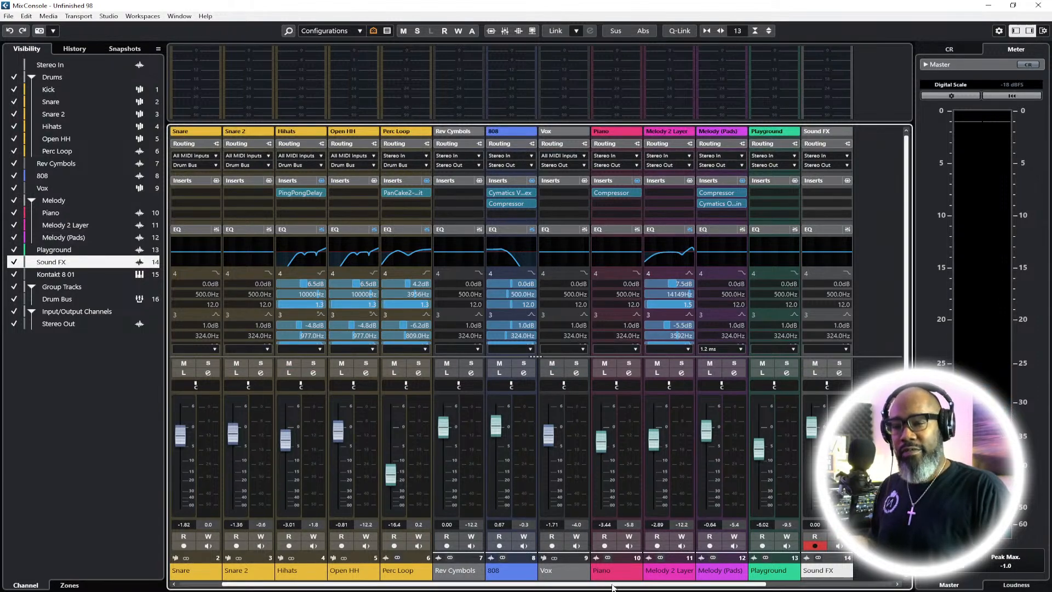
left_click_drag(613, 587, 698, 587)
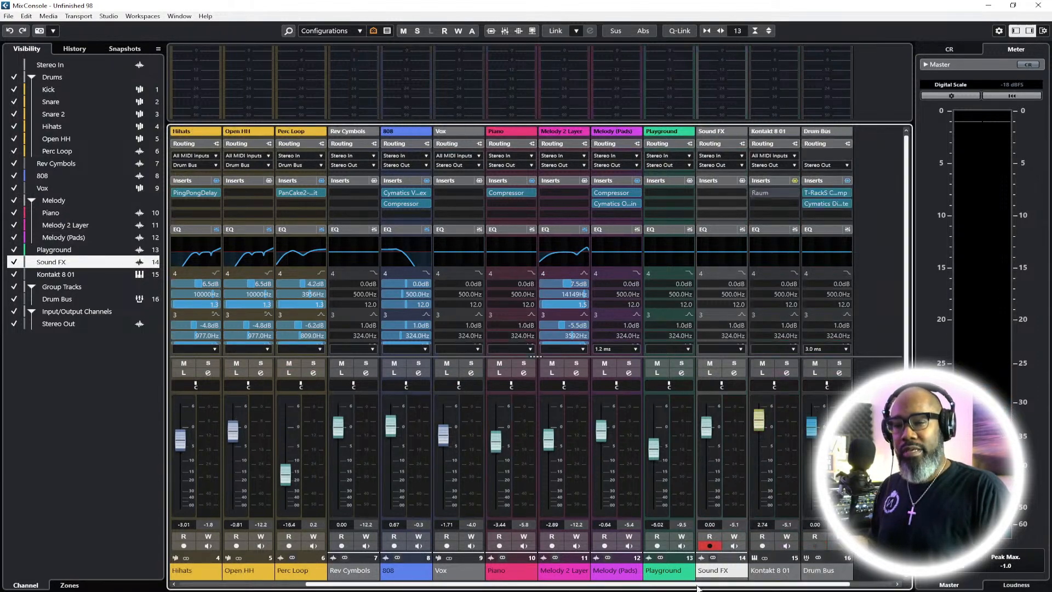
left_click(740, 196)
left_click(712, 272)
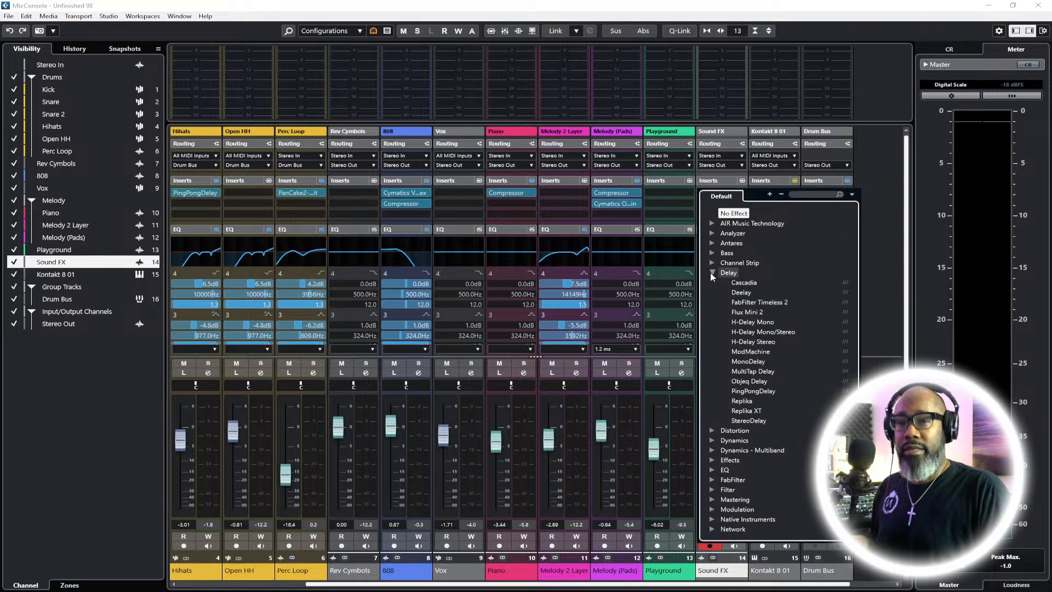
left_click(755, 392)
left_click_drag(0, 266, 458, 247)
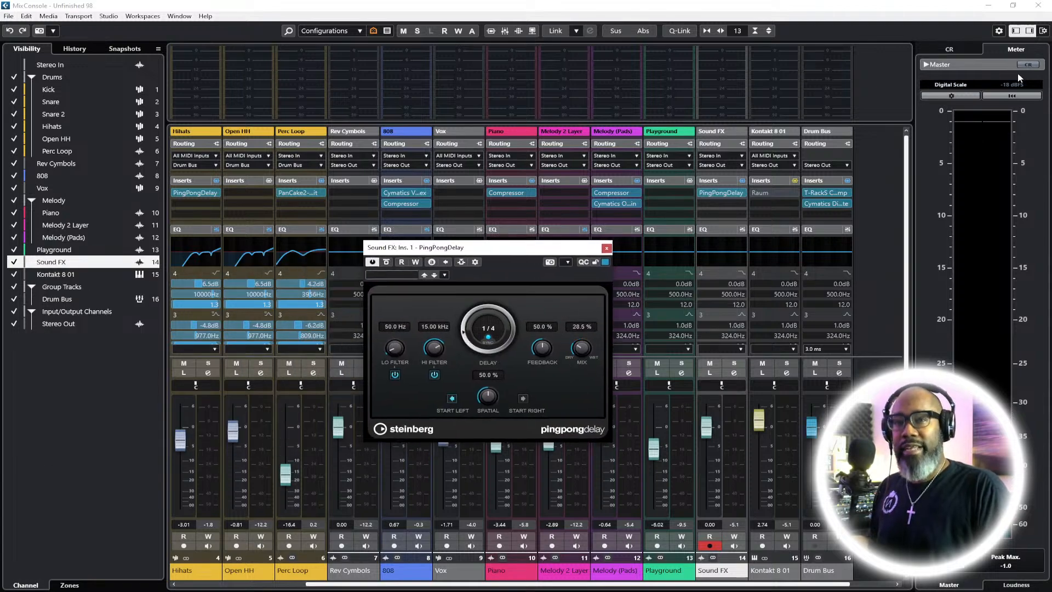
Return to the project window, play the Sound FX event from bar 31 and close the PingPongDelay editor
key("F3")
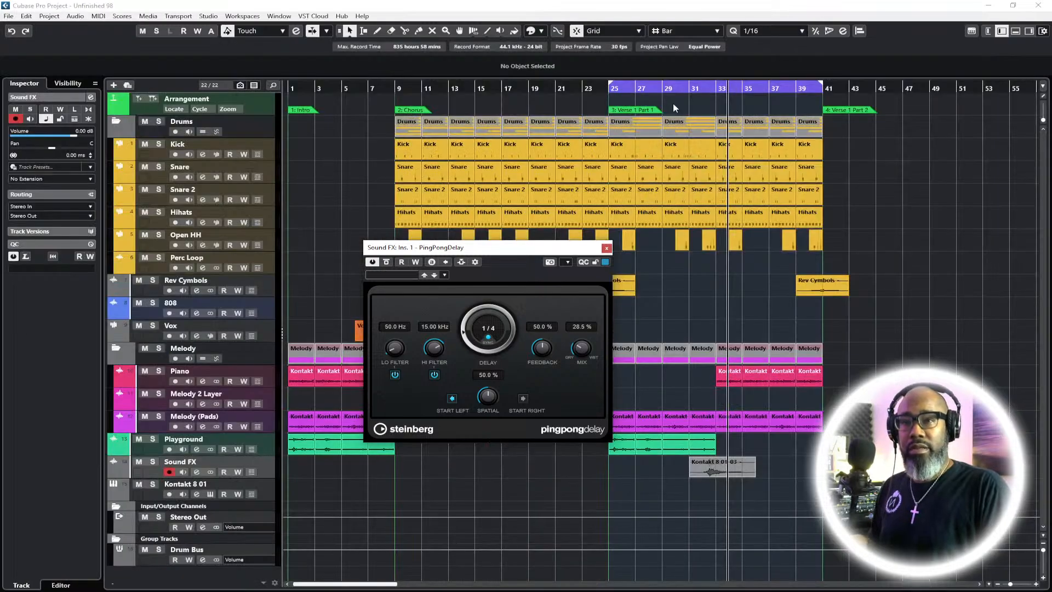
left_click(691, 89)
key("space")
left_click(607, 248)
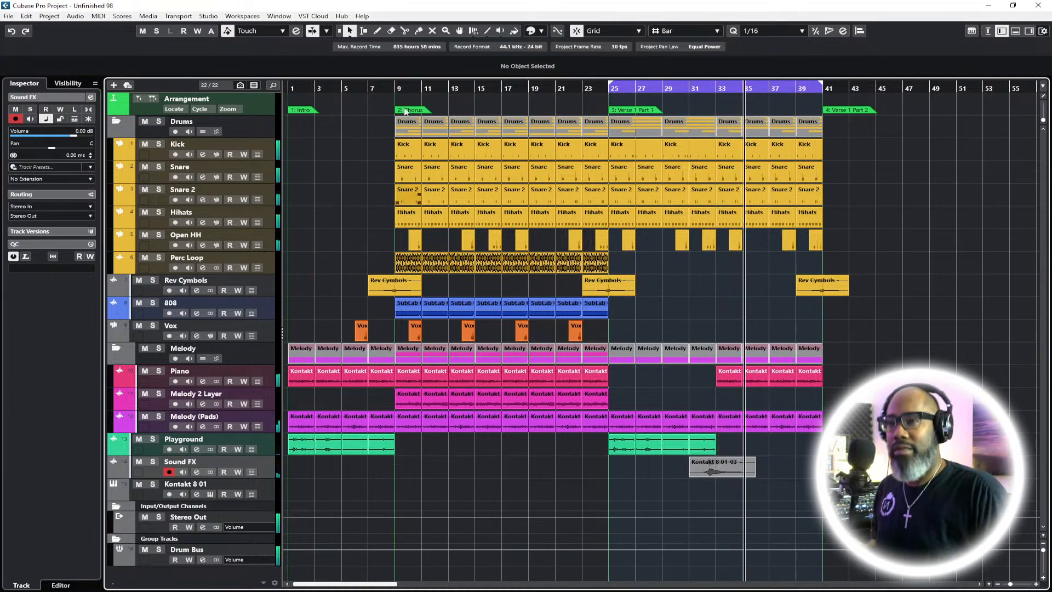
Color the Sound FX track green
left_click(541, 32)
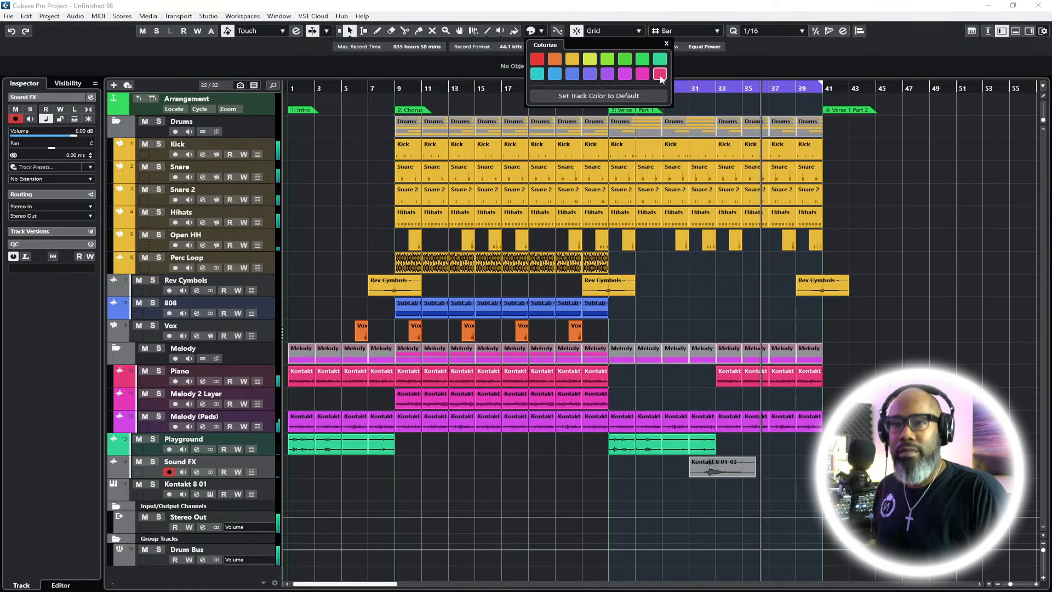
left_click(893, 285)
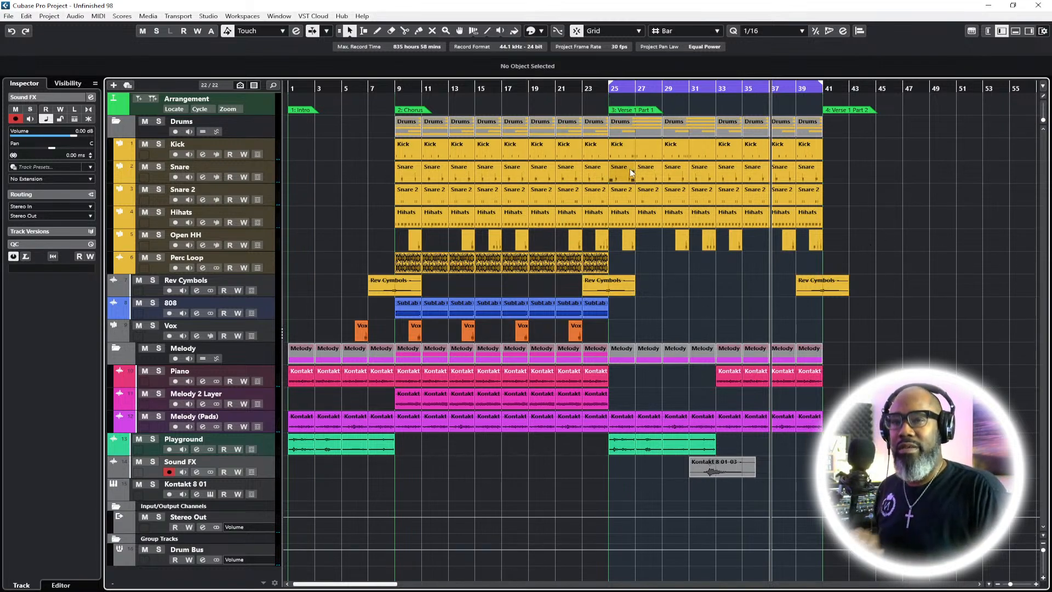
left_click(541, 31)
left_click(628, 63)
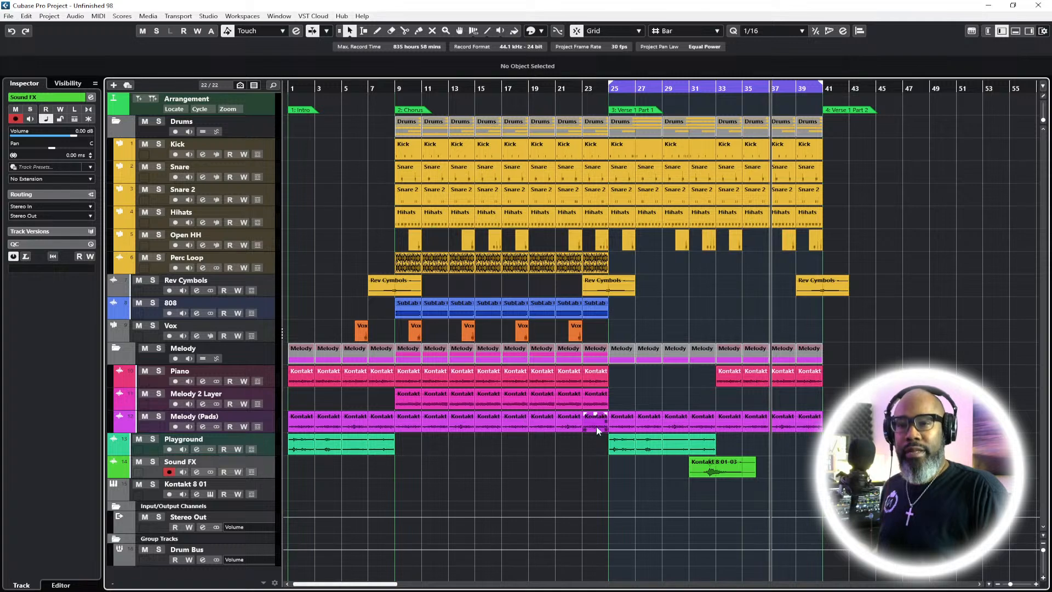
Copy all Chorus events and their marker from bar 9 and place the copy so that it starts at bar 41
mouse_move(603, 475)
left_mouse_down()
mouse_move(447, 277)
mouse_move(399, 103)
left_mouse_up()
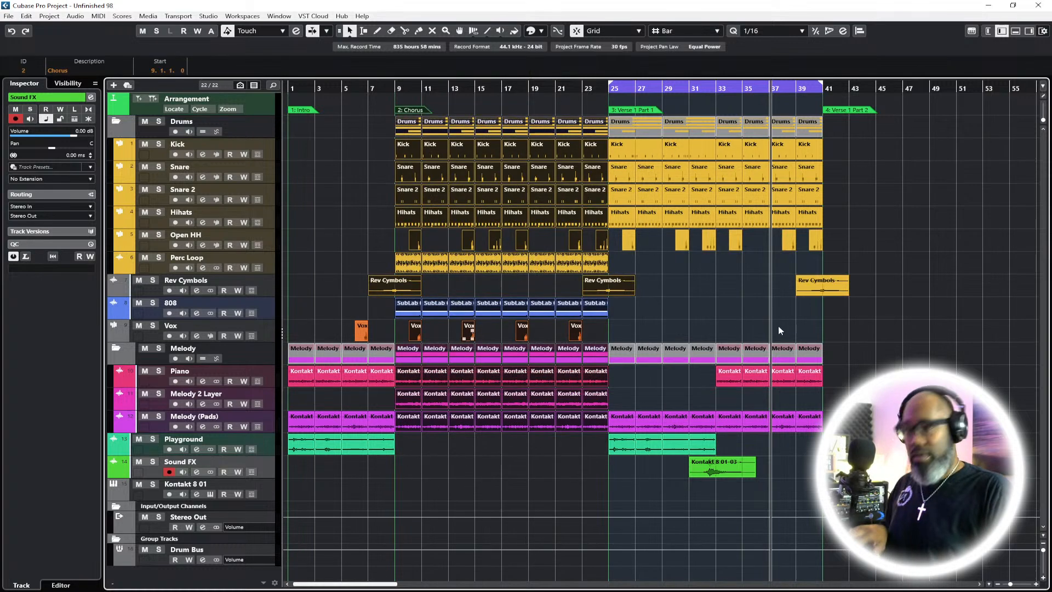
left_click(822, 89)
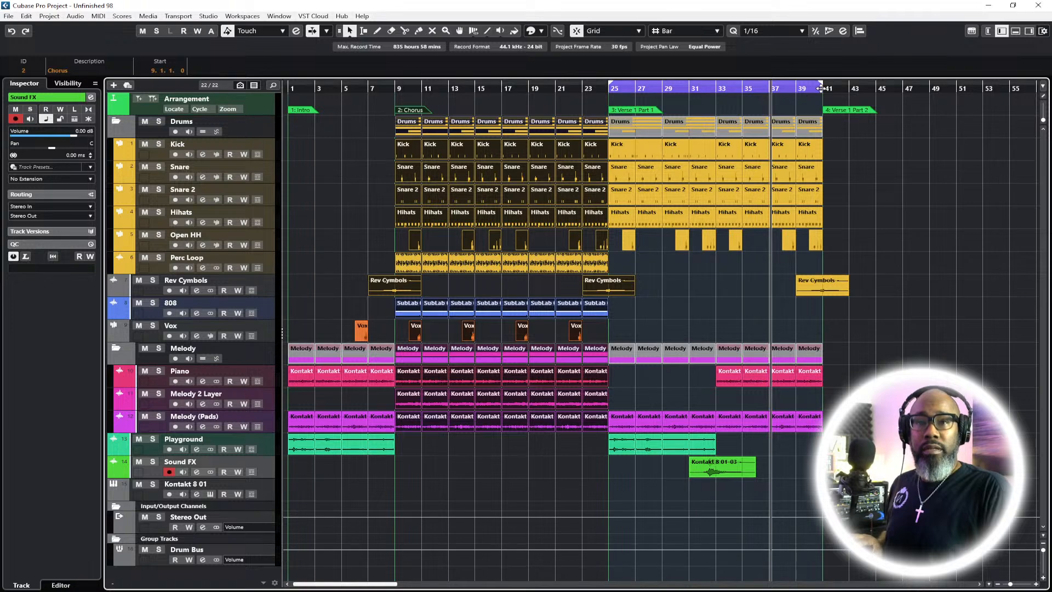
left_click(274, 154)
key("ctrl+v")
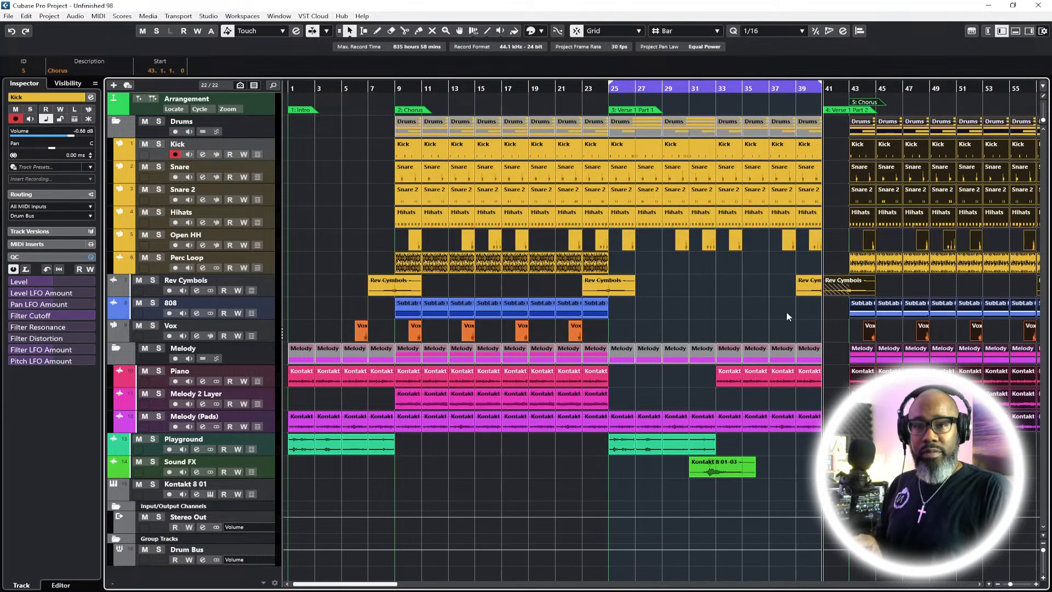
left_click_drag(853, 290, 806, 291)
key("Right")
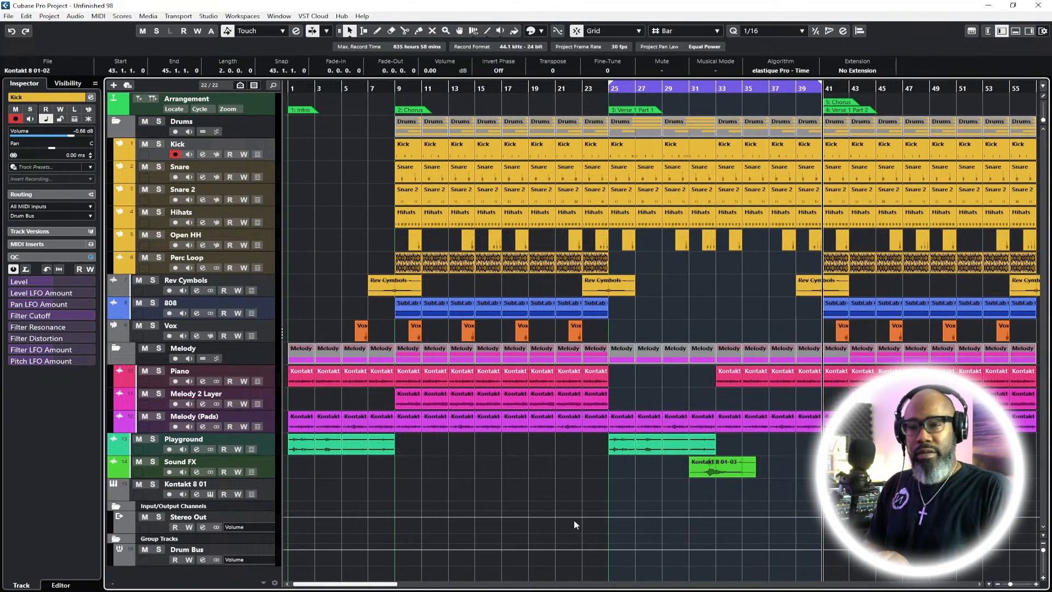
Delete the copied Melody 2 Layer events from bar 41 onward and remove the duplicate Chorus marker at bar 41
scroll(378, 589, "right", 4)
left_click_drag(1010, 584, 1008, 584)
left_click_drag(725, 409, 580, 407)
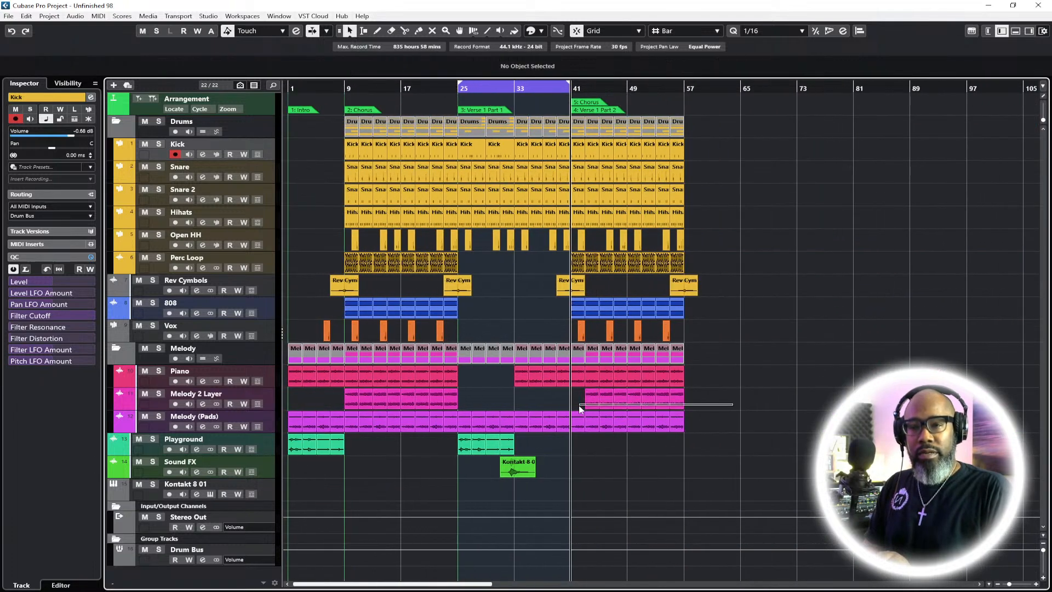
key("Delete")
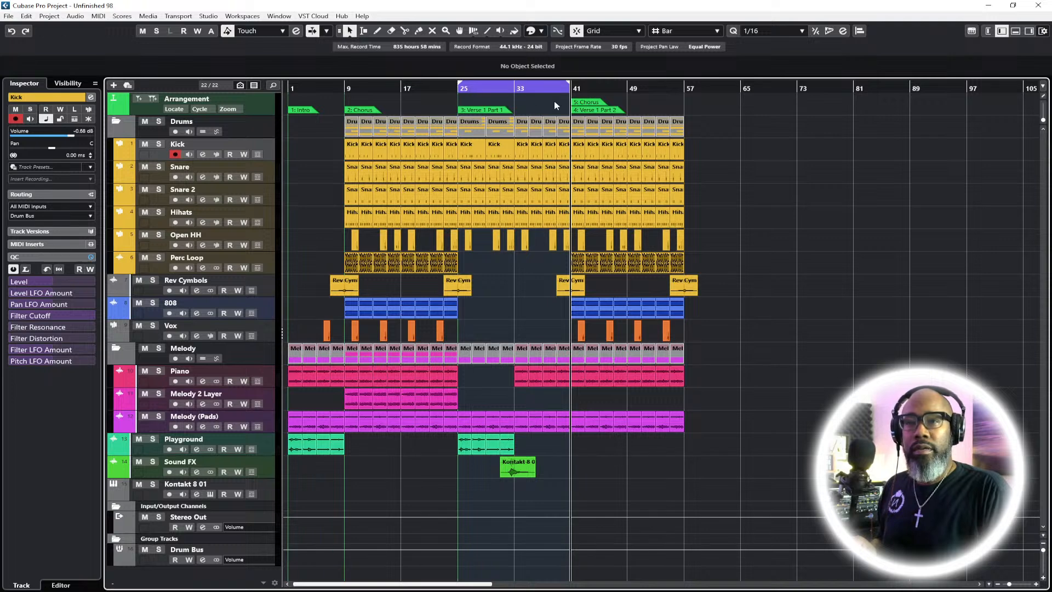
left_click_drag(574, 104, 590, 104)
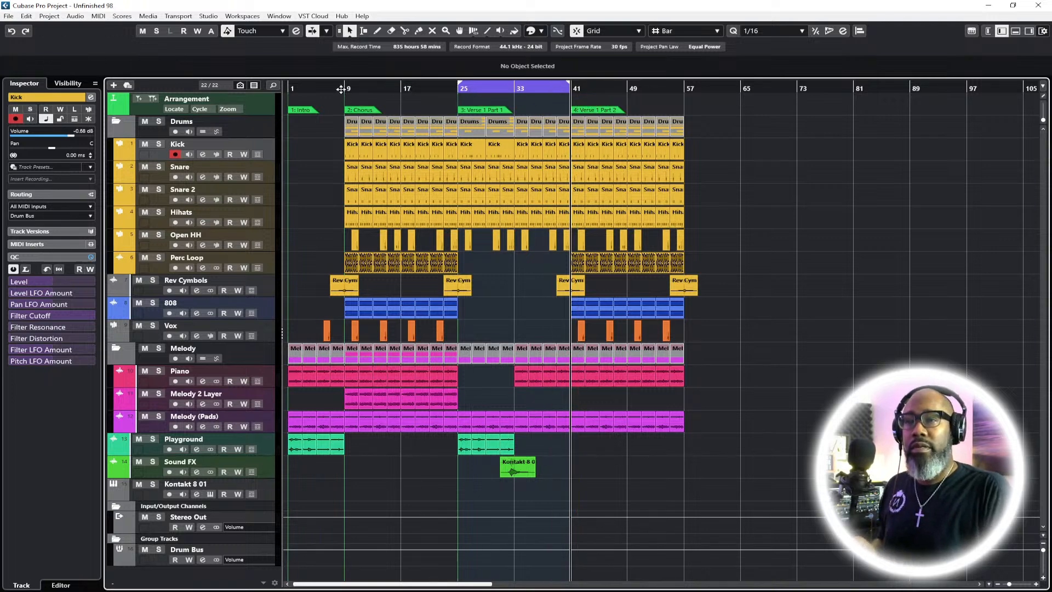
Start playback from bar 25 and set the cycle range to Verse 1 Part 2, bars 41 to 57
left_click(458, 90)
key("space")
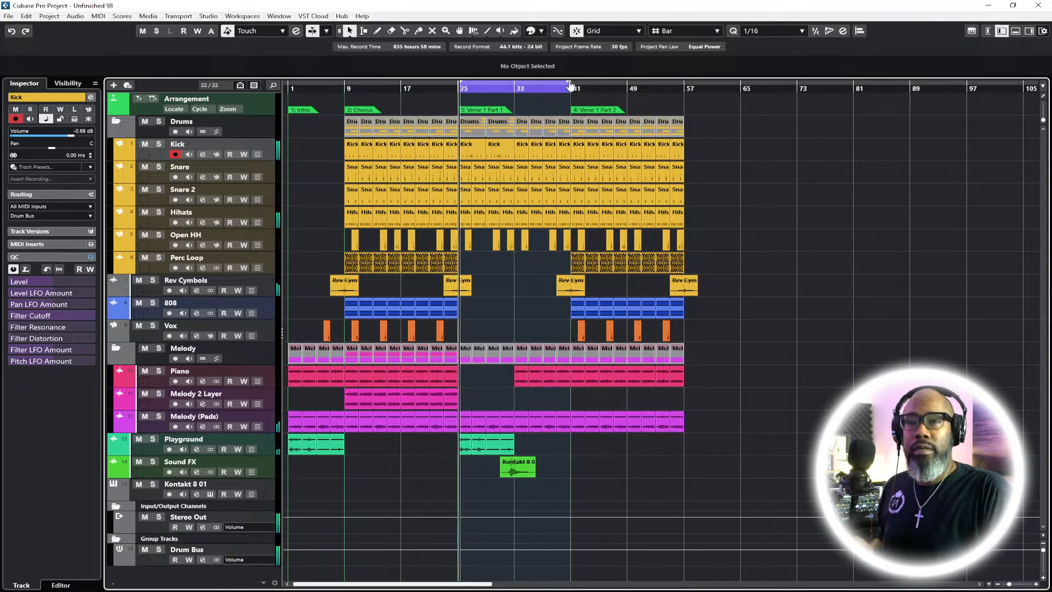
left_click_drag(570, 86, 684, 95)
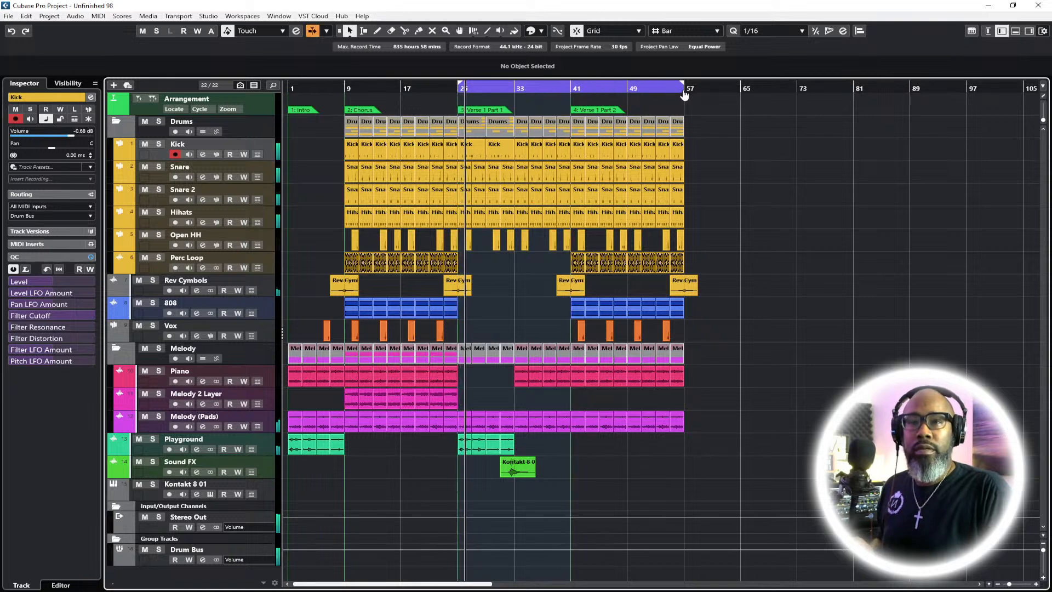
left_click(573, 92, "ctrl")
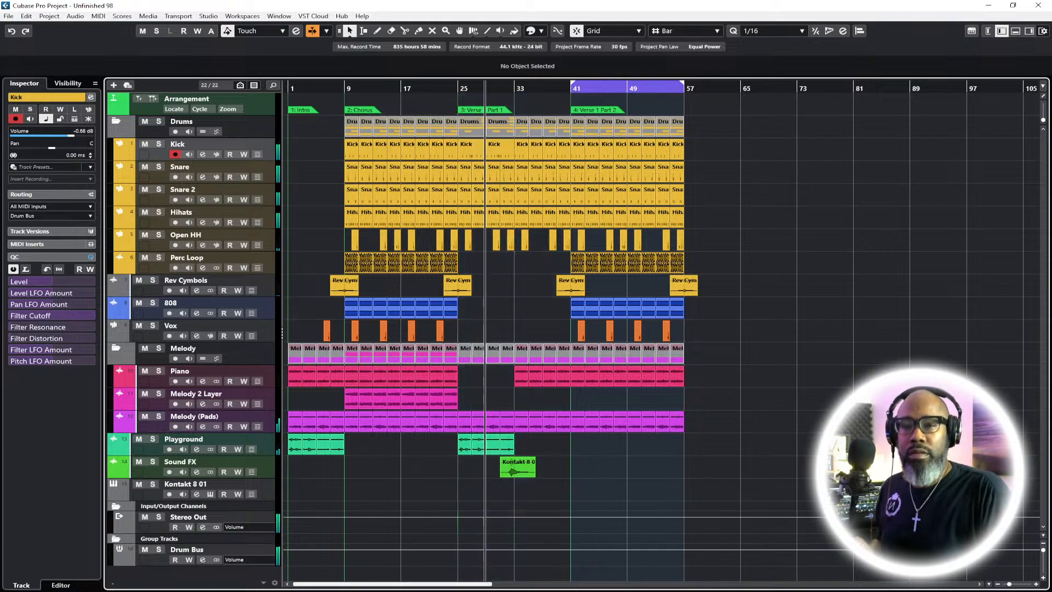
Listen through Verse 1 Part 1 into Part 2 and examine the event layout around bars 25 to 57
left_click(1035, 584)
left_click(1035, 585)
left_click(1036, 585)
left_click(1036, 585)
left_click(1036, 585)
left_click_drag(344, 585, 359, 587)
left_click(267, 176)
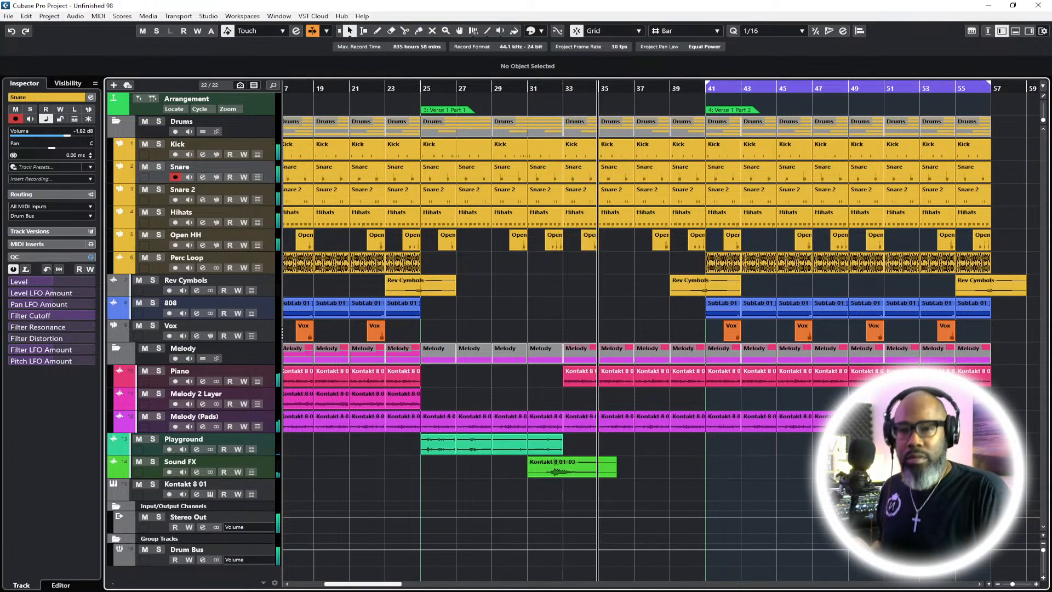
left_click(997, 584)
left_click(997, 584)
left_click(997, 584)
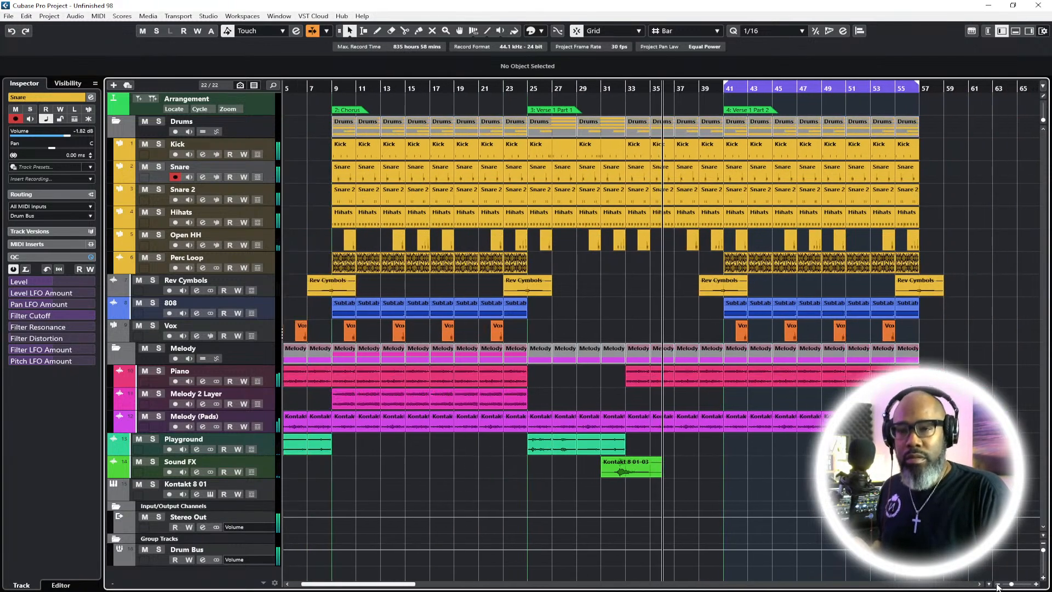
left_click(997, 584)
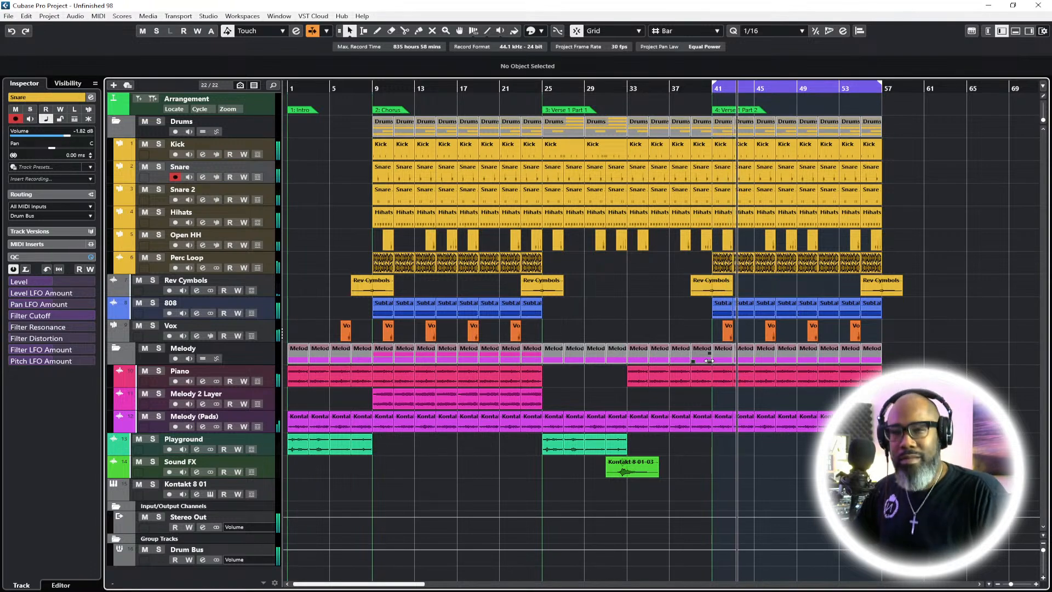
left_click(1035, 584)
left_click(1036, 584)
left_click(1036, 585)
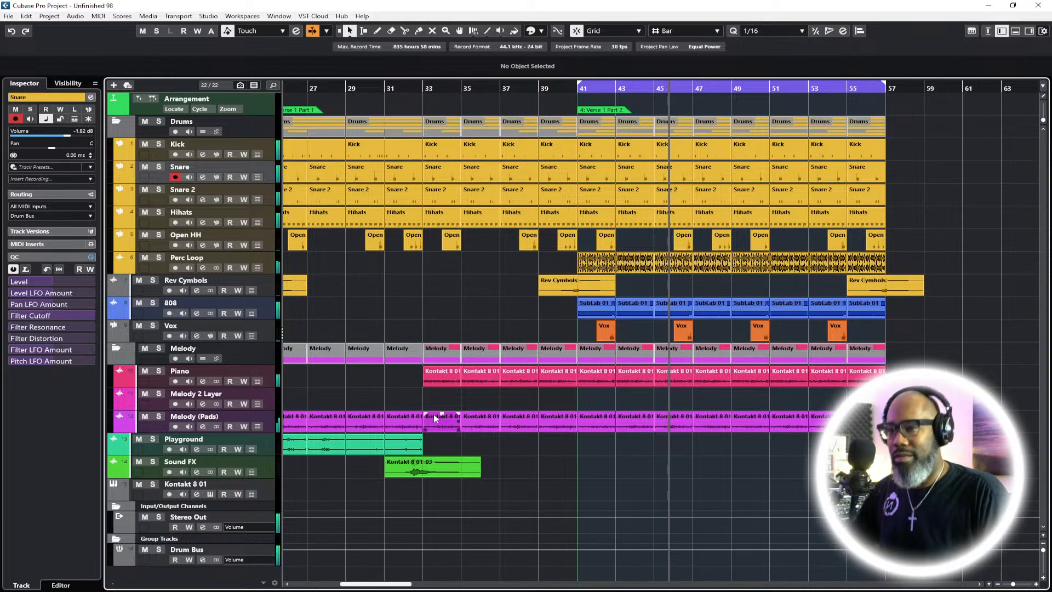
Mute the Kick, Snare and Snare 2 tracks and play Verse 1 Part 2 from bar 41
left_click(145, 144)
left_click(144, 168)
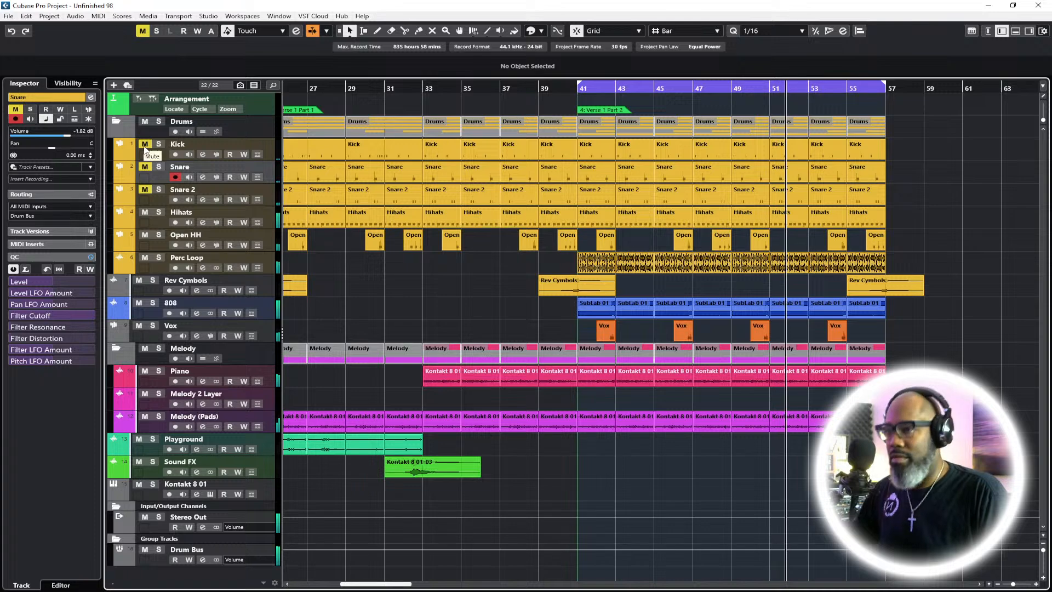
left_click(583, 92)
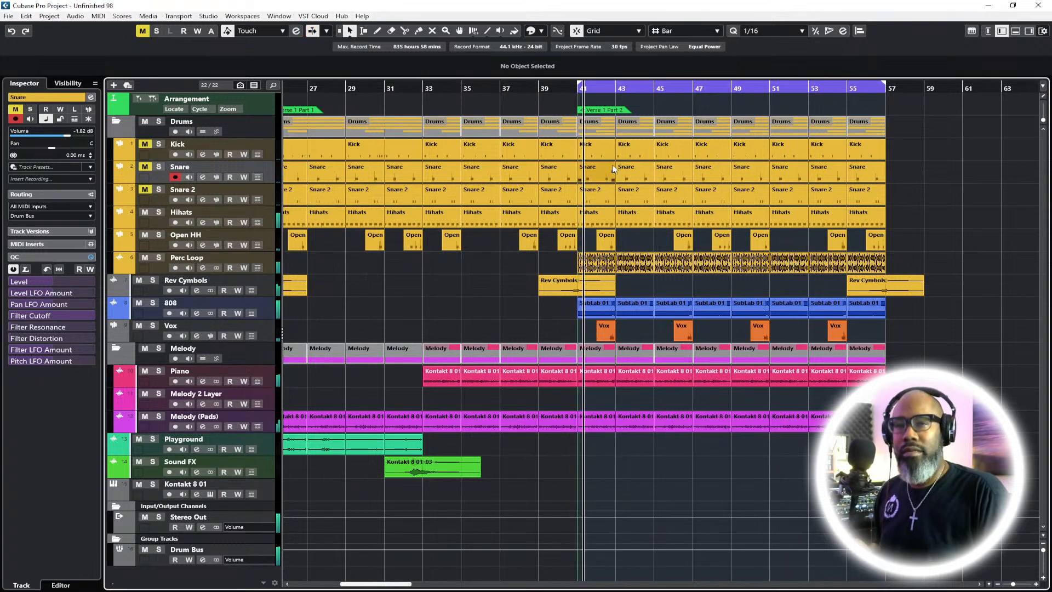
Delete the Kick, Snare and Snare 2 events between bars 41 and 49
left_click(598, 154)
key("Delete")
left_click(630, 152)
key("Delete")
left_click(674, 151)
key("Delete")
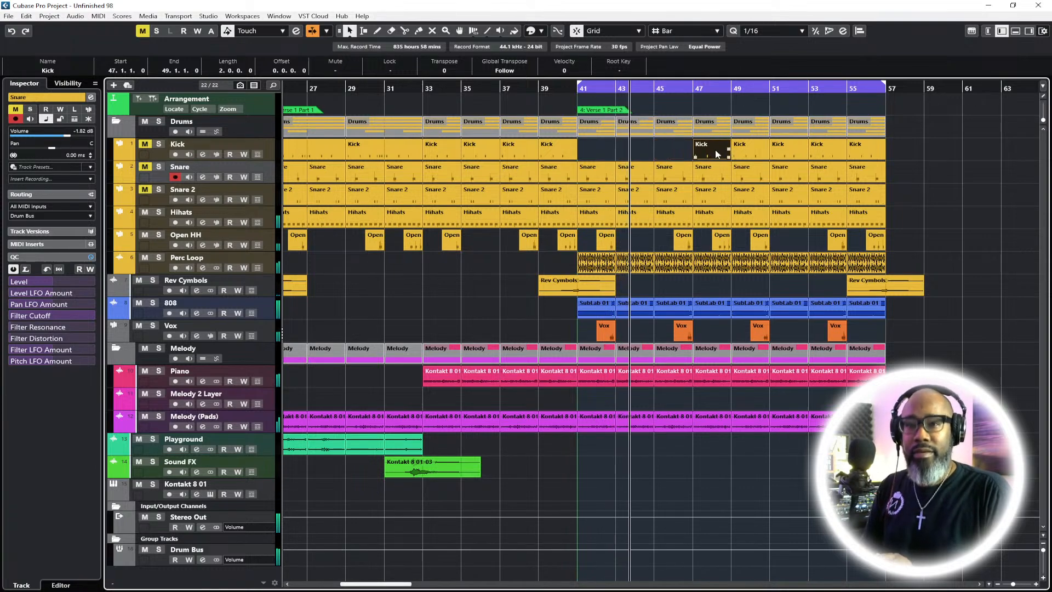
left_click_drag(603, 147, 712, 191)
key("Delete")
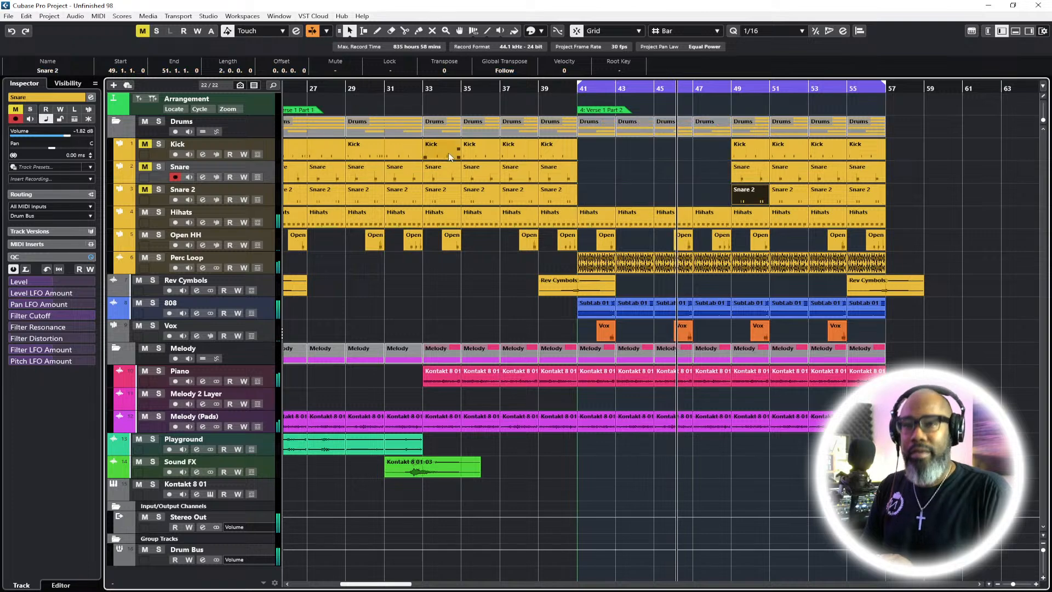
Unmute the Kick, Snare and Snare 2 tracks and play the transition into Verse 1 Part 2 from bar 39
left_click(145, 167)
left_click(144, 189)
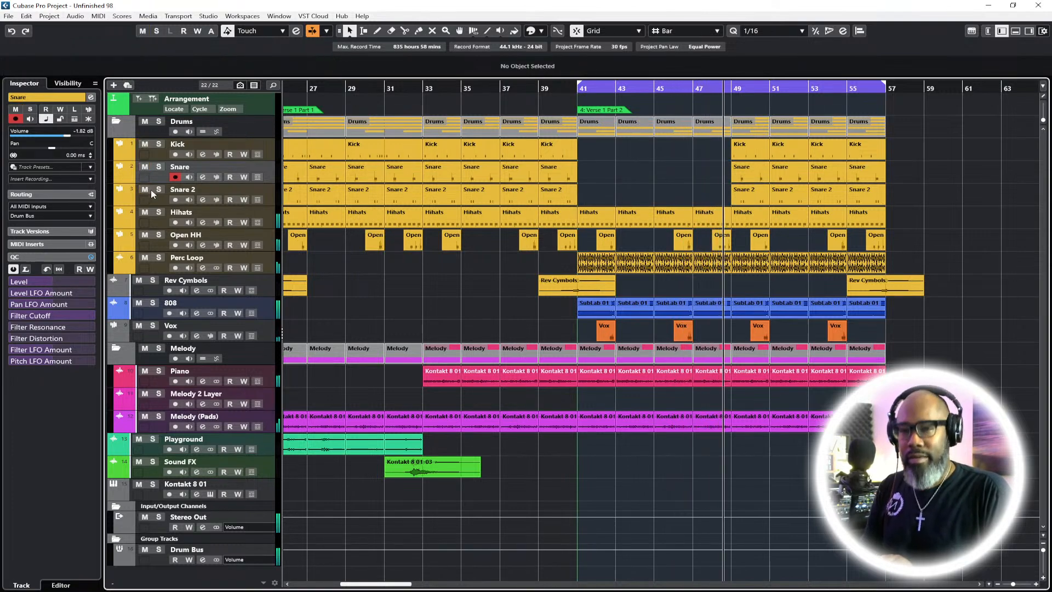
left_click(536, 90)
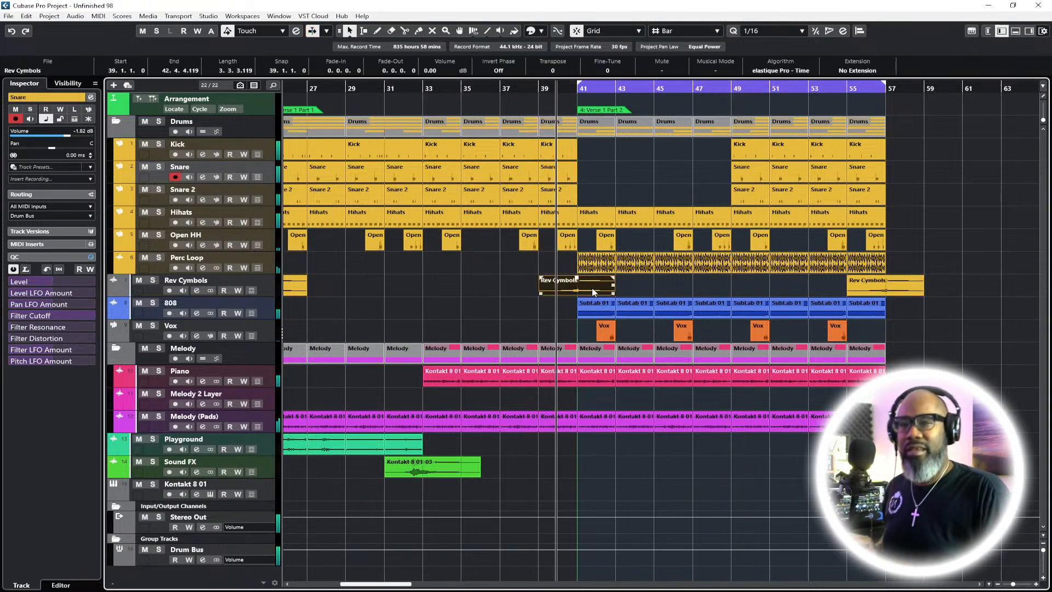
Copy the Sound FX event from bar 31 to bar 47 and play the arrangement from bar 39
left_click(447, 473)
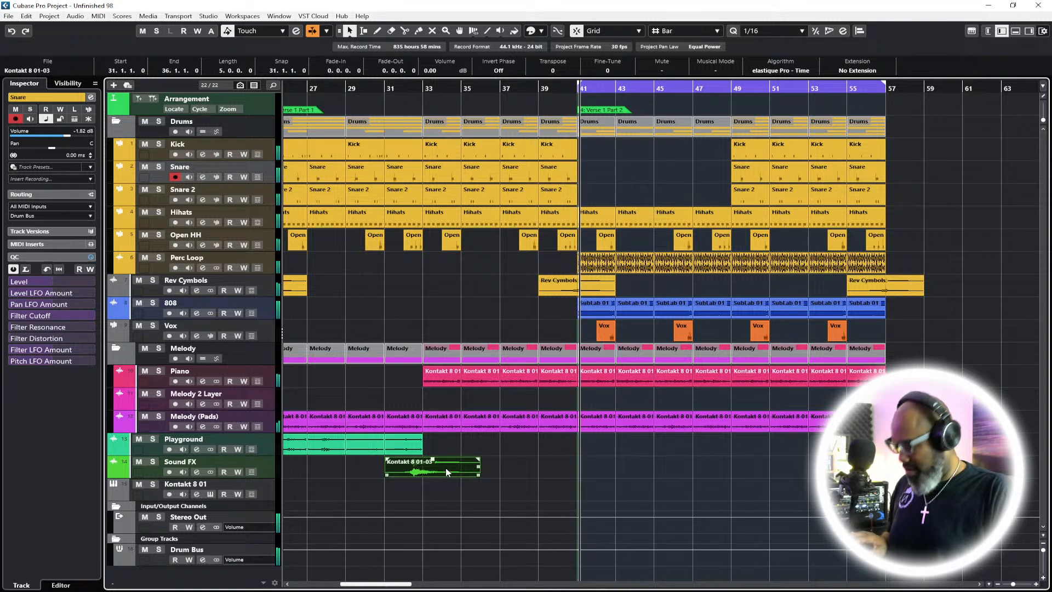
left_click(694, 90)
key("ctrl+v")
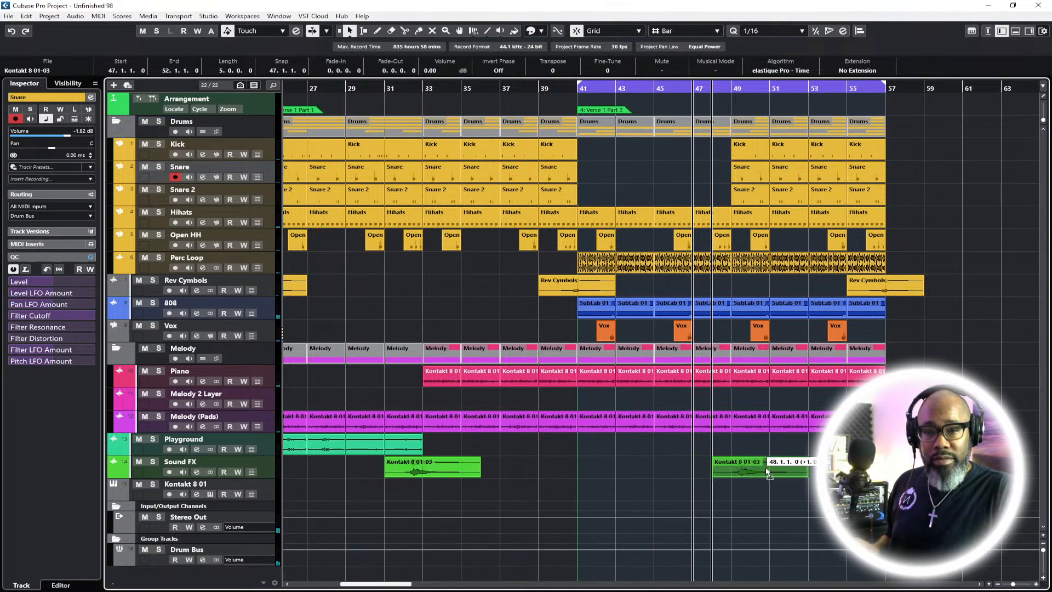
left_click(546, 91)
key("space")
left_click(941, 348)
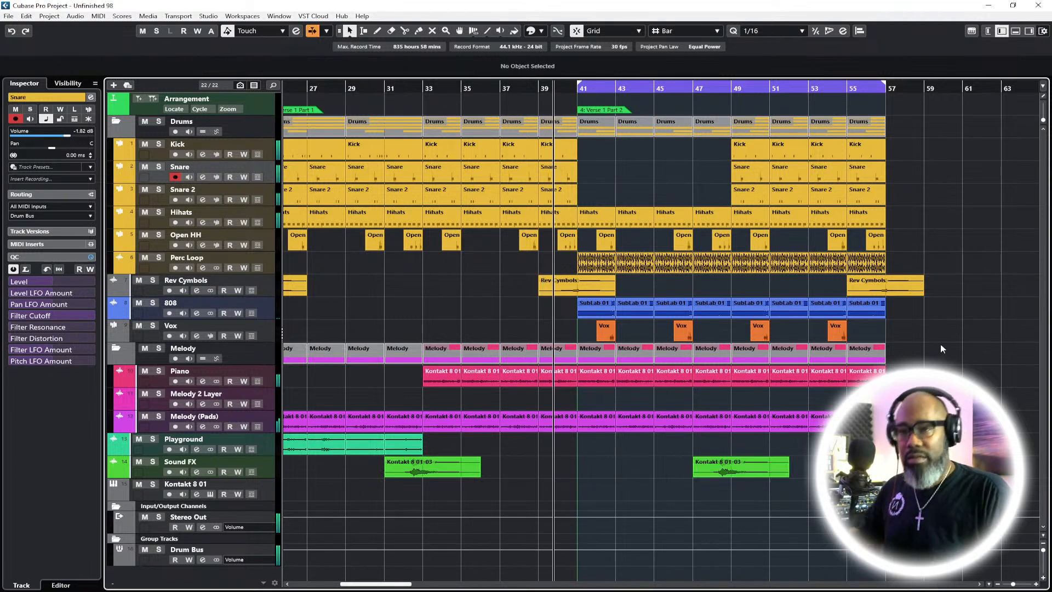
Listen through Verse 1 Part 2 and examine the whole arrangement from the intro to bar 57
left_click(998, 584)
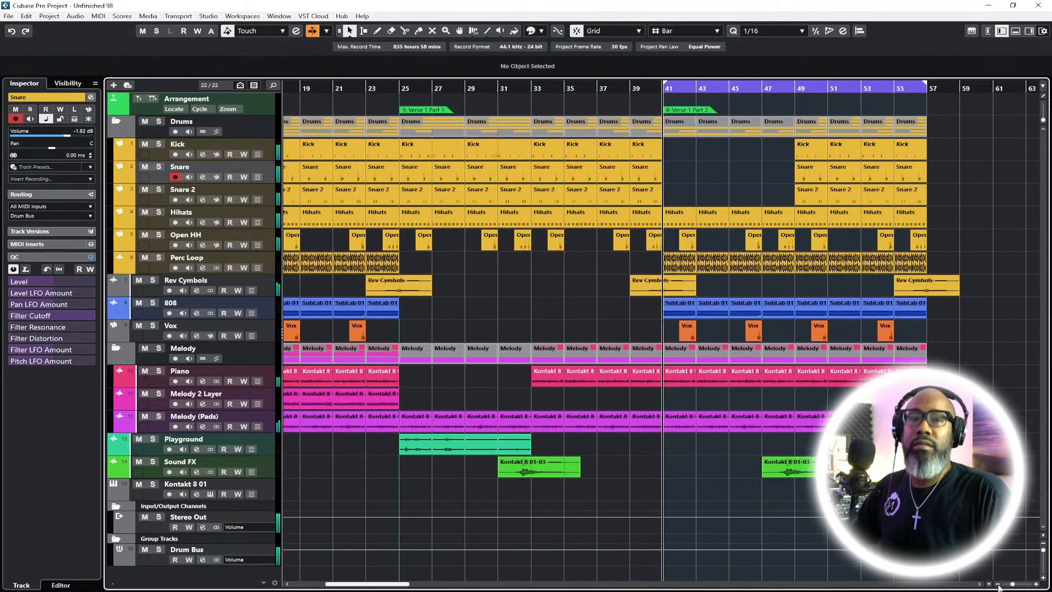
left_click(998, 585)
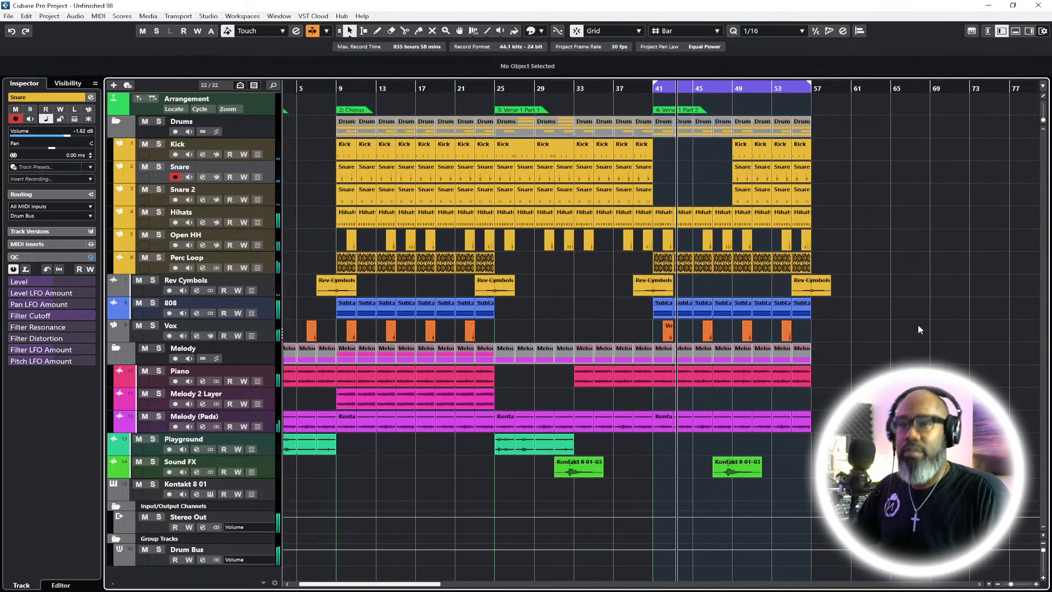
left_click(998, 585)
left_click(998, 585)
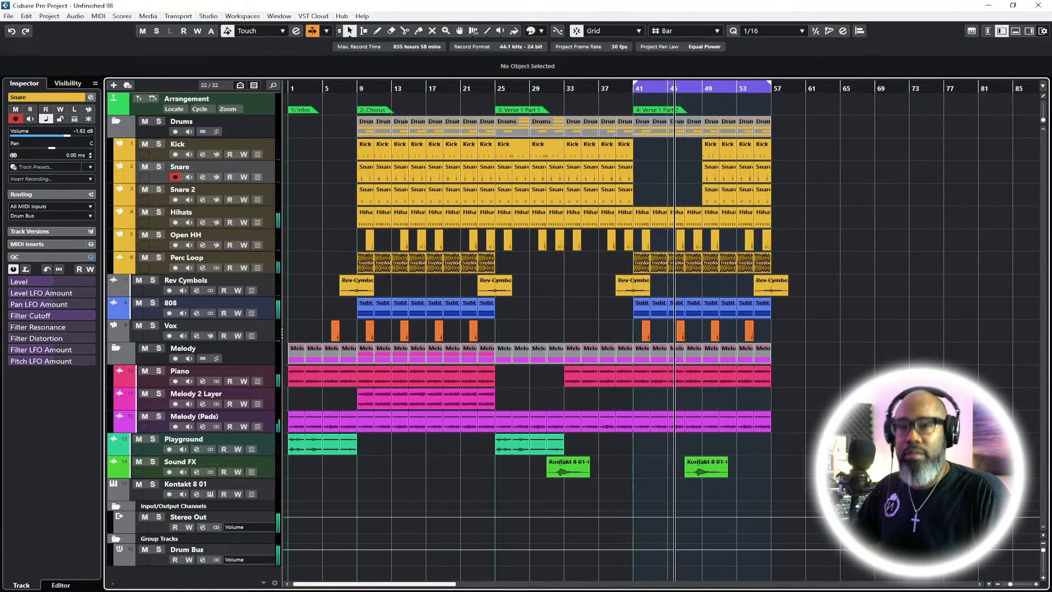
left_click(1036, 585)
left_click(1037, 584)
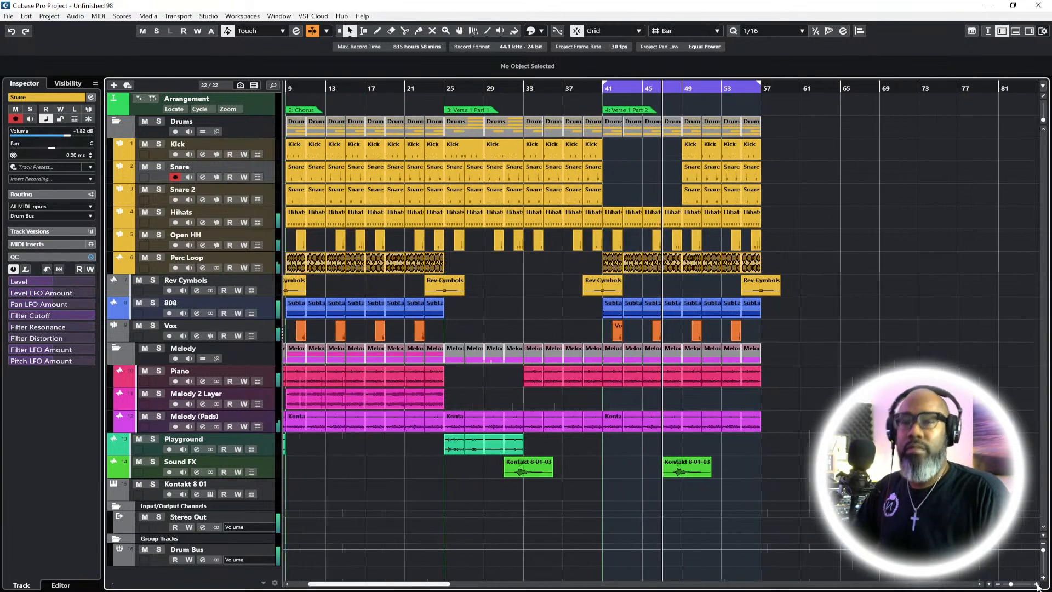
left_click(1036, 585)
left_click(1036, 584)
left_click_drag(347, 584, 317, 590)
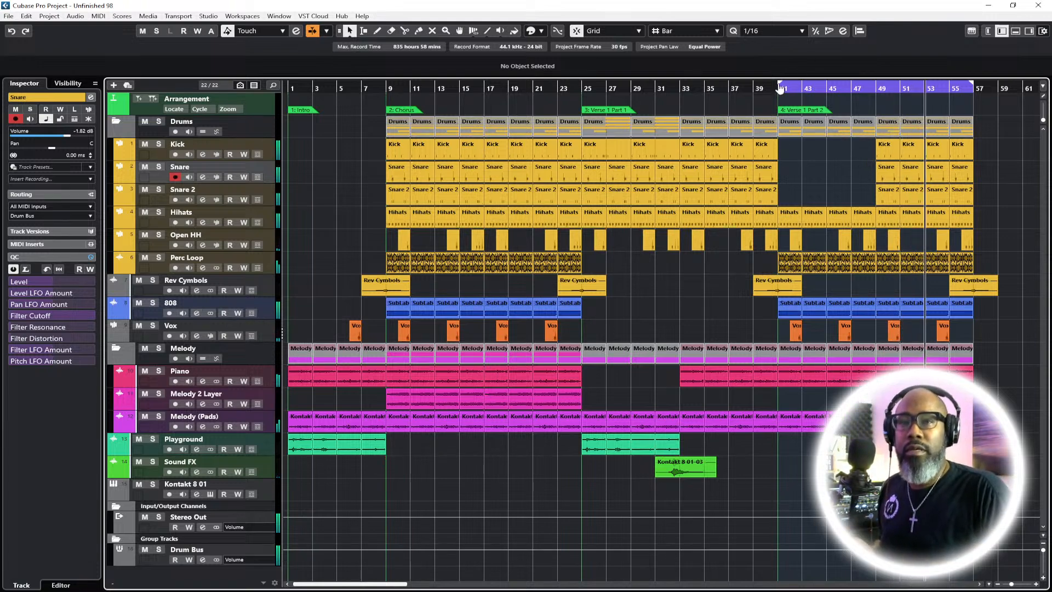
Extend the cycle range's start back to bar 9 and move the playback position to bar 41
left_click_drag(780, 83, 400, 94)
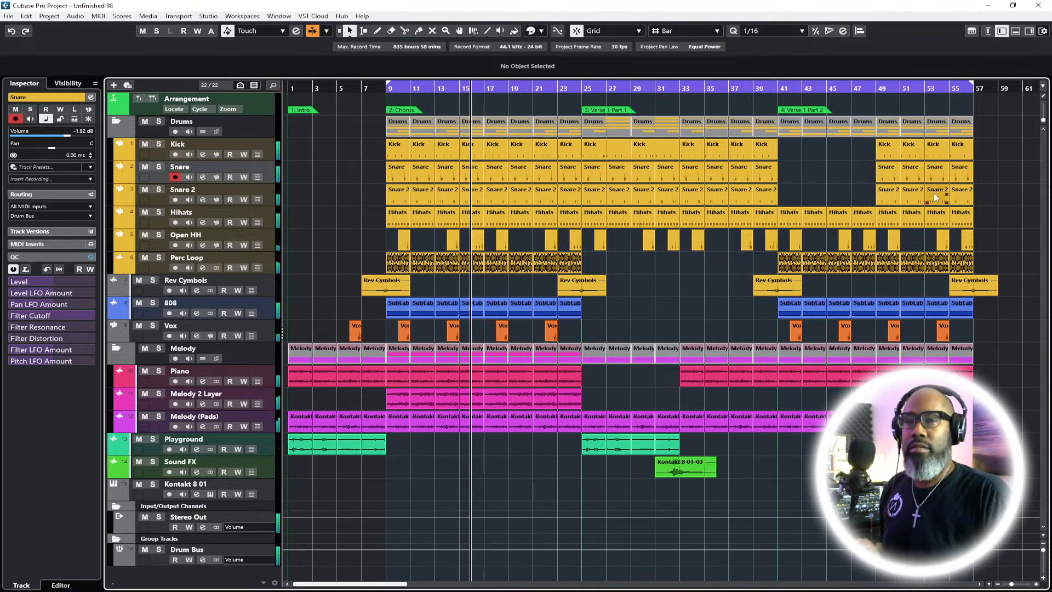
left_click(777, 91)
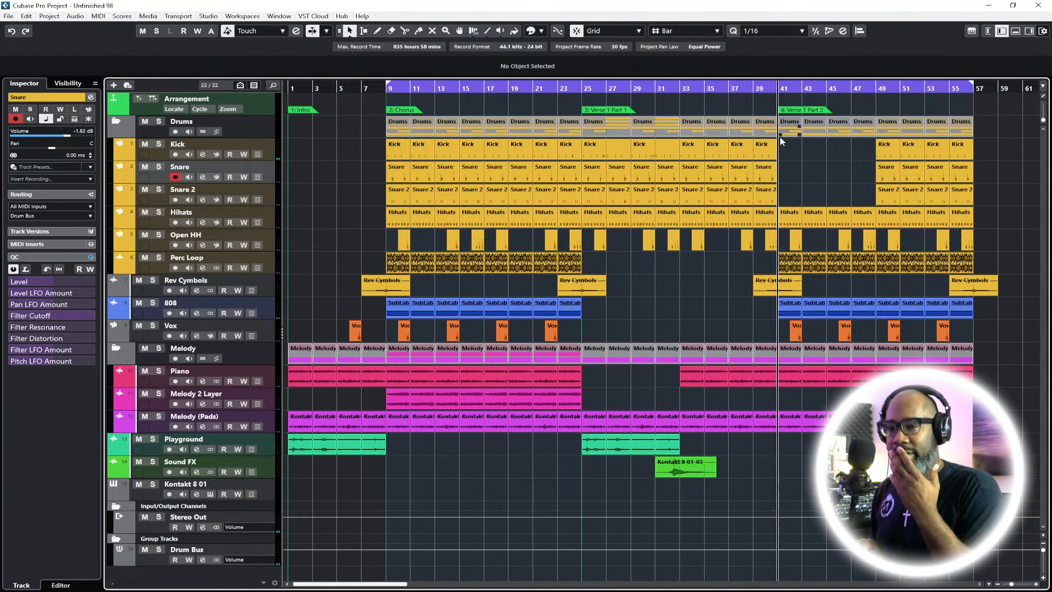
Solo the Piano track, audition it from bar 41, and create an empty duplicate of the track without its events
left_click(159, 371)
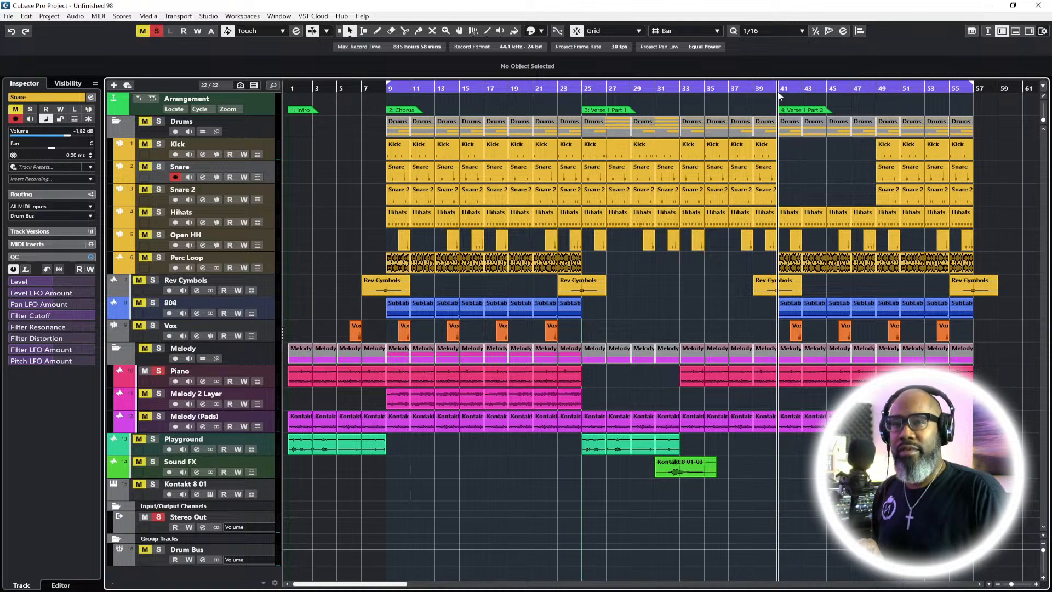
key("space")
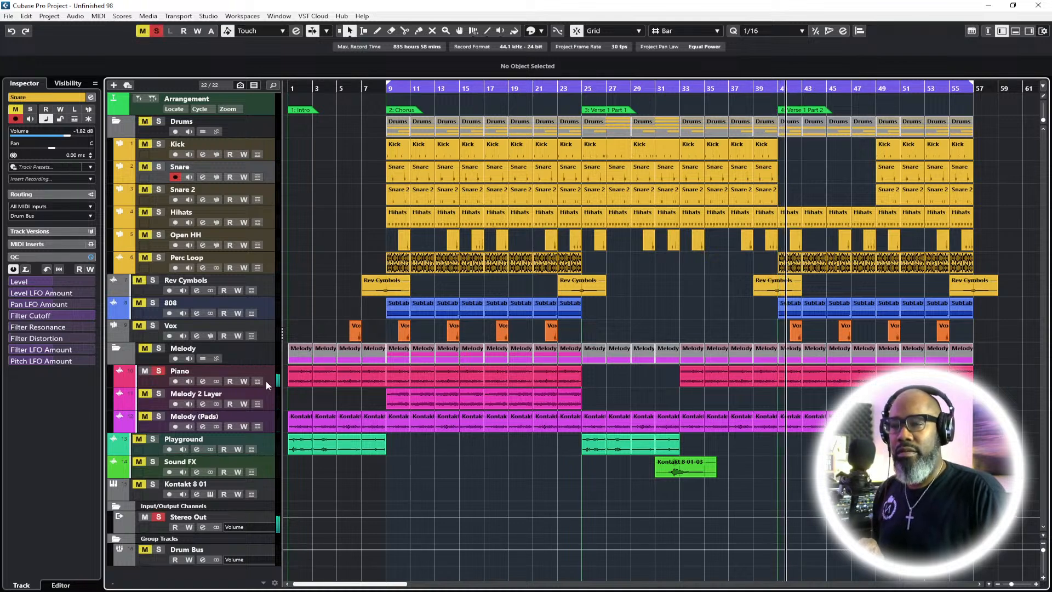
right_click(268, 376)
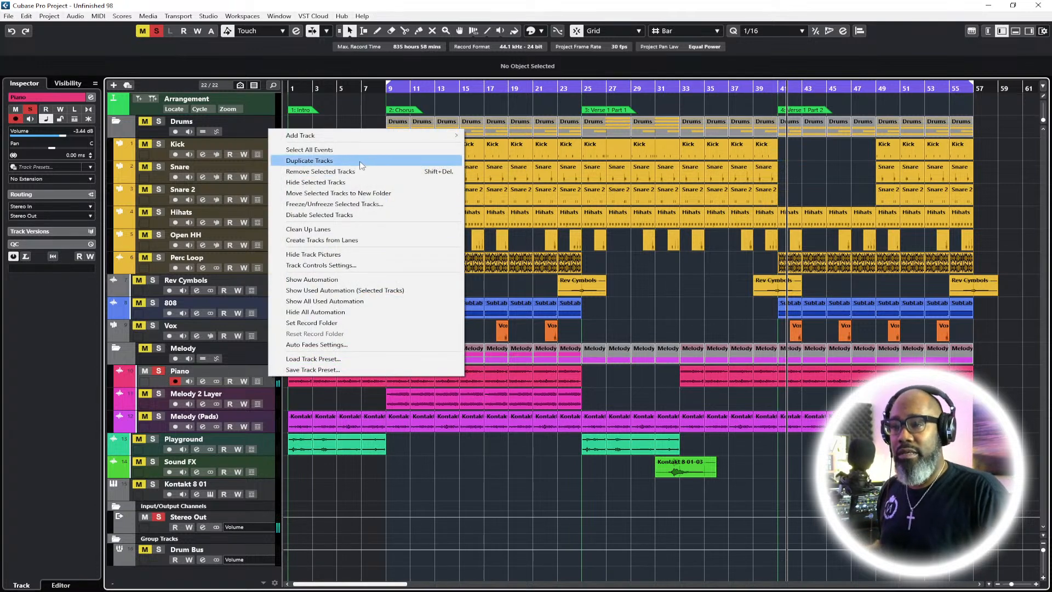
left_click(364, 161)
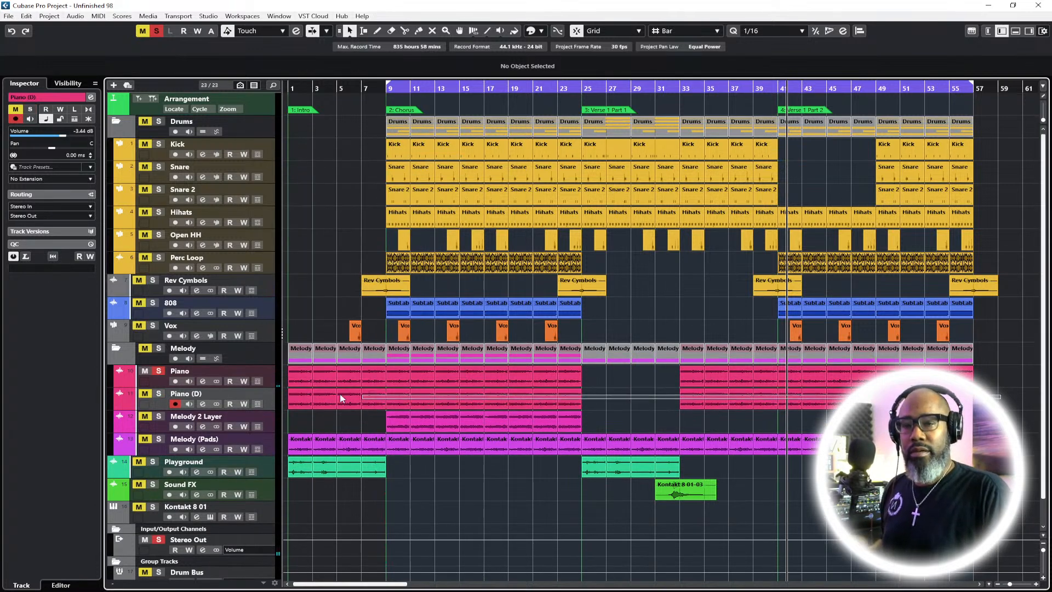
double_click(205, 397)
key("Delete")
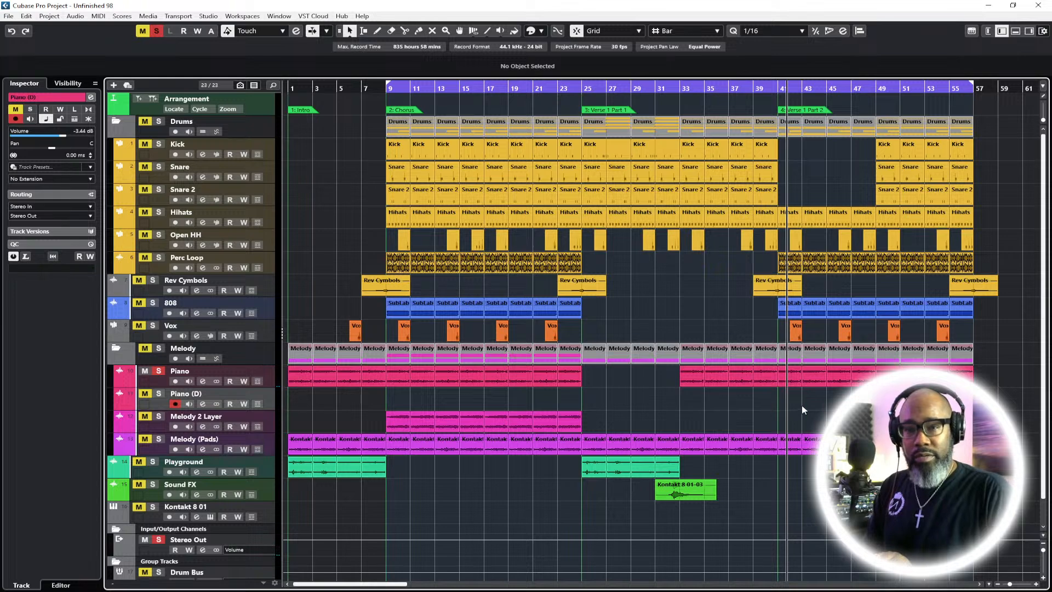
Move the Piano events in bars 41 to 49 onto the duplicate track and rename that track Piano (Halftime)
left_click_drag(791, 404, 869, 377)
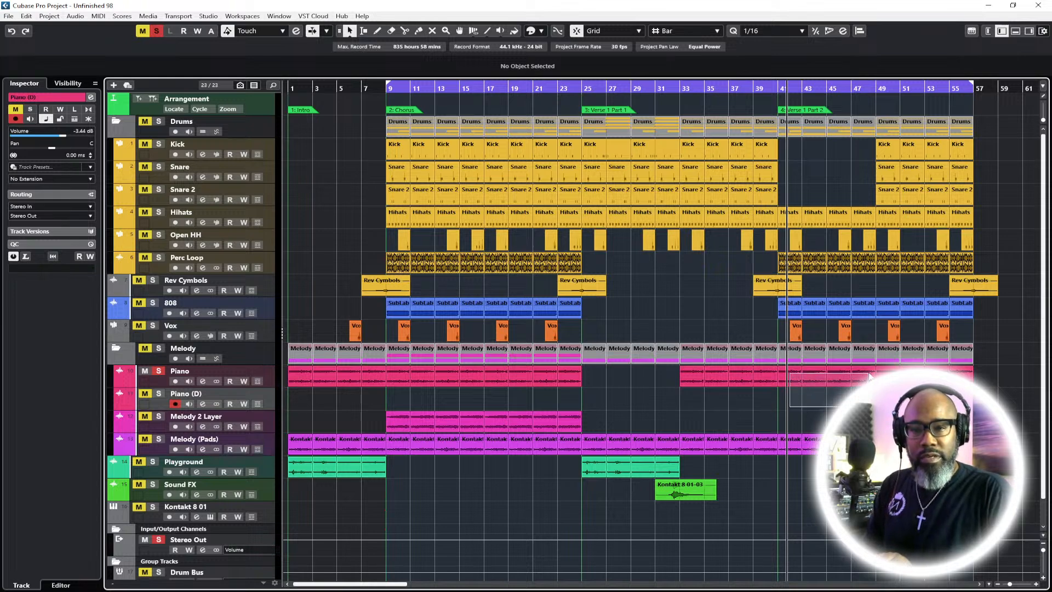
left_click_drag(797, 385, 797, 400)
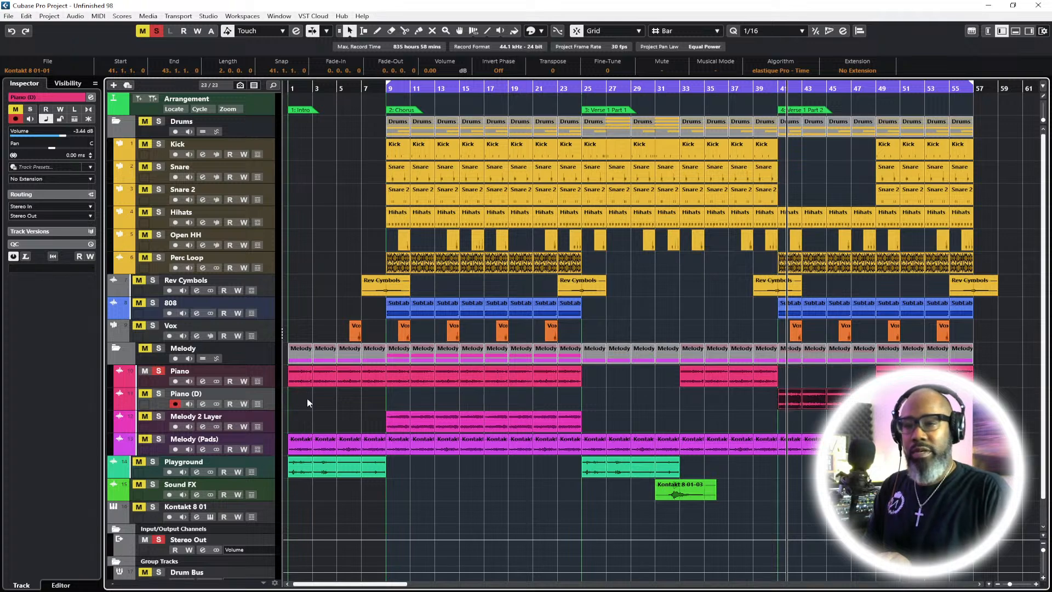
double_click(199, 396)
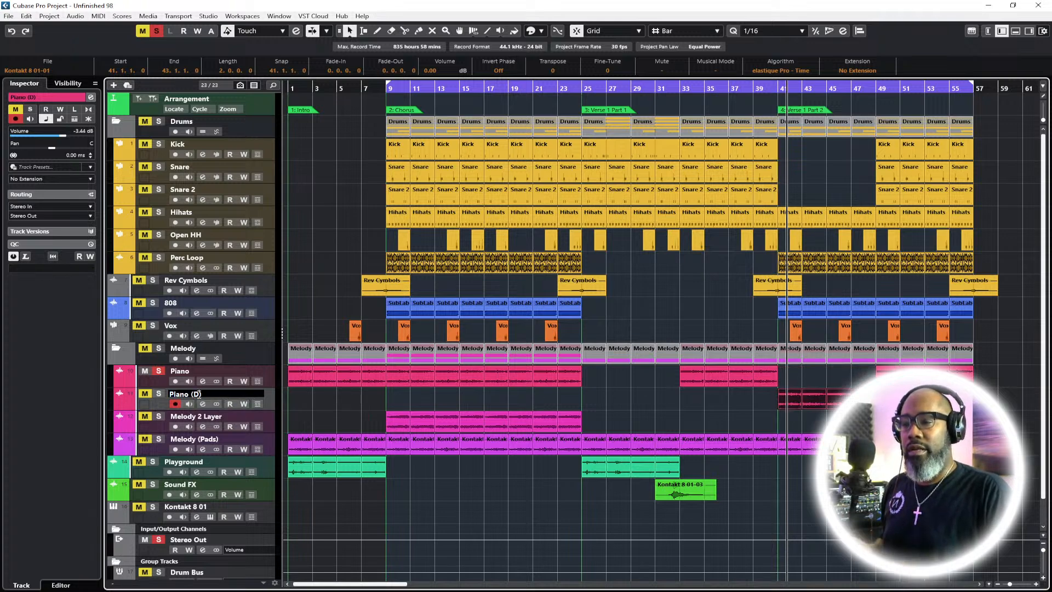
key("BackSpace")
type("Halftime")
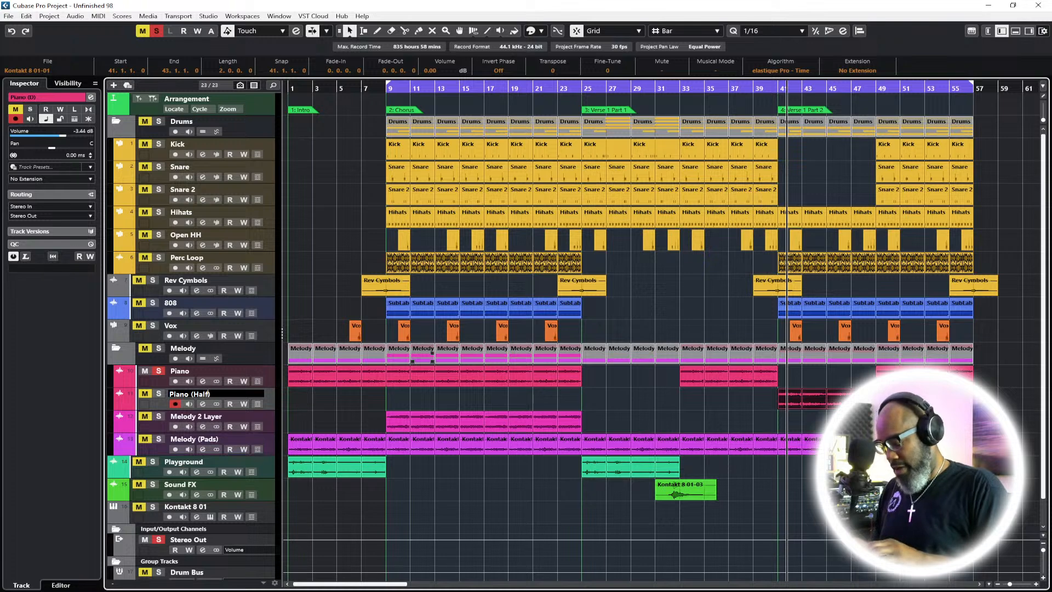
key("Return")
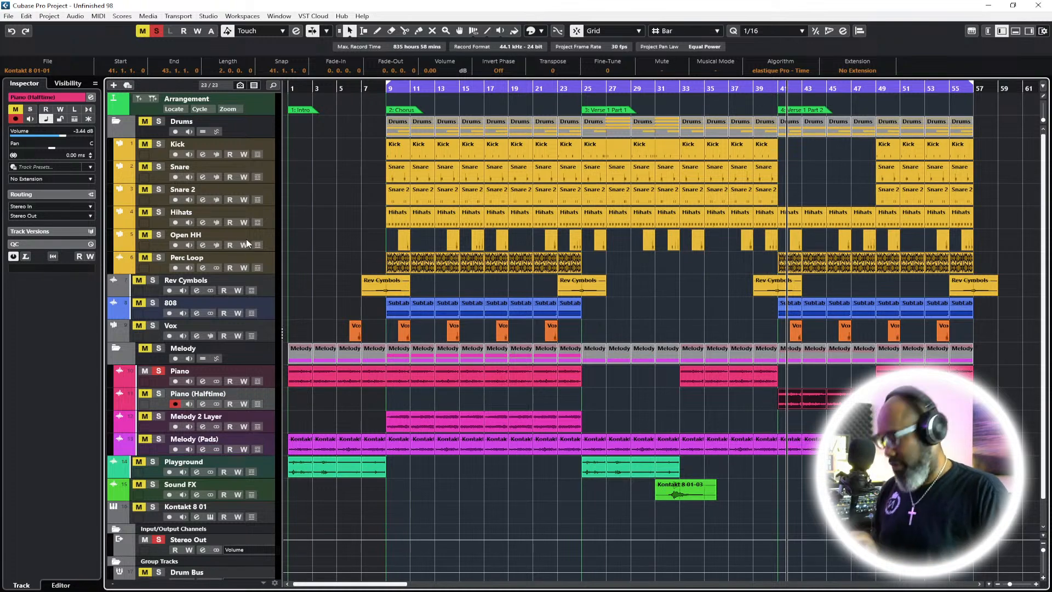
Add the HalfTime-64bit effect to the Piano (Halftime) channel's second insert slot and return to the arrangement
key("F3")
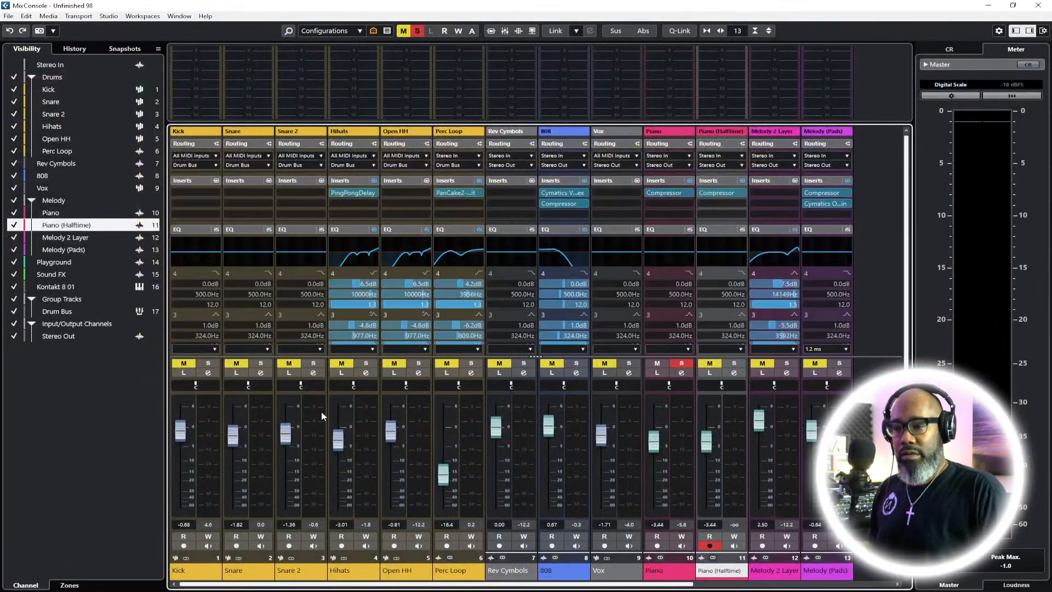
left_click(737, 204)
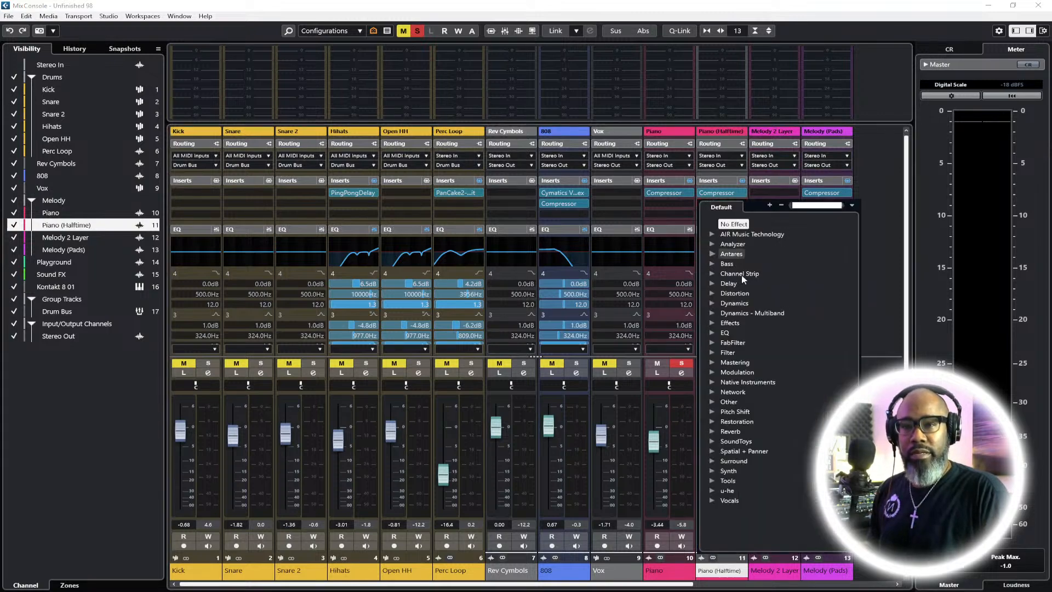
left_click(712, 402)
scroll(757, 419, "down", 3)
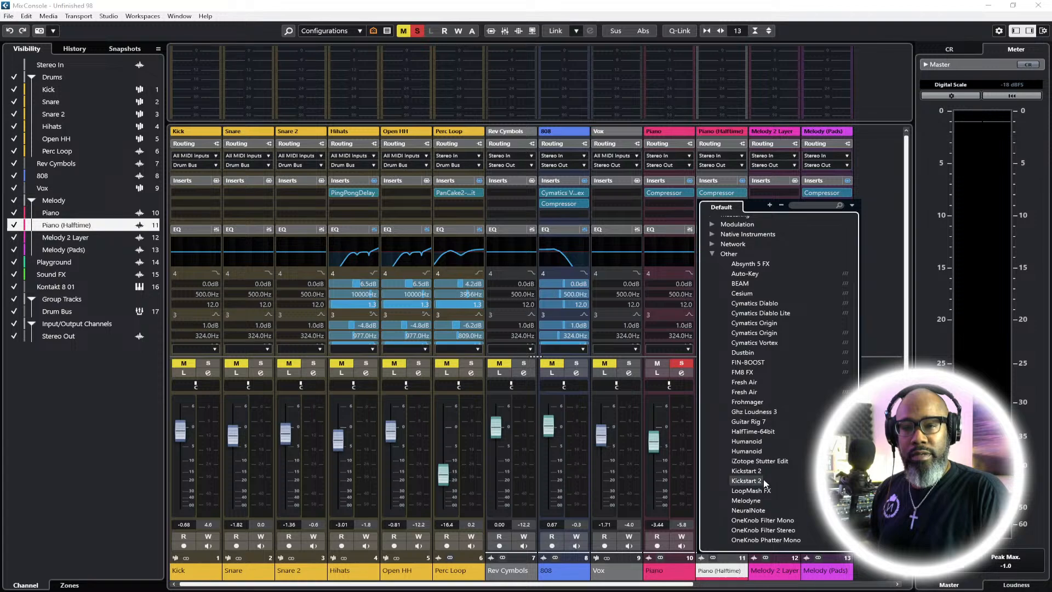
left_click(761, 434)
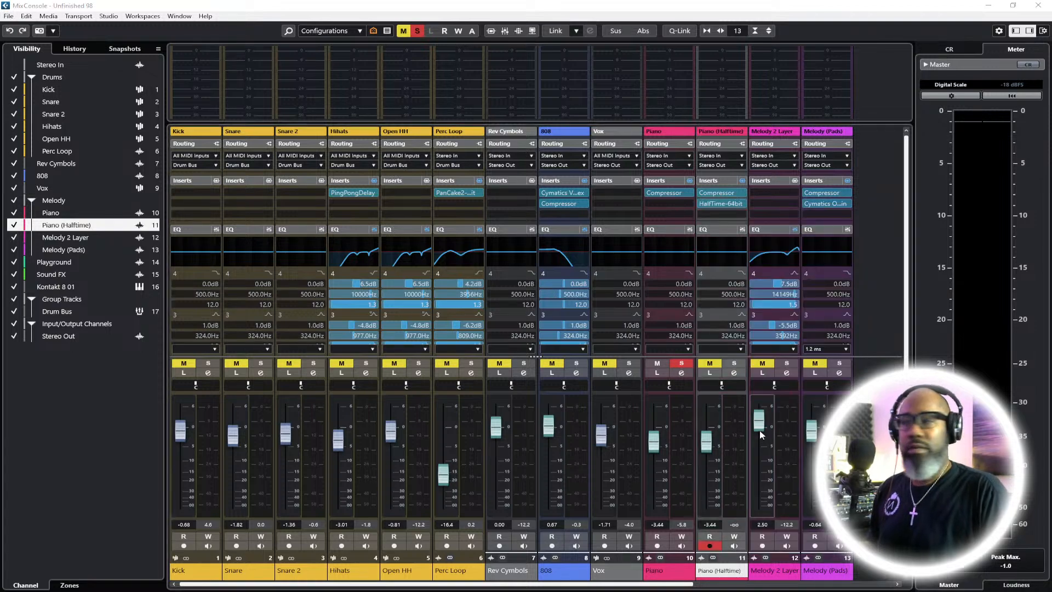
left_click_drag(387, 252, 511, 267)
key("F3")
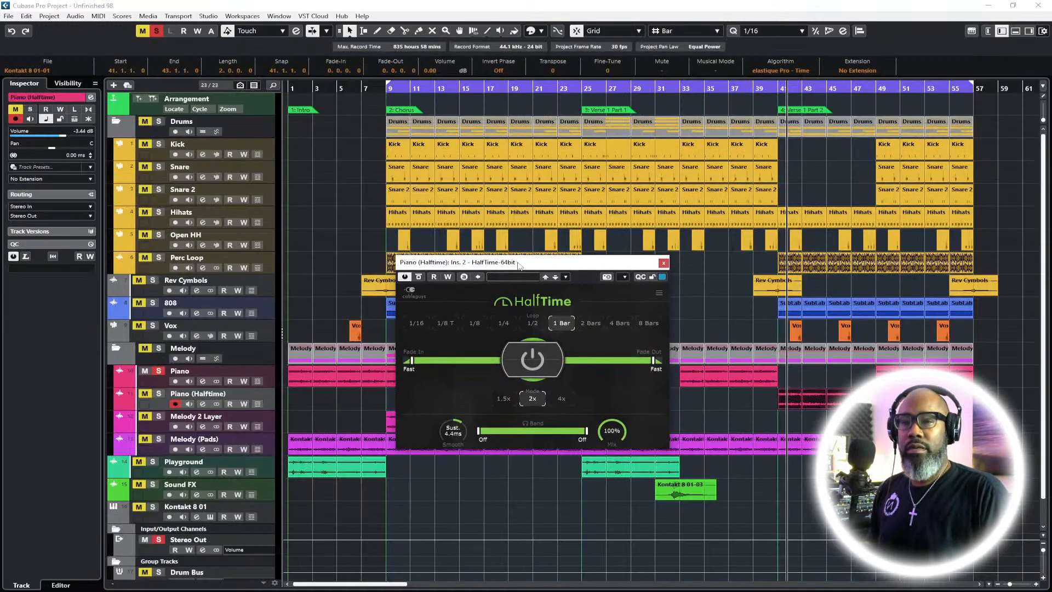
Solo Piano (Halftime) instead of Piano and listen to the effect from bar 41
left_click(776, 93)
key("space")
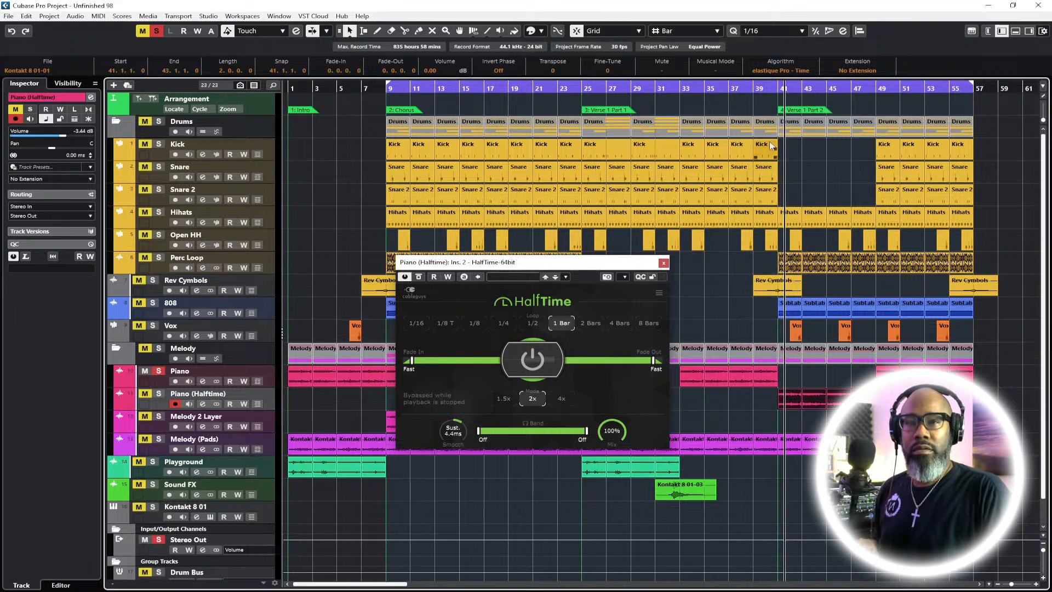
left_click(159, 394)
left_click(159, 371)
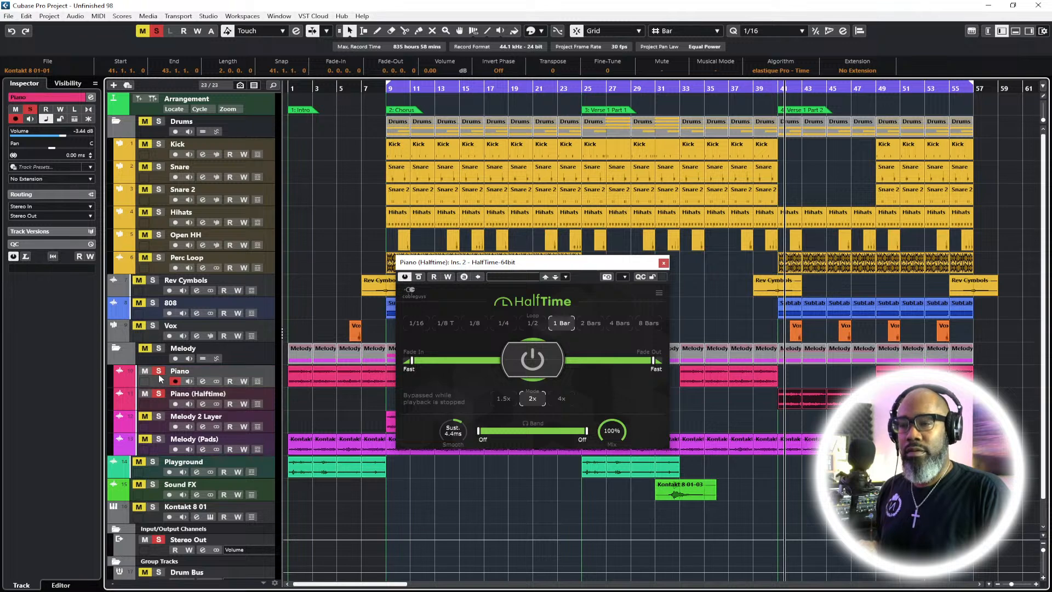
key("space")
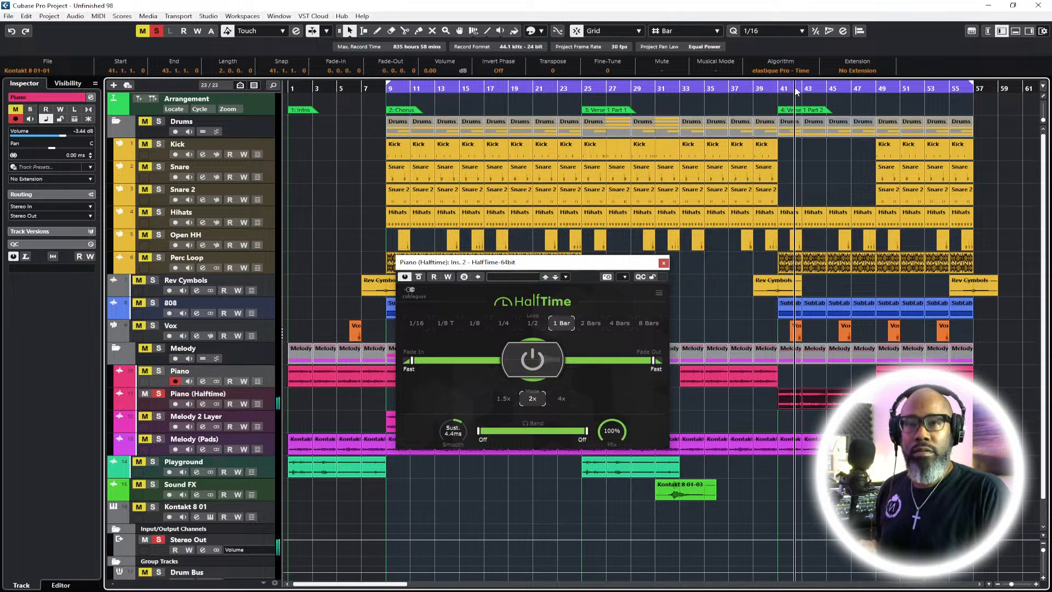
key("space")
Play the full mix from before Verse 1 Part 2 and set the HalfTime loop length to 4 Bars
left_click(740, 92)
left_click(159, 394)
key("space")
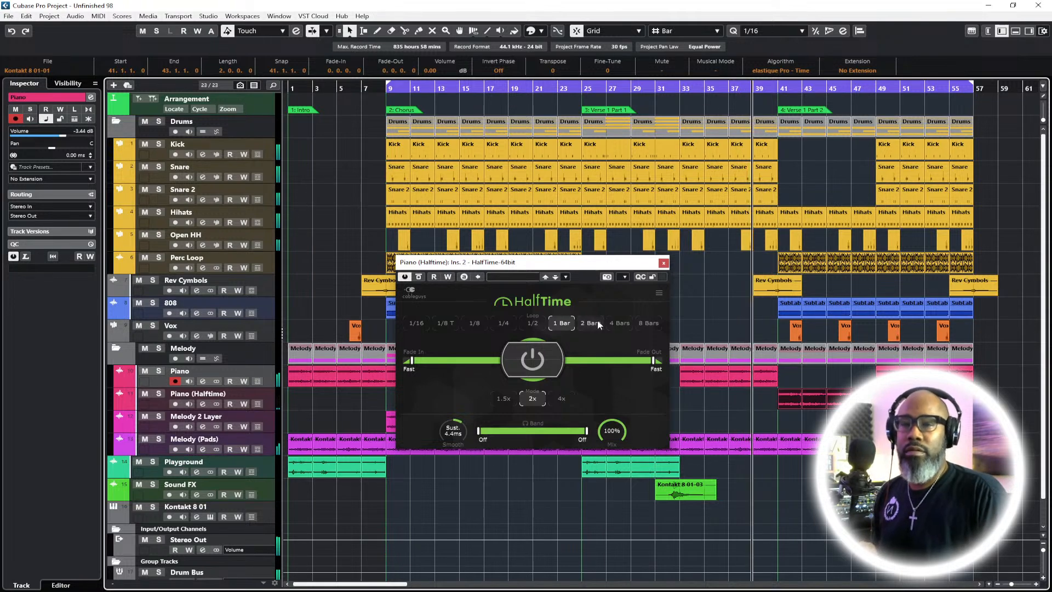
left_click(620, 323)
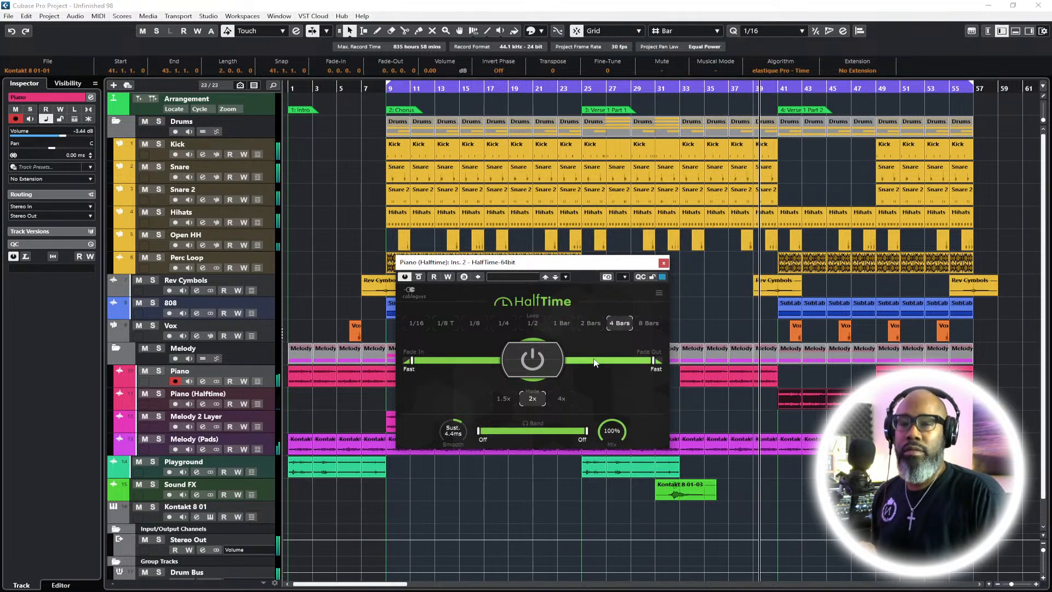
left_click(664, 264)
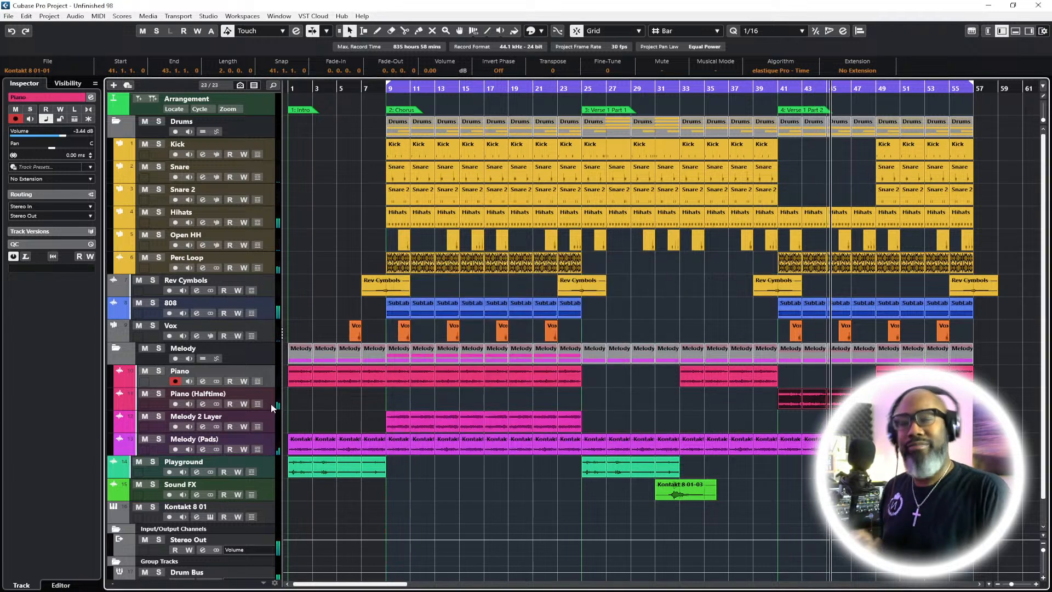
Render the soloed Piano (Halftime) events in place and remove the original Piano (Halftime) track
left_click(158, 393)
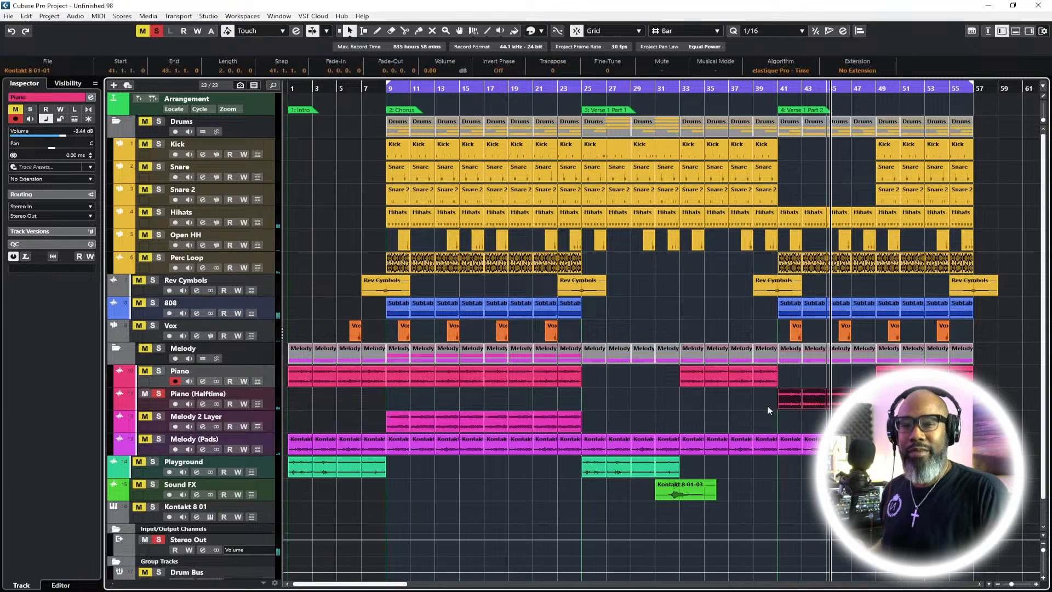
right_click(786, 406)
mouse_move(827, 211)
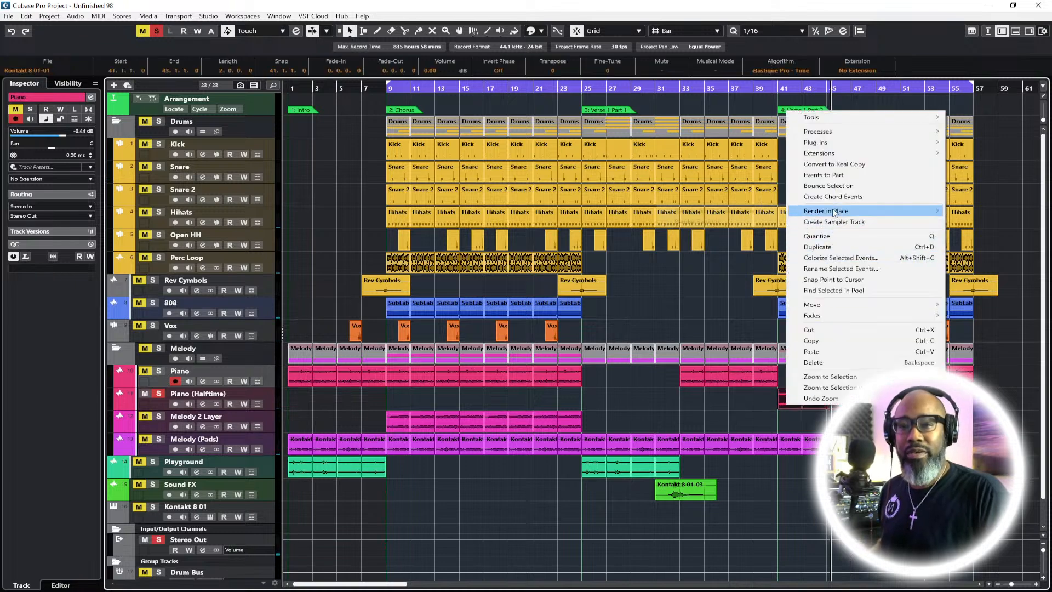
left_click(752, 208)
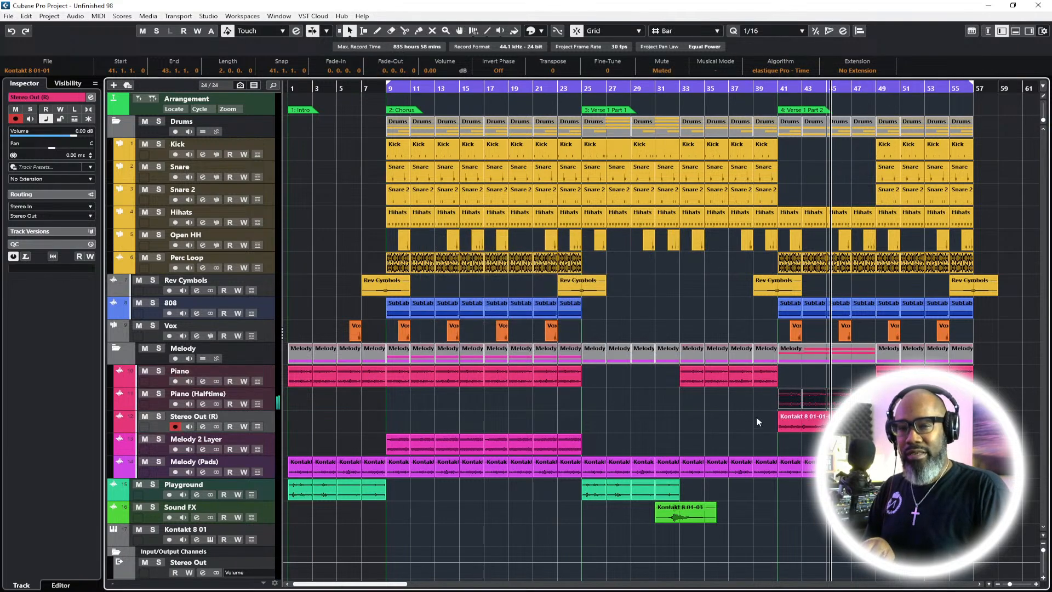
right_click(269, 394)
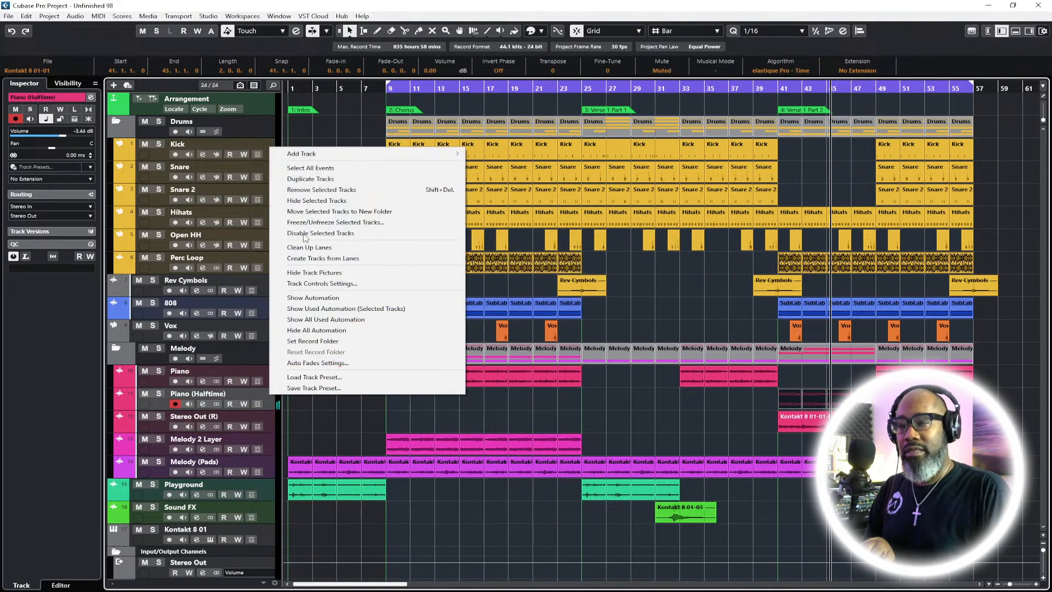
left_click(318, 189)
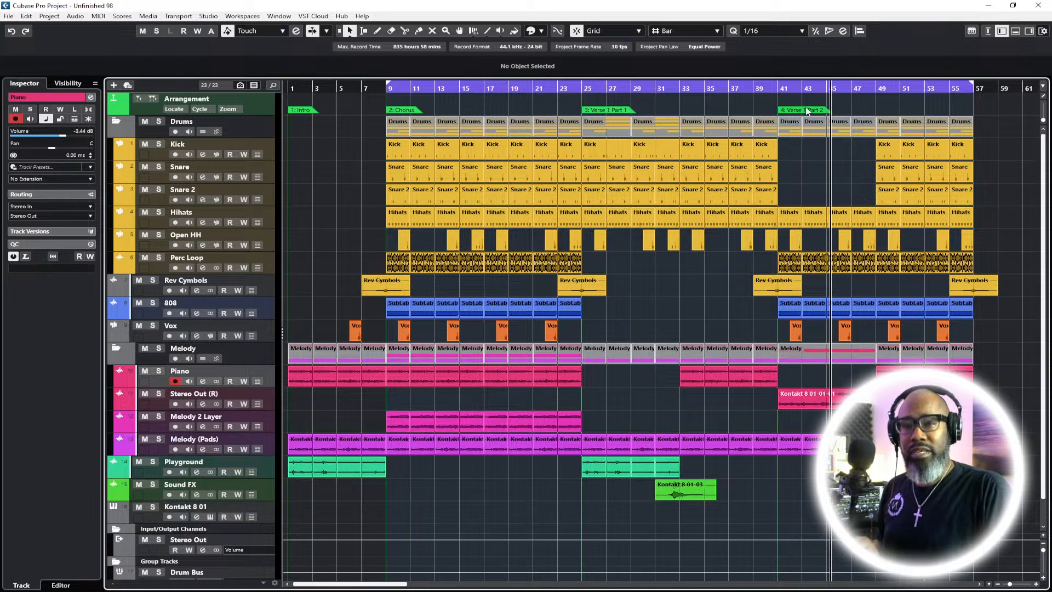
Set the cycle range to bars 41 to 49 and play the section from bar 41
left_click(778, 88)
left_click_drag(391, 86, 779, 88)
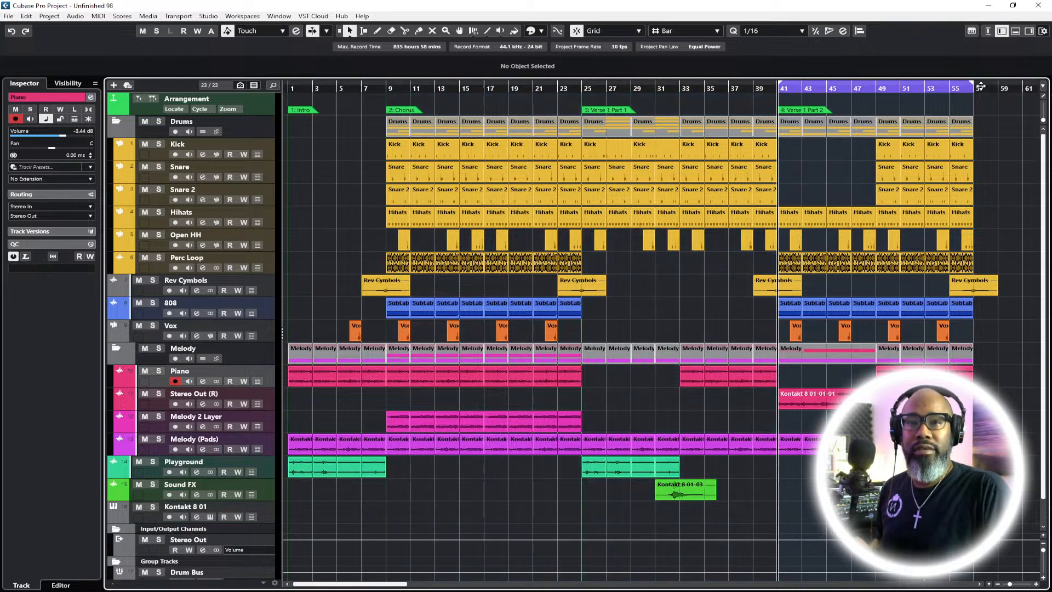
left_click_drag(973, 88, 876, 88)
key("space")
Rename the rendered Stereo Out (R) track as Piano (Halftime)
double_click(193, 394)
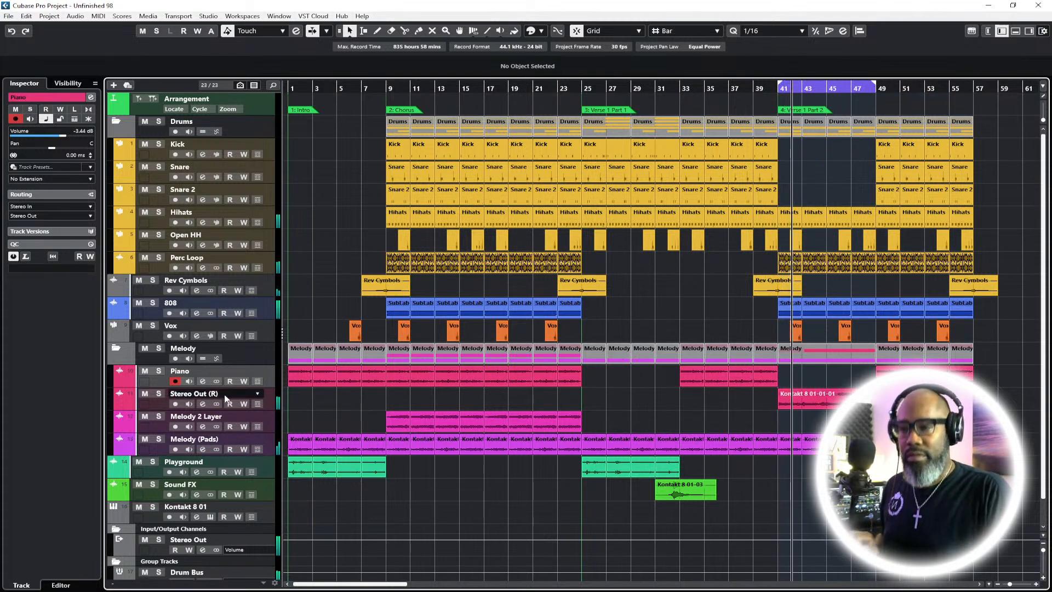
type("Piano ")
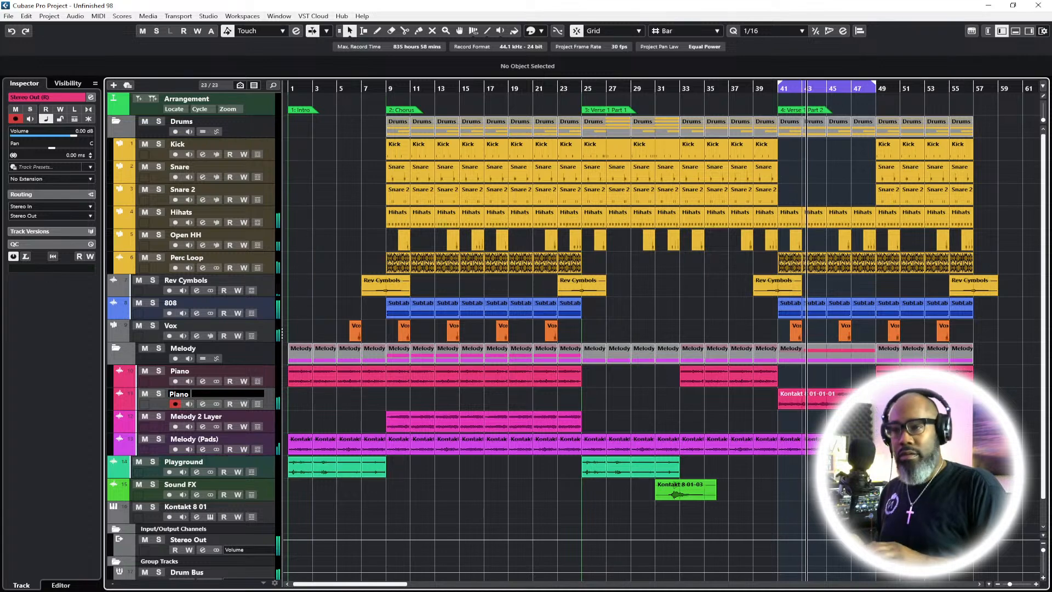
type("(Haltime)")
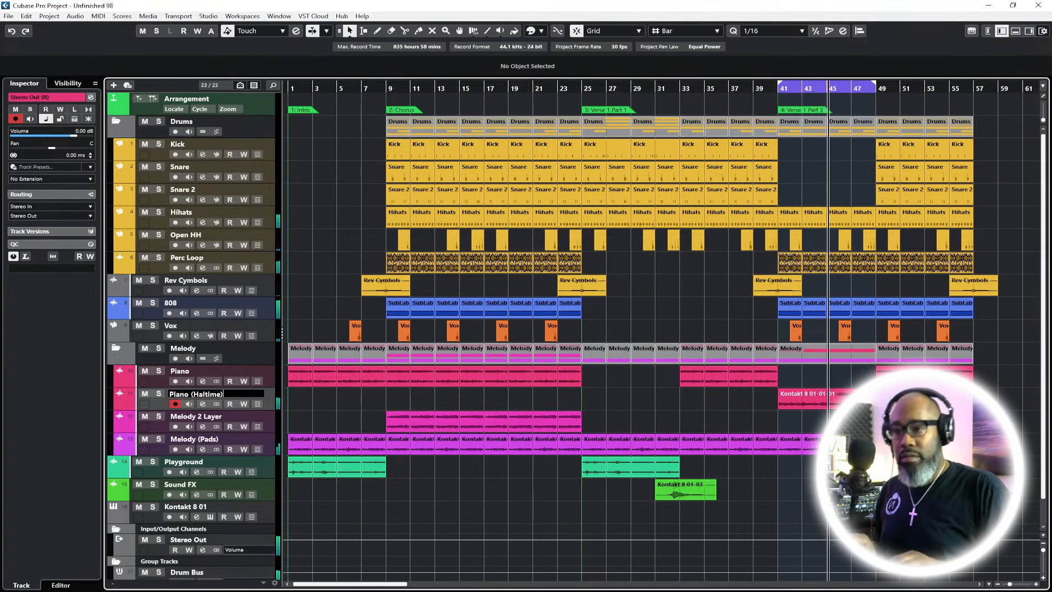
key("Return")
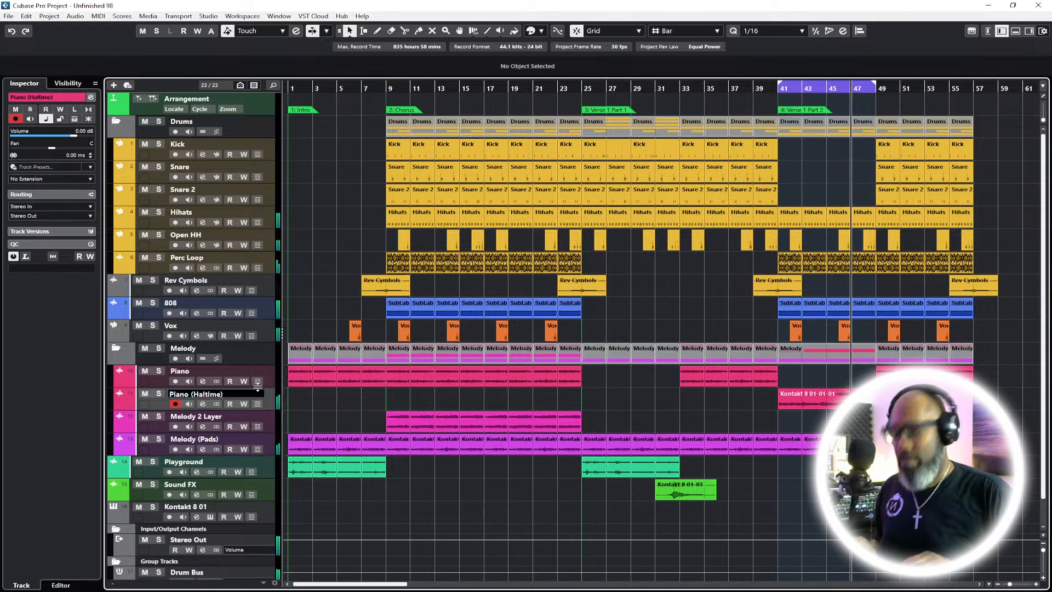
type("f")
key("Return")
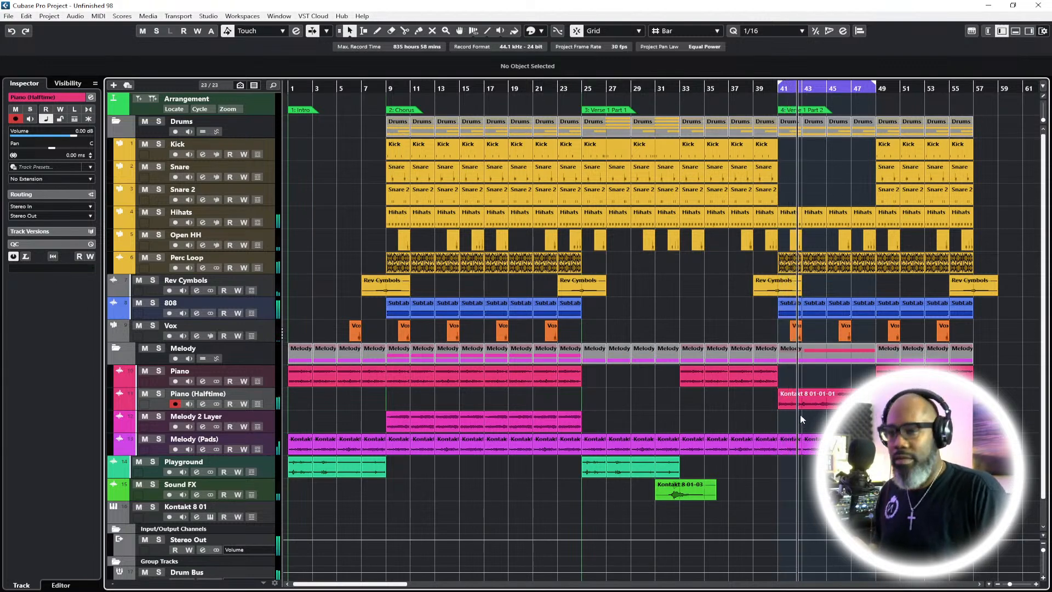
Select the Kontakt 8 01 track and cancel the loading of Omnia Basses Essential
left_click(267, 514)
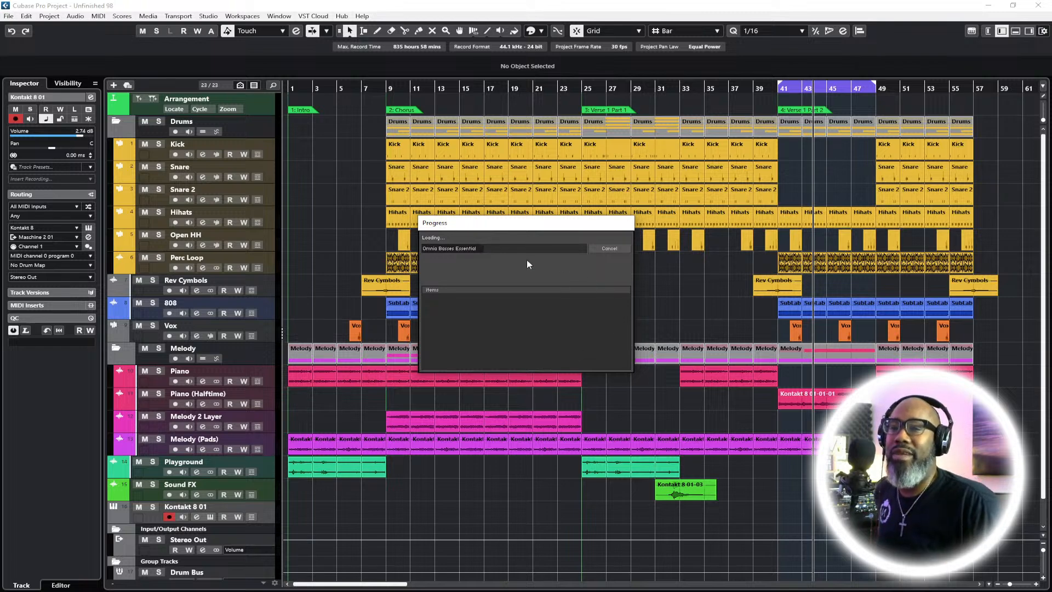
left_click_drag(506, 225, 577, 254)
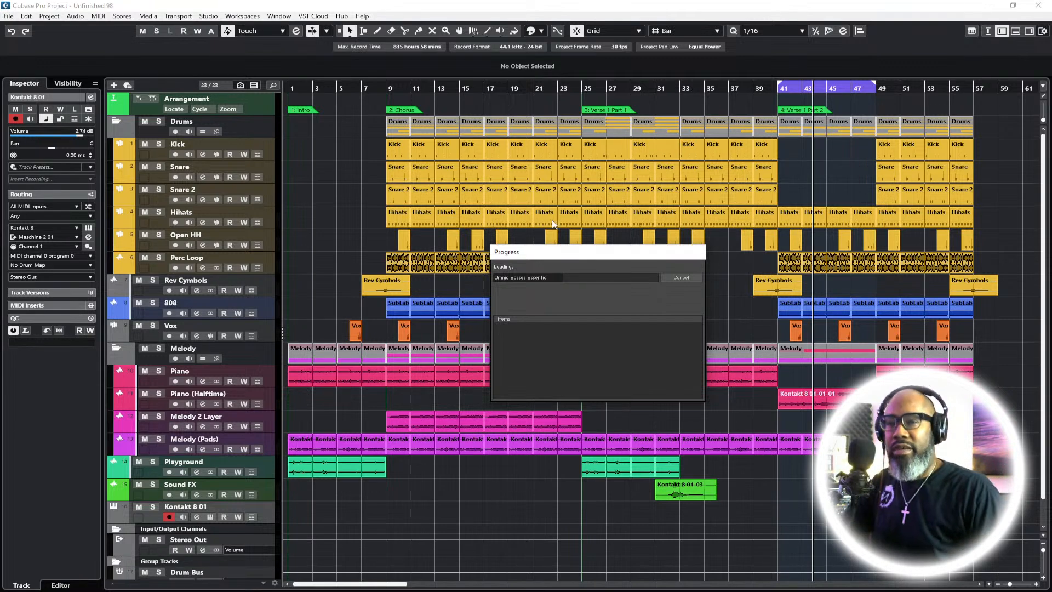
left_click(681, 277)
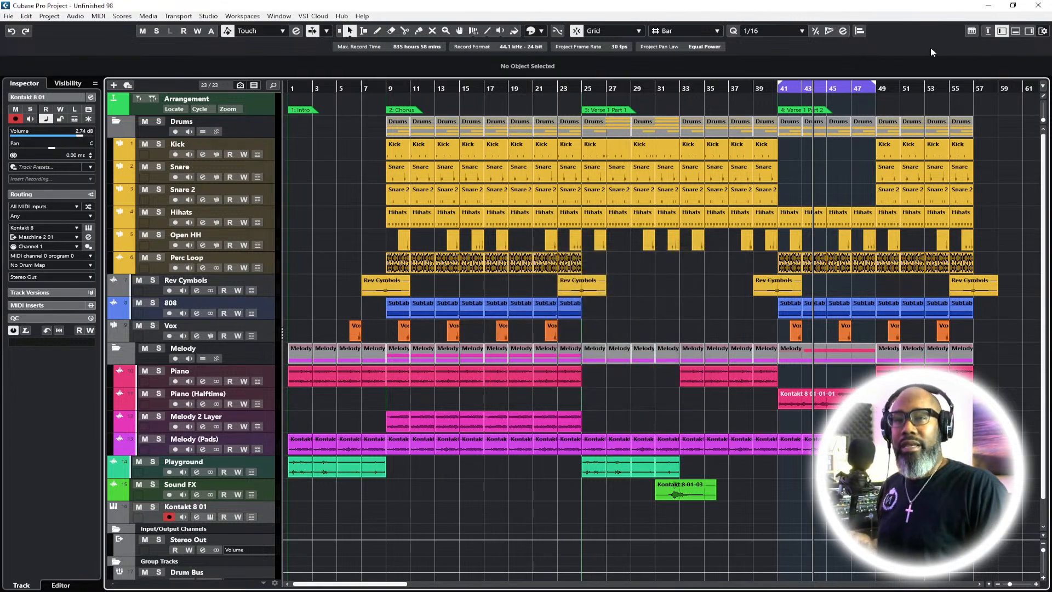
Stop playback and load the ProjectSAM TFO - Luminous Choir preset from The Free Orchestra library into the Kontakt 8 01 track's instrument
key("space")
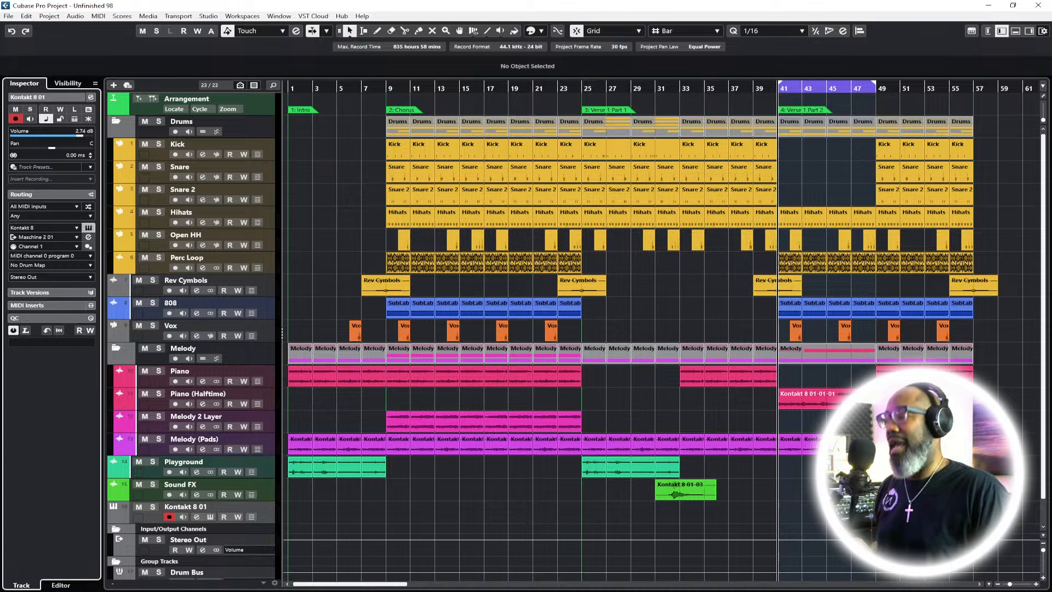
left_click(90, 97)
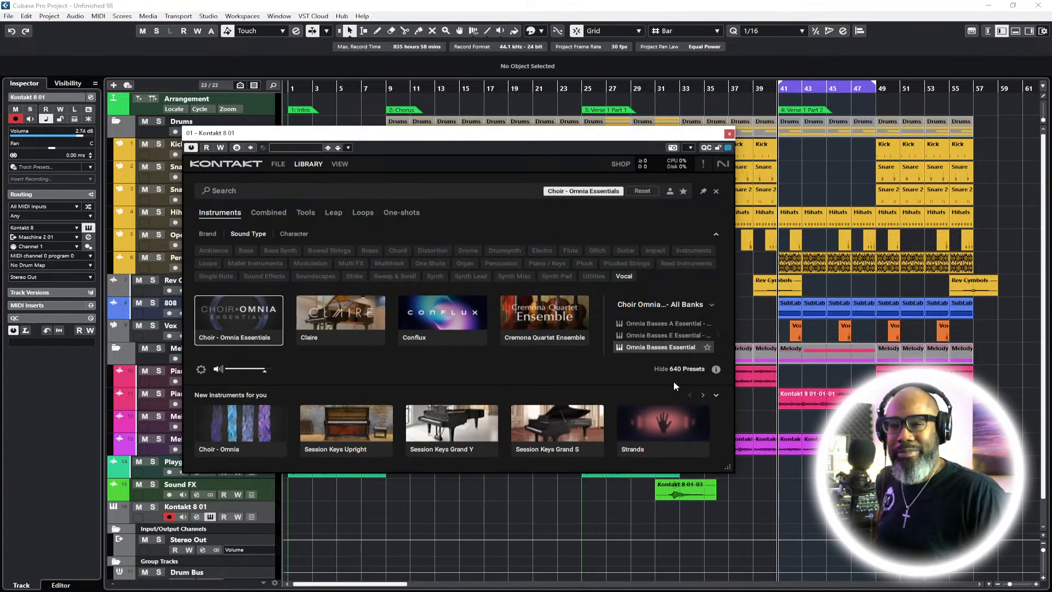
scroll(481, 329, "down", 2)
scroll(499, 331, "up", 2)
scroll(518, 337, "up", 2)
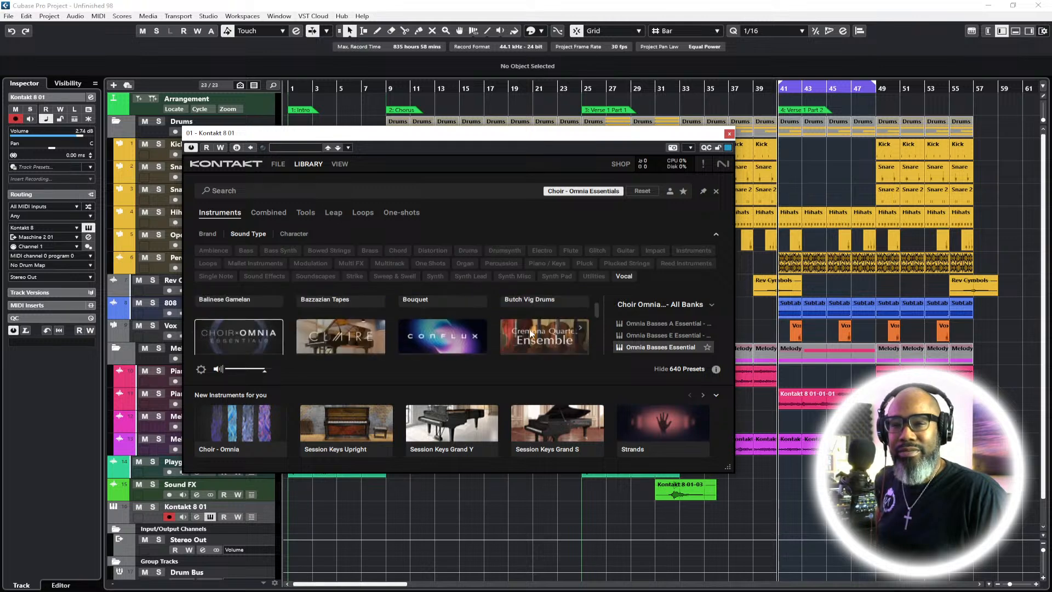
left_click(717, 395)
scroll(472, 342, "down", 4)
scroll(474, 346, "down", 5)
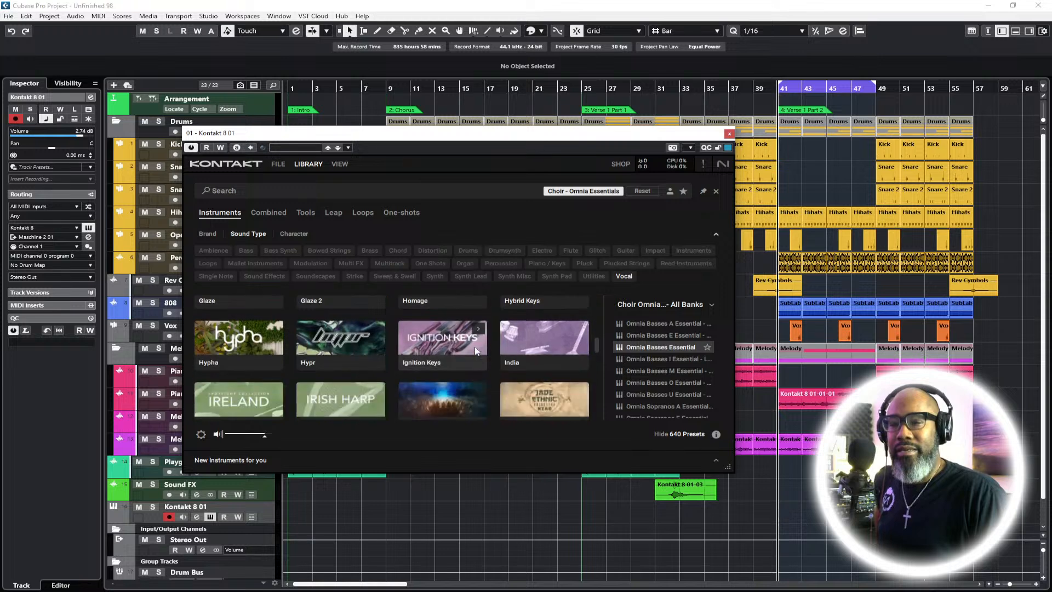
scroll(475, 347, "down", 2)
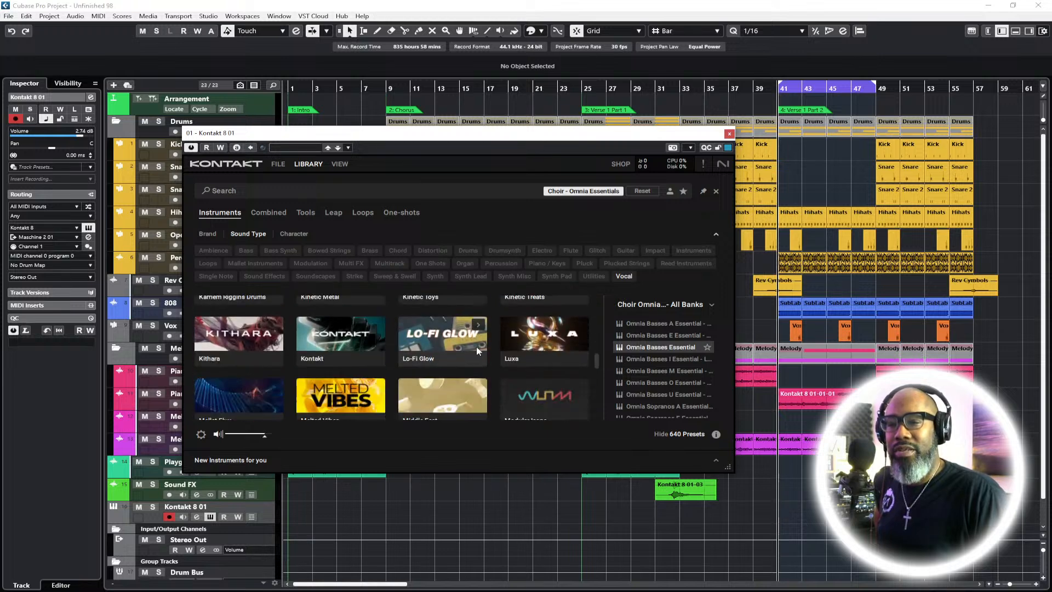
scroll(475, 346, "down", 3)
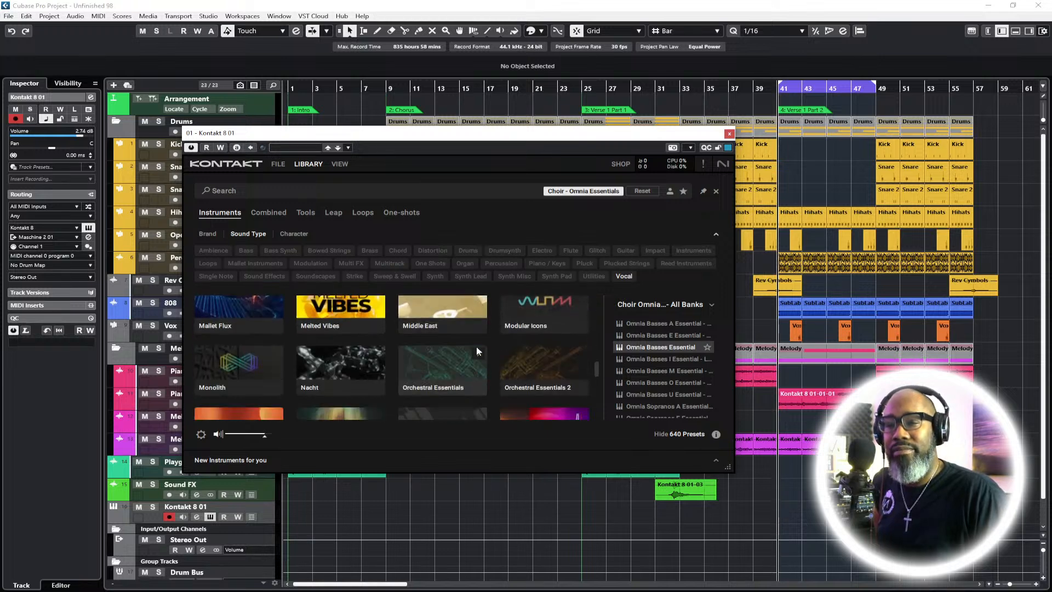
scroll(476, 346, "down", 3)
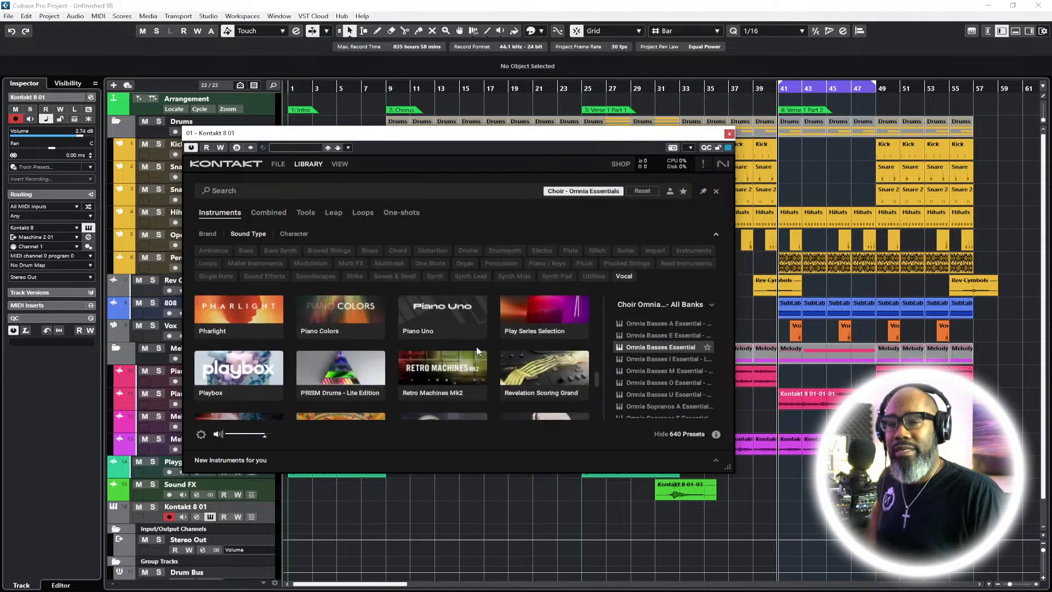
scroll(463, 347, "down", 3)
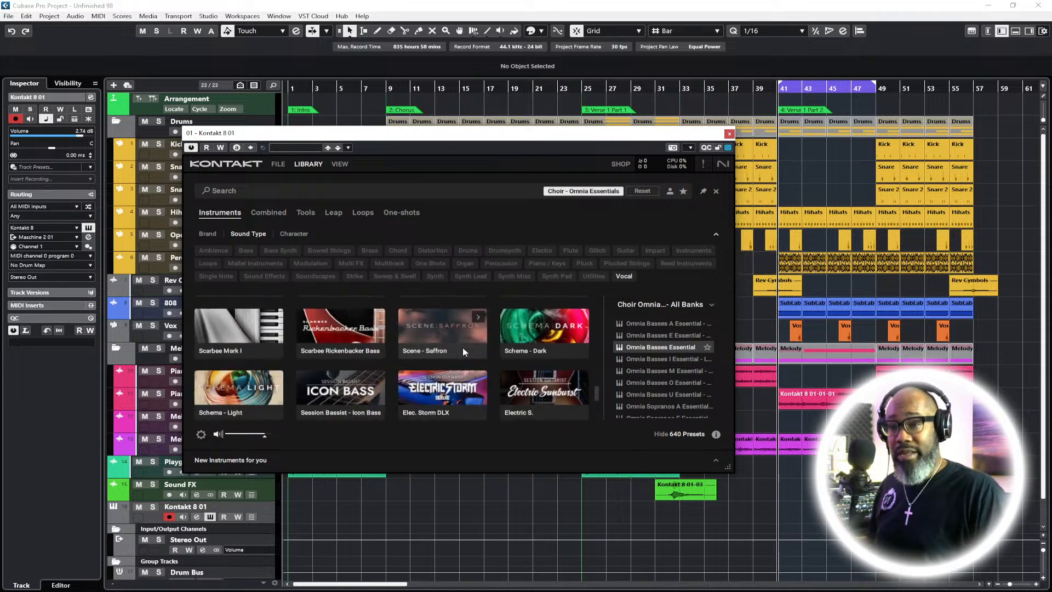
left_click(525, 356)
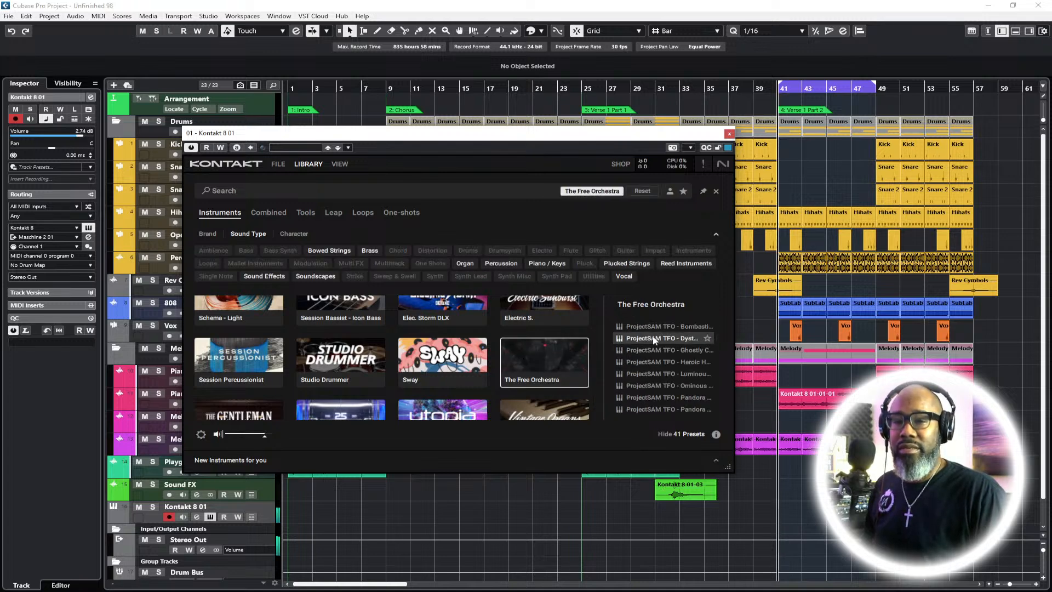
left_click(657, 378)
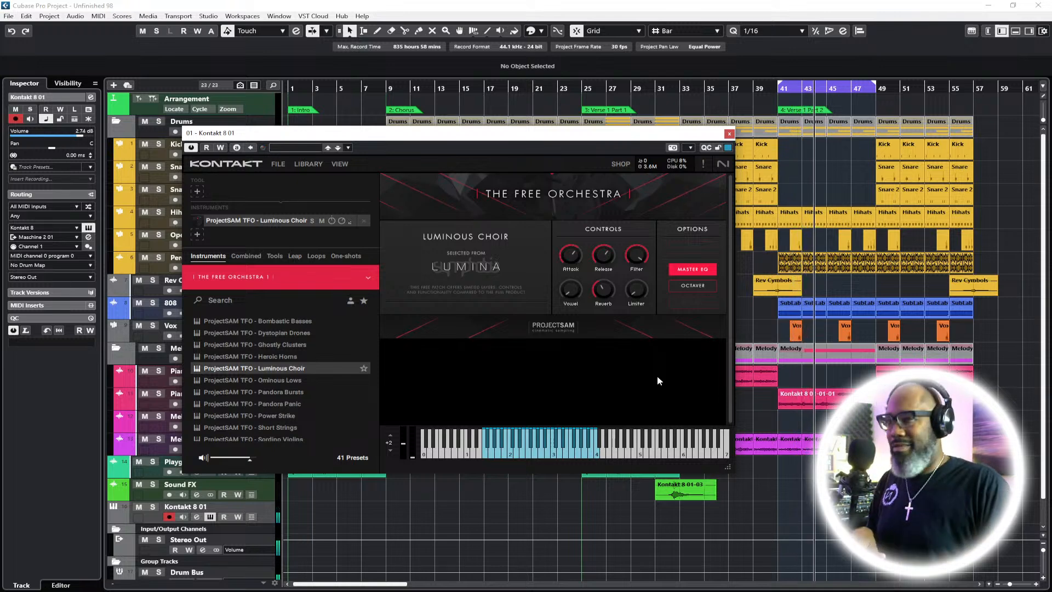
left_click_drag(650, 137, 554, 150)
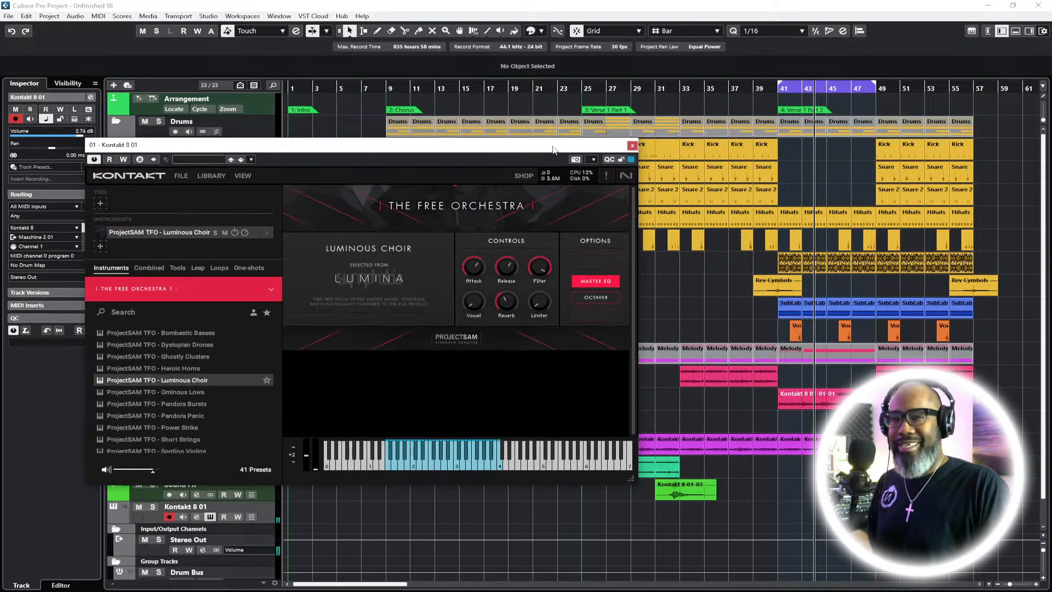
Record a choir part on the Kontakt 8 01 track starting from bar 41
left_click(775, 91)
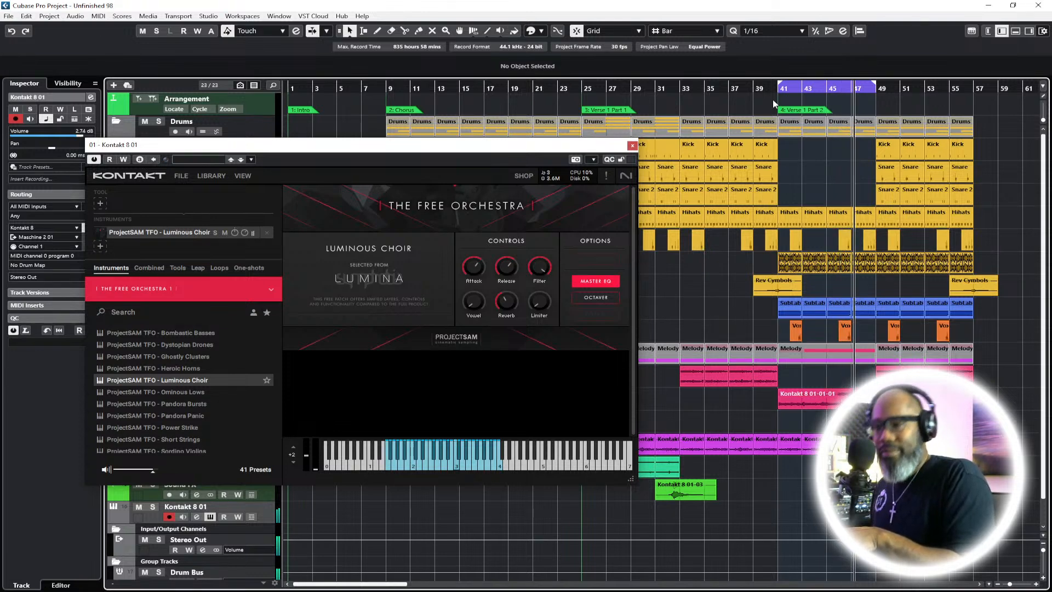
left_click(776, 90)
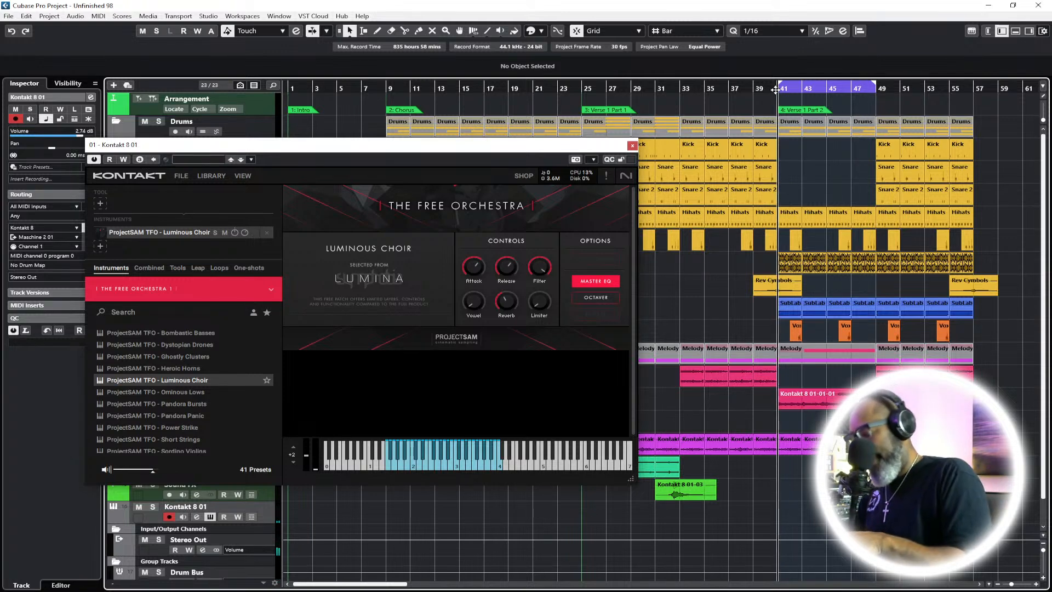
key("KP_Multiply")
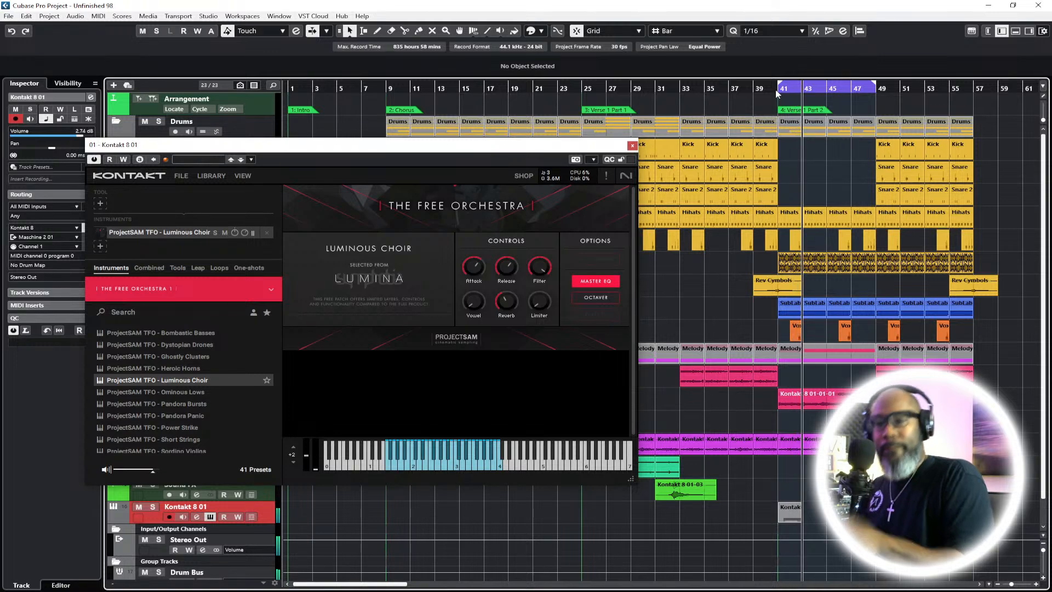
key("KP_Multiply")
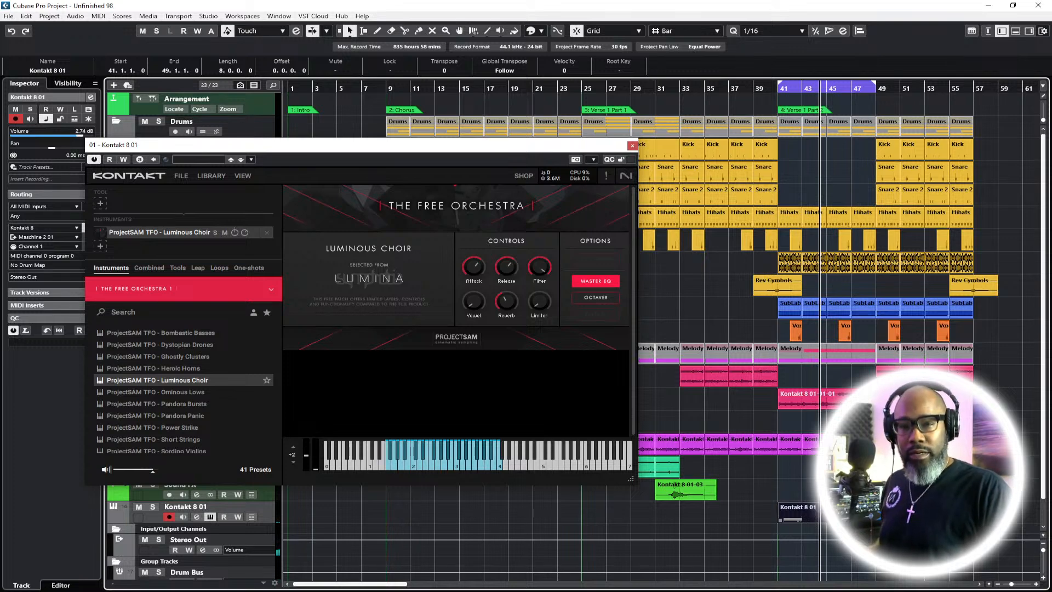
Shorten the recorded choir part to four bars, ending at bar 45, and duplicate it to fill bars 45 to 49
left_click_drag(876, 519, 838, 520)
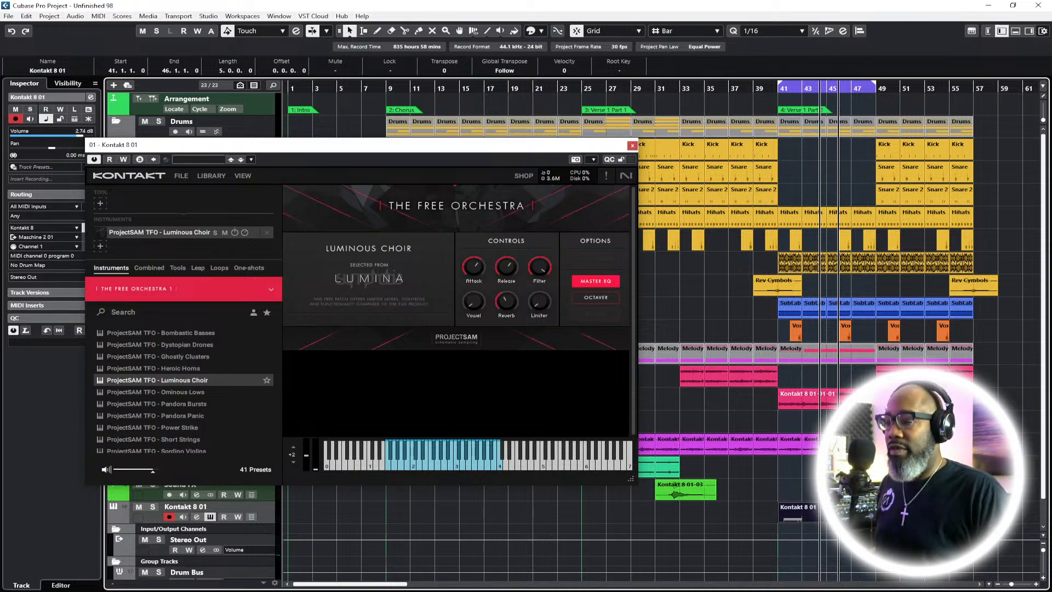
mouse_move(838, 519)
left_mouse_down()
mouse_move(815, 520)
mouse_move(827, 520)
left_mouse_up()
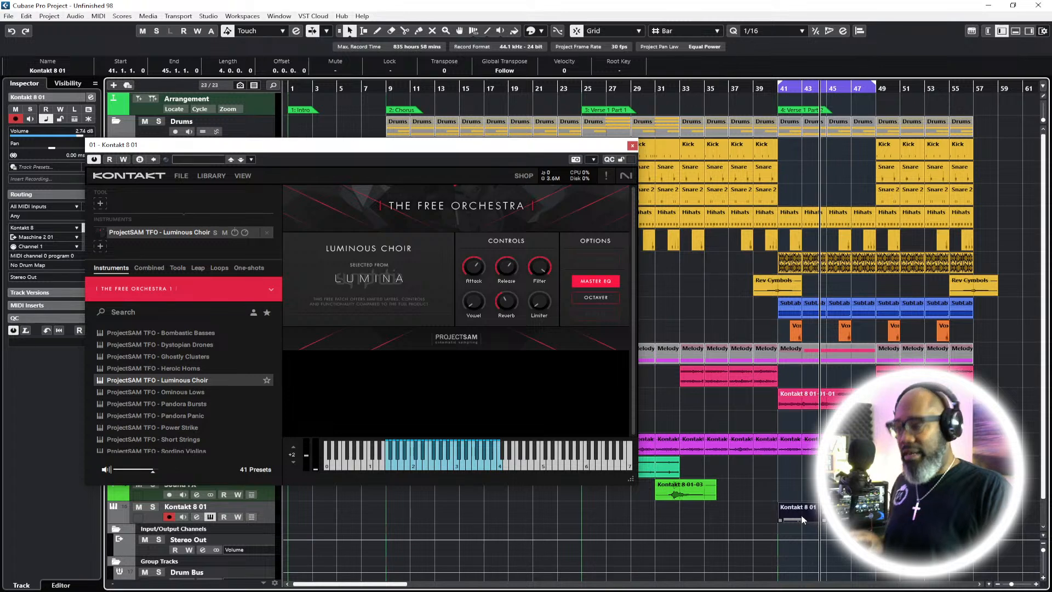
left_click(827, 89)
key("ctrl+d")
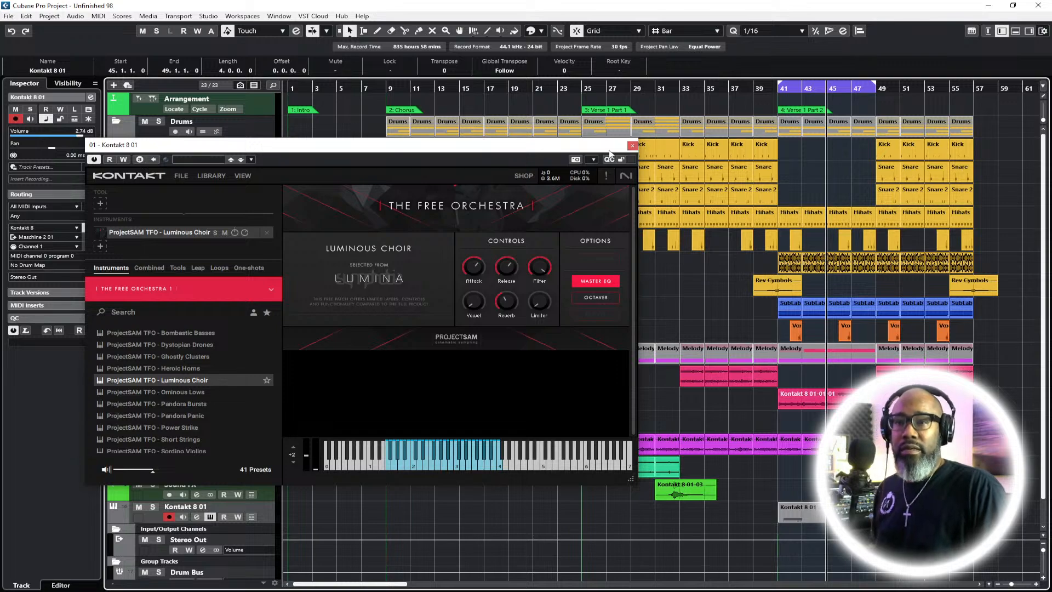
left_click(632, 146)
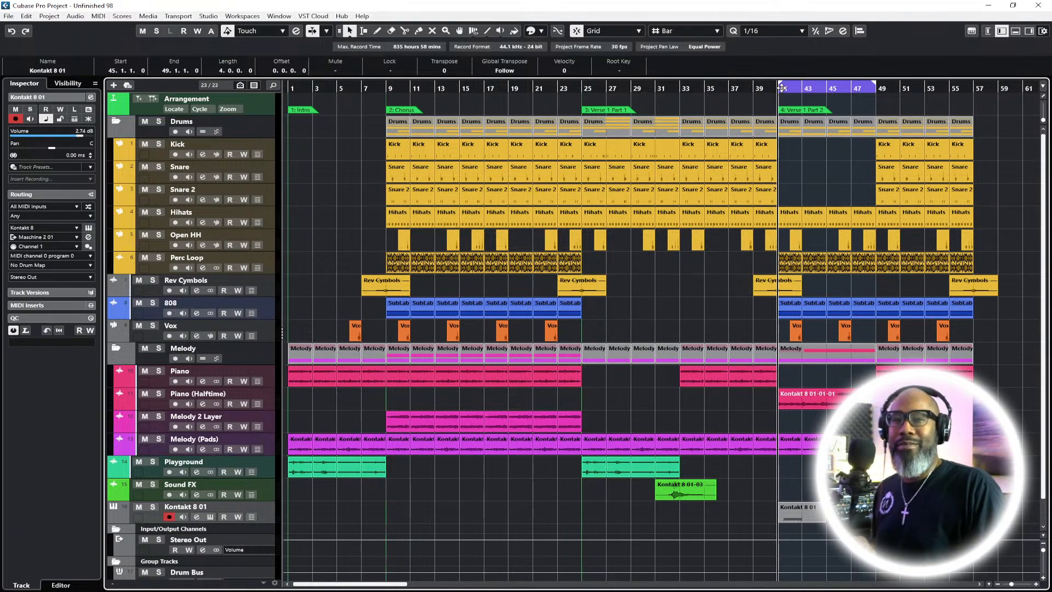
key("space")
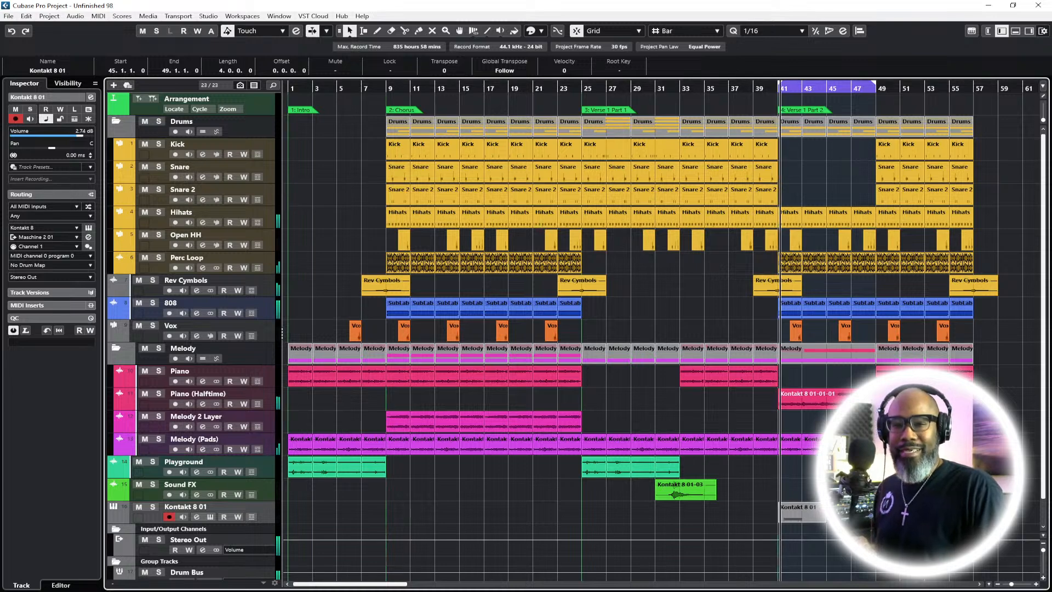
Solo the Kontakt 8 01 track, render its choir parts in place with the current settings, and delete the original MIDI parts
left_click(153, 507)
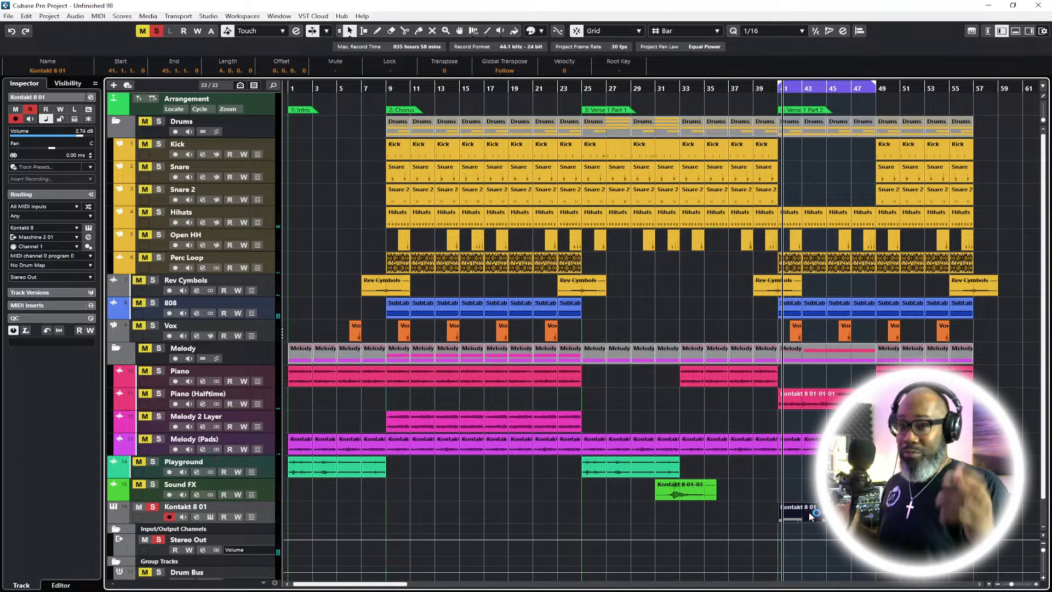
right_click(795, 518)
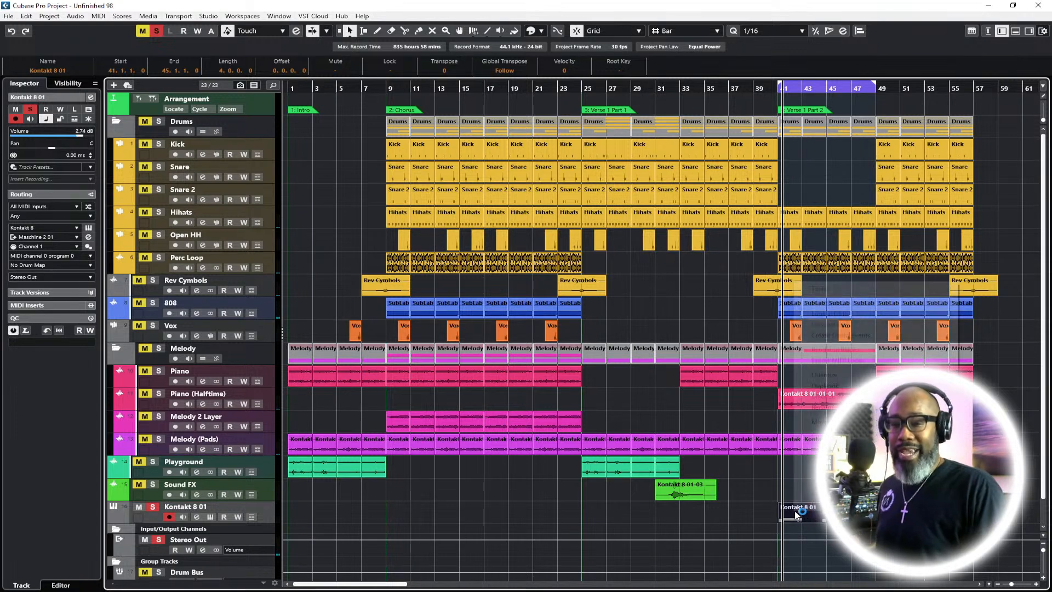
mouse_move(833, 349)
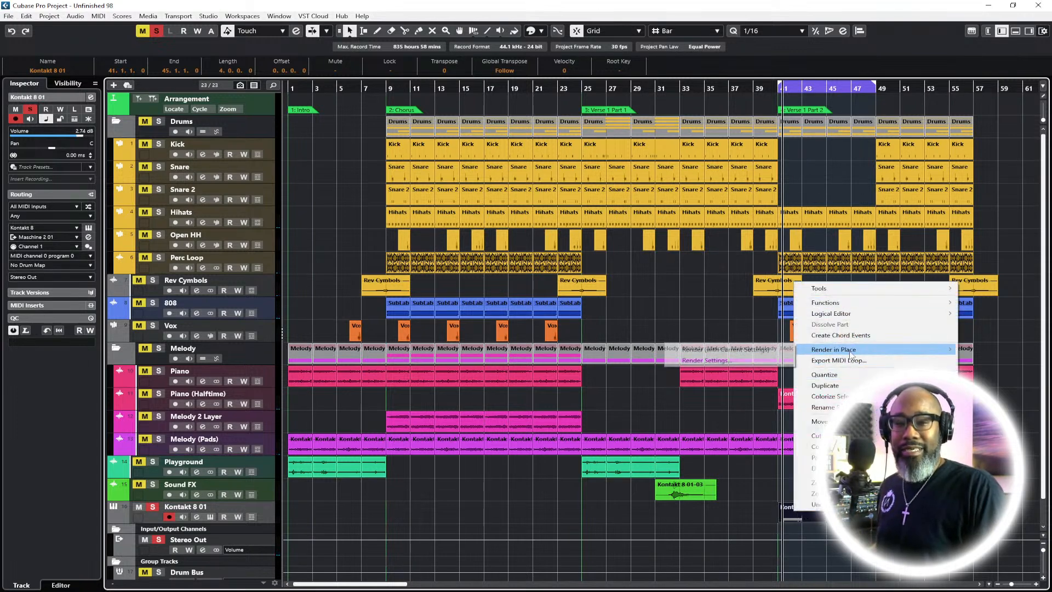
left_click(764, 354)
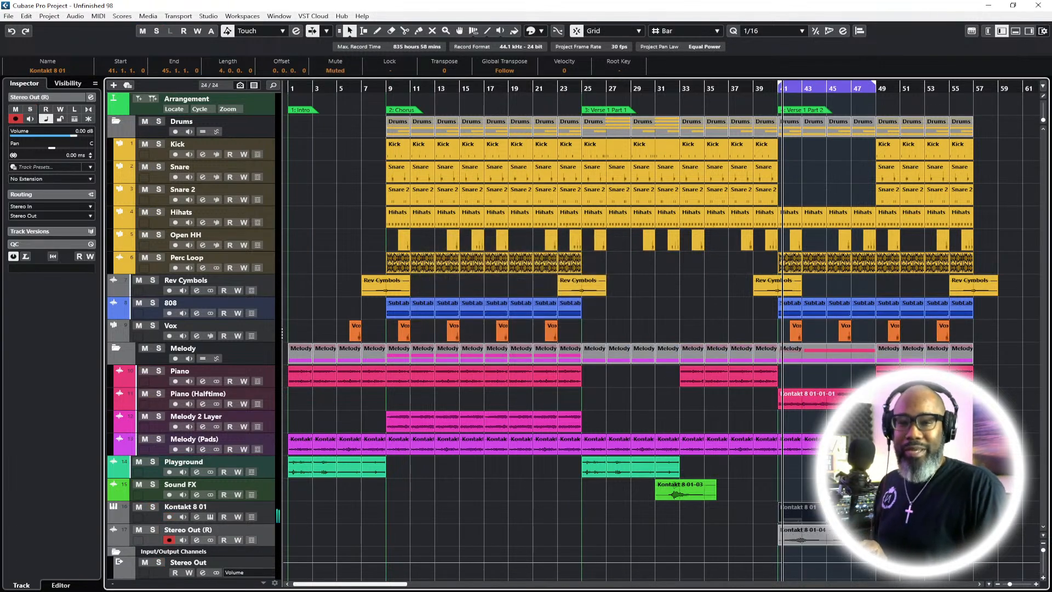
left_click(789, 512)
key("Delete")
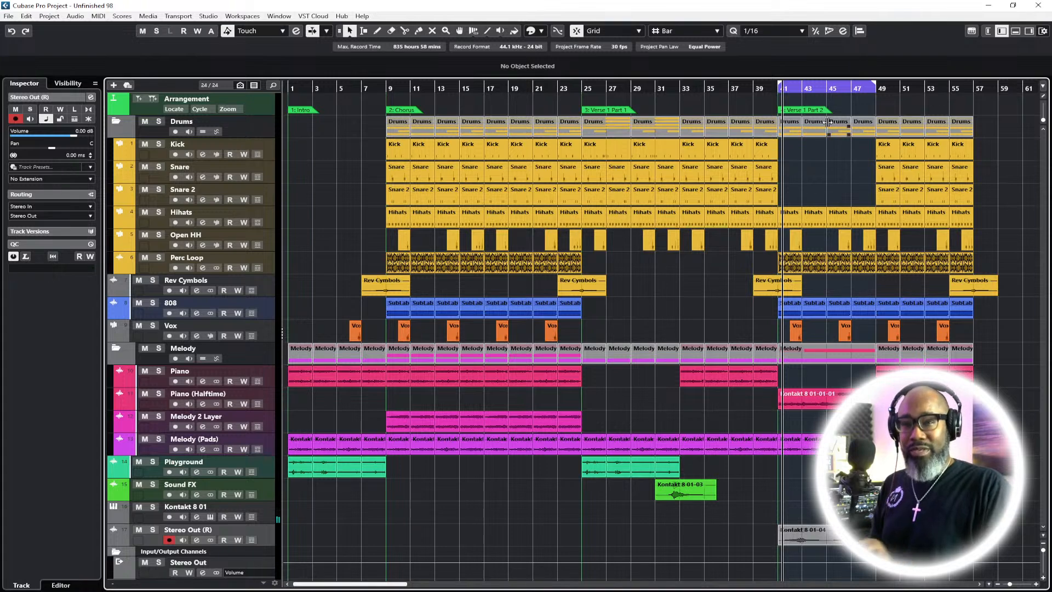
Move the rendered Stereo Out (R) track above Kontakt 8 01 and rename it Choir while playing from bar 41
left_click_drag(265, 540, 266, 505)
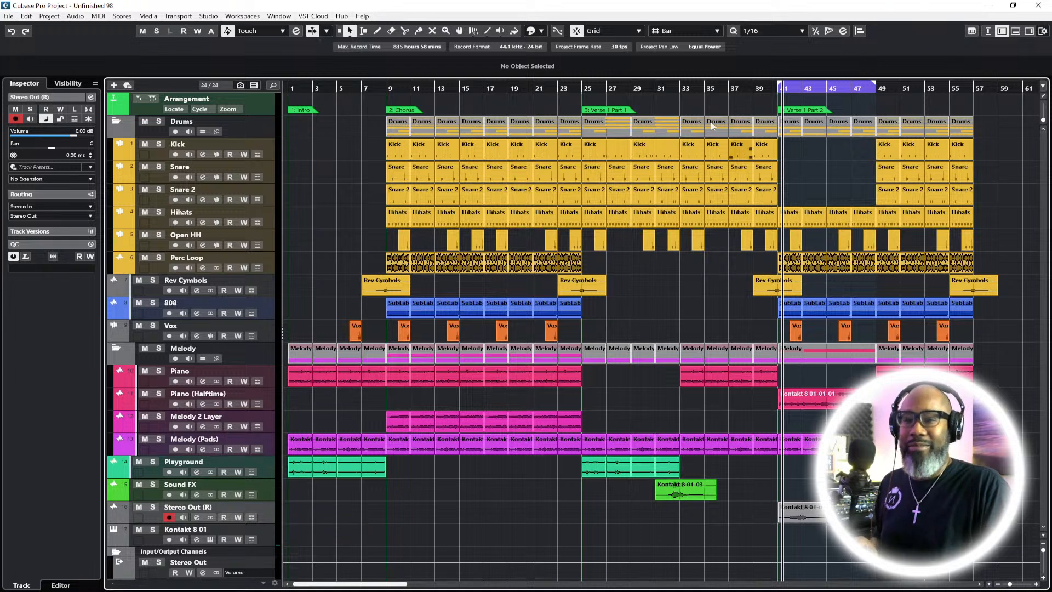
left_click(776, 89)
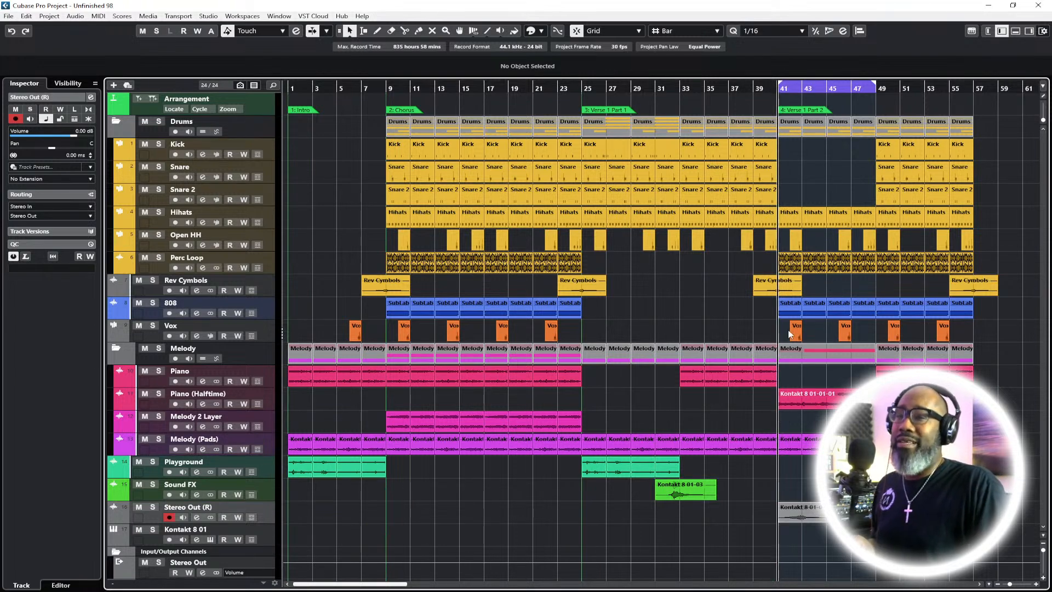
key("space")
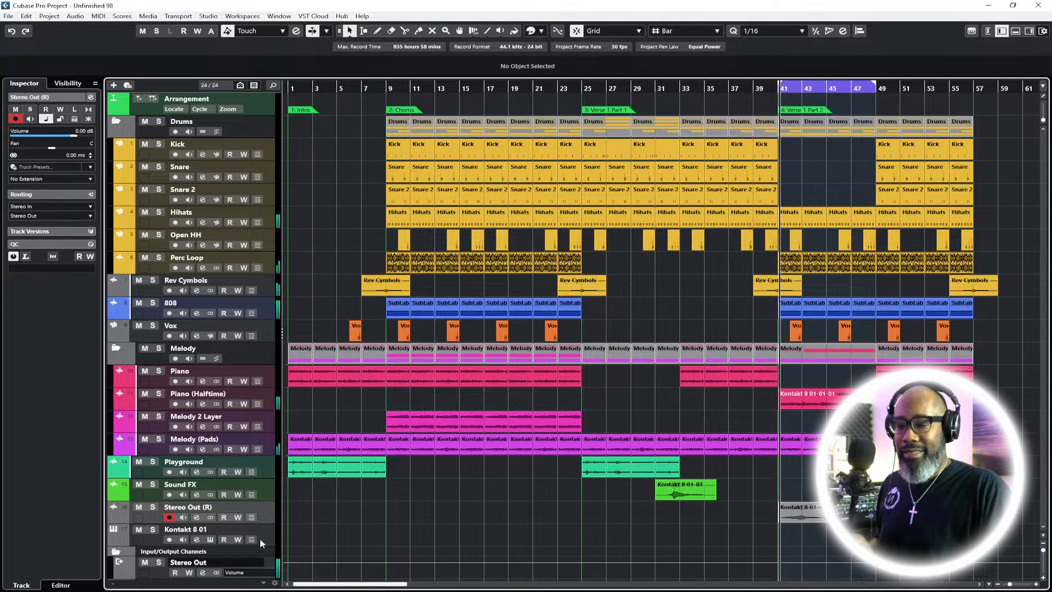
double_click(204, 508)
type("Choir")
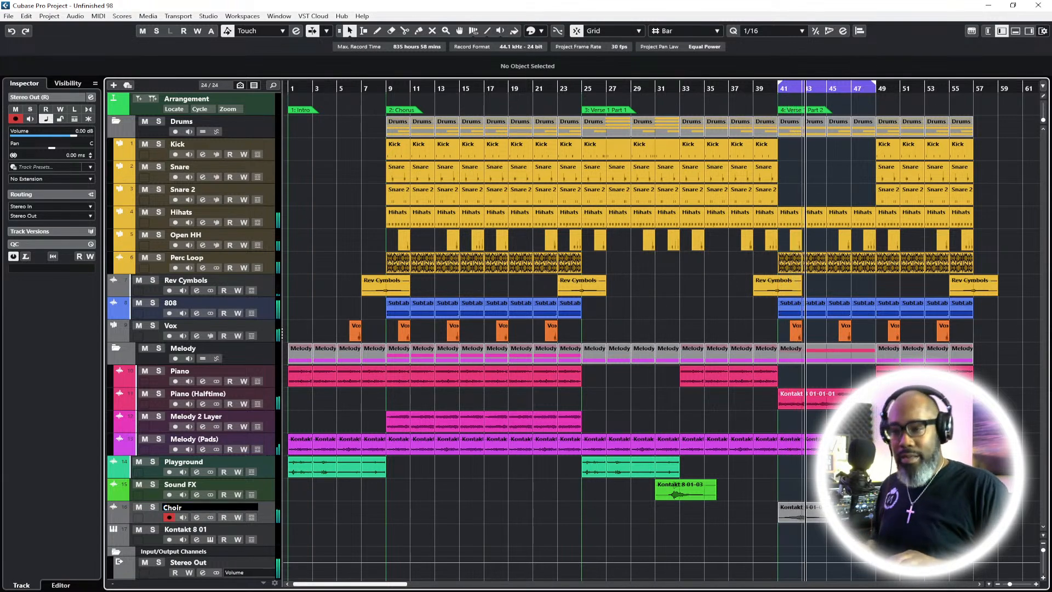
key("Return")
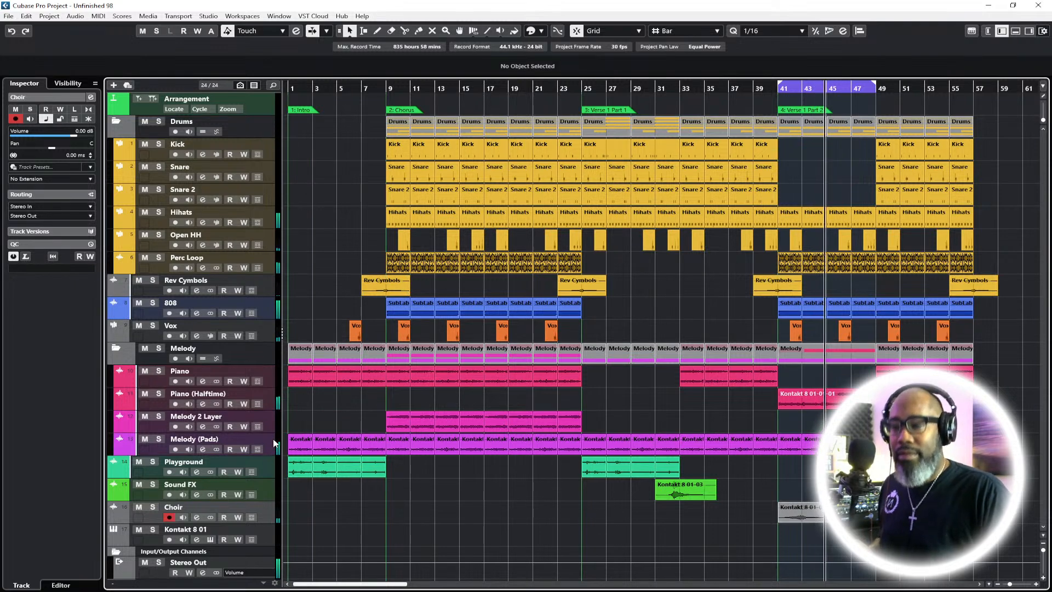
Insert PingPongDelay on the Choir channel with a 1/4 delay and the mix set to 18%
key("F3")
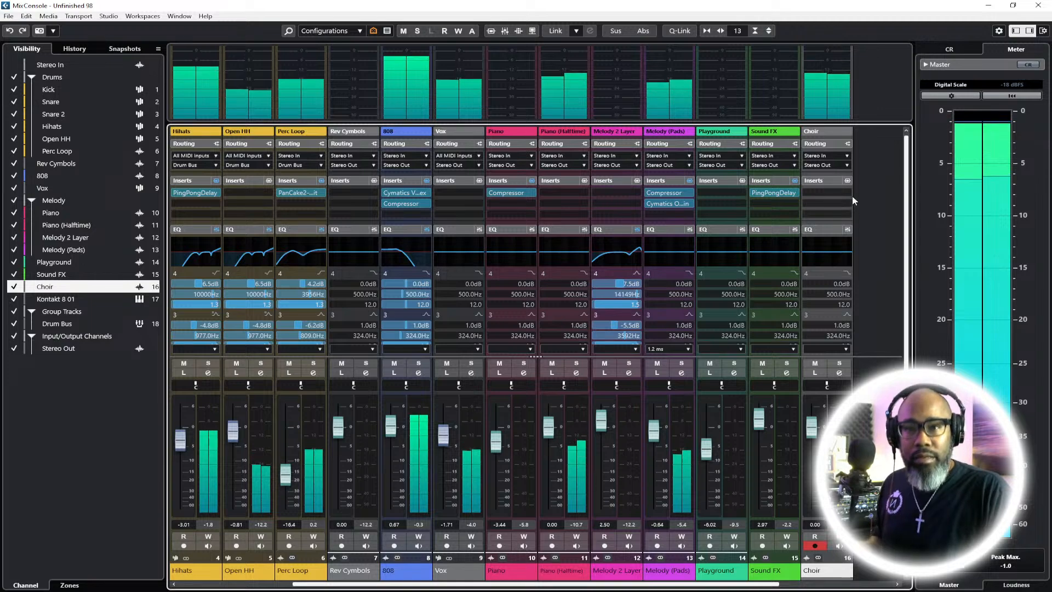
left_click(828, 193)
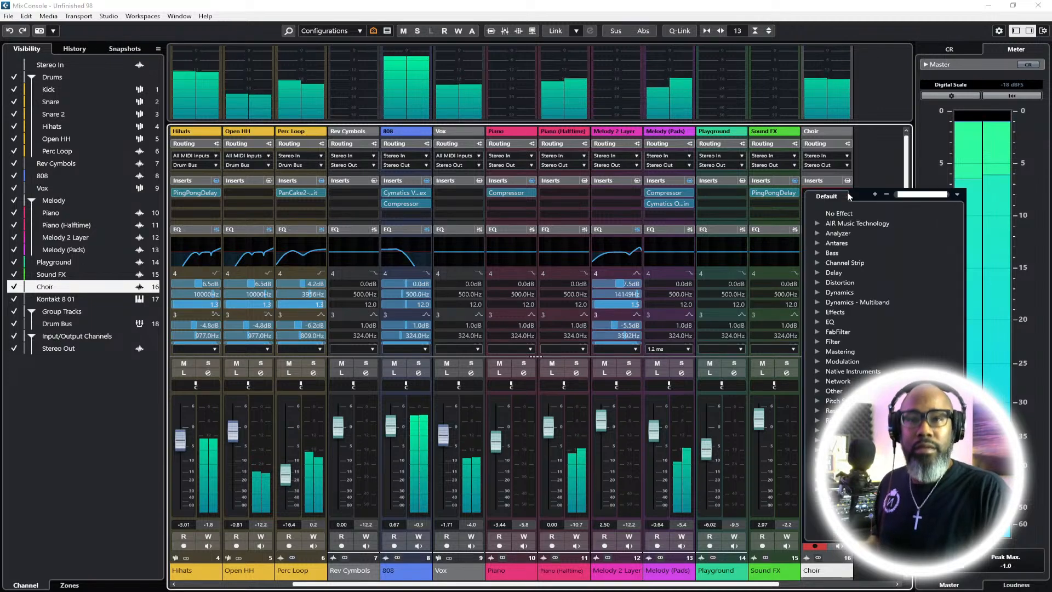
left_click(818, 273)
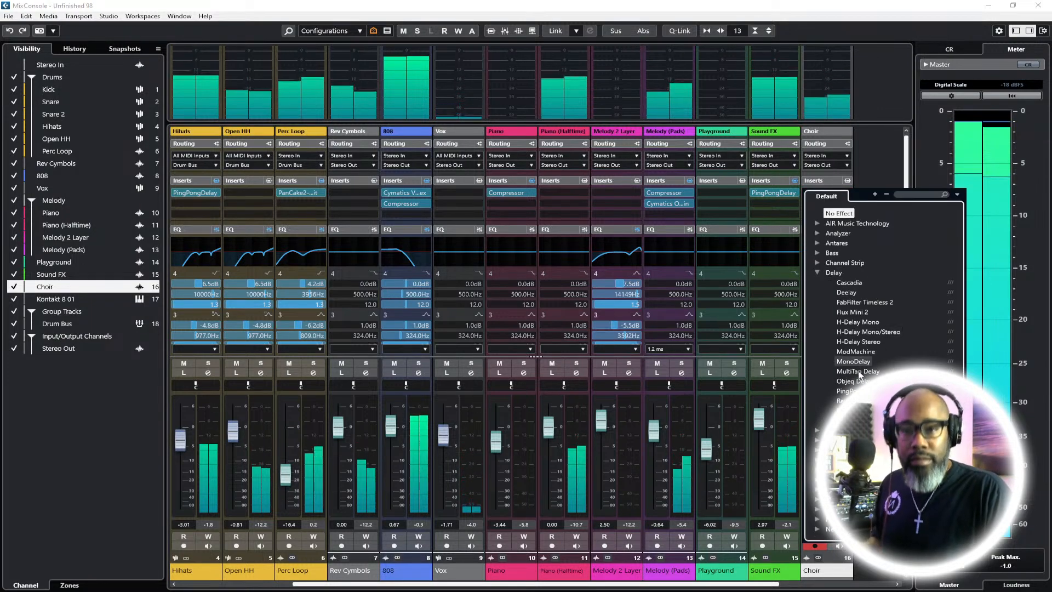
left_click(844, 391)
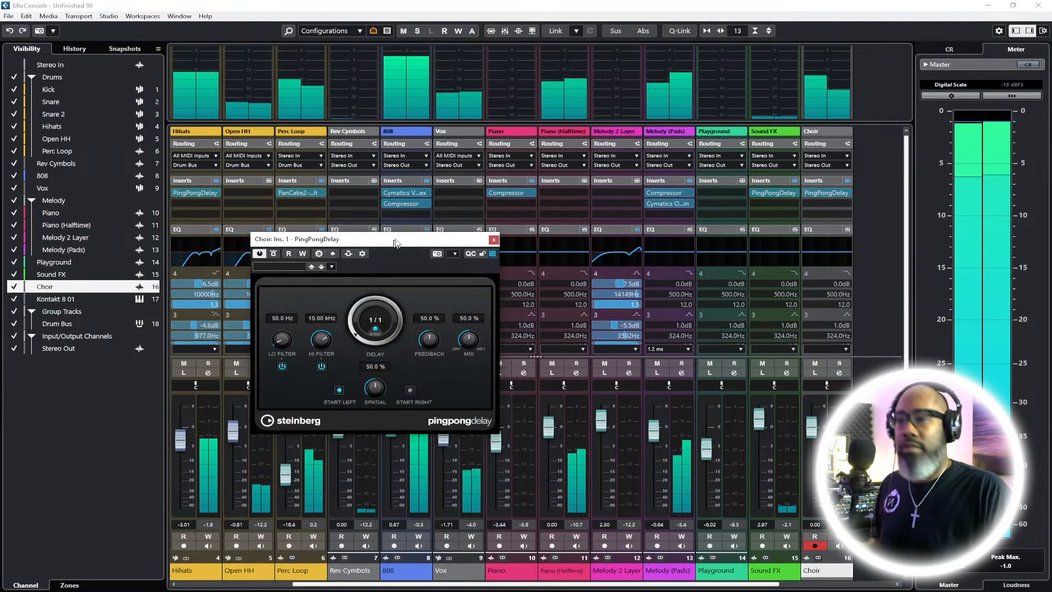
left_click_drag(568, 343, 566, 376)
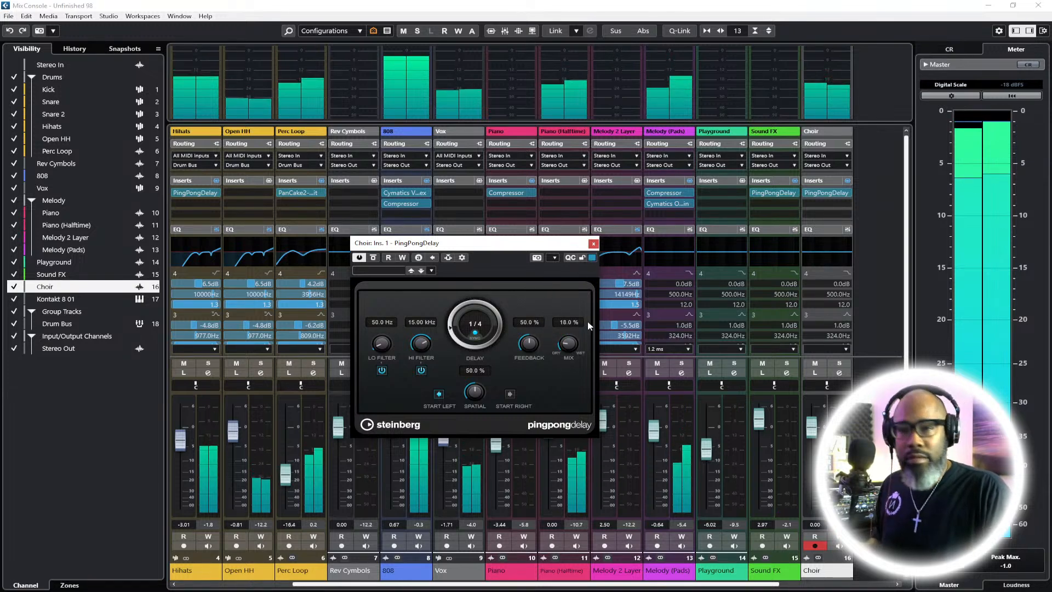
Raise the Choir channel's PingPongDelay mix to 25%, then close the plug-in and return to the project window
left_click_drag(570, 348, 573, 341)
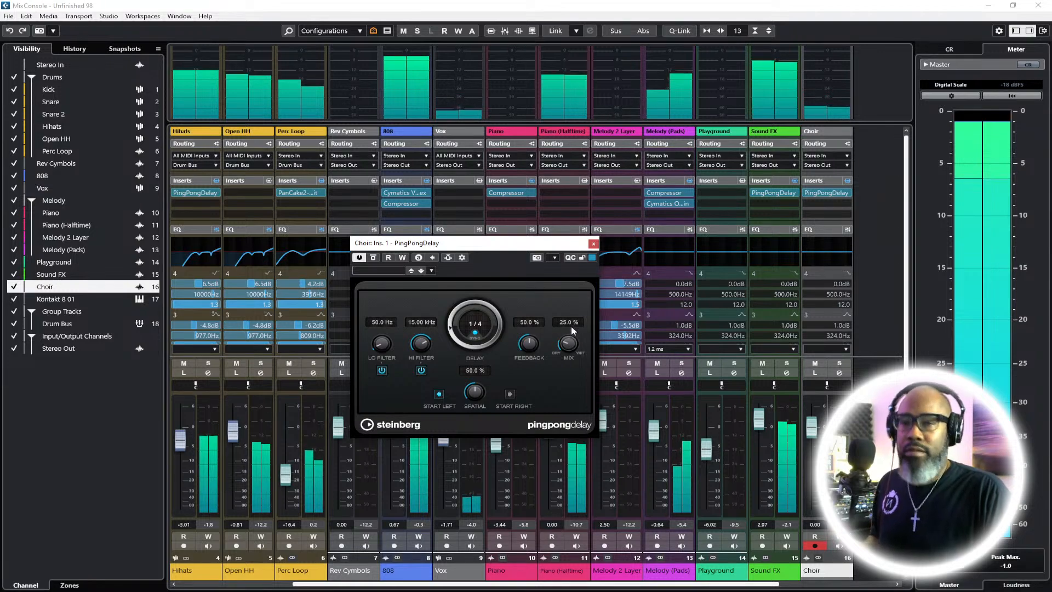
left_click(593, 243)
key("F3")
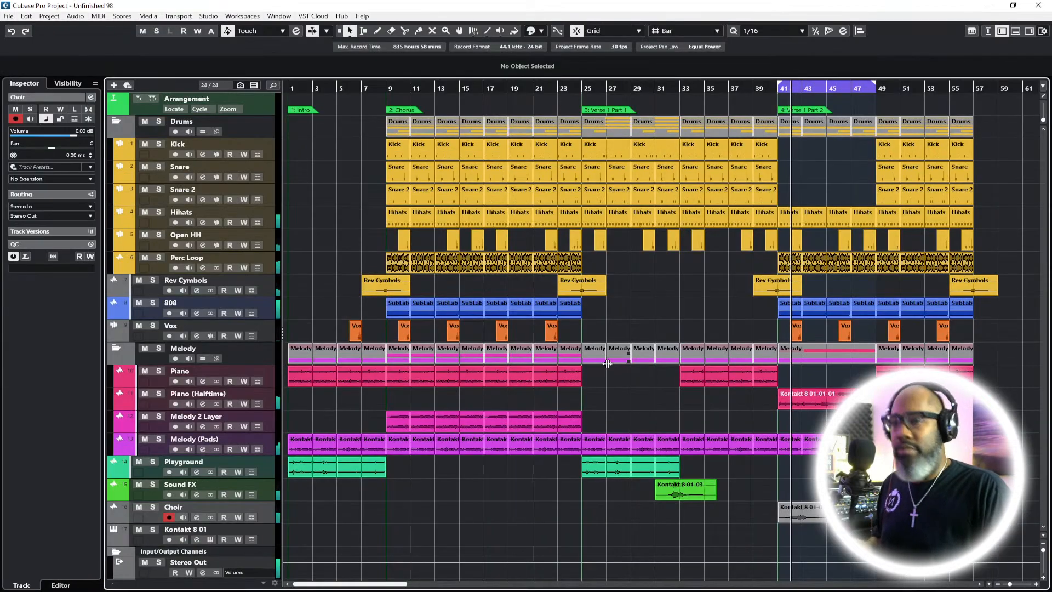
Move the Choir track below Melody (Pads) into the Melody folder and colour it purple while playing from bar 41
left_click_drag(272, 519, 270, 480)
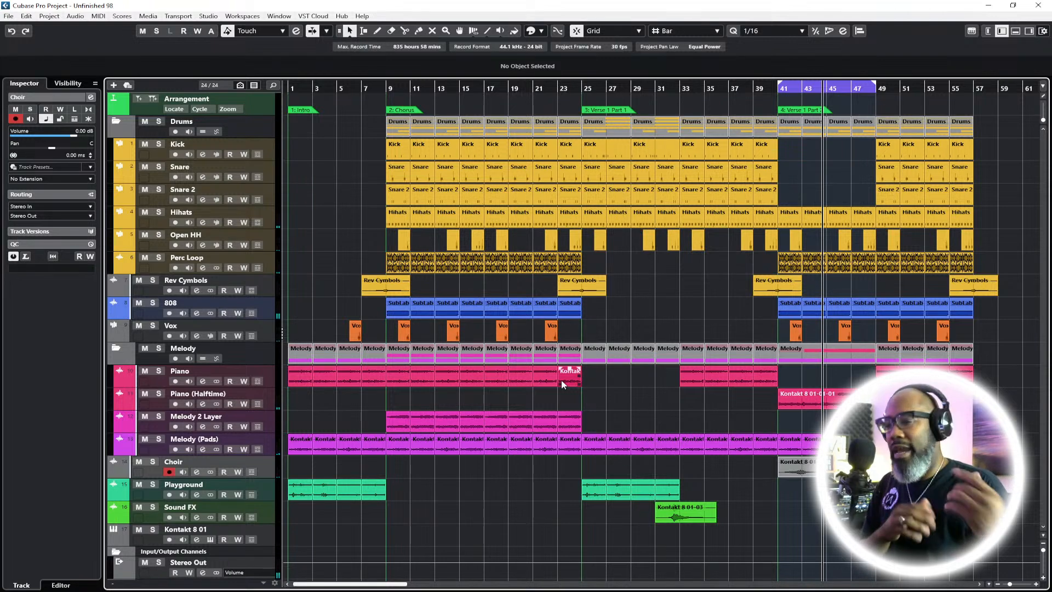
left_click(781, 90)
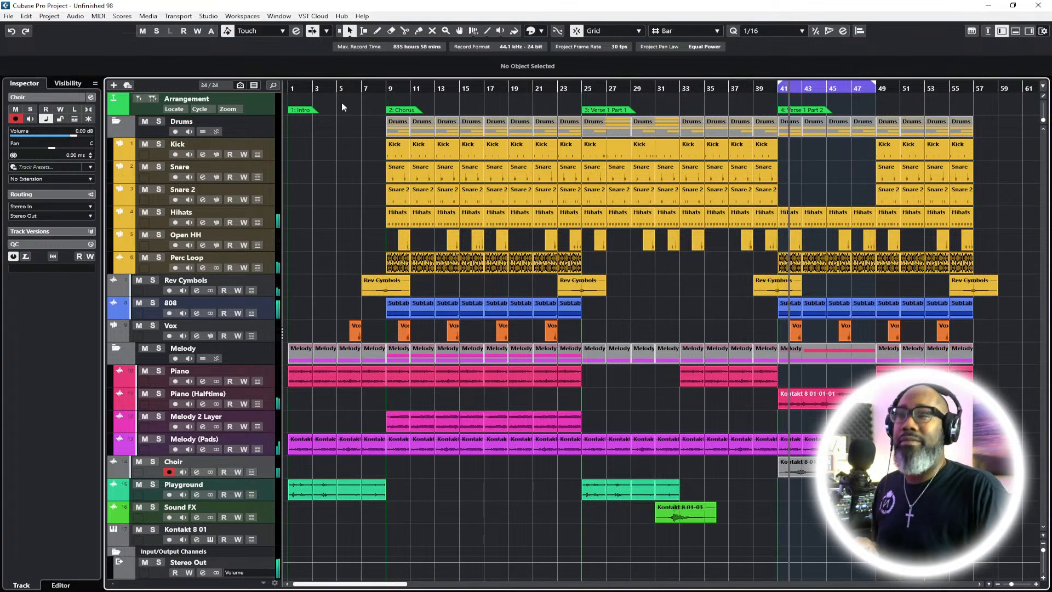
left_click_drag(253, 471, 261, 363)
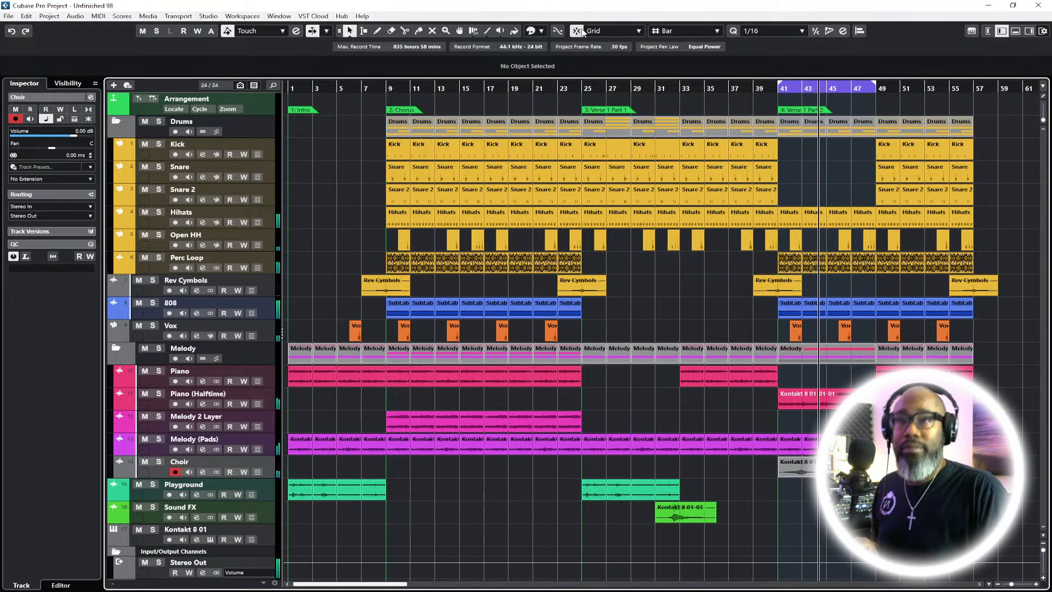
left_click(530, 31)
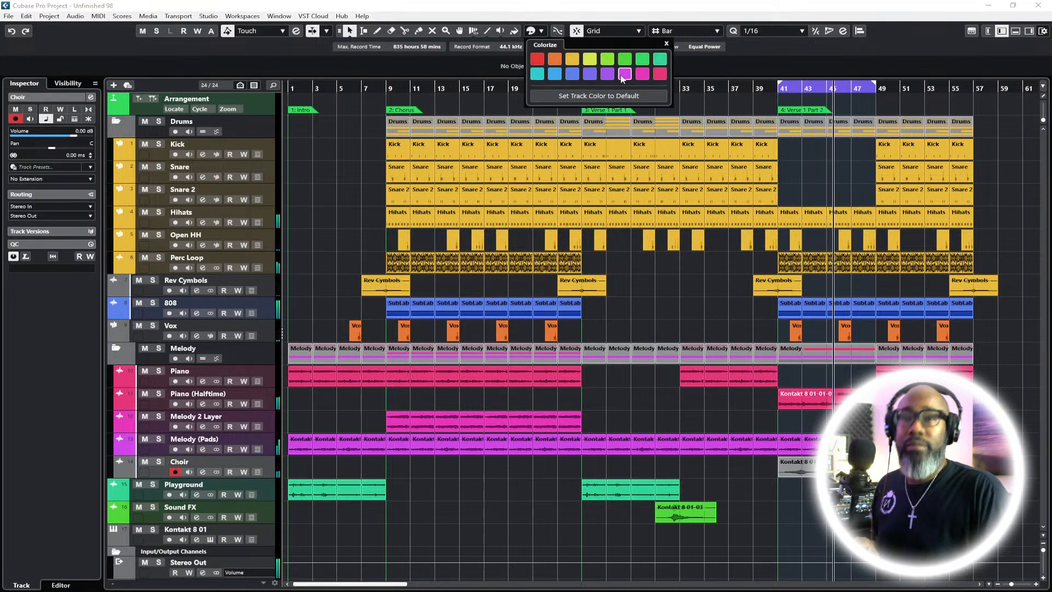
left_click(607, 73)
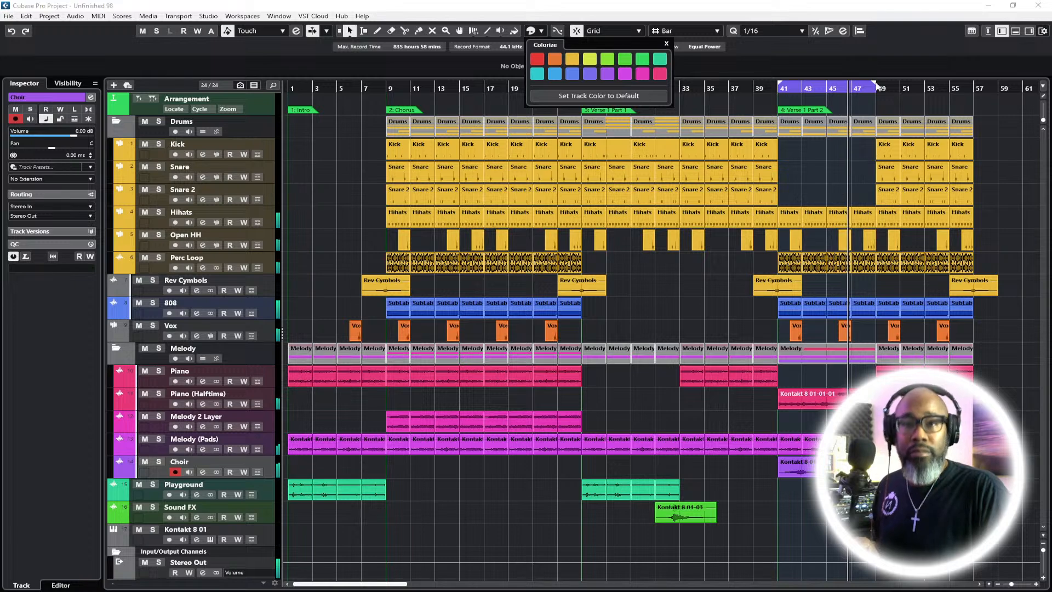
Extend the end of the cycle range to bar 57 and play from bar 41
left_click(875, 89)
left_click_drag(876, 89, 970, 89)
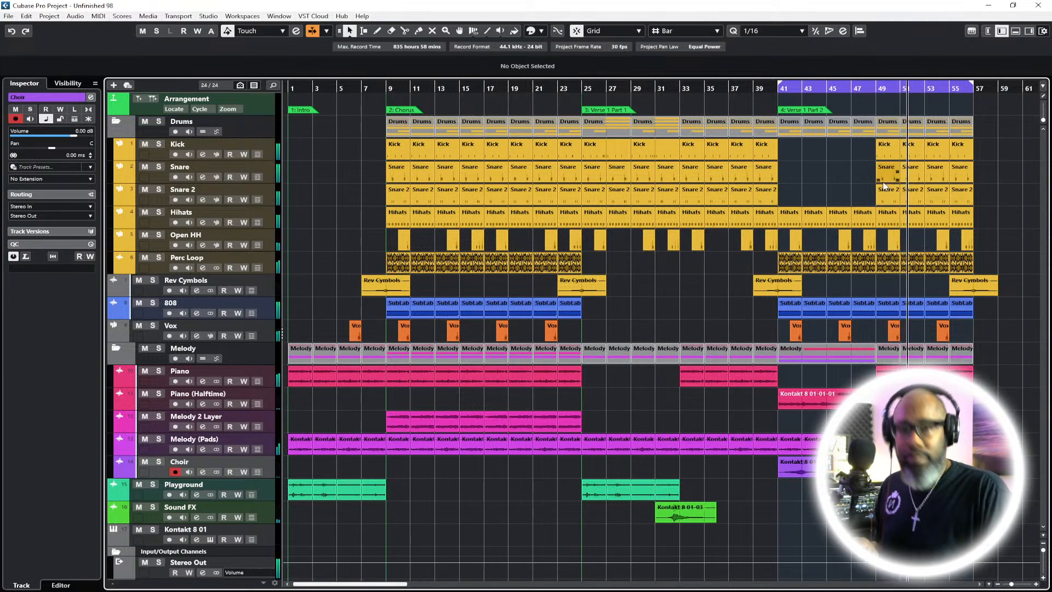
left_click(770, 94)
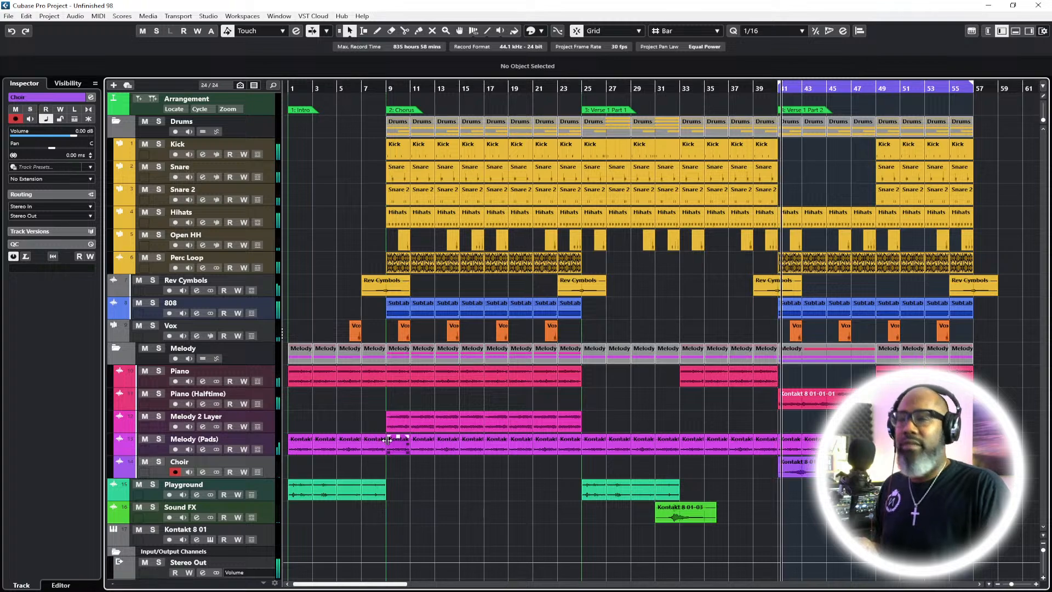
Duplicate the Choir event at bar 41 to fill bars 49 to 57 and resume playback
left_click(785, 469)
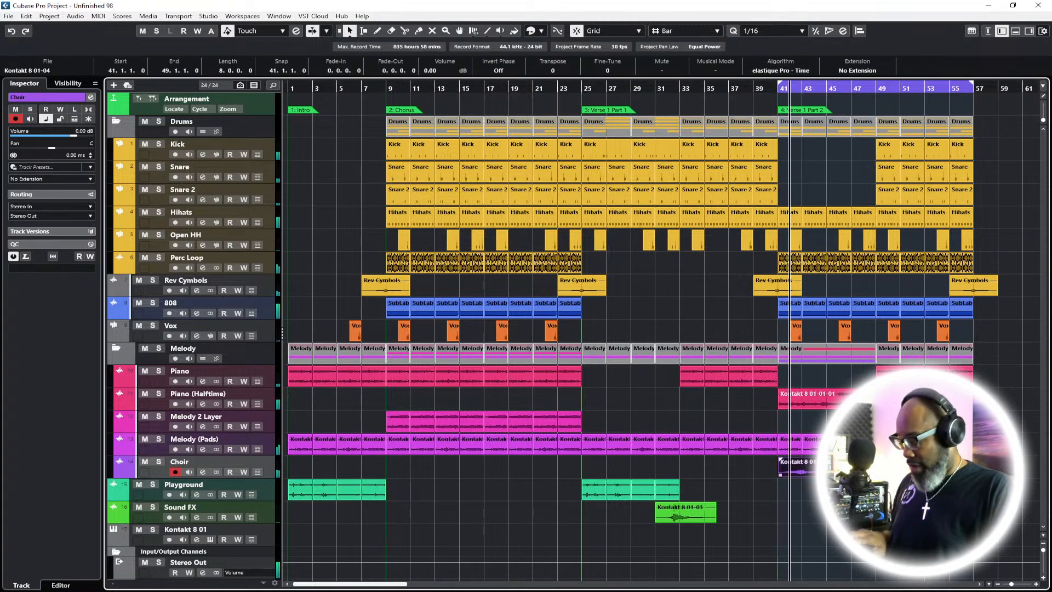
left_click(880, 96)
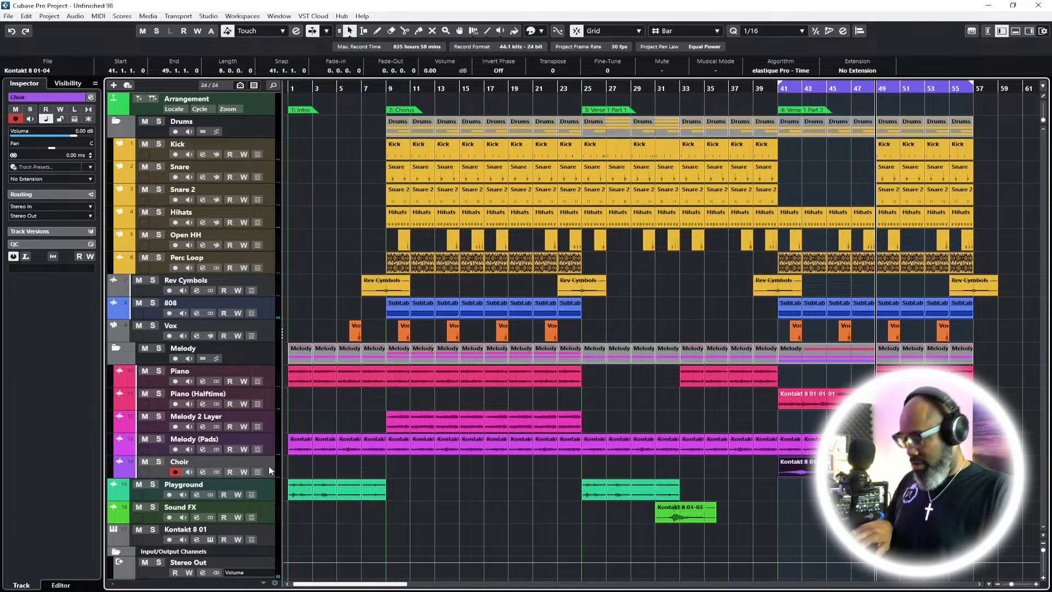
key("ctrl+d")
key("space")
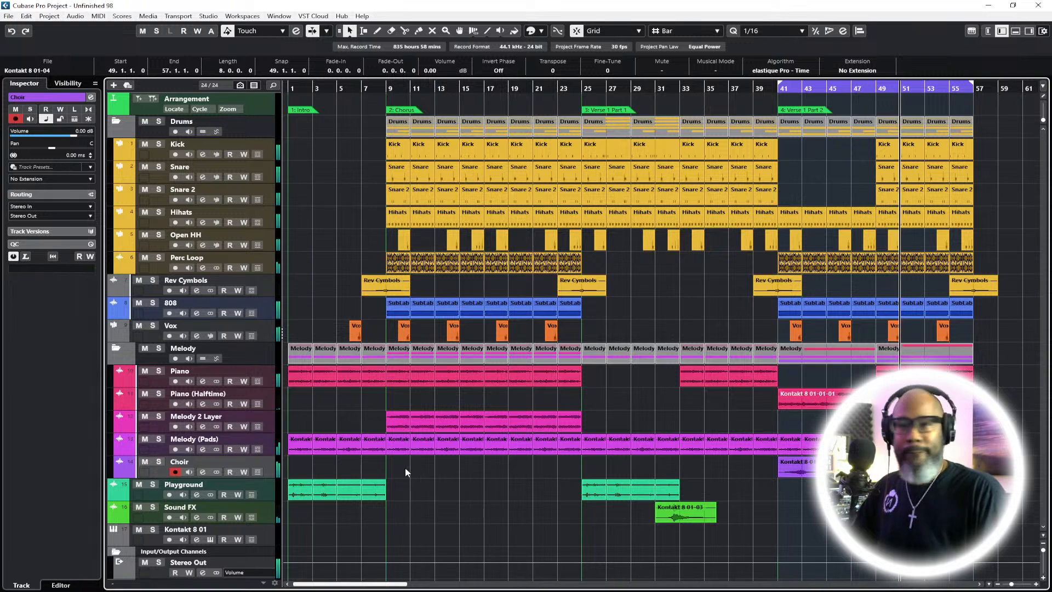
scroll(420, 434, "down", 2)
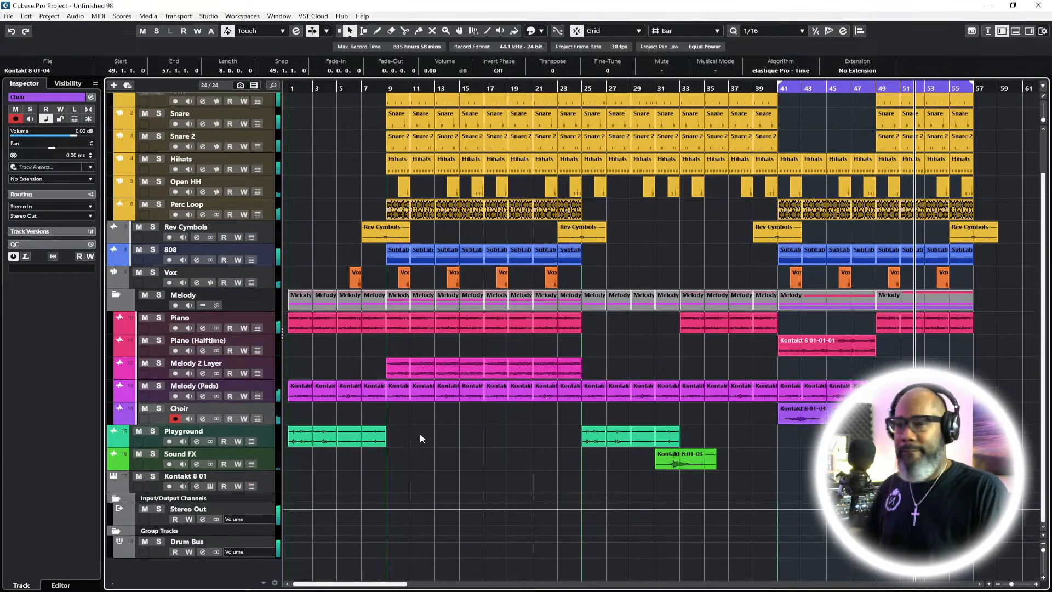
scroll(420, 434, "up", 2)
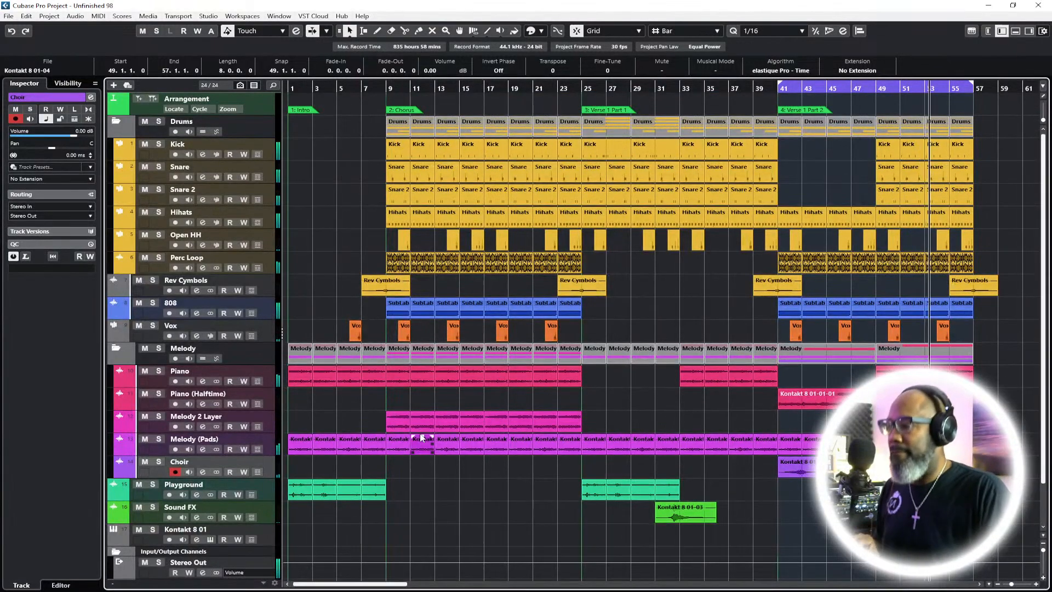
Replace the Piano events in bars 51 to 57 with copies of the two-bar event at bar 49
left_click_drag(989, 505, 939, 378)
left_click(881, 99)
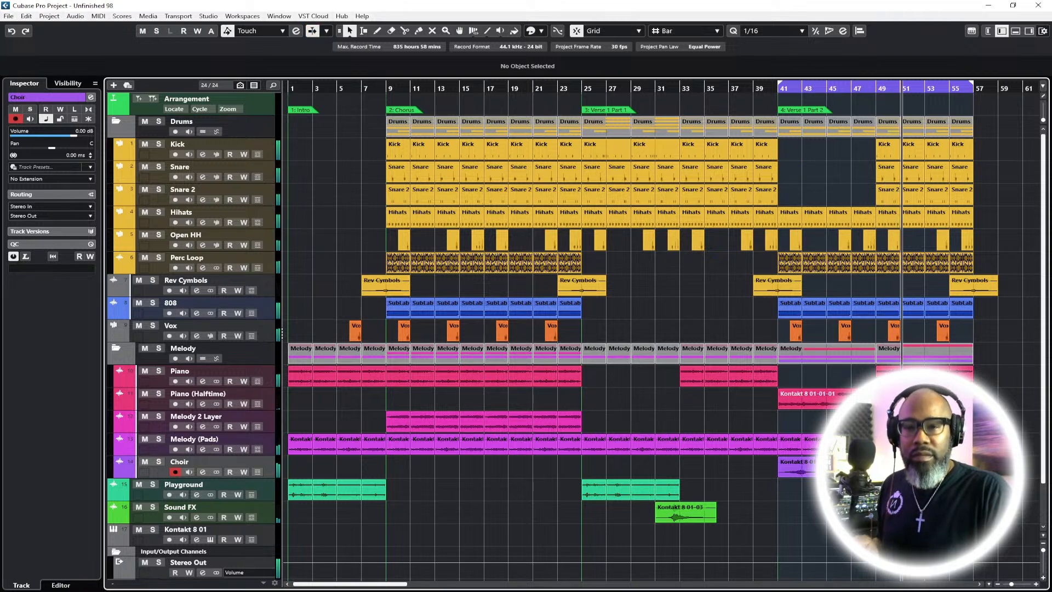
left_click_drag(977, 371, 917, 383)
key("Delete")
left_click(890, 378)
left_click(903, 94)
left_click(273, 377)
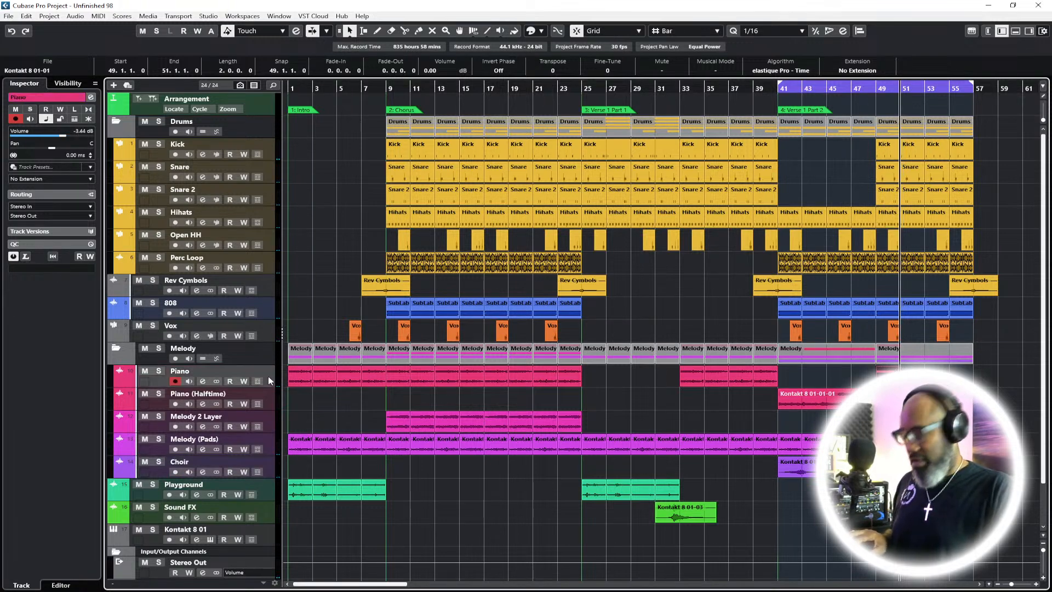
key("ctrl+v")
left_click_drag(970, 376, 890, 383)
left_click(924, 97)
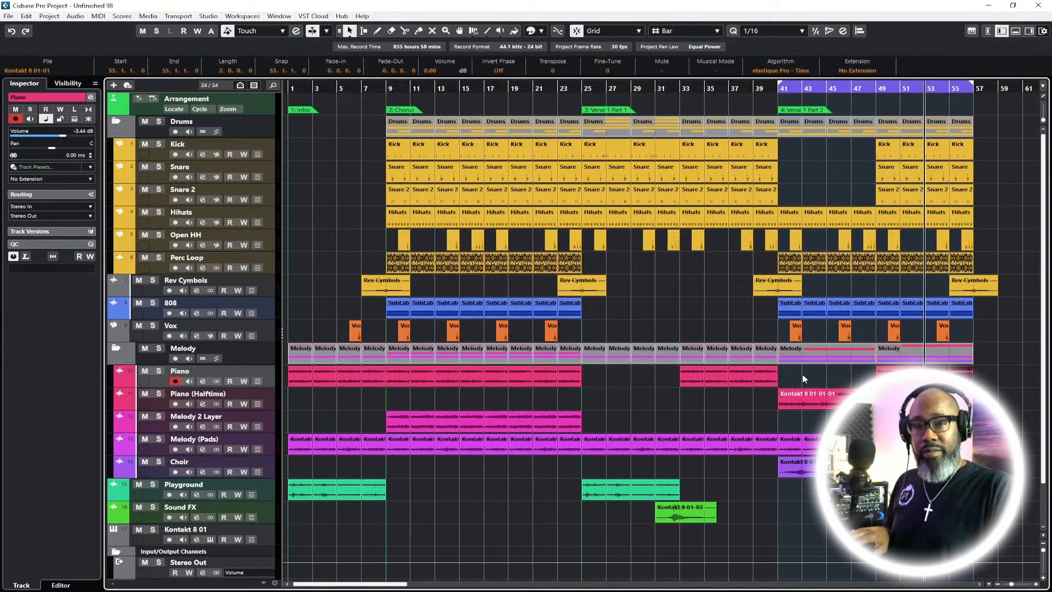
Replace the Piano events in bars 33 to 41 with copies of the events from bars 49 to 57
left_click_drag(804, 379, 672, 379)
key("Delete")
left_click_drag(825, 379, 980, 373)
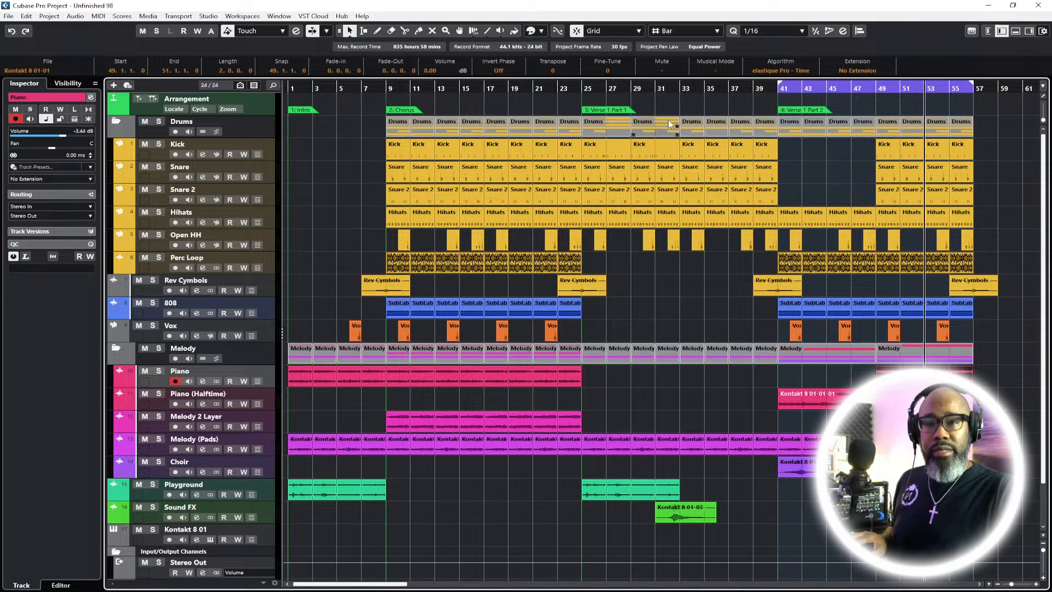
left_click(680, 91)
key("ctrl+v")
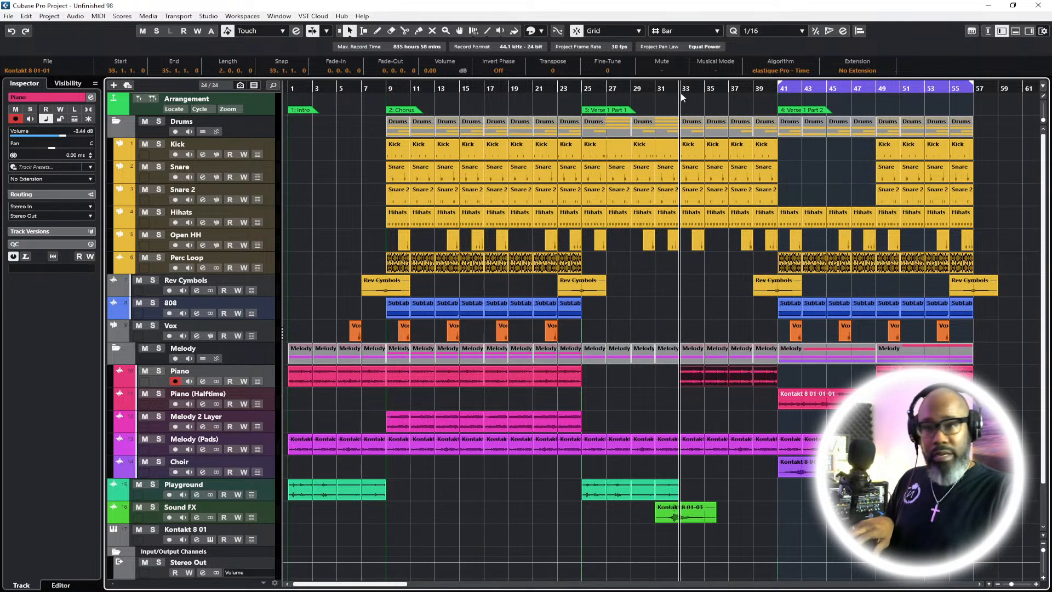
Delete the Piano events in bars 1 to 25 and paste the copied eight-bar Piano section at the project start
left_click(599, 378)
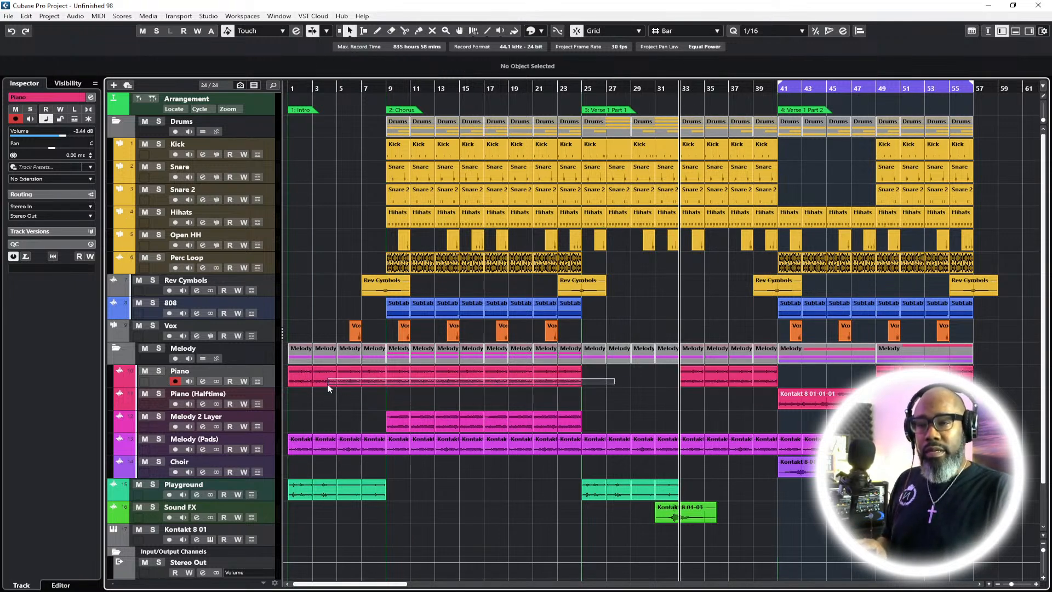
left_click_drag(284, 383, 284, 383)
key("Delete")
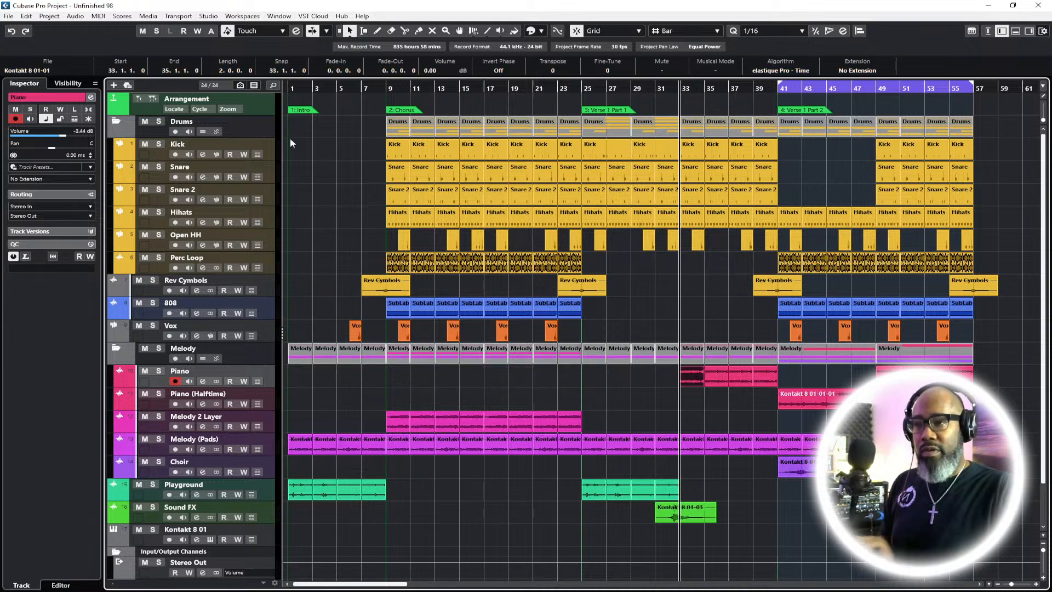
key("F2")
left_click(383, 550)
left_click(383, 550)
left_click(383, 550)
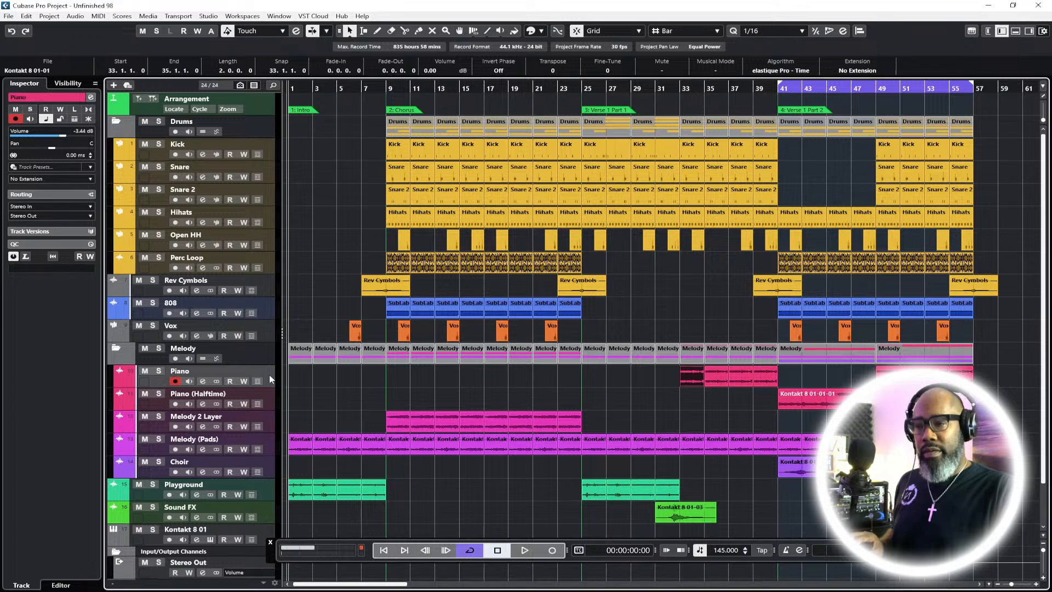
key("ctrl+v")
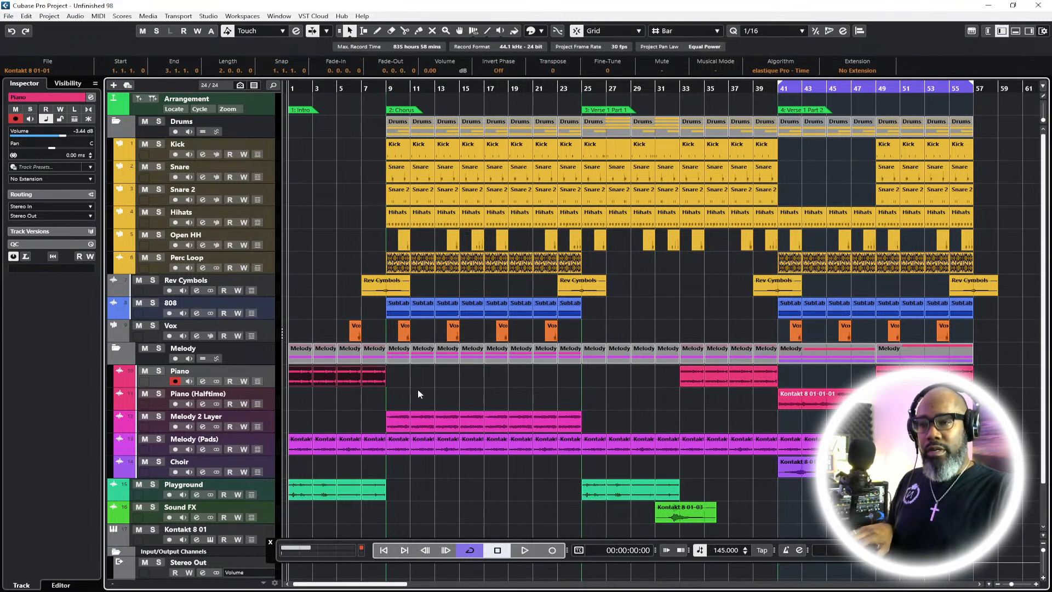
Paste the copied Piano section at bars 9 and 17, then play the arrangement from the project start
left_click(386, 88)
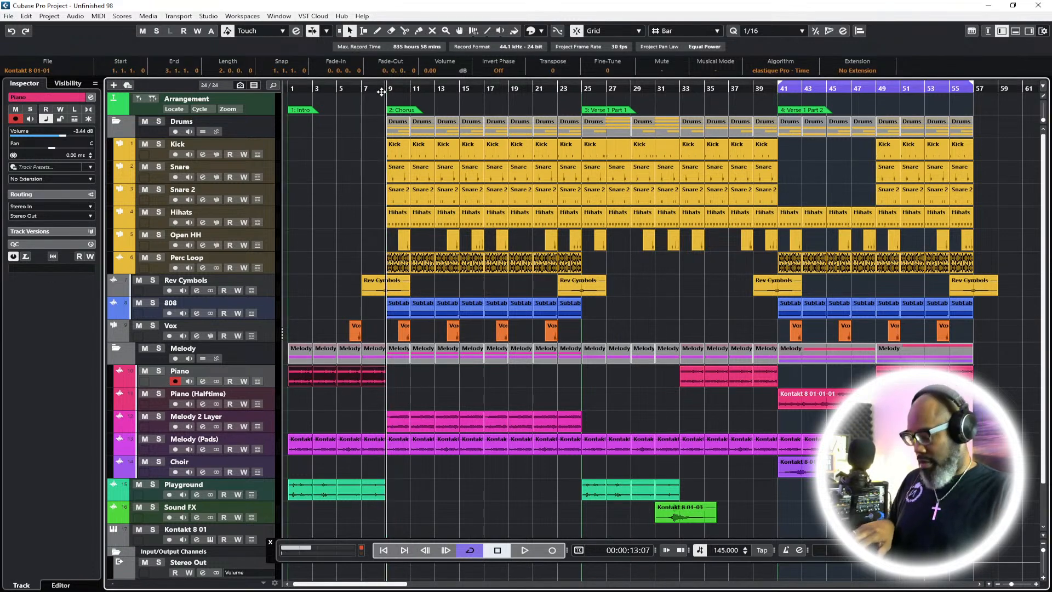
key("ctrl+v")
left_click(483, 89)
key("ctrl+v")
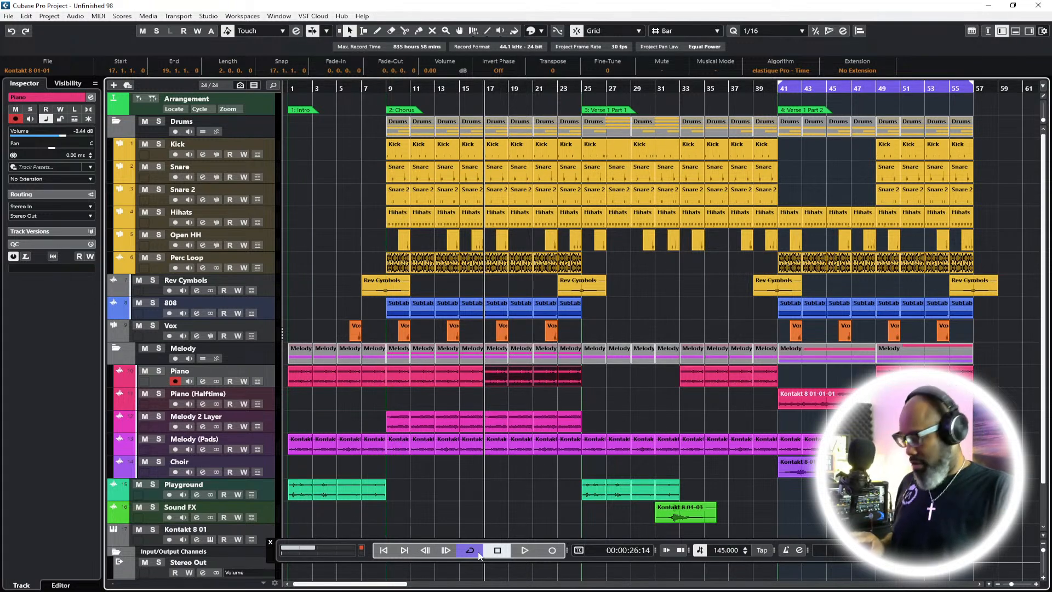
left_click(391, 555)
left_click(391, 555)
key("space")
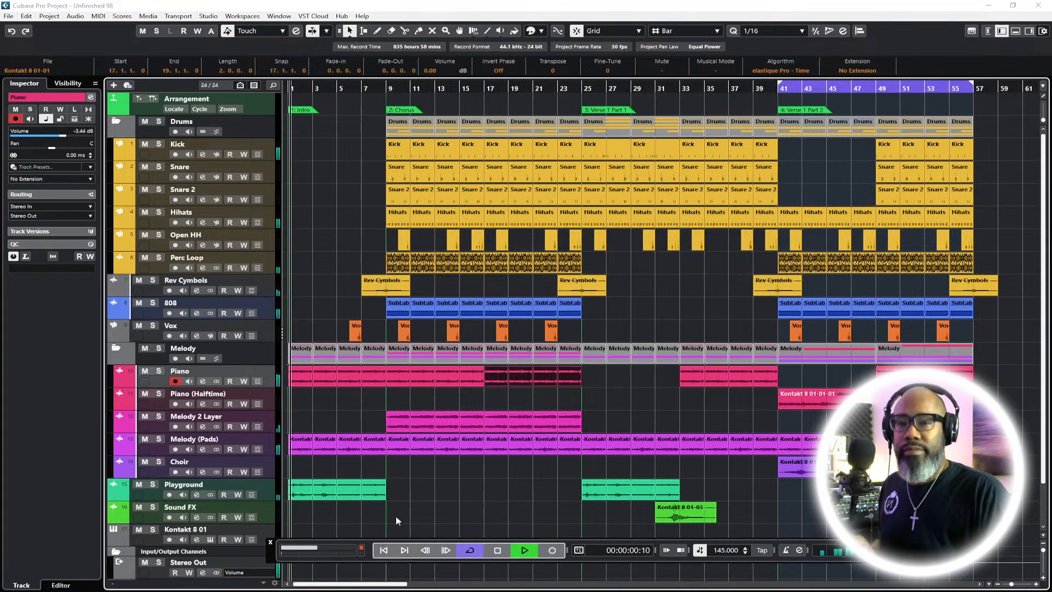
Reorder the Melody folder's tracks as Melody (Pads), Piano, Melody 2 Layer, Piano (Halftime) and Choir
mouse_move(276, 400)
left_mouse_down()
mouse_move(278, 424)
mouse_move(267, 392)
left_mouse_up()
key("Down")
left_click(630, 432)
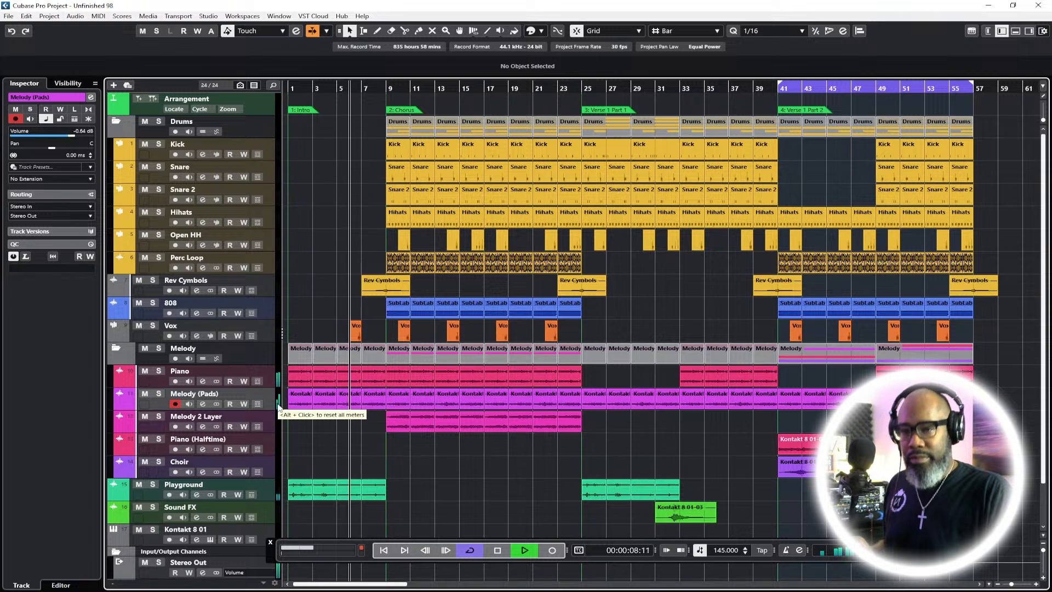
left_click(261, 403)
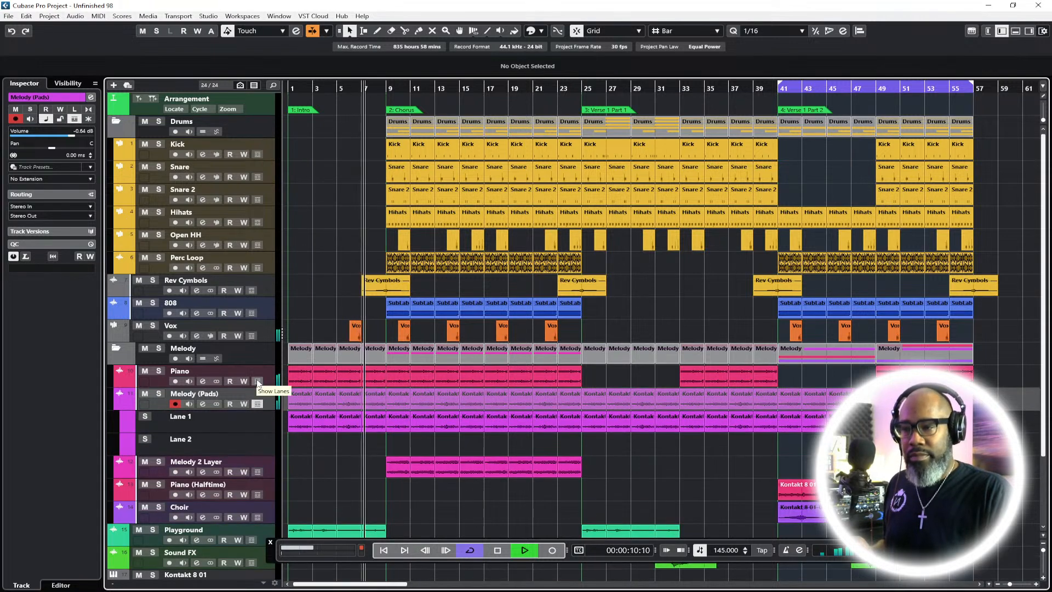
left_click(264, 404)
left_click_drag(266, 404, 266, 379)
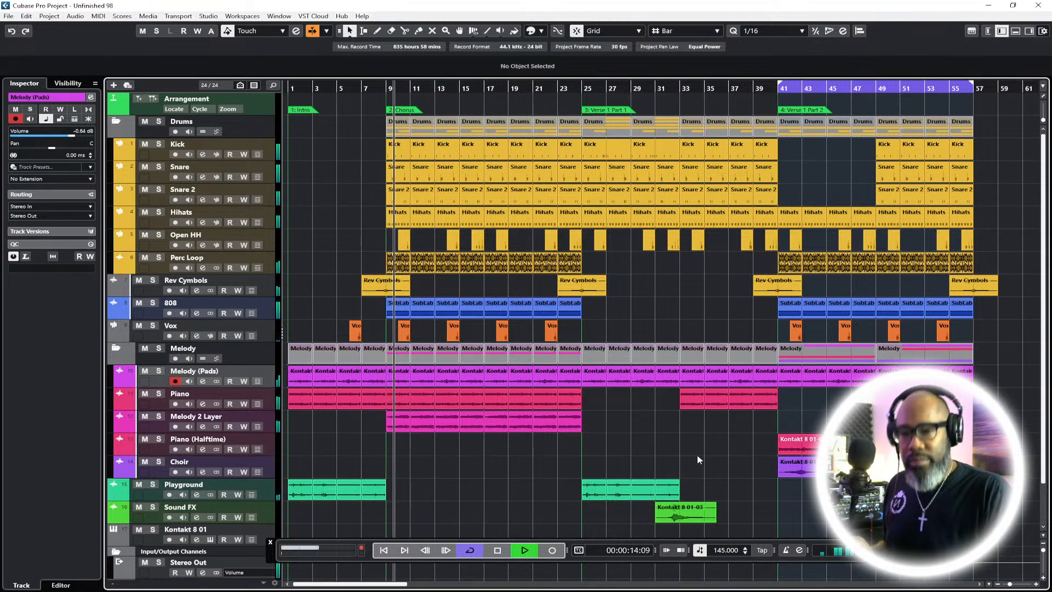
Extend the start of the cycle range back to bar 9
scroll(869, 352, "down", 2)
scroll(869, 352, "up", 2)
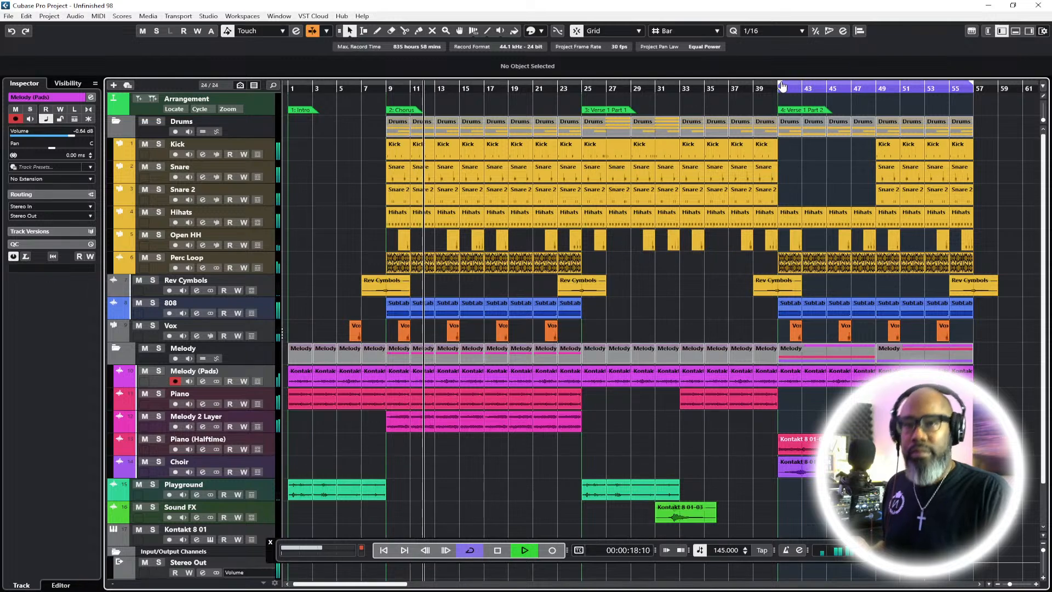
left_click_drag(781, 84, 387, 95)
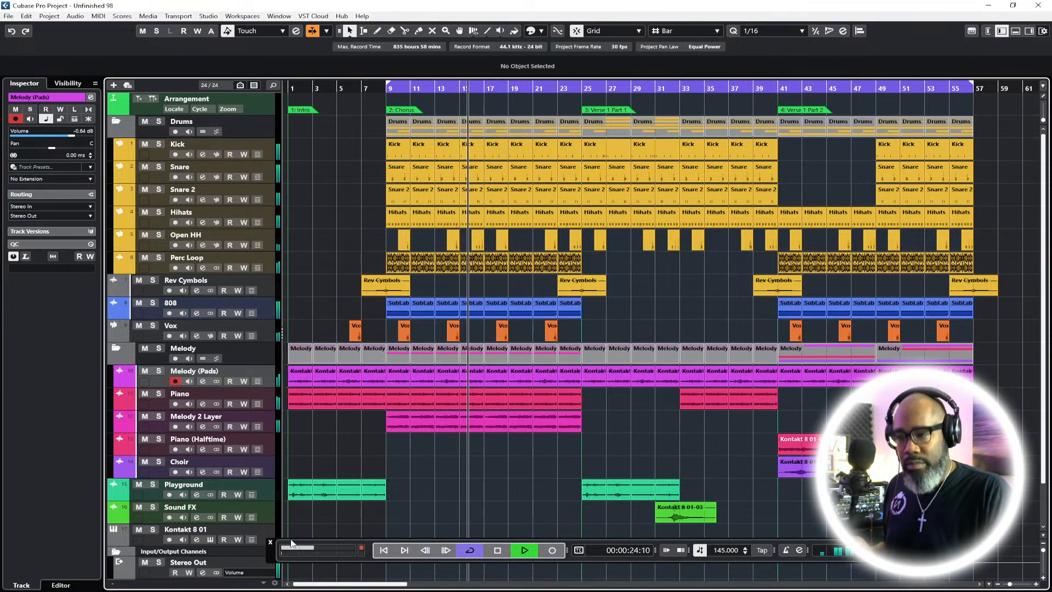
Select the Kontakt 8 01 track, stop playback and save the project
scroll(382, 450, "down", 2)
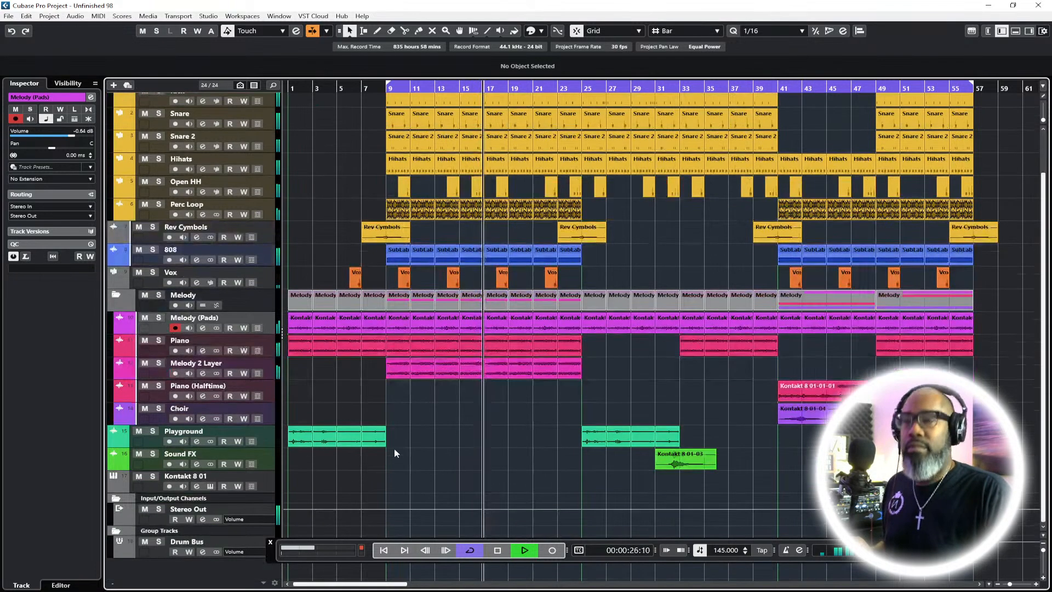
left_click(265, 484)
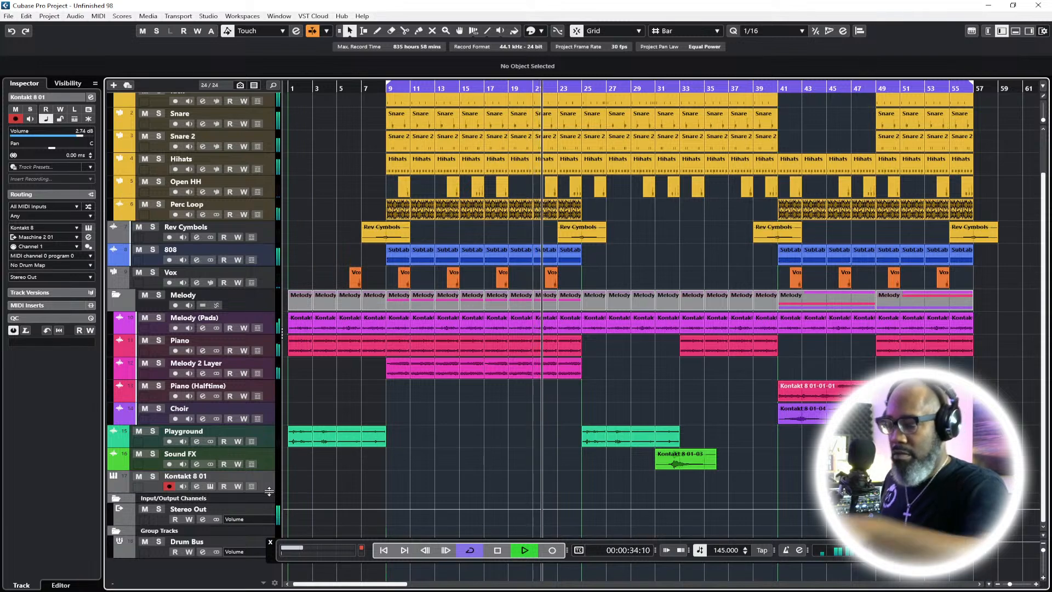
key("space")
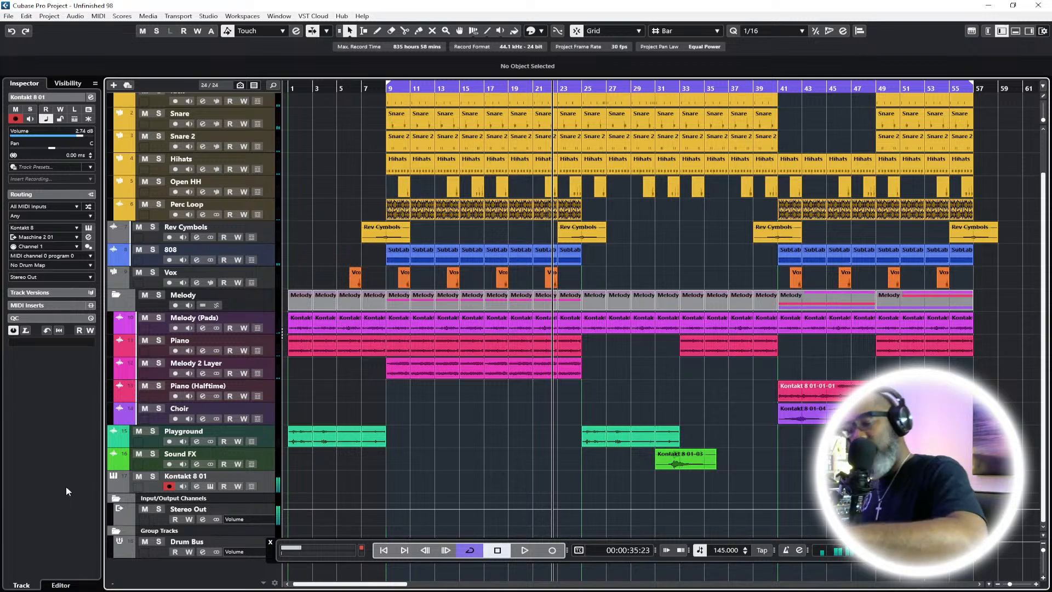
key("ctrl+s")
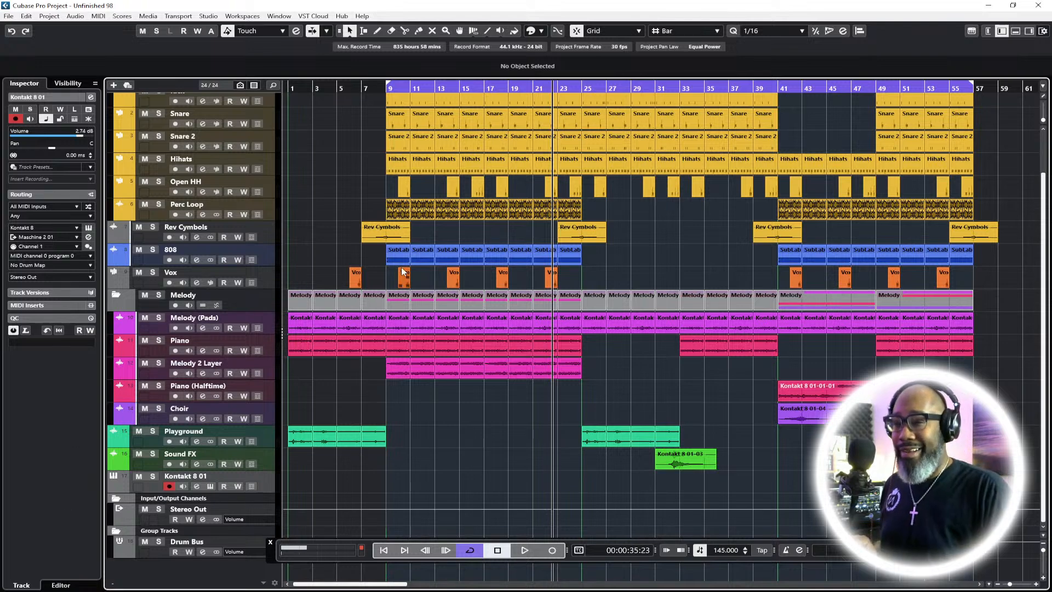
Play the arrangement from about bar 6 to about bar 23
left_click(388, 89)
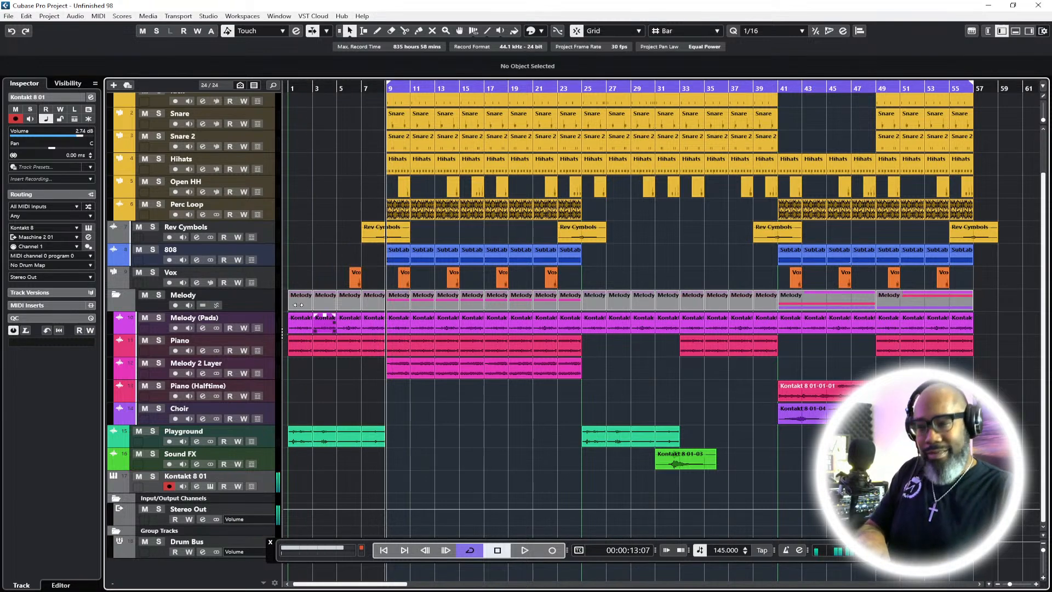
left_click(344, 89)
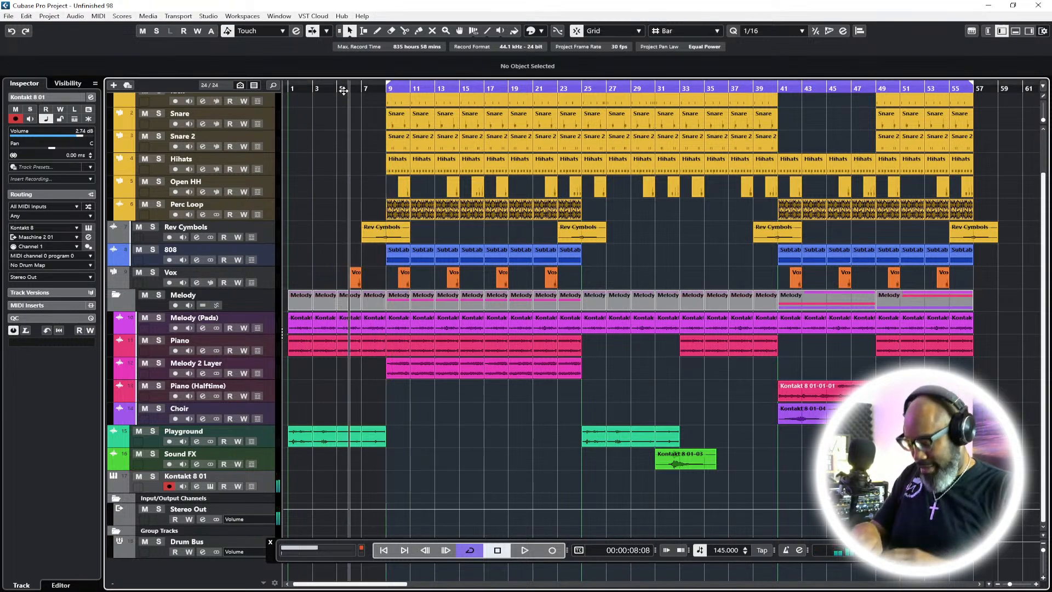
key("space")
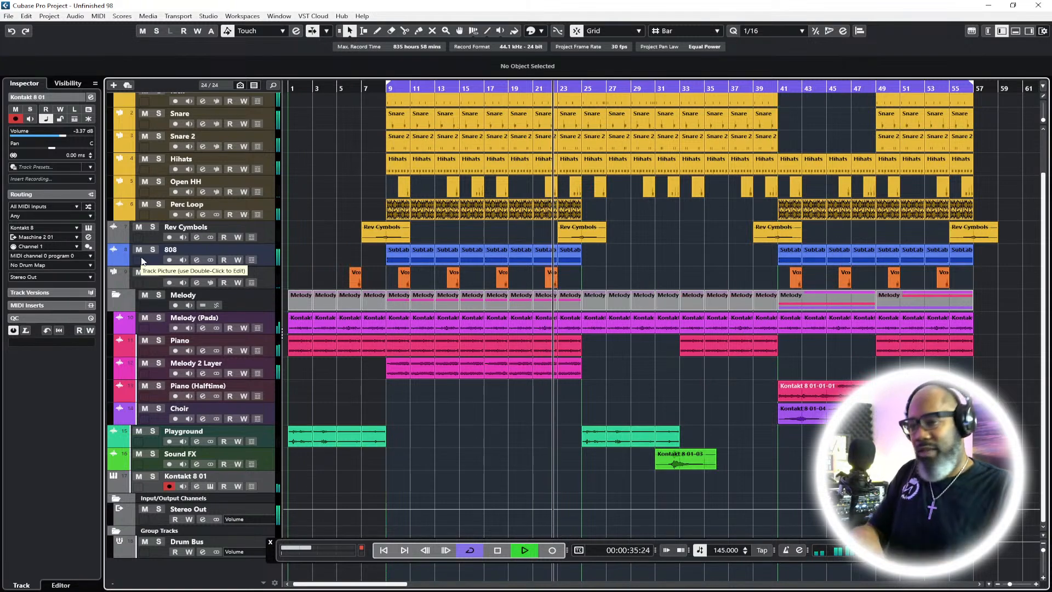
key("space")
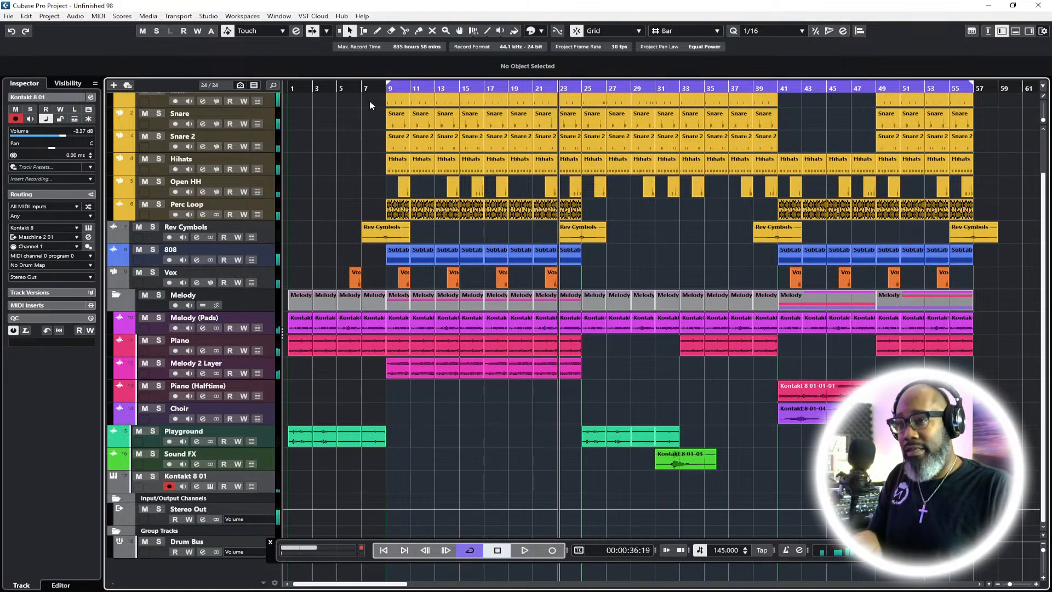
Record a MIDI performance on the Kontakt 8 01 track from bar 9 to about bar 27, then stop playback
left_click(383, 89)
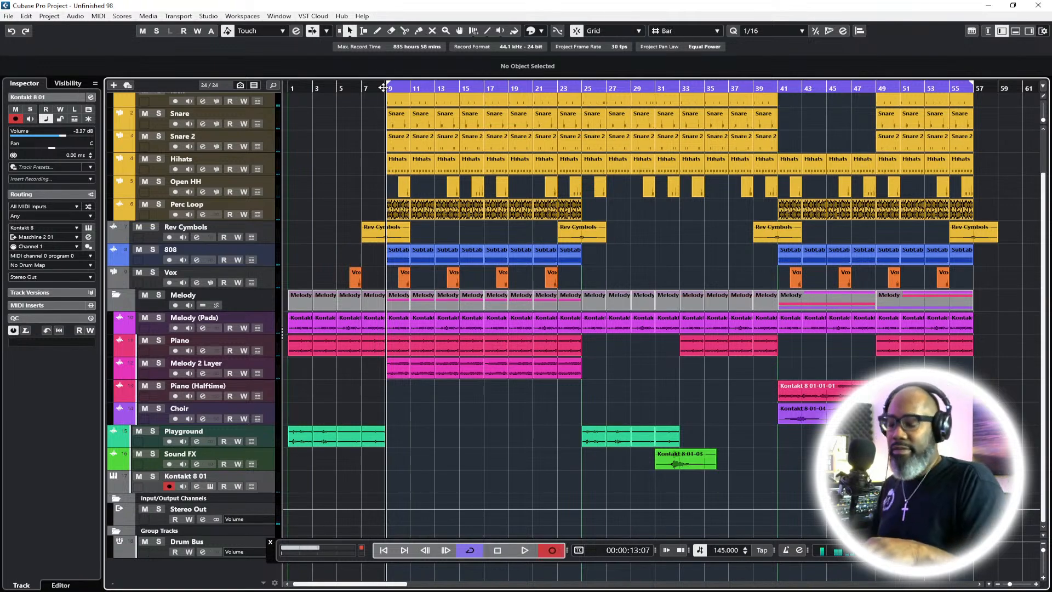
key("KP_Multiply")
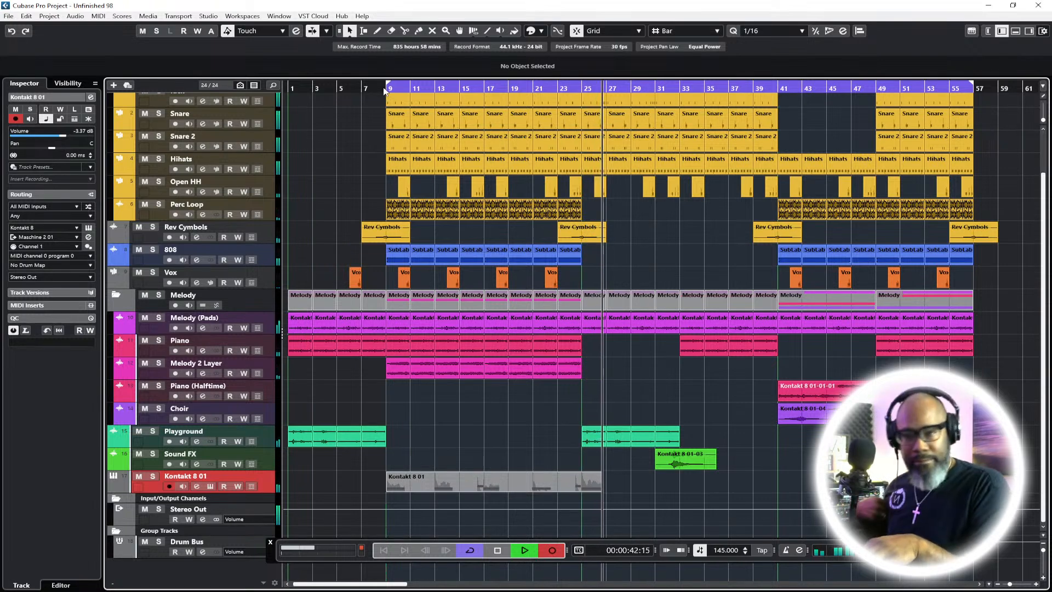
key("KP_Multiply")
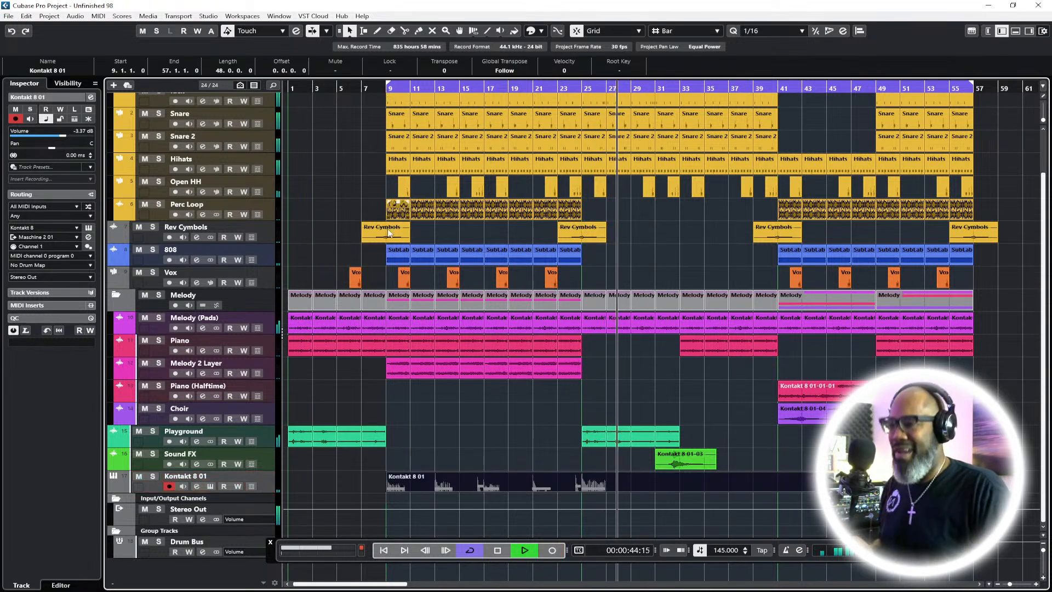
key("space")
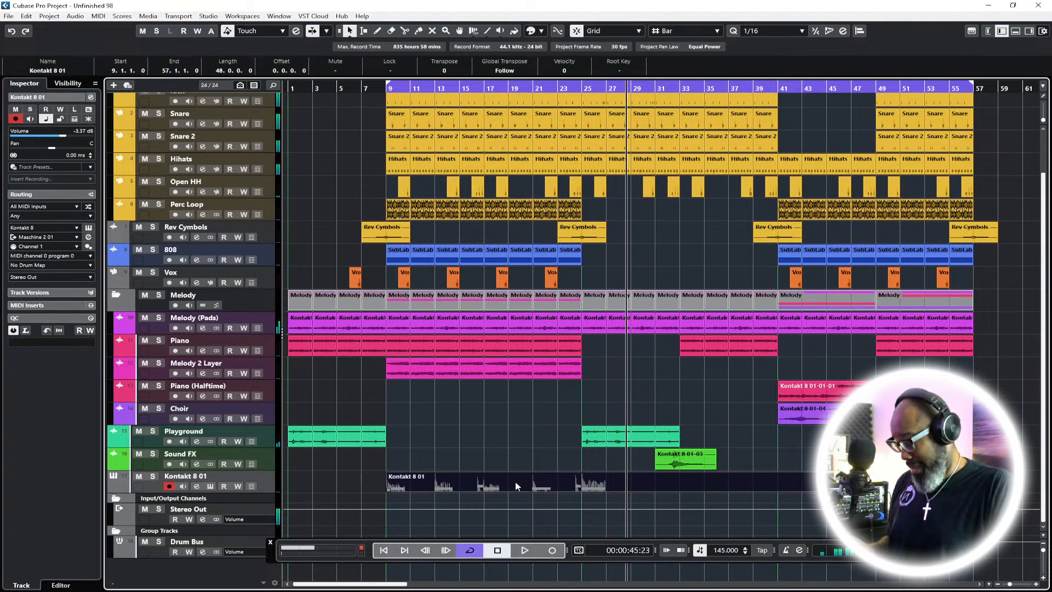
Split the recorded Kontakt 8 01 part at bar 29, delete the remainder, and move the track directly below Melody 2 Layer
left_click(385, 89)
key("space")
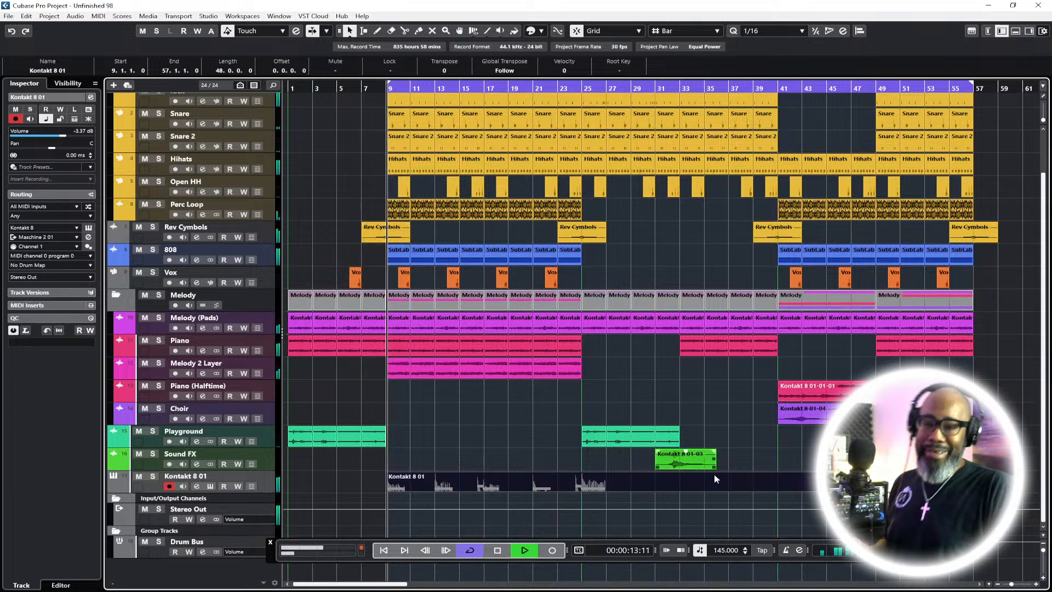
left_click(631, 481)
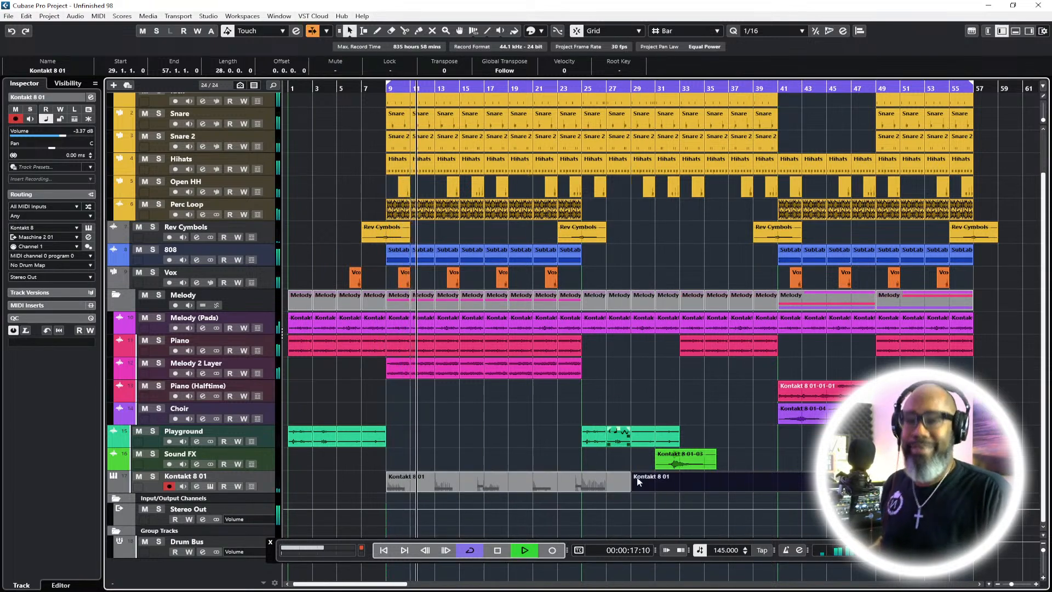
key("Delete")
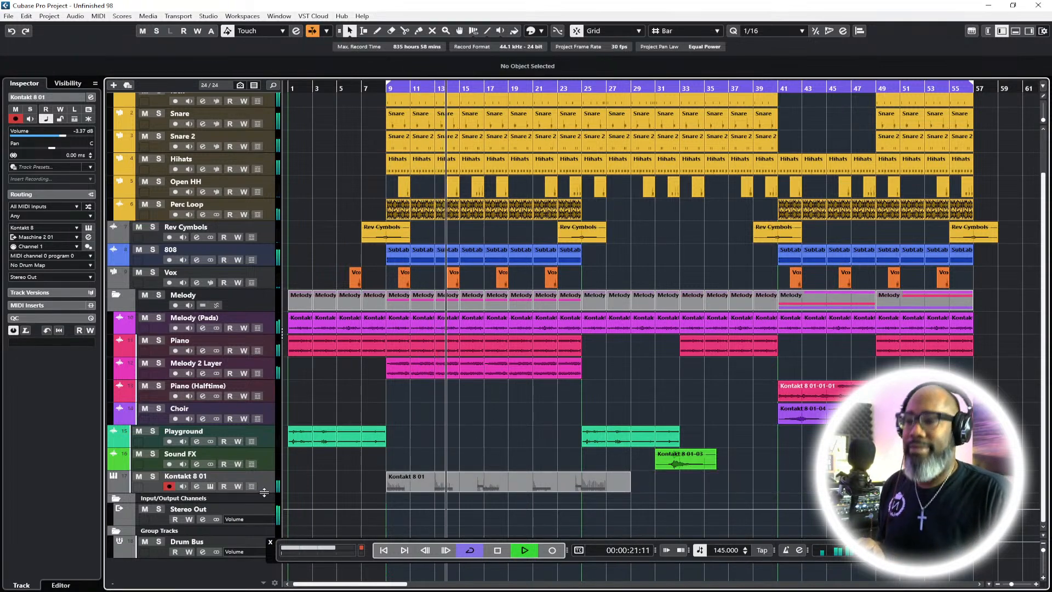
left_click_drag(263, 485, 261, 387)
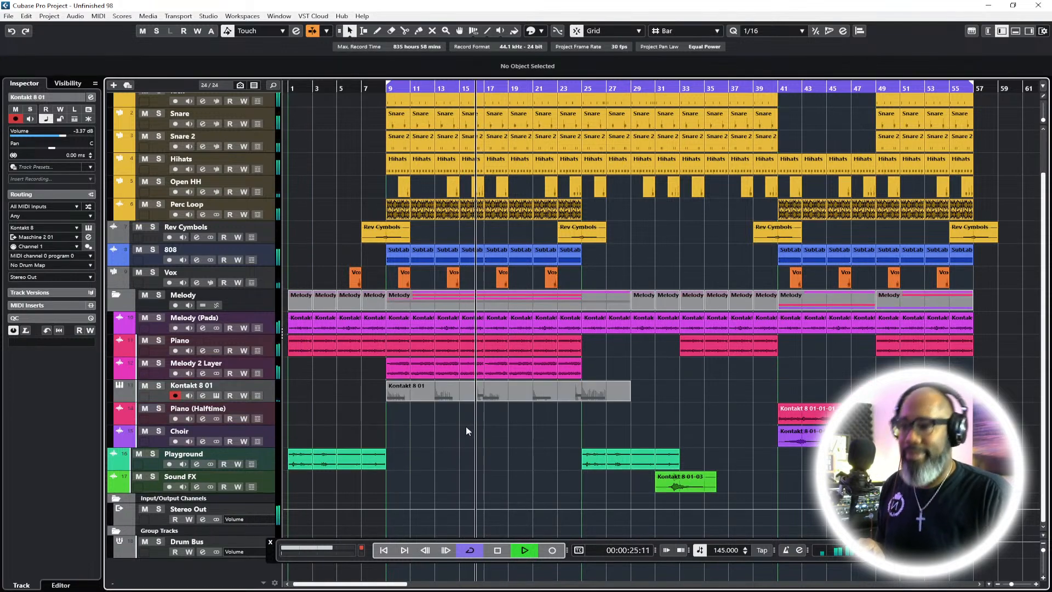
Inspect the recorded Kontakt 8 01 notes in the Key Editor while replaying from bar 9, and close the editor
left_click(473, 389)
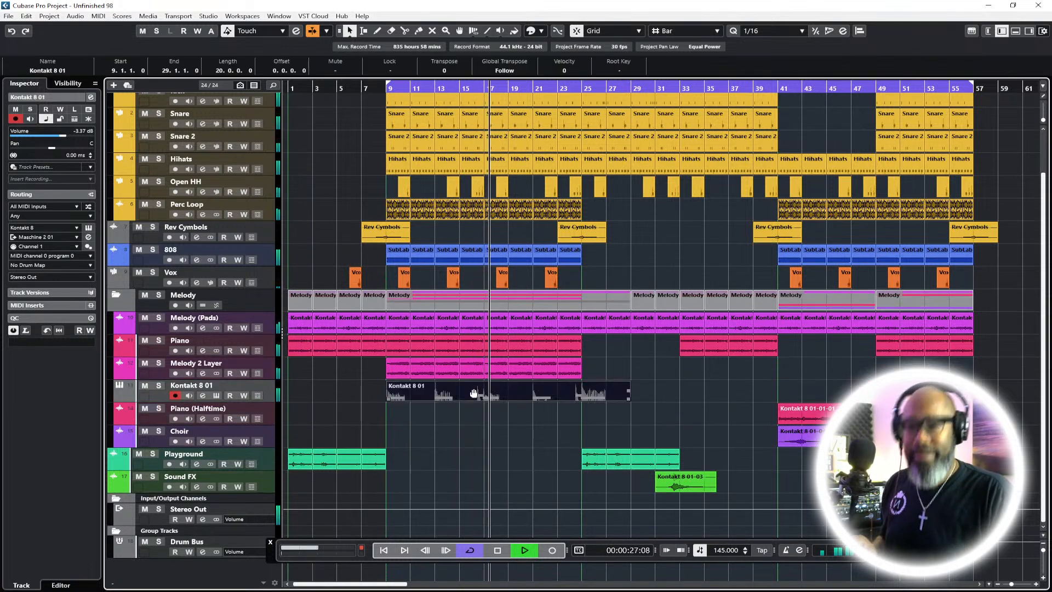
double_click(474, 389)
left_click_drag(271, 554, 481, 486)
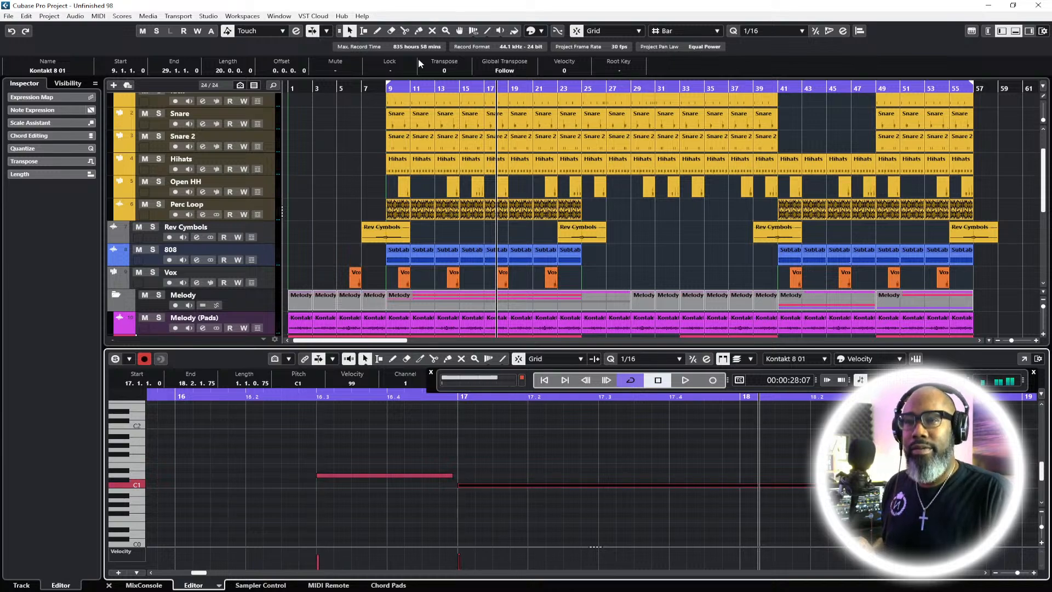
left_click(388, 89)
key("space")
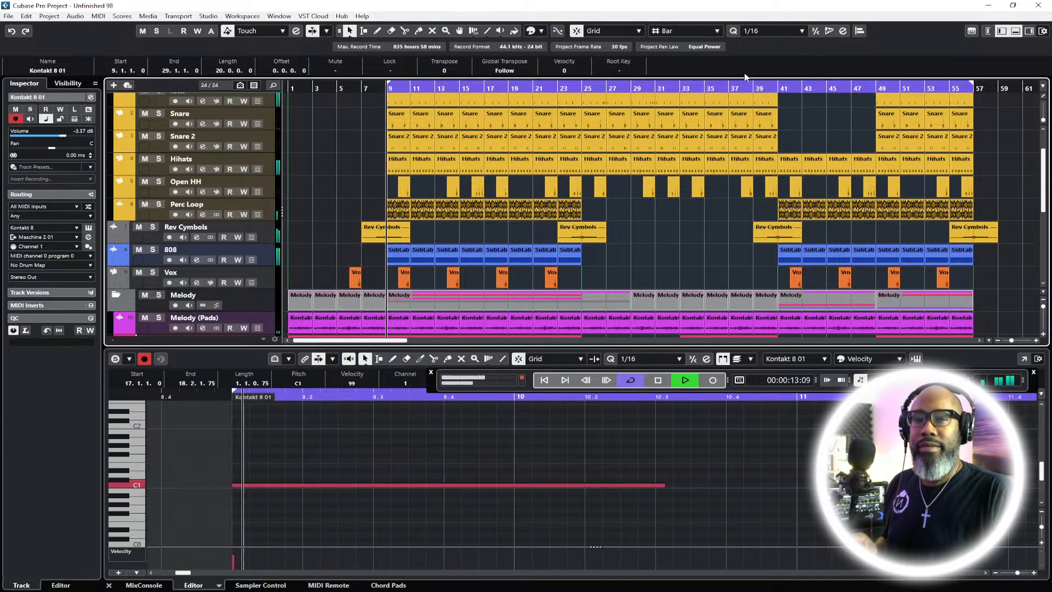
left_click(1018, 31)
left_click_drag(305, 520, 322, 548)
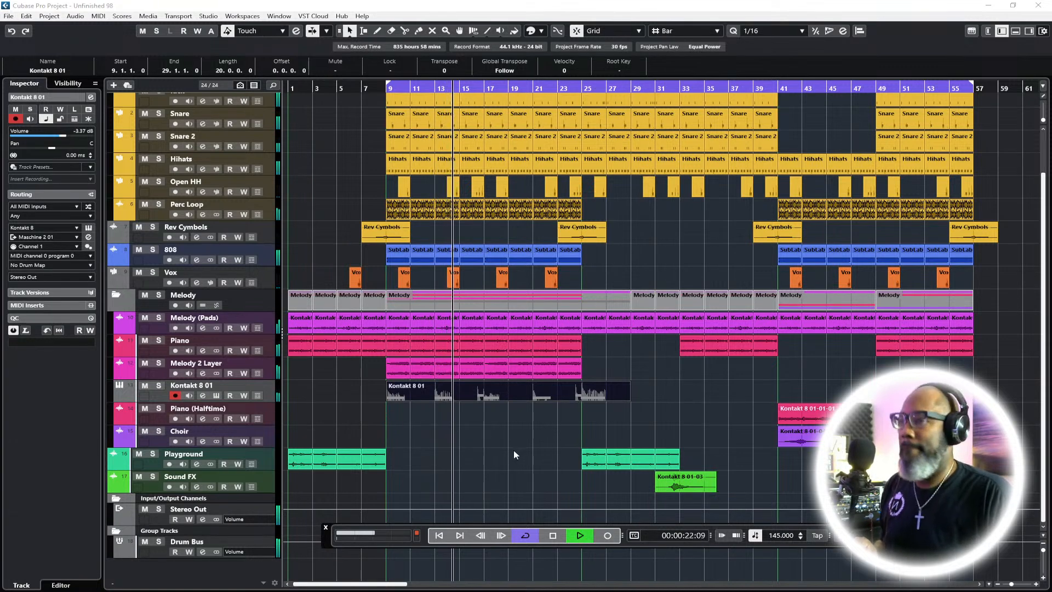
scroll(648, 388, "up", 3)
scroll(649, 387, "down", 3)
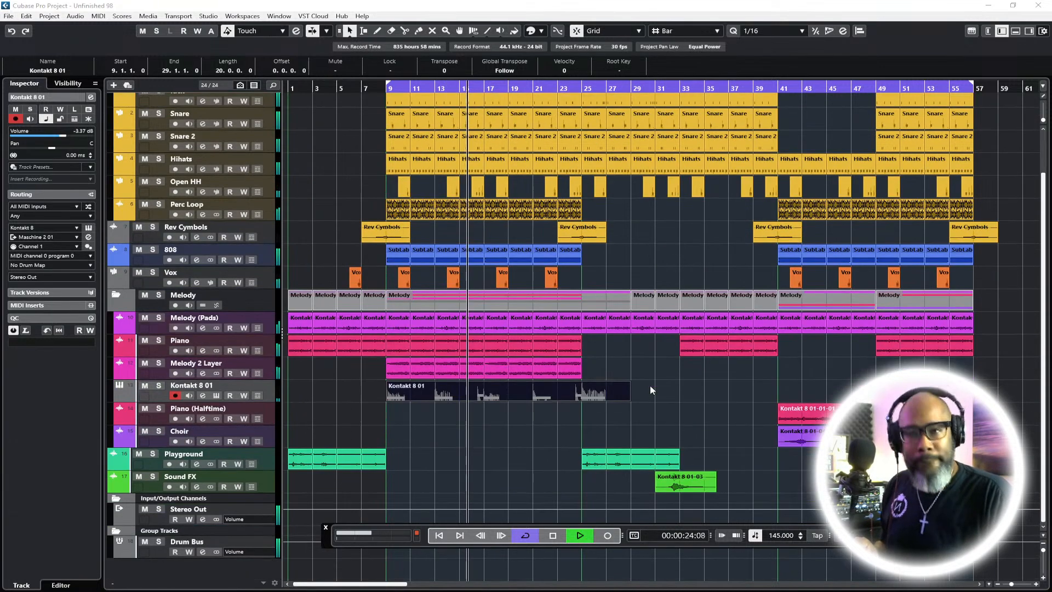
scroll(650, 385, "up", 3)
scroll(650, 386, "down", 3)
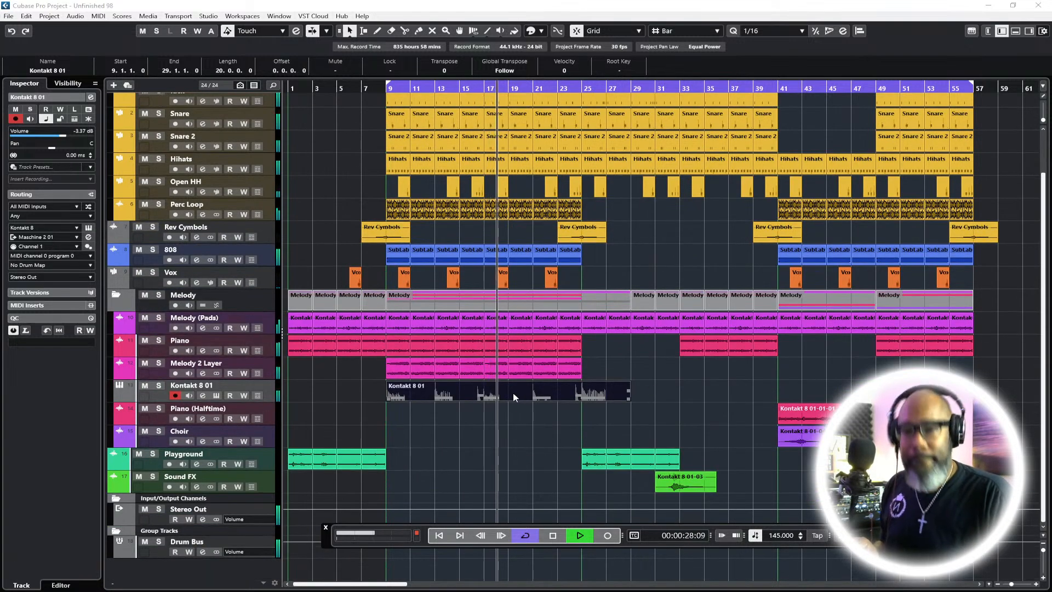
key("f")
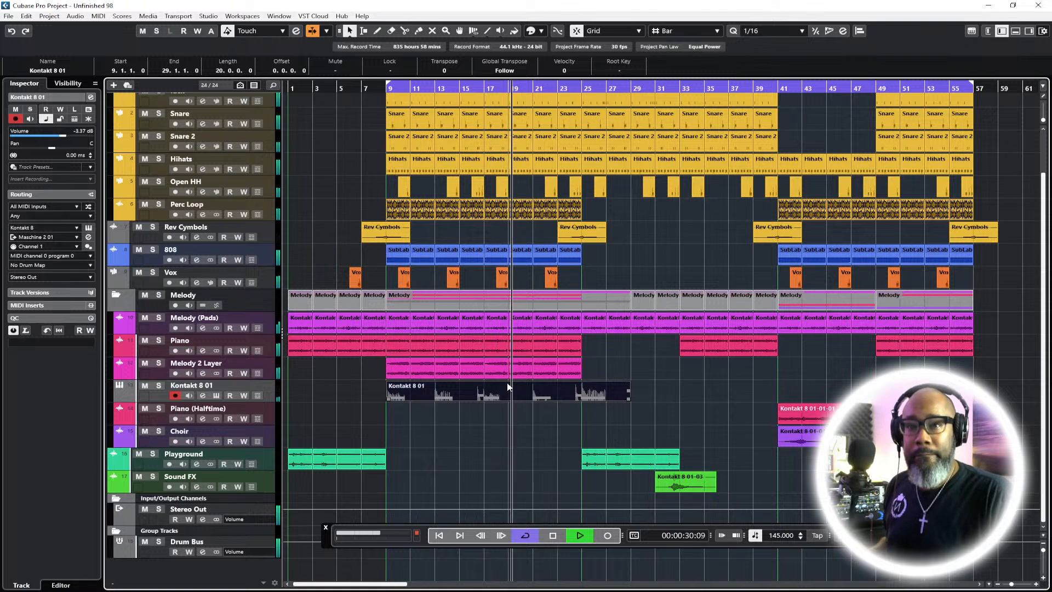
With playback stopped and the Kontakt 8 01 track soloed, render its MIDI part in place and delete the original part
left_click(387, 87)
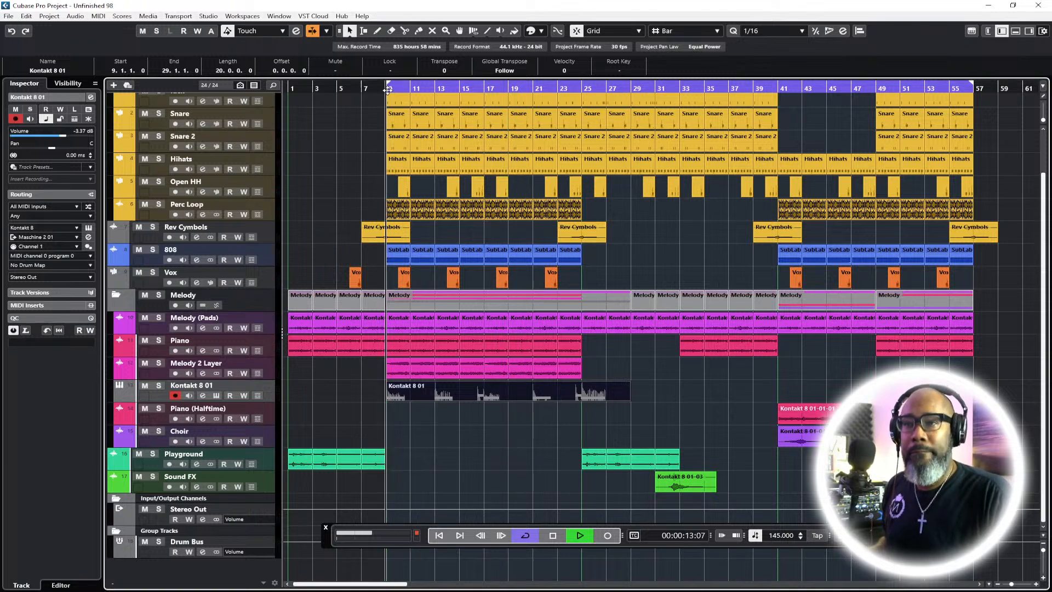
key("space")
key("s")
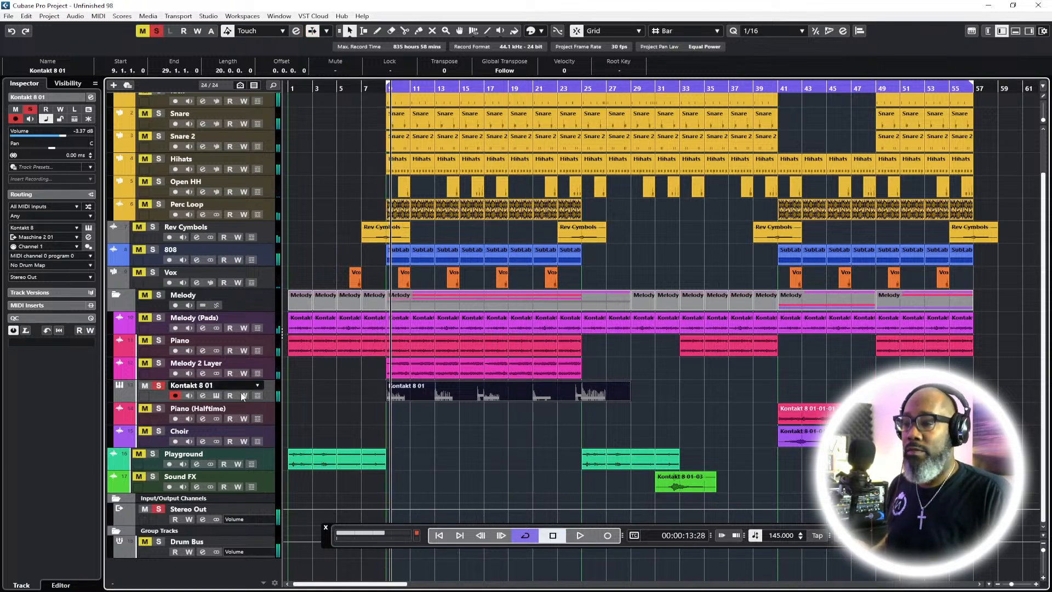
right_click(457, 397)
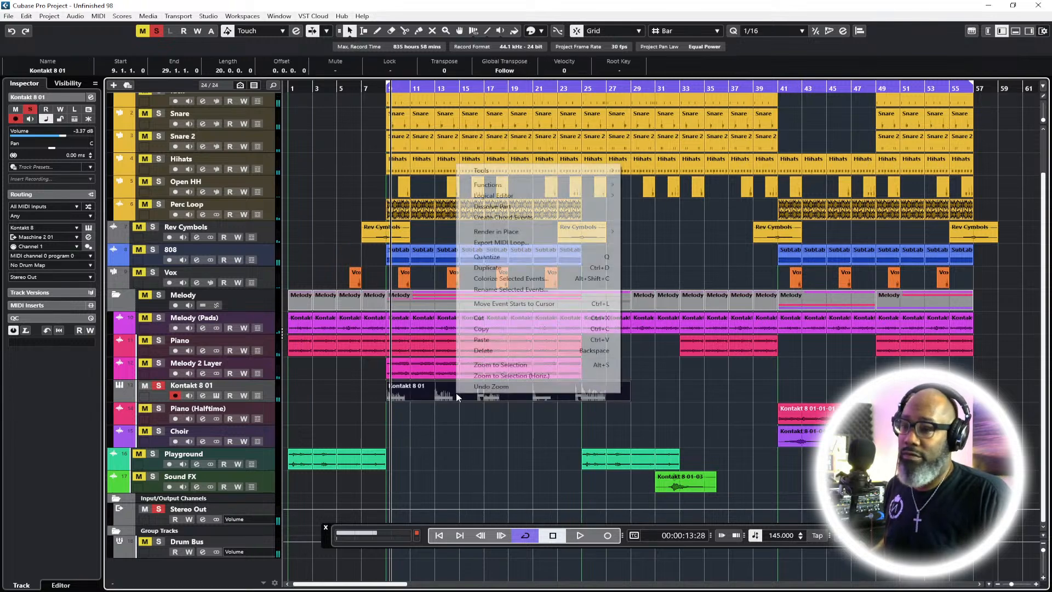
mouse_move(527, 235)
left_click(727, 235)
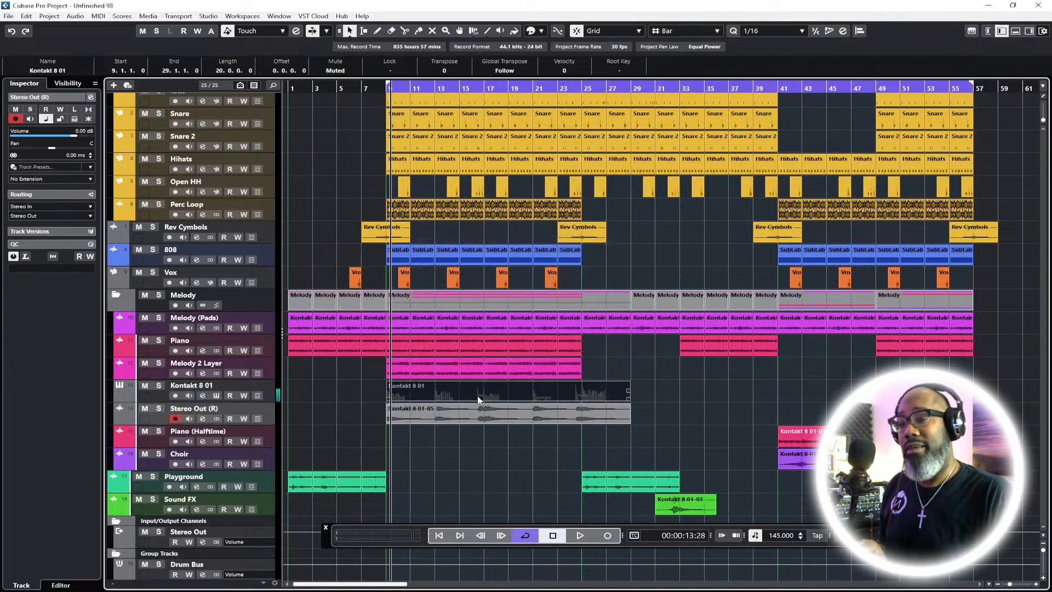
key("Delete")
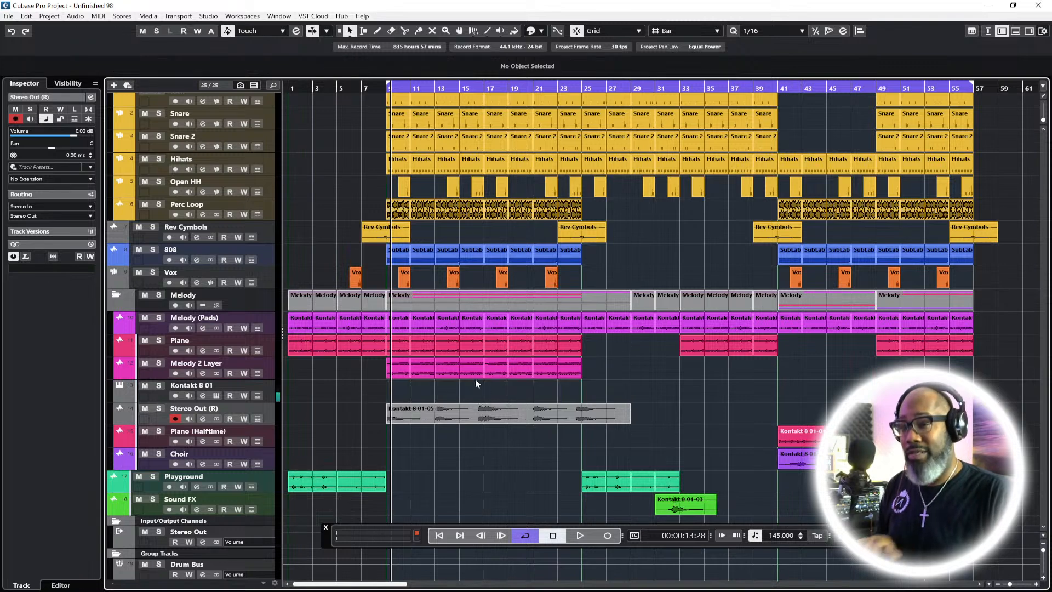
Rename the rendered audio track as Brass Hits
double_click(267, 411)
type("Brass Hits")
key("Return")
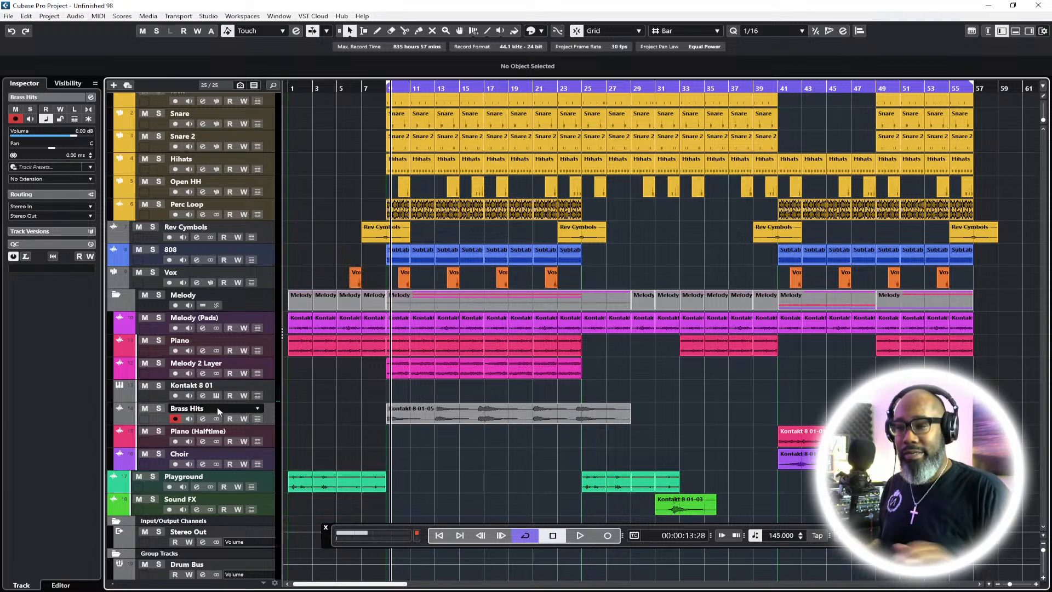
Move the Brass Hits track above the Kontakt 8 01 track and colour it violet-blue
left_click(257, 418)
left_click(257, 418)
left_click_drag(267, 420, 285, 394)
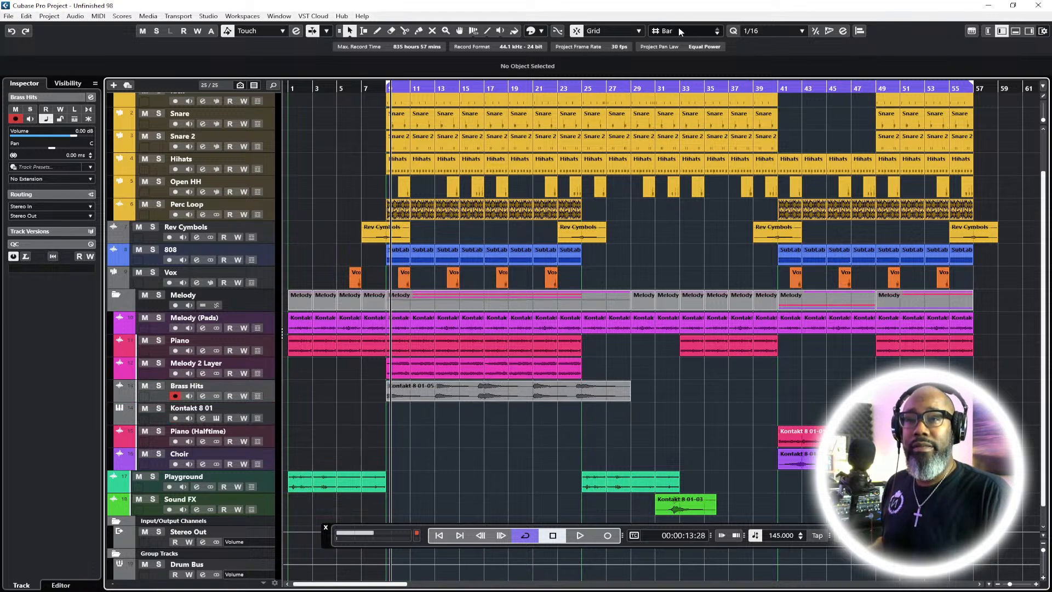
left_click(542, 32)
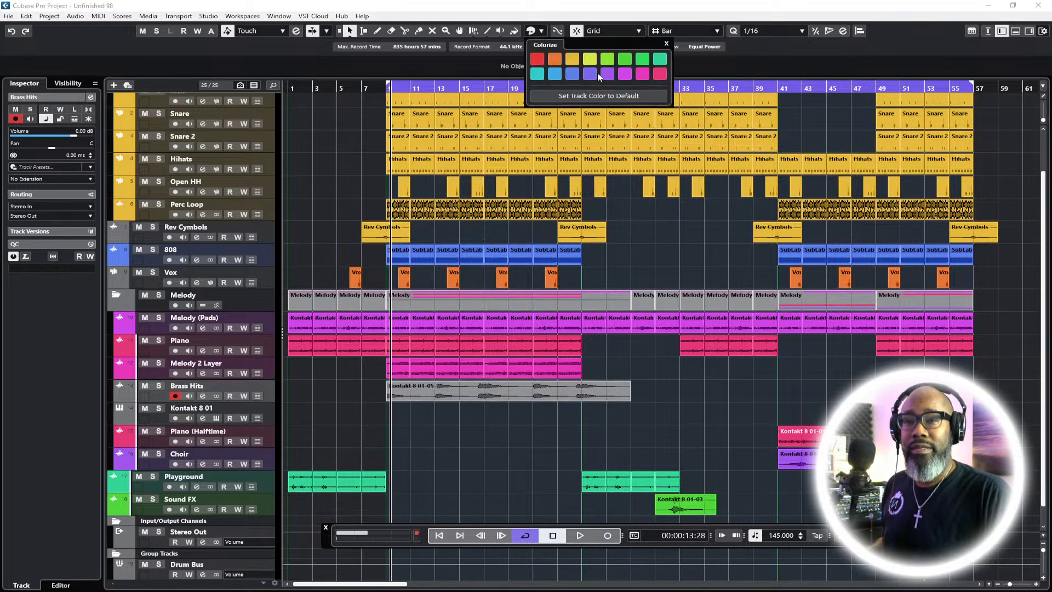
left_click(590, 73)
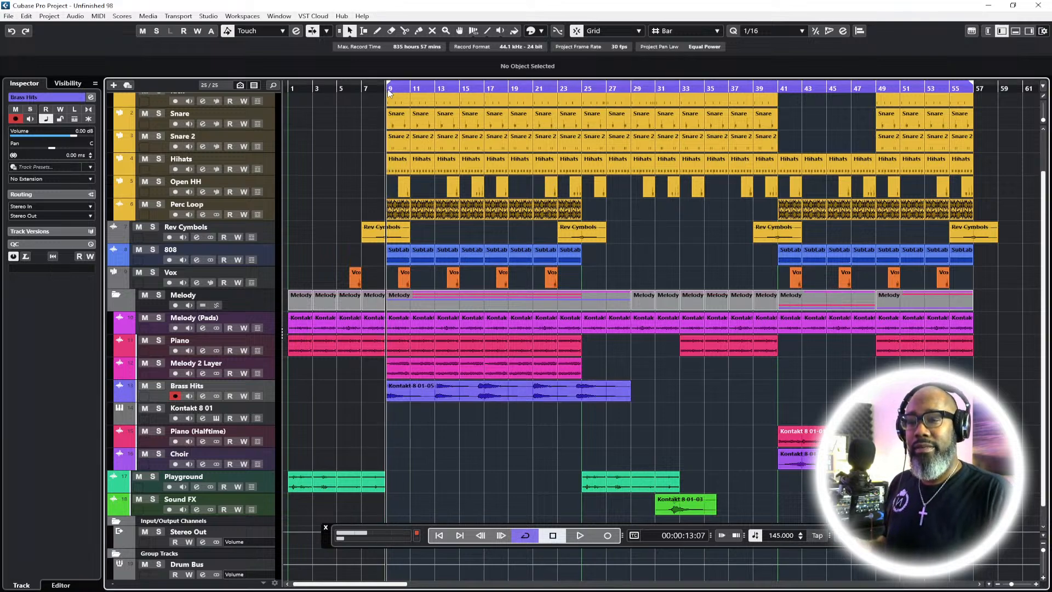
Play the rendered brass audio from bar 9, then remove the empty Kontakt 8 01 track
key("space")
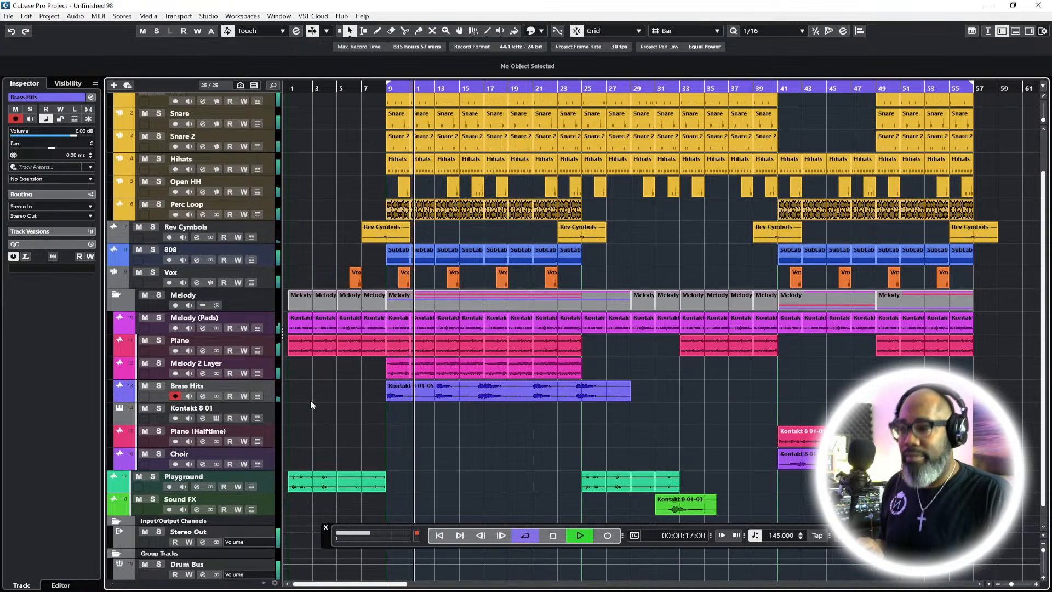
key("space")
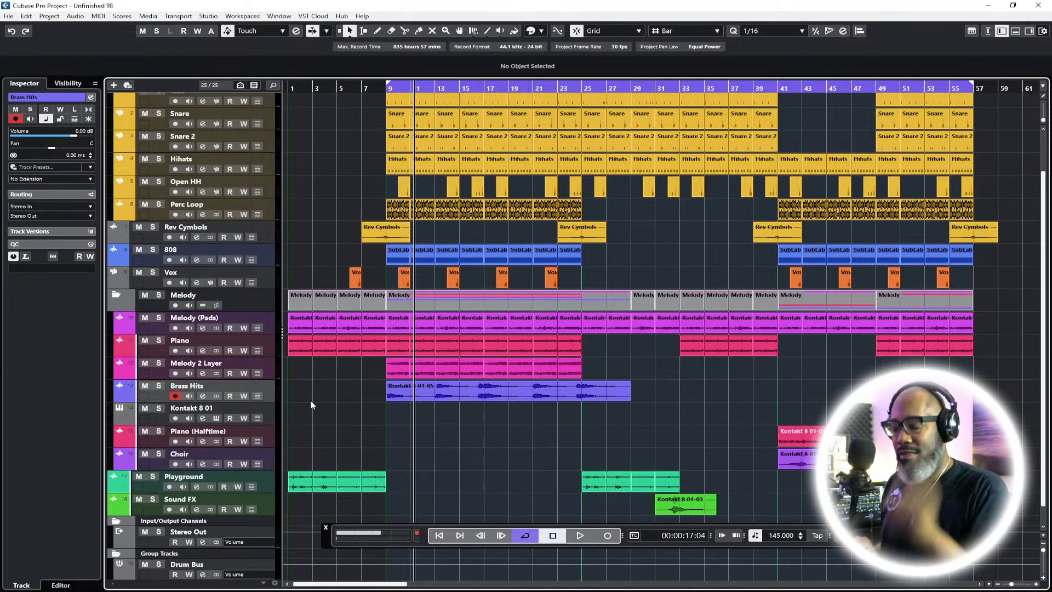
right_click(266, 412)
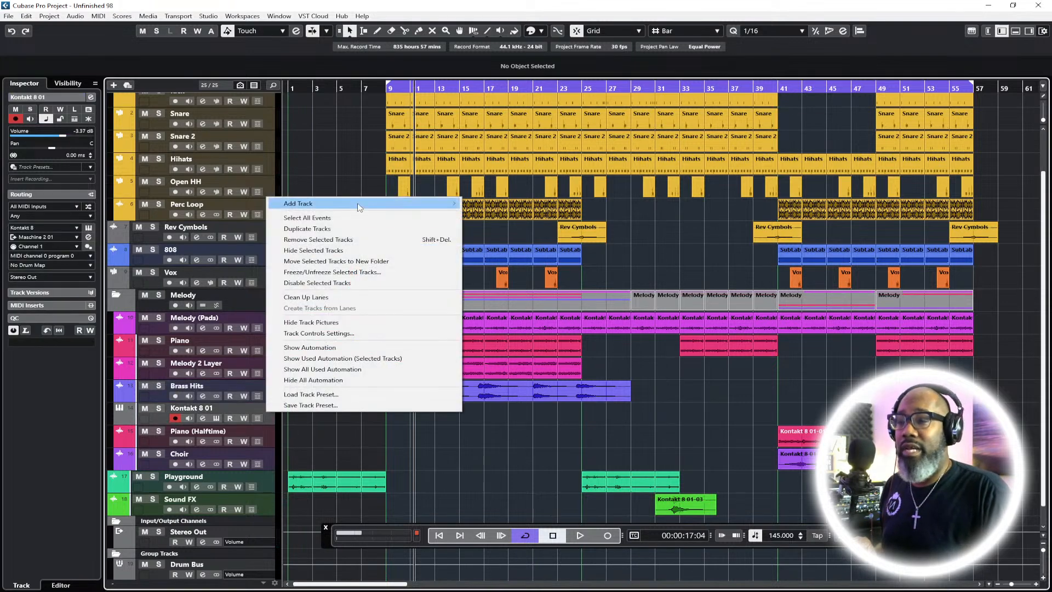
key("Escape")
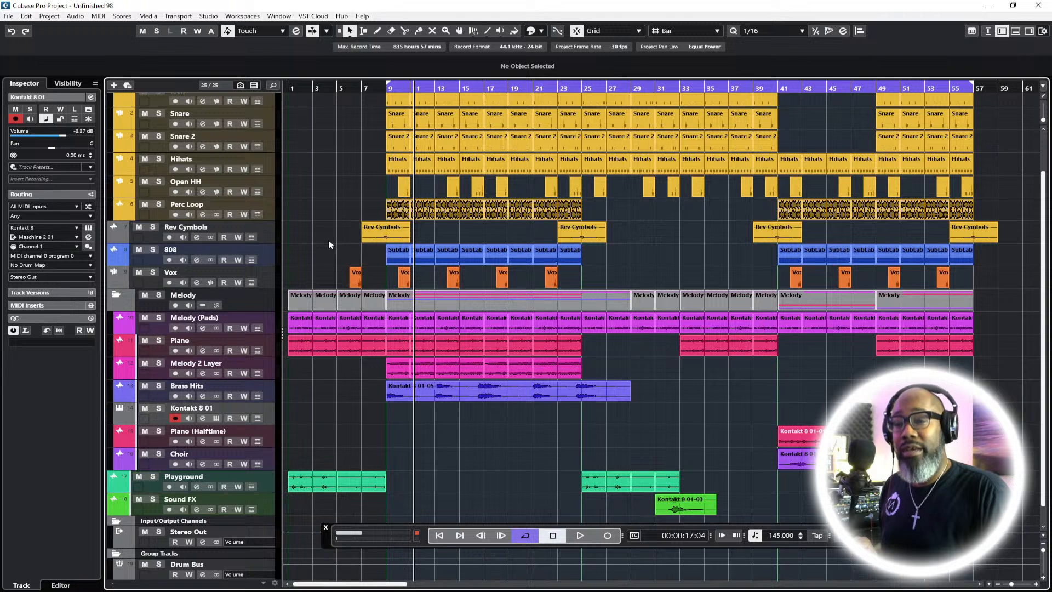
key("Delete")
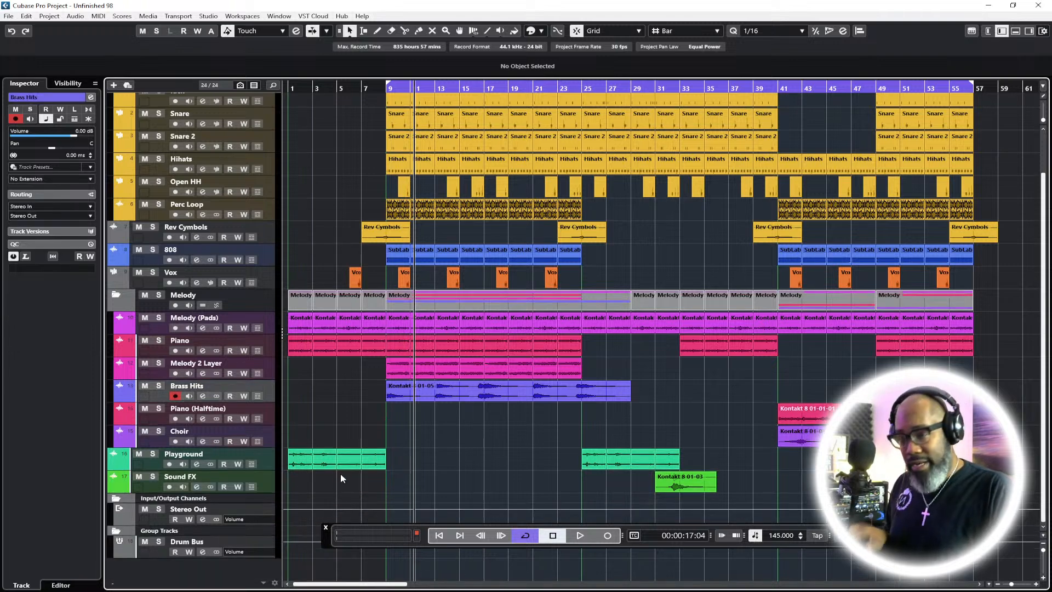
Add an instrument track that uses LABS from the Synth category, with the playback position at bar 9
left_click(388, 93)
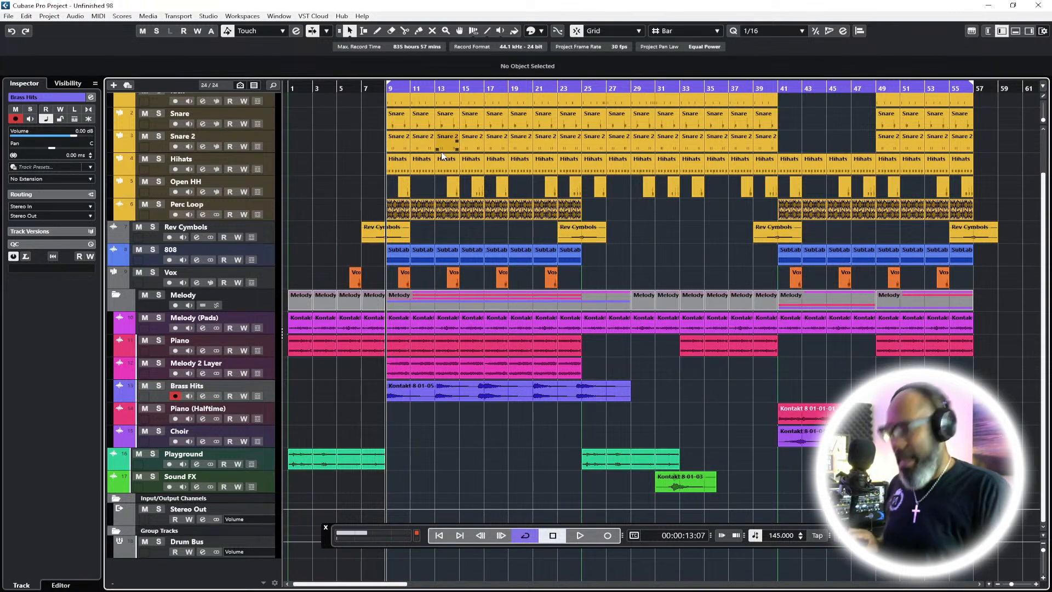
right_click(186, 573)
left_click(230, 328)
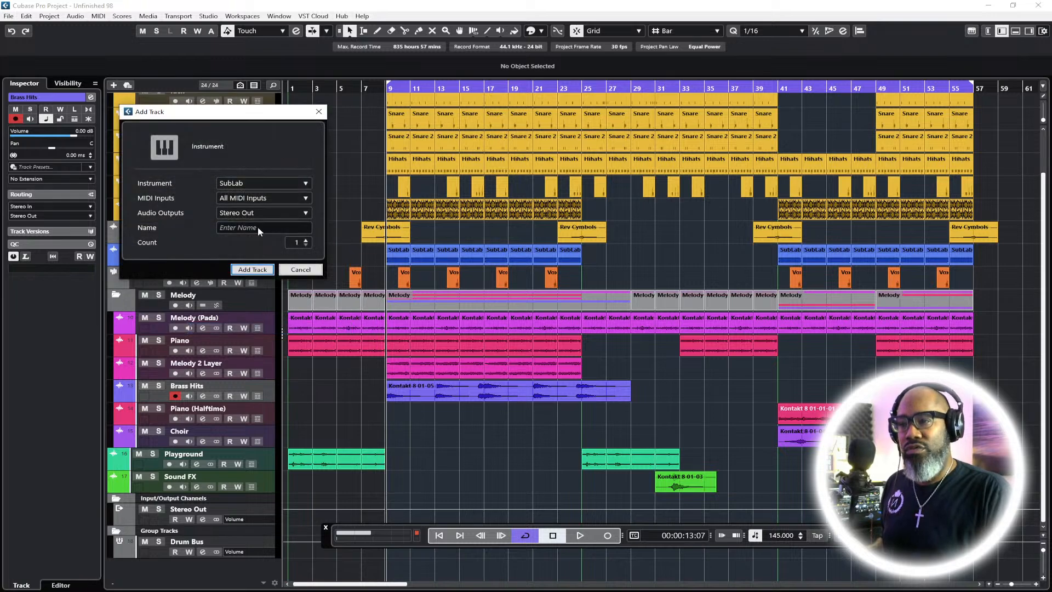
left_click(264, 183)
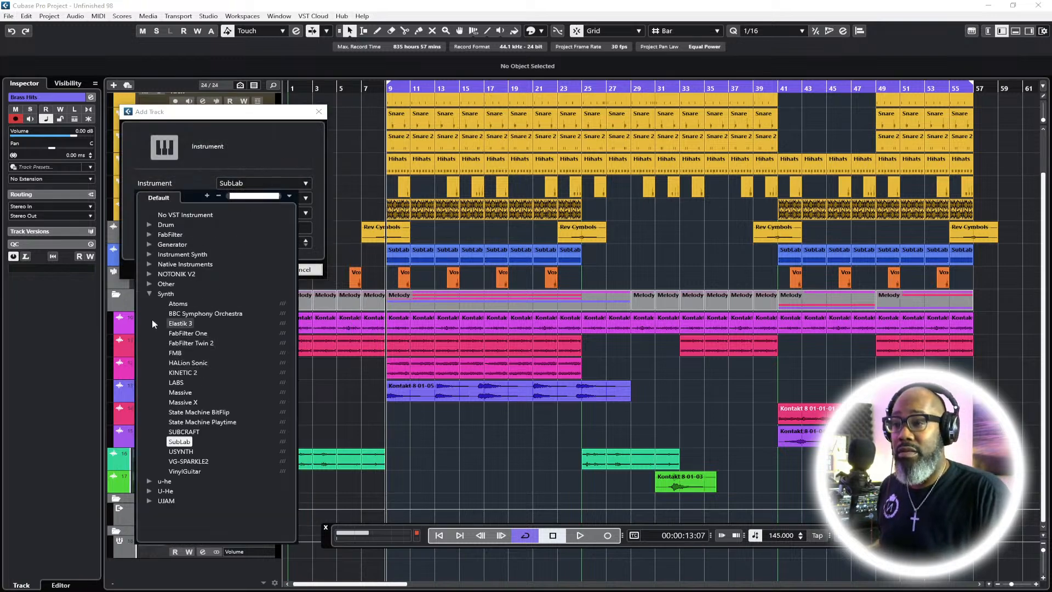
left_click(165, 284)
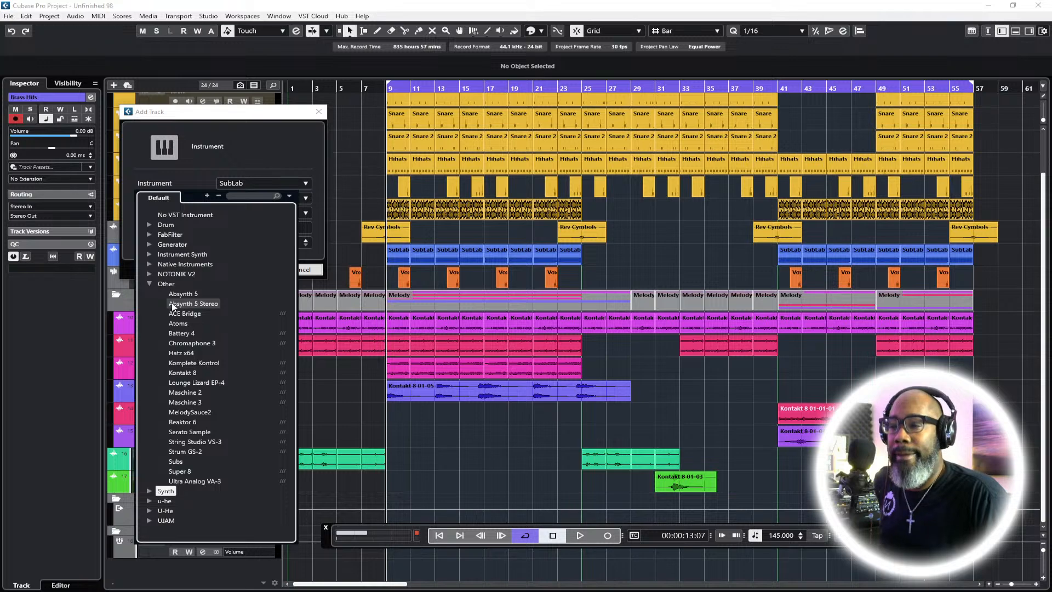
left_click(148, 284)
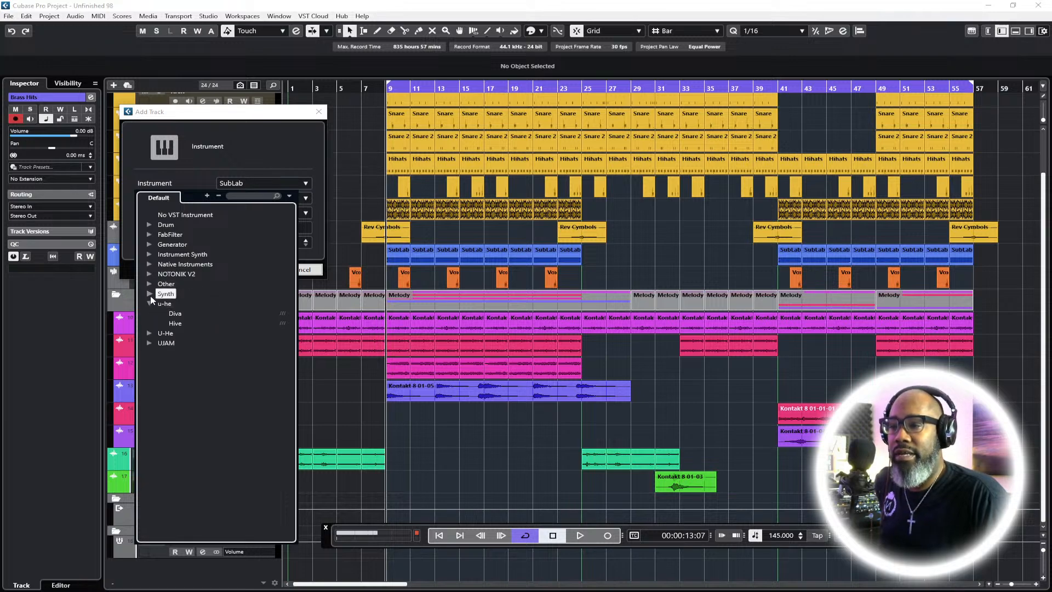
left_click(150, 295)
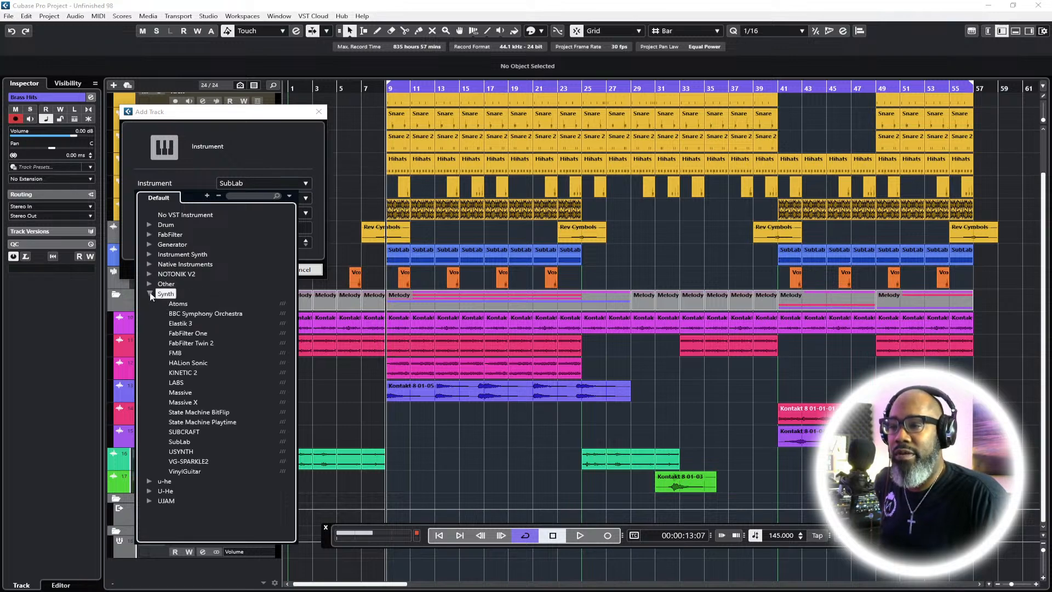
left_click(183, 383)
left_click(253, 269)
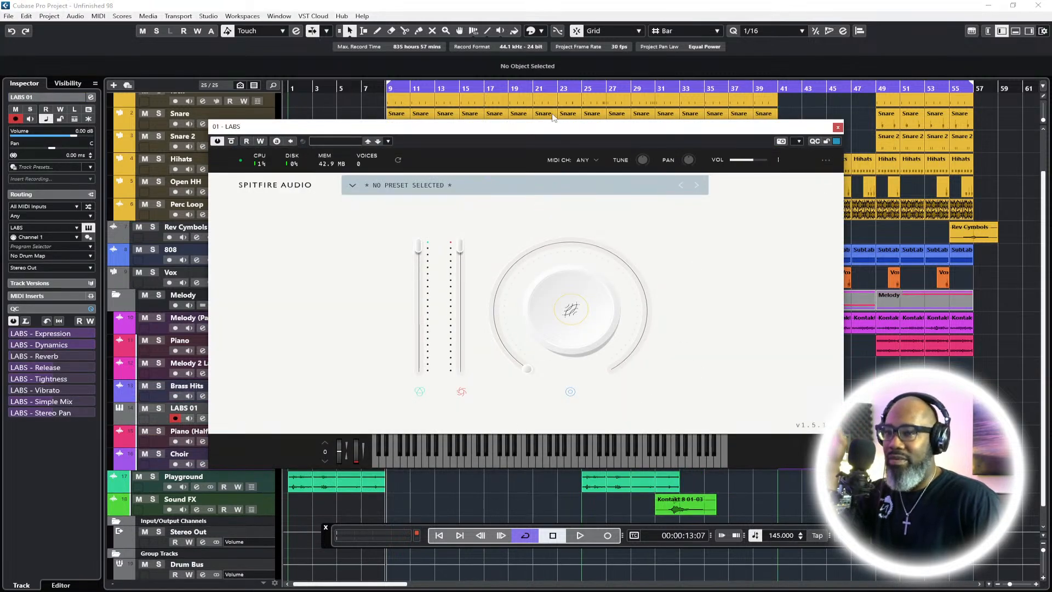
Filter the LABS presets by Strings and load Brass Loop from Tape Orchestra
left_click_drag(478, 132, 520, 129)
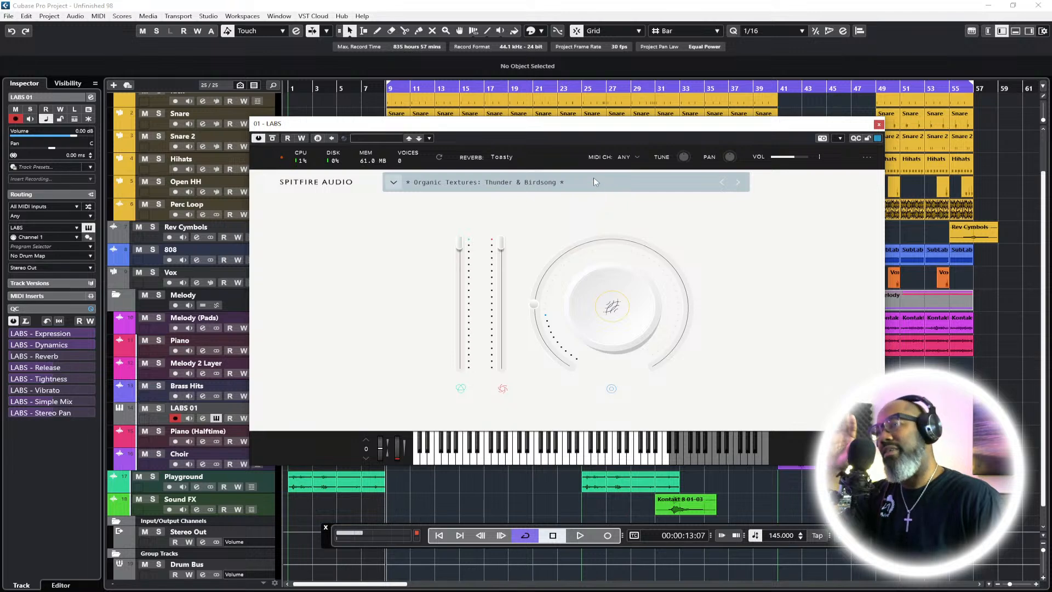
left_click(563, 185)
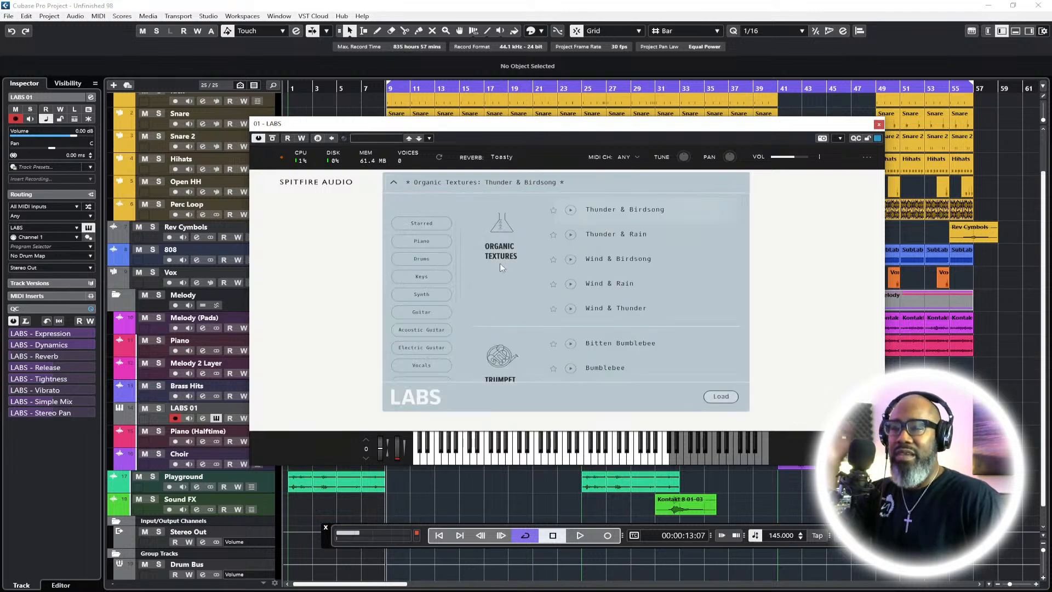
scroll(414, 306, "down", 4)
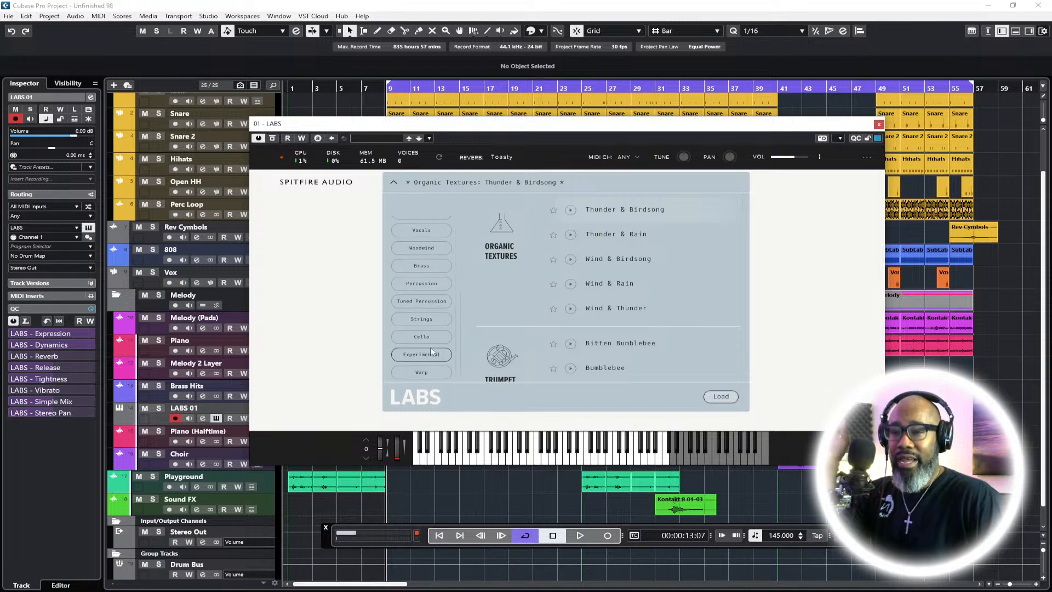
left_click(422, 320)
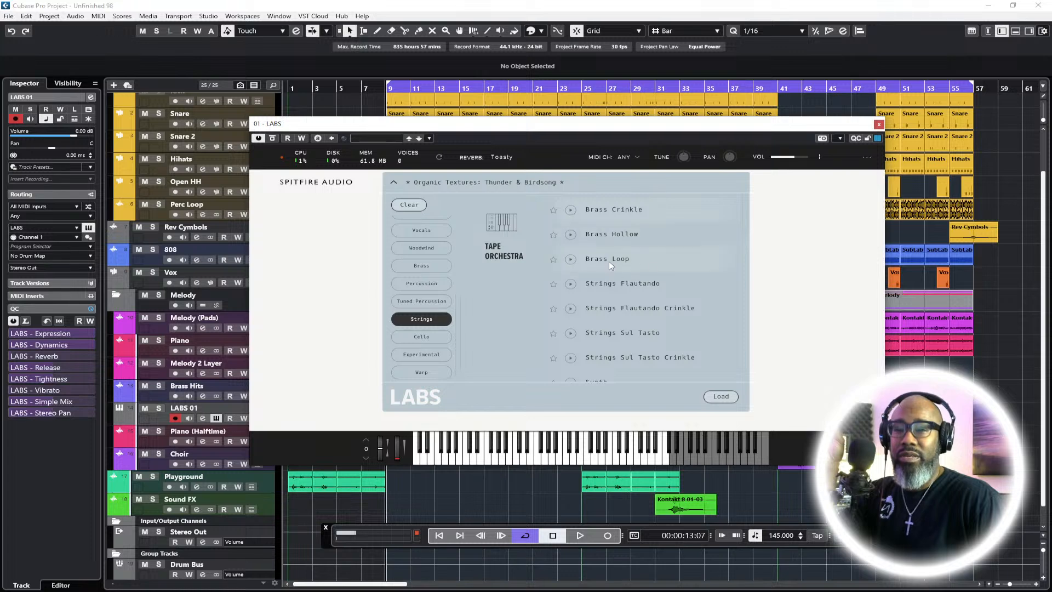
left_click(721, 397)
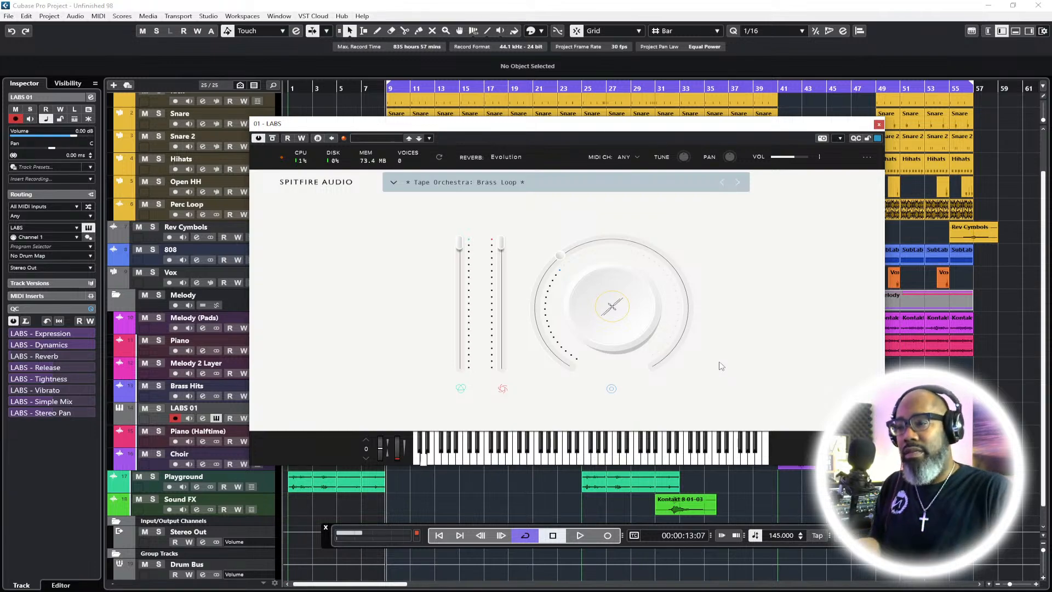
Check the available MIDI inputs for the LABS 01 track and close the LABS instrument window
left_click_drag(345, 126, 483, 47)
left_click(267, 416)
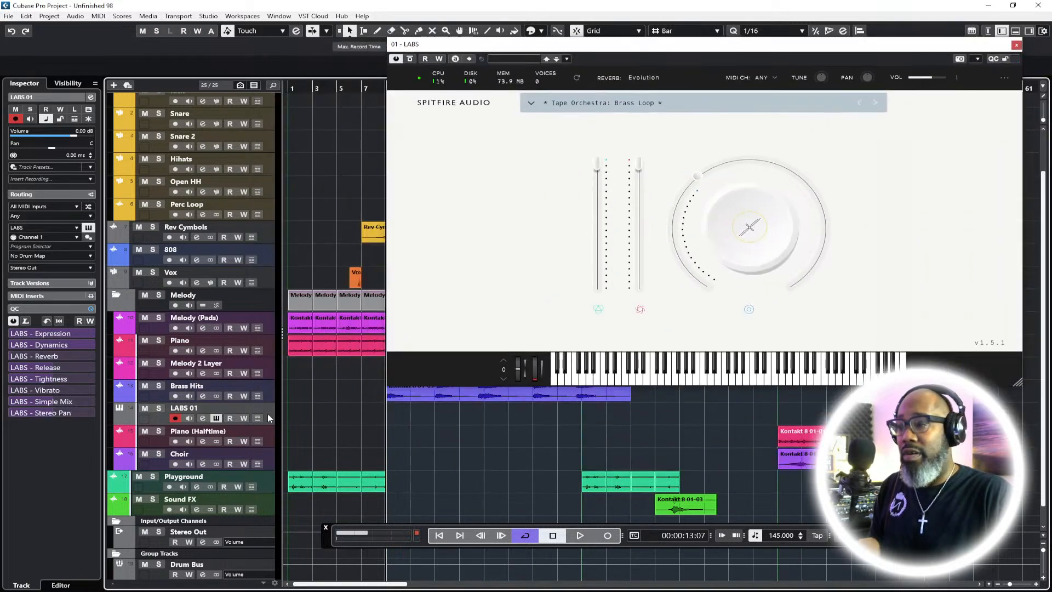
left_click(51, 207)
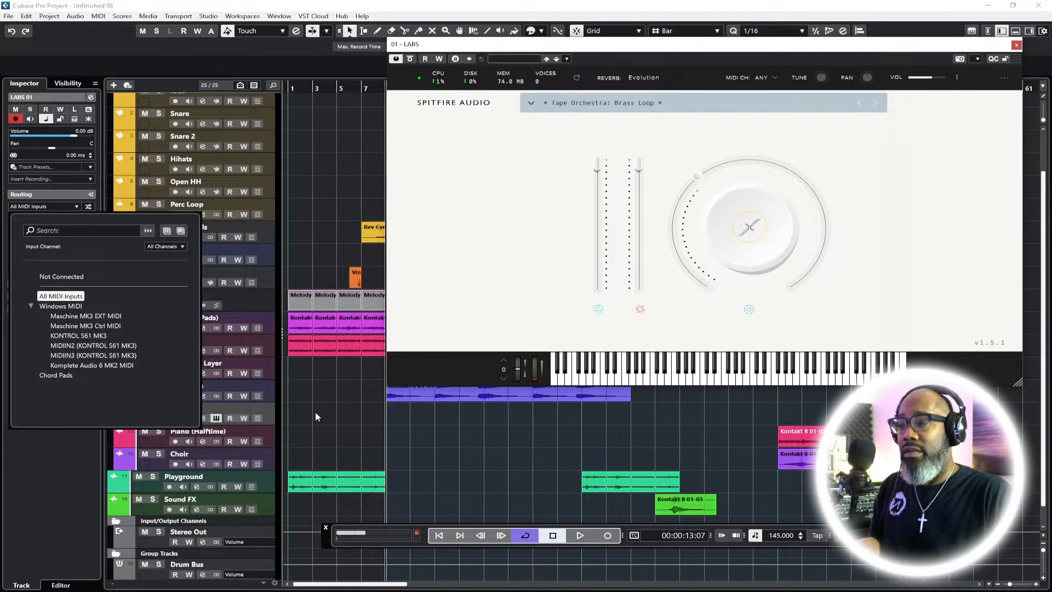
left_click(444, 453)
left_click_drag(658, 50, 370, 165)
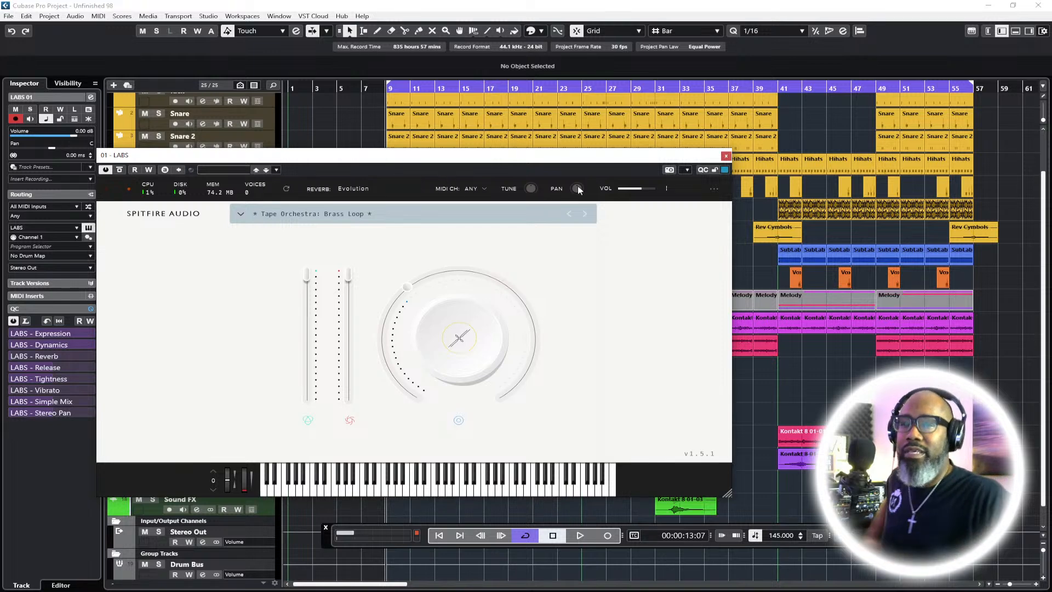
left_click(726, 157)
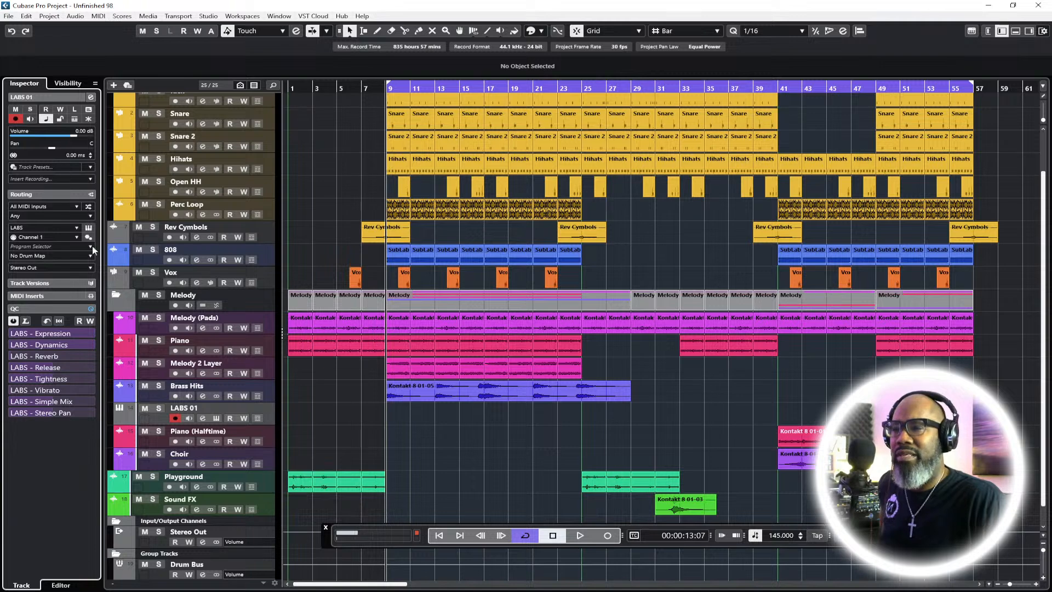
Replace the instrument on the LABS 01 track with String Studio VS-3 from the Other category
left_click(64, 227)
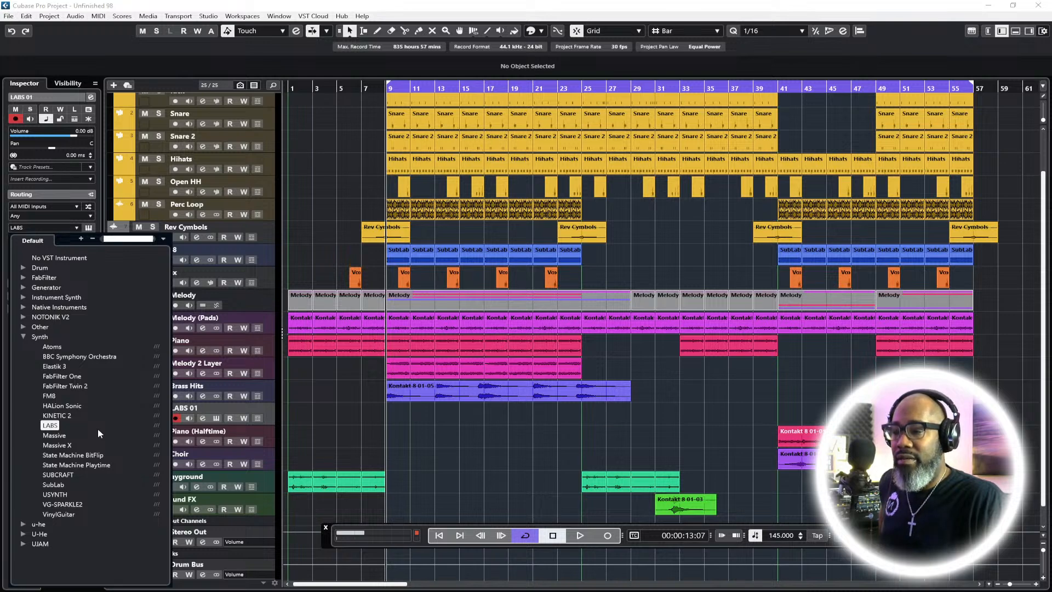
left_click(23, 336)
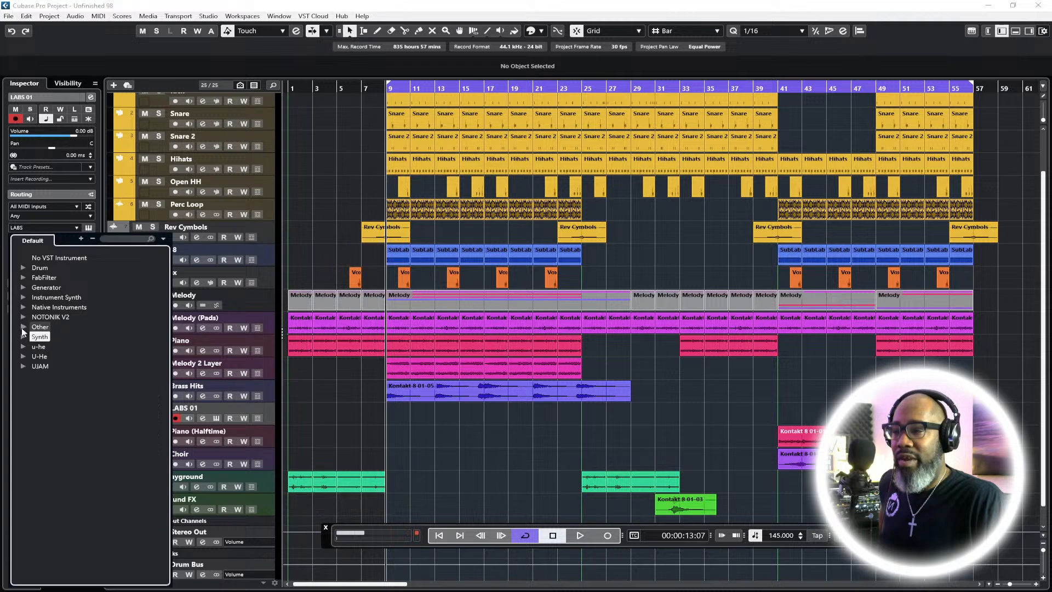
left_click(23, 326)
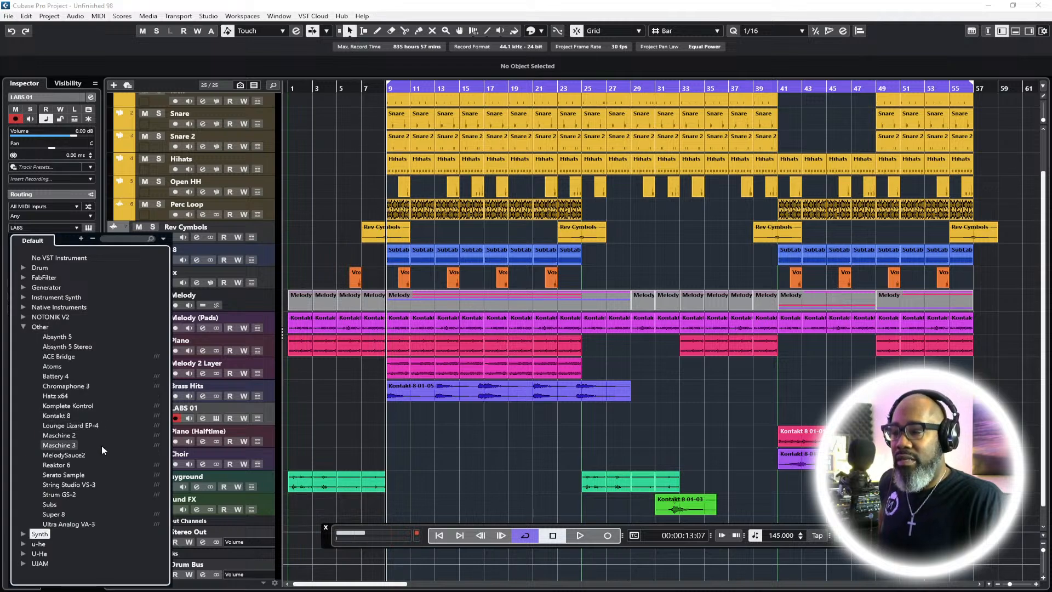
left_click(89, 486)
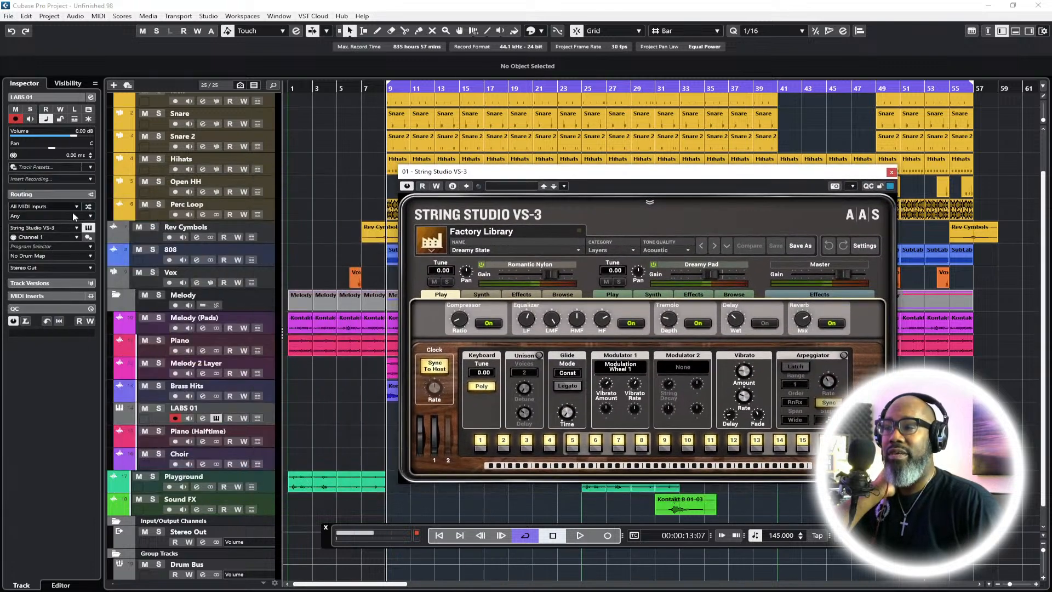
Replace the instrument on the LABS 01 track with BBC Symphony Orchestra from the Synth category and close its window
left_click(77, 228)
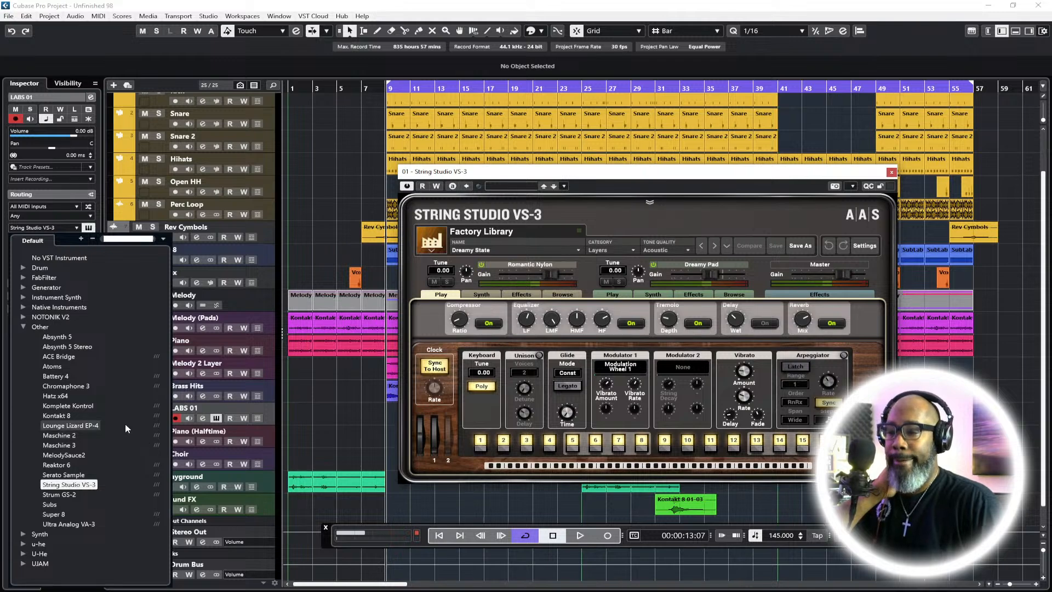
left_click(23, 327)
left_click(23, 337)
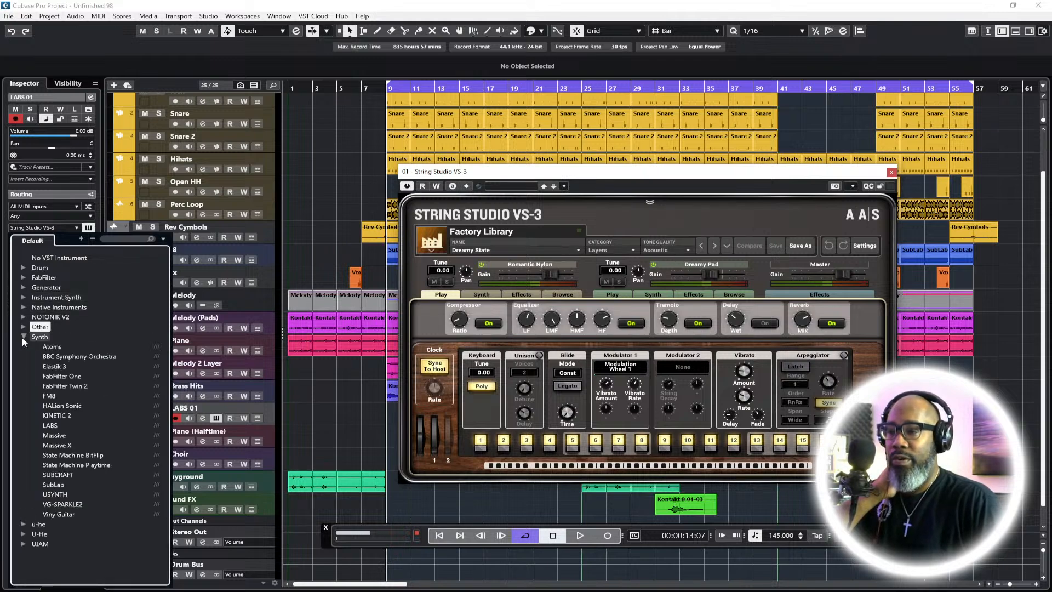
left_click(81, 357)
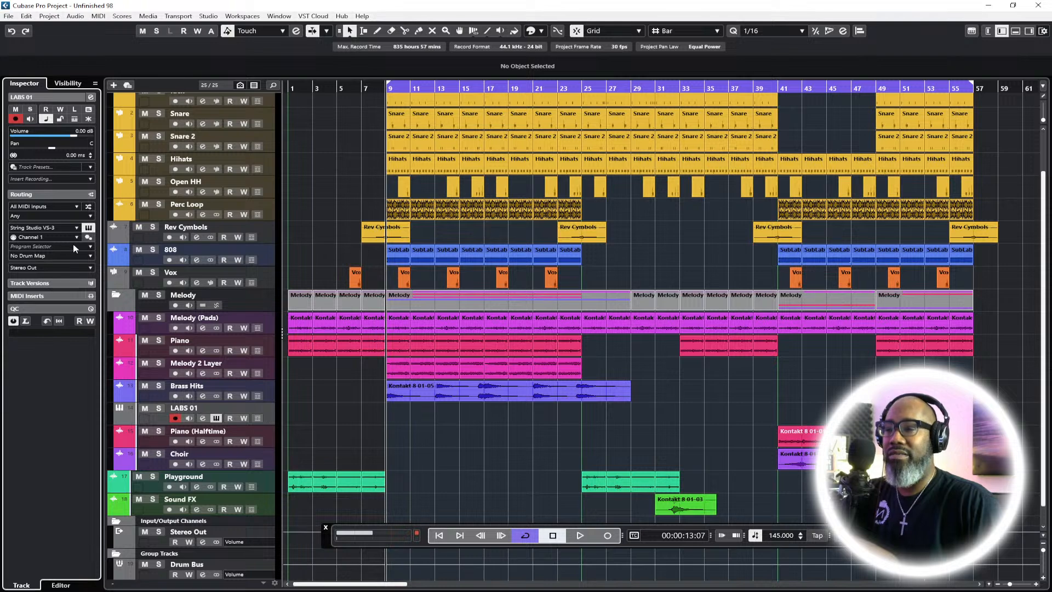
left_click(439, 537)
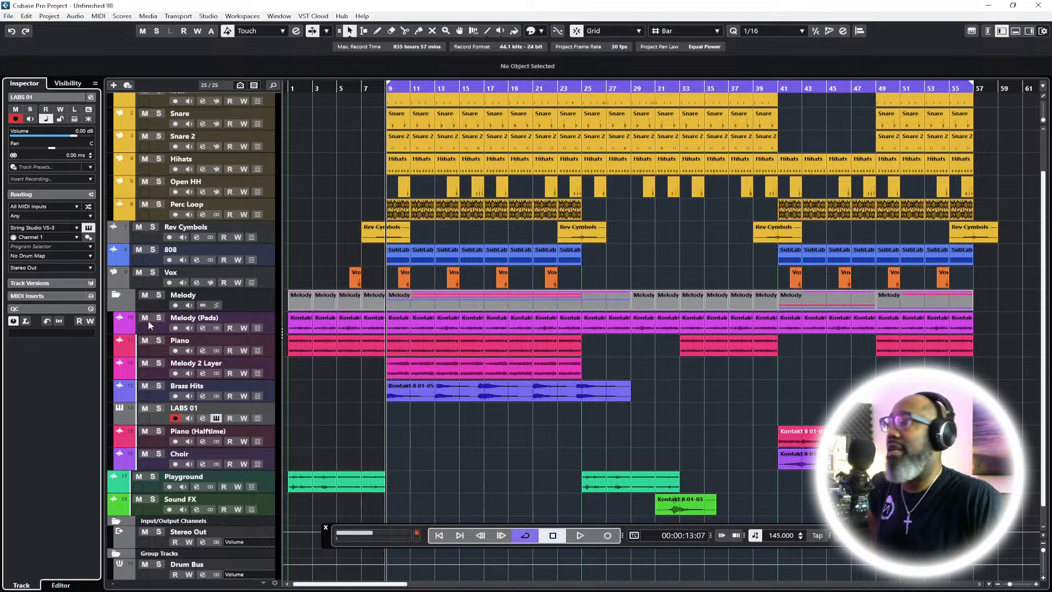
left_click_drag(0, 81, 460, 37)
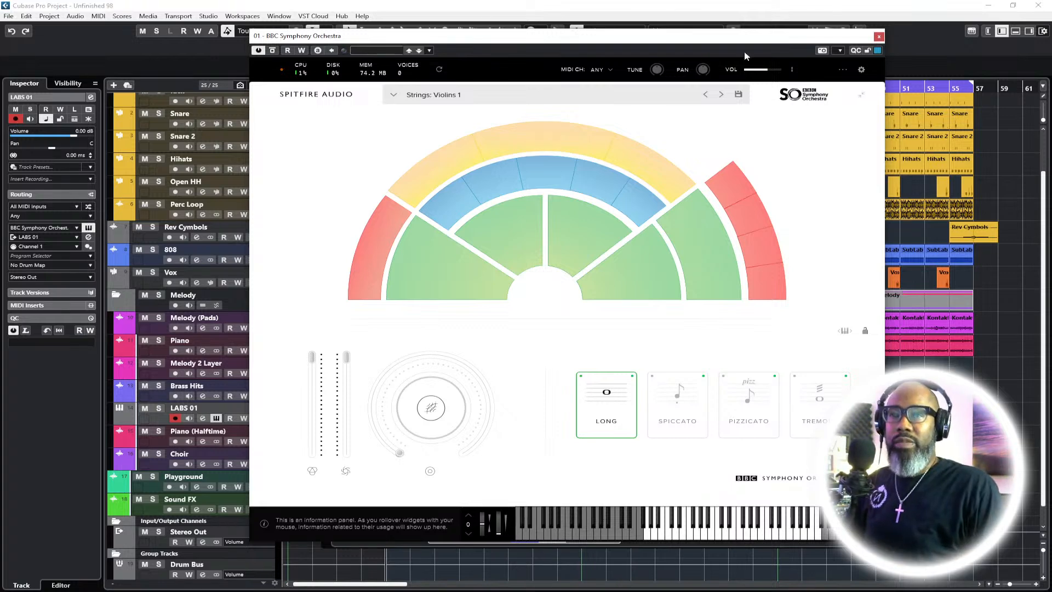
left_click(879, 36)
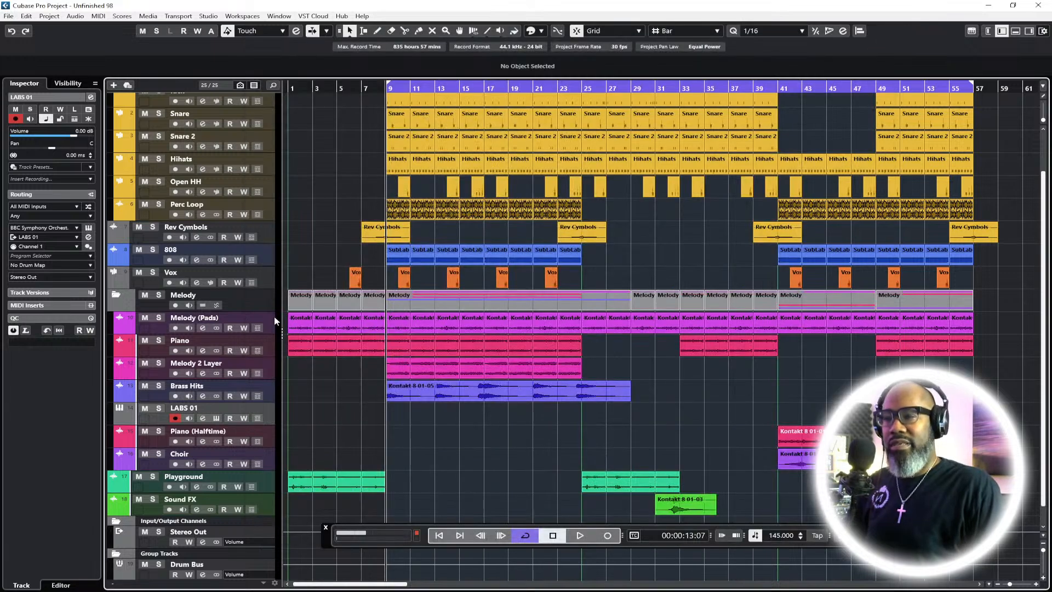
Select All MIDI Inputs as the LABS 01 track's input and play the arrangement from the beginning
left_click(59, 206)
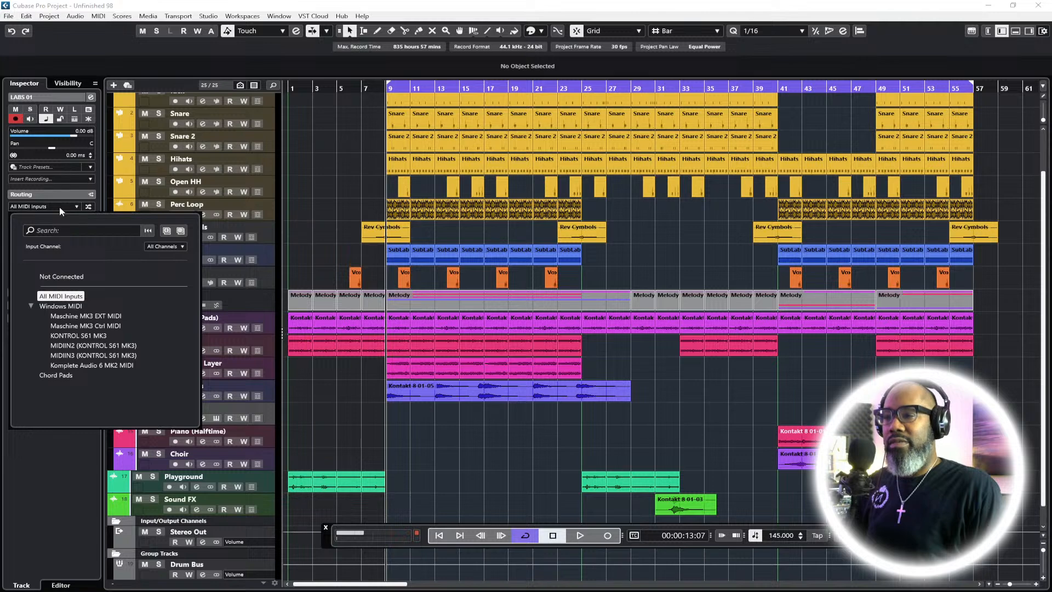
left_click(70, 297)
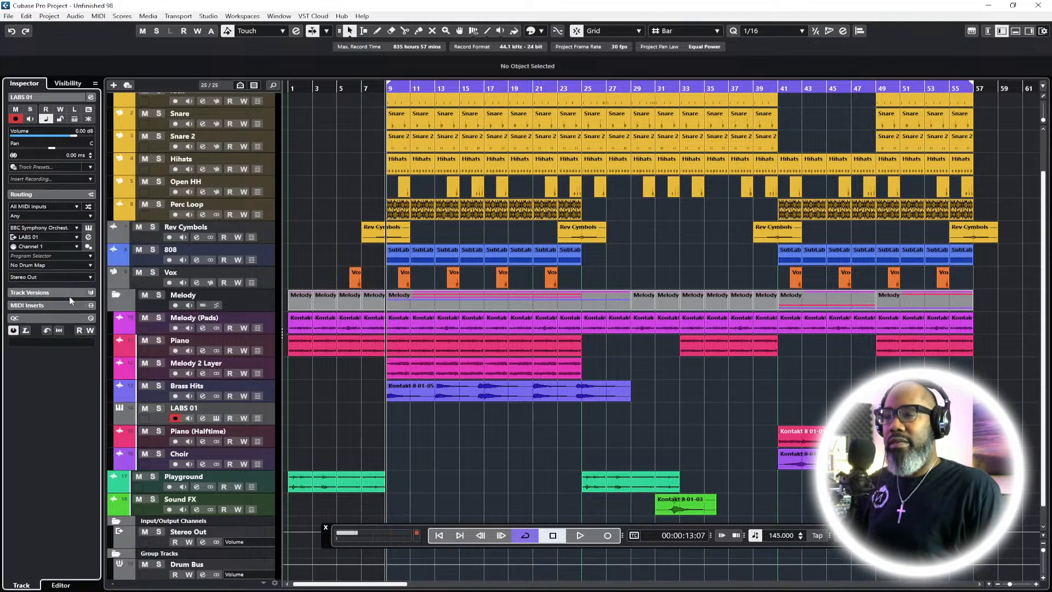
left_click(58, 217)
left_click(73, 460)
left_click(439, 535)
key("space")
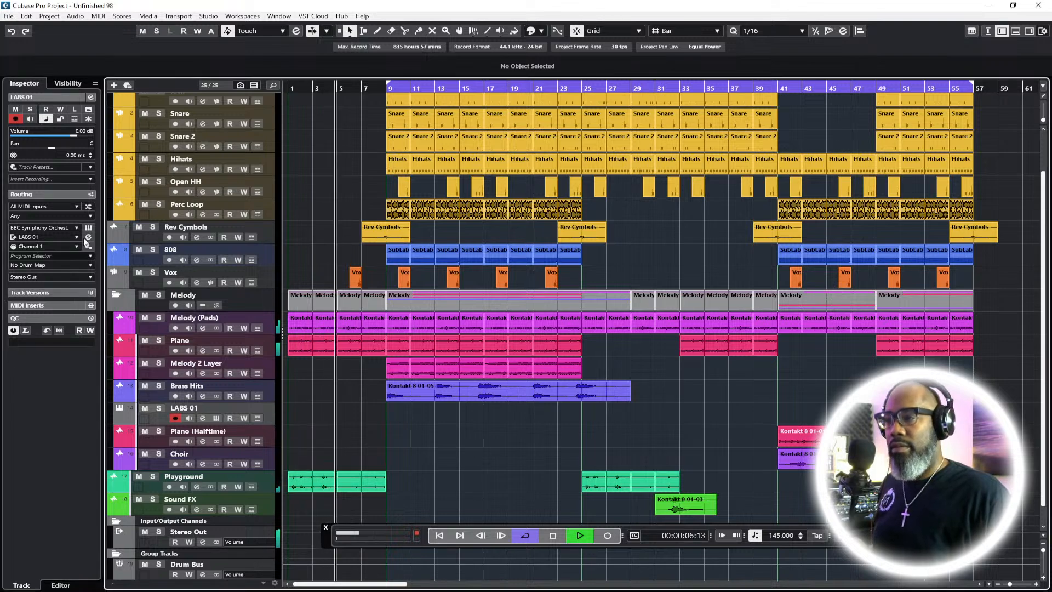
Try BBC Symphony Orchestra sounds during playback, going through Violins 1 Spiccato, Violins 2 and Bass Trombones a2 to Horns a4
left_click(216, 418)
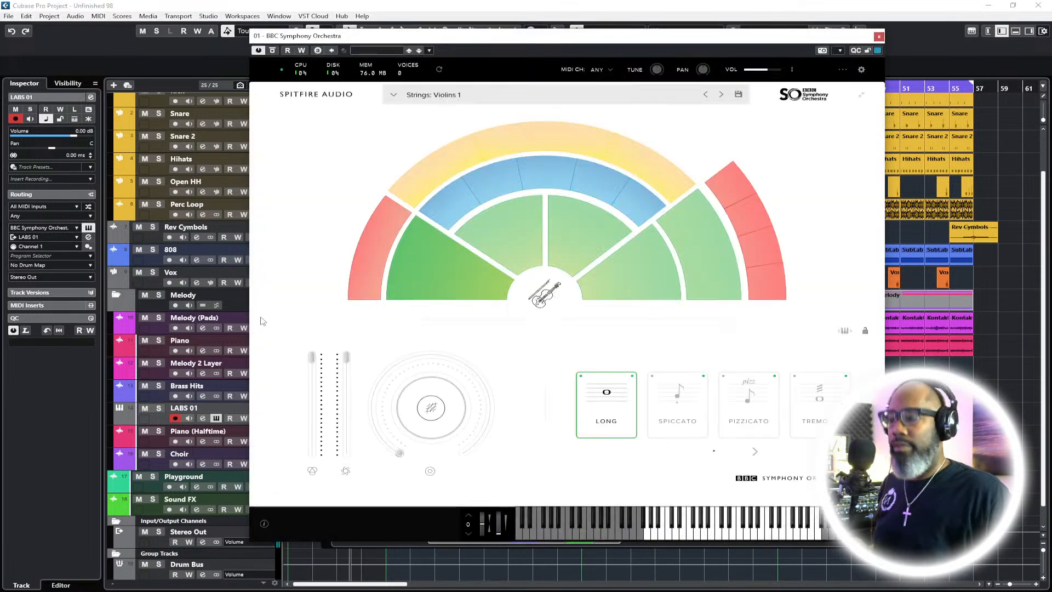
left_click(691, 416)
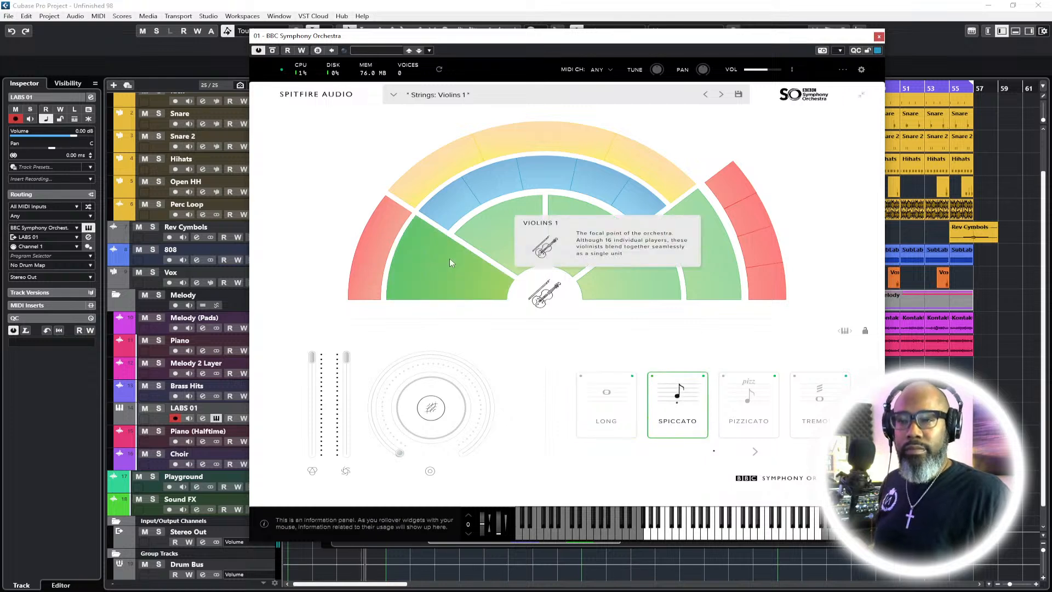
left_click(518, 241)
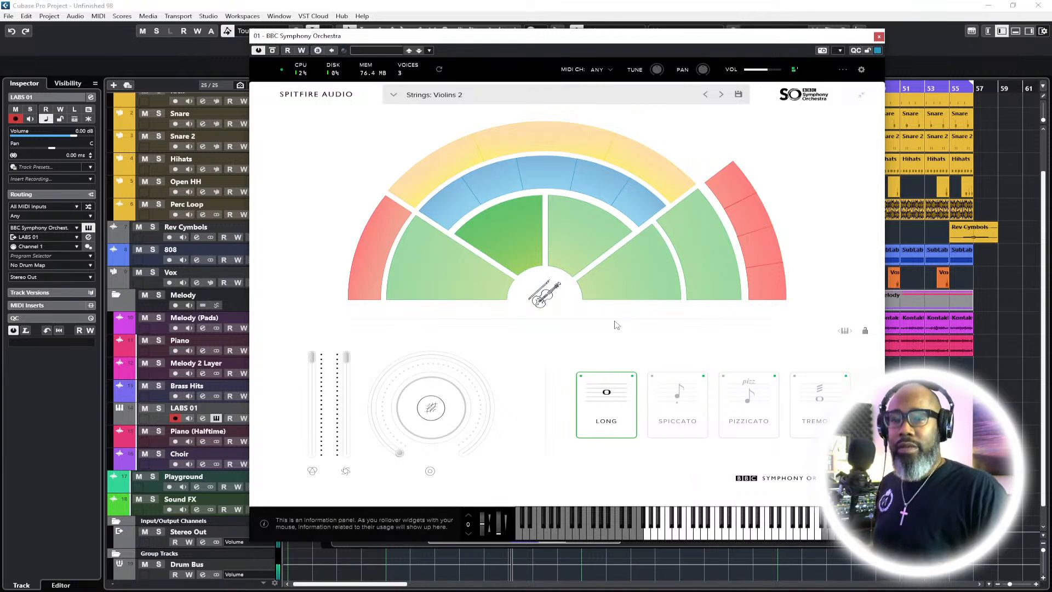
mouse_move(634, 298)
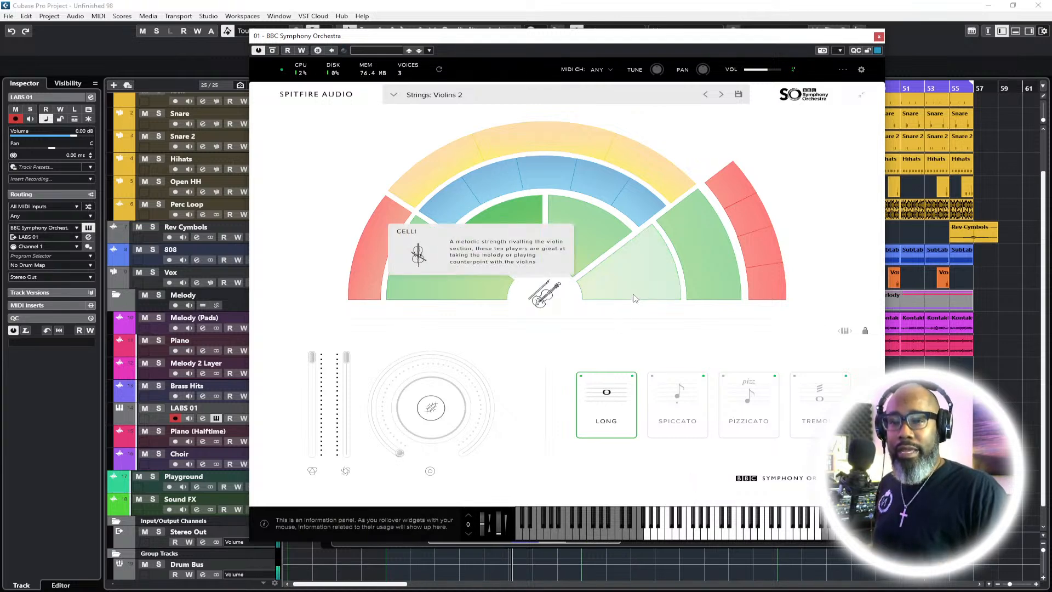
left_click(759, 241)
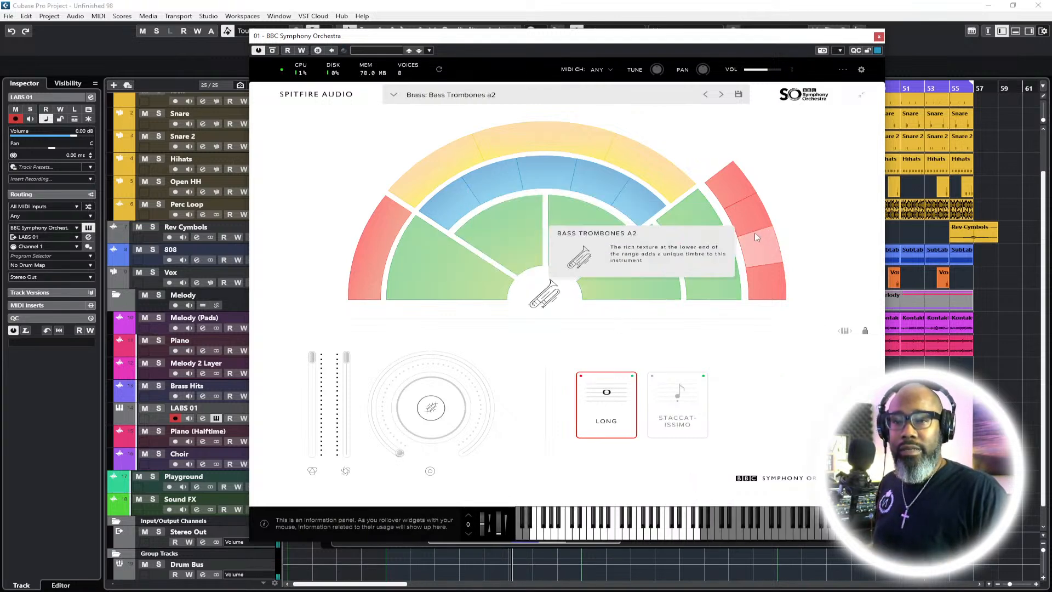
left_click(375, 240)
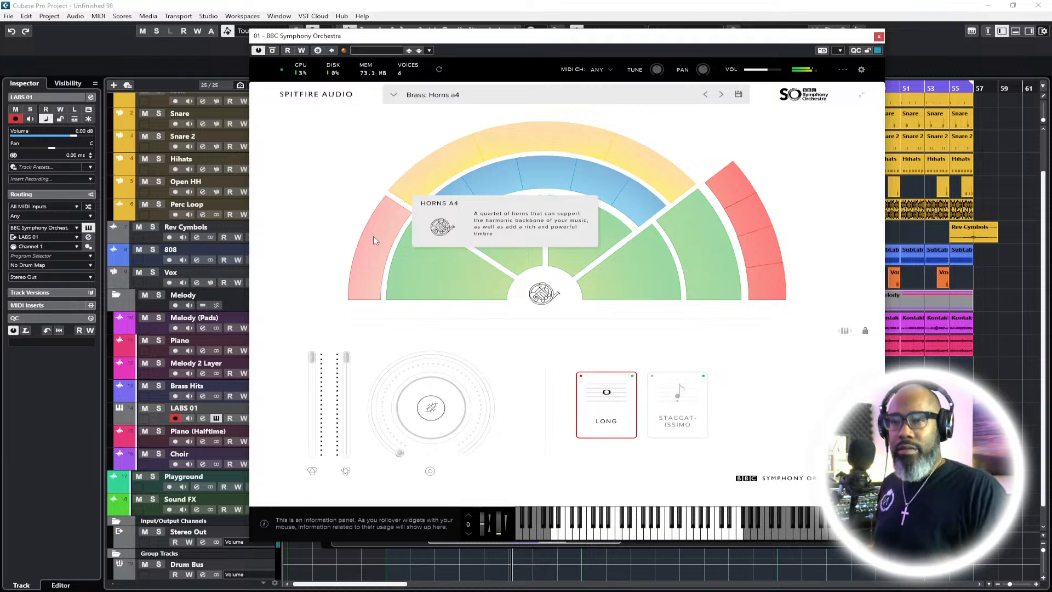
Audition Piccolo Long and Staccatissimo and Harp and Celeste, load Percussion with Timpani Hits, and close the instrument window
left_click(451, 202)
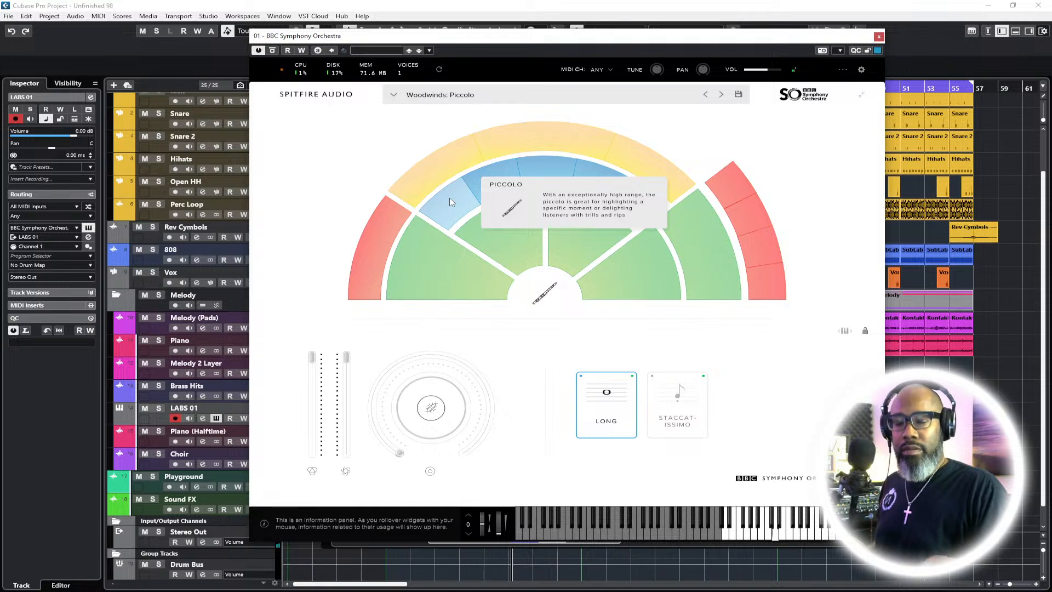
left_click(699, 417)
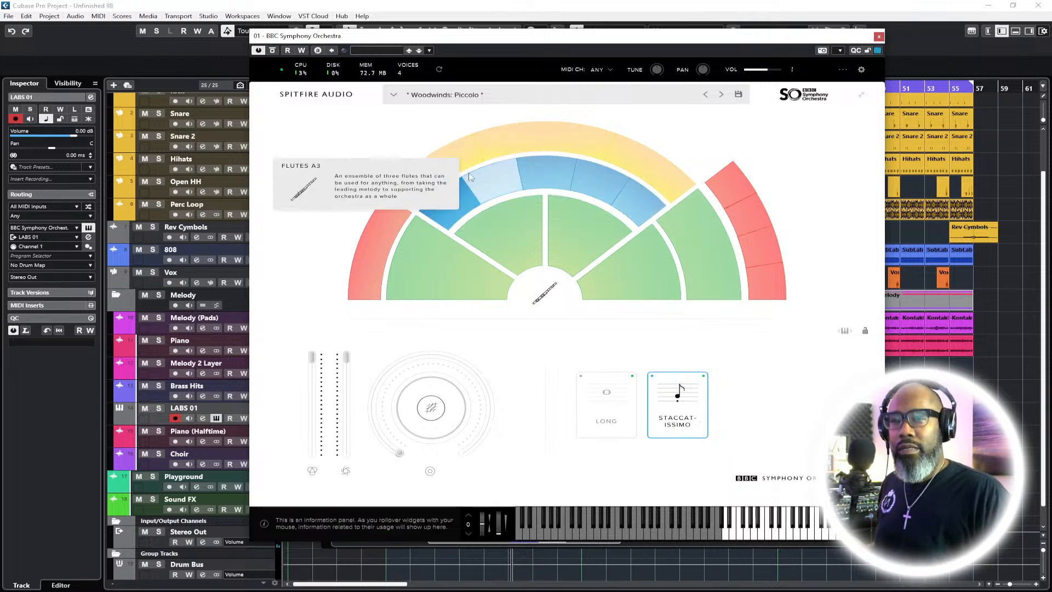
left_click(438, 176)
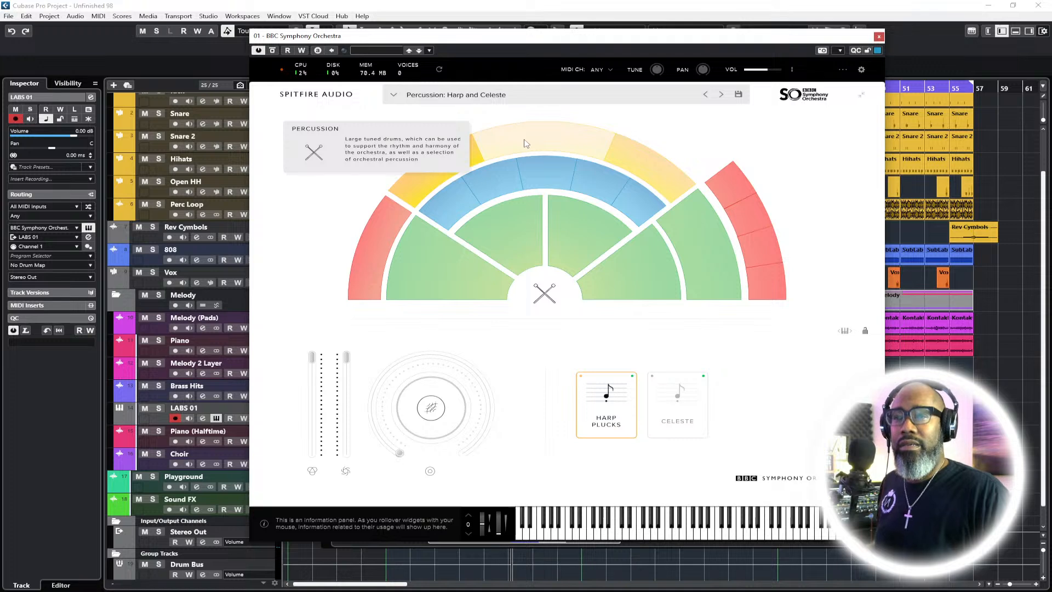
left_click(525, 143)
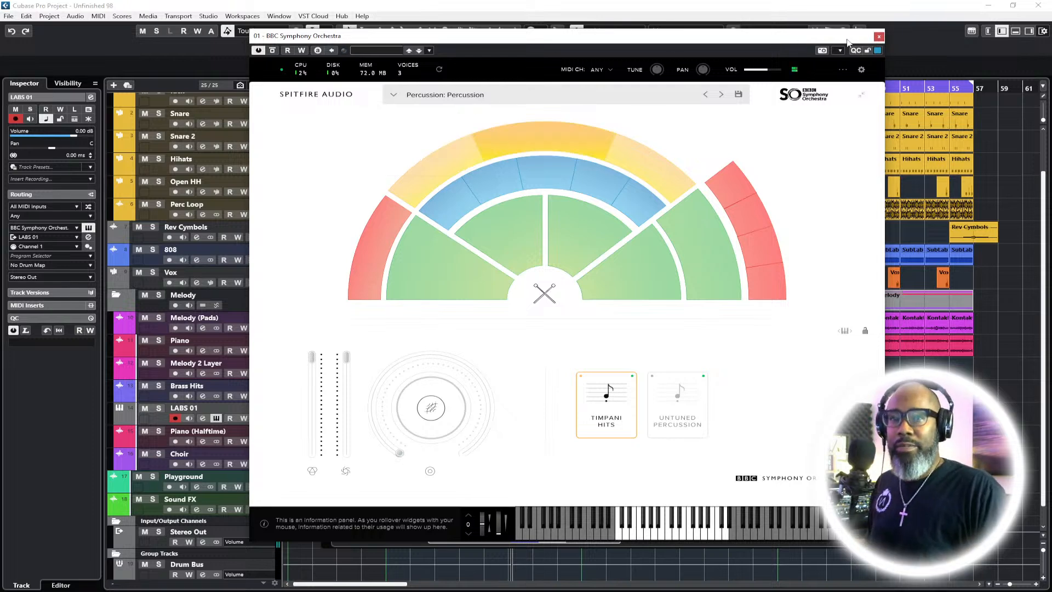
left_click(879, 37)
Play the arrangement from bar 9 to try the timpani sound against it, and stop playback
left_click(386, 89)
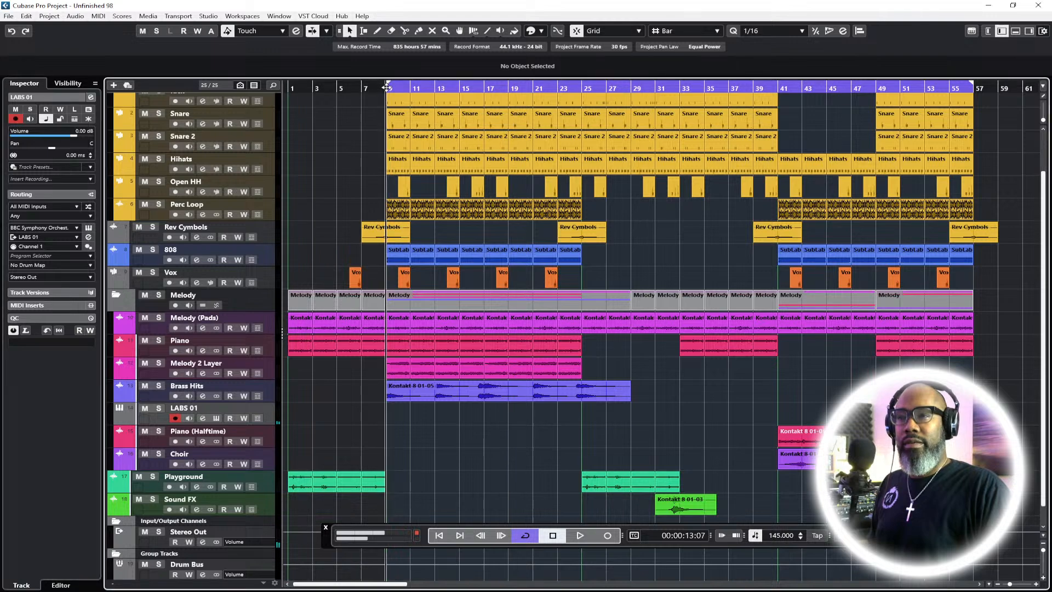
key("space")
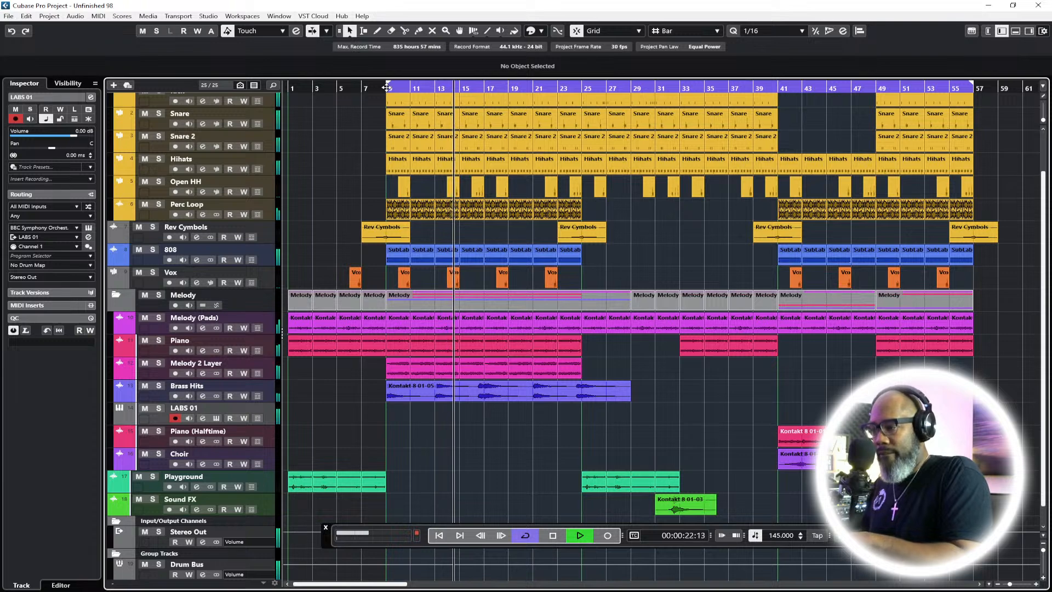
key("alt+space")
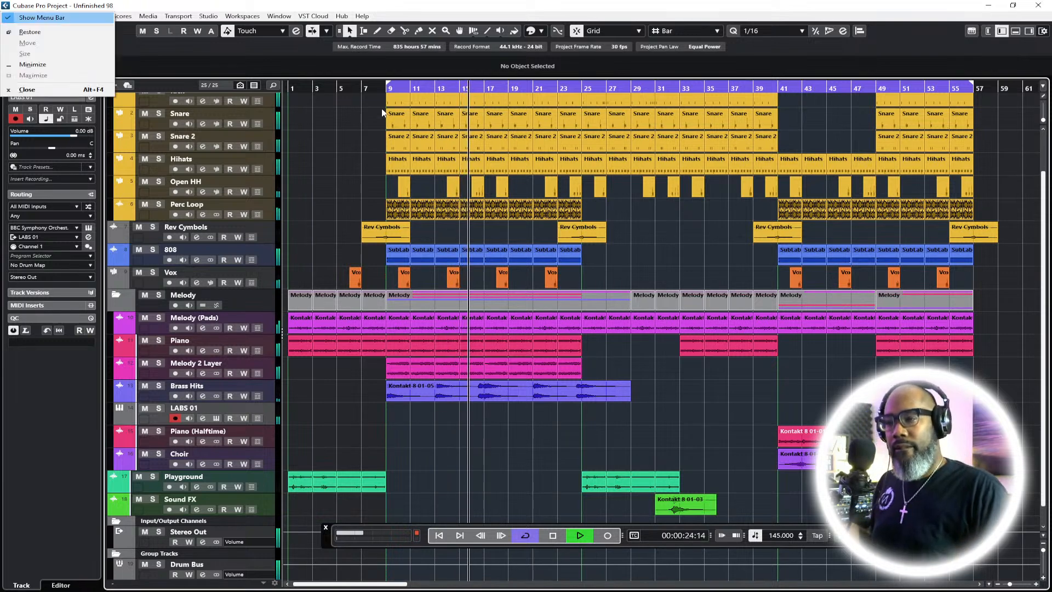
left_click(137, 81)
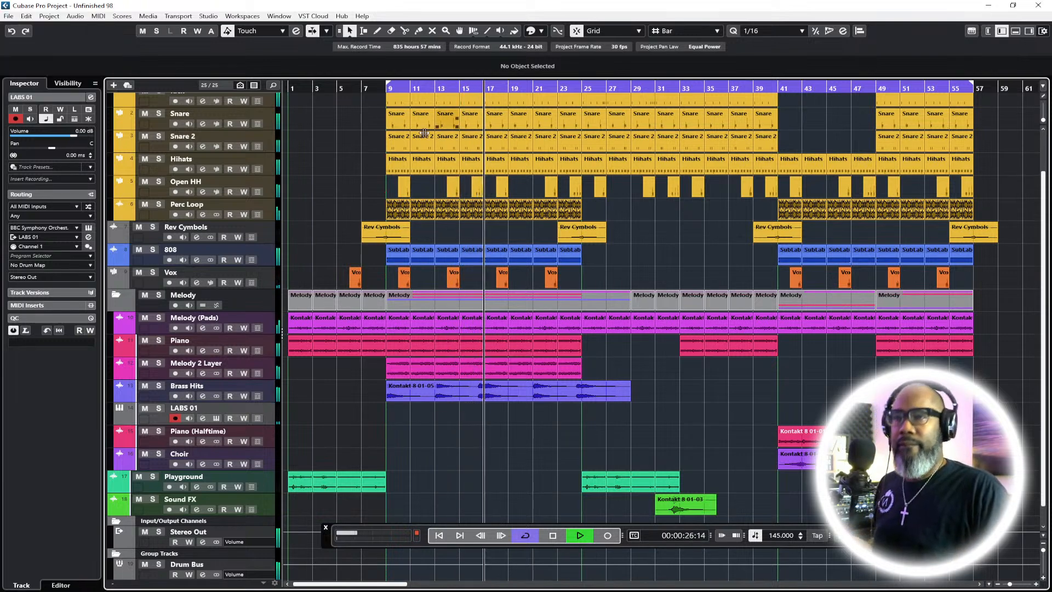
key("space")
Play the arrangement from bar 25 to try the timpani sound over Verse 1 Part 1, and stop
left_click(388, 89)
left_click(583, 87)
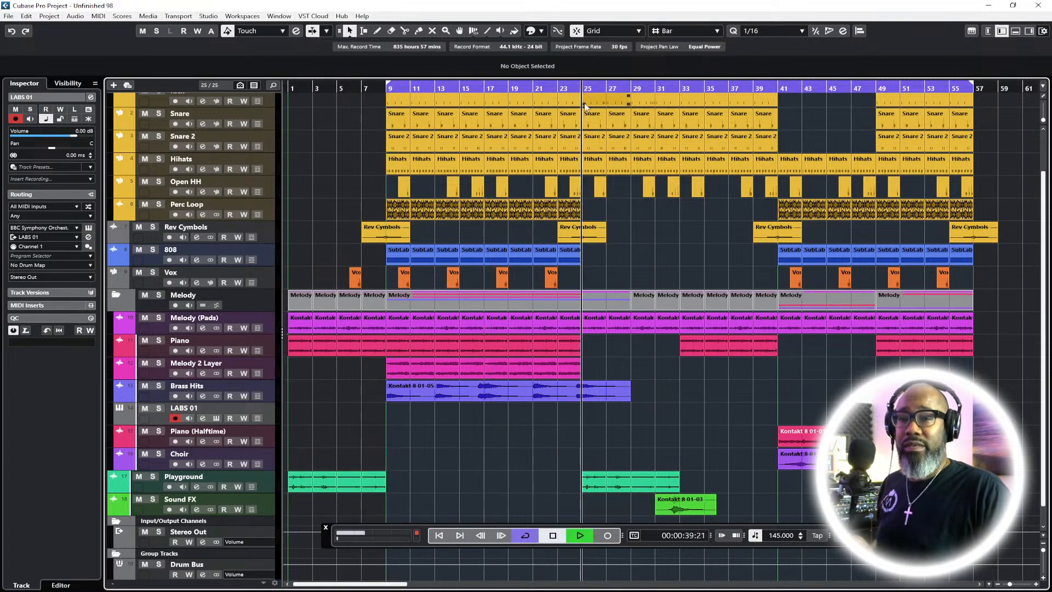
key("space")
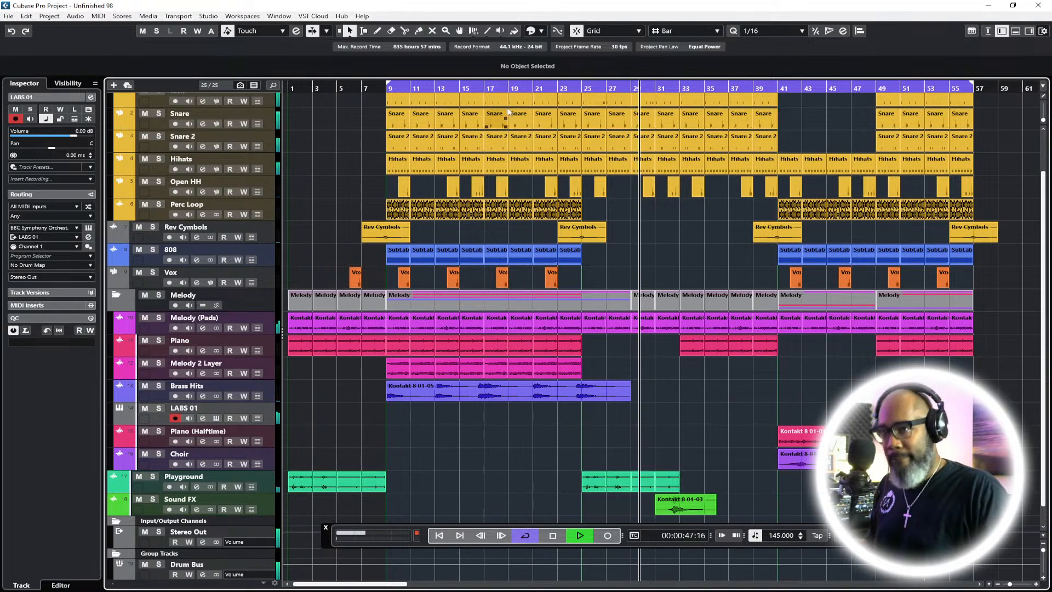
left_click(574, 89)
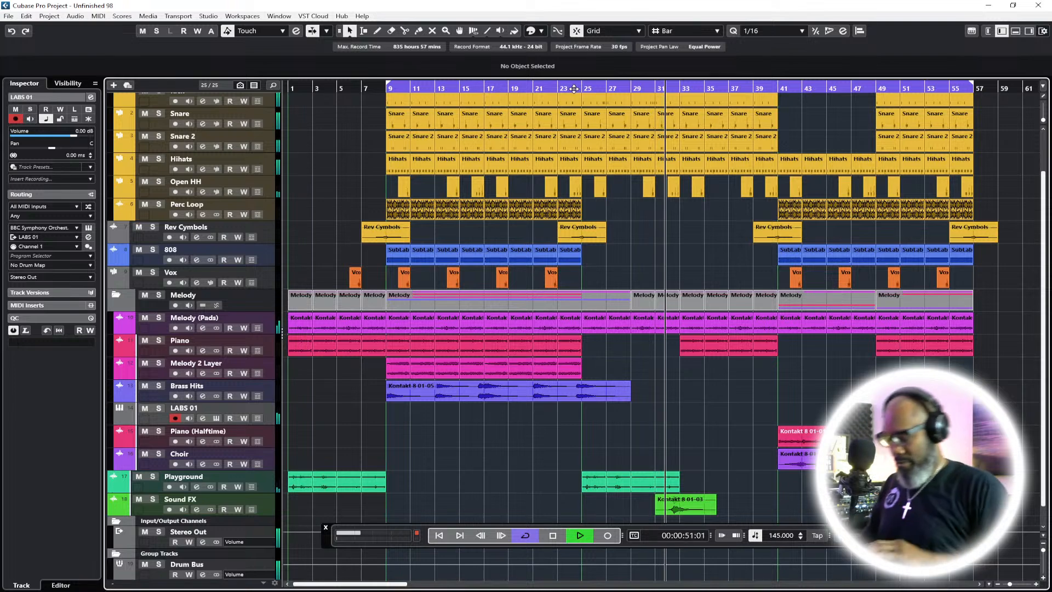
key("space")
Record a timpani part on the LABS 01 track from bar 25 to about bar 37
left_click(583, 88)
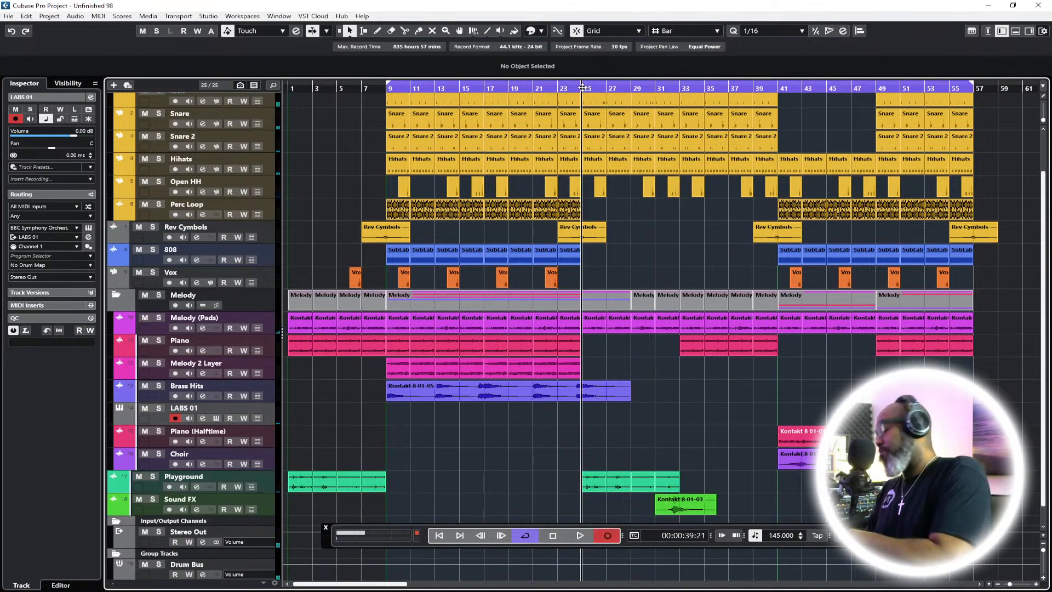
key("KP_Multiply")
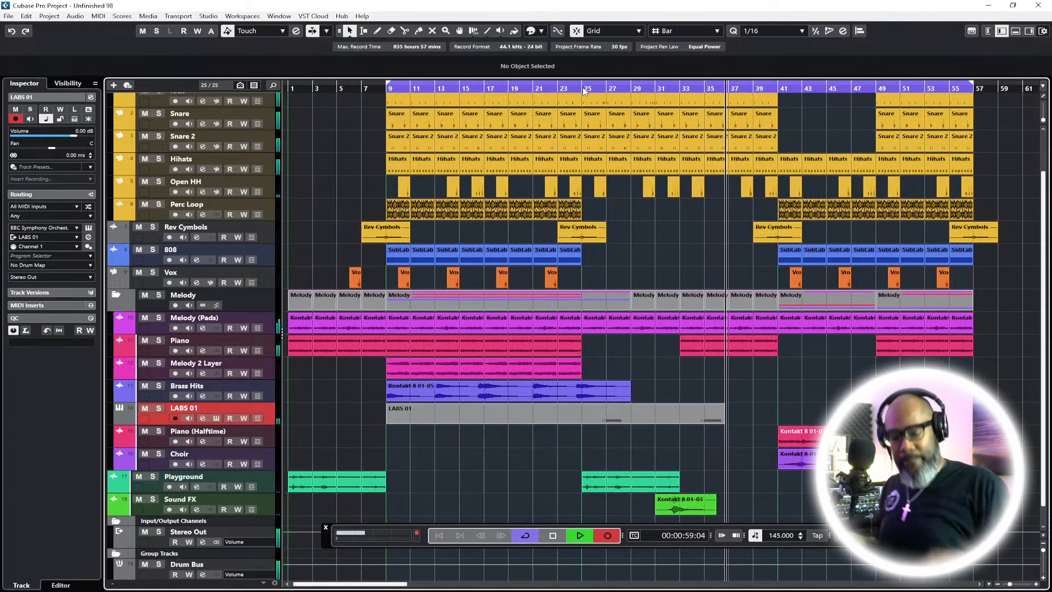
key("space")
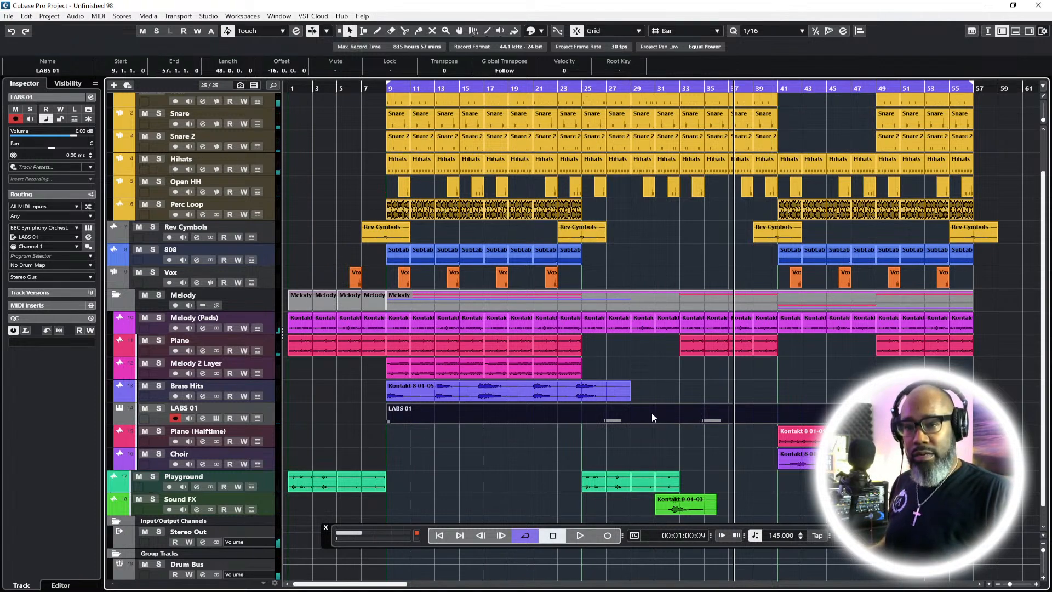
Split the recorded LABS 01 part at bars 25 and 31 and delete the pieces before and after that range
left_click(405, 31)
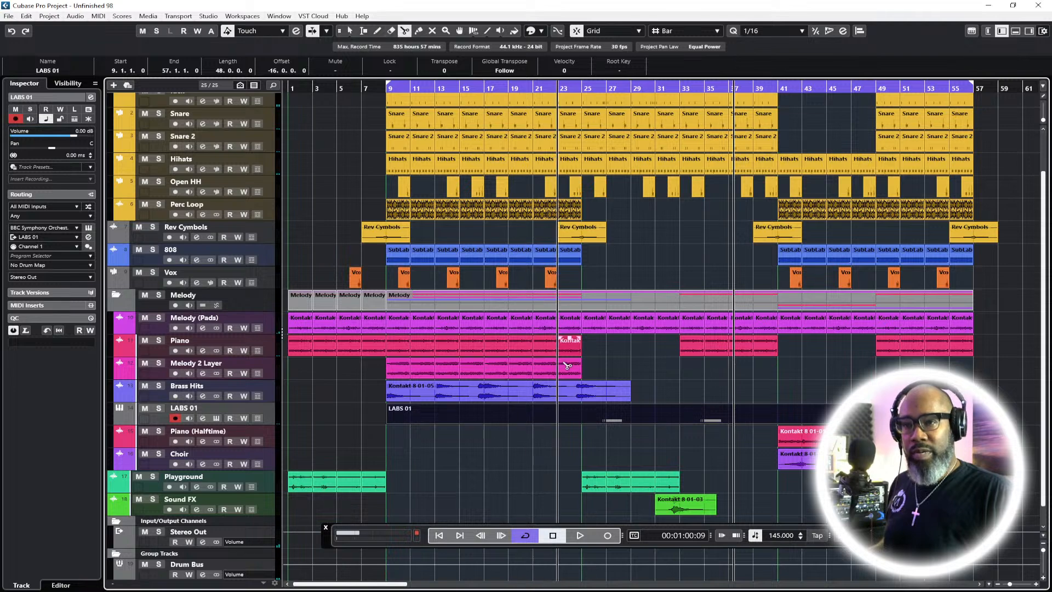
left_click(582, 418)
left_click(656, 418)
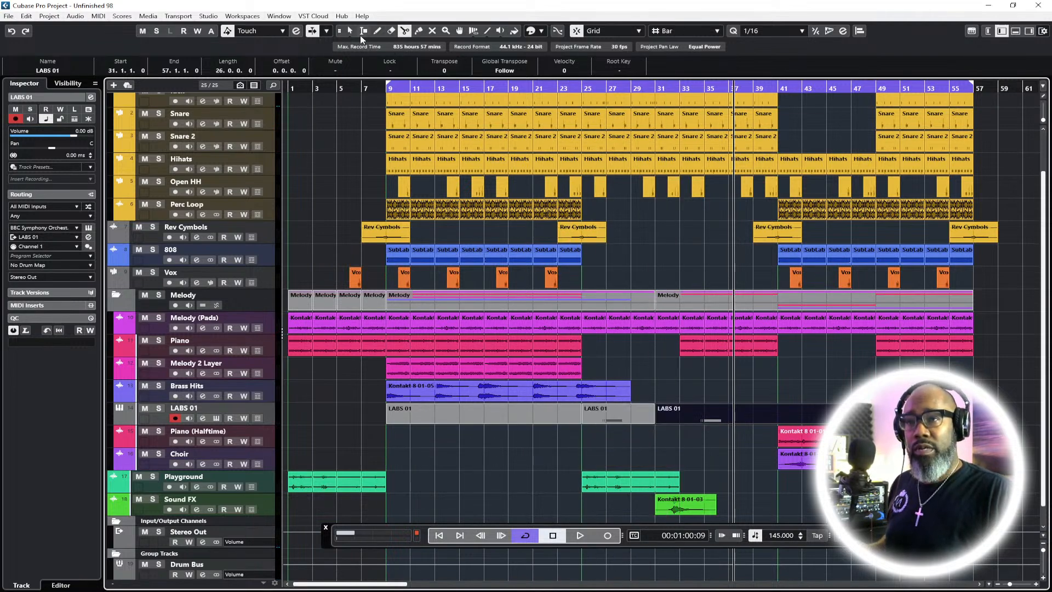
left_click(458, 410)
key("Delete")
left_click(701, 416)
key("Delete")
Copy the six-bar LABS 01 part and paste it at bars 31 and 37
left_click(616, 415)
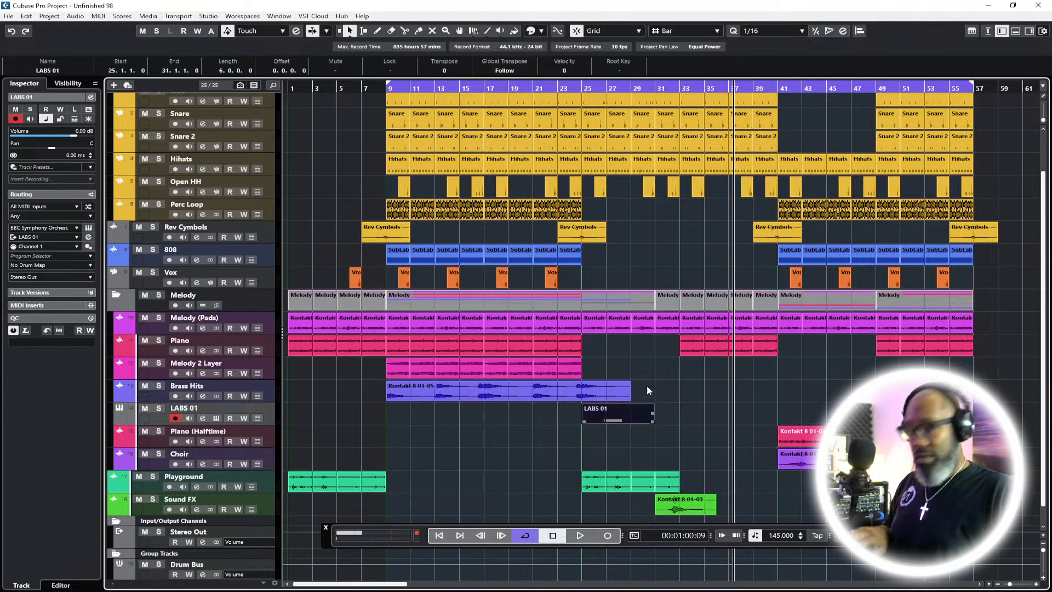
left_click(656, 88)
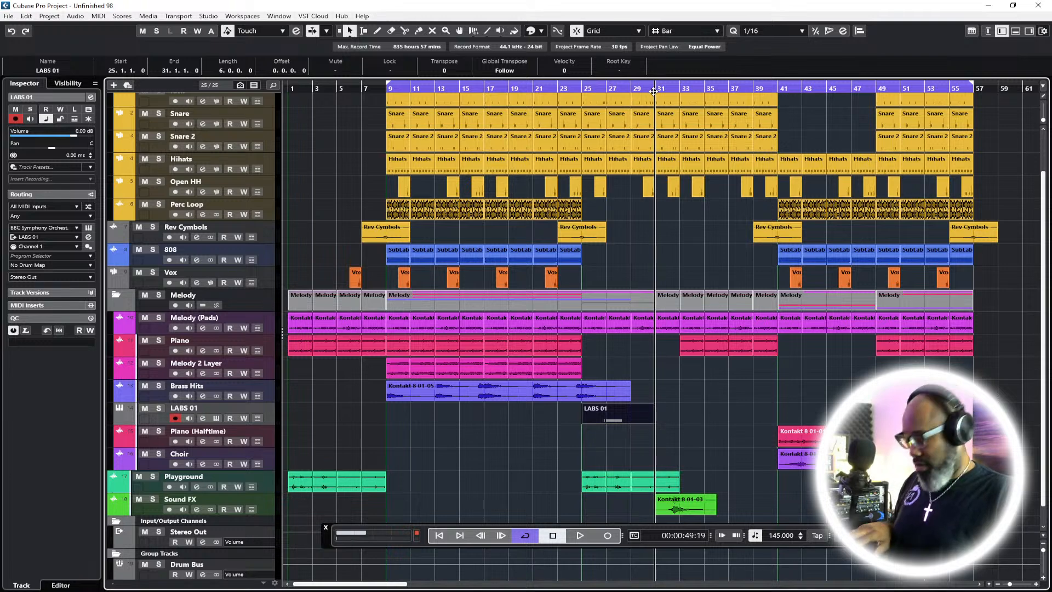
key("ctrl+v")
left_click(724, 91)
key("ctrl+v")
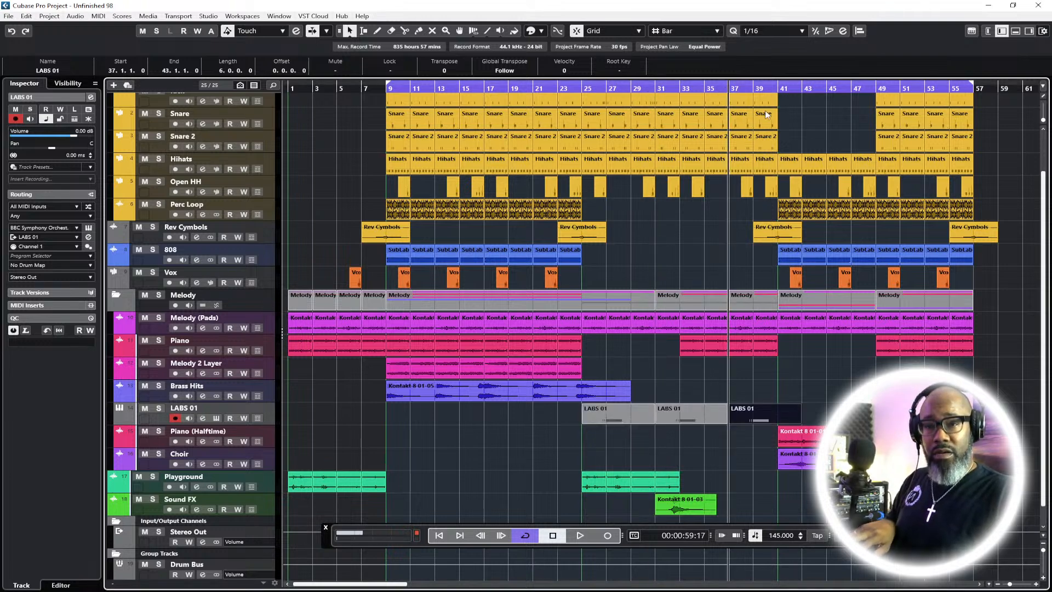
Play the arrangement from just before bar 25 through Verse 1 Part 2 and set the LABS 01 track's volume to -1.34 dB
left_click(567, 97)
key("space")
left_click(674, 377)
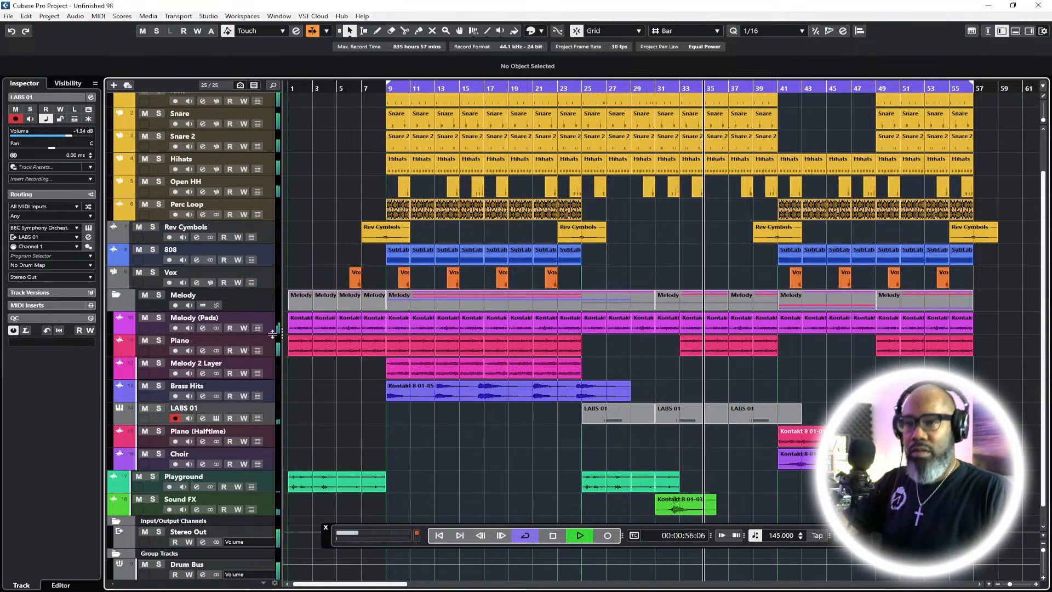
scroll(570, 400, "up", 2)
scroll(544, 367, "down", 2)
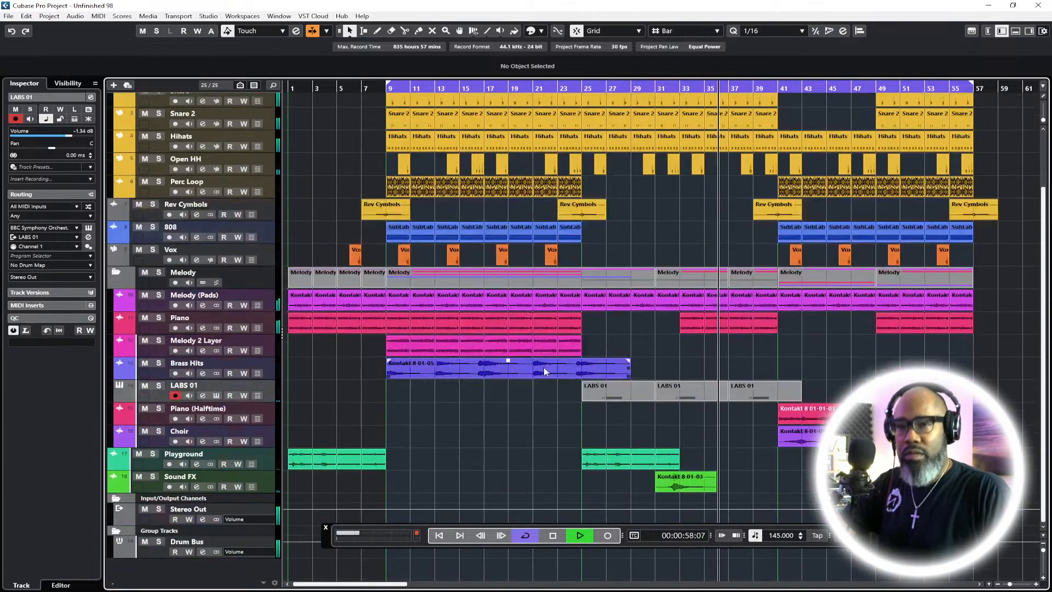
scroll(544, 367, "up", 2)
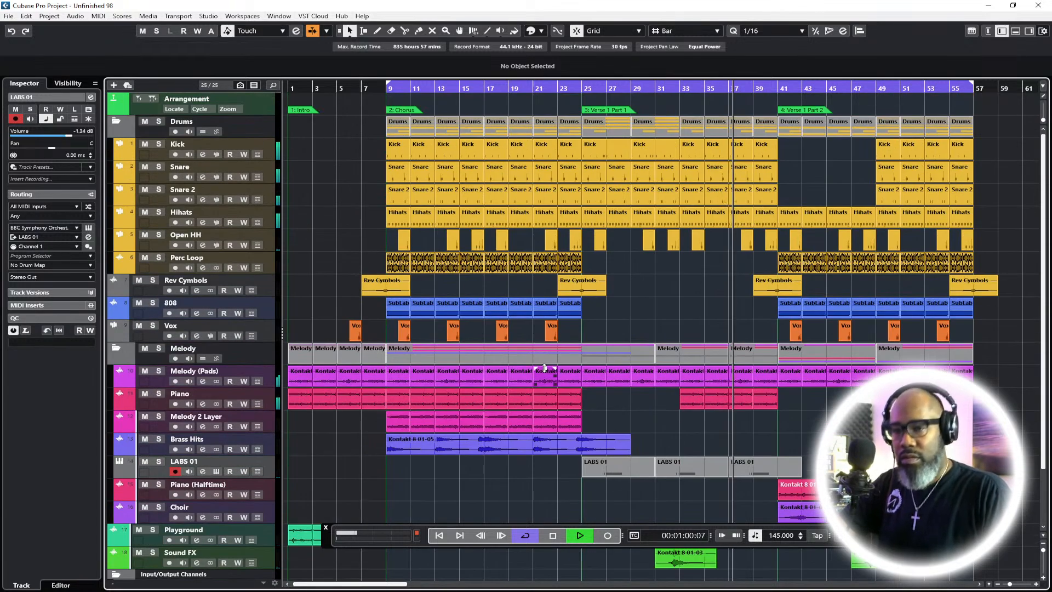
scroll(544, 368, "down", 2)
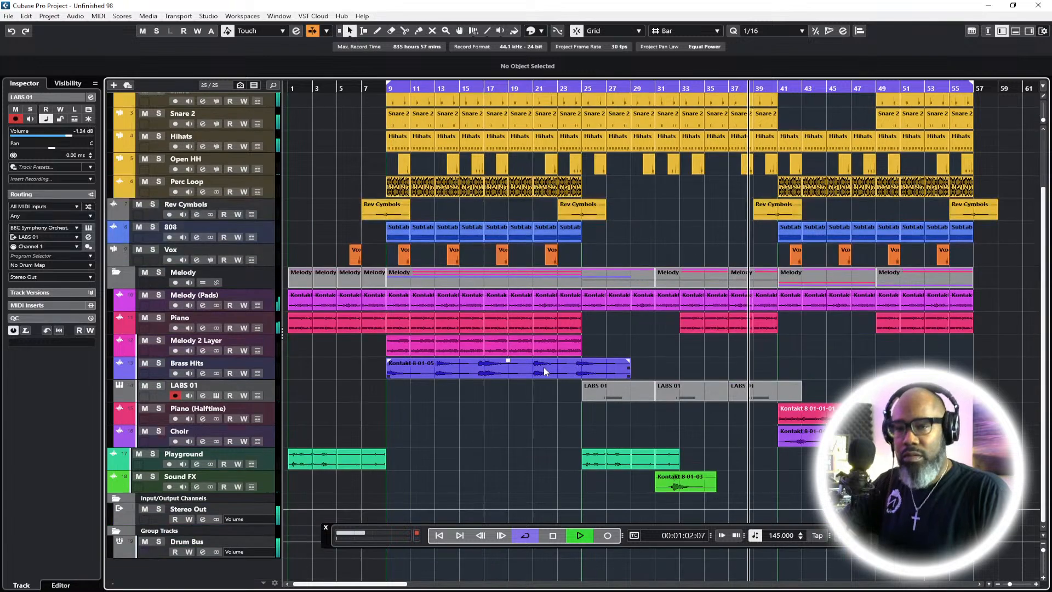
scroll(544, 368, "up", 2)
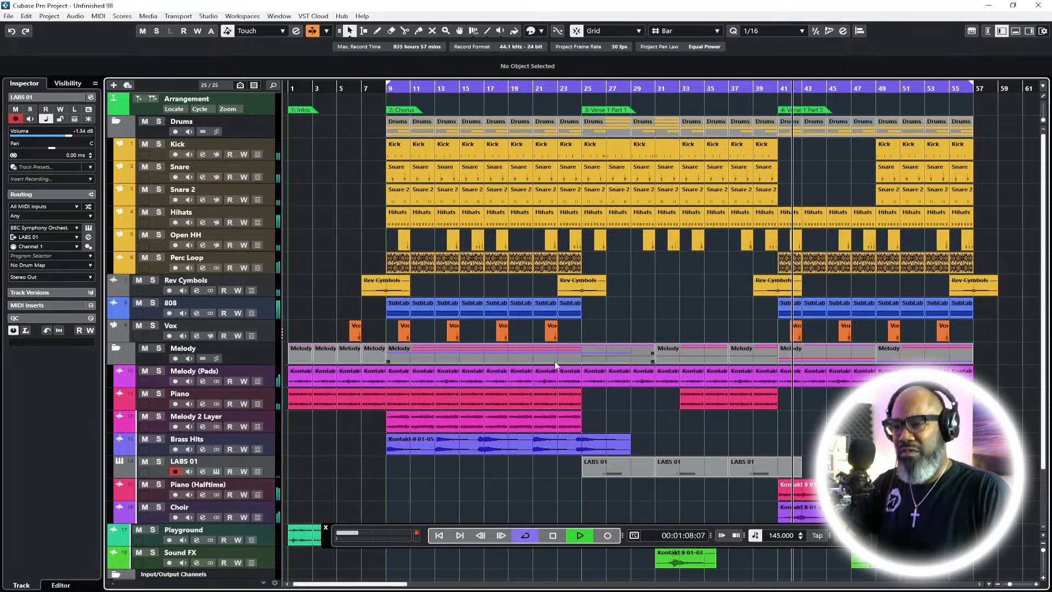
scroll(568, 363, "down", 2)
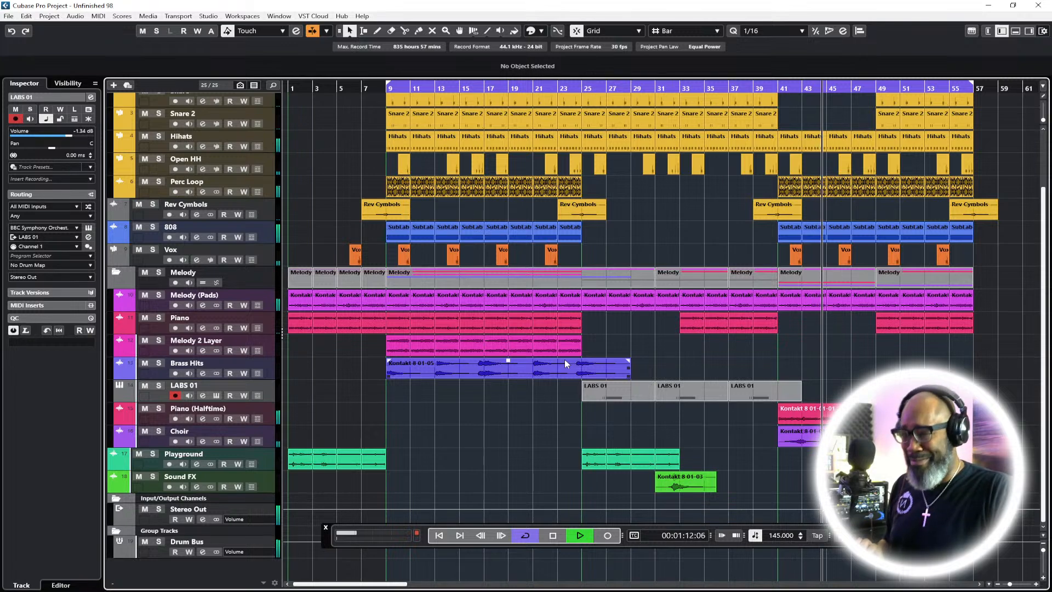
key("space")
Check the name of the loaded sound in the LABS 01 track's instrument window and close it
left_click(353, 391)
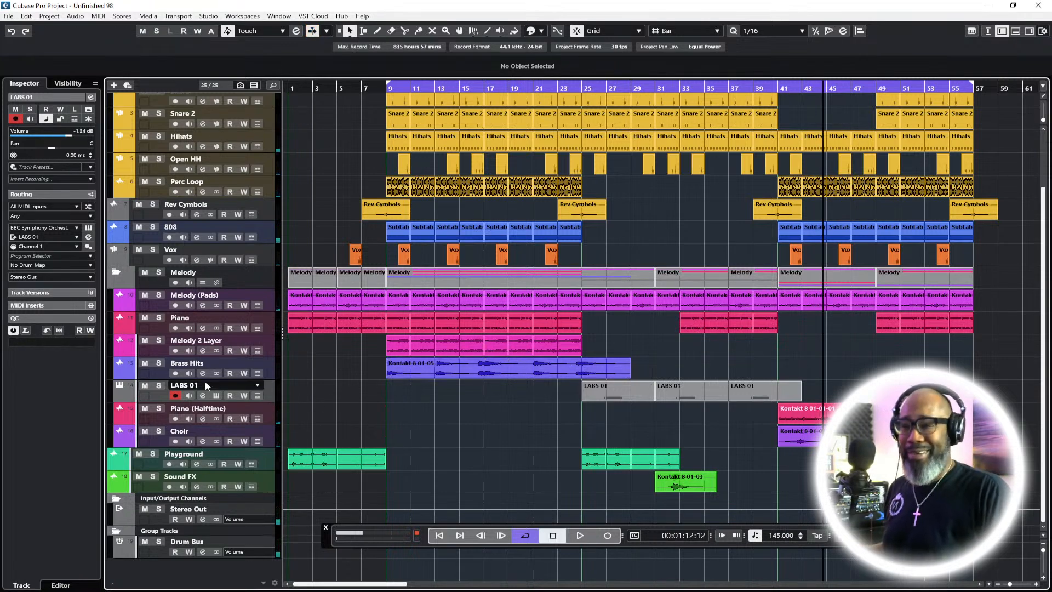
left_click(87, 229)
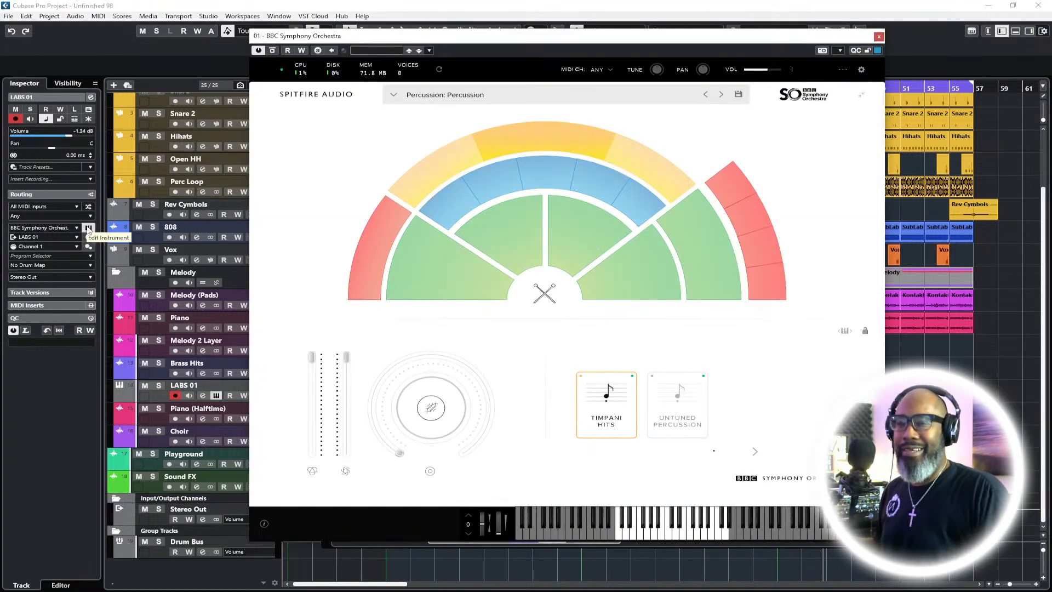
left_click(879, 38)
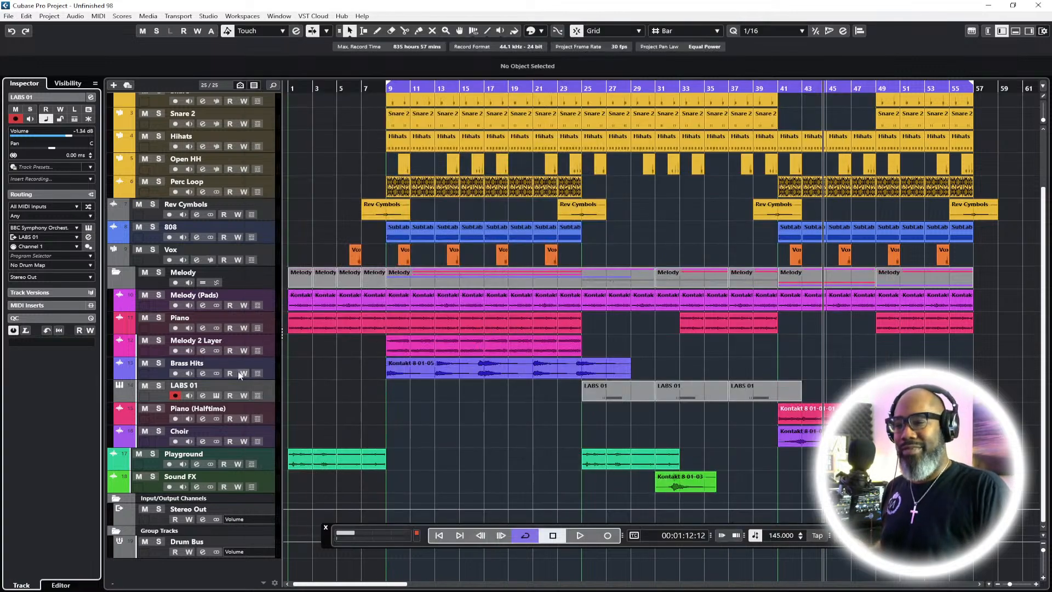
Rename the LABS 01 track as Timpani Hits
double_click(216, 386)
type("Tim")
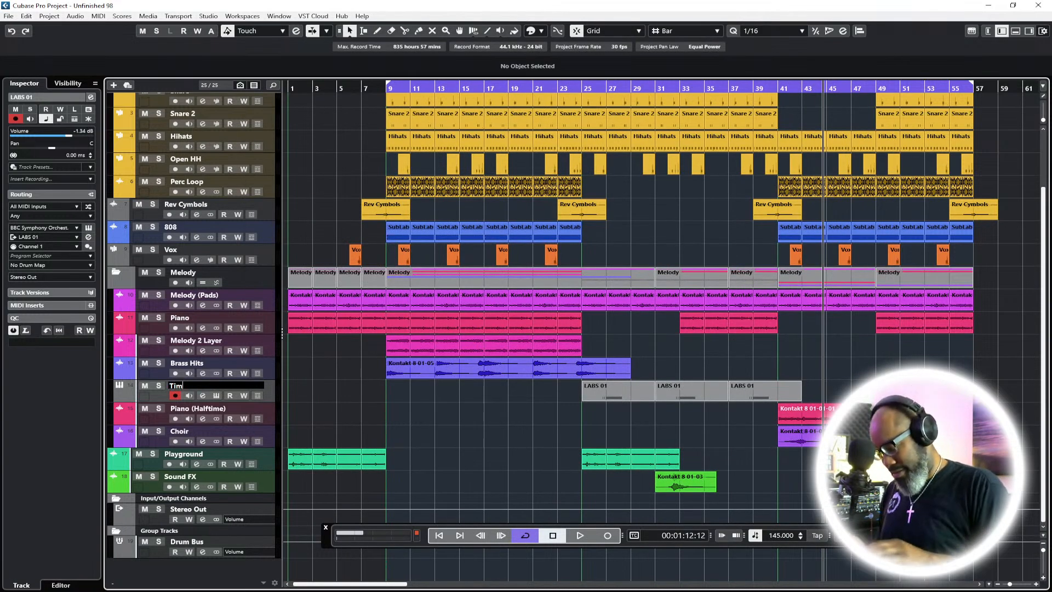
type("panio Hits")
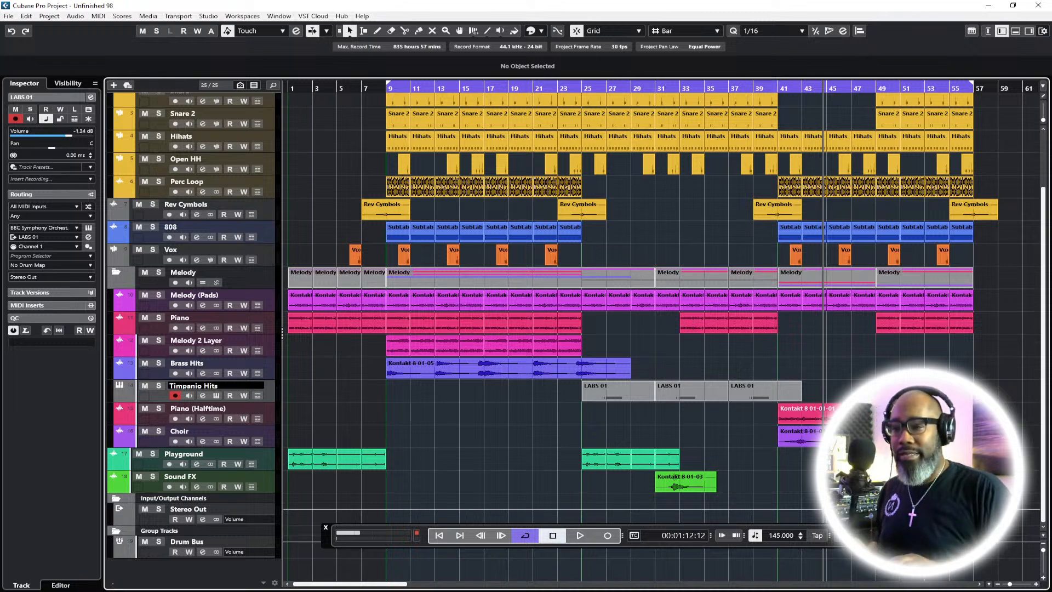
key("BackSpace")
key("BackSpace")
key("BackSpace")
key("BackSpace")
key("BackSpace")
key("BackSpace")
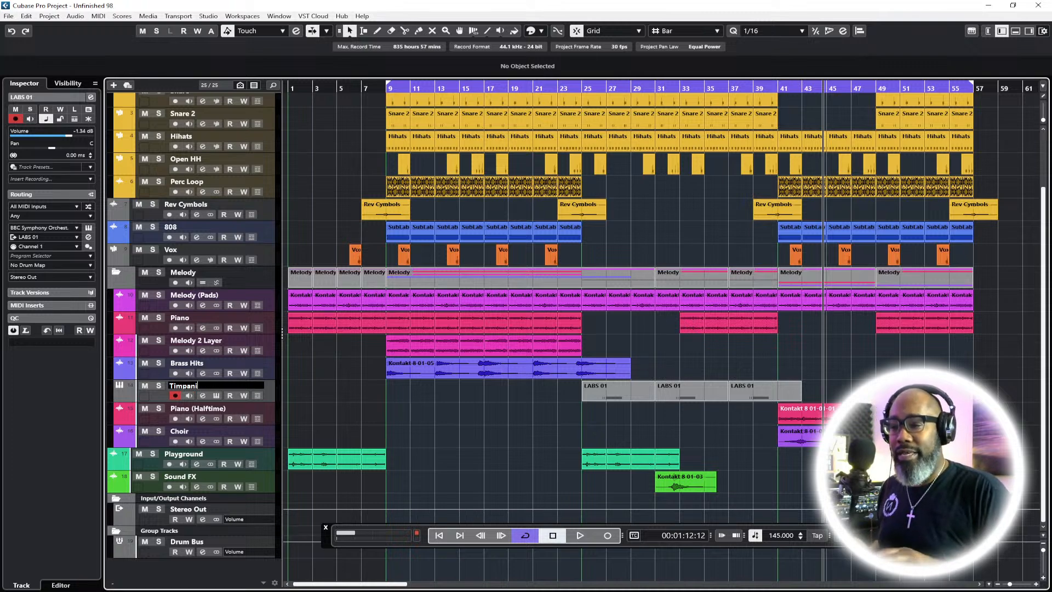
type("Hits")
key("Return")
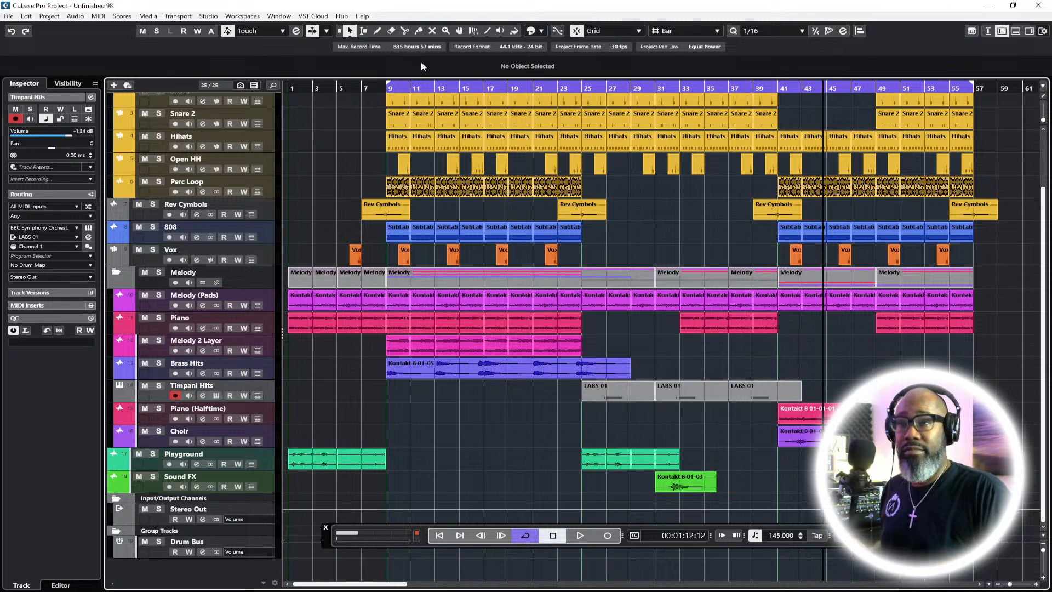
Colour the Timpani Hits track purple and close the colour palette
left_click(541, 30)
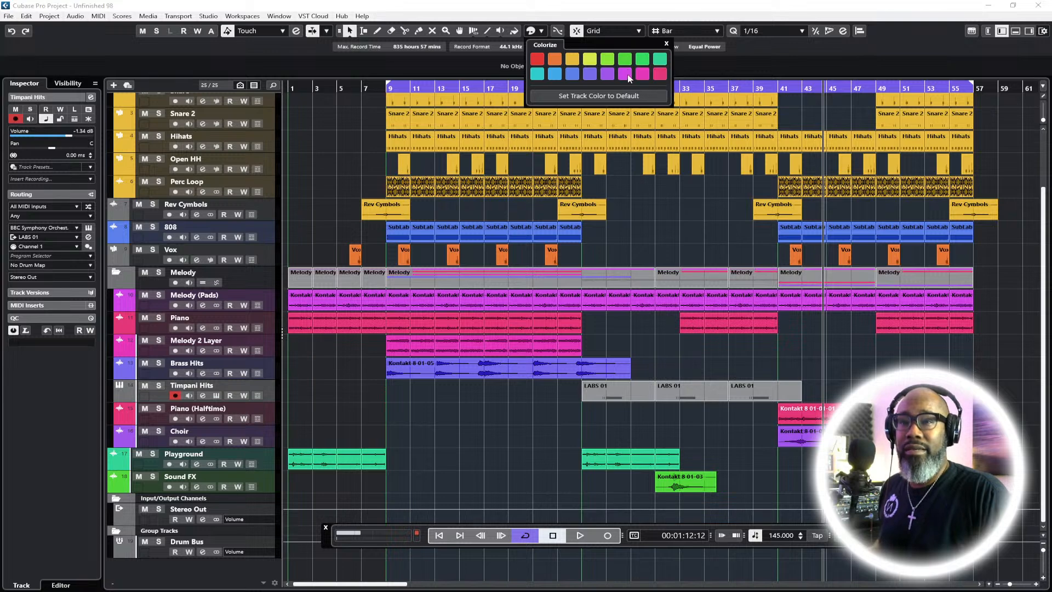
left_click(607, 73)
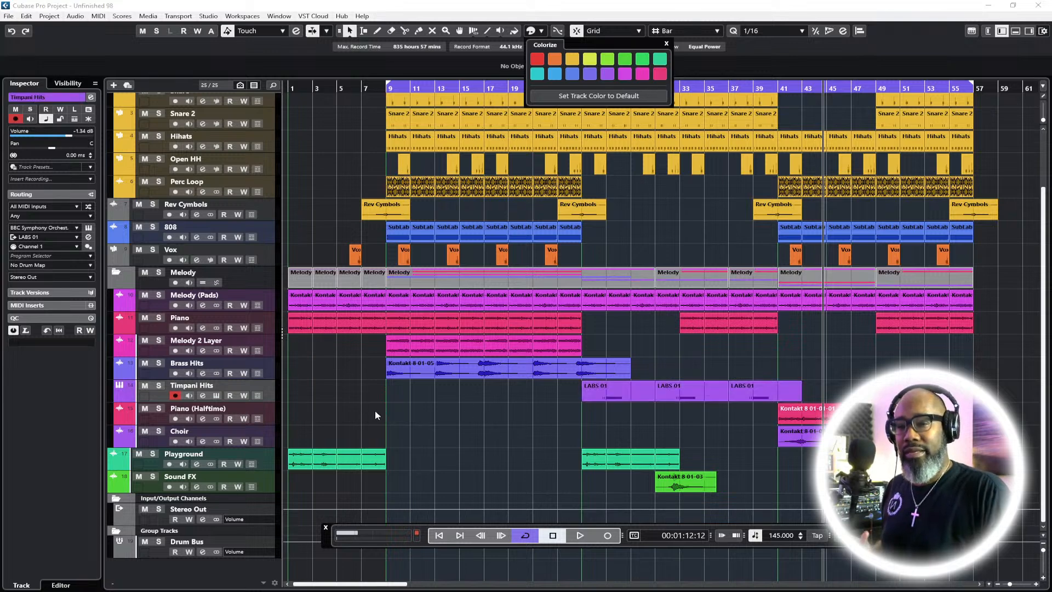
left_click(426, 409)
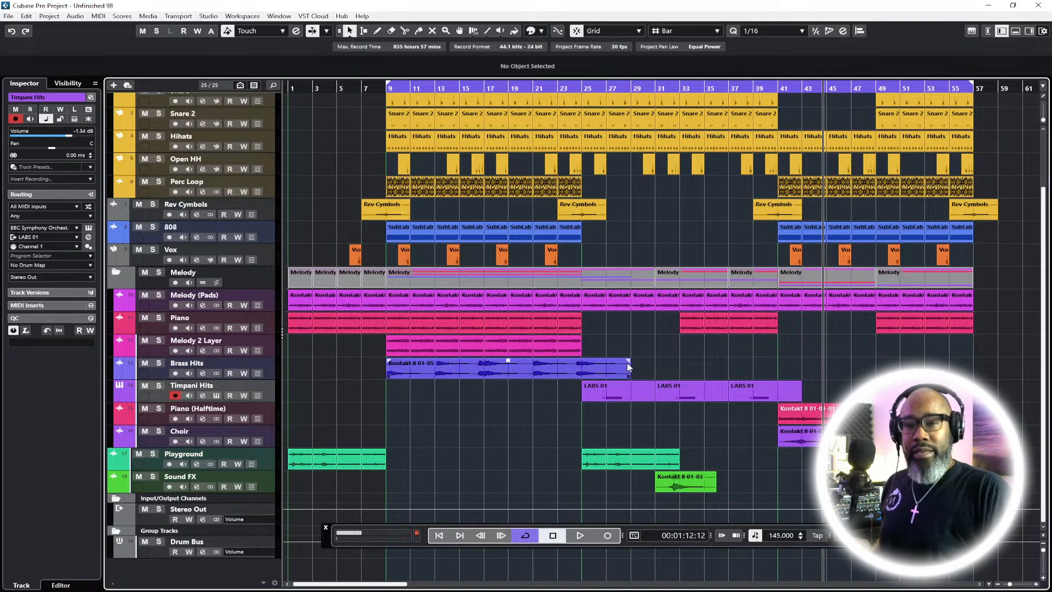
Move the Timpani Hits track below Choir and play the arrangement from the start into Verse 1 Part 1
left_click_drag(274, 396, 264, 432)
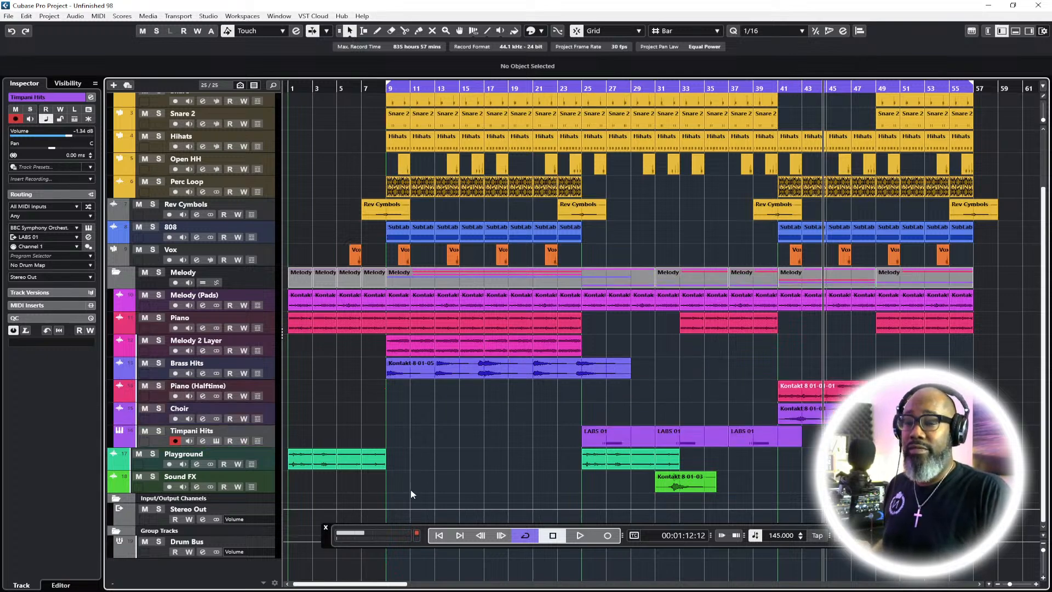
left_click(439, 535)
key("space")
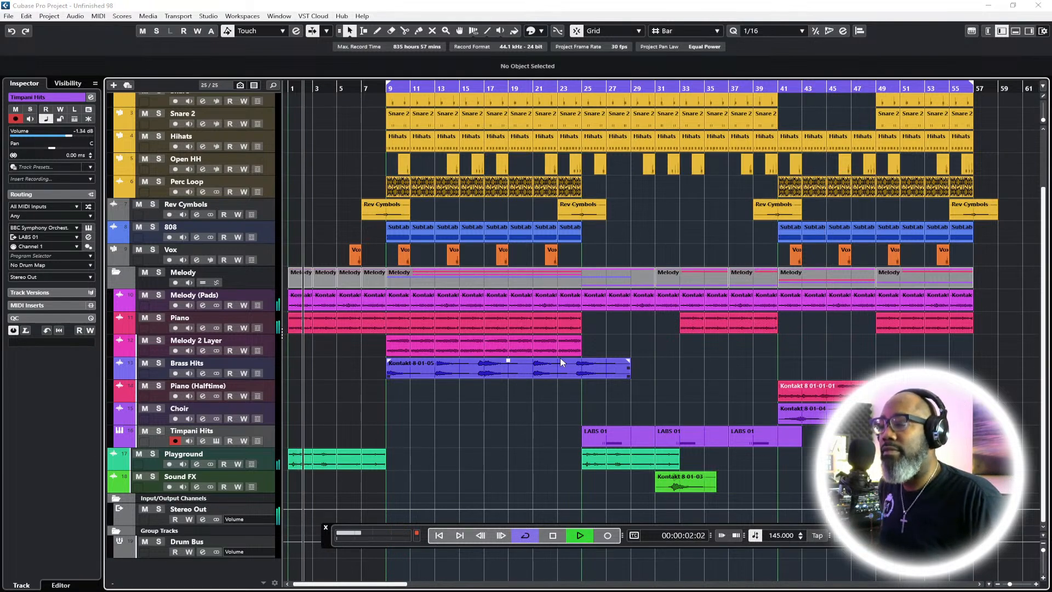
scroll(625, 334, "up", 3)
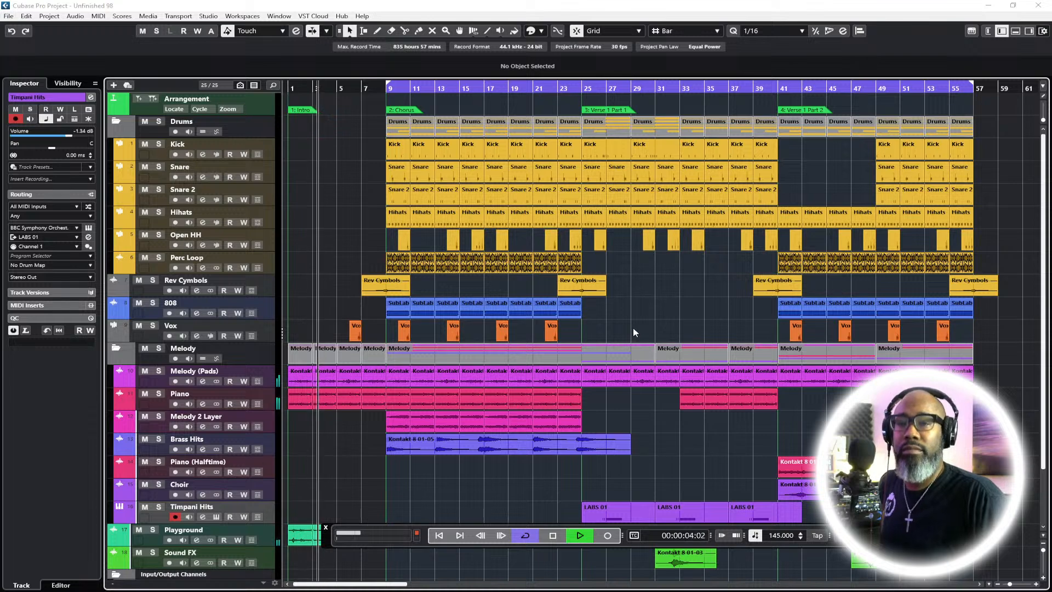
scroll(633, 332, "down", 3)
scroll(633, 332, "up", 3)
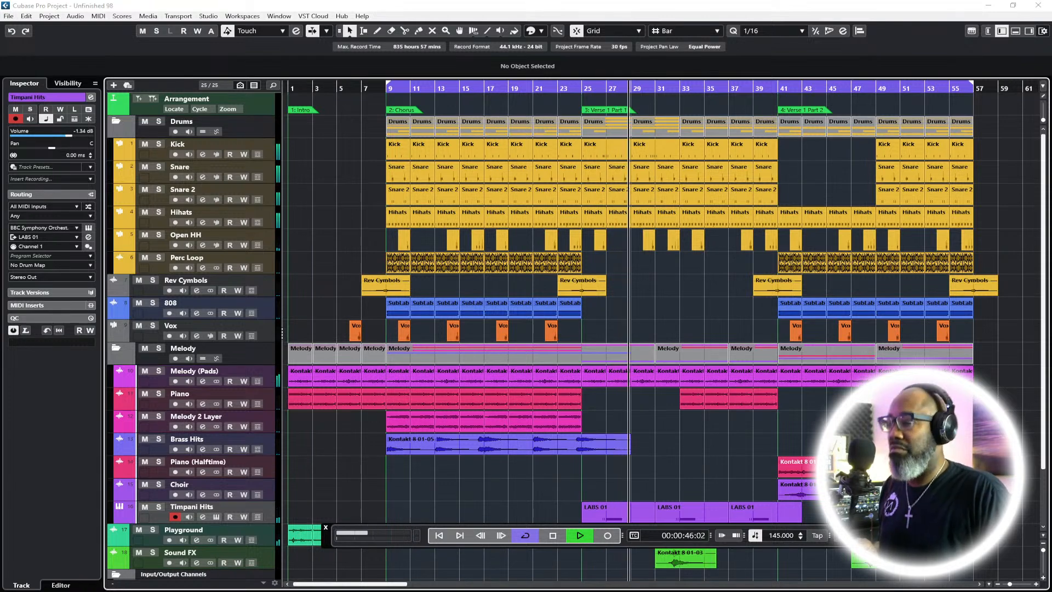
key("space")
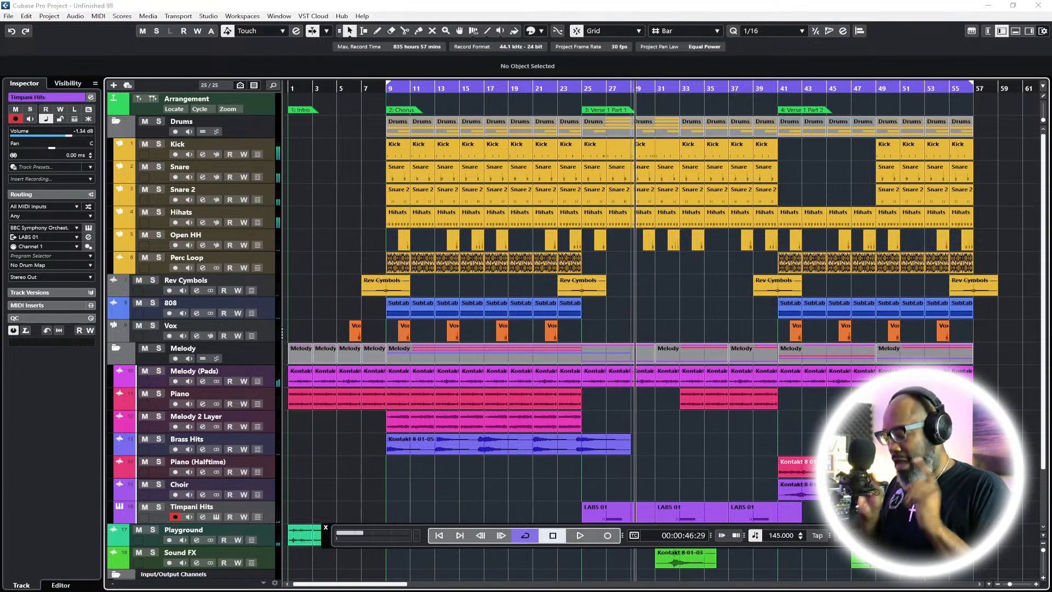
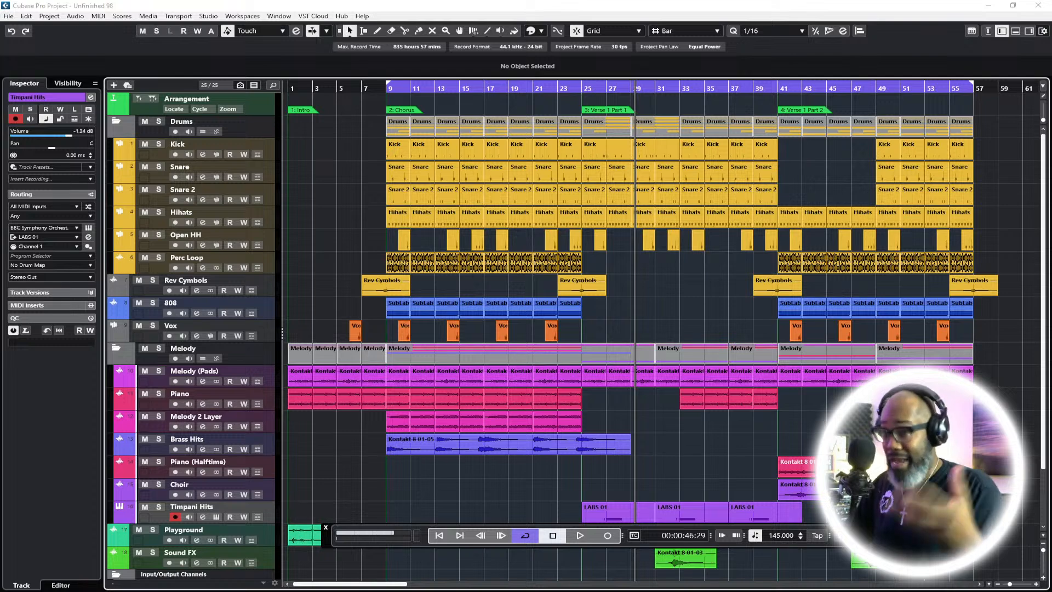
scroll(545, 296, "down", 3)
scroll(566, 298, "up", 3)
scroll(568, 301, "down", 3)
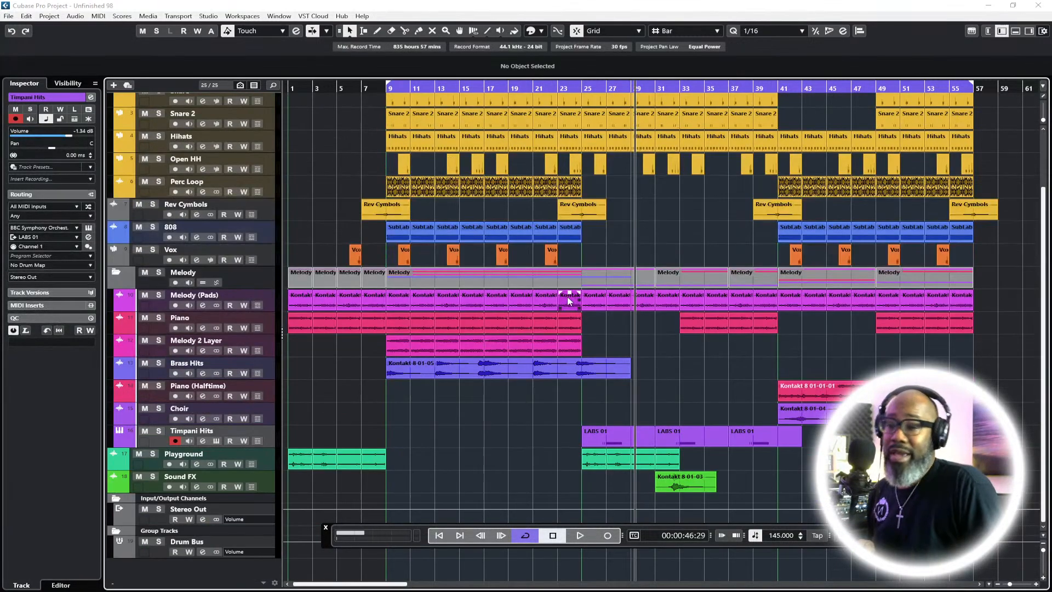
scroll(505, 243, "up", 3)
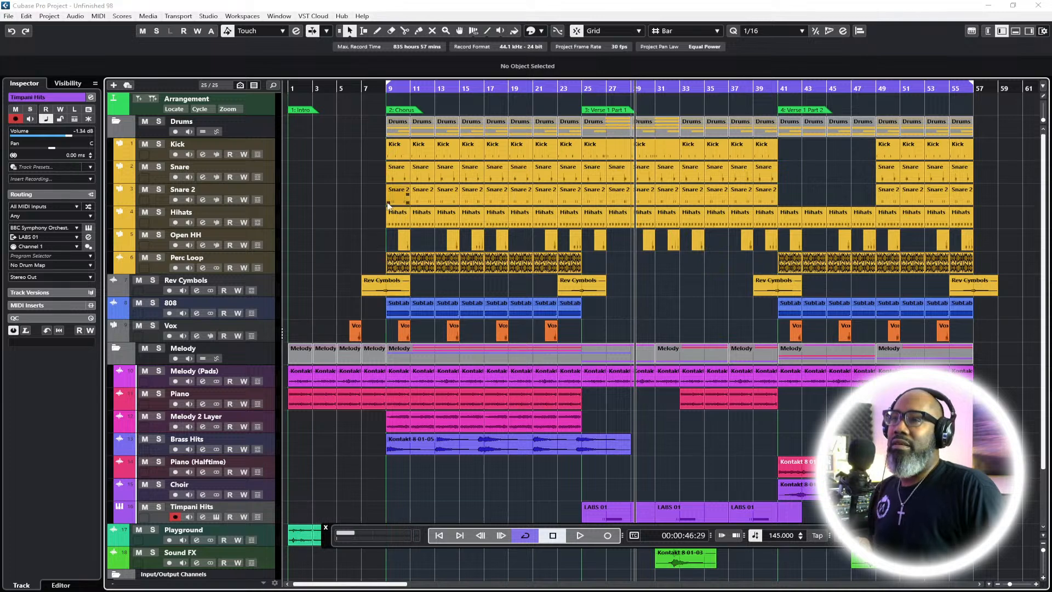
Play the arrangement from the Chorus at bar 9 through Verse 1 Part 1 and set the Timpani Hits volume to -2.09 dB
left_click(387, 89)
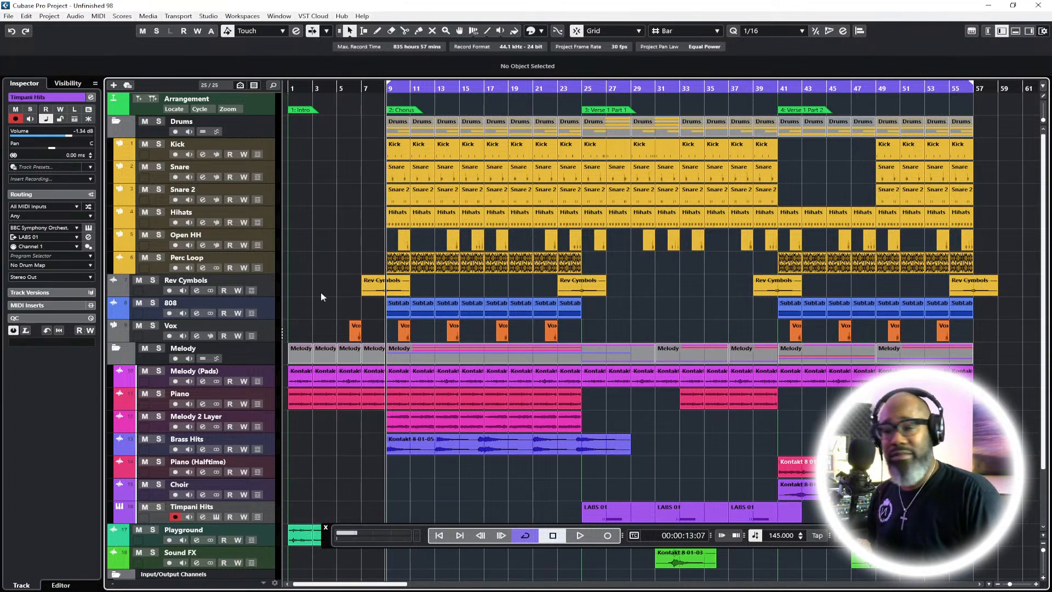
left_click(440, 536)
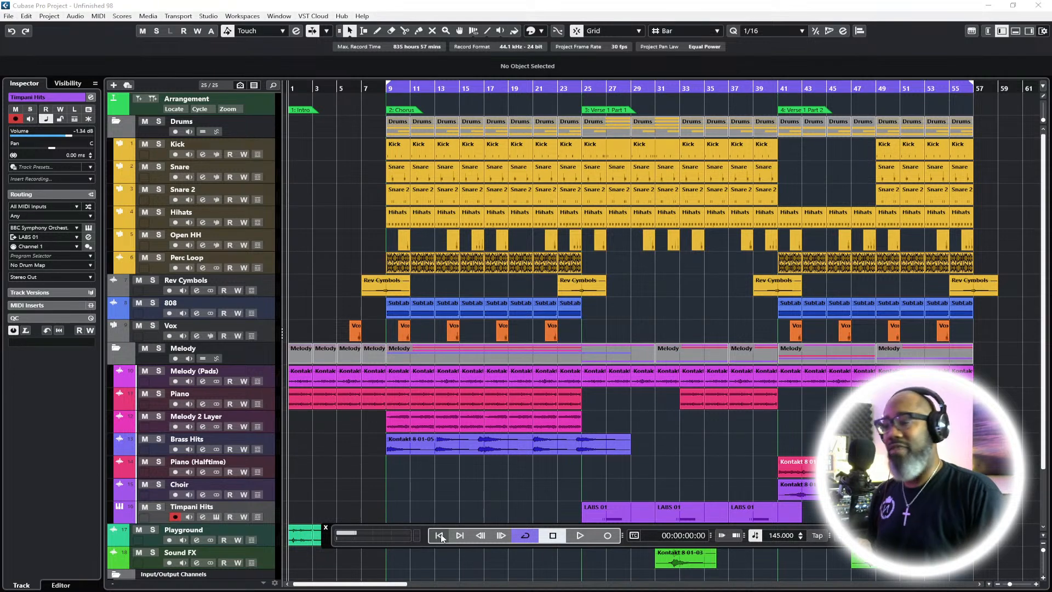
left_click(386, 91)
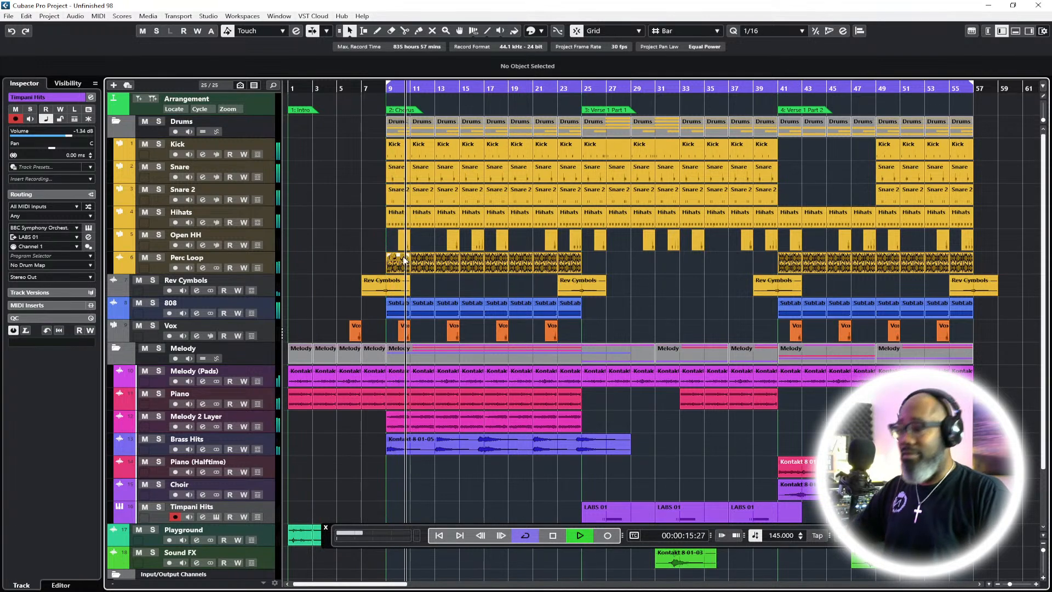
scroll(471, 236, "down", 3)
scroll(578, 329, "up", 3)
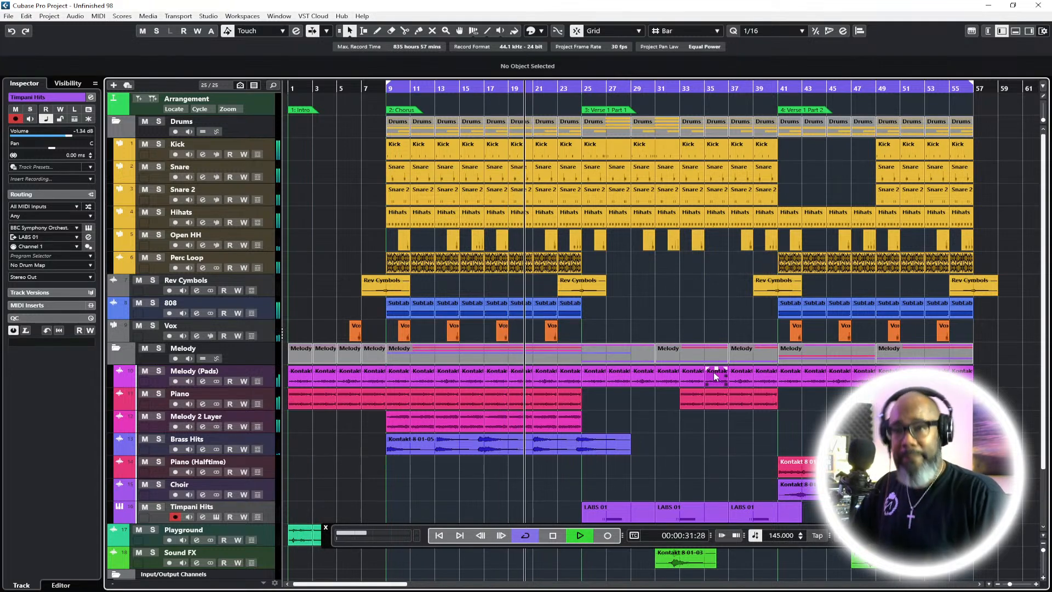
scroll(702, 356, "down", 3)
scroll(702, 346, "up", 3)
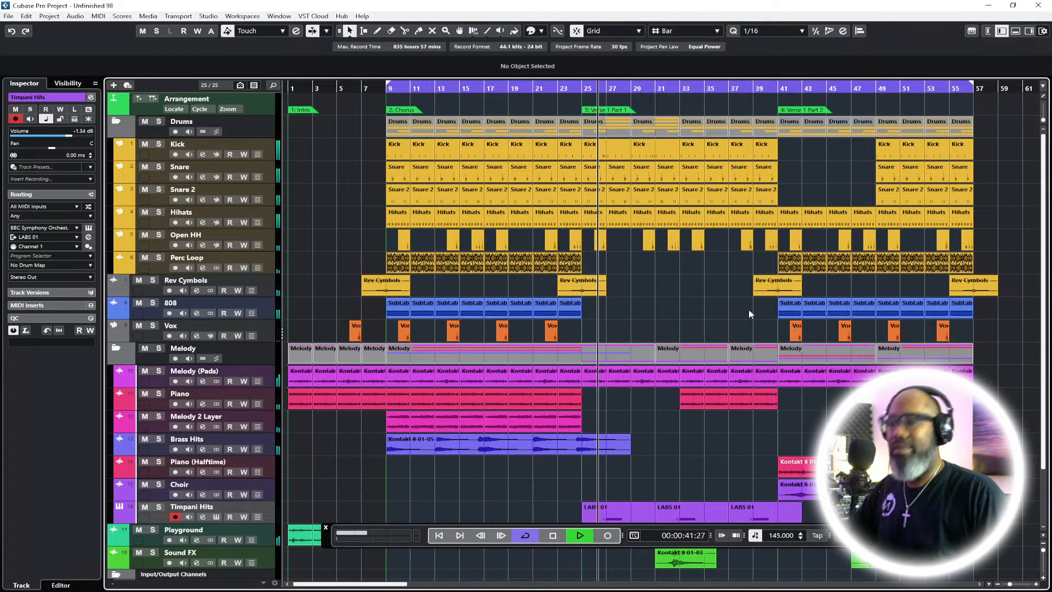
scroll(710, 315, "down", 3)
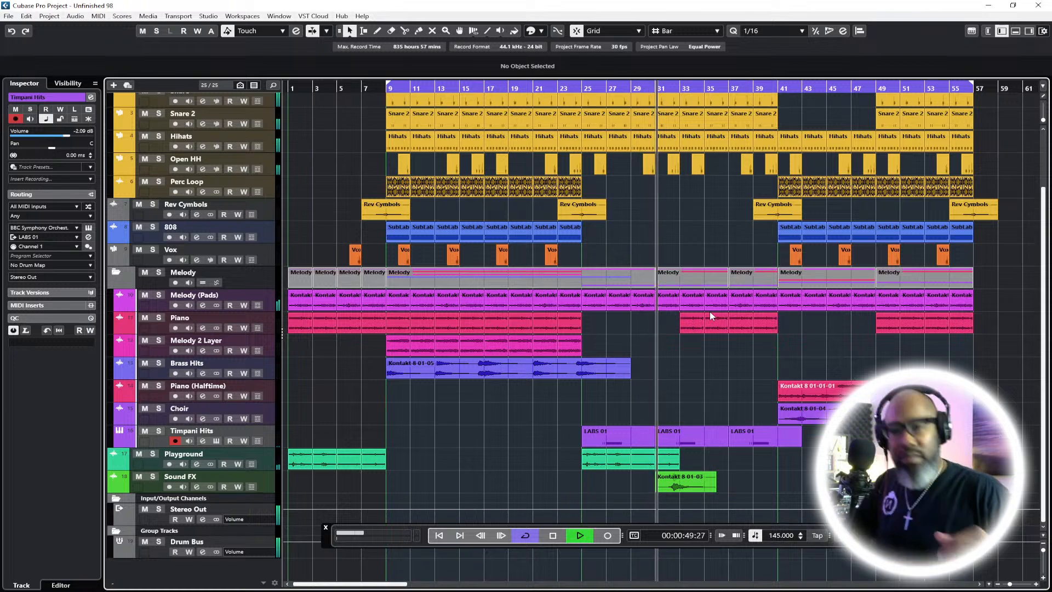
scroll(709, 311, "up", 3)
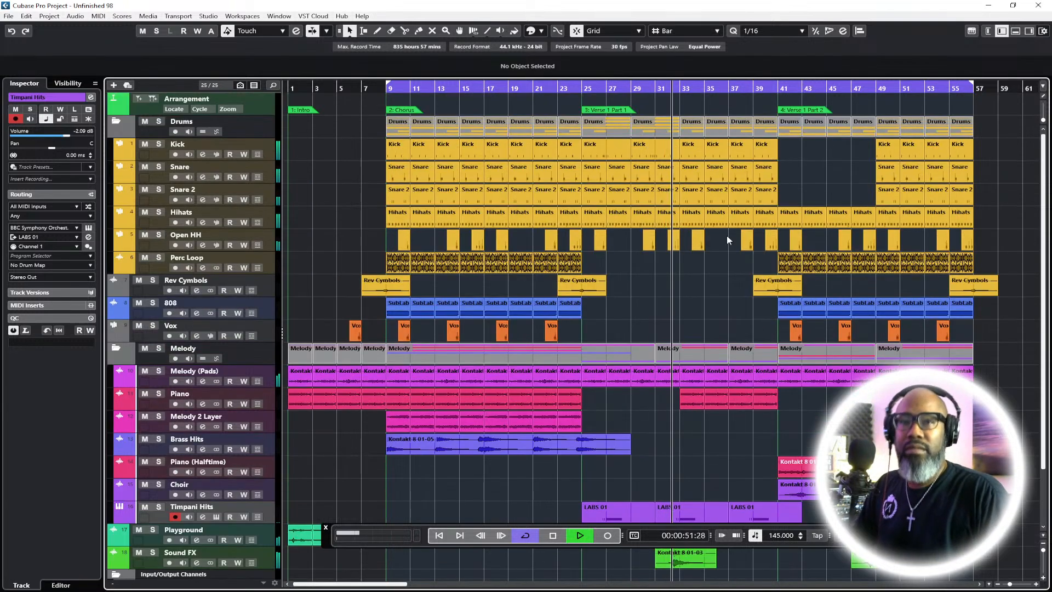
scroll(735, 224, "down", 3)
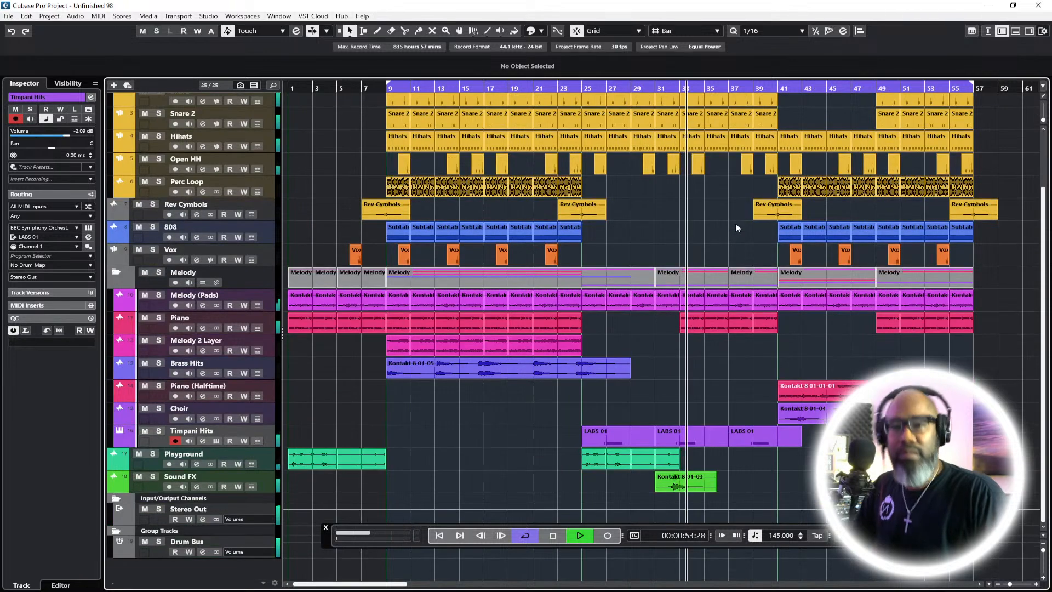
scroll(718, 253, "up", 3)
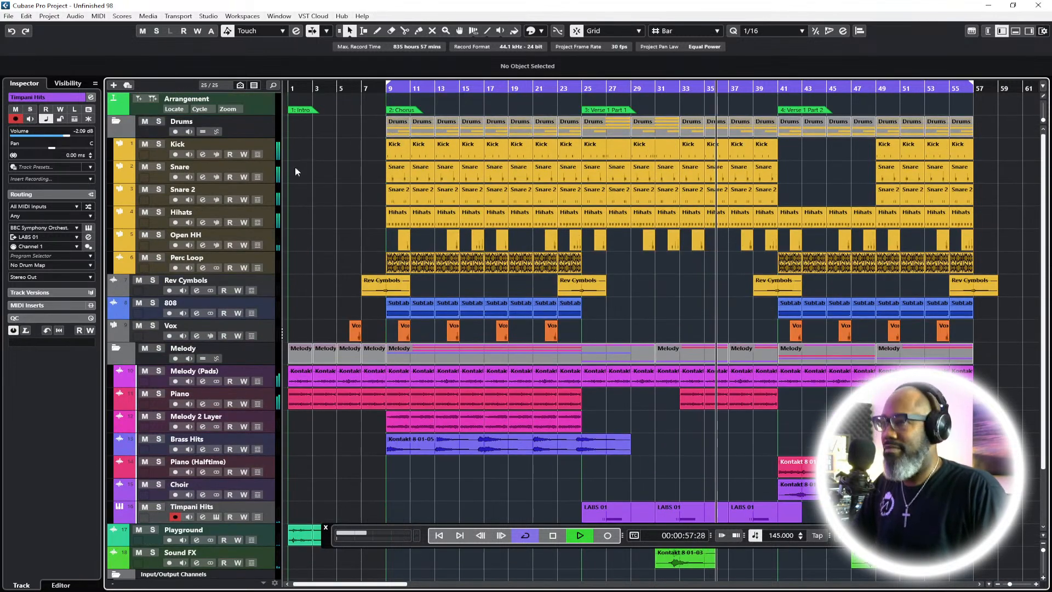
Fold the Drums folder, split the Piano (Halftime) clip at bar 45 and unfold the folder again
left_click(116, 123)
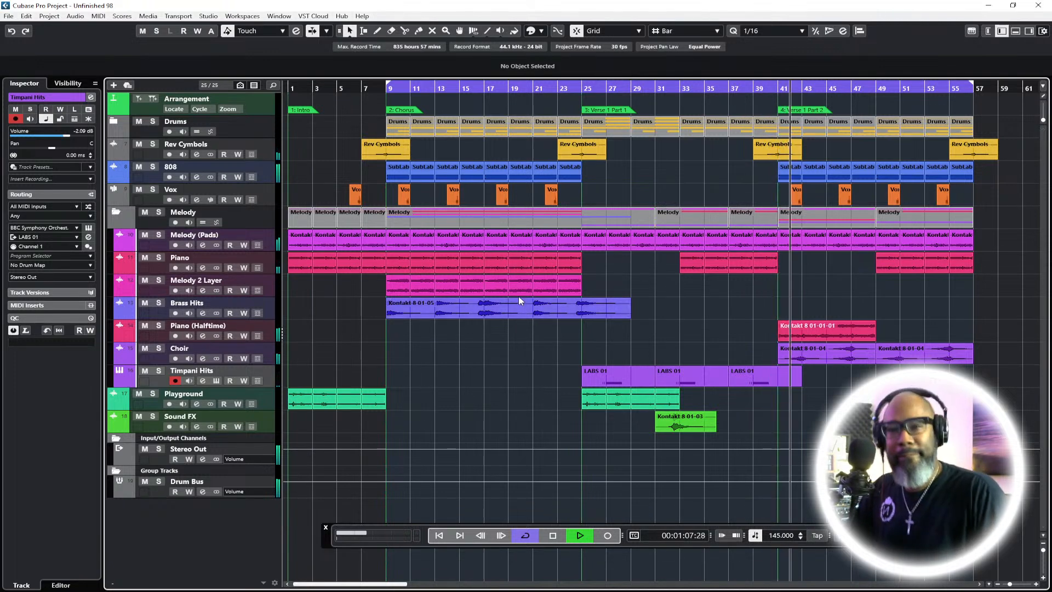
left_click(405, 31)
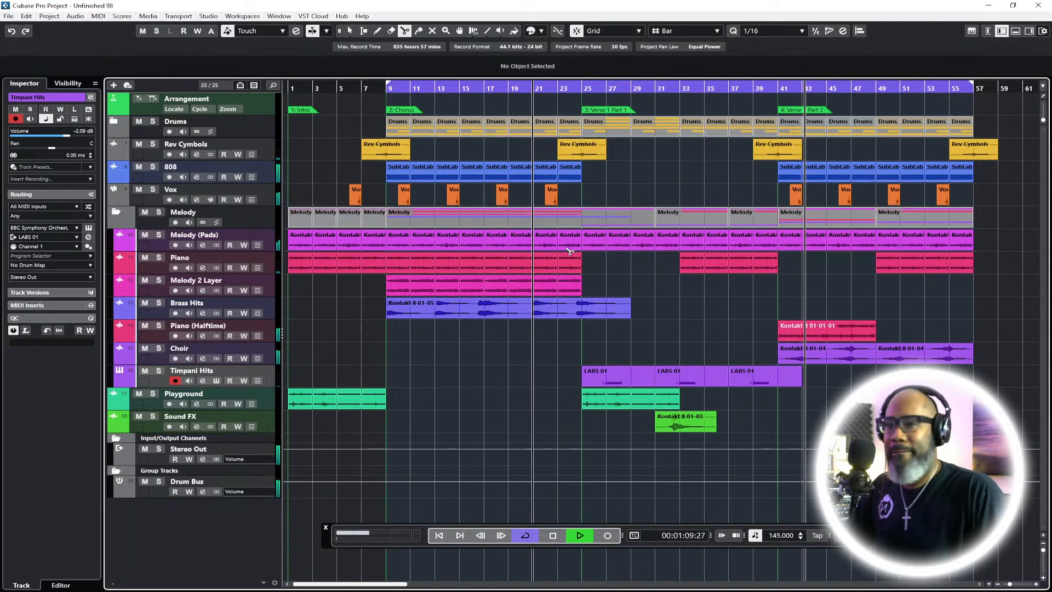
left_click(828, 327)
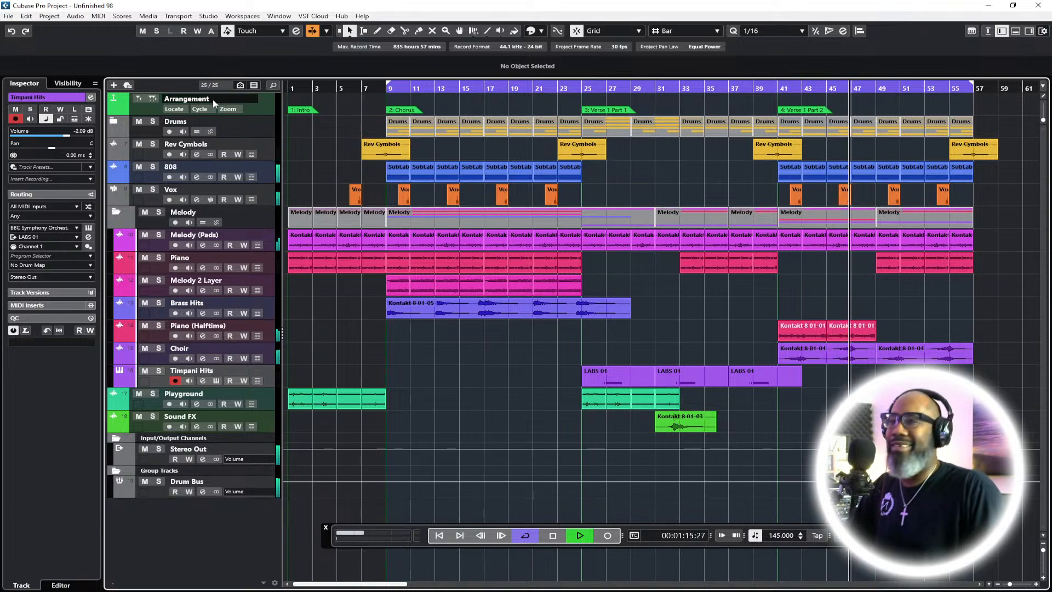
left_click(116, 121)
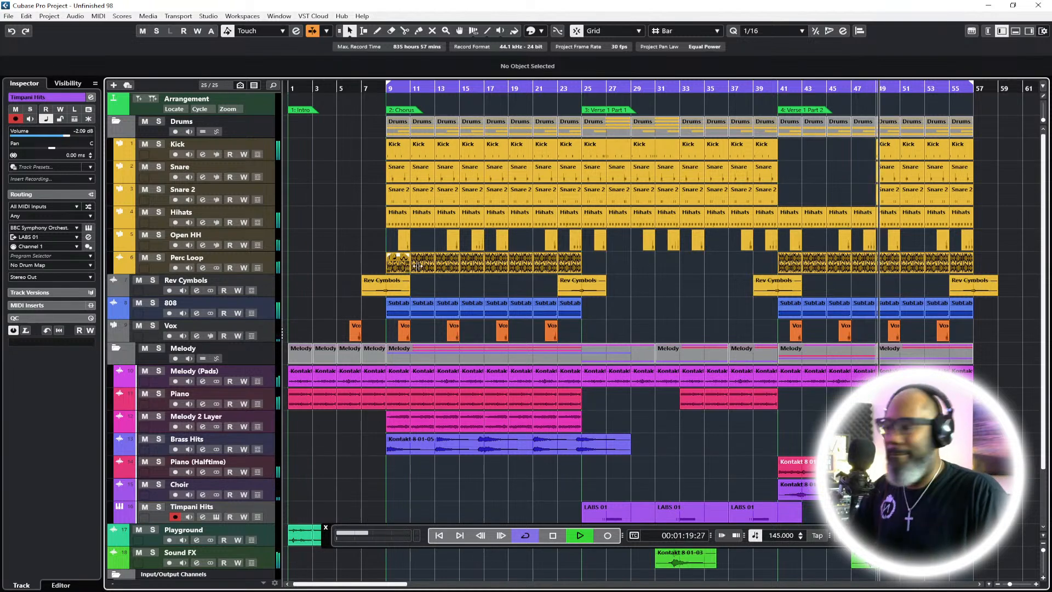
scroll(580, 246, "down", 3)
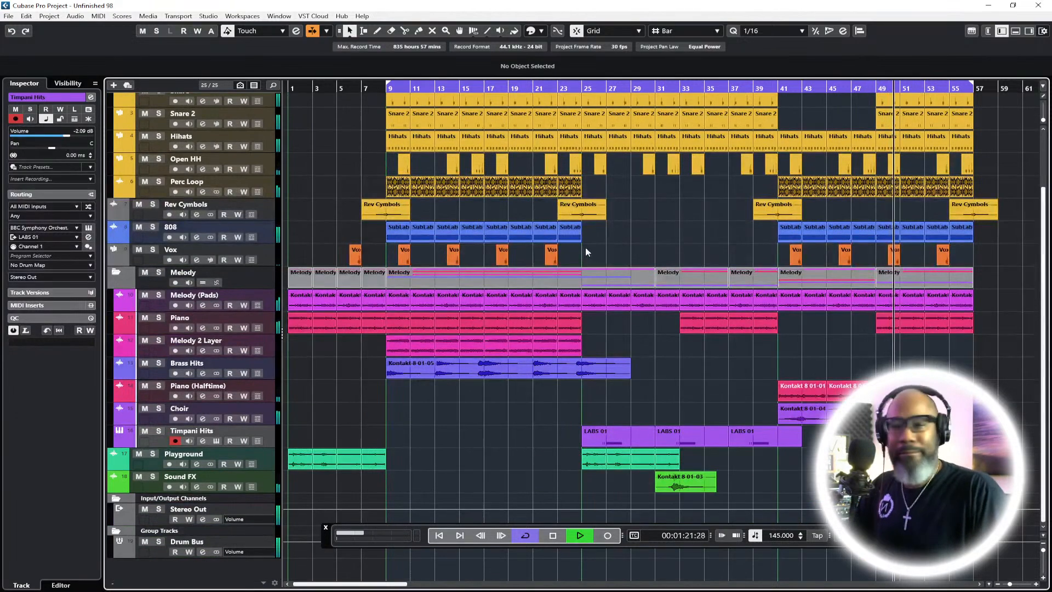
scroll(586, 247, "up", 3)
scroll(587, 246, "down", 3)
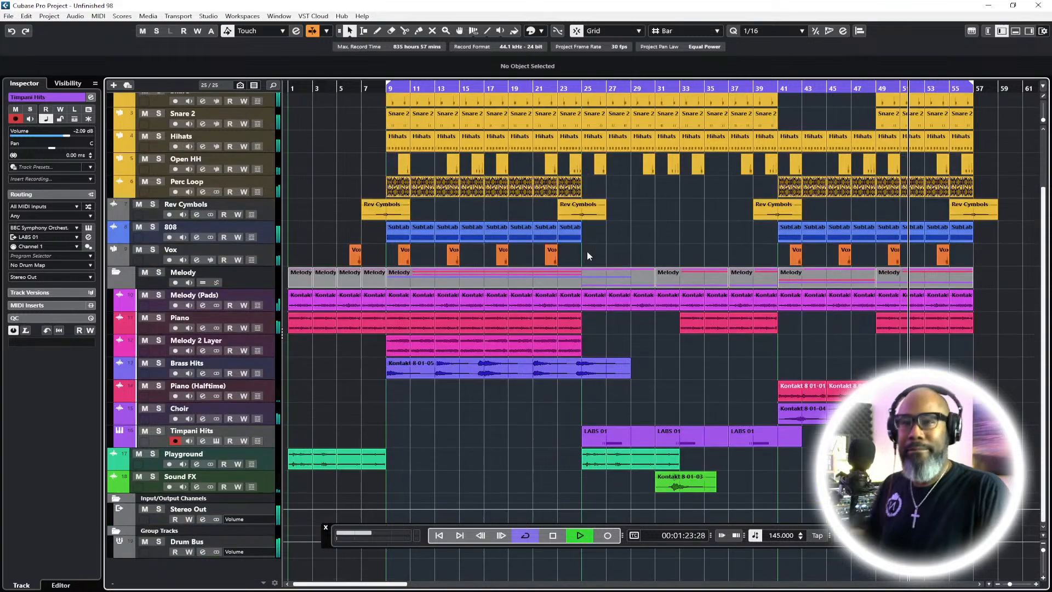
Stop playback and copy the Playground clips starting at bar 25 to bar 41 on the same track
key("space")
left_click_drag(716, 460, 570, 458)
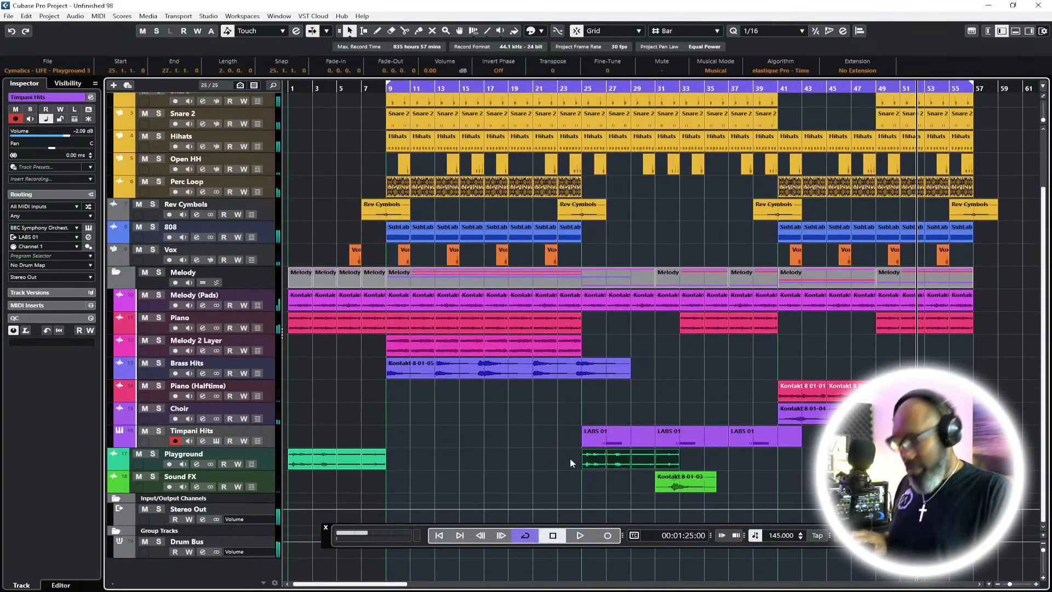
left_click(784, 86)
left_click(264, 455)
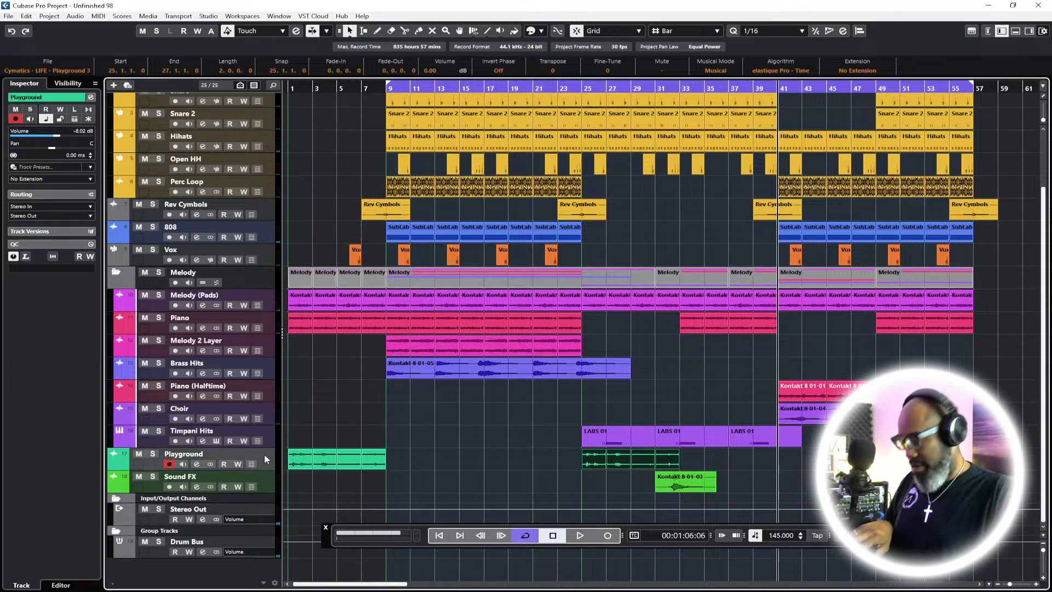
key("ctrl+v")
Play from bar 26 and split the Brass Hits clip at bar 25
left_click(595, 87)
key("space")
scroll(811, 319, "up", 3)
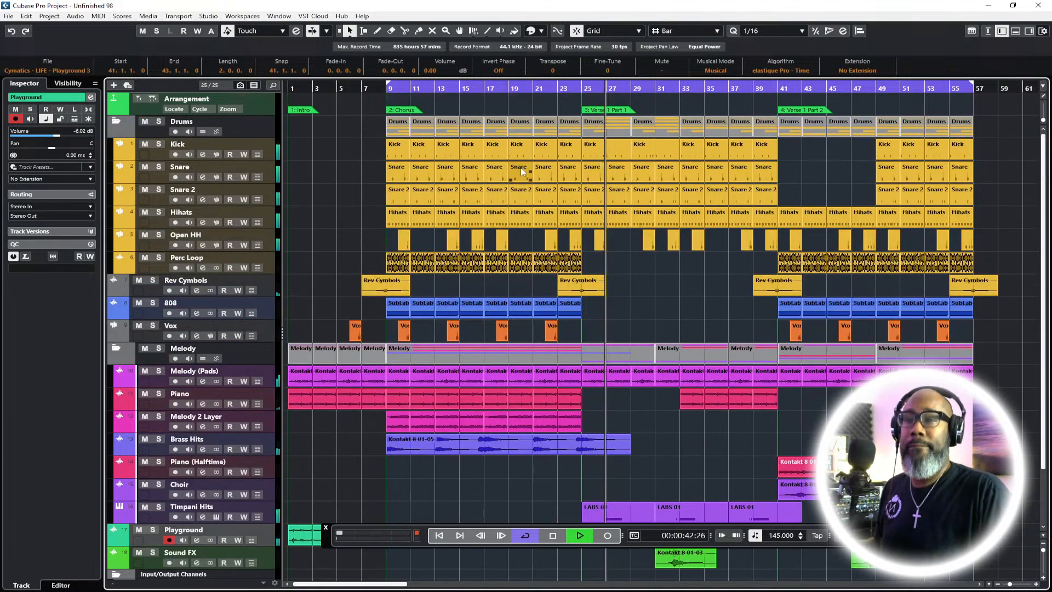
left_click(405, 30)
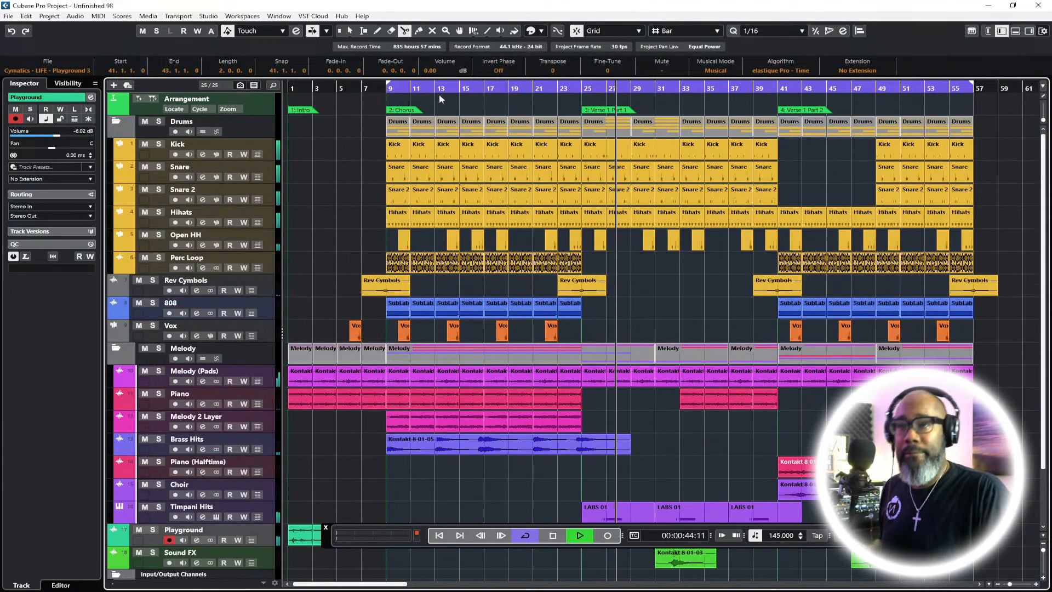
left_click(586, 449)
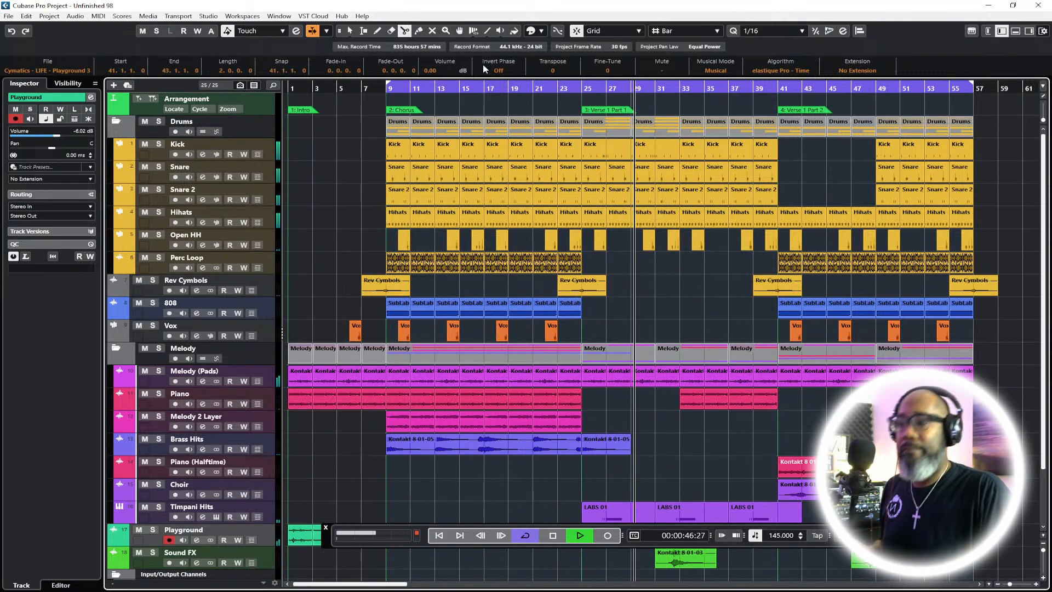
Copy the Brass Hits segment that starts at bar 25 to bar 41 on the same track
left_click(349, 31)
left_click(609, 449)
left_click(609, 449)
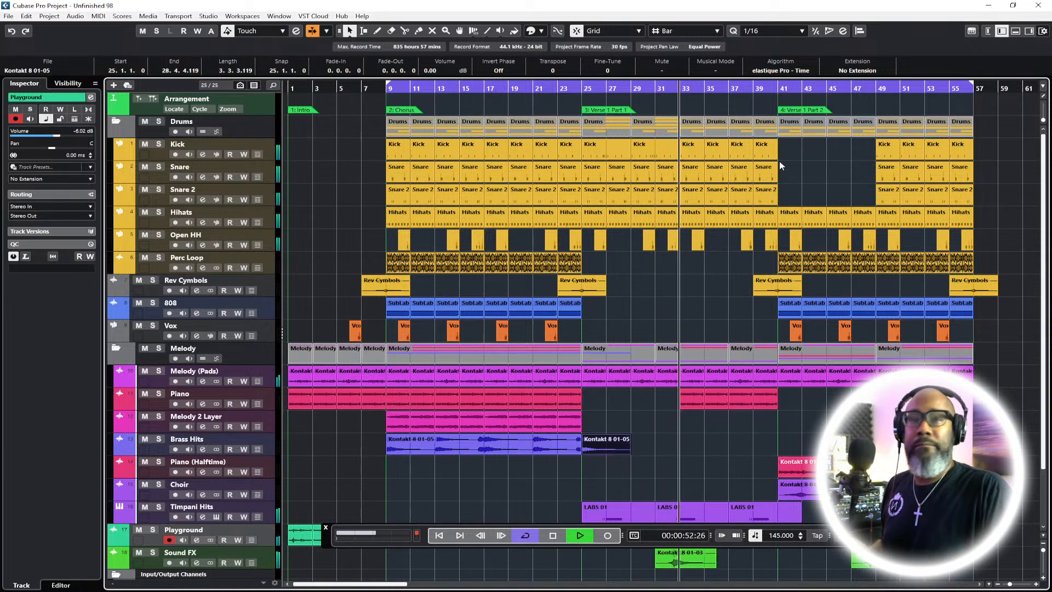
key("space")
left_click(780, 88)
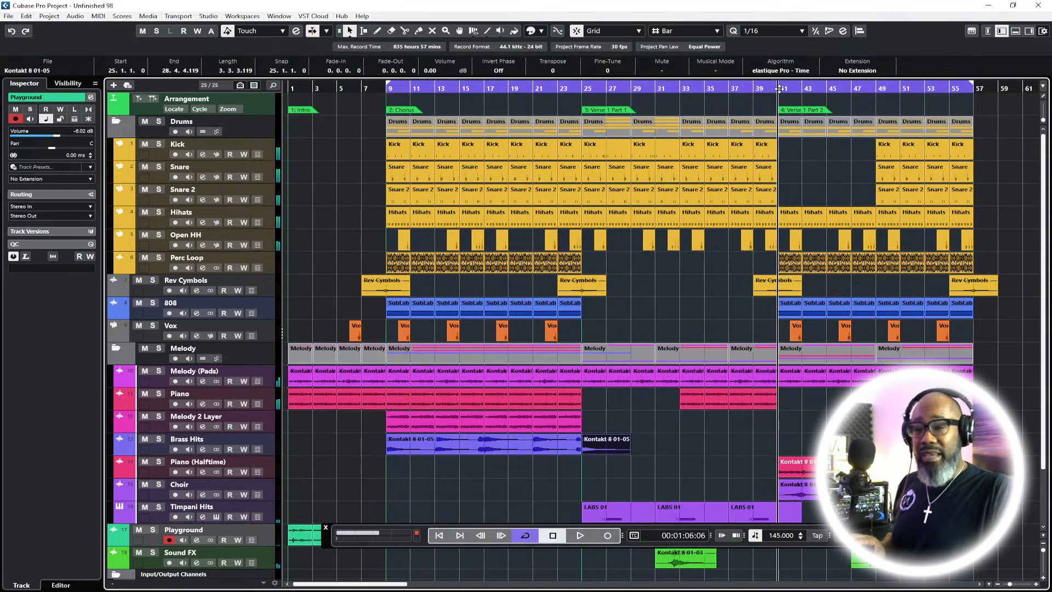
left_click(265, 445)
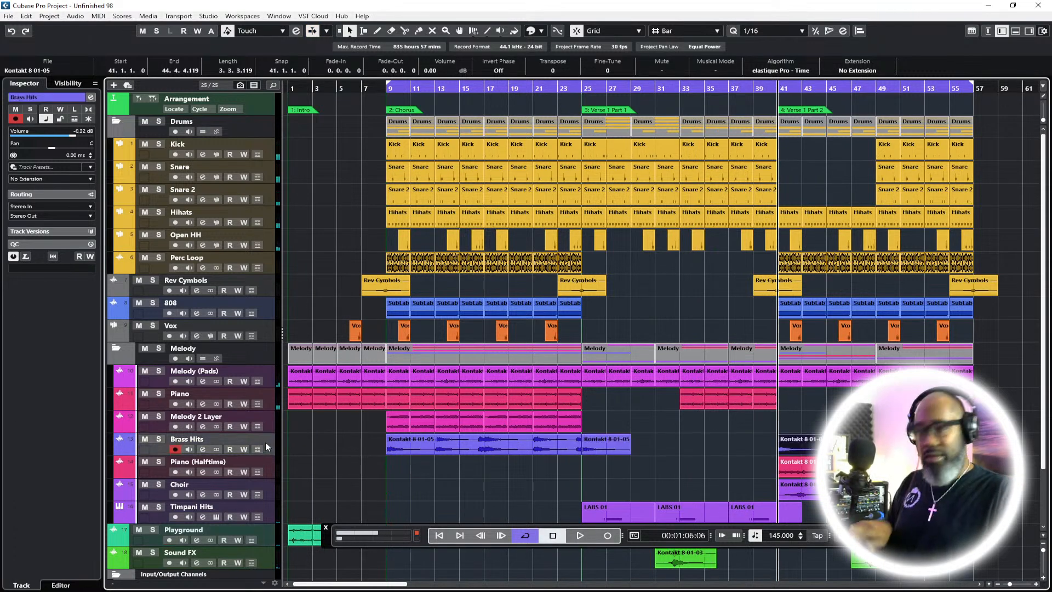
Audition the Brass Hits copy at Verse 1 Part 2 and extend its start back to bar 40
key("space")
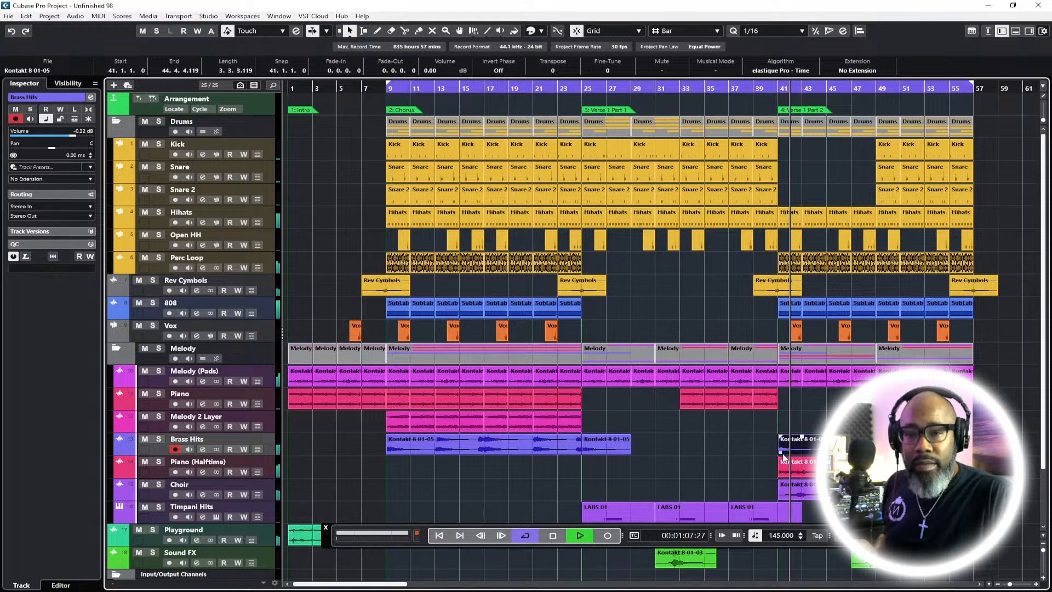
key("space")
mouse_move(783, 455)
left_mouse_down()
mouse_move(754, 453)
mouse_move(765, 453)
left_mouse_up()
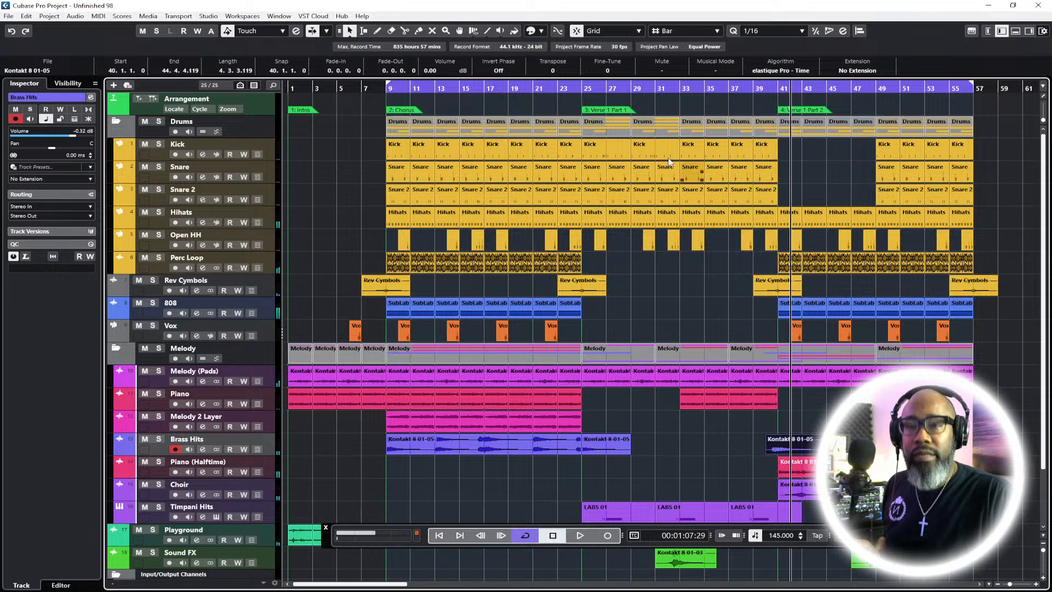
Play the arrangement from bar 23 to review the transition into Verse 1 Part 1
left_click(558, 89)
key("space")
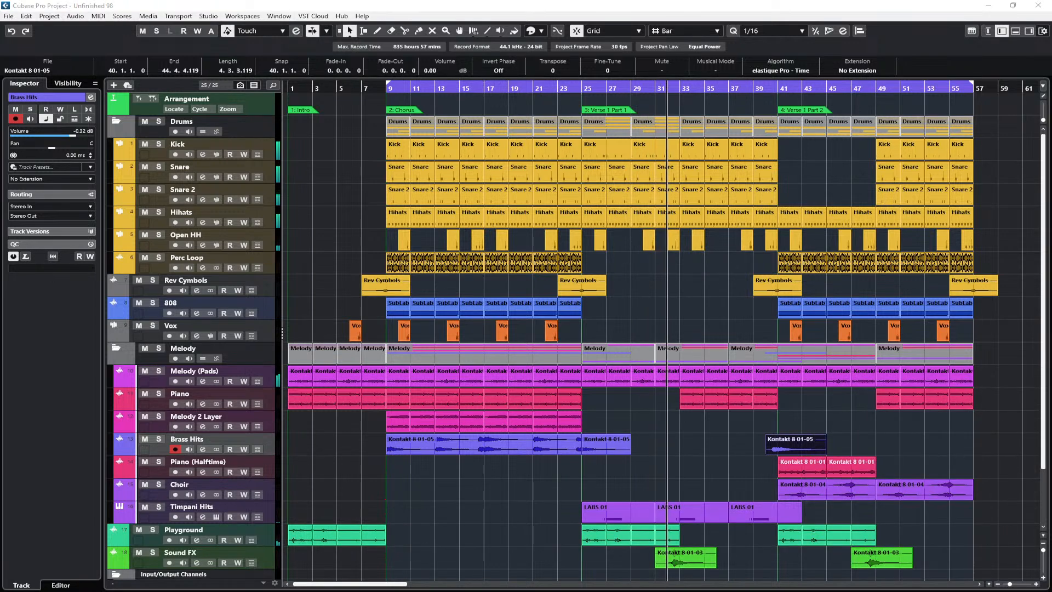
left_click(444, 482)
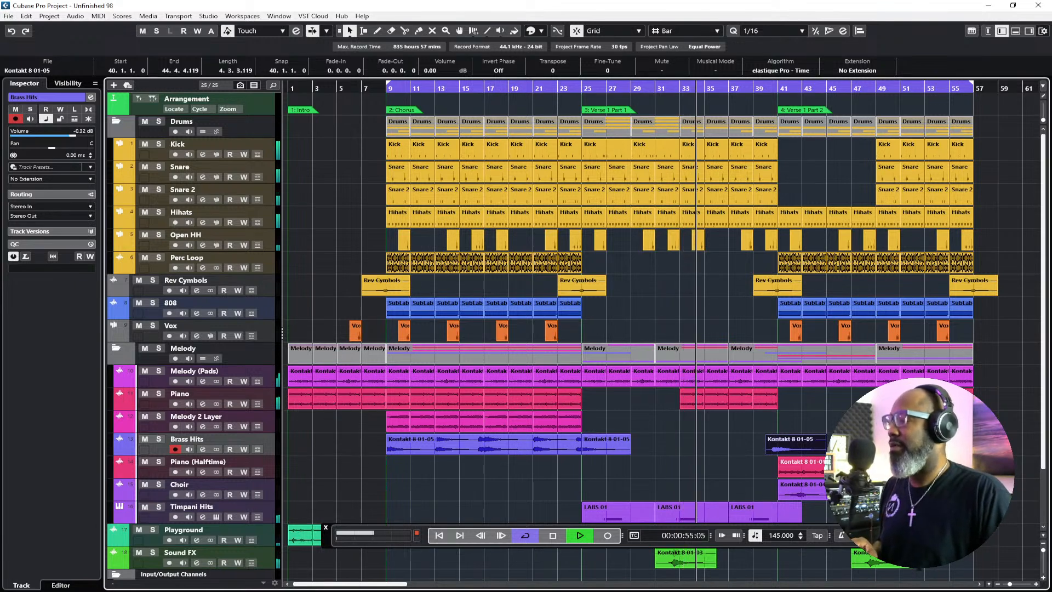
Return the playhead to the project start, deselect the Brass Hits clip and play the arrangement from the Intro to review all tracks
left_click(431, 502)
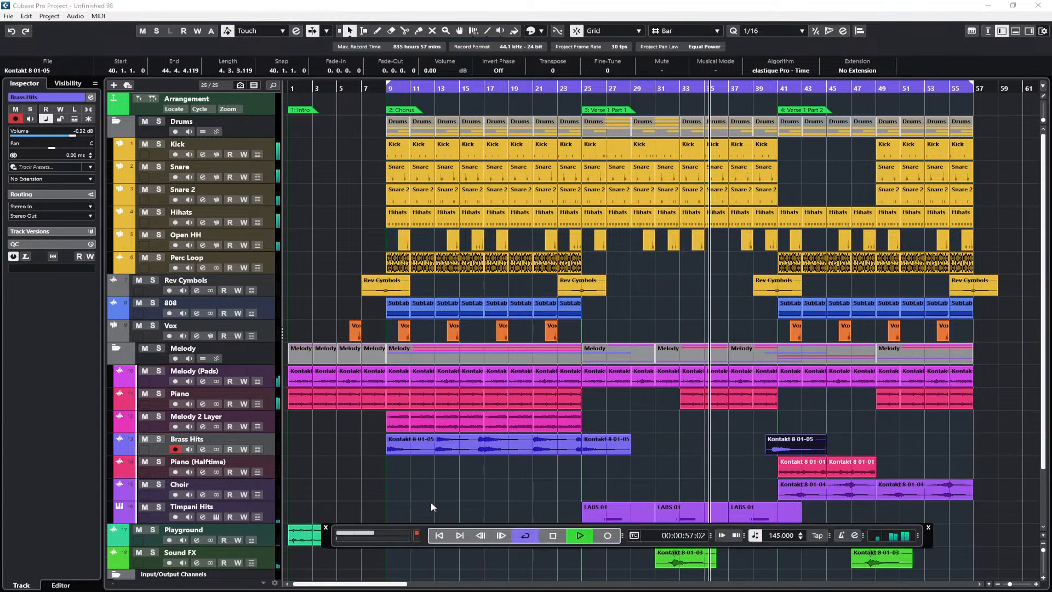
left_click(438, 536)
left_click(438, 535)
left_click(439, 536)
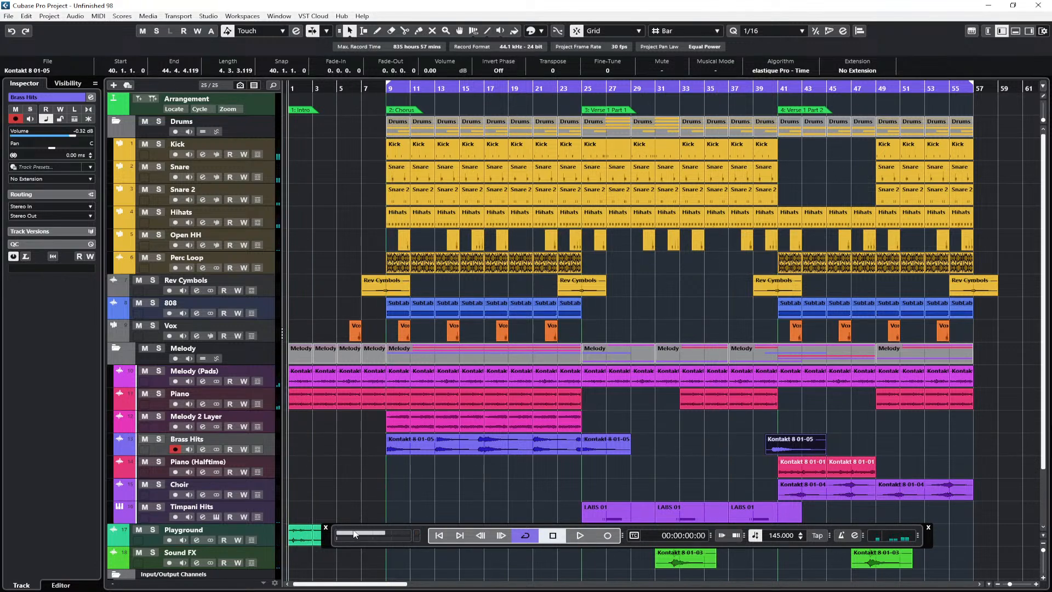
key("F2")
left_click(497, 550)
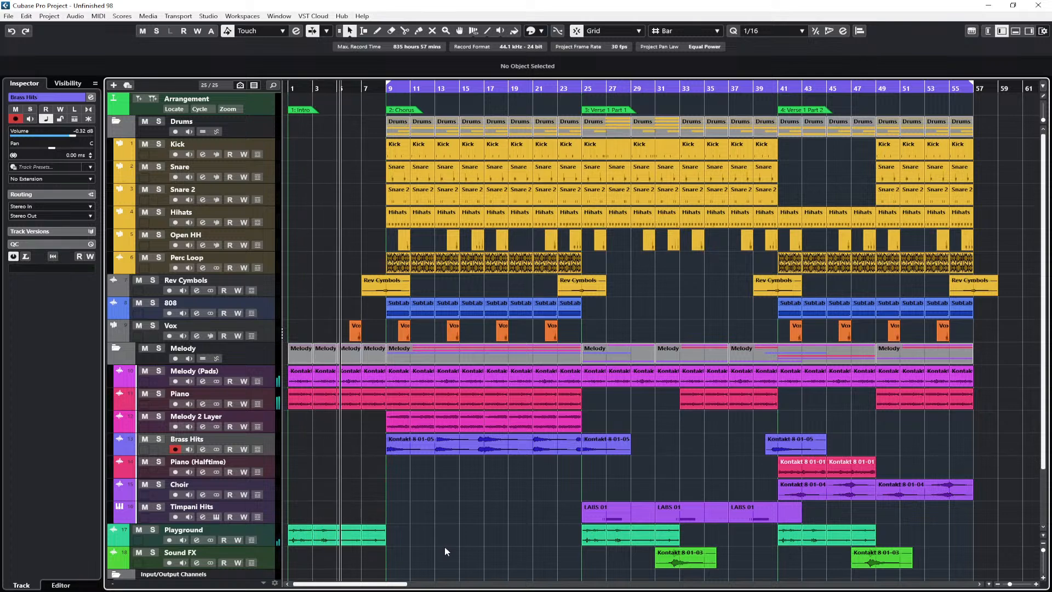
scroll(415, 377, "down", 3)
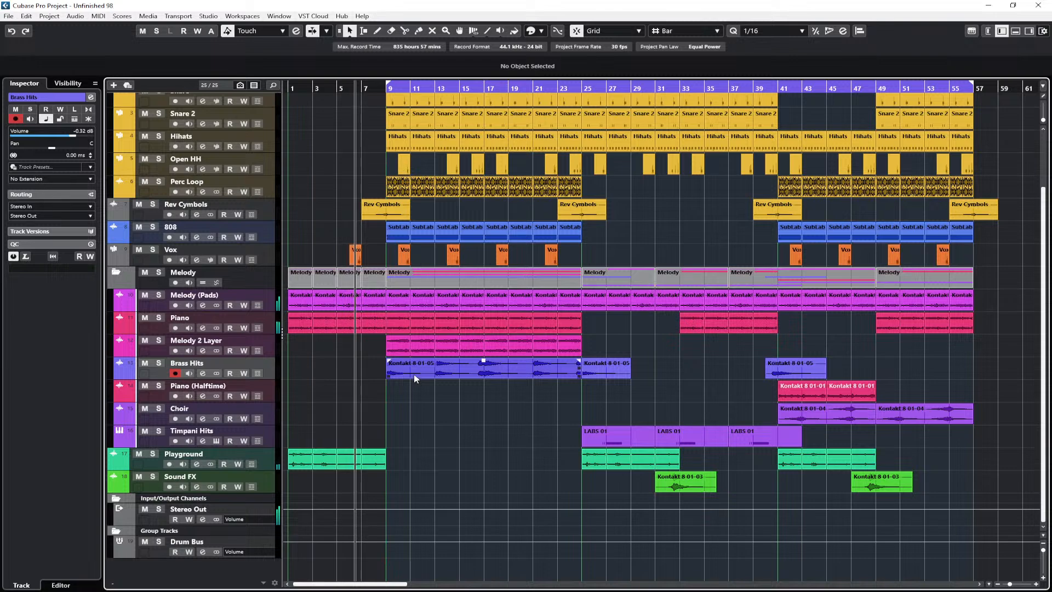
scroll(415, 378, "up", 3)
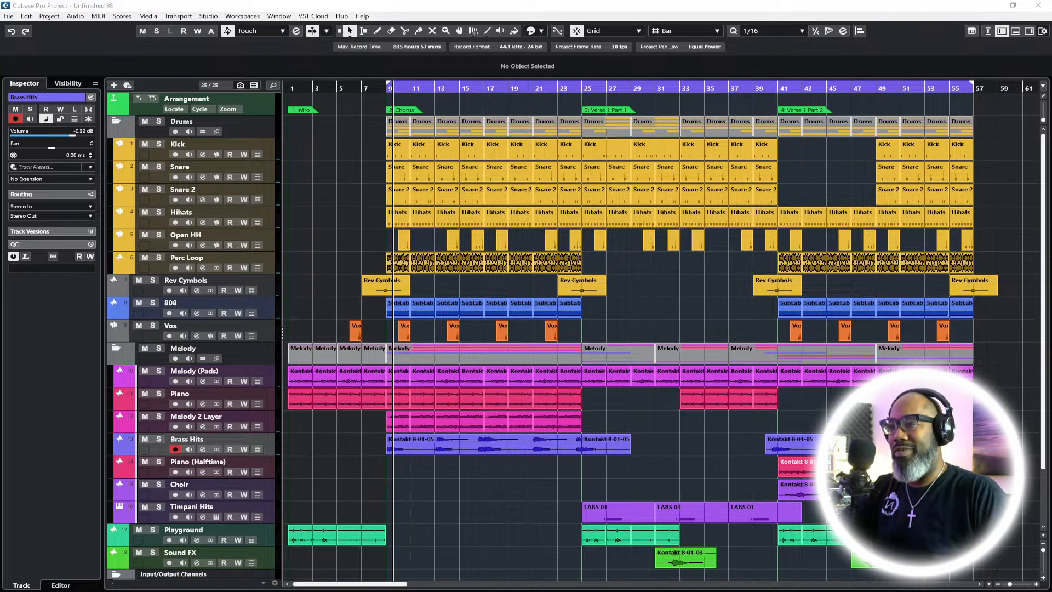
Save the Unfinished 98 project under its existing name
left_click(14, 17)
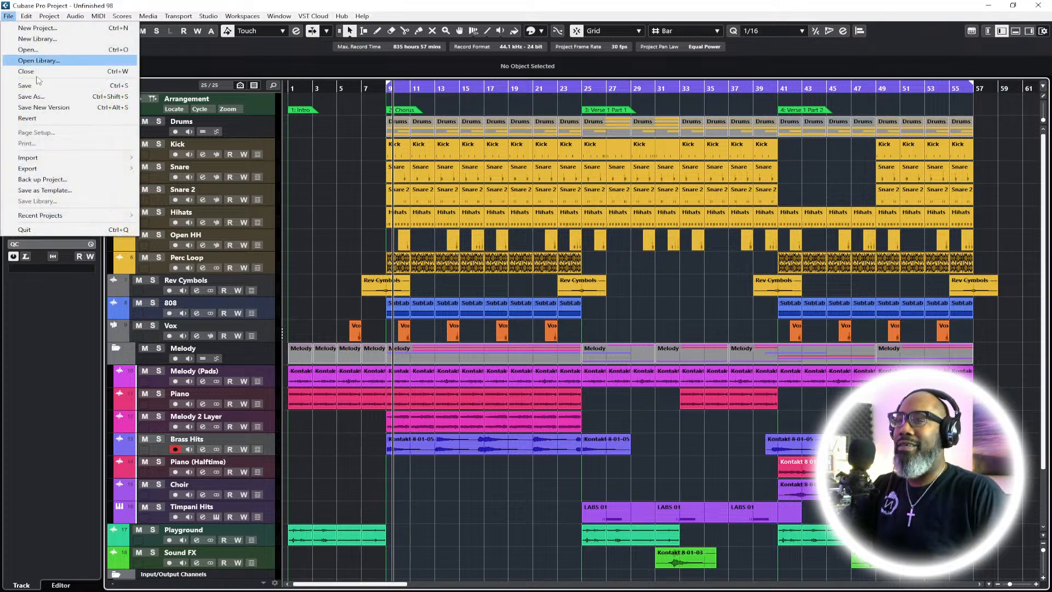
left_click(36, 86)
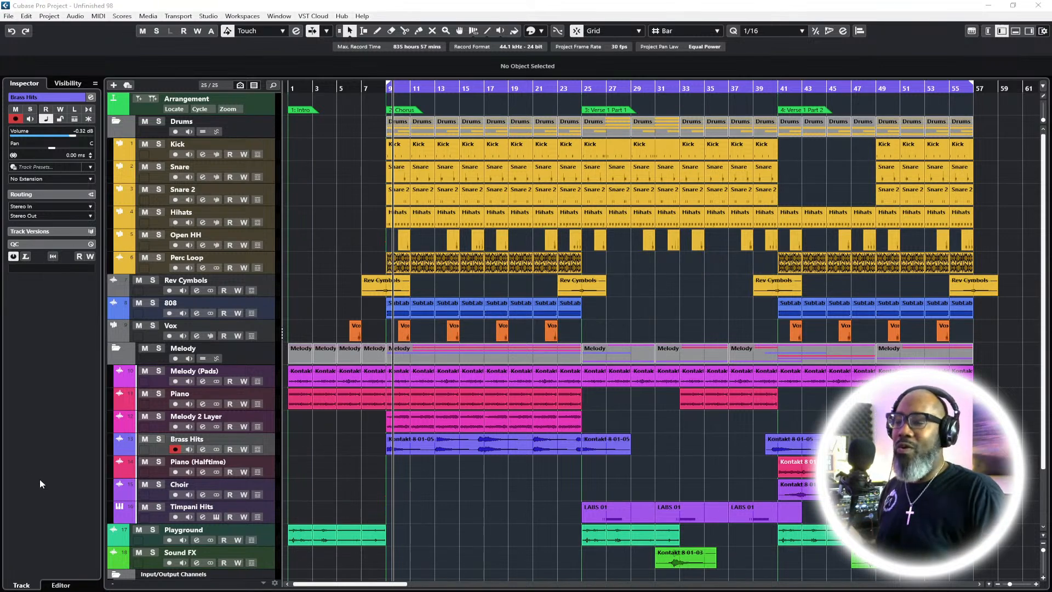
Play the finished arrangement from bar 1 with the transport controls hidden for an unobstructed view of the tracks
key("F2")
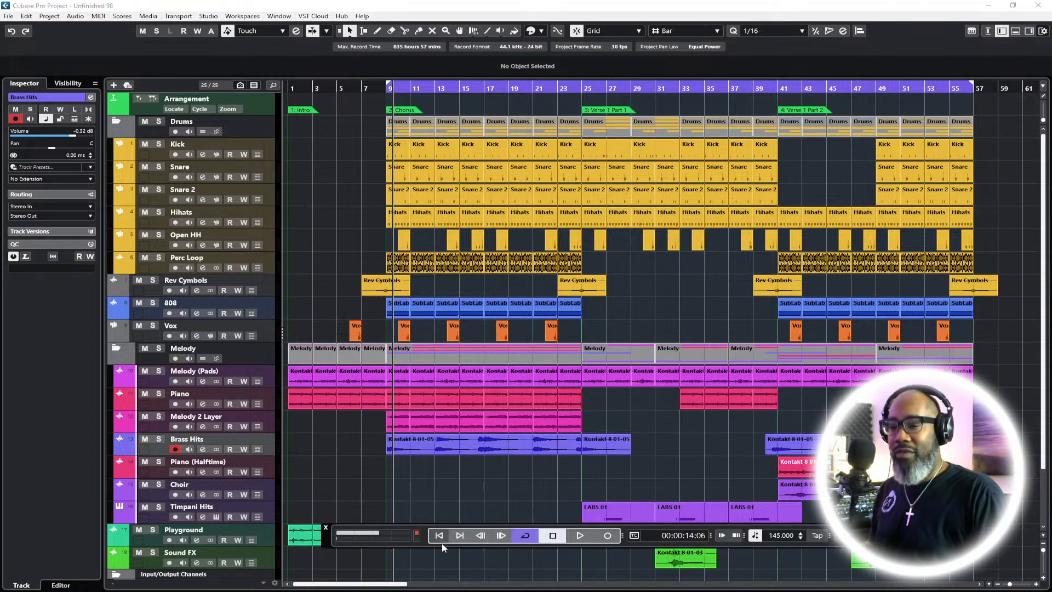
left_click(439, 535)
left_click(441, 536)
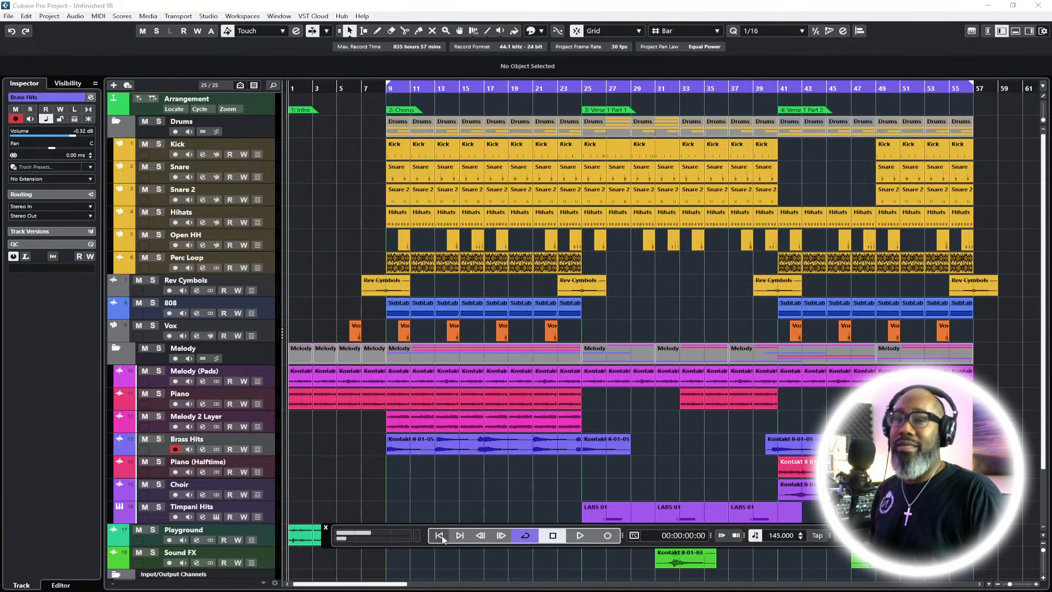
key("space")
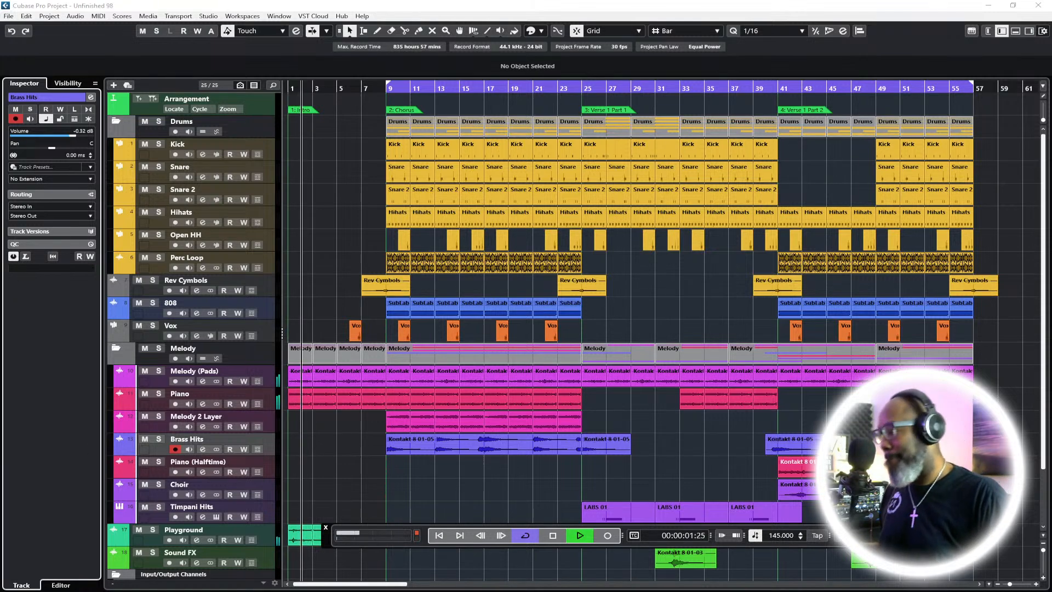
key("F2")
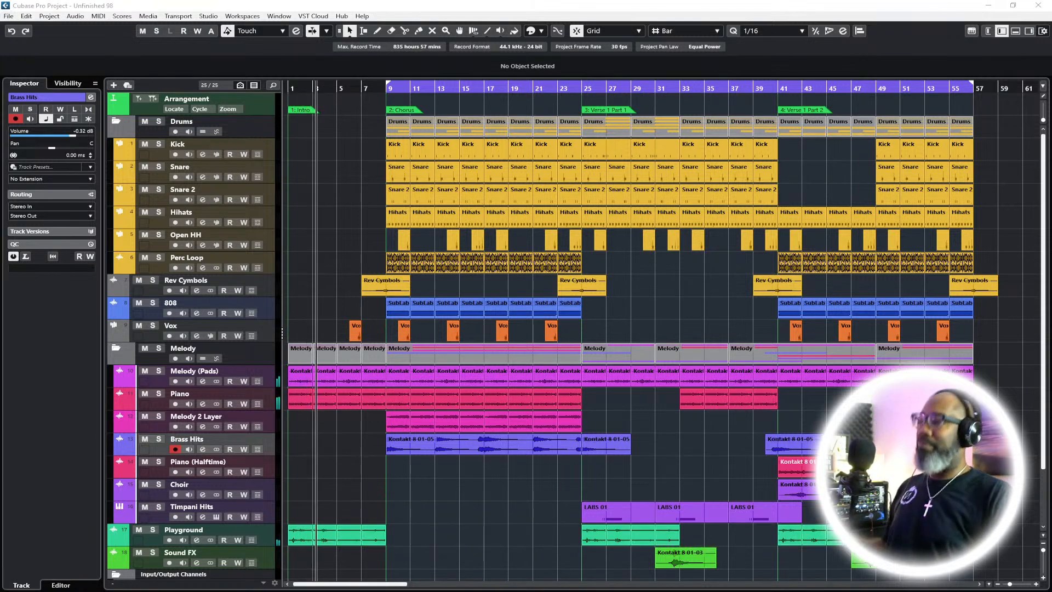